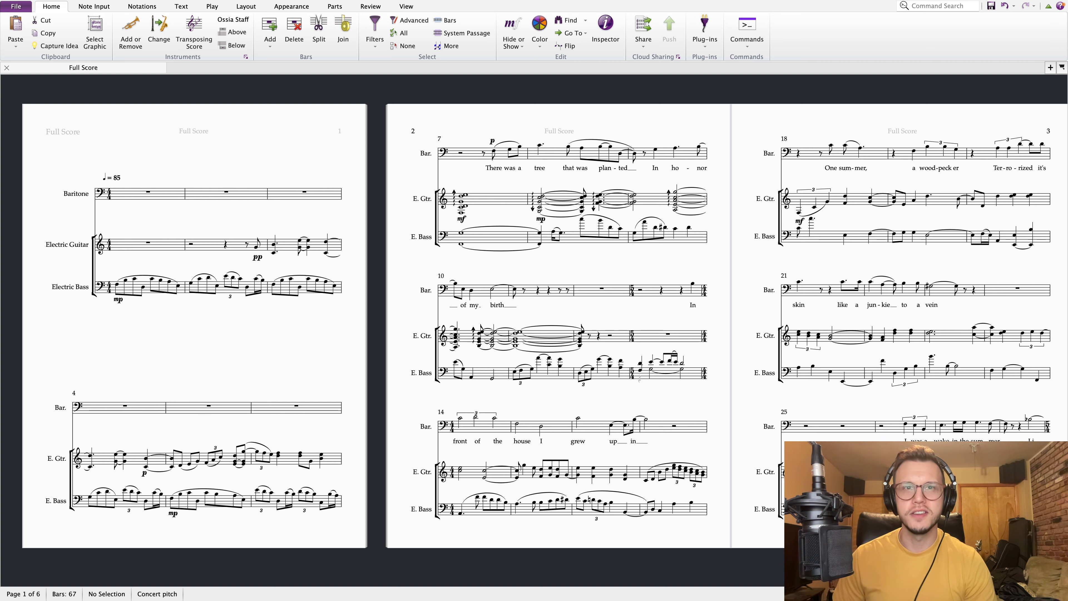
# - Play back the score from the first Electric Bass note through bar 57 and stop
pyautogui.click(190, 345)
pyautogui.click(119, 288)
pyautogui.press('p')
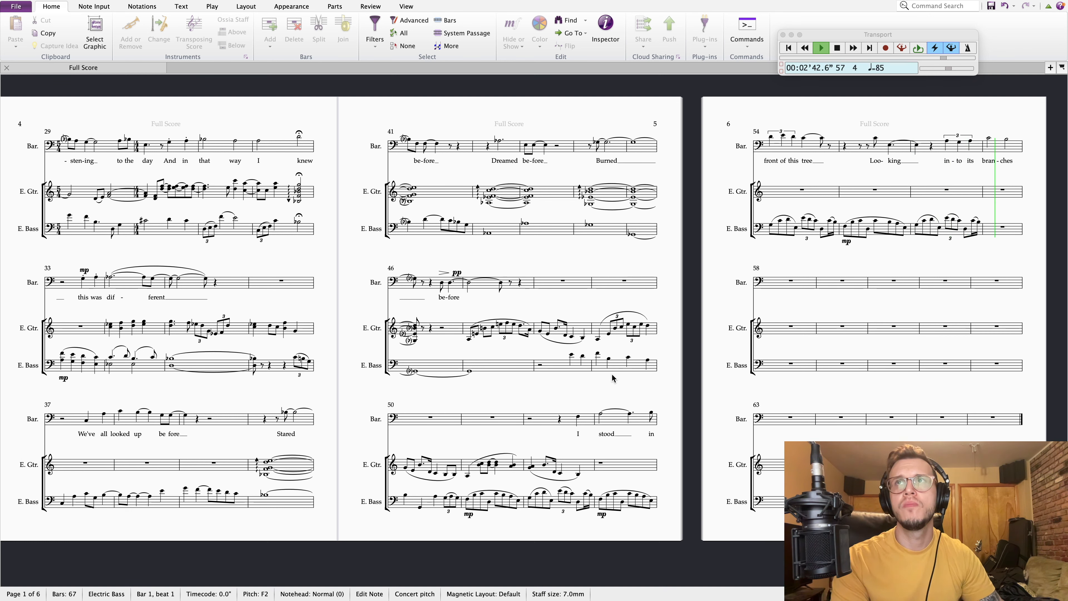
pyautogui.press('Escape')
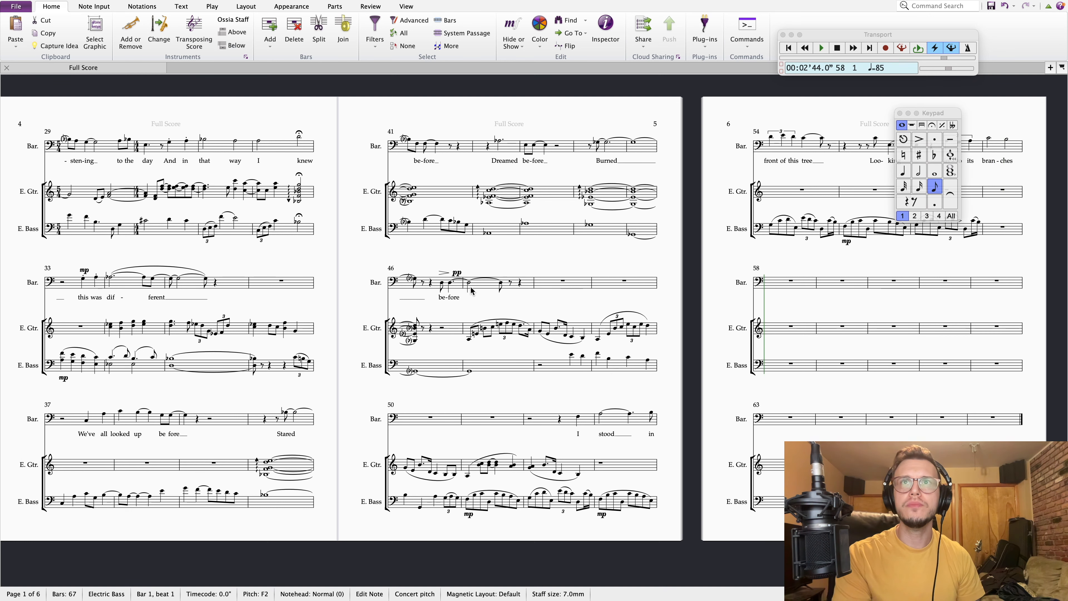
# - Review the existing music on pages 3 to 6, checking the Electric Bass notes around bars 27 and 39
pyautogui.hscroll(-5, 455, 388)
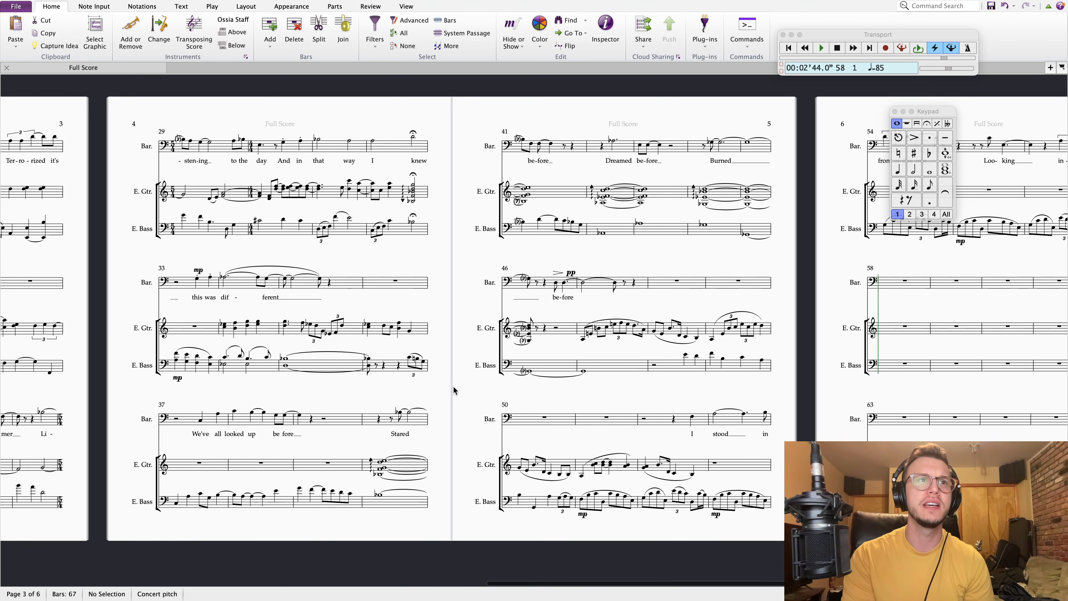
pyautogui.moveTo(455, 387); pyautogui.dragTo(581, 378)
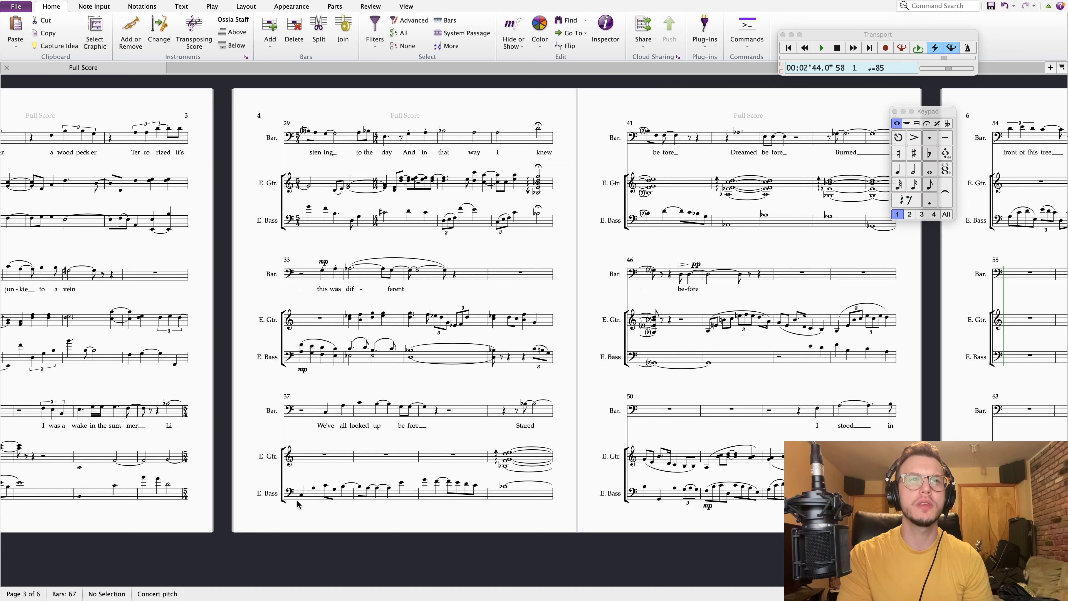
pyautogui.hscroll(-5, 297, 504)
pyautogui.click(263, 477)
pyautogui.press('Right')
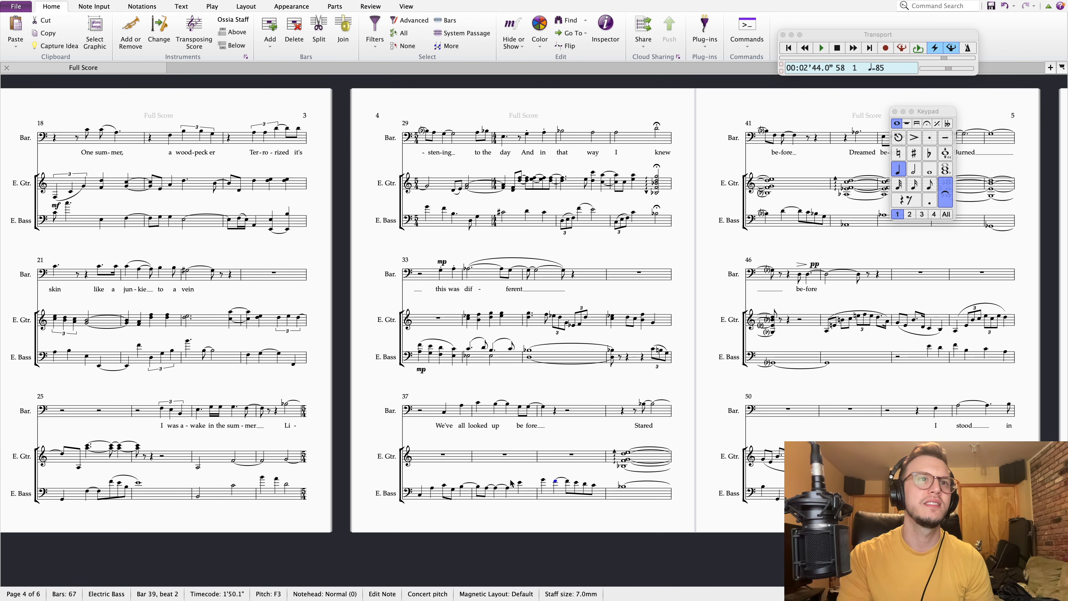
pyautogui.click(402, 507)
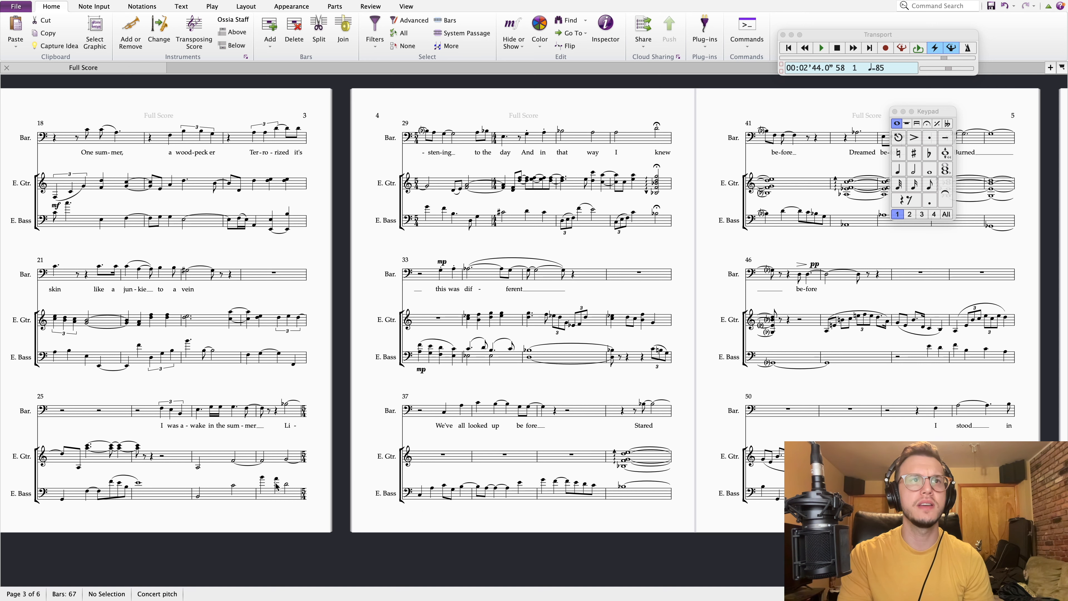
pyautogui.moveTo(717, 396); pyautogui.dragTo(469, 410)
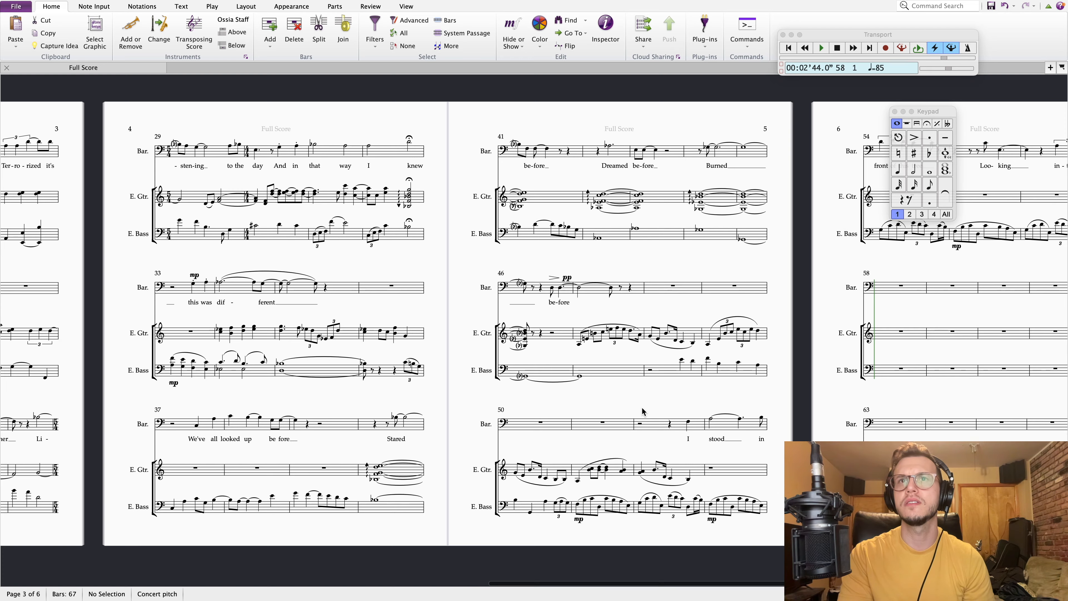
pyautogui.hscroll(2, 627, 407)
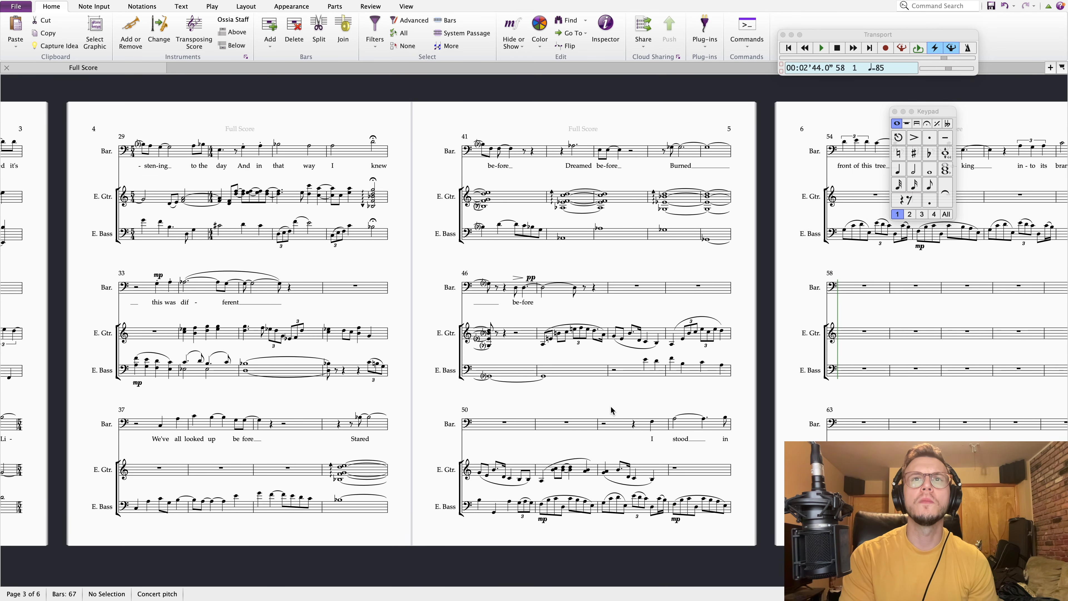
pyautogui.moveTo(611, 406); pyautogui.dragTo(487, 402)
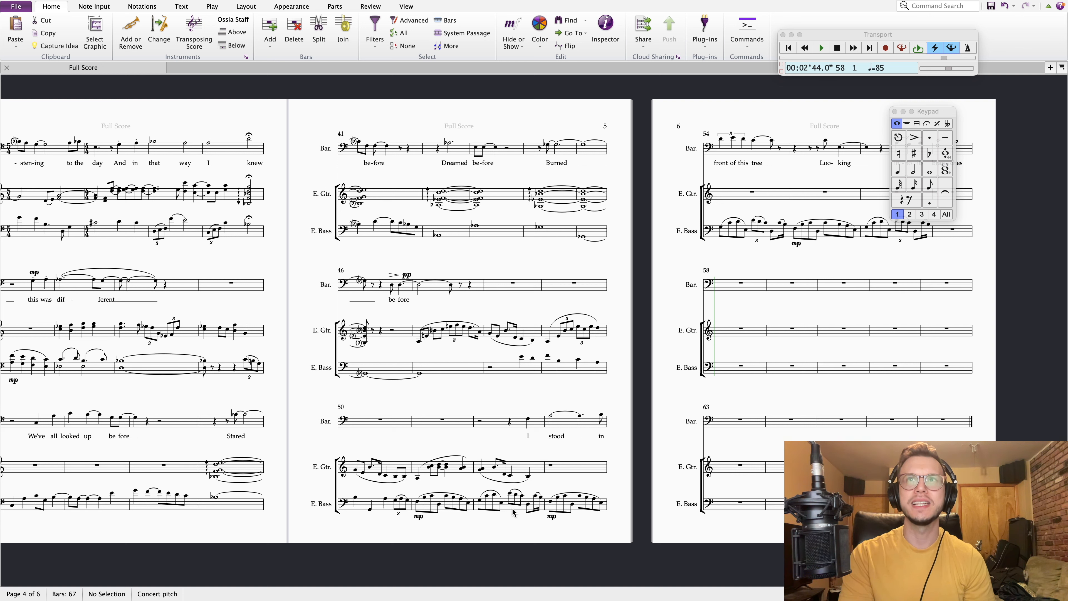
# - Move the floating Keypad clear of the last page's music and check the lyrics in the Google Docs document
pyautogui.moveTo(927, 111); pyautogui.dragTo(1021, 99)
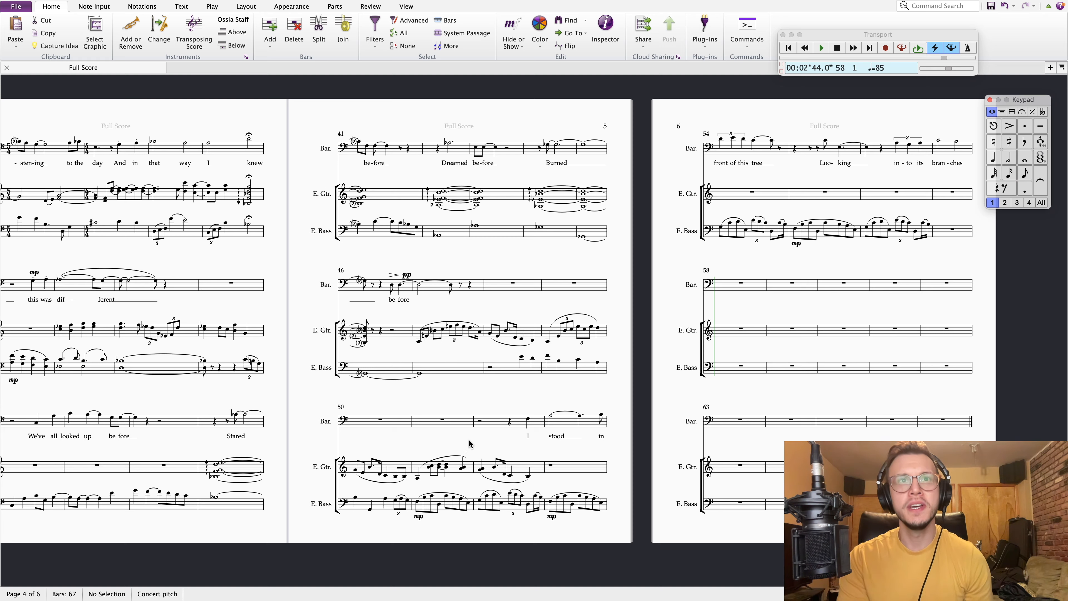
pyautogui.hotkey('ctrl', 'Right')
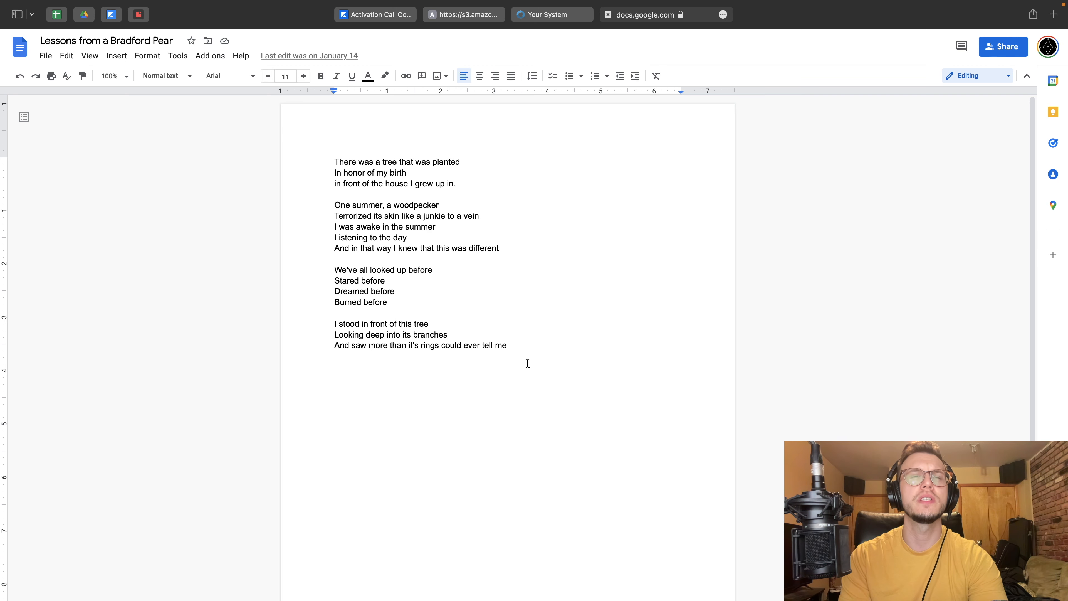
pyautogui.hotkey('ctrl', 'Left')
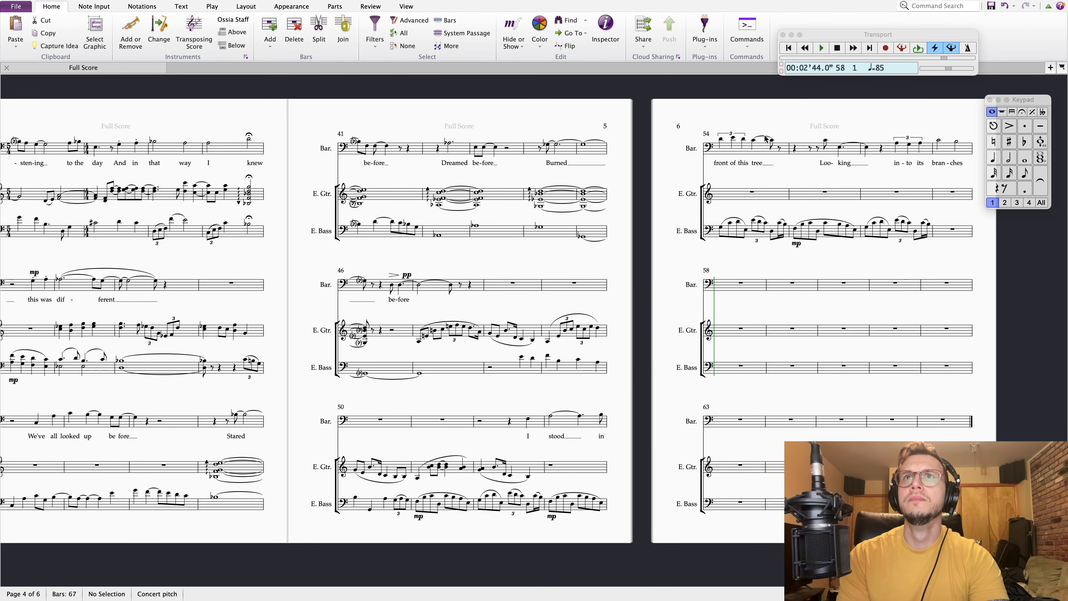
# - Step through the Baritone notes of bars 55 to 57 to hear how the phrase ends
pyautogui.click(838, 147)
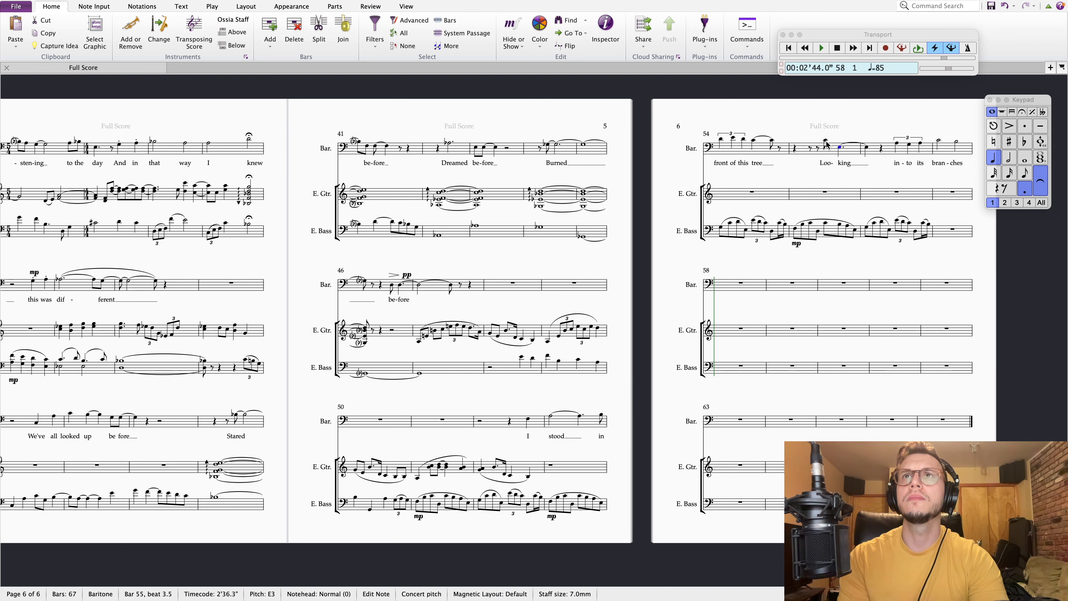
pyautogui.click(795, 148)
pyautogui.moveTo(674, 287); pyautogui.dragTo(725, 291)
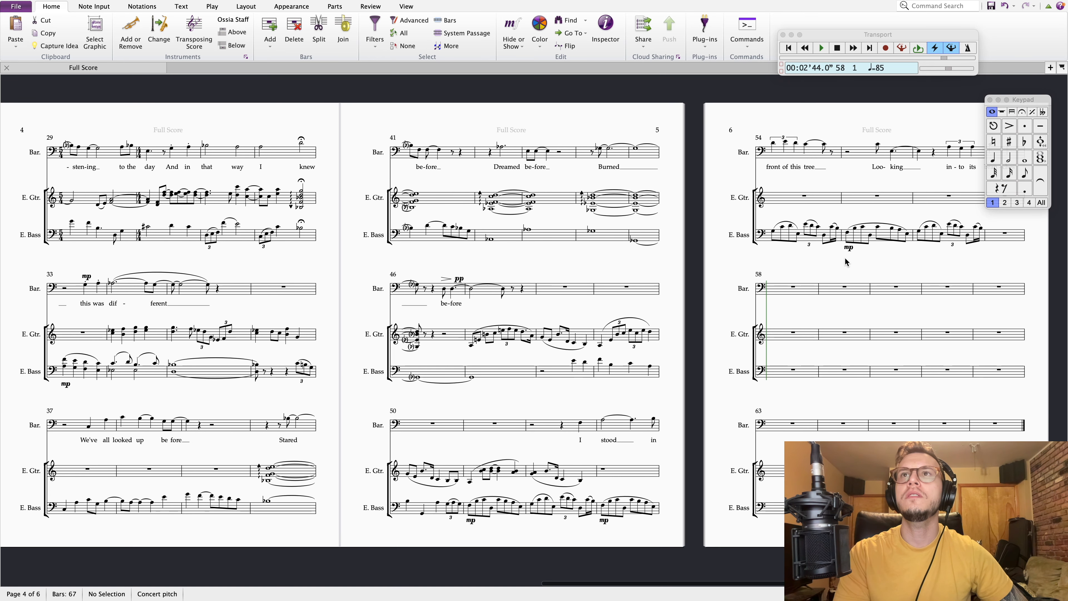
pyautogui.hscroll(3, 846, 261)
pyautogui.click(879, 148)
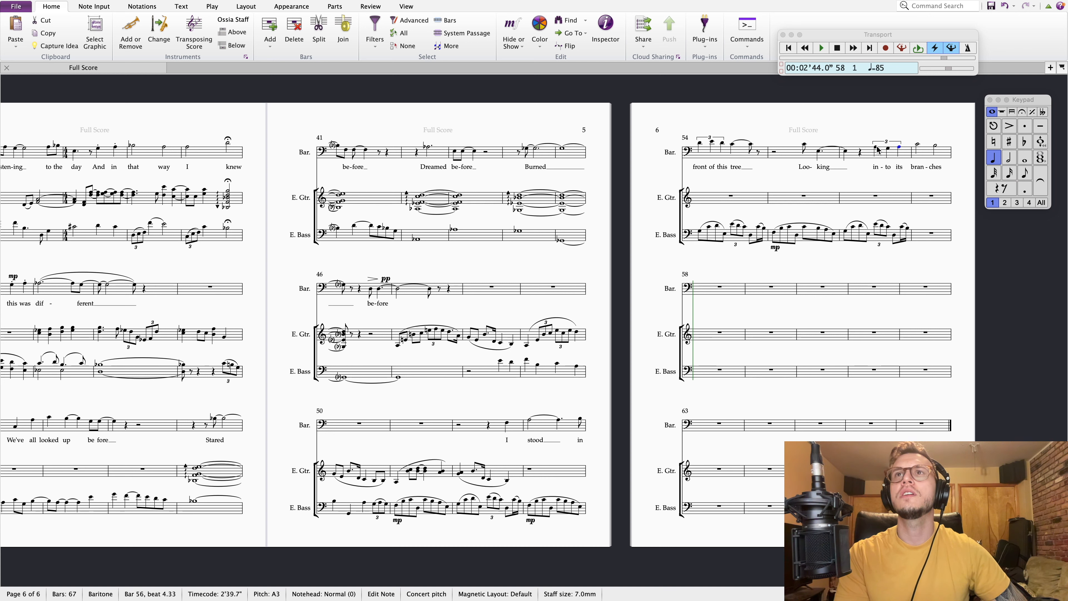
pyautogui.press('Right')
pyautogui.press('Right')
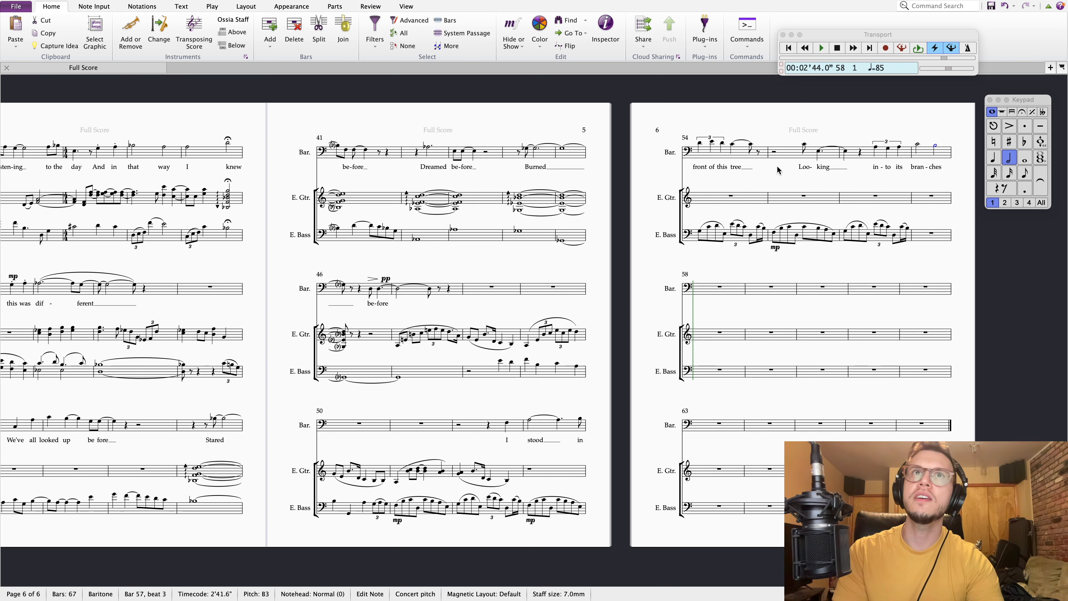
# - Copy Baritone bar 57 with its "branches" lyric into bar 58
pyautogui.click(920, 156)
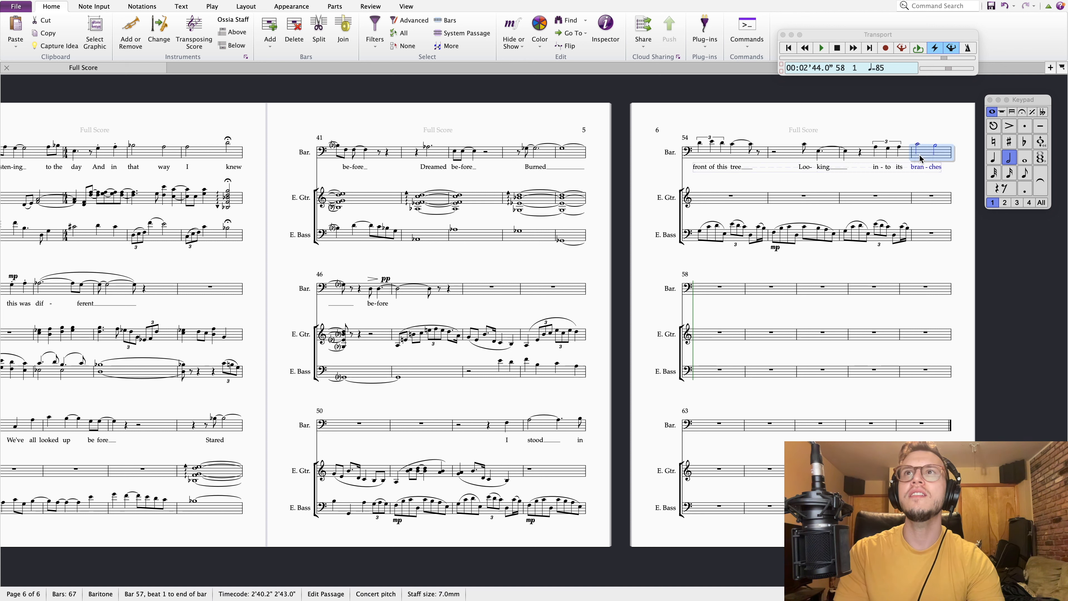
pyautogui.keyDown('alt'); pyautogui.click(711, 289); pyautogui.keyUp('alt')
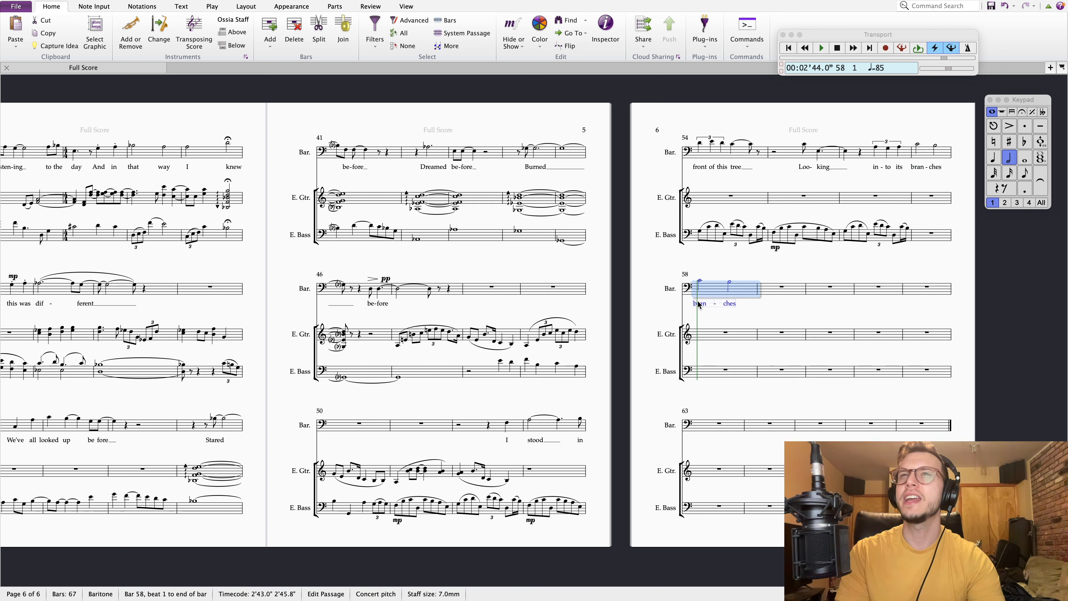
pyautogui.press('Escape')
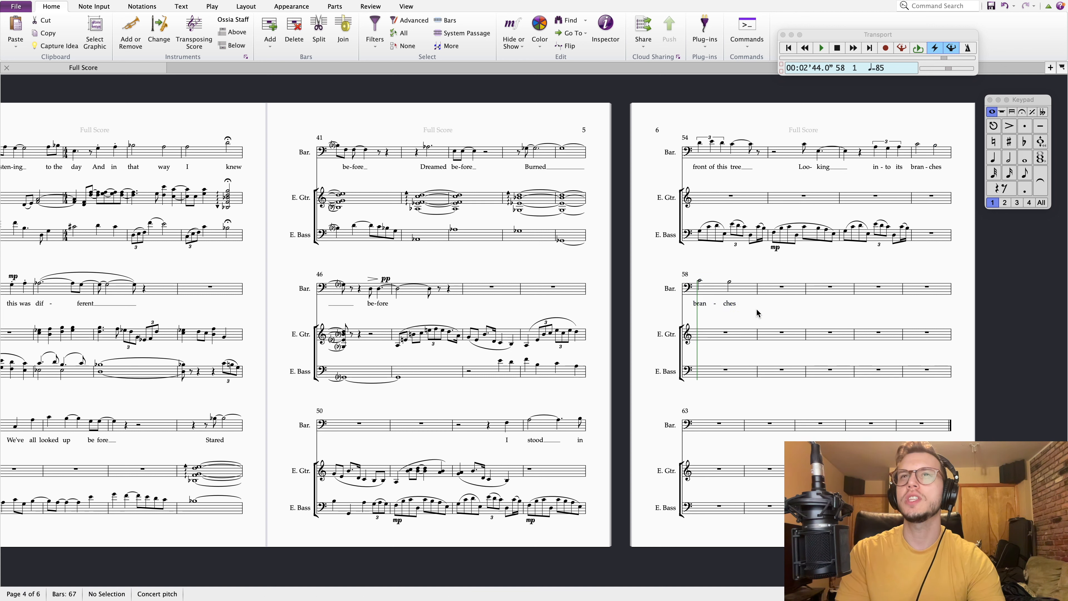
# - Transpose the Baritone notes of bar 57 down so they start on F3, and audition the phrase from bar 56 to bar 58
pyautogui.click(931, 154)
pyautogui.press('super+Down')
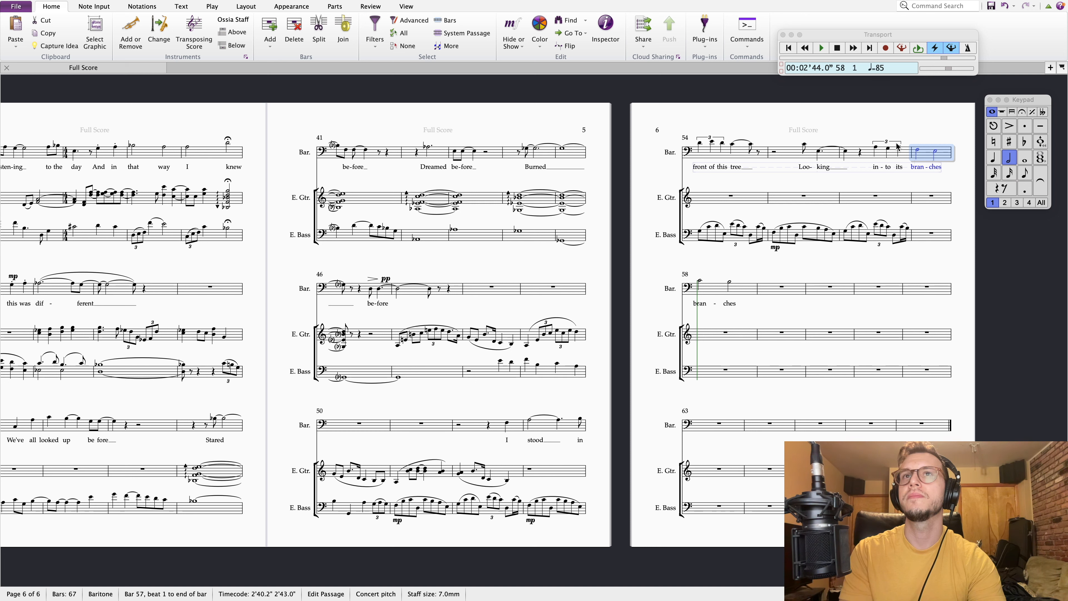
pyautogui.click(922, 139)
pyautogui.click(876, 147)
pyautogui.press('Right')
pyautogui.press('Right')
pyautogui.press('Right')
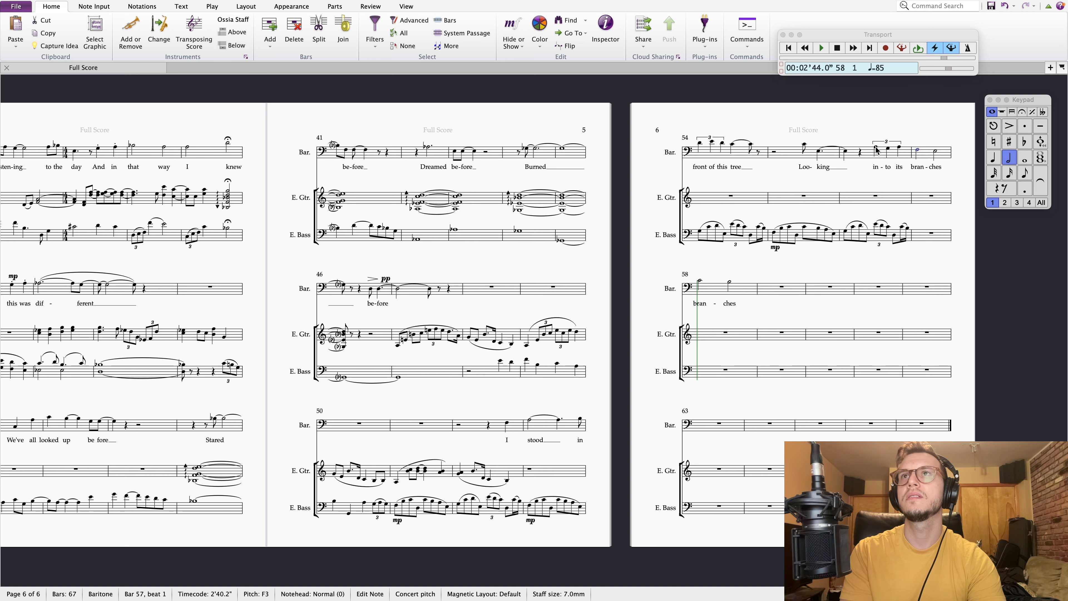
pyautogui.press('Right')
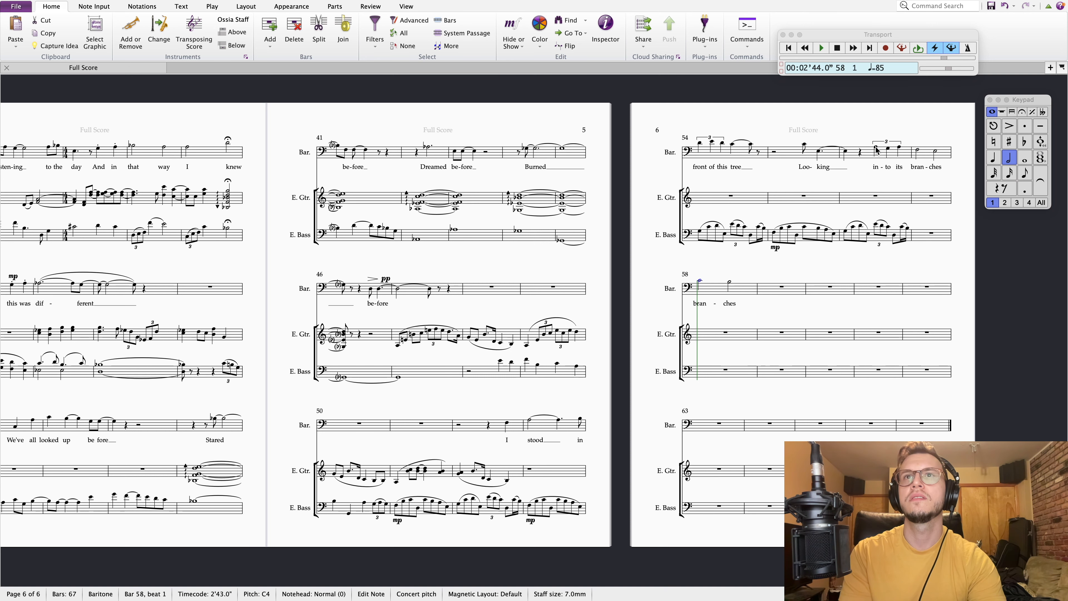
# - Place the repeated "branches" phrase in bar 59, with a quarter note on its second syllable and beat 4 split into eighth rests
pyautogui.click(994, 158)
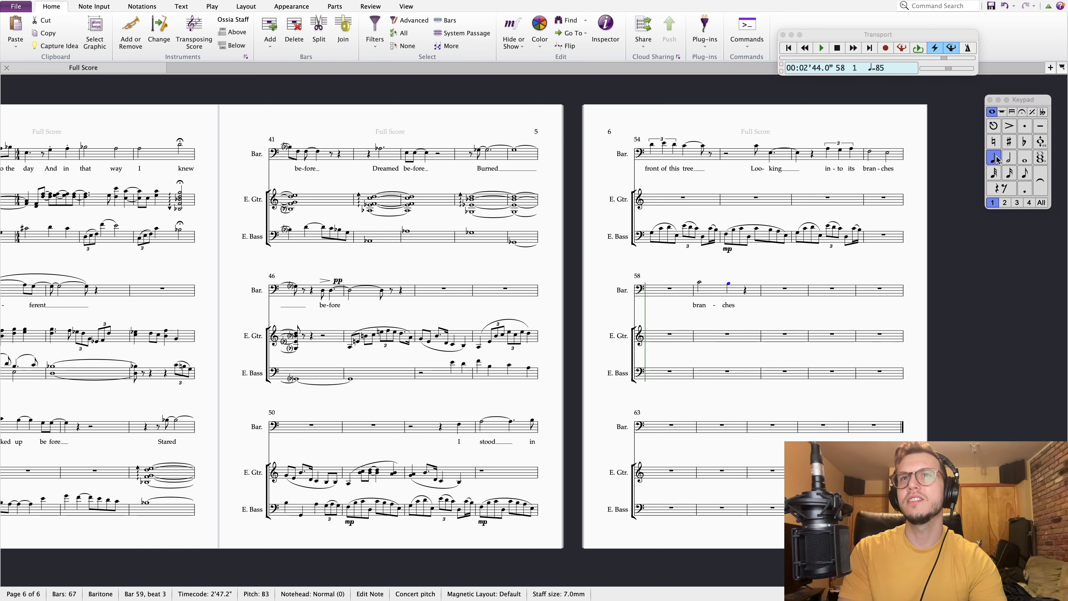
pyautogui.click(770, 307)
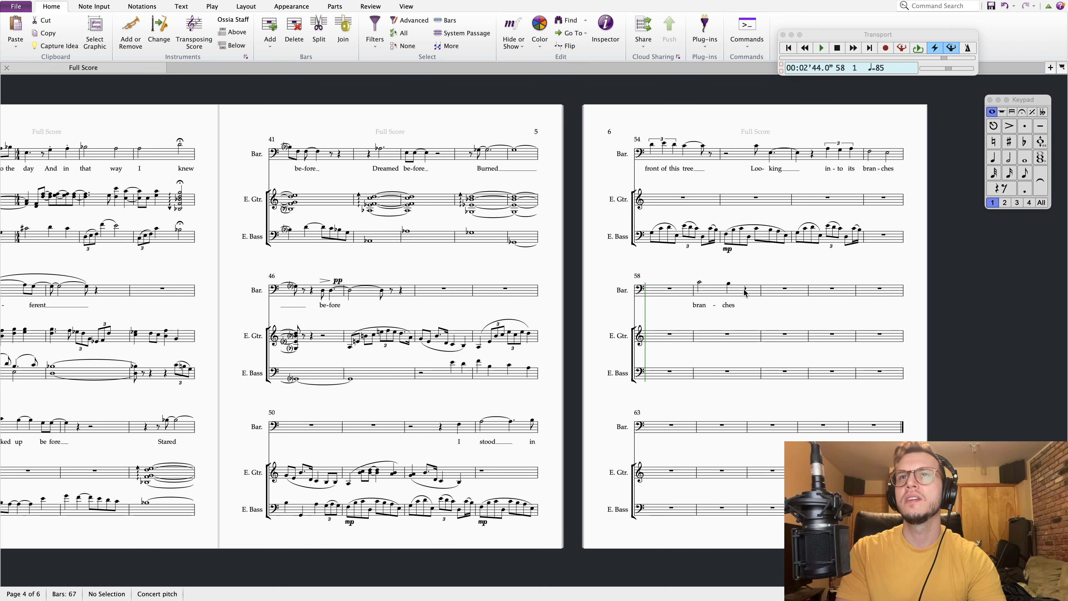
pyautogui.click(745, 292)
pyautogui.click(1025, 175)
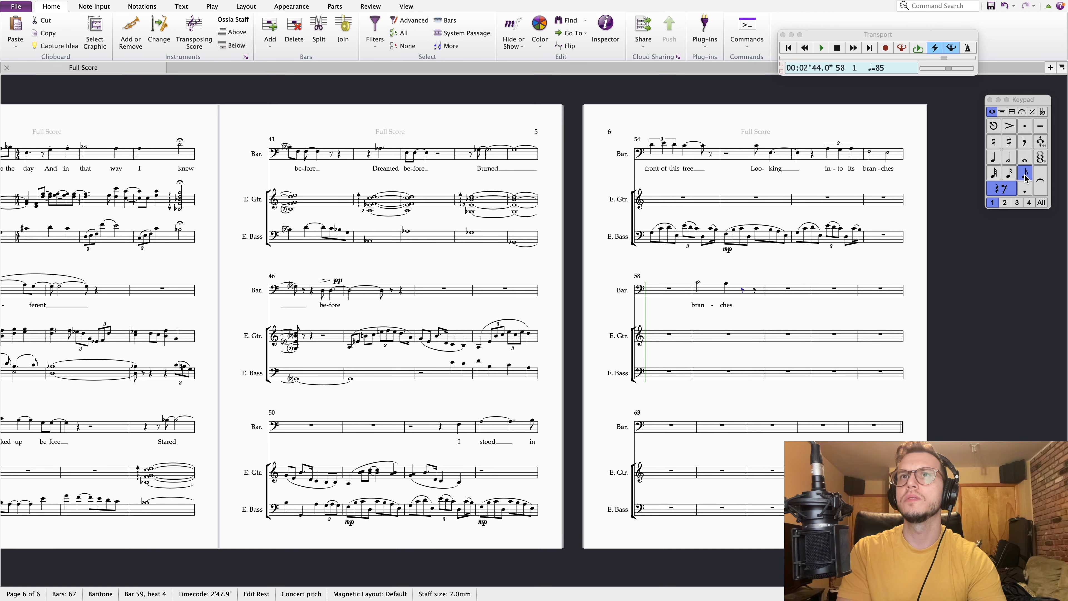
# - Enter an eighth-note F3 on the last half beat of Baritone bar 59 and audition the bar's notes
pyautogui.press('Right')
pyautogui.press('s')
pyautogui.hotkey('ctrl', 'z')
pyautogui.press('b')
pyautogui.press('Down')
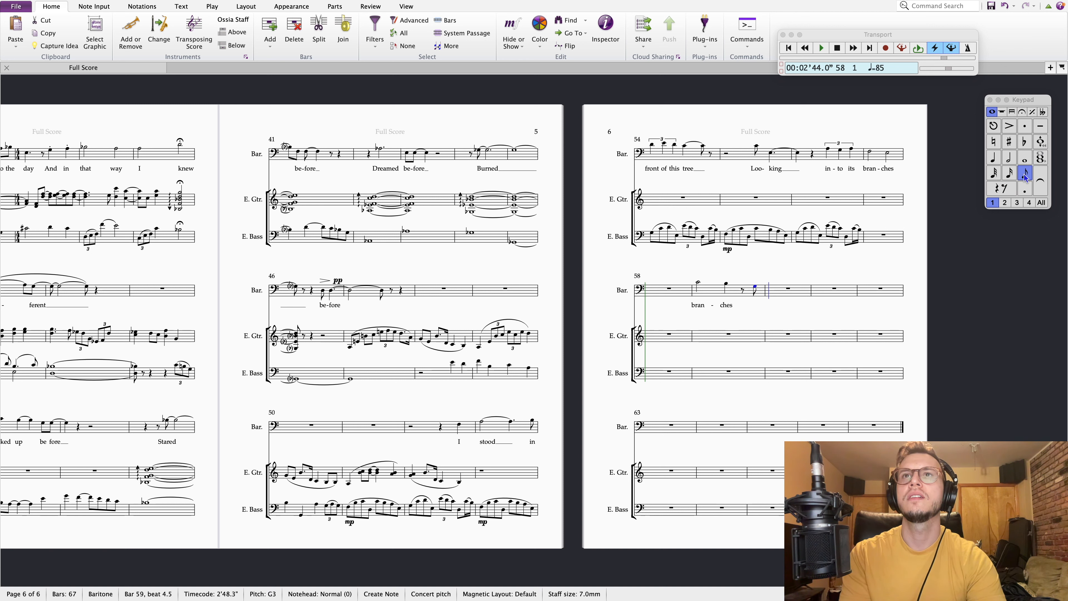
pyautogui.press('Down')
pyautogui.press('Down')
pyautogui.press('Left')
pyautogui.press('Left')
pyautogui.press('Left')
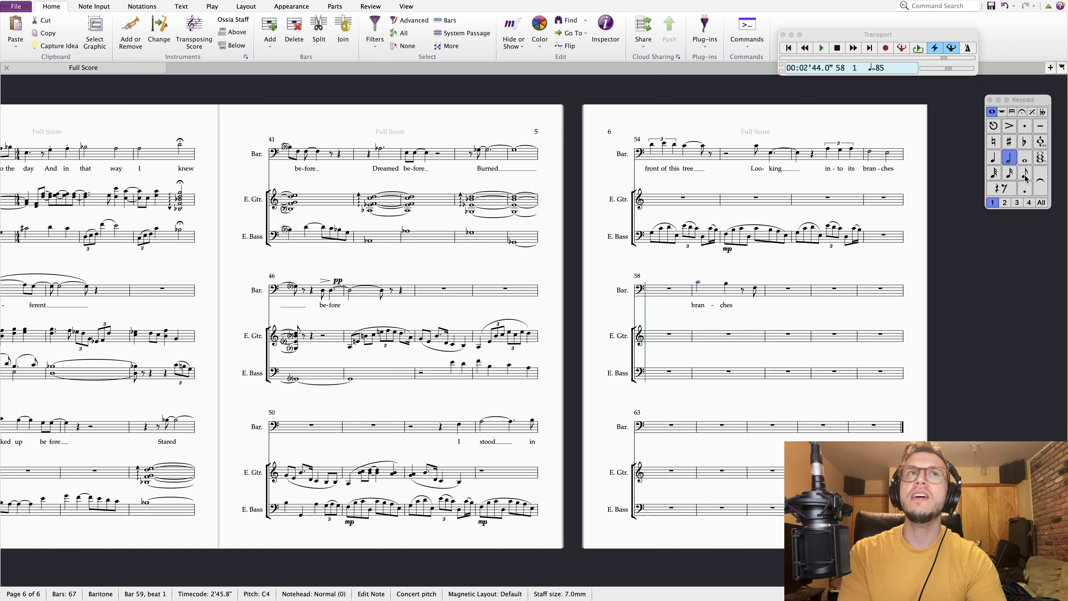
pyautogui.press('Right')
pyautogui.press('Right')
pyautogui.press('Right')
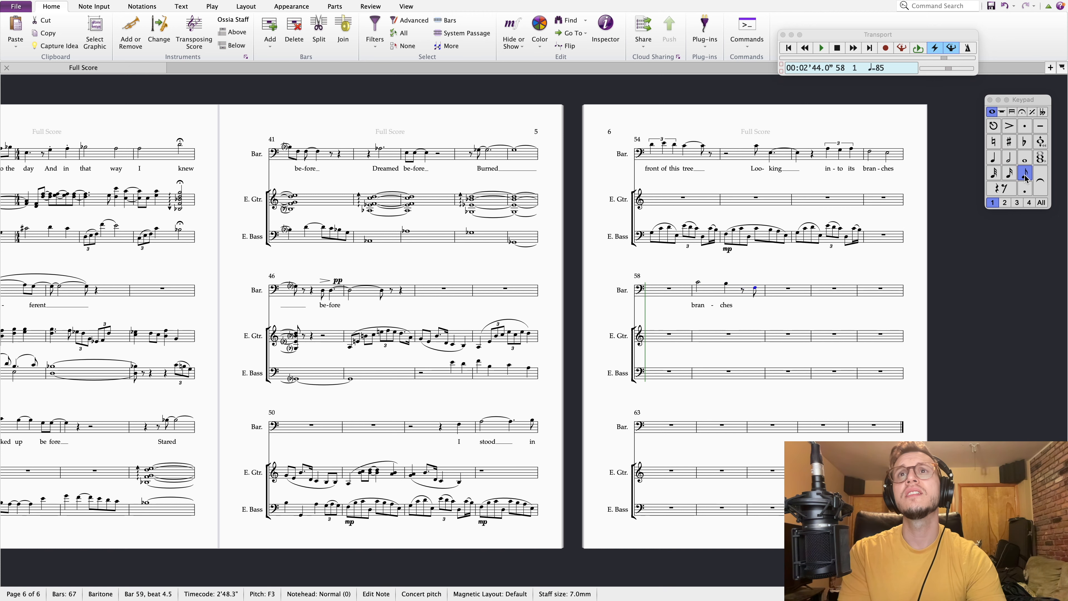
# - Check the lyrics, raise the last Baritone note of bar 59 to G3, and add a dotted-quarter F3 on beat 1 of bar 60
pyautogui.hotkey('ctrl', 'Right')
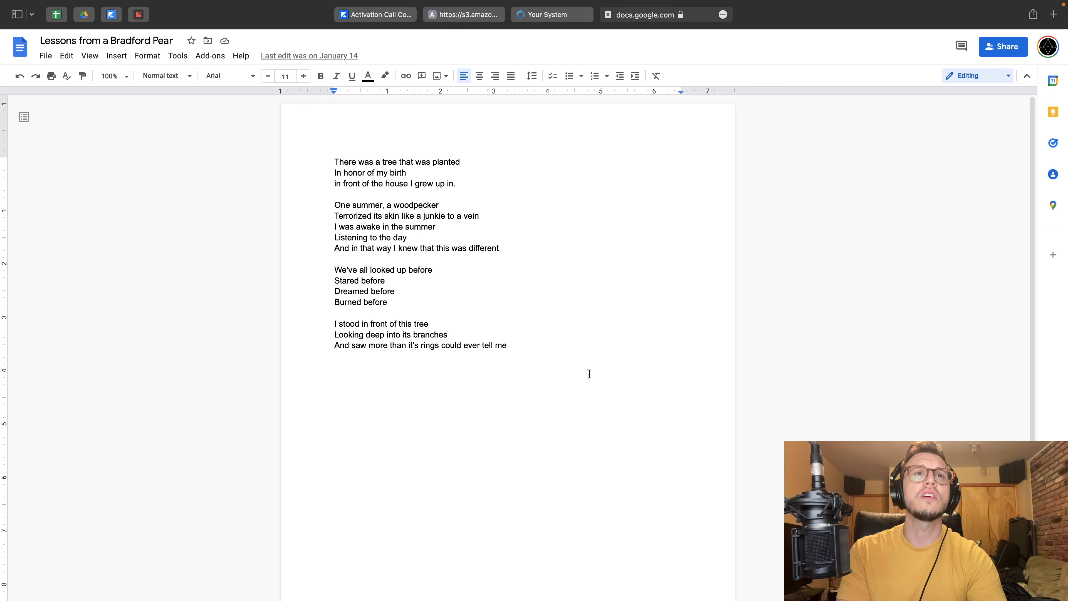
pyautogui.hotkey('ctrl', 'Left')
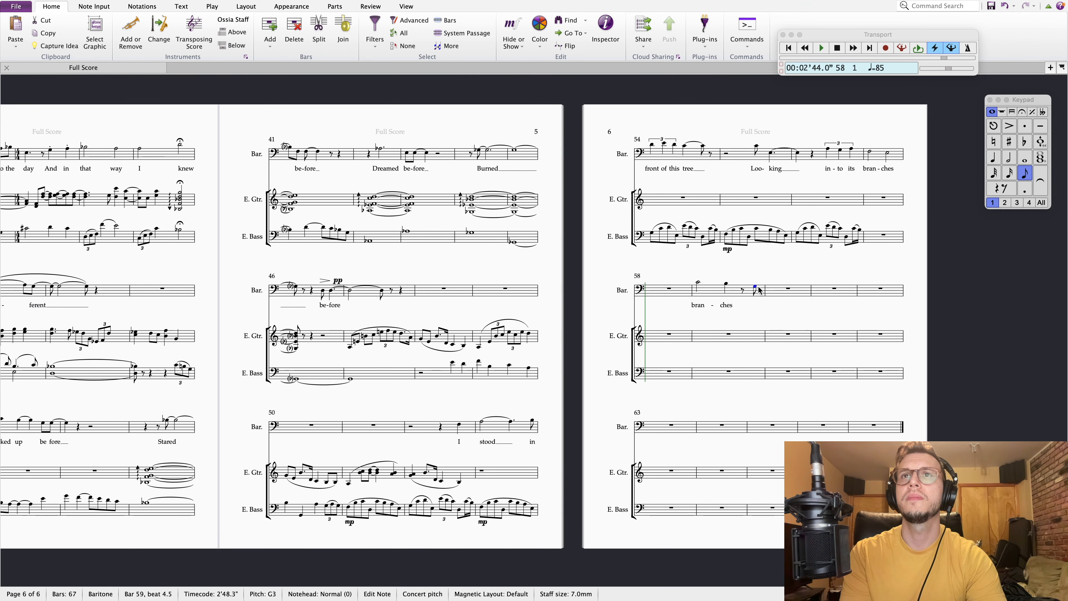
pyautogui.press('f')
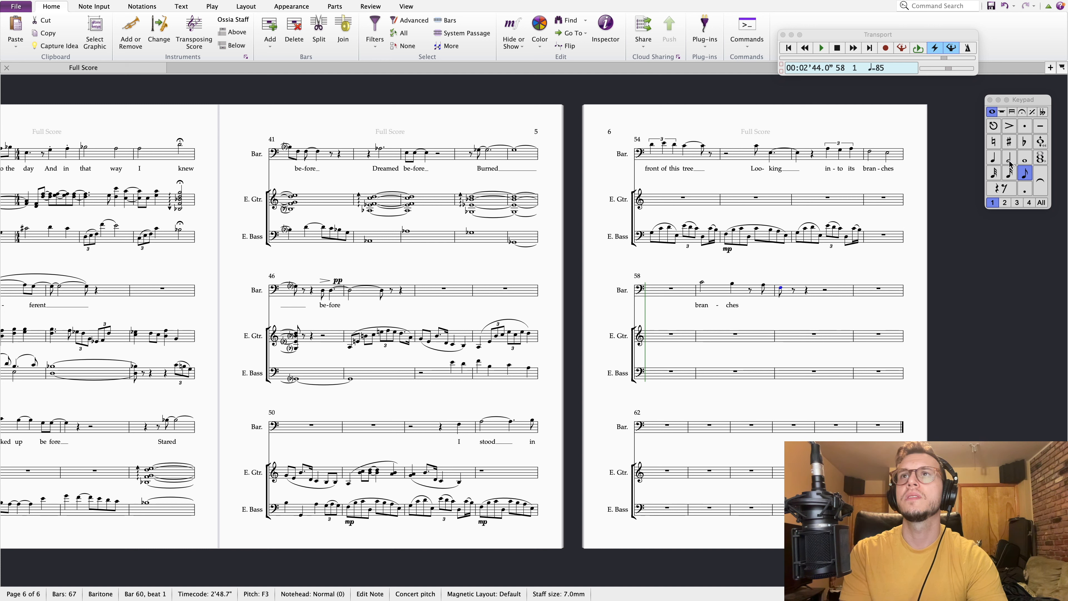
pyautogui.click(994, 157)
pyautogui.click(1026, 191)
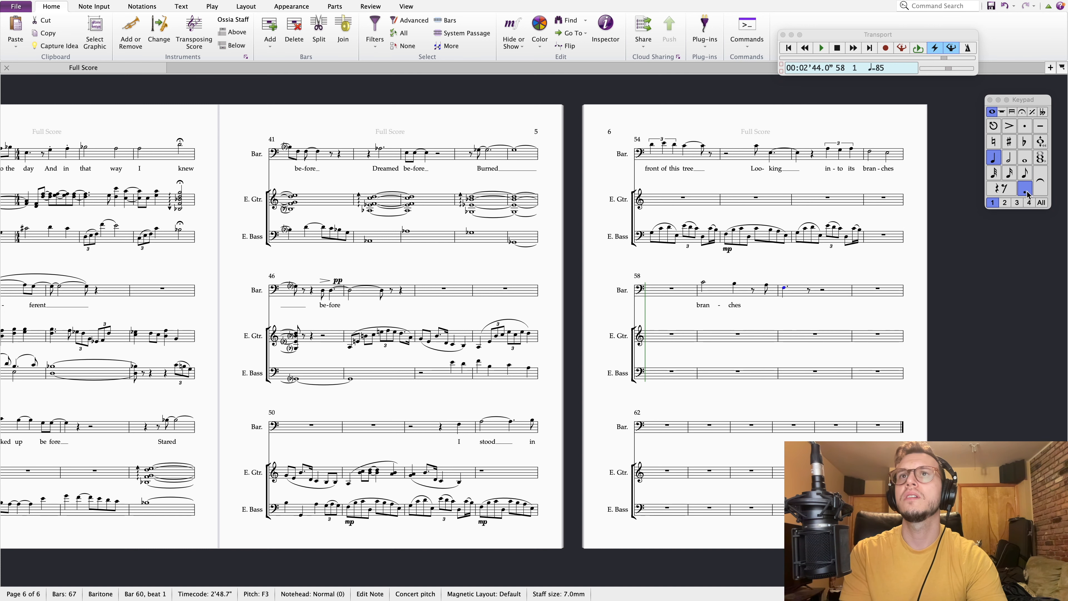
# - Continue Baritone bar 60 with an eighth-note F3 on the second half of beat 2 and a half note on beat 3
pyautogui.press('3')
pyautogui.press('f')
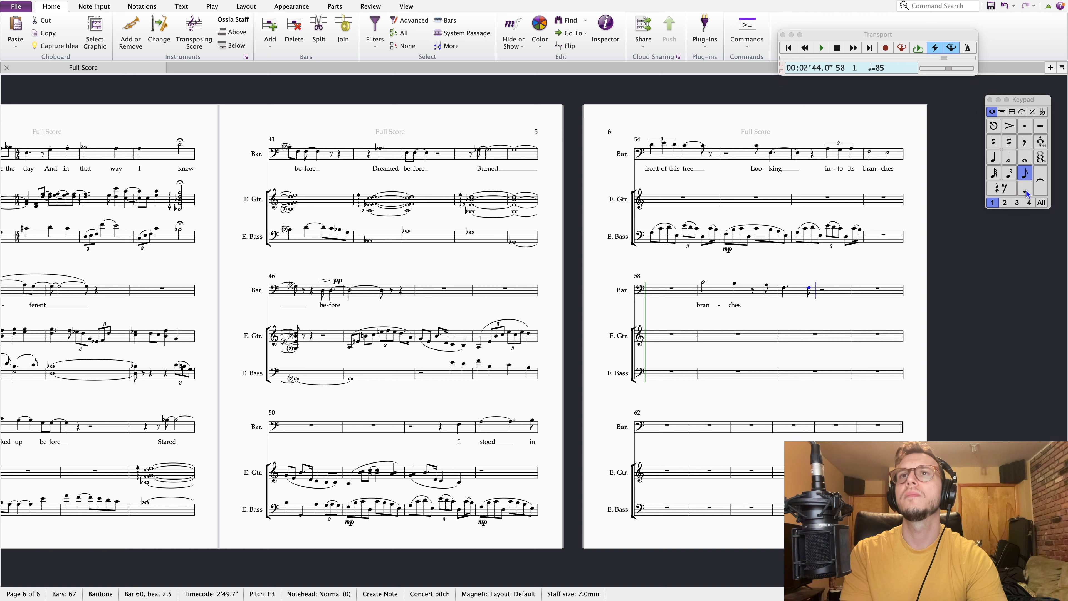
pyautogui.press('f')
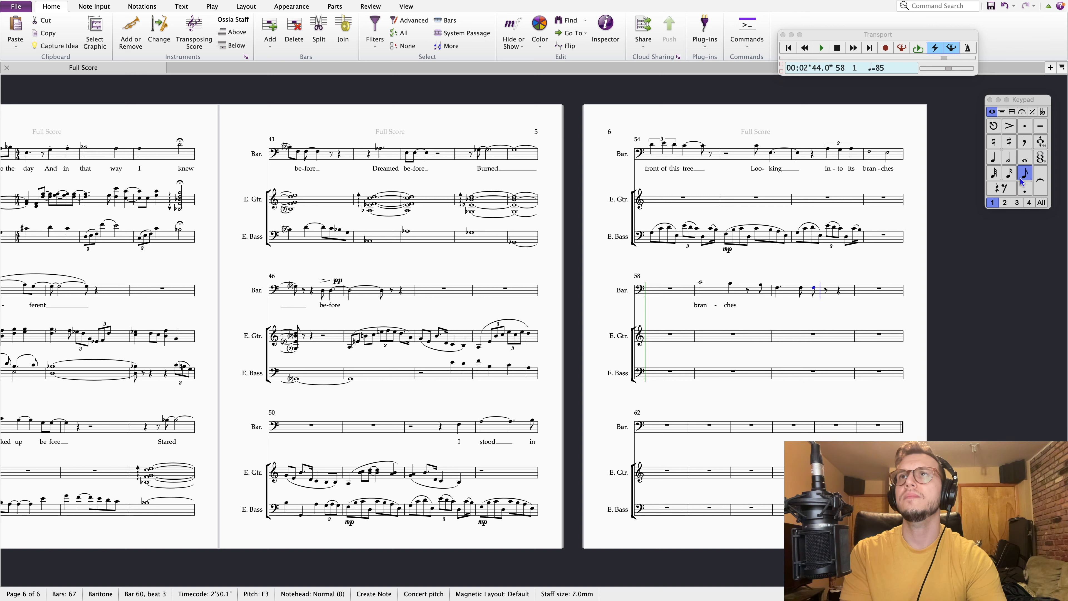
pyautogui.click(809, 289)
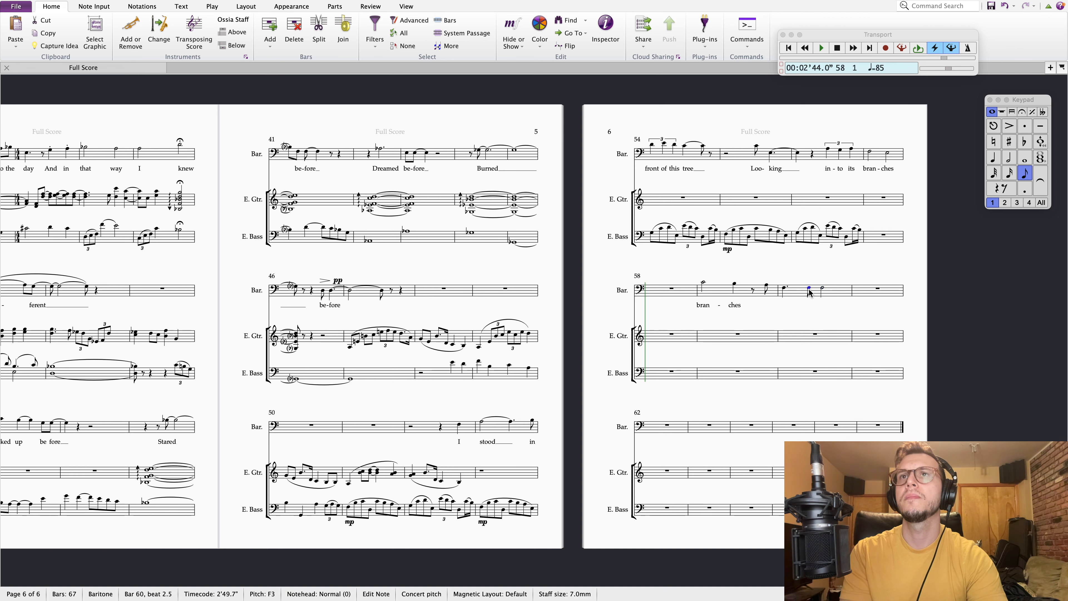
# - Tie the eighth-note F3 on beat 2.5 of Baritone bar 60 to the following half note and check the last lyric line
pyautogui.press('Return')
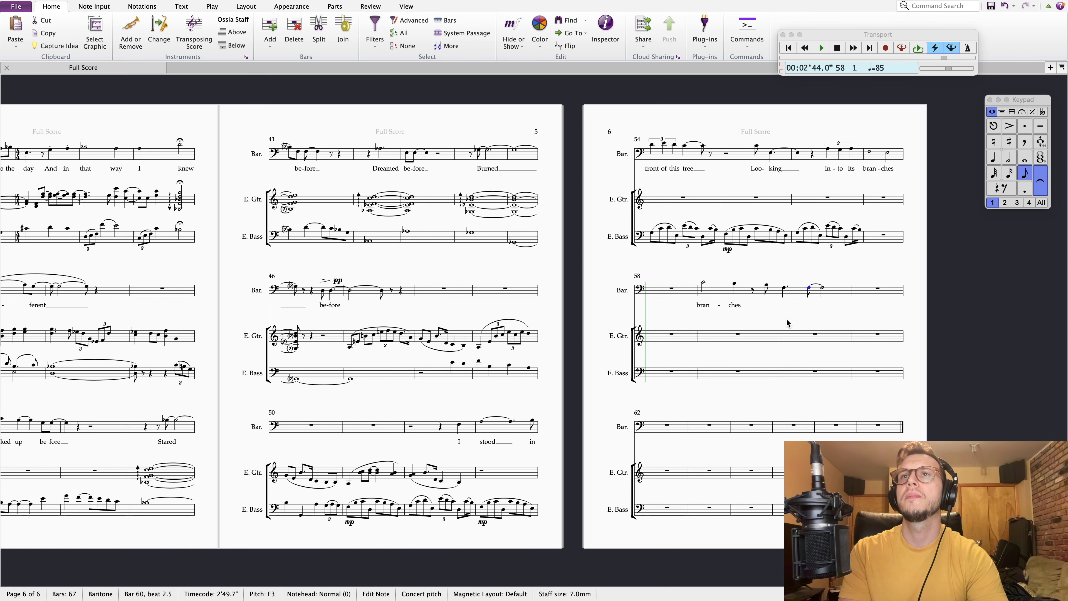
pyautogui.hscroll(5, 787, 320)
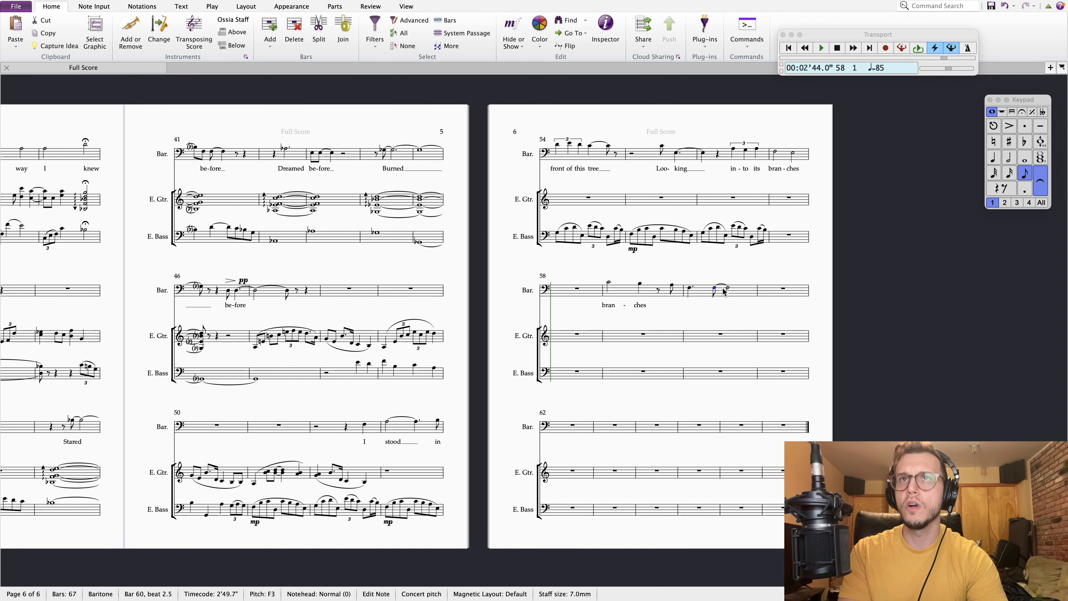
pyautogui.hotkey('ctrl', 'Right')
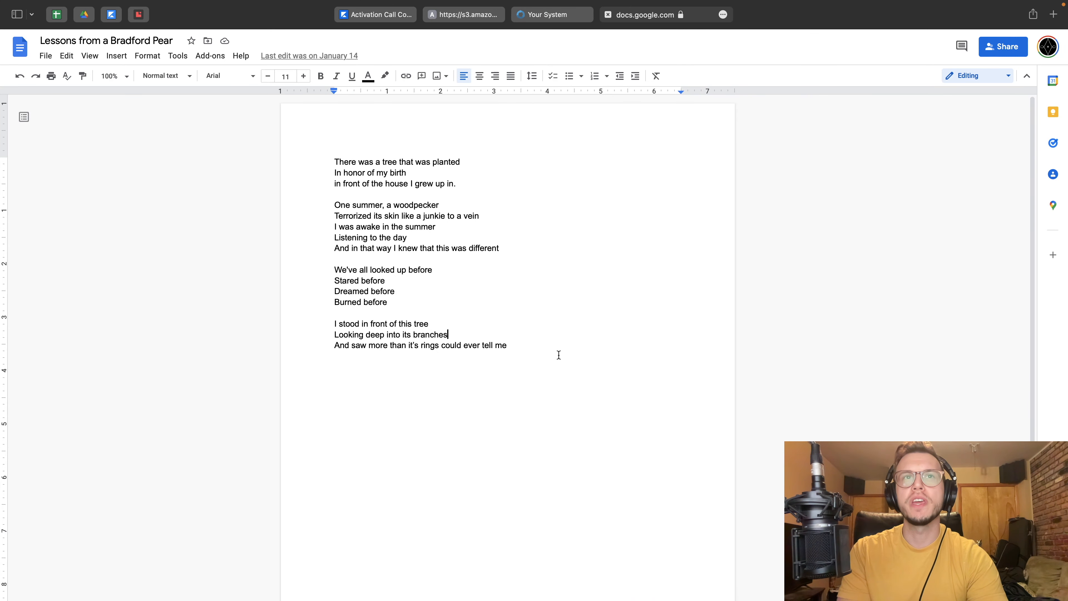
pyautogui.hotkey('ctrl', 'Left')
pyautogui.hotkey('ctrl', 'Right')
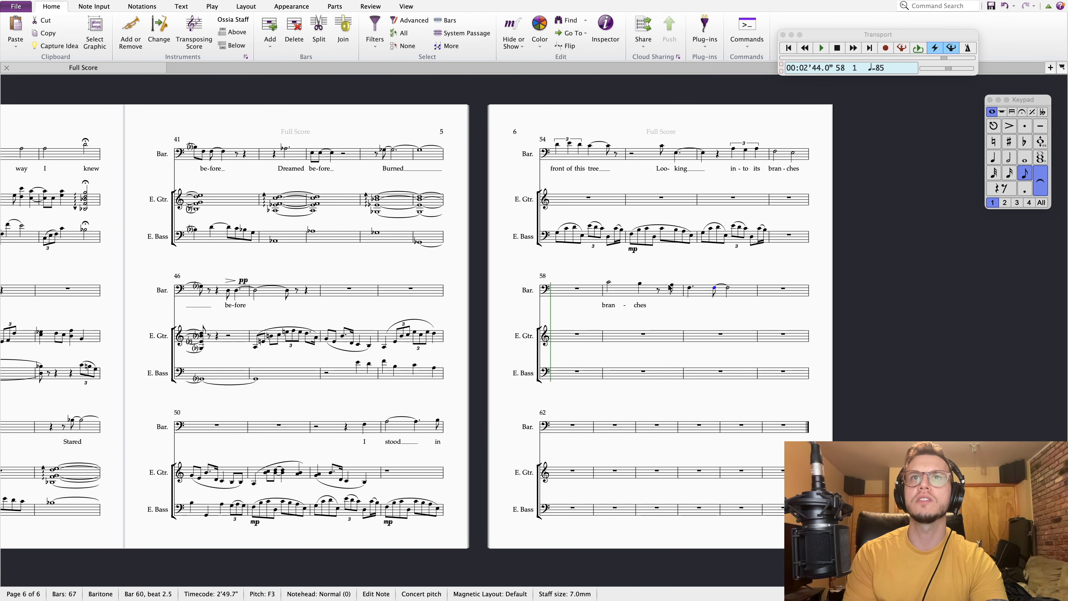
pyautogui.hotkey('ctrl', 'Right')
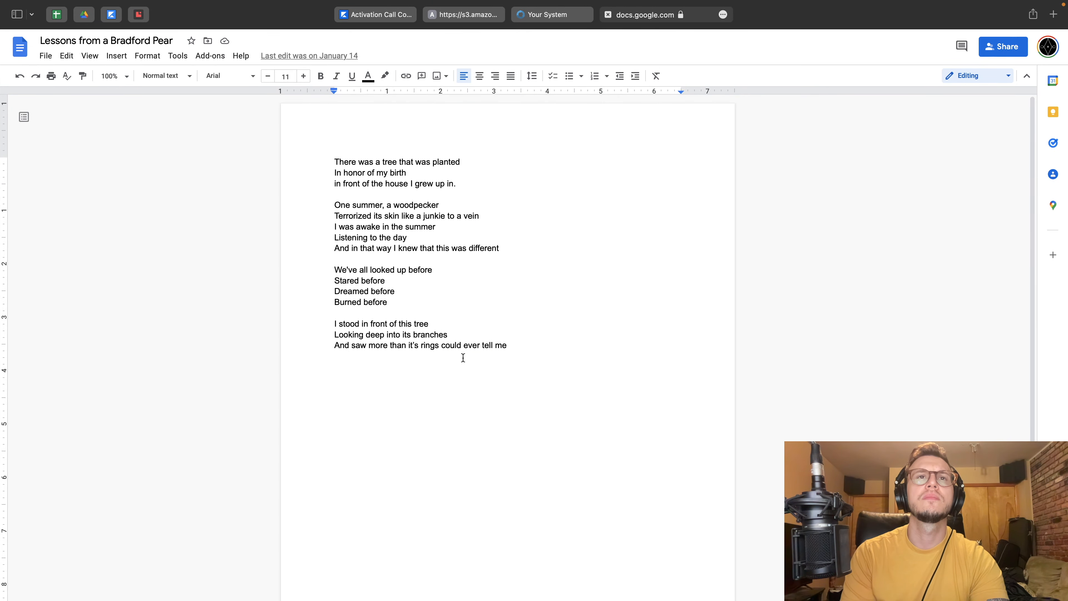
pyautogui.hotkey('ctrl', 'Left')
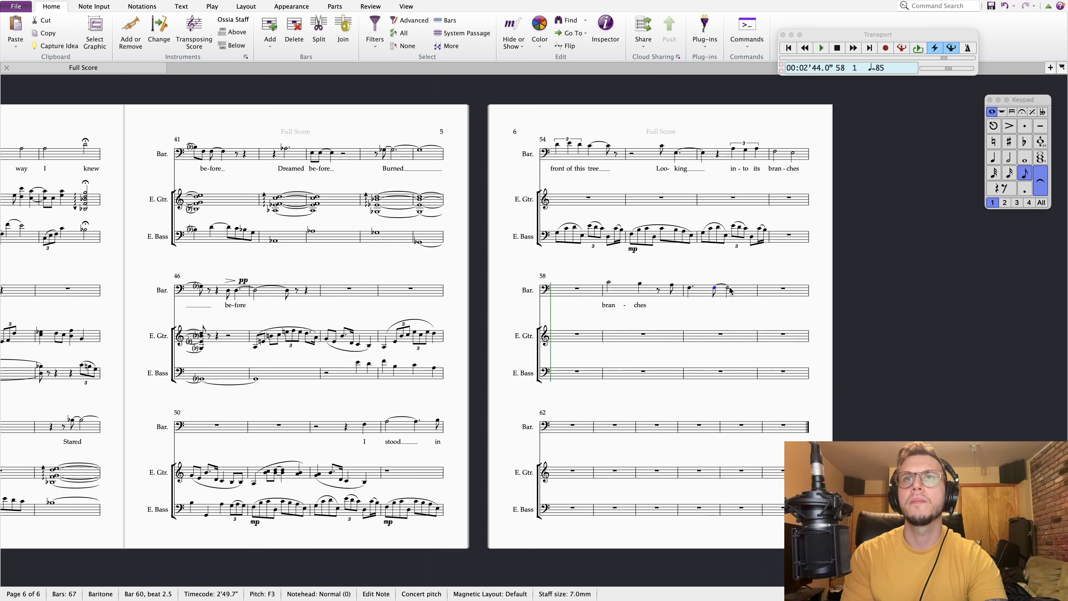
# - Add an eighth-note F3 on beat 1 of Baritone bar 61, tied over the barline from bar 60's half note
pyautogui.press('5')
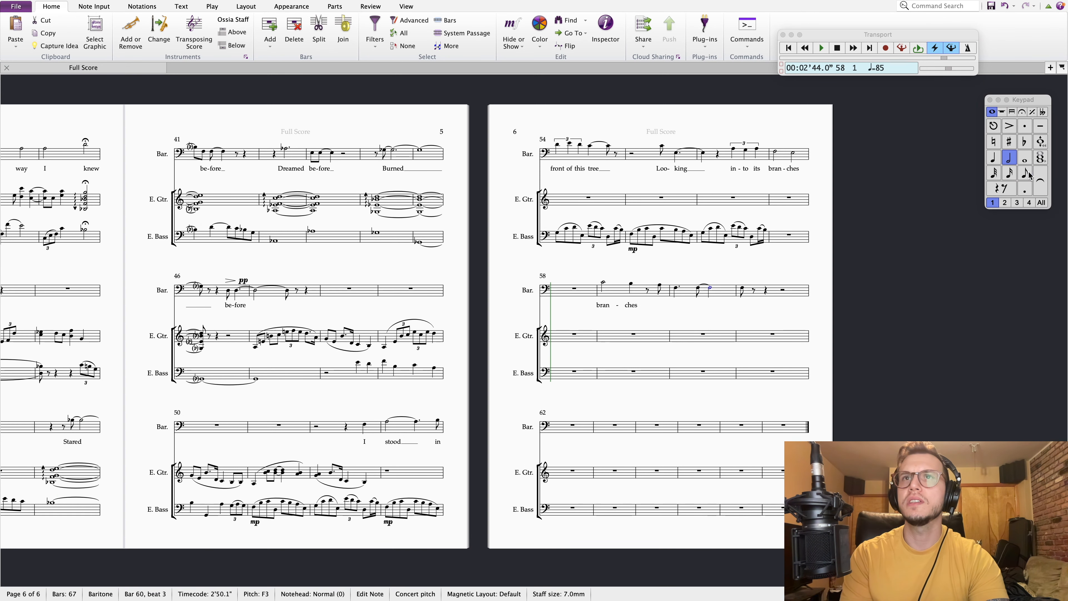
pyautogui.press('Return')
pyautogui.moveTo(781, 312); pyautogui.dragTo(744, 311)
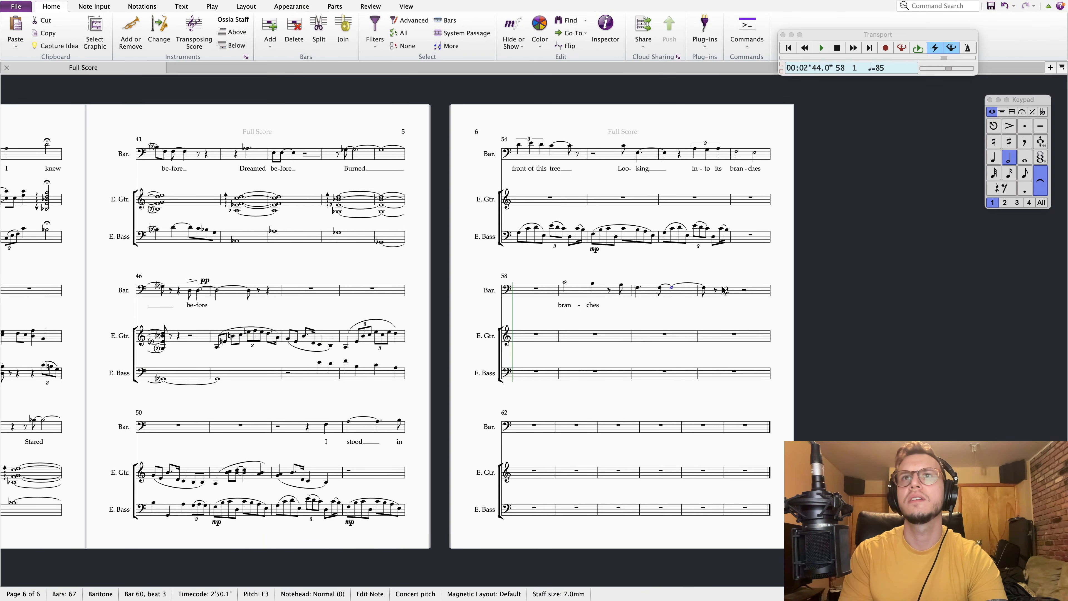
# - Split the beat 2 rest of Baritone bar 61 into eighths and enter eighth notes D3 and E3 there
pyautogui.click(726, 291)
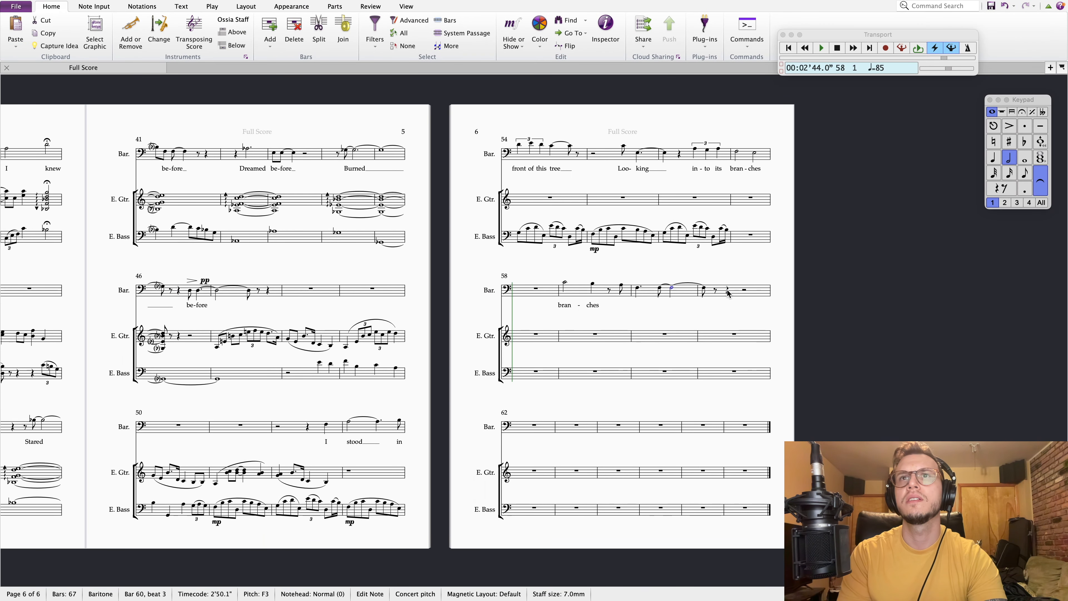
pyautogui.click(1029, 173)
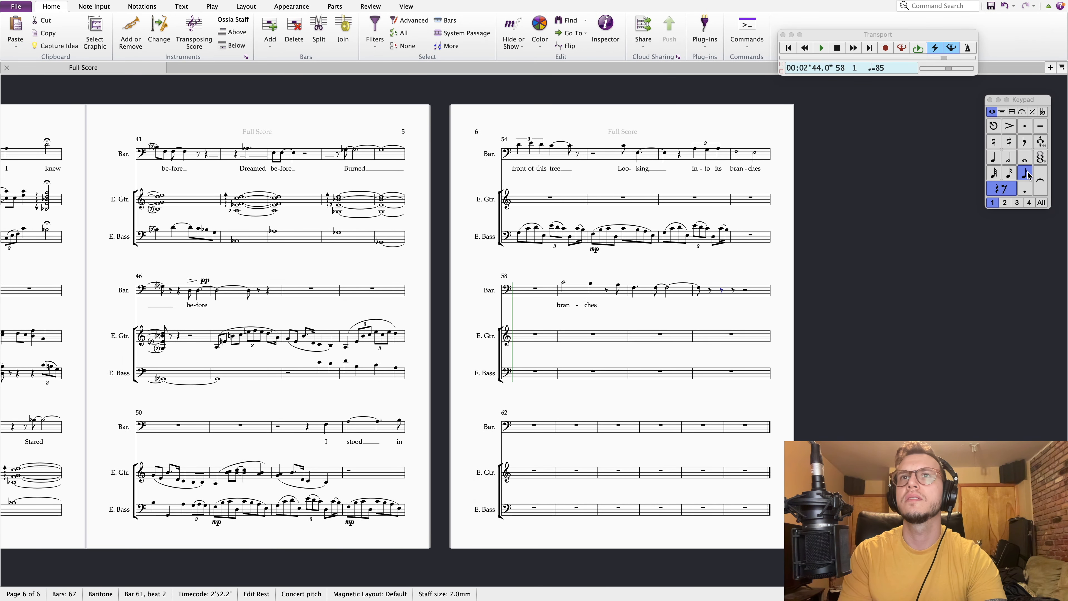
pyautogui.press('d')
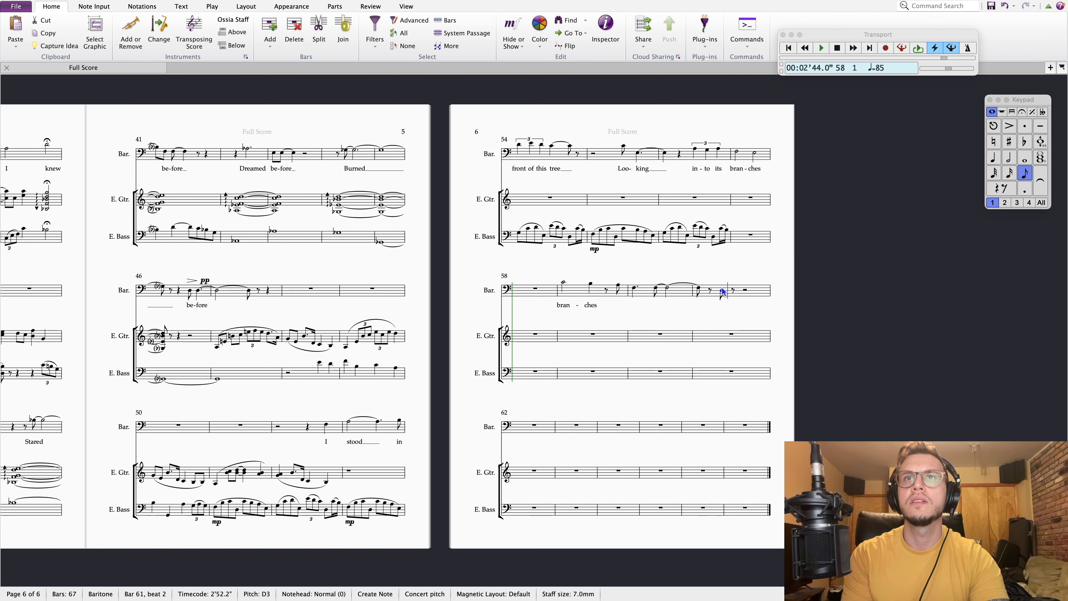
pyautogui.press('e')
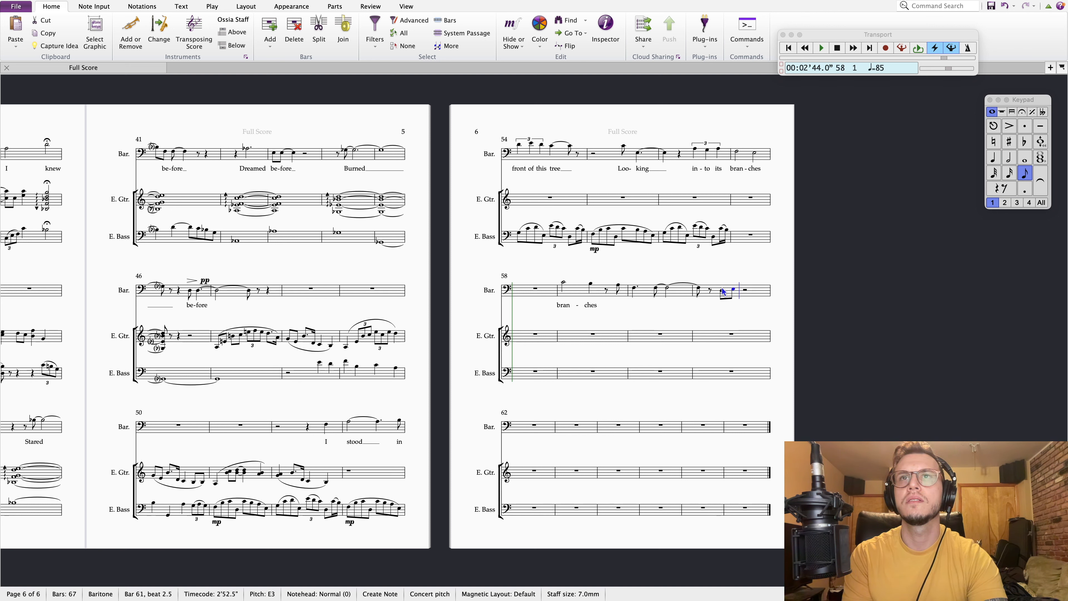
pyautogui.press('Escape')
# - Audition Baritone bar 61 and add a half-note Eb3 on beat 3
pyautogui.click(700, 289)
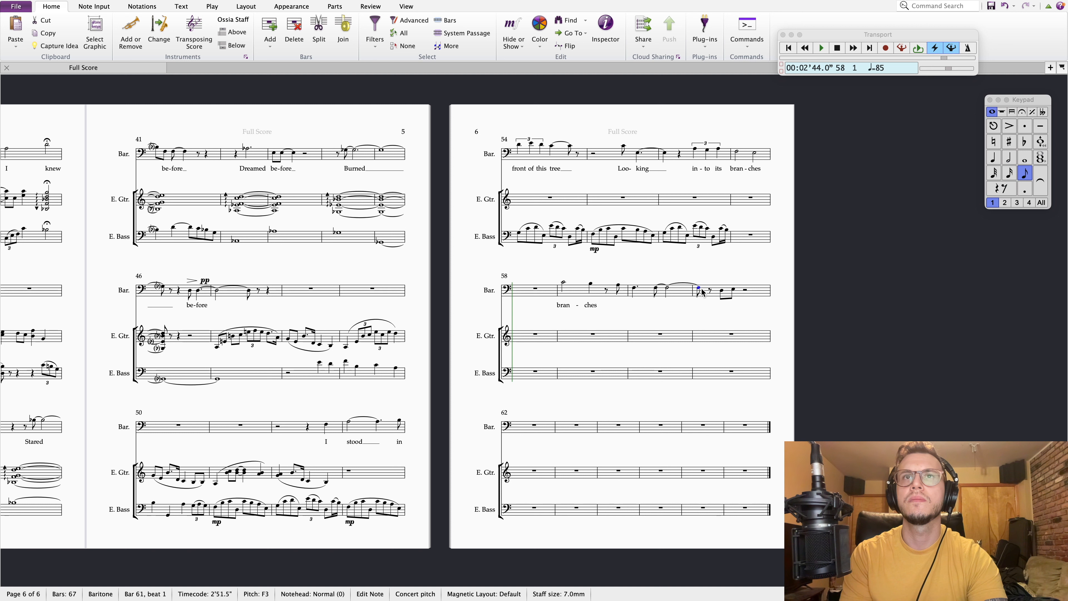
pyautogui.click(723, 291)
pyautogui.press('Right')
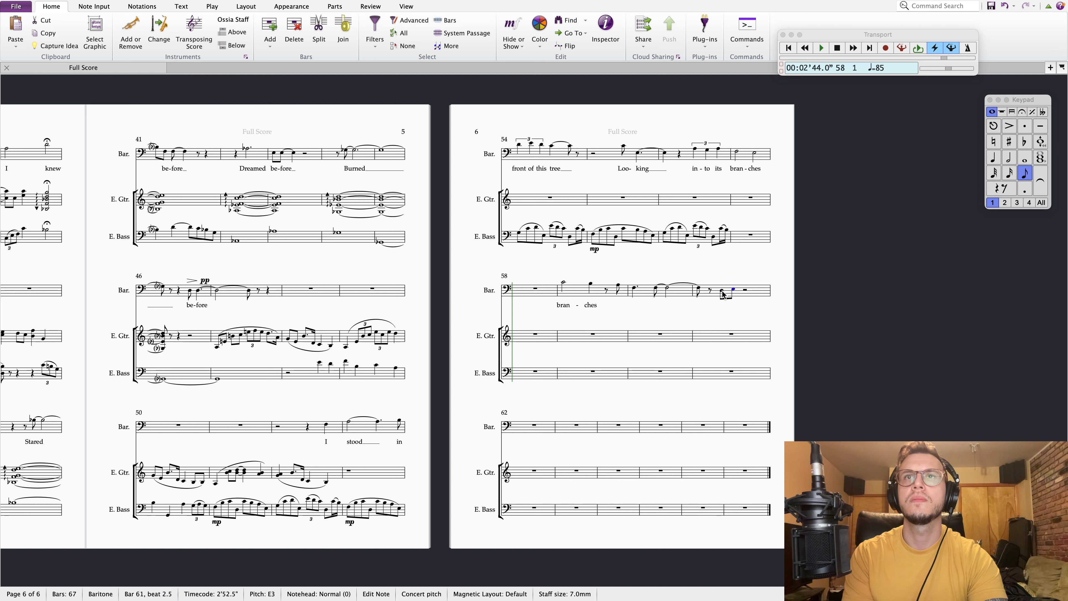
pyautogui.press('r')
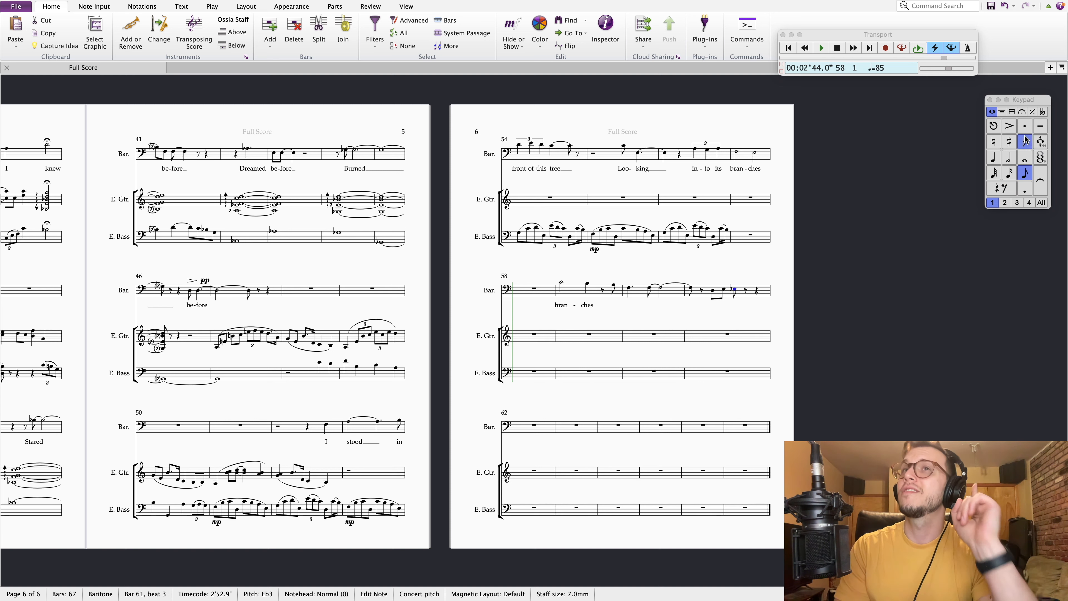
pyautogui.press('Left')
pyautogui.press('Right')
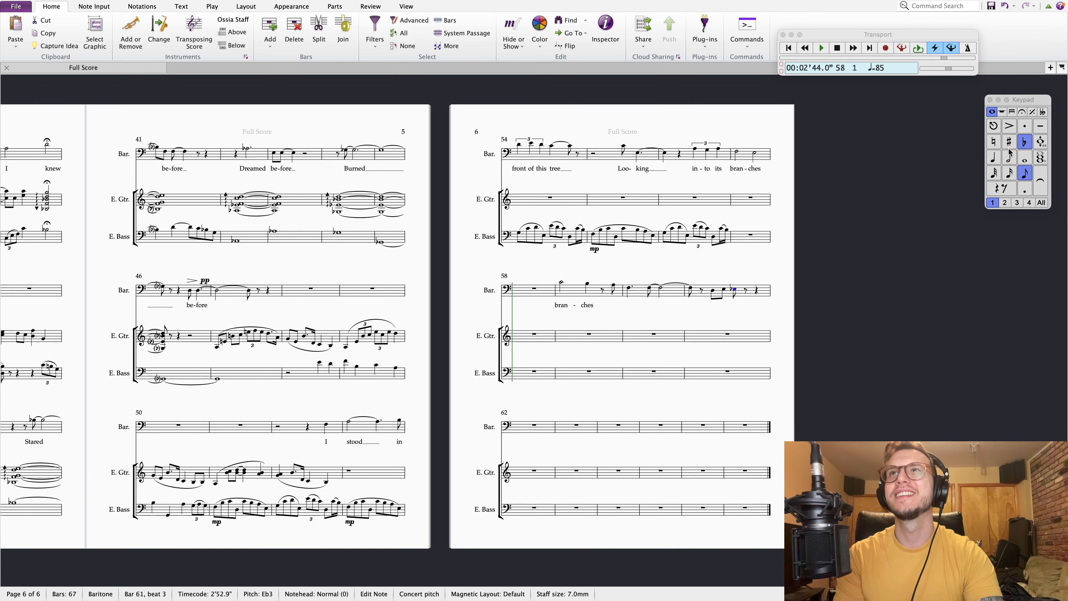
pyautogui.click(1006, 162)
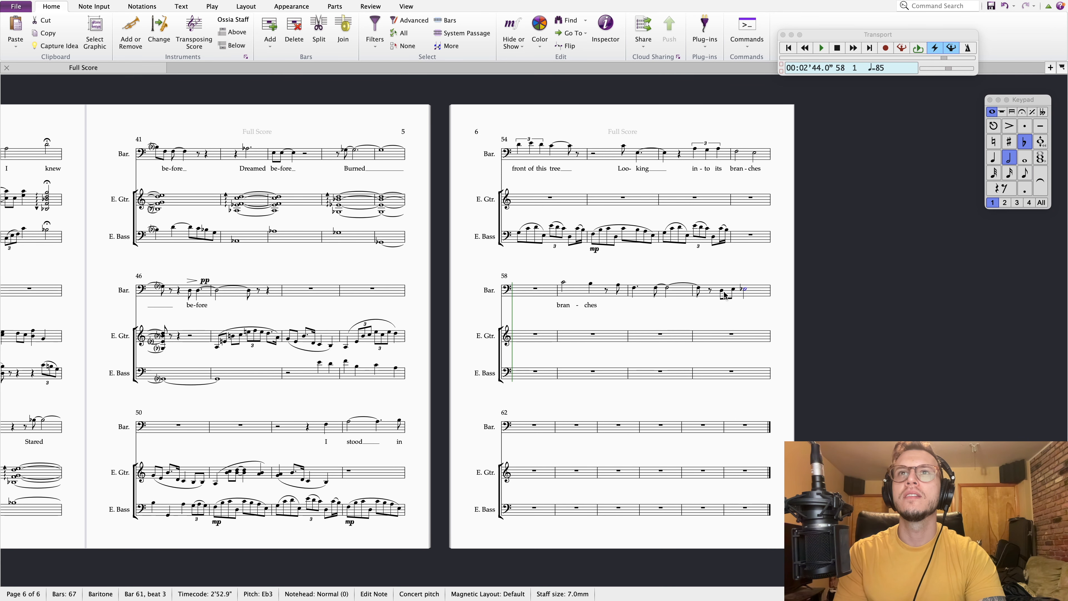
pyautogui.press('Left')
pyautogui.press('Right')
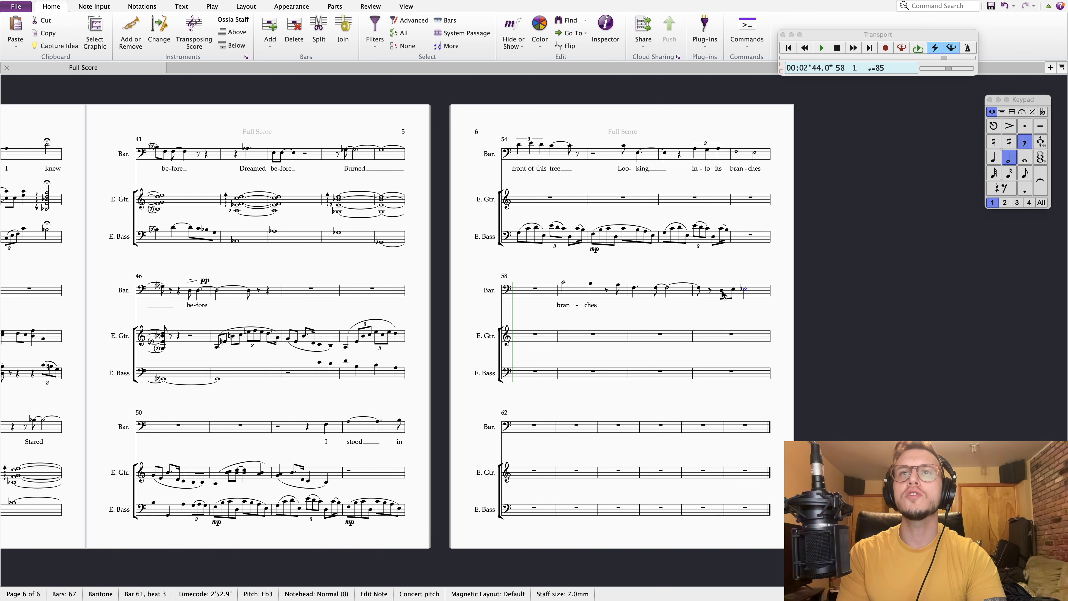
# - Check the remaining lyrics and repeat the Eb3 as an eighth note on beat 1 of Baritone bar 62
pyautogui.hotkey('ctrl', 'Right')
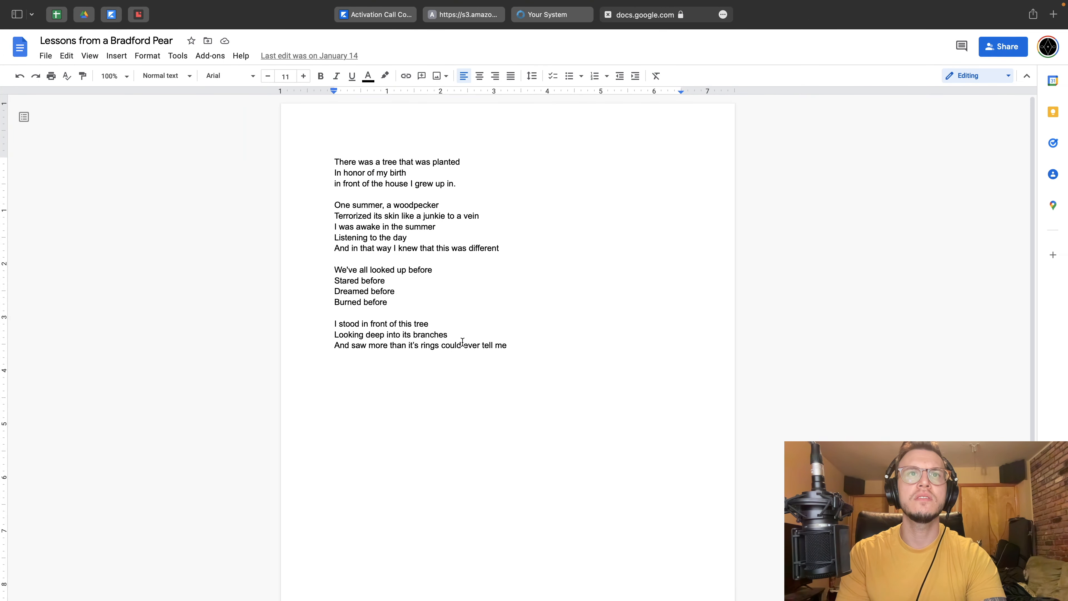
pyautogui.hotkey('ctrl', 'Left')
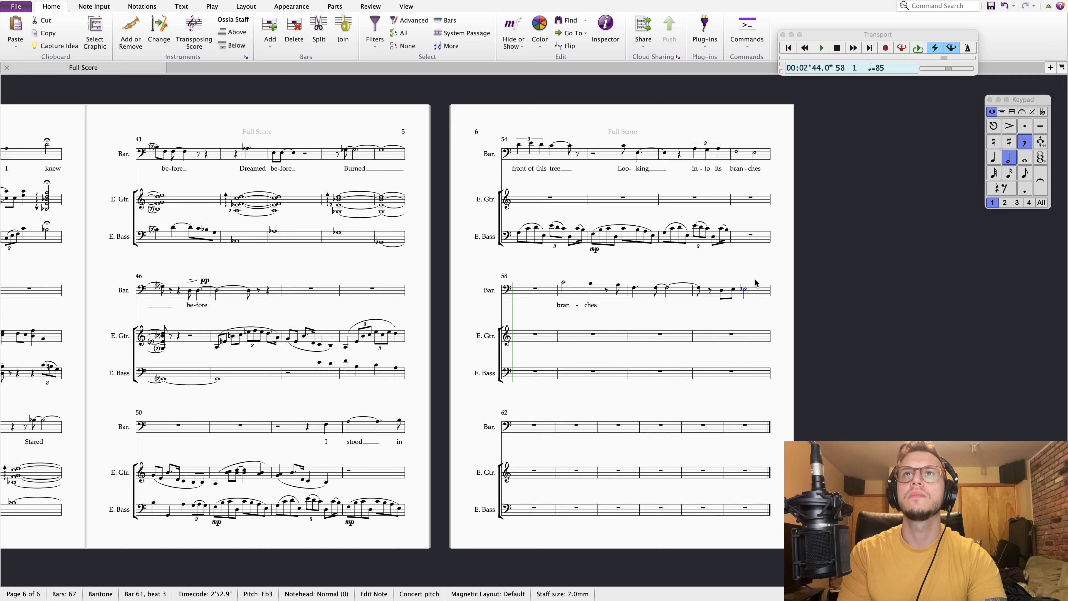
pyautogui.press('r')
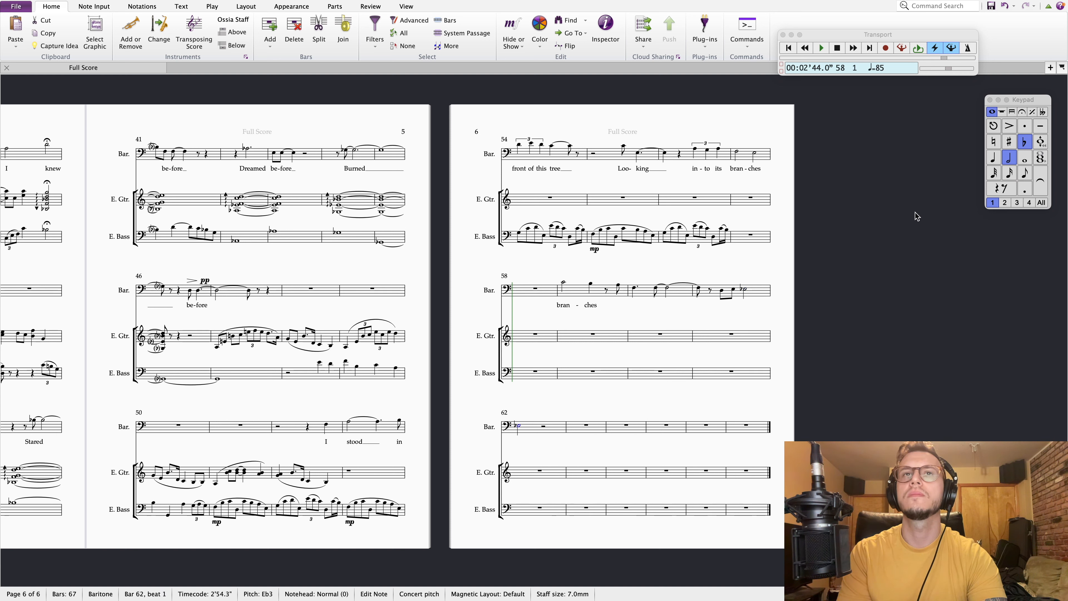
pyautogui.click(1025, 177)
pyautogui.press('Left')
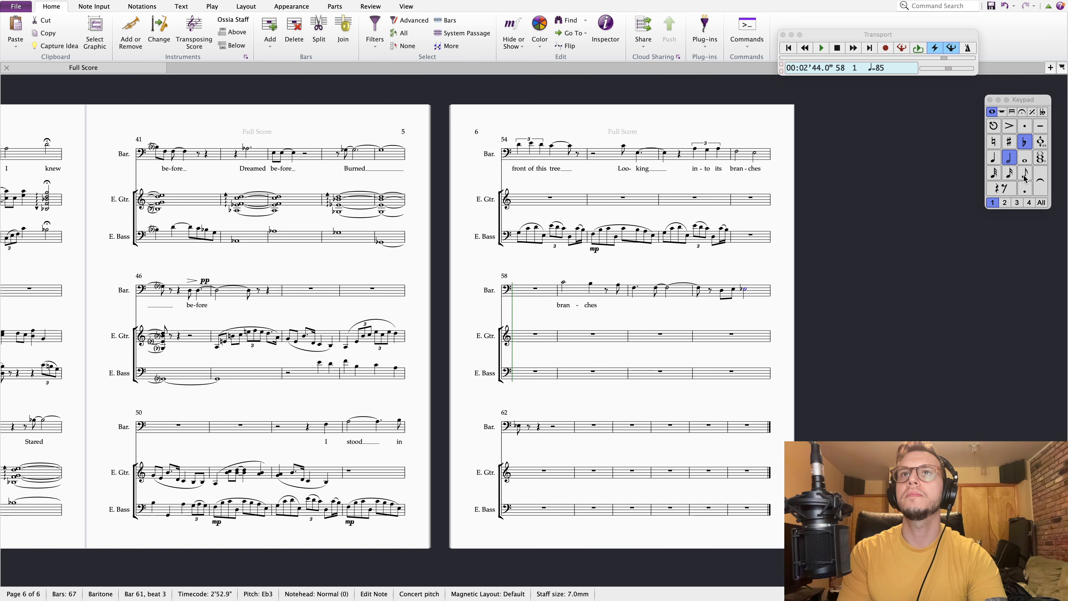
pyautogui.click(1025, 176)
pyautogui.press('Left')
pyautogui.press('Right')
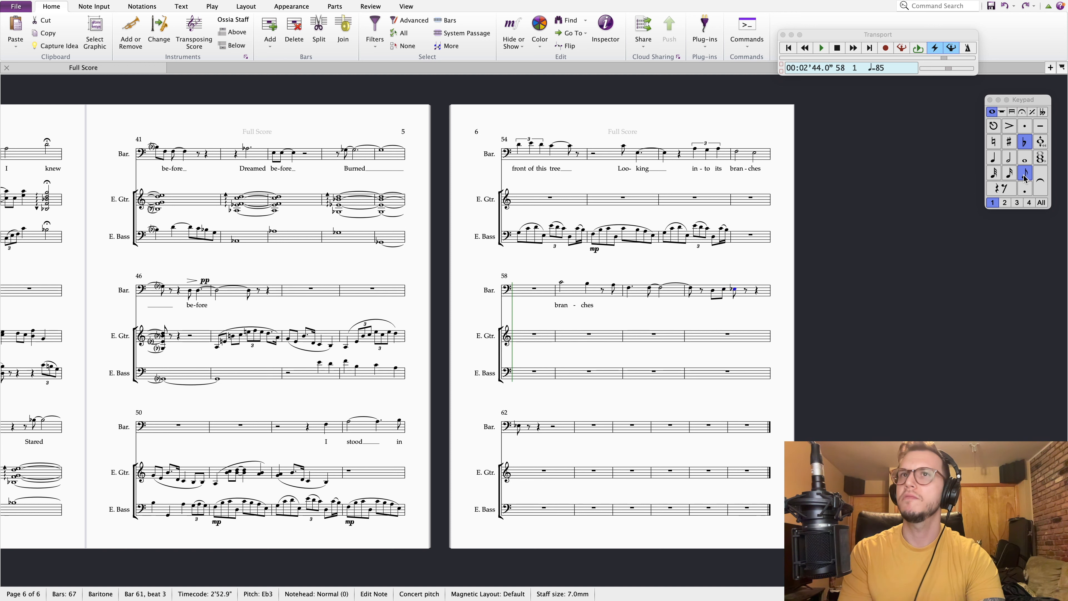
pyautogui.press('super+z')
# - Tie the half-note Eb3 in Baritone bar 61 across the barline to the Eb3 in bar 62
pyautogui.click(1040, 183)
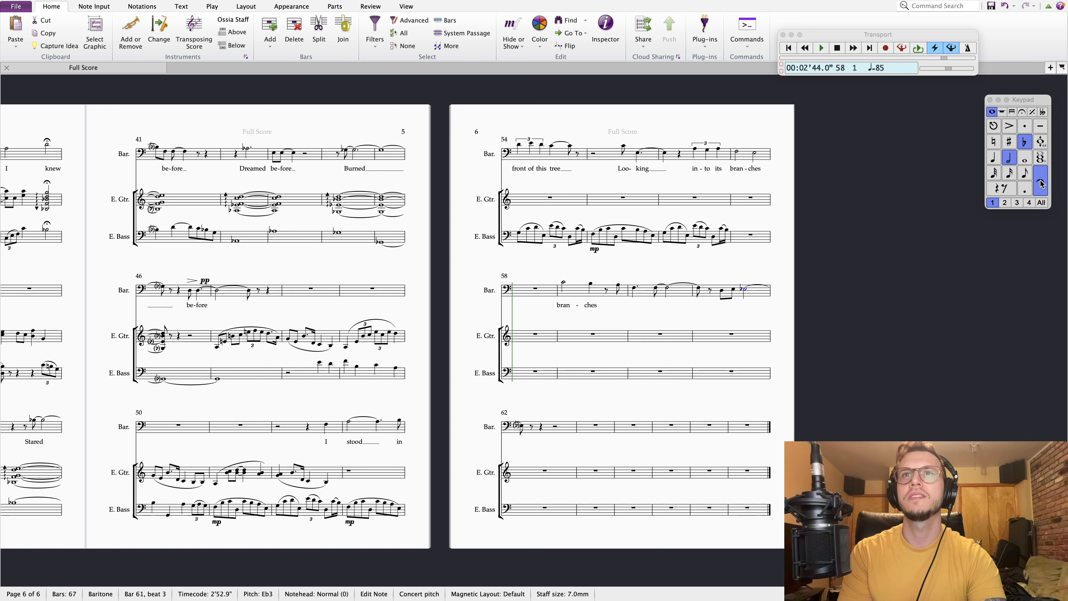
pyautogui.click(520, 426)
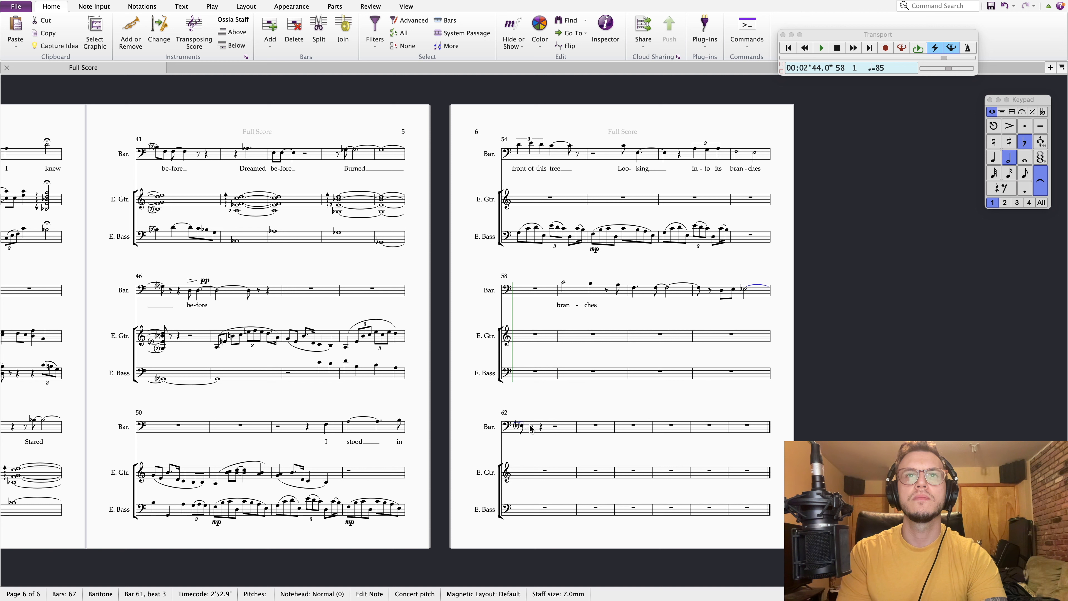
# - Add the lyrics "and saw more than its rings" from the last Baritone note of bar 59, with extender lines after "more" and "rings"
pyautogui.click(619, 289)
pyautogui.click(619, 286)
pyautogui.press('super+l')
pyautogui.write('and saw more ')
pyautogui.write('_than')
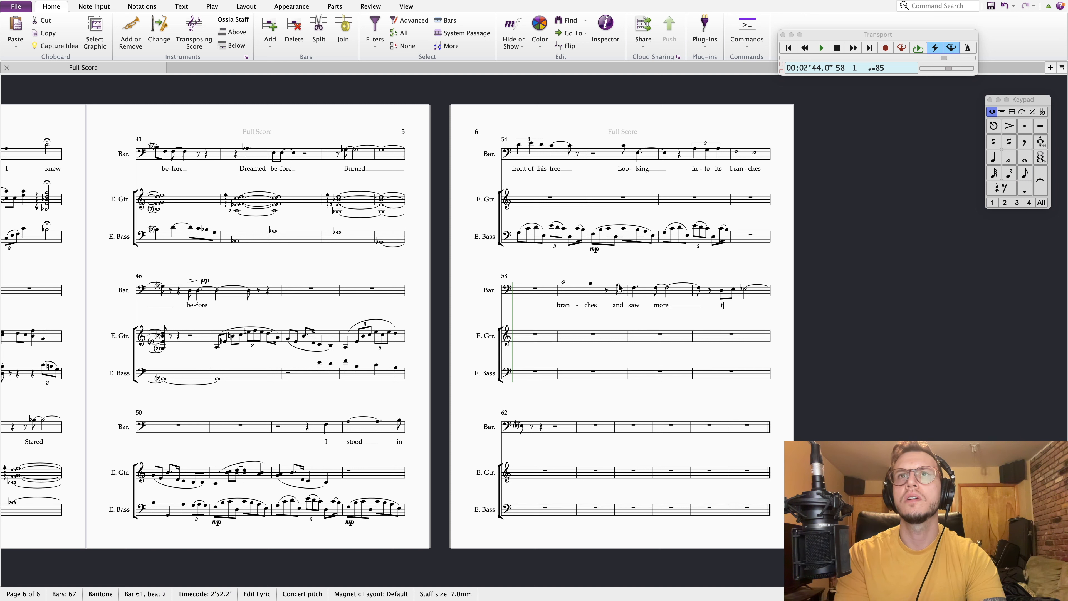
pyautogui.write(' its ring')
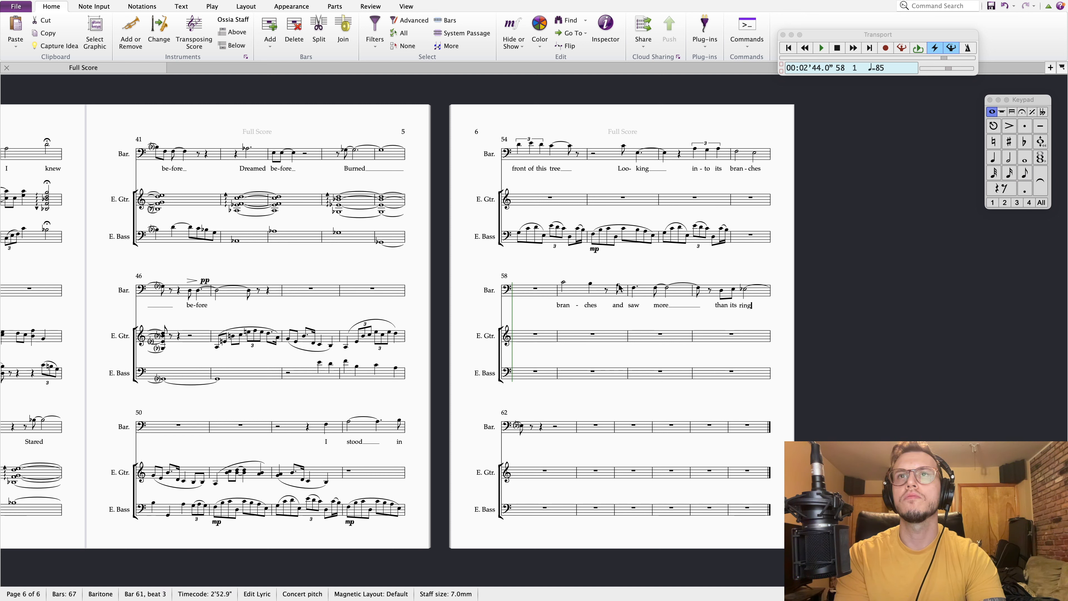
pyautogui.write('s ___')
pyautogui.press('Escape')
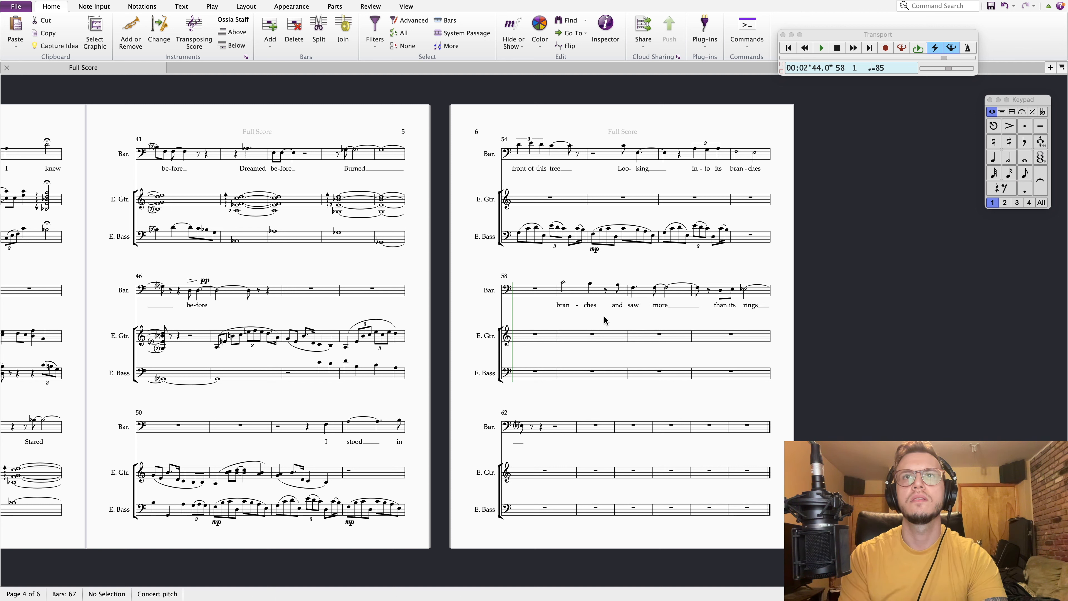
# - Play back the Baritone melody from bar 59 into bar 62
pyautogui.click(575, 290)
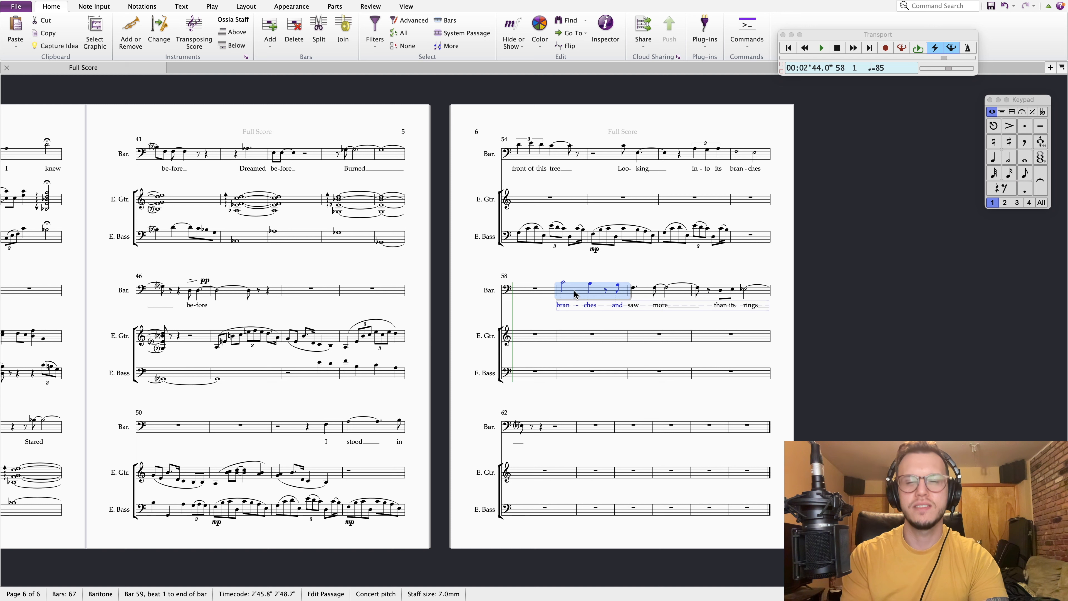
pyautogui.press('p')
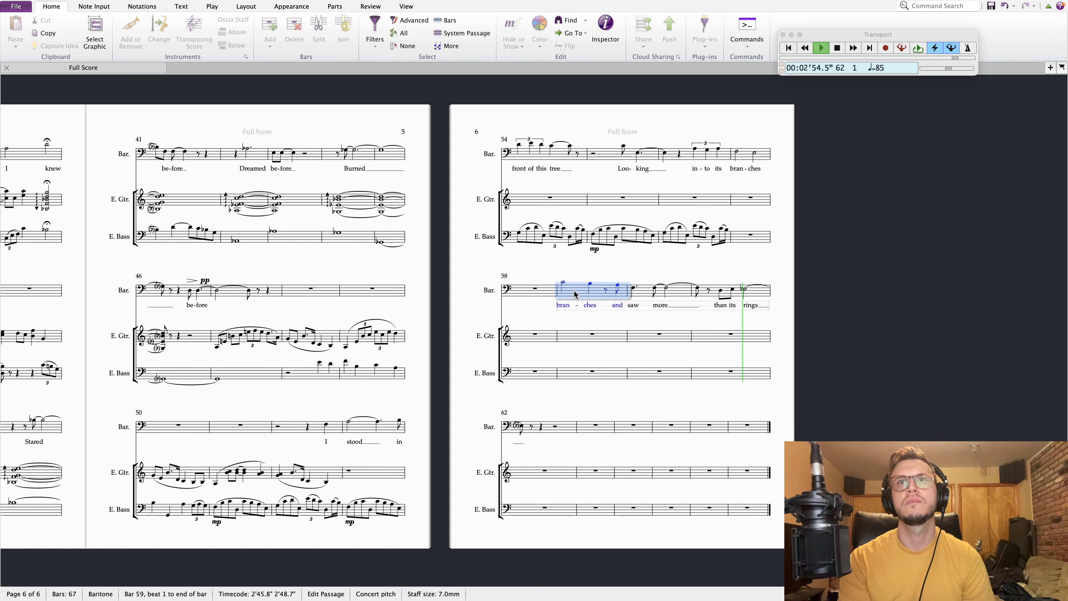
pyautogui.press('space')
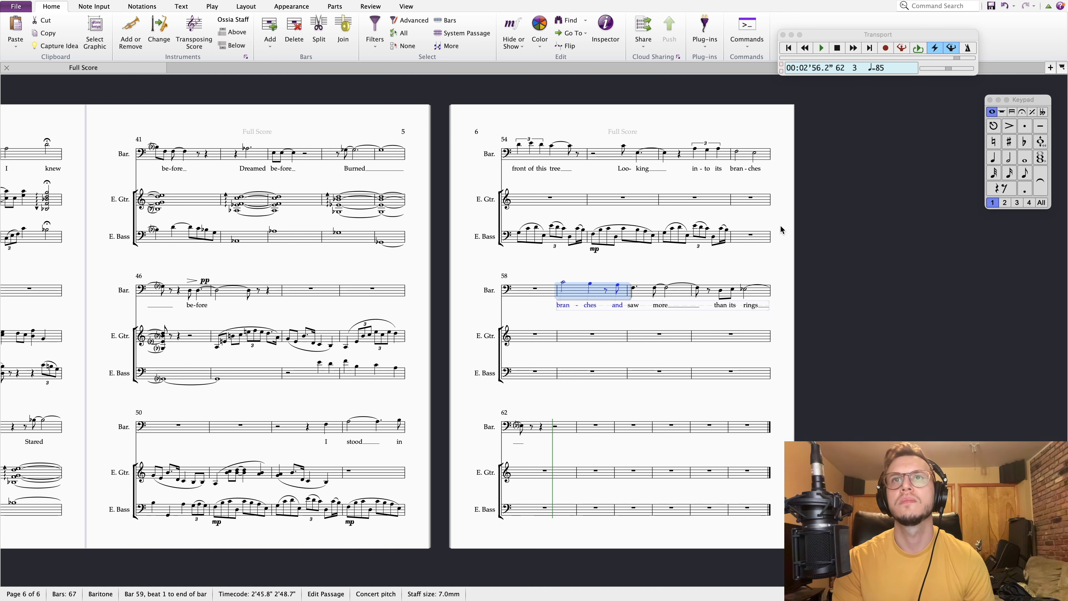
# - Change the tied notes on "more" from beat 2.5 of Baritone bar 60 to A3, auditioning them against the preceding note
pyautogui.click(634, 289)
pyautogui.click(656, 290)
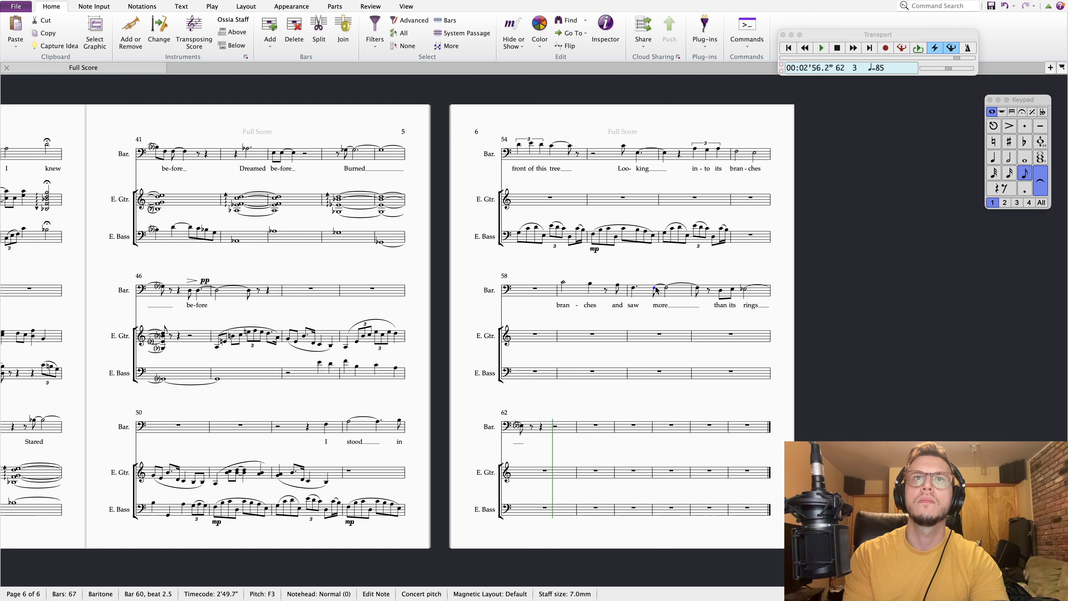
pyautogui.press('Down')
pyautogui.press('Down')
pyautogui.press('Down')
pyautogui.press('Down')
pyautogui.press('Down')
pyautogui.press('Left')
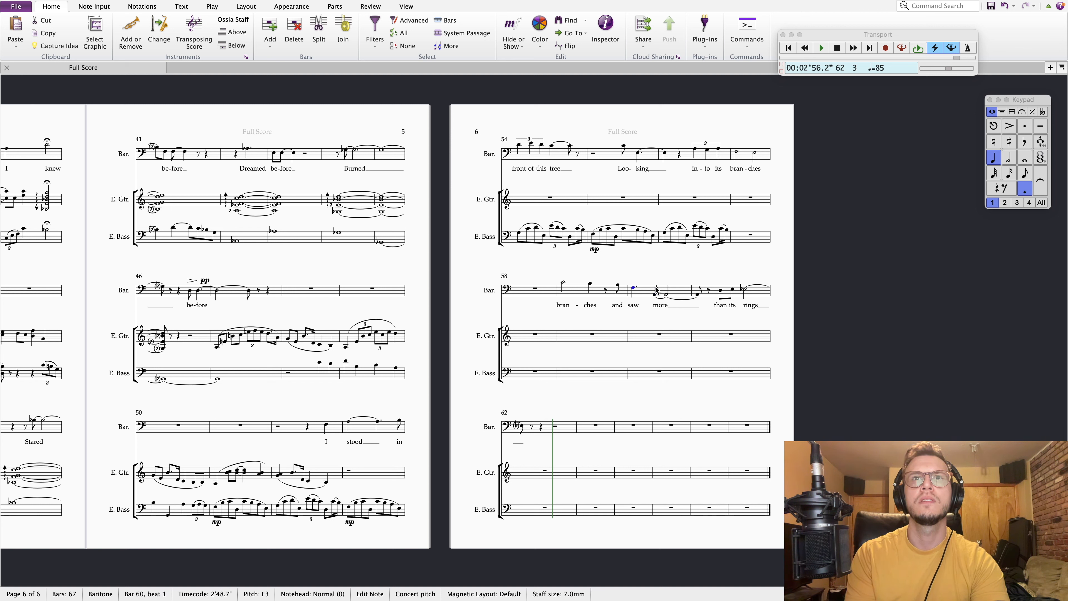
pyautogui.press('Right')
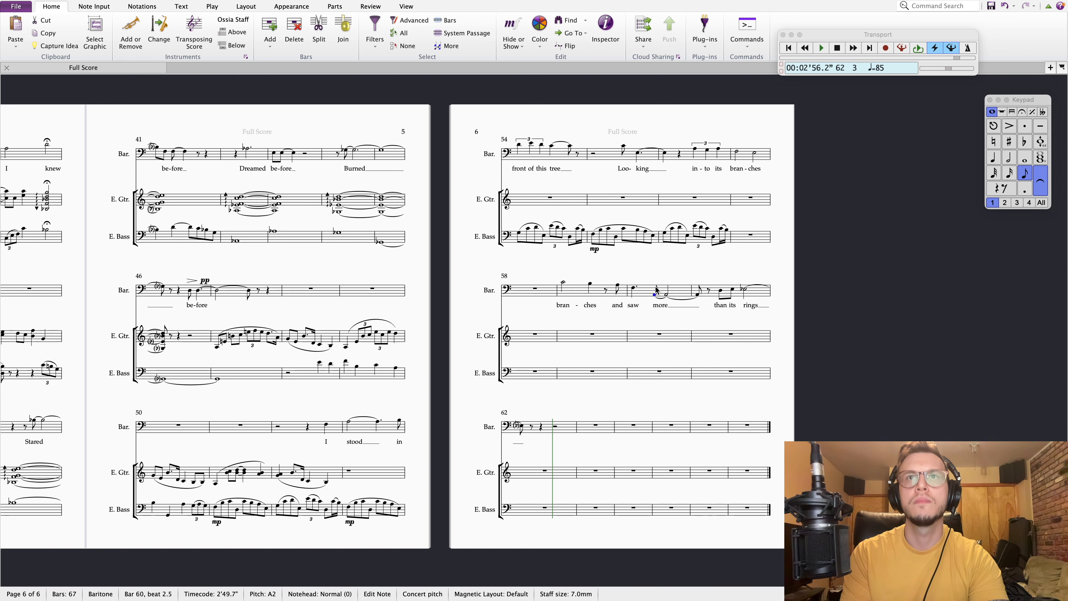
pyautogui.press('super+Up')
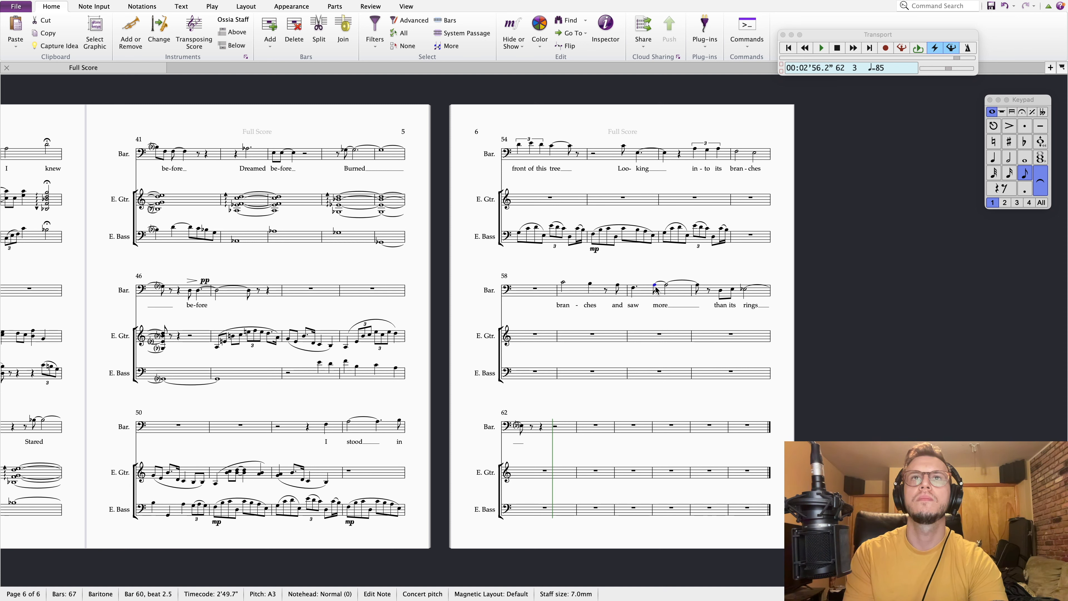
# - Raise the tied notes on "more" from beat 2.5 of Baritone bar 60 to D4, auditioning them against the preceding notes
pyautogui.press('Up')
pyautogui.press('Up')
pyautogui.press('Up')
pyautogui.press('Left')
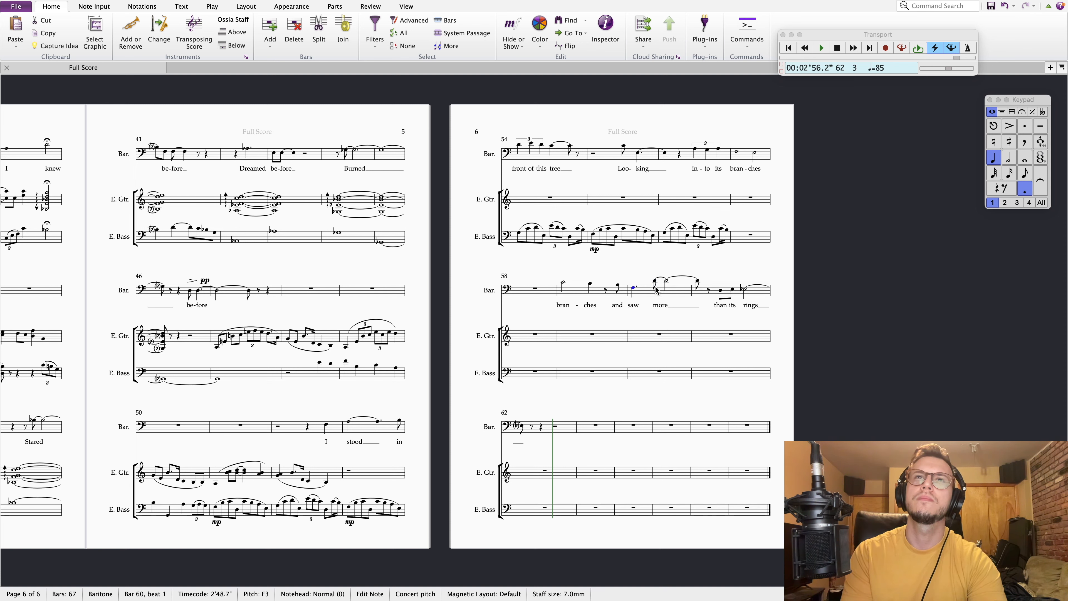
pyautogui.click(563, 284)
pyautogui.click(590, 284)
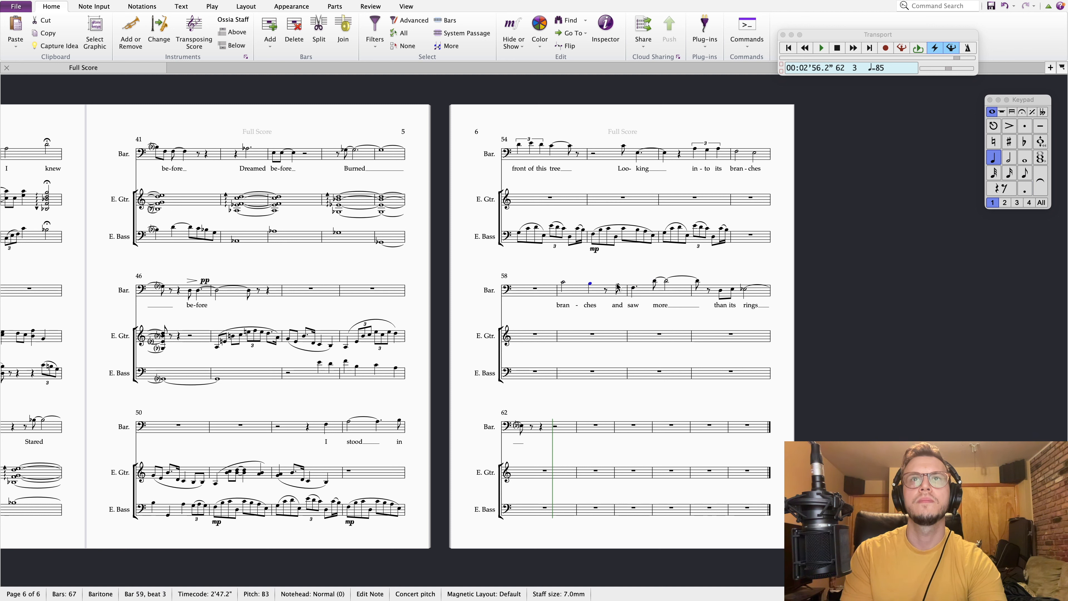
pyautogui.click(619, 284)
pyautogui.press('Right')
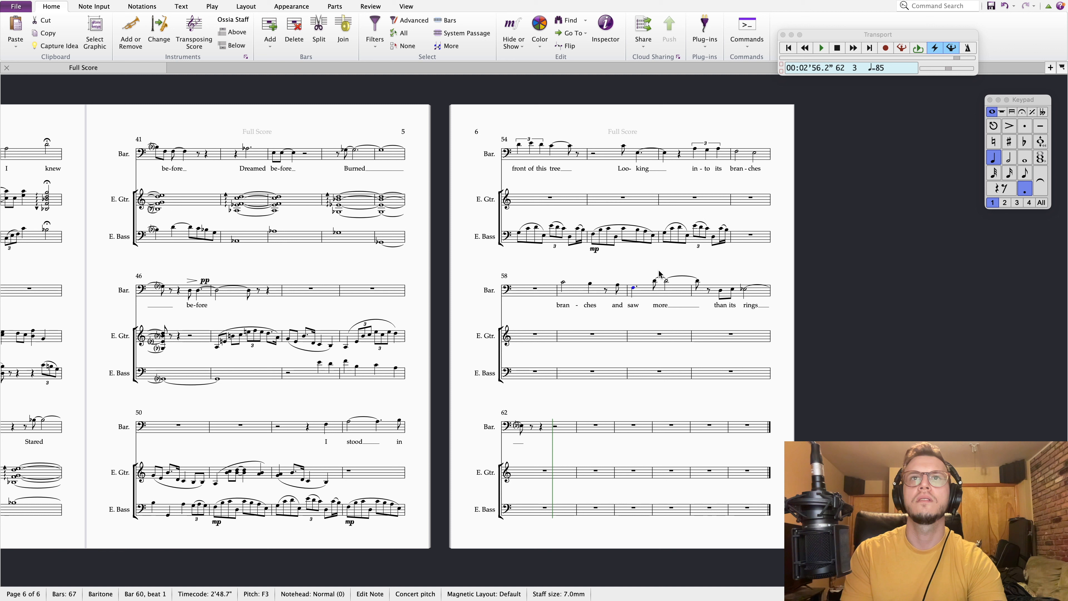
pyautogui.click(655, 282)
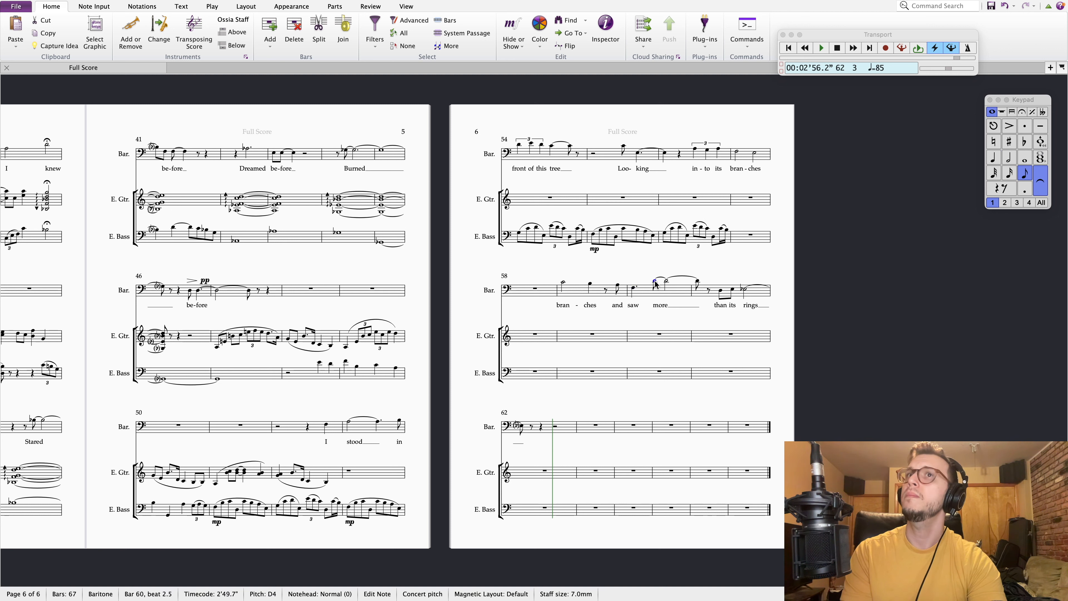
# - Audition the notes on "than its rings" one by one in Baritone bar 61
pyautogui.click(722, 291)
pyautogui.press('Right')
pyautogui.press('Right')
pyautogui.press('super+Up')
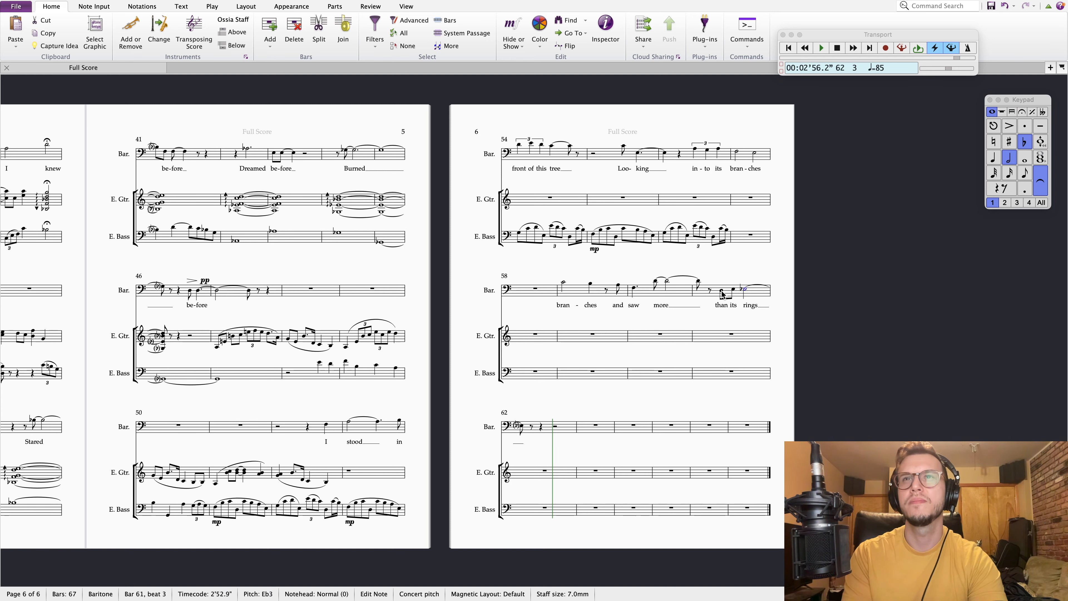
pyautogui.press('super+z')
pyautogui.click(722, 292)
pyautogui.press('Right')
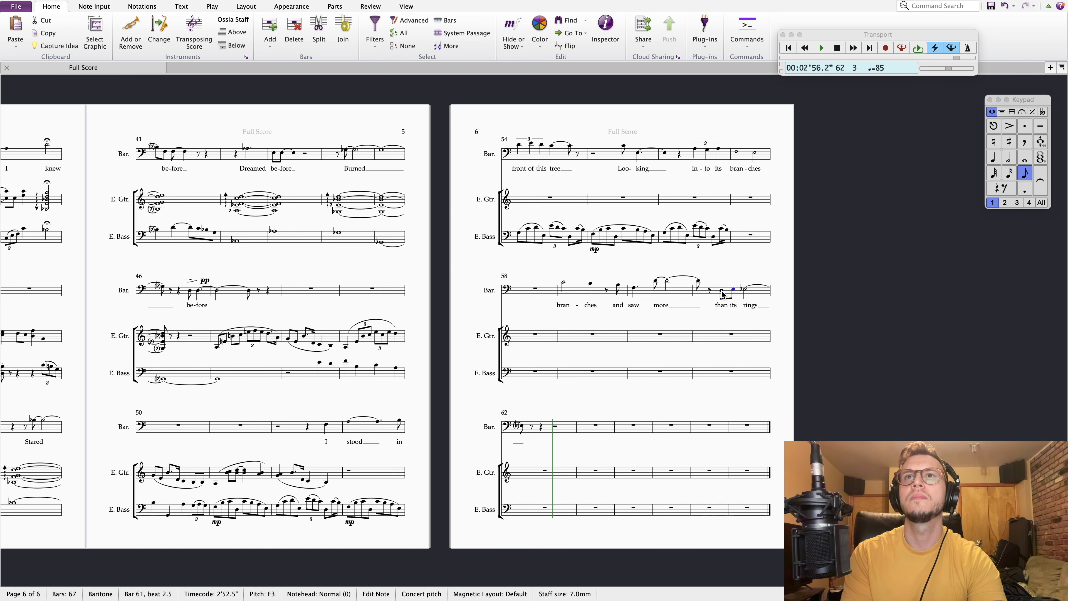
pyautogui.press('Right')
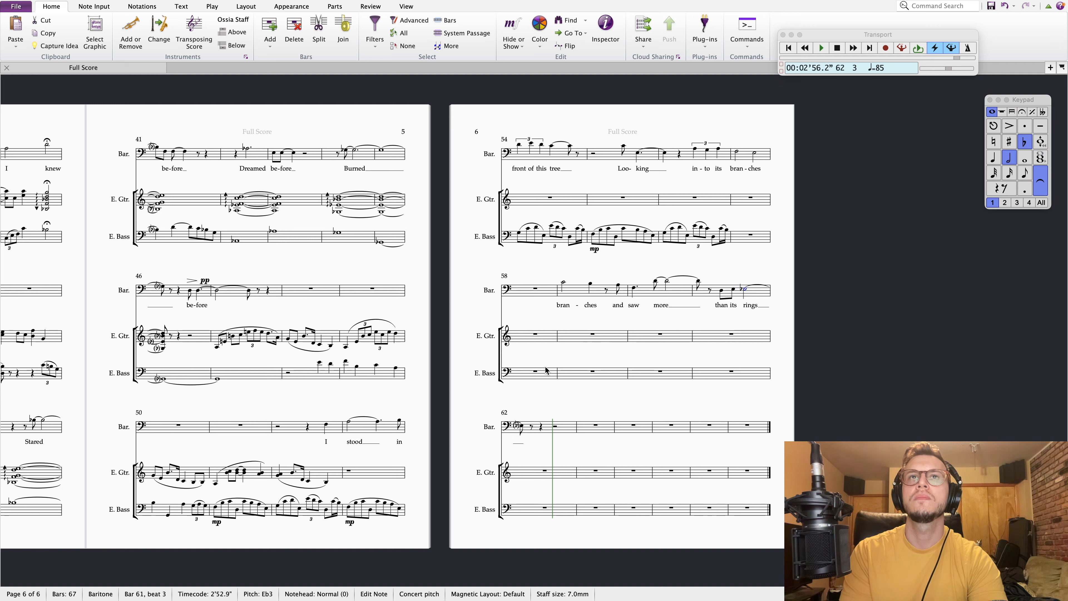
# - Play back the revised Baritone phrase from the start of bar 59 to bar 62
pyautogui.click(580, 297)
pyautogui.press('p')
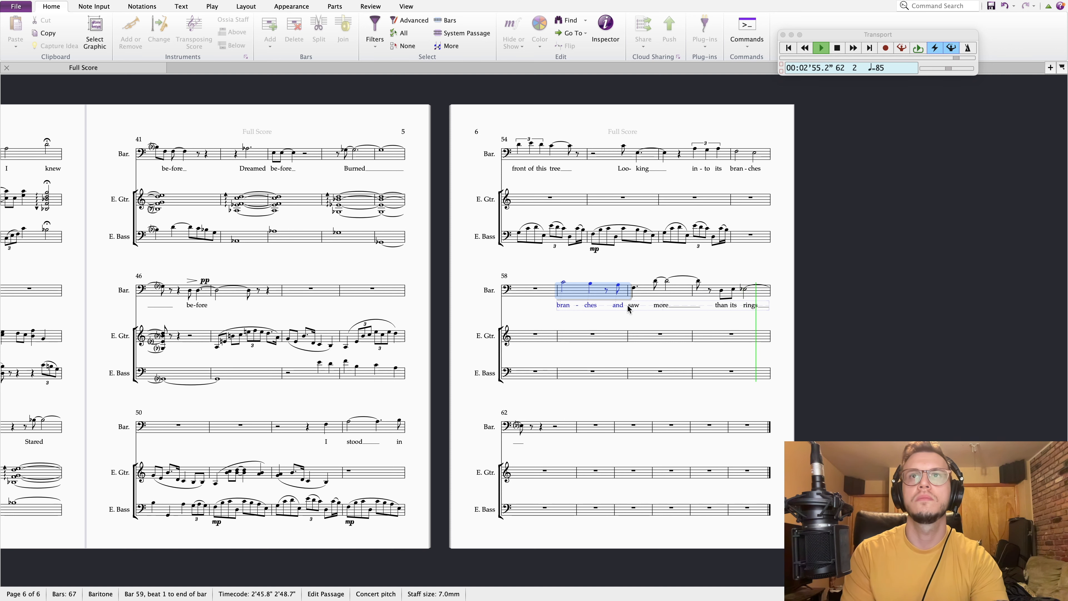
pyautogui.press('space')
# - Move the Baritone notes and lyrics "than its rings" from beat 2 to beat 4 of bar 61
pyautogui.hscroll(3, 655, 403)
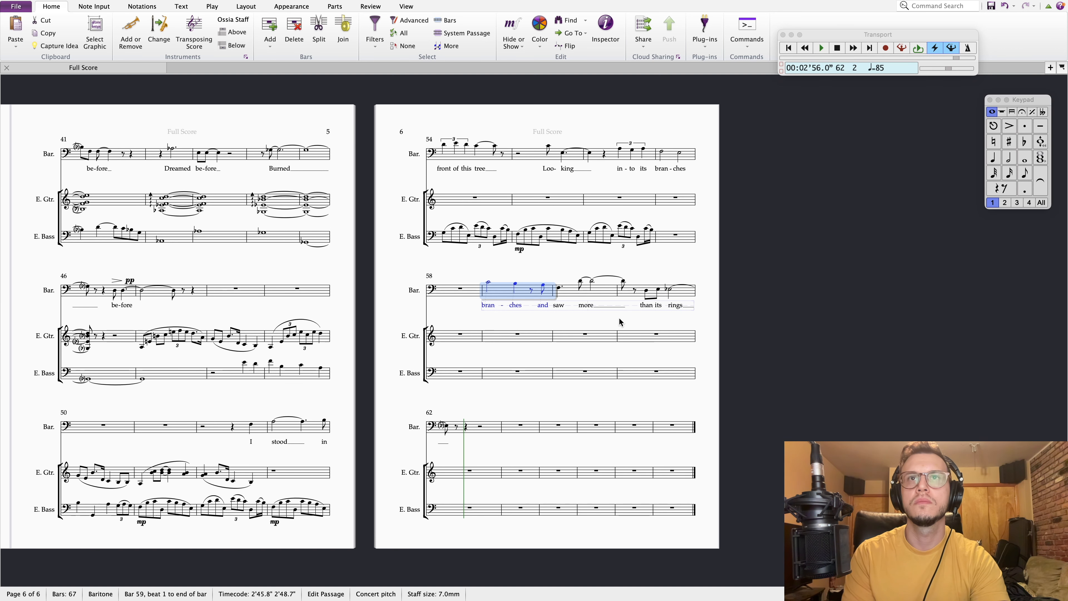
pyautogui.click(650, 290)
pyautogui.keyDown('shift'); pyautogui.click(669, 290); pyautogui.keyUp('shift')
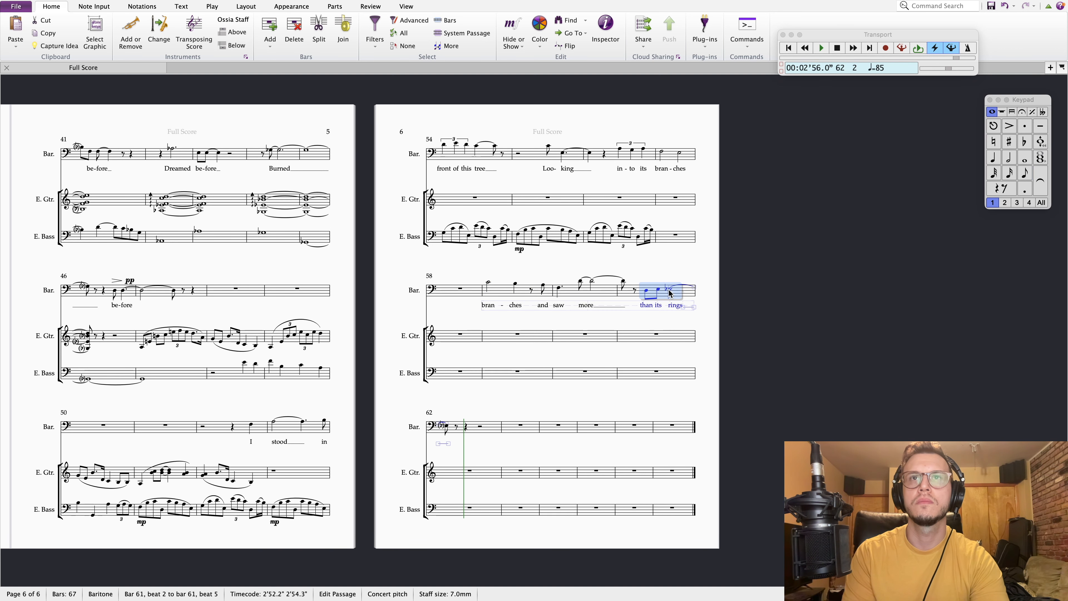
pyautogui.keyDown('shift'); pyautogui.click(445, 428); pyautogui.keyUp('shift')
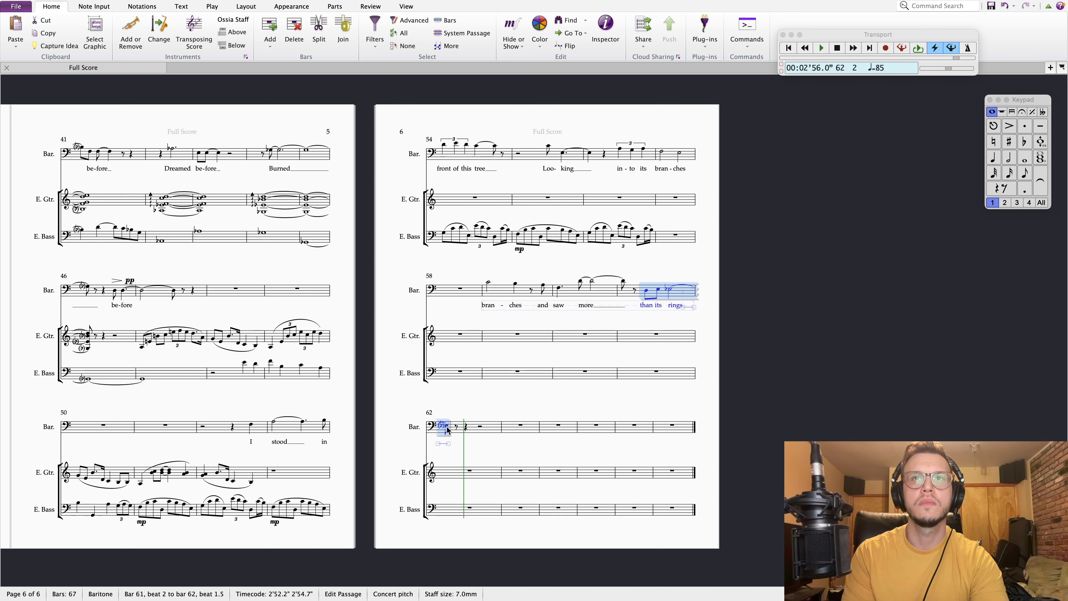
pyautogui.press('Delete')
pyautogui.press('Escape')
pyautogui.click(673, 293)
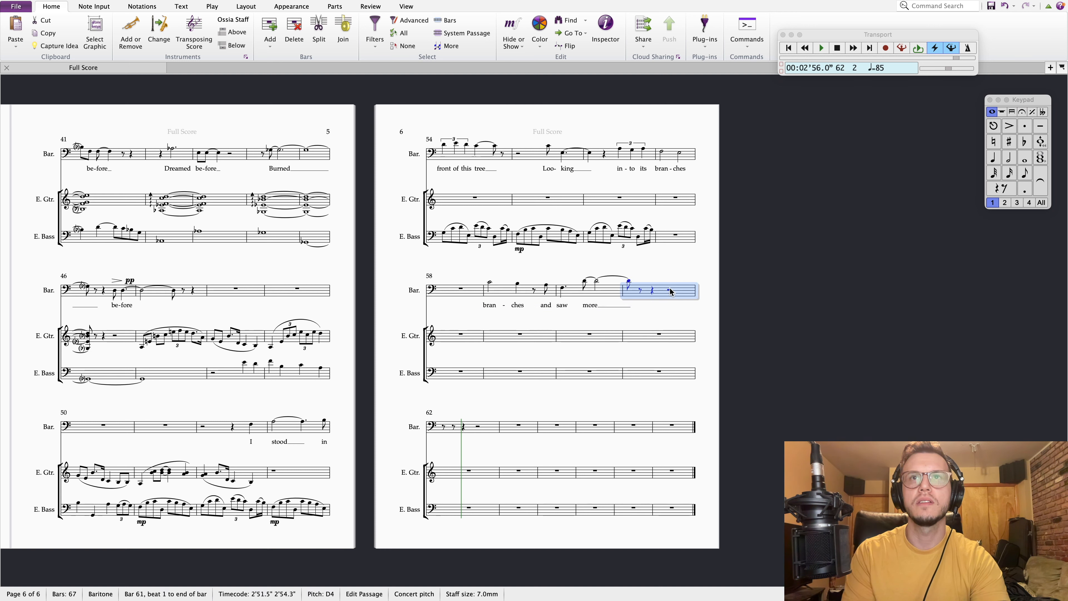
pyautogui.click(670, 291)
pyautogui.click(995, 159)
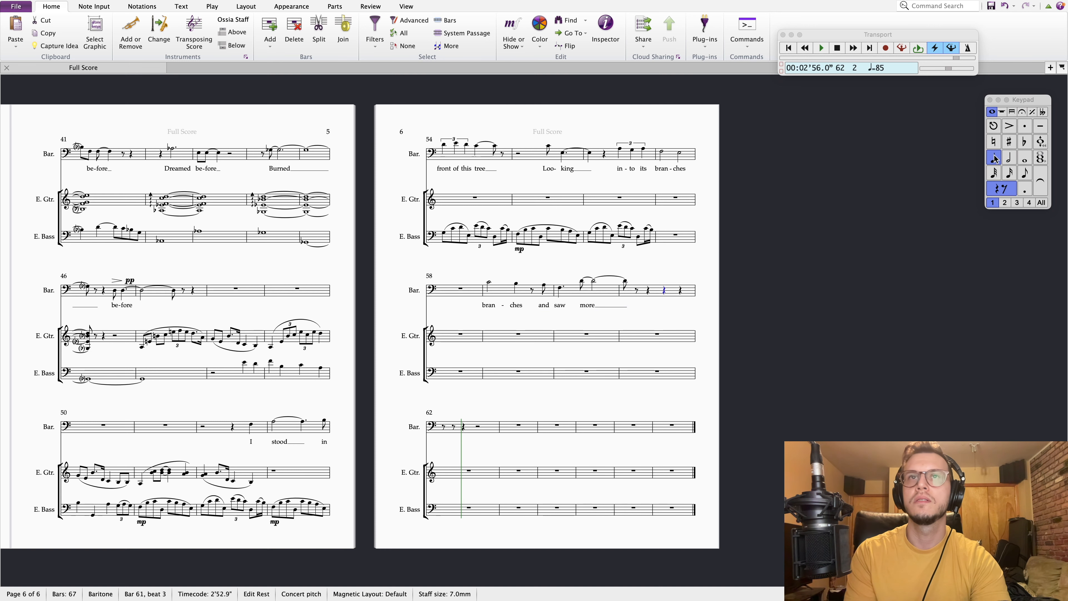
pyautogui.hotkey('ctrl', 'v')
pyautogui.press('Escape')
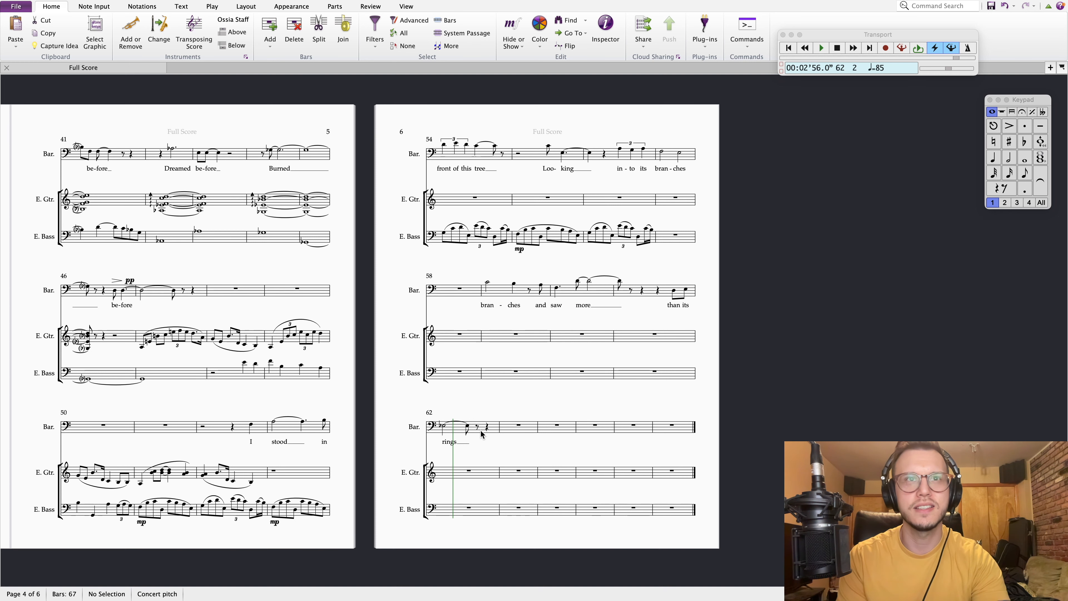
# - Lengthen the Eb3 on "rings" in Baritone bar 62 to a whole note tied to an eighth note in bar 63
pyautogui.click(443, 426)
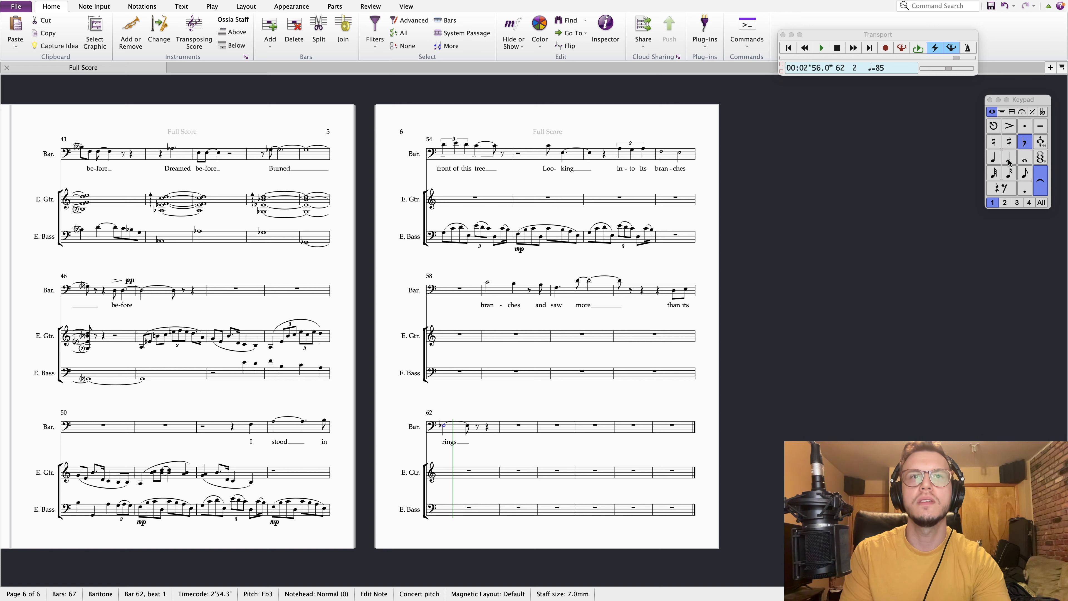
pyautogui.click(1025, 159)
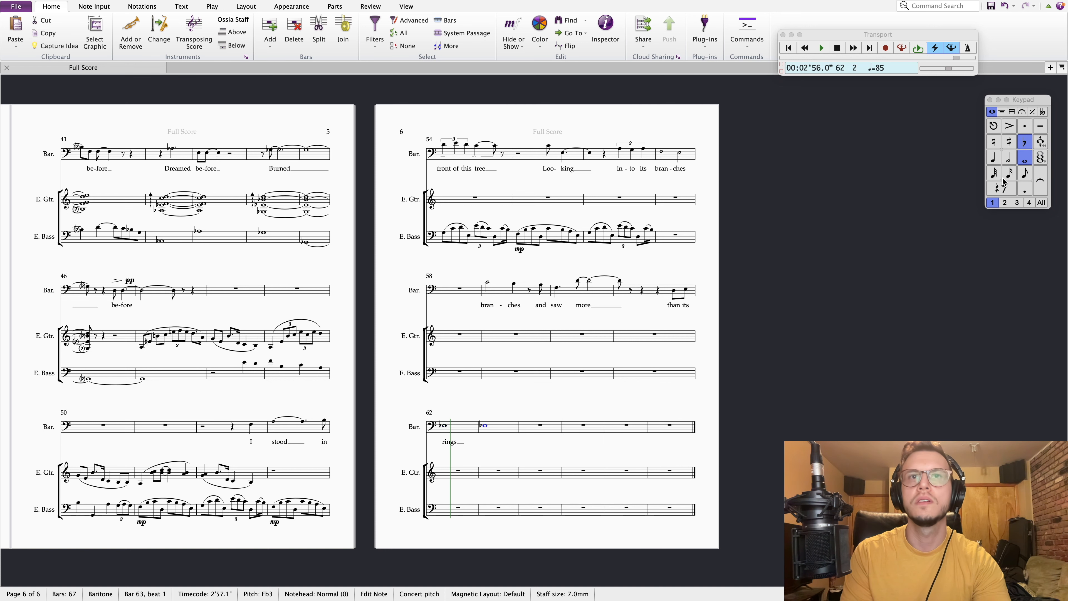
pyautogui.click(1027, 173)
pyautogui.press('Left')
pyautogui.click(1037, 185)
# - Create a quarter-note triplet on beat 3 of Baritone bar 63 and enter D3 as its first note
pyautogui.click(488, 441)
pyautogui.click(515, 427)
pyautogui.click(995, 158)
pyautogui.hotkey('ctrl', '3')
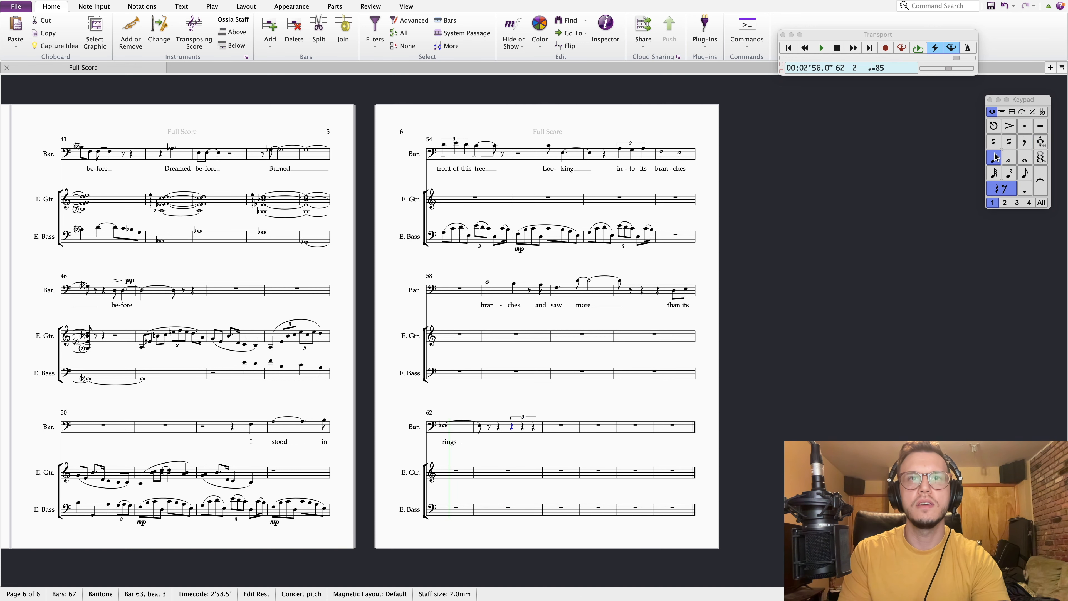
pyautogui.press('d')
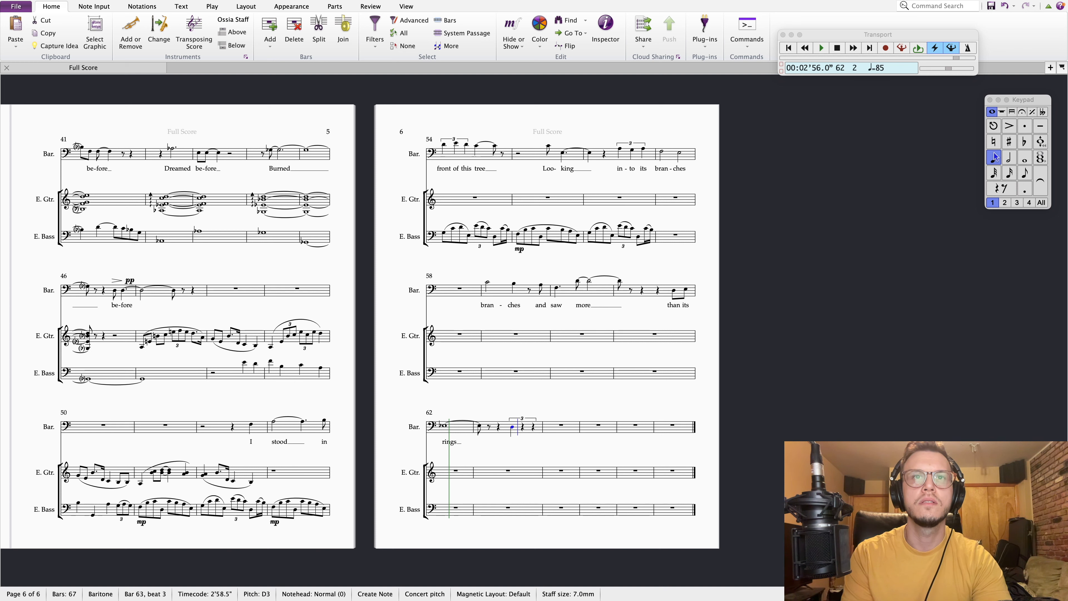
# - Audition the triplet's D3 in Baritone bar 63 against the preceding Eb3
pyautogui.press('Left')
pyautogui.press('Left')
pyautogui.press('Left')
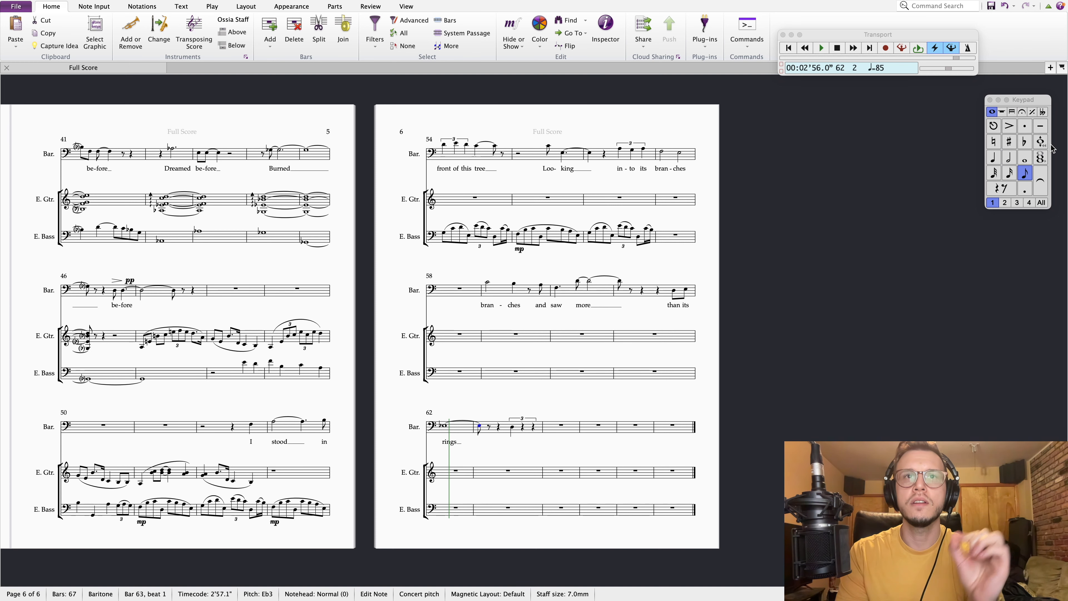
pyautogui.click(512, 428)
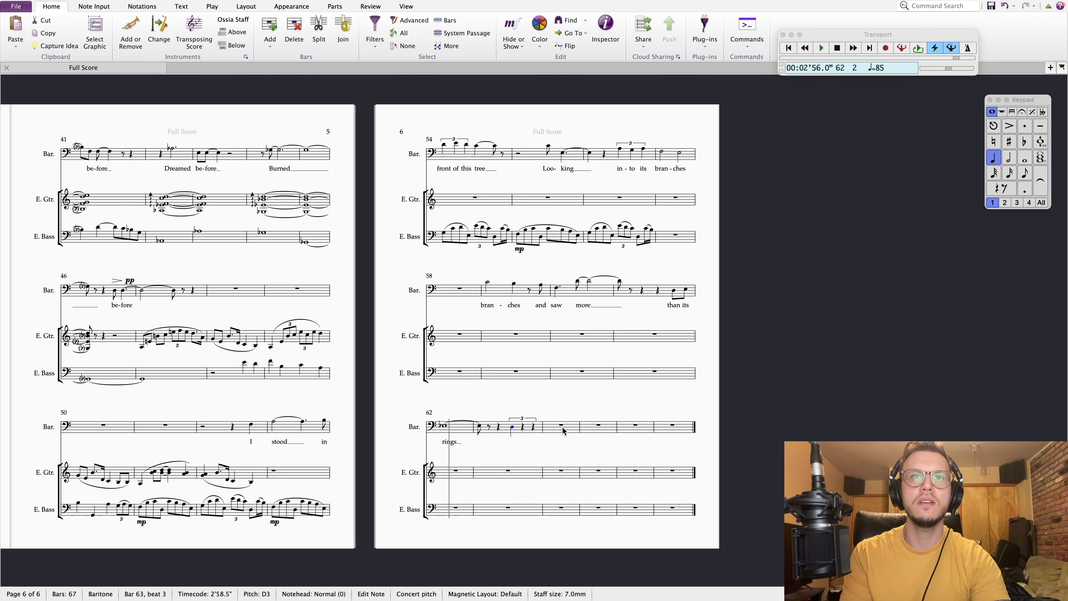
pyautogui.press('Up')
pyautogui.press('Down')
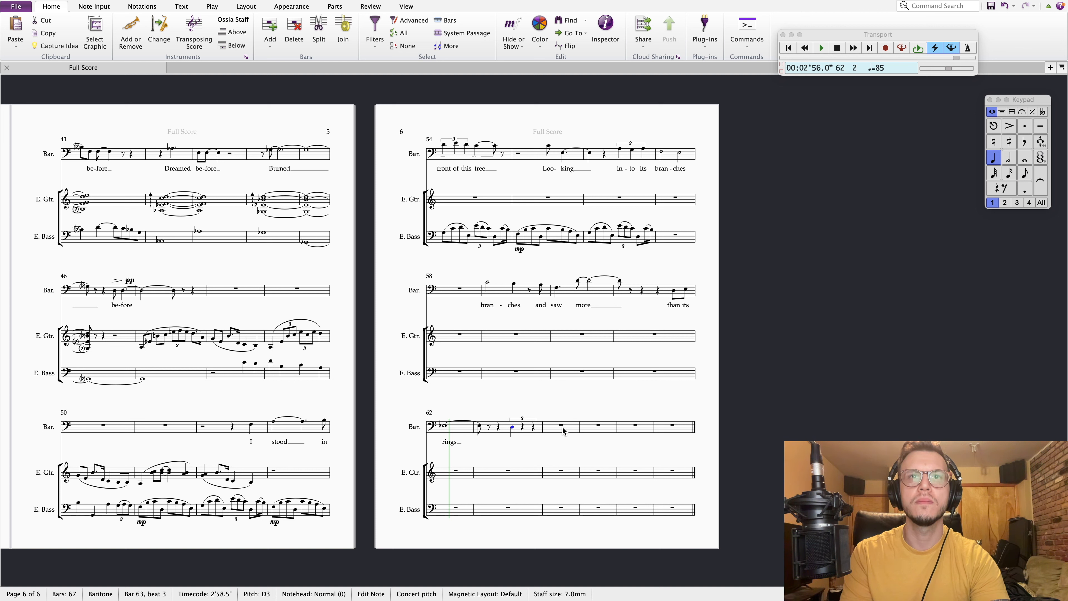
pyautogui.press('Left')
pyautogui.press('Left')
pyautogui.press('Left')
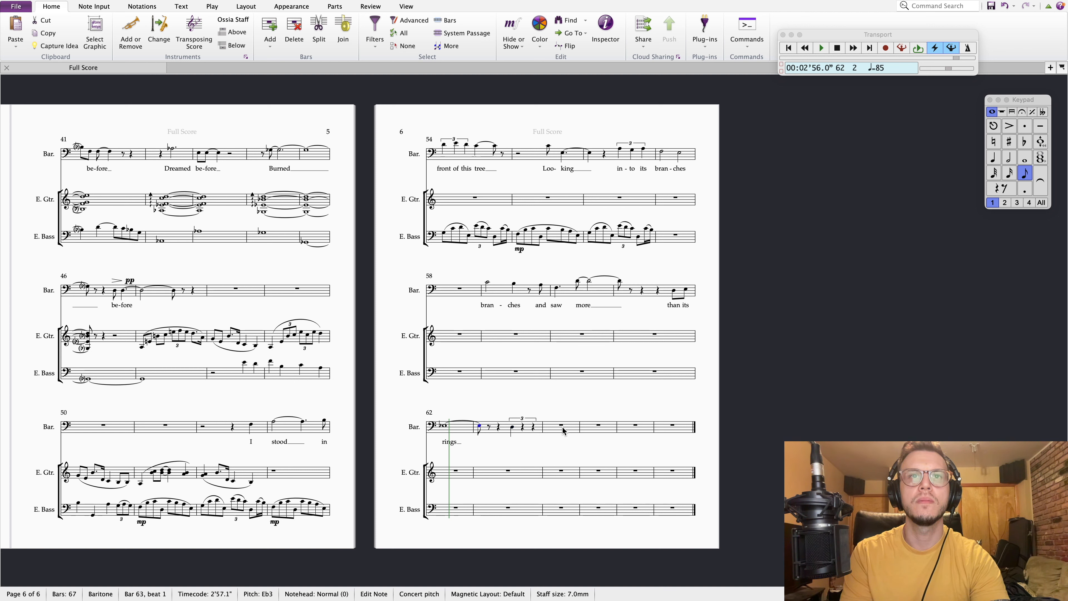
# - Complete the triplet in Baritone bar 63 with C3 and B2, trying Bb2 for the last note first
pyautogui.press('Right')
pyautogui.press('Right')
pyautogui.press('Right')
pyautogui.press('Right')
pyautogui.press('Right')
pyautogui.click(1025, 143)
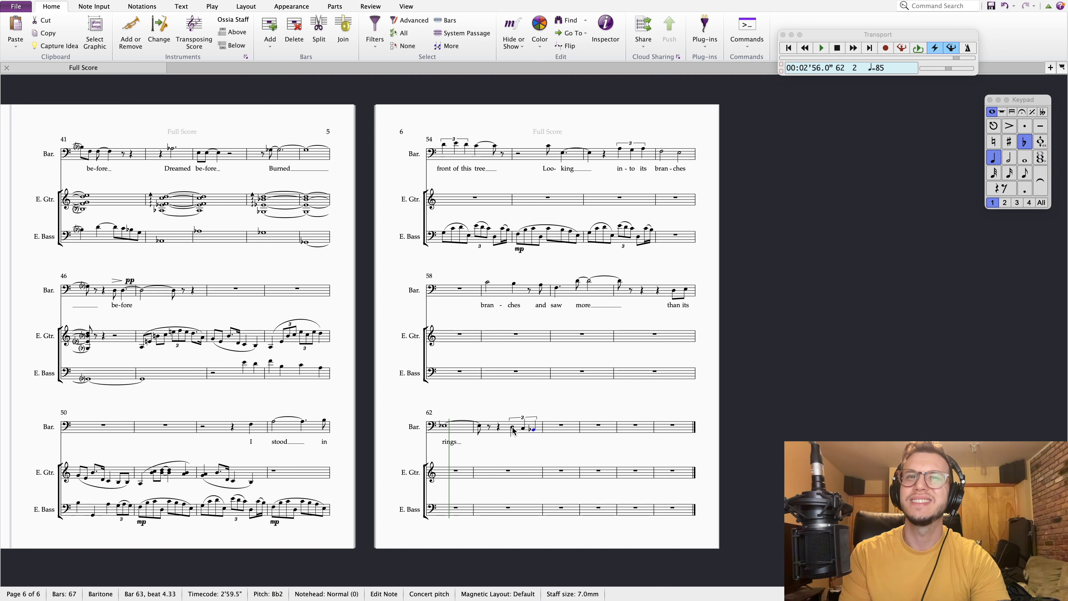
pyautogui.press('9')
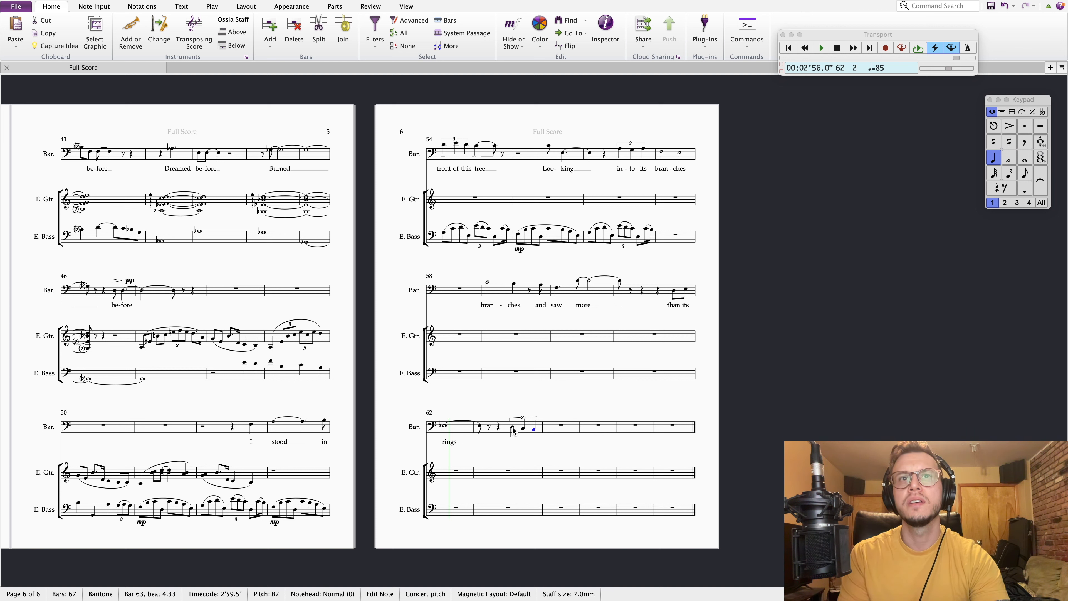
# - Try F3, D3 and E3 on beat 1 of Baritone bar 64, including E3 as a whole note, and delete the note
pyautogui.press('r')
pyautogui.press('e')
pyautogui.press('7')
pyautogui.press('Up')
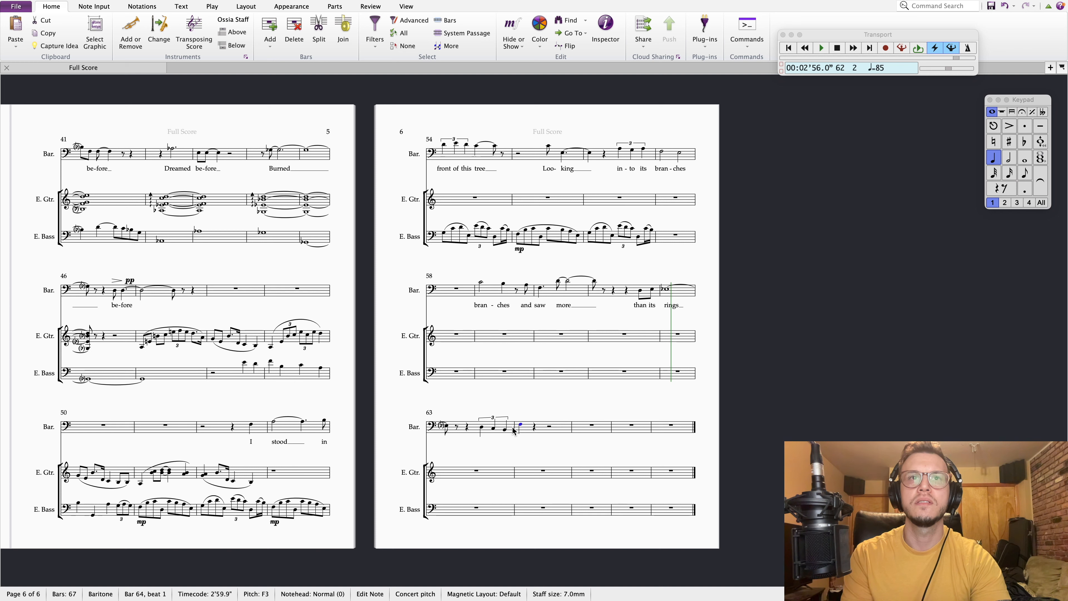
pyautogui.press('d')
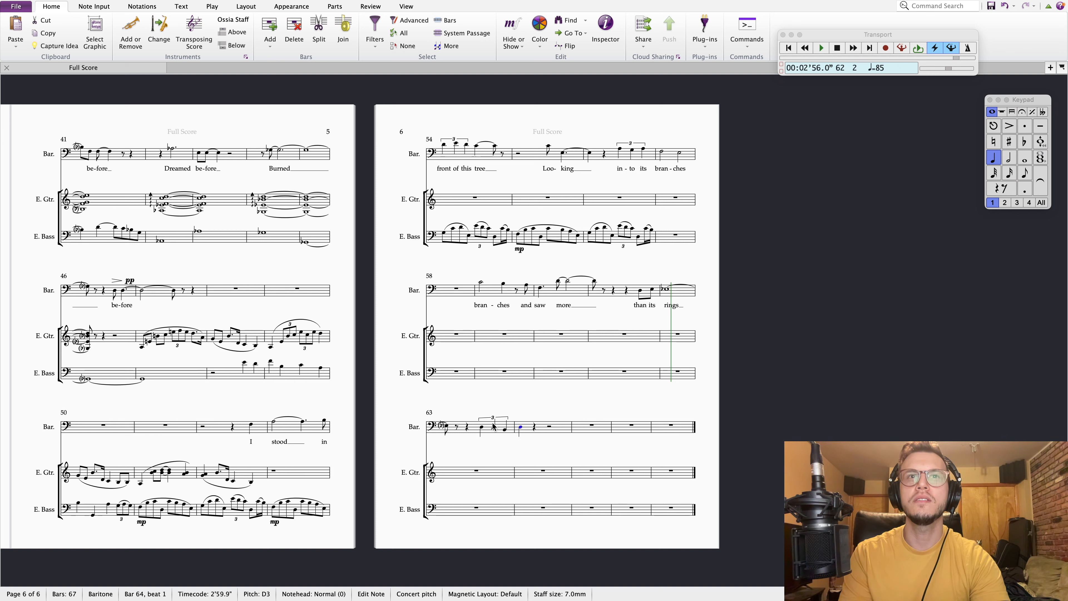
pyautogui.press('Left')
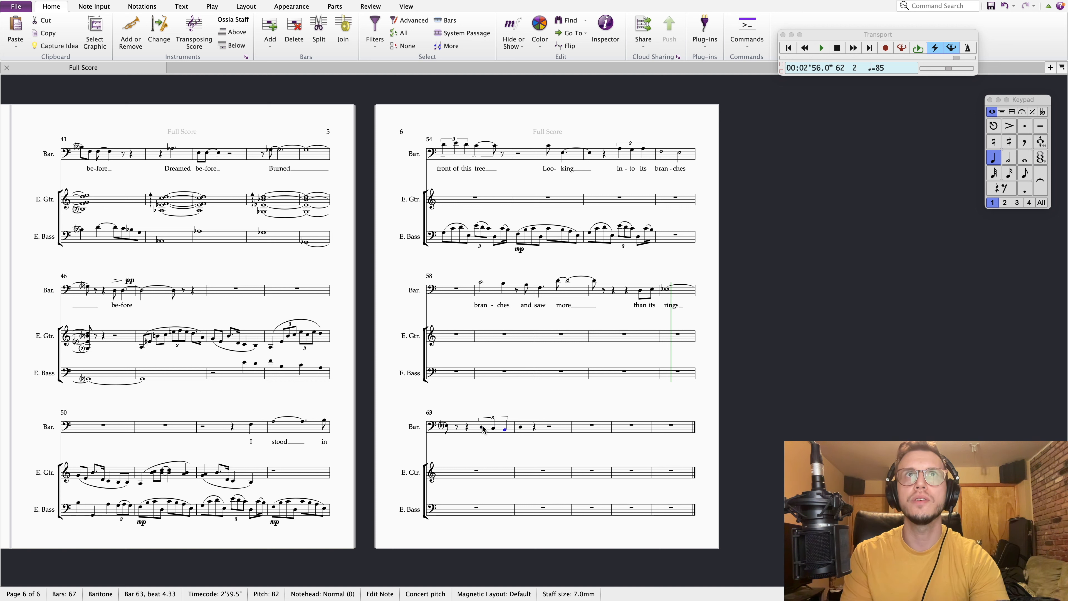
pyautogui.press('Right')
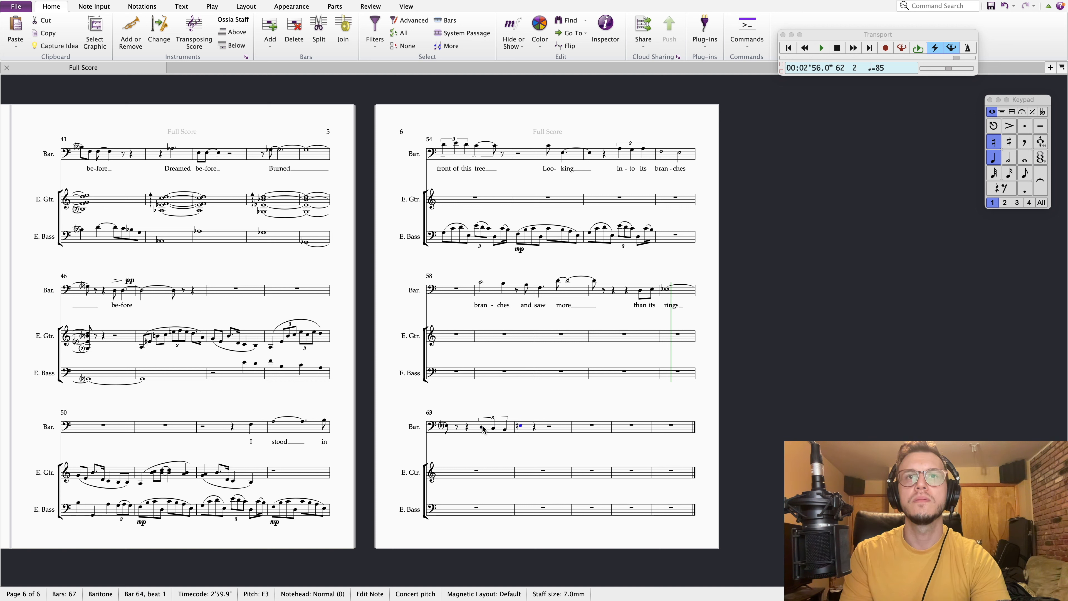
pyautogui.press('6')
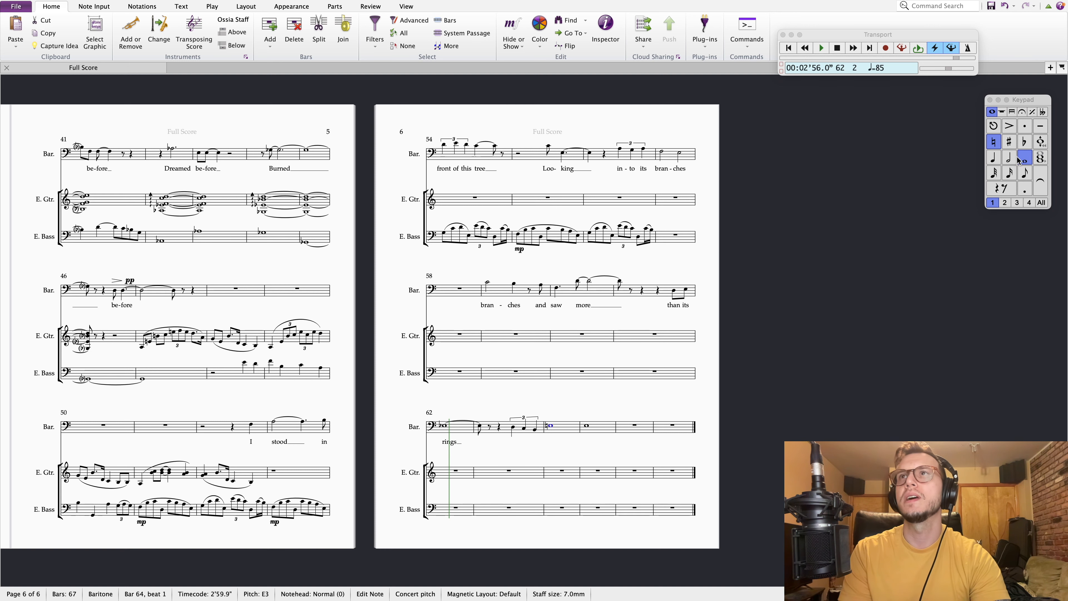
pyautogui.click(990, 157)
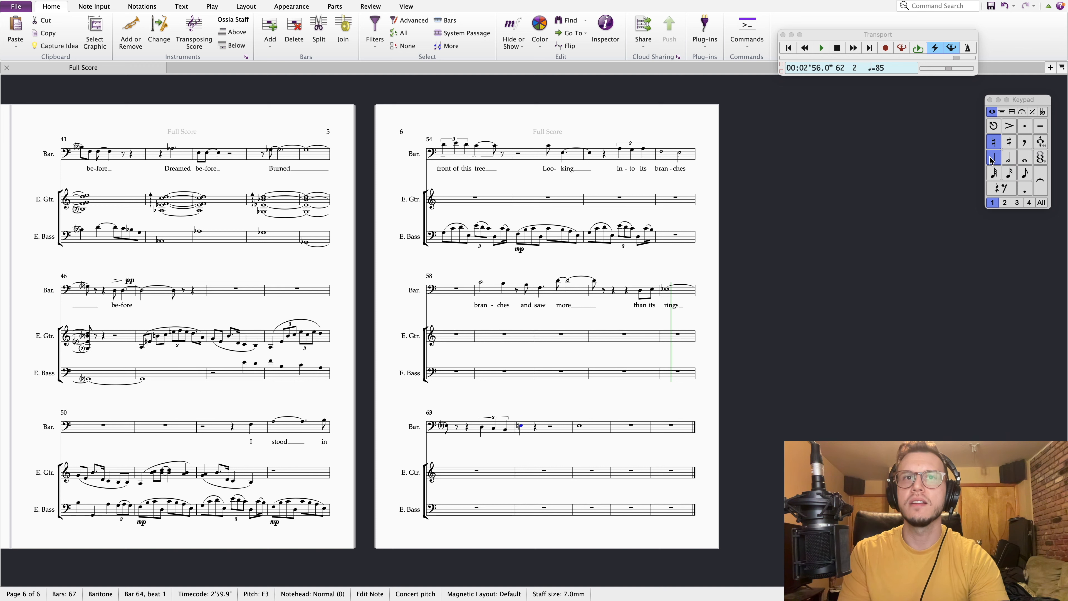
pyautogui.press('Delete')
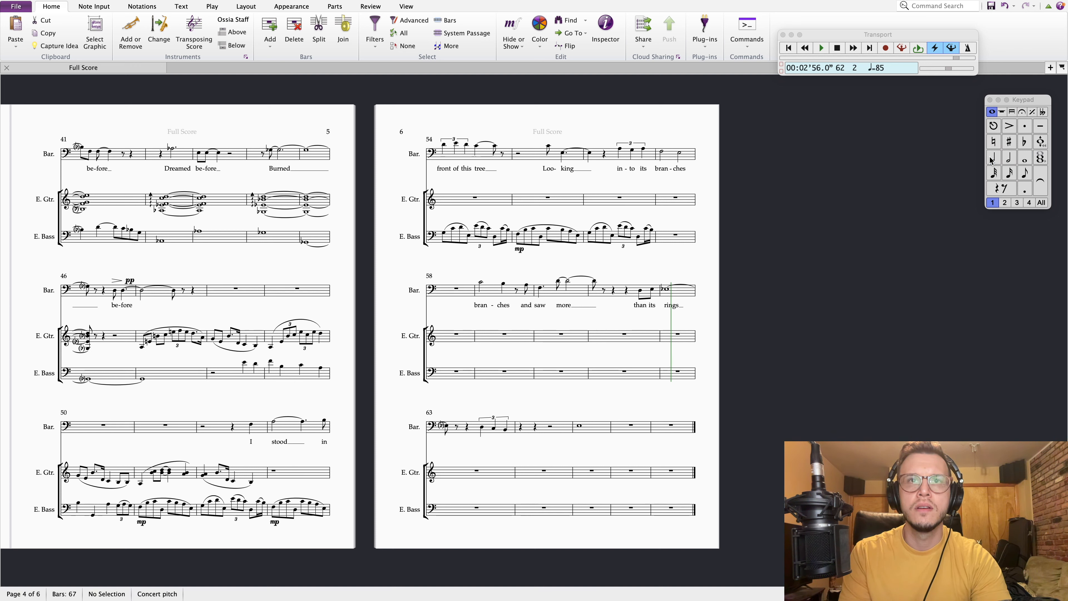
# - Enter a quarter-note E3 on beat 2 of Baritone bar 64
pyautogui.click(534, 426)
pyautogui.press('e')
pyautogui.press('Escape')
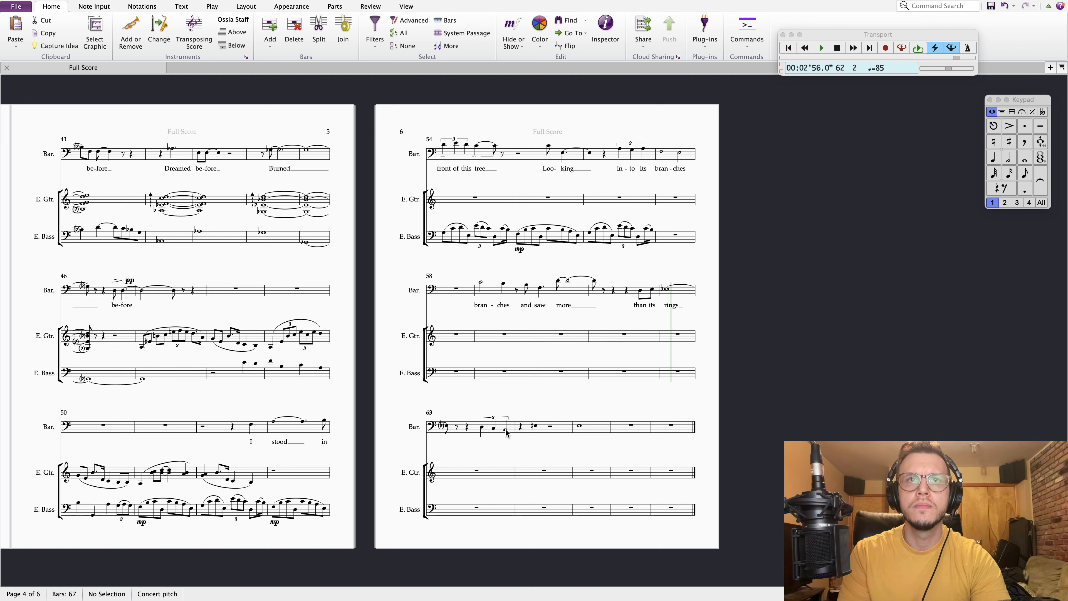
# - Add a B2 on beat 1 of Baritone bar 64, tie the triplet's last note to it and shorten it to an eighth note
pyautogui.click(521, 428)
pyautogui.press('b')
pyautogui.press('Left')
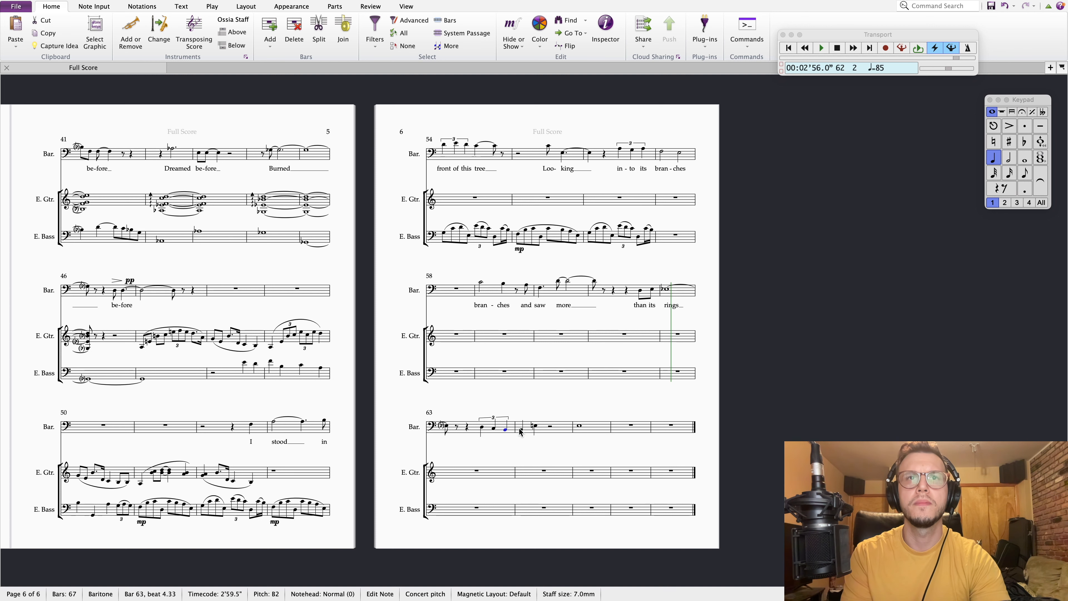
pyautogui.click(1036, 190)
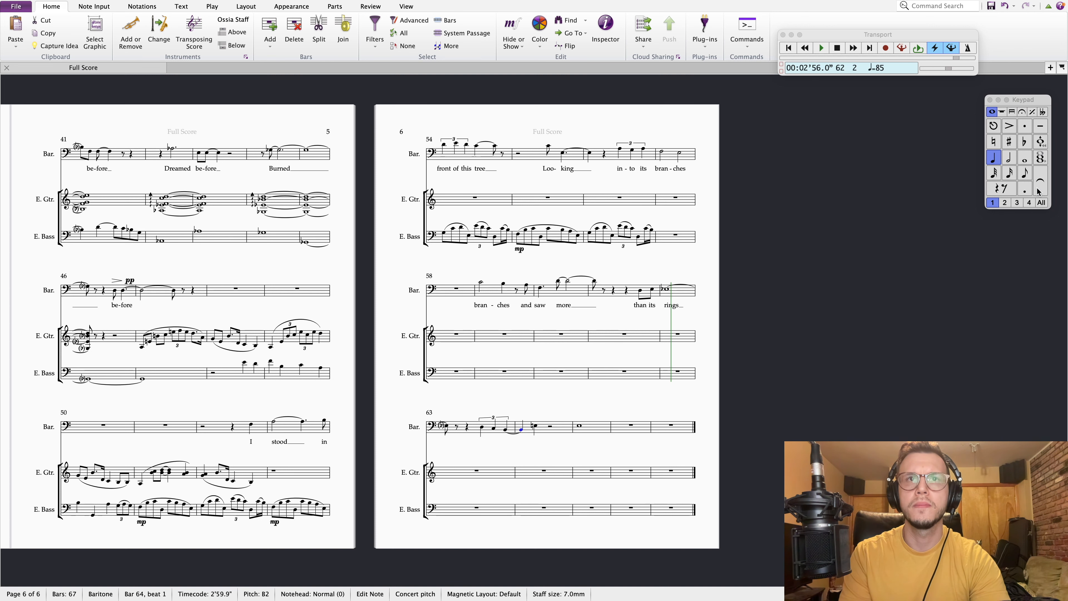
pyautogui.click(1026, 175)
pyautogui.press('Escape')
# - Play back the Baritone line from "than" on beat 4 of bar 61 into bar 64
pyautogui.click(640, 290)
pyautogui.press('space')
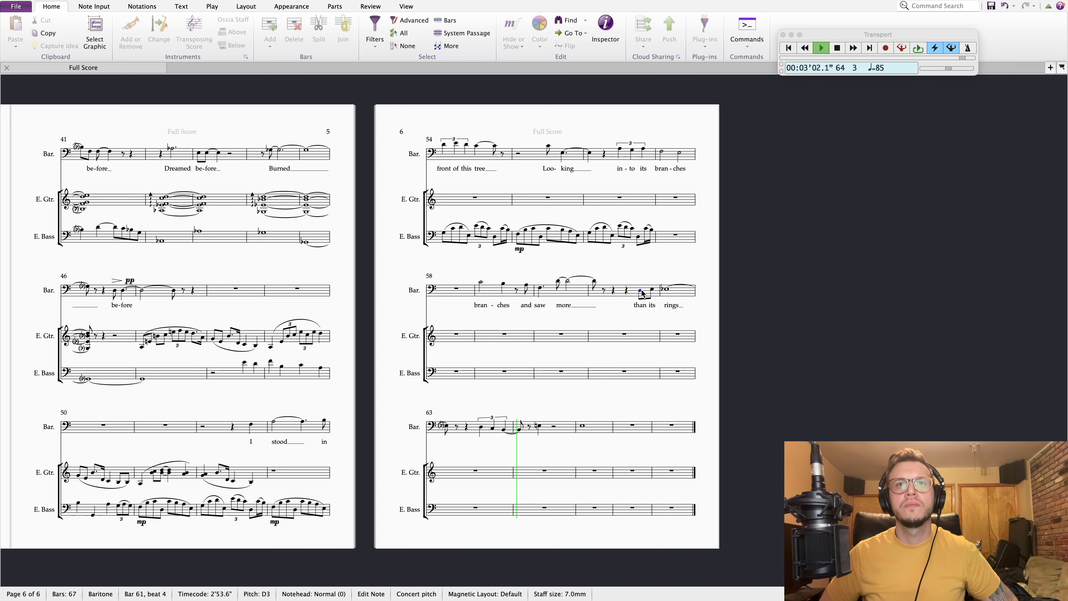
# - Try F♯3 for the quarter note on beat 2 of Baritone bar 64
pyautogui.press('space')
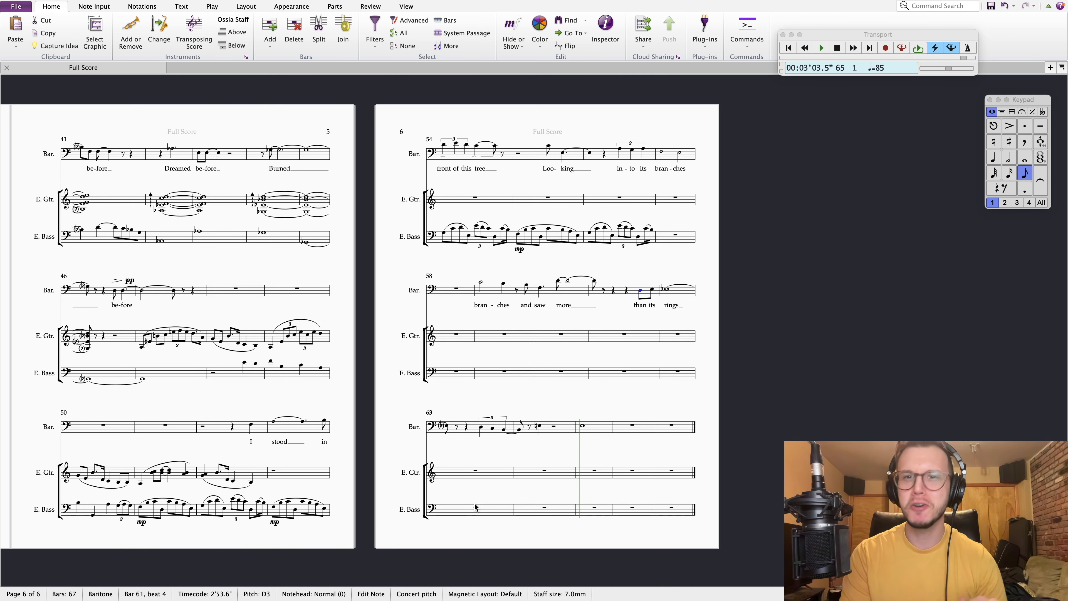
pyautogui.hscroll(-5, 710, 427)
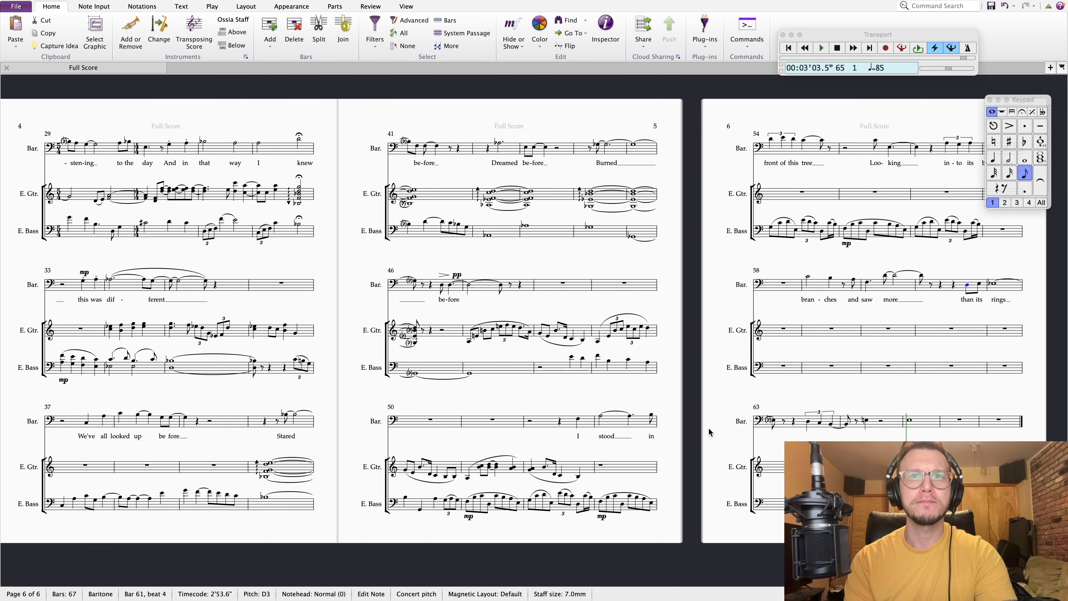
pyautogui.moveTo(770, 401); pyautogui.dragTo(437, 401)
pyautogui.press('super+equal')
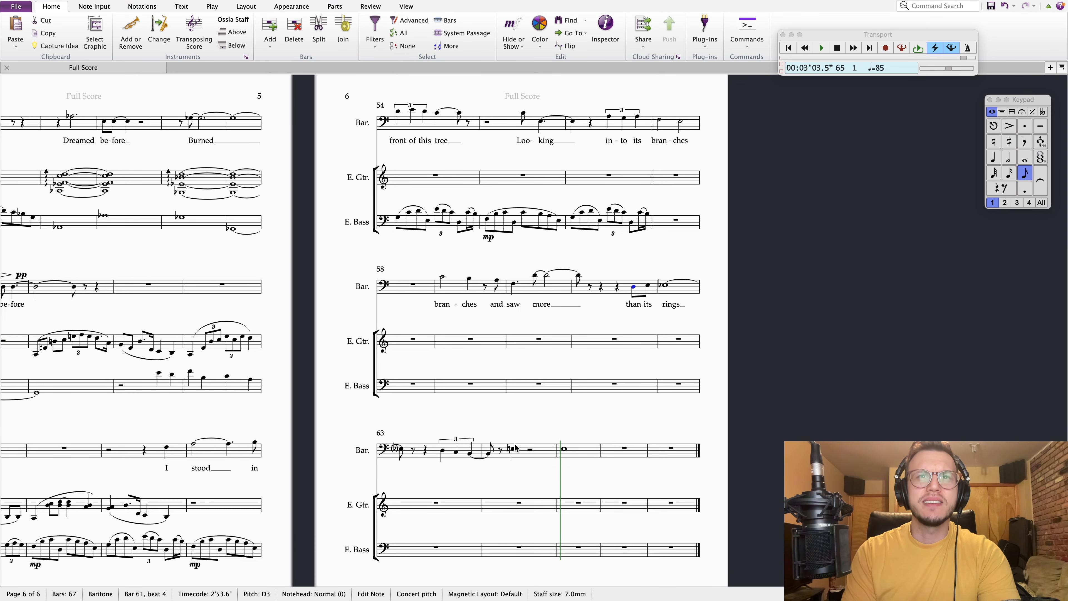
pyautogui.click(490, 455)
pyautogui.click(512, 449)
pyautogui.press('Up')
pyautogui.press('Up')
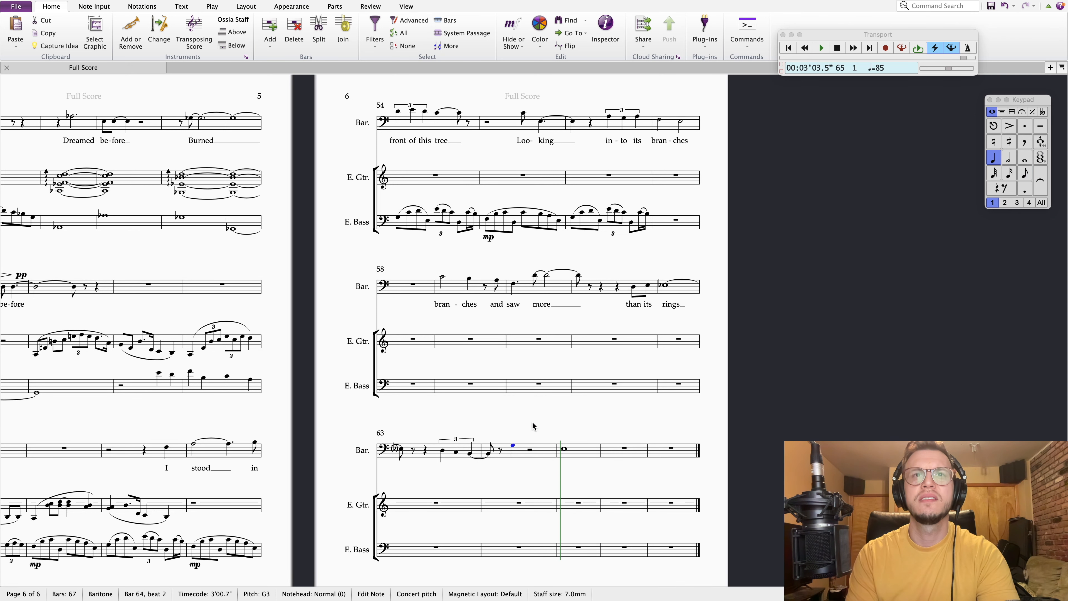
pyautogui.press('Down')
pyautogui.click(1010, 142)
# - Try F♯3 for the whole note in Baritone bar 65
pyautogui.press('Right')
pyautogui.press('Right')
pyautogui.click(1010, 142)
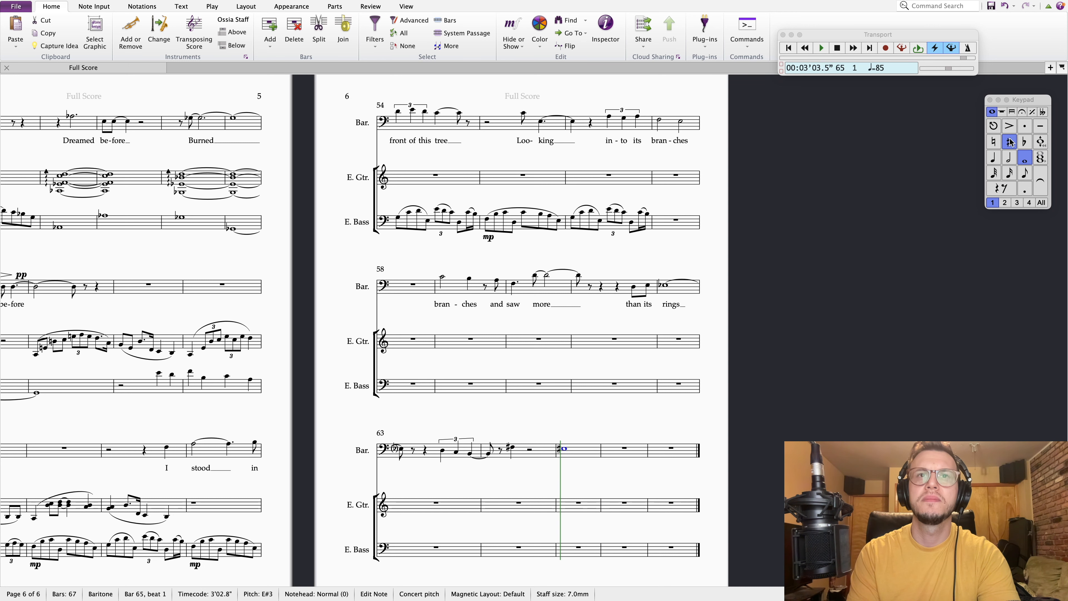
pyautogui.press('Up')
pyautogui.click(1011, 142)
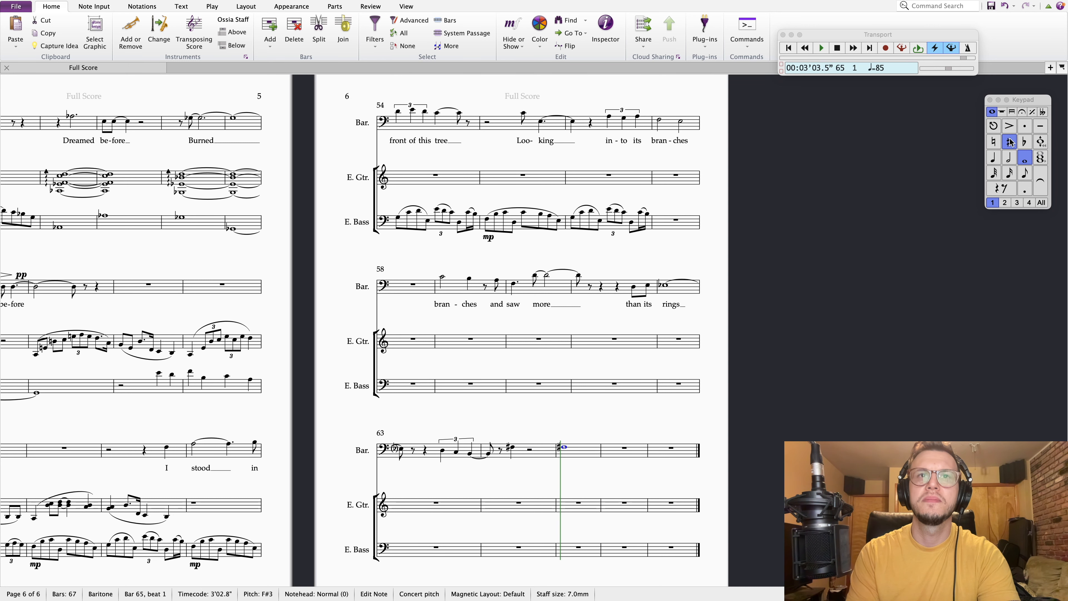
# - Audition the Baritone notes one by one from the triplet on beat 3 of bar 63 to beat 2 of bar 64
pyautogui.click(443, 451)
pyautogui.press('Right')
pyautogui.press('Right')
pyautogui.press('Right')
pyautogui.press('Right')
pyautogui.press('Right')
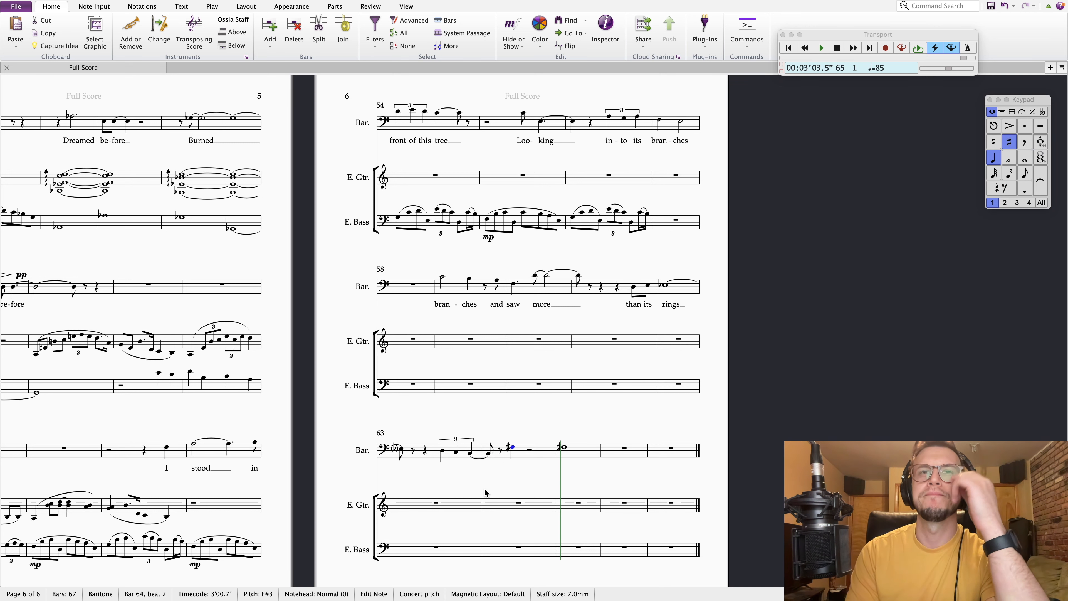
pyautogui.click(488, 454)
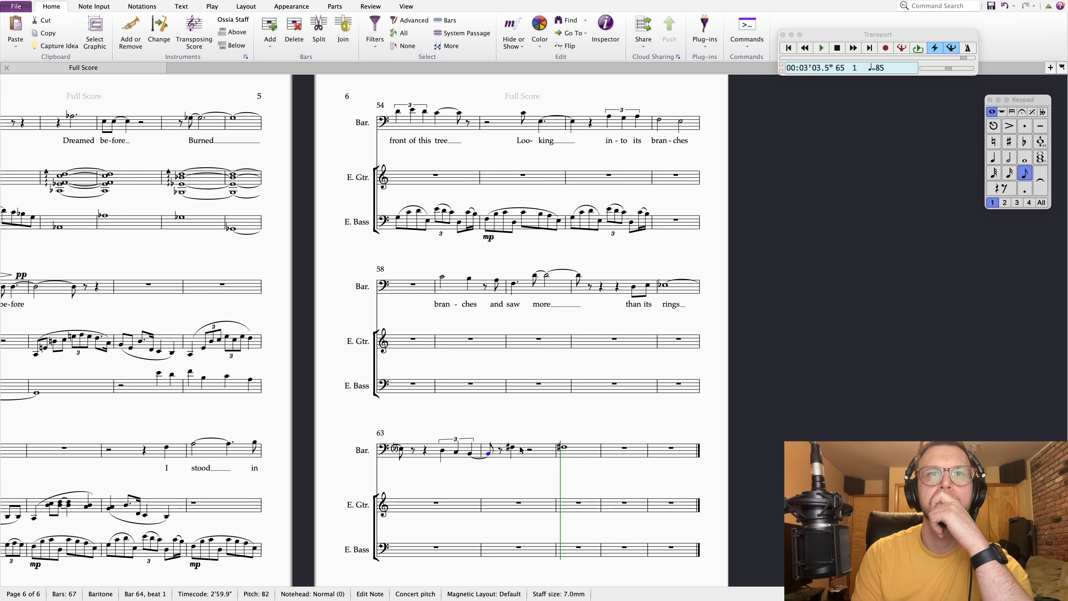
# - Try G3 for both the quarter note on beat 2 of Baritone bar 64 and the whole note in bar 65
pyautogui.click(513, 447)
pyautogui.press('Right')
pyautogui.press('8')
pyautogui.press('Up')
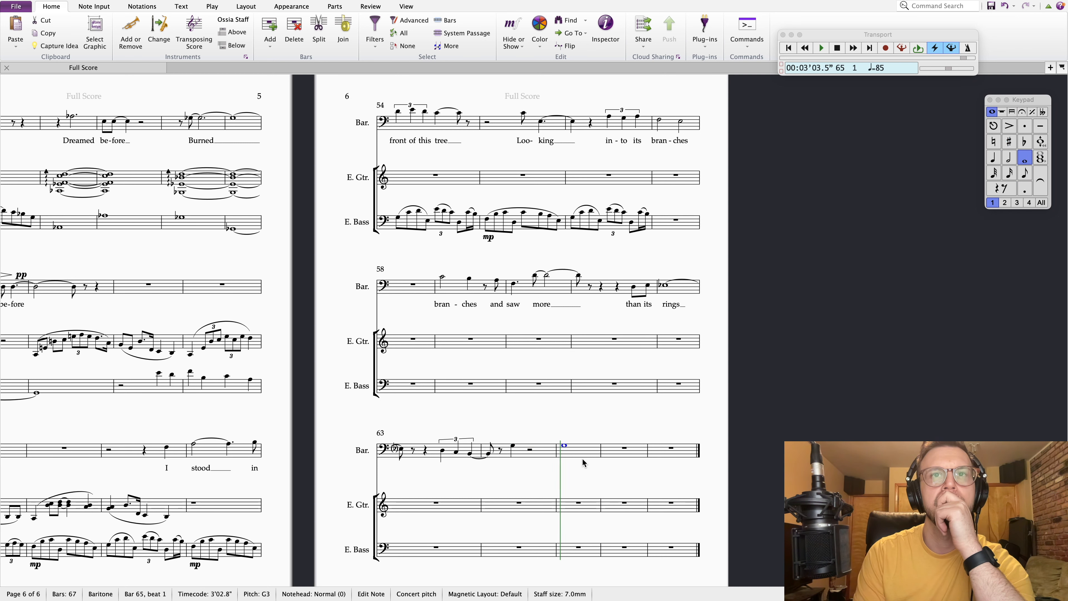
# - Play back the Baritone line from the triplet on beat 3 of bar 63 into bar 65
pyautogui.click(444, 453)
pyautogui.press('p')
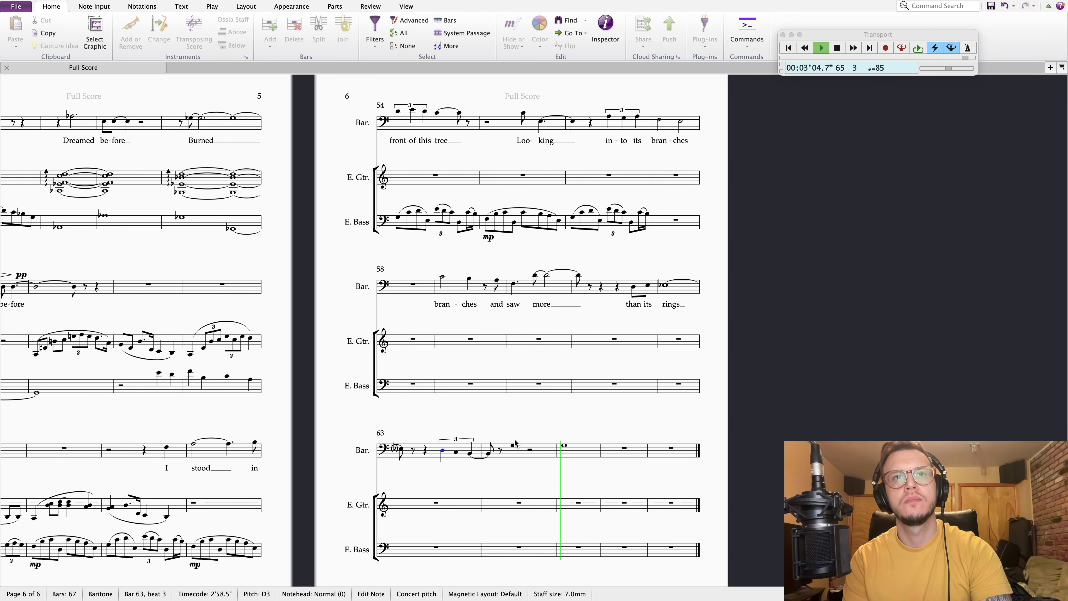
pyautogui.press('Escape')
# - Raise the note on beat 2 of Baritone bar 64 to B3 and the whole note in bar 65 to A3
pyautogui.click(489, 454)
pyautogui.click(512, 445)
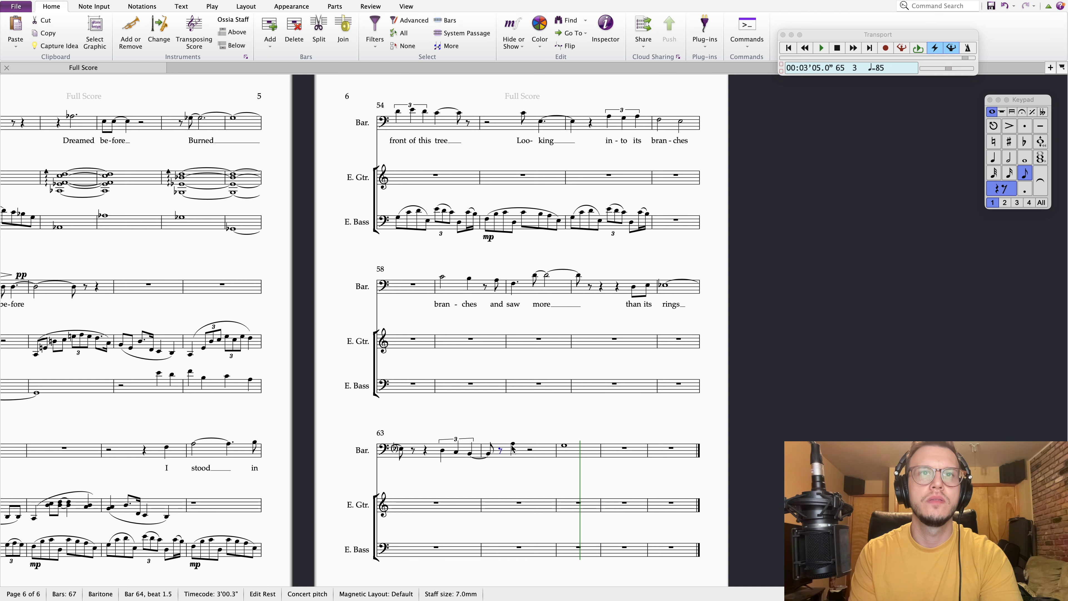
pyautogui.press('Up')
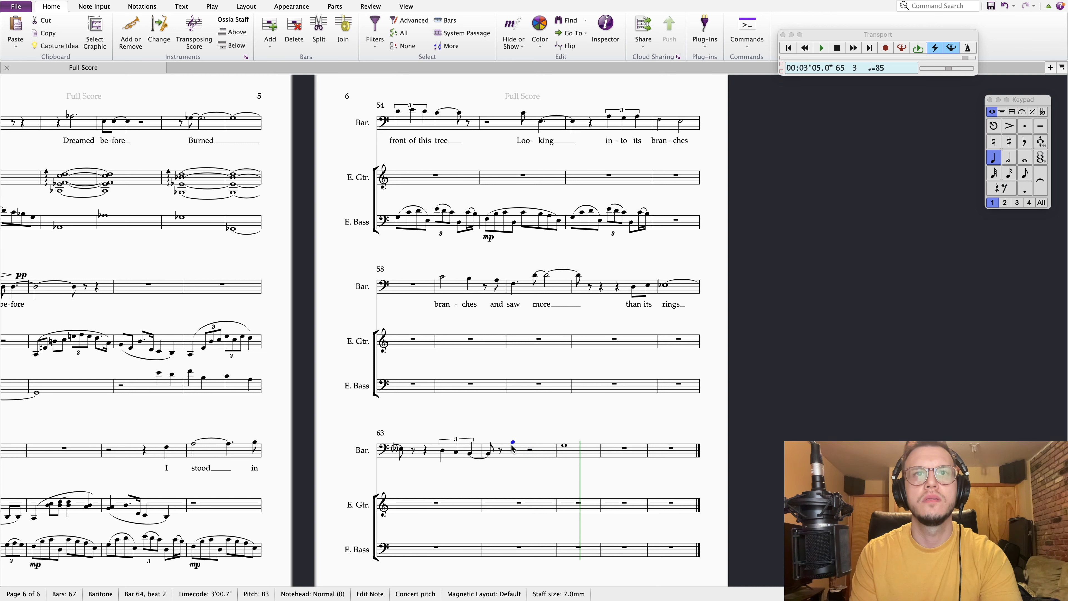
pyautogui.press('Right')
pyautogui.press('Right')
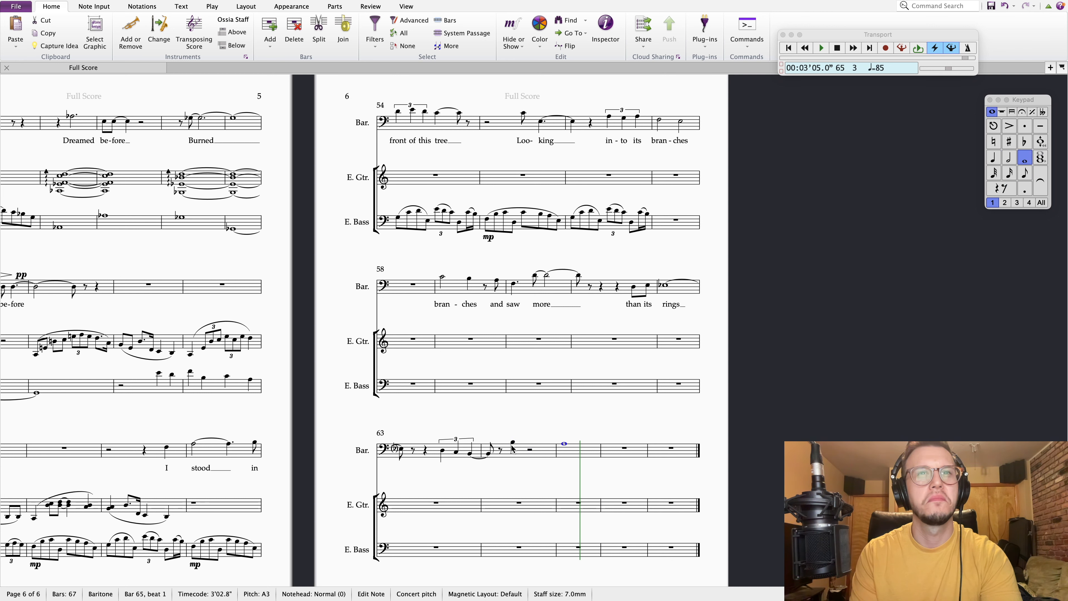
# - Try sustaining the B3 on beat 2 of Baritone bar 64 by tying it to a half-note B3 on beat 3
pyautogui.click(513, 443)
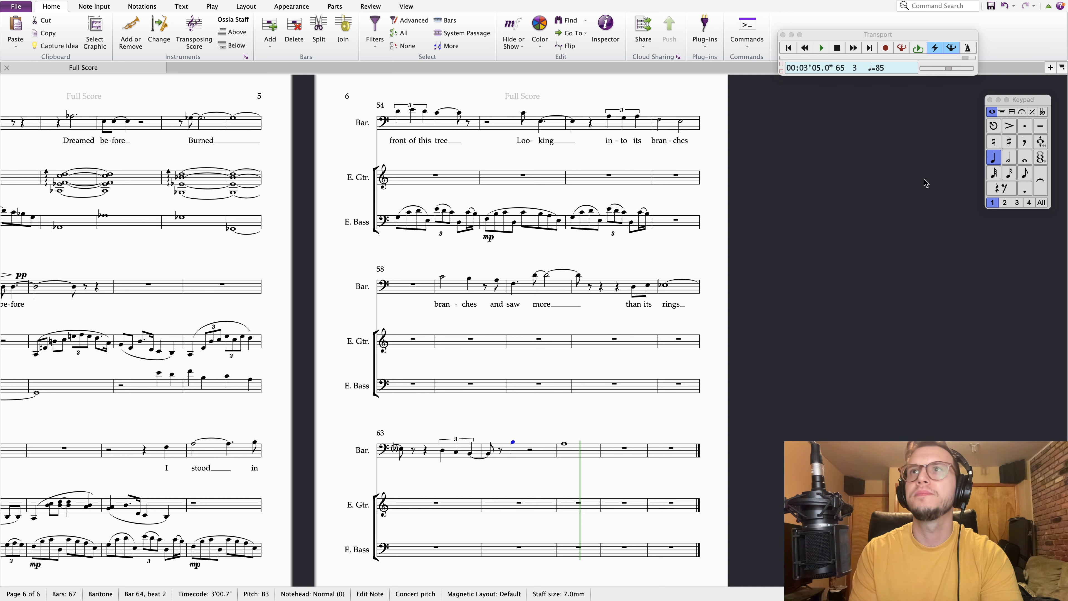
pyautogui.press('r')
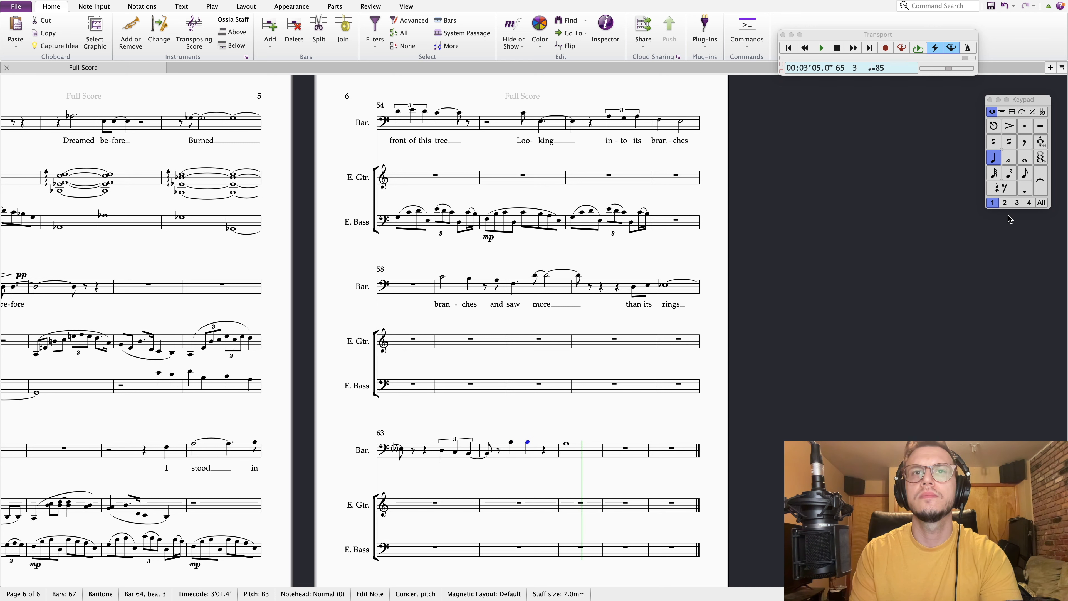
pyautogui.click(1010, 160)
pyautogui.press('Left')
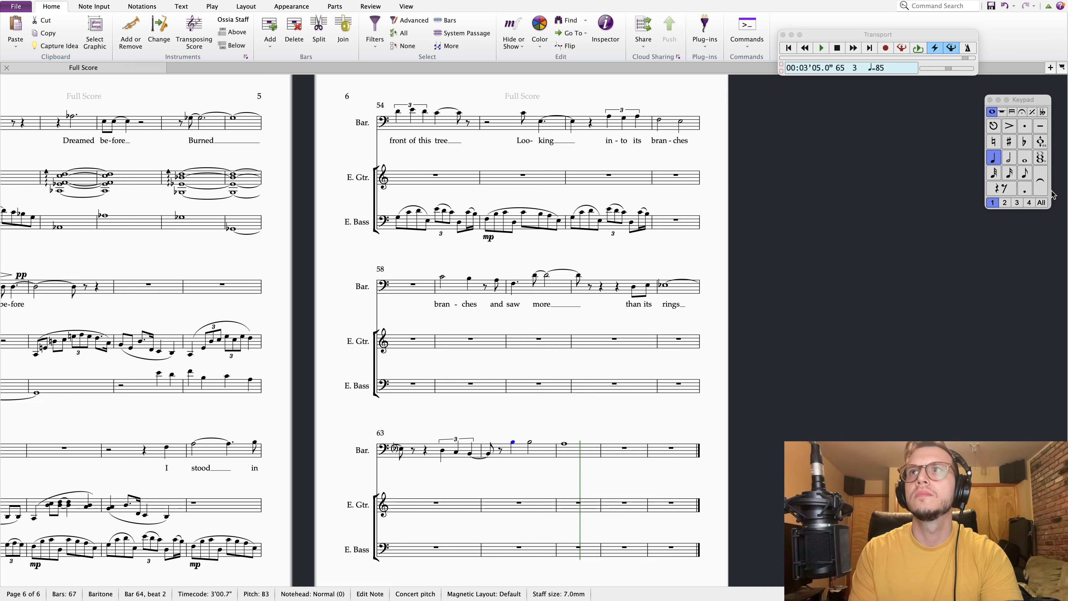
pyautogui.click(1043, 191)
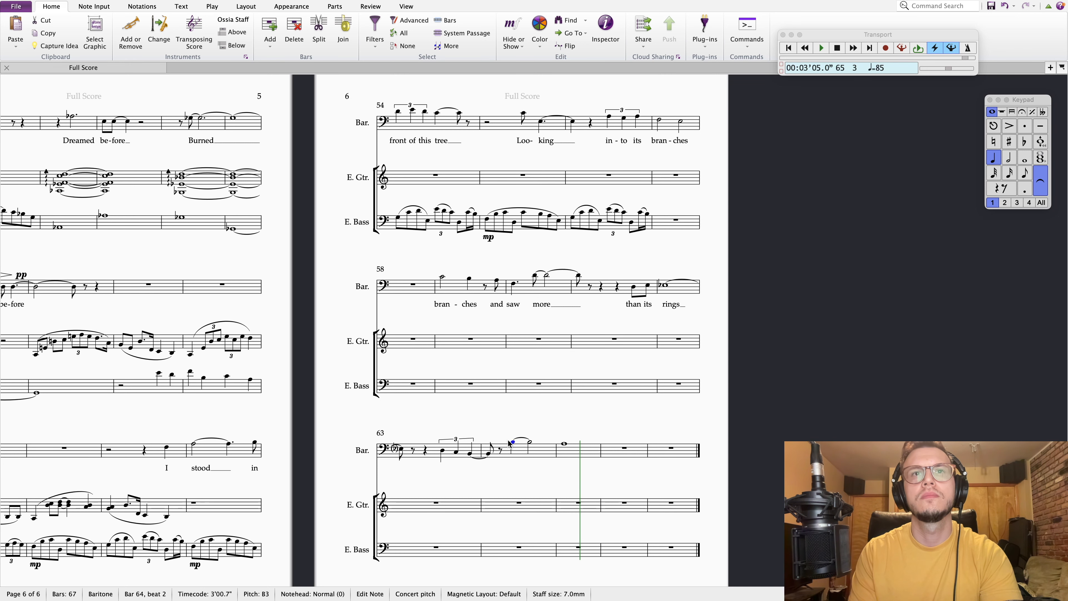
# - Make the B3 on beat 2 of Baritone bar 64 a dotted half note
pyautogui.click(1008, 159)
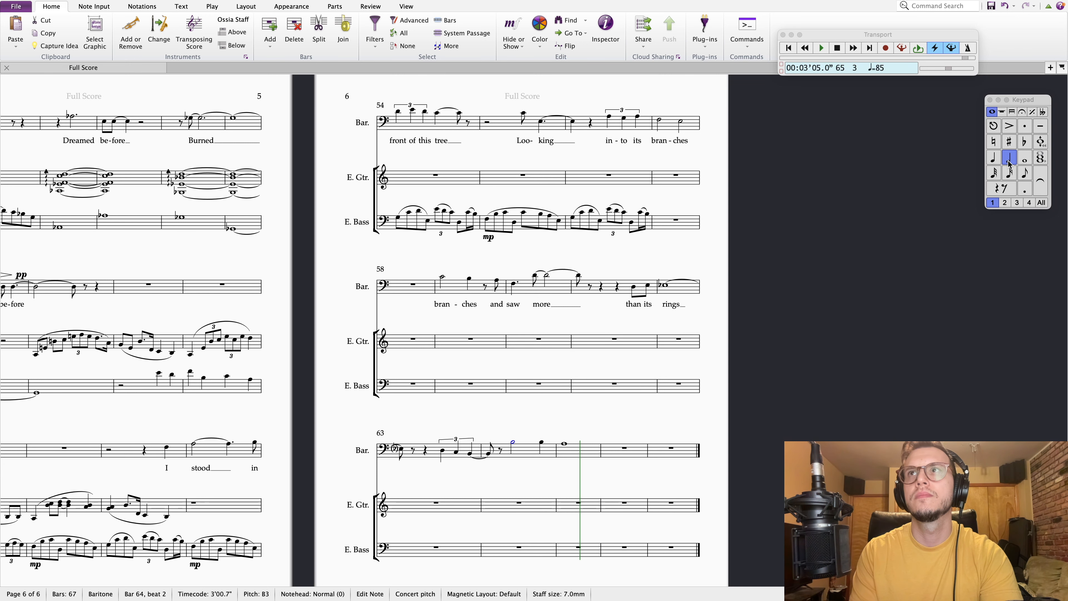
pyautogui.click(1024, 190)
# - Enter the lyrics "could ev-er" under the Baritone triplet on beat 3 of bar 63
pyautogui.click(445, 451)
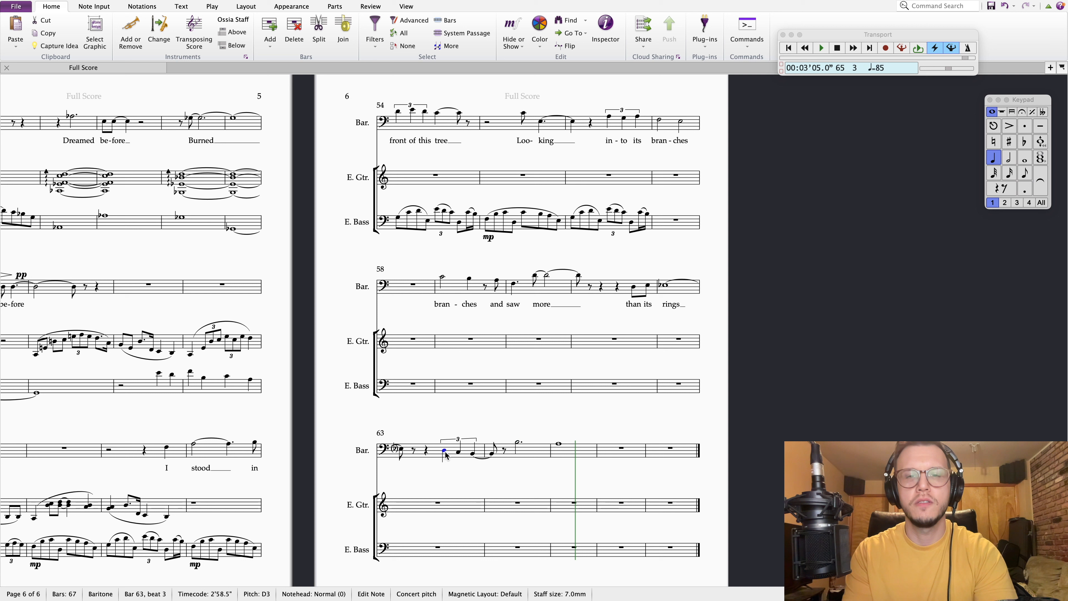
pyautogui.press('super+l')
pyautogui.write('coul')
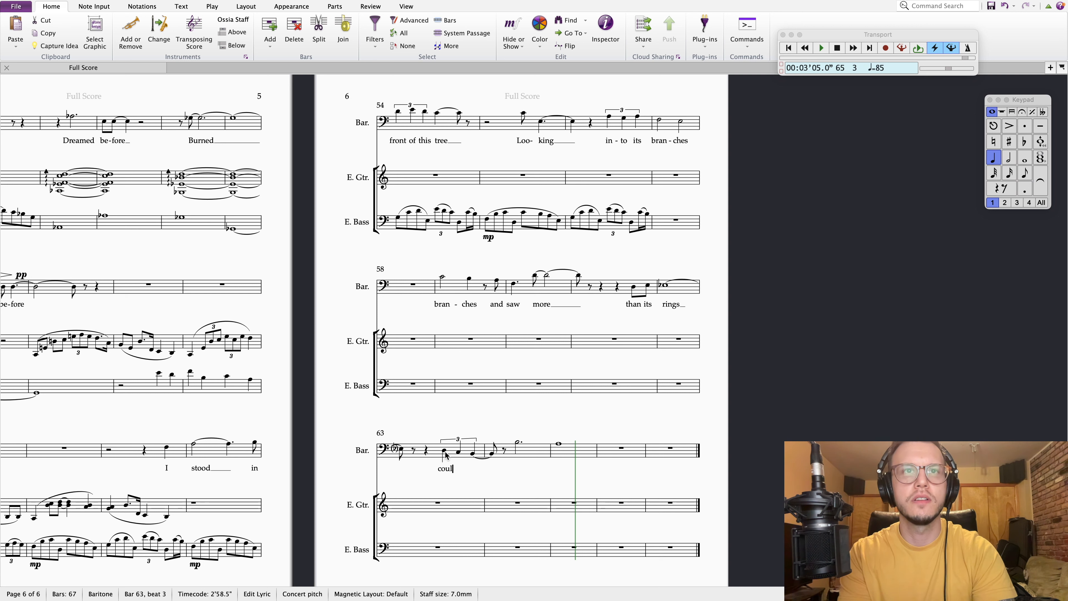
pyautogui.write('d ev-er')
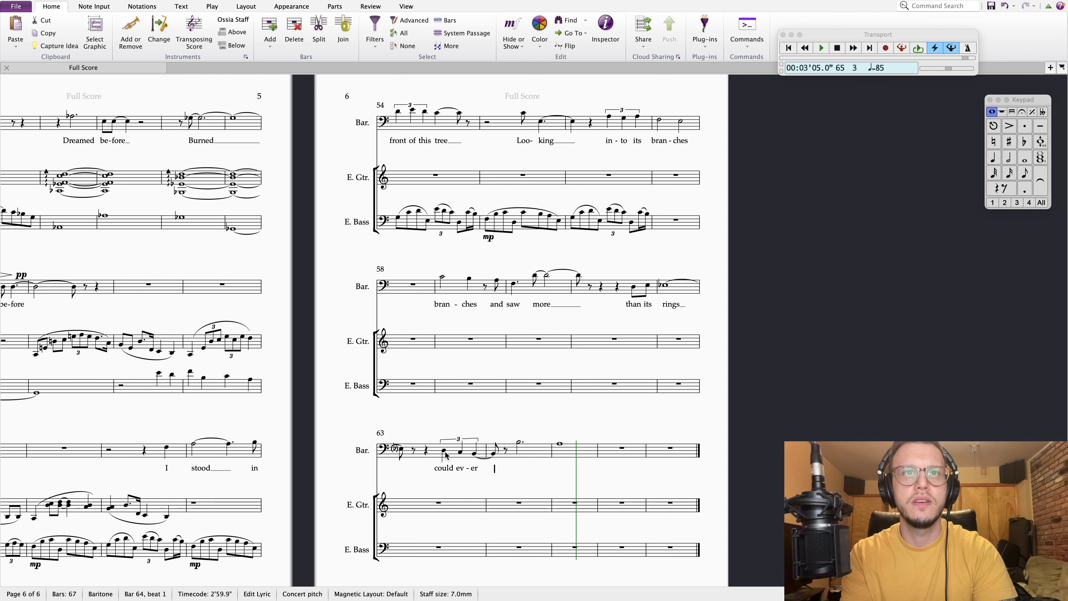
pyautogui.press('Escape')
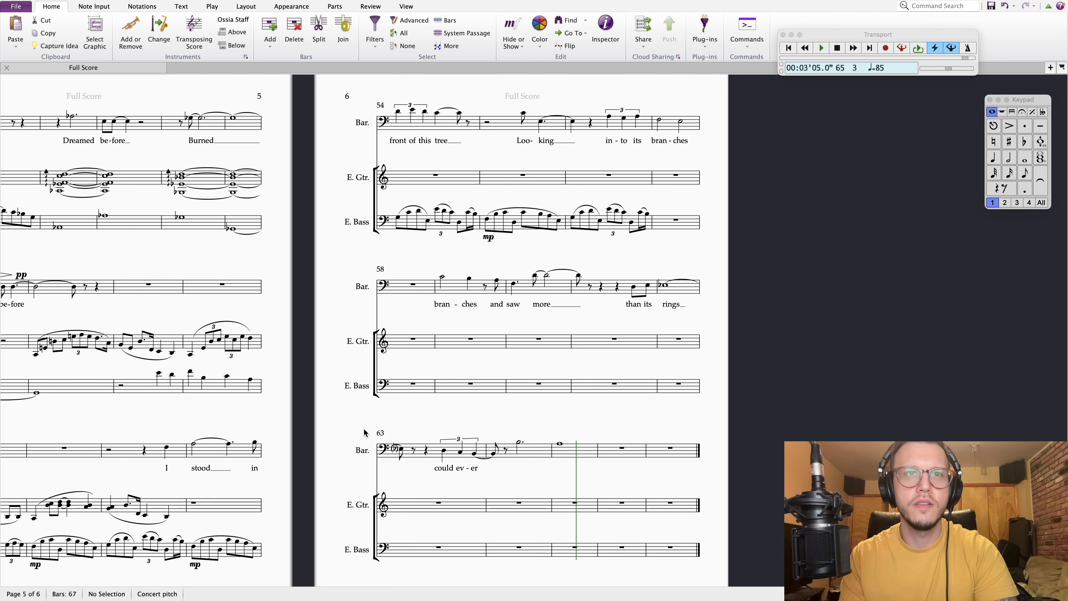
# - Re-hyphenate the lyric as "e-ver", extend it with a line into bar 64, and add "tell" and "me" under the following notes
pyautogui.doubleClick(461, 469)
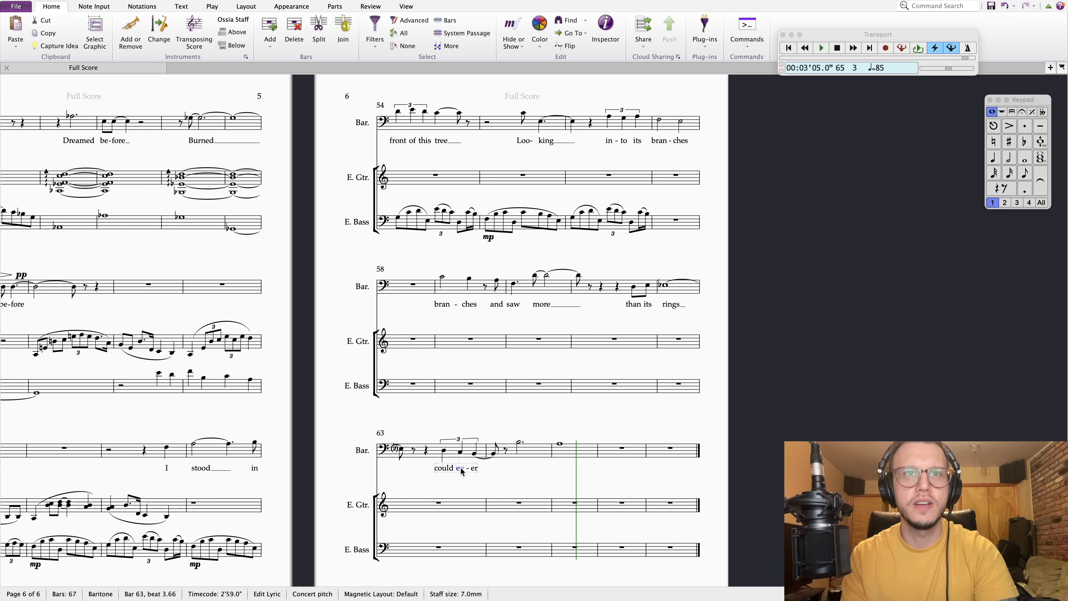
pyautogui.write('e')
pyautogui.click(482, 473)
pyautogui.doubleClick(475, 470)
pyautogui.write('e')
pyautogui.press('BackSpace')
pyautogui.press('BackSpace')
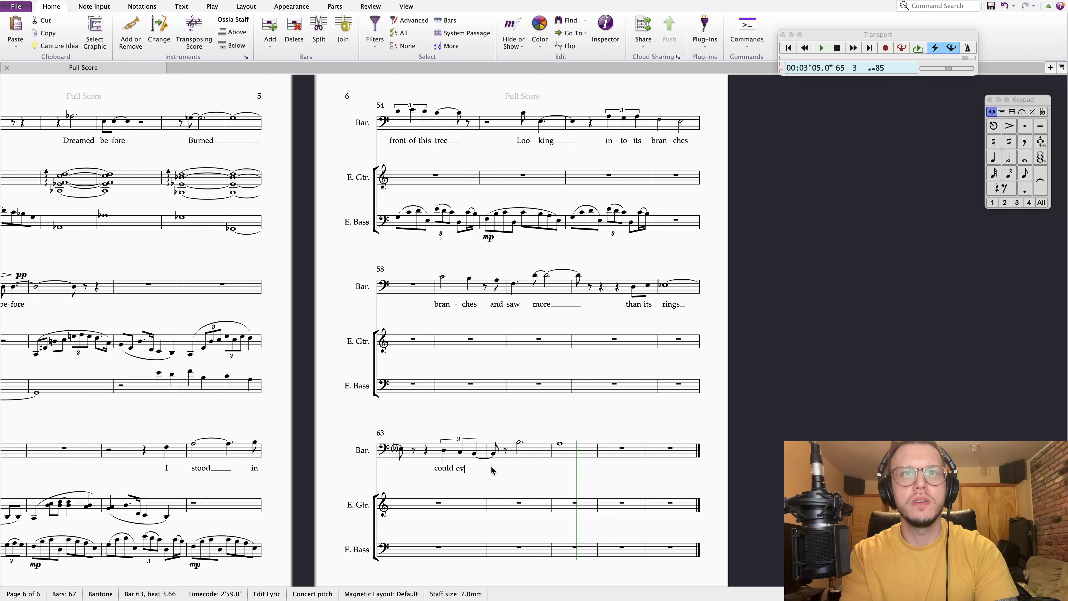
pyautogui.write('- ver')
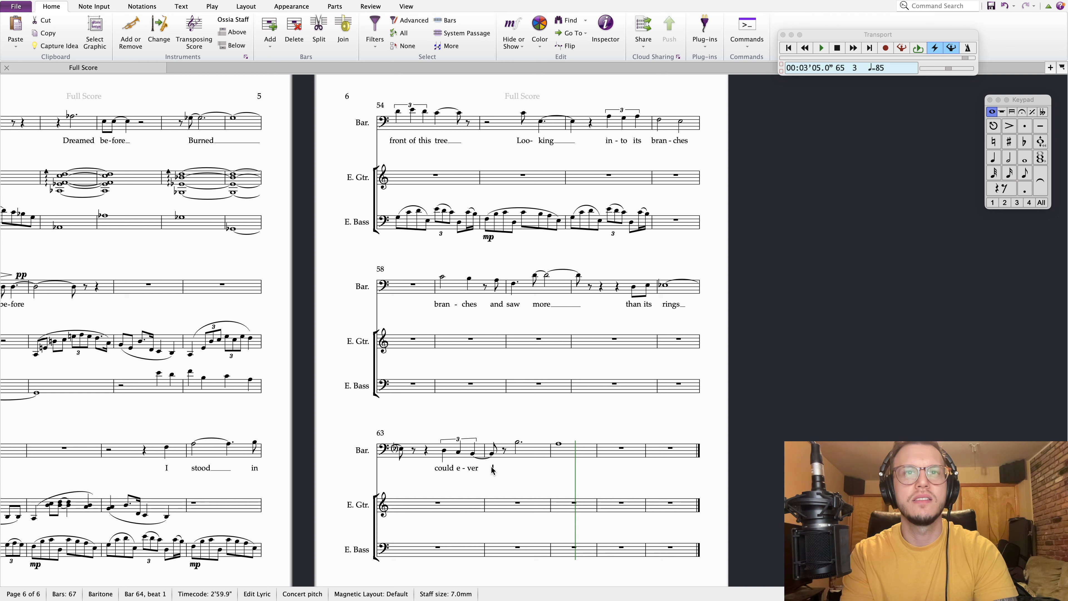
pyautogui.write('_ tell - - - me')
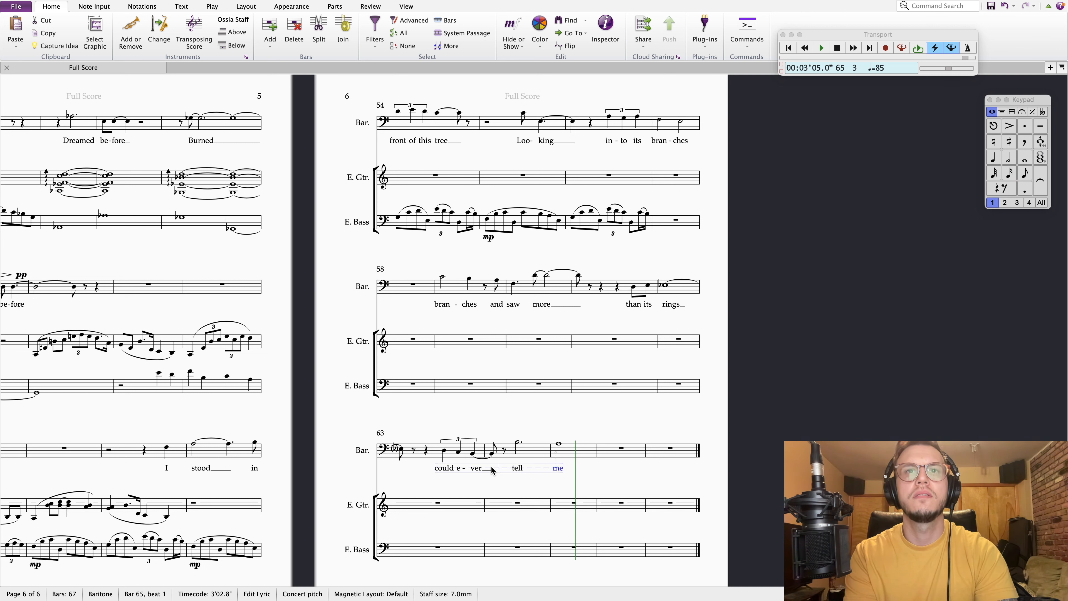
# - Check the lyrics in the Google Docs document "Lessons from a Bradford Pear" and return to the Sibelius score's last page
pyautogui.hotkey('ctrl', 'Right')
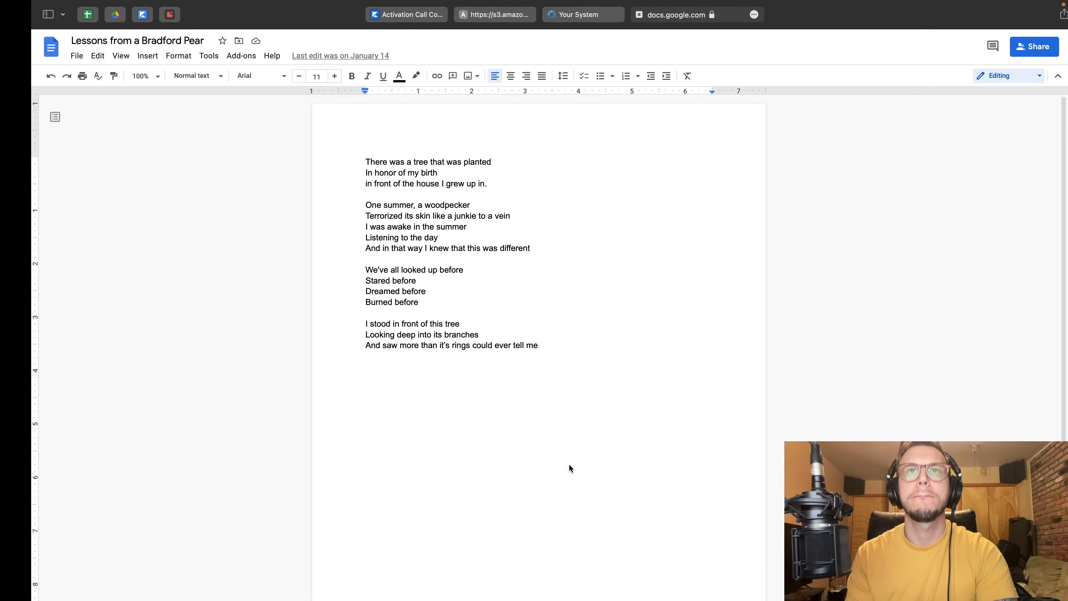
pyautogui.hotkey('ctrl', 'Left')
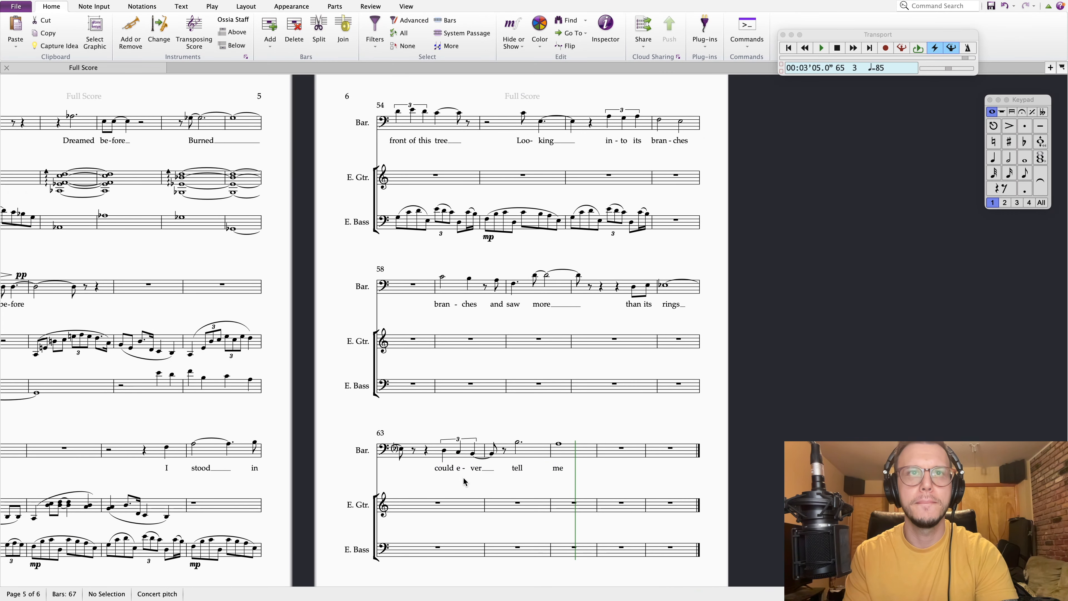
pyautogui.hscroll(-10, 488, 426)
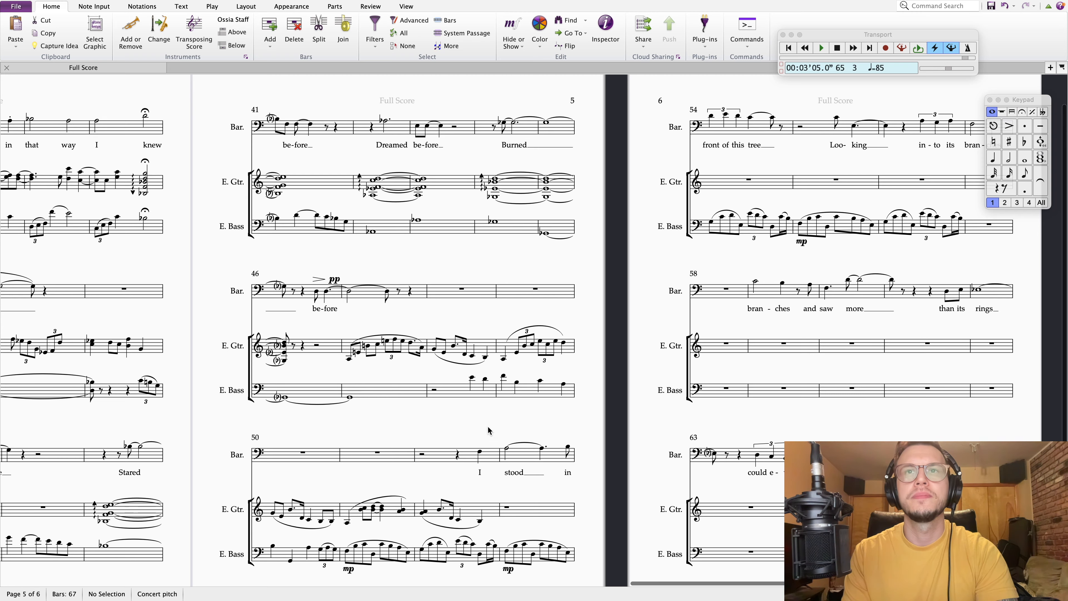
pyautogui.hscroll(11, 769, 405)
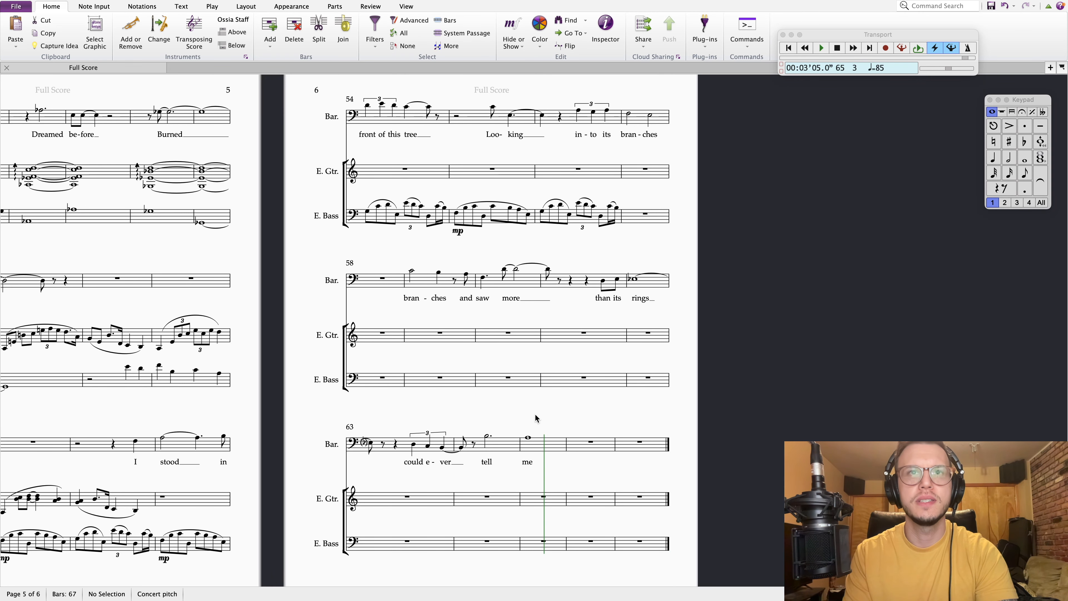
# - Slur the dotted-half B3 in Baritone bar 64 to the whole-note A3 in bar 65
pyautogui.click(487, 438)
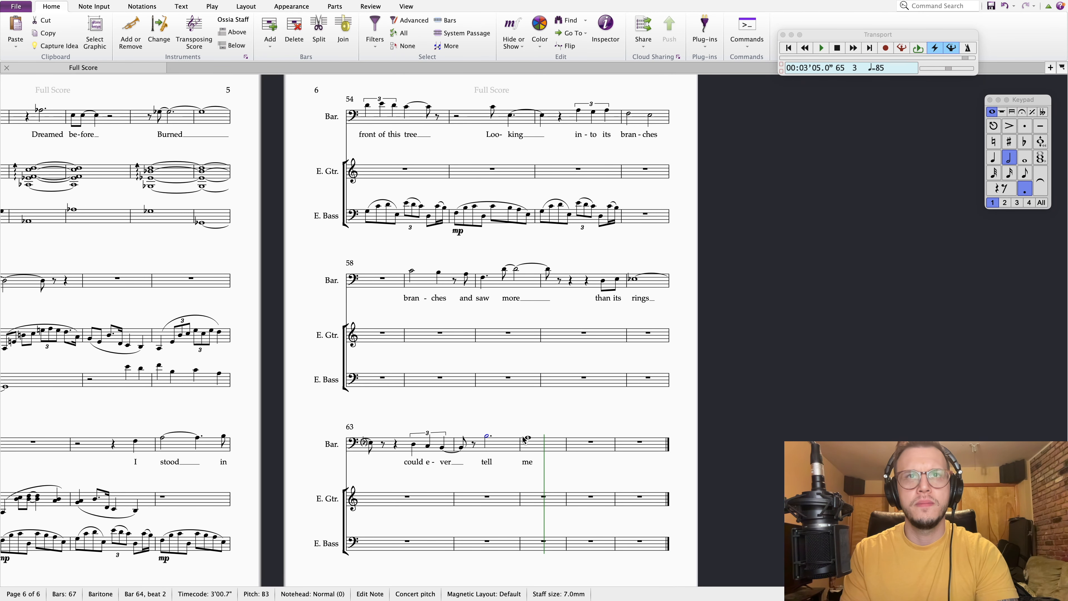
pyautogui.click(530, 437)
pyautogui.click(496, 416)
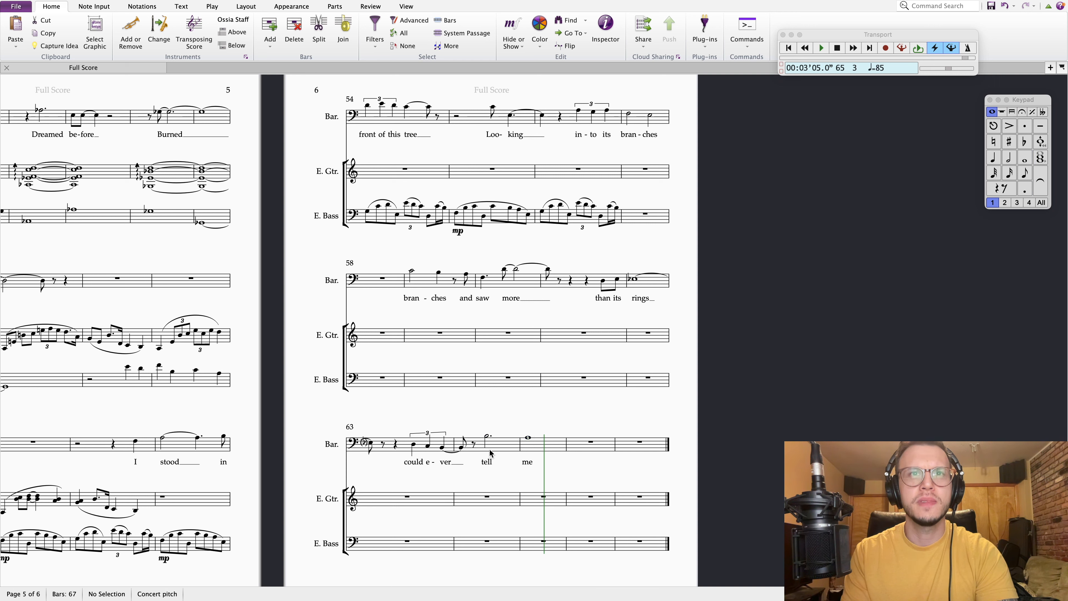
pyautogui.click(489, 436)
pyautogui.press('s')
pyautogui.press('Escape')
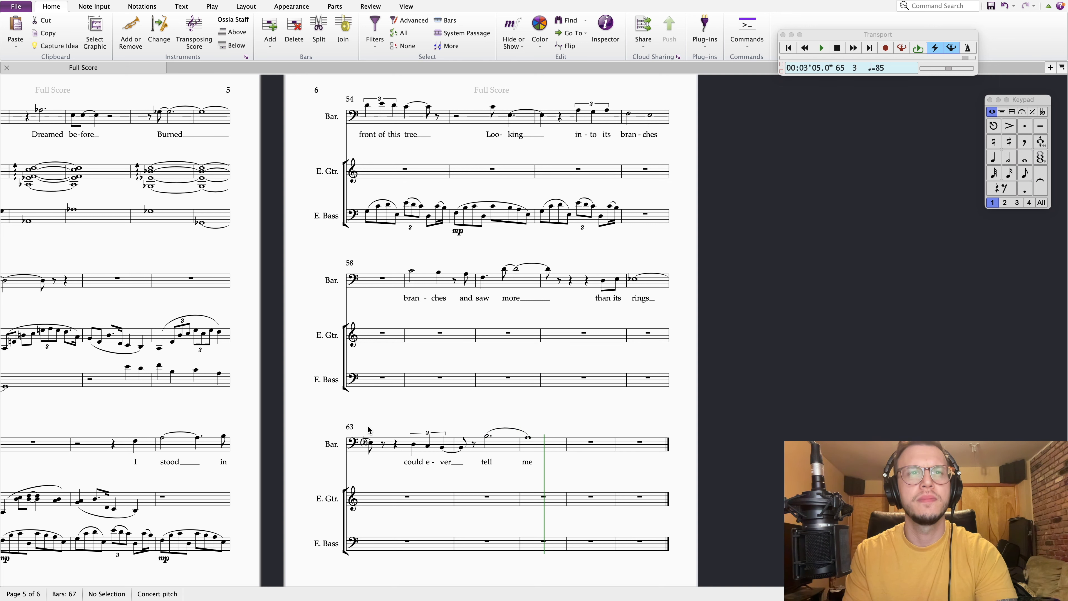
# - Slur the Baritone notes from the triplet's D3 in bar 63 to the B2 on beat 1 of bar 64
pyautogui.click(414, 445)
pyautogui.press('s')
pyautogui.press('space')
pyautogui.press('space')
pyautogui.click(483, 395)
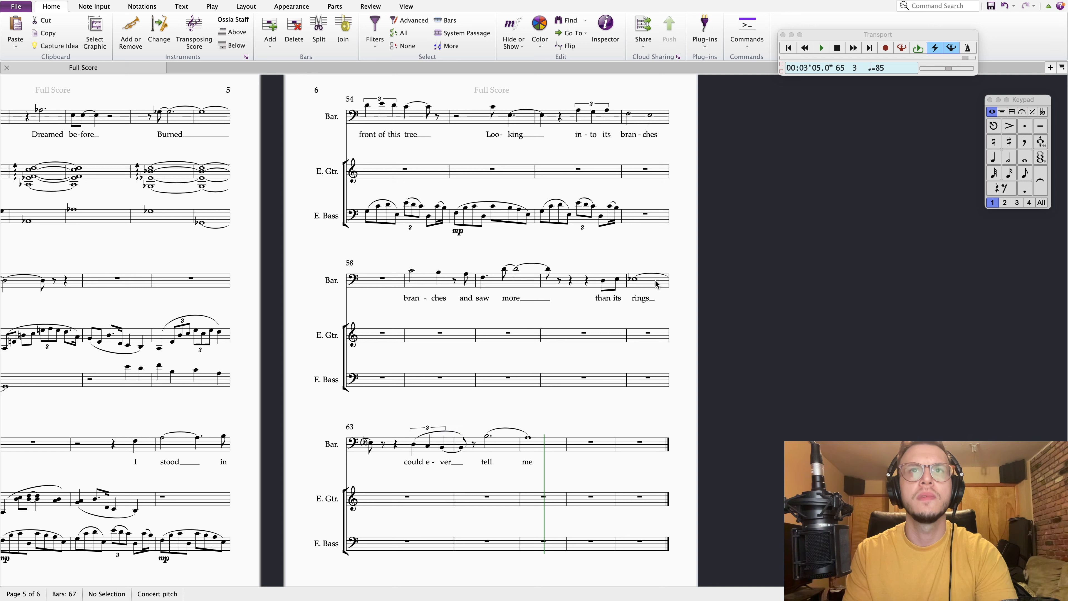
# - Play back the Baritone line from bar 59 into bar 66
pyautogui.click(411, 272)
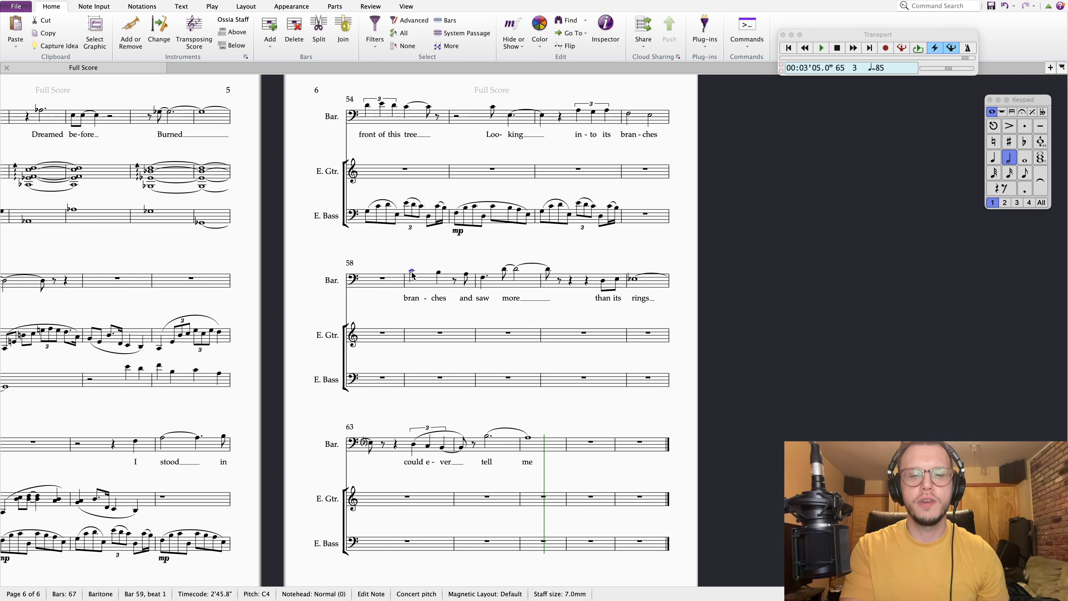
pyautogui.press('p')
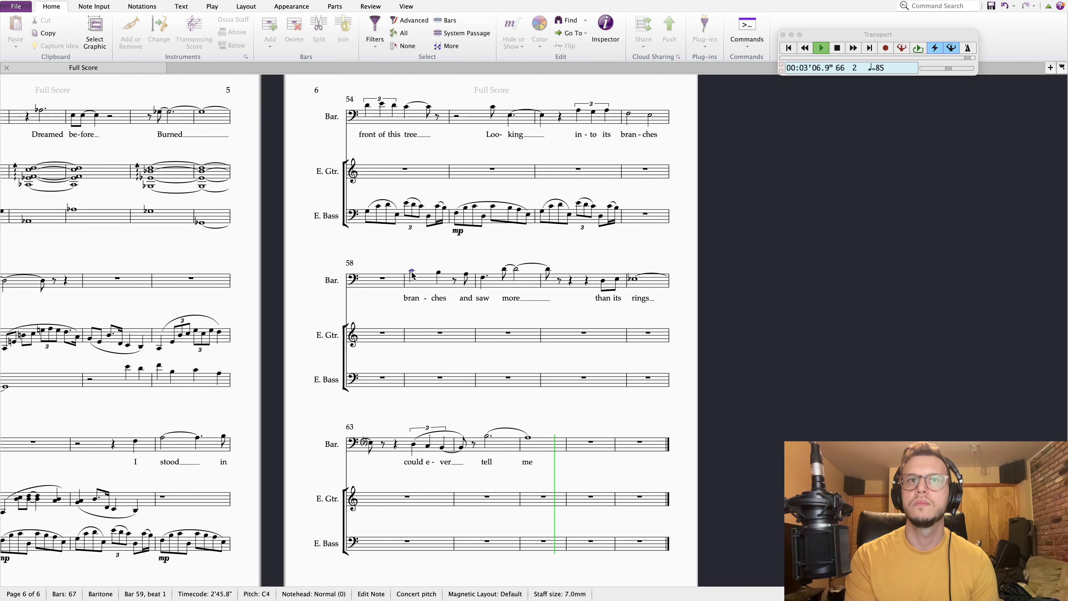
pyautogui.press('space')
# - Try lowering the whole-note A3 in Baritone bar 65 to A-flat
pyautogui.click(486, 437)
pyautogui.click(528, 437)
pyautogui.click(1026, 143)
pyautogui.press('Left')
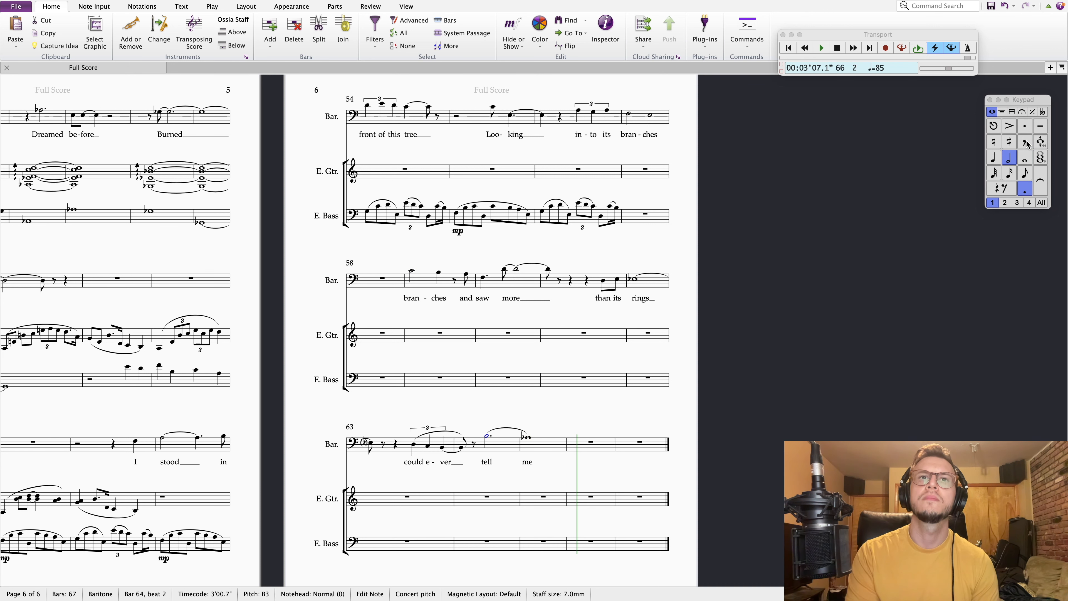
pyautogui.press('Right')
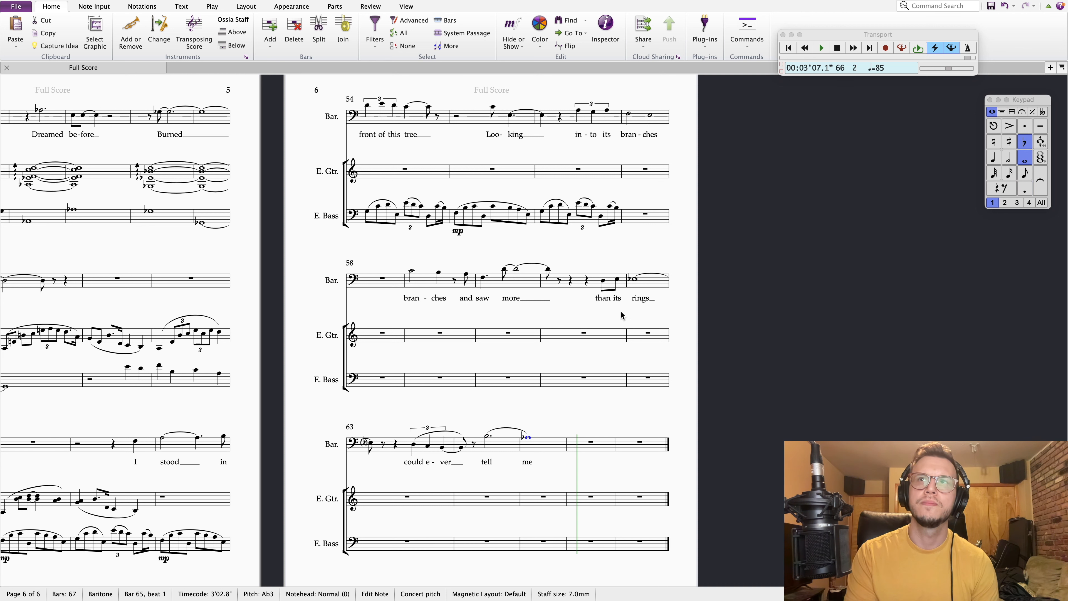
pyautogui.click(536, 398)
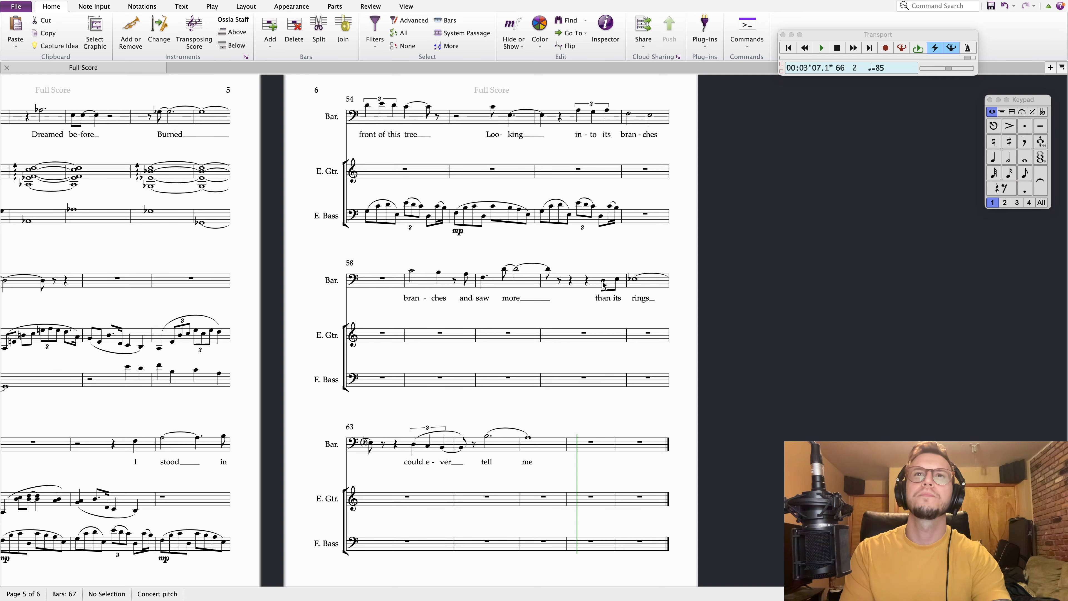
pyautogui.click(403, 450)
pyautogui.hotkey('shift', 'Down')
pyautogui.hotkey('shift', 'Down')
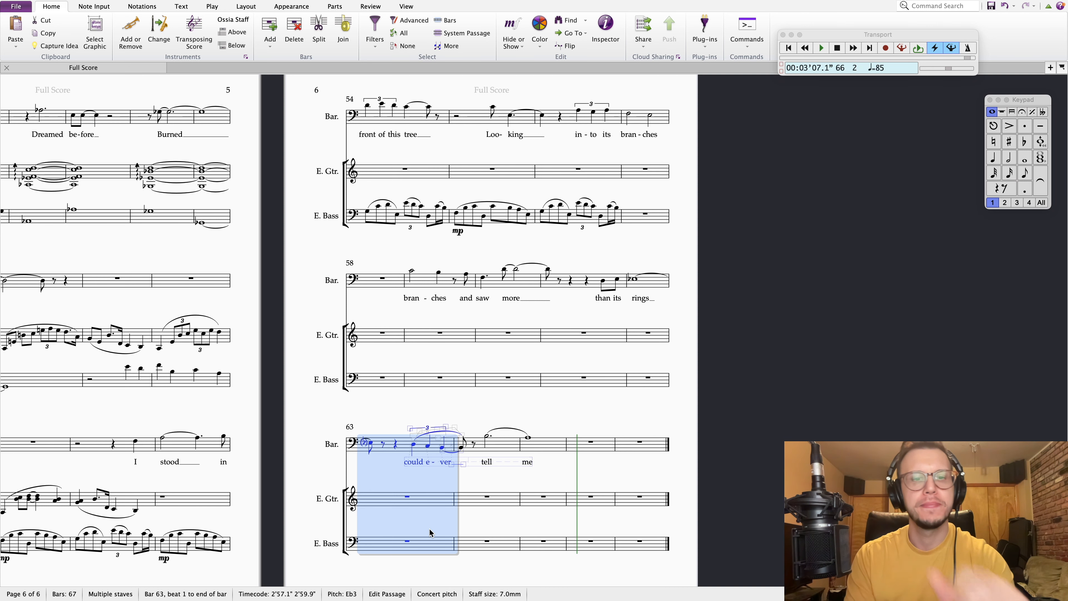
pyautogui.press('Escape')
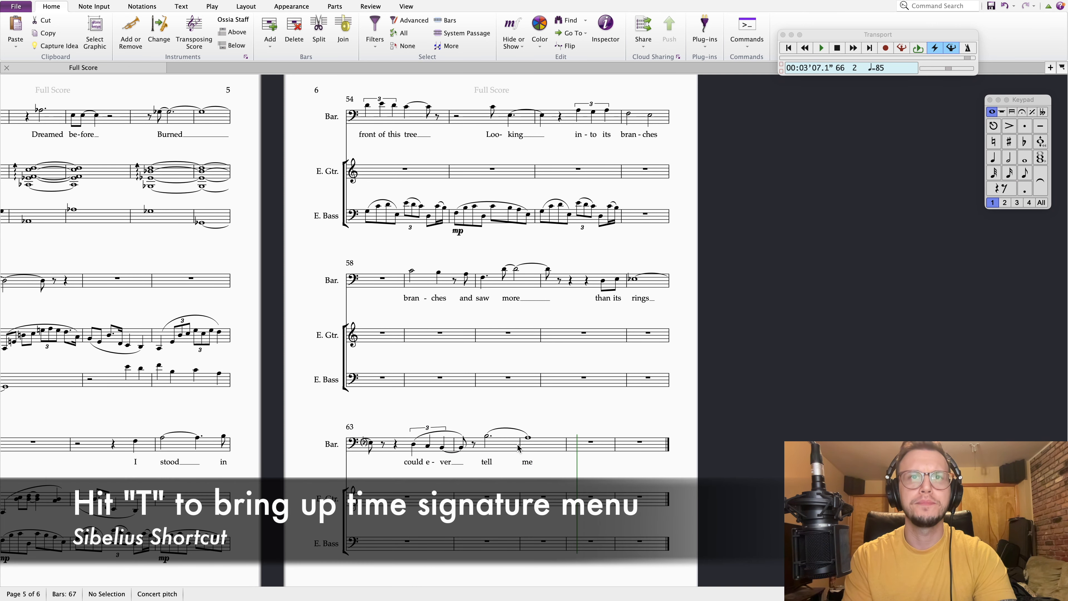
# - Set a 3/4 time signature for bar 66 only, keeping 4/4 from bar 67
pyautogui.click(606, 449)
pyautogui.hotkey('shift', 'Down')
pyautogui.hotkey('shift', 'Down')
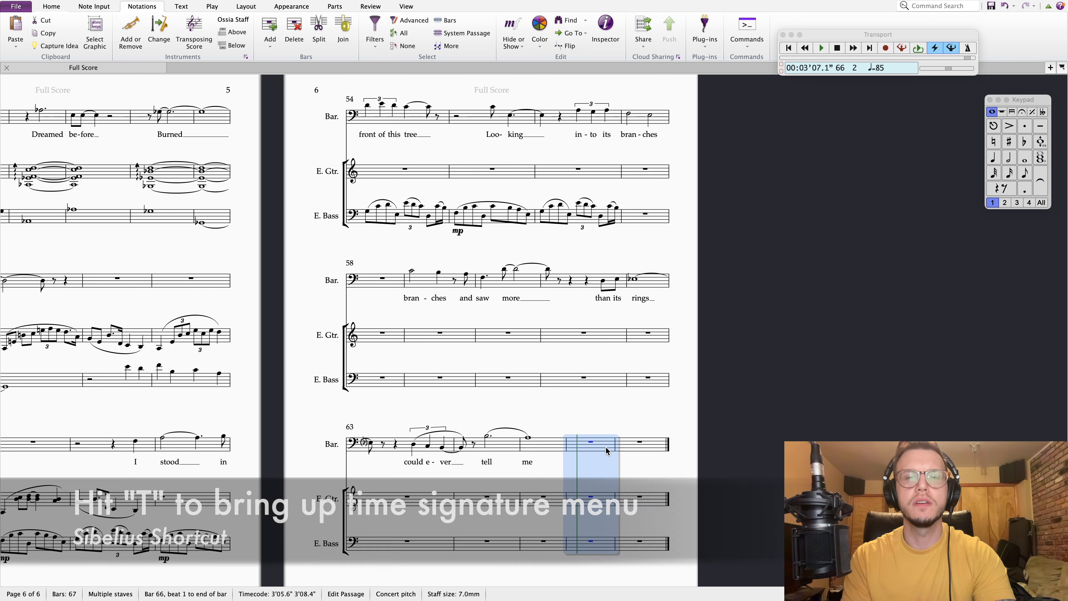
pyautogui.press('t')
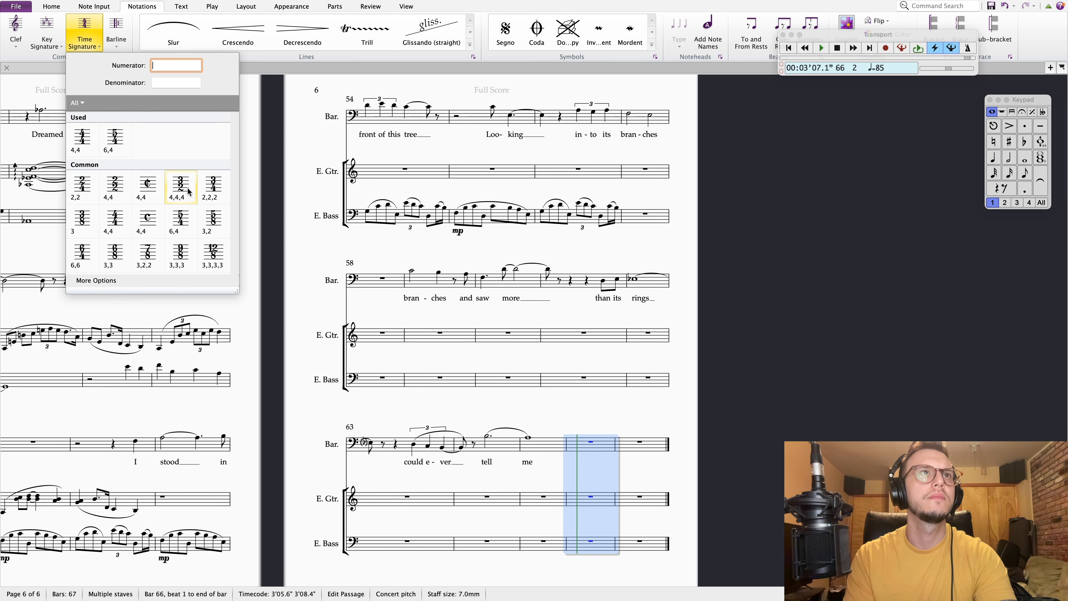
pyautogui.click(213, 185)
pyautogui.press('Escape')
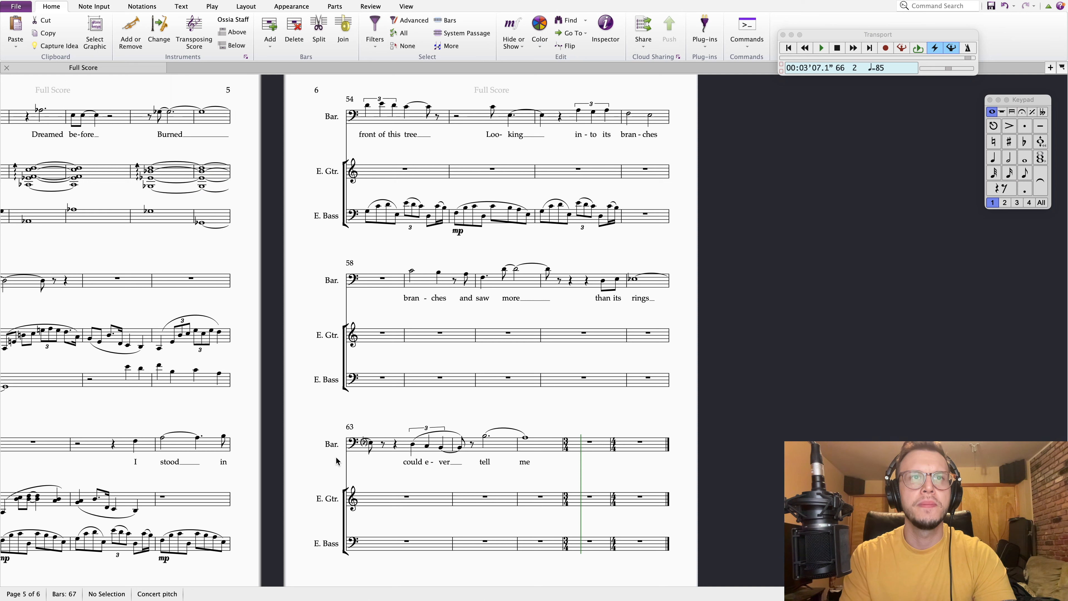
# - Copy the opening E-flat eighth note of Baritone bar 63 to beat 1 of bar 66
pyautogui.click(370, 443)
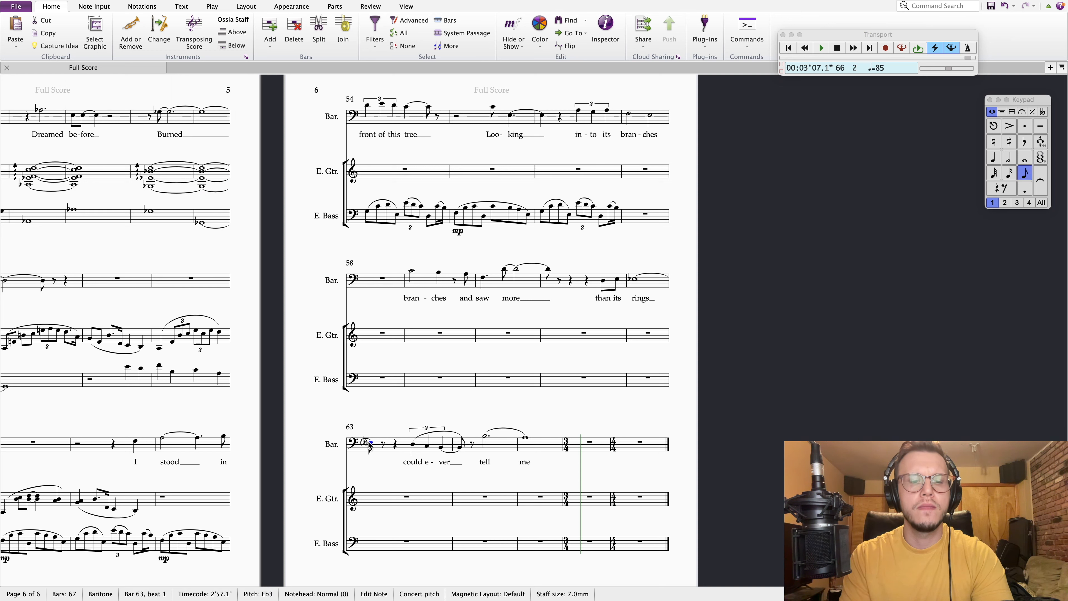
pyautogui.click(574, 447)
pyautogui.press('super+v')
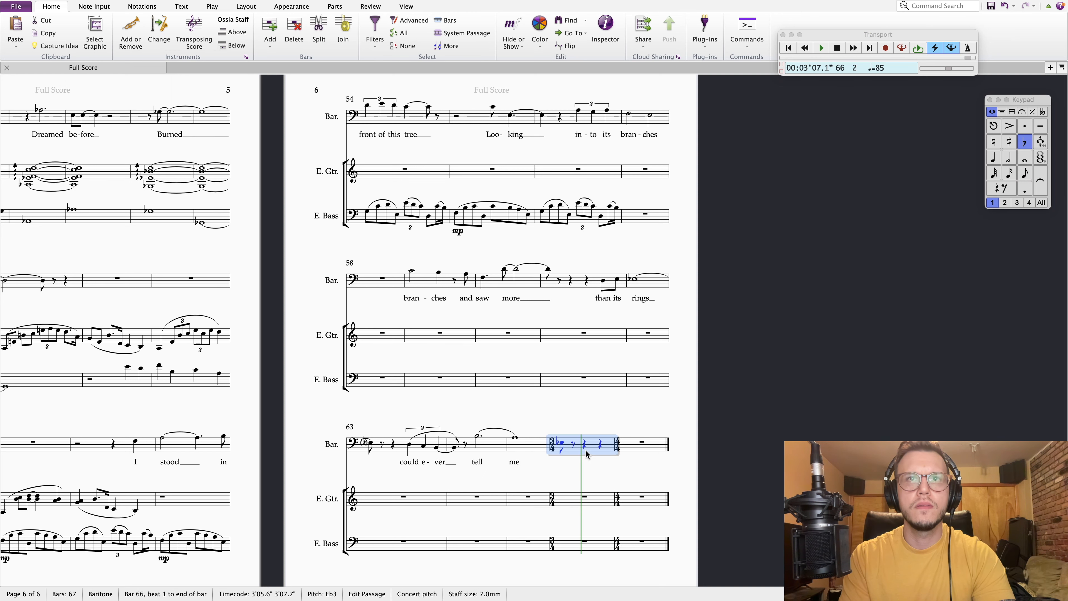
pyautogui.press('Escape')
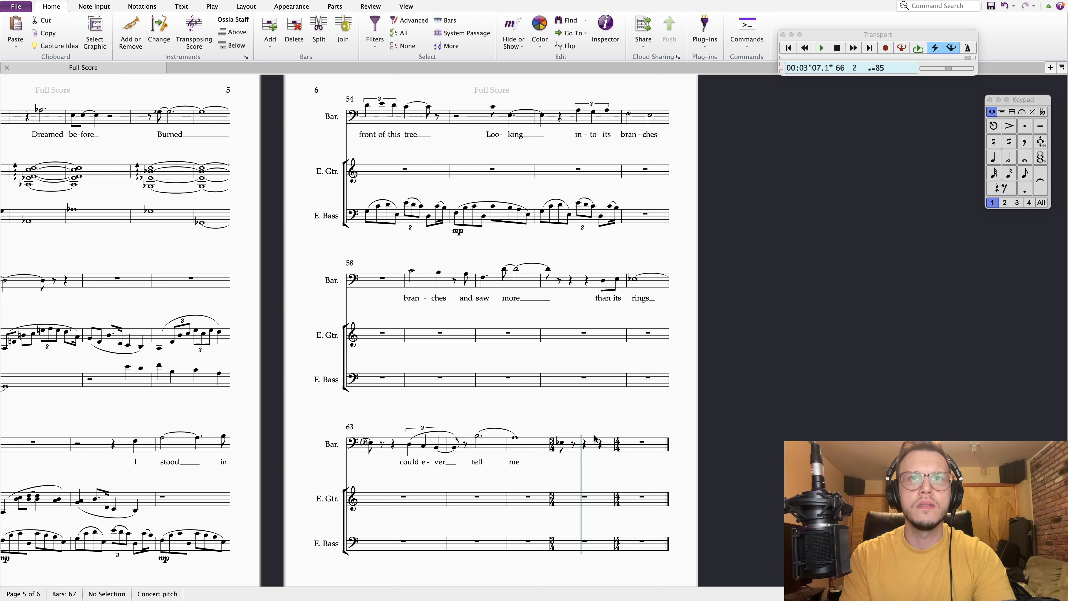
# - Create a quarter-note triplet on beat 2 of Baritone bar 66 and copy the slurred "could e-ver" passage from bars 63–64 into it
pyautogui.click(584, 446)
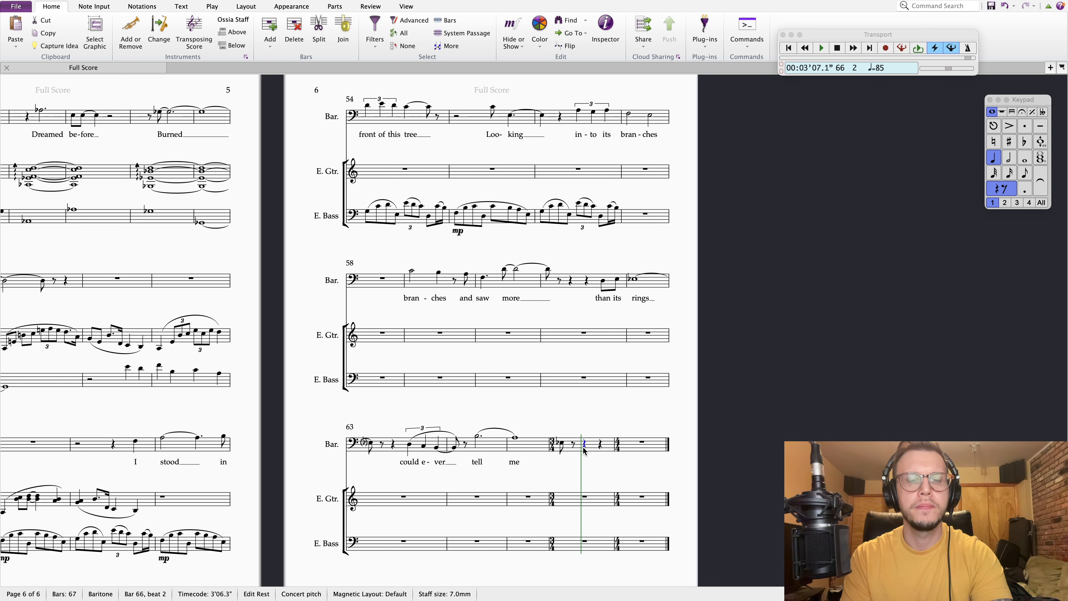
pyautogui.press('super+3')
pyautogui.click(407, 446)
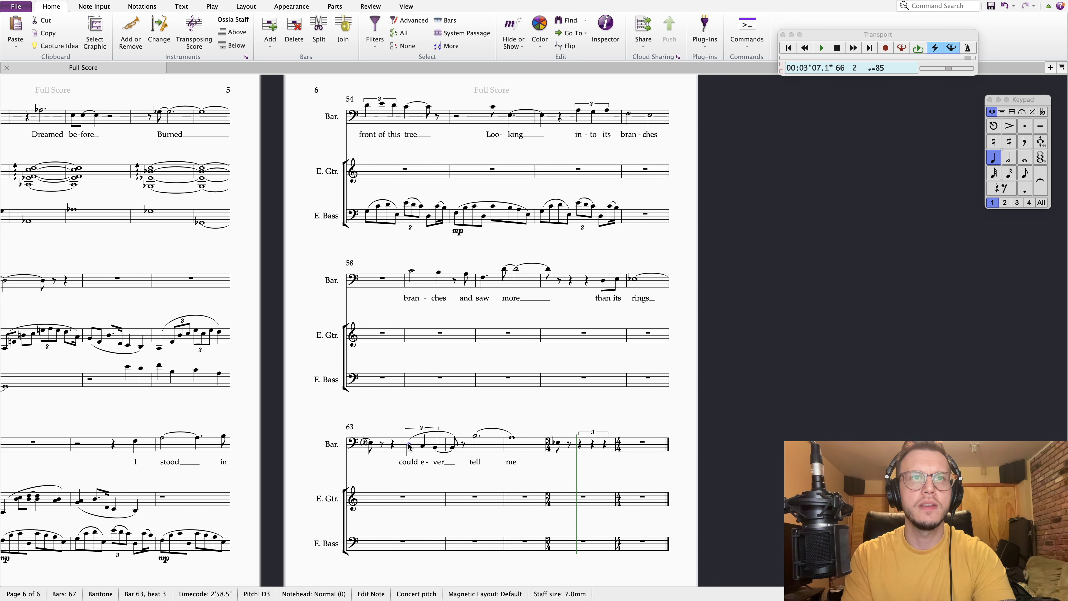
pyautogui.keyDown('shift'); pyautogui.click(457, 449); pyautogui.keyUp('shift')
pyautogui.click(581, 445)
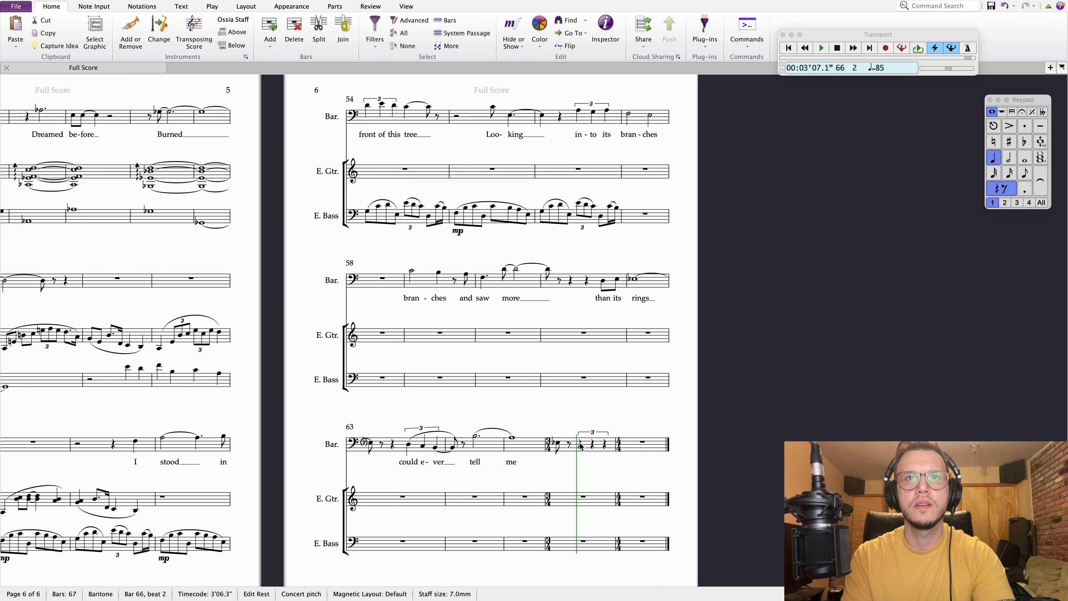
pyautogui.press('super+v')
pyautogui.press('Escape')
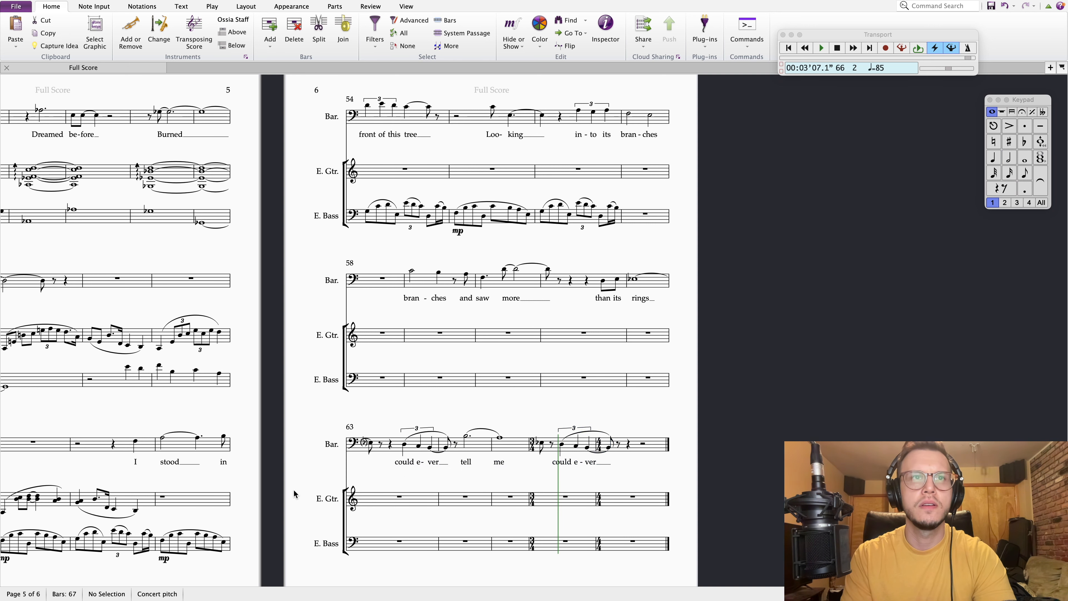
# - Clear Baritone bar 63 and set a 3/4 time signature for that bar only, across all staves
pyautogui.click(385, 449)
pyautogui.press('Delete')
pyautogui.press('Escape')
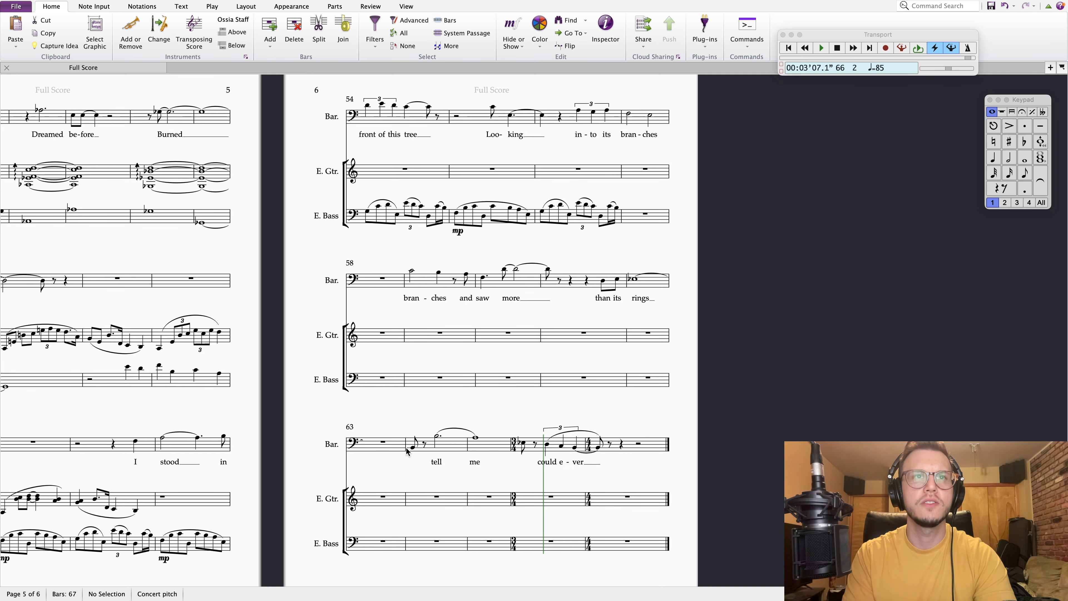
pyautogui.click(366, 445)
pyautogui.keyDown('shift'); pyautogui.click(369, 547); pyautogui.keyUp('shift')
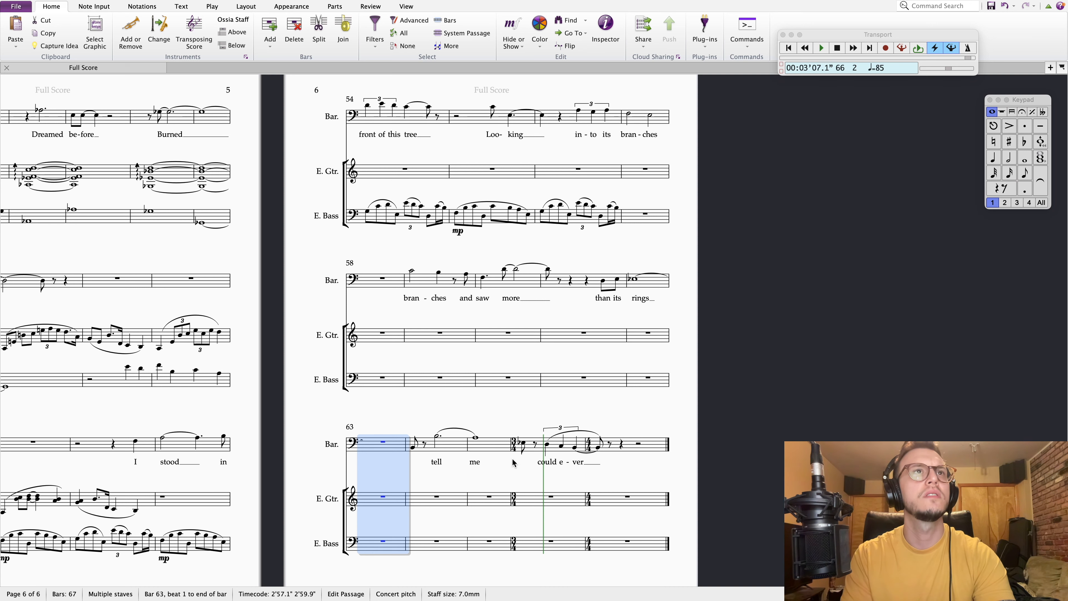
pyautogui.press('t')
pyautogui.click(214, 186)
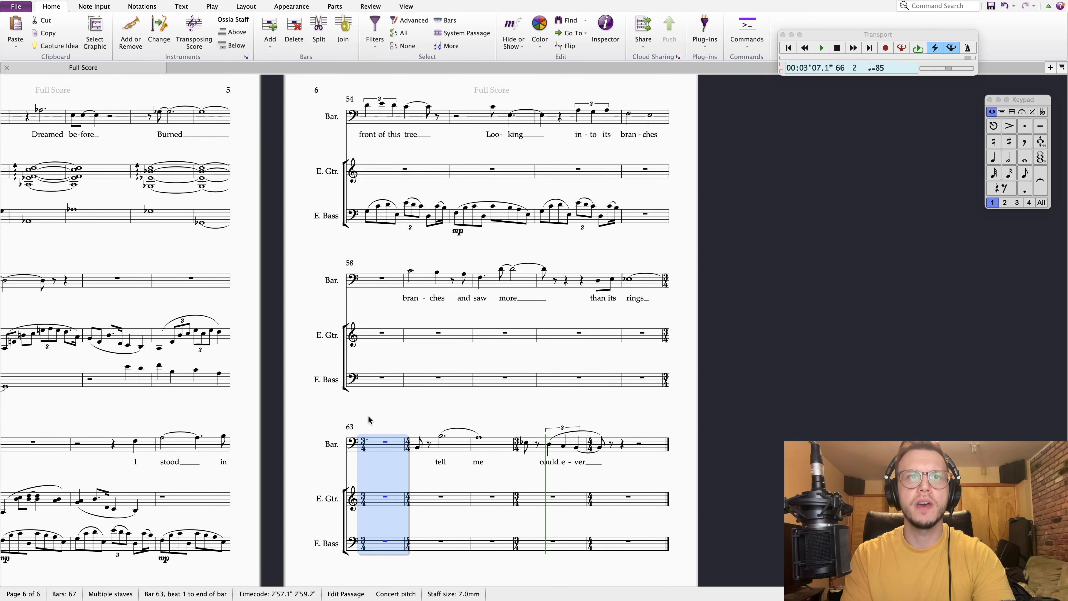
pyautogui.press('Escape')
# - Copy the whole Baritone bar 66, including its lyrics and slur, into bar 63
pyautogui.click(533, 451)
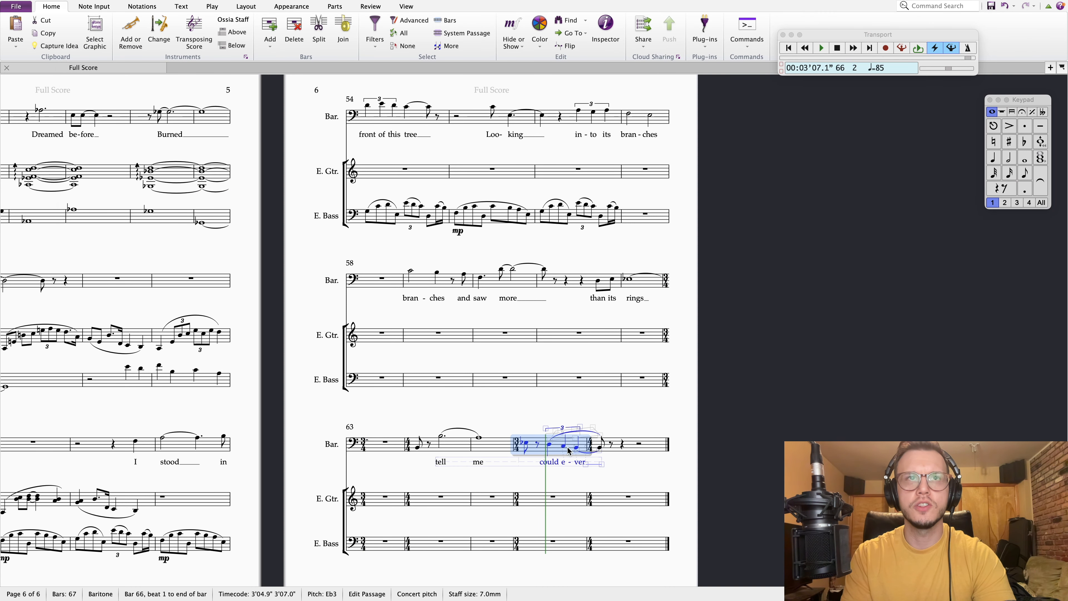
pyautogui.keyDown('alt'); pyautogui.click(382, 450); pyautogui.keyUp('alt')
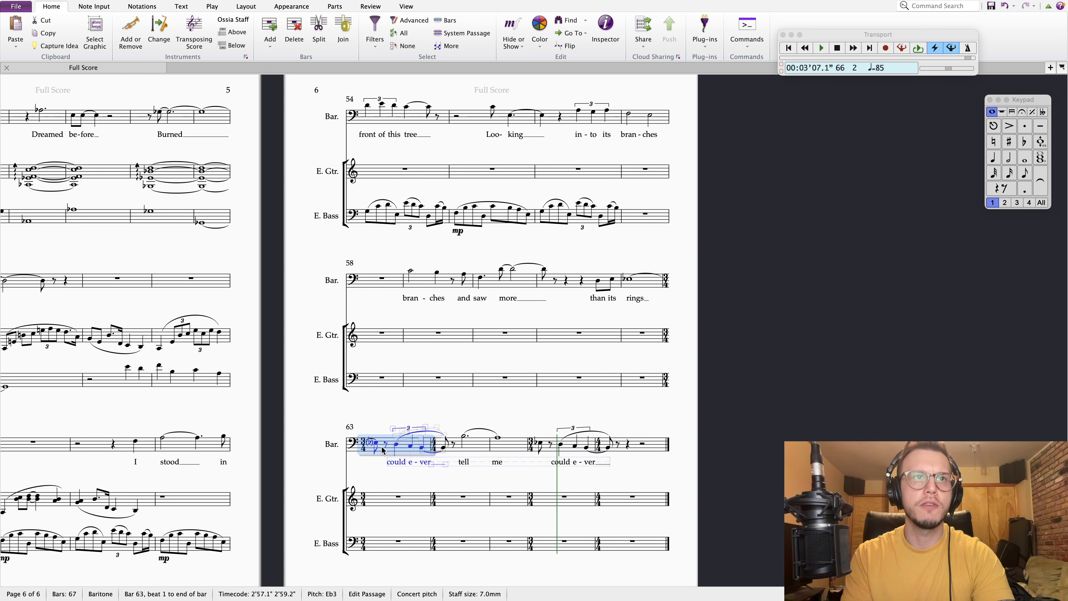
pyautogui.press('Escape')
# - Clear bar 66 in all three staves and change its time signature to 4/4
pyautogui.click(555, 549)
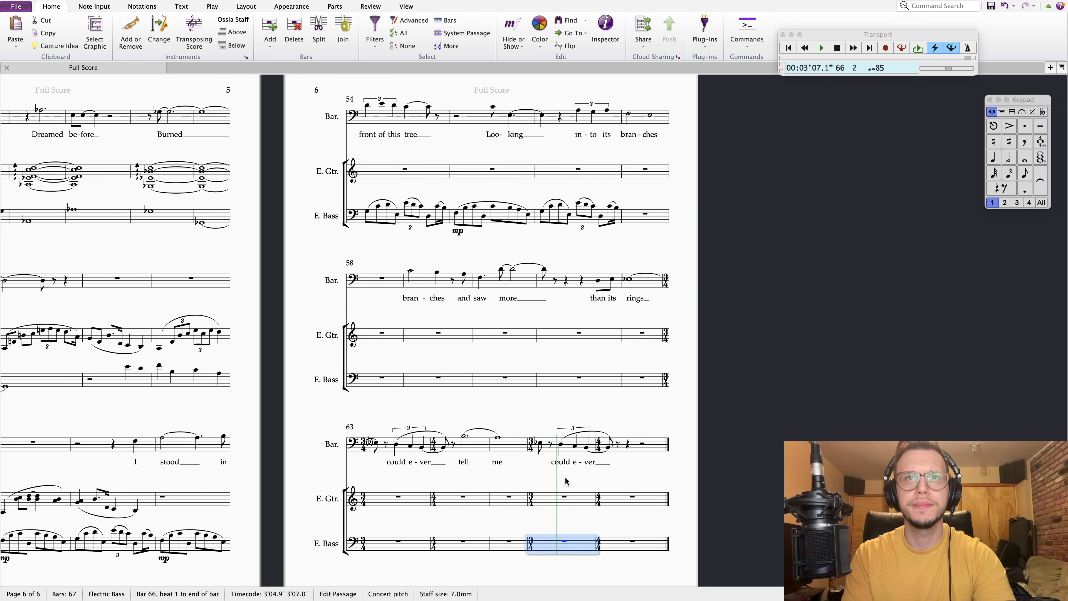
pyautogui.keyDown('shift'); pyautogui.click(570, 449); pyautogui.keyUp('shift')
pyautogui.press('Delete')
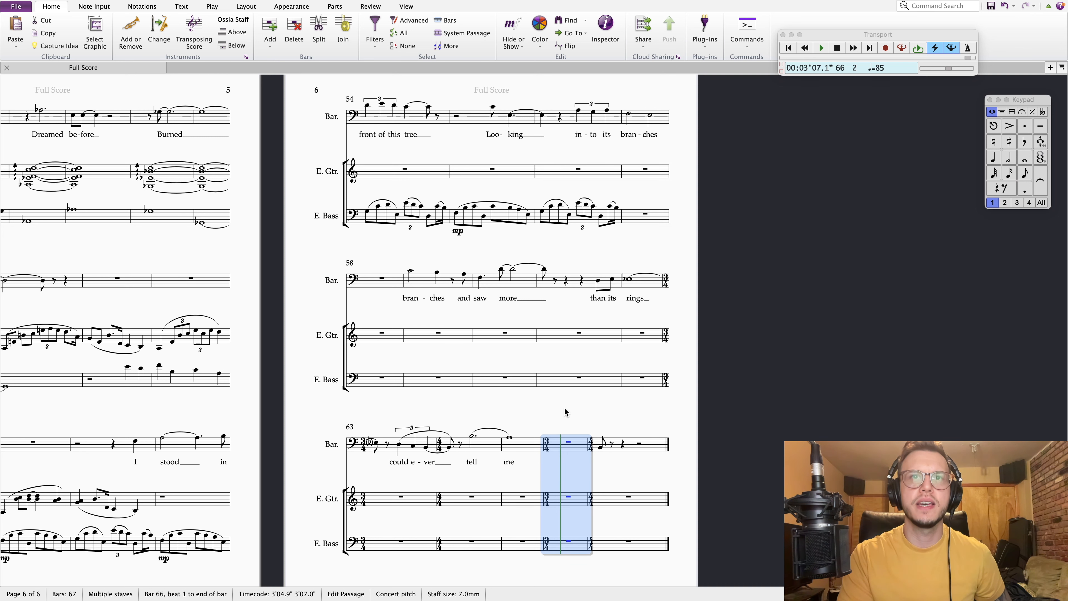
pyautogui.press('Right')
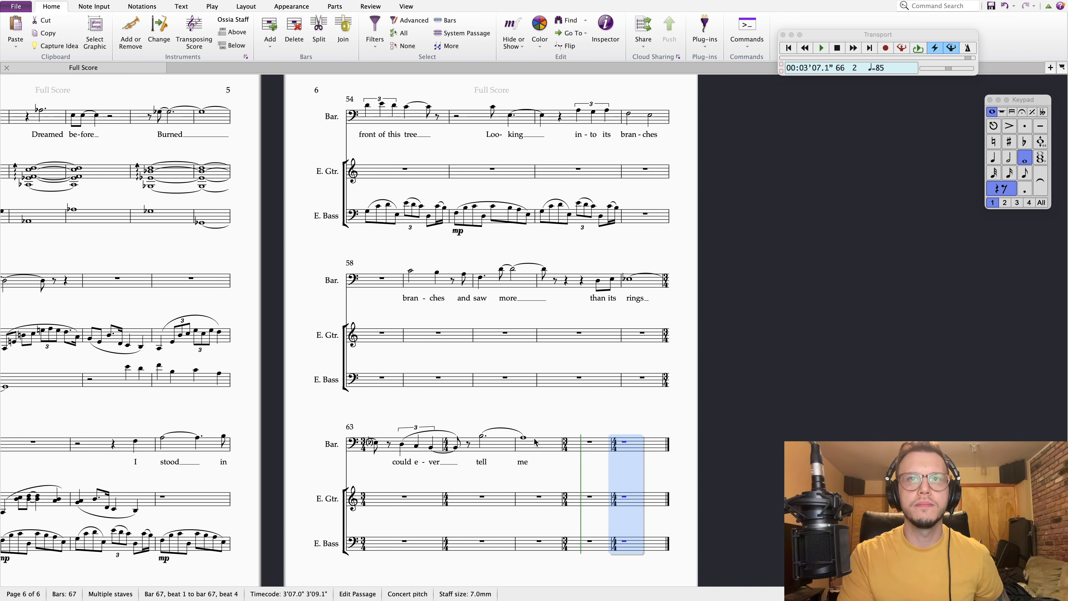
pyautogui.hotkey('ctrl', 'z')
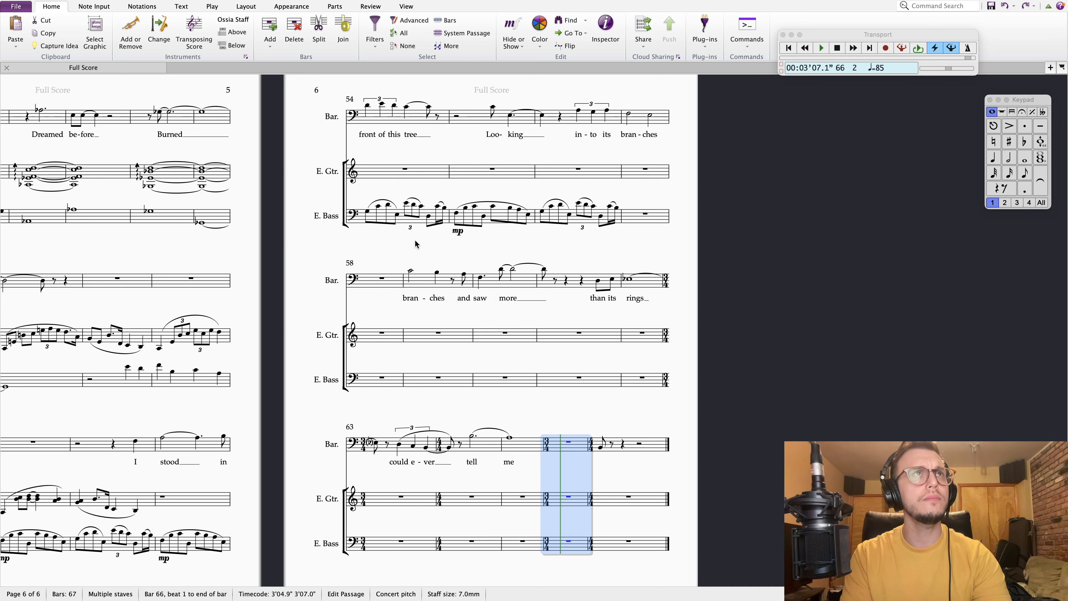
pyautogui.press('t')
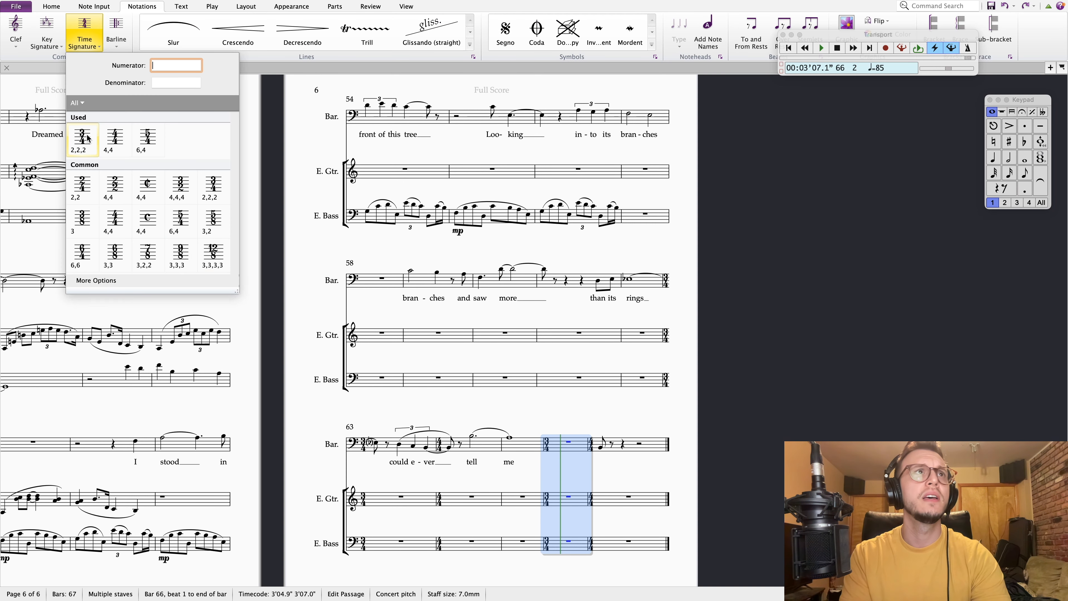
pyautogui.click(115, 139)
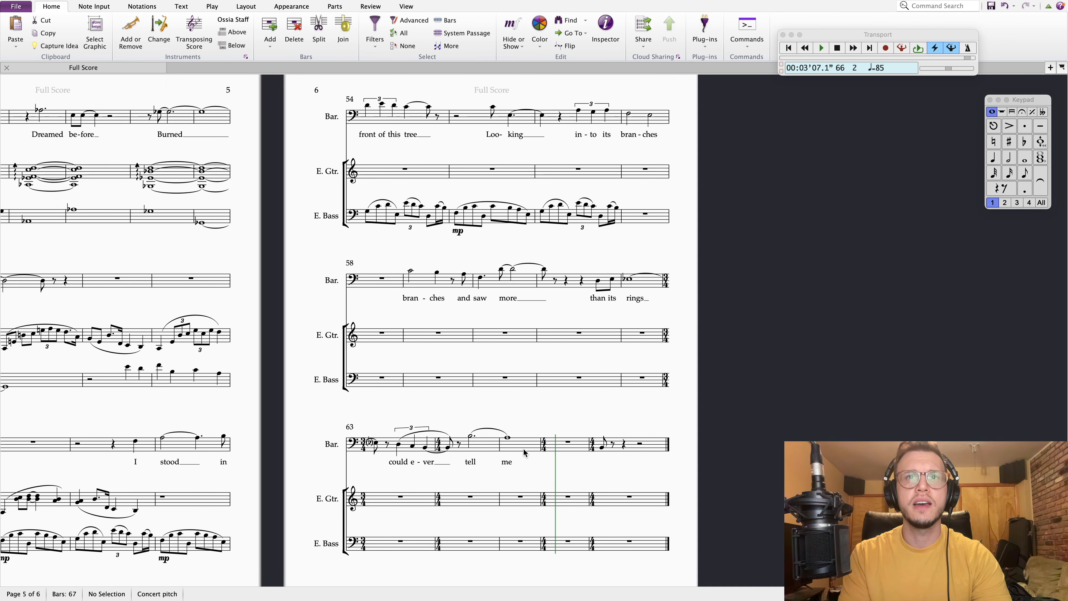
# - Delete the redundant 4/4 time signatures at bars 66 and 67 and the leftover B2 eighth note in Baritone bar 67
pyautogui.click(545, 447)
pyautogui.press('Delete')
pyautogui.click(591, 442)
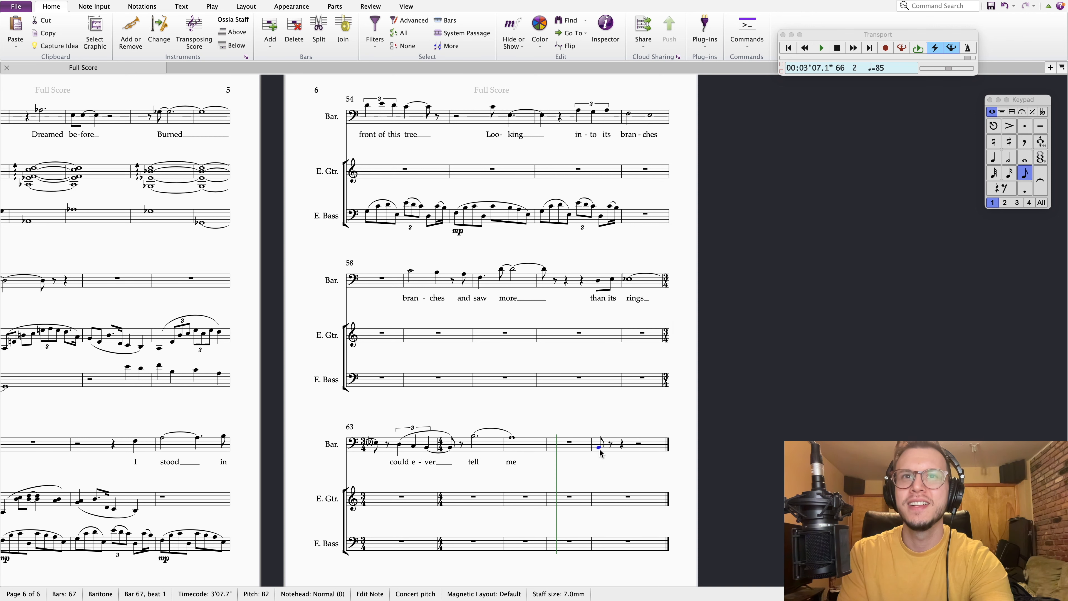
pyautogui.press('Delete')
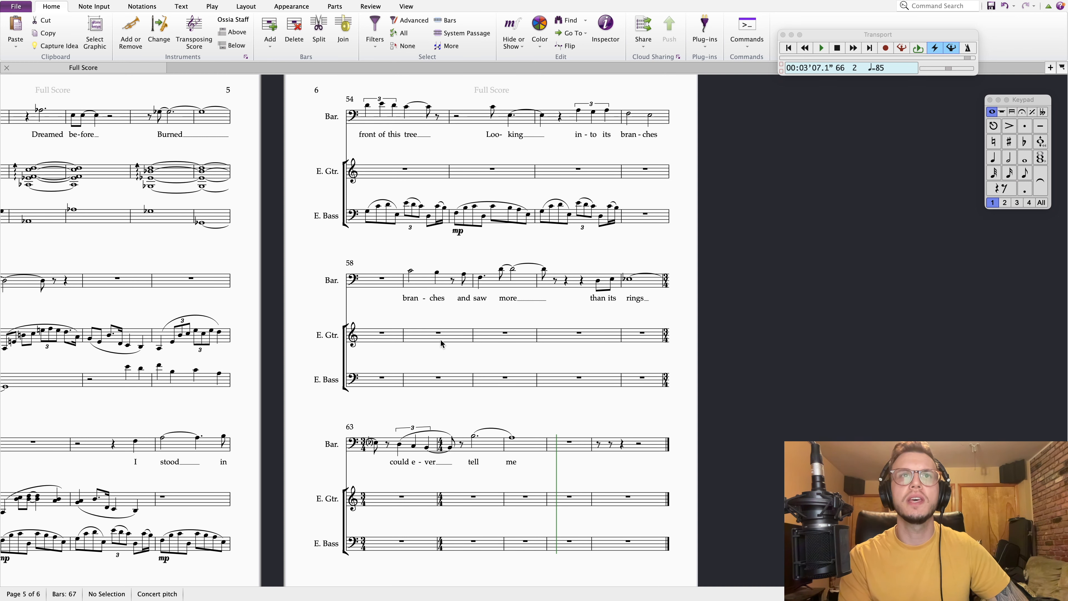
# - Play back the revised Baritone phrase from bar 59 through bar 65
pyautogui.click(419, 283)
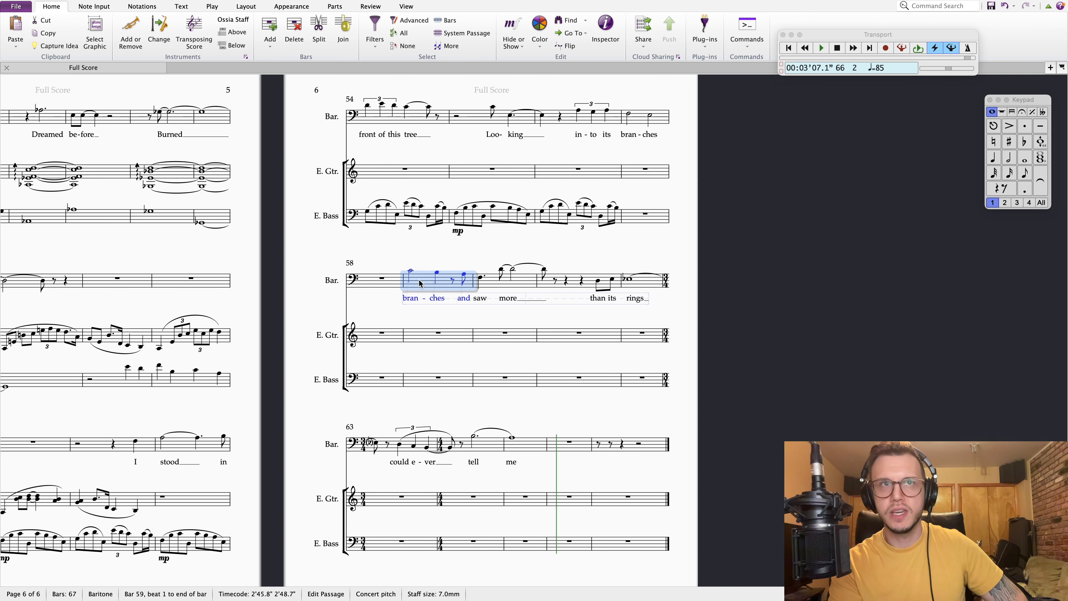
pyautogui.press('space')
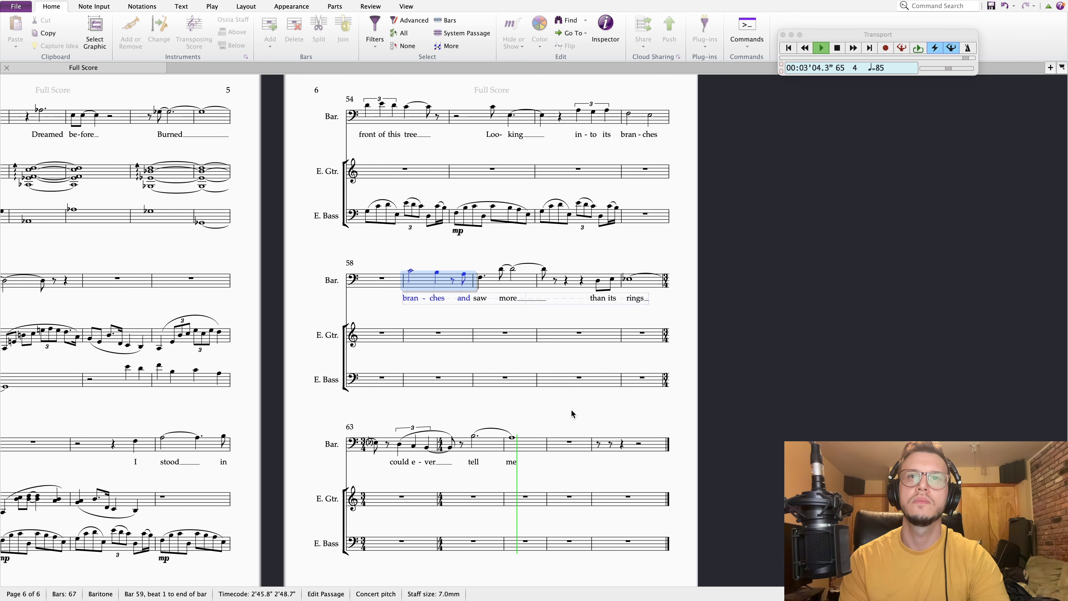
pyautogui.press('space')
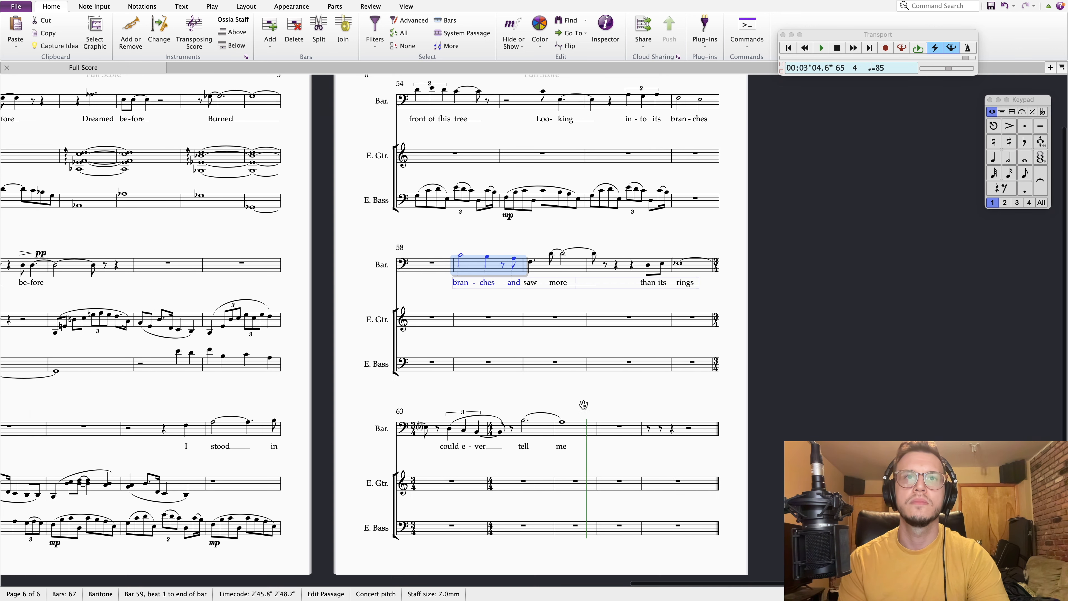
# - Raise the whole note on "me" in Baritone bar 65 to B3
pyautogui.click(561, 423)
pyautogui.press('Up')
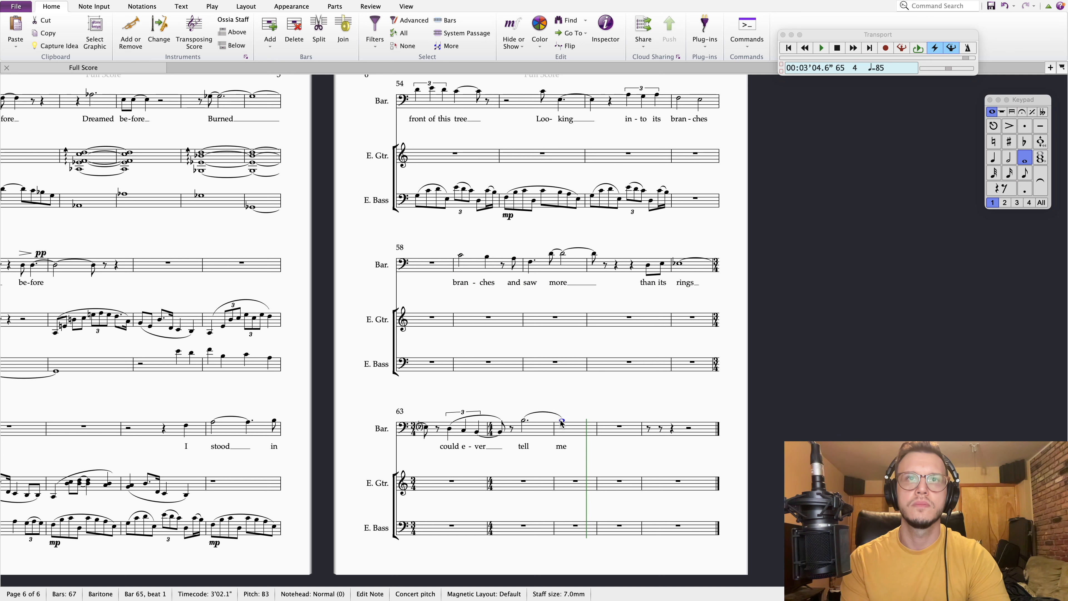
pyautogui.press('Escape')
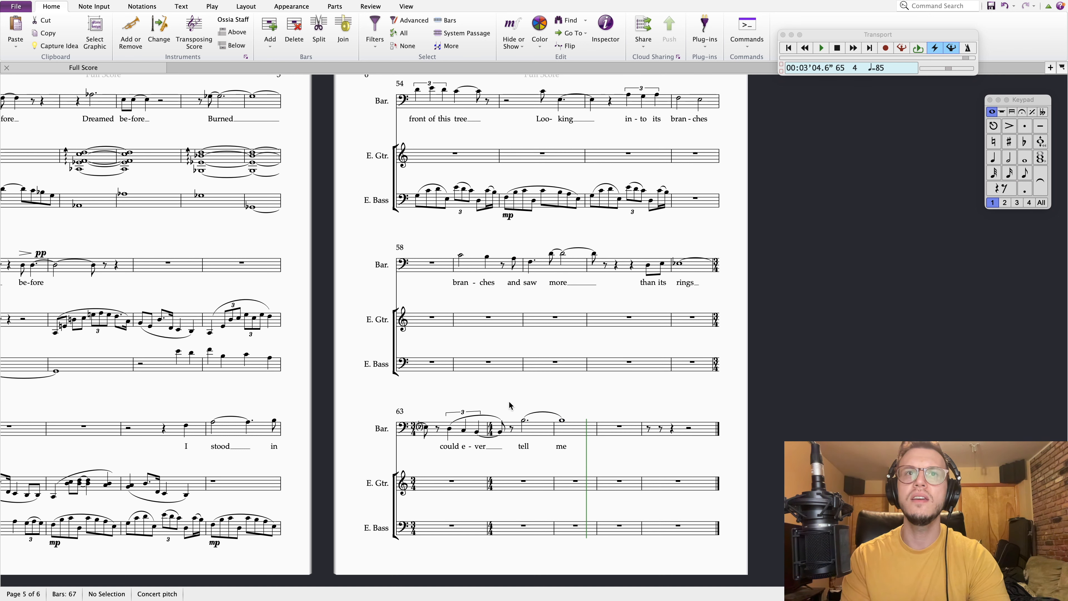
# - Lengthen the tied B2 at the start of Baritone bar 64 to a quarter note
pyautogui.click(500, 432)
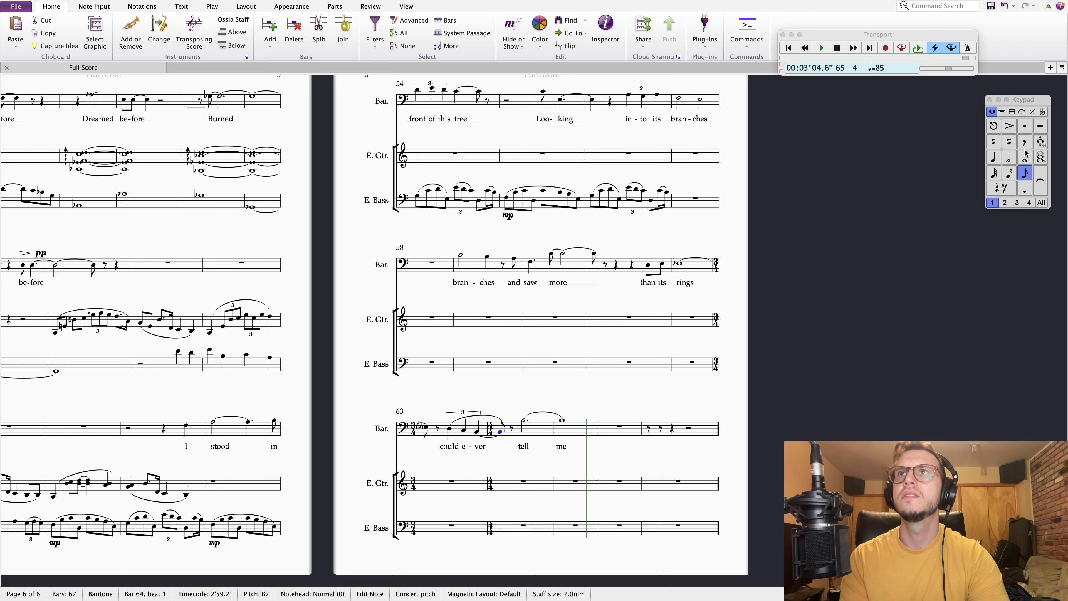
pyautogui.click(993, 159)
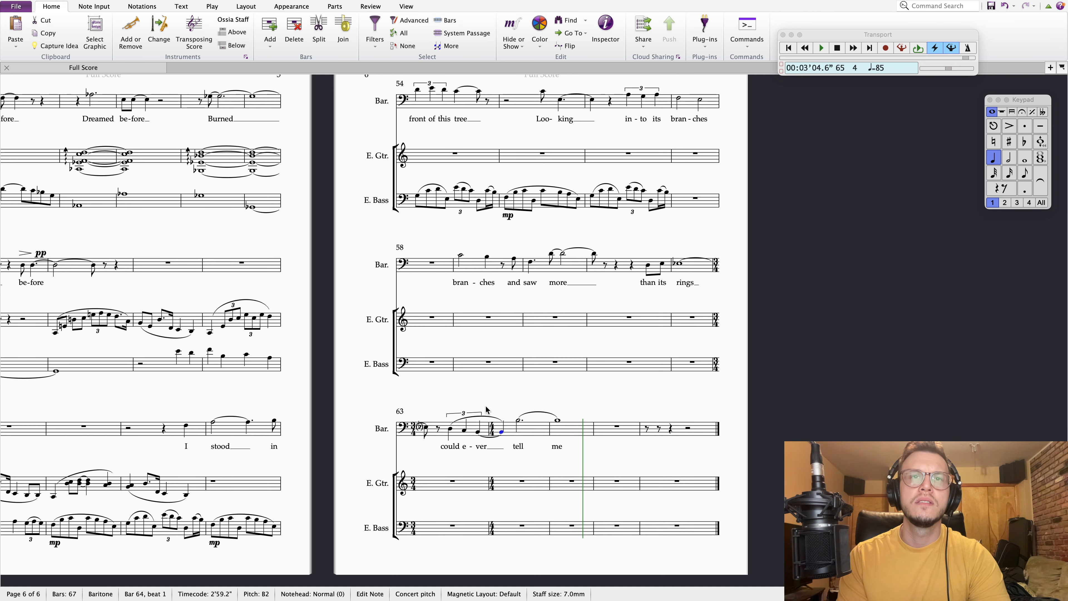
pyautogui.press('Escape')
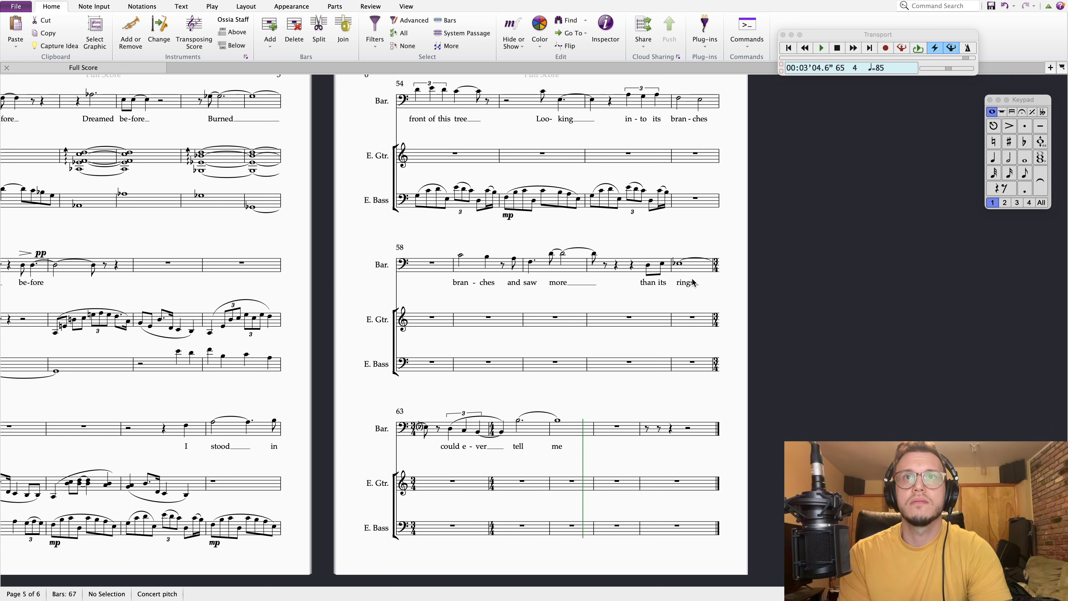
# - Play back the Baritone phrase from the start of bar 62 into bar 66
pyautogui.click(679, 264)
pyautogui.press('p')
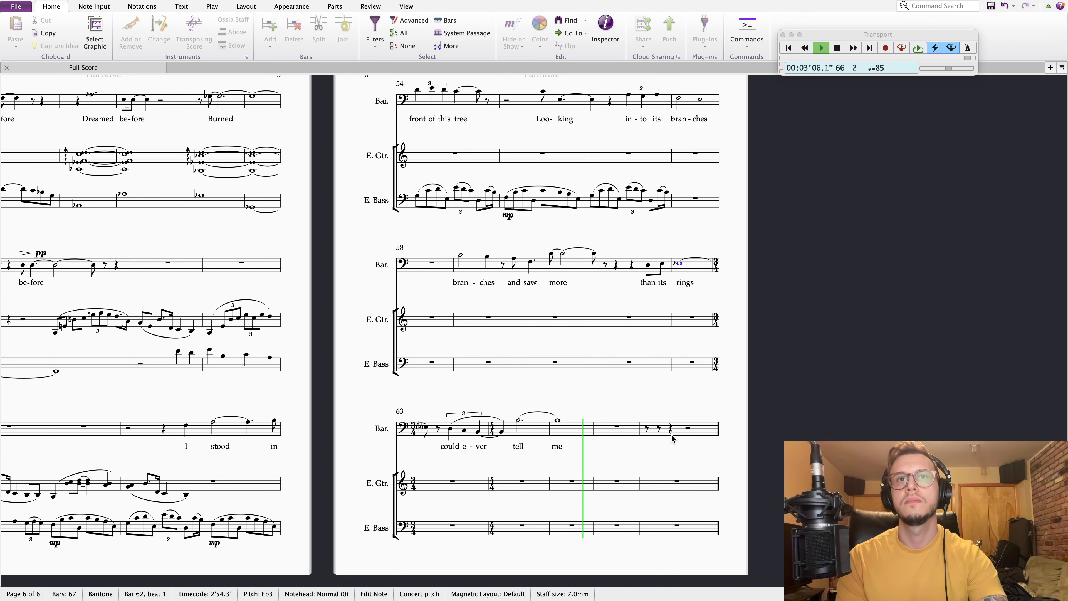
pyautogui.press('Escape')
pyautogui.click(557, 447)
pyautogui.press('Escape')
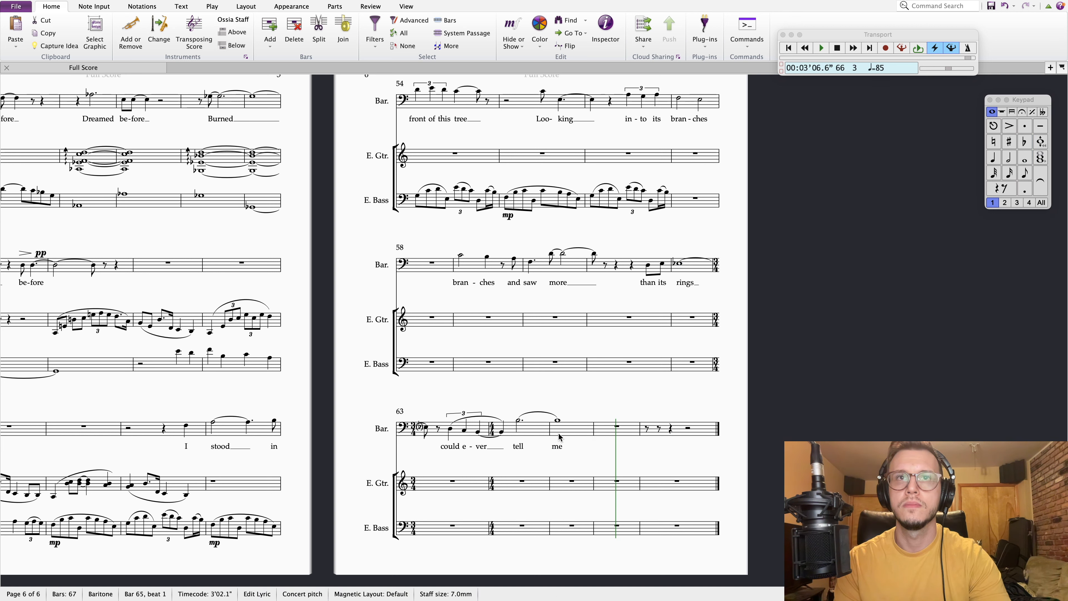
# - Repeat the B3 whole note of Baritone bar 65 in bar 66 and tie the two notes together
pyautogui.click(562, 434)
pyautogui.press('r')
pyautogui.click(559, 424)
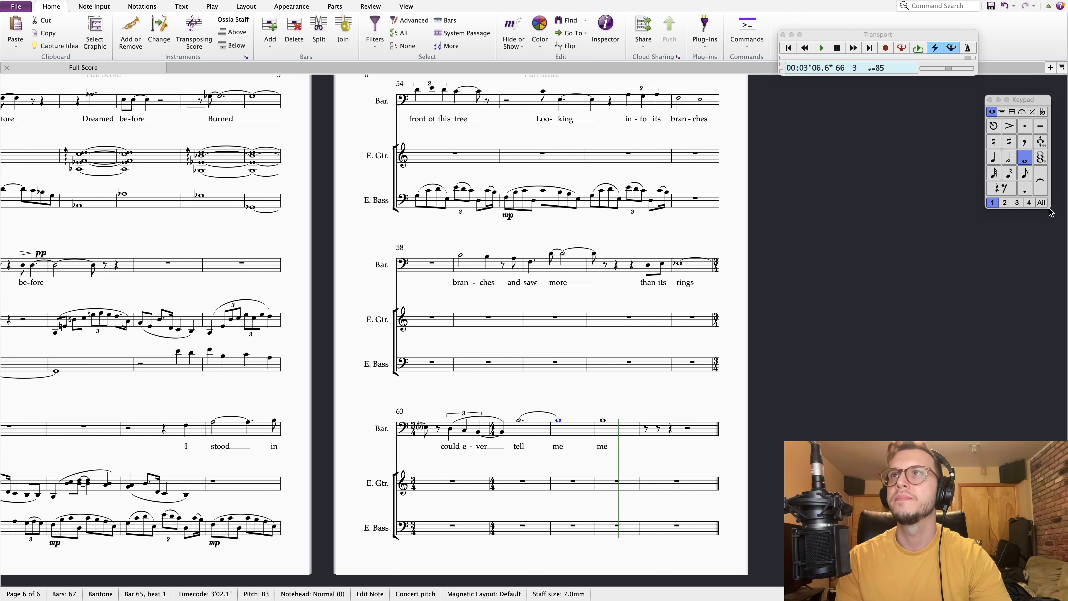
pyautogui.click(1044, 184)
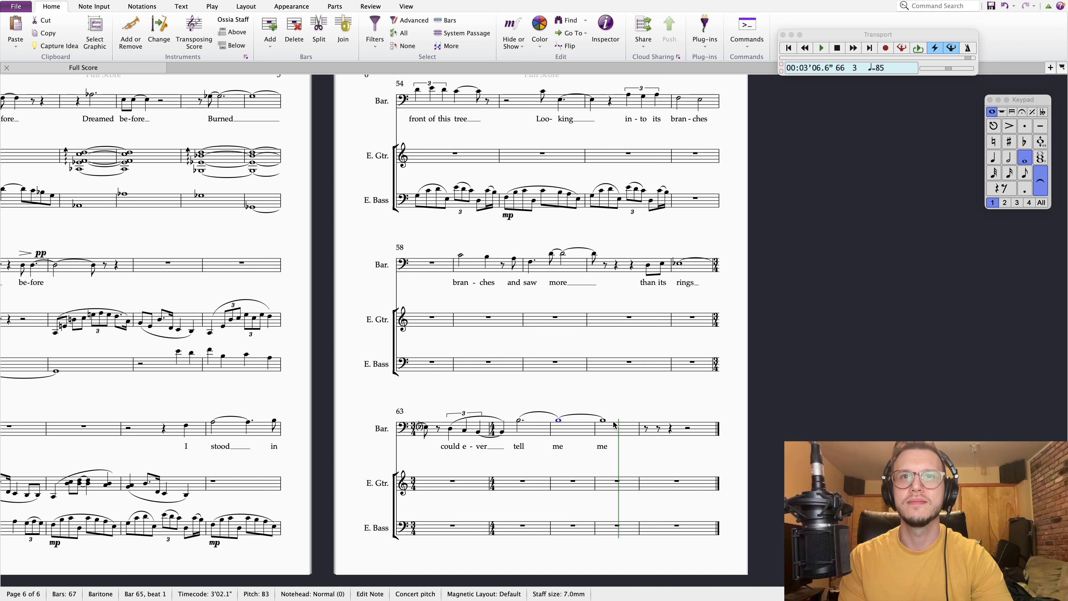
# - Repeat the B3 in Baritone bar 67 as an eighth note and tie the bar 66 whole note to it
pyautogui.click(604, 420)
pyautogui.press('r')
pyautogui.click(672, 420)
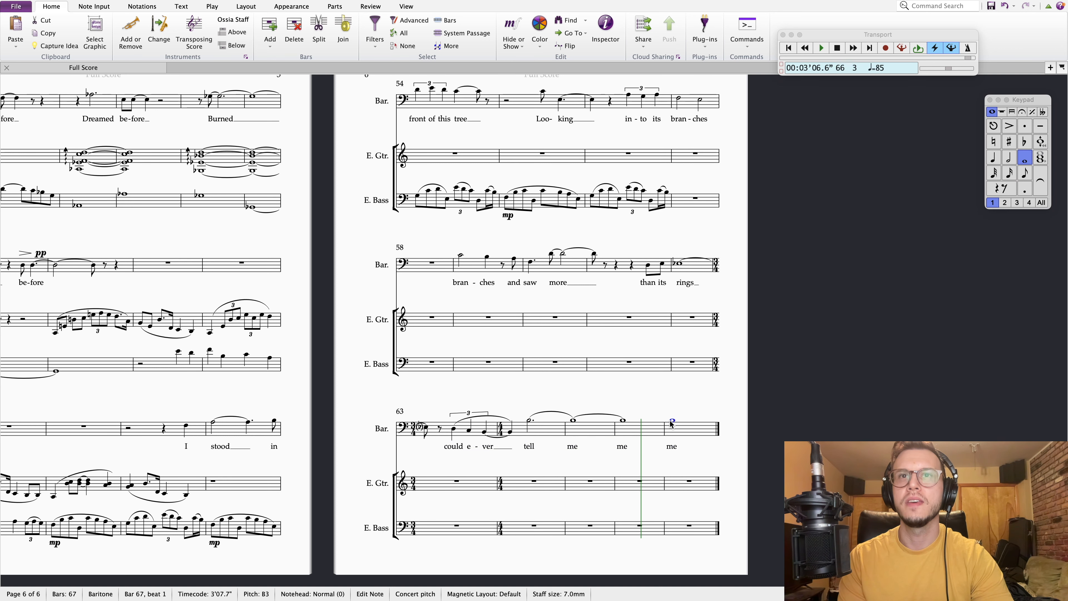
pyautogui.click(1025, 173)
pyautogui.press('Left')
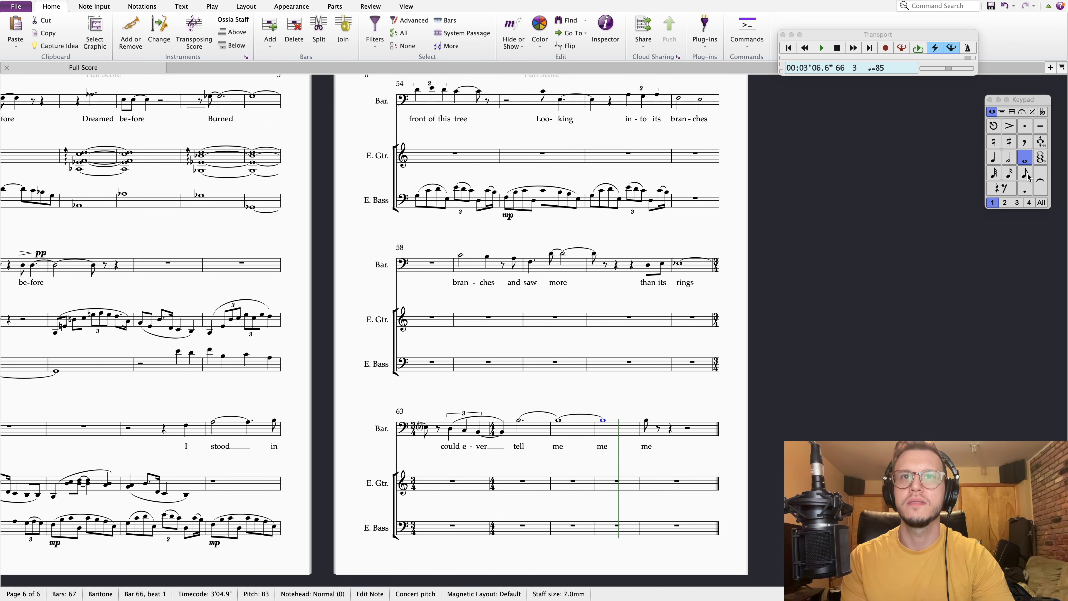
pyautogui.click(1043, 183)
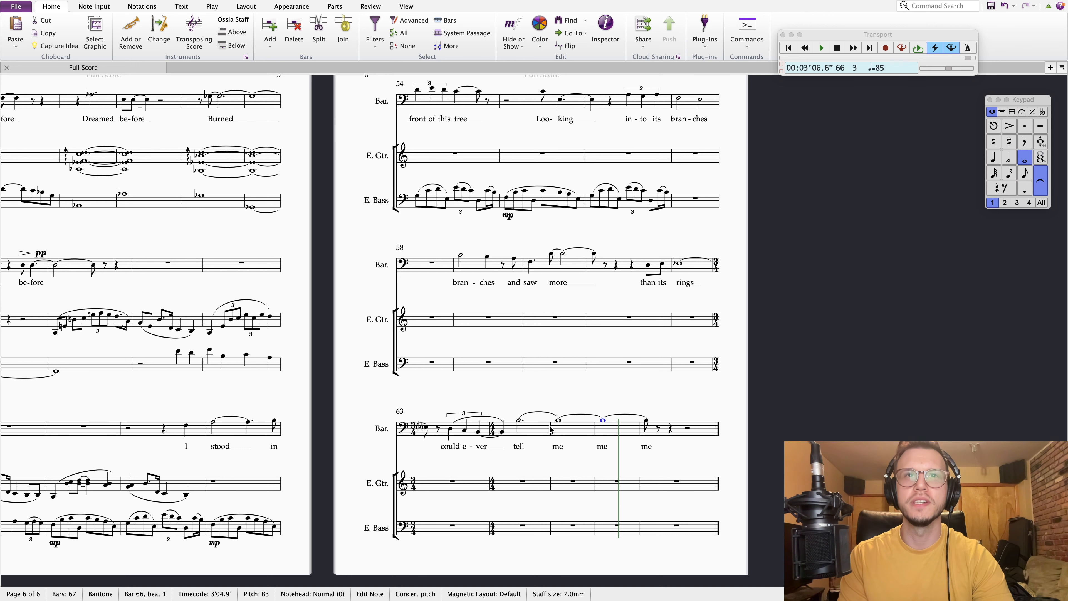
# - Replace the three "me" lyrics in Baritone bars 65 to 67 with one "me" extended across the tied notes
pyautogui.click(647, 447)
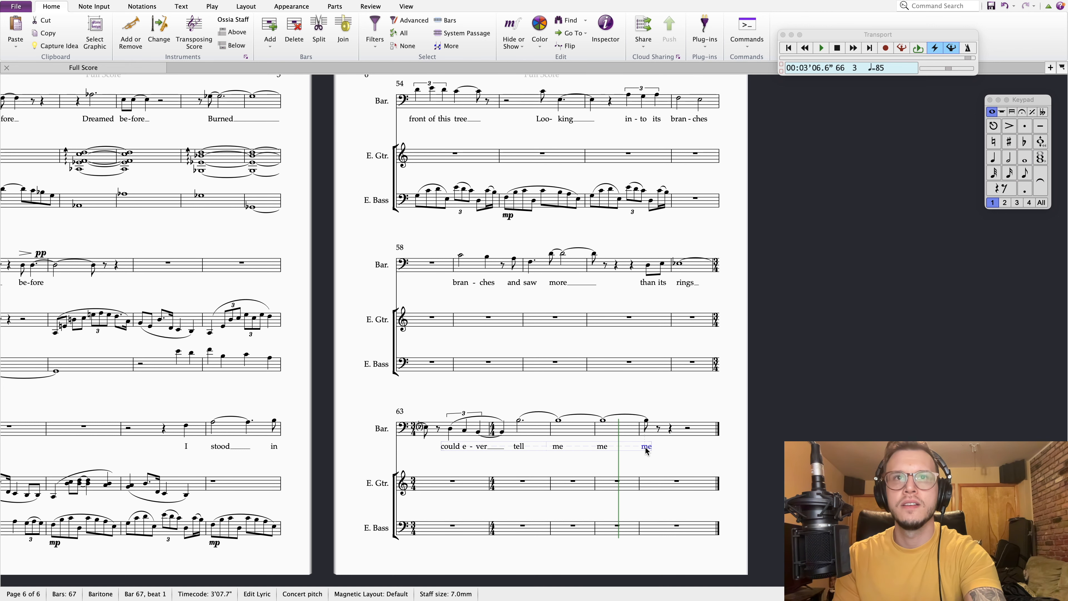
pyautogui.press('Delete')
pyautogui.click(604, 448)
pyautogui.press('Delete')
pyautogui.click(558, 448)
pyautogui.press('Delete')
pyautogui.hotkey('ctrl', 'l')
pyautogui.write('me')
pyautogui.press('space')
pyautogui.press('Escape')
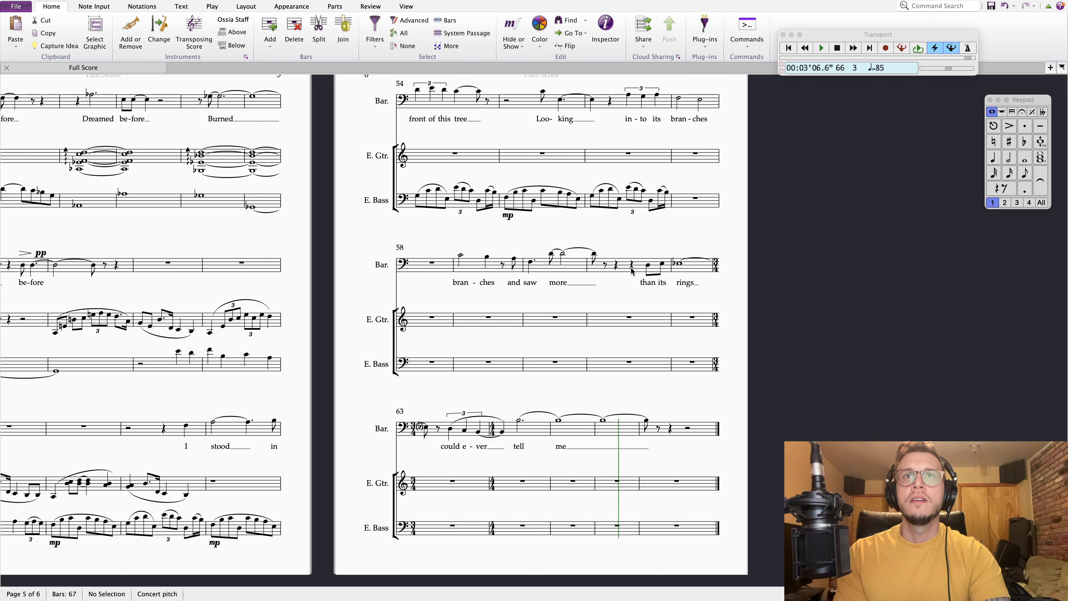
# - Play back the phrase from the start of bar 62 through the end of bar 67
pyautogui.click(648, 268)
pyautogui.press('Right')
pyautogui.press('Right')
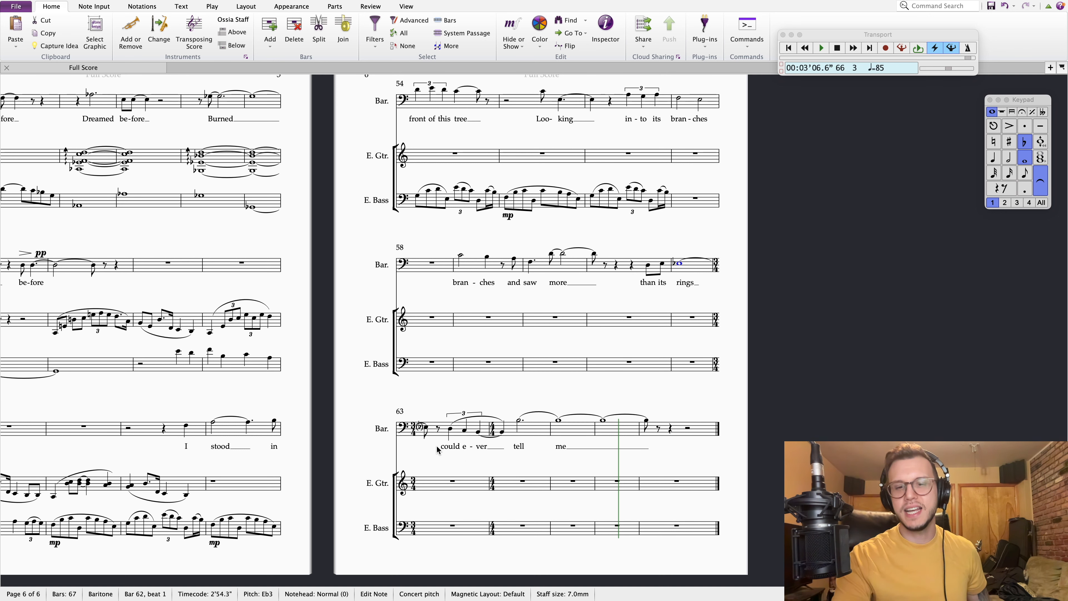
pyautogui.press('p')
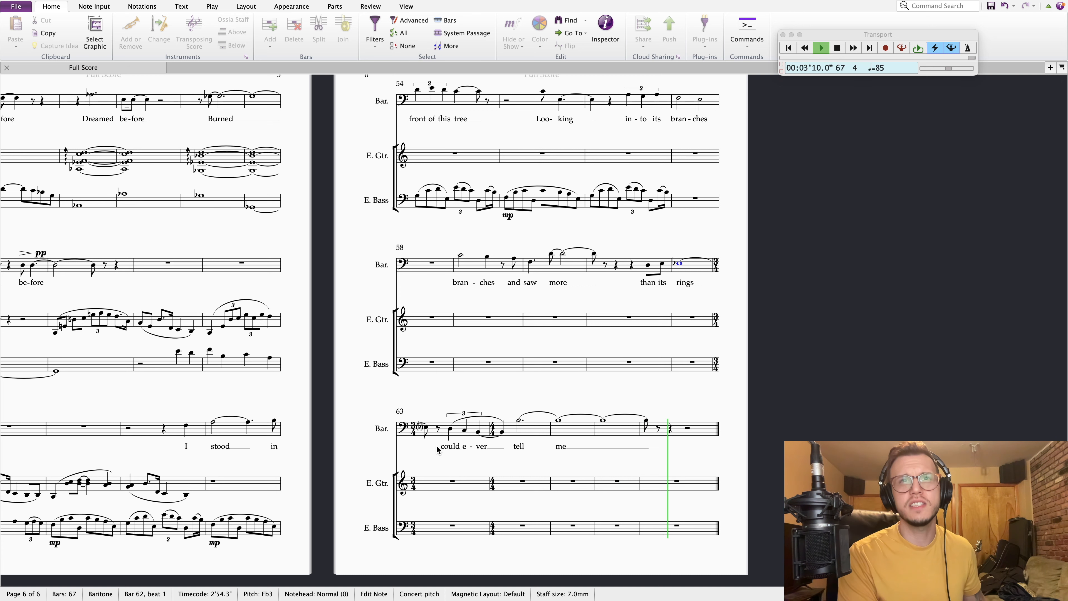
pyautogui.press('space')
# - Add 5 bars after bar 67 with the same length as the time signature
pyautogui.hscroll(-5, 792, 393)
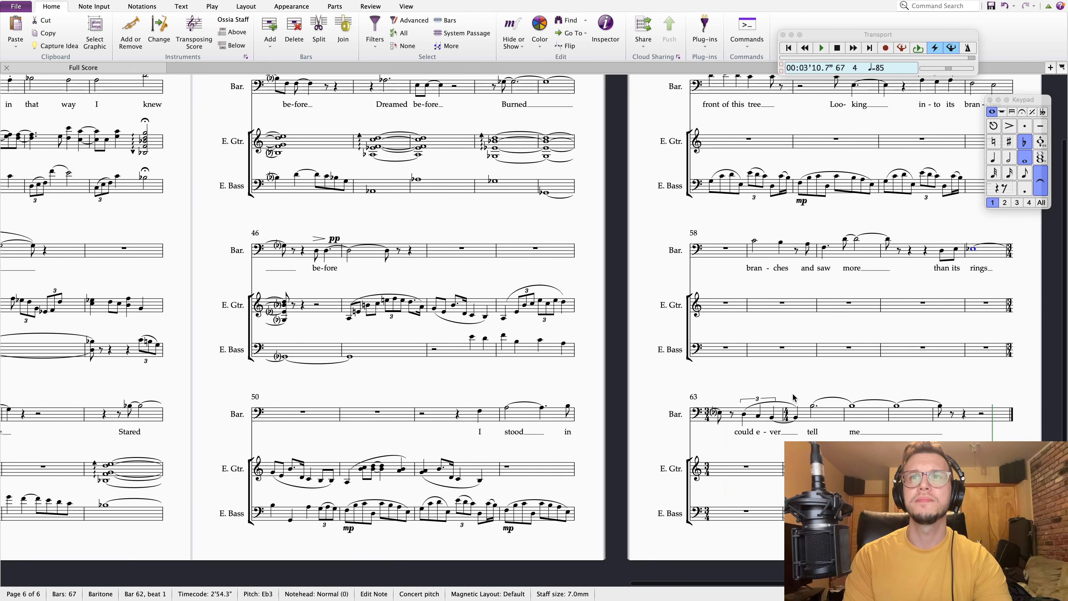
pyautogui.hscroll(6, 673, 379)
pyautogui.hscroll(-1, 495, 371)
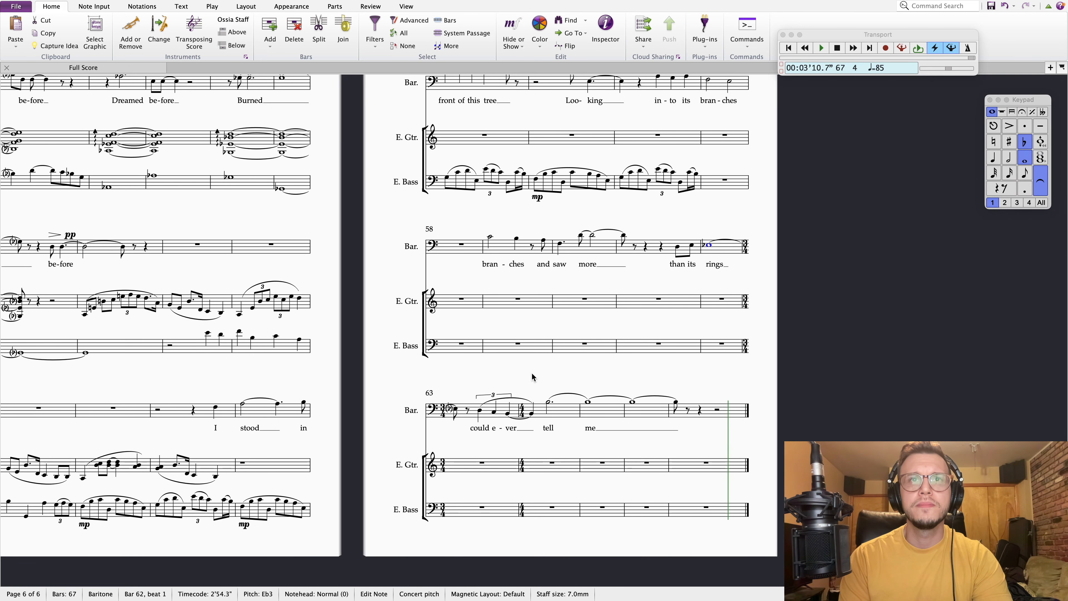
pyautogui.moveTo(522, 378); pyautogui.dragTo(530, 380)
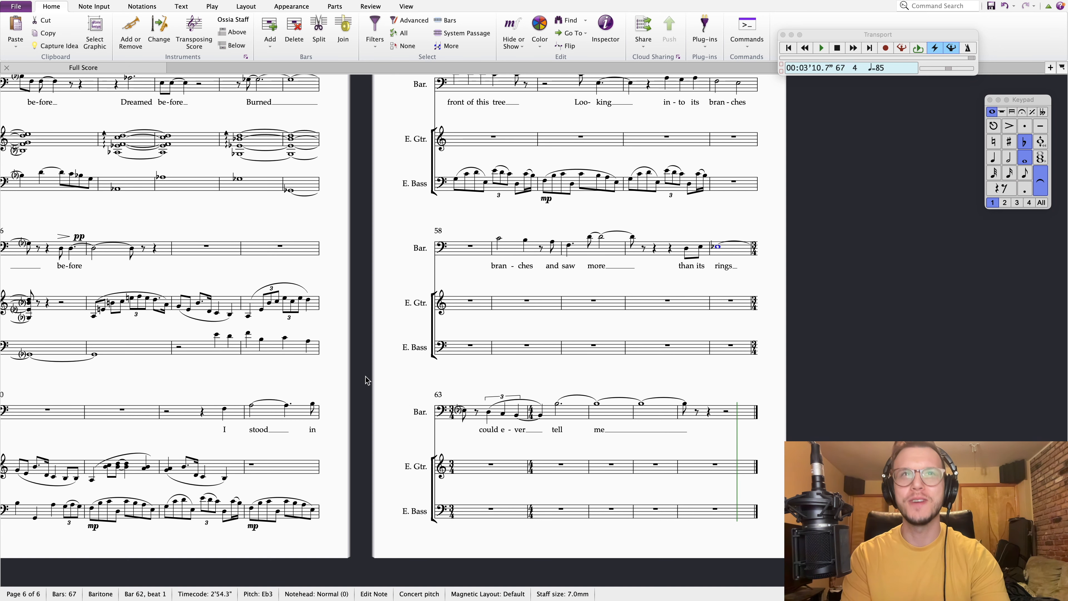
pyautogui.hscroll(-1, 439, 372)
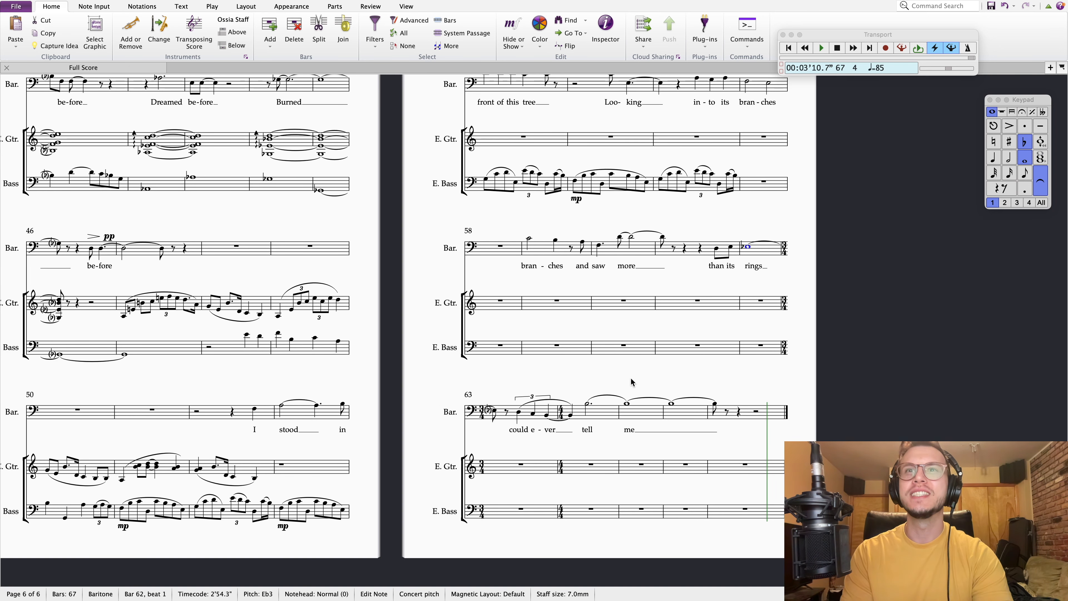
pyautogui.click(763, 412)
pyautogui.keyDown('shift'); pyautogui.click(733, 516); pyautogui.keyUp('shift')
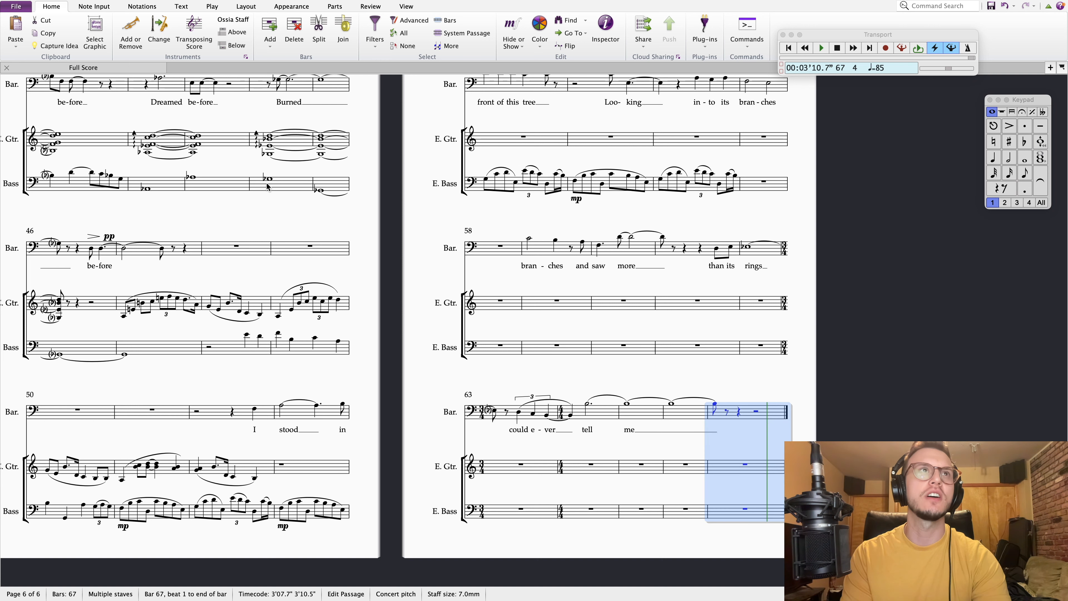
pyautogui.click(271, 42)
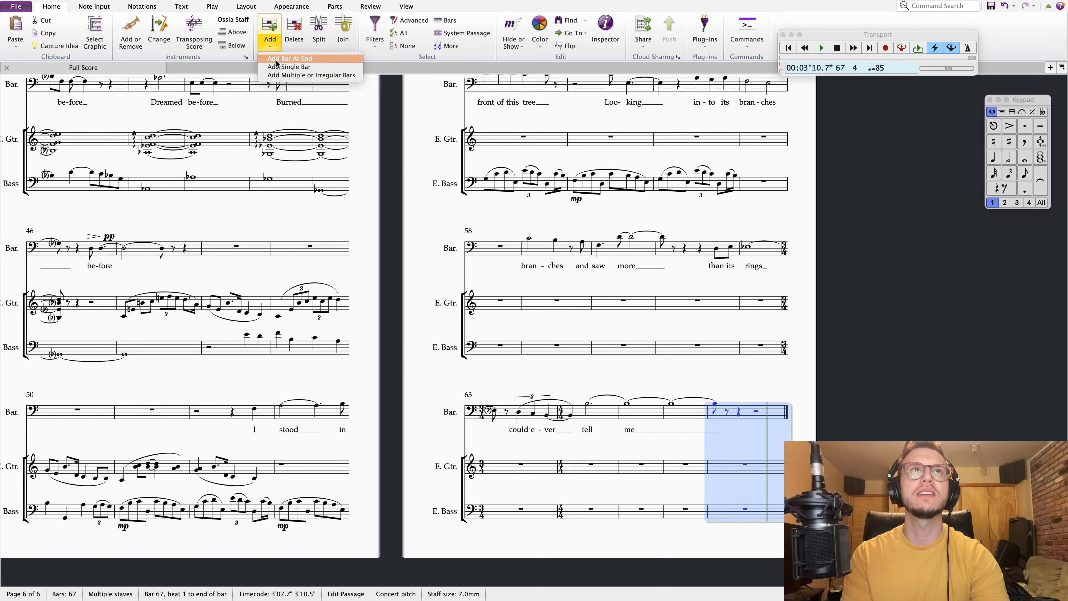
pyautogui.click(278, 75)
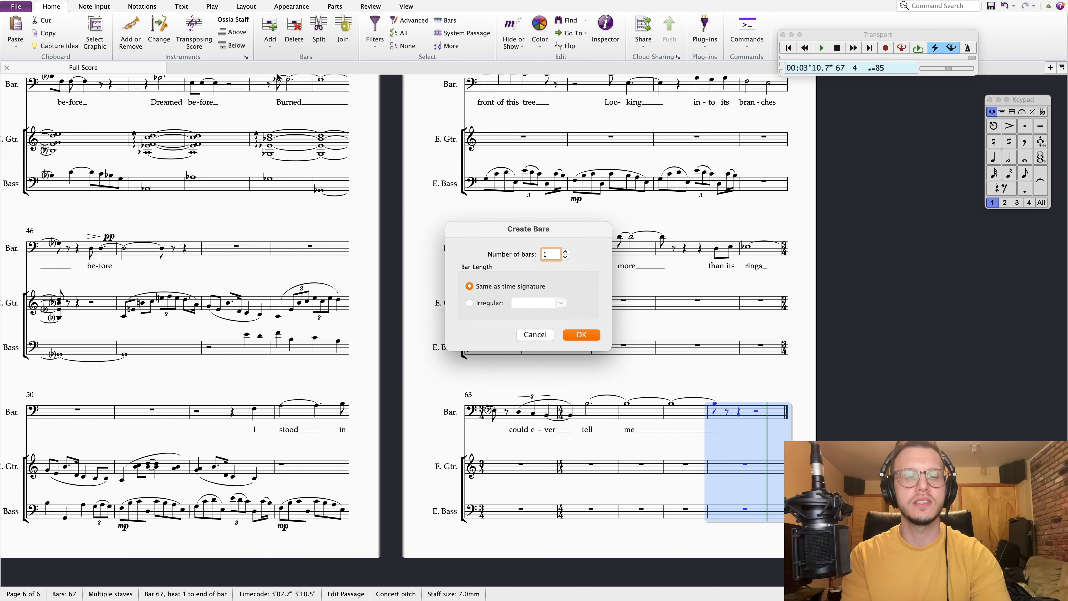
pyautogui.write('5')
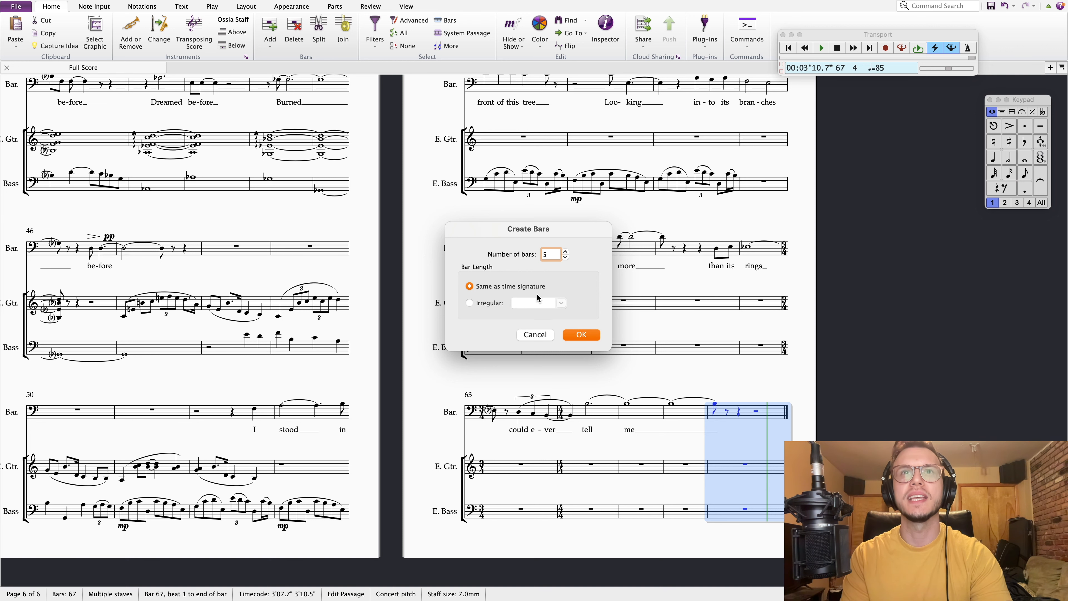
pyautogui.click(581, 334)
pyautogui.click(566, 314)
pyautogui.press('Escape')
# - Play back the score from the start of Electric Guitar bar 35 into bar 41
pyautogui.moveTo(887, 361); pyautogui.dragTo(953, 351)
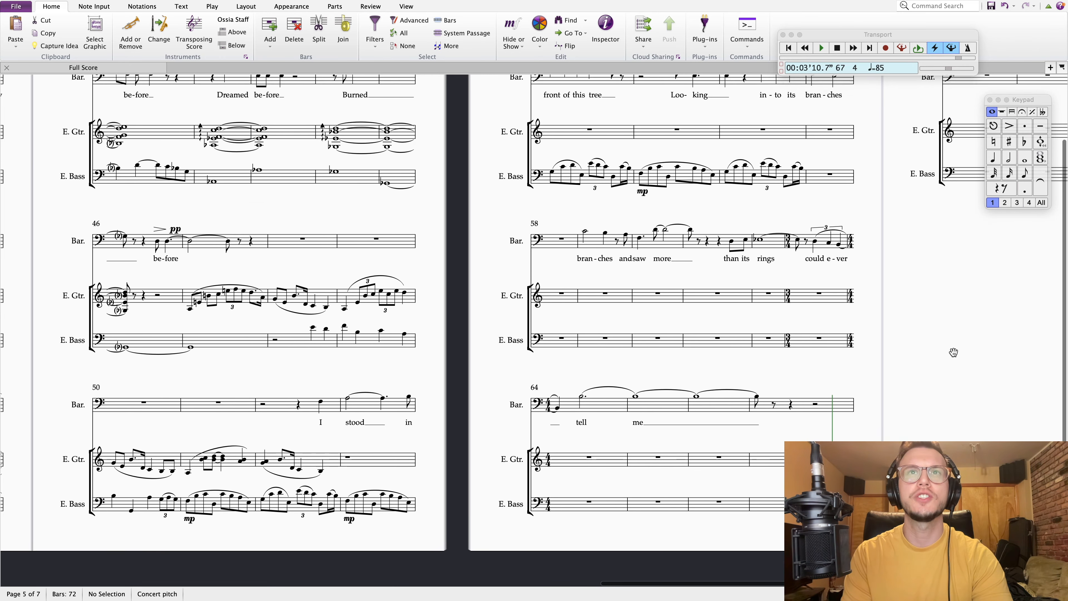
pyautogui.scroll(-1, 953, 351)
pyautogui.moveTo(436, 372); pyautogui.dragTo(505, 413)
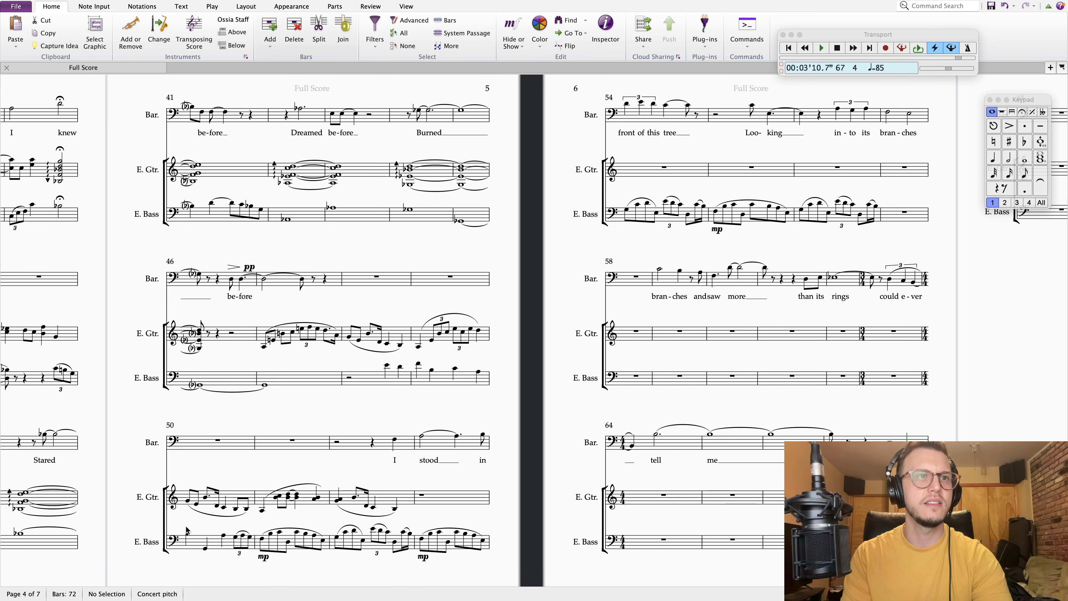
pyautogui.moveTo(282, 408); pyautogui.dragTo(580, 413)
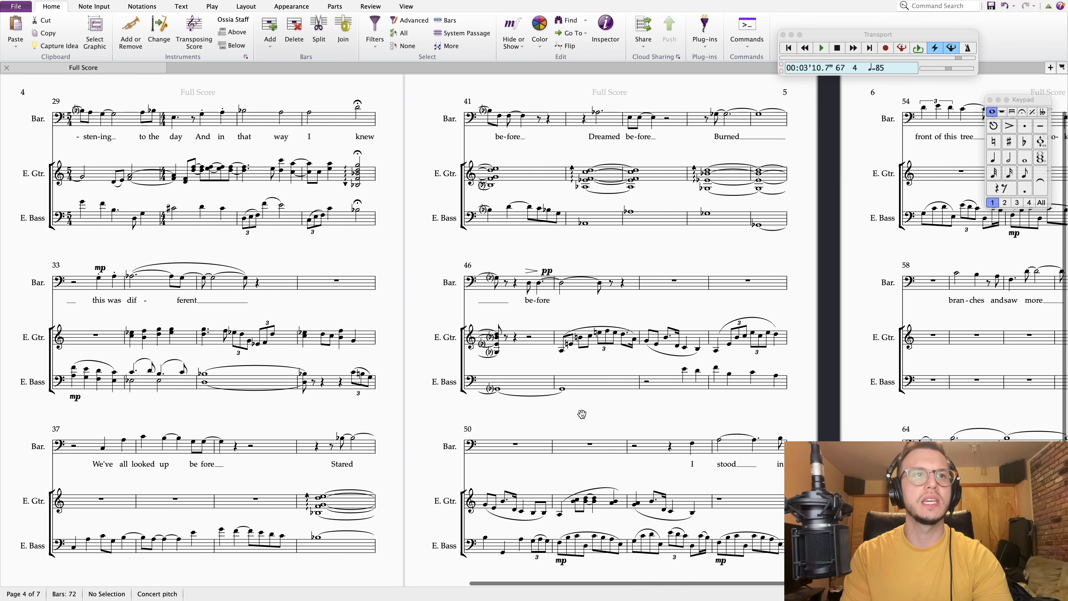
pyautogui.moveTo(410, 422); pyautogui.dragTo(496, 418)
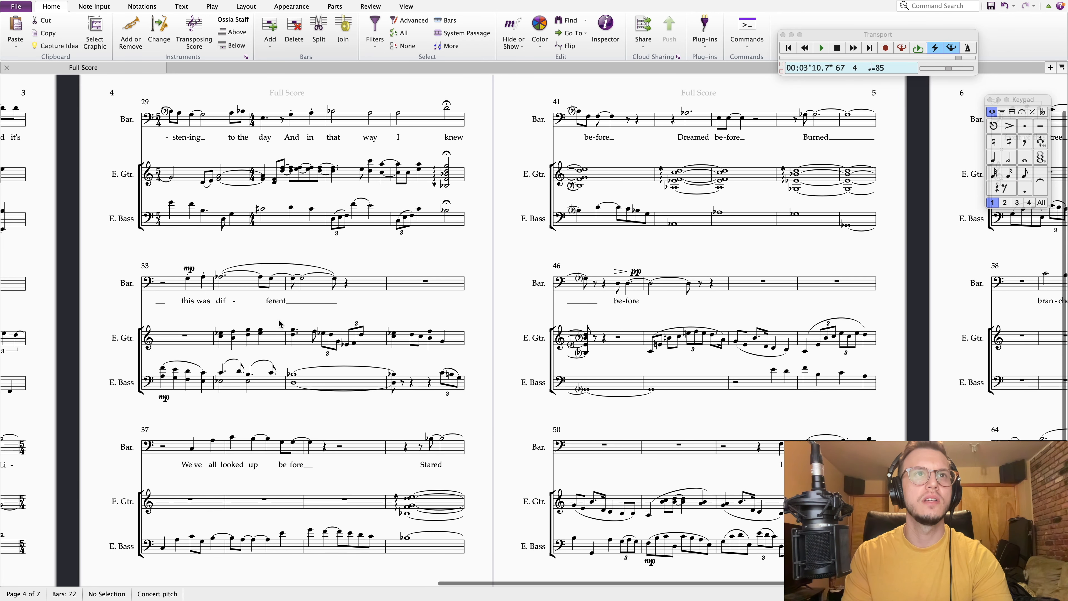
pyautogui.click(293, 335)
pyautogui.press('4')
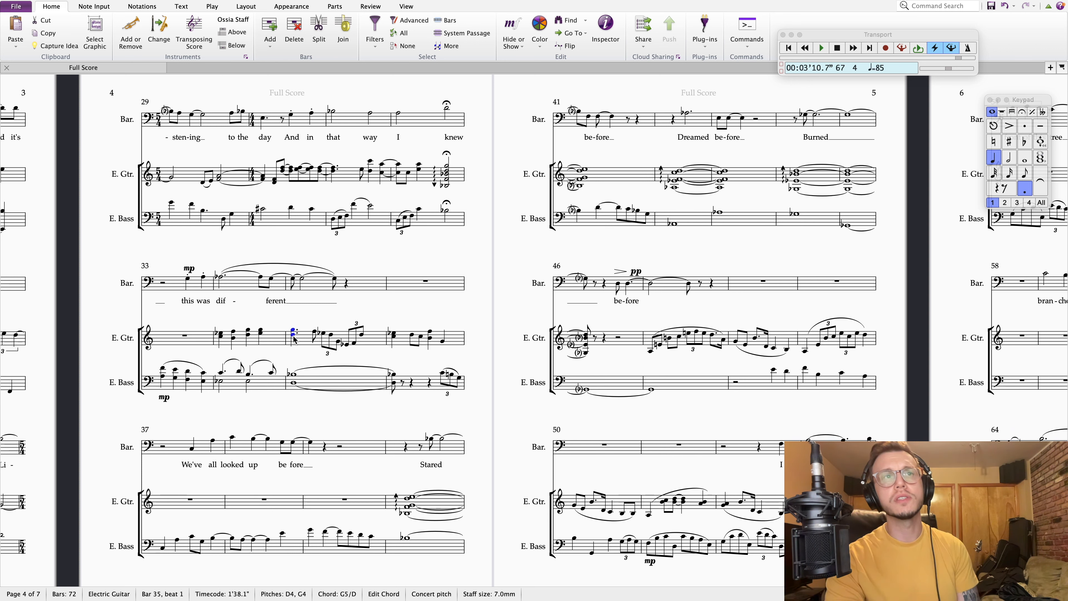
pyautogui.press('p')
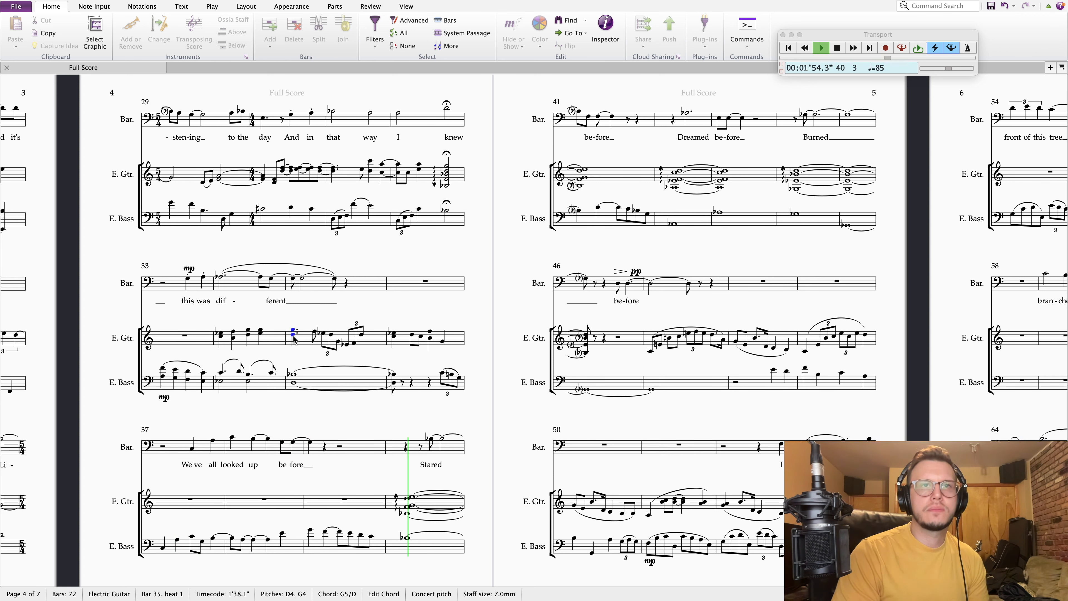
pyautogui.press('space')
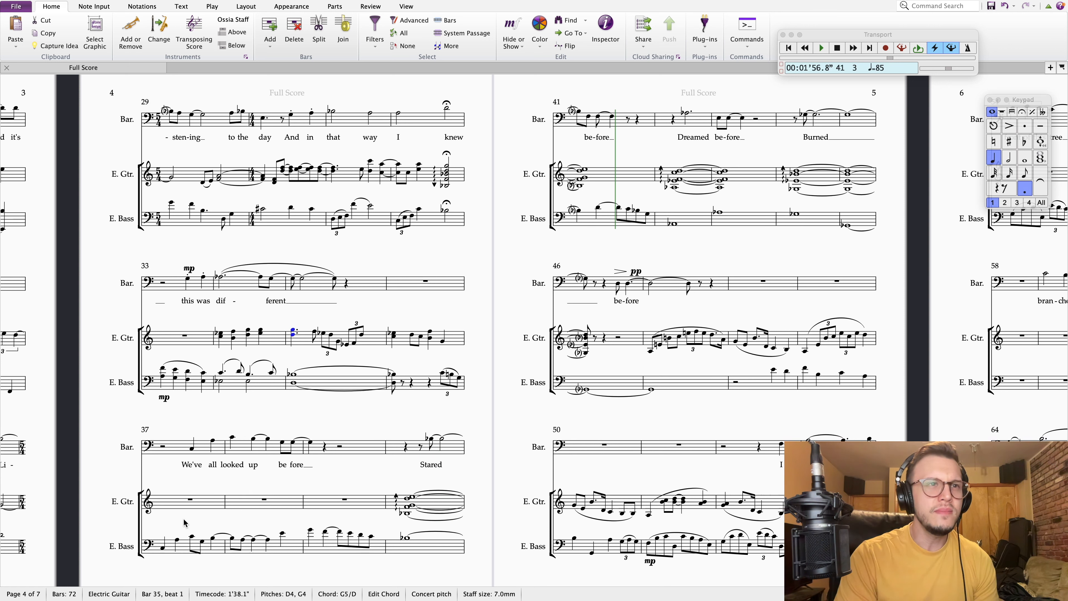
# - Rework Electric Bass bar 37 with A2 and B2 eighth notes on beat 2 and a C3 quarter note on beat 3
pyautogui.click(192, 537)
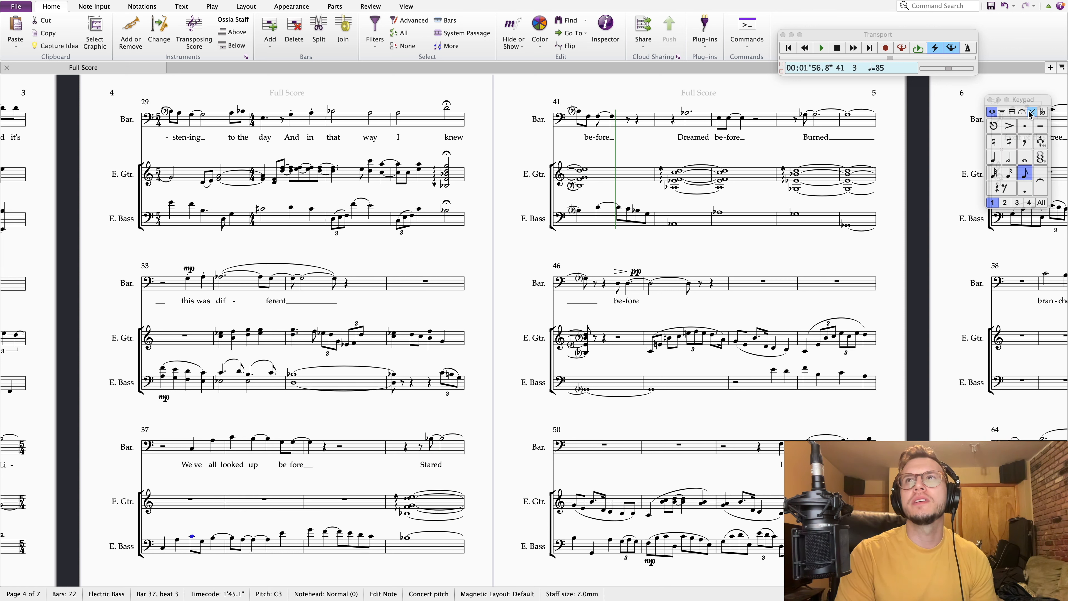
pyautogui.click(996, 156)
pyautogui.press('Left')
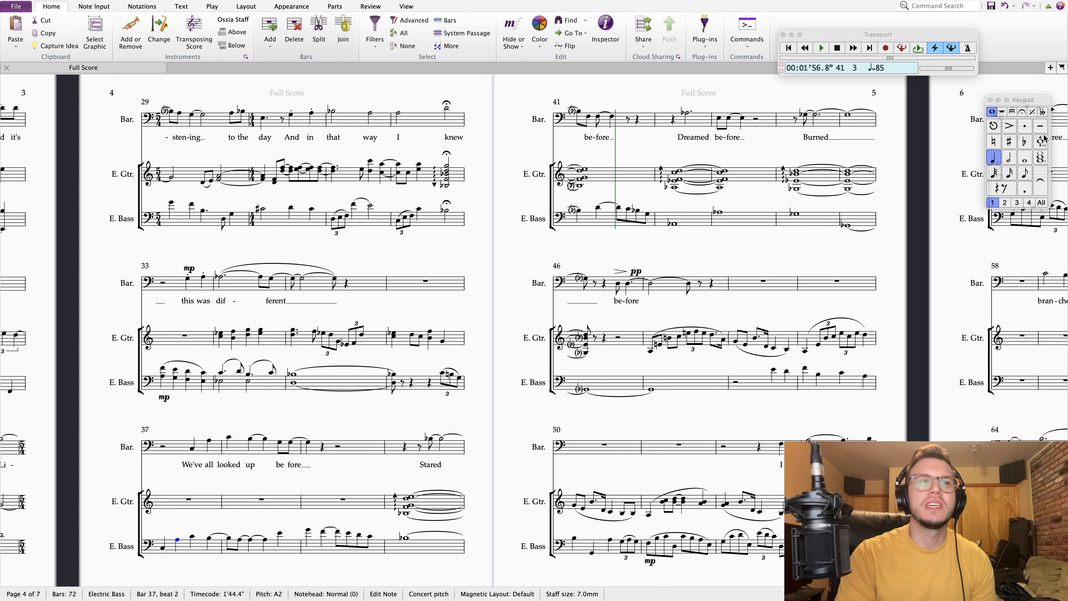
pyautogui.click(1026, 173)
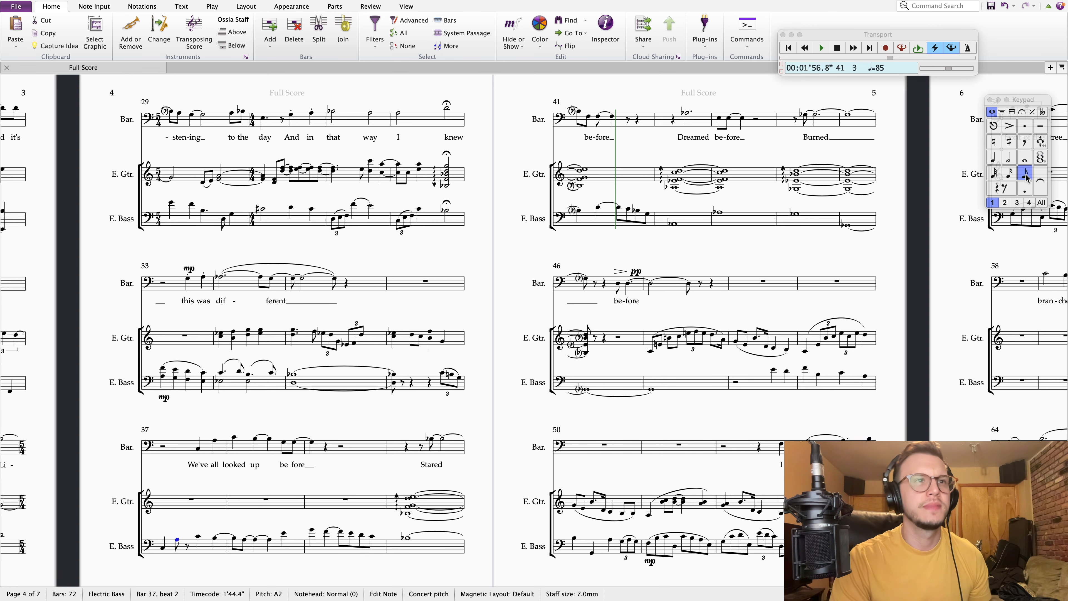
pyautogui.press('Right')
pyautogui.press('b')
pyautogui.press('Right')
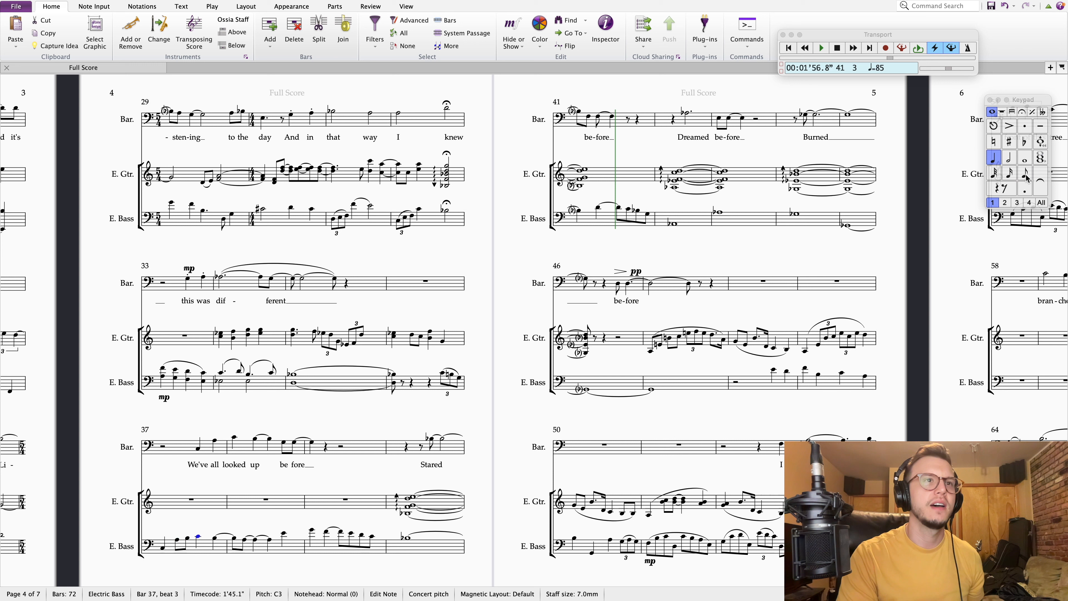
# - Play back the score from Electric Guitar bar 36 into bar 38
pyautogui.click(163, 547)
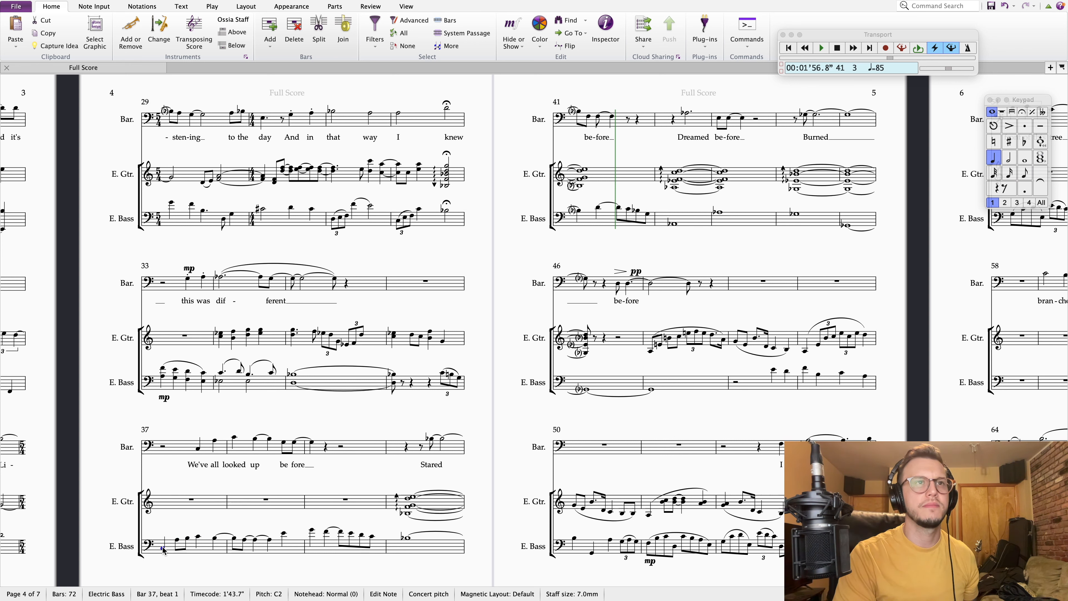
pyautogui.click(393, 338)
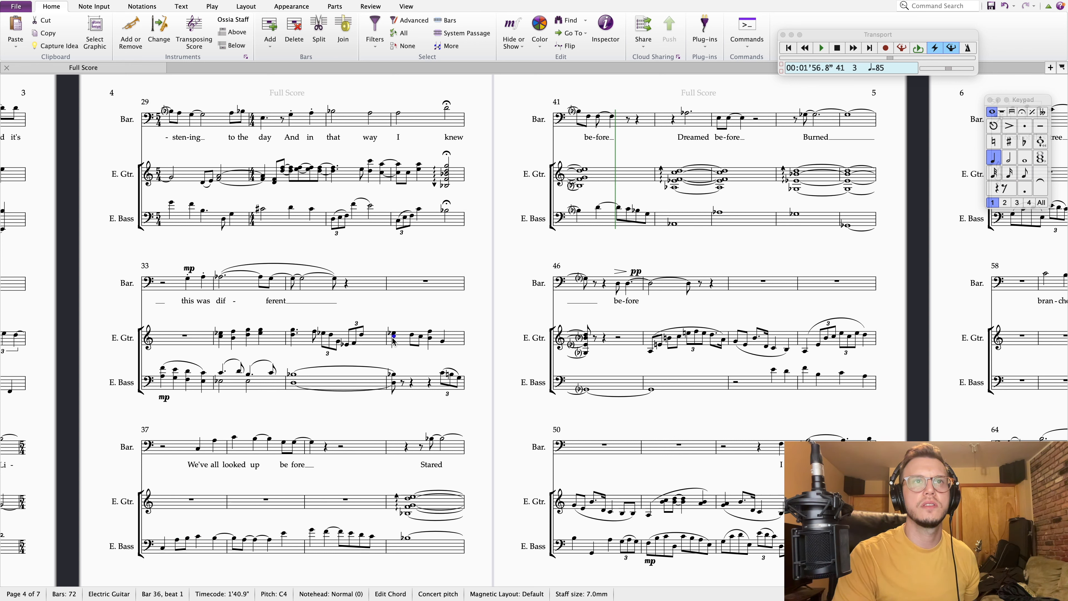
pyautogui.press('space')
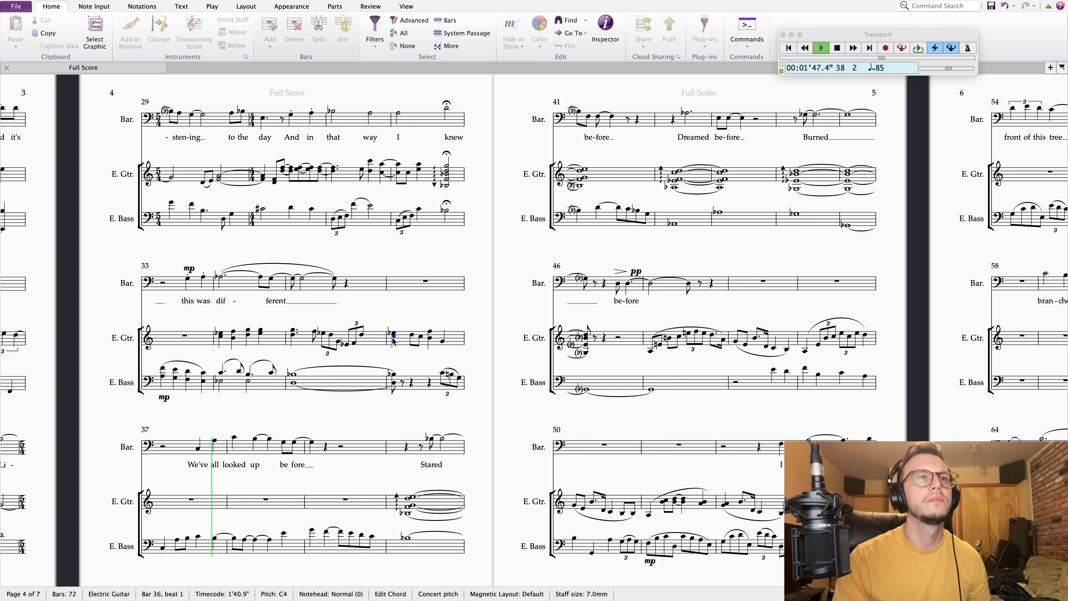
pyautogui.press('space')
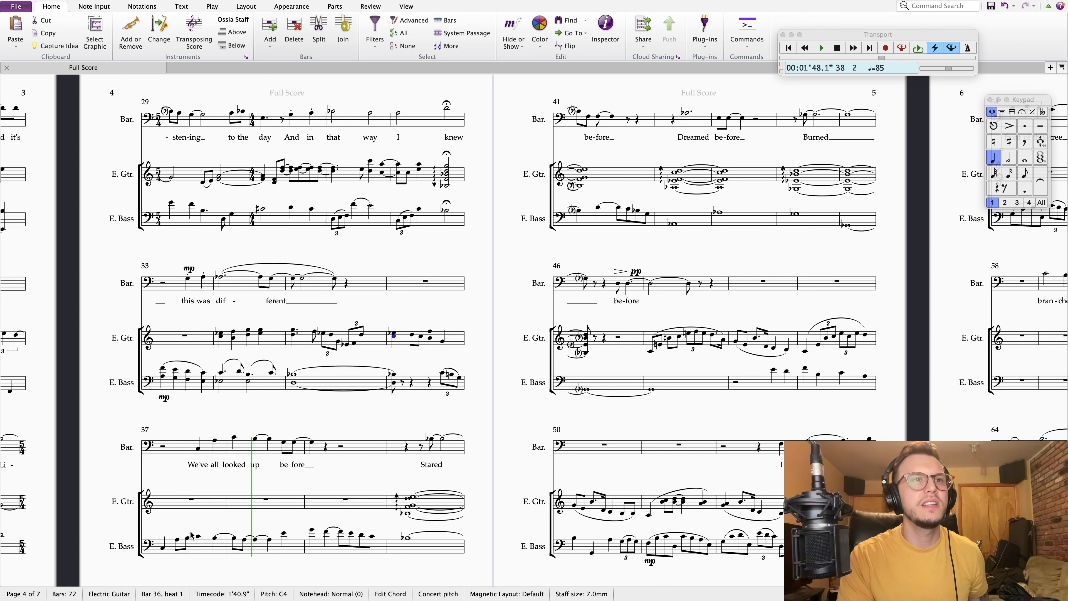
# - Make the A2 on beat 2 of Electric Bass bar 37 a quarter note and play back from bar 37 into bar 41
pyautogui.click(177, 543)
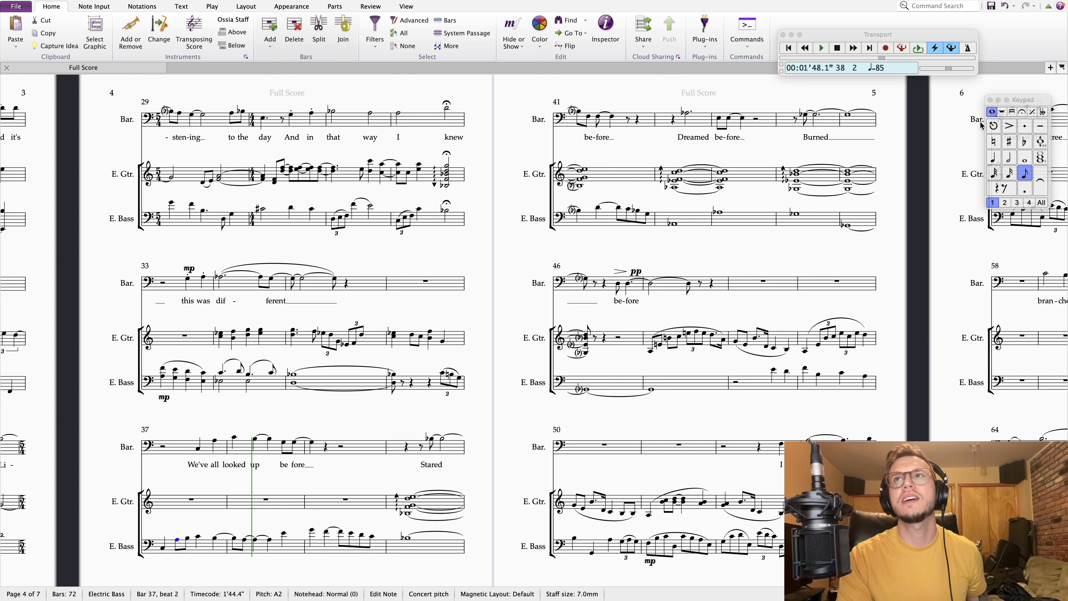
pyautogui.click(994, 159)
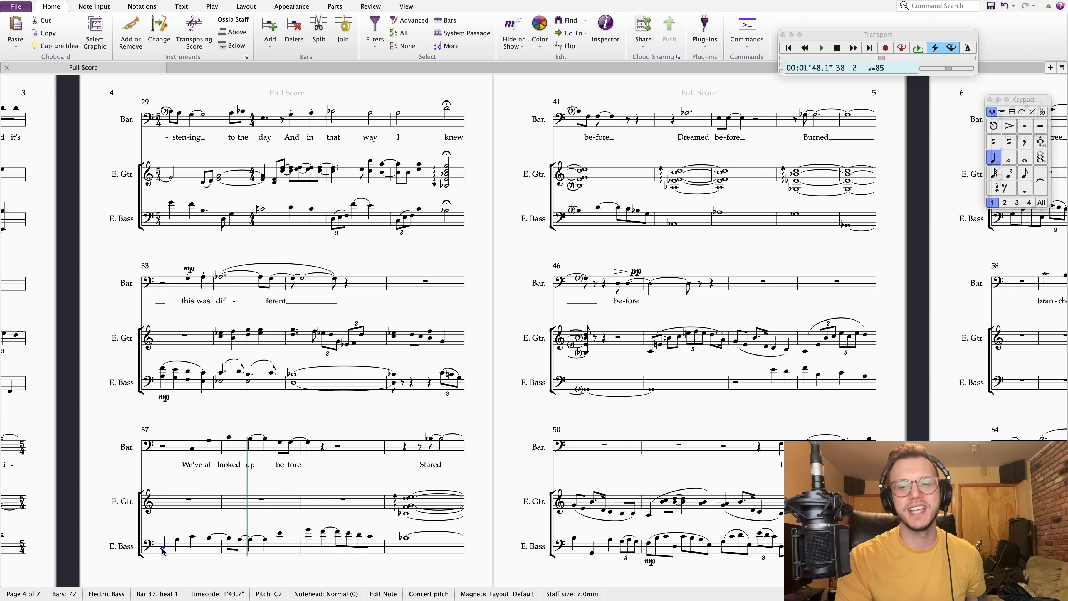
pyautogui.press('p')
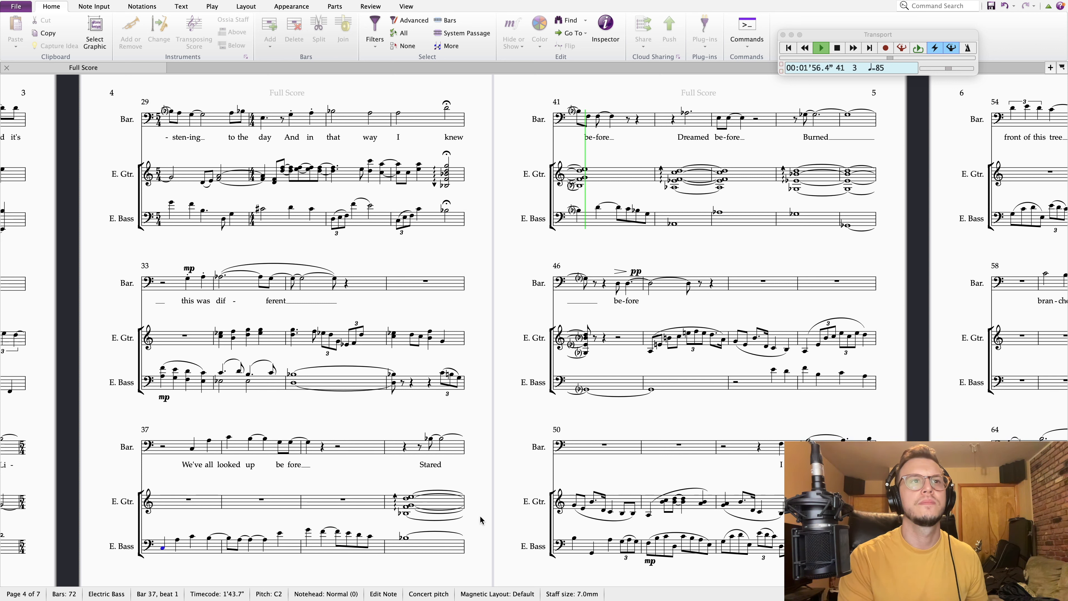
pyautogui.press('space')
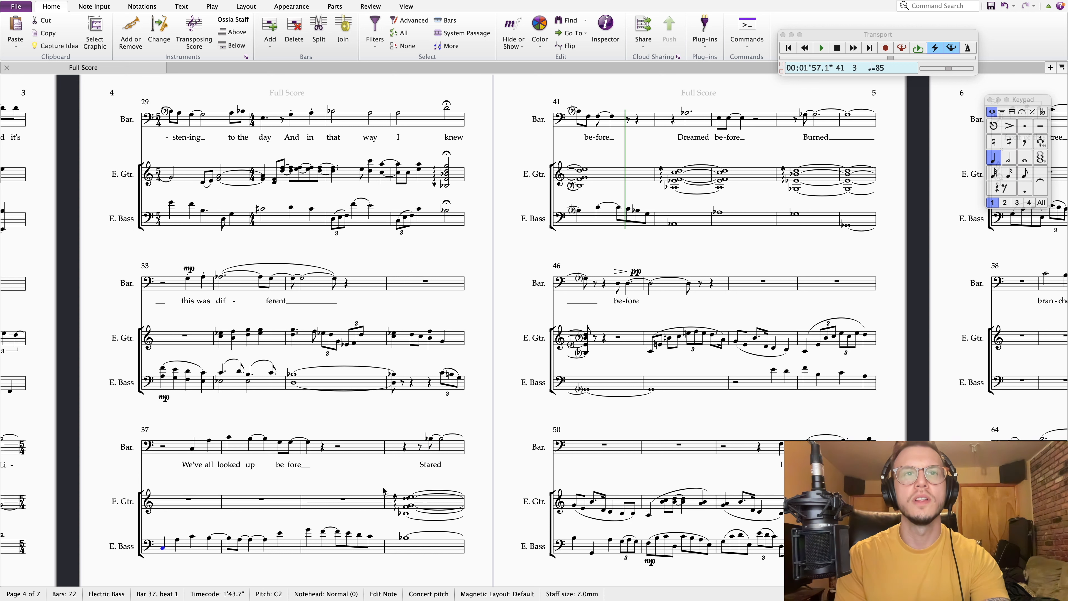
pyautogui.press('Escape')
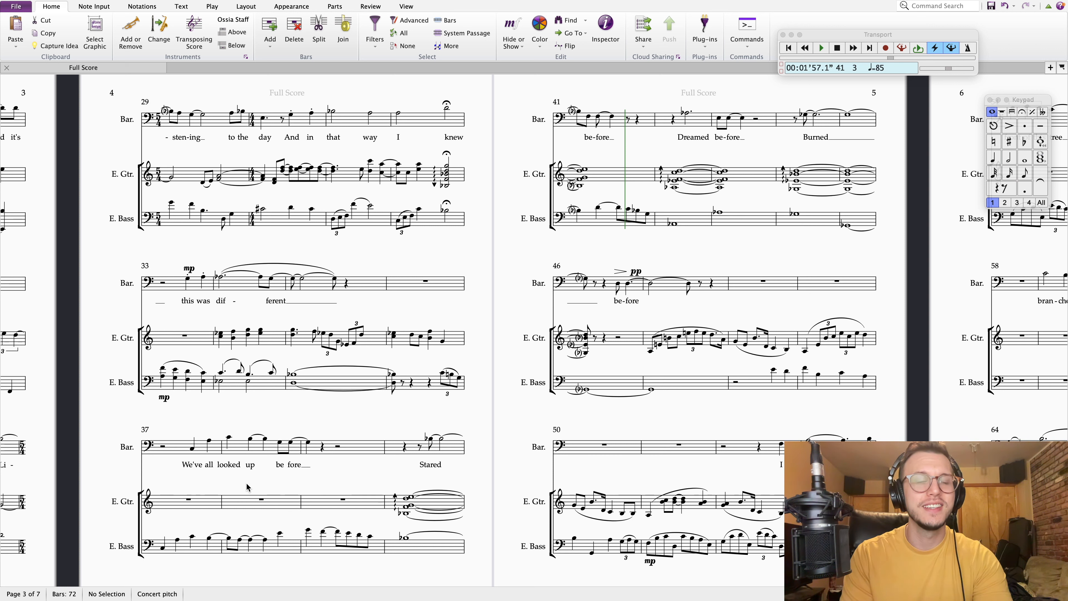
# - Copy the Baritone phrase from bar 37 beat 3 to bar 39 beat 2 into the Electric Guitar staff at bar 38
pyautogui.click(192, 448)
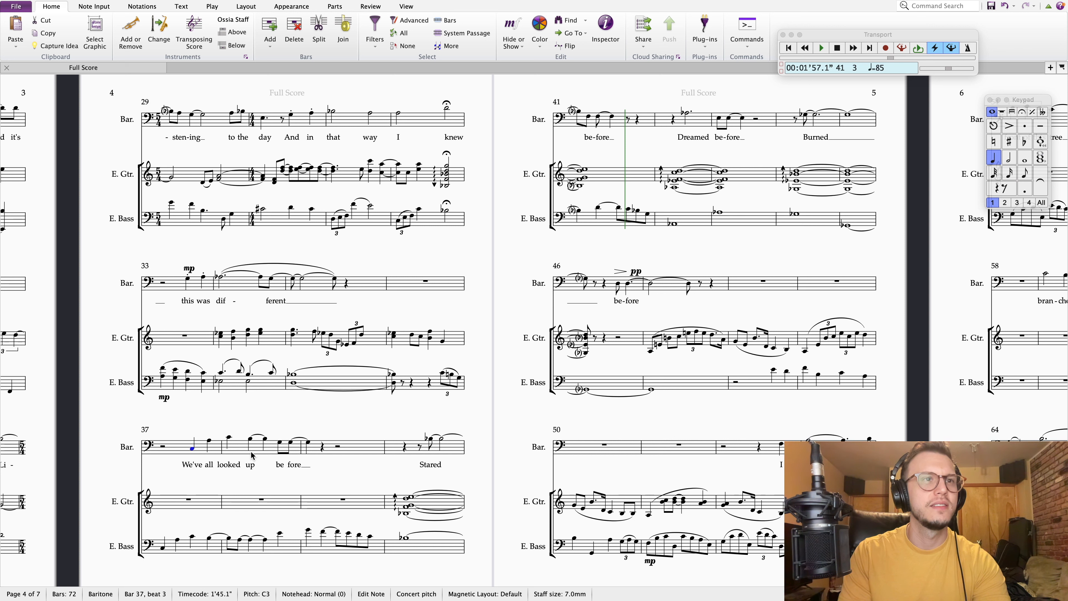
pyautogui.keyDown('shift'); pyautogui.click(308, 445); pyautogui.keyUp('shift')
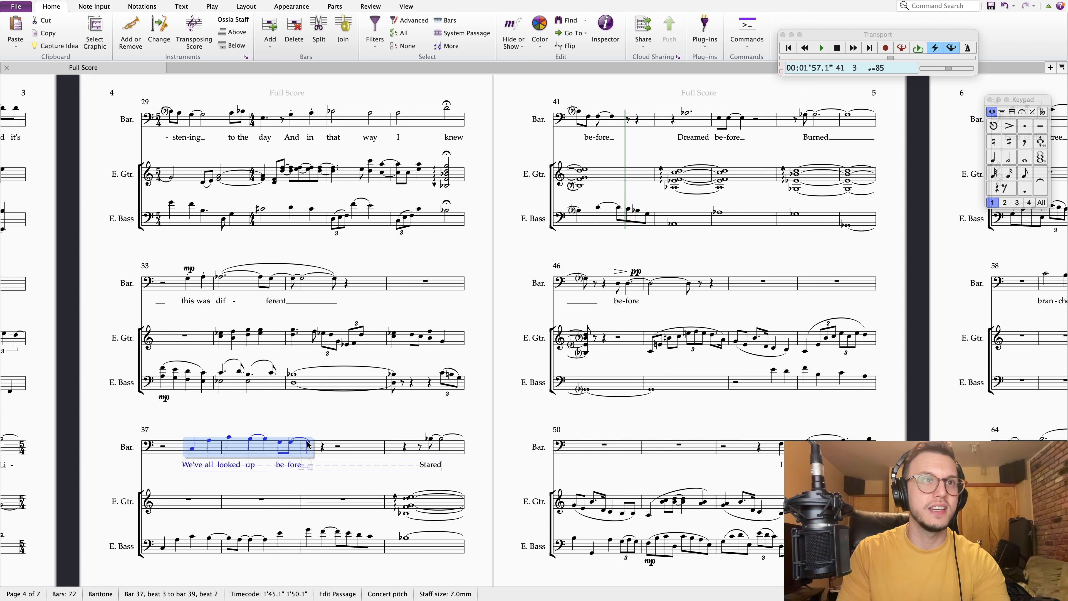
pyautogui.press('Escape')
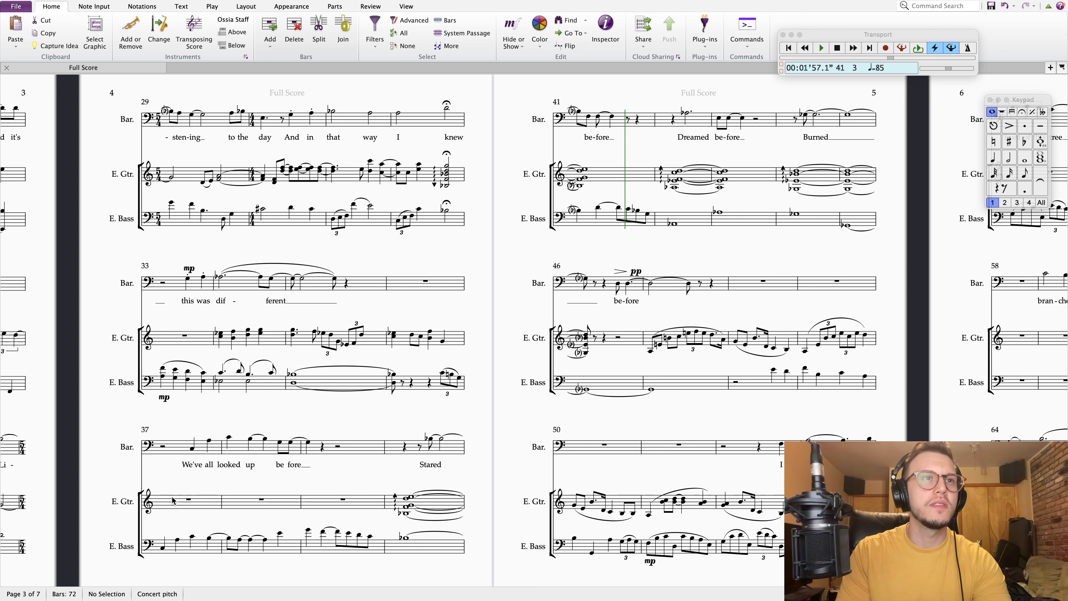
pyautogui.click(186, 498)
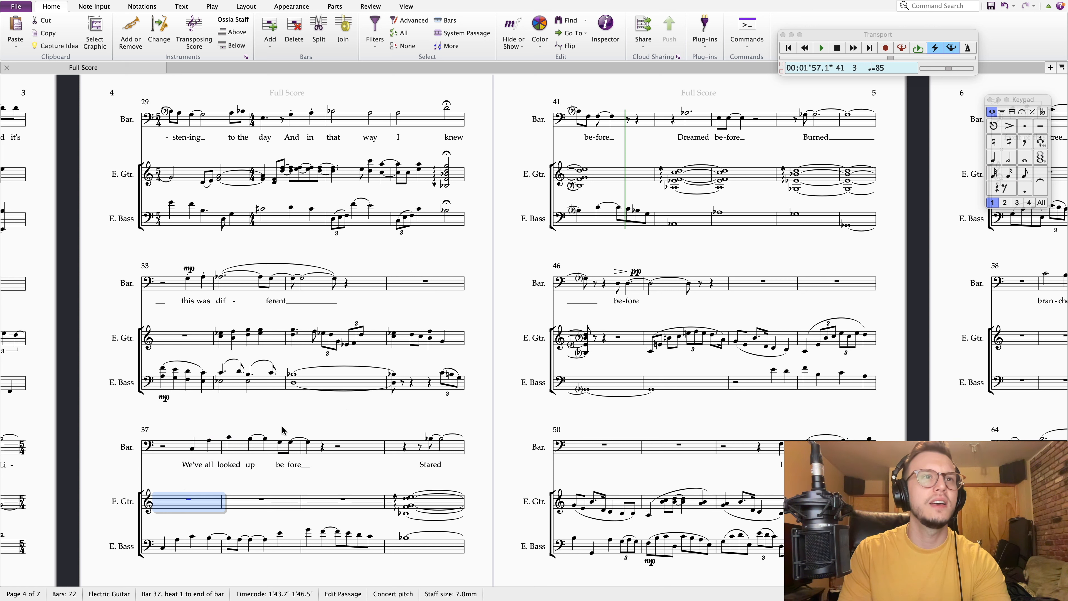
pyautogui.click(232, 498)
pyautogui.hotkey('ctrl', 'v')
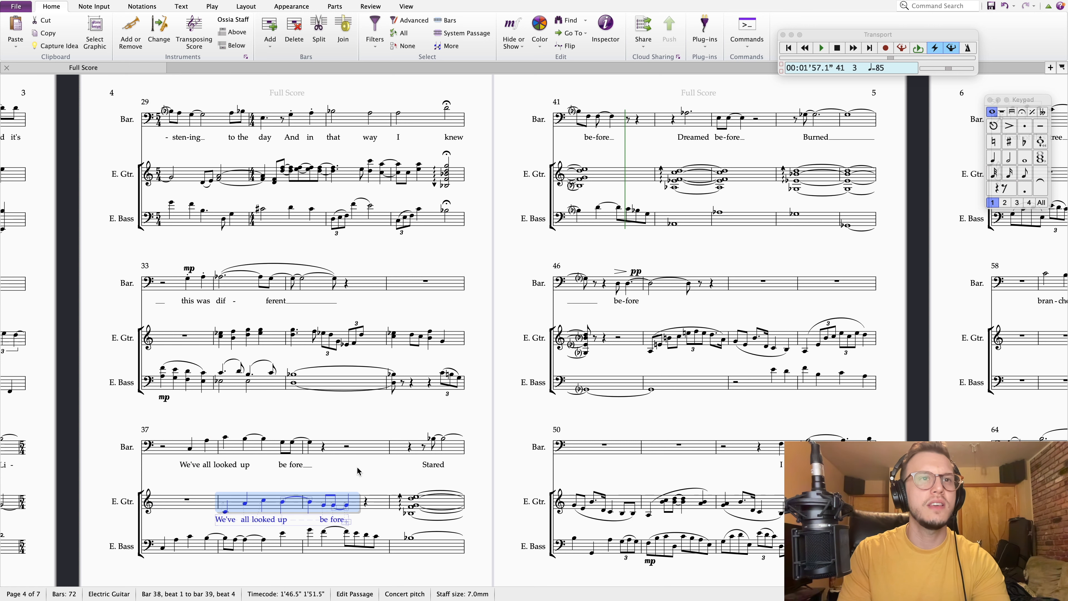
# - Delete the "We've all looked up before" lyrics and lyric line pasted under the Electric Guitar staff
pyautogui.press('Escape')
pyautogui.click(337, 521)
pyautogui.press('Delete')
pyautogui.click(324, 521)
pyautogui.press('Delete')
pyautogui.click(270, 522)
pyautogui.press('Delete')
pyautogui.click(278, 520)
pyautogui.press('Delete')
pyautogui.click(250, 520)
pyautogui.press('Delete')
pyautogui.press('Delete')
# - Cut the lyric-free phrase from Electric Guitar bars 38 and 39
pyautogui.click(229, 512)
pyautogui.click(228, 438)
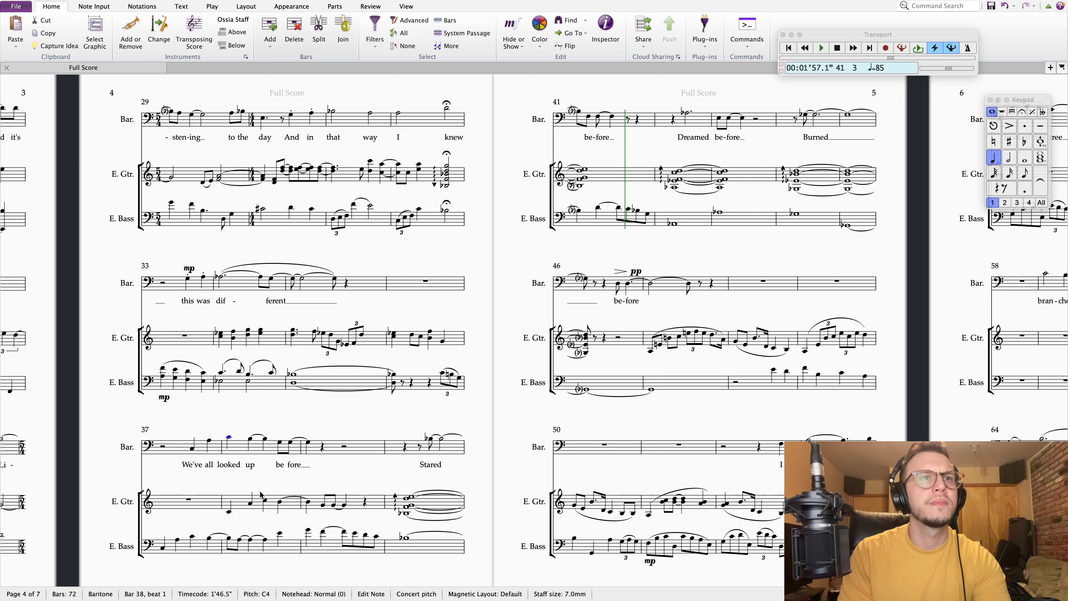
pyautogui.click(230, 512)
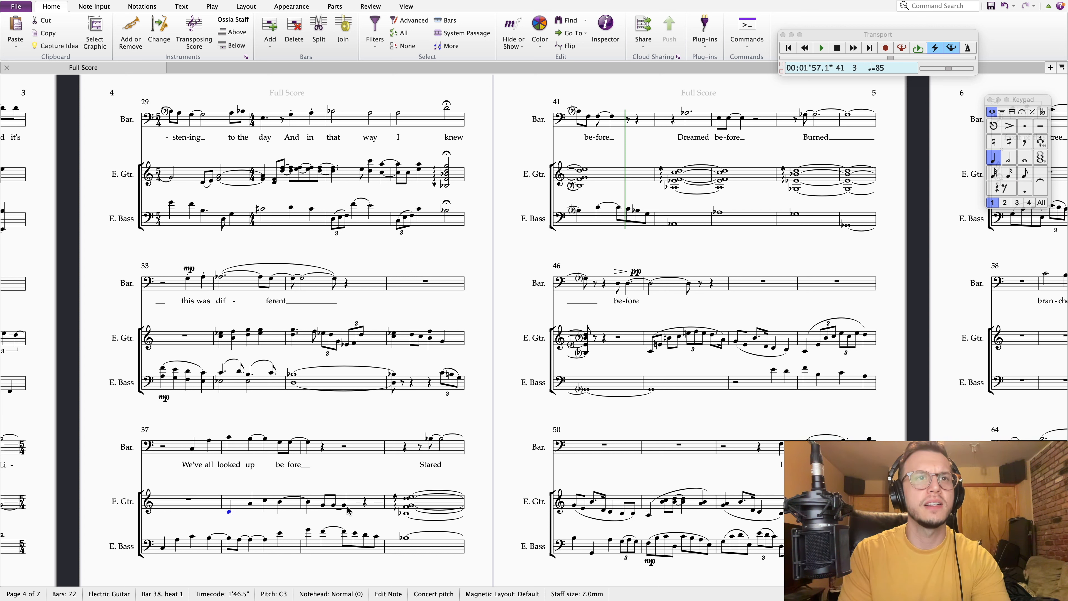
pyautogui.keyDown('shift'); pyautogui.click(345, 507); pyautogui.keyUp('shift')
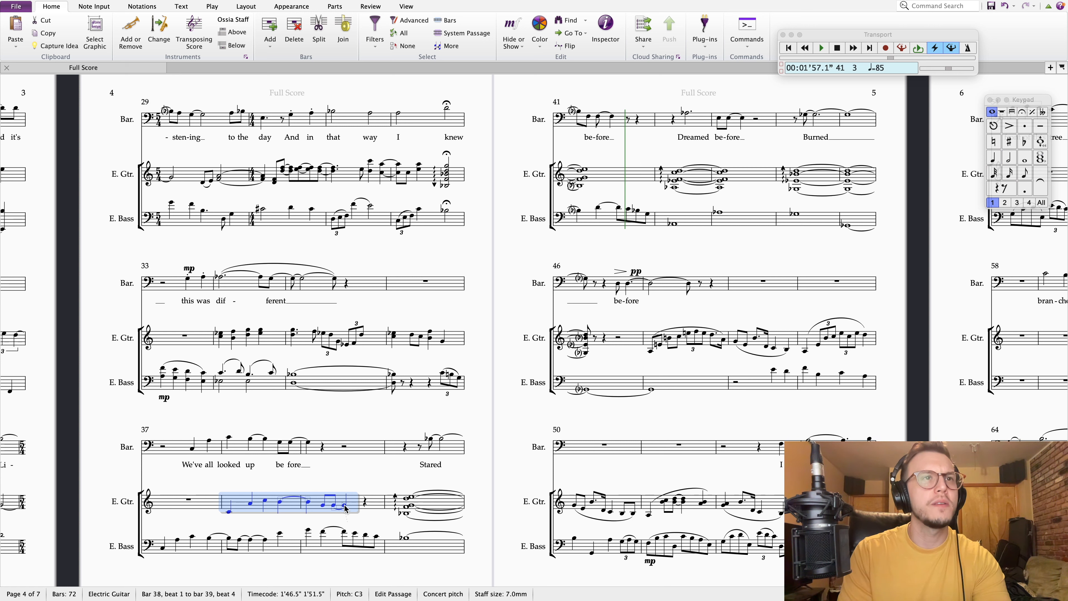
pyautogui.press('Delete')
# - Split the bar rest in Electric Guitar bar 37 into four quarter rests
pyautogui.click(190, 499)
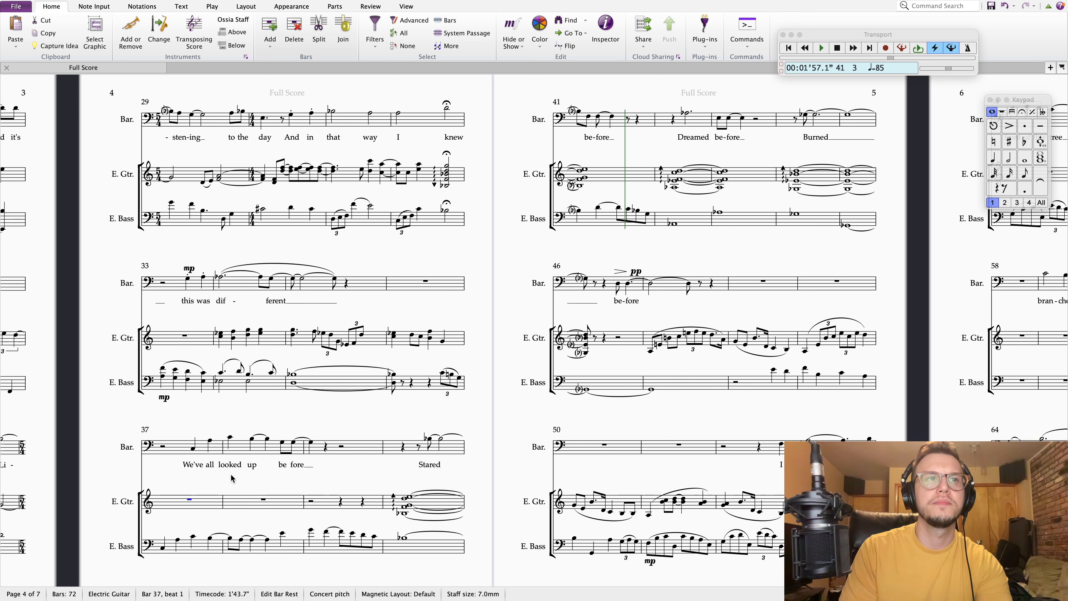
pyautogui.click(207, 507)
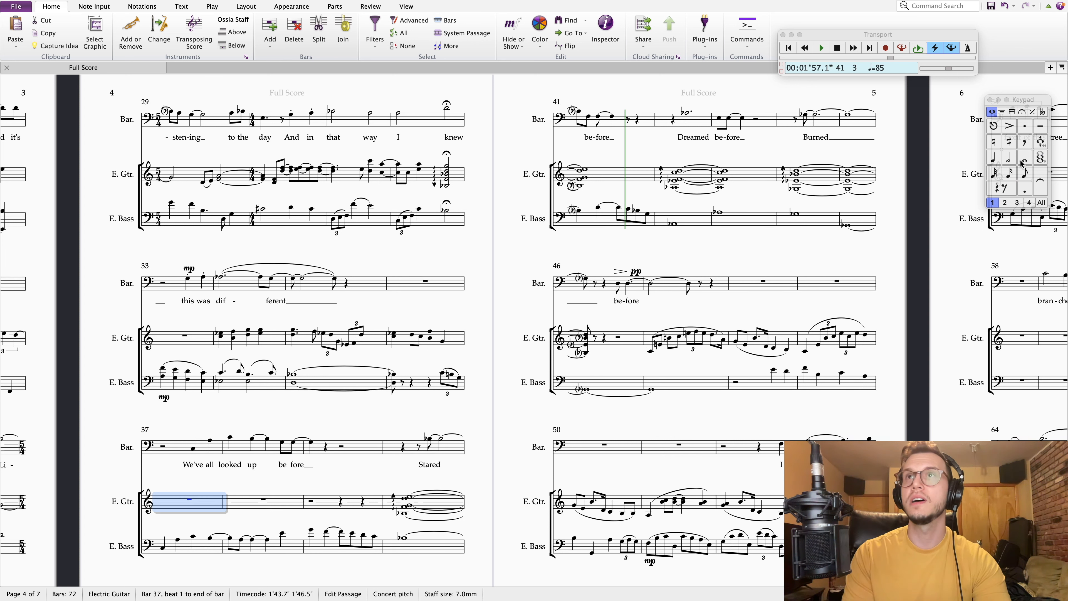
pyautogui.click(997, 163)
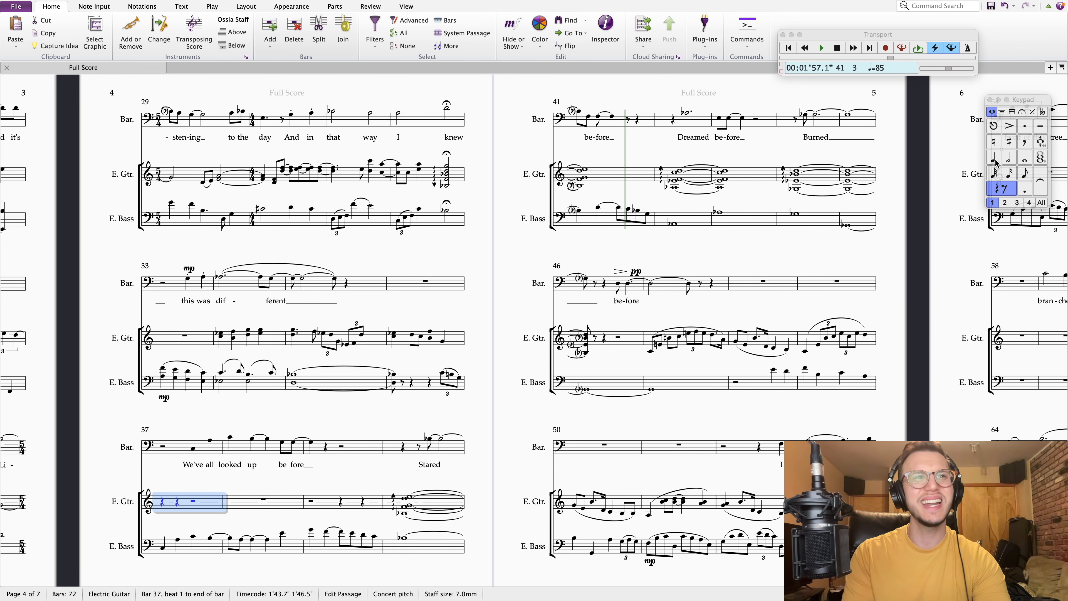
pyautogui.press('Right')
pyautogui.click(997, 164)
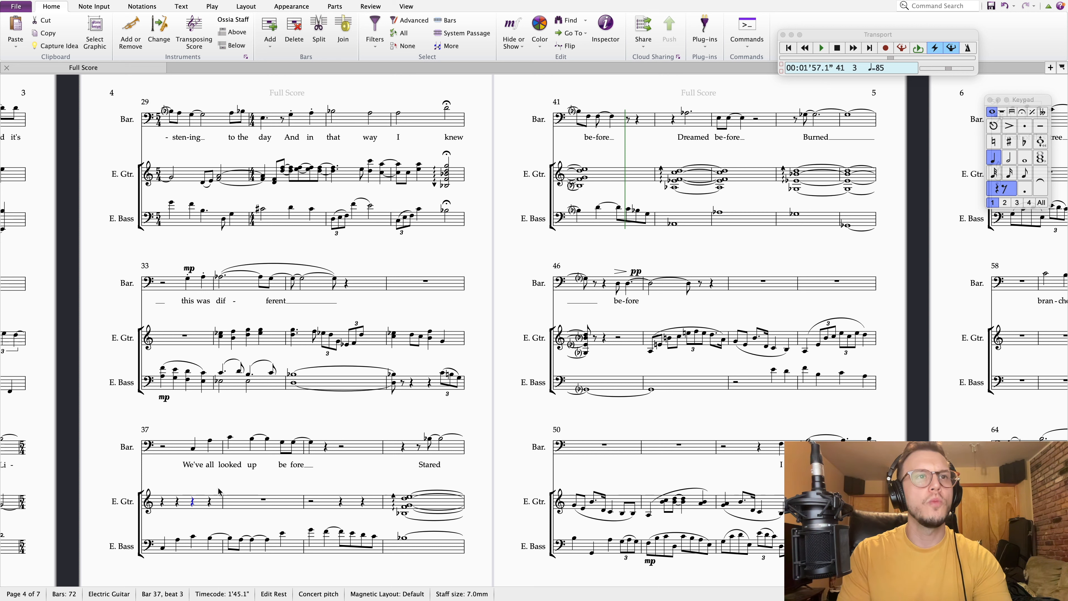
pyautogui.press('Escape')
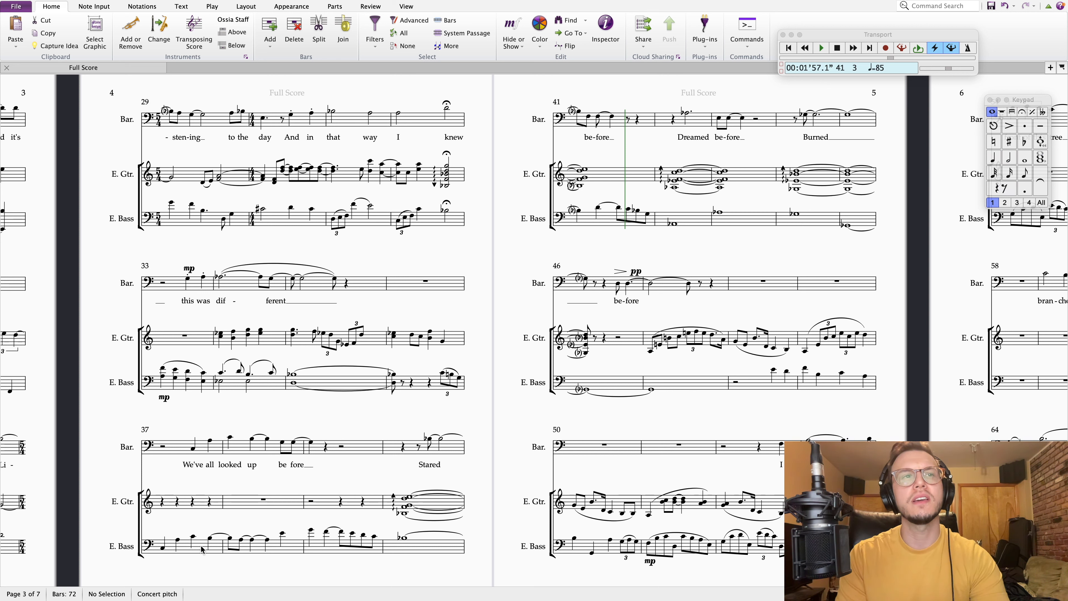
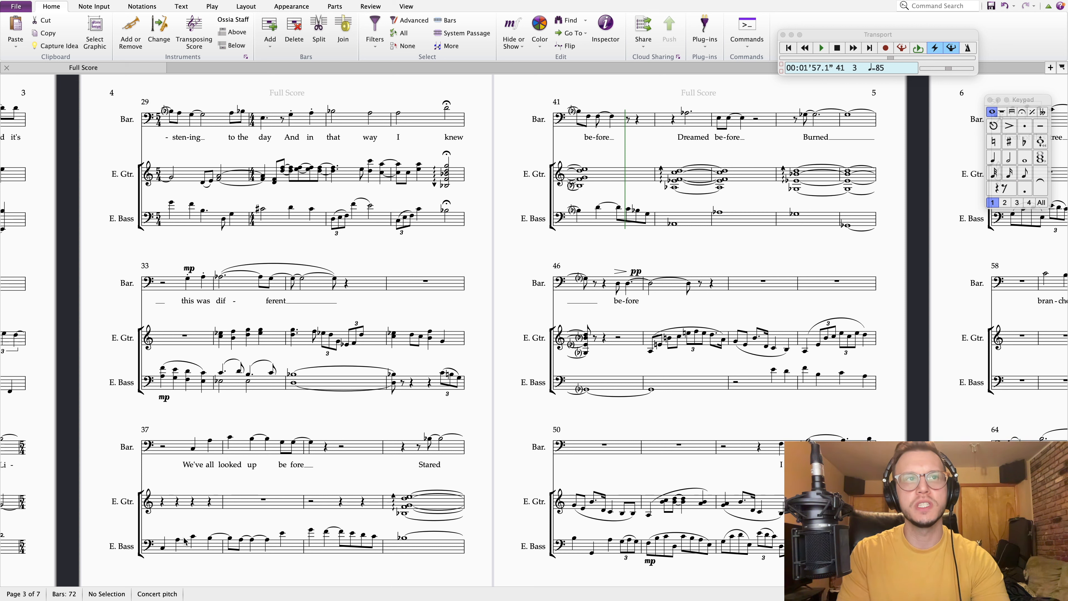
# - Paste the phrase into the Electric Guitar staff starting on beat 4 of bar 37
pyautogui.click(243, 504)
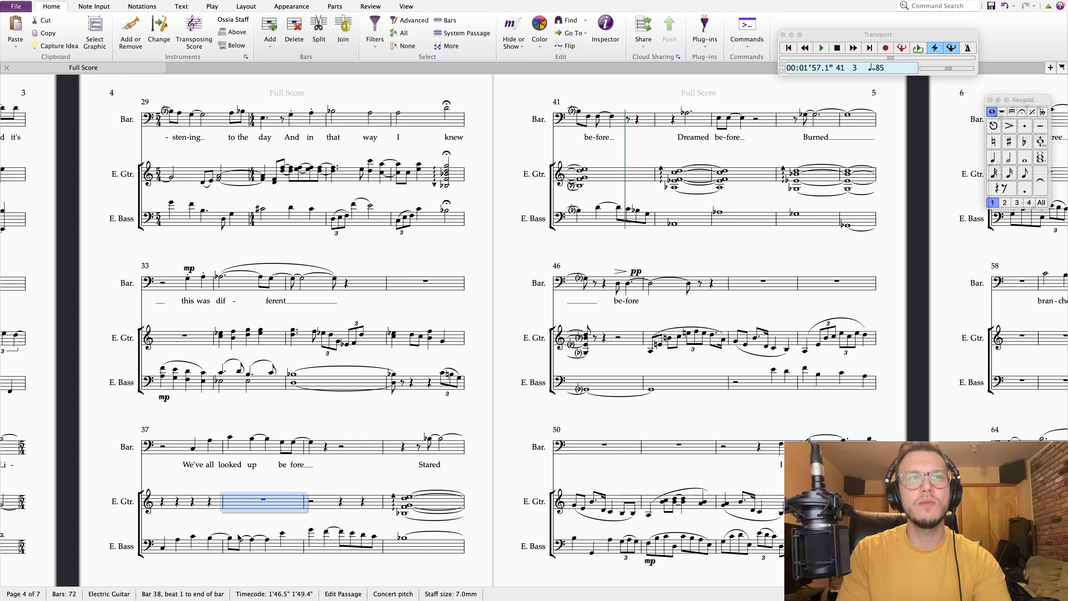
pyautogui.click(212, 507)
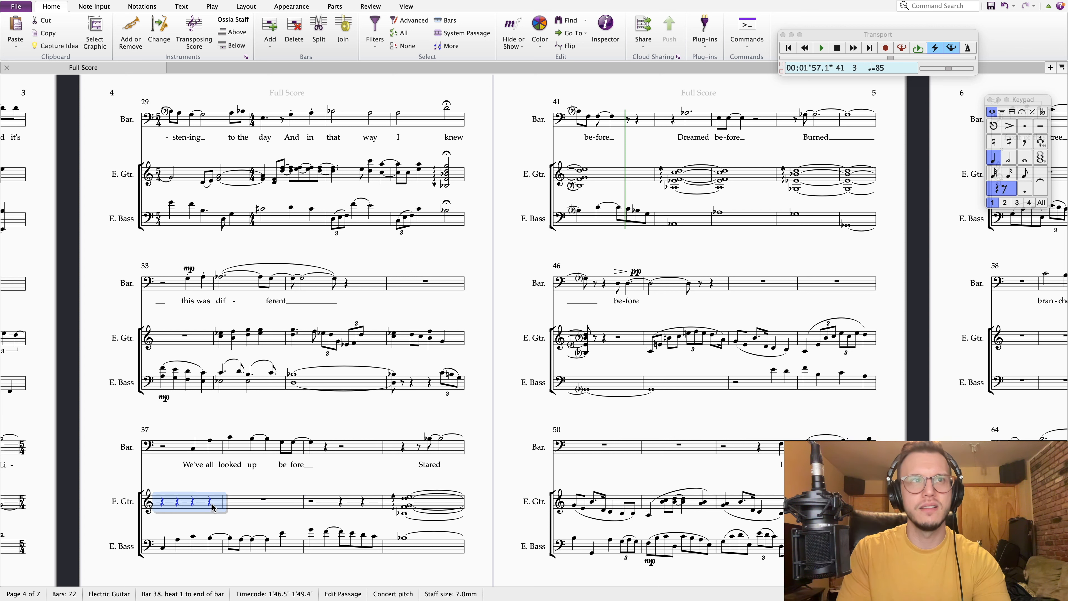
pyautogui.click(209, 504)
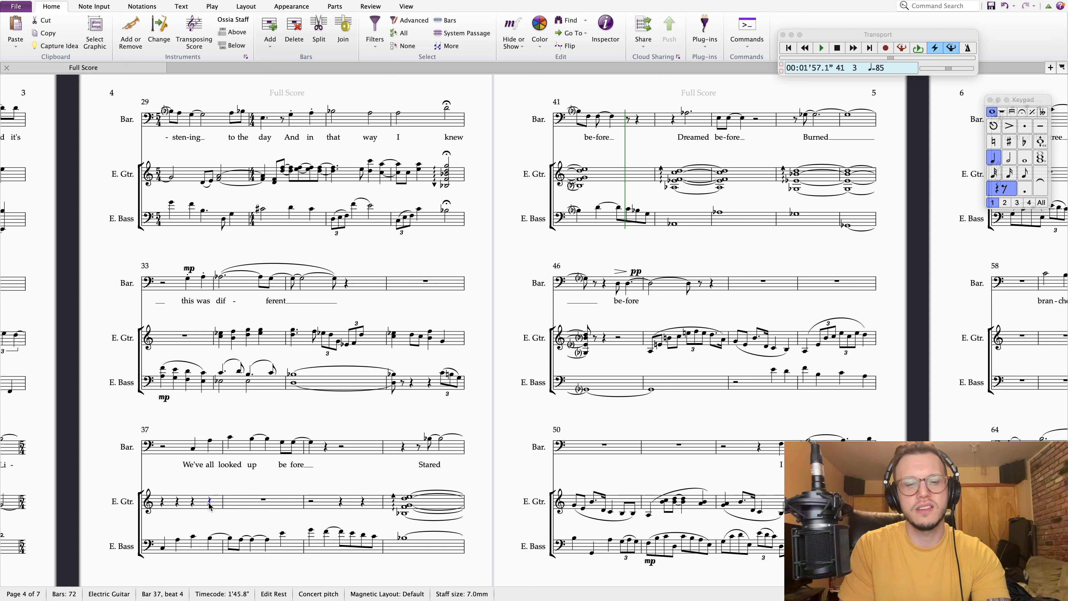
pyautogui.press('super+v')
pyautogui.press('Escape')
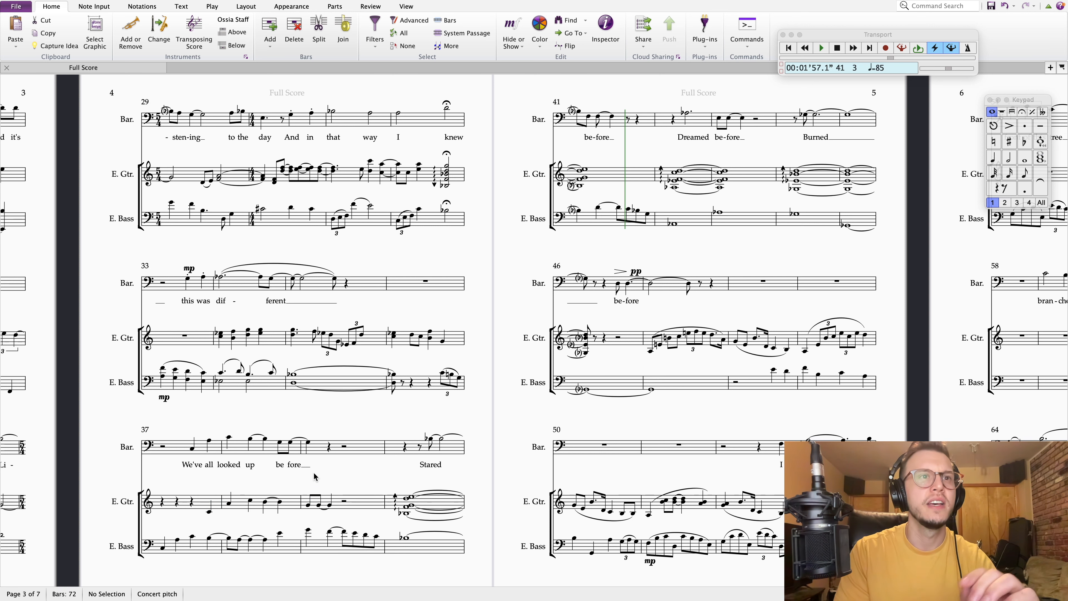
# - Check the pasted Electric Guitar notes in bars 37 and 38 against the Baritone and Electric Bass pitches
pyautogui.click(209, 512)
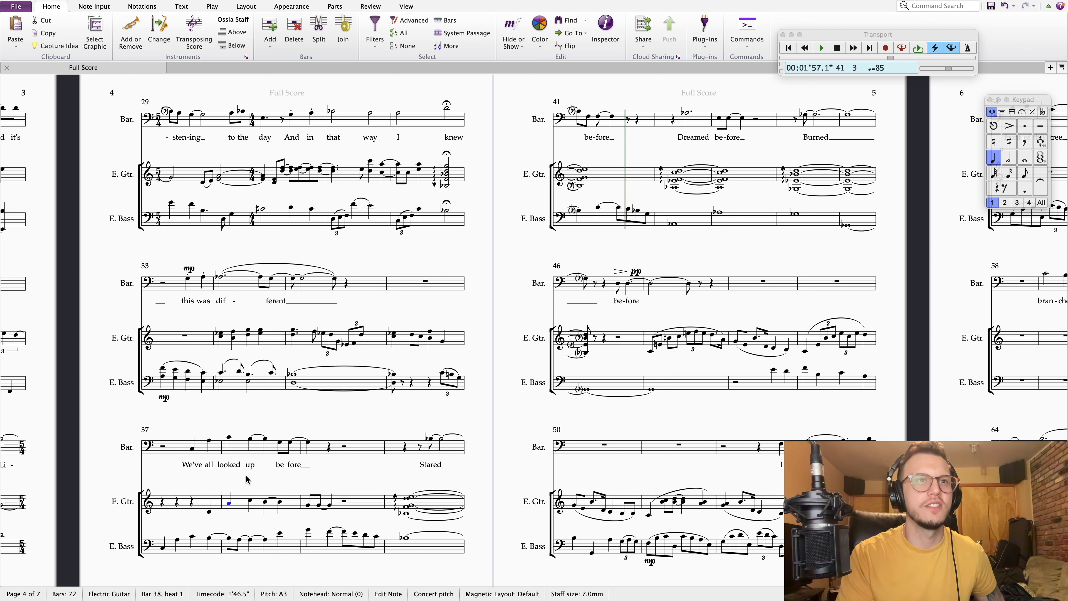
pyautogui.click(230, 437)
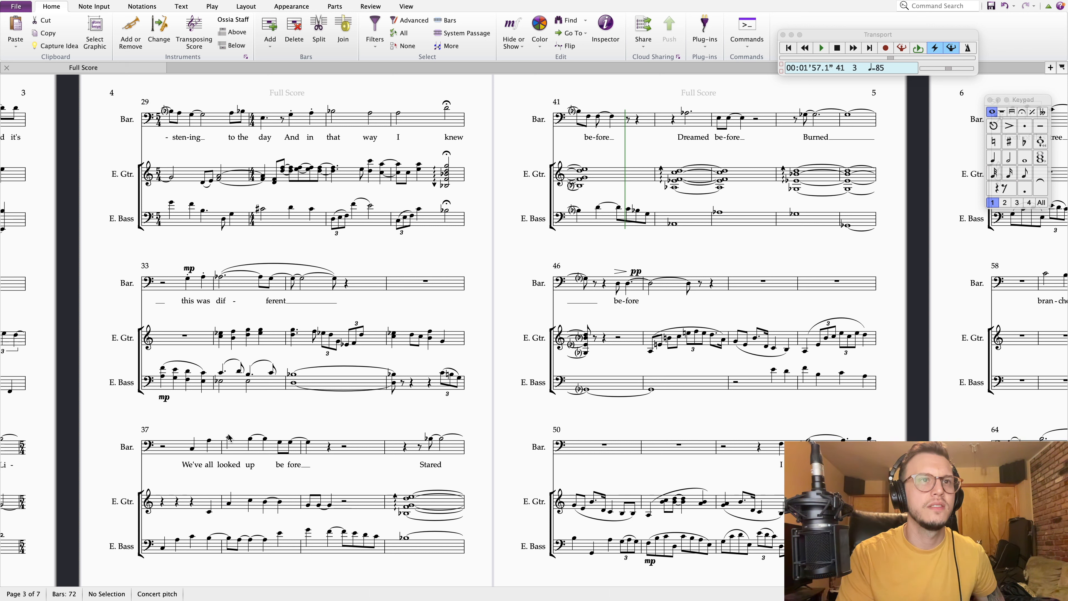
pyautogui.click(250, 501)
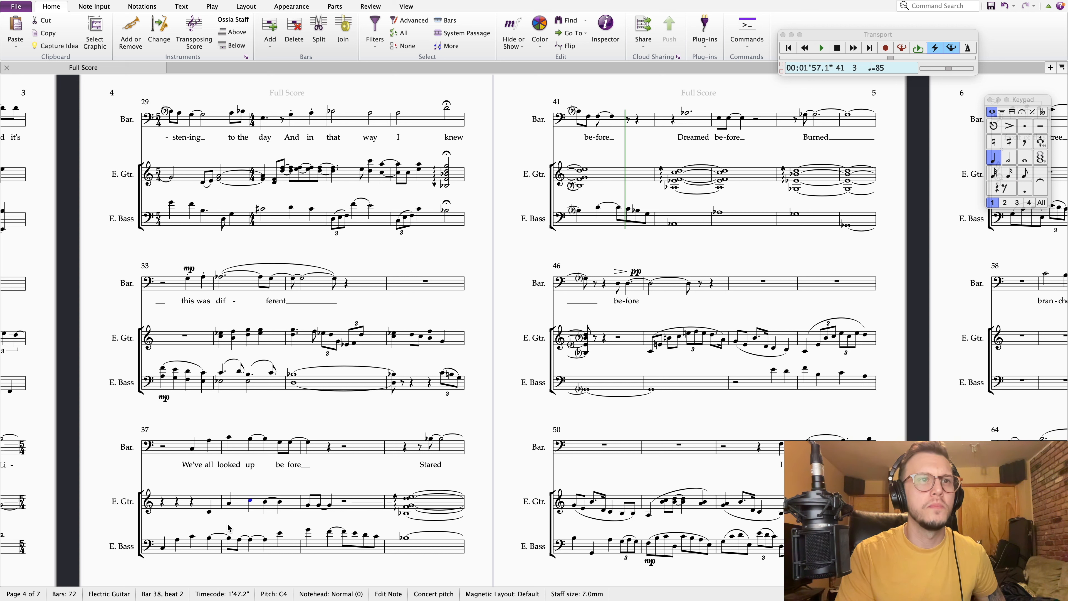
pyautogui.click(228, 539)
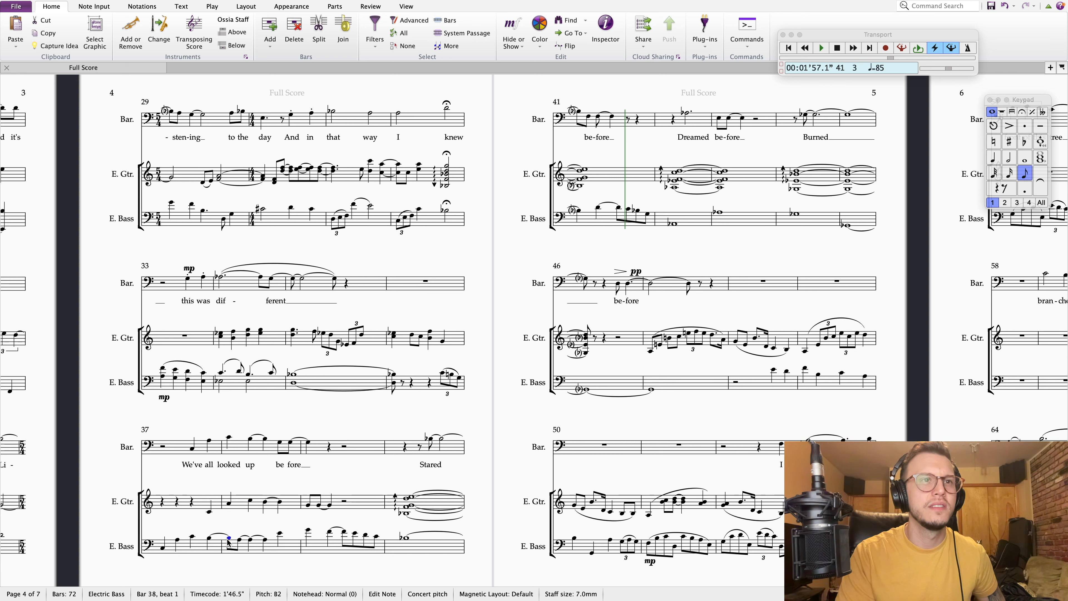
pyautogui.click(250, 440)
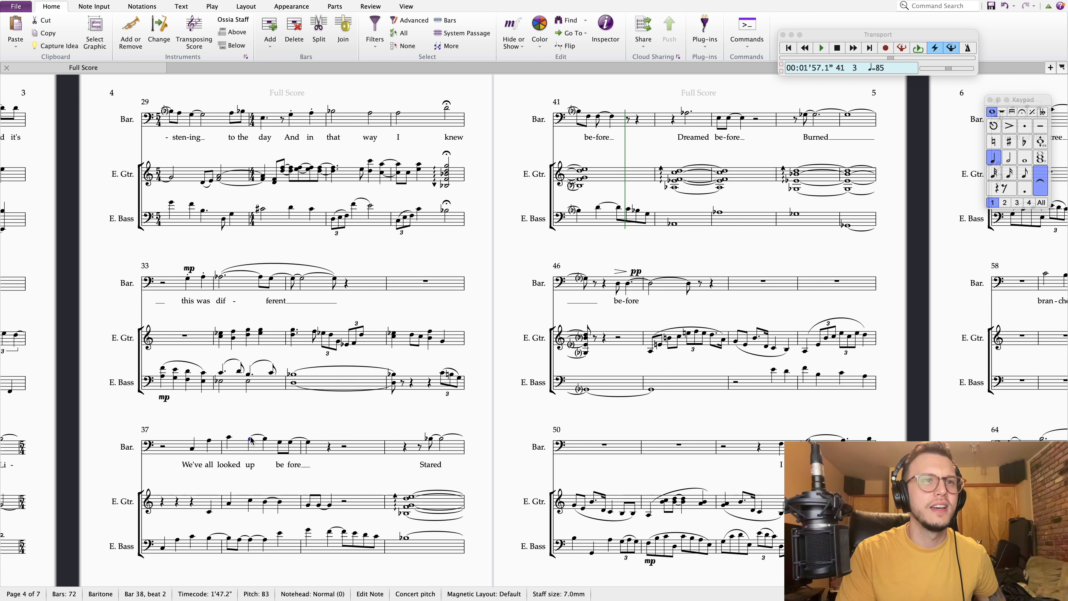
pyautogui.click(265, 540)
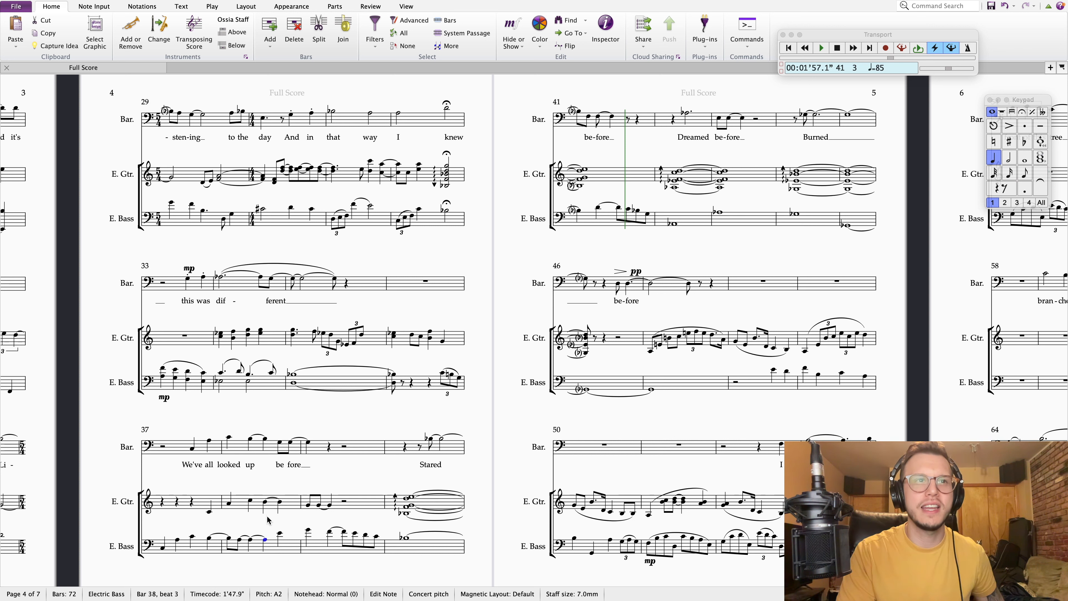
# - Combine the rests on beats 1 and 2 of Electric Guitar bar 37 into a half rest and play back into bar 40
pyautogui.click(162, 501)
pyautogui.press('p')
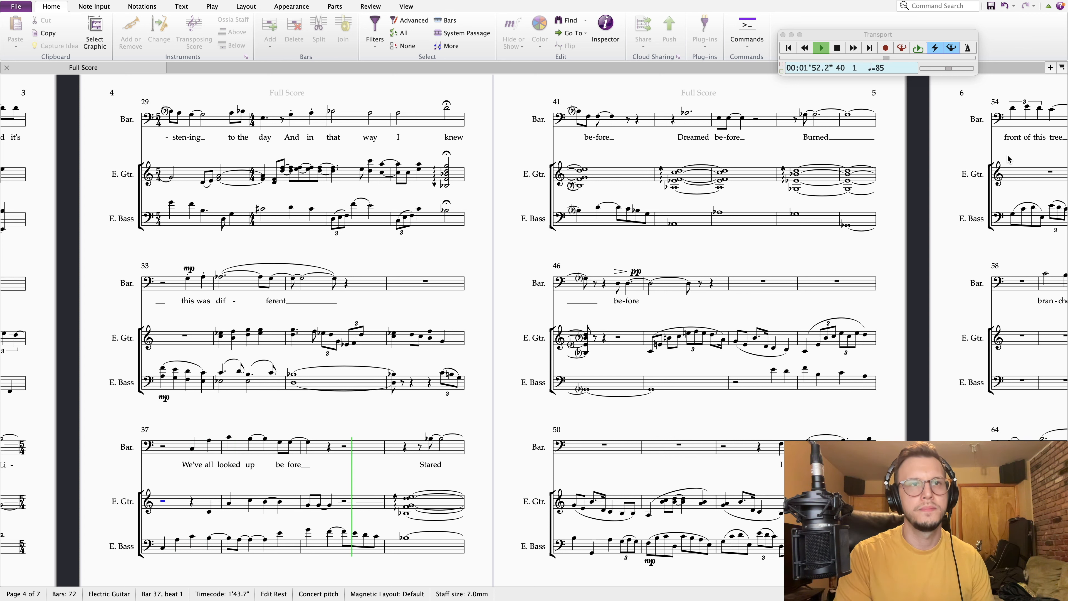
pyautogui.press('space')
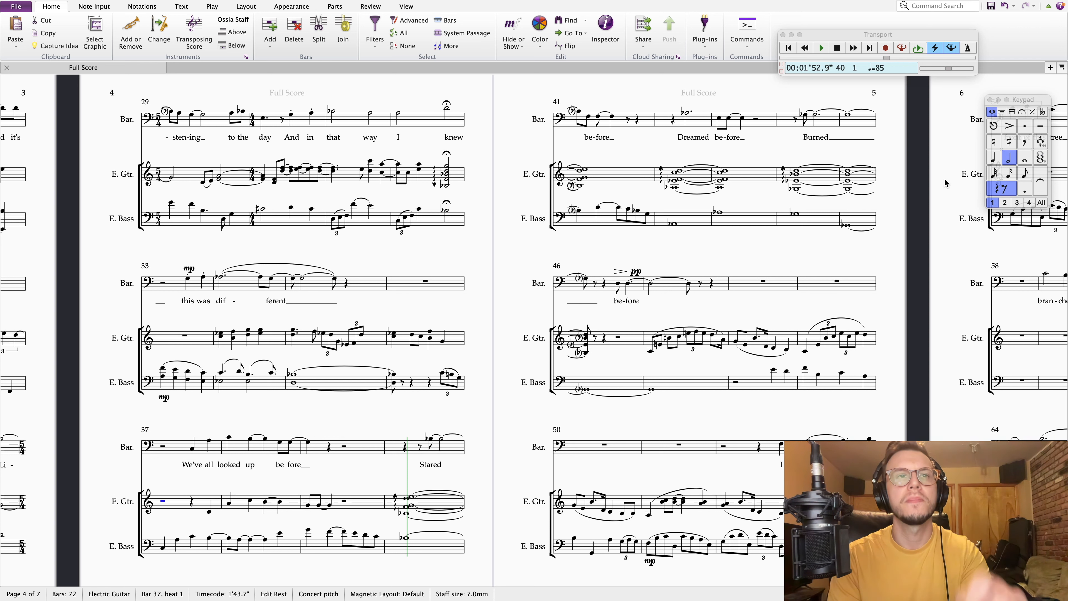
# - Replace beat 3 of Electric Guitar bar 38 with an eighth-note triplet B–C–B and put a quarter-note A on beat 4
pyautogui.click(117, 517)
pyautogui.click(209, 512)
pyautogui.press('Right')
pyautogui.press('Right')
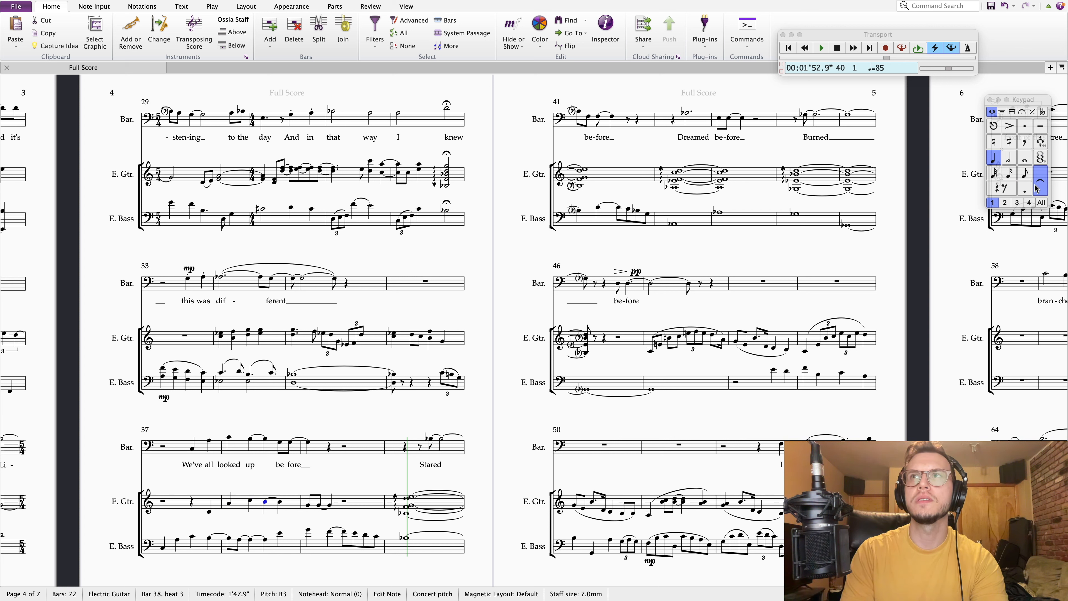
pyautogui.press('Left')
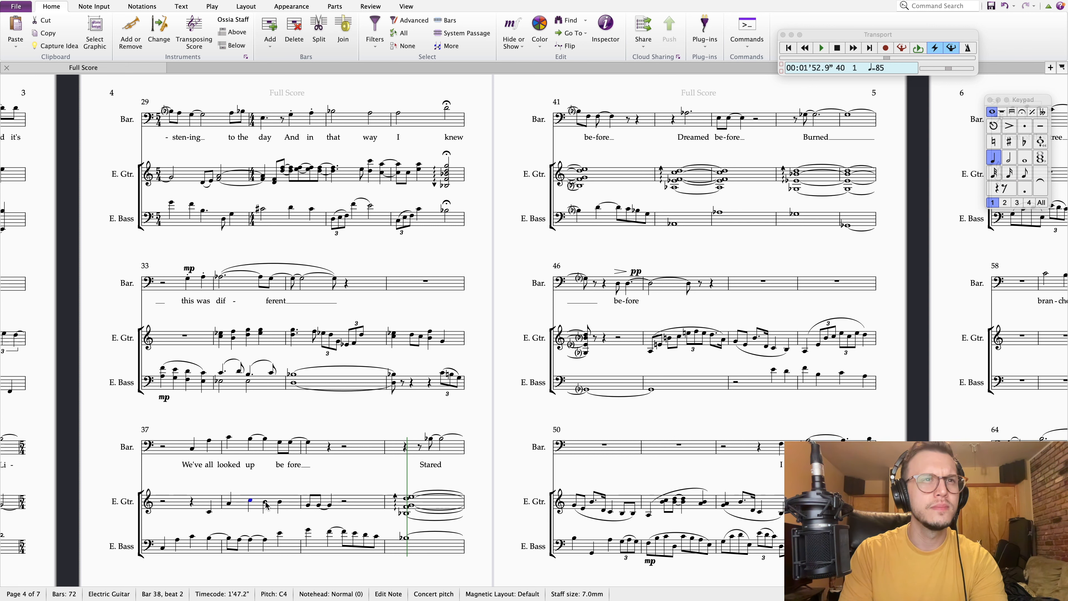
pyautogui.click(265, 503)
pyautogui.click(1025, 174)
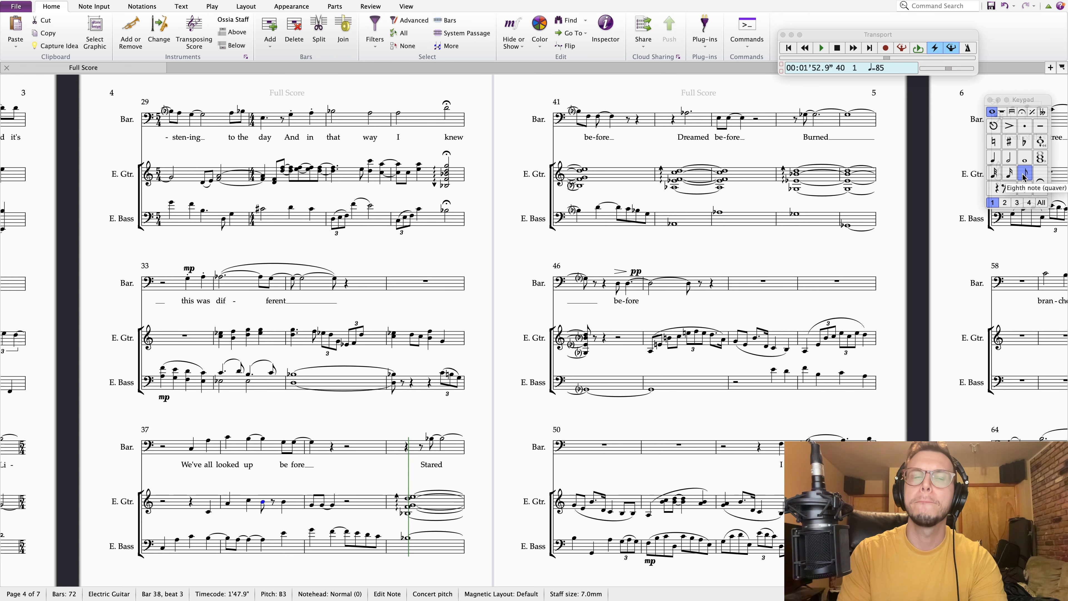
pyautogui.press('super+3')
pyautogui.press('c')
pyautogui.press('b')
pyautogui.press('4')
pyautogui.press('a')
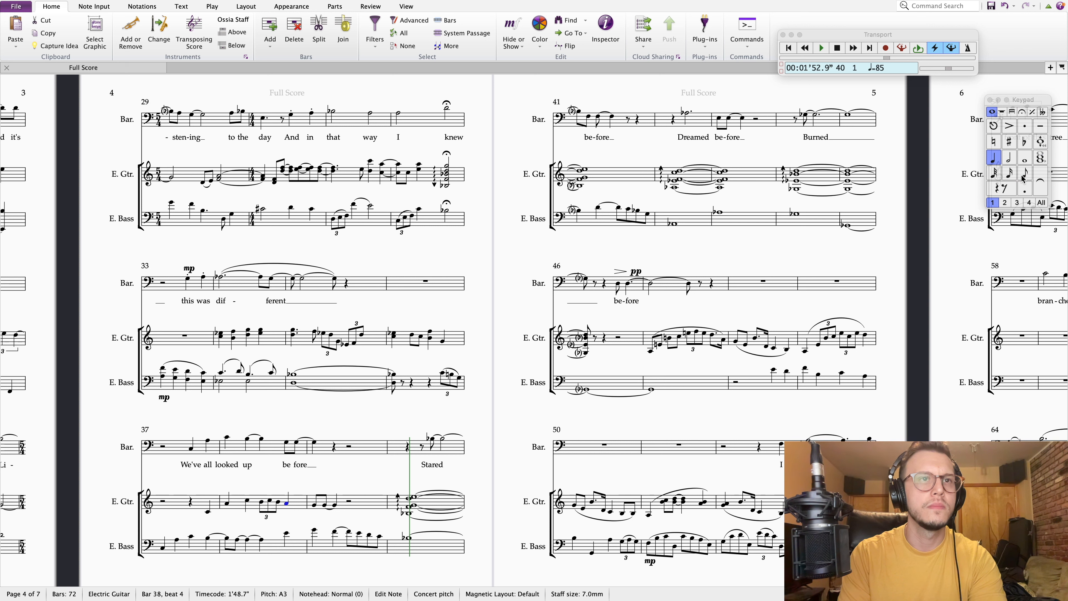
# - Check the Baritone and Electric Bass pitches on beat 4 of bar 38 and play back briefly from bar 37
pyautogui.click(288, 445)
pyautogui.click(287, 533)
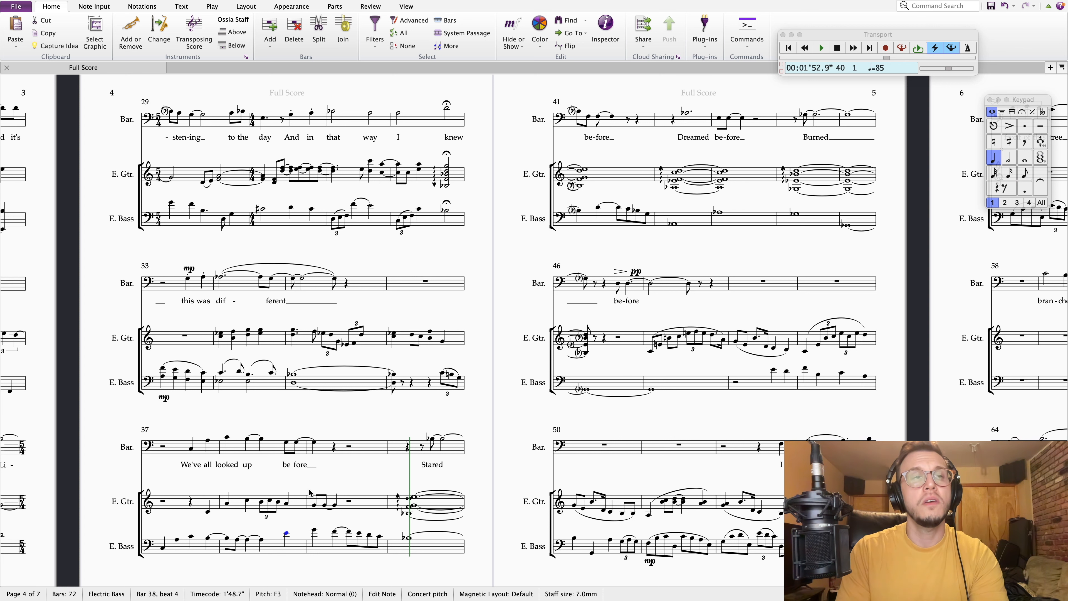
pyautogui.click(164, 546)
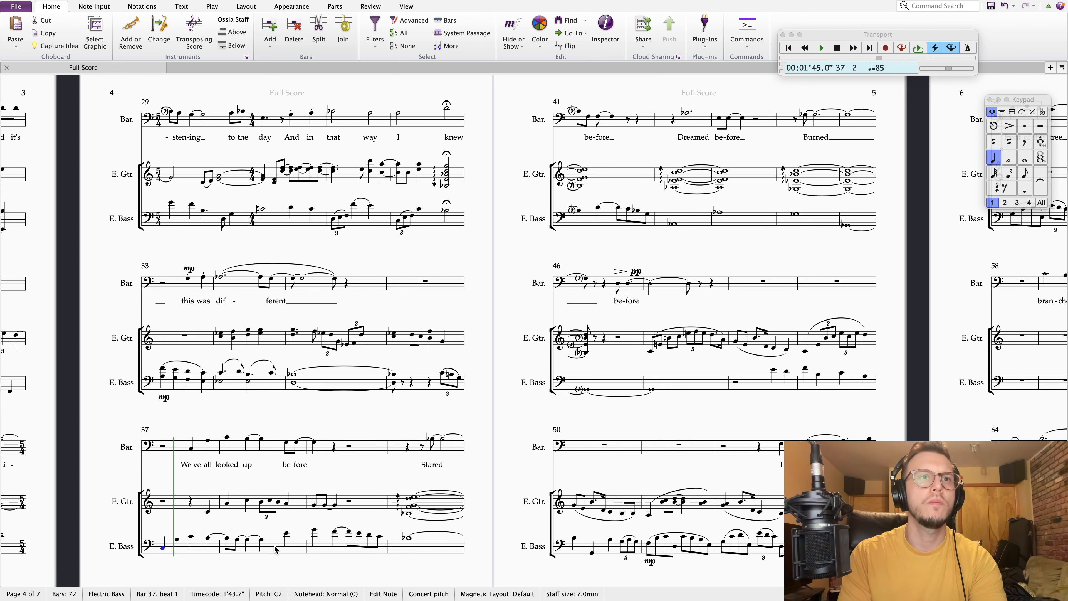
# - Add a slur over the eighth-note triplet on beat 3 of Electric Guitar bar 38
pyautogui.click(261, 503)
pyautogui.press('s')
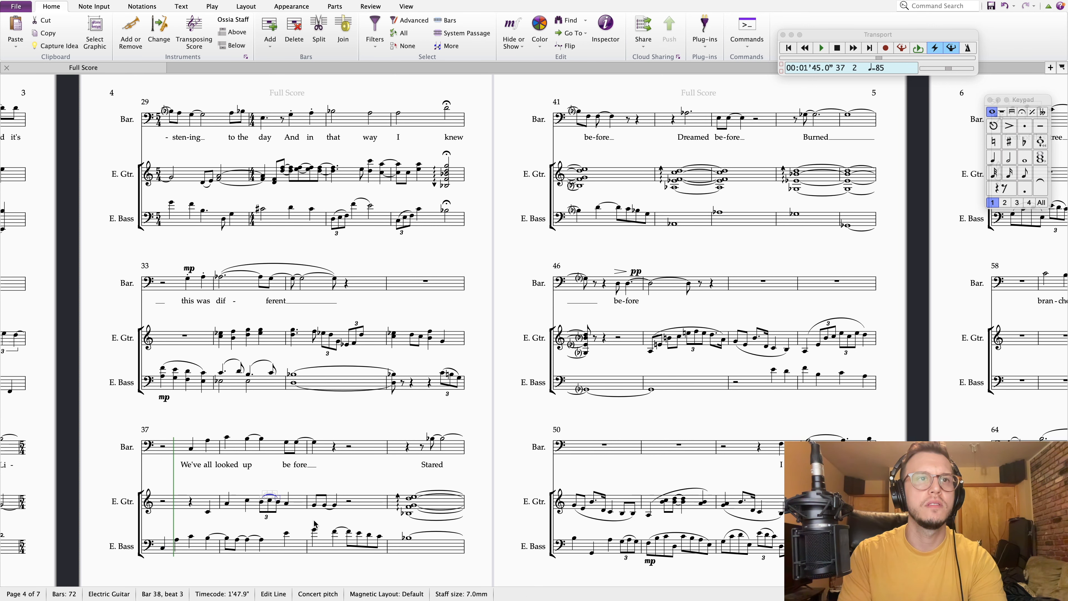
pyautogui.press('space')
pyautogui.press('Escape')
# - Play back from bar 37 through bar 39 and check the pitches of all three staves around the start of bar 39
pyautogui.click(286, 503)
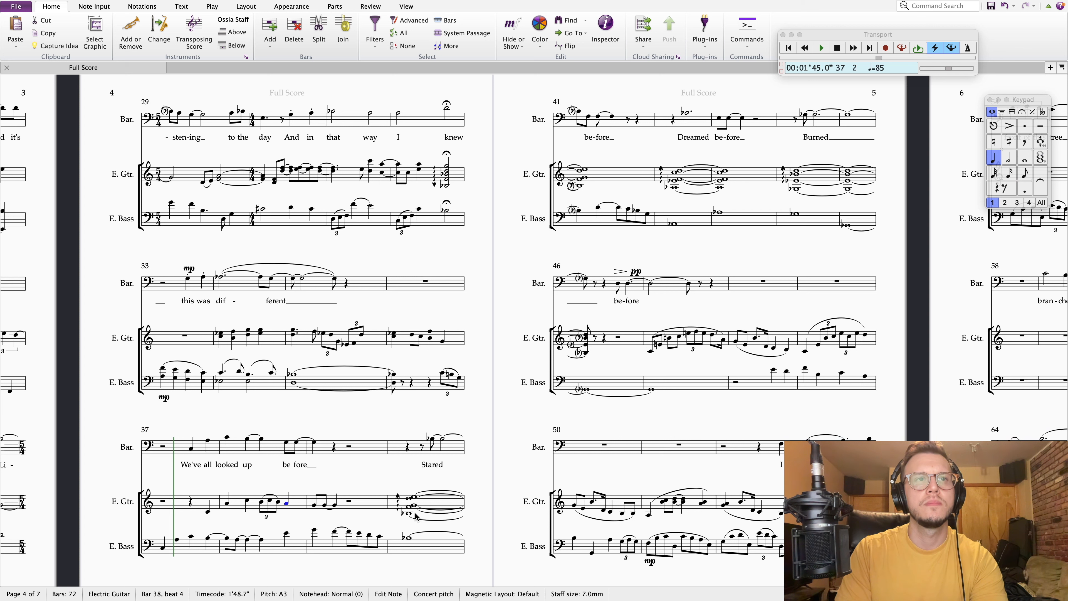
pyautogui.click(316, 505)
pyautogui.click(324, 505)
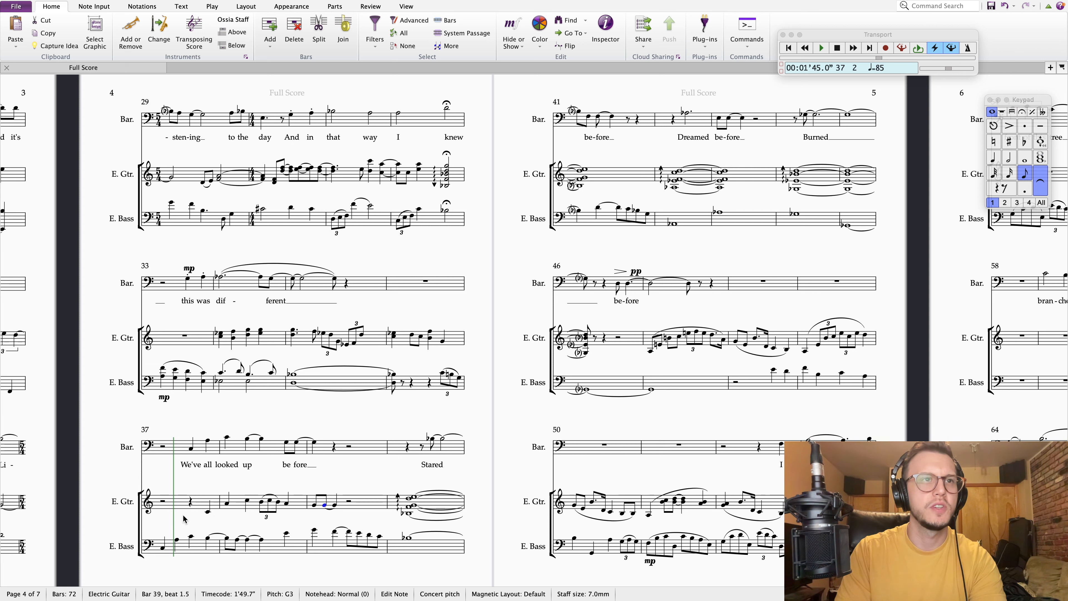
pyautogui.click(163, 548)
pyautogui.press('space')
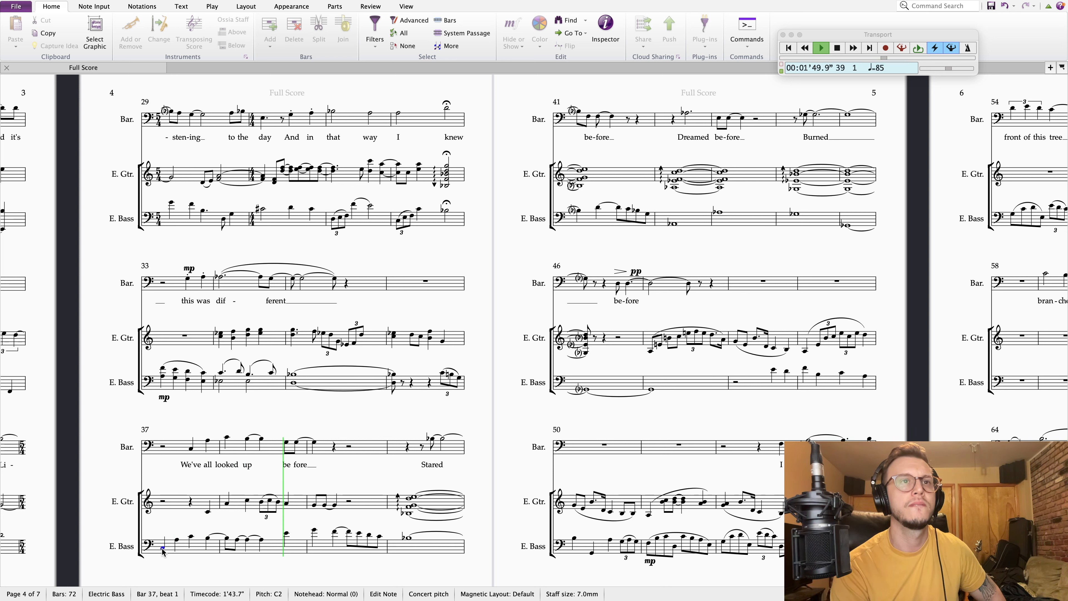
pyautogui.press('space')
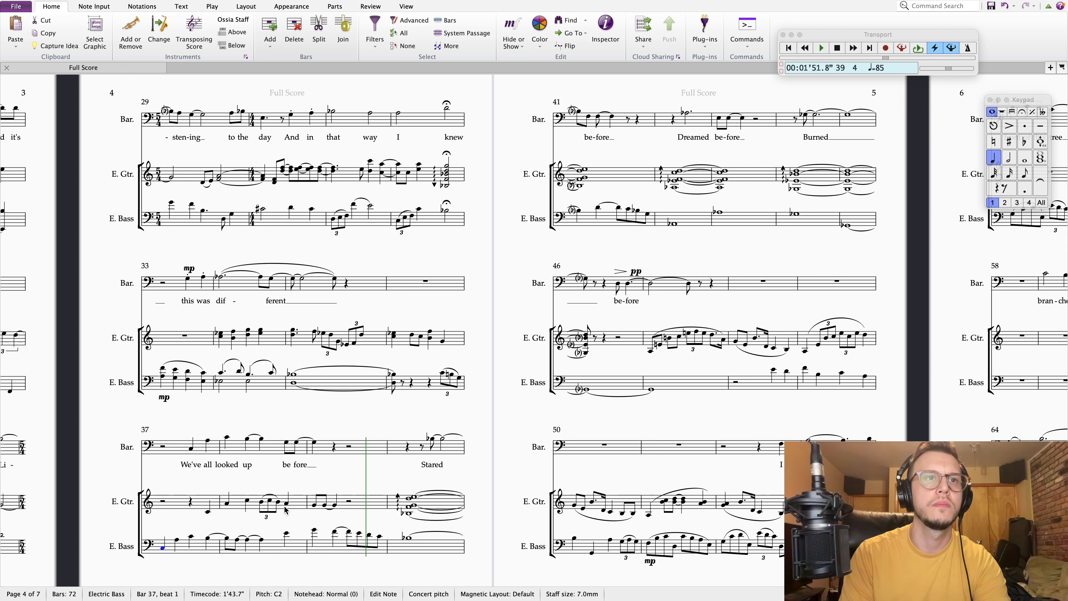
pyautogui.click(314, 531)
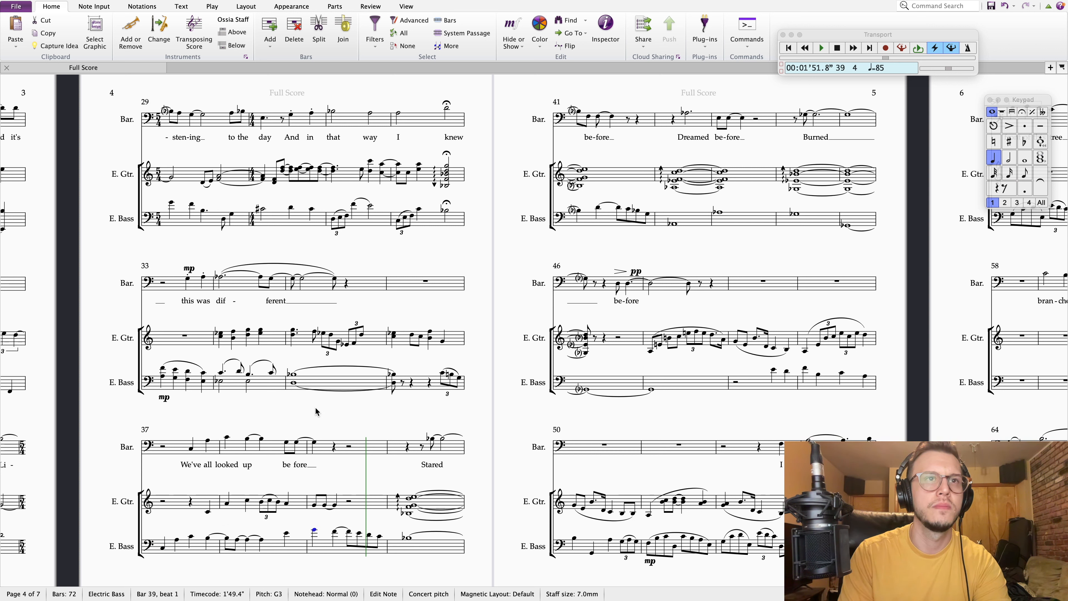
pyautogui.click(313, 444)
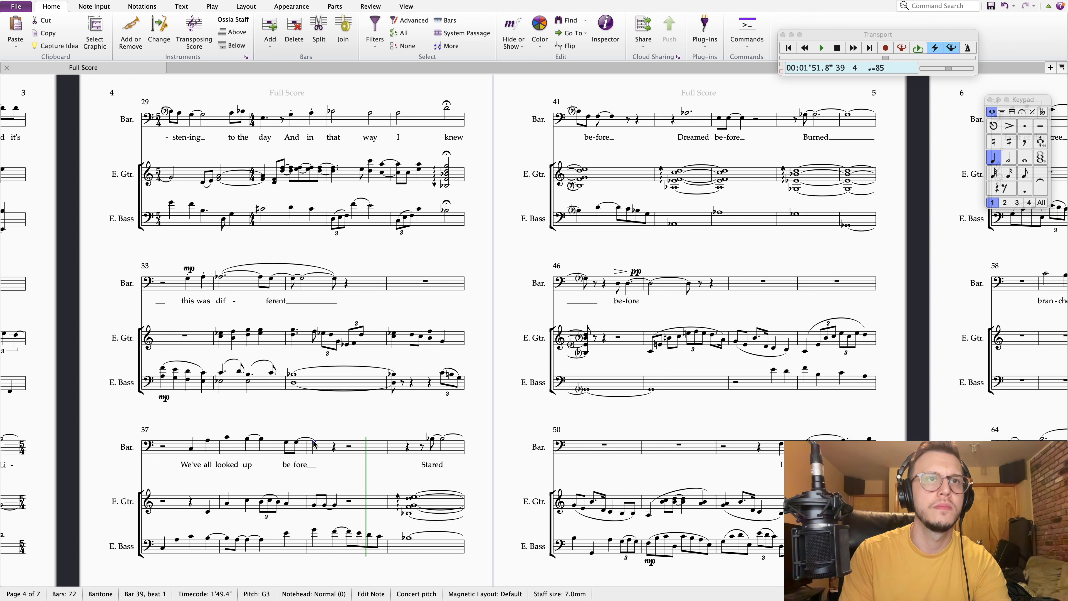
pyautogui.click(317, 512)
# - Change the Electric Guitar notes opening bar 39 to quarter-note Bs on beats 1 and 2 and play back from beat 4 of bar 38
pyautogui.click(315, 505)
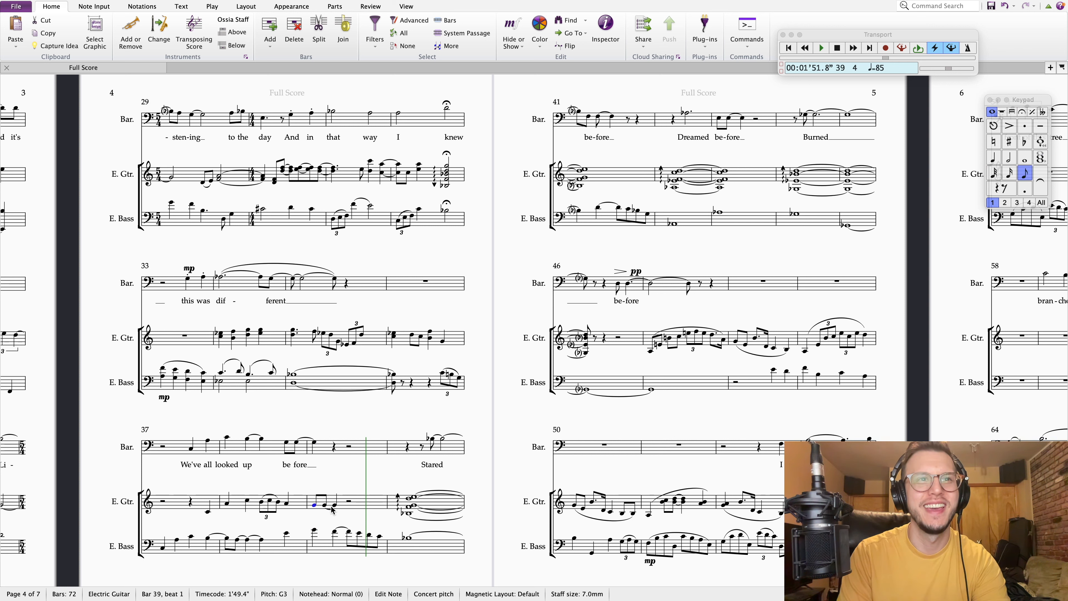
pyautogui.press('Right')
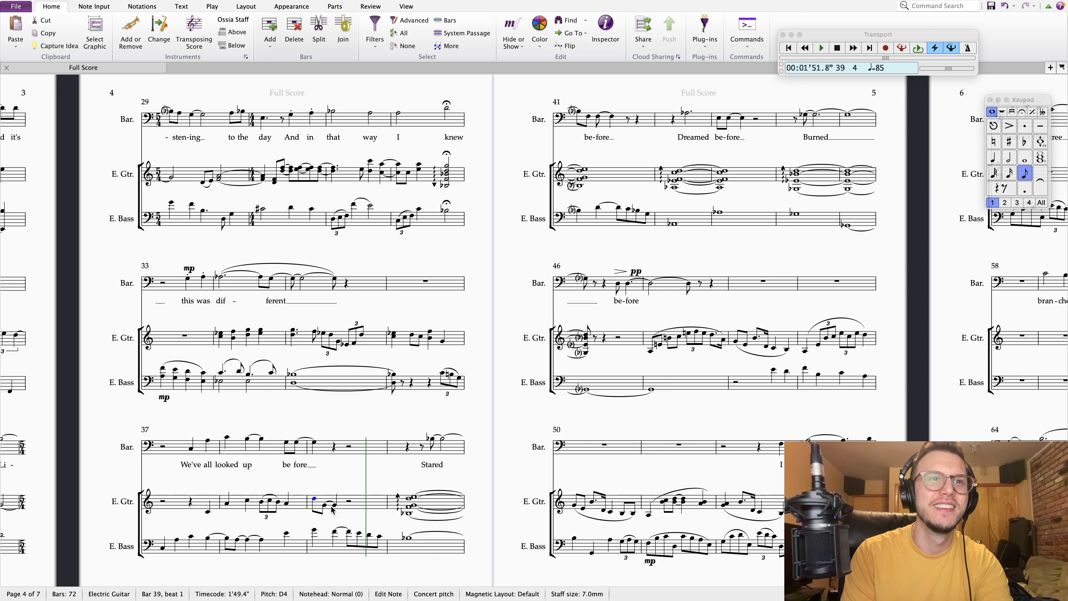
pyautogui.press('Return')
pyautogui.press('Up')
pyautogui.press('Up')
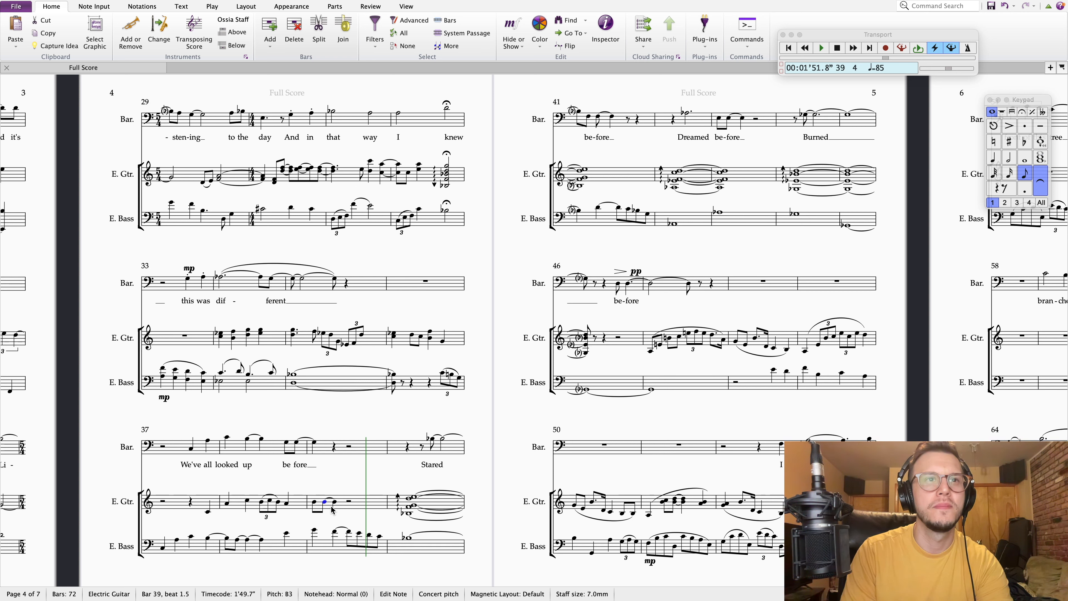
pyautogui.press('Left')
pyautogui.click(290, 504)
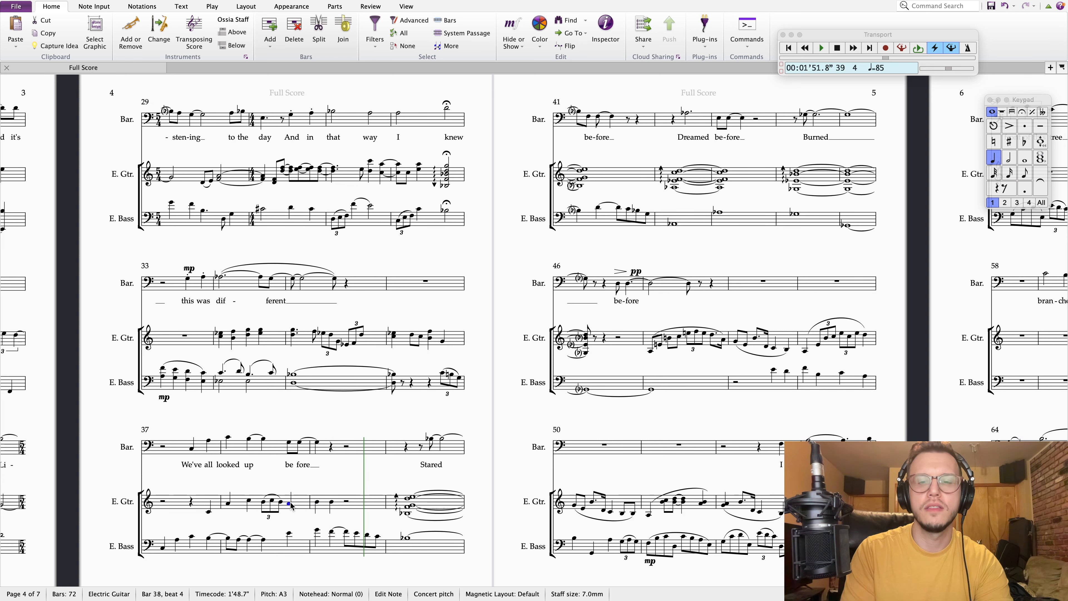
pyautogui.press('space')
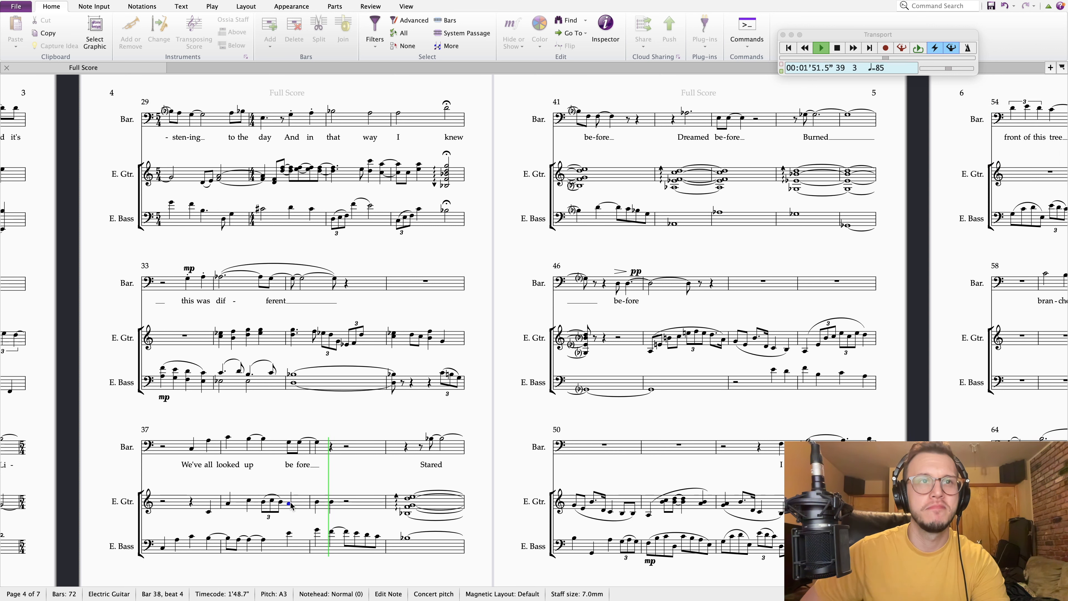
pyautogui.press('space')
# - Enter quarter notes C4 on beat 3 and F4 on beat 4 of Electric Guitar bar 39
pyautogui.click(331, 503)
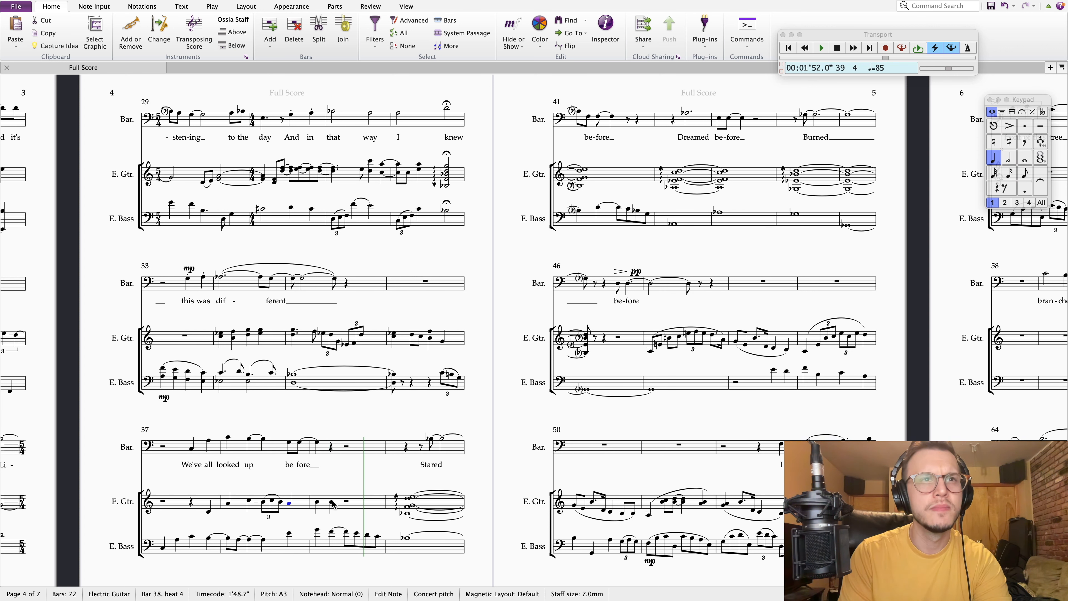
pyautogui.press('b')
pyautogui.press('Up')
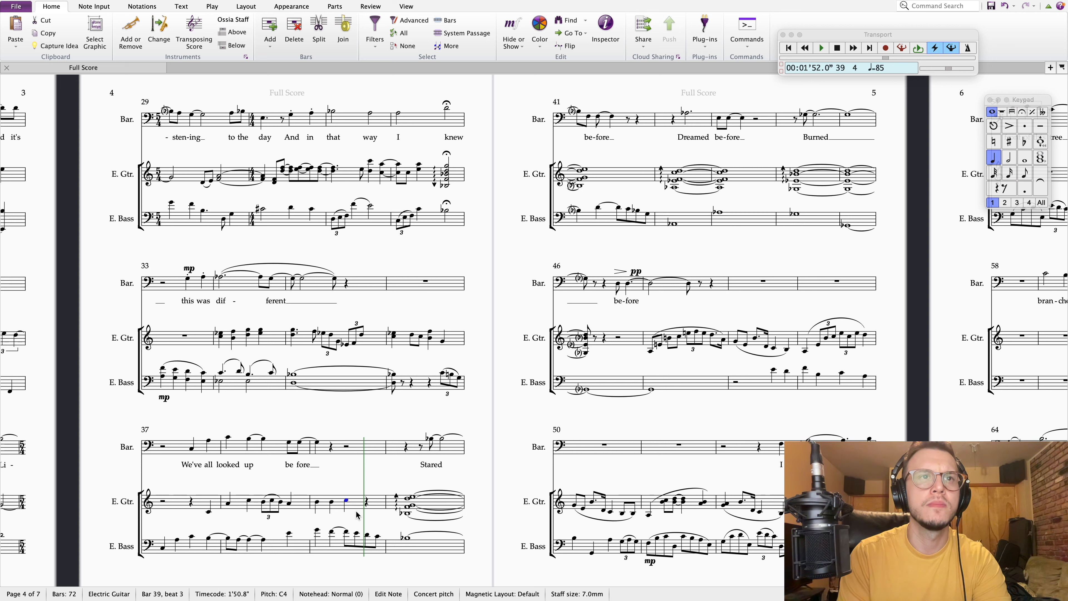
pyautogui.press('c')
pyautogui.press('Down')
pyautogui.press('Down')
pyautogui.press('Down')
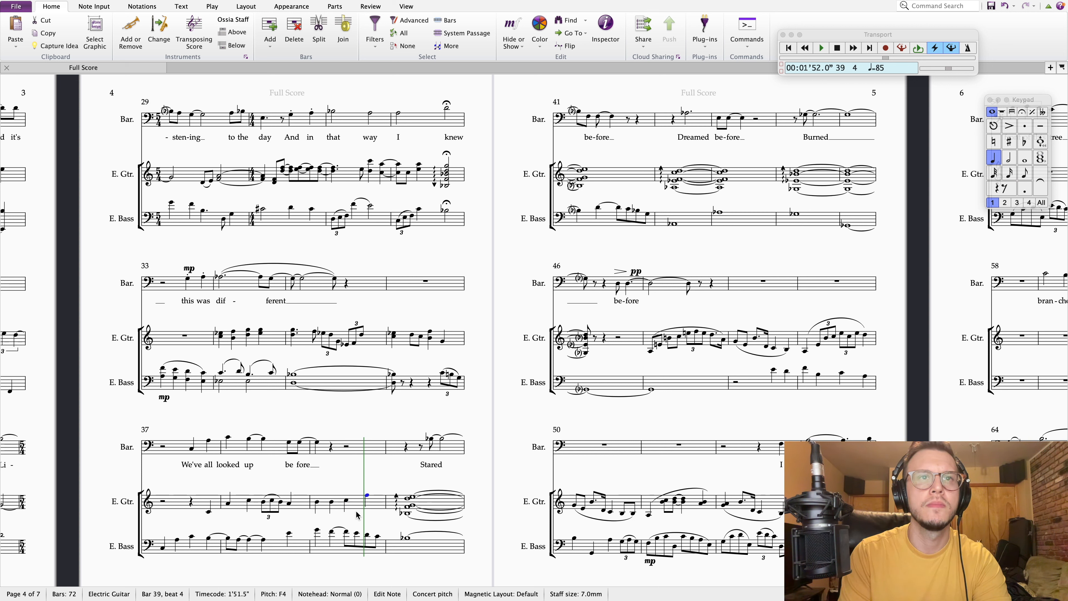
# - Review the Electric Guitar notes in bar 39 and play back from beat 1 into bar 41
pyautogui.press('Right')
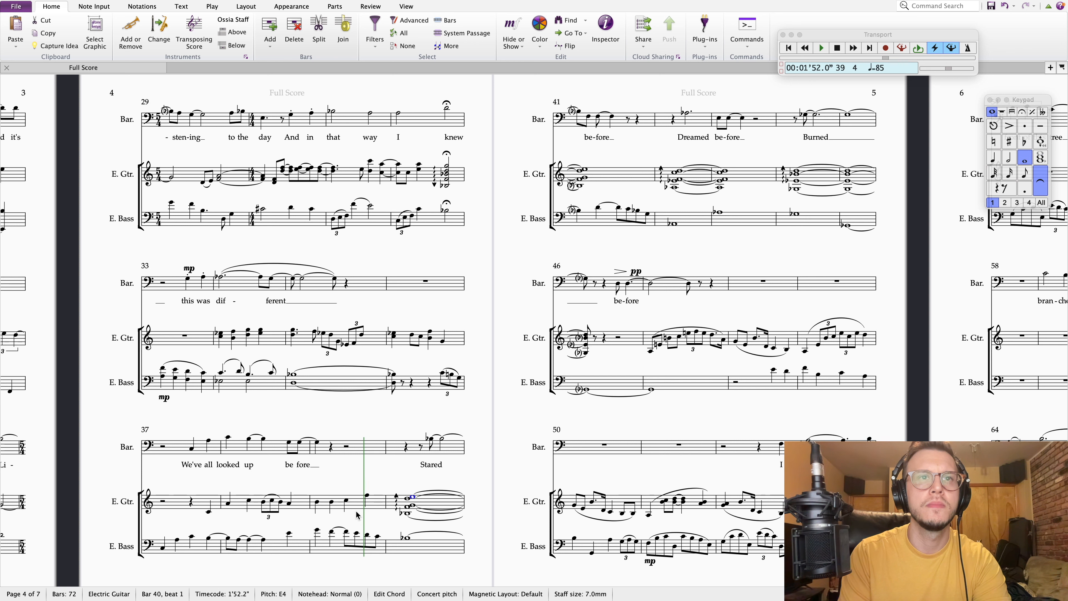
pyautogui.click(318, 507)
pyautogui.press('Right')
pyautogui.press('Right')
pyautogui.press('Right')
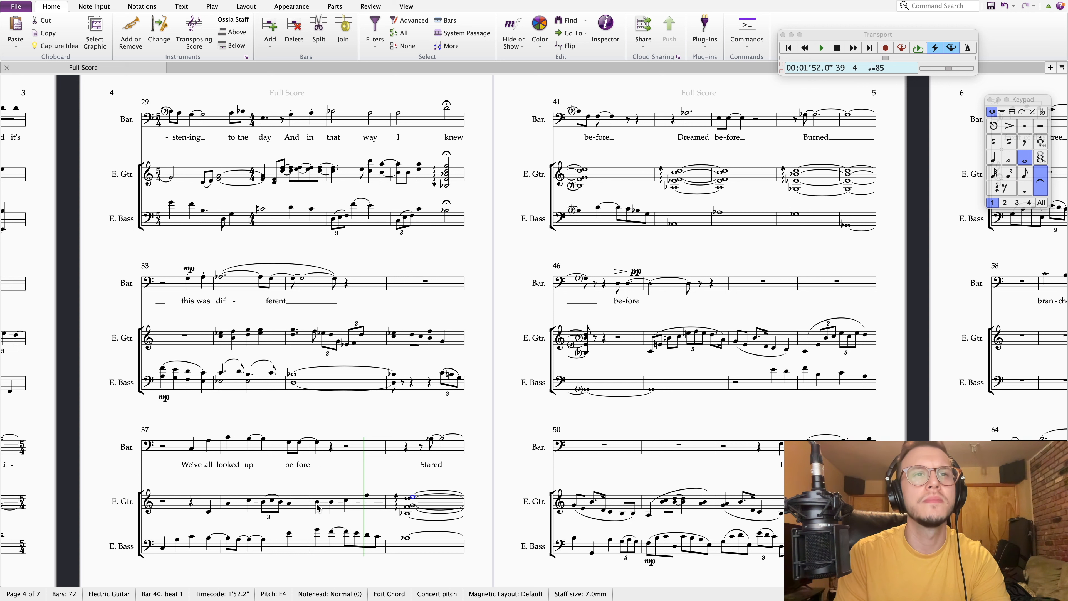
pyautogui.click(367, 497)
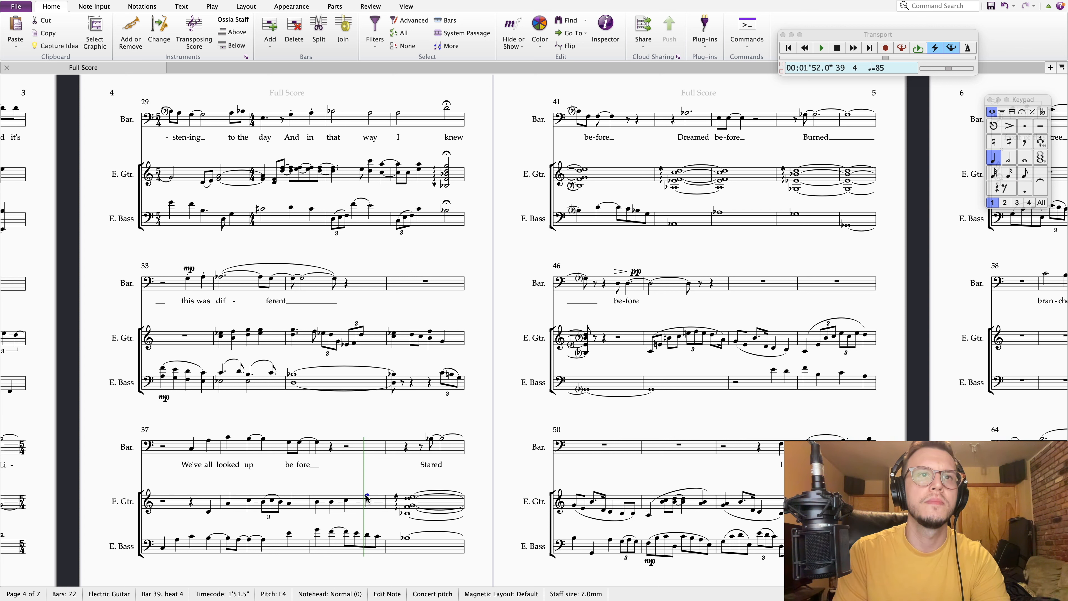
pyautogui.click(317, 502)
pyautogui.press('p')
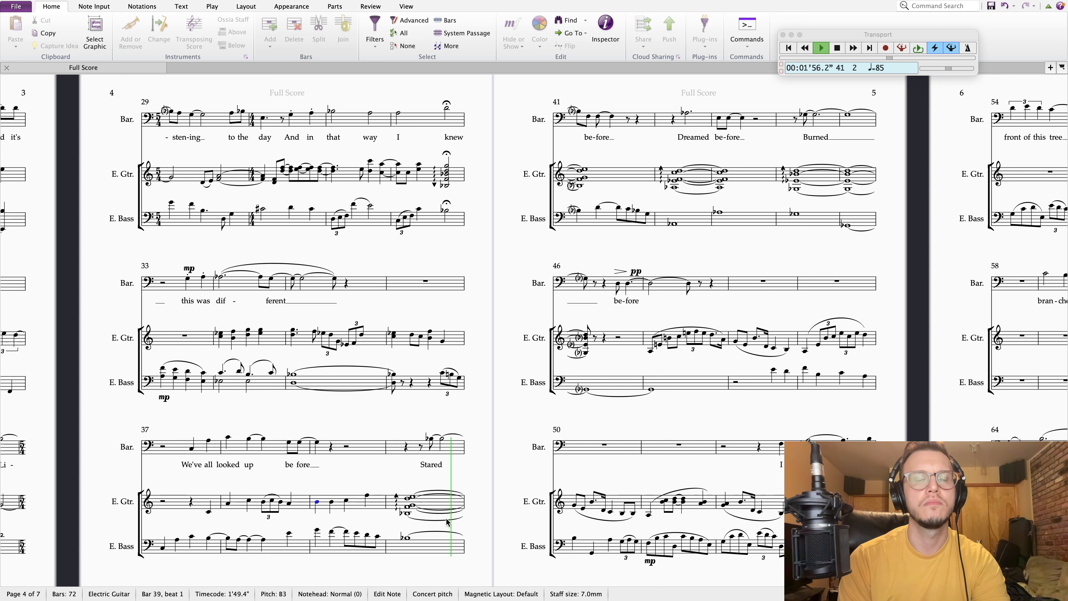
pyautogui.press('space')
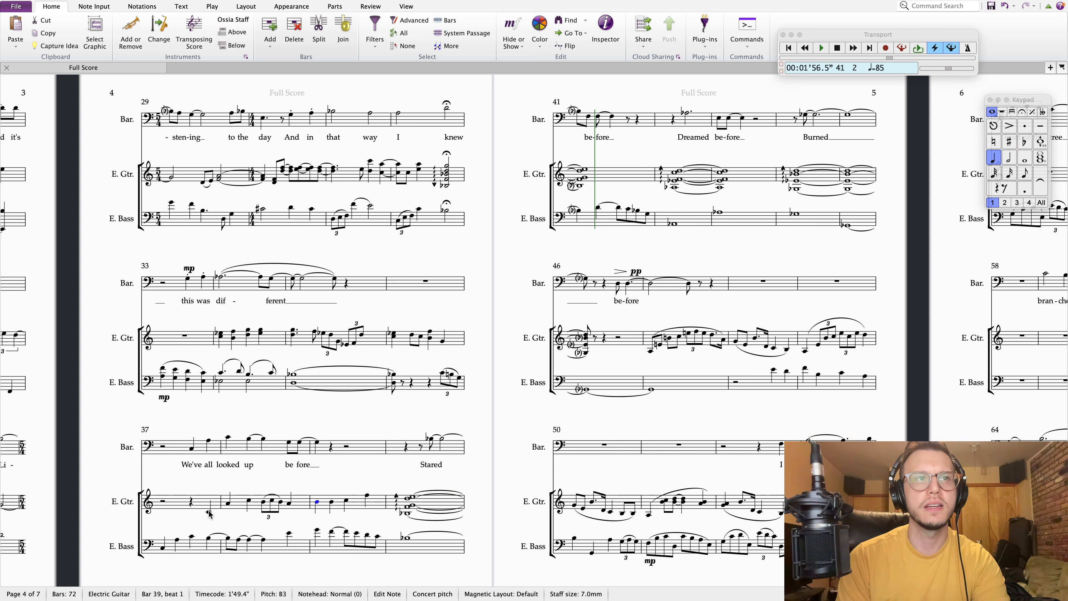
# - Add a slur over the Baritone phrase from beat 3 of bar 37 to beat 1 of bar 39
pyautogui.click(191, 449)
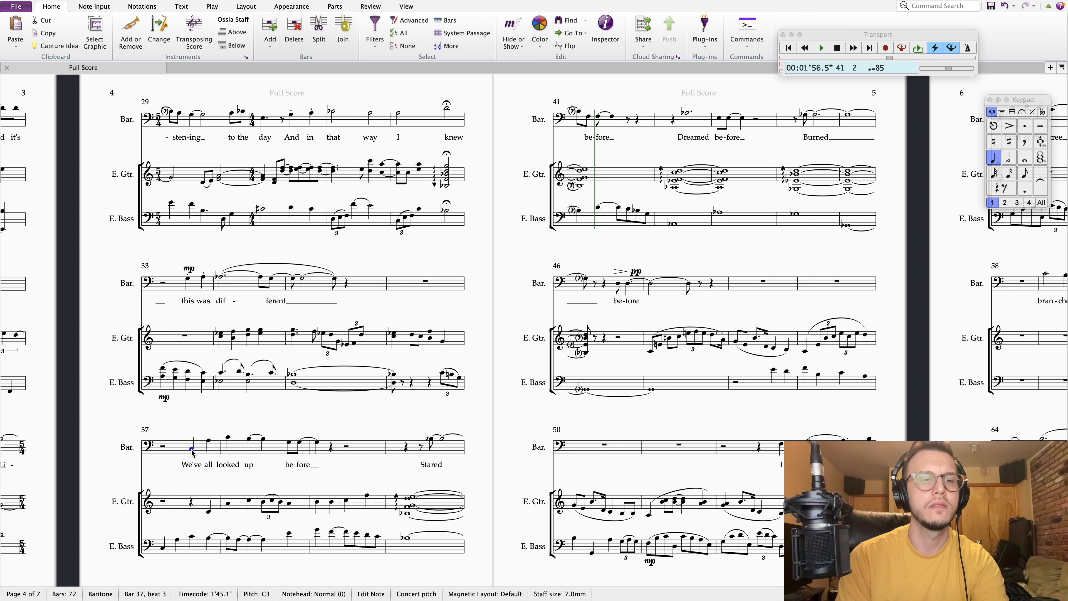
pyautogui.press('s')
pyautogui.press('space')
pyautogui.press('space')
pyautogui.press('space')
pyautogui.press('space')
pyautogui.press('space')
pyautogui.press('space')
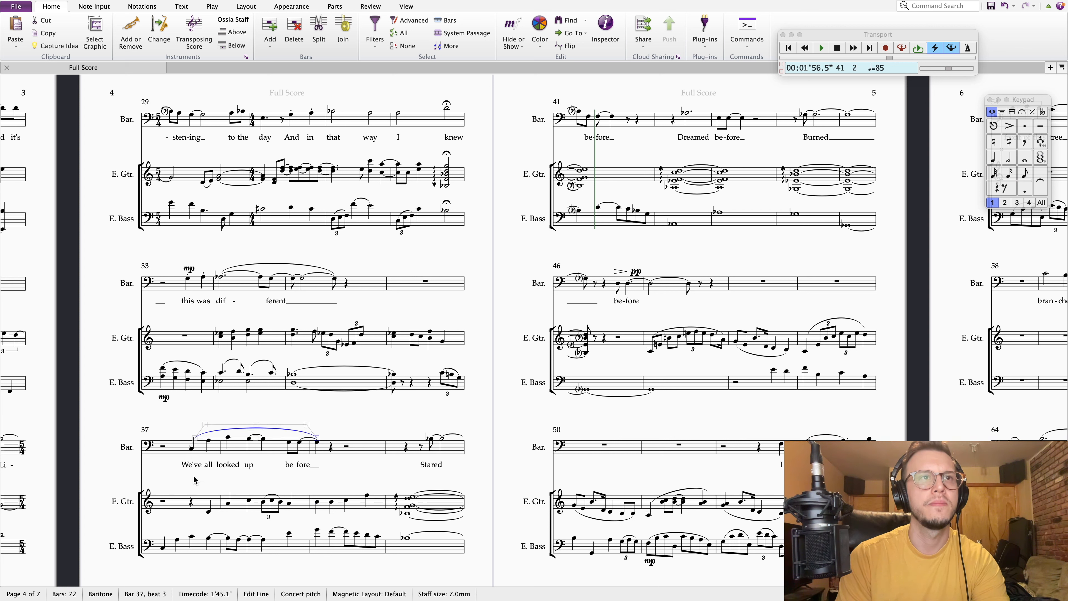
pyautogui.press('Escape')
# - Slur the Electric Bass notes across bars 37–38, from bar 39 into the start of bar 41, and from beat 2 to the end of bar 41
pyautogui.click(163, 547)
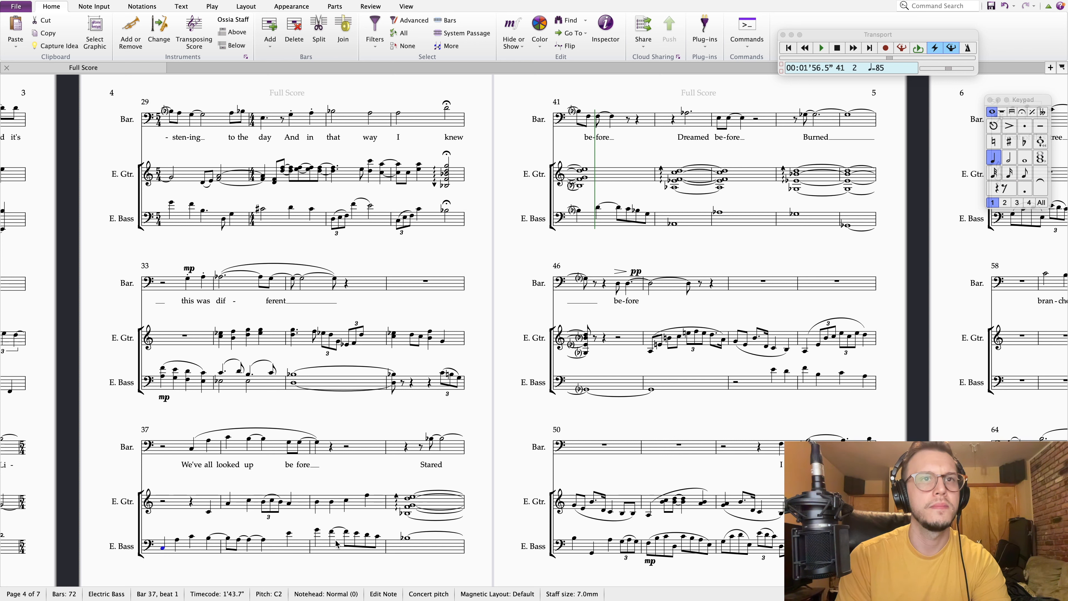
pyautogui.keyDown('shift'); pyautogui.click(289, 534); pyautogui.keyUp('shift')
pyautogui.press('s')
pyautogui.click(317, 532)
pyautogui.keyDown('shift'); pyautogui.click(378, 538); pyautogui.keyUp('shift')
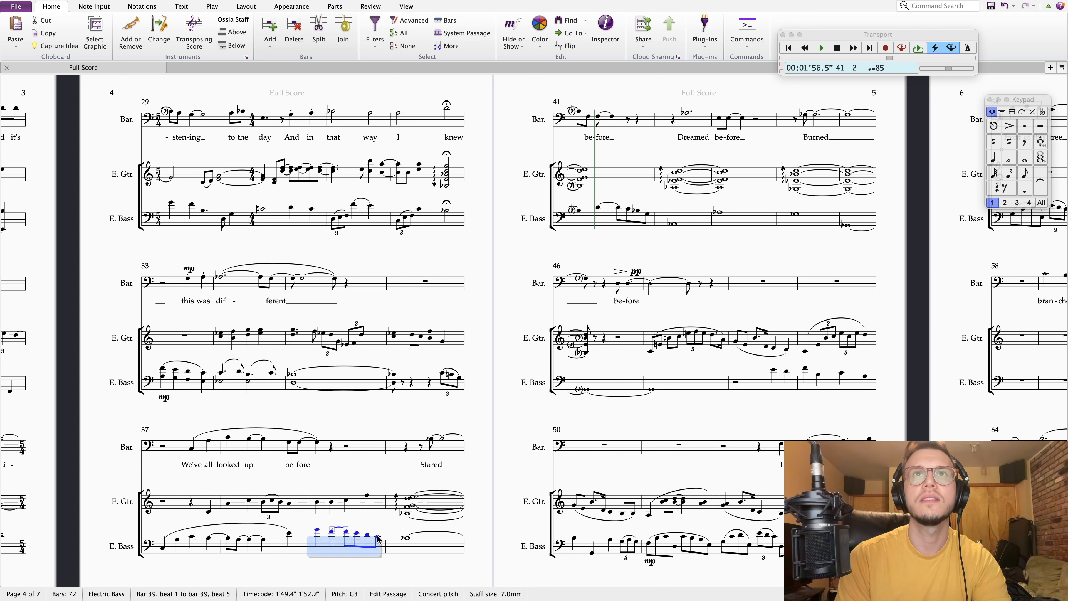
pyautogui.press('s')
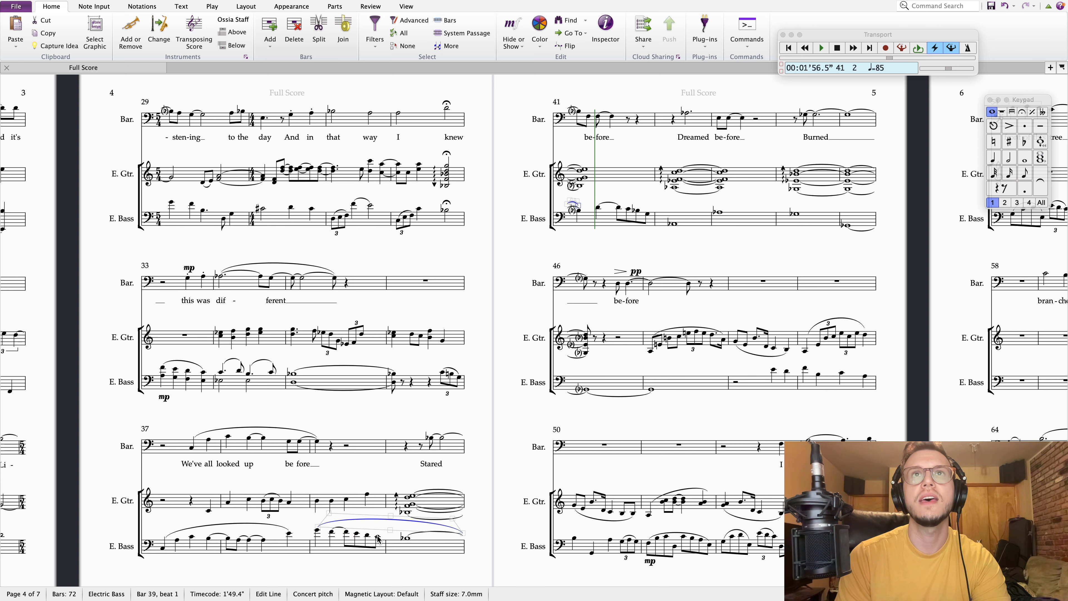
pyautogui.click(598, 207)
pyautogui.keyDown('shift'); pyautogui.click(649, 216); pyautogui.keyUp('shift')
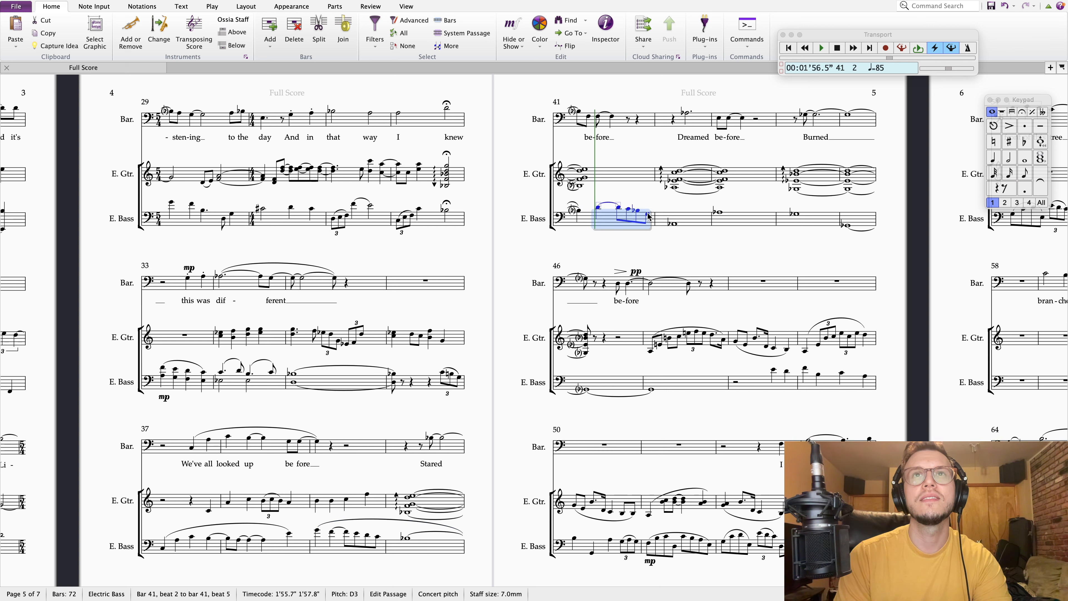
pyautogui.press('Escape')
# - Raise the Electric Bass whole note in bar 42 an octave to Ab2 and tie it to the following note
pyautogui.click(675, 225)
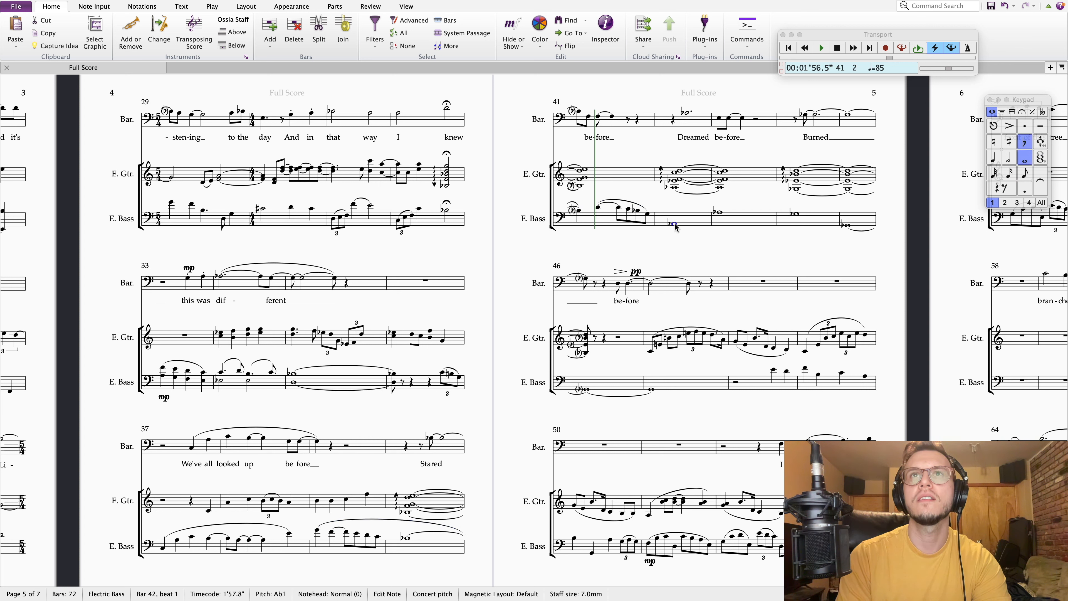
pyautogui.hotkey('ctrl', 'Up')
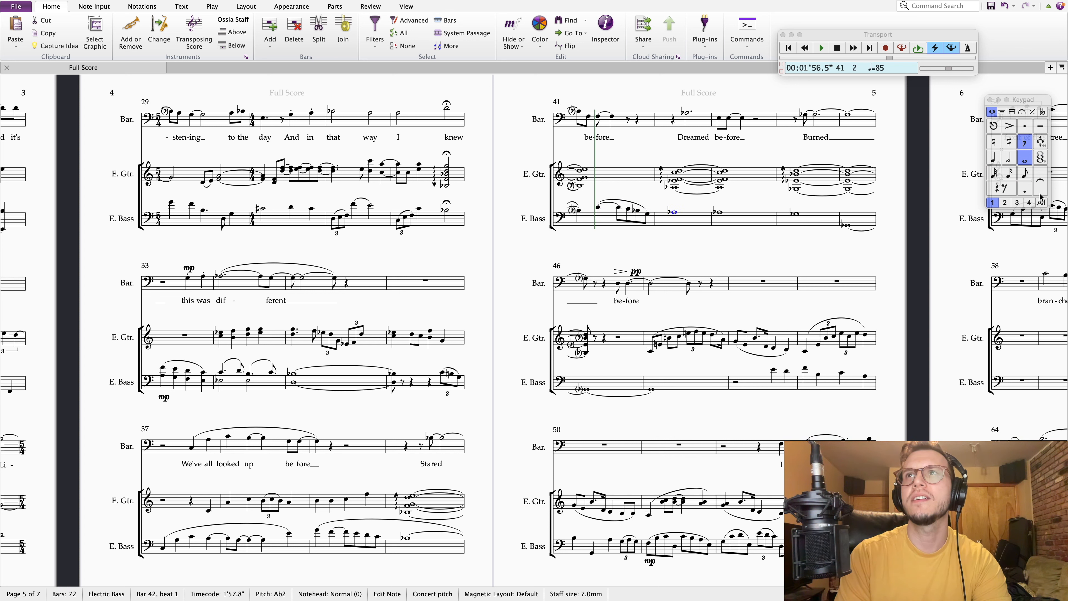
pyautogui.click(1041, 181)
pyautogui.click(772, 249)
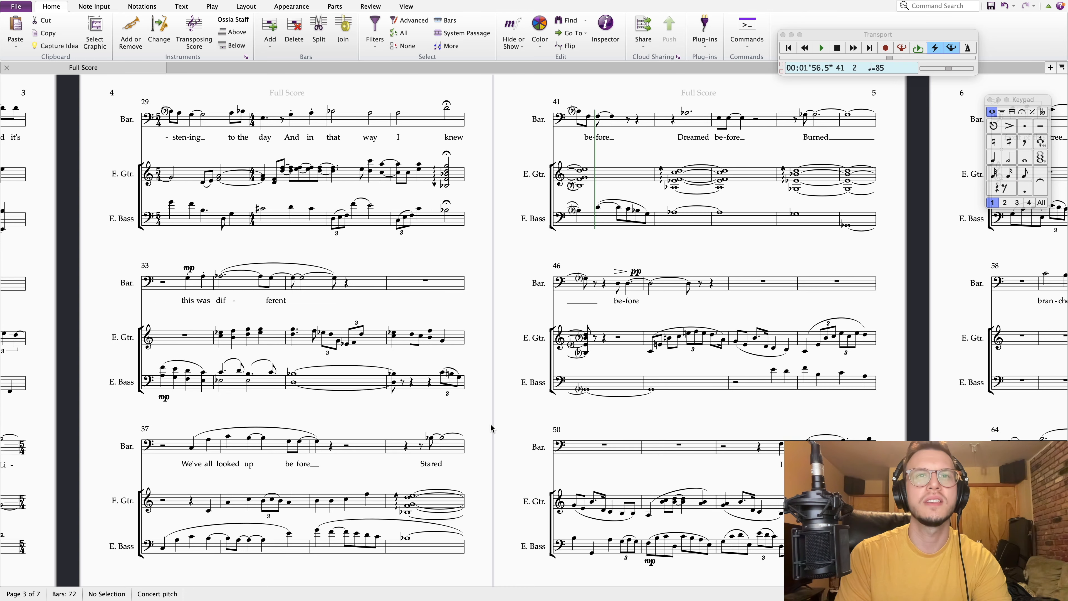
# - Delete the eighth-note triplet starting on beat 3 of bar 38 in the Electric Guitar
pyautogui.hscroll(-3, 487, 424)
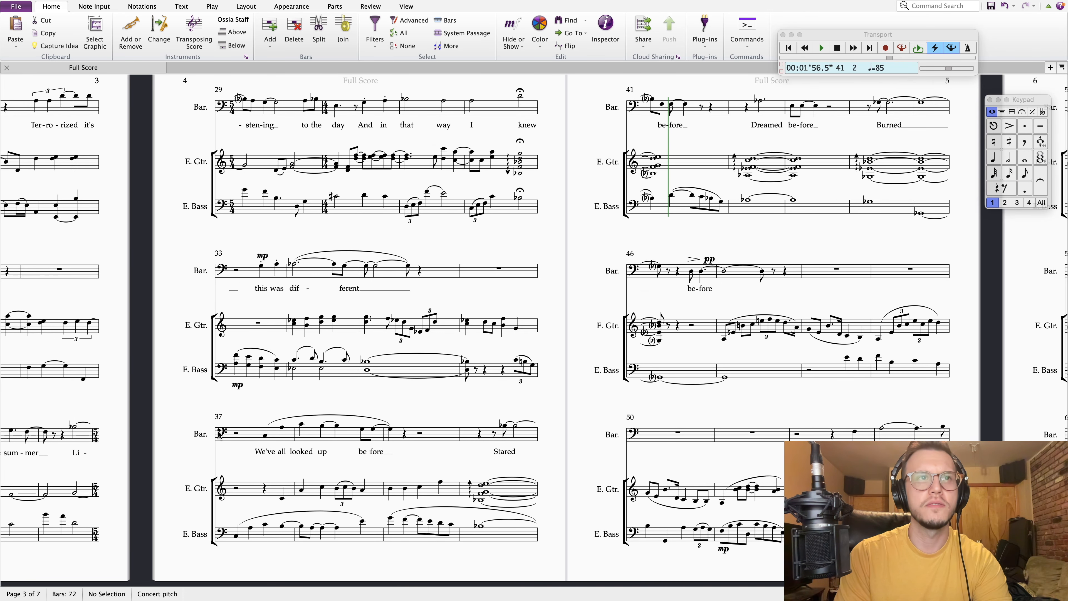
pyautogui.click(283, 498)
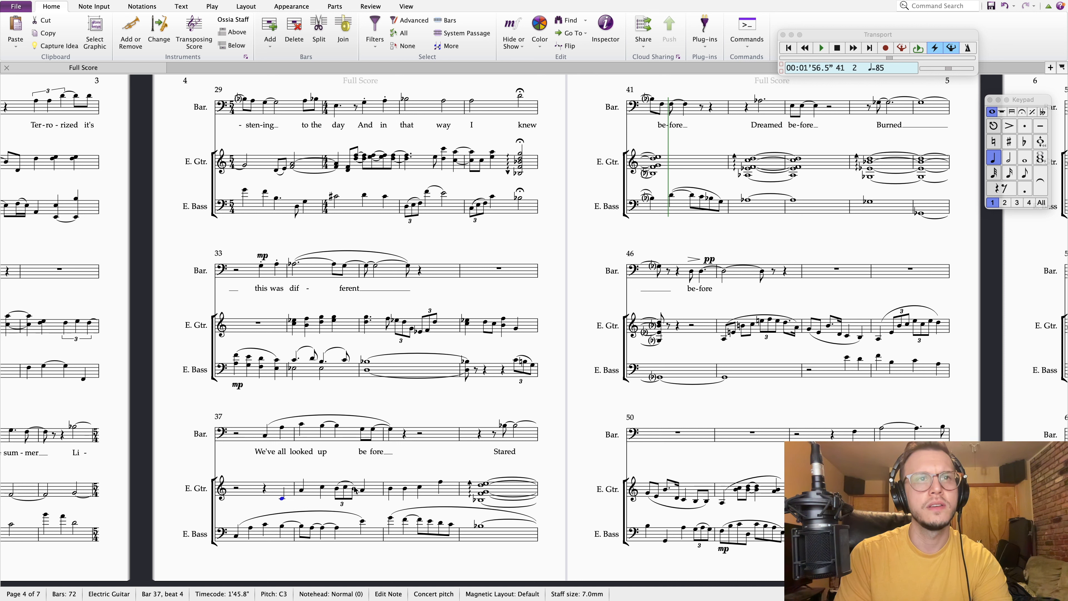
pyautogui.click(338, 490)
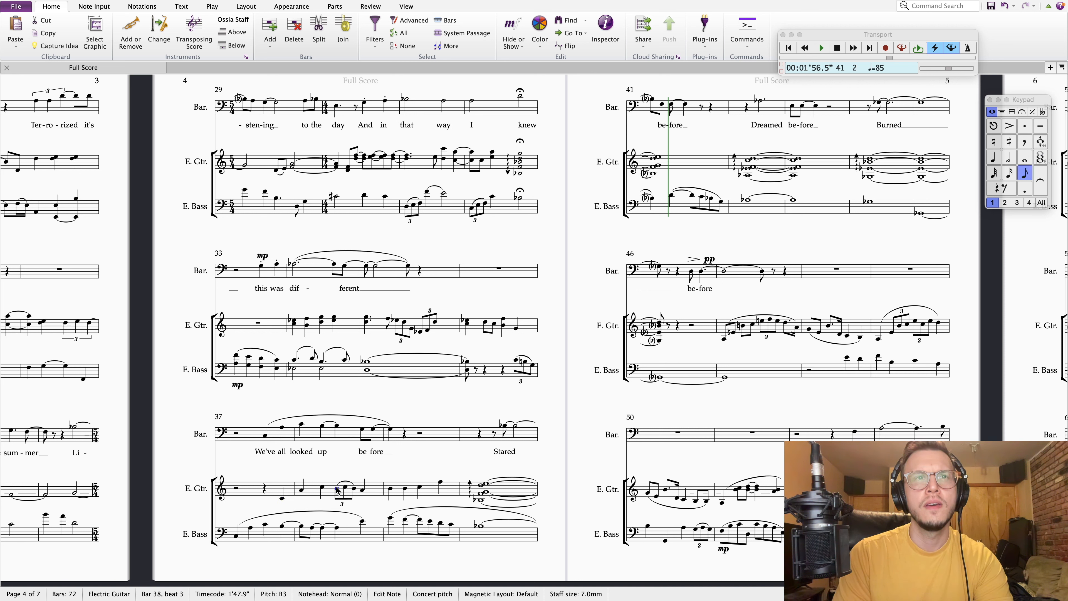
pyautogui.click(342, 505)
pyautogui.press('Delete')
# - Change the Electric Guitar rest on beat 3 of bar 38 to a sixteenth rest and make it a triplet
pyautogui.click(343, 488)
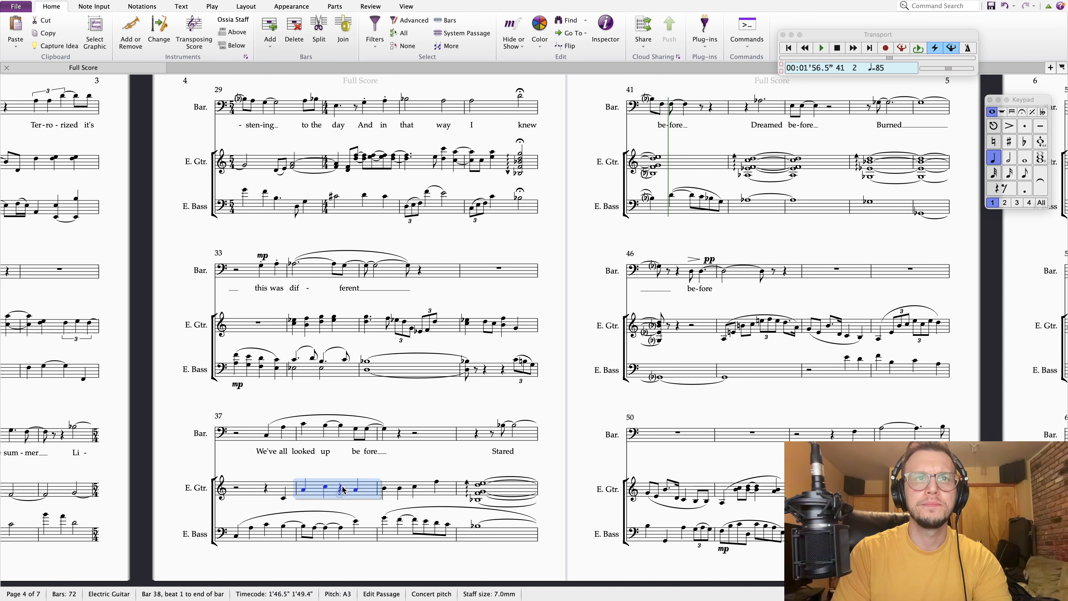
pyautogui.click(342, 489)
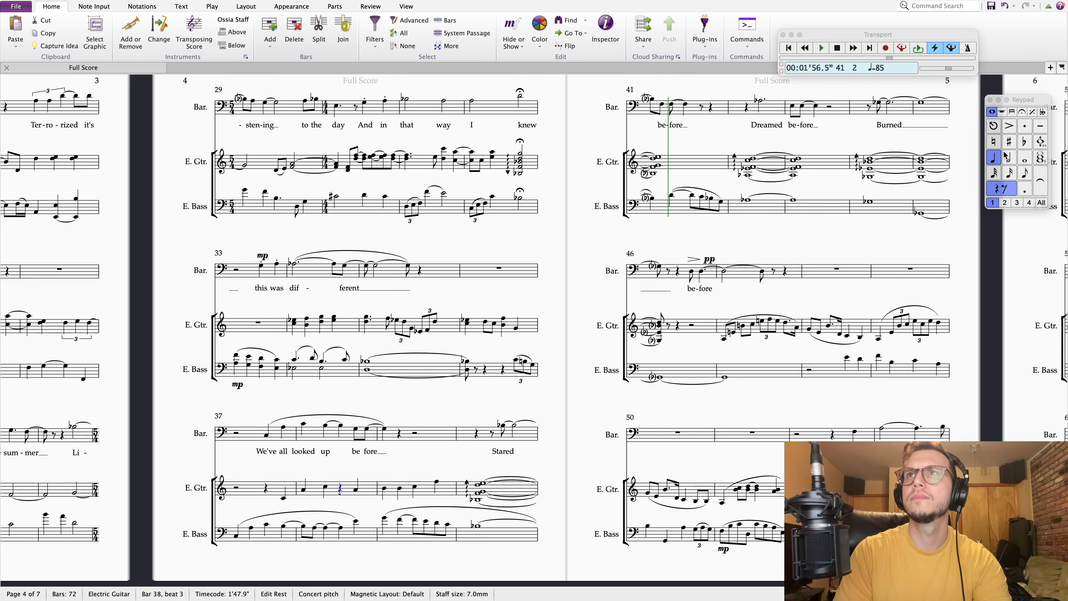
pyautogui.click(1010, 173)
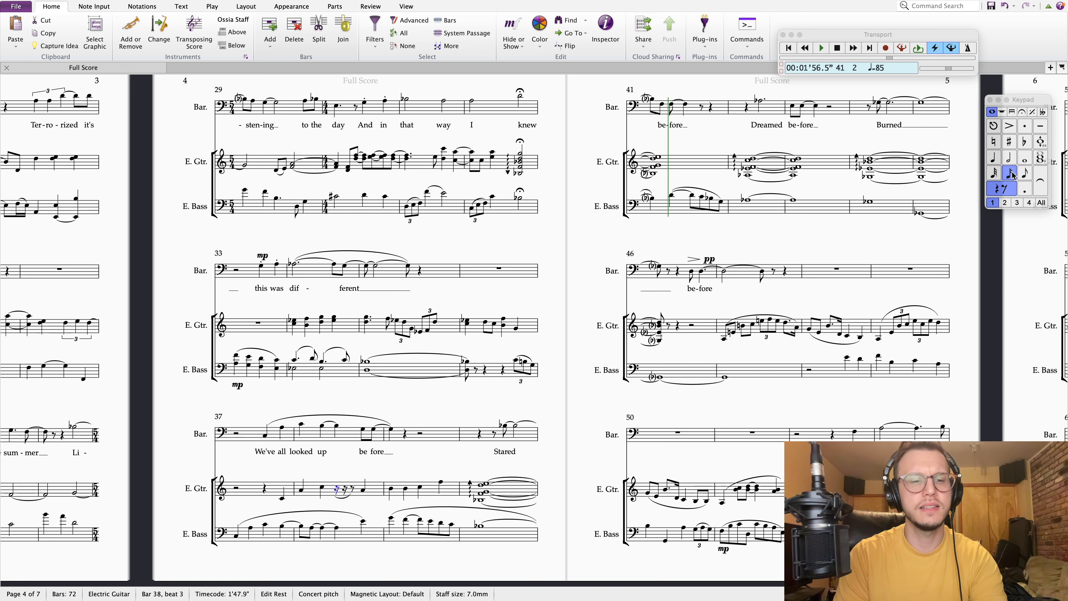
pyautogui.press('super+3')
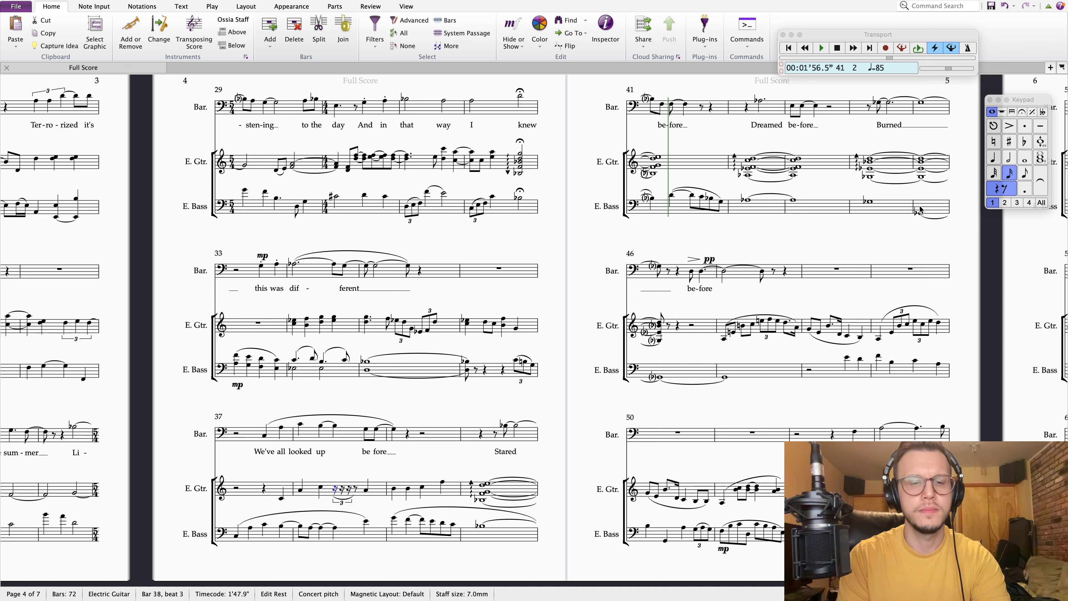
pyautogui.press('b')
pyautogui.press('0')
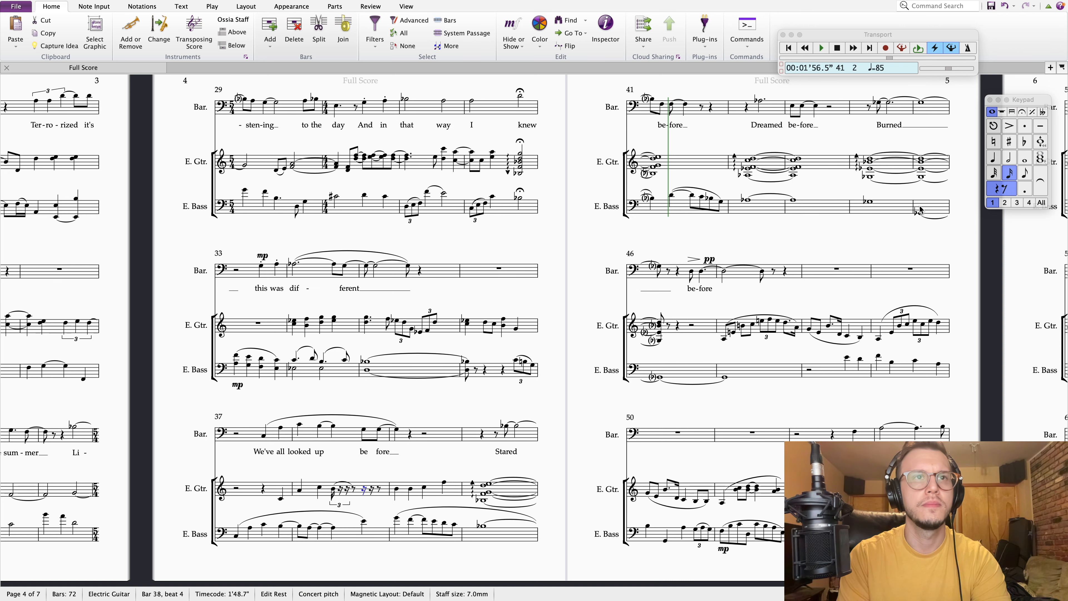
pyautogui.press('super+z')
pyautogui.press('super+z')
# - Fill beat 3 of bar 38 in the Electric Guitar with a sixteenth-note triplet starting and ending on B3, followed by an eighth-note G3
pyautogui.press('c')
pyautogui.press('c')
pyautogui.press('Down')
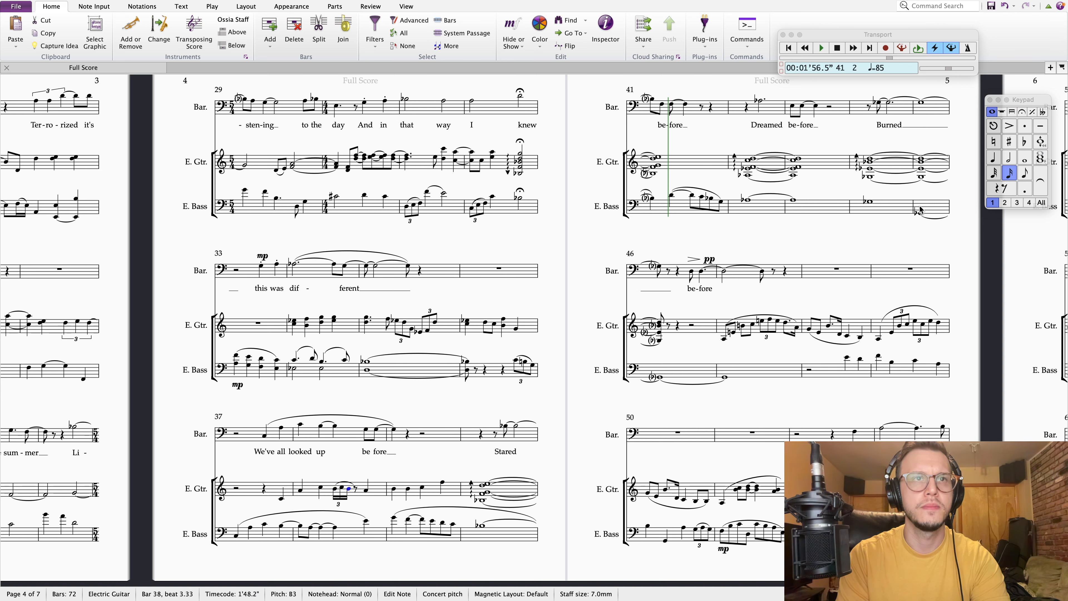
pyautogui.press('Right')
pyautogui.press('a')
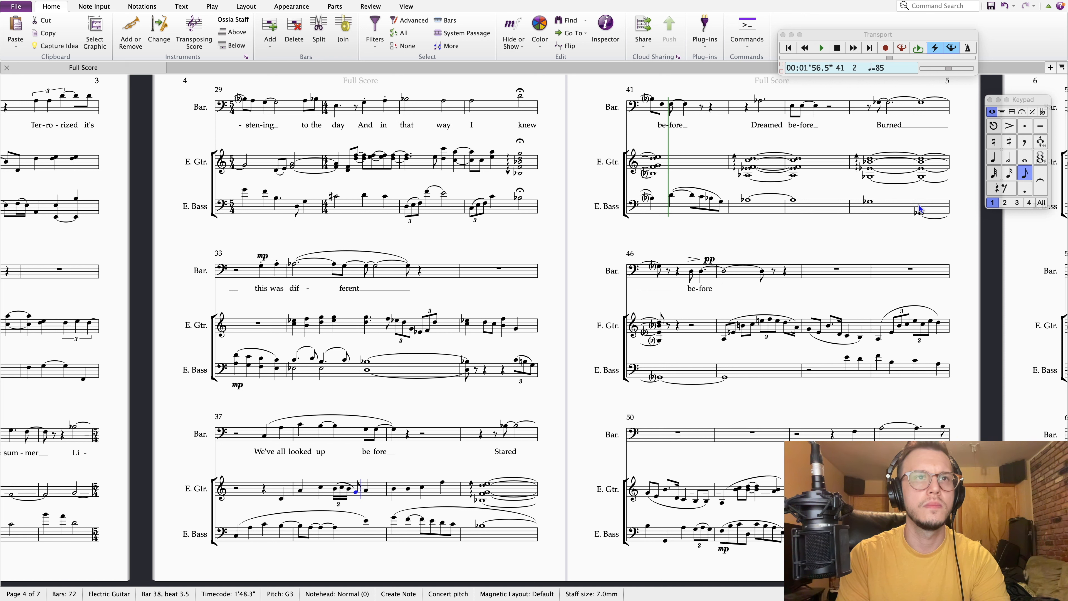
pyautogui.press('Right')
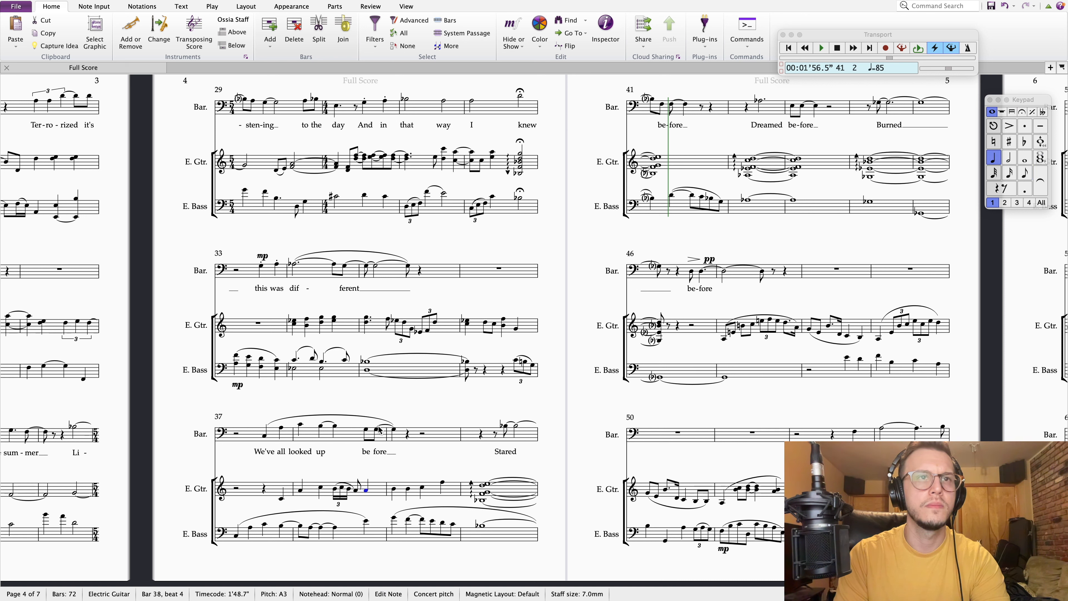
# - Lower the Electric Guitar's sixteenth-note triplet on beat 3 of bar 38 so it starts on A3, checking the line through bar 39
pyautogui.press('Right')
pyautogui.press('Right')
pyautogui.press('Right')
pyautogui.press('Right')
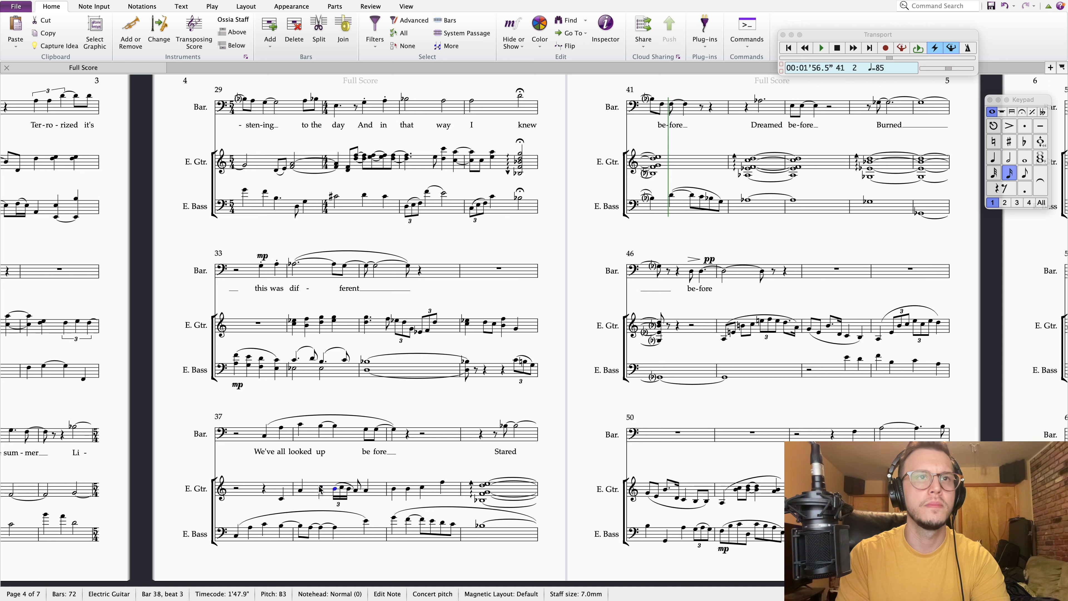
pyautogui.press('Right')
pyautogui.press('Right')
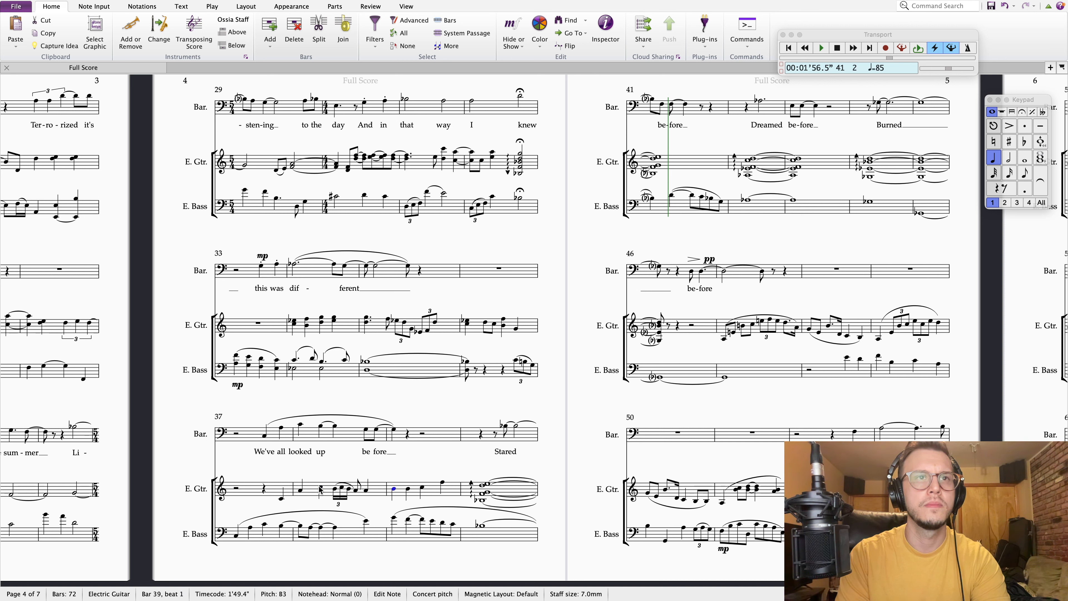
pyautogui.click(341, 488)
pyautogui.press('Right')
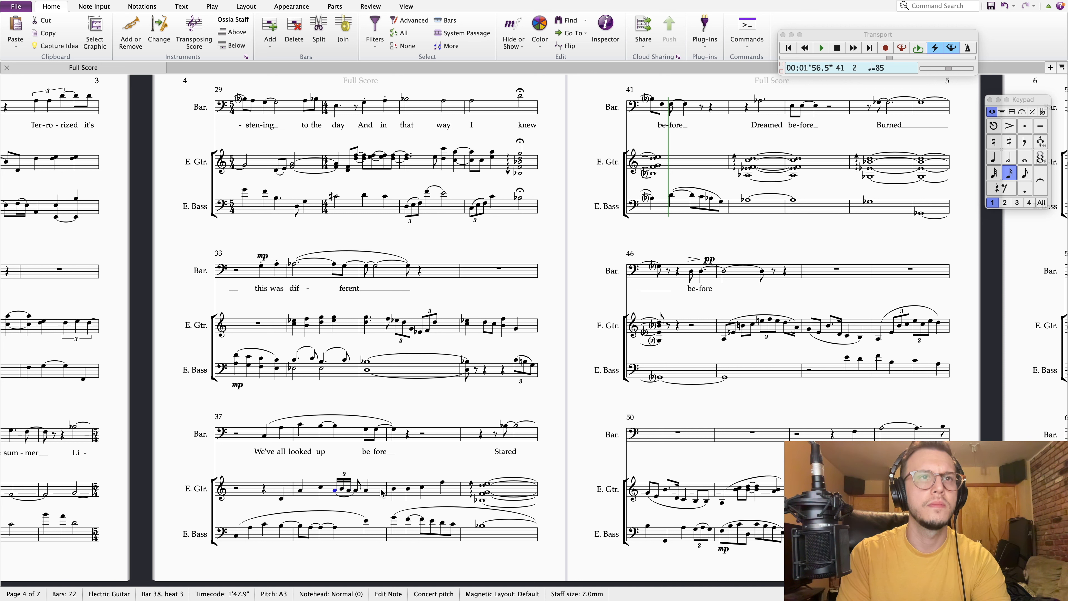
pyautogui.press('Right')
pyautogui.press('Right')
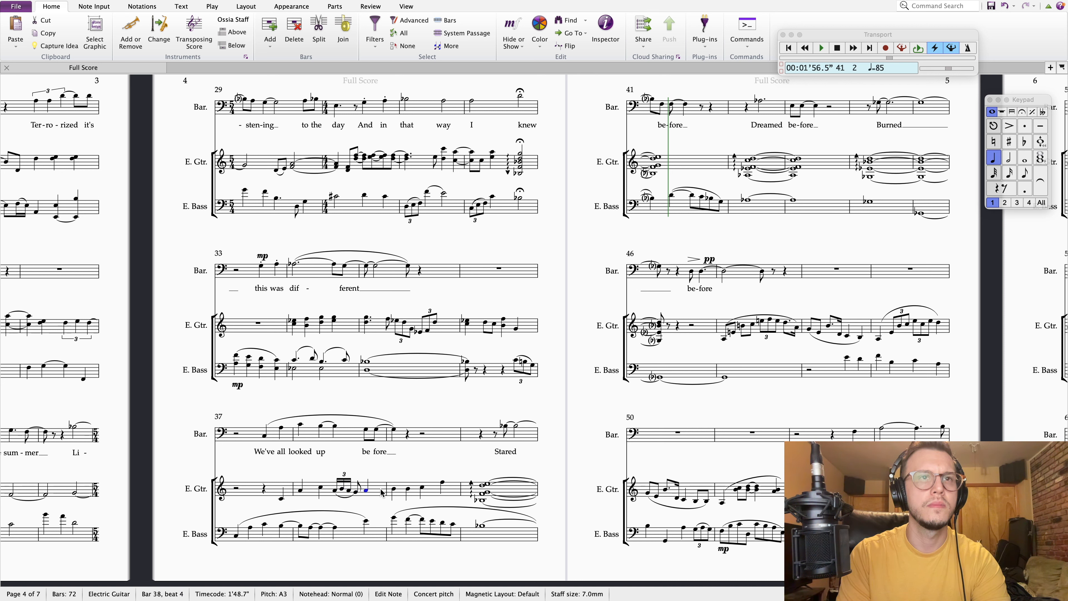
pyautogui.press('Right')
pyautogui.press('Right')
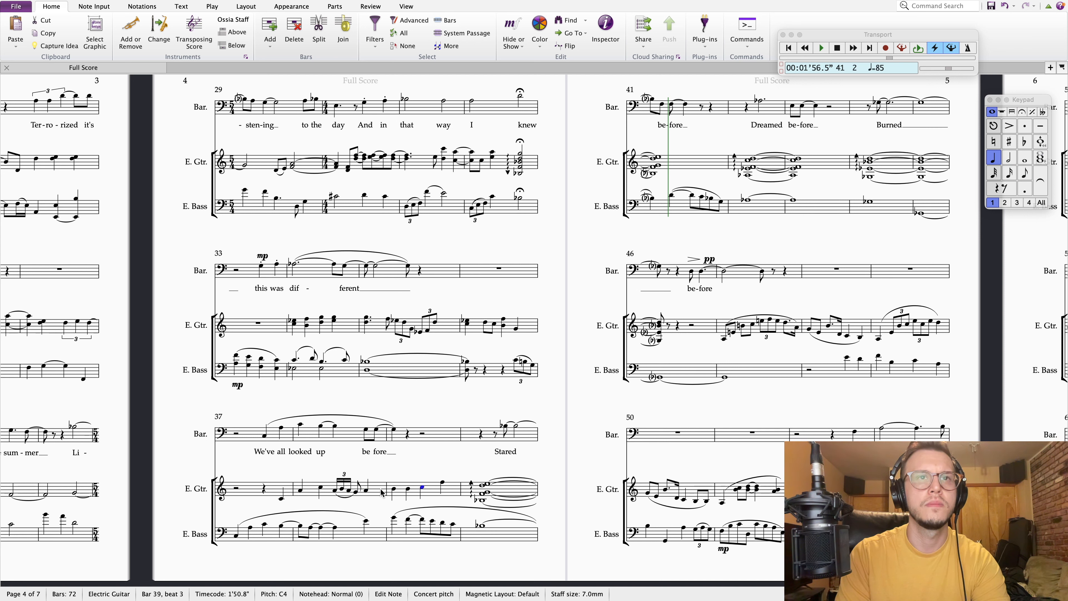
# - Slur the Electric Guitar phrase from beat 4 of bar 37 to beat 4 of bar 39
pyautogui.click(281, 499)
pyautogui.keyDown('shift'); pyautogui.click(444, 488); pyautogui.keyUp('shift')
pyautogui.press('s')
pyautogui.press('Escape')
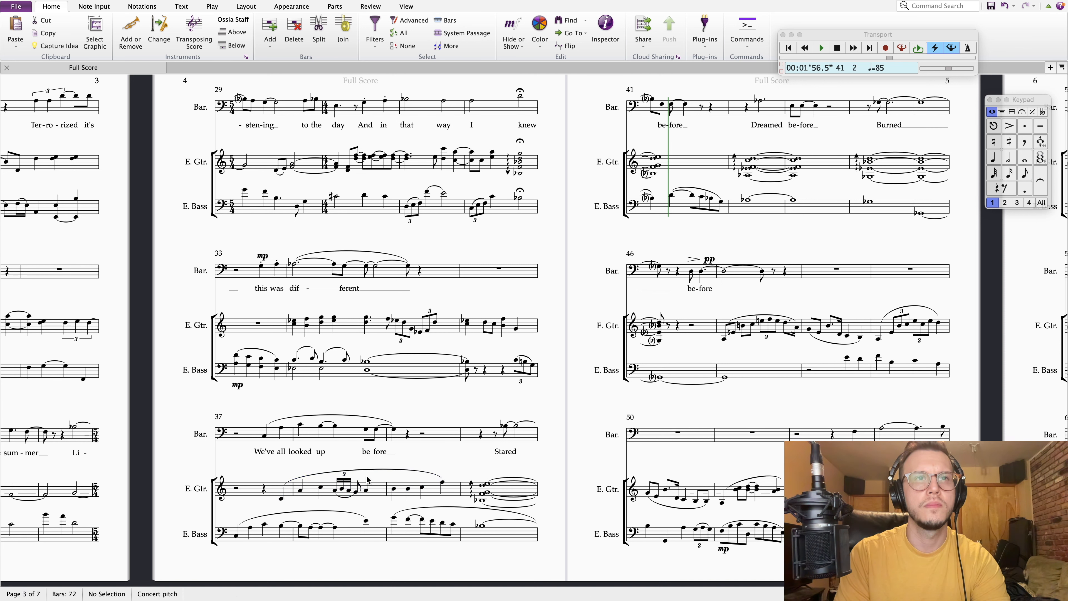
# - Play back the passage from beat 1 of bar 37, and again from beat 4 of bar 37 into bar 40
pyautogui.click(393, 490)
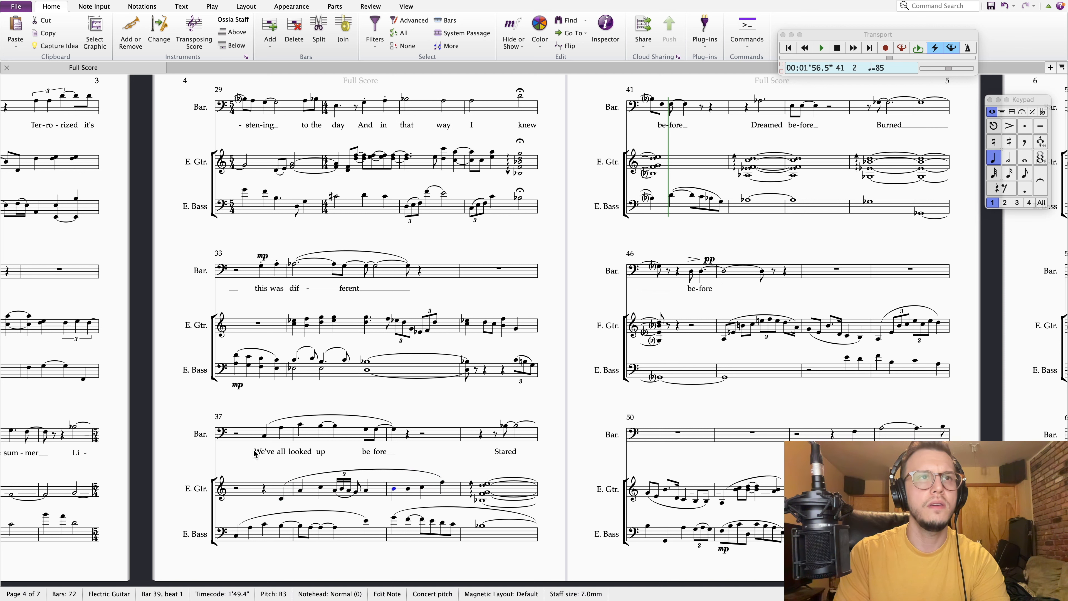
pyautogui.click(236, 540)
pyautogui.press('p')
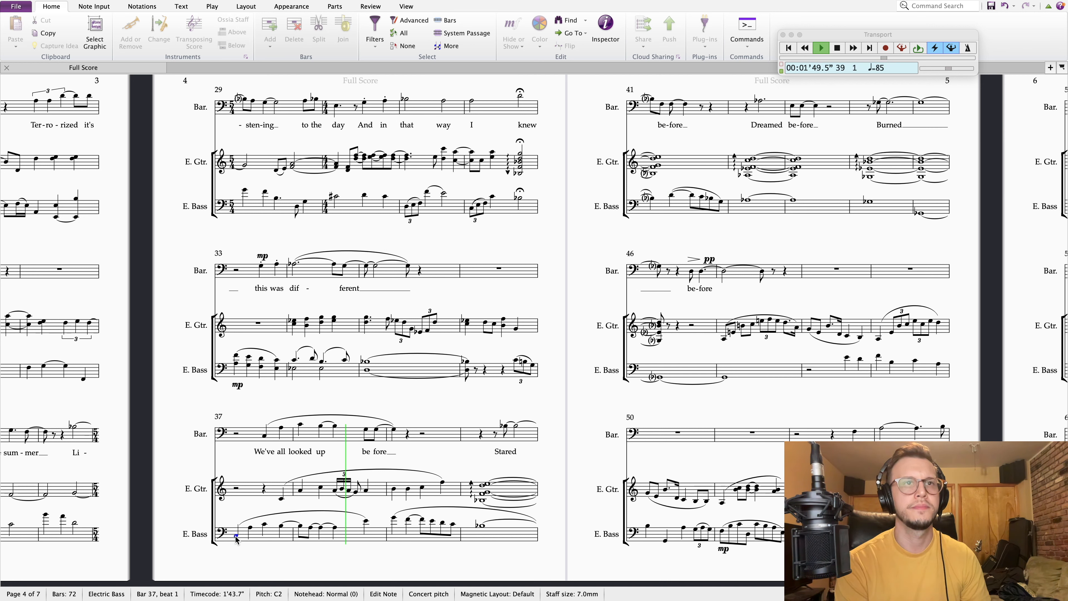
pyautogui.press('Escape')
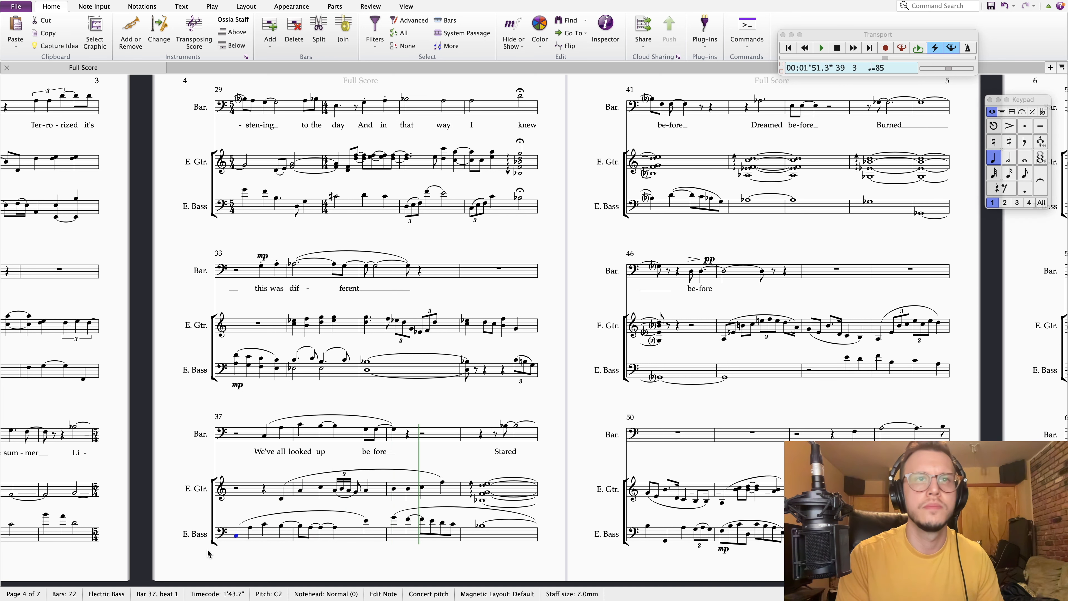
pyautogui.click(343, 500)
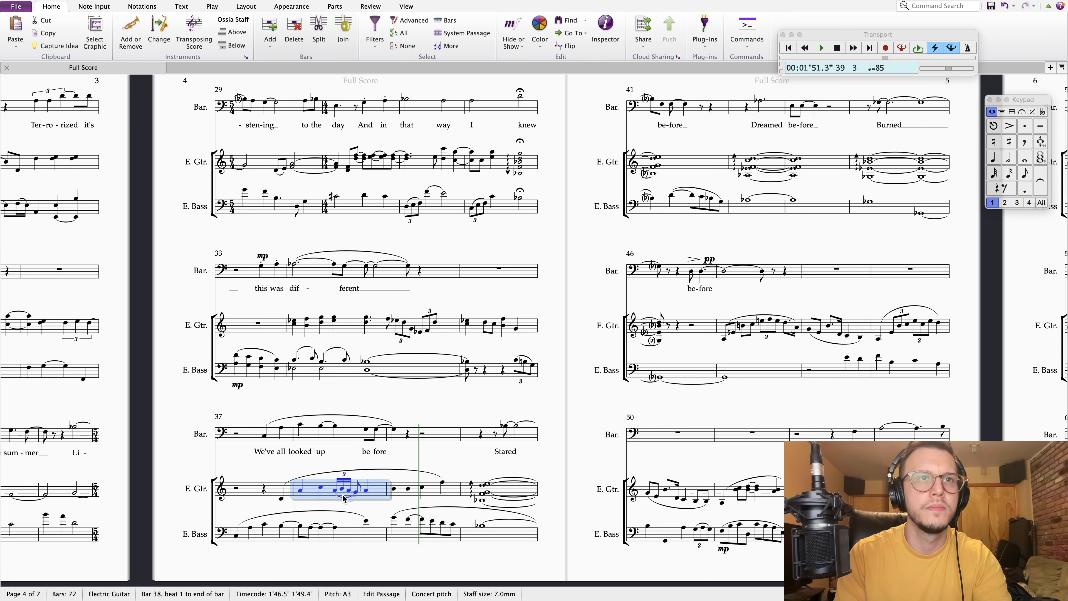
pyautogui.click(342, 500)
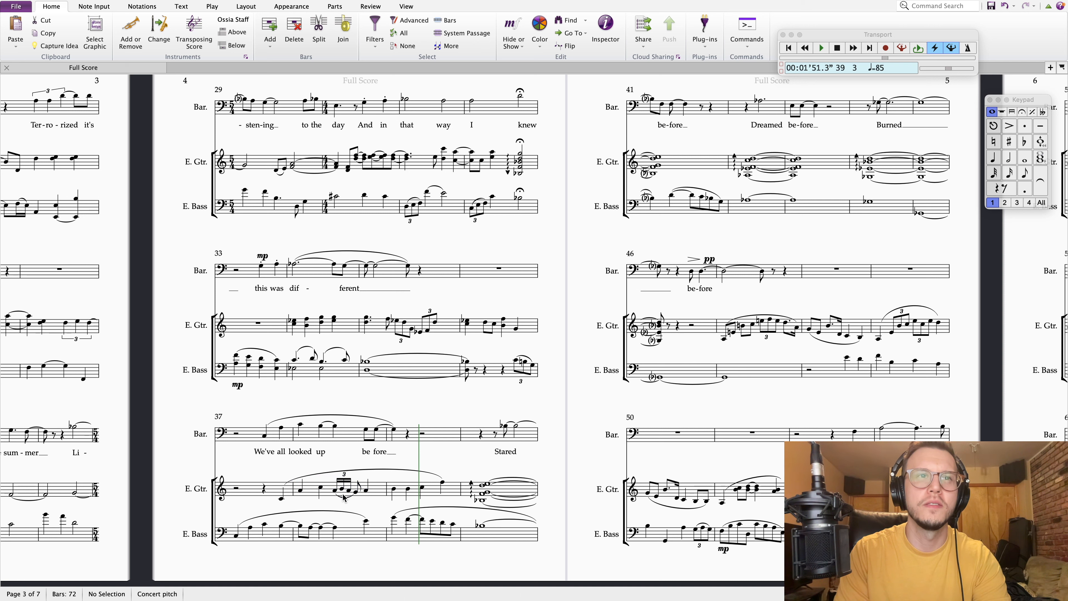
pyautogui.click(281, 499)
pyautogui.press('p')
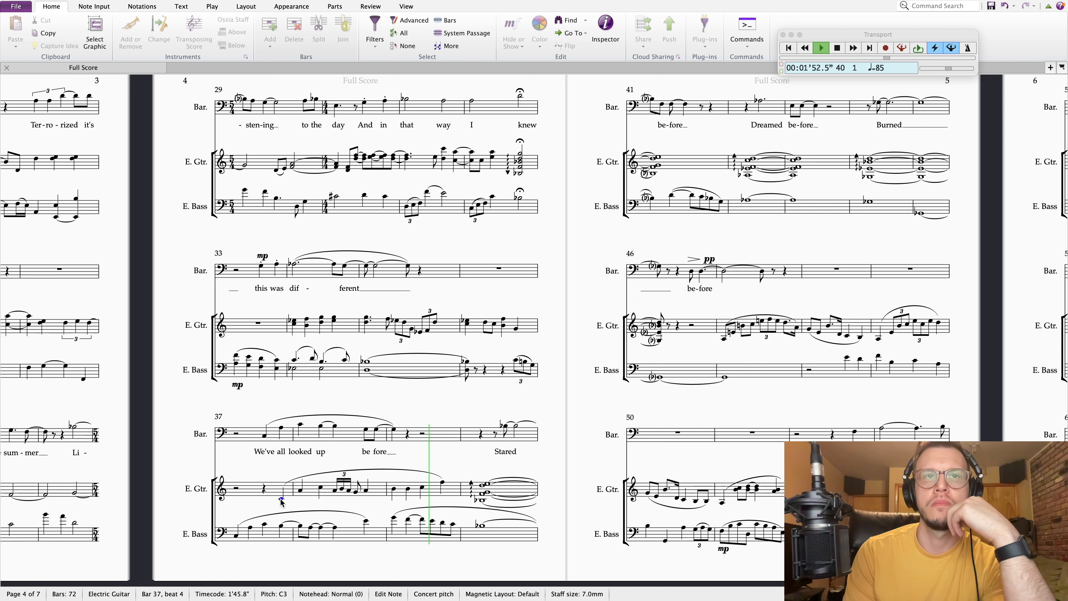
pyautogui.press('space')
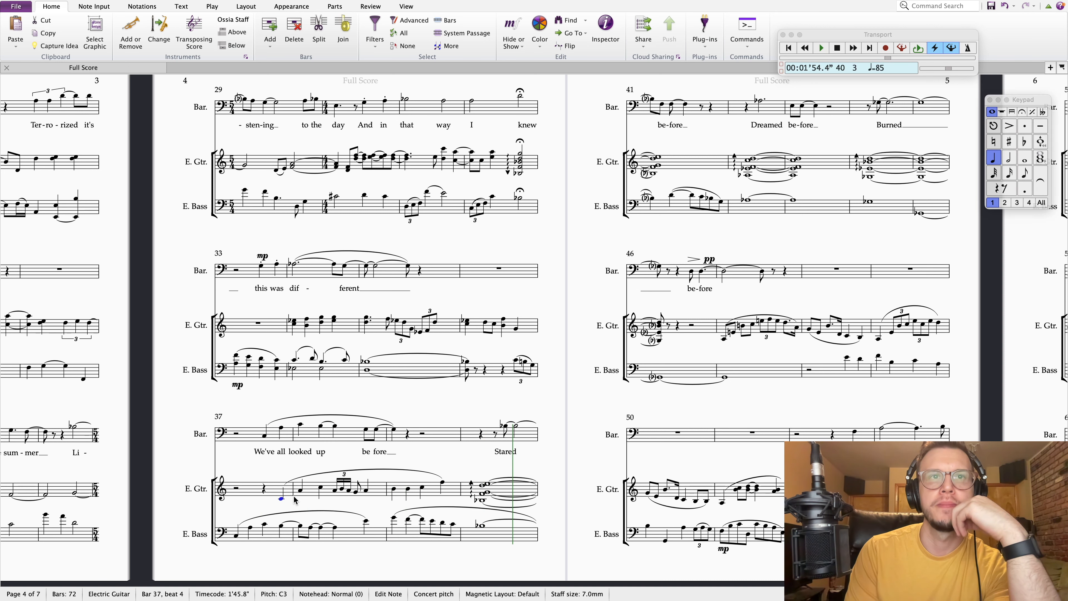
# - Replace the Electric Guitar quarter note on beat 4 of bar 39 with eighth notes E4 and F4
pyautogui.click(394, 490)
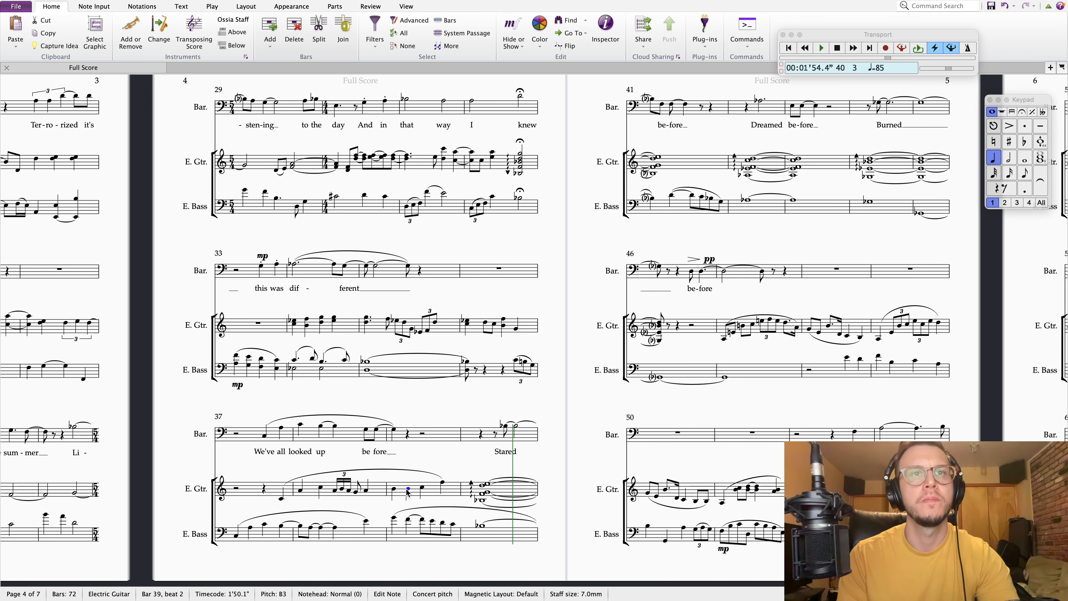
pyautogui.press('Right')
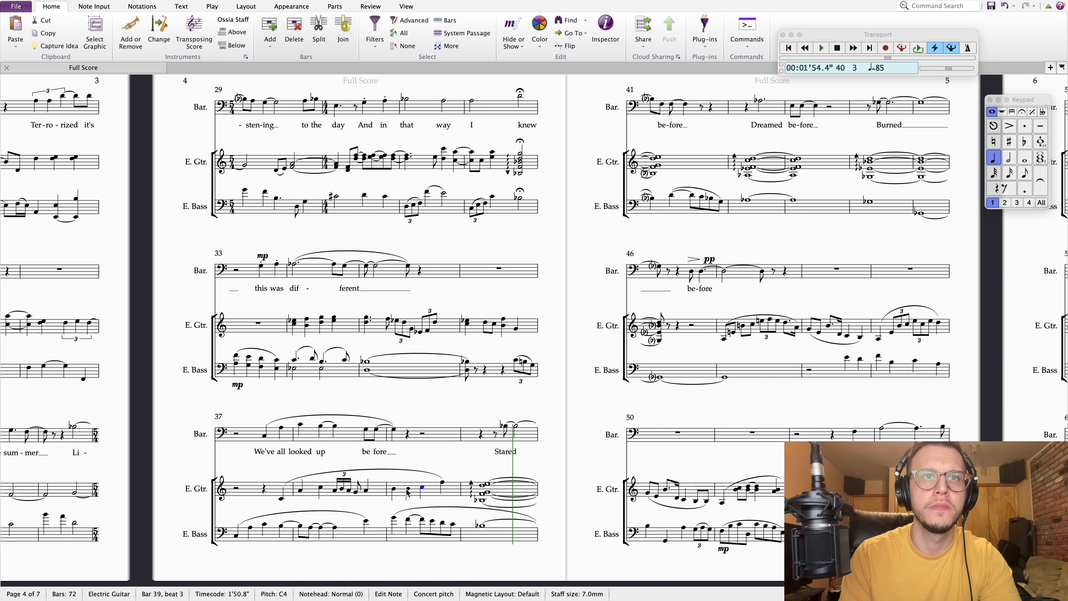
pyautogui.click(443, 484)
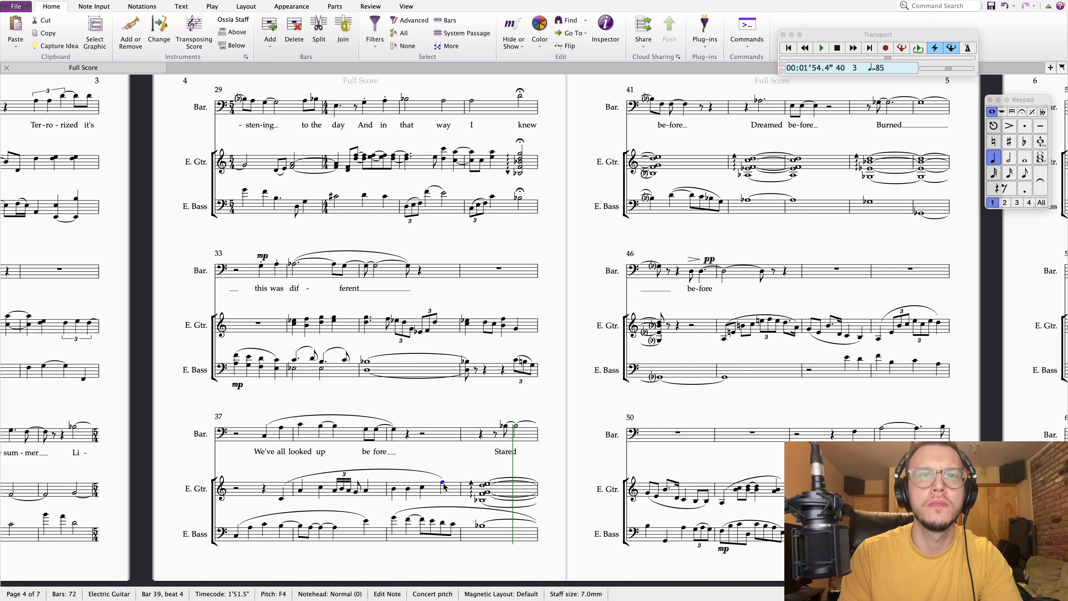
pyautogui.click(1025, 172)
pyautogui.press('e')
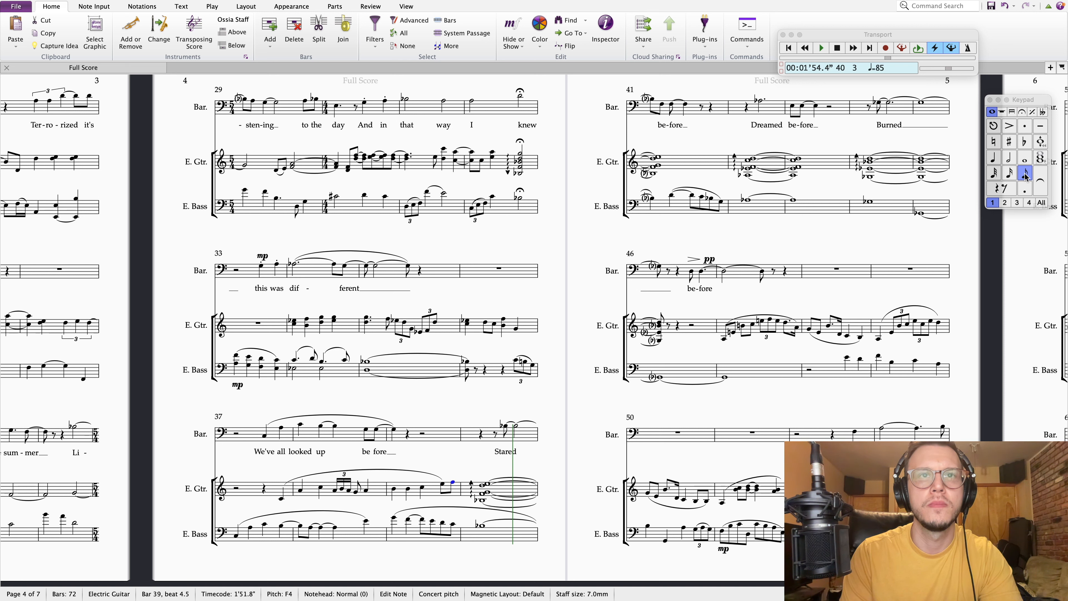
pyautogui.press('Right')
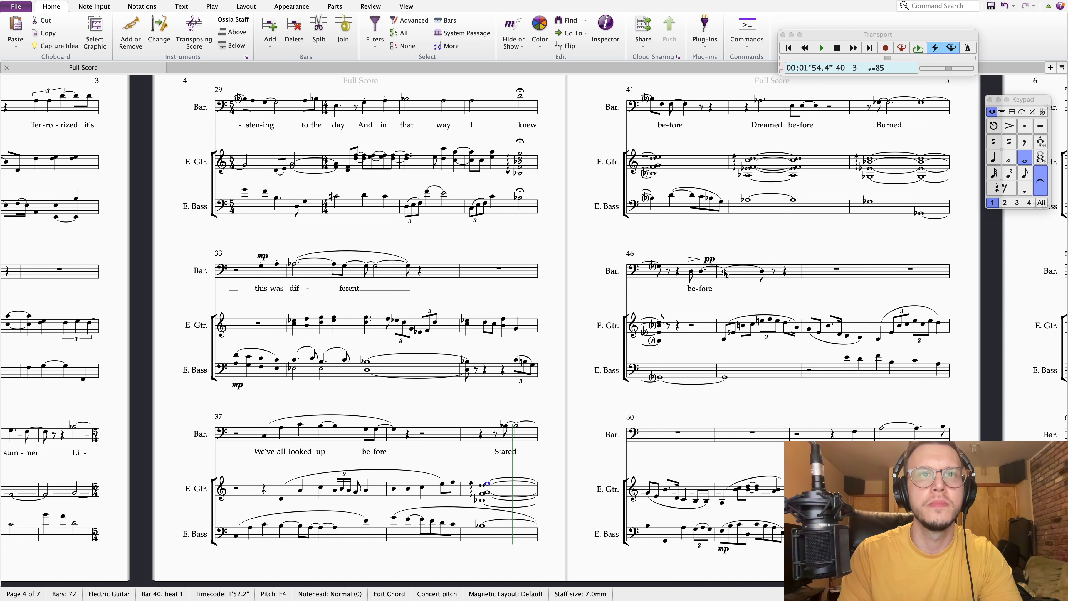
pyautogui.click(394, 490)
pyautogui.press('Right')
pyautogui.press('Right')
pyautogui.press('Right')
pyautogui.press('Right')
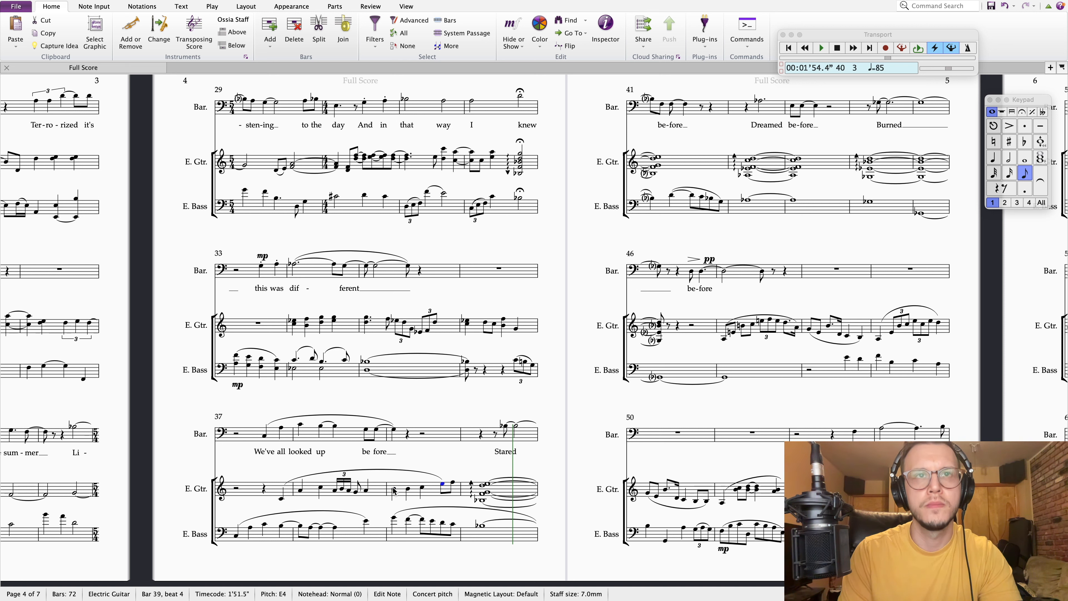
pyautogui.press('Escape')
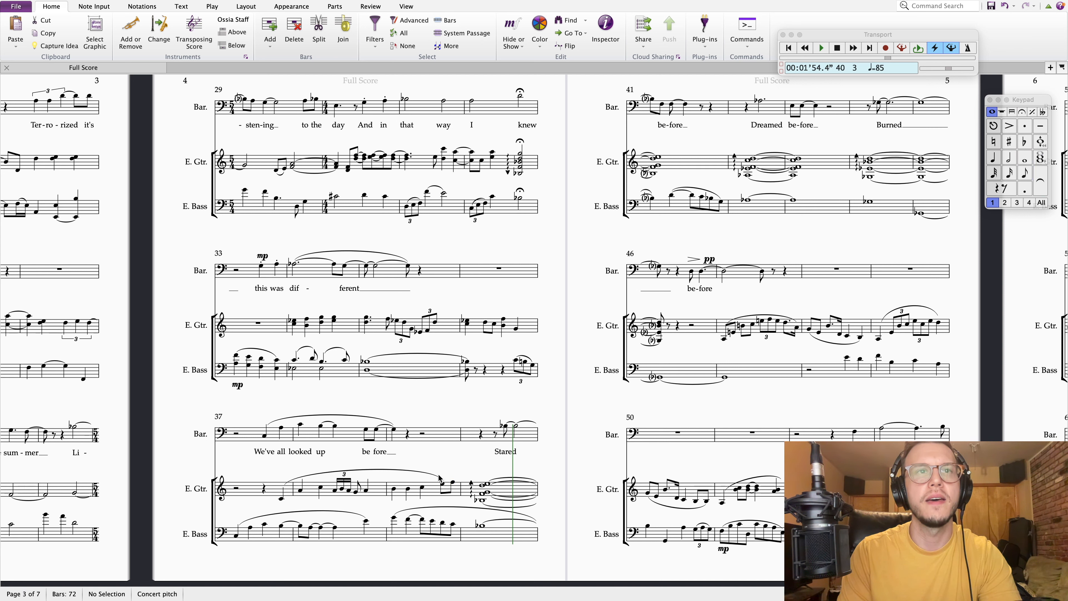
# - Adjust the Electric Guitar slur starting on beat 4 of bar 37 so it ends on the last eighth note of bar 39
pyautogui.click(375, 467)
pyautogui.hotkey('shift', 'Left')
pyautogui.hotkey('shift', 'Left')
pyautogui.hotkey('shift', 'Left')
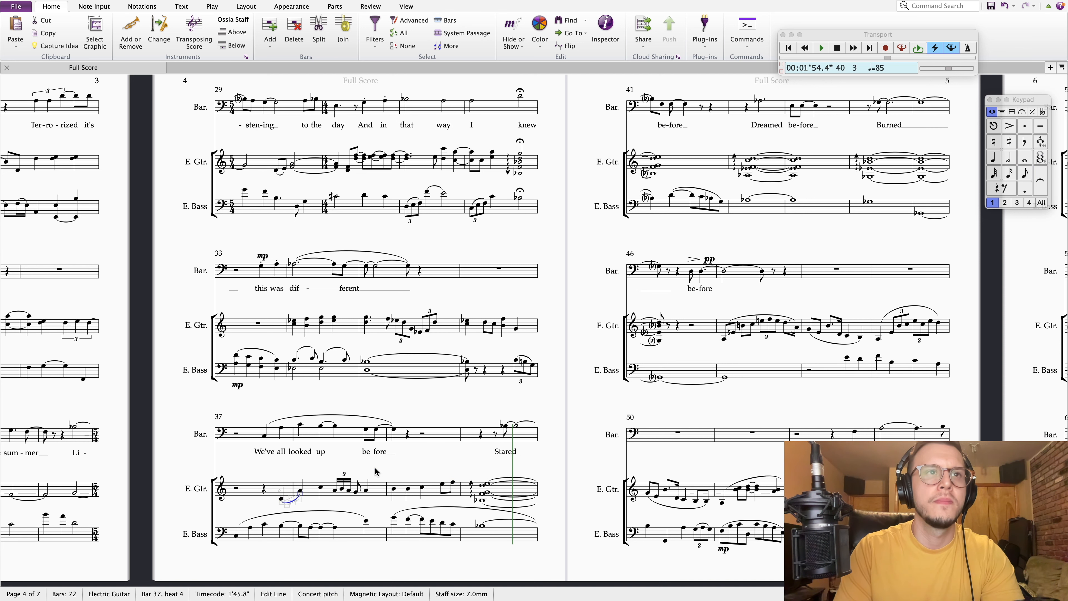
pyautogui.hotkey('shift', 'Right')
pyautogui.hotkey('shift', 'Right')
pyautogui.hotkey('shift', 'Right')
pyautogui.hotkey('shift', 'Right')
pyautogui.press('Escape')
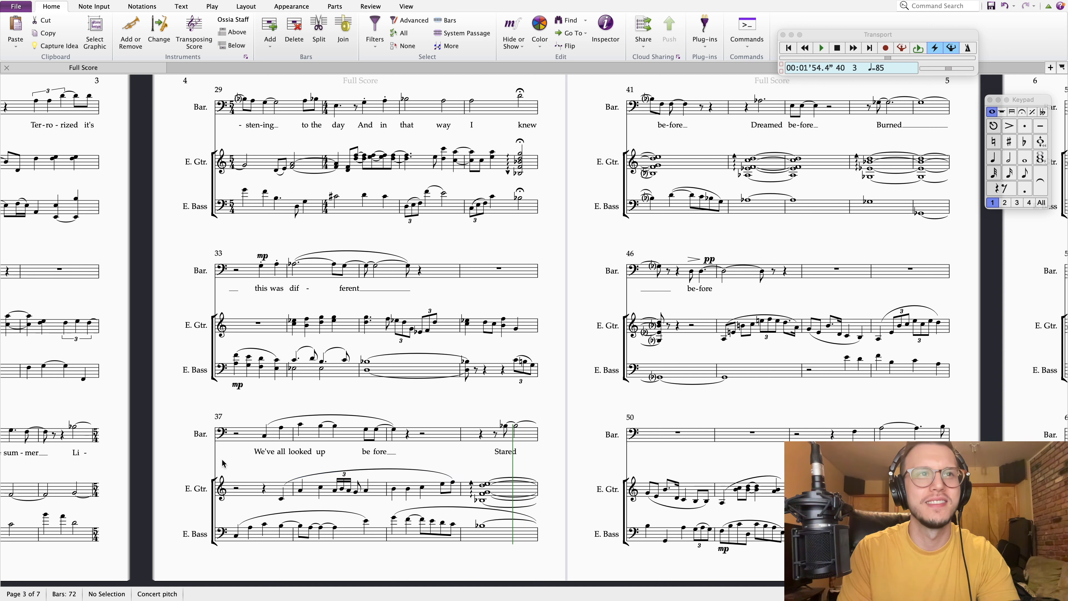
# - Play back the score from the Electric Bass note on beat 1 of bar 37
pyautogui.hscroll(-1, 381, 421)
pyautogui.hscroll(-2, 382, 421)
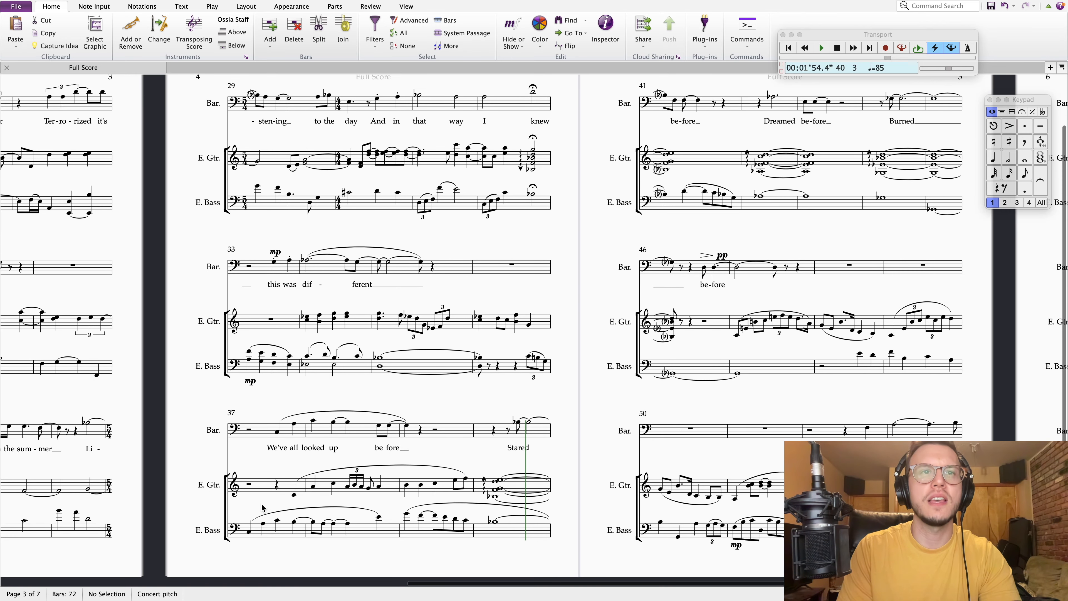
pyautogui.click(249, 533)
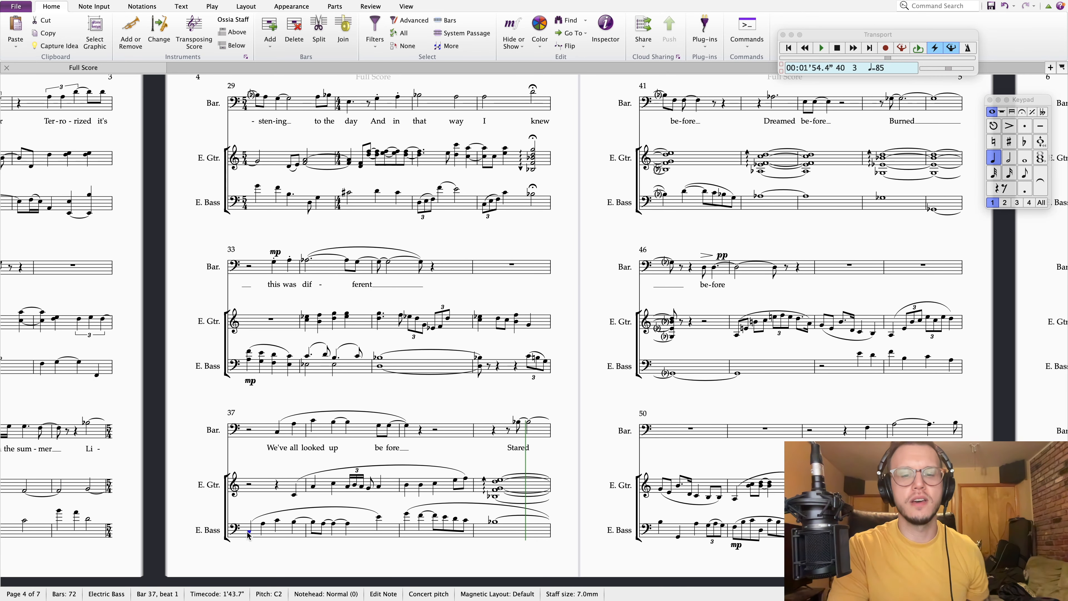
pyautogui.press('space')
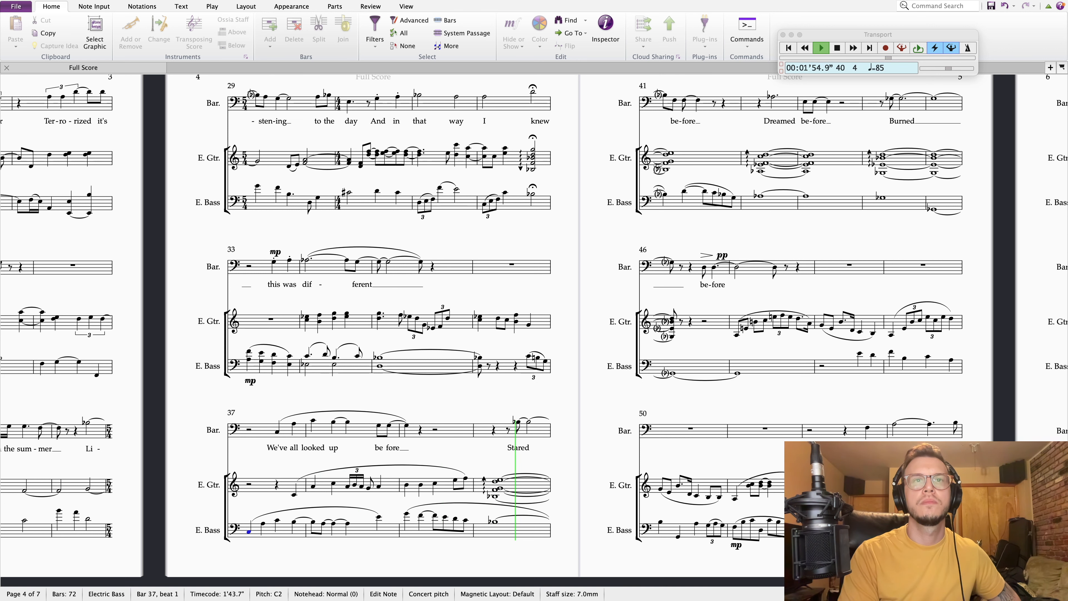
pyautogui.press('space')
# - Shorten the Electric Guitar chord on beat 1 of bar 41 to a dotted half note
pyautogui.click(654, 177)
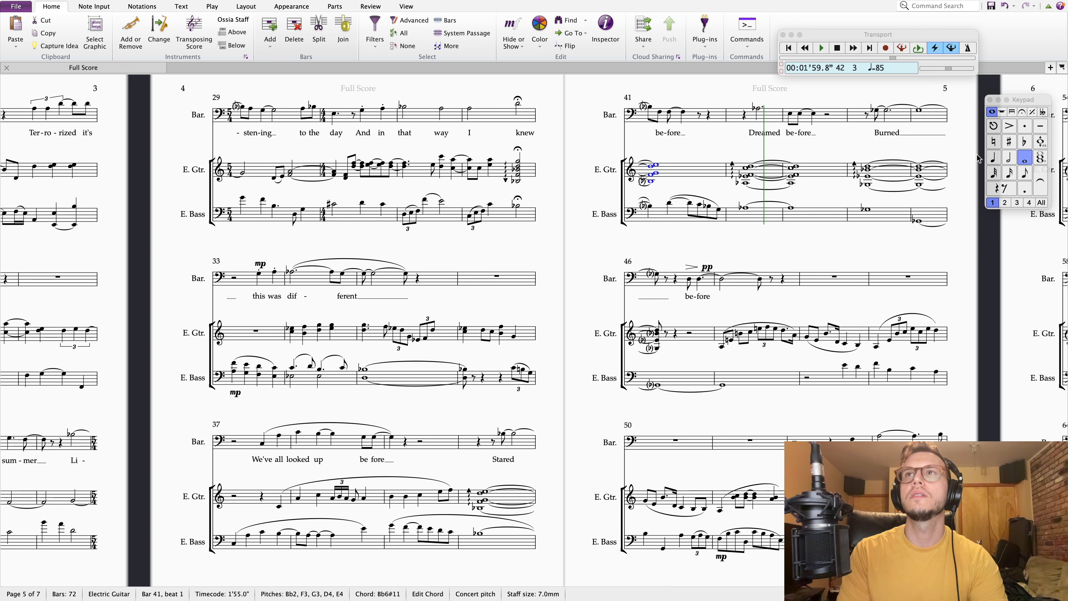
pyautogui.click(1009, 158)
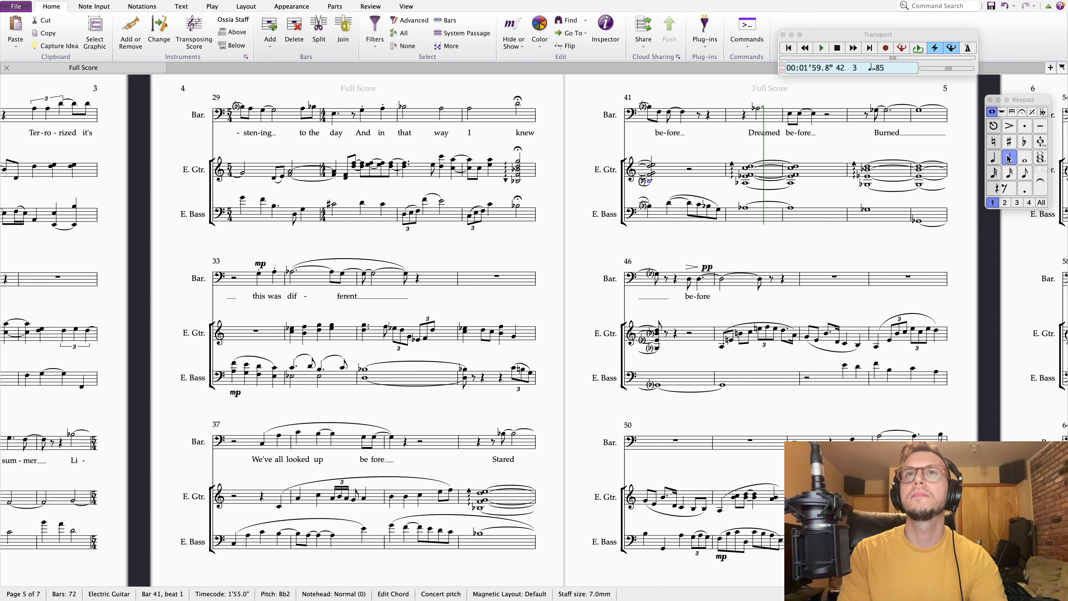
pyautogui.click(1024, 190)
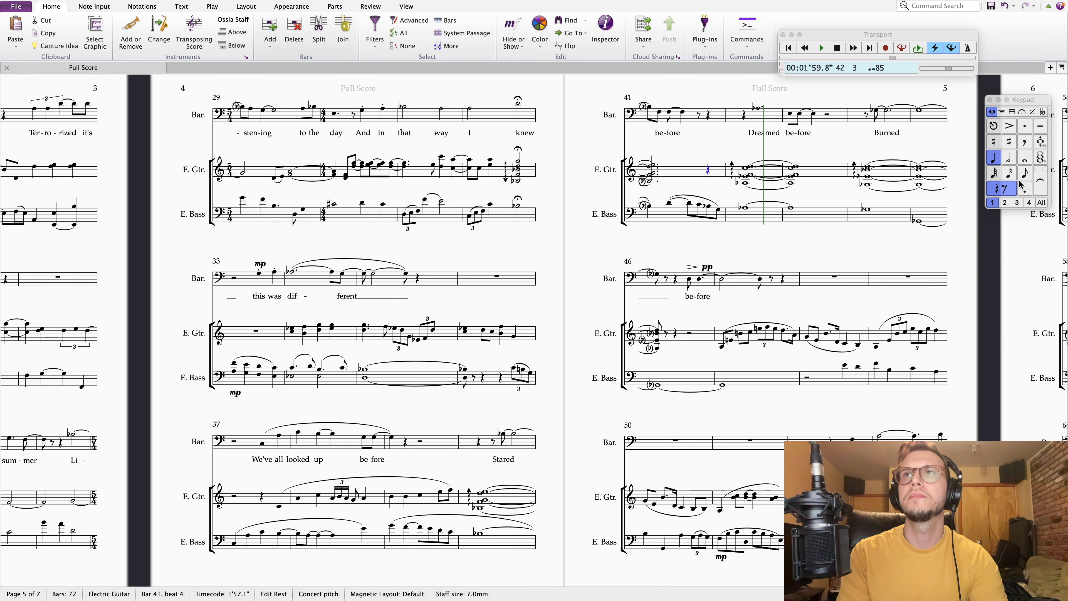
# - Fill beat 4 of bar 41 in the Electric Guitar with an eighth-note triplet starting with two D4 notes
pyautogui.click(1026, 174)
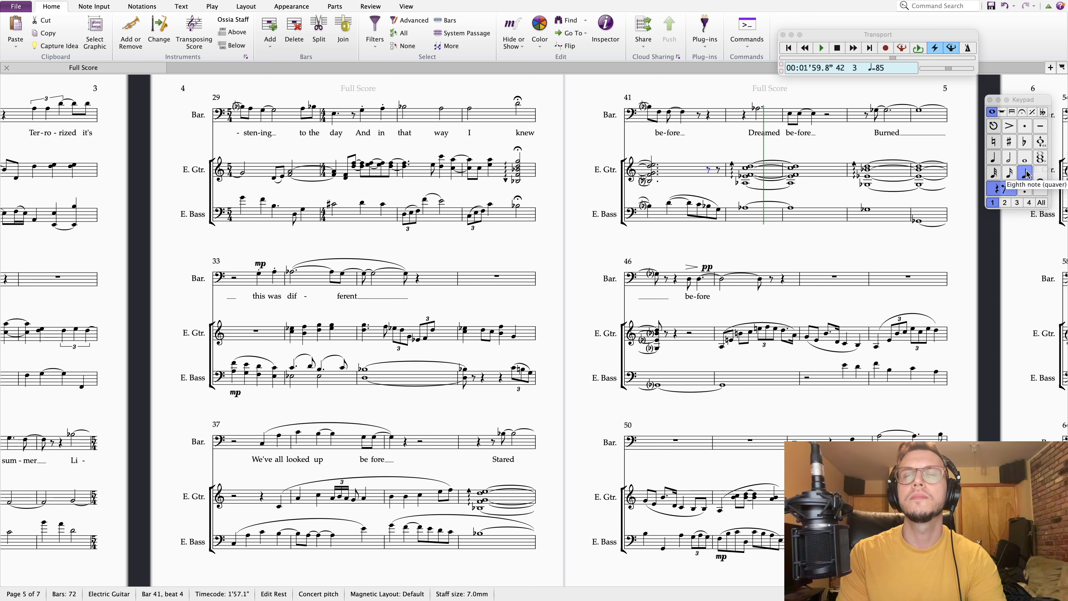
pyautogui.press('super+3')
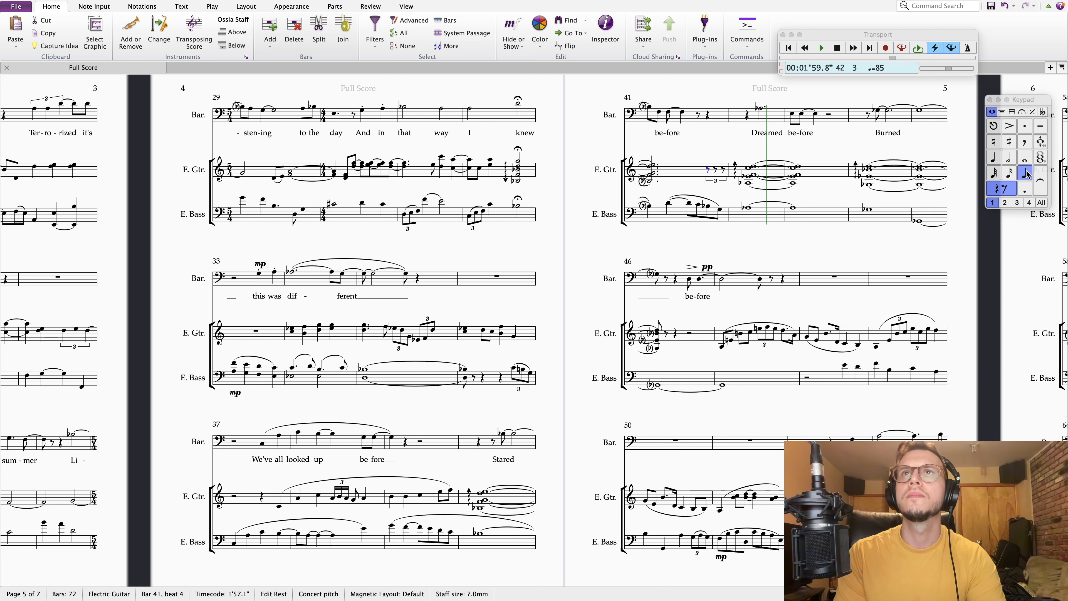
pyautogui.press('d')
pyautogui.press('super+Up')
pyautogui.press('d')
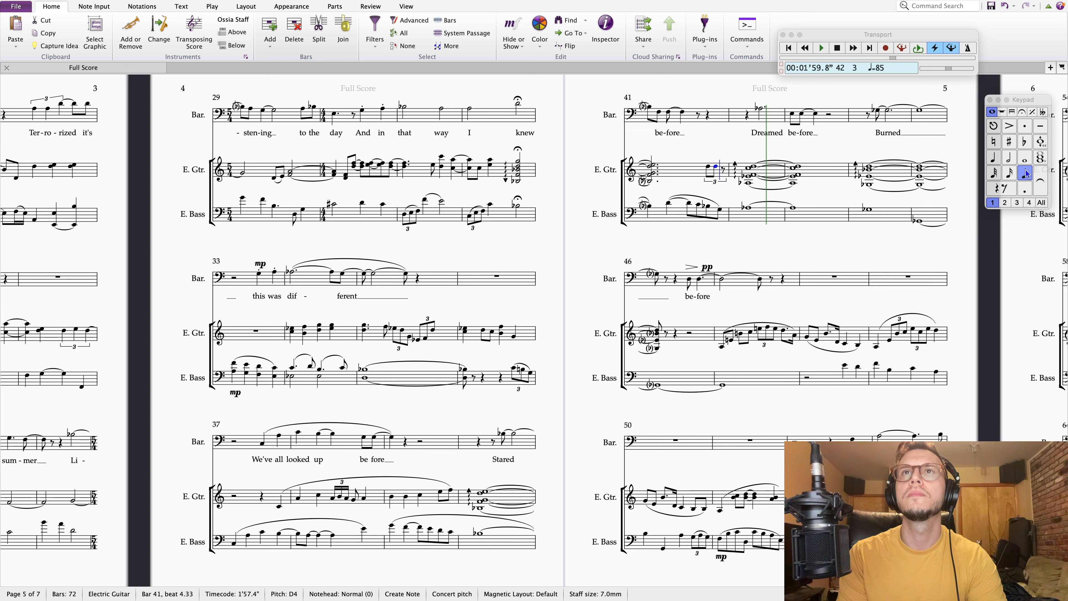
pyautogui.press('c')
pyautogui.press('Right')
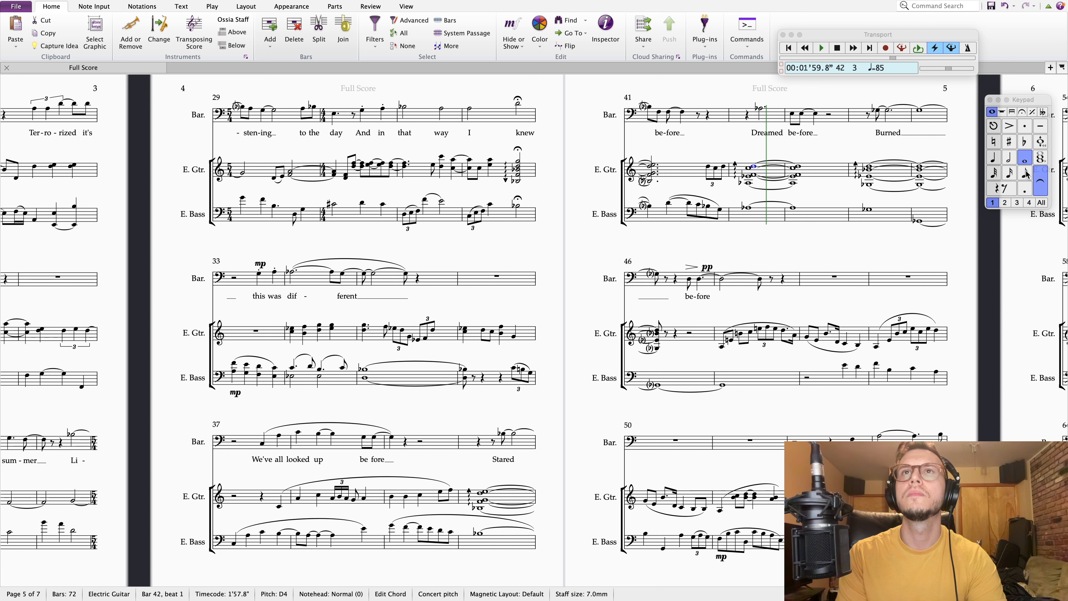
# - Raise the first note of the Electric Guitar triplet in bar 41 to E4 and audition the notes leading into bar 42
pyautogui.click(709, 168)
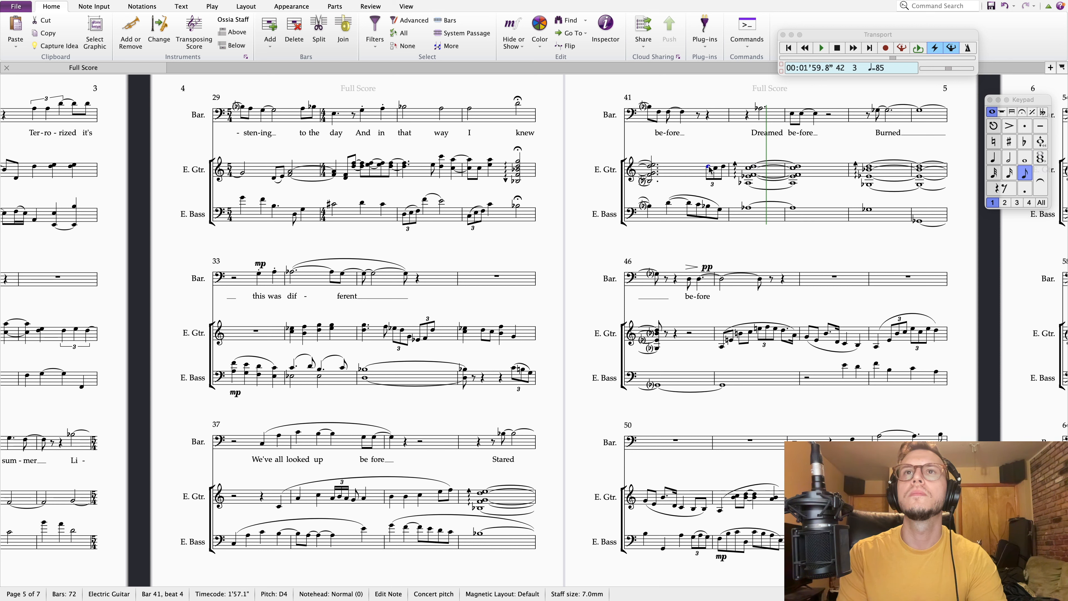
pyautogui.press('Up')
pyautogui.press('Right')
pyautogui.press('Right')
pyautogui.press('Right')
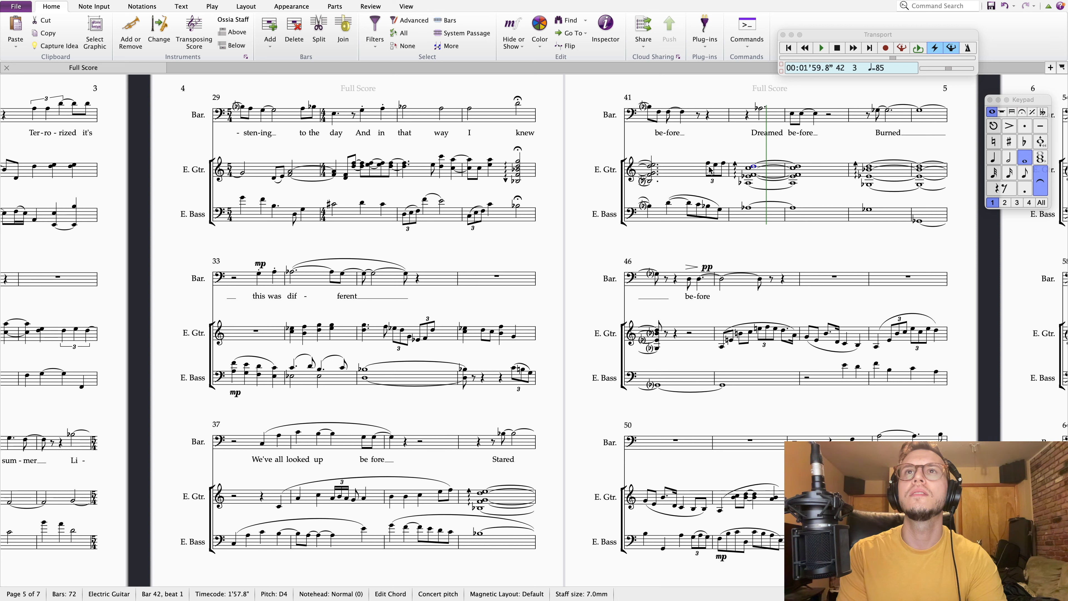
# - Play back the passage from the start of bar 41 into bar 42
pyautogui.click(695, 172)
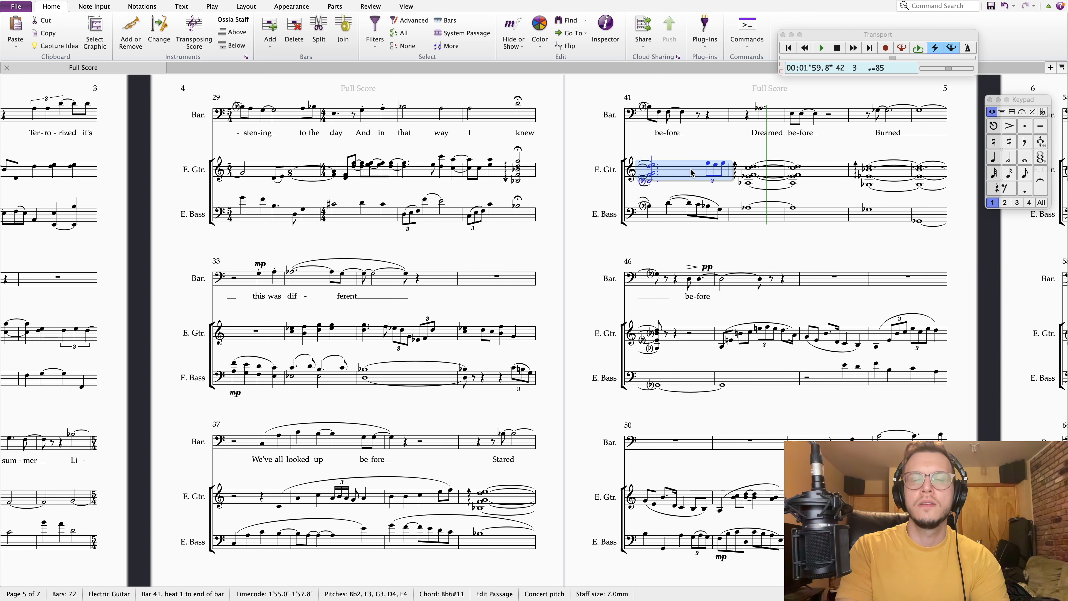
pyautogui.press('p')
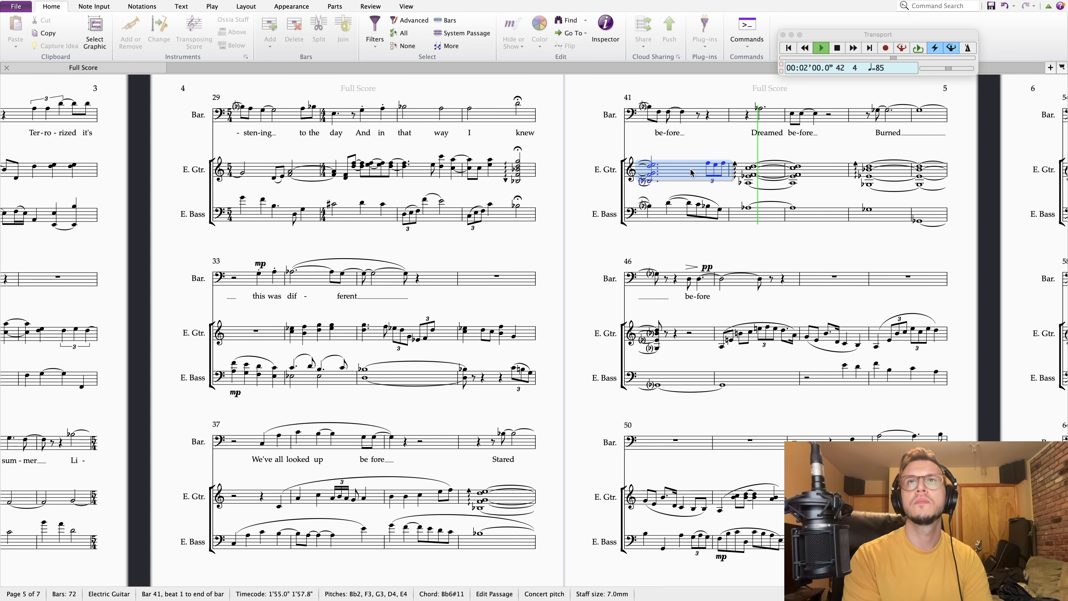
pyautogui.press('Escape')
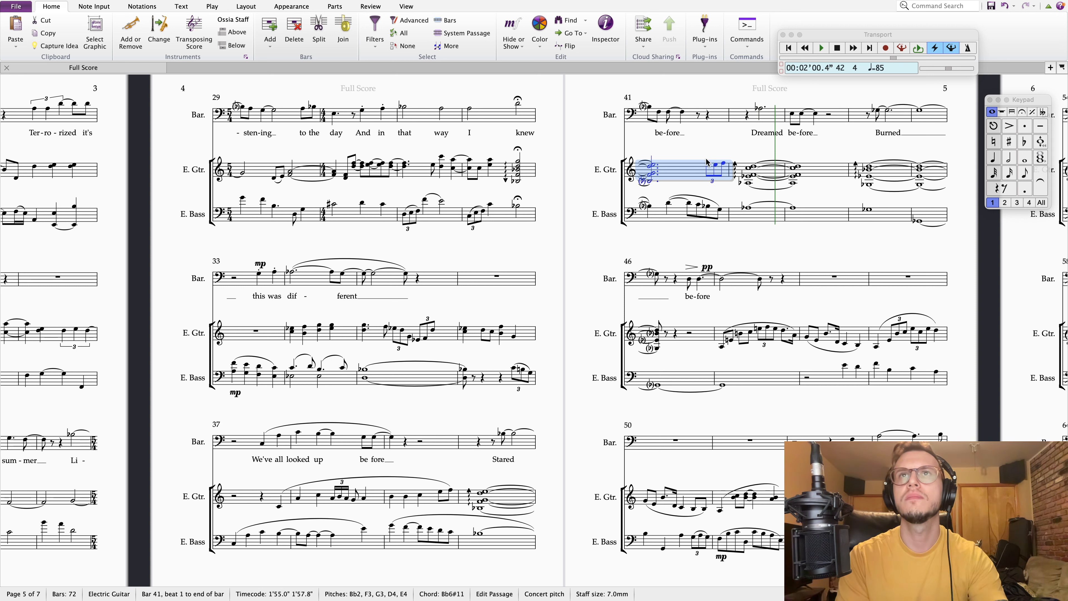
pyautogui.press('Escape')
# - Change the Electric Guitar triplet on beat 4 of bar 41 to D4, E4, D4 and slur it
pyautogui.click(708, 164)
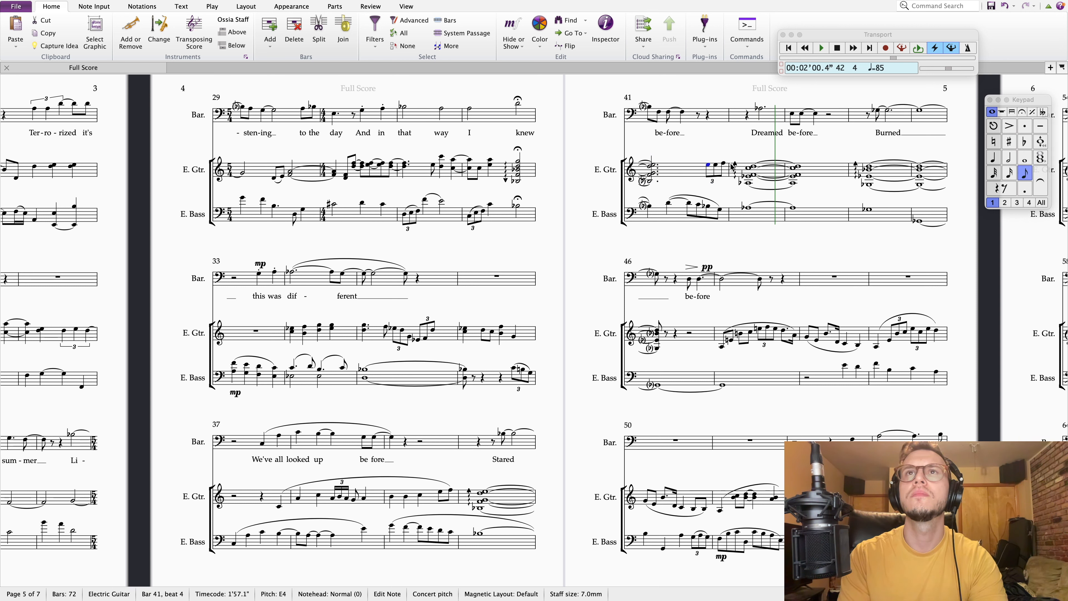
pyautogui.press('Right')
pyautogui.press('Right')
pyautogui.press('Down')
pyautogui.press('Down')
pyautogui.press('Left')
pyautogui.press('Up')
pyautogui.press('Up')
pyautogui.press('Right')
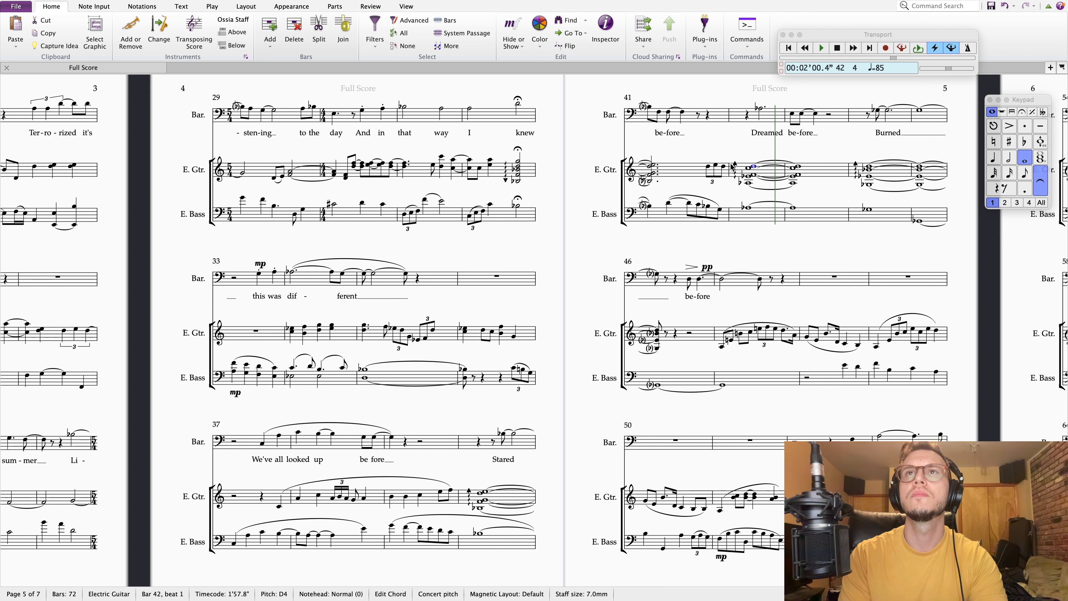
pyautogui.click(708, 168)
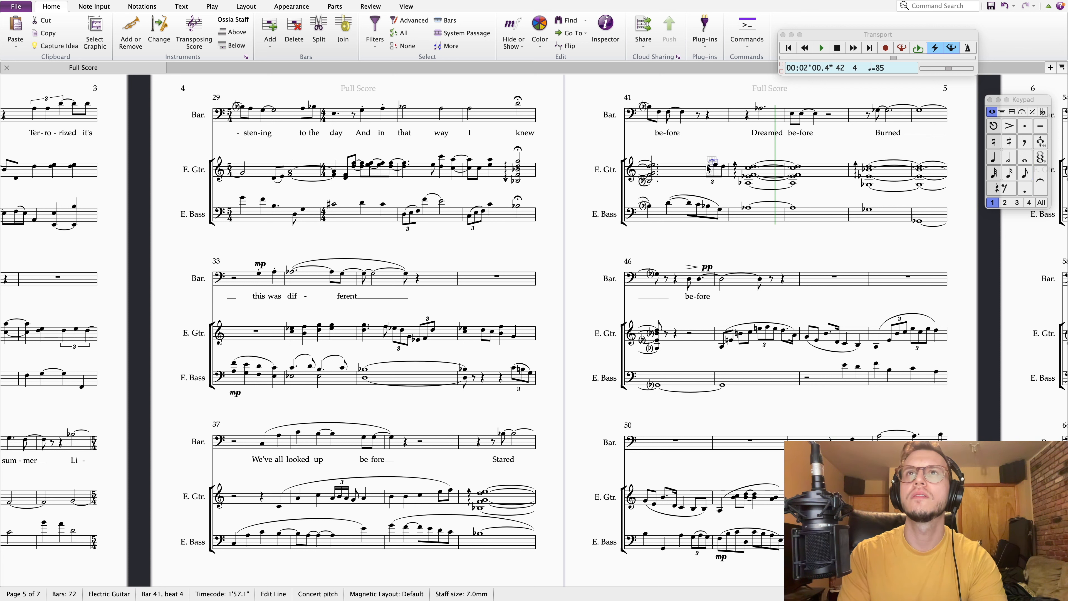
# - Play back from the first triplet note on beat 4 of bar 41 into bar 42
pyautogui.click(708, 169)
pyautogui.press('space')
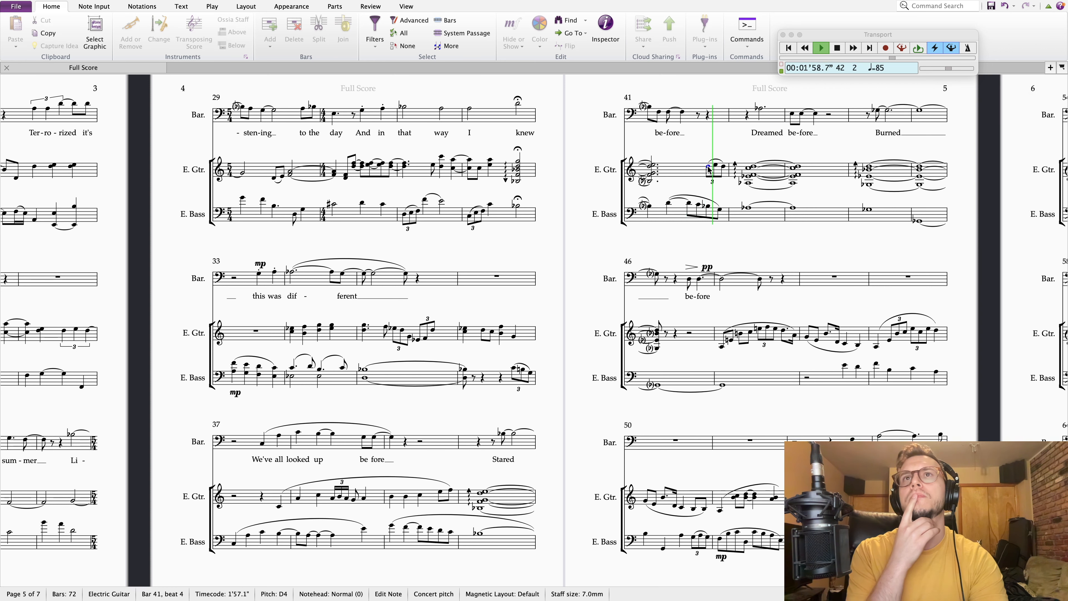
pyautogui.press('space')
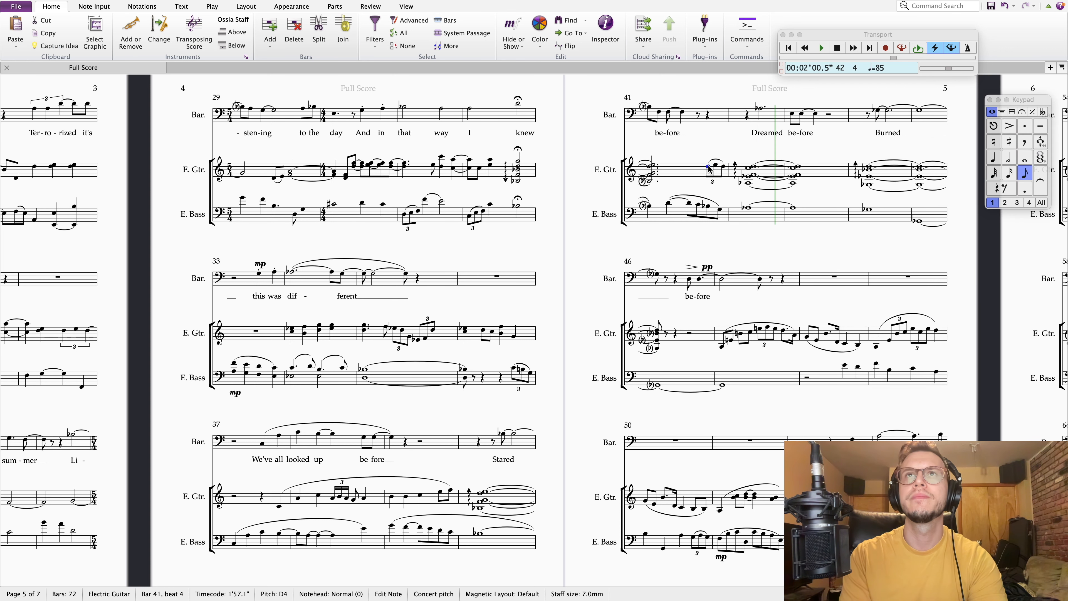
pyautogui.press('Escape')
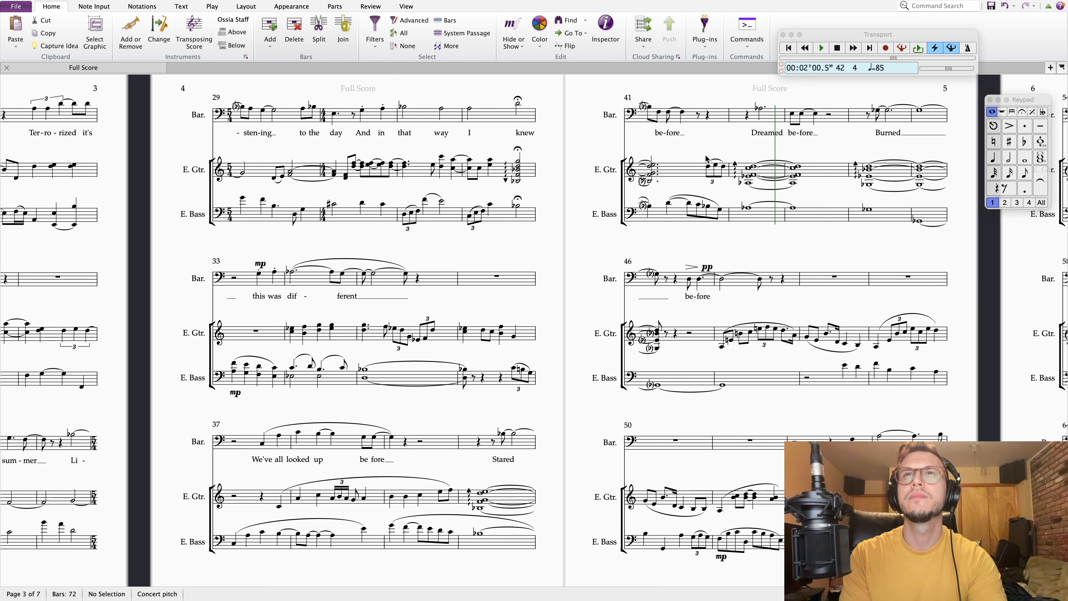
# - Step through the Electric Guitar notes from the bar 41 chord through the triplet into bar 42 to audition their pitches
pyautogui.click(655, 176)
pyautogui.press('Right')
pyautogui.press('Right')
pyautogui.press('Right')
pyautogui.press('Right')
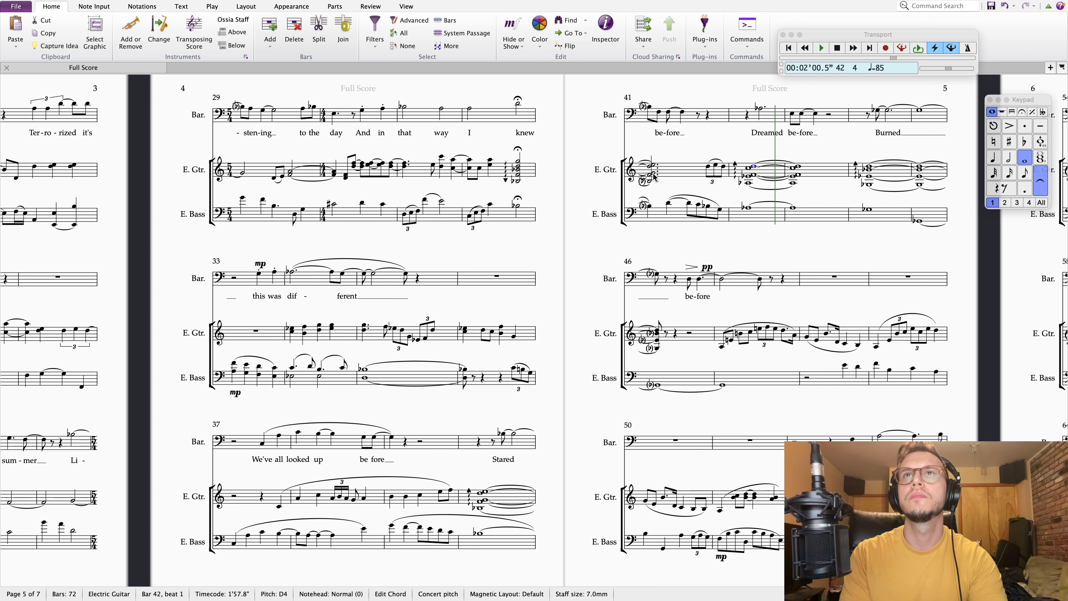
pyautogui.press('Left')
pyautogui.press('Left')
pyautogui.press('Left')
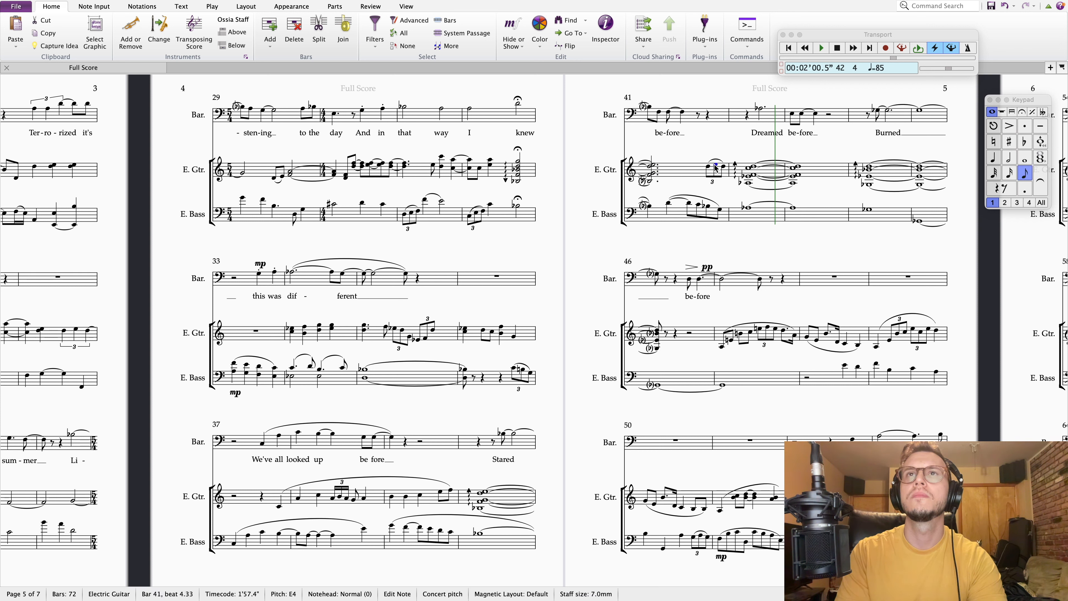
pyautogui.click(756, 167)
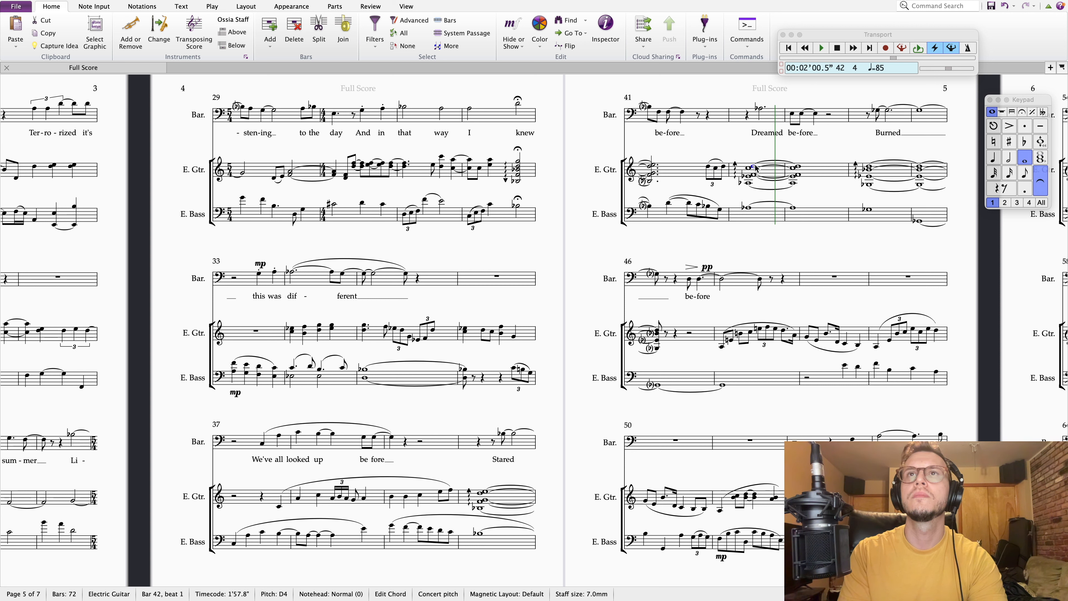
pyautogui.click(717, 170)
pyautogui.press('Up')
pyautogui.press('Up')
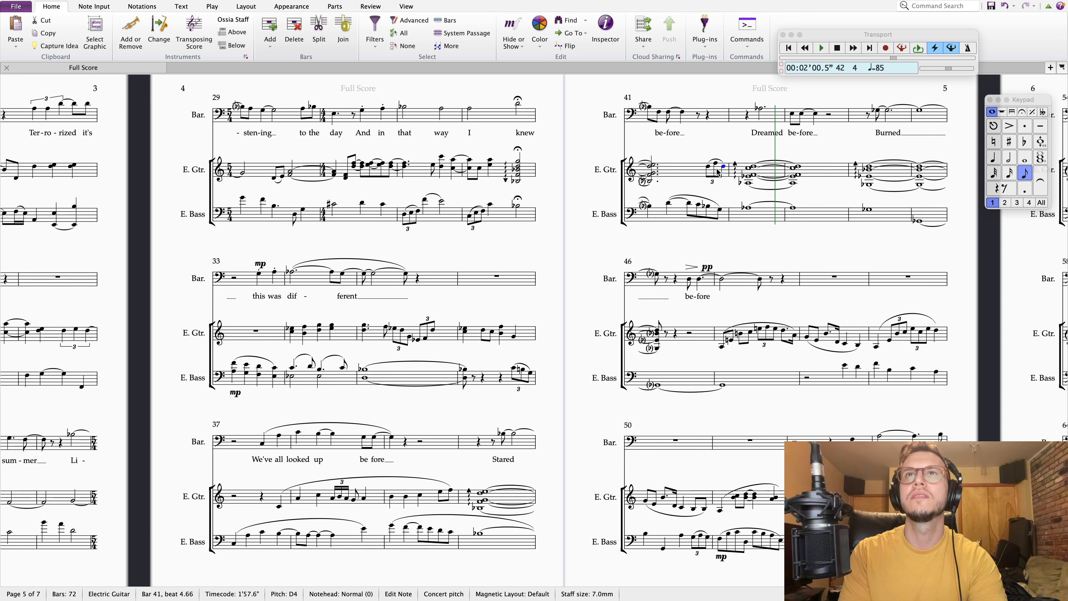
pyautogui.press('Right')
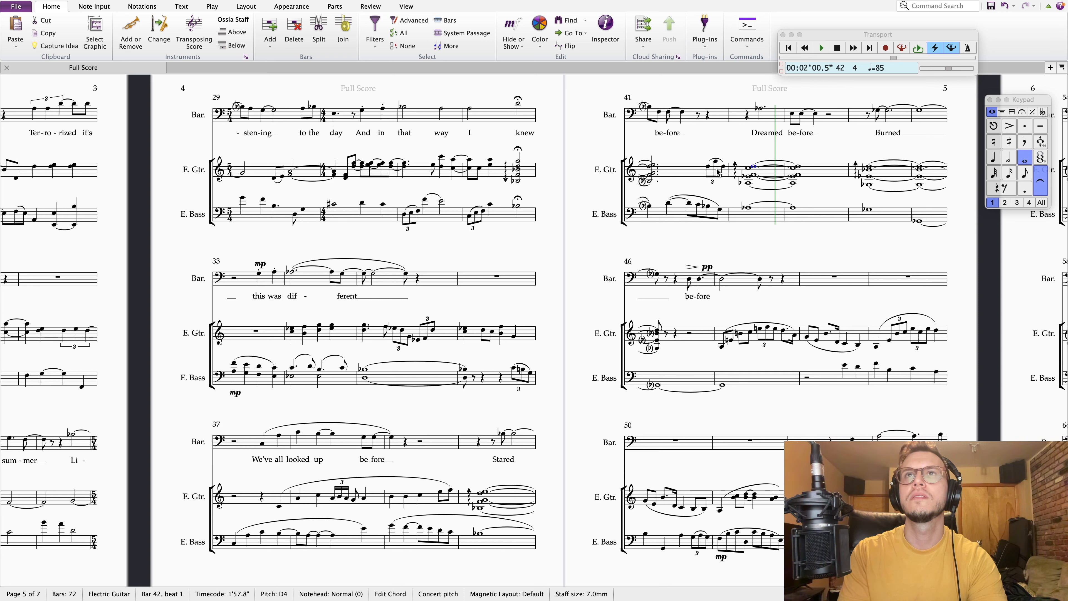
# - Play back from the Electric Bass note on beat 1 of bar 41, and audition the Electric Guitar triplet into bar 42
pyautogui.click(650, 207)
pyautogui.press('p')
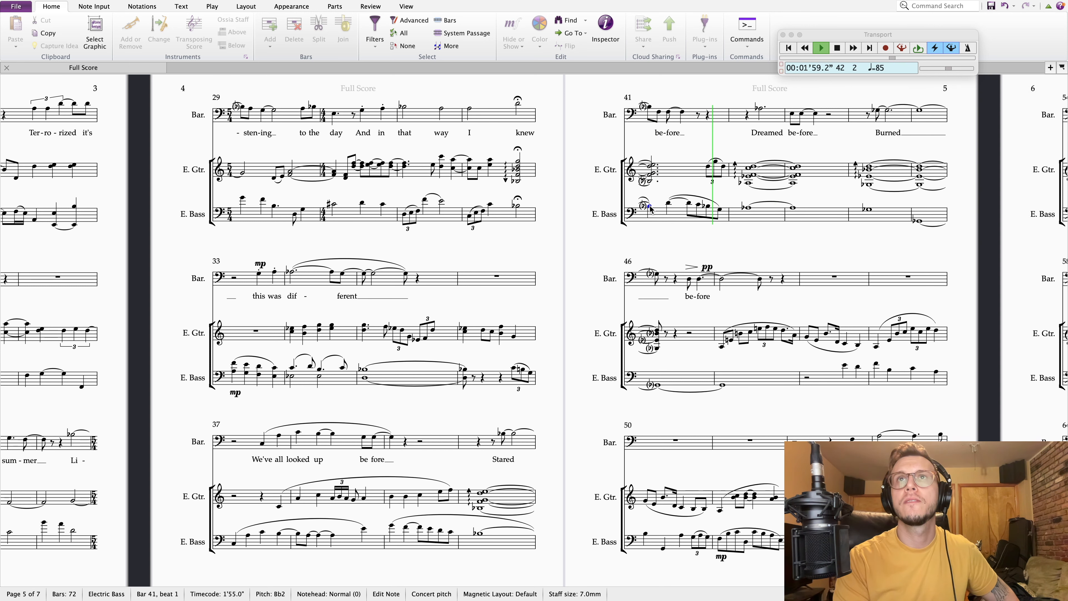
pyautogui.press('space')
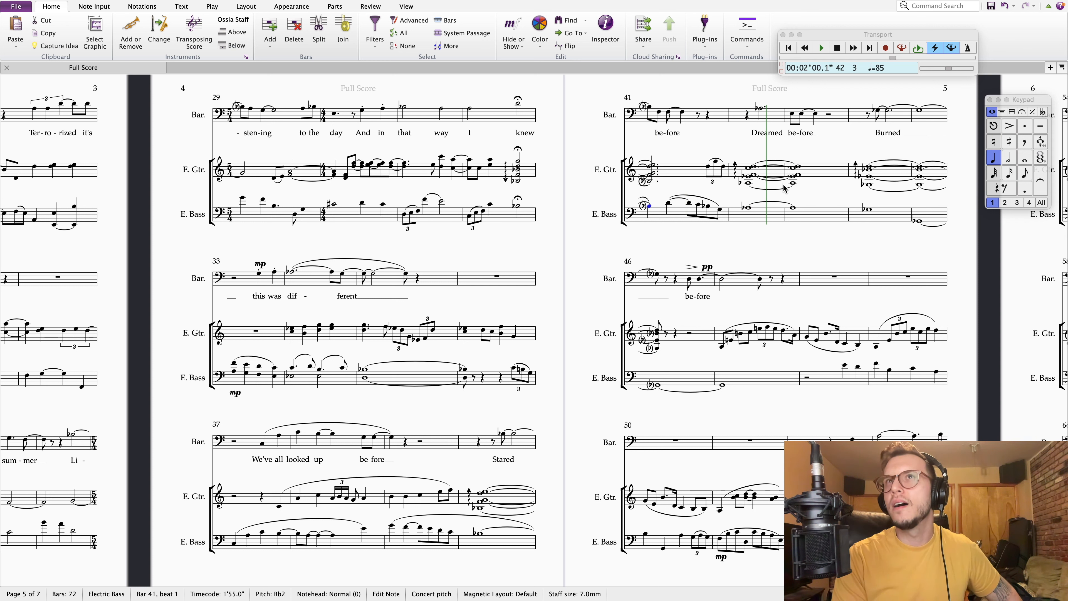
pyautogui.click(708, 168)
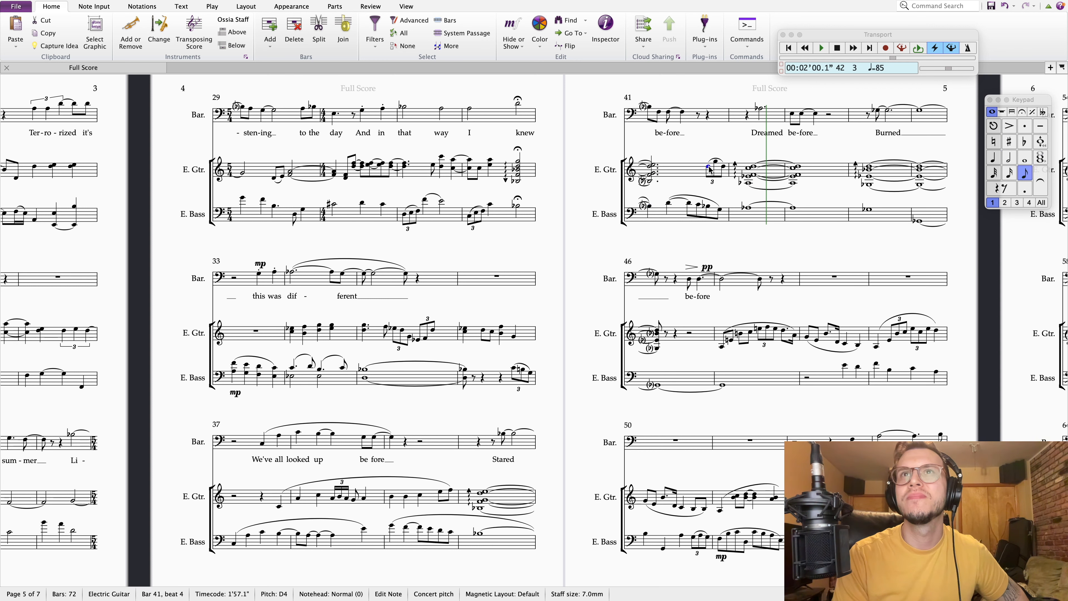
pyautogui.press('Down')
pyautogui.press('Right')
pyautogui.press('Right')
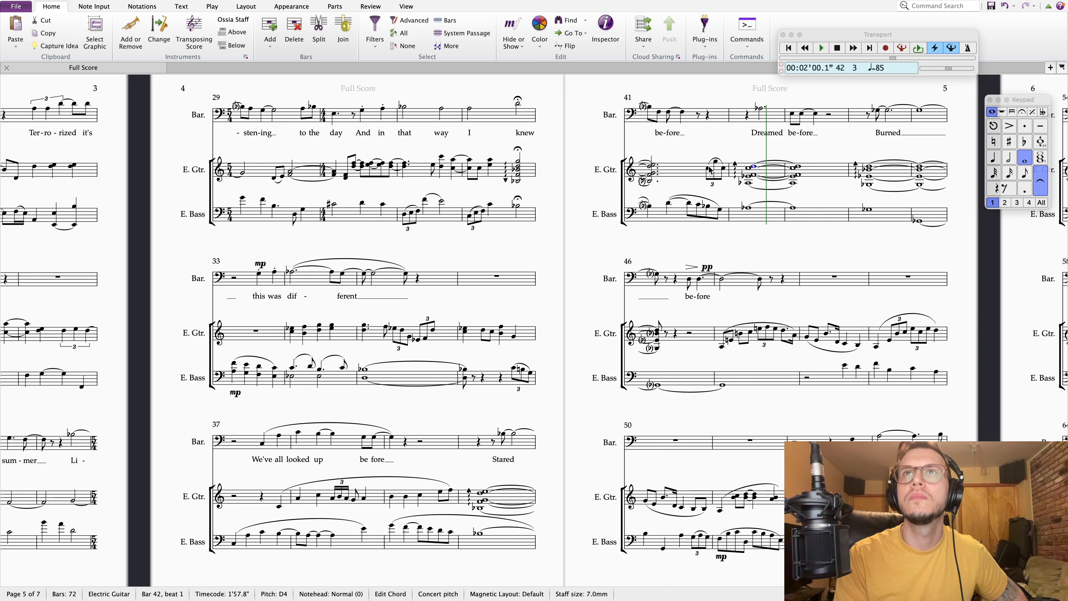
# - Play back the score from the Electric Guitar chord on beat 1 of bar 41 into bar 46
pyautogui.click(650, 169)
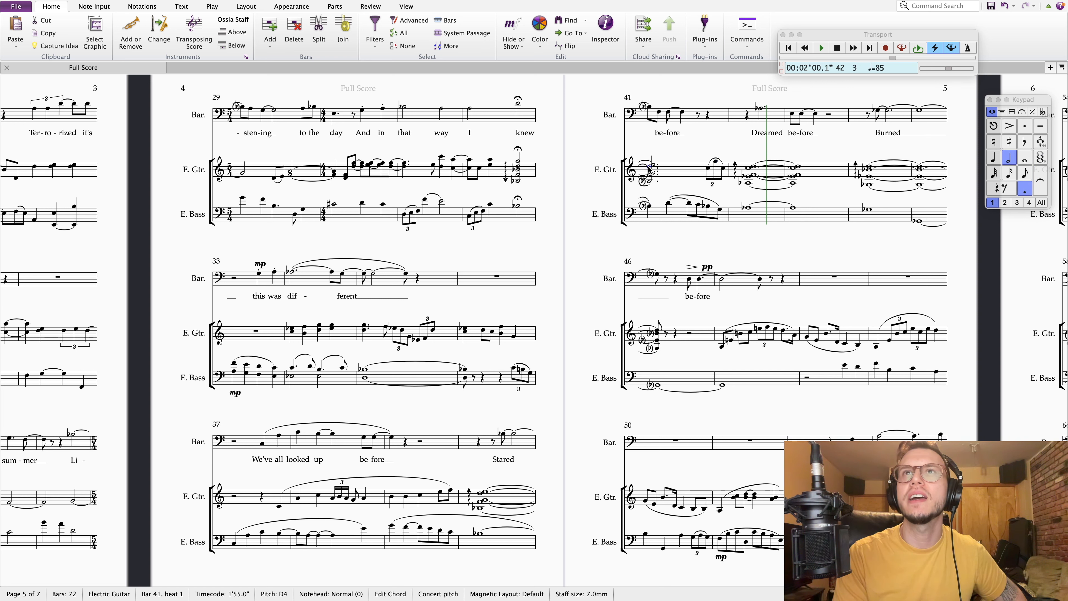
pyautogui.press('space')
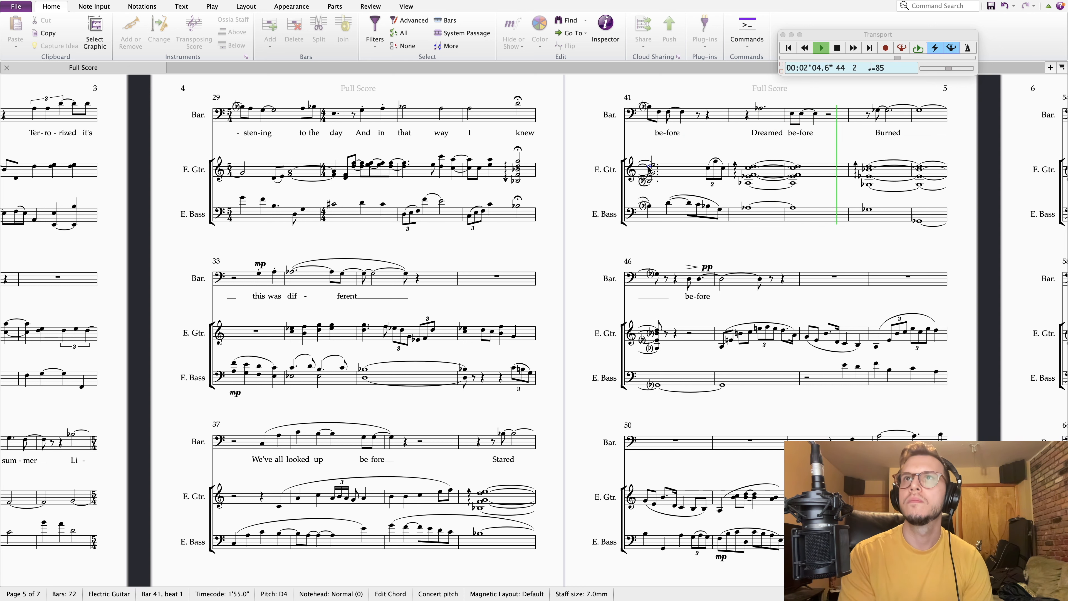
pyautogui.moveTo(821, 240); pyautogui.dragTo(752, 243)
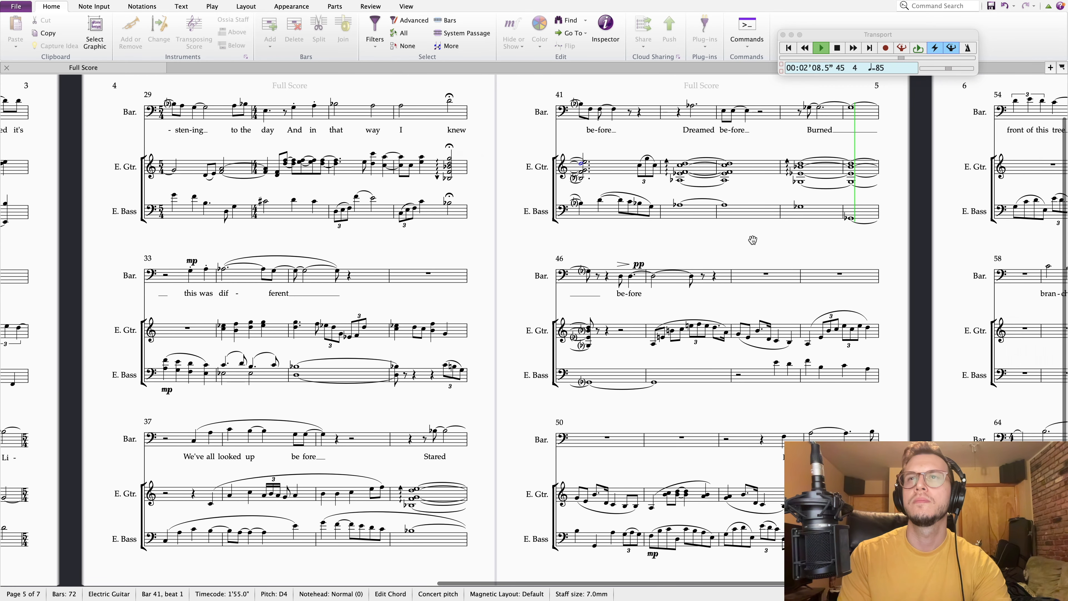
pyautogui.press('space')
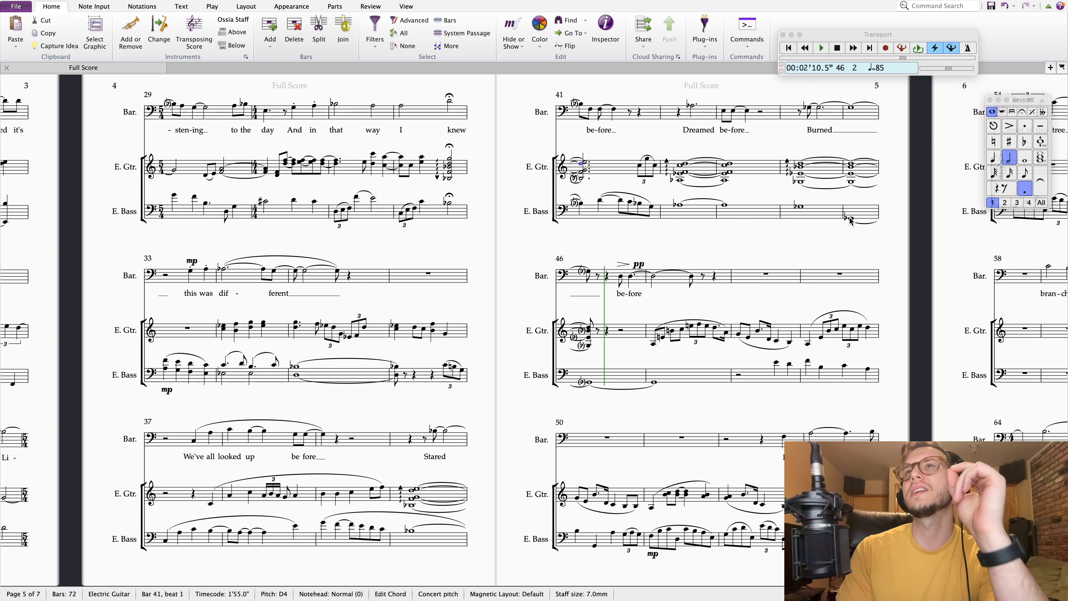
# - Change the tied Electric Bass note running from bar 45 through bar 47 to B♭1
pyautogui.click(621, 276)
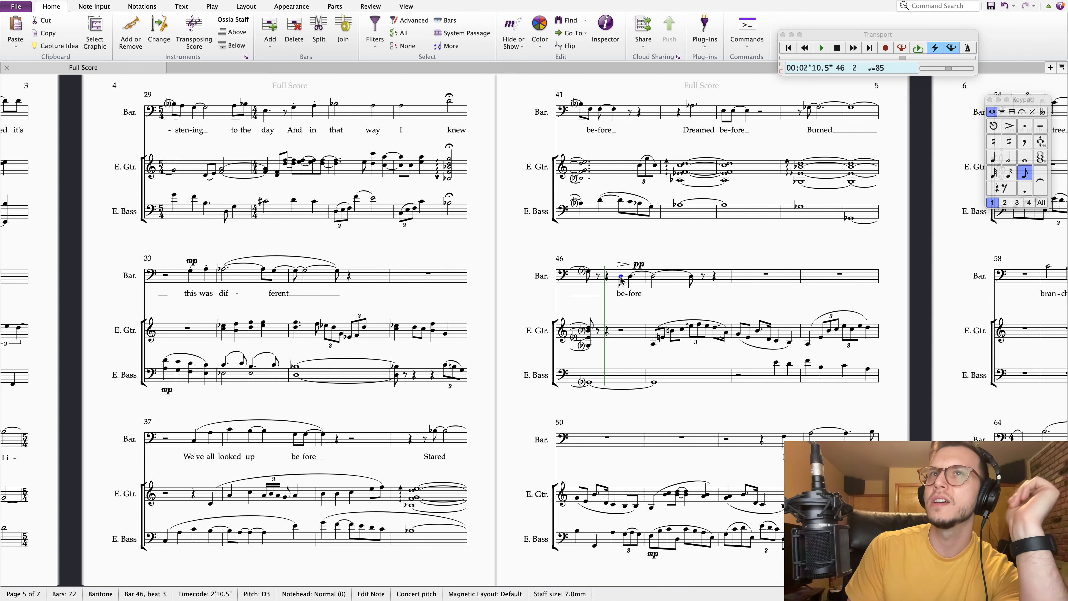
pyautogui.click(844, 227)
pyautogui.click(851, 219)
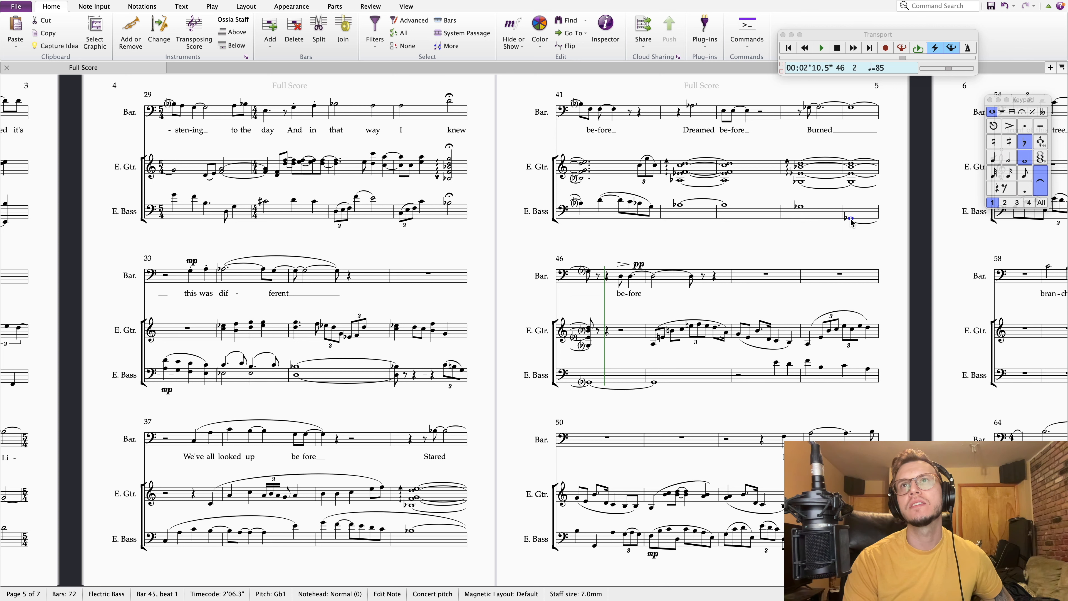
pyautogui.press('Up')
pyautogui.press('Up')
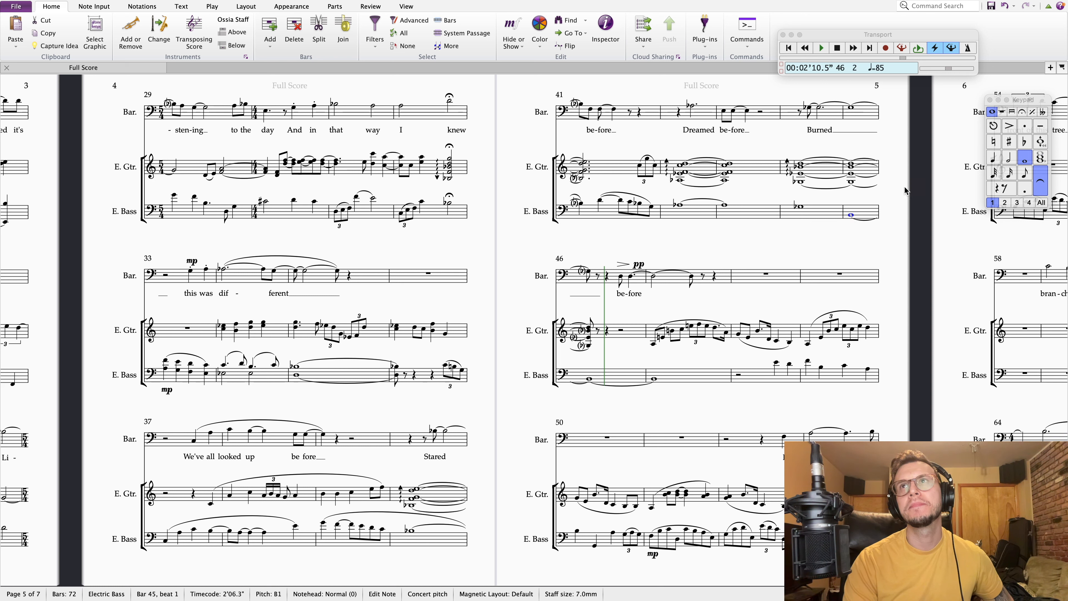
pyautogui.click(1026, 143)
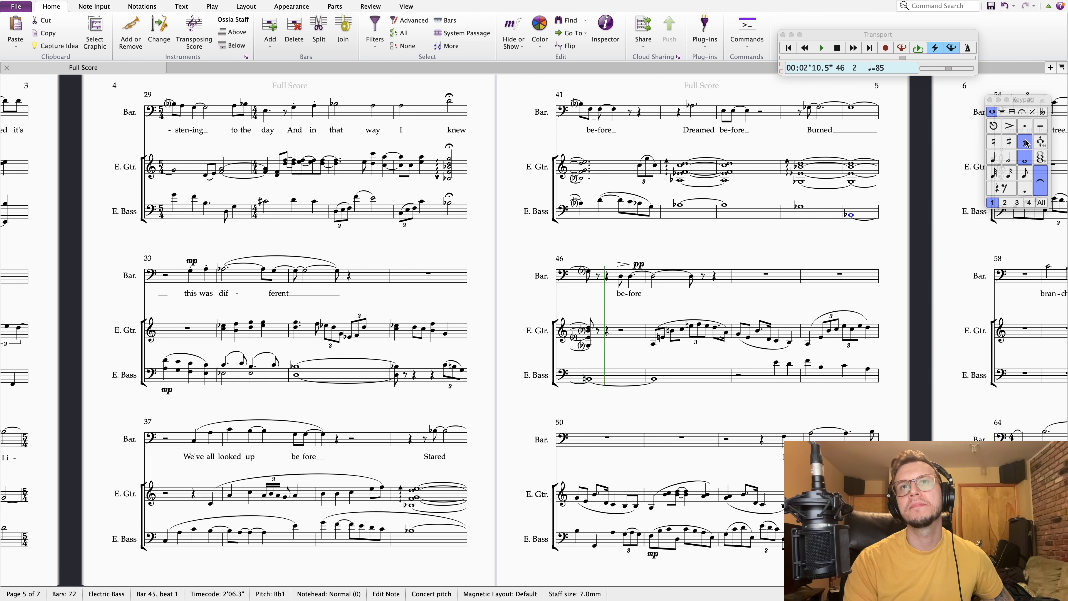
pyautogui.press('Right')
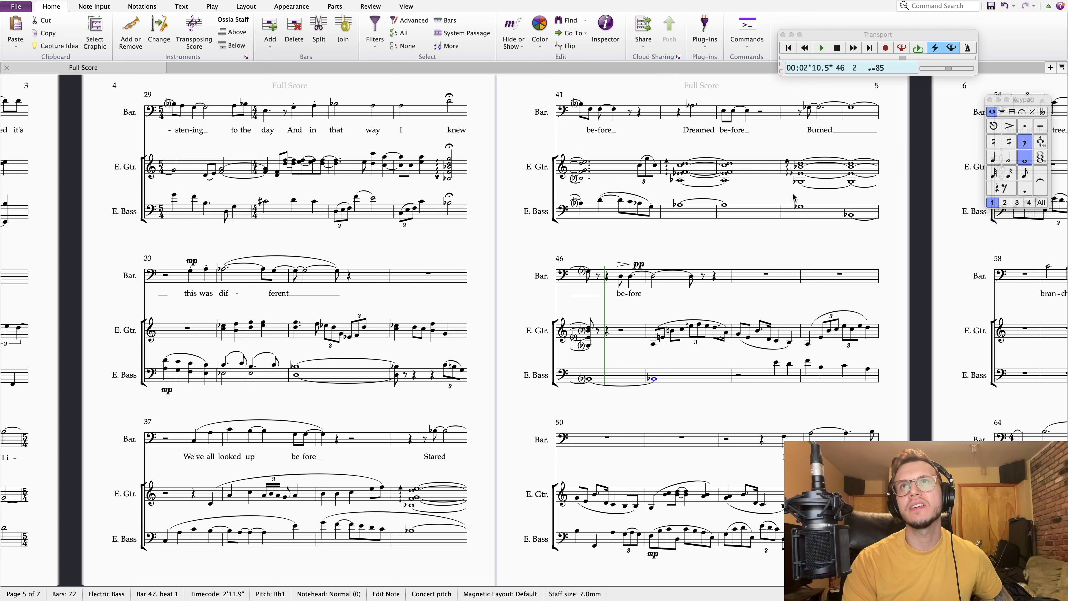
# - Play back the score from the Electric Bass note on beat 1 of bar 44 into bar 48
pyautogui.click(800, 205)
pyautogui.press('space')
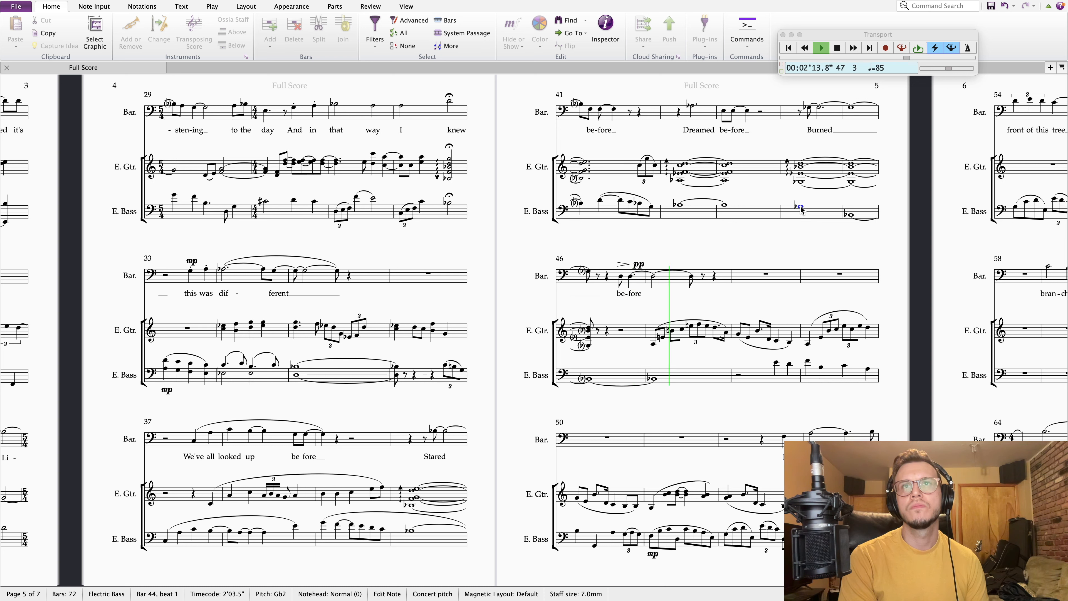
pyautogui.press('space')
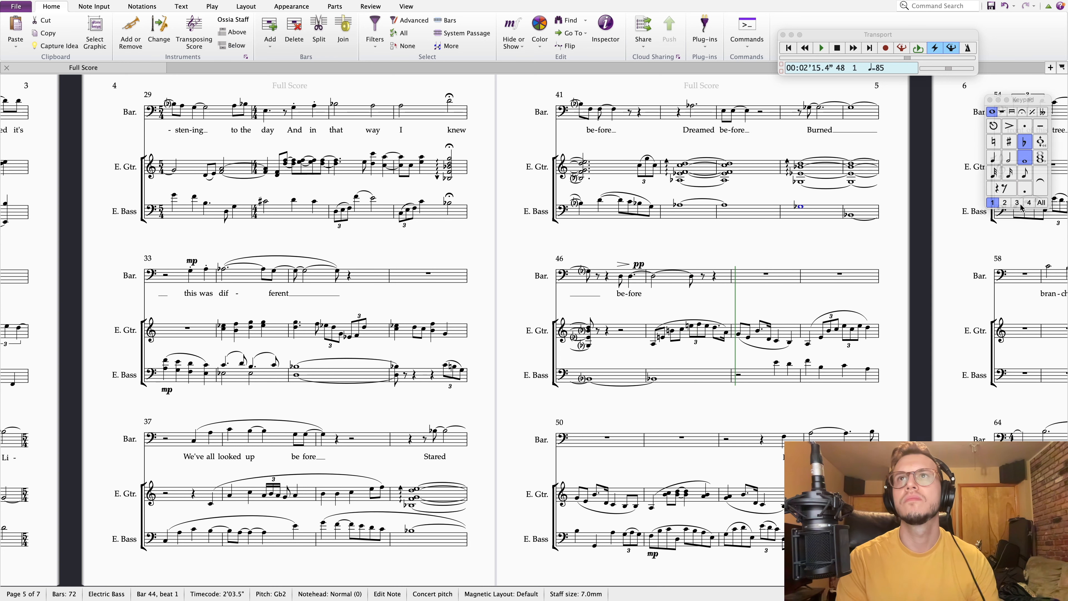
# - Remove the Electric Bass tie between bars 45 and 46, and lower the tied notes in bars 46–47 to G♭1
pyautogui.click(866, 220)
pyautogui.press('Delete')
pyautogui.press('Right')
pyautogui.press('Down')
pyautogui.press('Down')
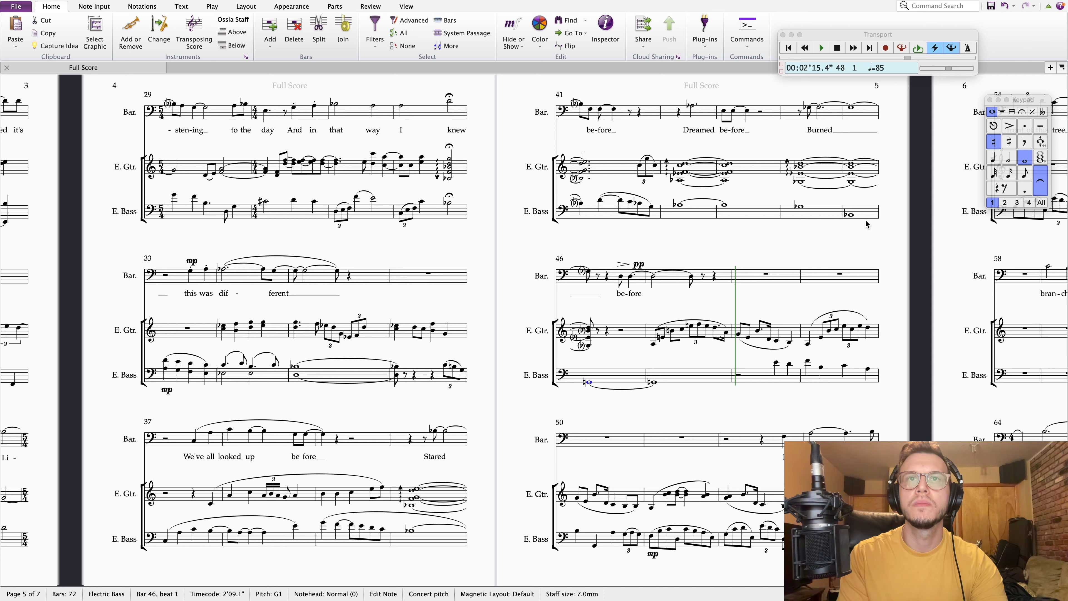
pyautogui.click(1024, 143)
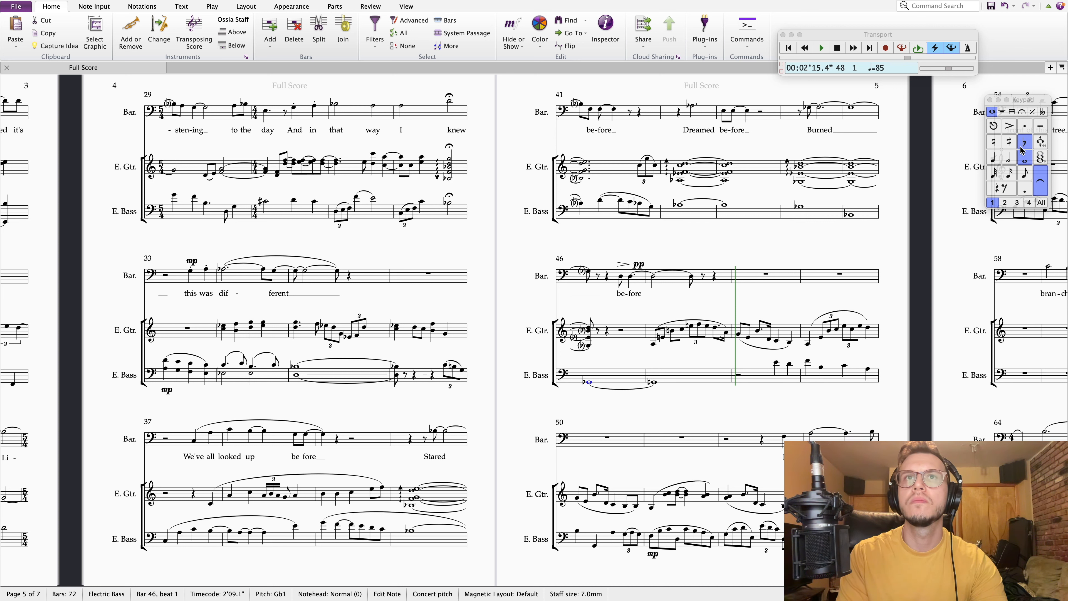
pyautogui.press('Right')
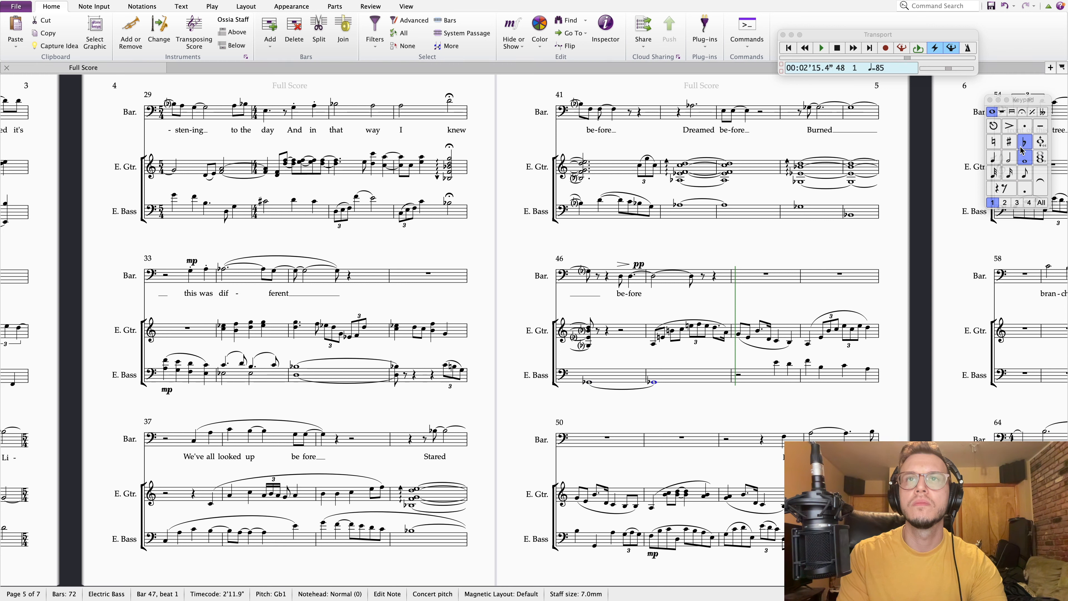
# - Add a G♭1 eighth note on beat 1 of bar 48 in the Electric Bass and tie the bar 47 note to it
pyautogui.press('Right')
pyautogui.press('g')
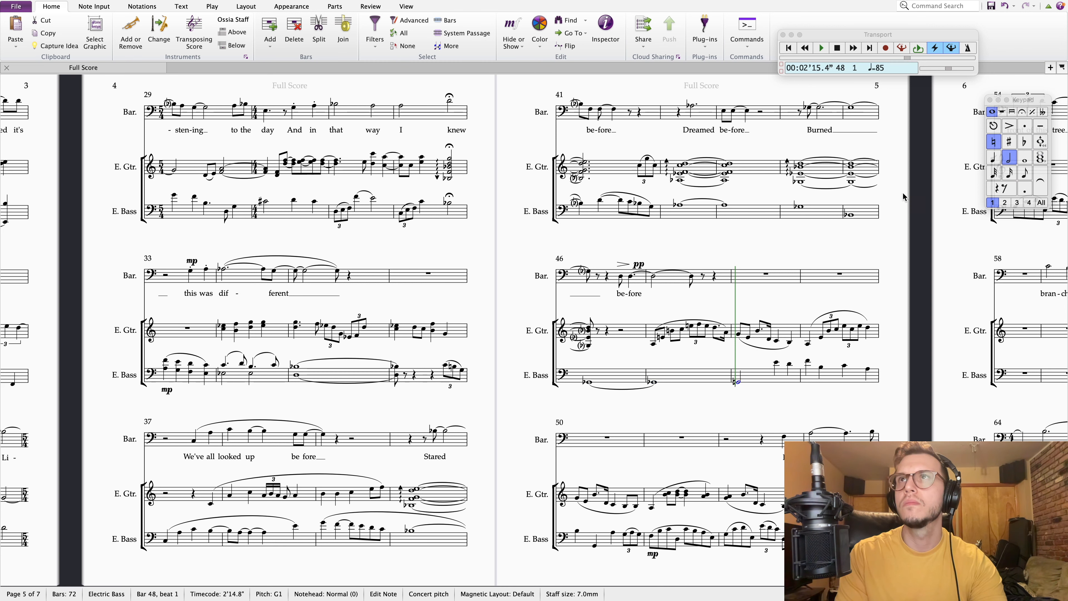
pyautogui.click(1024, 143)
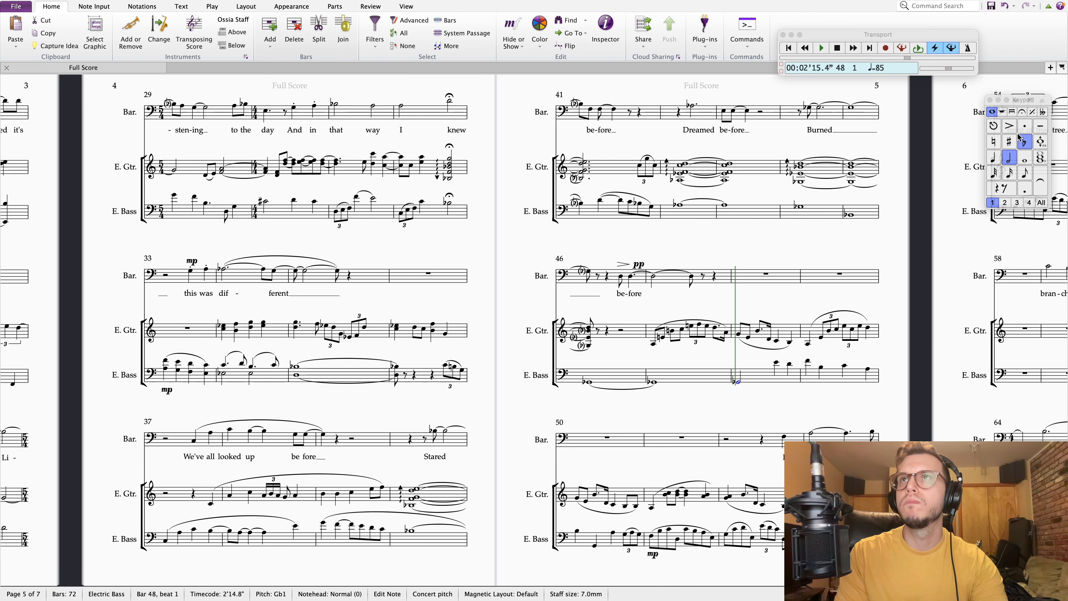
pyautogui.click(1024, 176)
pyautogui.press('Left')
pyautogui.click(1039, 182)
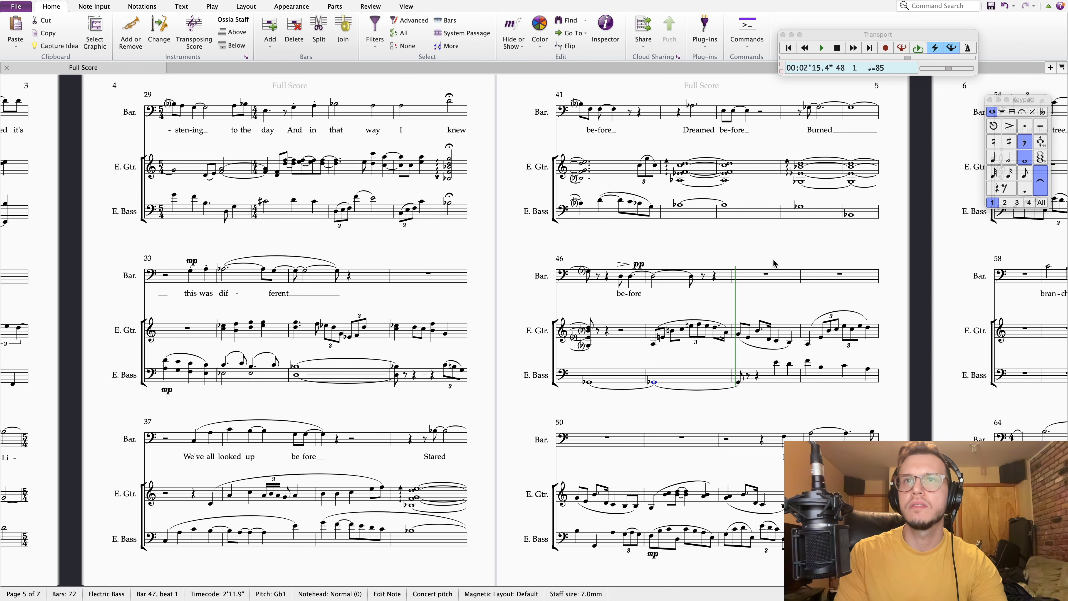
pyautogui.press('Escape')
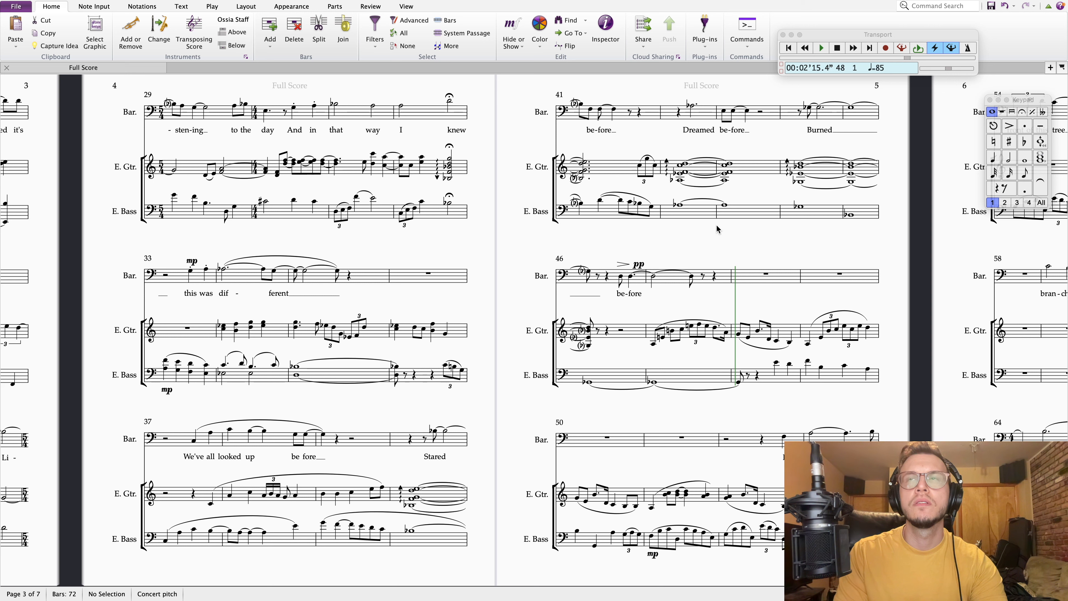
# - Play back the score from the Electric Bass note on beat 1 of bar 44 into bar 50
pyautogui.click(799, 209)
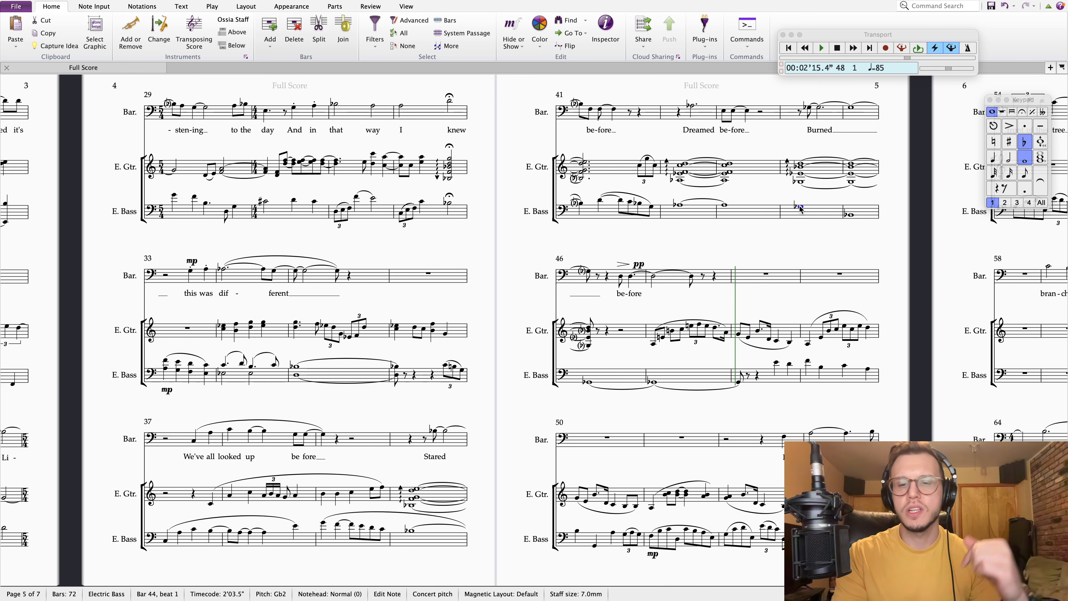
pyautogui.press('p')
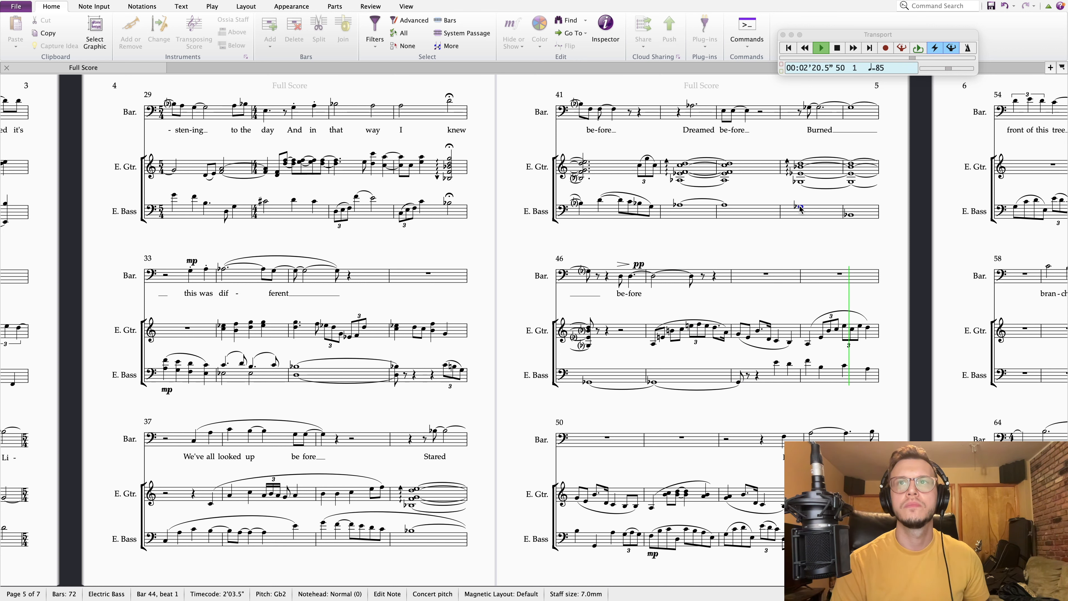
pyautogui.press('space')
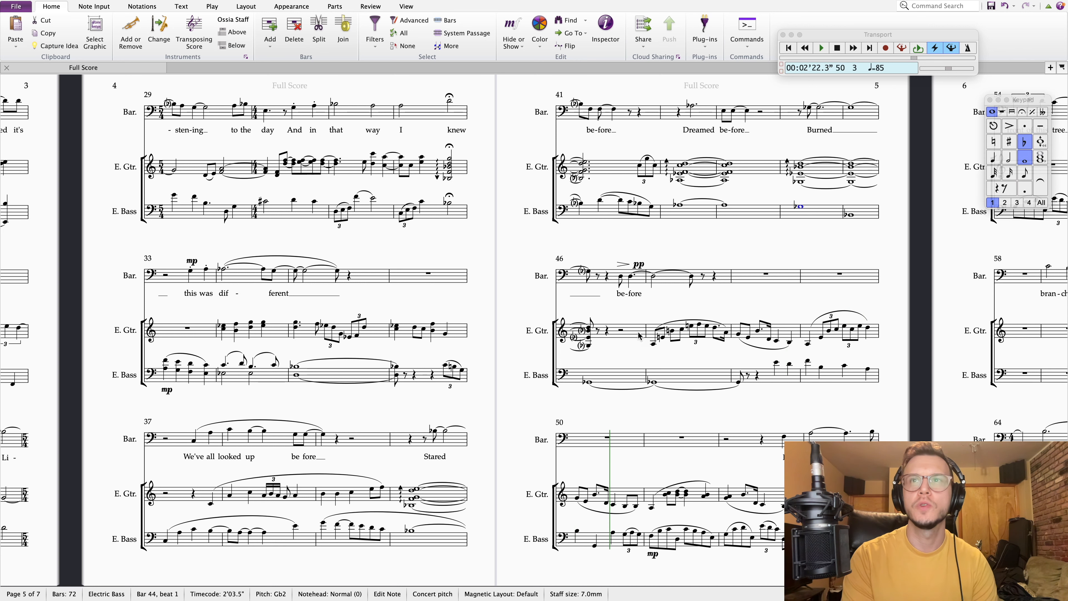
# - Shorten the Electric Bass note on beat 4 of bar 49 to an eighth and add a B2 eighth note after it
pyautogui.click(868, 370)
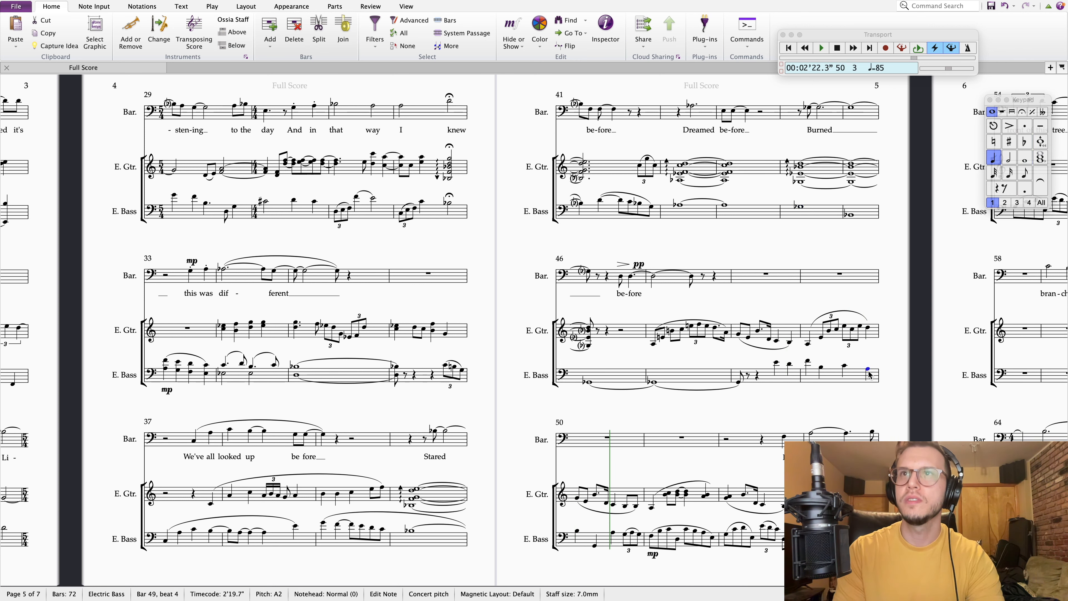
pyautogui.click(1025, 176)
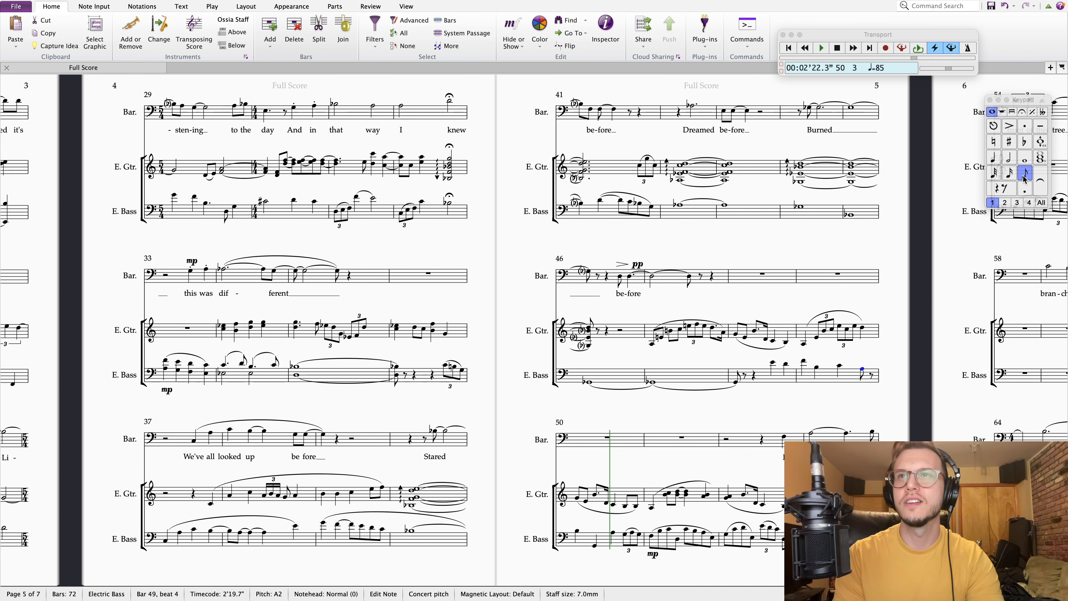
pyautogui.press('a')
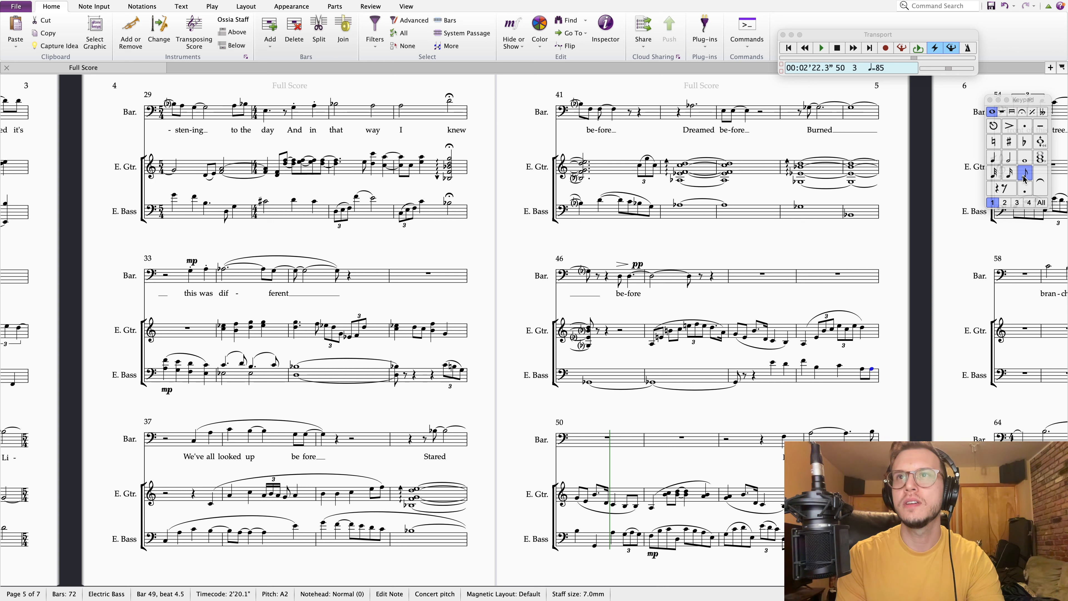
pyautogui.press('4')
pyautogui.press('b')
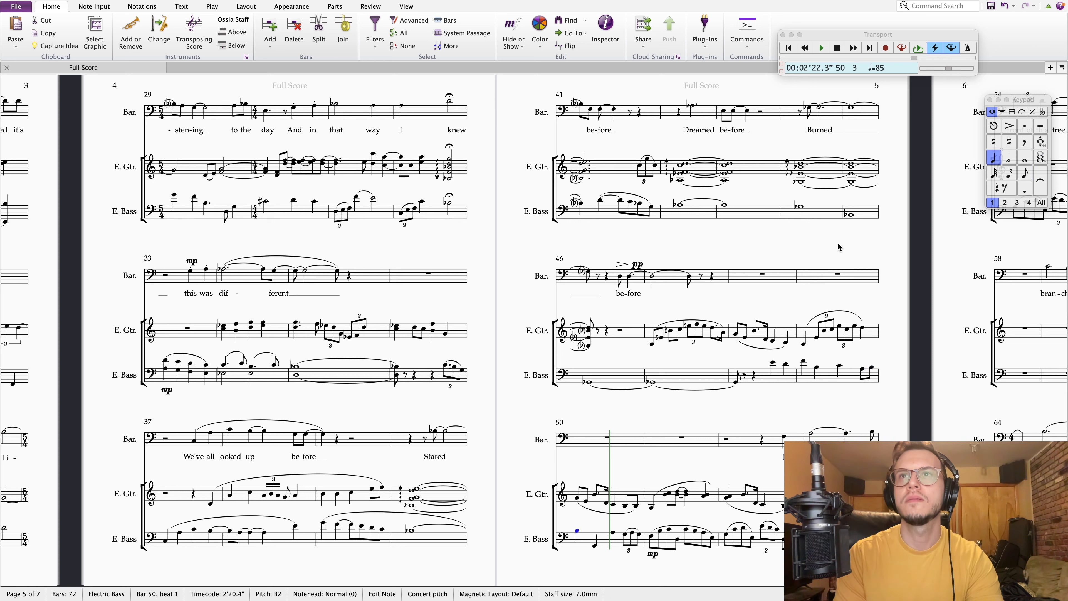
# - Step through the Electric Bass notes from beat 3 of bar 48 into bar 50, rechecking the move across the bar 50 barline
pyautogui.press('Right')
pyautogui.press('Right')
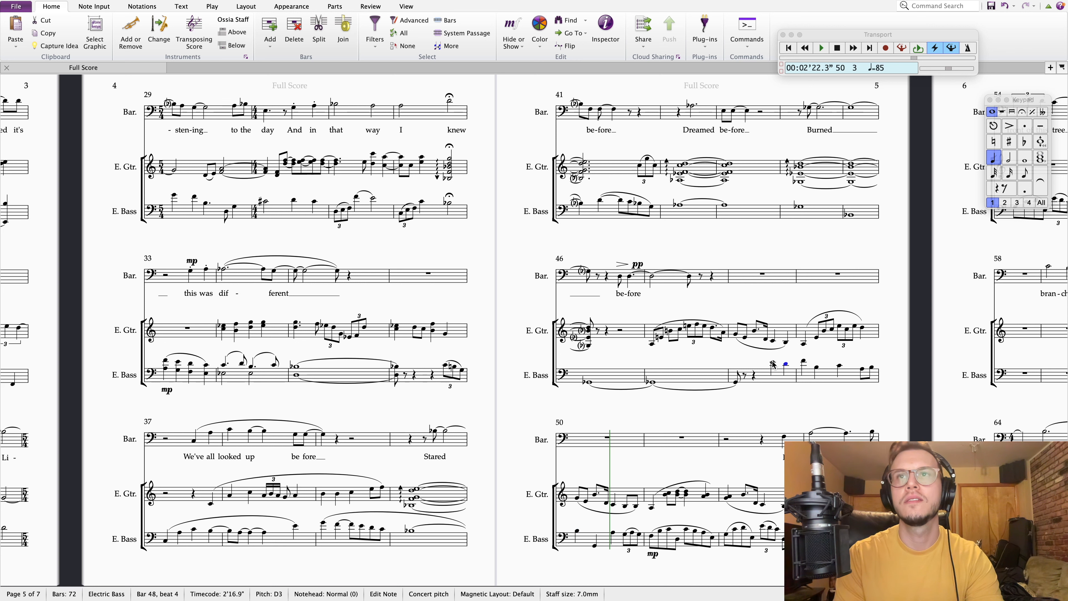
pyautogui.press('Right')
pyautogui.press('Right')
pyautogui.press('Right')
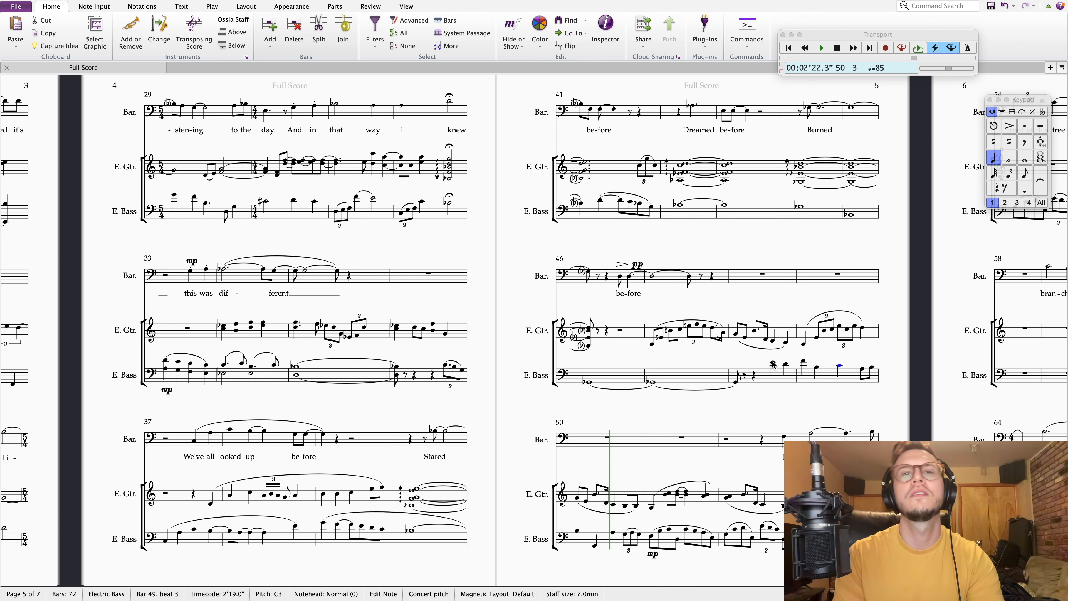
pyautogui.press('Right')
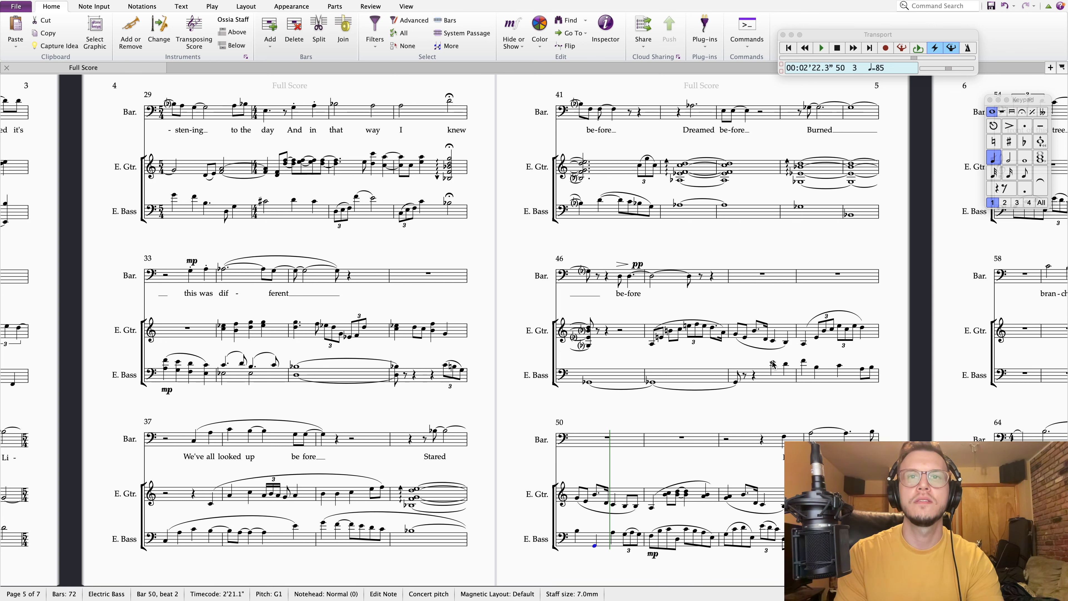
pyautogui.press('Right')
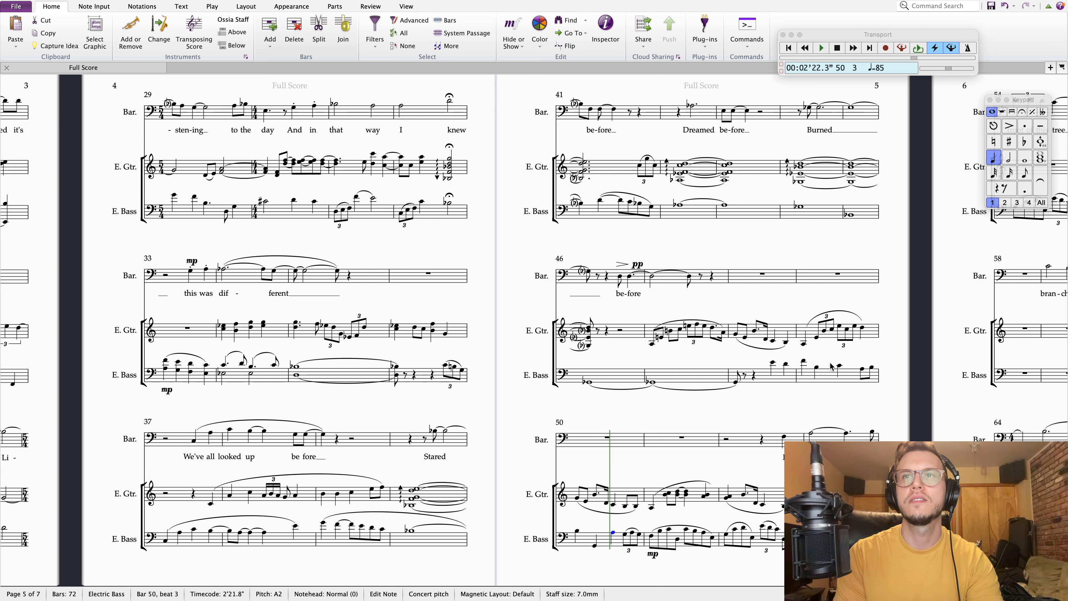
pyautogui.press('Left')
pyautogui.press('Left')
pyautogui.press('Left')
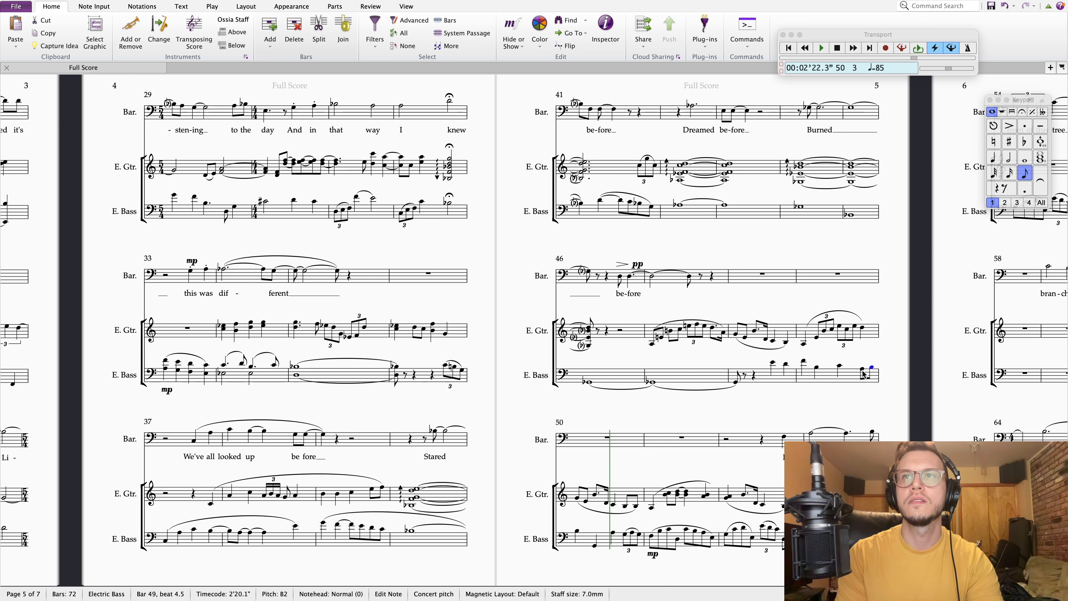
pyautogui.press('Right')
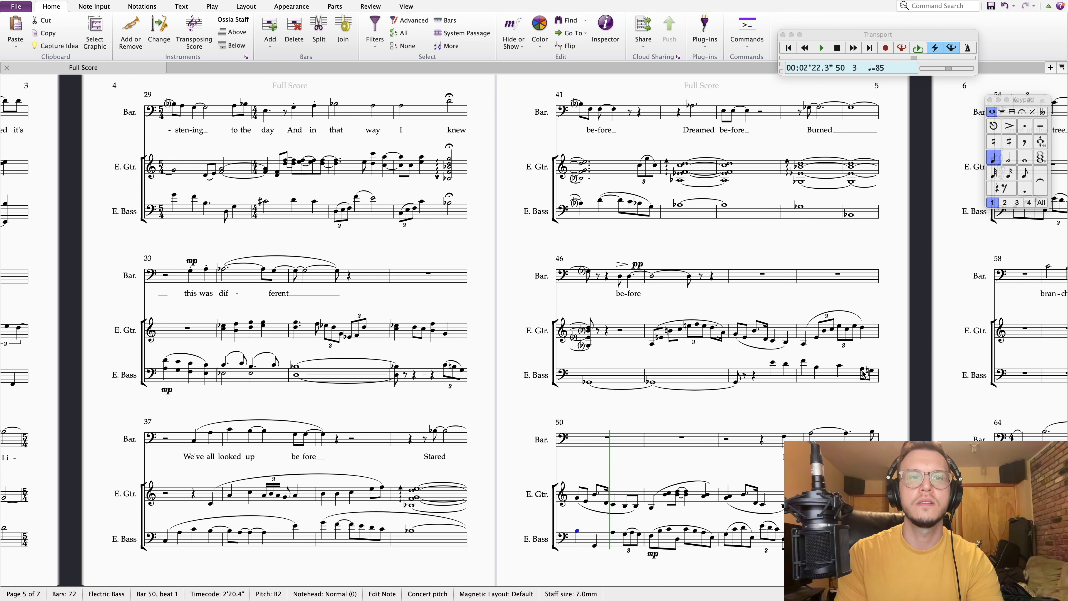
pyautogui.press('Right')
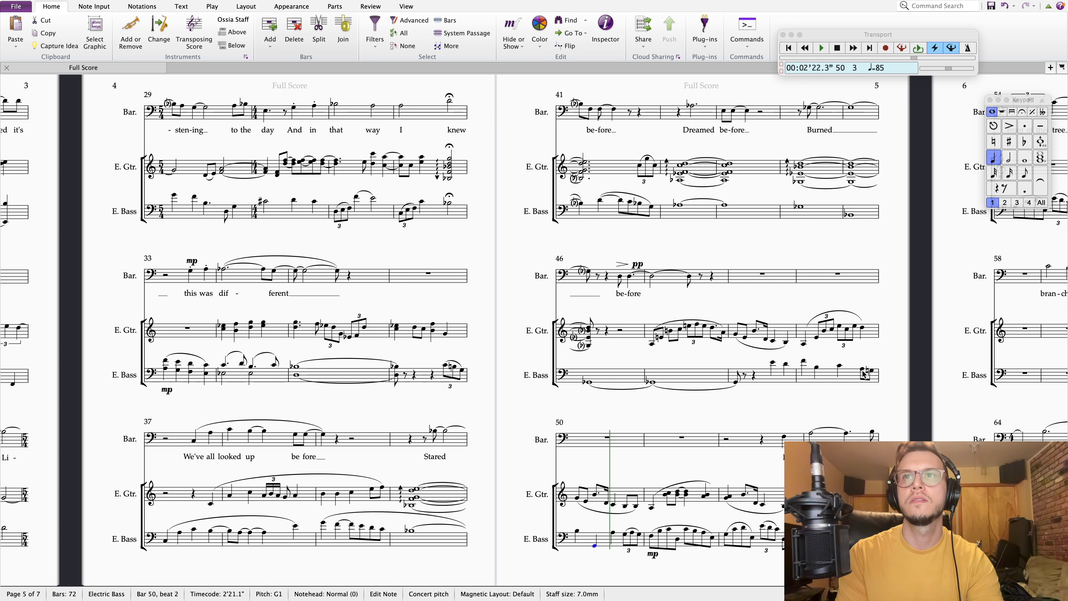
# - Change the Electric Bass eighth note on the second half of beat 4 in bar 49 to F2 and audition it into bar 50
pyautogui.press('Left')
pyautogui.press('Left')
pyautogui.press('Left')
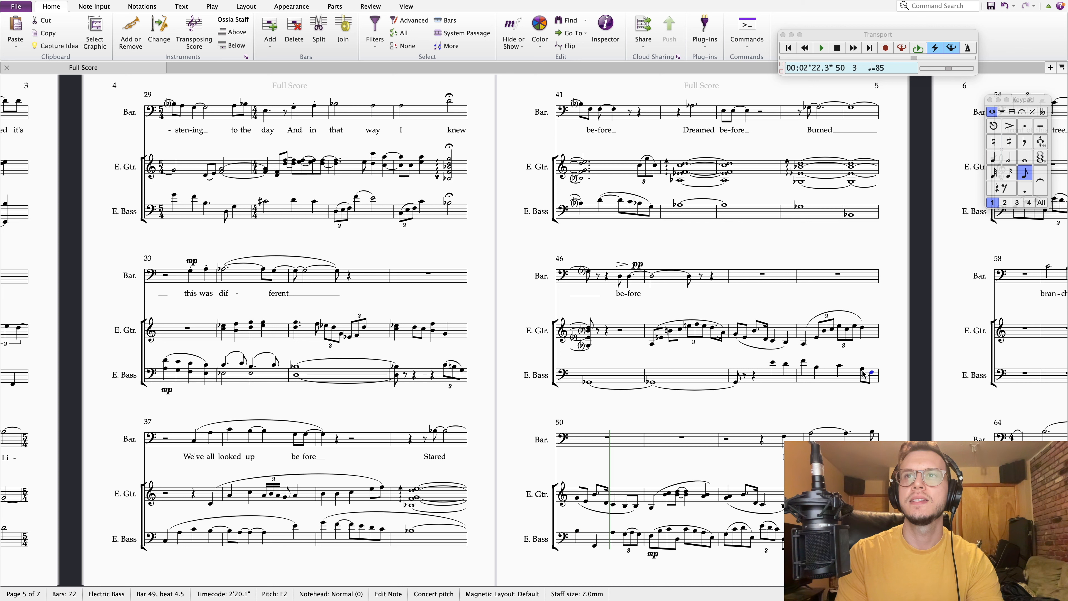
pyautogui.press('Right')
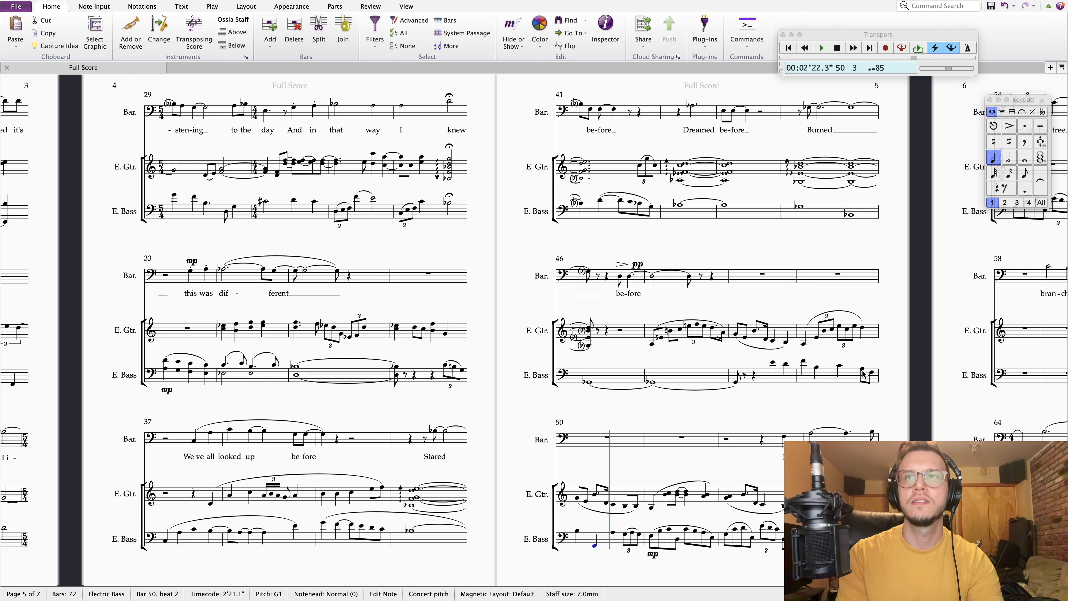
# - Change the Electric Bass's last eighth note in bar 49 to D2, checking it against the notes in bar 50
pyautogui.press('Right')
pyautogui.press('Right')
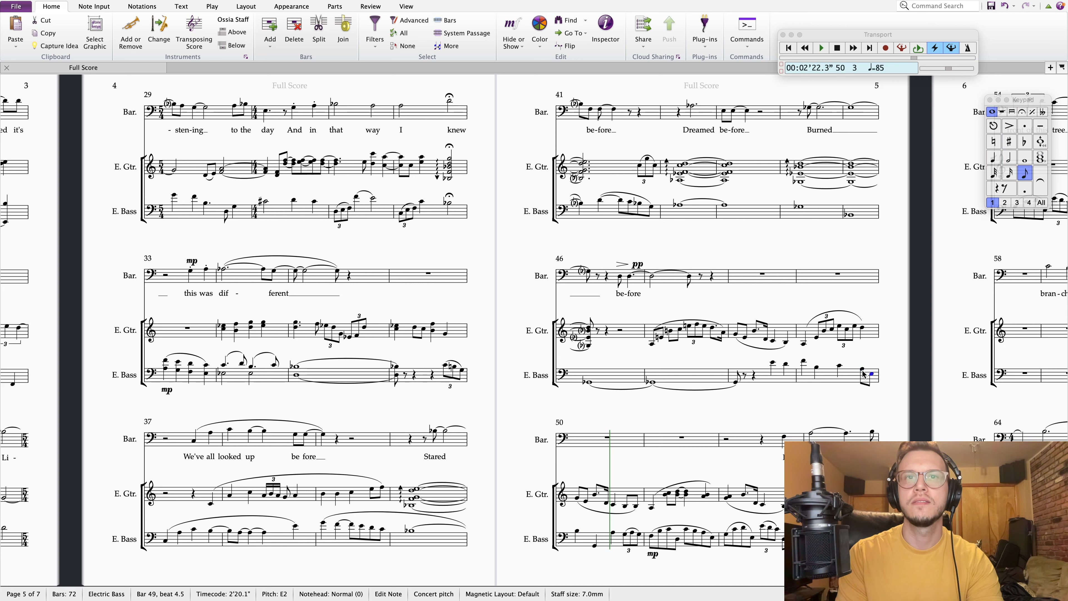
pyautogui.press('Left')
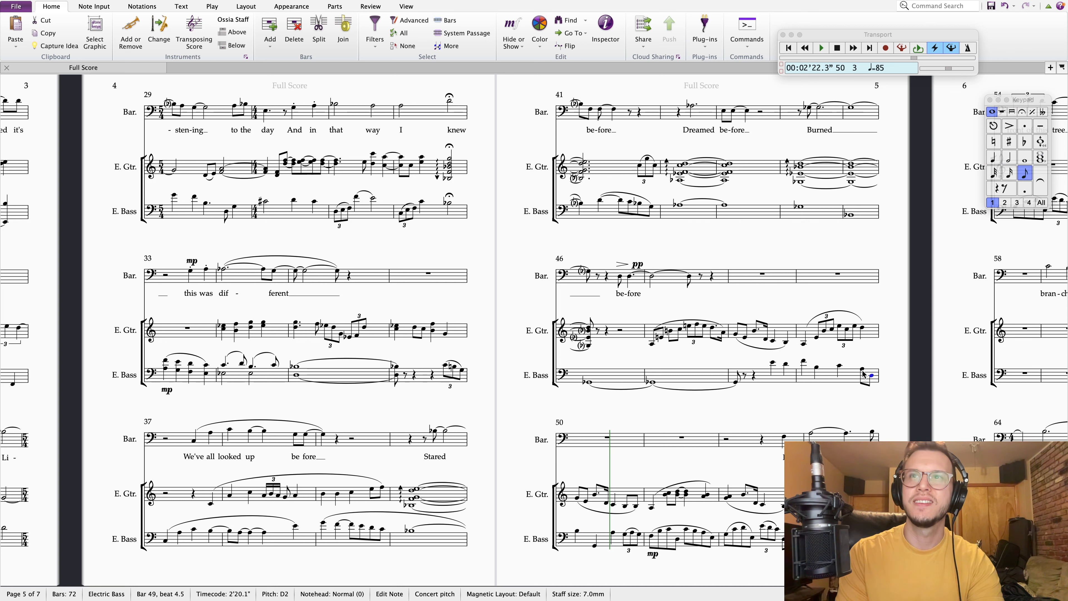
pyautogui.press('Right')
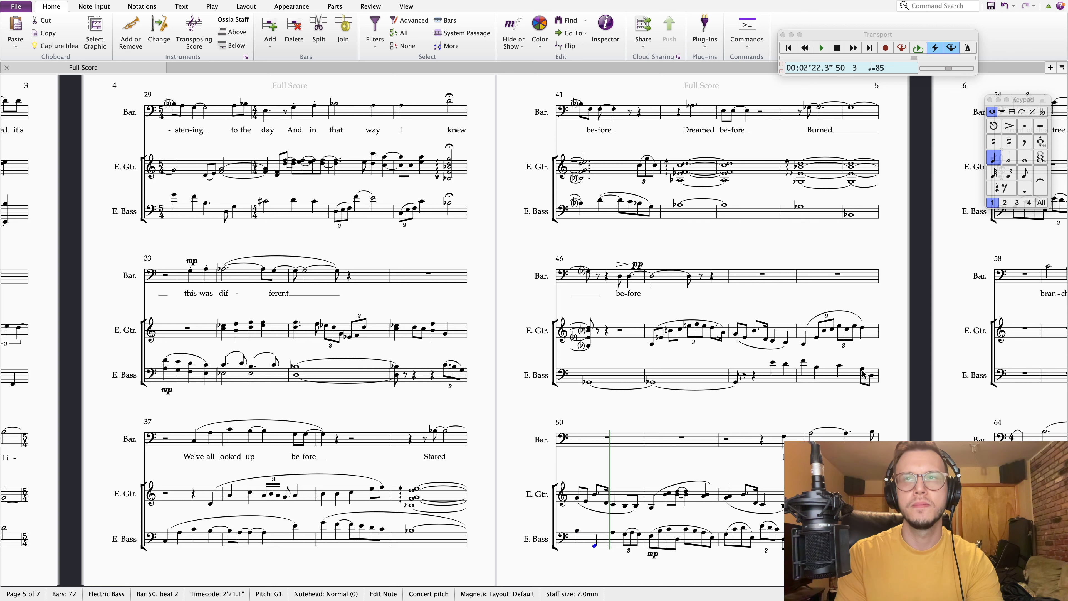
pyautogui.press('Left')
pyautogui.press('Left')
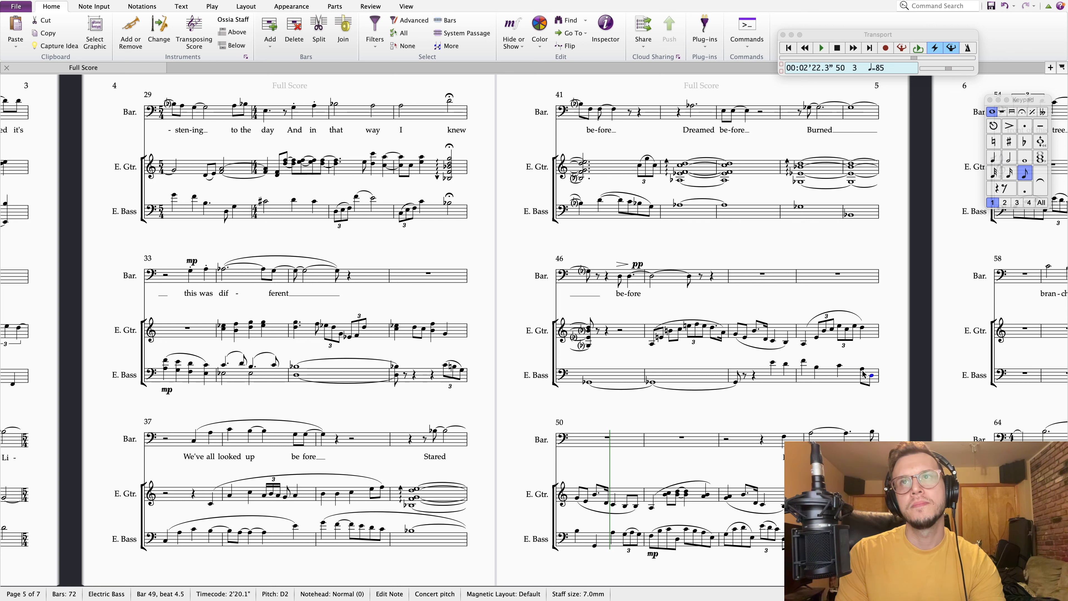
# - Add a sharp to the Electric Bass's last eighth note in bar 49 and check the notes leading into bar 50
pyautogui.click(862, 328)
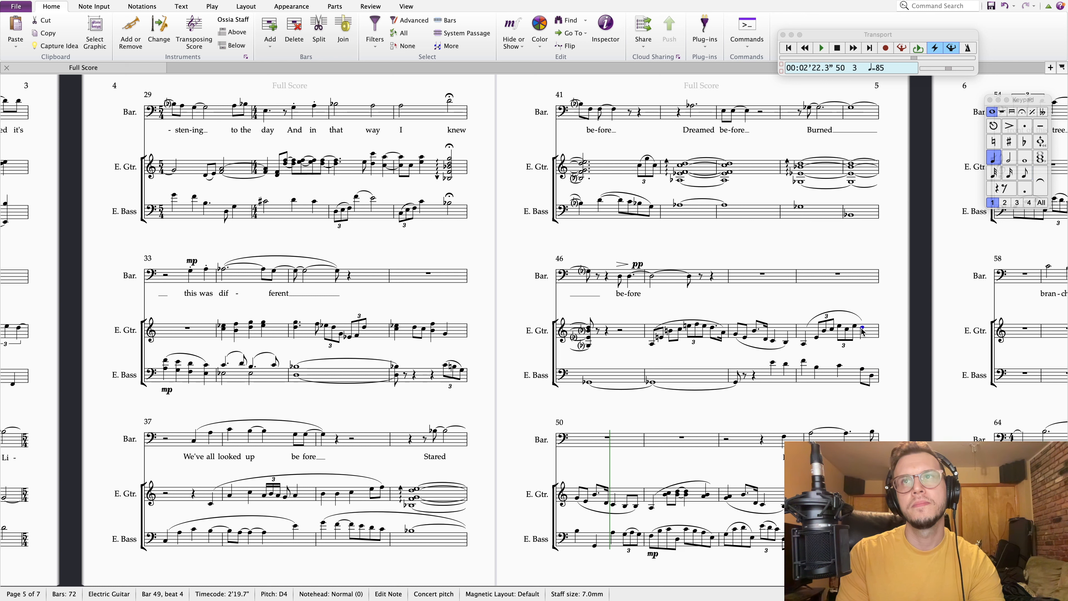
pyautogui.click(872, 377)
pyautogui.click(1010, 145)
pyautogui.press('Right')
pyautogui.press('Right')
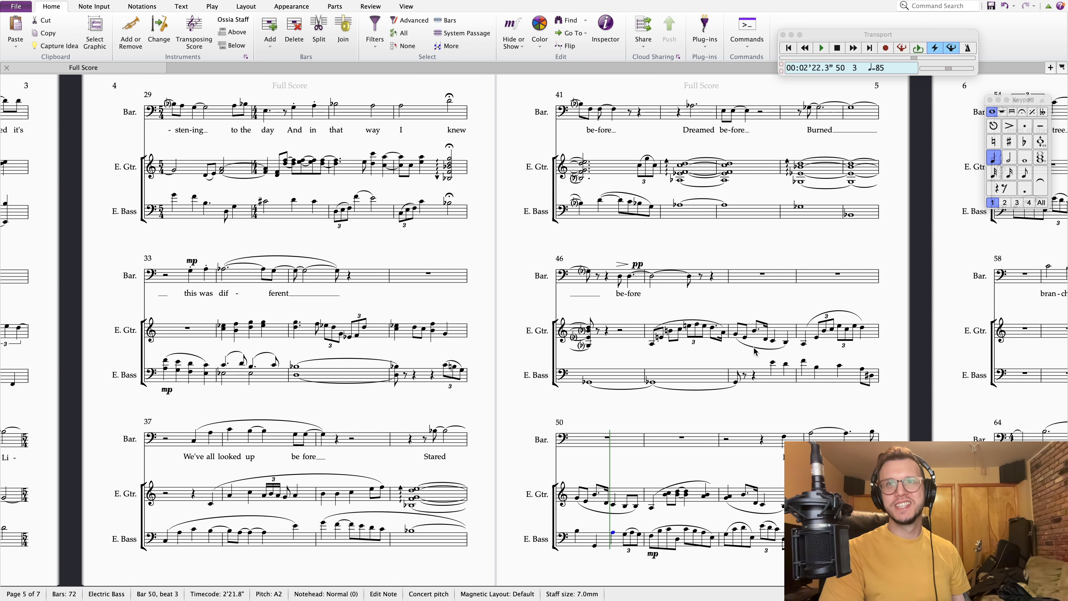
# - Play the score back from the Electric Bass note on beat 3 of bar 48 to the start of bar 52
pyautogui.click(773, 363)
pyautogui.press('space')
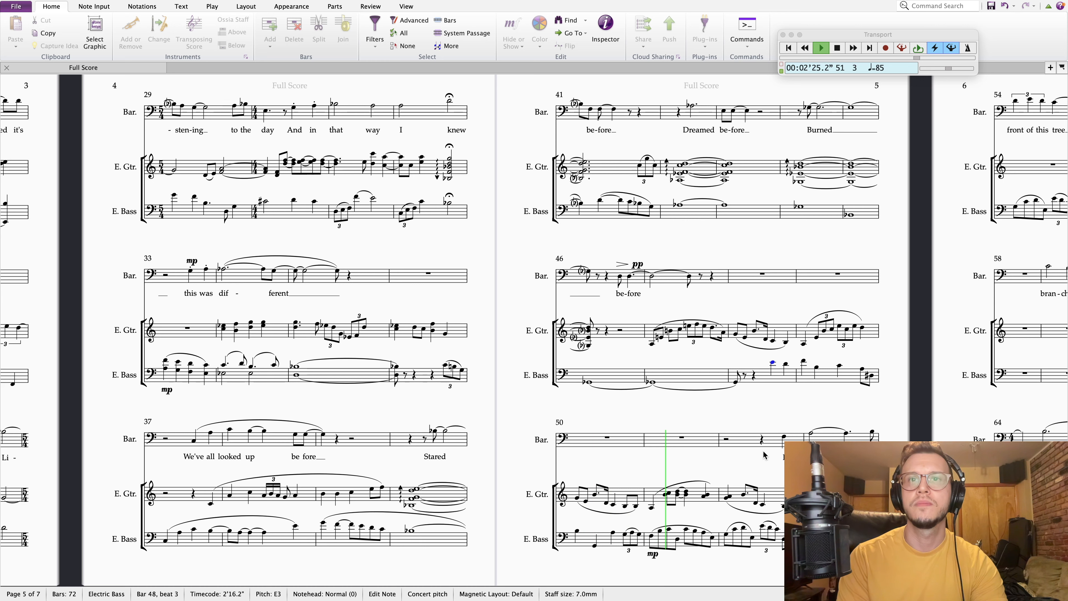
pyautogui.scroll(-1, 764, 455)
pyautogui.press('space')
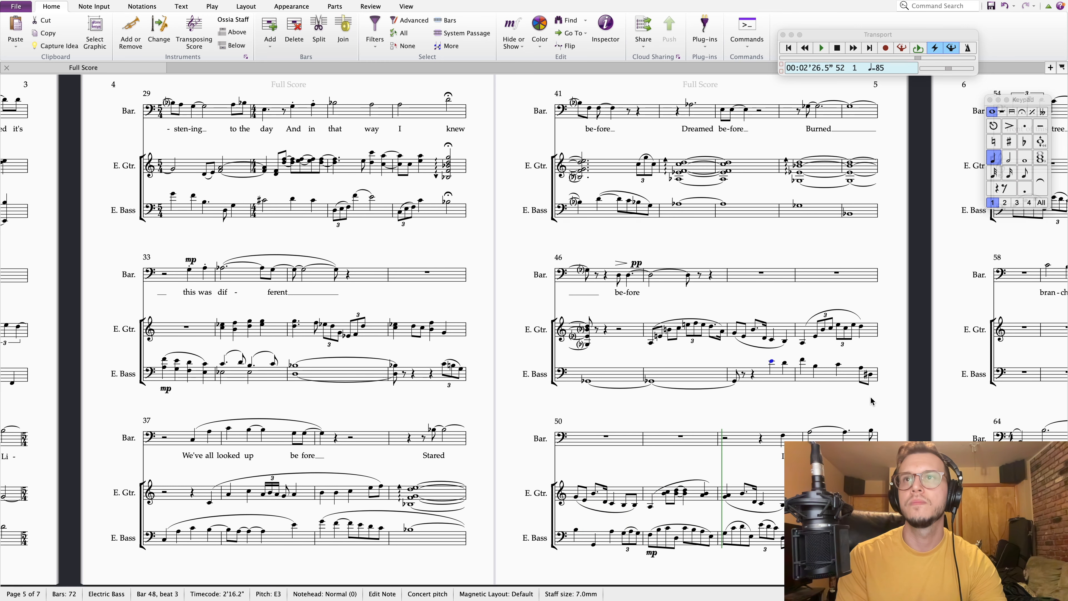
# - Raise the Electric Bass's sharpened last eighth note in bar 49 by one octave
pyautogui.hscroll(2, 833, 401)
pyautogui.click(832, 376)
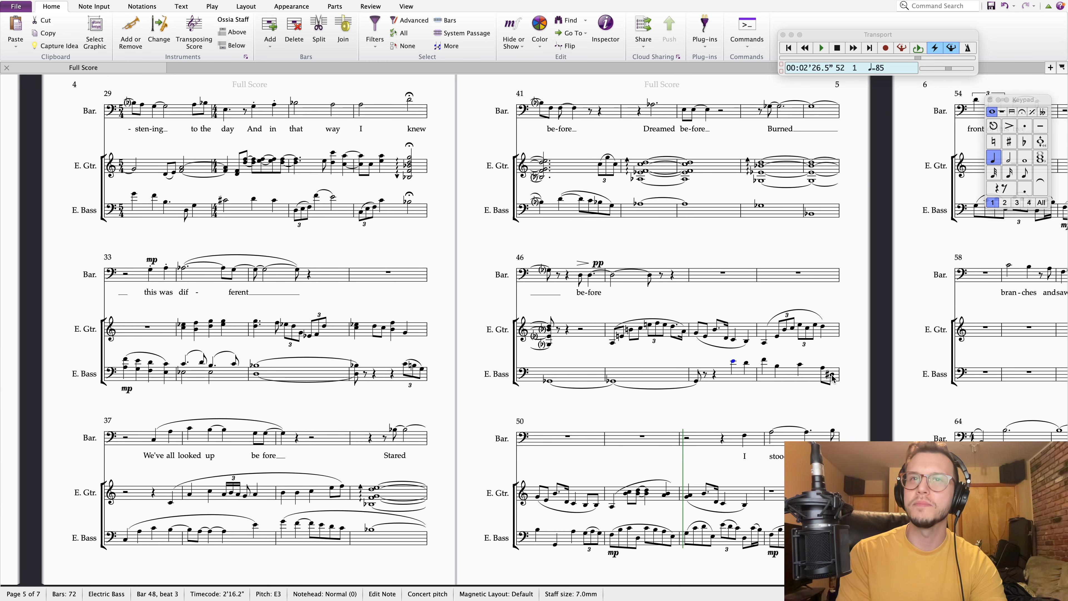
pyautogui.hotkey('ctrl', 'Up')
pyautogui.press('Left')
pyautogui.press('Left')
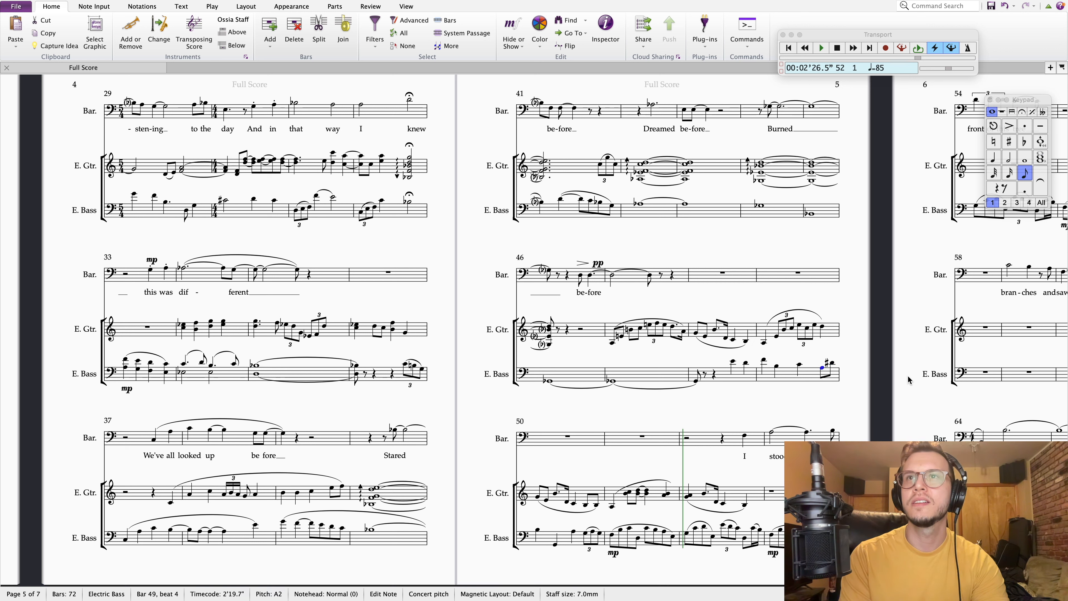
# - Check the Electric Bass notes across bars 49 and 50 and play the passage back from beat 1 of bar 49
pyautogui.press('Right')
pyautogui.press('Right')
pyautogui.press('Right')
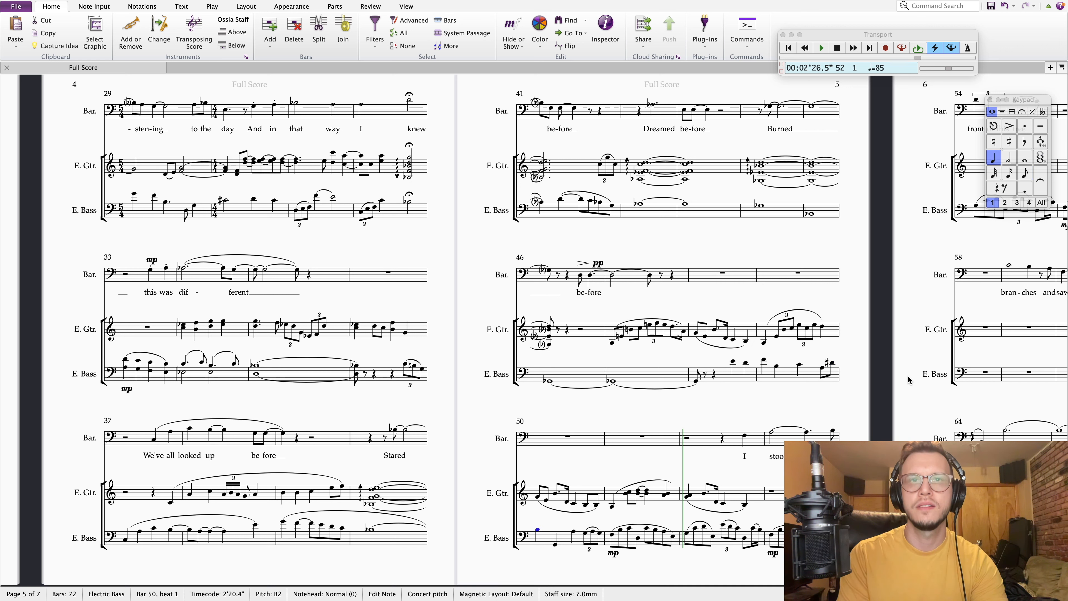
pyautogui.press('Left')
pyautogui.press('Left')
pyautogui.press('Left')
pyautogui.press('Left')
pyautogui.press('Left')
pyautogui.press('Left')
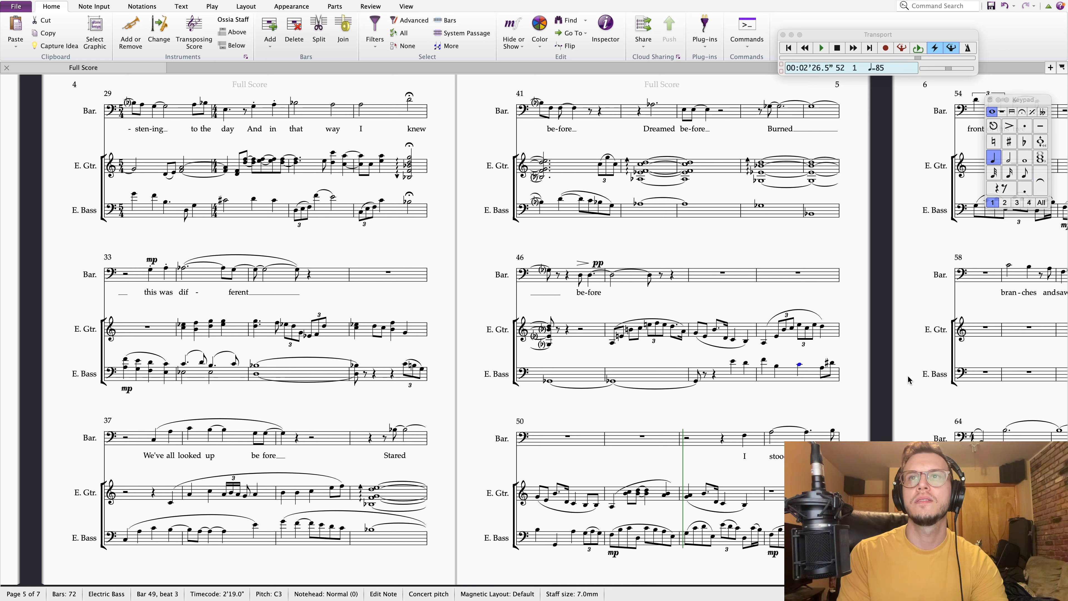
pyautogui.press('Right')
pyautogui.press('p')
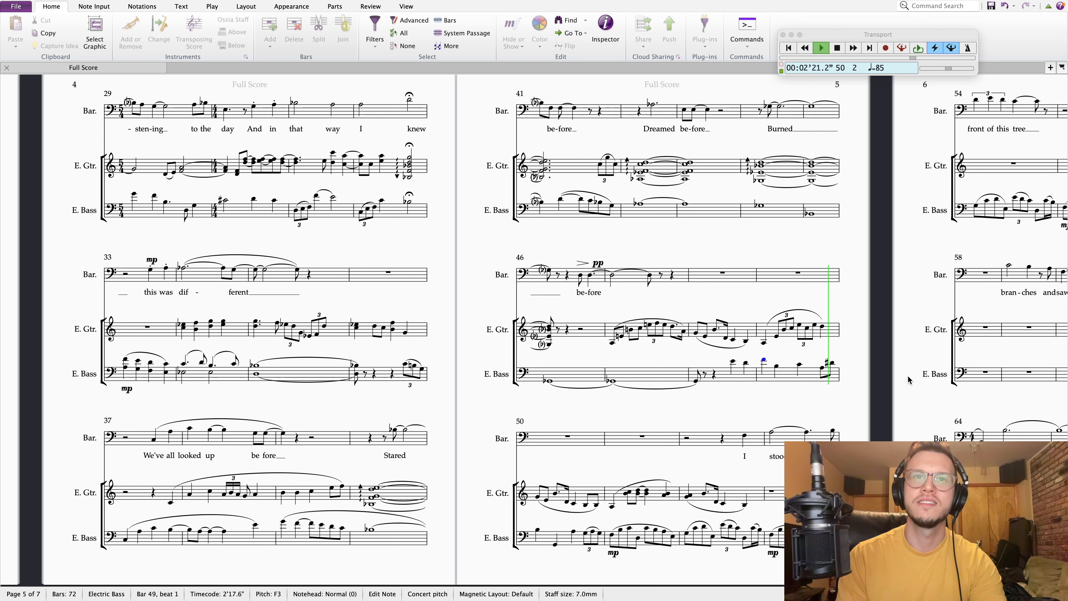
pyautogui.press('space')
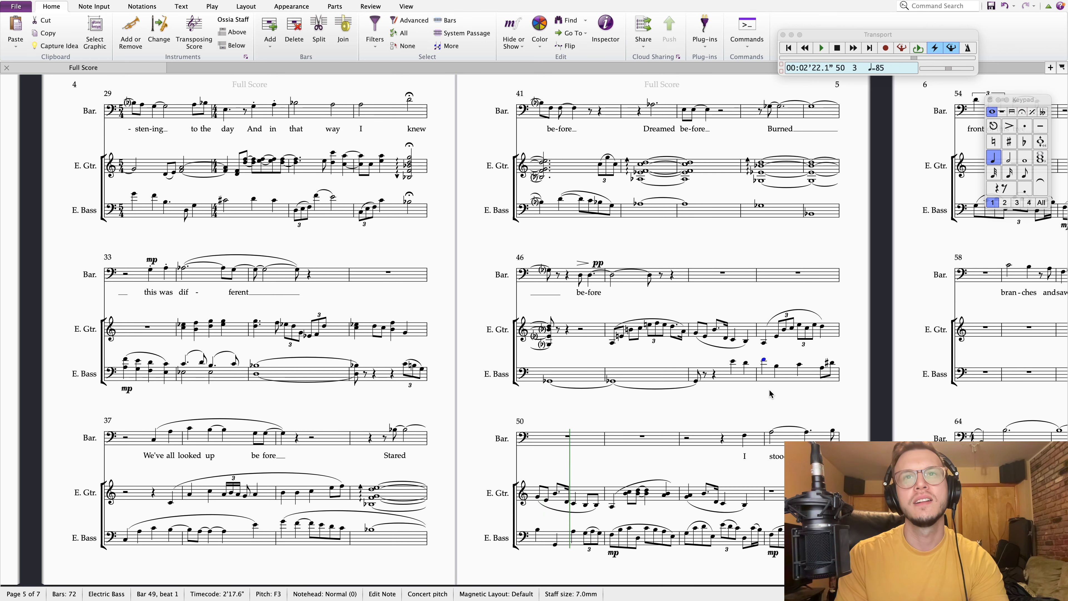
# - Raise the pitch of the Electric Bass's first eighth note on beat 4 of bar 49 and set bar 50's first note to E3
pyautogui.click(823, 369)
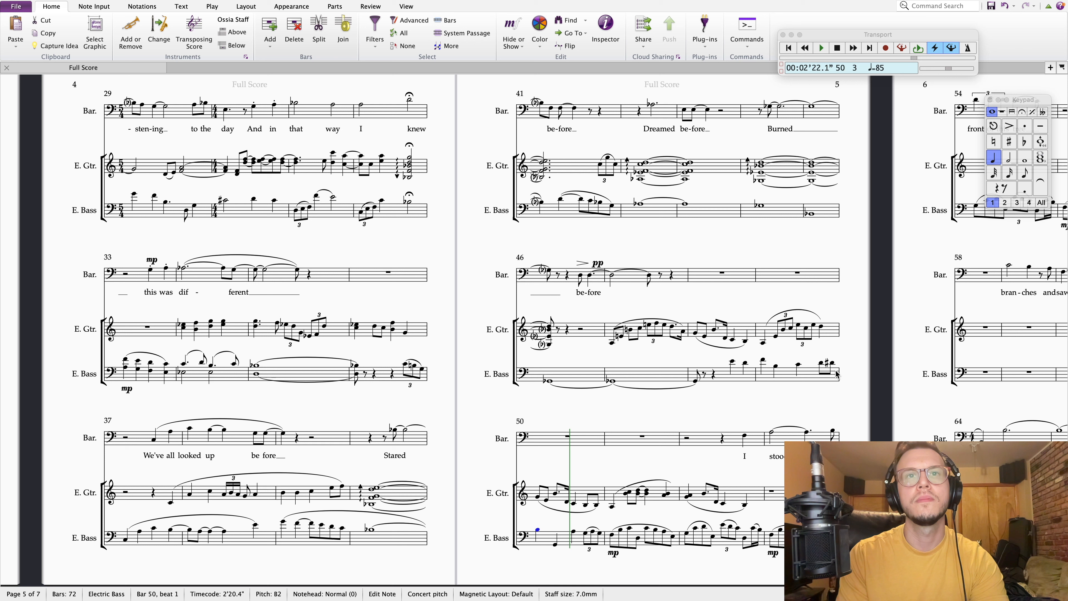
pyautogui.press('Right')
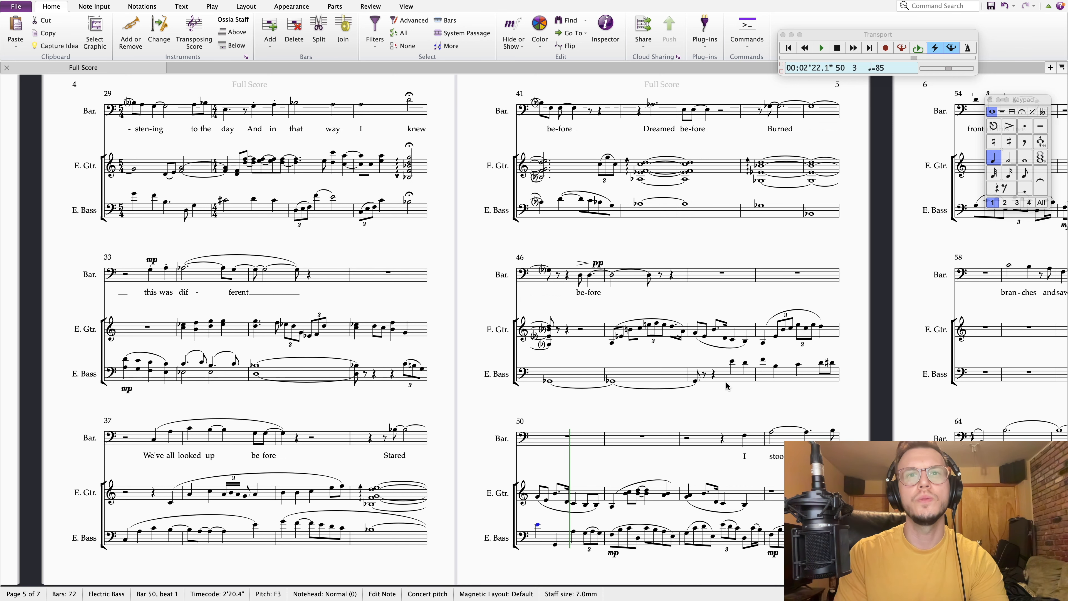
pyautogui.press('Right')
pyautogui.press('Right')
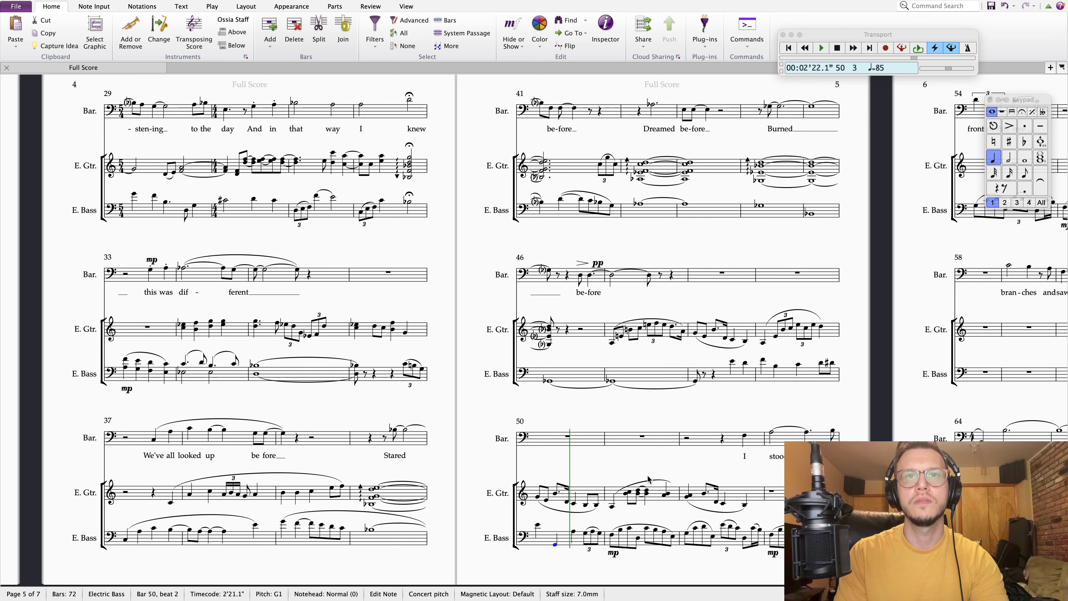
pyautogui.press('Right')
pyautogui.press('Right')
pyautogui.press('Right')
pyautogui.press('Right')
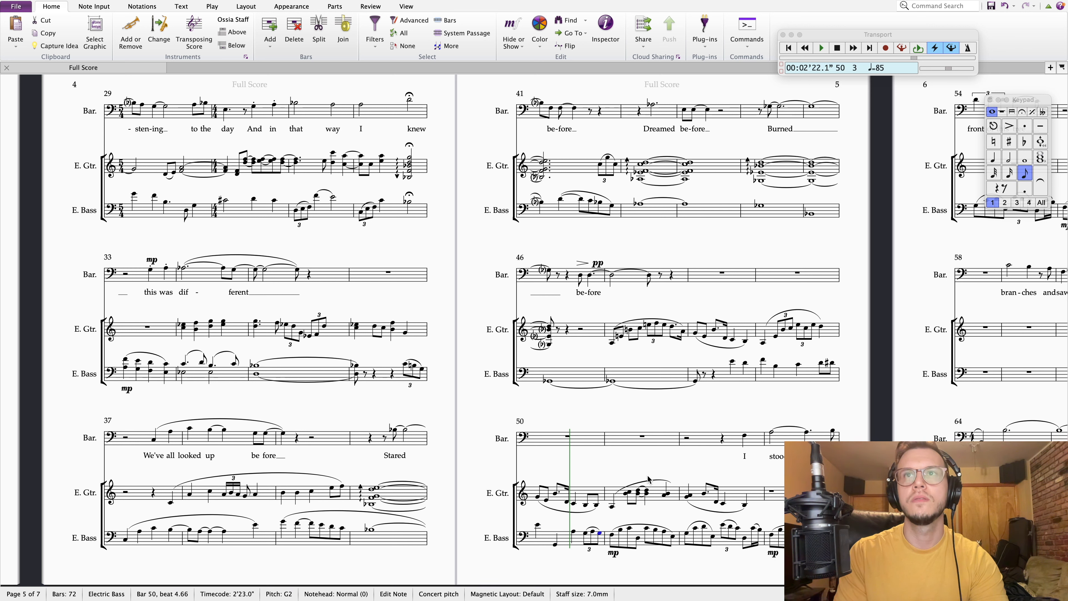
# - Lower the Electric Bass's first note in bar 50 by one octave
pyautogui.click(538, 533)
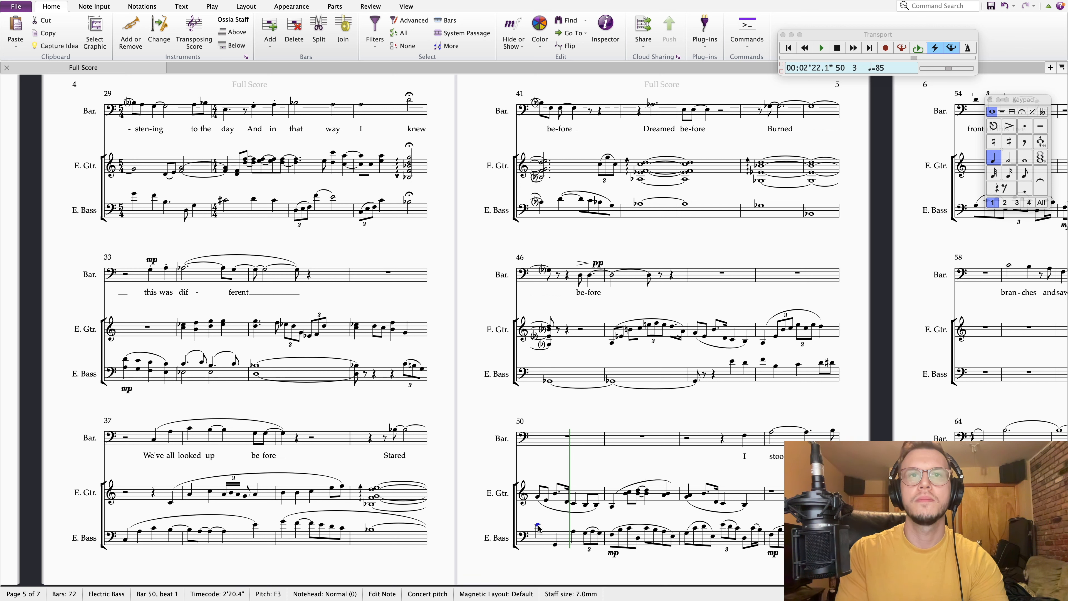
pyautogui.hotkey('ctrl', 'Up')
pyautogui.hotkey('ctrl', 'Down')
pyautogui.press('Right')
# - Play the passage back from the Electric Bass note on beat 4 of bar 48 into bar 50
pyautogui.press('Left')
pyautogui.press('Left')
pyautogui.press('Left')
pyautogui.press('Left')
pyautogui.press('Left')
pyautogui.press('Left')
pyautogui.press('Left')
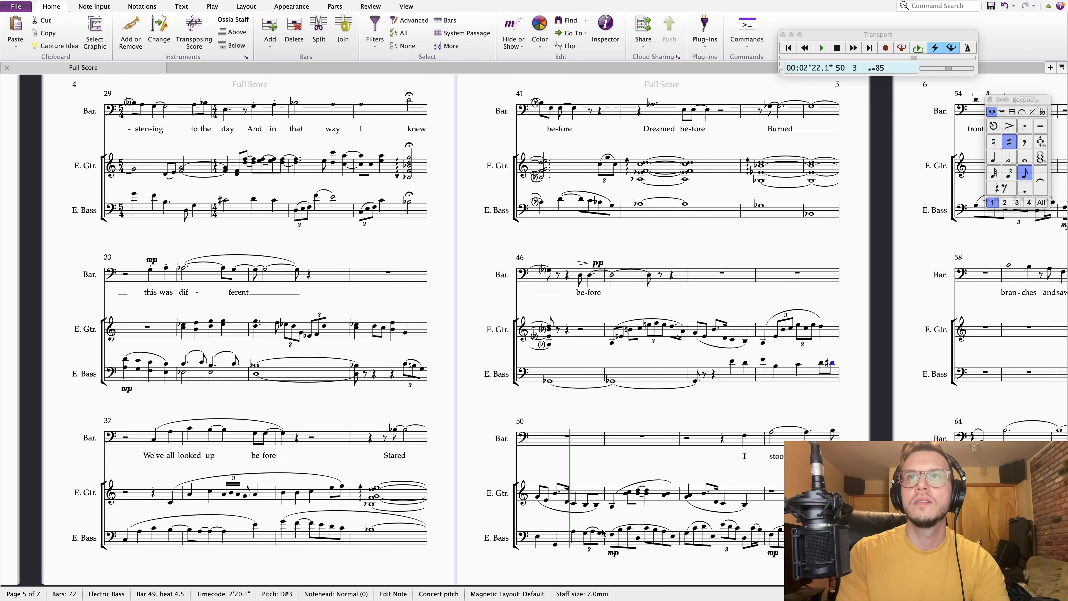
pyautogui.press('p')
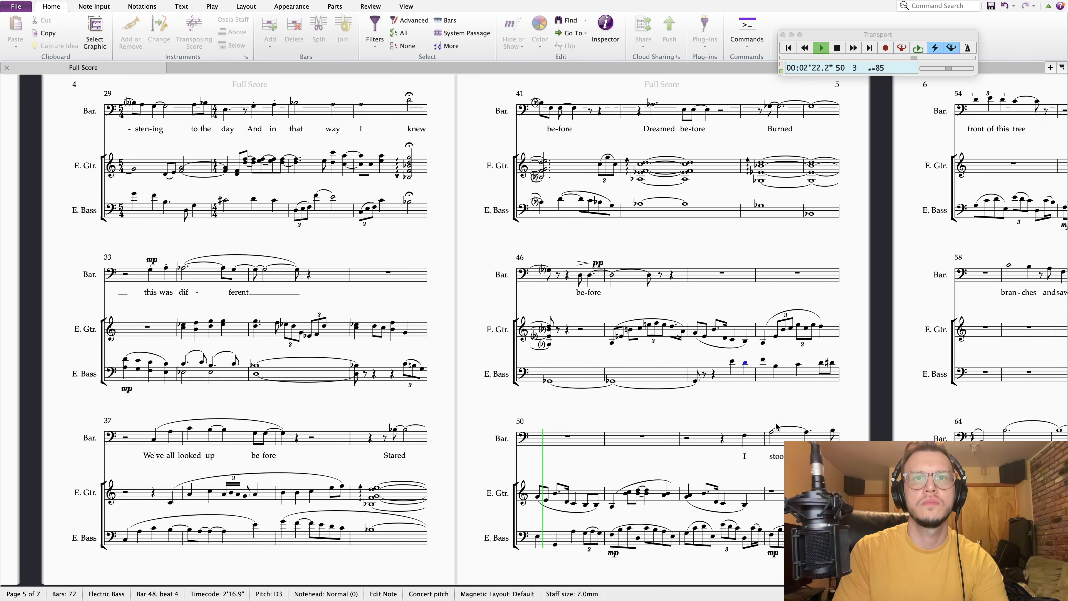
pyautogui.press('Escape')
# - Lower both Electric Bass eighth notes on beat 4 of bar 49 by one octave
pyautogui.click(822, 364)
pyautogui.hotkey('ctrl', 'Down')
pyautogui.press('Right')
pyautogui.press('Right')
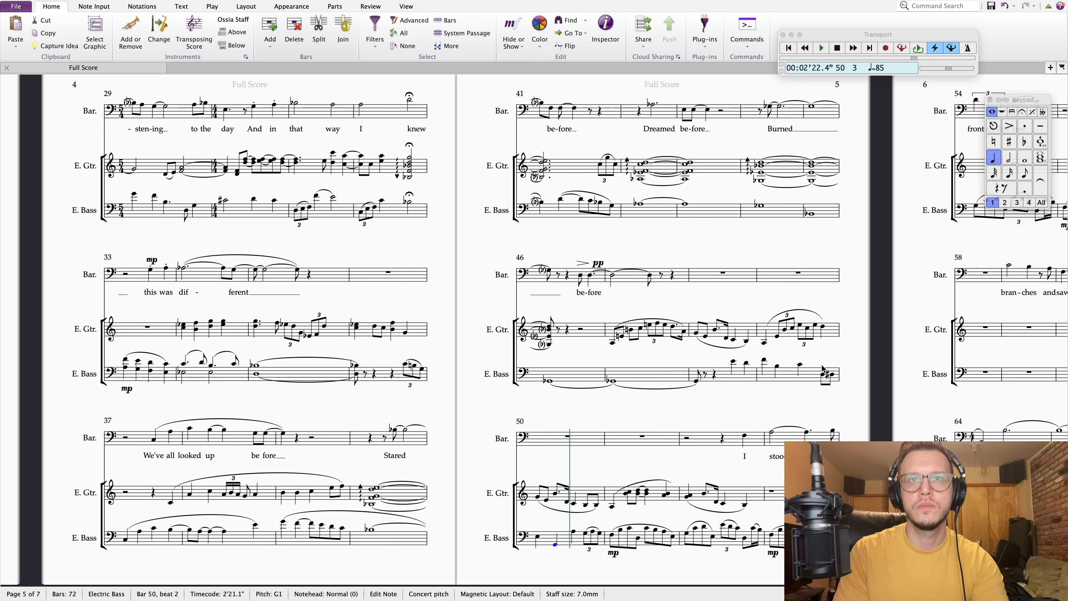
# - Lower the Electric Bass note on beat 3 of bar 50 by one octave and check the line up to bar 51
pyautogui.hotkey('ctrl', 'Down')
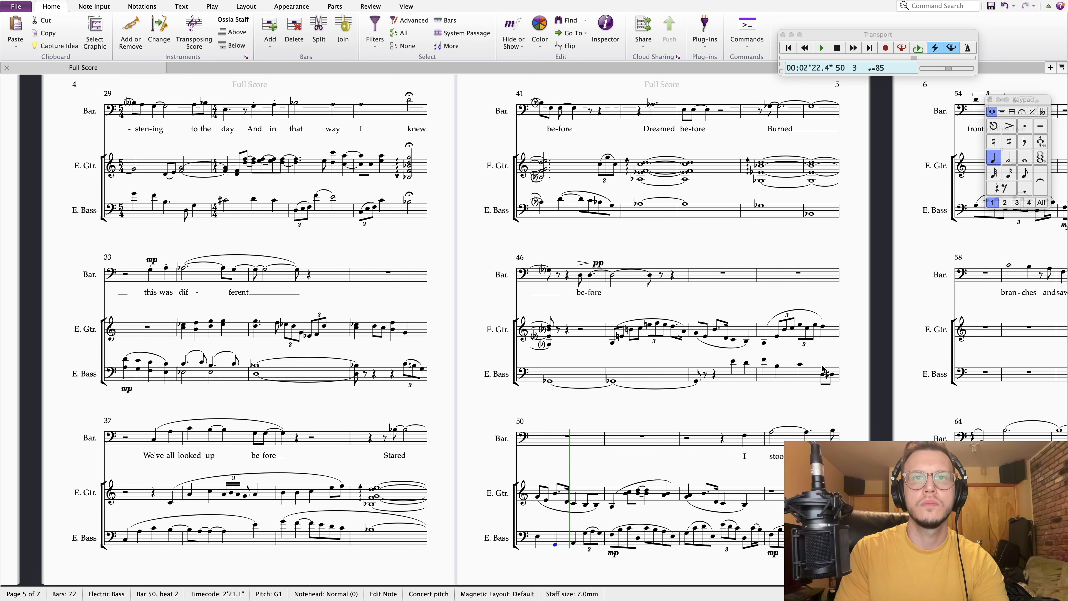
pyautogui.press('Right')
pyautogui.press('Right')
pyautogui.press('Right')
pyautogui.press('Right')
pyautogui.press('Right')
pyautogui.press('Right')
pyautogui.press('Right')
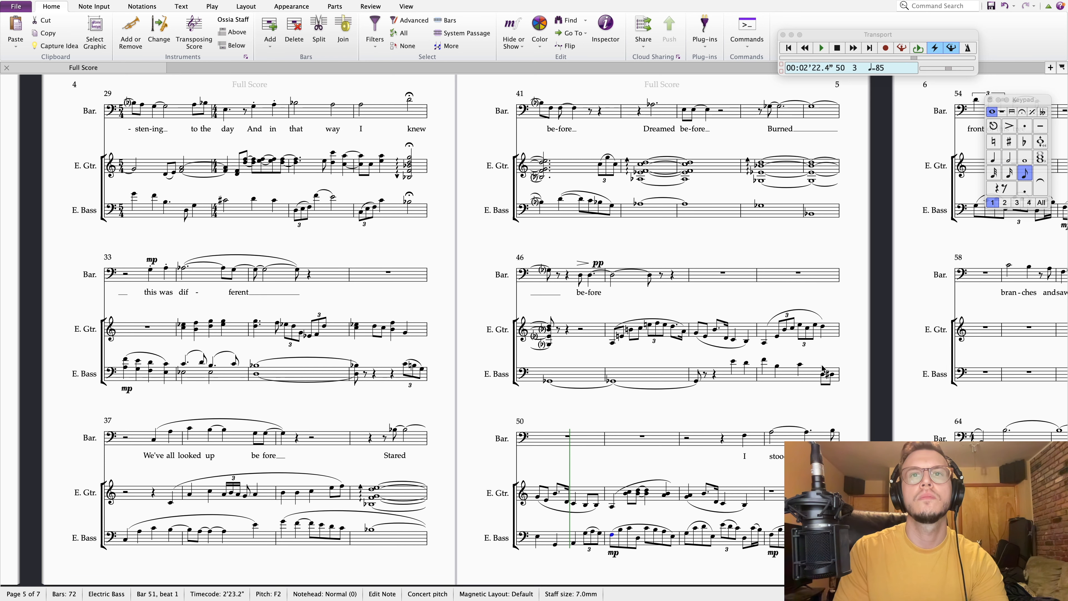
pyautogui.press('Escape')
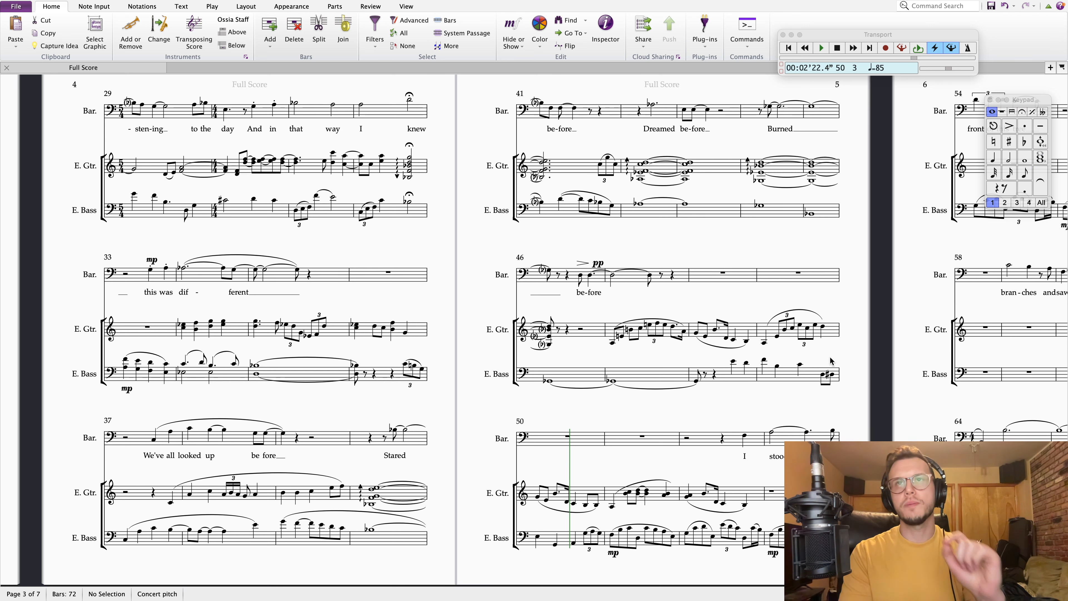
# - Play the score back from the Baritone's first note in bar 46 through to bar 54
pyautogui.moveTo(774, 398); pyautogui.dragTo(585, 411)
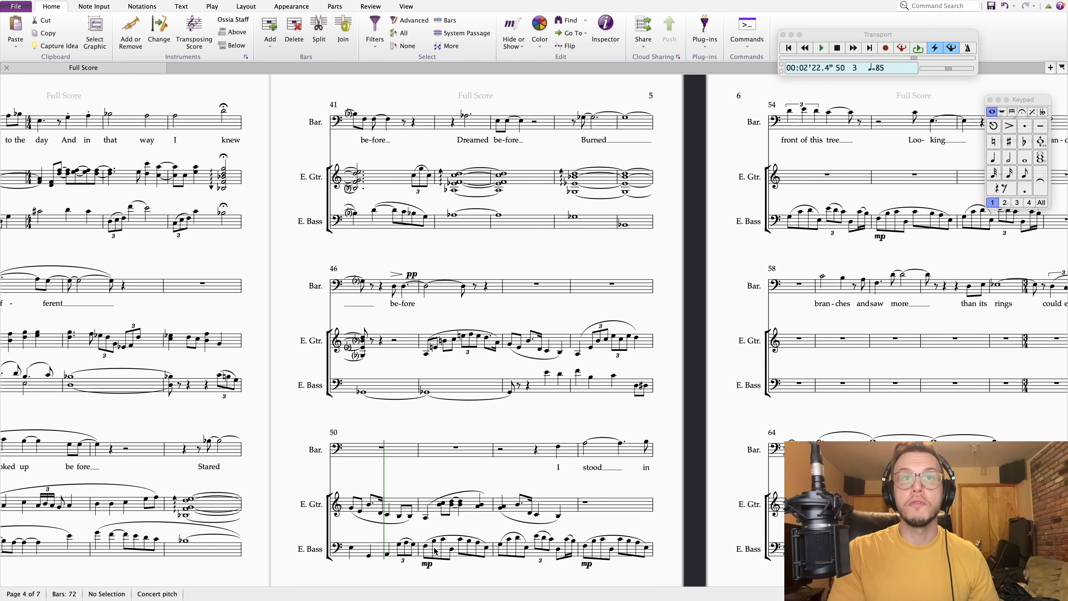
pyautogui.moveTo(709, 414); pyautogui.dragTo(642, 408)
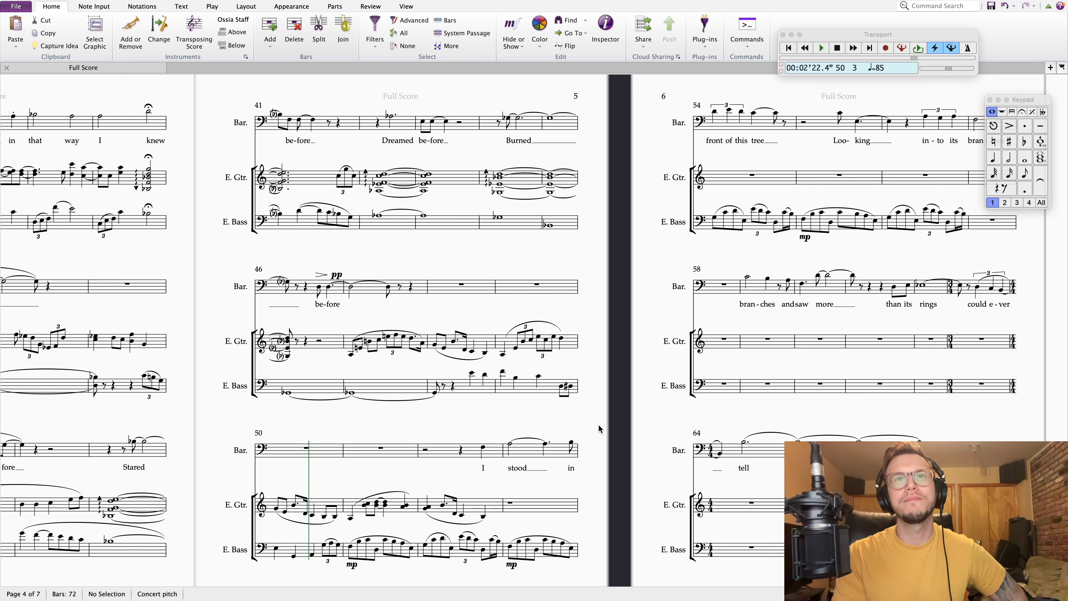
pyautogui.hscroll(-2, 642, 425)
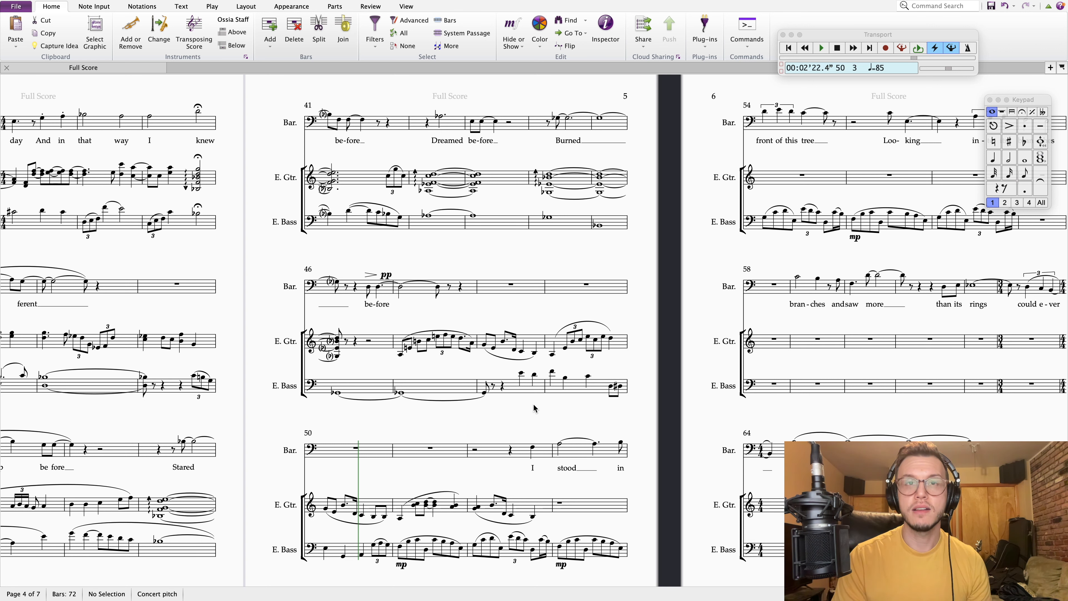
pyautogui.press('space')
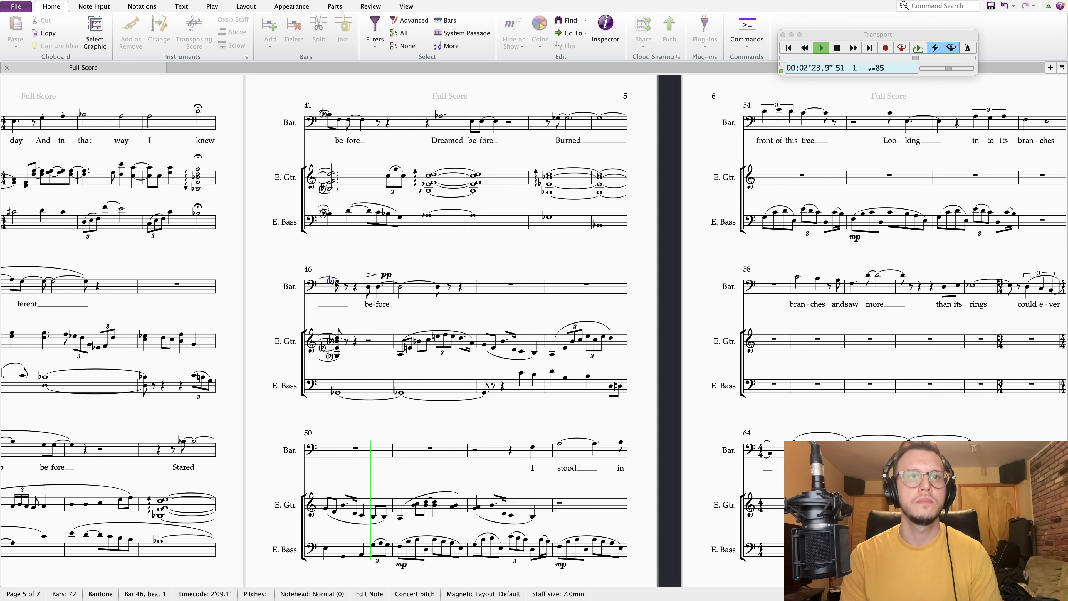
pyautogui.click(334, 282)
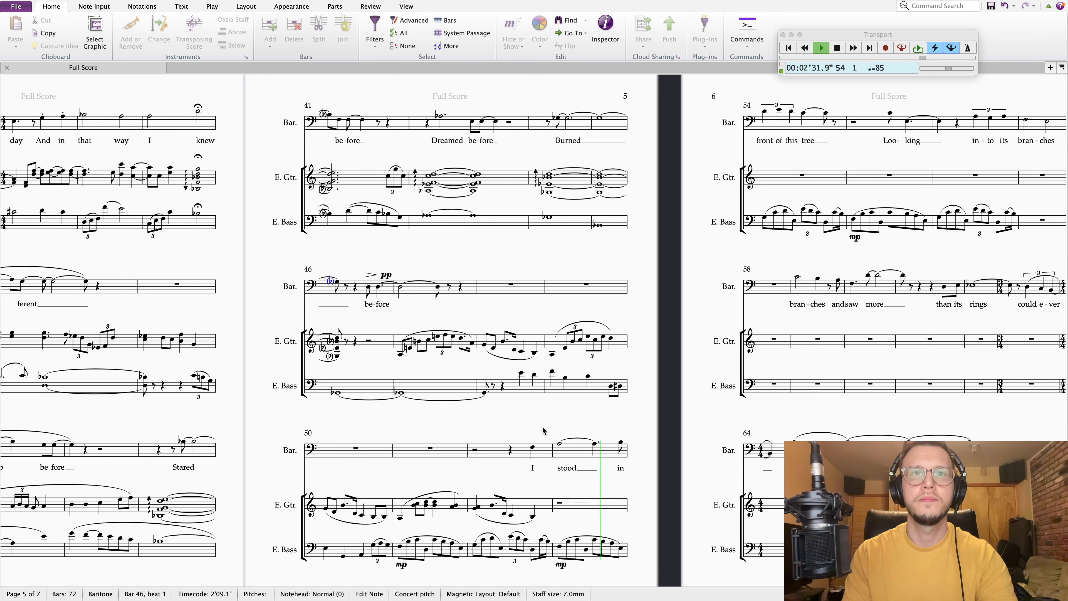
pyautogui.press('space')
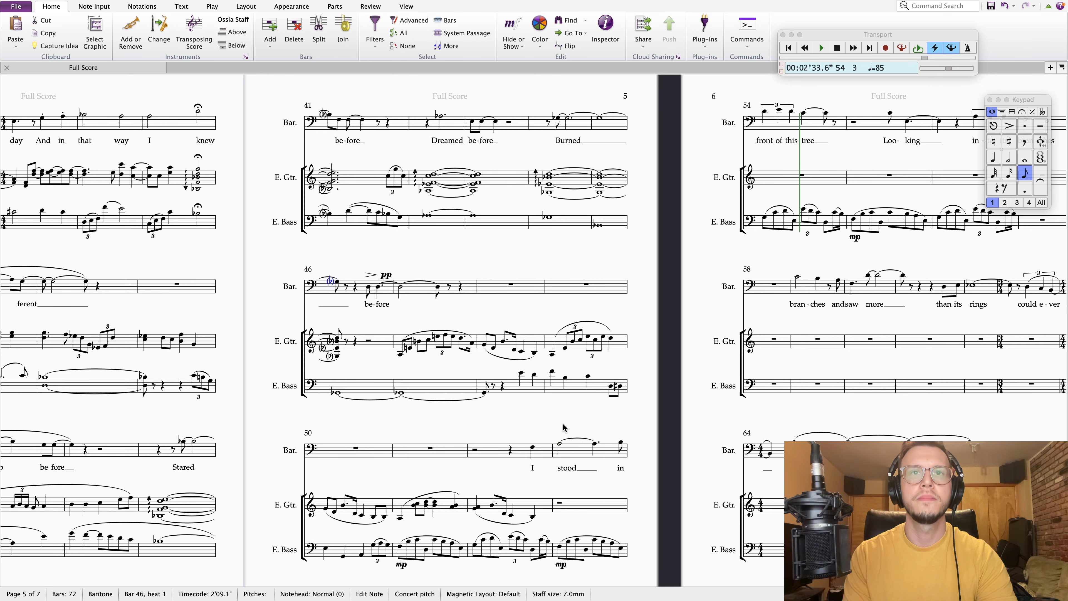
# - Raise the G3 and A3 of the Electric Guitar chord on beat 1 of bar 52 by one octave
pyautogui.hscroll(2, 517, 421)
pyautogui.click(429, 501)
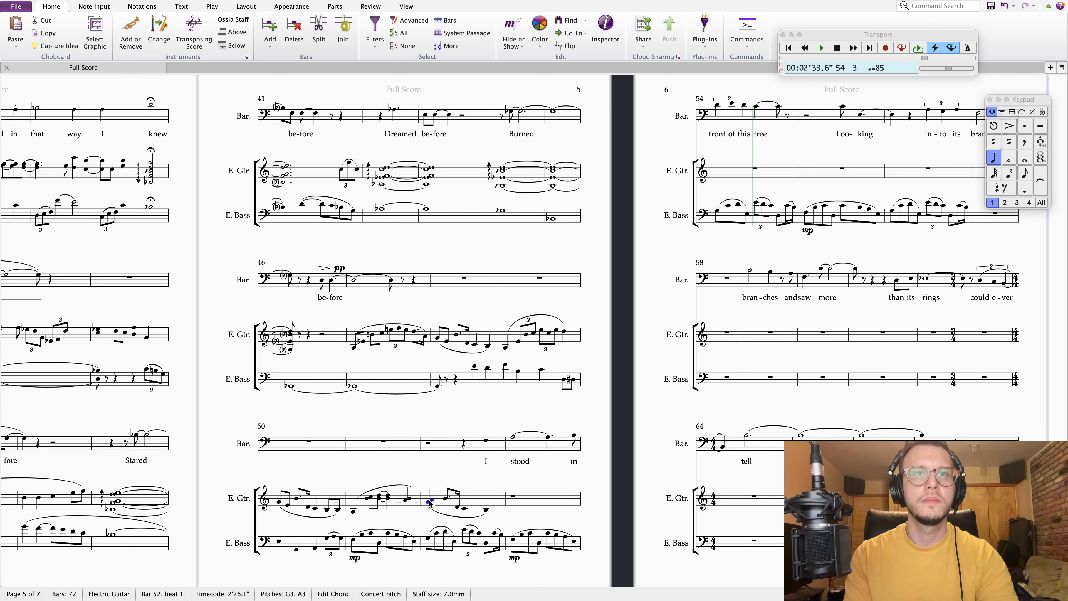
pyautogui.click(353, 512)
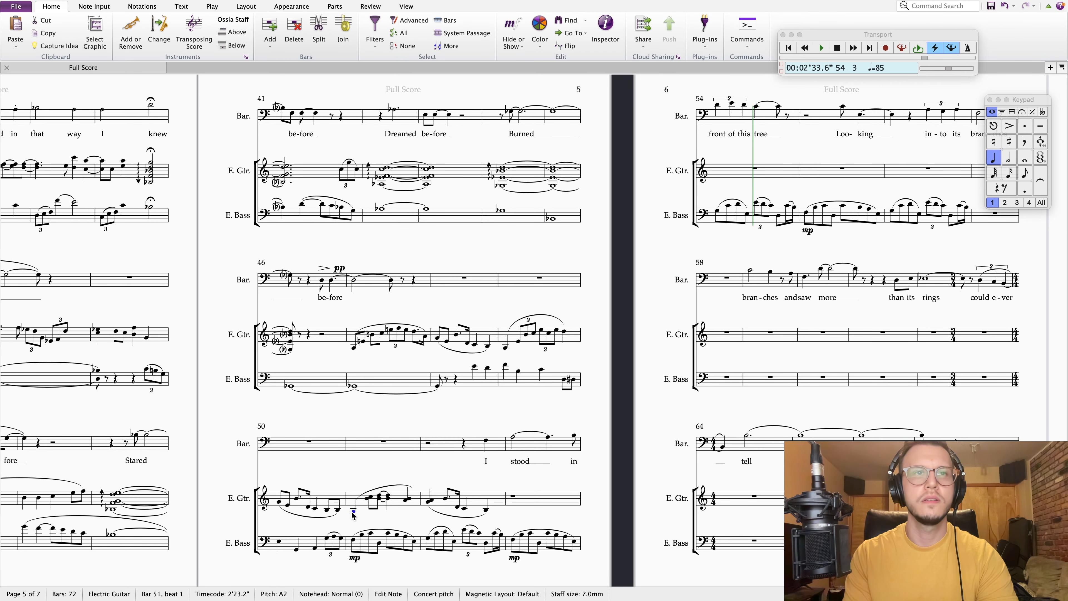
pyautogui.press('Right')
pyautogui.press('Right')
pyautogui.press('Right')
pyautogui.press('Right')
pyautogui.press('8')
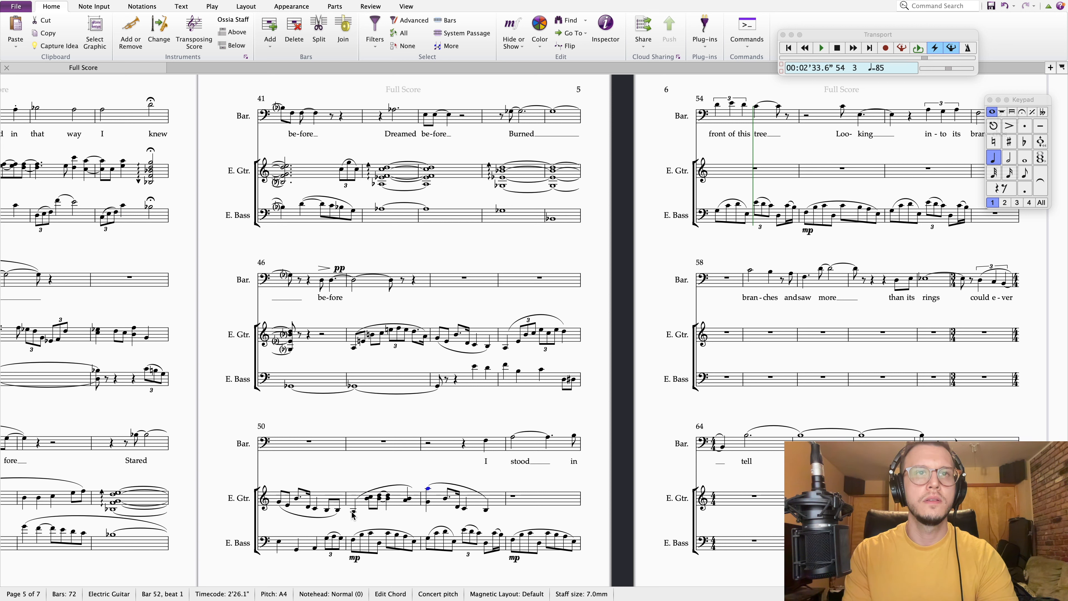
pyautogui.press('Down')
pyautogui.press('Left')
pyautogui.press('Right')
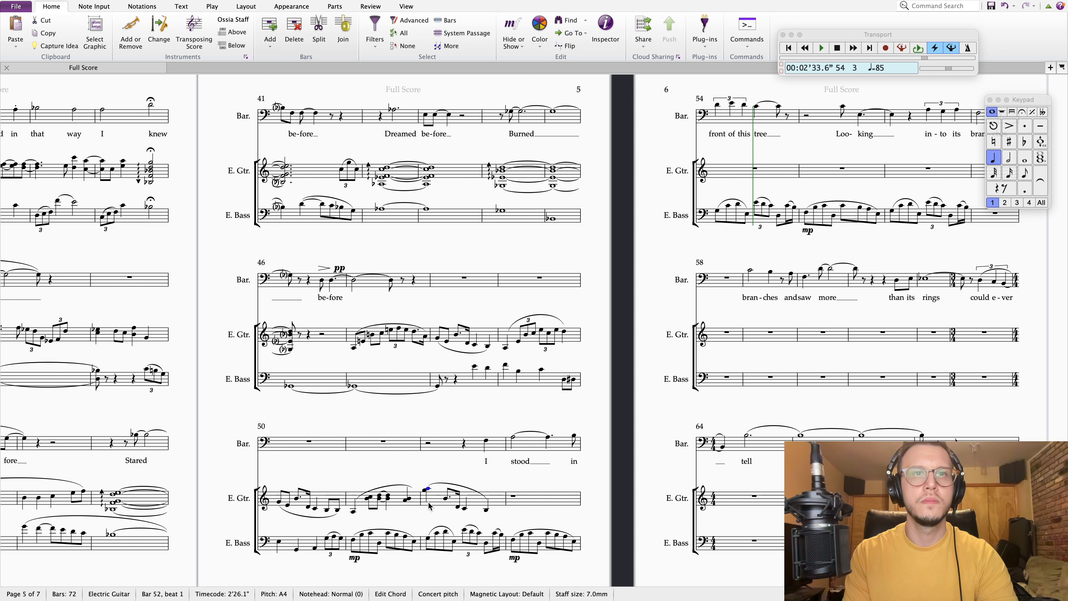
# - Raise the Electric Guitar note on beat 2 of bar 52 to G4 and add a third above it, B4
pyautogui.click(446, 500)
pyautogui.press('Up')
pyautogui.press('Up')
pyautogui.press('Up')
pyautogui.press('Up')
pyautogui.press('Up')
pyautogui.press('3')
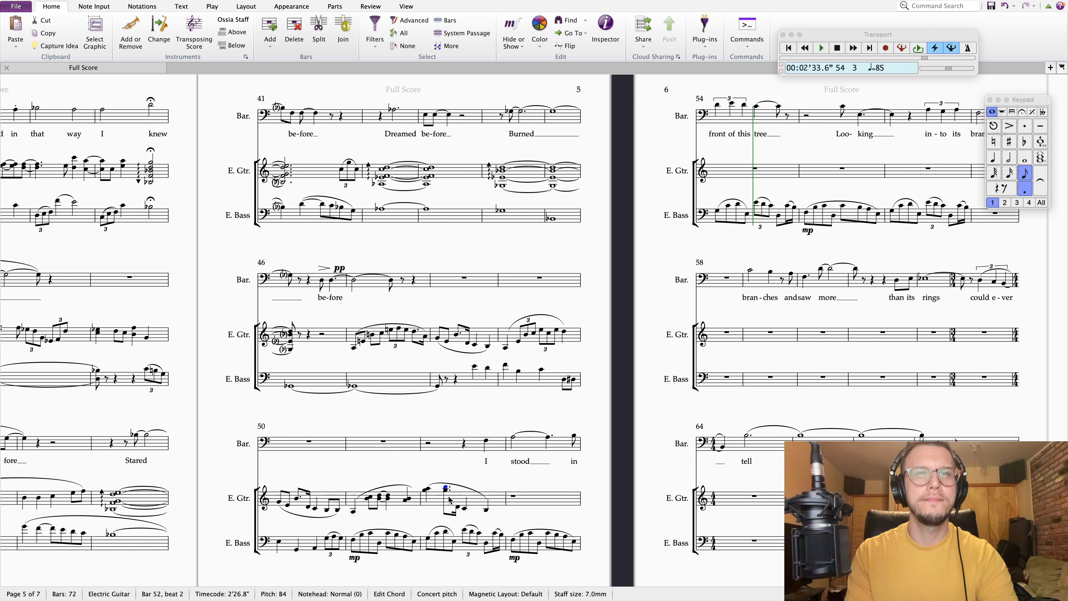
# - Rework the Electric Guitar line on beats 3 and 4 of bar 52, setting the beat 4 note to F4
pyautogui.press('Left')
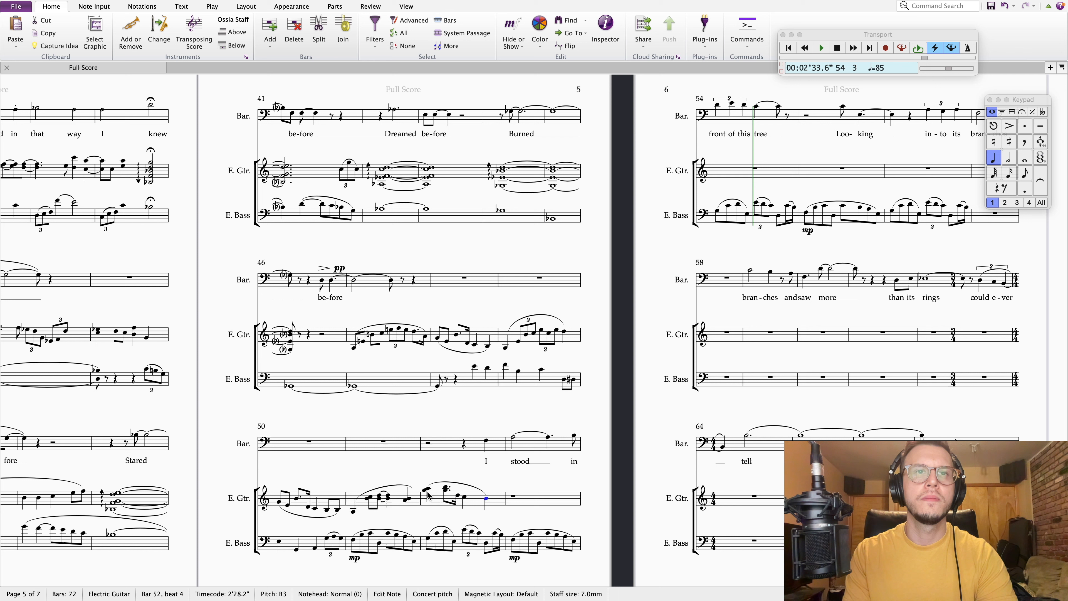
pyautogui.press('Right')
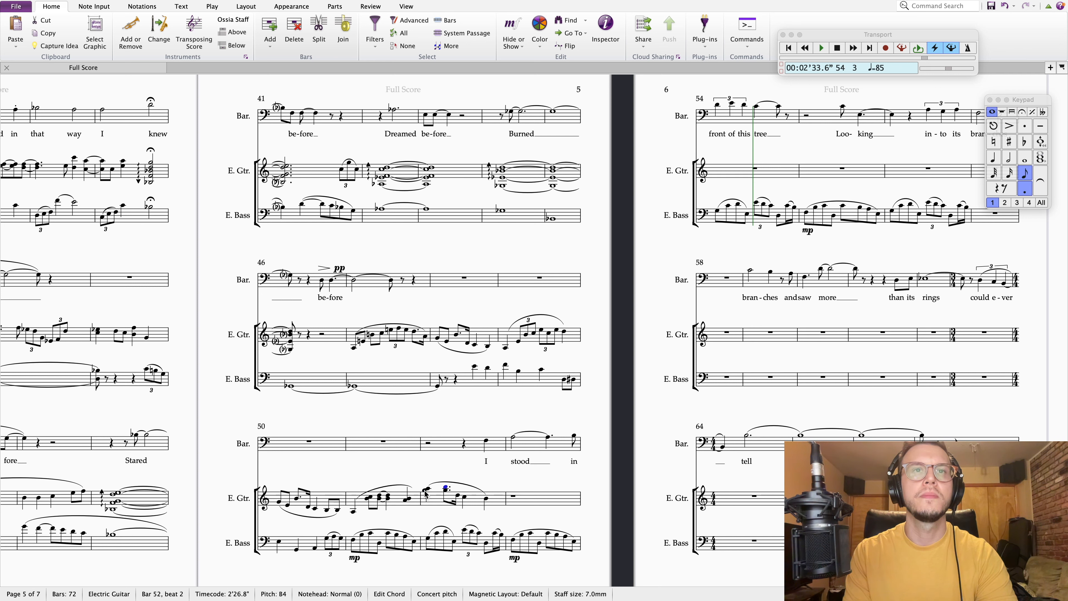
pyautogui.press('Right')
pyautogui.press('Right')
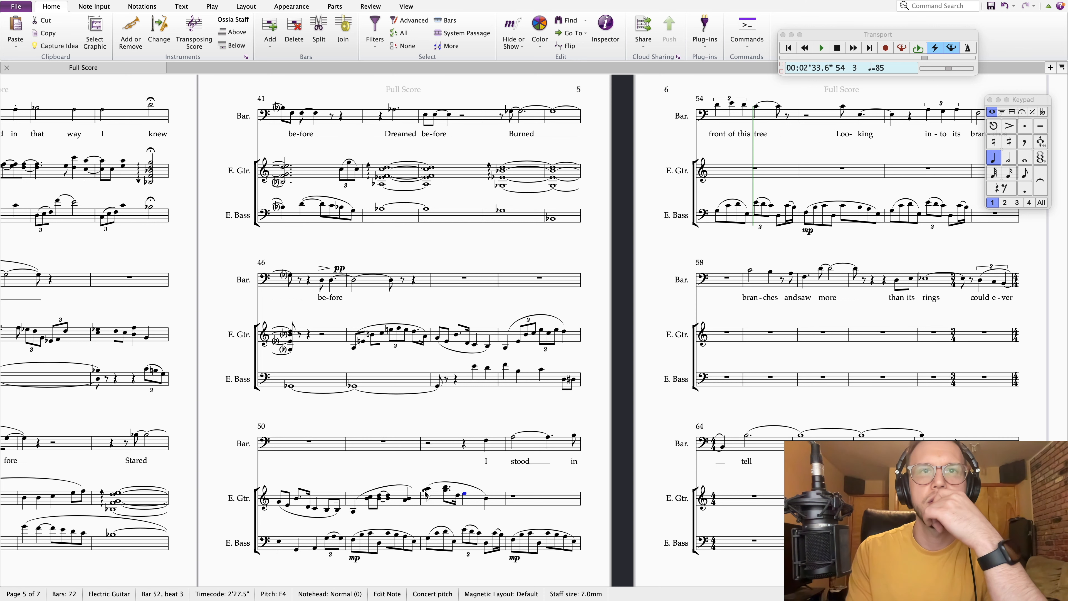
pyautogui.press('Up')
pyautogui.press('Up')
pyautogui.press('Right')
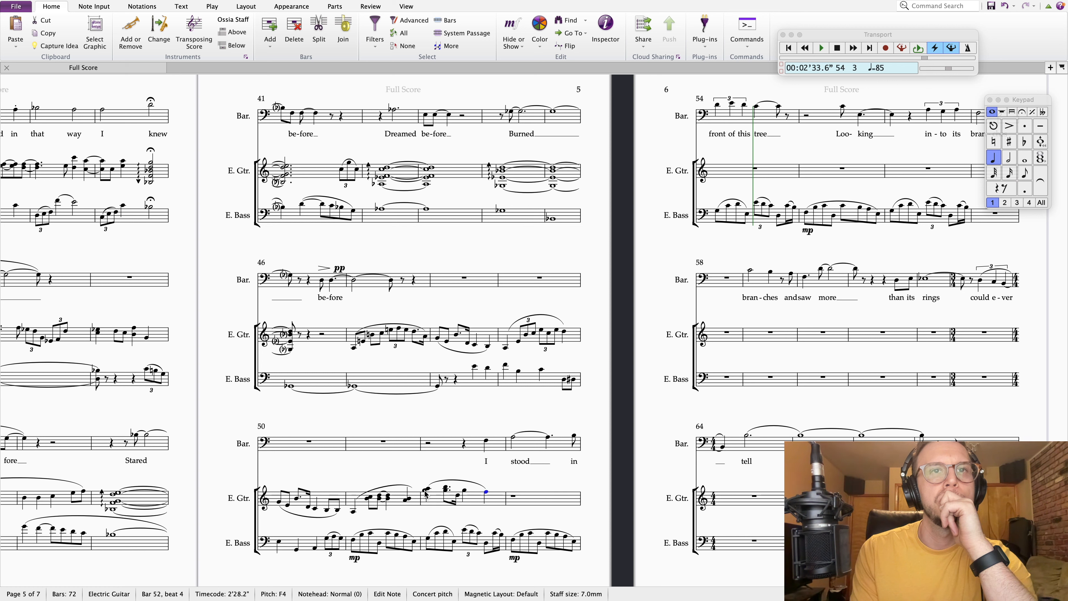
# - Try a sharp on the Baritone note sung on "I" on beat 4 of bar 52
pyautogui.click(488, 441)
pyautogui.press('Right')
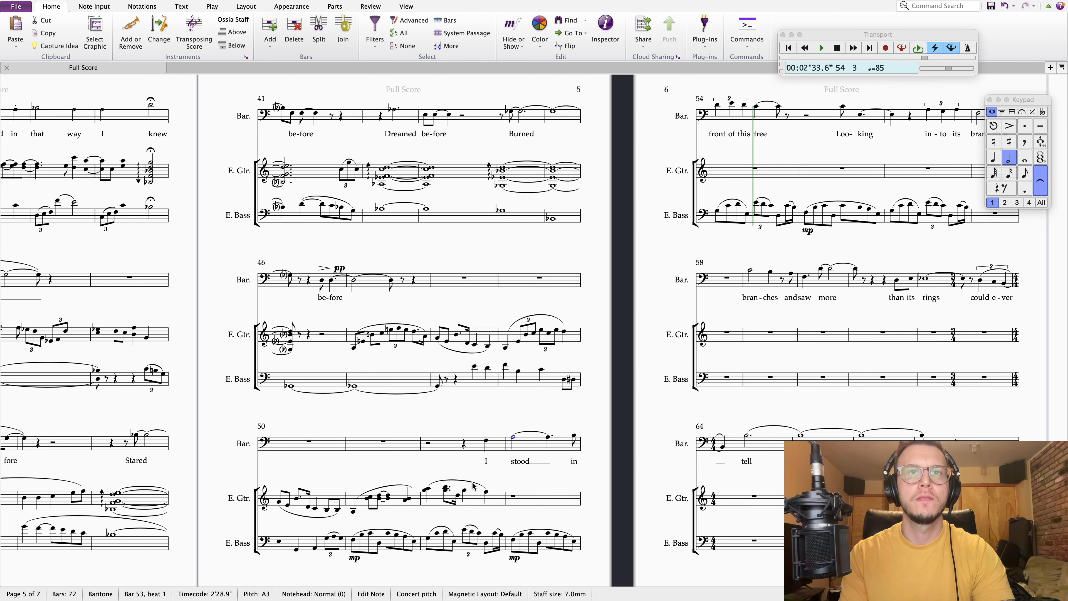
pyautogui.click(487, 442)
pyautogui.click(1009, 143)
pyautogui.press('Right')
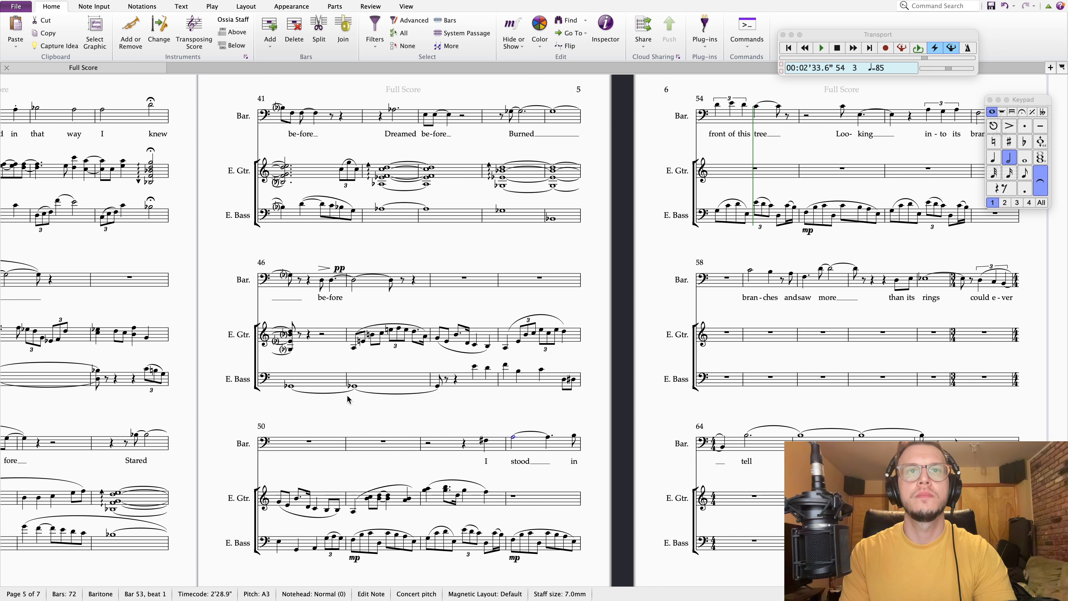
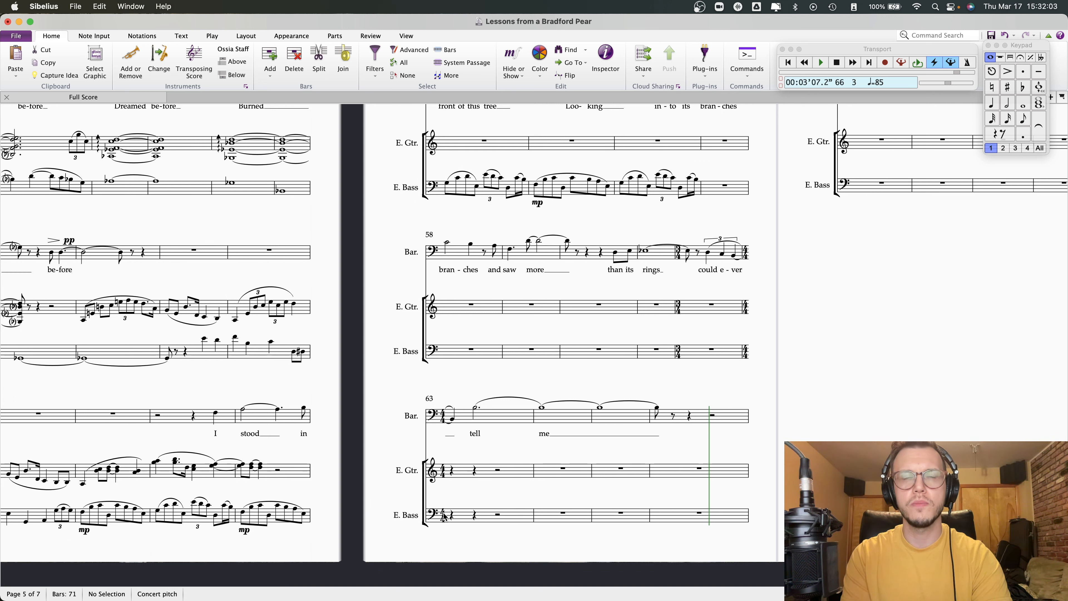
# - Enter a G#2 quarter note on beat 1 of bar 63 in the Electric Bass
pyautogui.click(452, 515)
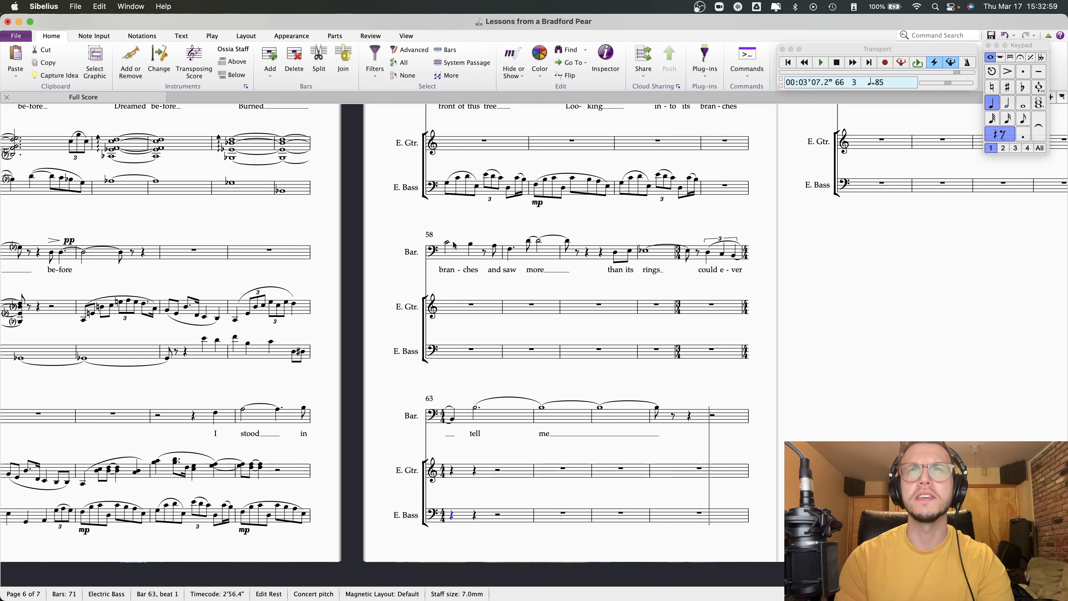
pyautogui.press('g')
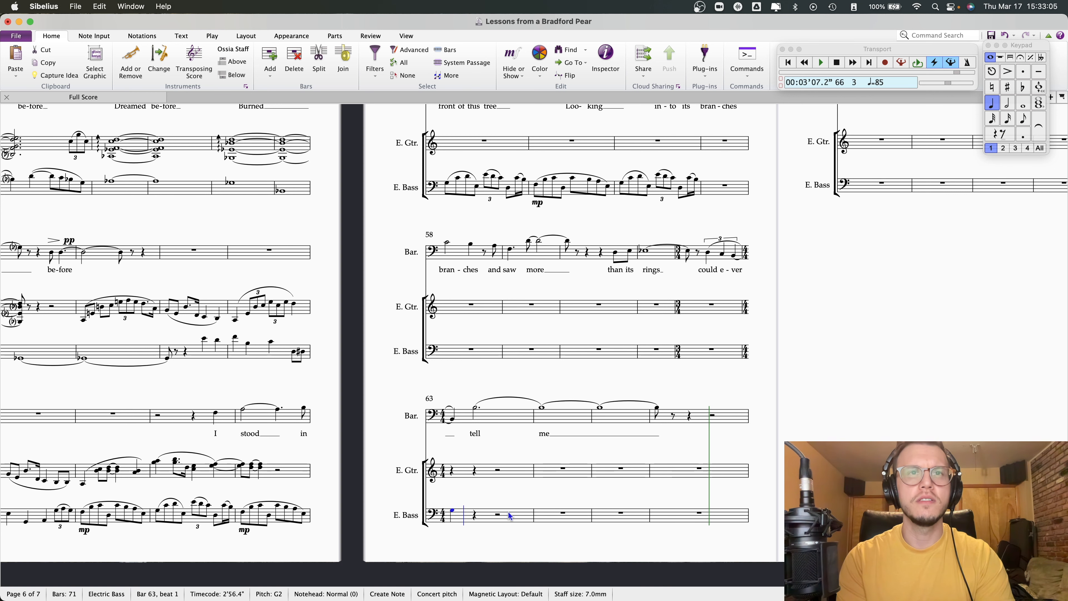
pyautogui.press('super+Down')
pyautogui.press('Escape')
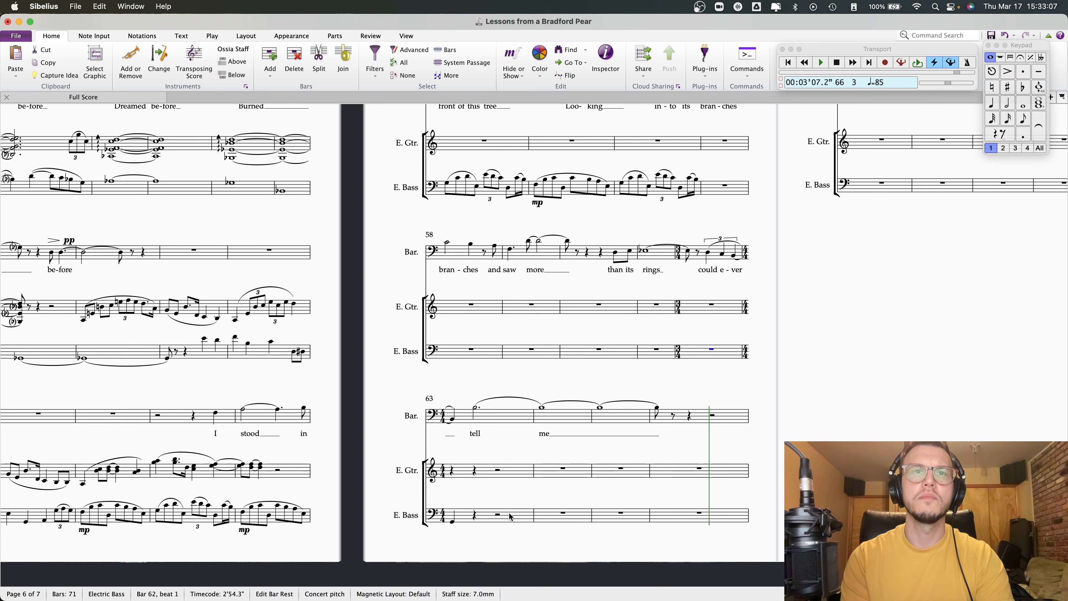
pyautogui.press('super+Up')
pyautogui.click(1008, 87)
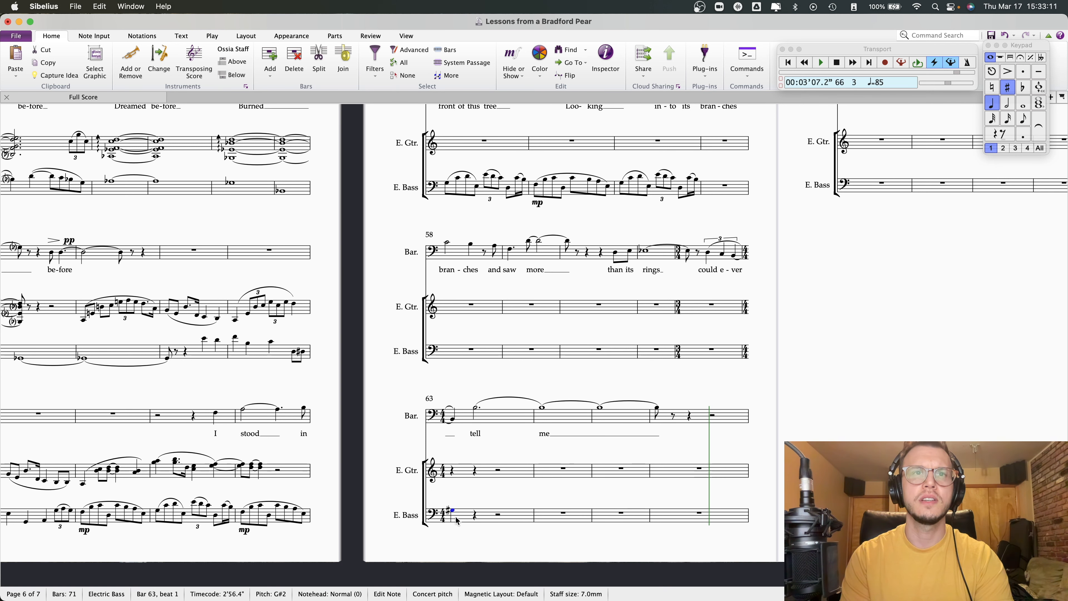
# - Enter a G on beat 1 of bar 63 in the Electric Guitar and stack two thirds above it
pyautogui.click(452, 471)
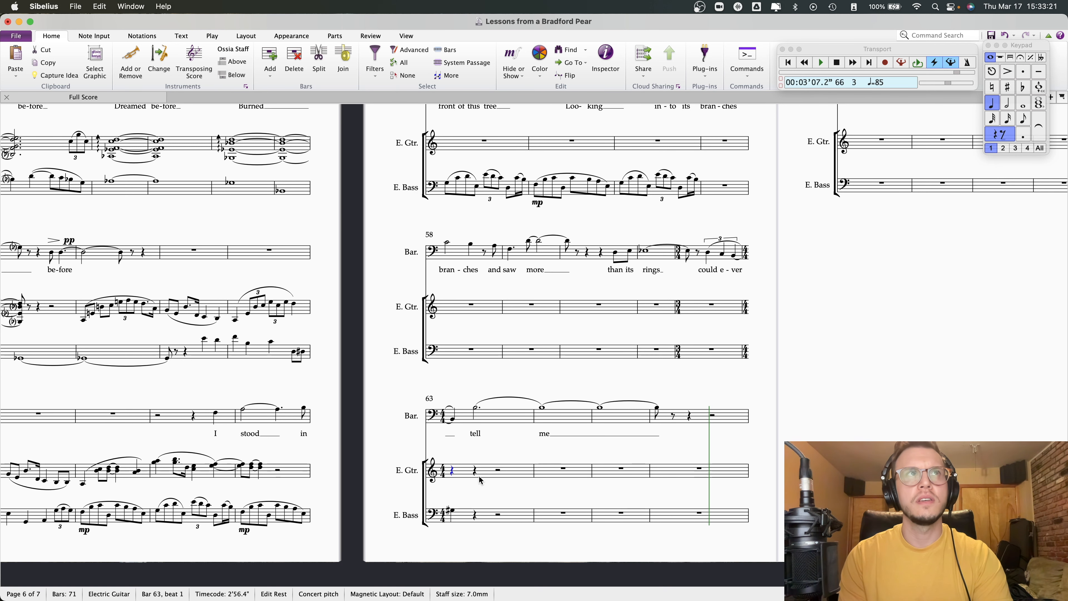
pyautogui.press('g')
pyautogui.press('3')
pyautogui.press('3')
# - Check the Baritone pitches in bars 61 to 63 and play the score back from beat 2 of bar 62 into bar 64
pyautogui.click(752, 287)
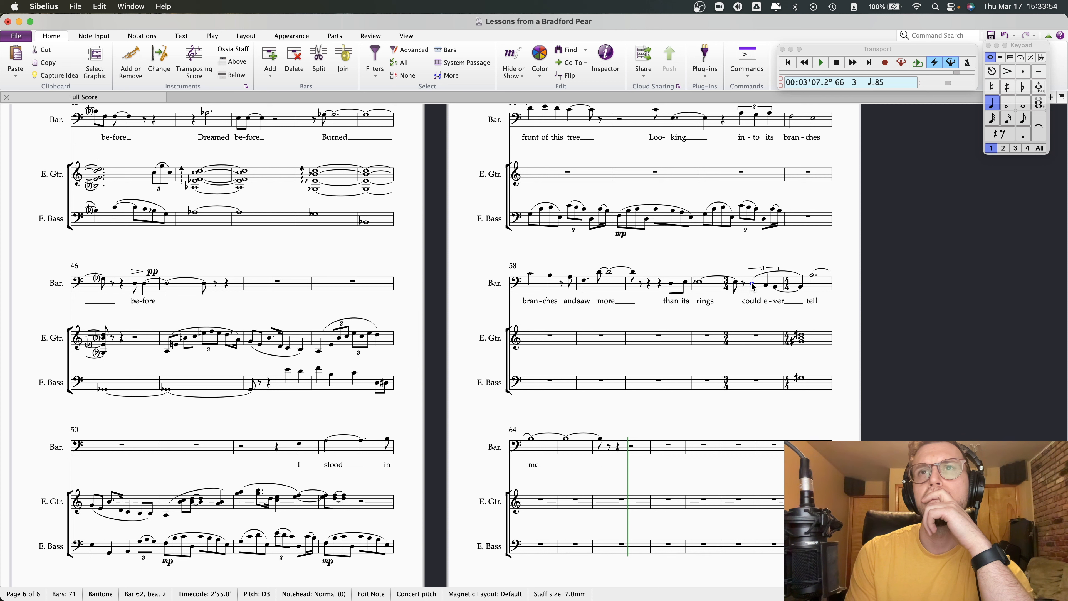
pyautogui.press('Right')
pyautogui.press('Right')
pyautogui.press('Right')
pyautogui.press('Right')
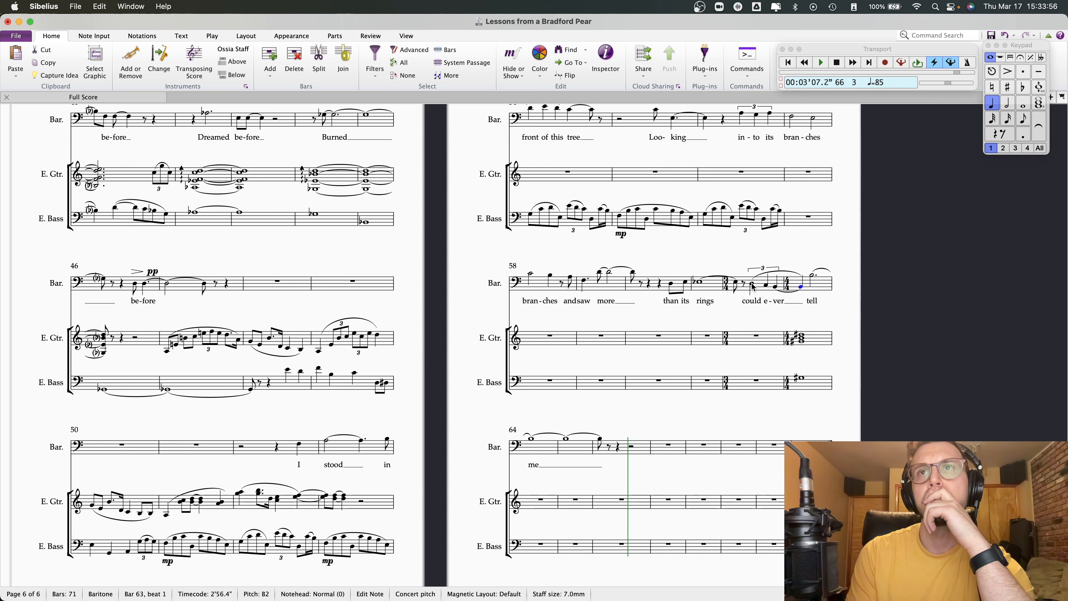
pyautogui.click(700, 284)
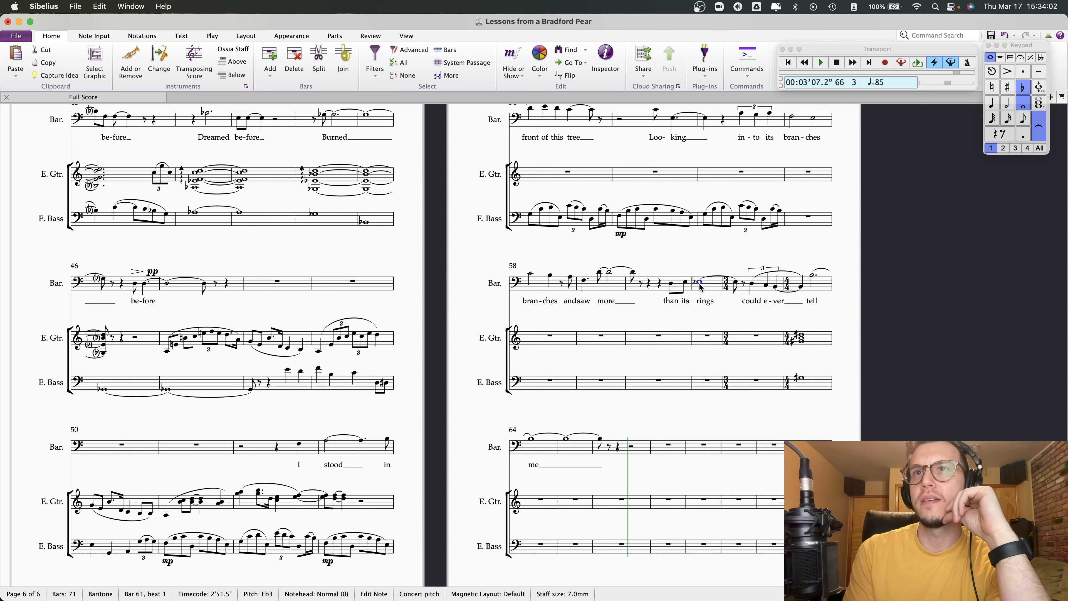
pyautogui.click(802, 335)
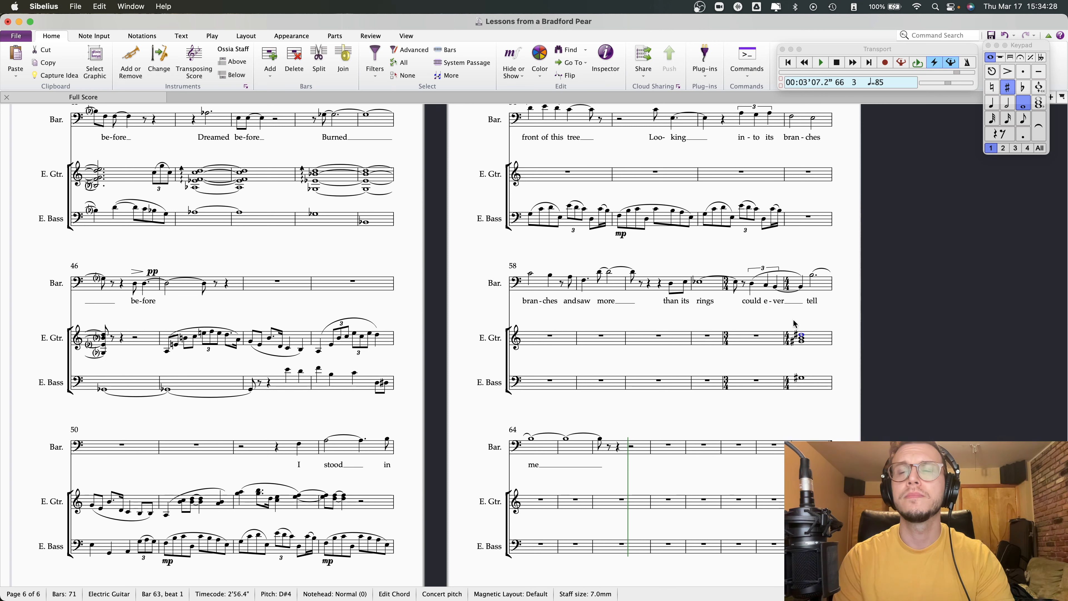
pyautogui.click(752, 286)
pyautogui.press('p')
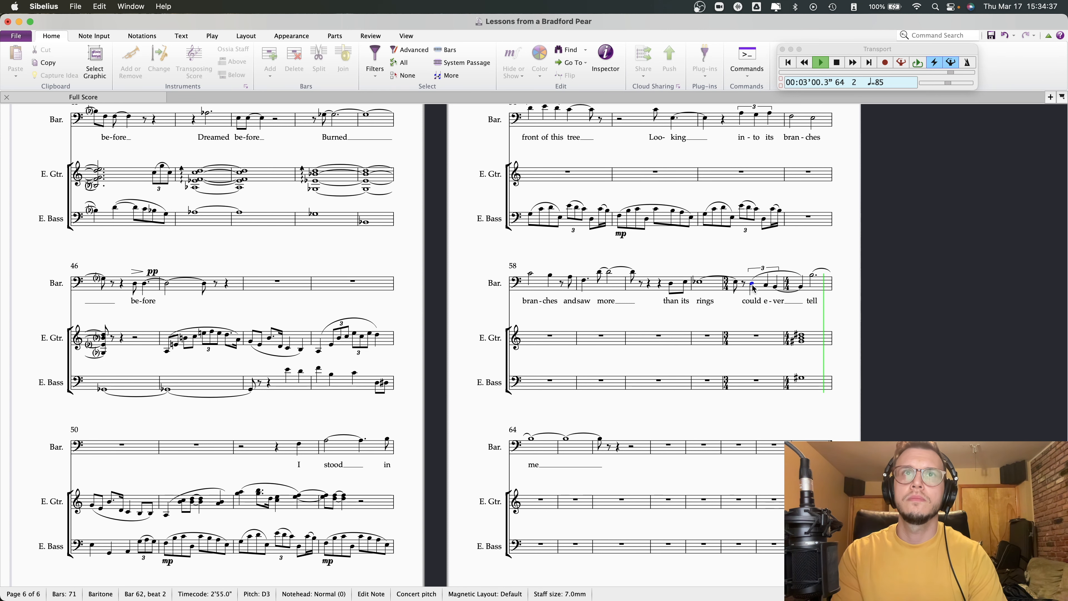
pyautogui.press('Escape')
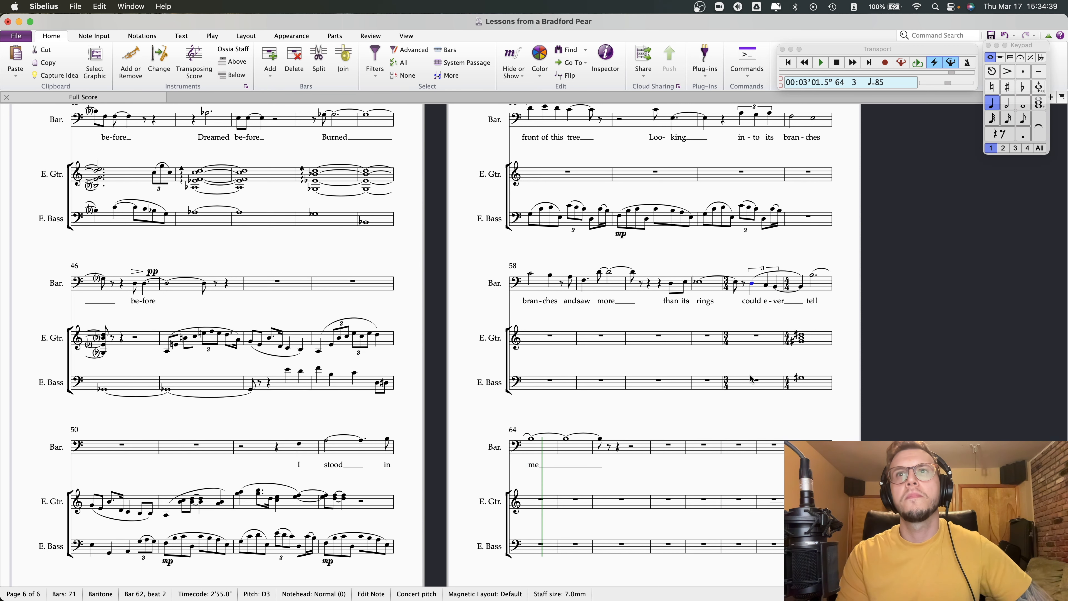
# - Add a G#2 at the bottom of the Electric Guitar chord in bar 63 and remove its G#3
pyautogui.hscroll(5, 735, 407)
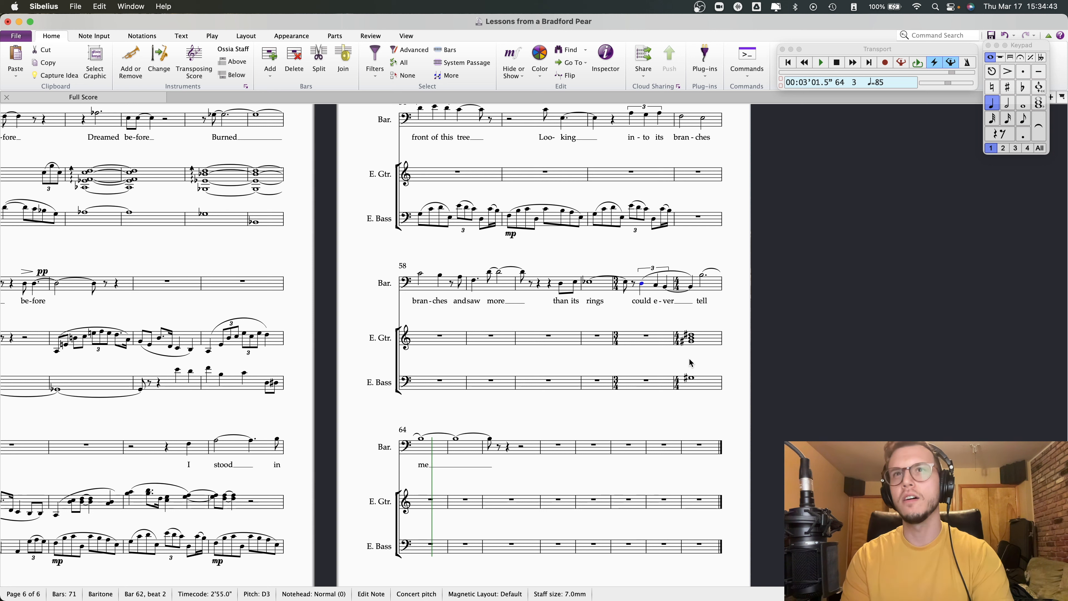
pyautogui.click(691, 342)
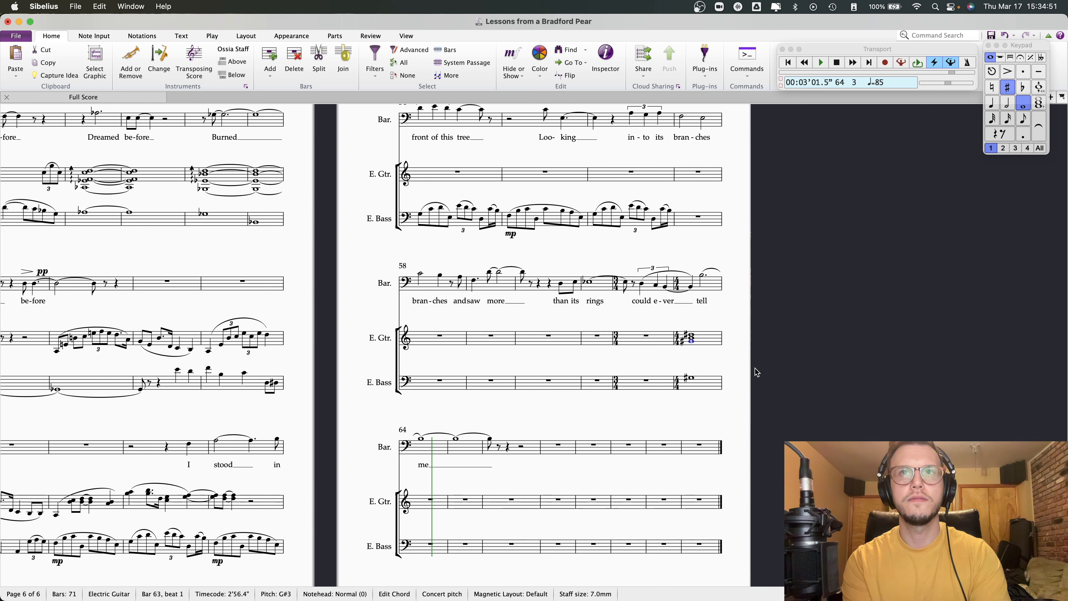
pyautogui.press('super+Down')
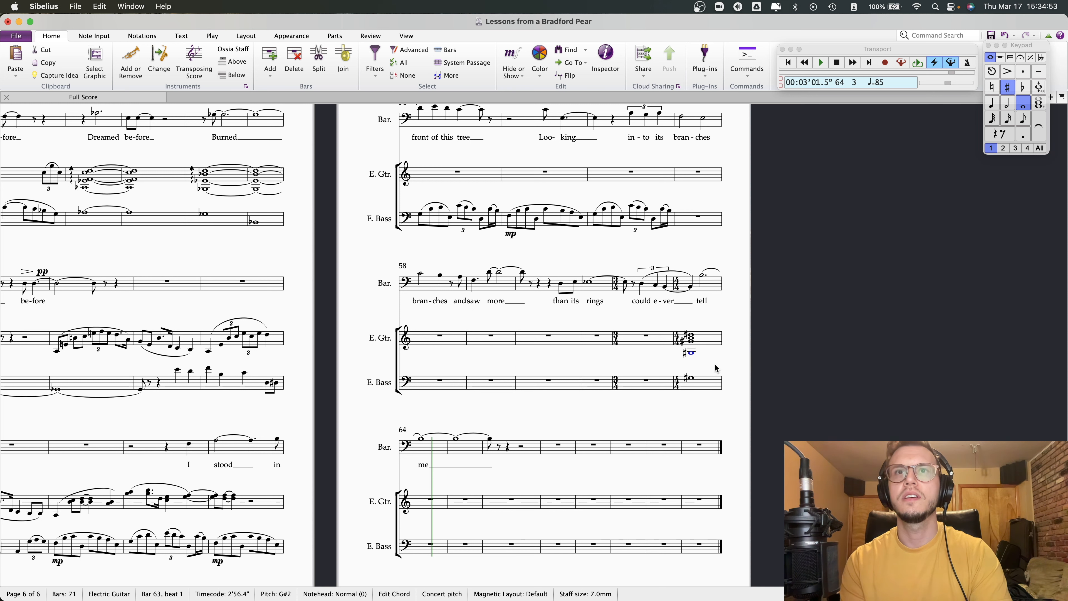
pyautogui.click(694, 339)
pyautogui.click(692, 346)
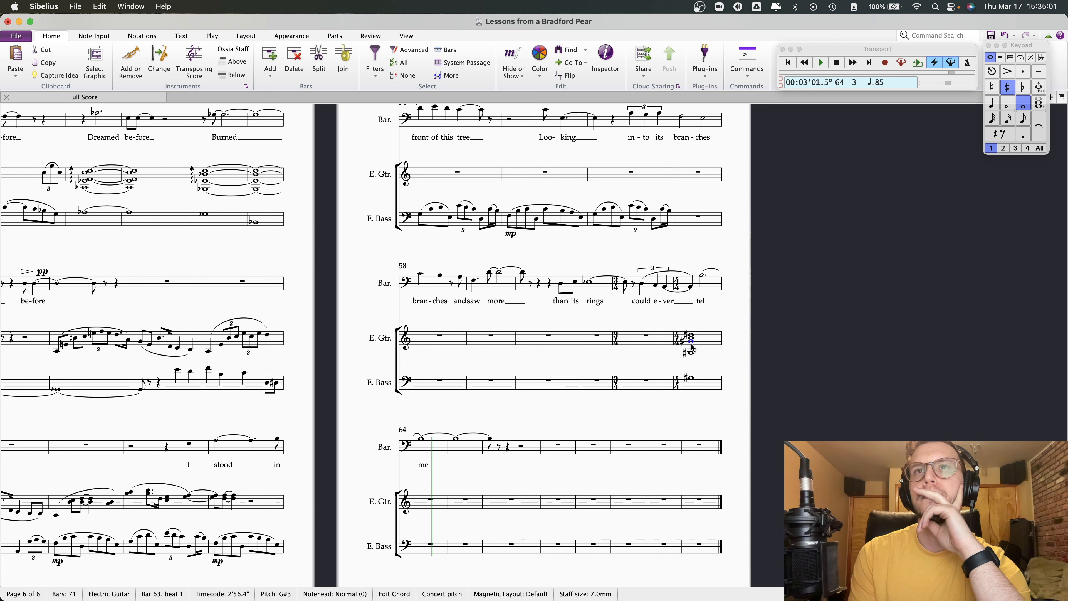
pyautogui.press('Escape')
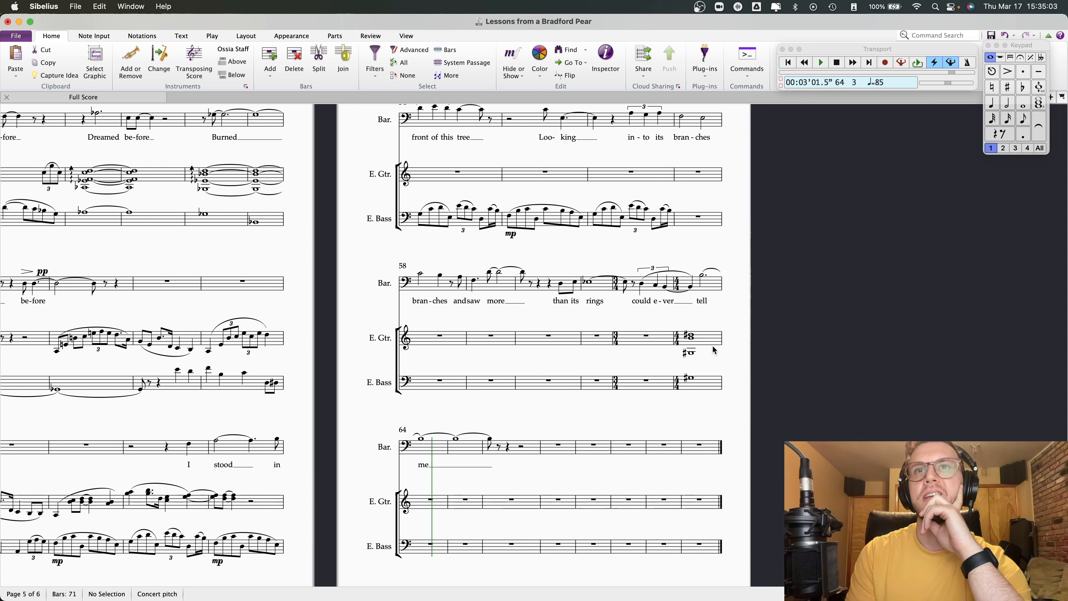
# - Check the individual notes of the Electric Guitar chord in bar 63 and play that bar back from beat 1
pyautogui.click(691, 354)
pyautogui.click(693, 339)
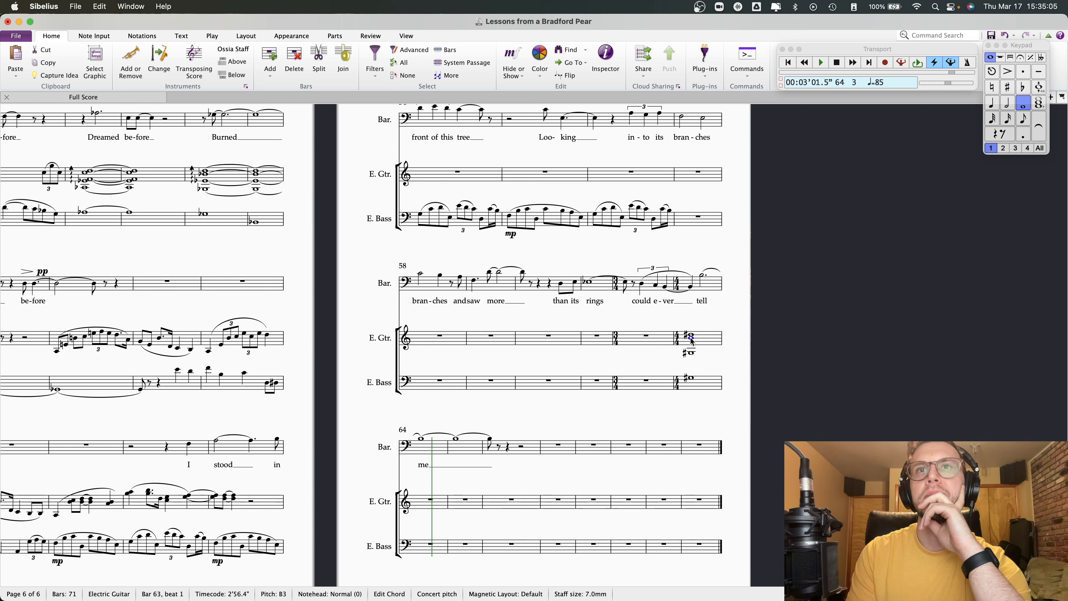
pyautogui.press('Up')
pyautogui.press('Up')
pyautogui.press('Up')
pyautogui.press('Up')
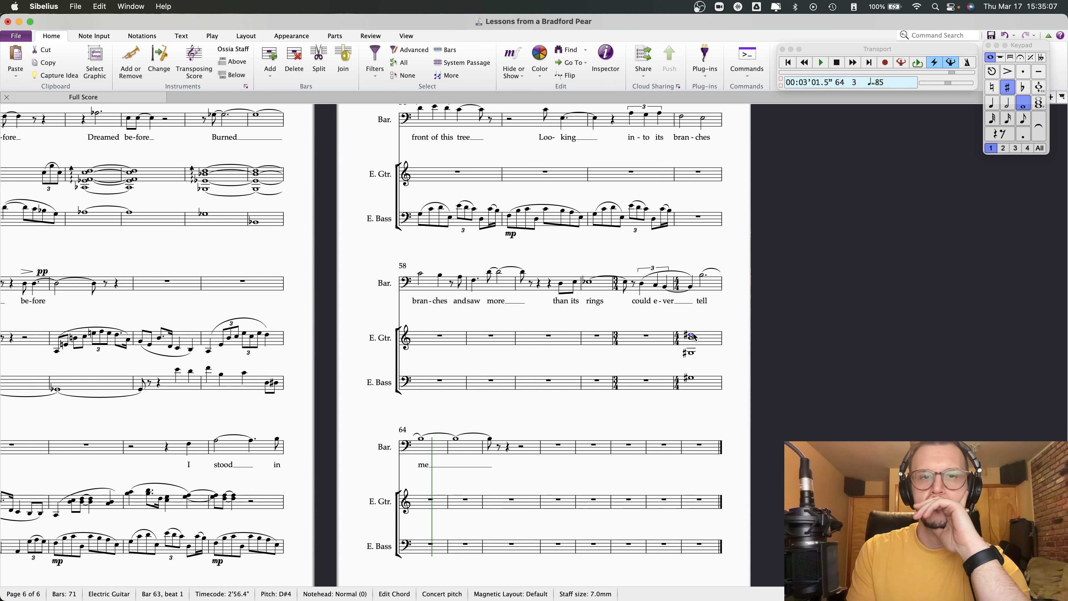
pyautogui.click(692, 356)
pyautogui.press('p')
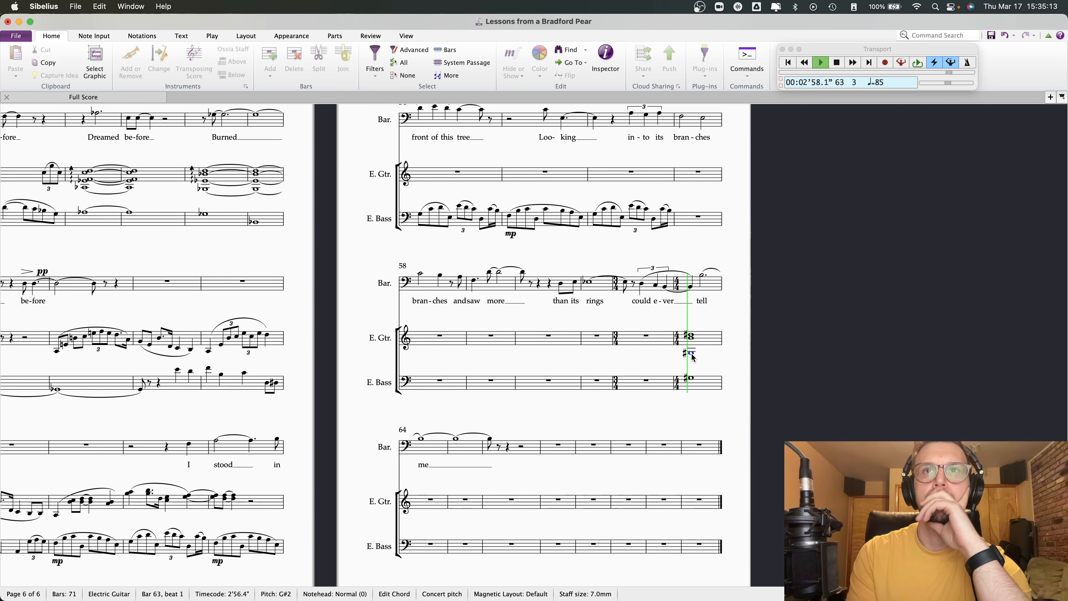
pyautogui.press('Escape')
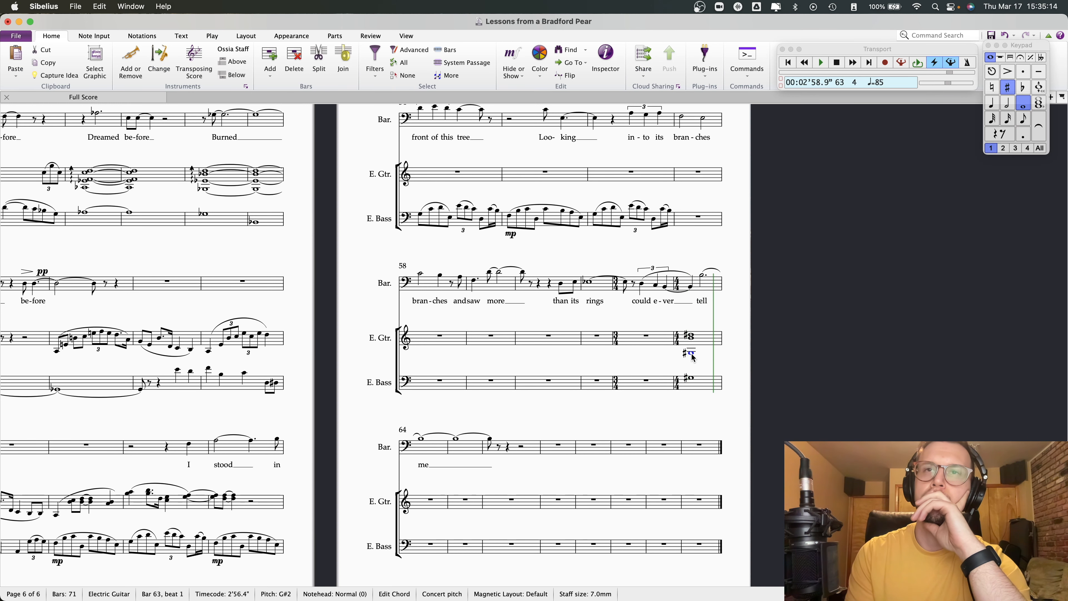
# - Add a D#3 a fifth above the low G#2 of the Electric Guitar chord in bar 63
pyautogui.press('5')
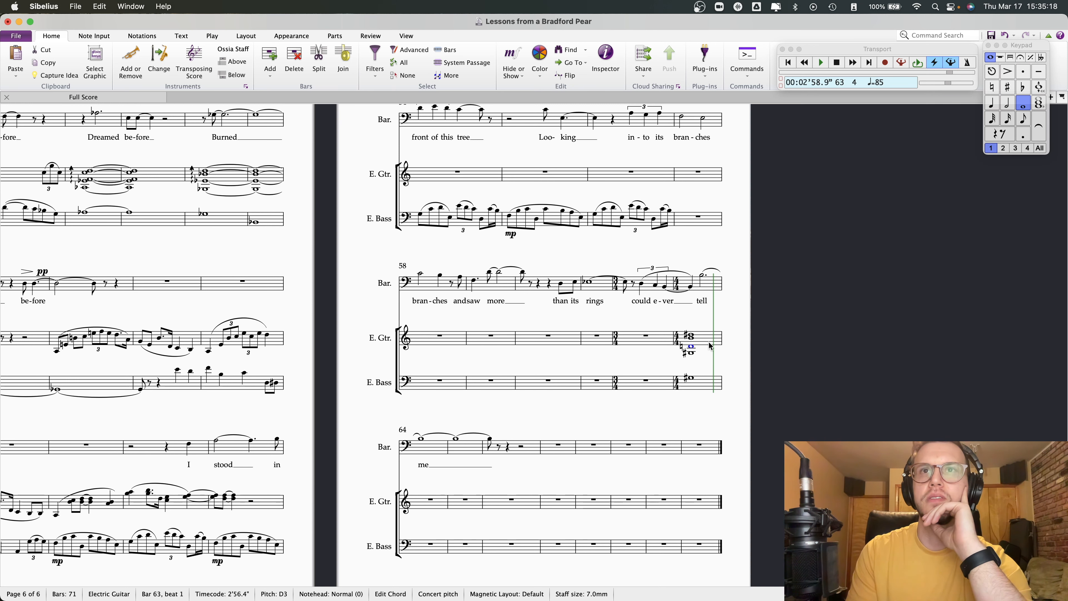
pyautogui.click(1009, 88)
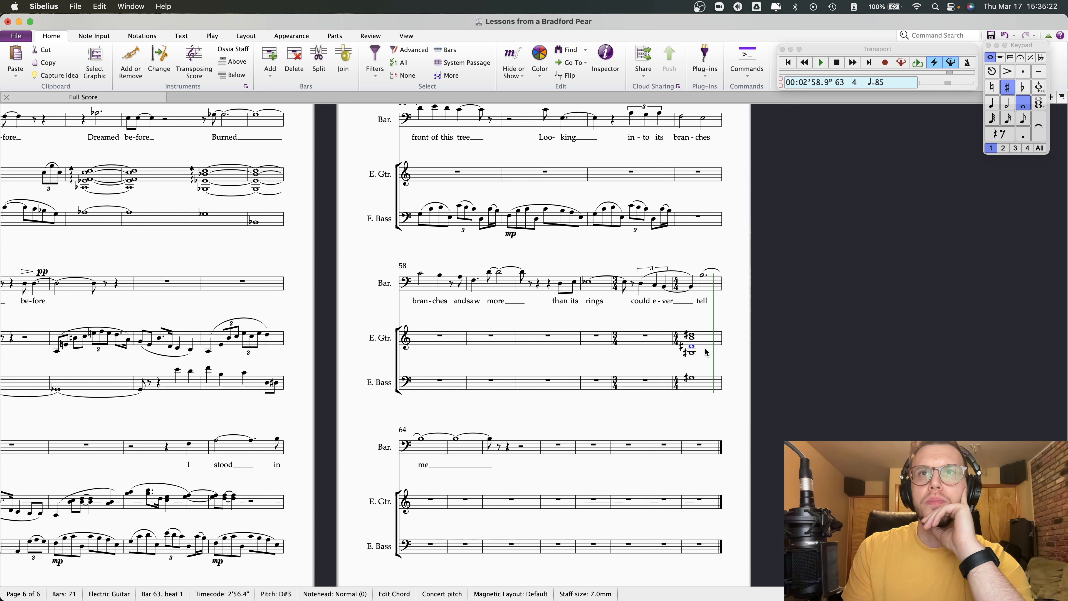
pyautogui.click(691, 353)
# - Add a G#3 a fourth above the D#3 in the Electric Guitar chord of bar 63
pyautogui.click(694, 346)
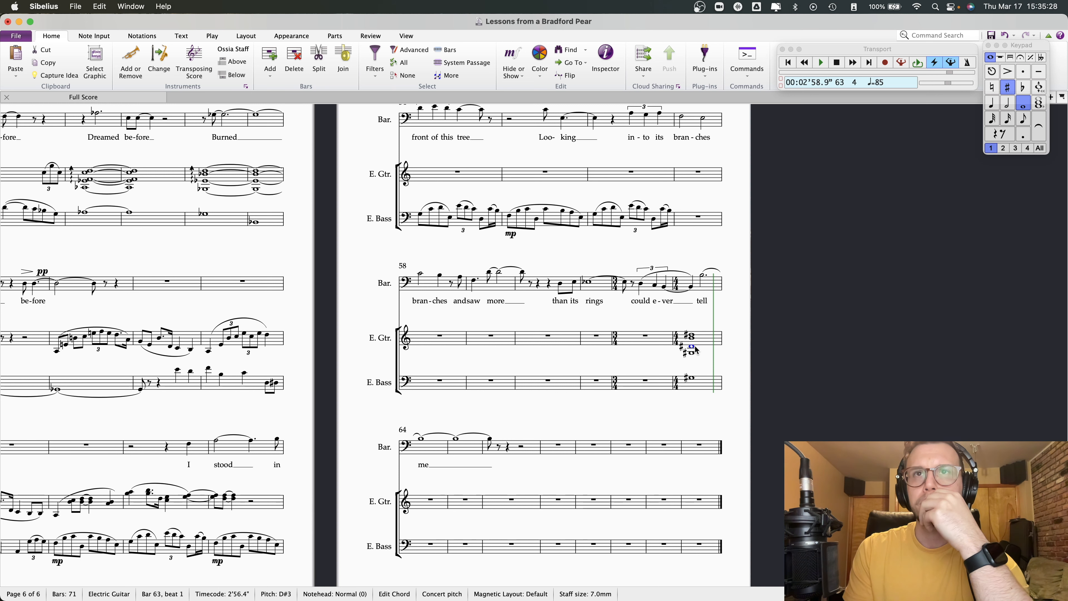
pyautogui.press('4')
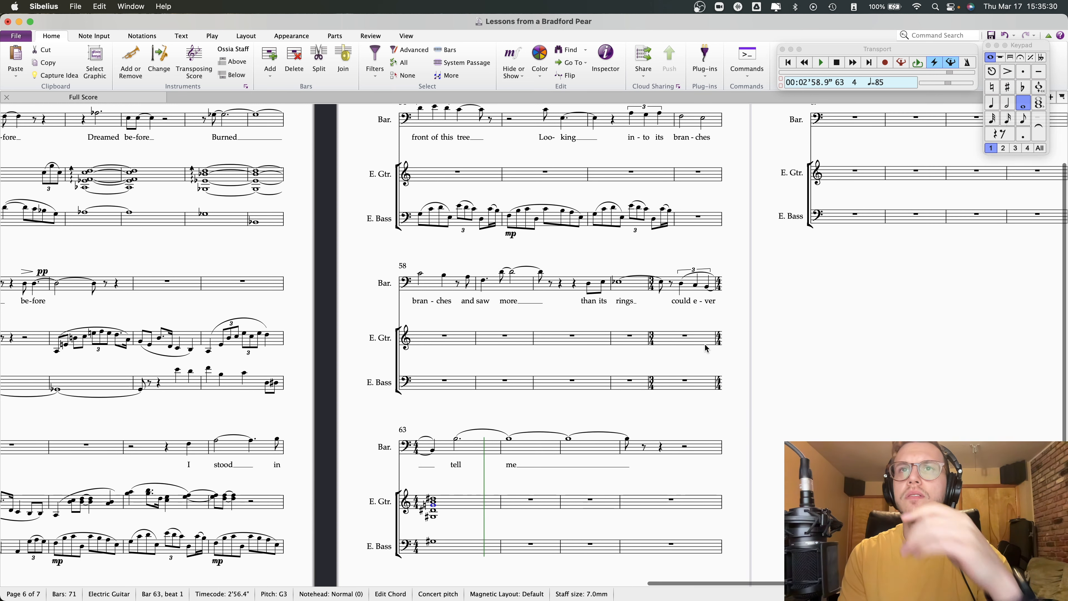
pyautogui.click(1010, 88)
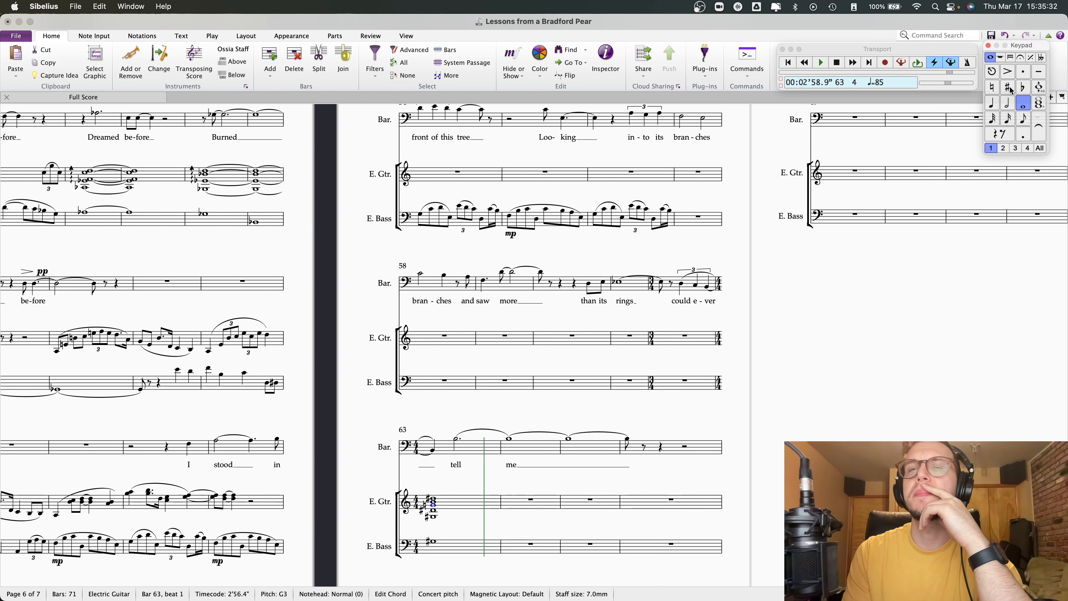
# - Add a G#4 a fourth above the D#4 of the Electric Guitar chord in bar 63
pyautogui.click(435, 510)
pyautogui.click(435, 500)
pyautogui.click(434, 499)
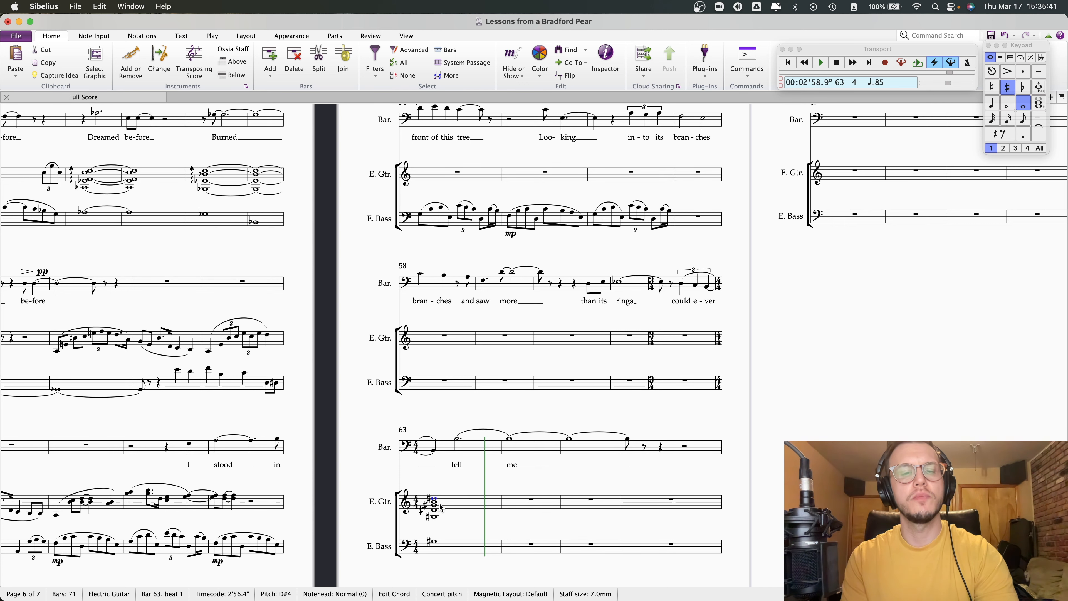
pyautogui.press('4')
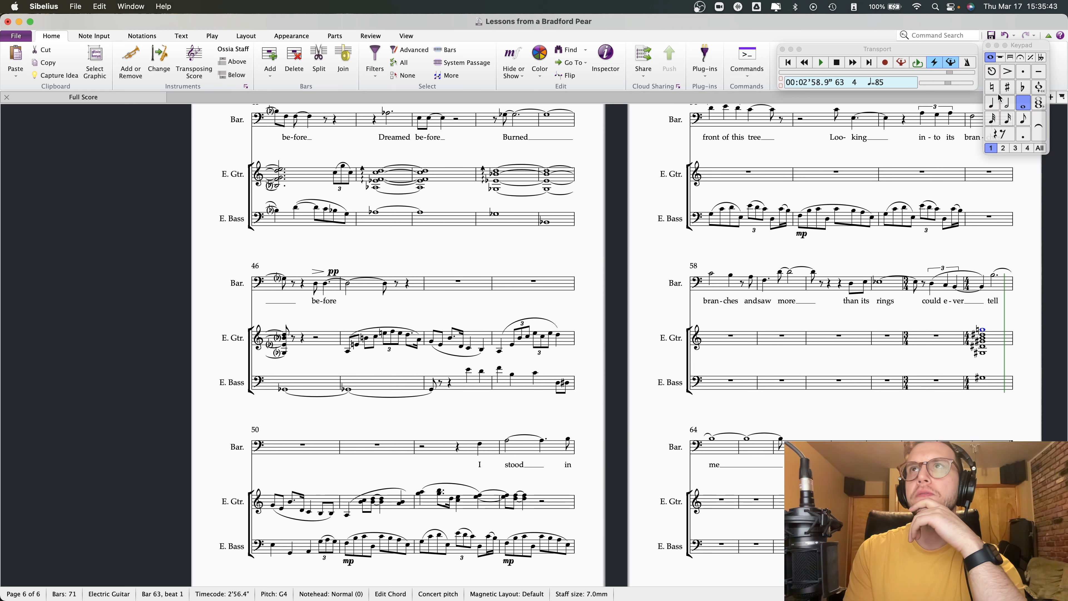
pyautogui.press('Up')
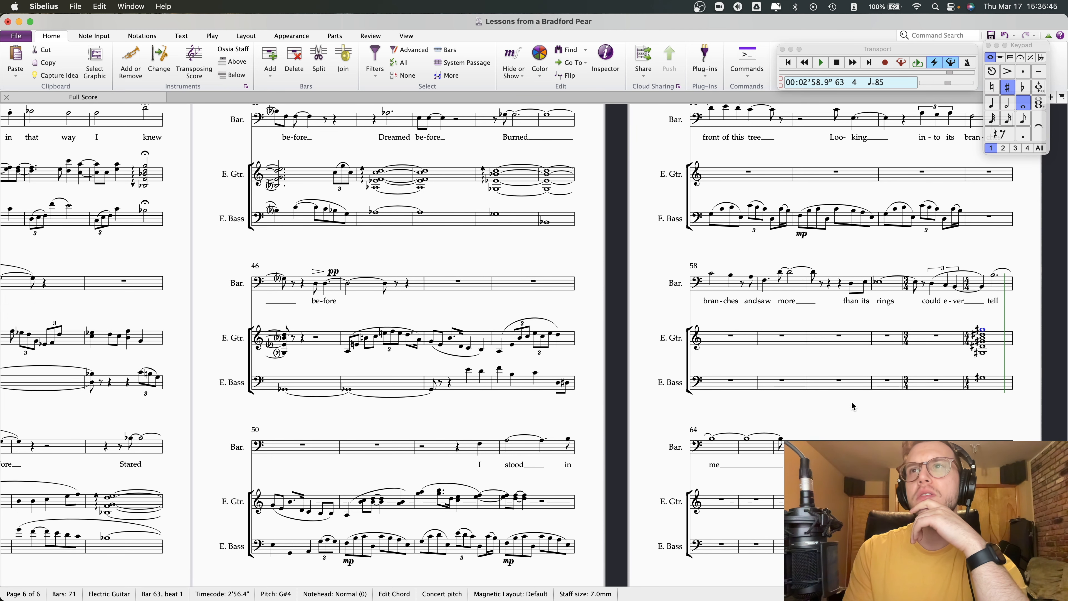
# - Play back from the Baritone's triplet on beat 2 of bar 62 to hear the Electric Guitar chord in bar 63
pyautogui.hscroll(6, 850, 400)
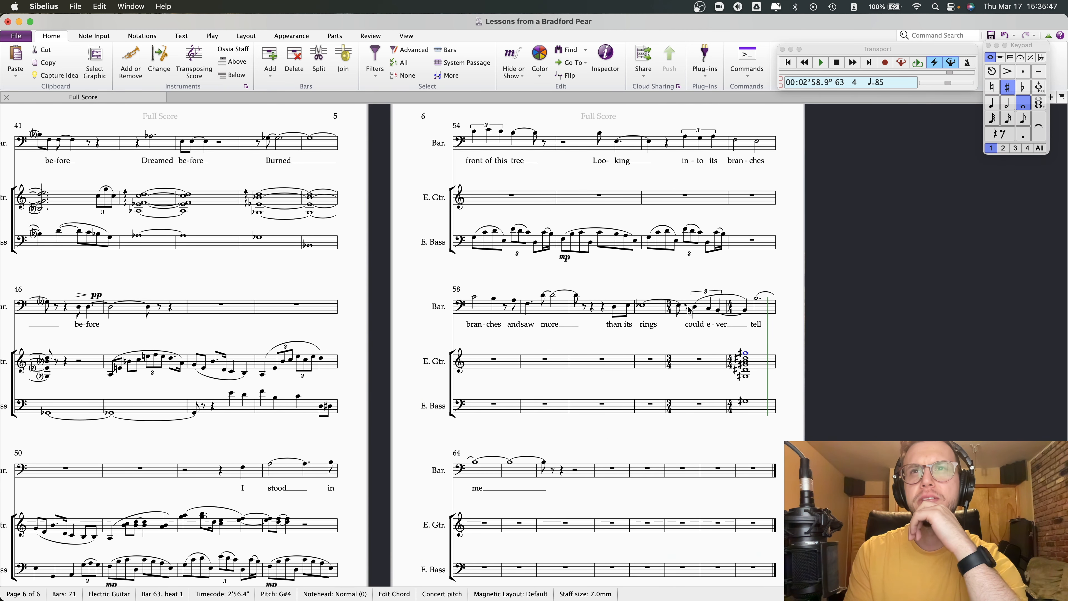
pyautogui.click(695, 309)
pyautogui.press('p')
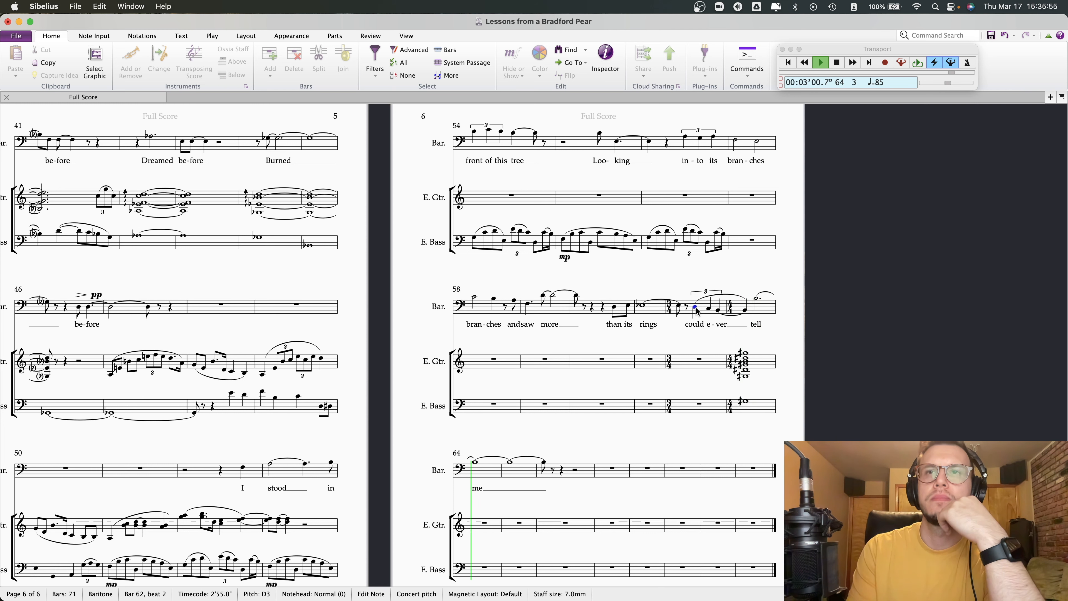
pyautogui.press('space')
pyautogui.scroll(3, 696, 309)
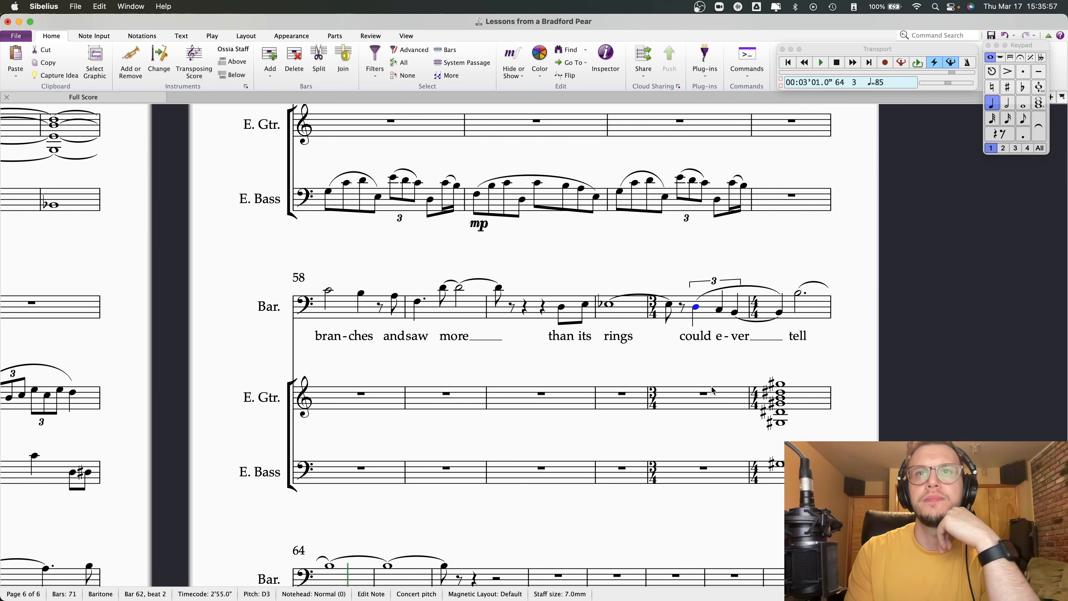
pyautogui.moveTo(684, 459); pyautogui.dragTo(515, 421)
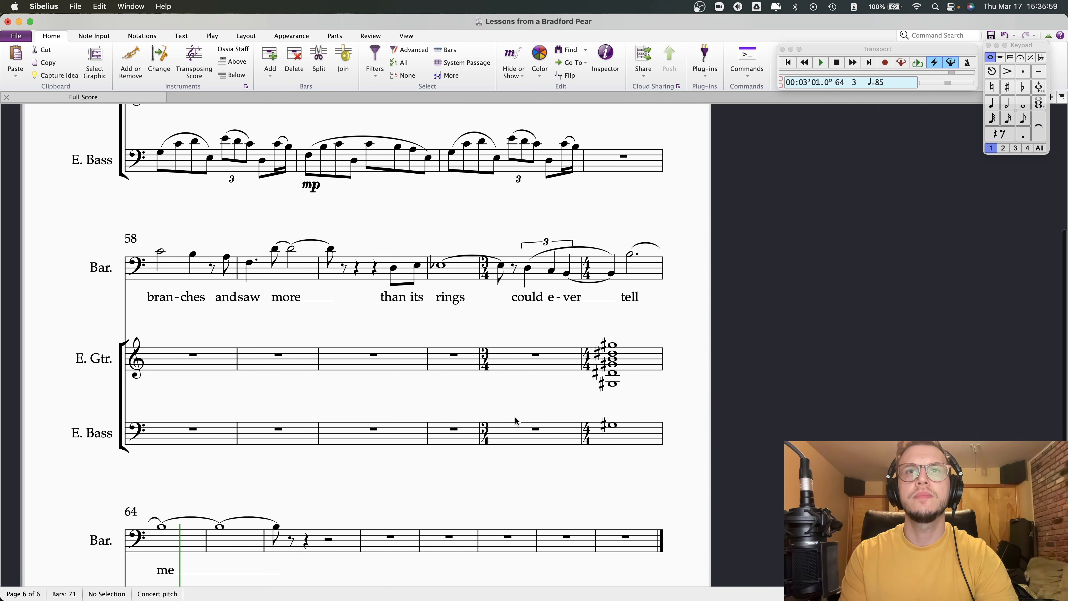
# - Remove the lowest G#2 and the highest G#4 from the Electric Guitar chord in bar 63
pyautogui.click(614, 385)
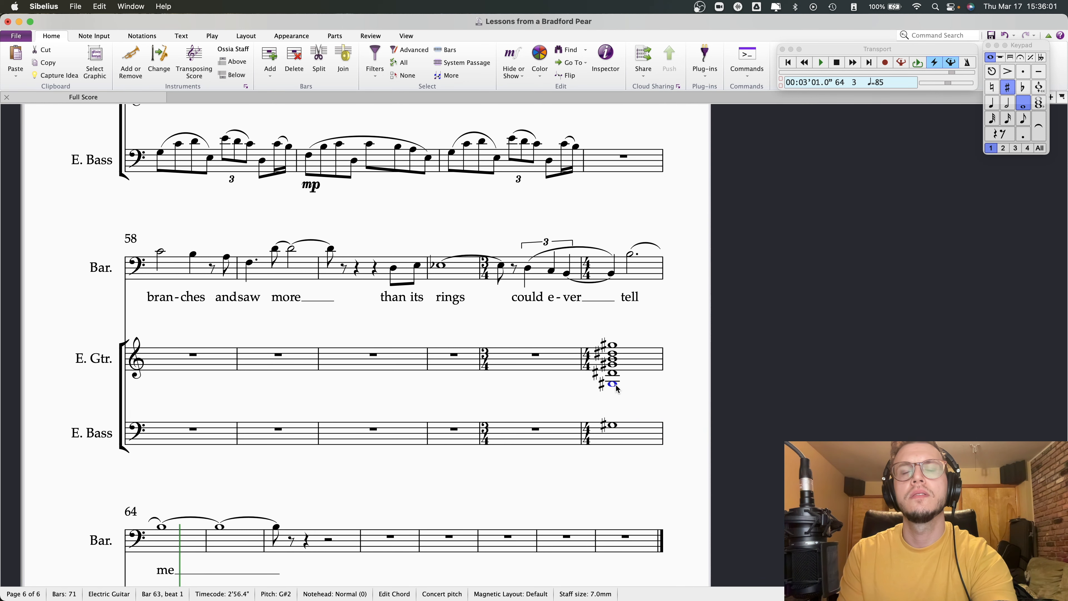
pyautogui.press('Delete')
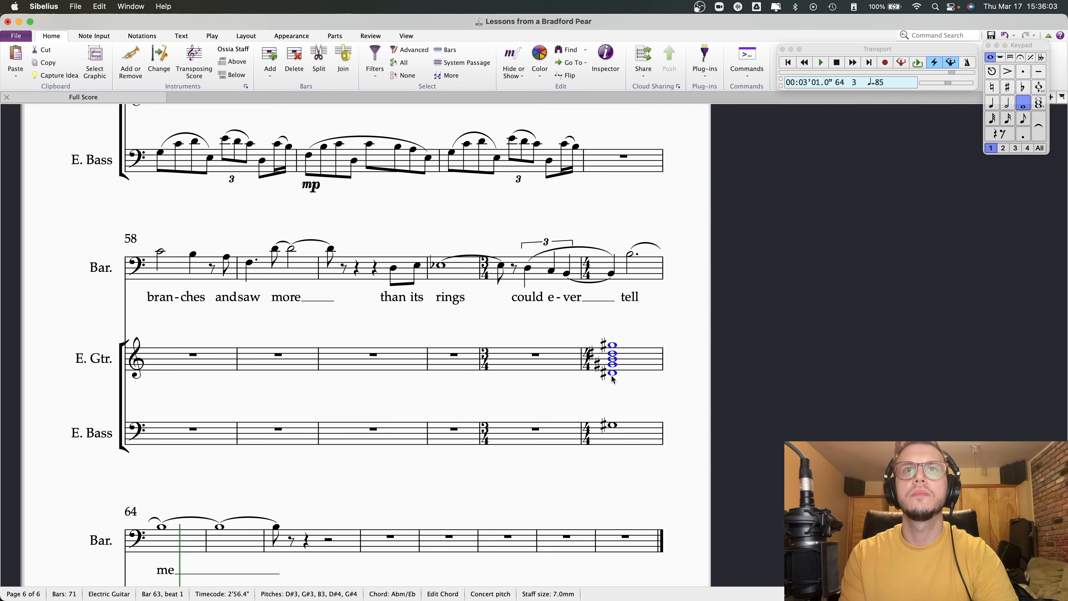
pyautogui.press('Escape')
pyautogui.click(614, 344)
pyautogui.press('Delete')
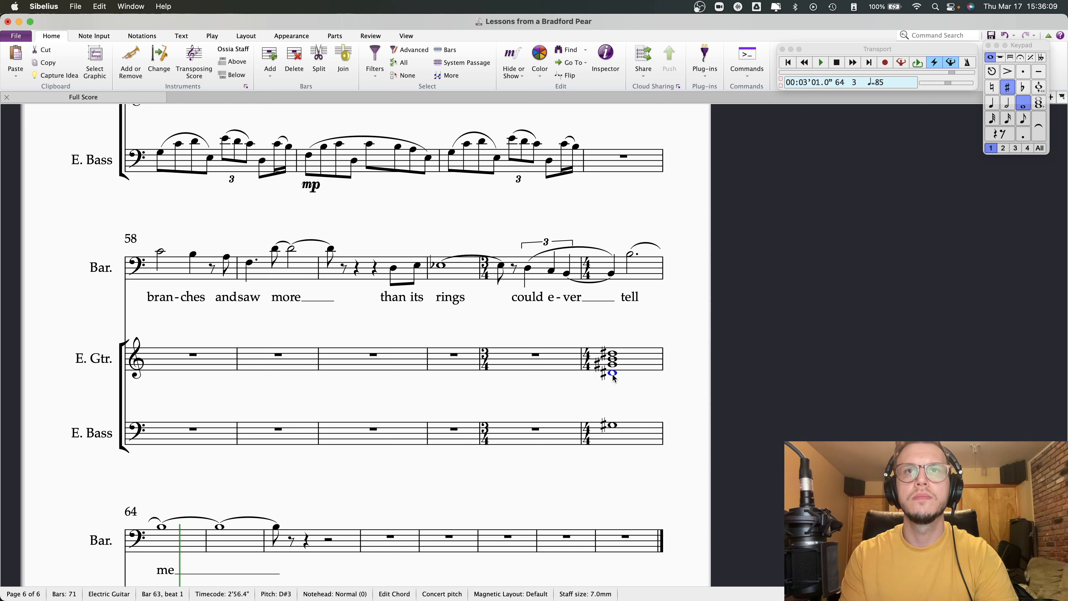
# - Play back from the Baritone's D3 on beat 2 of bar 62 to check the reduced guitar chord
pyautogui.click(583, 354)
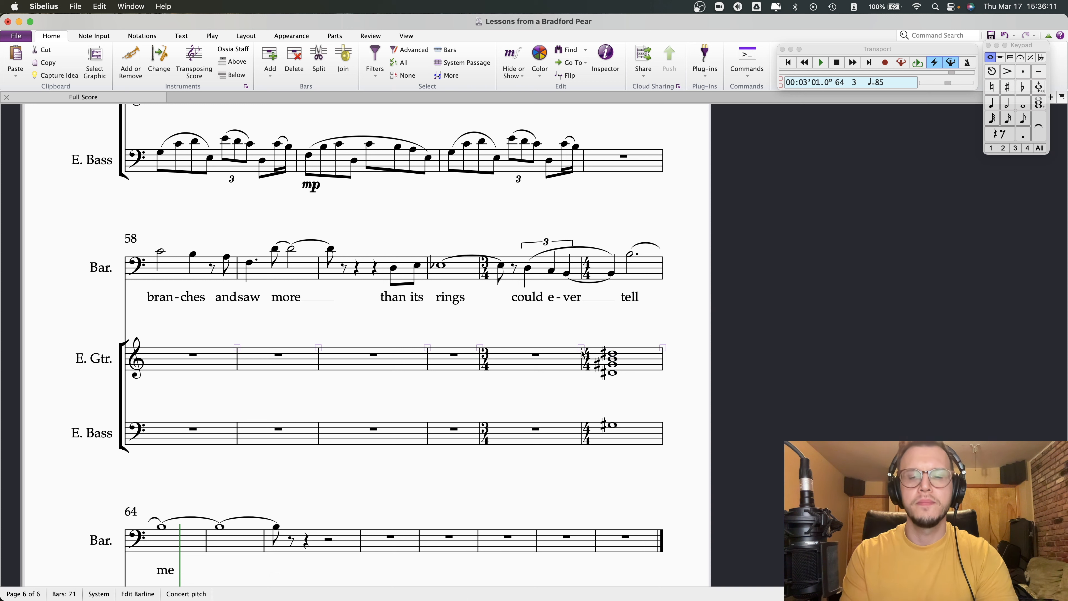
pyautogui.click(528, 270)
pyautogui.press('p')
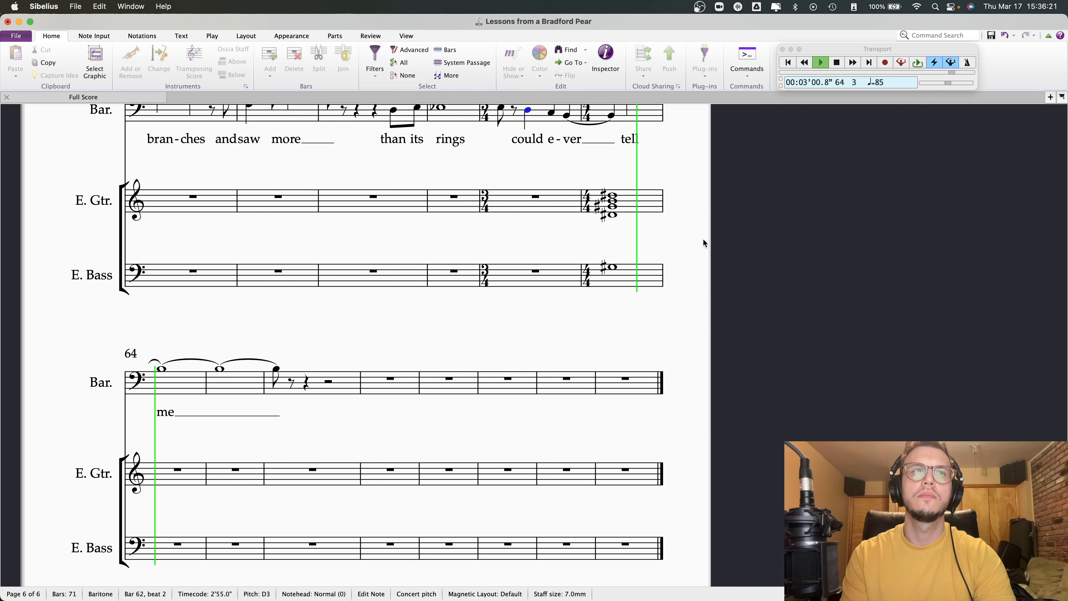
pyautogui.press('Escape')
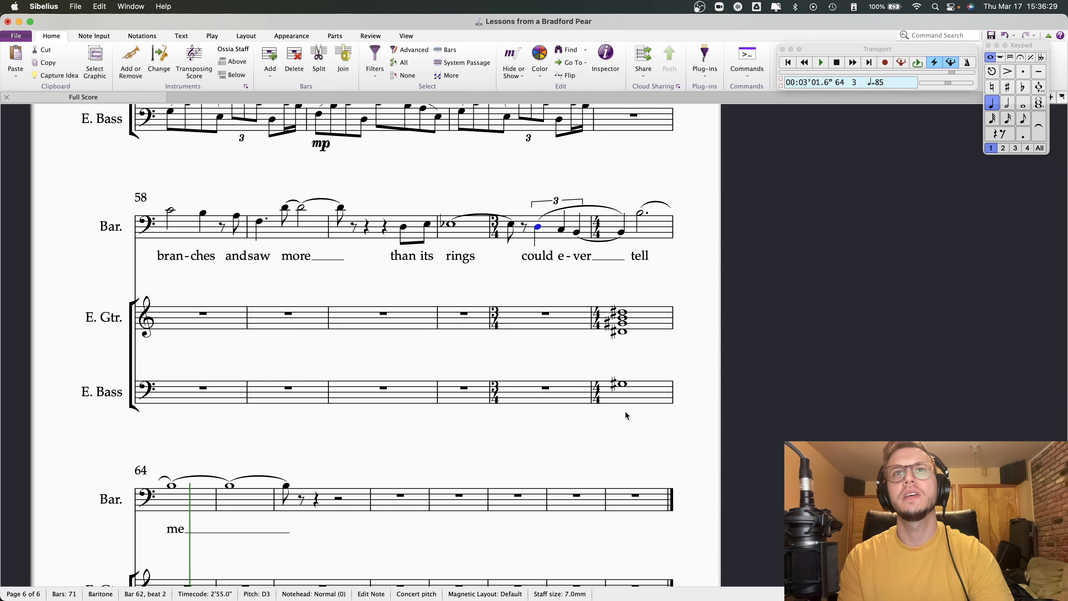
# - Change the Electric Bass note in bar 63 to G2 and make the sharp notes of the Electric Guitar chord natural
pyautogui.click(621, 384)
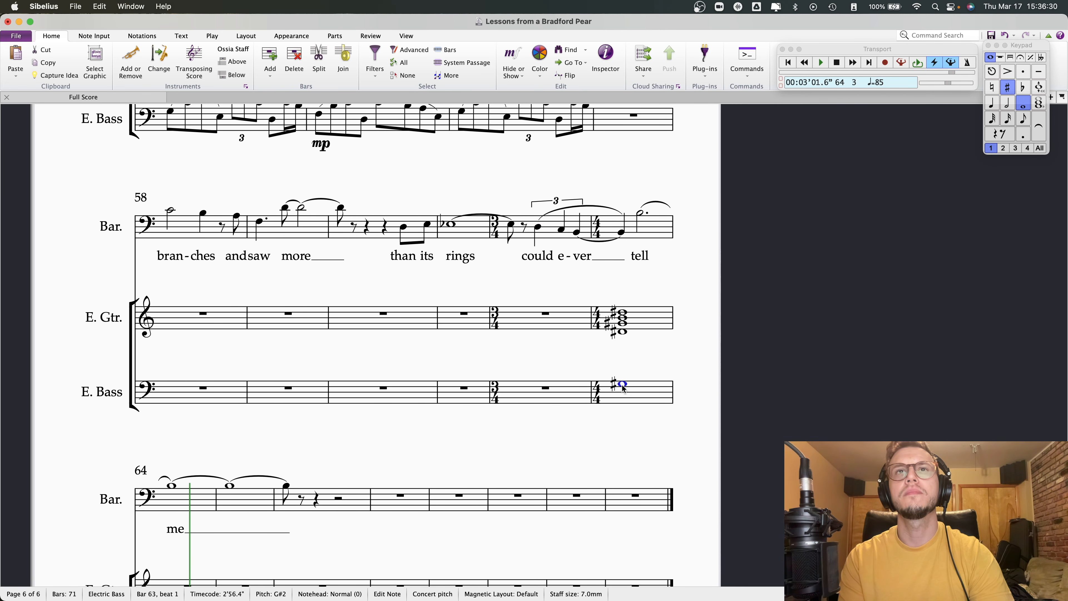
pyautogui.press('f')
pyautogui.press('Up')
pyautogui.doubleClick(622, 333)
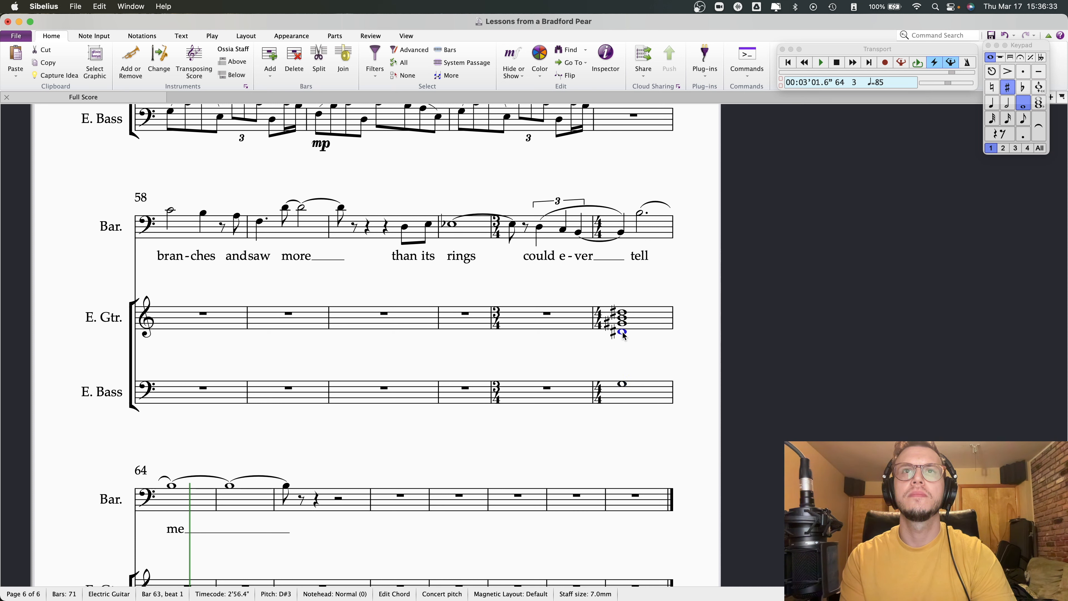
pyautogui.click(992, 87)
pyautogui.press('Escape')
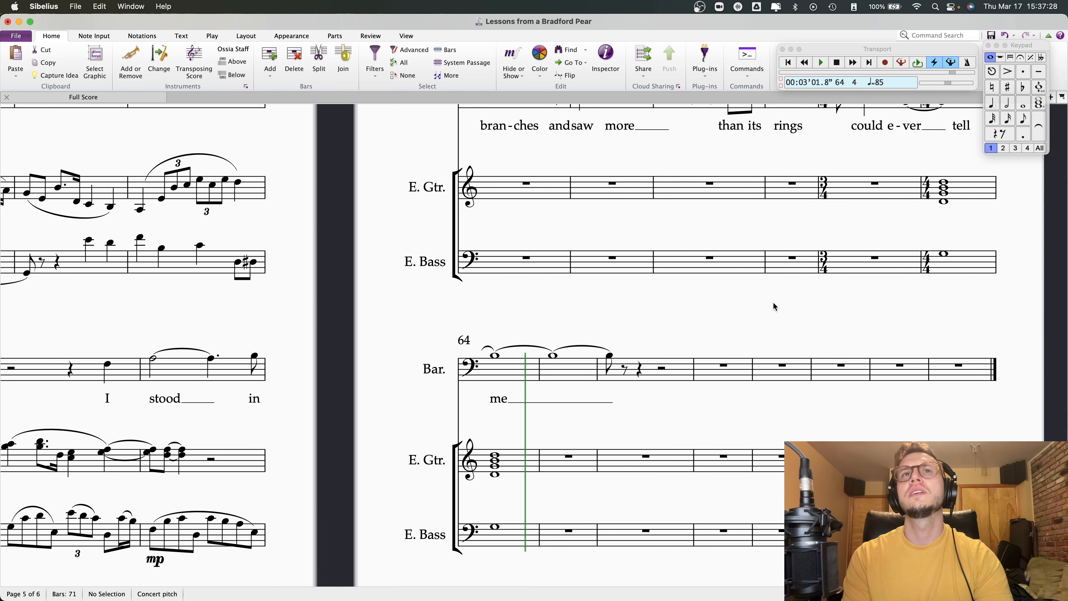
# - Change the G to F# in bar 64 in both the Electric Bass and the Electric Guitar chord
pyautogui.moveTo(773, 305); pyautogui.dragTo(655, 308)
pyautogui.click(375, 536)
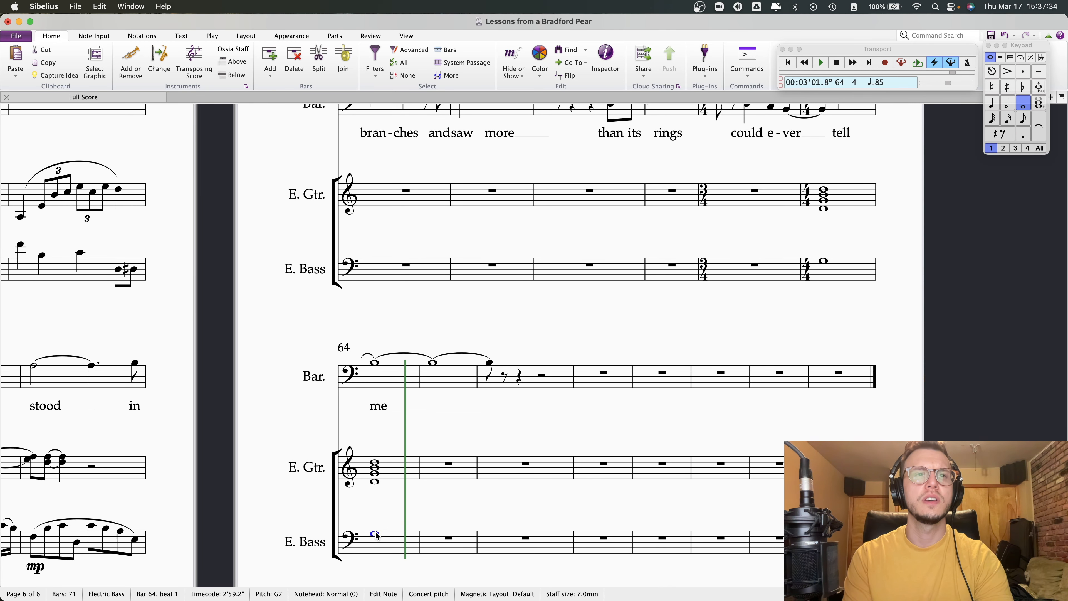
pyautogui.press('Up')
pyautogui.hotkey('alt', 'Up')
pyautogui.hotkey('alt', 'Up')
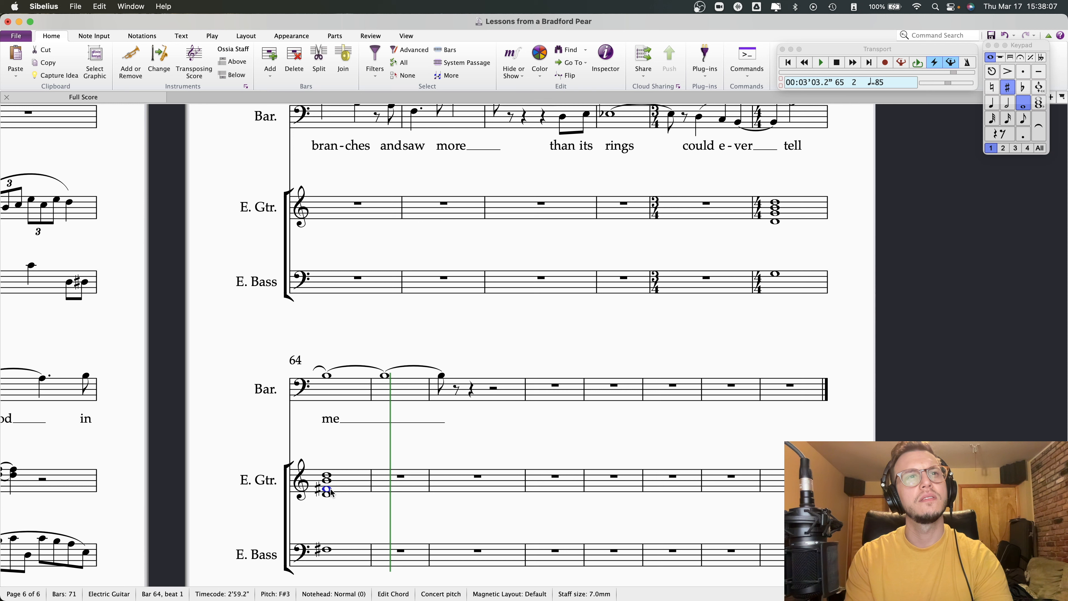
# - Lower the top D4 of the Electric Guitar chord in bar 64 to C#4
pyautogui.click(327, 480)
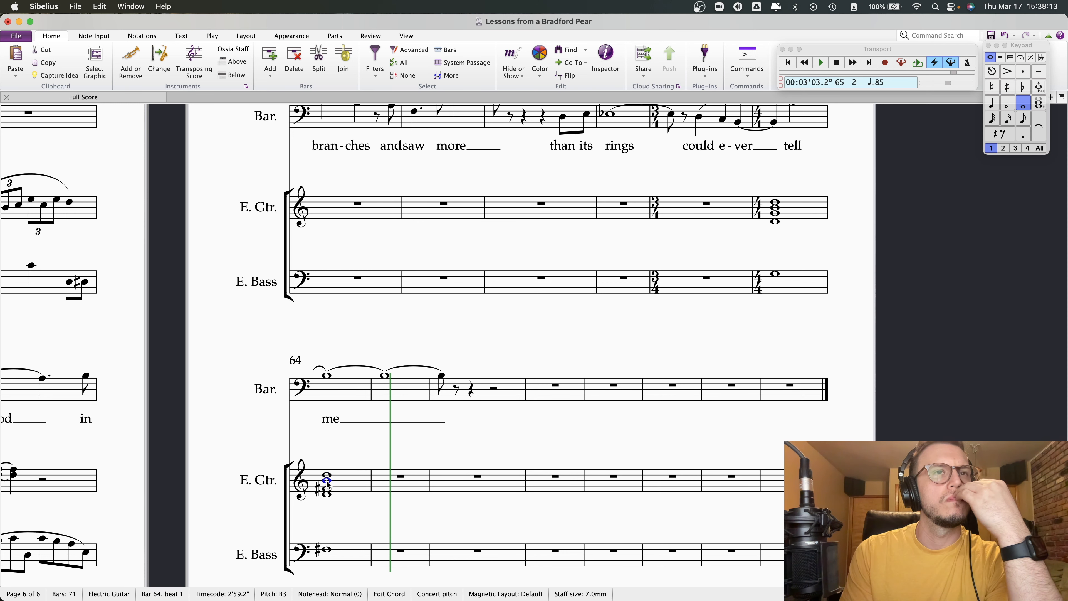
pyautogui.click(330, 475)
pyautogui.press('Down')
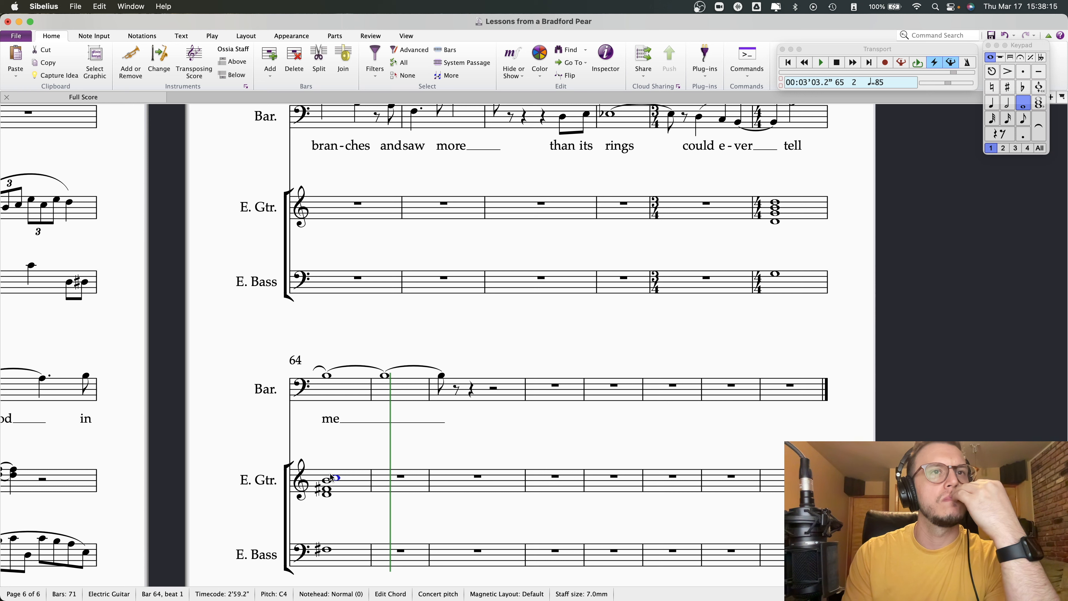
pyautogui.click(328, 491)
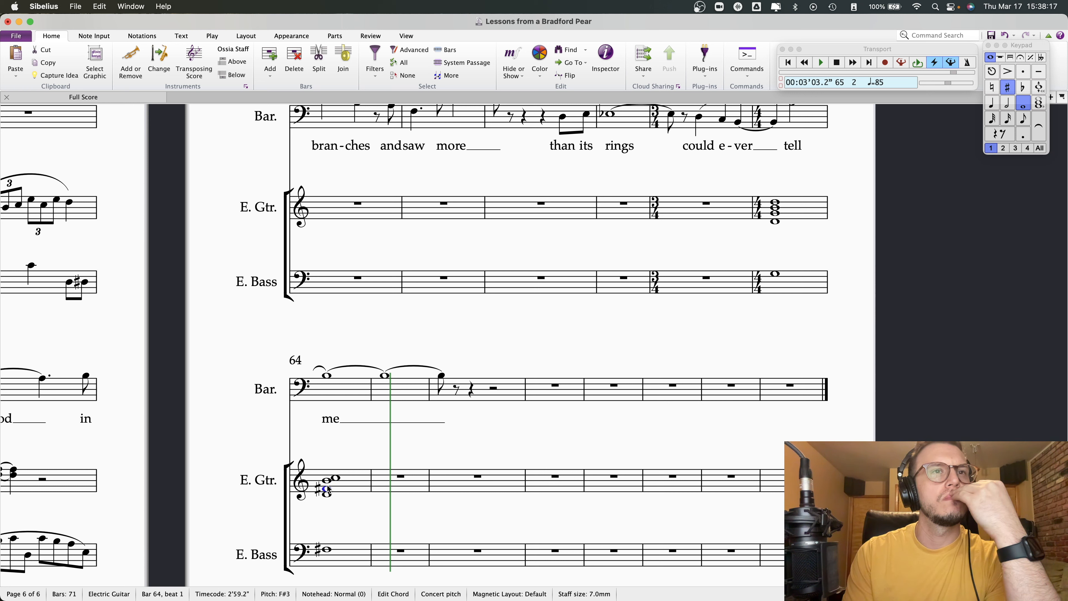
pyautogui.click(336, 478)
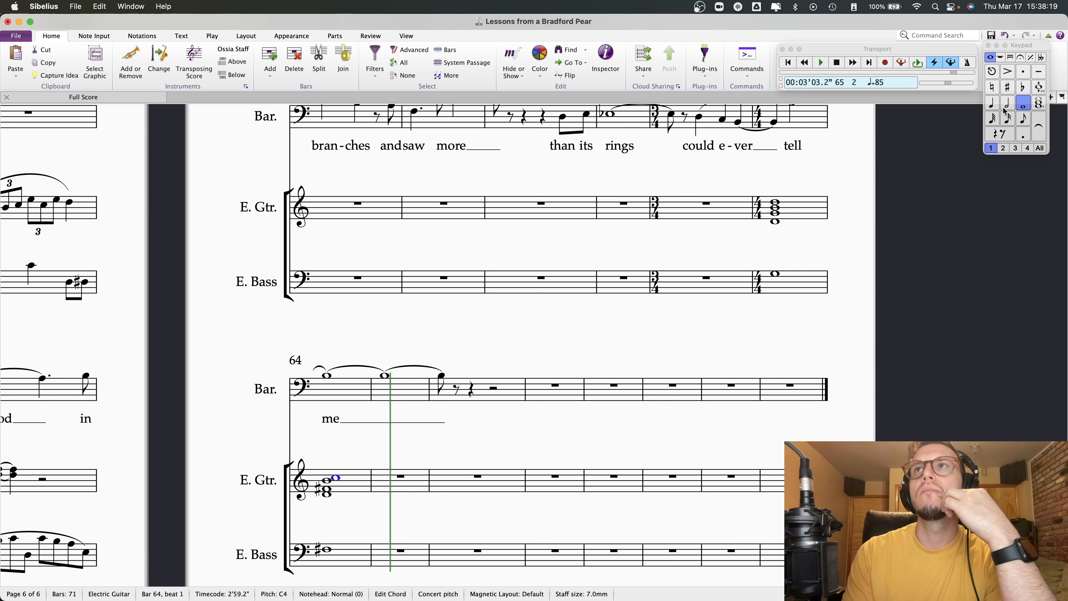
pyautogui.click(1006, 90)
pyautogui.press('super+shift+a')
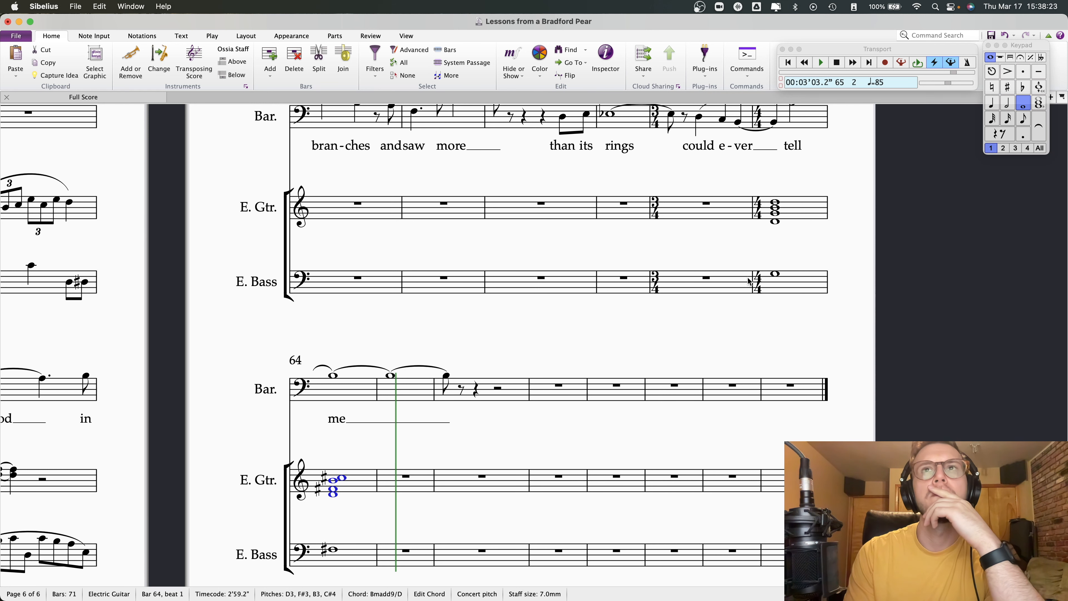
# - Play back from beat 1 of bar 63 to check the chord change into bar 64
pyautogui.click(776, 208)
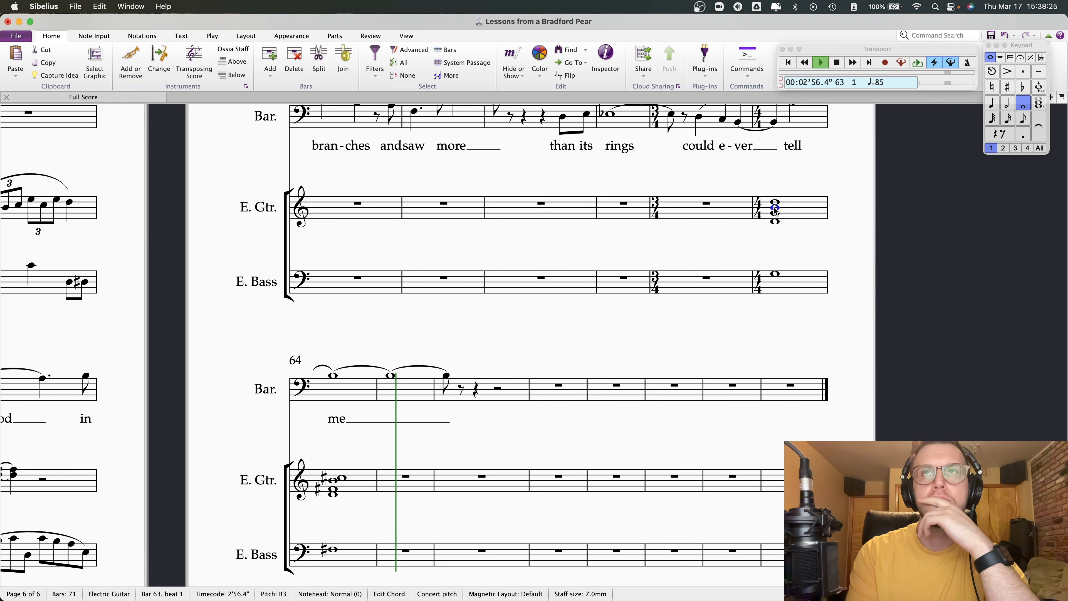
pyautogui.press('p')
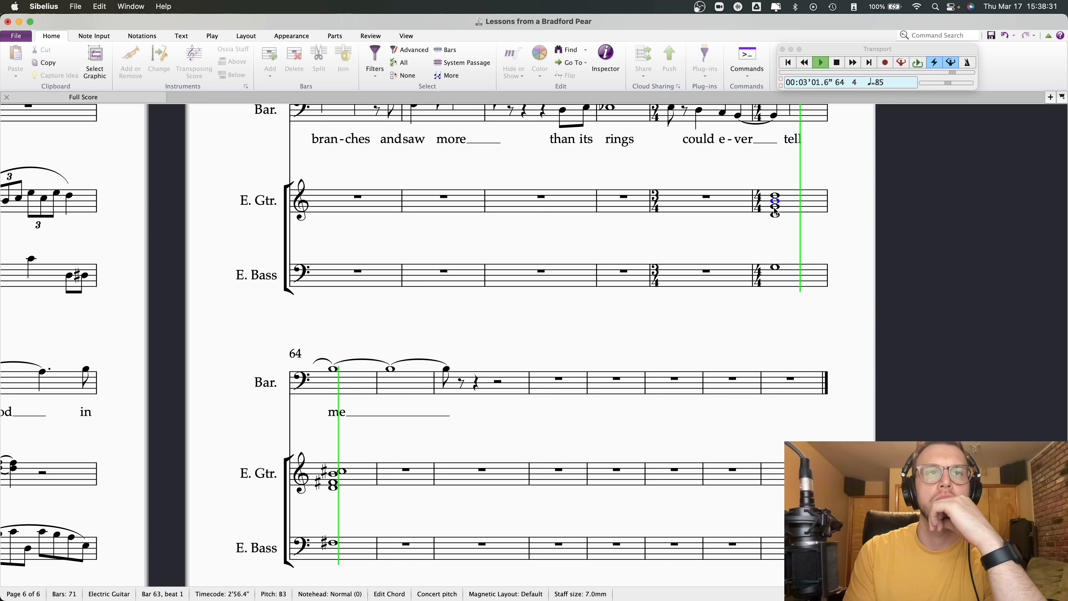
pyautogui.press('space')
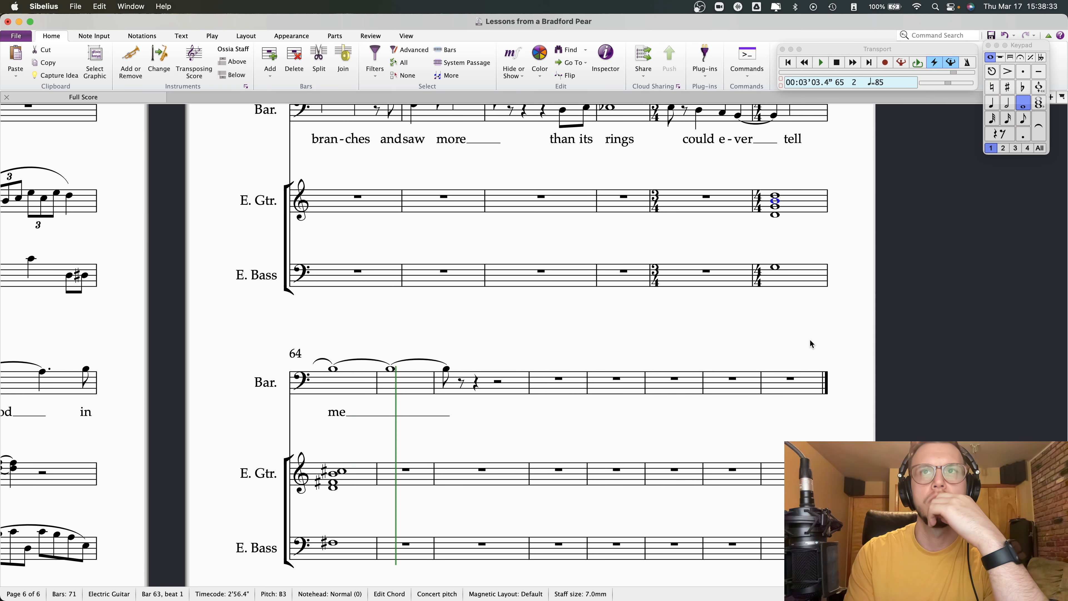
# - Play the passage back from the Baritone's Eb3 at the start of bar 61 through the chord in bar 64
pyautogui.click(688, 303)
pyautogui.click(524, 217)
pyautogui.press('space')
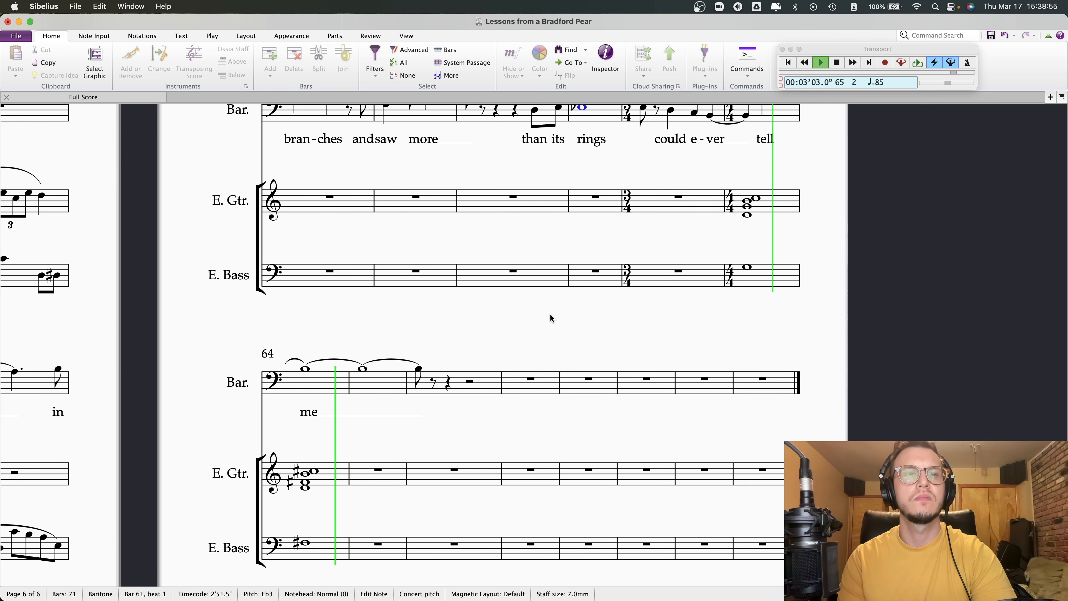
pyautogui.press('space')
# - Transpose the Electric Bass F#2 in bar 64 down an octave to F#1
pyautogui.click(305, 487)
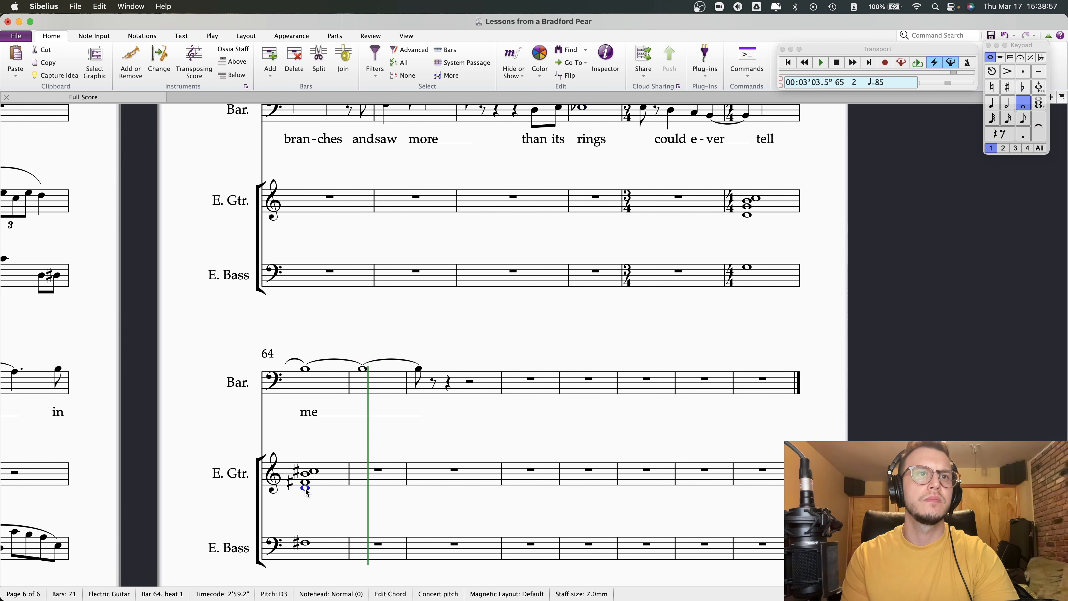
pyautogui.hscroll(3, 306, 488)
pyautogui.click(302, 543)
pyautogui.hotkey('ctrl', 'Down')
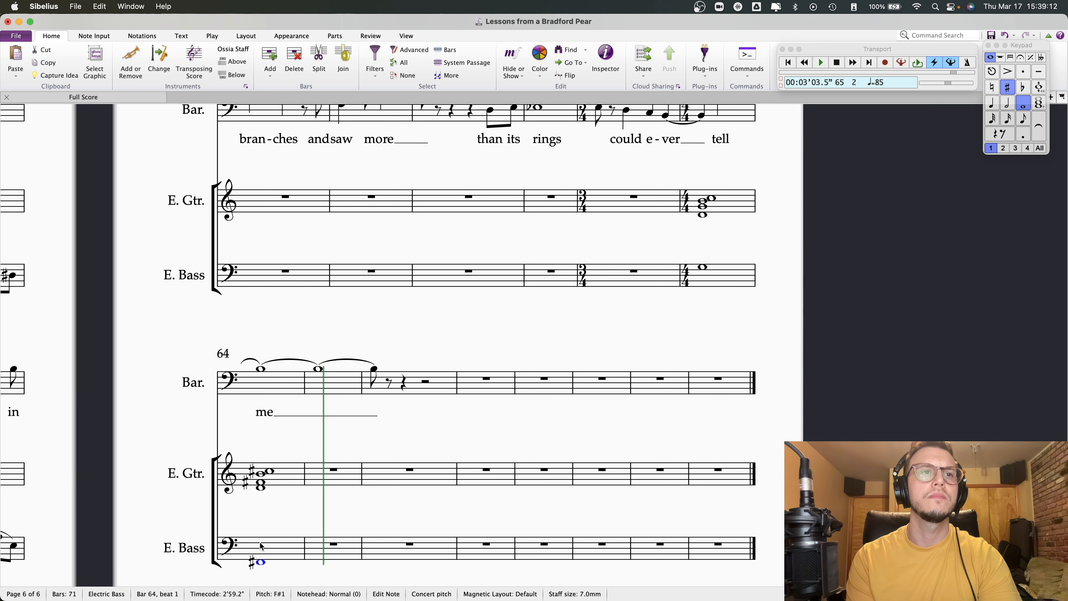
pyautogui.press('Left')
pyautogui.press('Right')
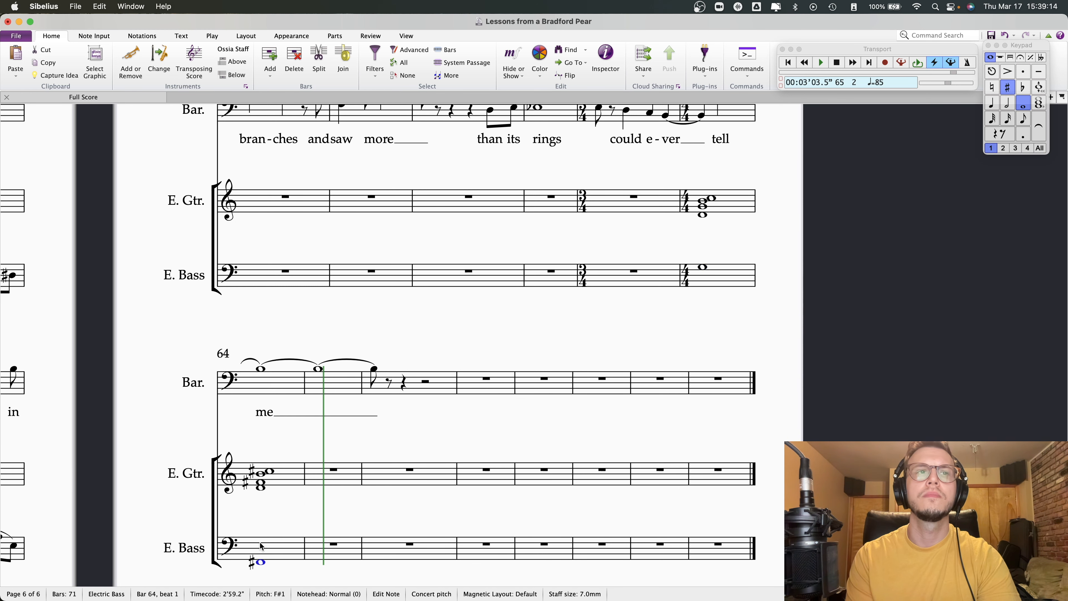
# - Play bars 63 and 64 back to hear the chords with the lower bass note
pyautogui.click(710, 214)
pyautogui.press('space')
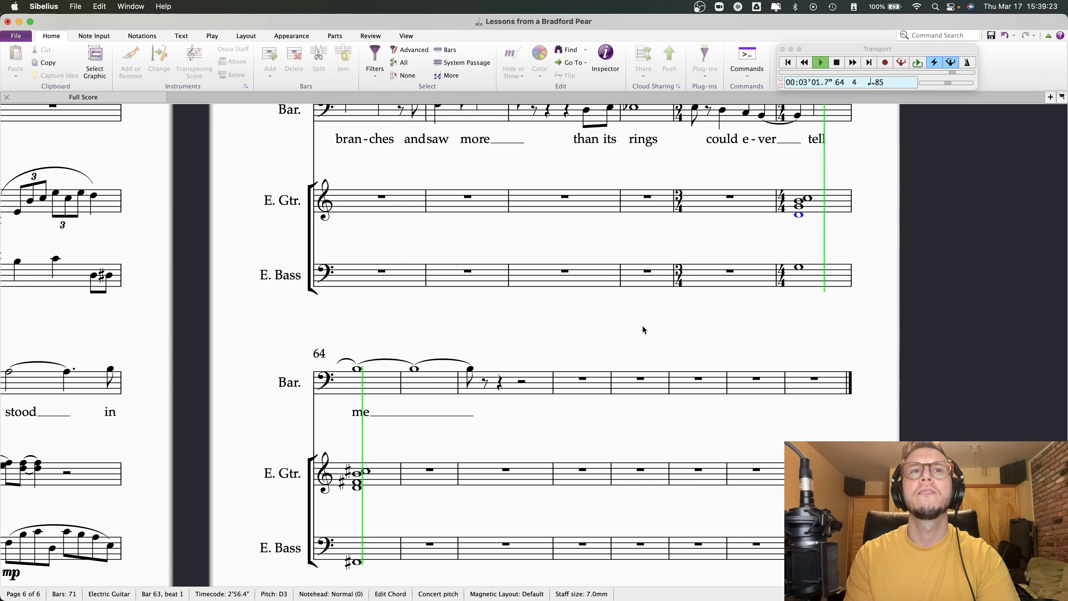
pyautogui.press('space')
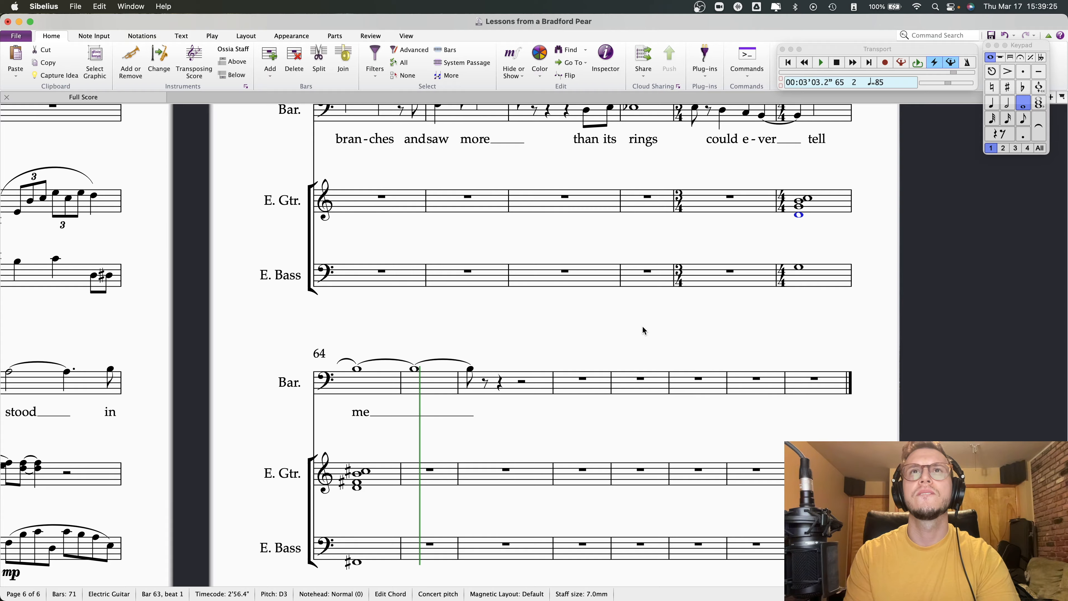
# - Play back from the Baritone's first note in bar 58 to hear how the phrase leads into bars 63 and 64
pyautogui.scroll(2, 641, 325)
pyautogui.click(348, 150)
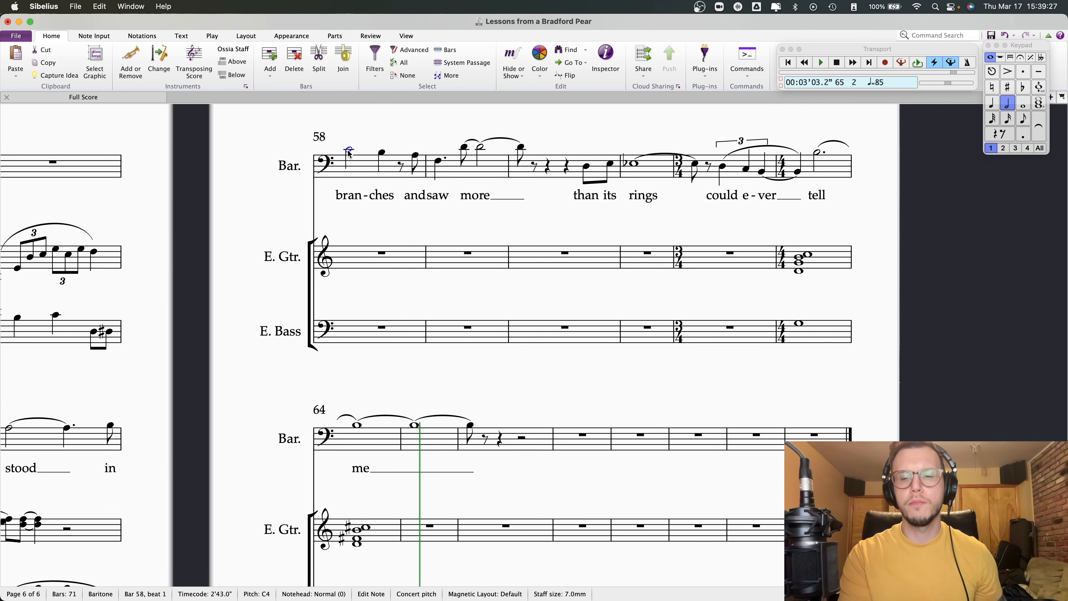
pyautogui.press('space')
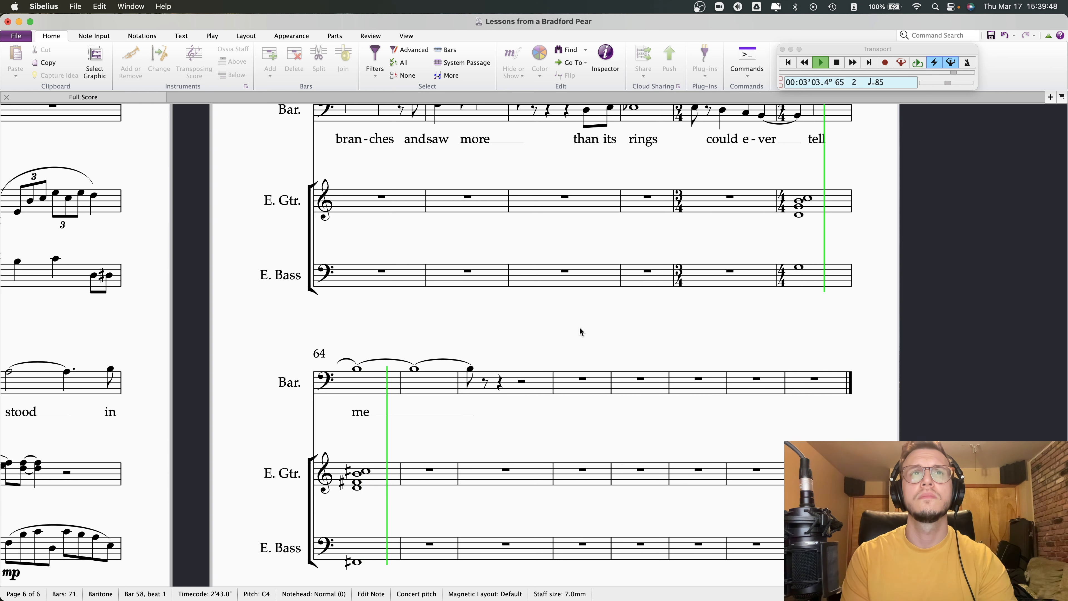
pyautogui.press('space')
pyautogui.hscroll(1, 647, 336)
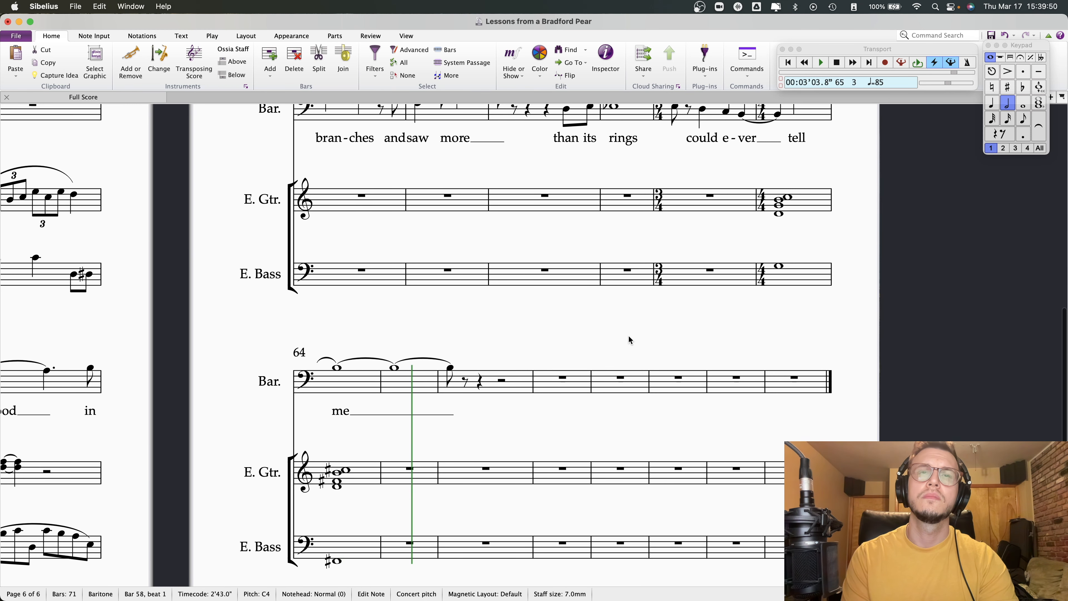
# - Change the C#4 in the Electric Guitar's bar 64 chord to C natural, keeping the F#3 sharp
pyautogui.click(779, 213)
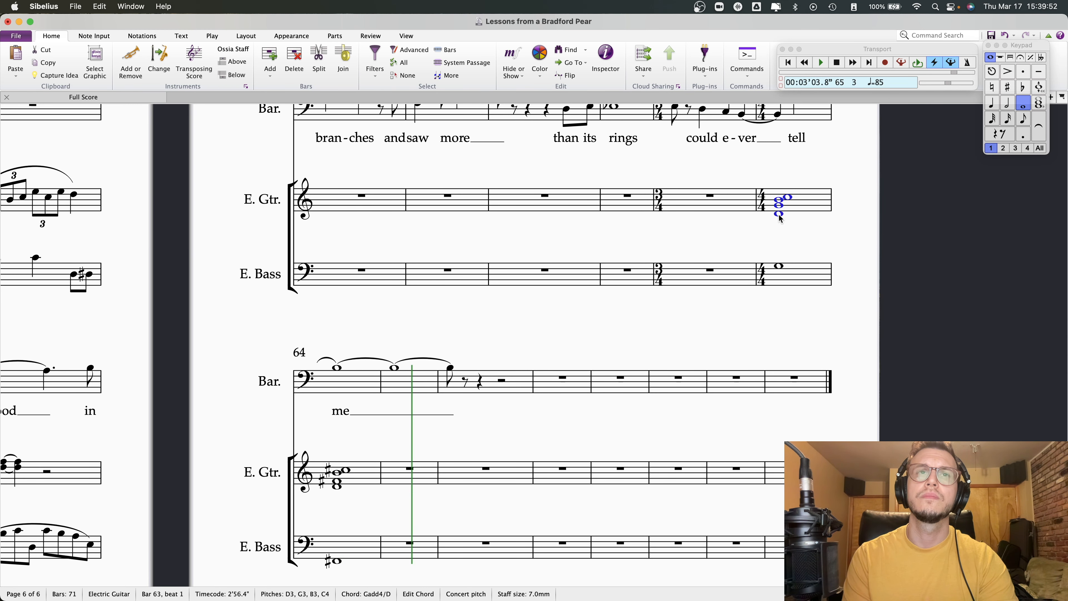
pyautogui.click(337, 488)
pyautogui.doubleClick(337, 488)
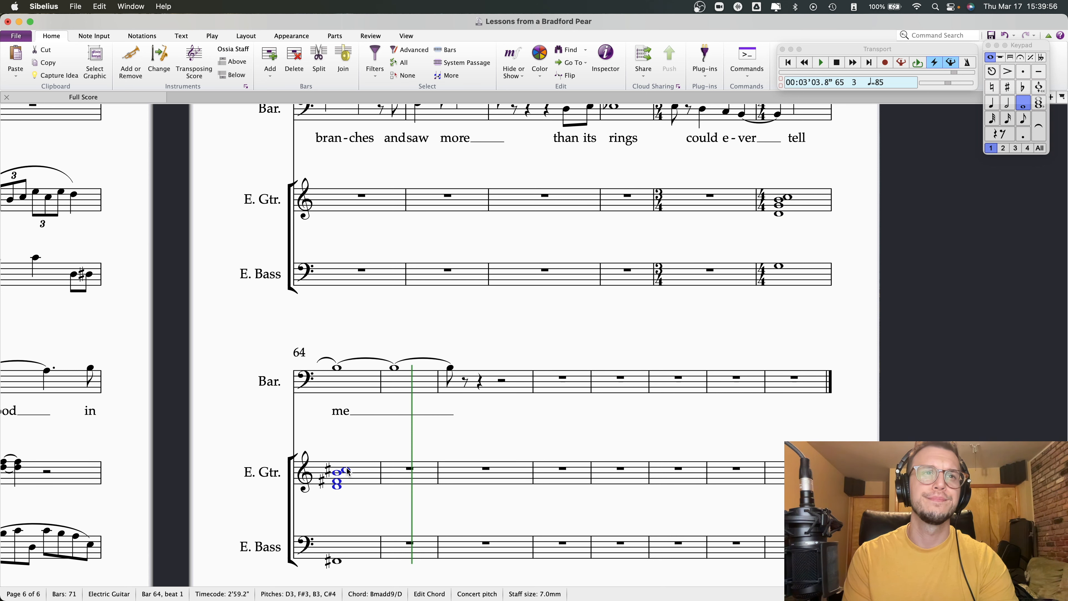
pyautogui.press('7')
pyautogui.click(330, 481)
pyautogui.click(1008, 88)
pyautogui.click(340, 470)
pyautogui.click(1008, 90)
pyautogui.click(1010, 90)
# - Try the top C of the Electric Guitar's bar 64 chord an octave higher, play the bar back, and return it to C4
pyautogui.press('super+Up')
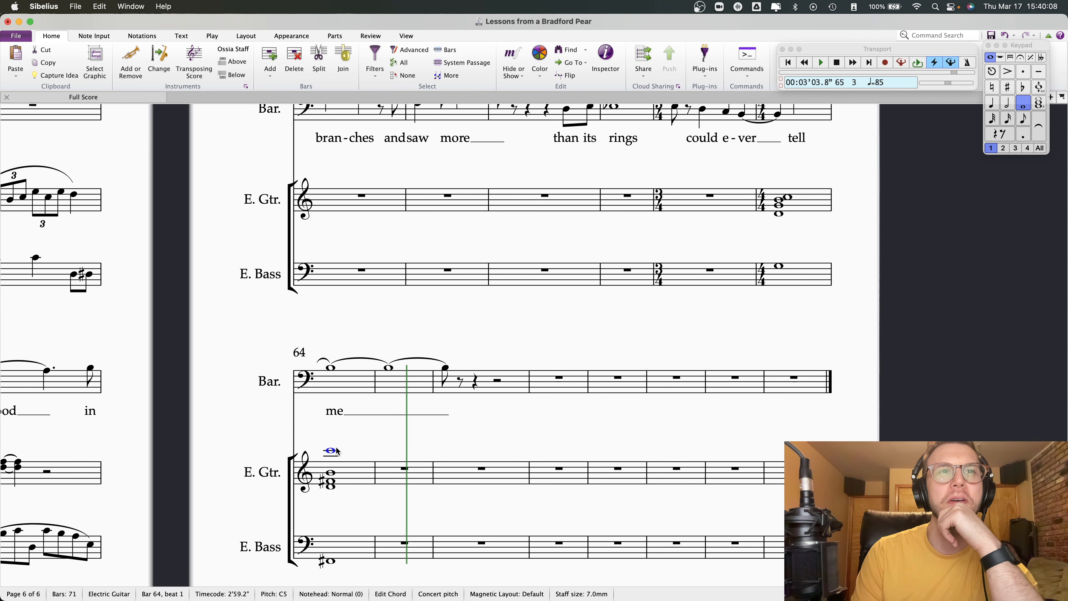
pyautogui.click(333, 487)
pyautogui.click(332, 481)
pyautogui.click(331, 562)
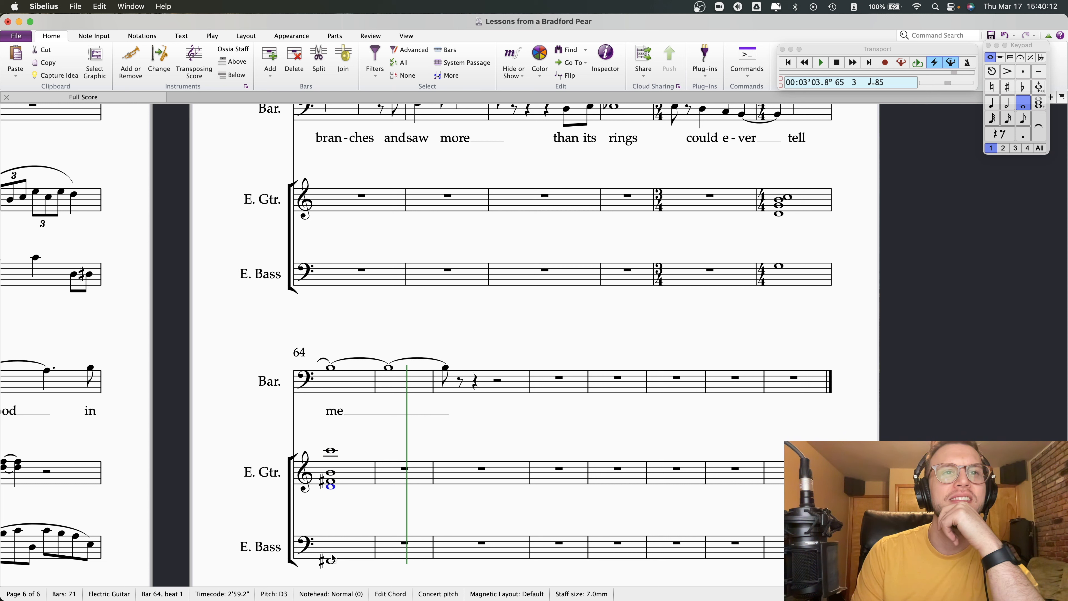
pyautogui.hotkey('shift', 'Up')
pyautogui.hotkey('shift', 'Up')
pyautogui.press('p')
pyautogui.press('space')
pyautogui.click(332, 451)
pyautogui.press('super+Down')
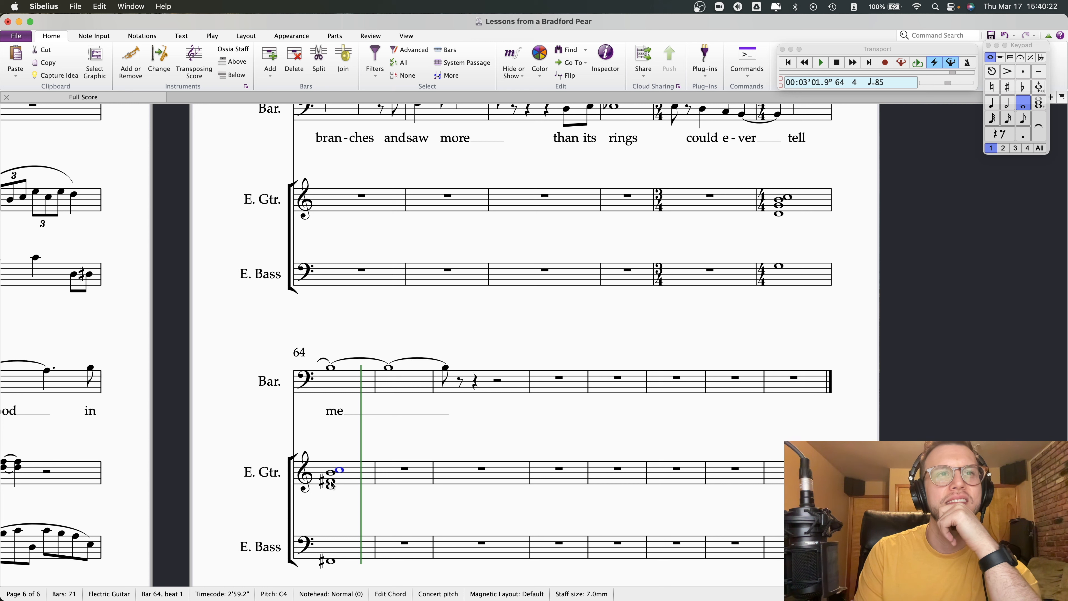
# - Play bar 64 back across all staves to hear the guitar chord over the bass F#1
pyautogui.doubleClick(332, 472)
pyautogui.press('Escape')
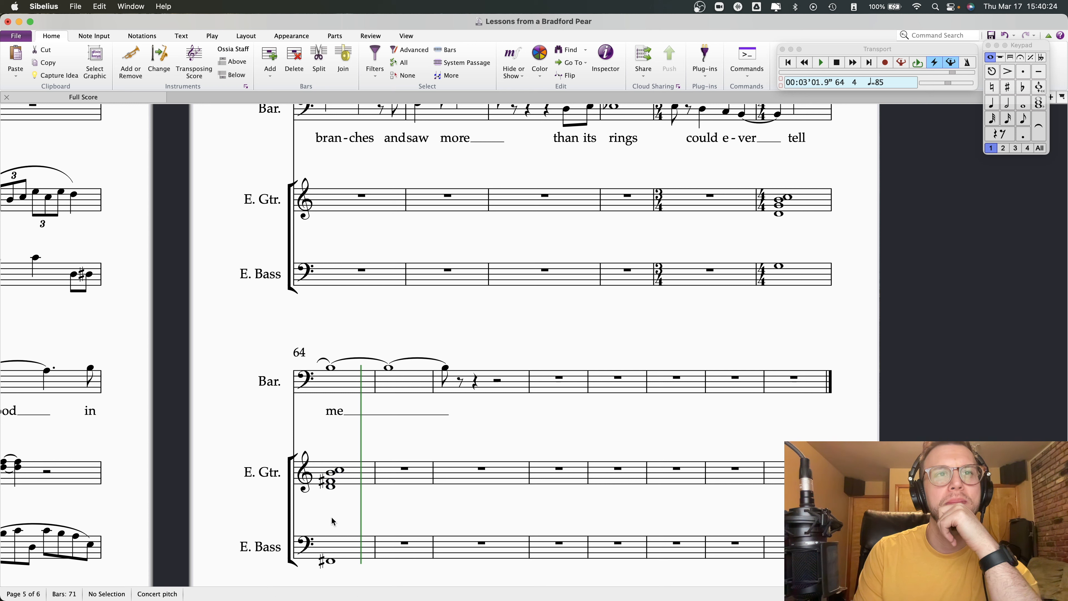
pyautogui.click(329, 563)
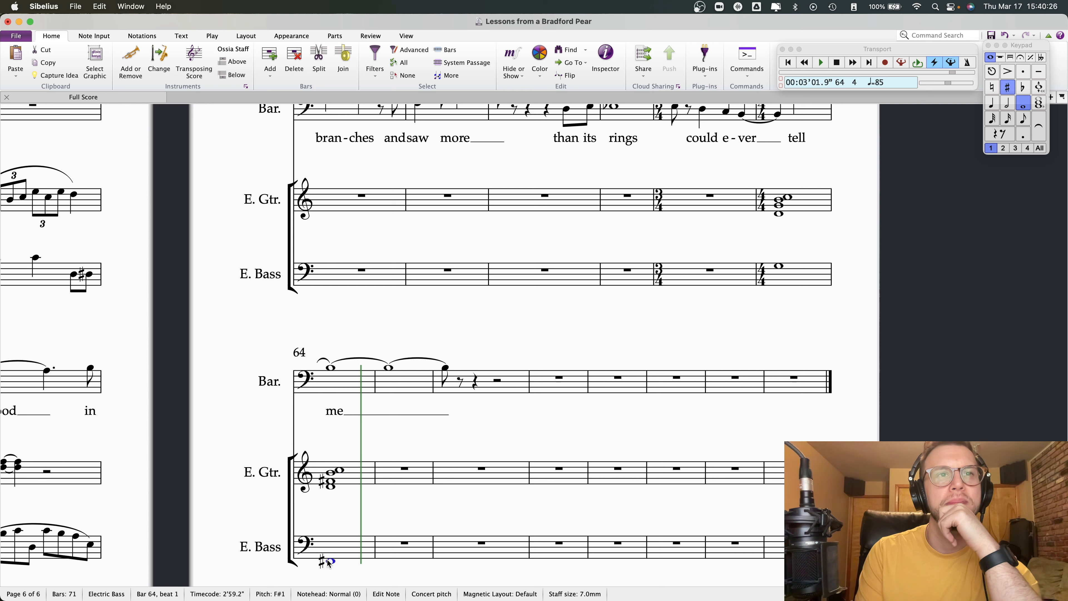
pyautogui.hotkey('shift', 'Up')
pyautogui.hotkey('shift', 'Up')
pyautogui.press('space')
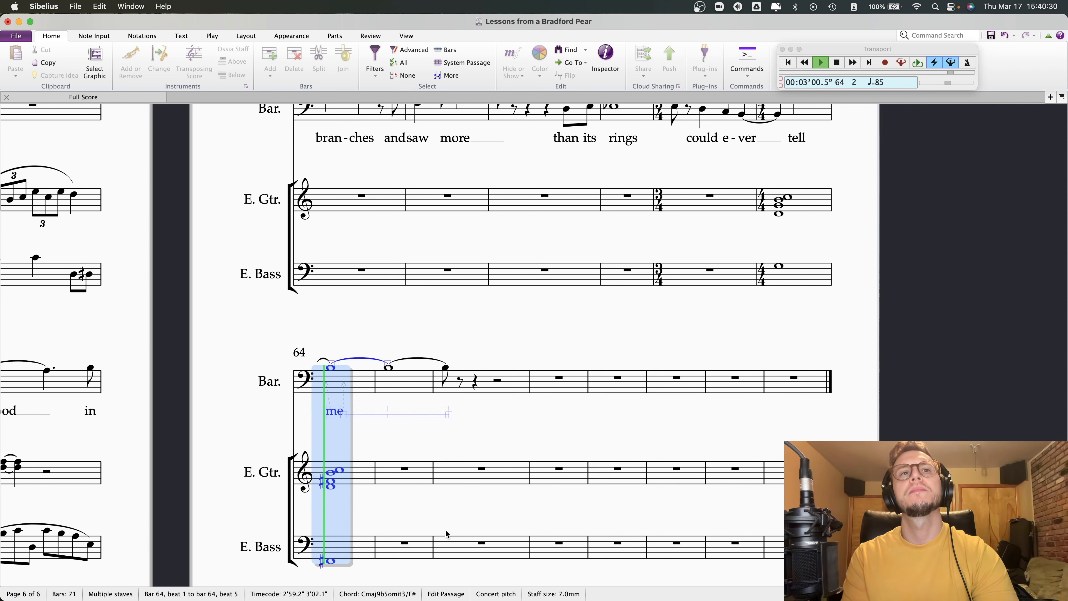
pyautogui.press('space')
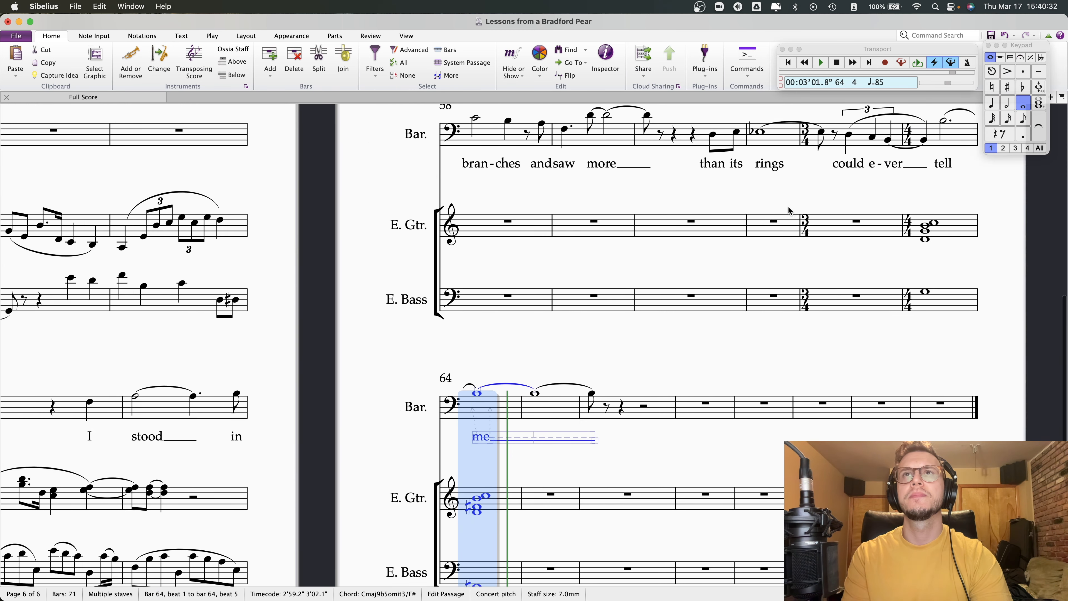
# - Play back from bar 63 through the following bars to hear the chord change into bar 64
pyautogui.hscroll(-5, 799, 320)
pyautogui.scroll(3, 799, 320)
pyautogui.click(944, 276)
pyautogui.hotkey('shift', 'Up')
pyautogui.press('space')
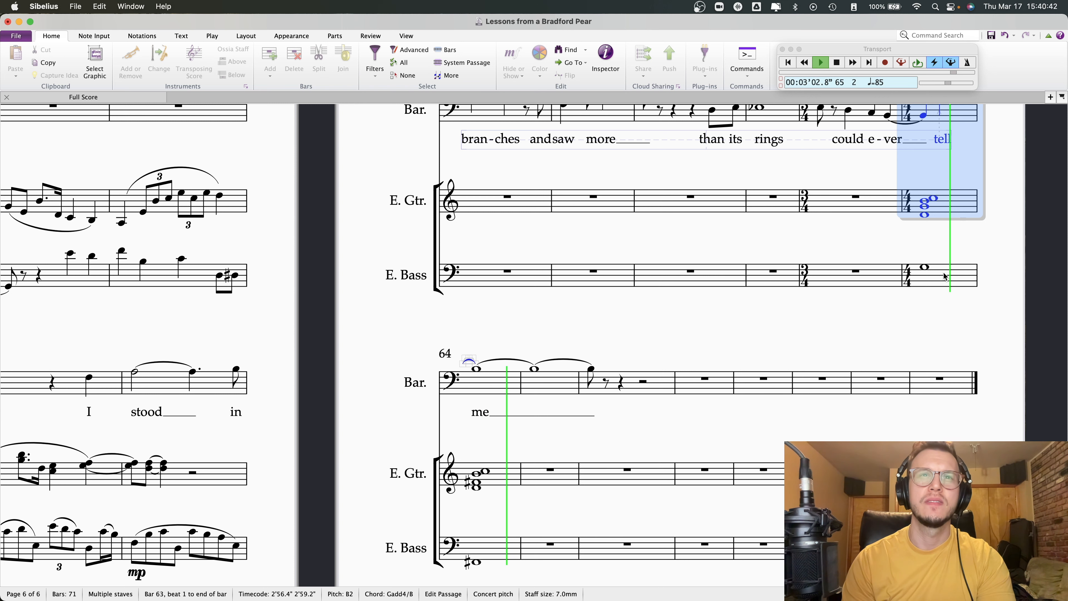
pyautogui.press('space')
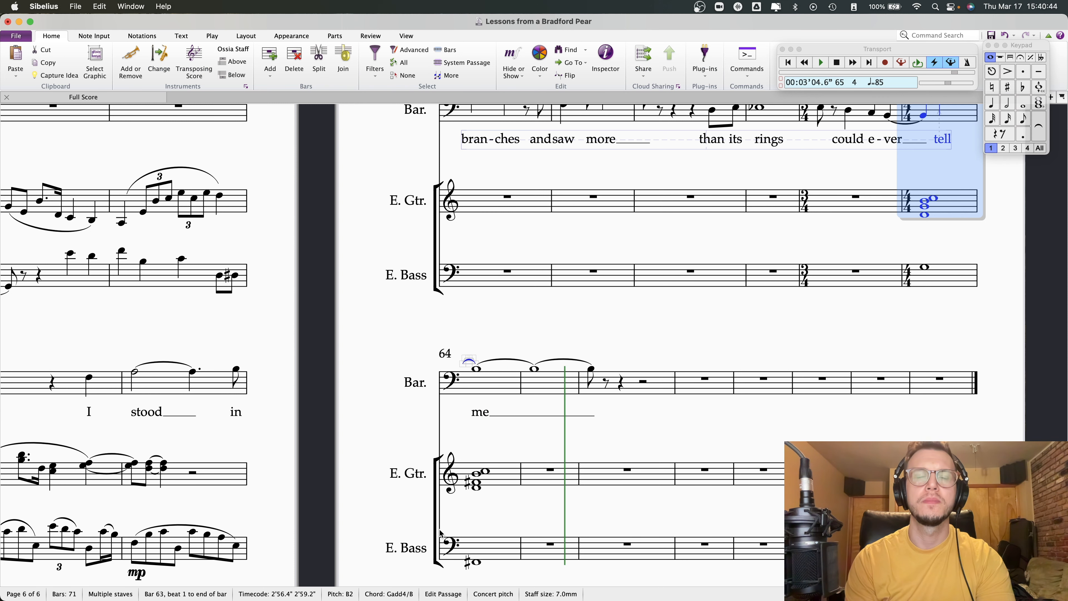
# - Lower the top note of the Electric Guitar's bar 64 chord to G3
pyautogui.click(477, 485)
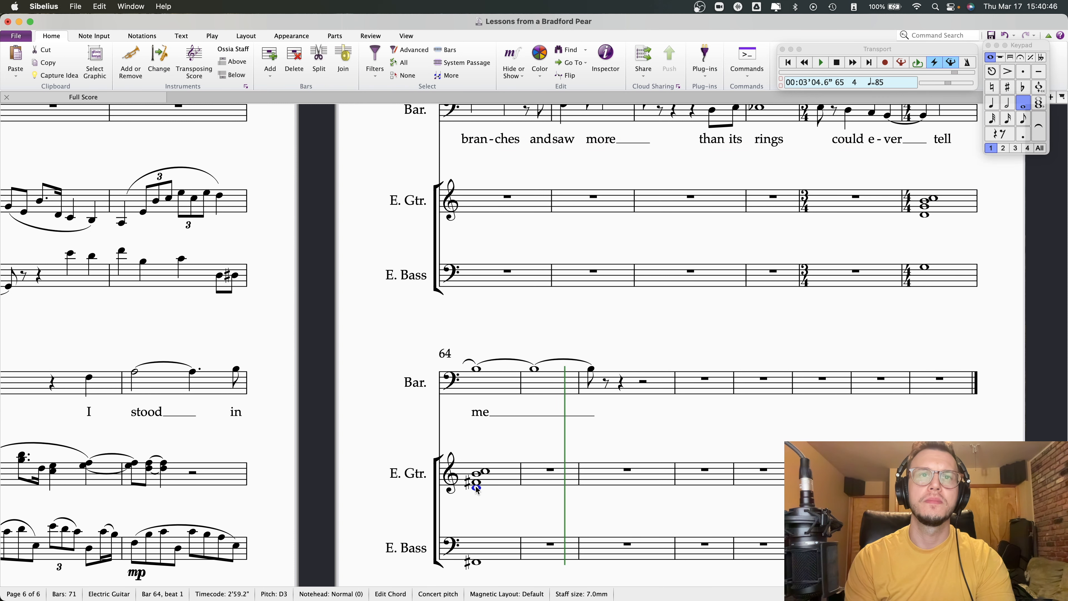
pyautogui.click(487, 471)
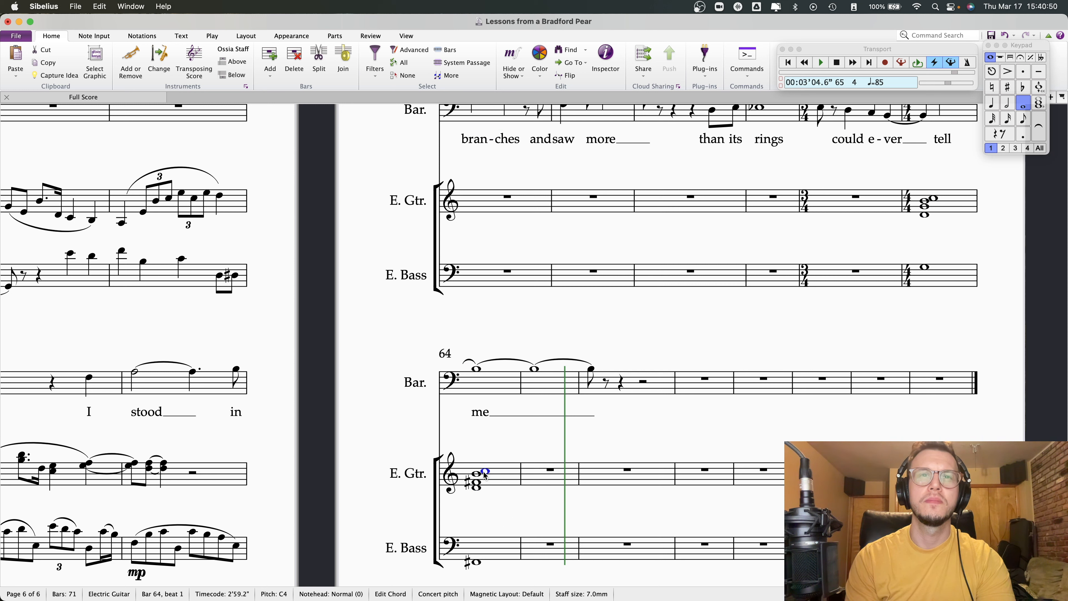
pyautogui.hscroll(2, 901, 205)
pyautogui.press('Down')
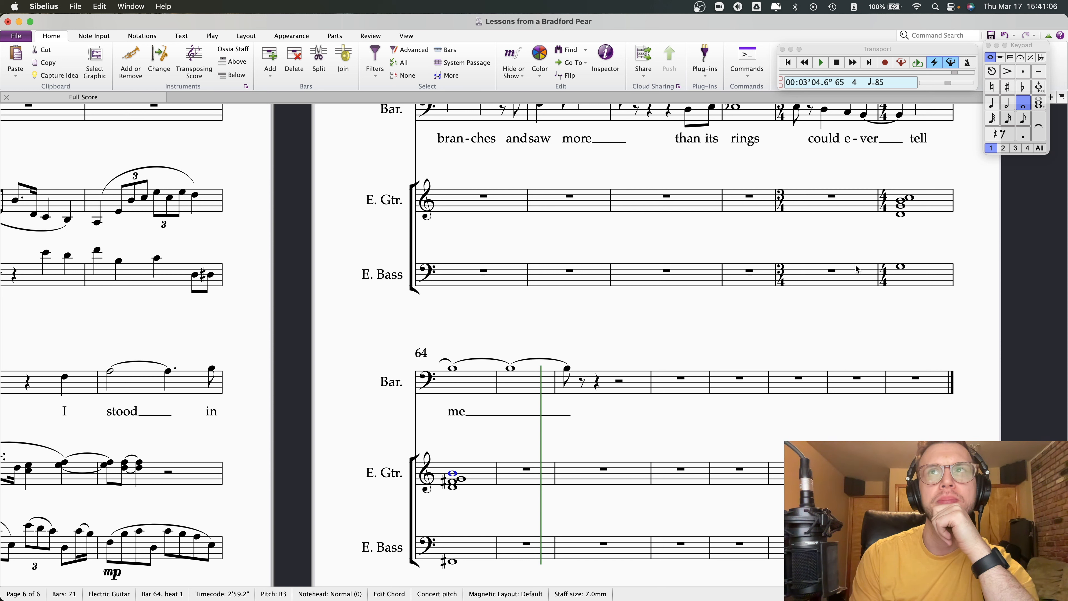
pyautogui.click(462, 481)
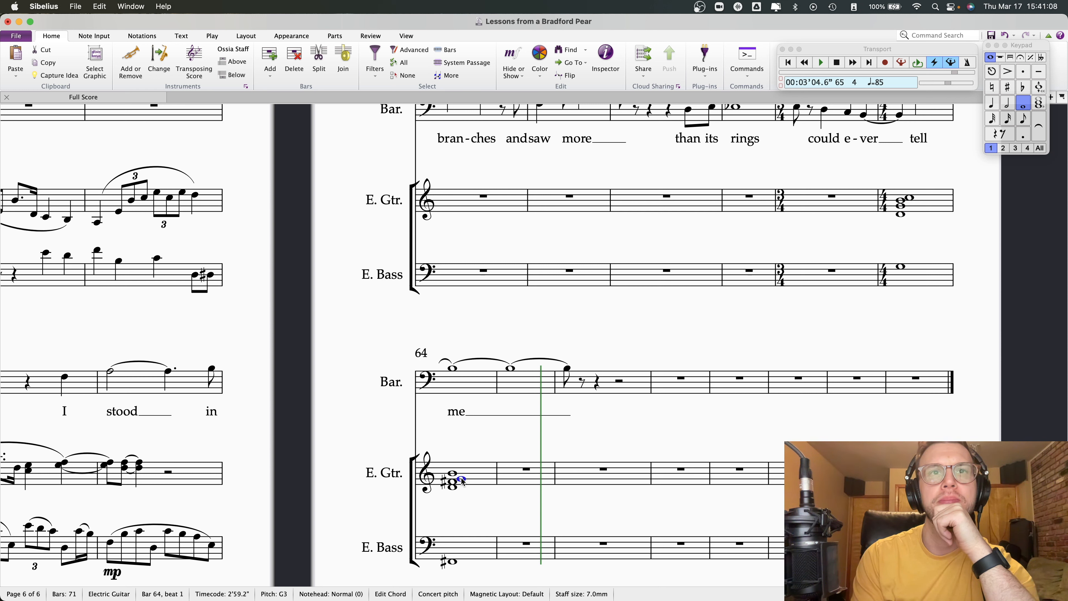
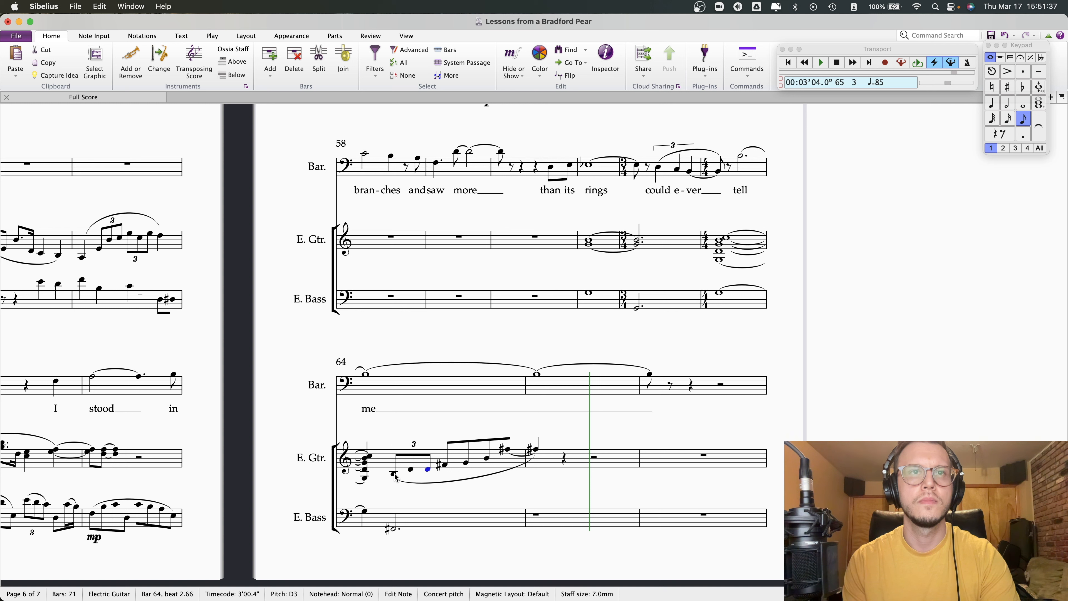
# - Set the Electric Guitar run in bar 64 to F#3 at the triplet's end, followed by eighth notes G3 and B3 on beat 3
pyautogui.click(1006, 94)
pyautogui.press('Right')
pyautogui.press('Up')
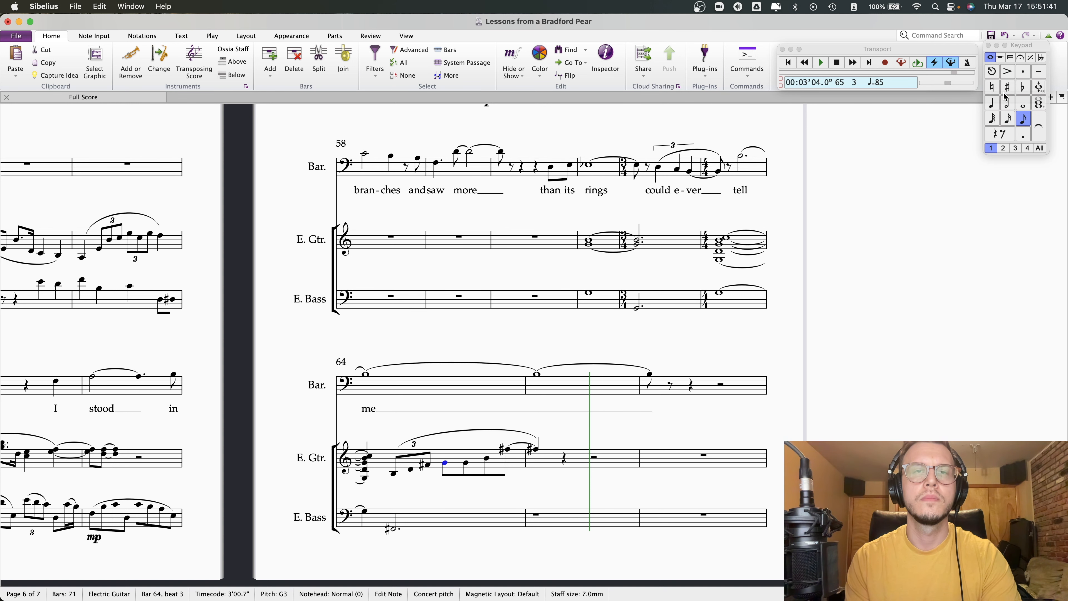
pyautogui.press('Right')
pyautogui.press('Up')
pyautogui.press('Up')
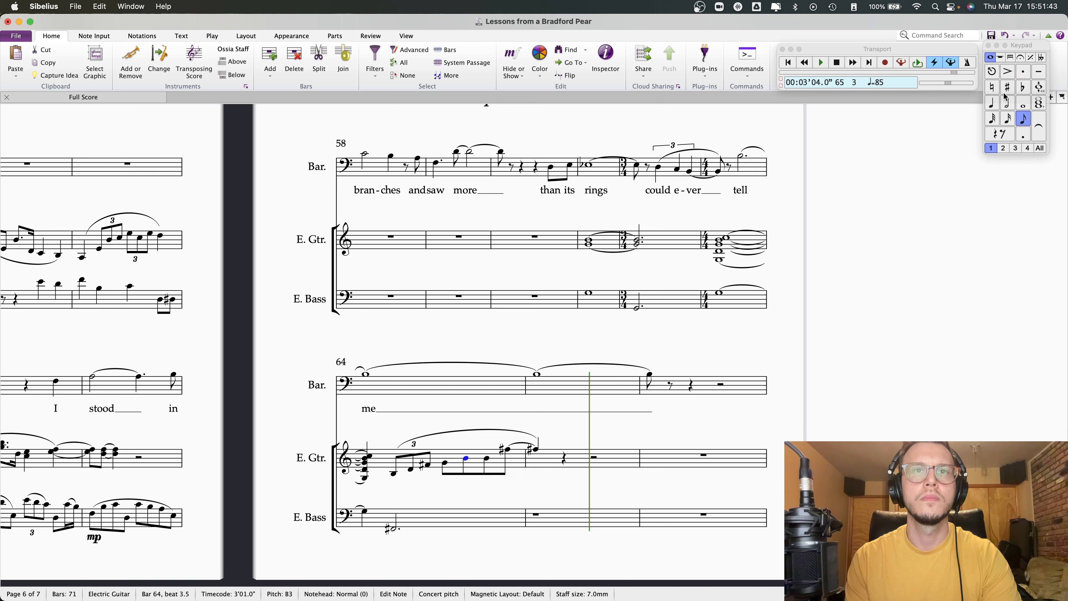
# - Set the Electric Guitar's eighth notes on beat 4 of bar 64 to F#4 and D#4, with the D#4 tied into bar 65
pyautogui.press('Right')
pyautogui.press('Up')
pyautogui.press('Up')
pyautogui.press('Up')
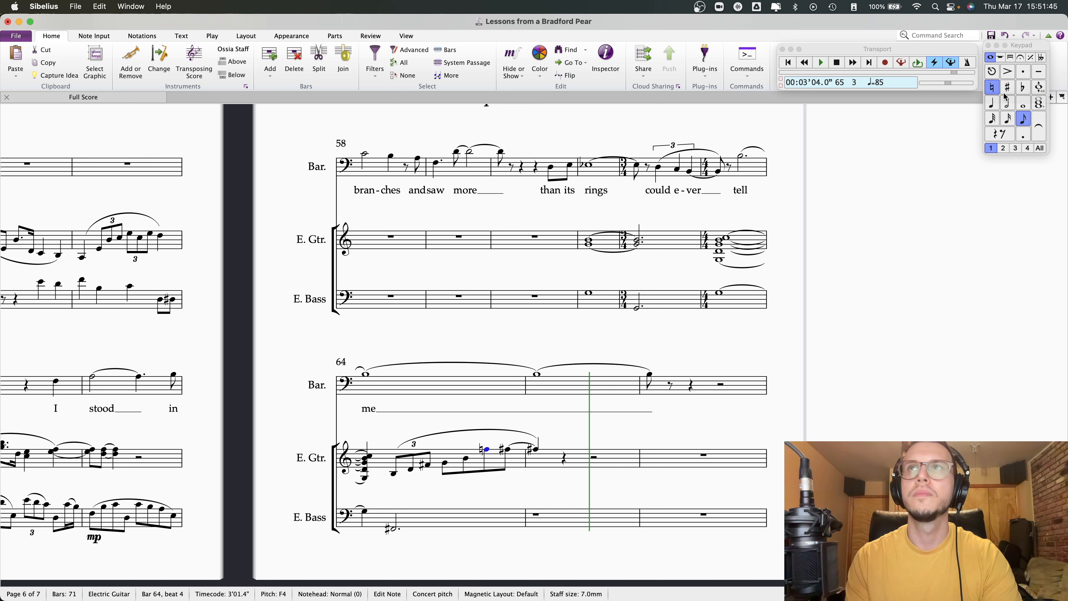
pyautogui.click(1007, 89)
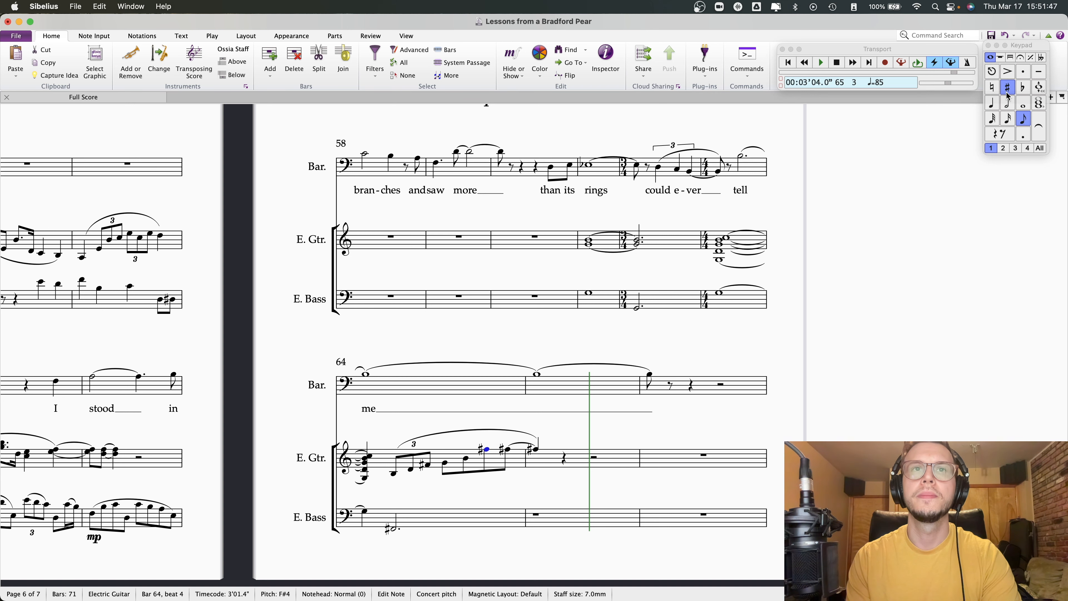
pyautogui.press('Right')
pyautogui.press('Down')
pyautogui.press('Down')
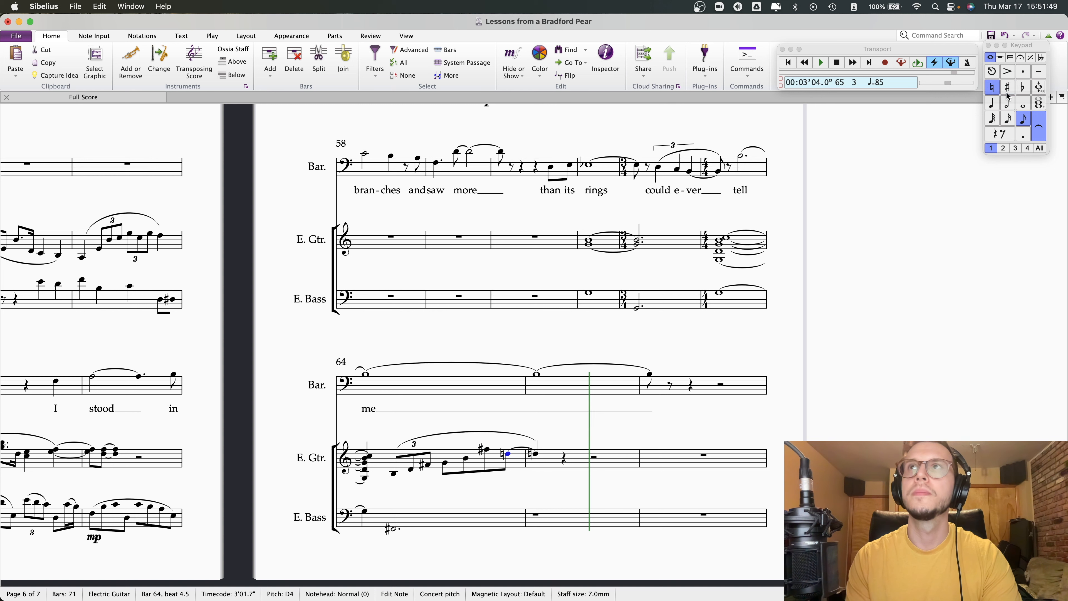
pyautogui.click(1007, 88)
pyautogui.press('Right')
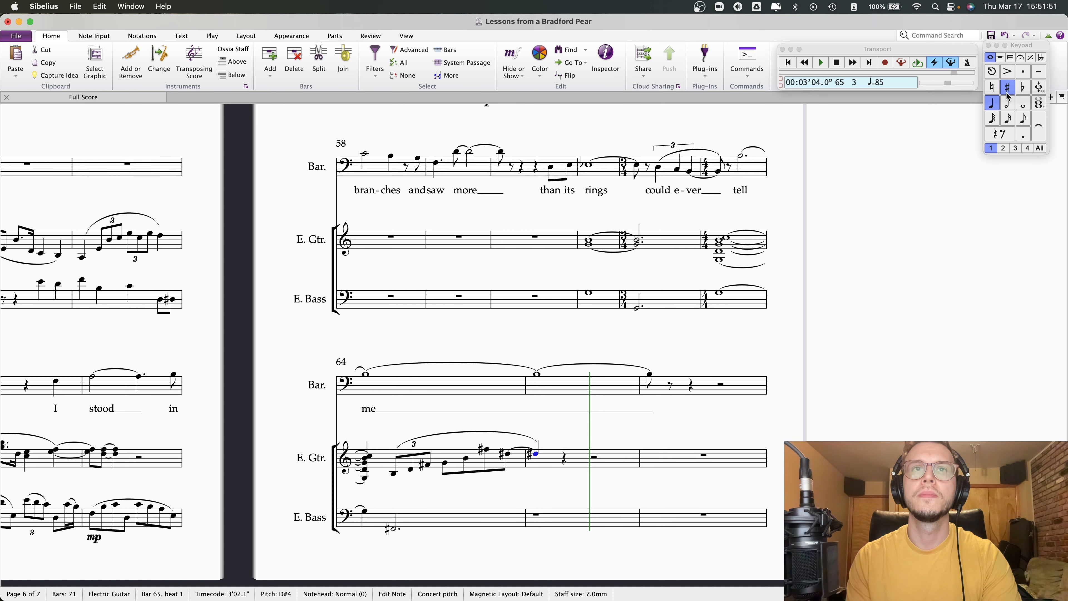
pyautogui.press('Left')
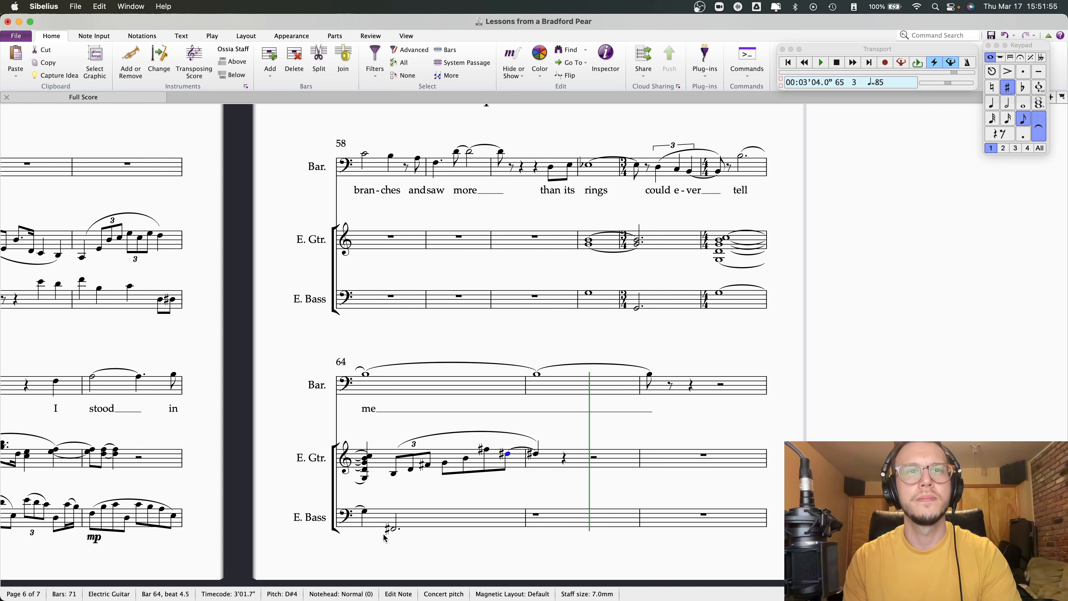
# - Play back from the Electric Bass G2 at the start of bar 64 to hear the guitar run
pyautogui.click(365, 512)
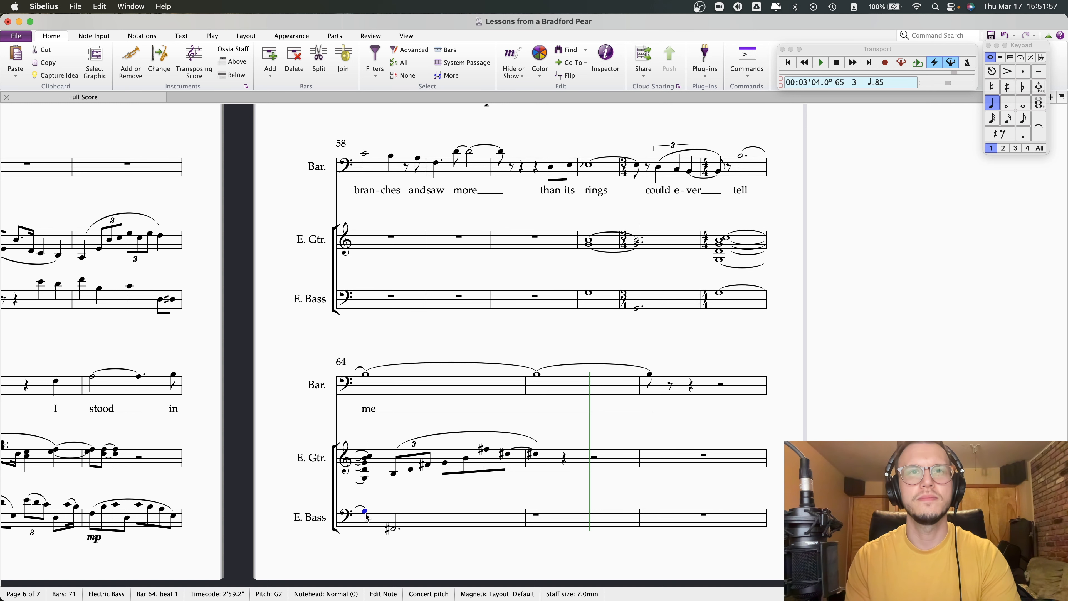
pyautogui.press('p')
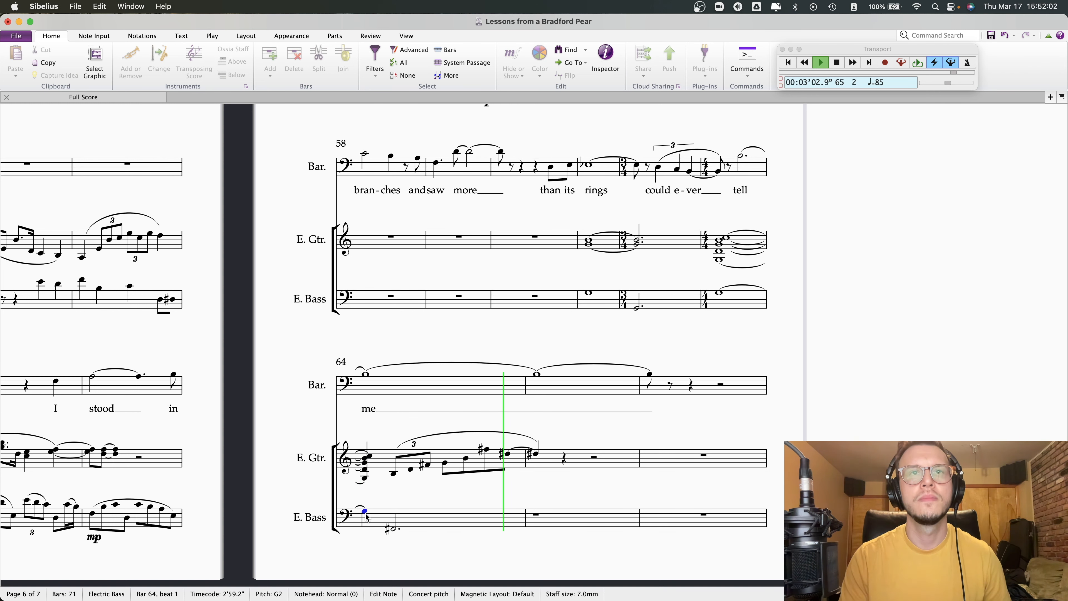
pyautogui.press('space')
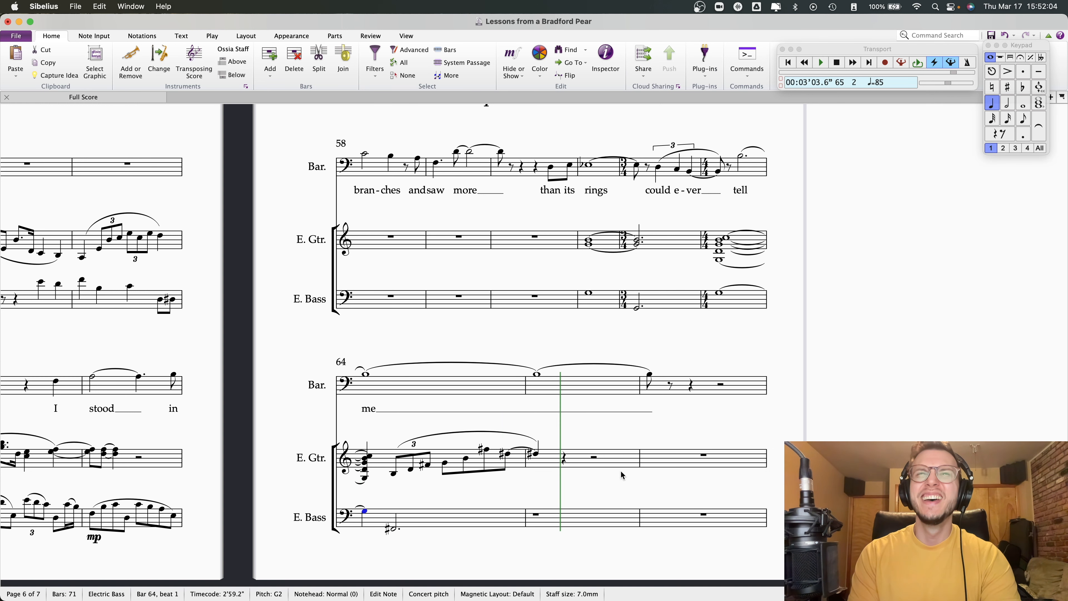
# - Change the D# into bar 65 to D natural and make the Electric Guitar's F#4 on beat 4 of bar 64 a quarter note
pyautogui.click(507, 454)
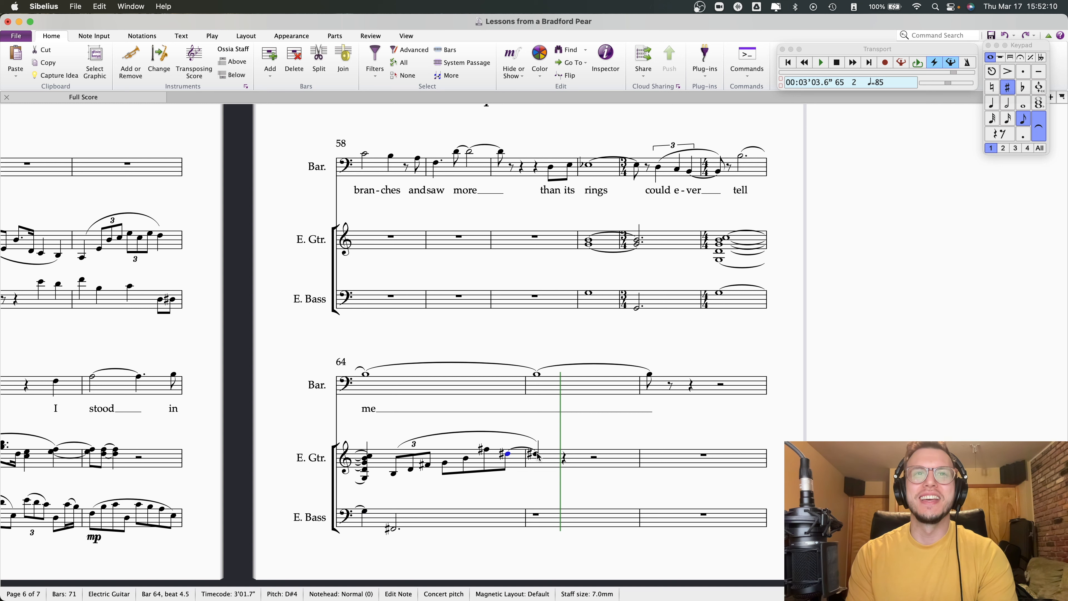
pyautogui.click(1011, 89)
pyautogui.press('Right')
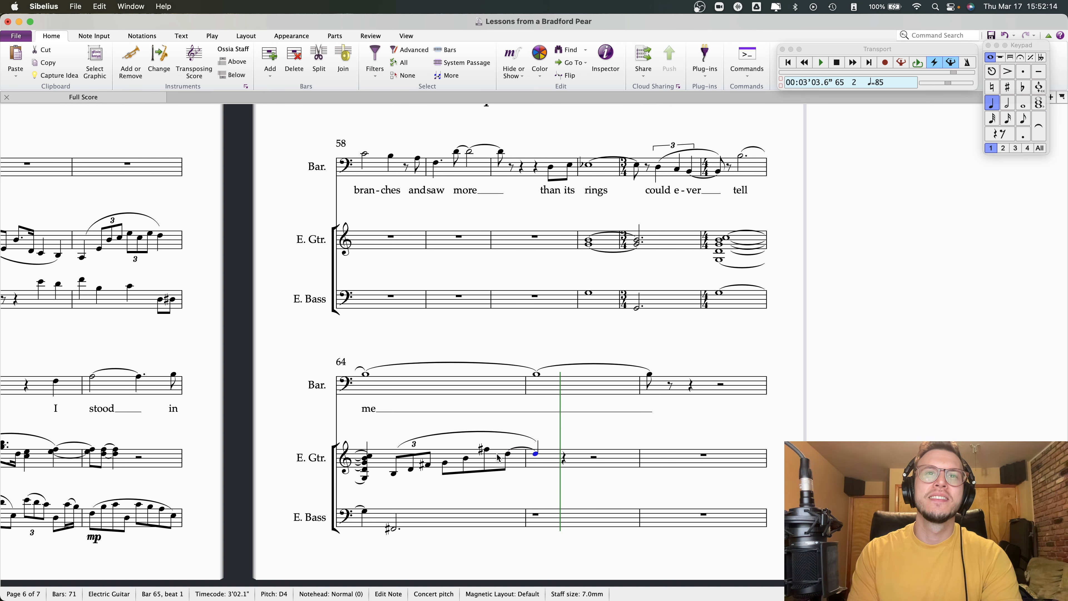
pyautogui.click(488, 451)
pyautogui.press('5')
# - Delete the eighth-note triplet on beat 2 of the Electric Guitar's bar 64
pyautogui.click(395, 474)
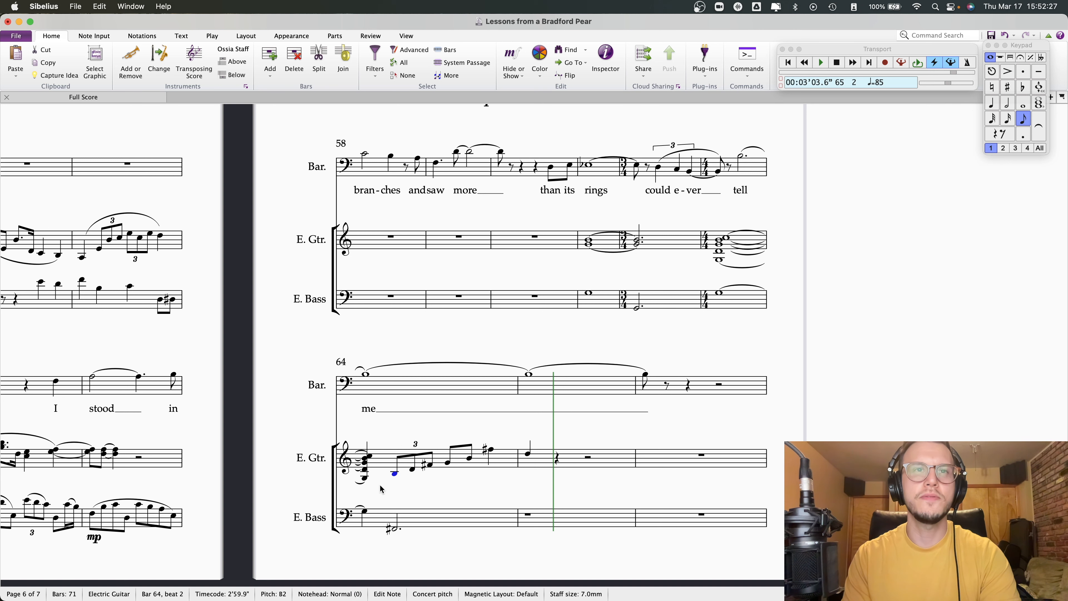
pyautogui.click(416, 445)
pyautogui.press('Delete')
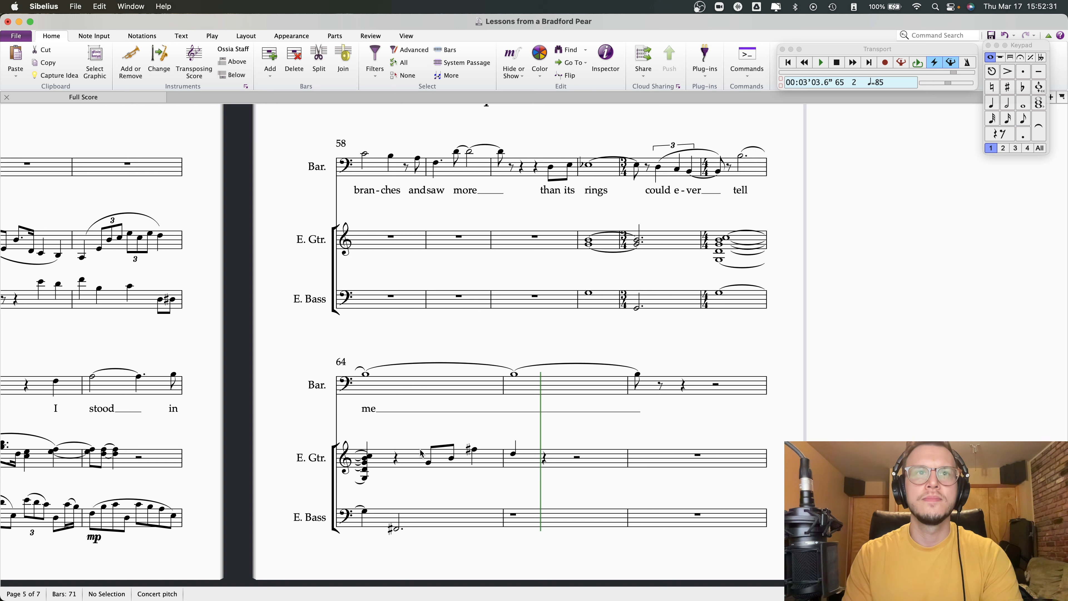
pyautogui.click(397, 460)
pyautogui.press('super+3')
pyautogui.press('super+z')
pyautogui.click(428, 463)
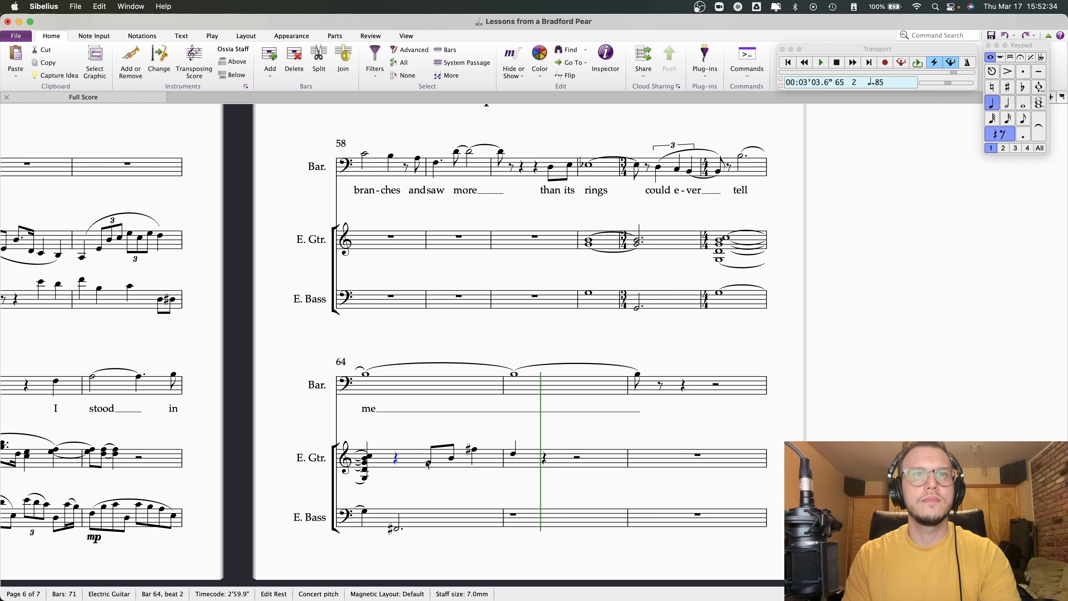
pyautogui.press('super+3')
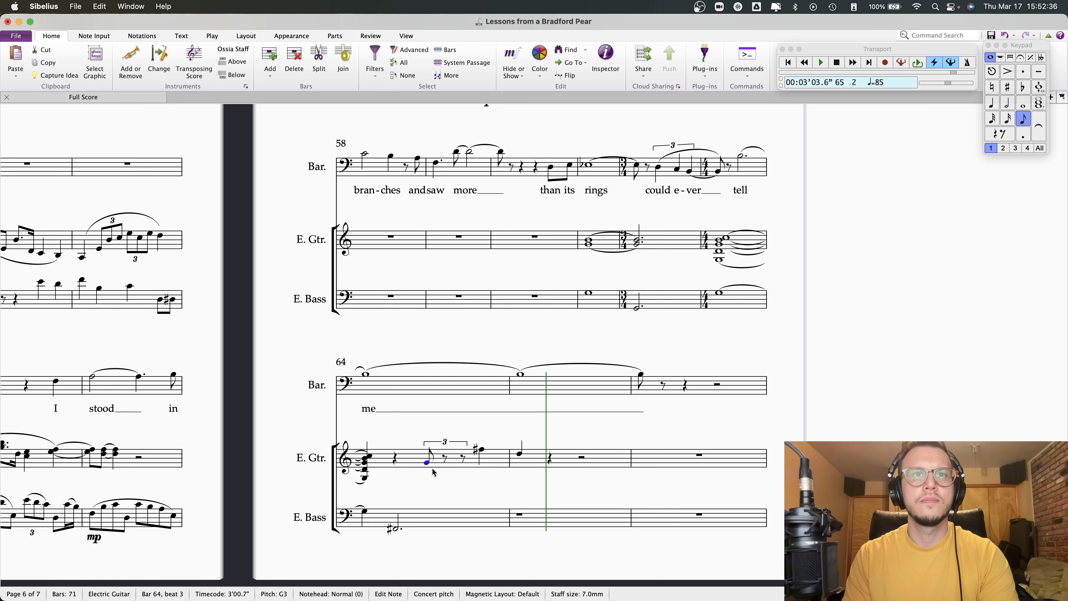
pyautogui.press('super+z')
# - Turn the Electric Guitar's note on beat 3 of bar 64 into the start of a quarter-note triplet and lower it to B2
pyautogui.click(991, 104)
pyautogui.press('super+3')
pyautogui.press('Down')
pyautogui.press('Down')
pyautogui.press('Down')
pyautogui.press('Down')
pyautogui.press('Down')
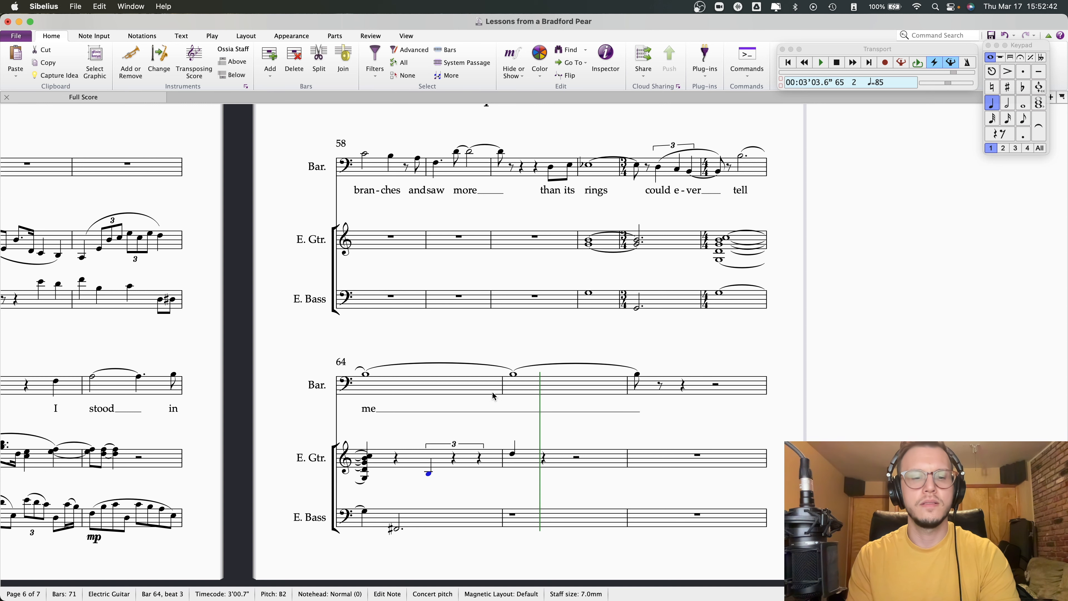
# - Complete the quarter-note triplet in bar 64 with D3 and F#3, and set the first guitar note of bar 65 to G3
pyautogui.press('d')
pyautogui.press('e')
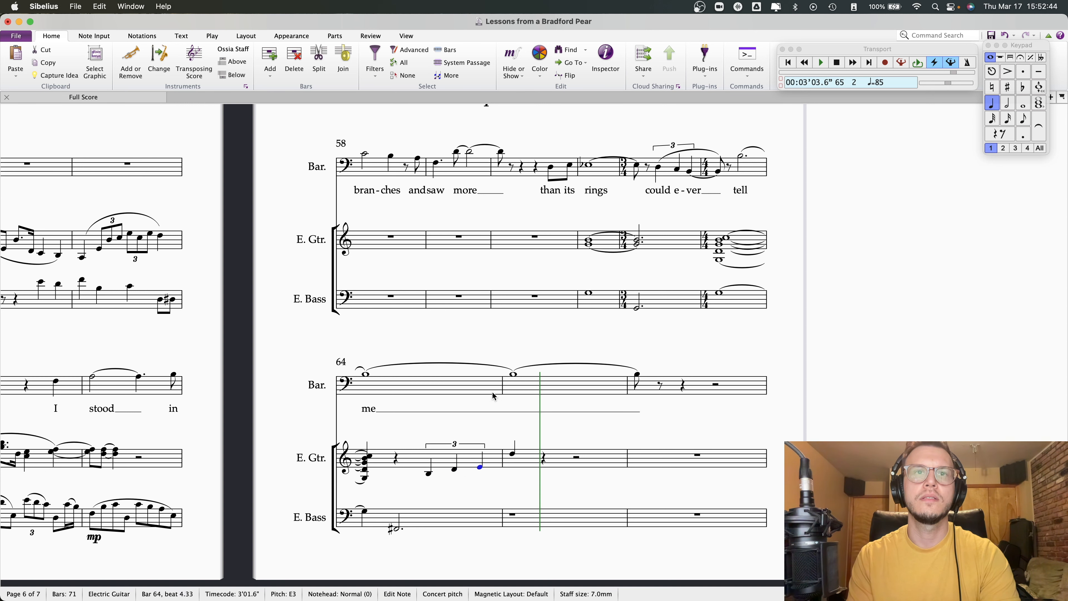
pyautogui.click(1007, 87)
pyautogui.press('Right')
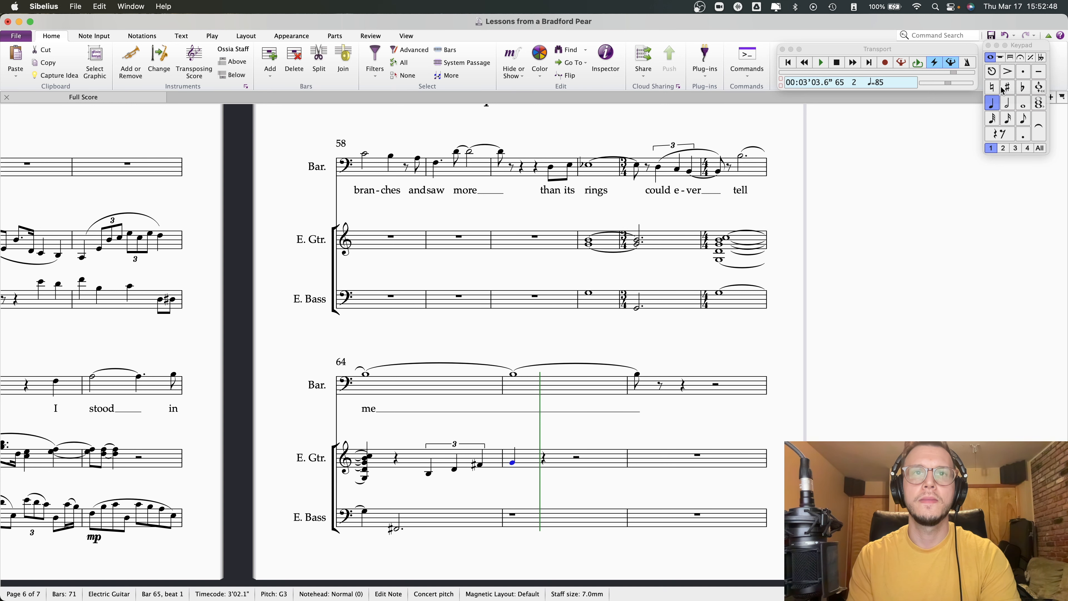
# - Audition the Electric Guitar's triplet in bar 64 note by note and turn the G3 in bar 65 into the start of a quarter-note triplet
pyautogui.click(428, 474)
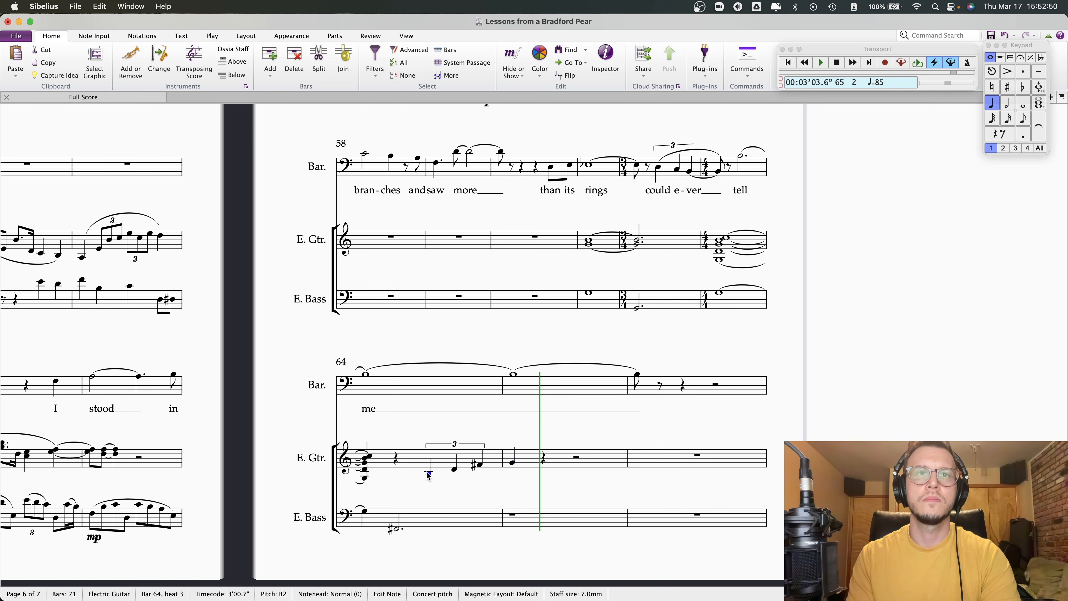
pyautogui.press('Right')
pyautogui.press('Right')
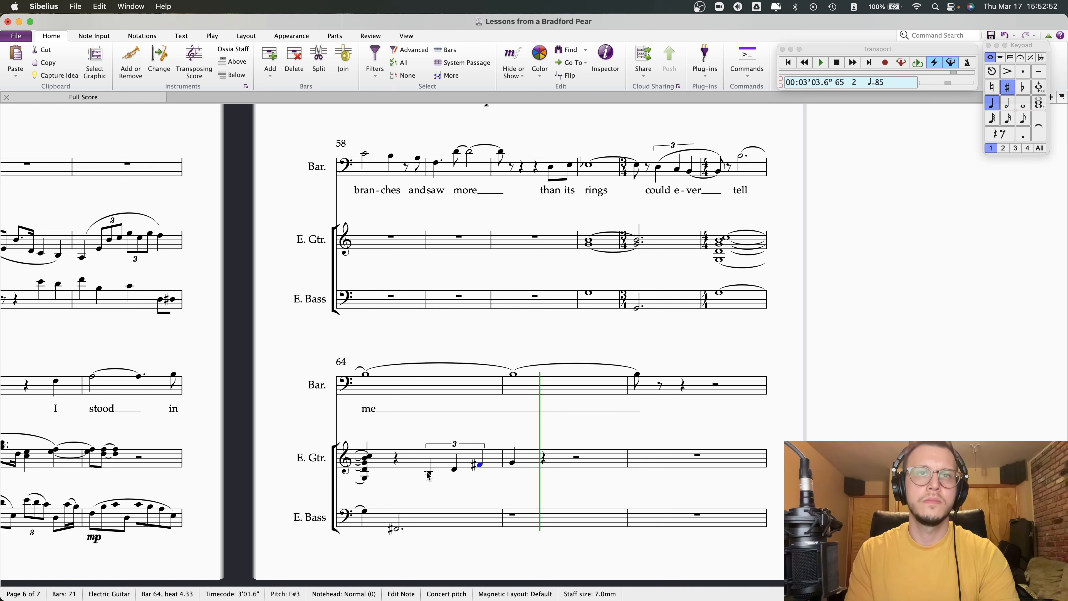
pyautogui.press('Right')
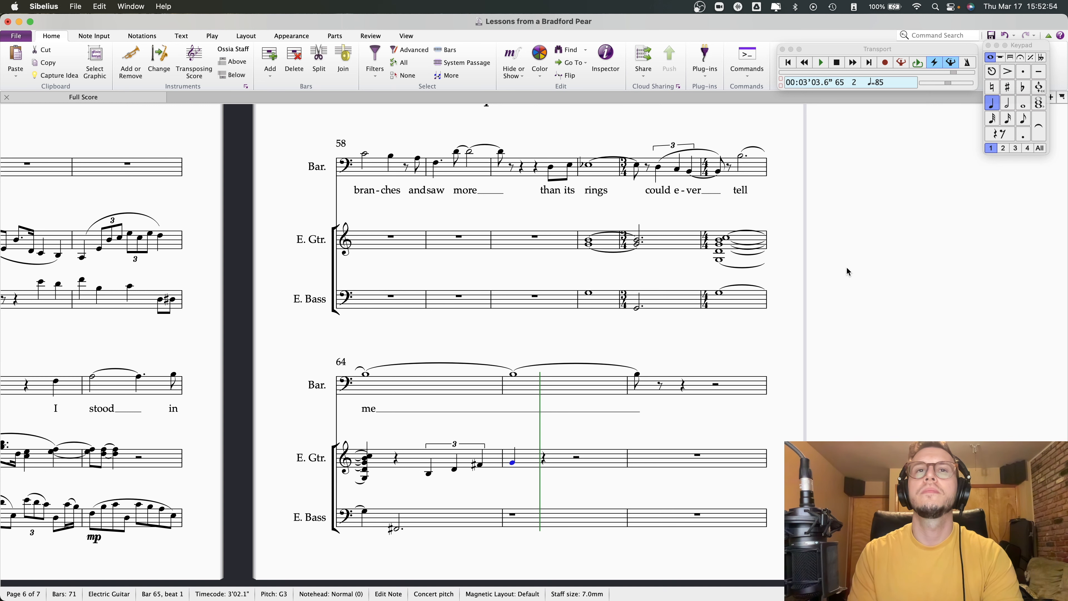
pyautogui.press('super+3')
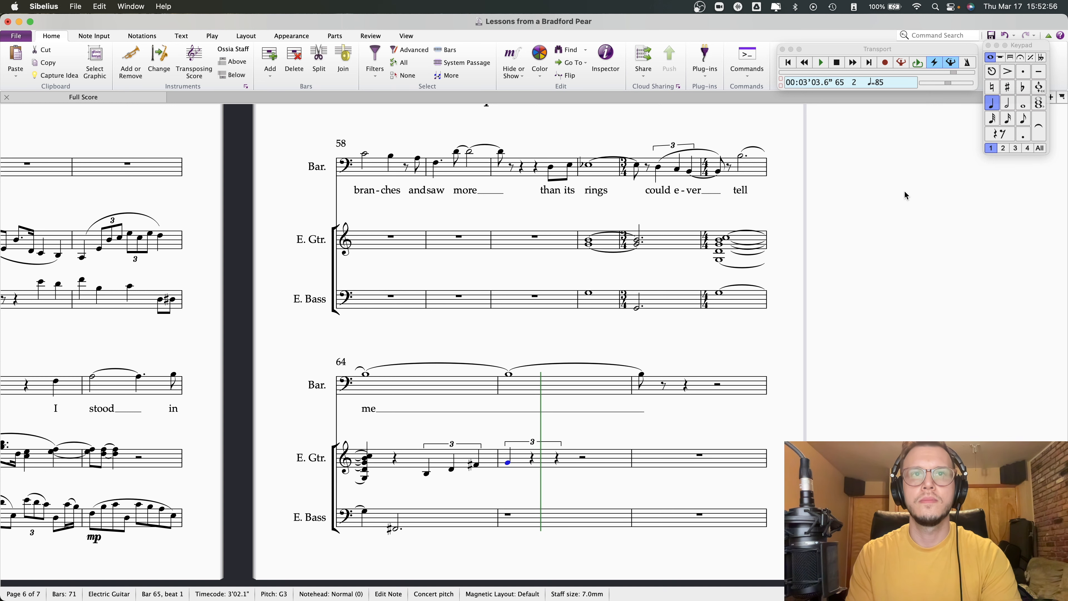
# - Add F#4 as the second note of the Electric Guitar's quarter-note triplet in bar 65
pyautogui.press('r')
pyautogui.press('Up')
pyautogui.press('Up')
pyautogui.press('Up')
pyautogui.press('Up')
pyautogui.press('Up')
pyautogui.press('Up')
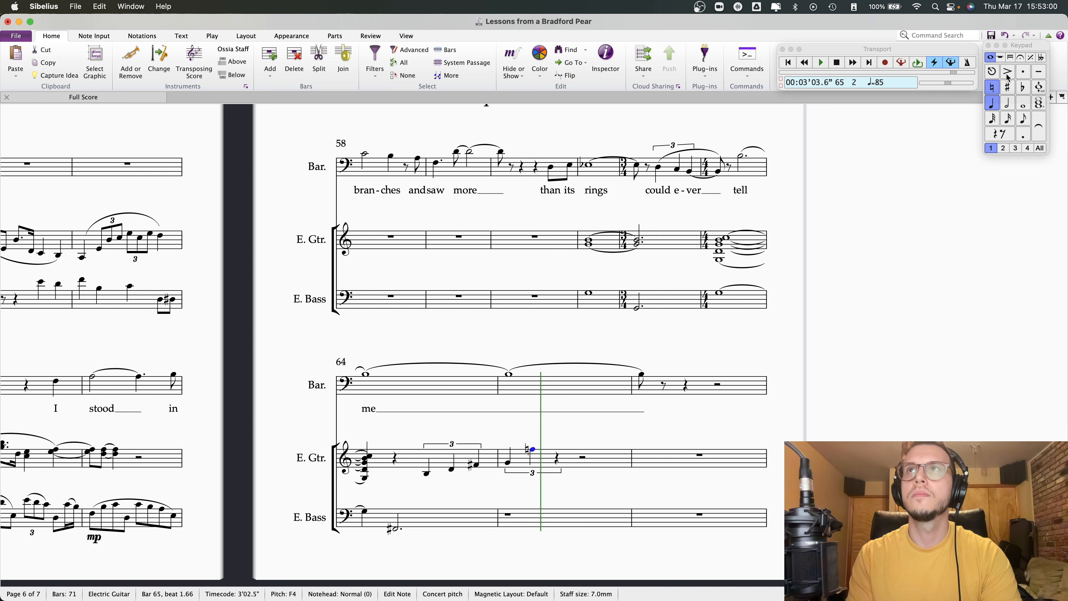
pyautogui.click(1007, 87)
# - Complete the Electric Guitar's triplet in bar 65 with D4 and add C4 on beat 3
pyautogui.click(427, 474)
pyautogui.press('Right')
pyautogui.press('Right')
pyautogui.press('Right')
pyautogui.press('Right')
pyautogui.press('Right')
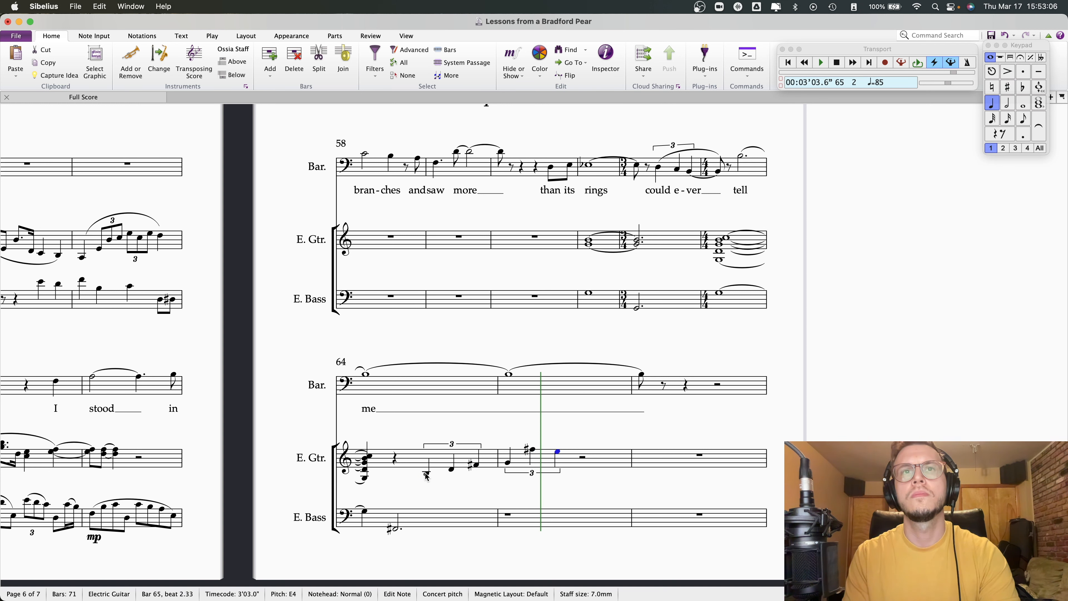
pyautogui.press('c')
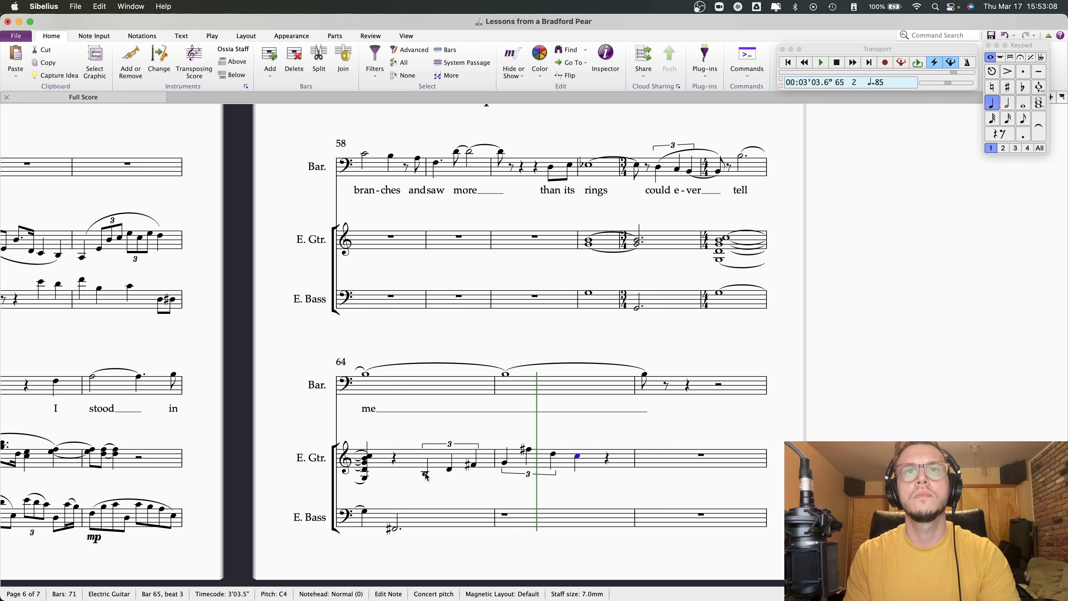
# - Make the Electric Guitar's C4 in bar 65 a half note and tie it to a new eighth-note C4 starting bar 66
pyautogui.click(1006, 107)
pyautogui.press('c')
pyautogui.click(1024, 120)
pyautogui.press('Left')
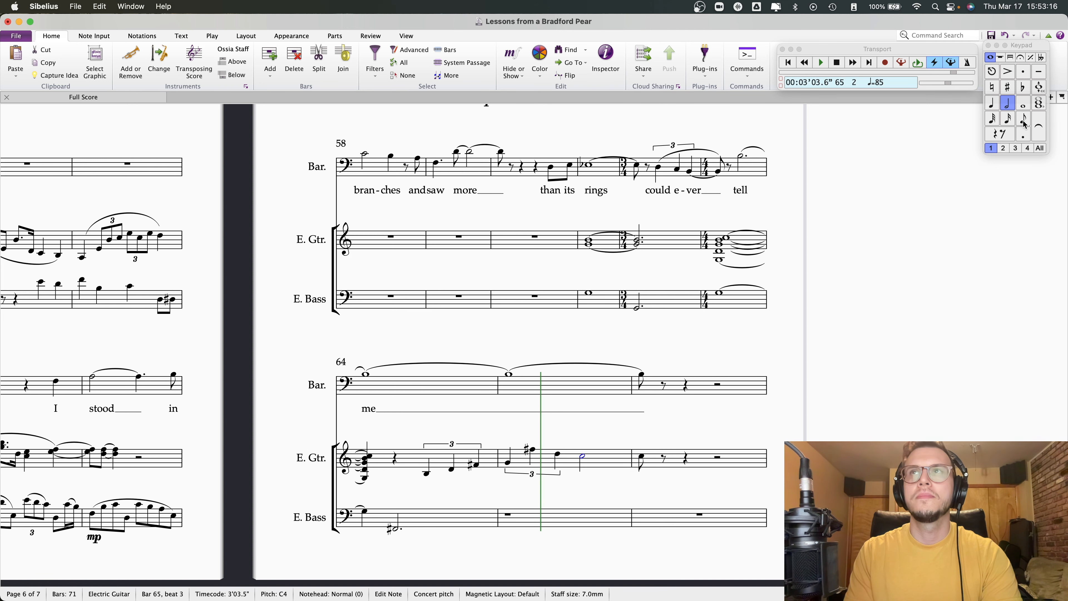
pyautogui.click(1039, 136)
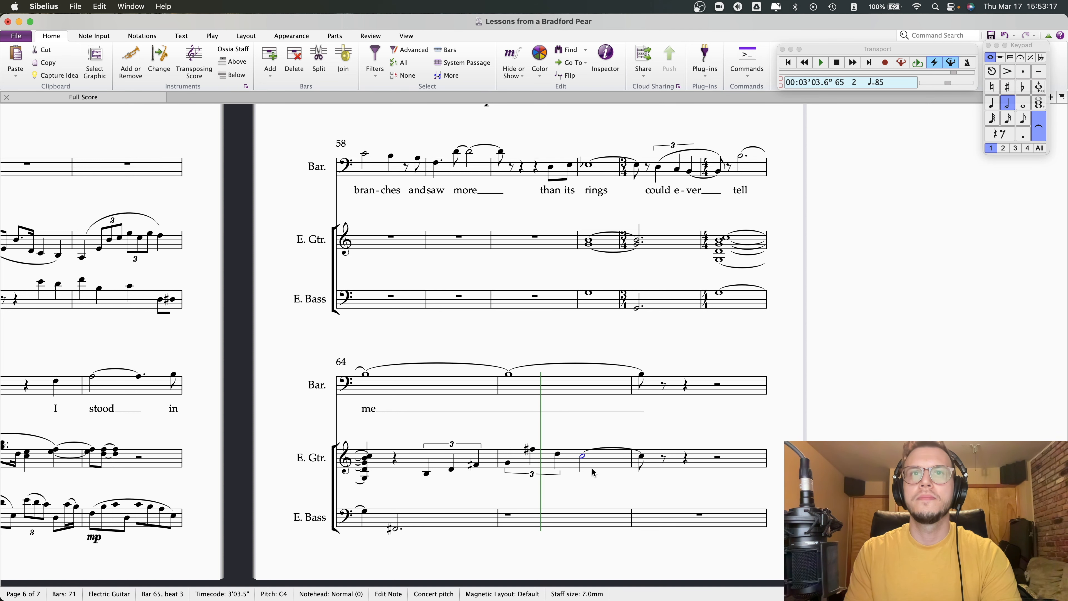
# - Play the score from the start of bar 64 to check the new guitar line
pyautogui.click(365, 480)
pyautogui.press('p')
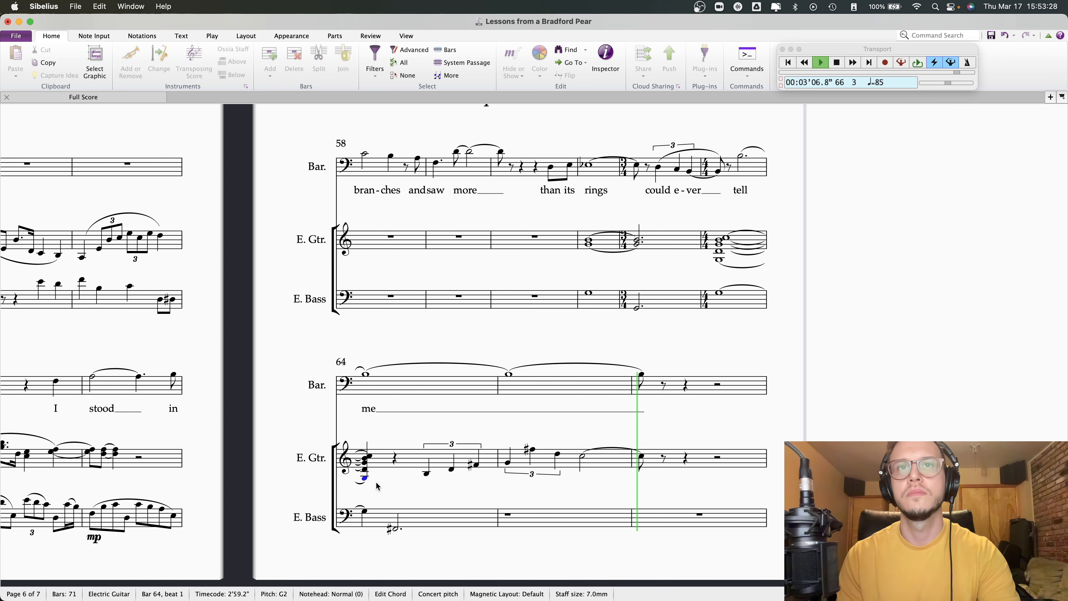
pyautogui.scroll(5, 422, 472)
pyautogui.moveTo(923, 450); pyautogui.dragTo(753, 320)
pyautogui.scroll(4, 249, 514)
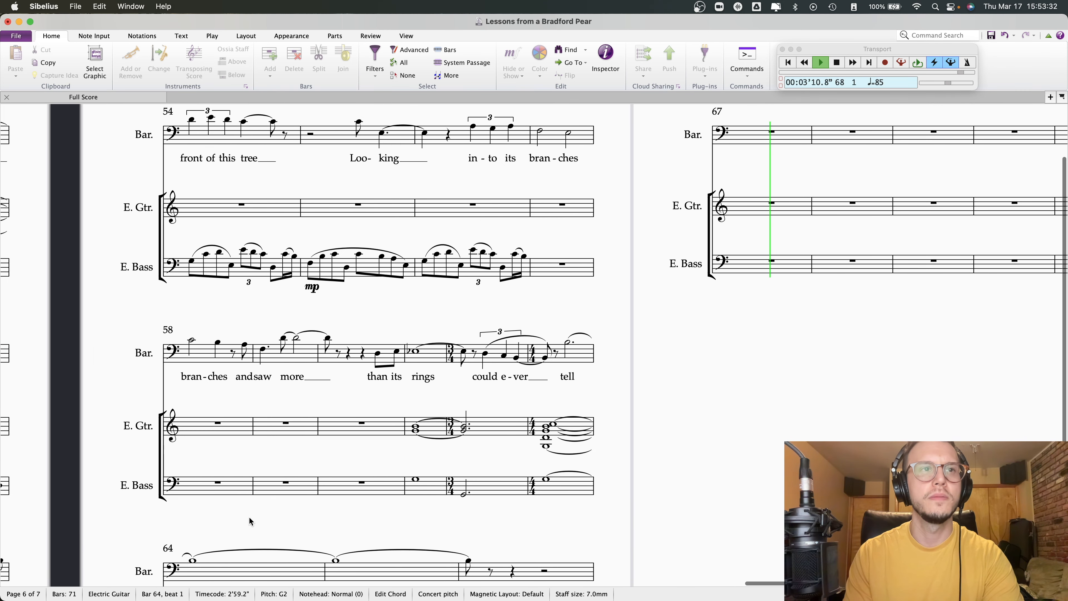
pyautogui.press('space')
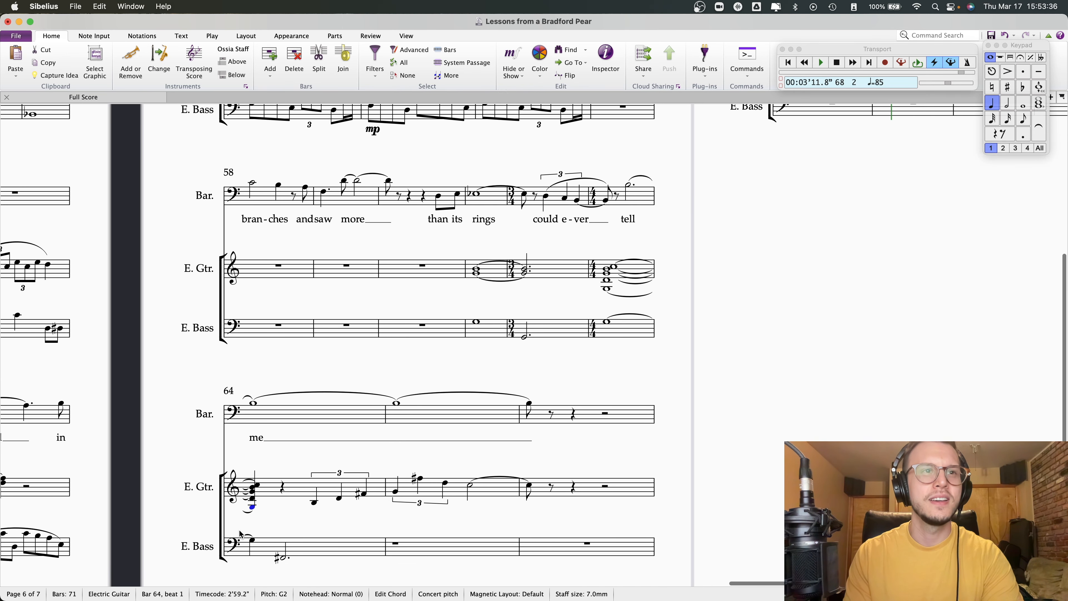
# - Make the Electric Guitar chord on beat 1 of bar 64 a dotted quarter and play back from it
pyautogui.click(252, 507)
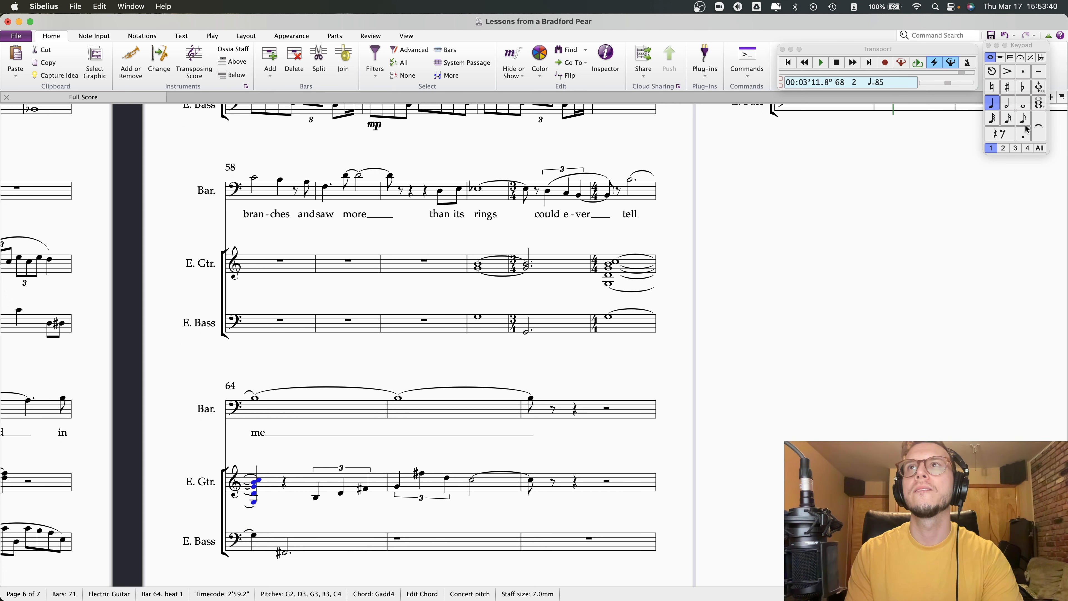
pyautogui.click(1024, 135)
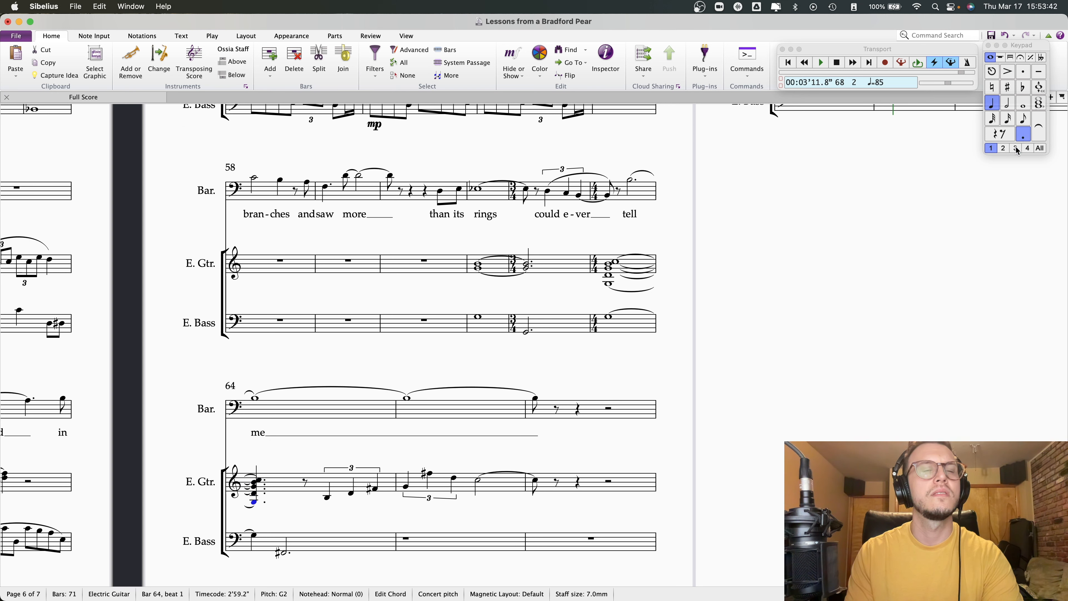
pyautogui.click(255, 487)
pyautogui.press('p')
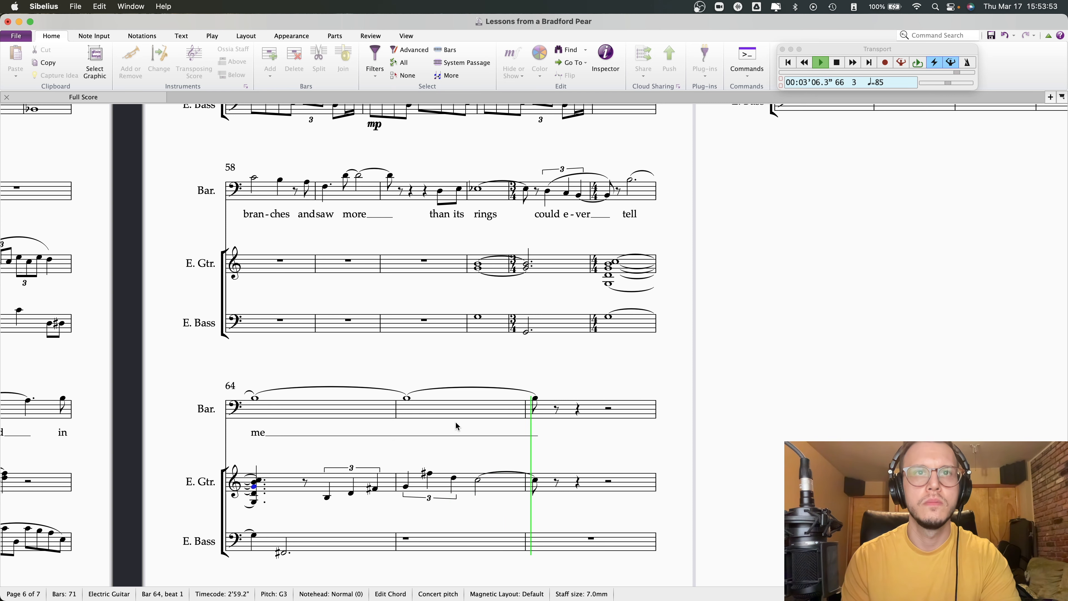
pyautogui.press('space')
# - Add a whole-note F#1 to the Electric Bass in bar 65 and tie the dotted half note of bar 64 to it
pyautogui.click(313, 548)
pyautogui.click(282, 552)
pyautogui.press('r')
pyautogui.click(1019, 104)
pyautogui.press('Left')
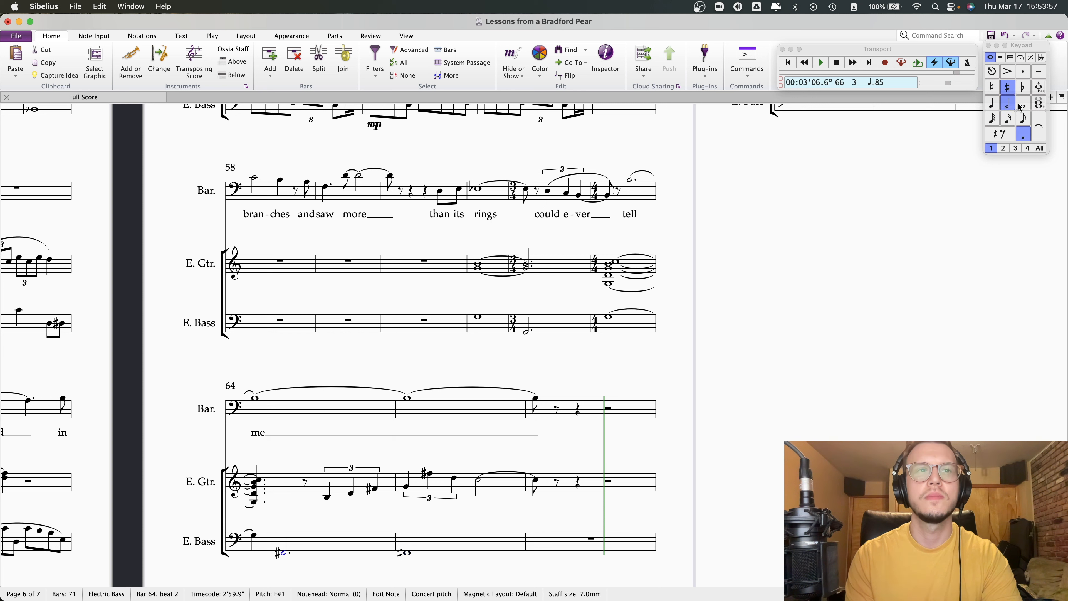
pyautogui.click(1042, 129)
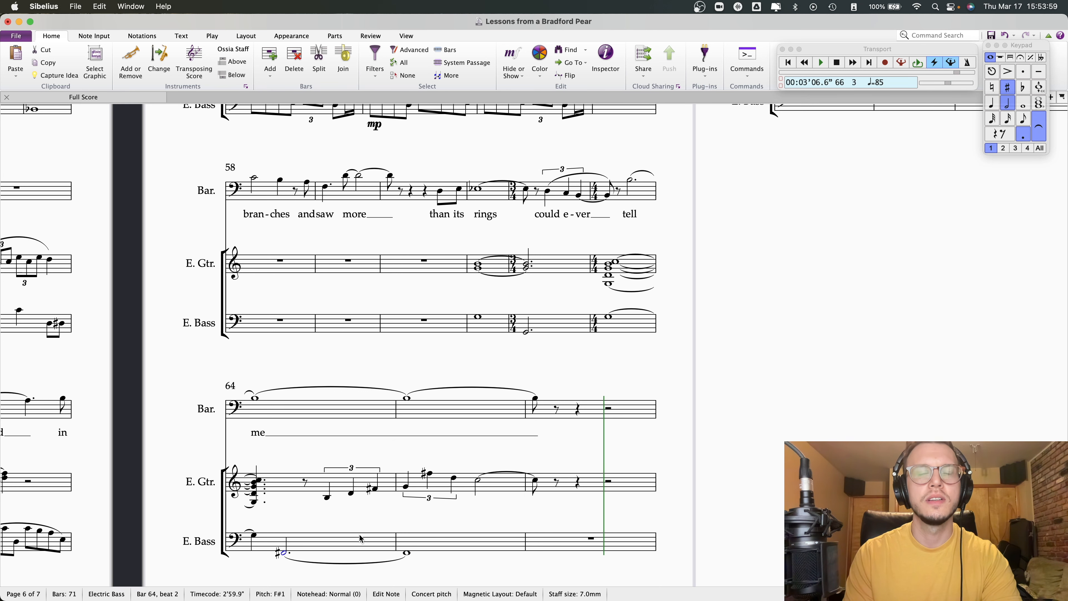
# - Add an eighth-note F#1 on beat 1 of the Electric Bass's bar 66 and tie the whole note of bar 65 to it
pyautogui.click(406, 553)
pyautogui.press('r')
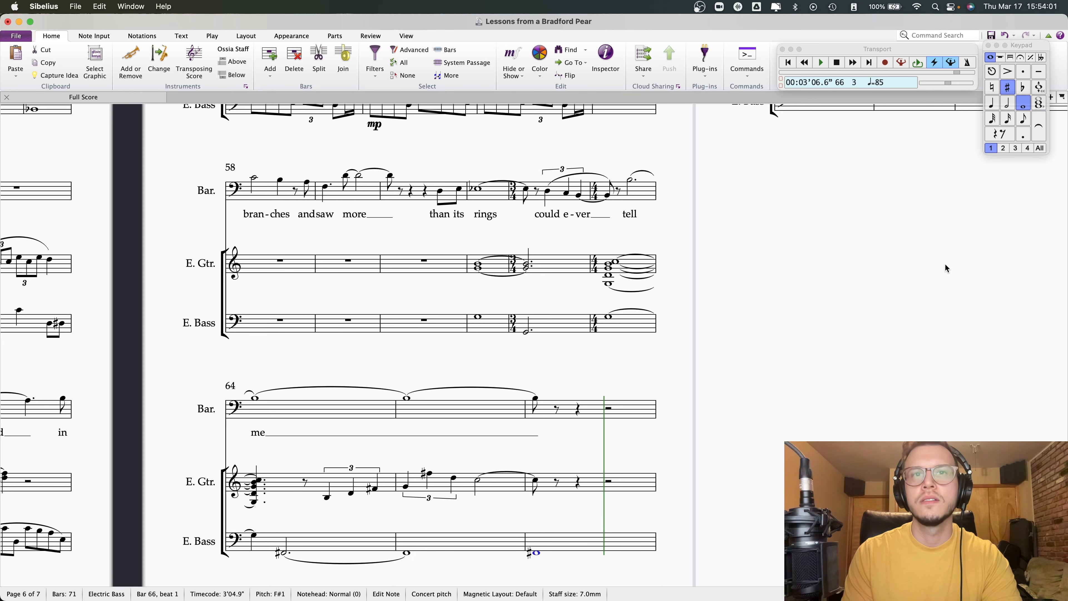
pyautogui.click(1025, 120)
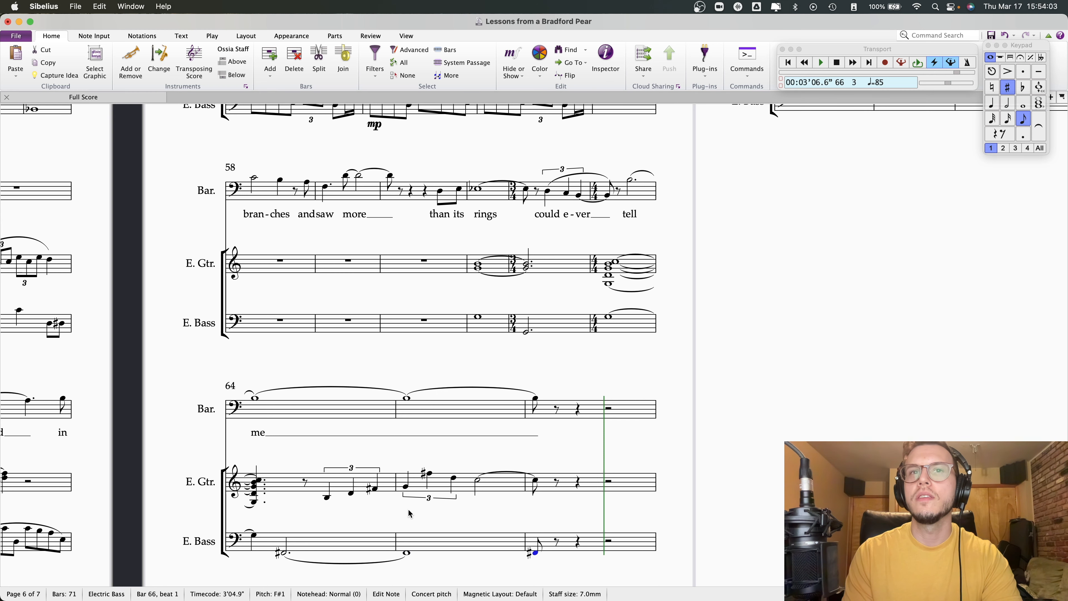
pyautogui.press('Left')
pyautogui.click(1039, 127)
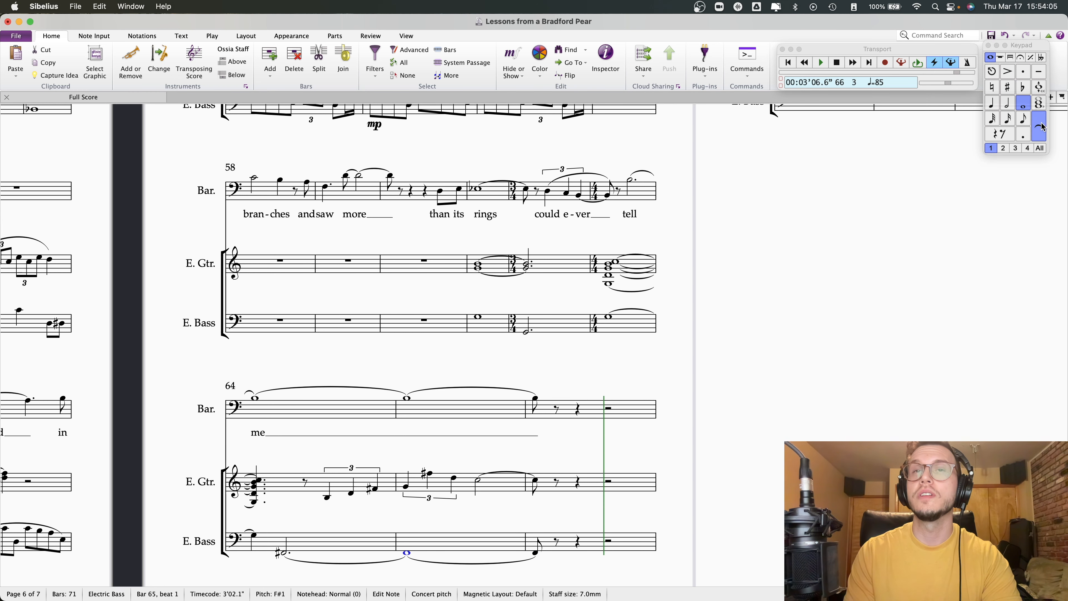
# - Play the score from the Baritone's D3 on beat 4 of bar 60 to check the ending
pyautogui.moveTo(753, 396); pyautogui.dragTo(777, 351)
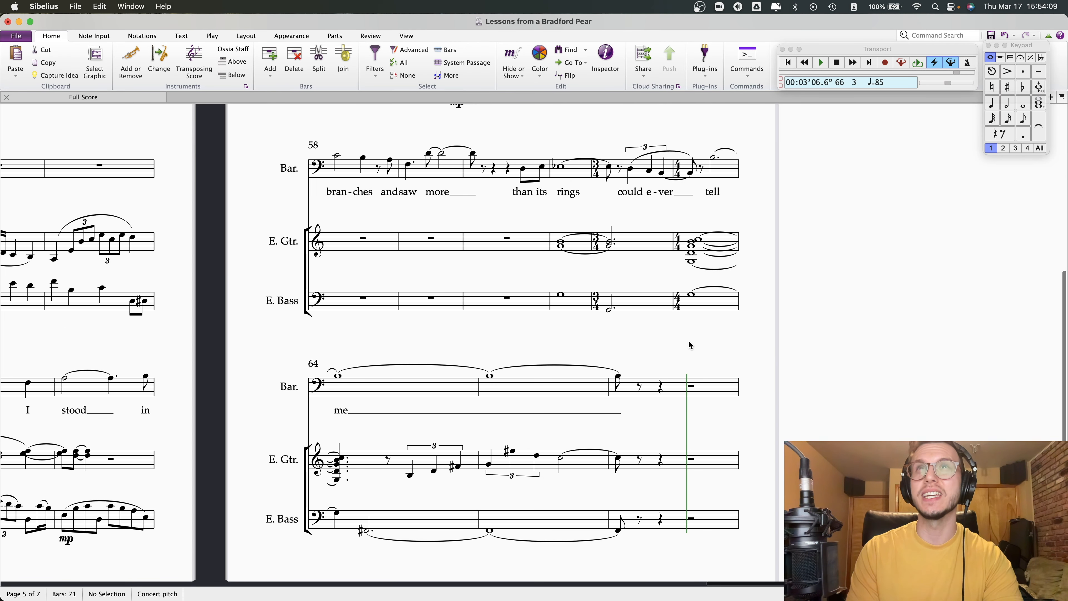
pyautogui.click(523, 169)
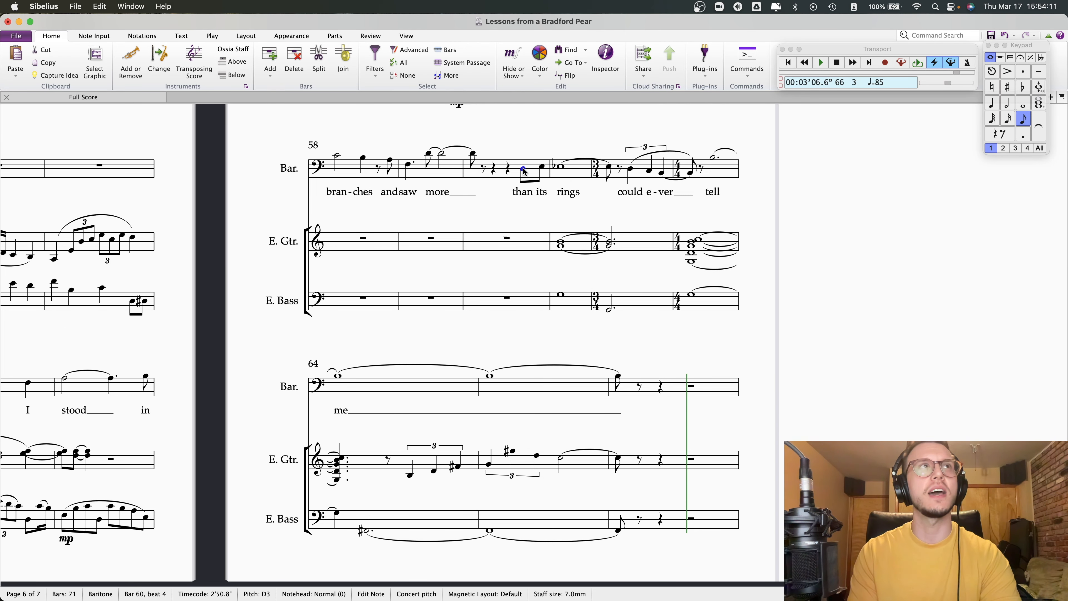
pyautogui.press('p')
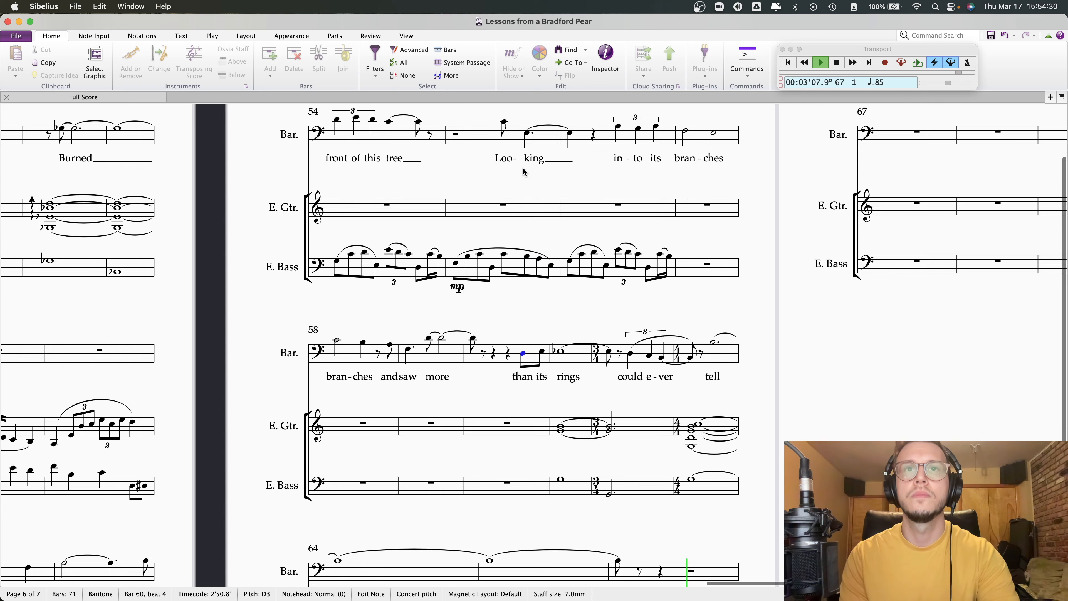
pyautogui.press('space')
pyautogui.moveTo(808, 433); pyautogui.dragTo(739, 253)
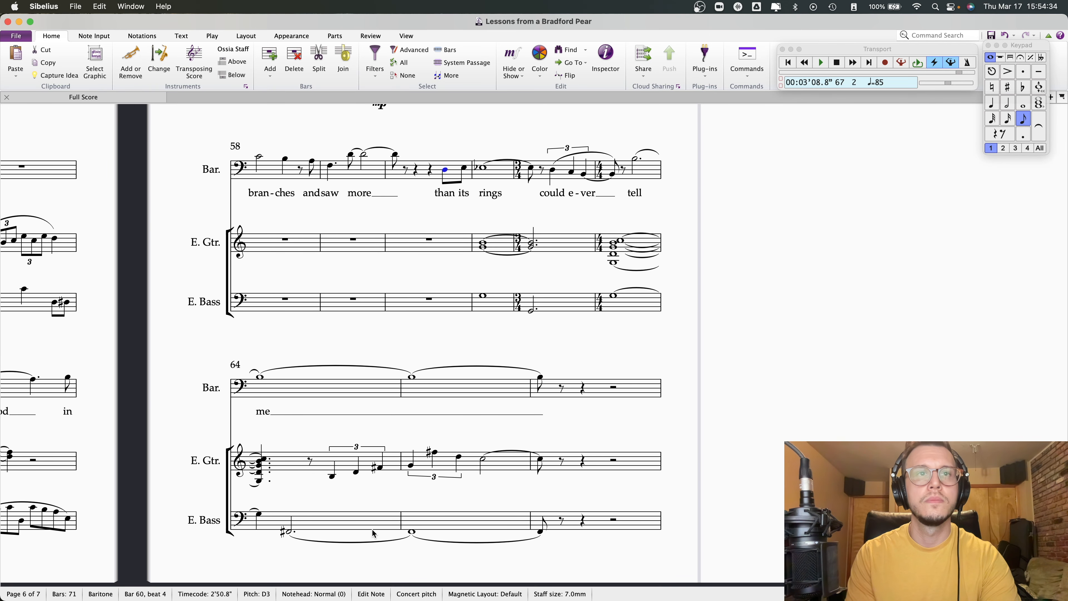
# - Shorten the Electric Bass's F#1 in bar 65 to a half note and add a half-note B1 on beat 3
pyautogui.click(290, 533)
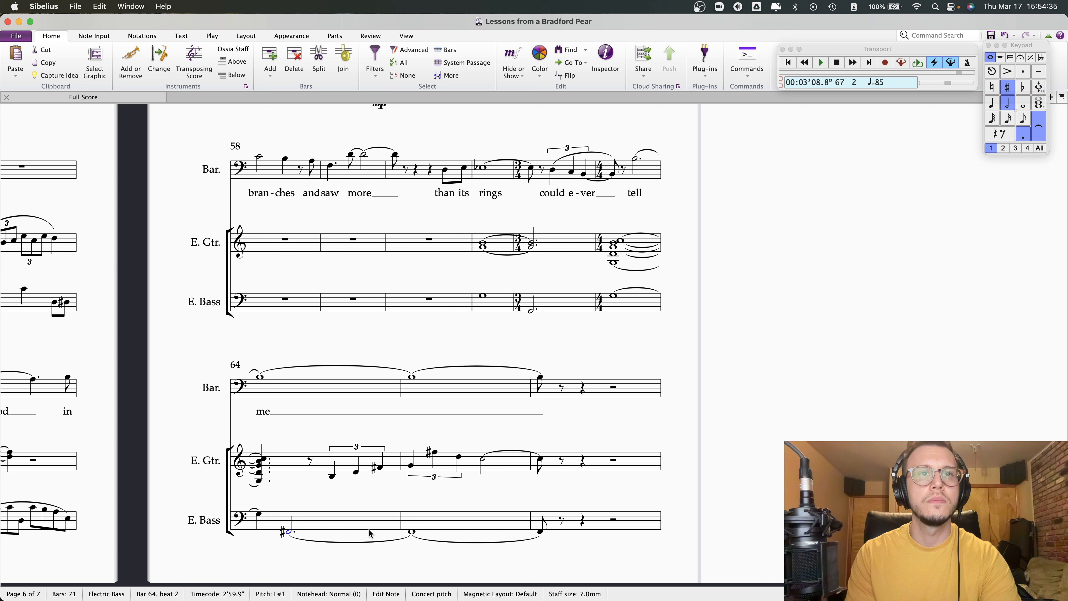
pyautogui.click(411, 533)
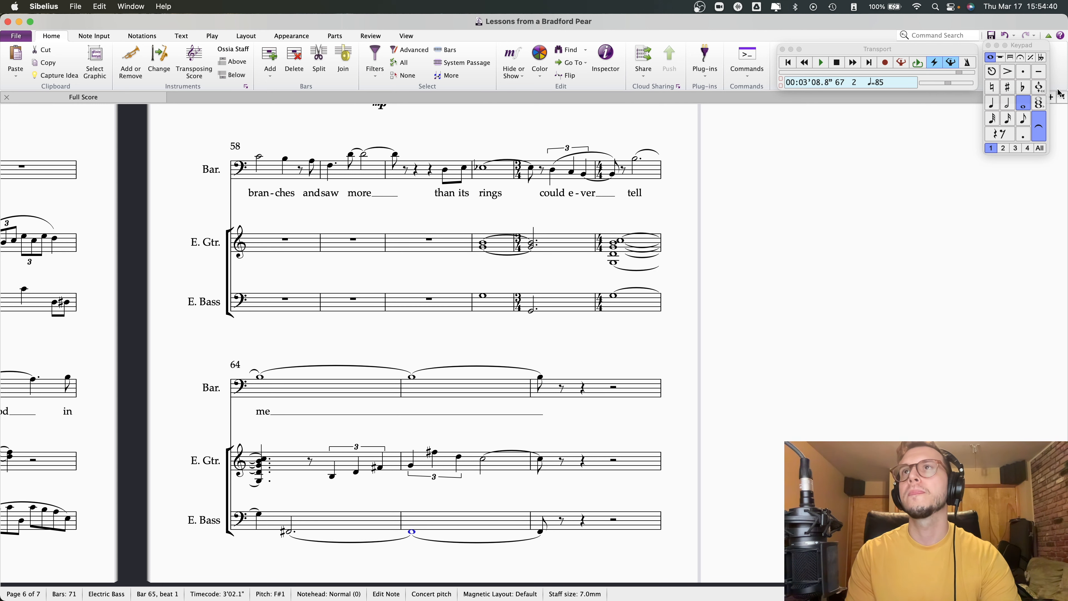
pyautogui.click(1007, 103)
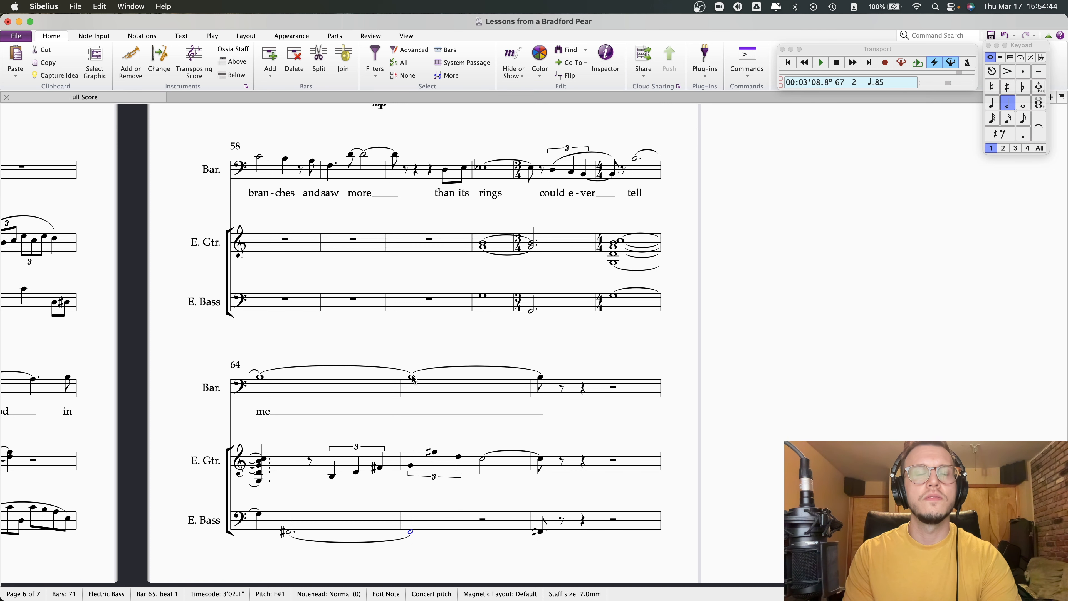
pyautogui.click(484, 522)
pyautogui.press('b')
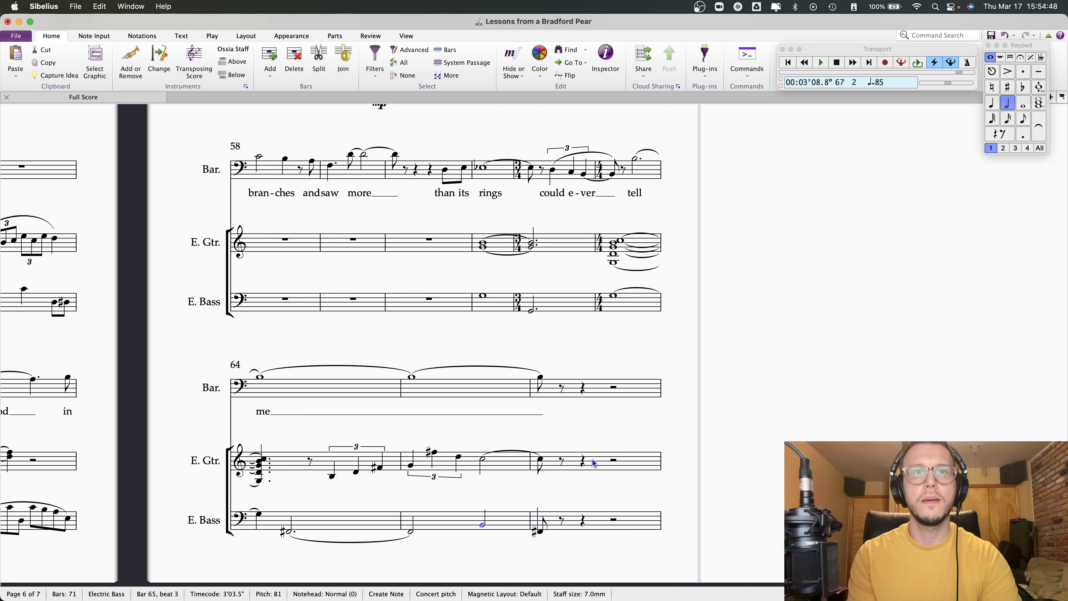
# - Raise the Electric Bass's half note on beat 3 of bar 65 and the eighth note in bar 66 to B2 and tie them
pyautogui.press('Right')
pyautogui.press('super+Up')
pyautogui.press('Left')
pyautogui.press('Right')
pyautogui.press('Up')
pyautogui.press('Up')
pyautogui.press('Up')
pyautogui.press('Left')
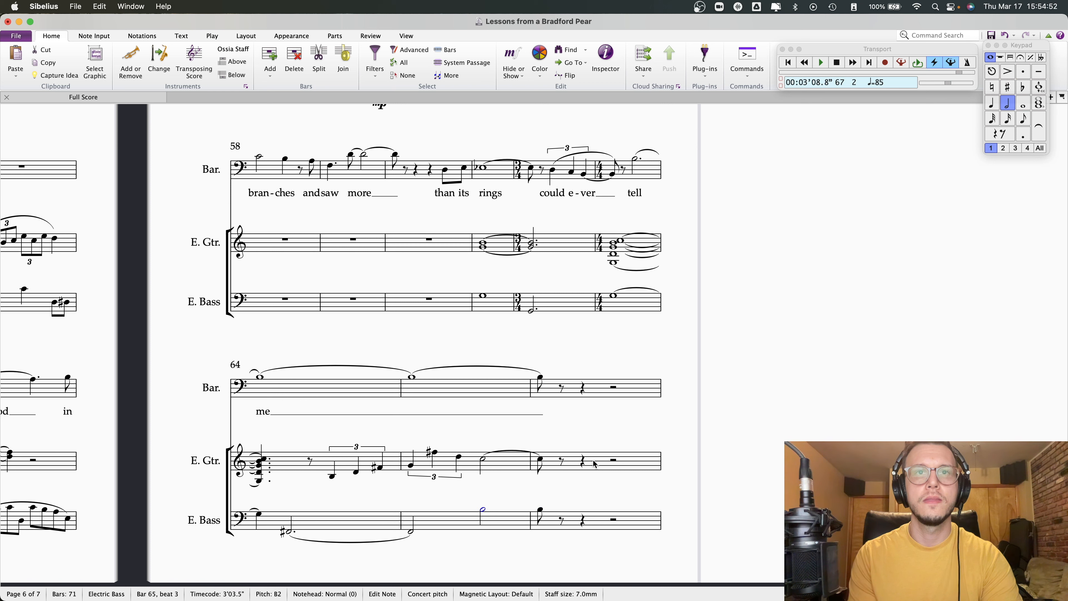
pyautogui.click(1041, 131)
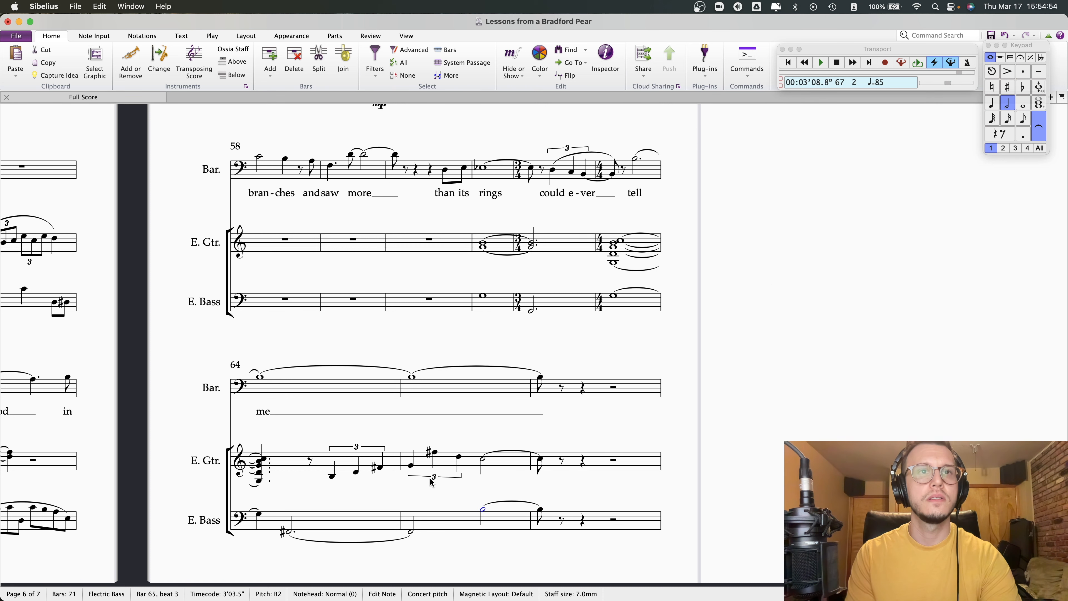
# - Play the score from the Electric Bass's first note in bar 64 to check the bass change
pyautogui.click(259, 515)
pyautogui.press('p')
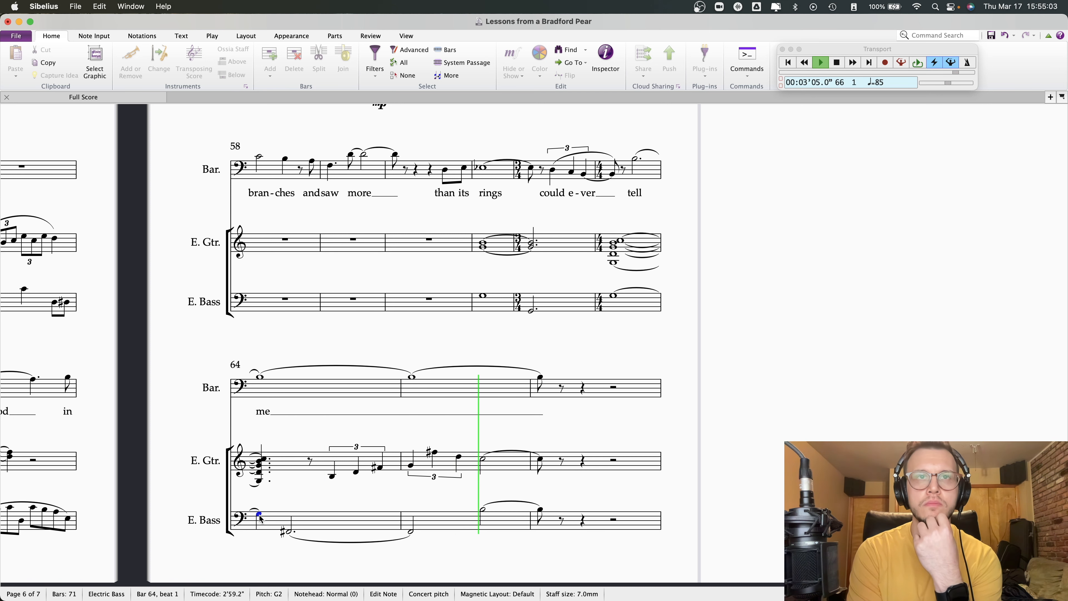
pyautogui.press('space')
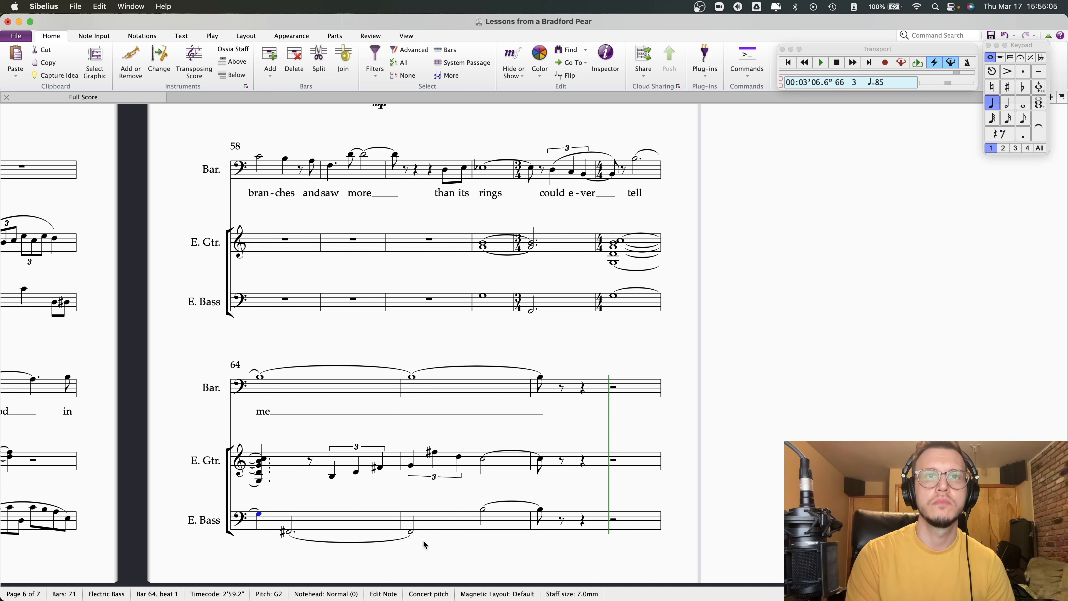
# - Lower the Electric Bass's tied B notes in bars 65 and 66 an octave to B1 and play back from bar 64
pyautogui.click(483, 511)
pyautogui.press('x')
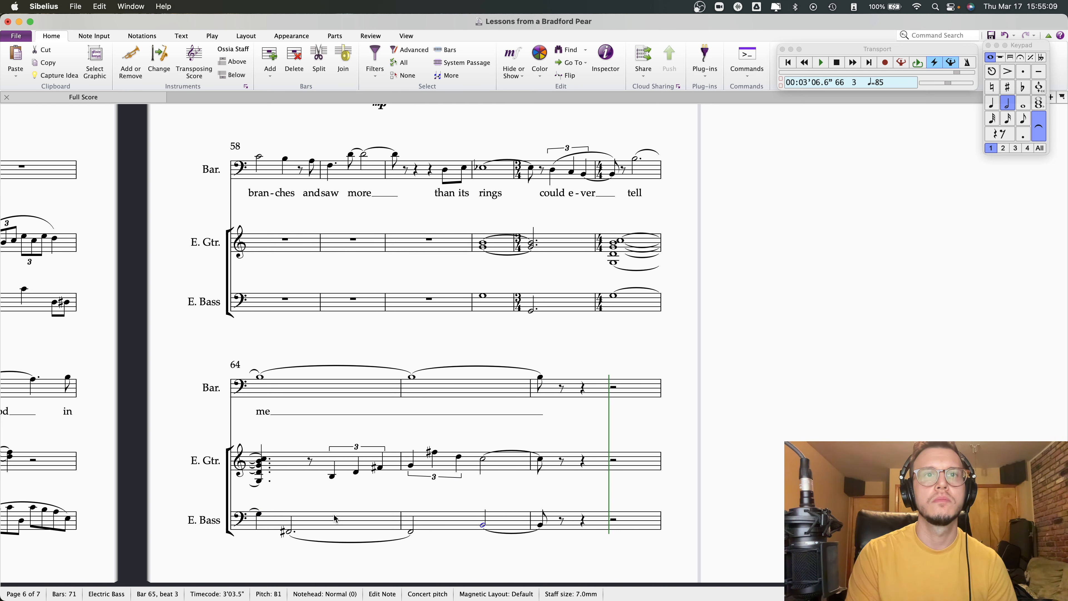
pyautogui.click(258, 514)
pyautogui.press('space')
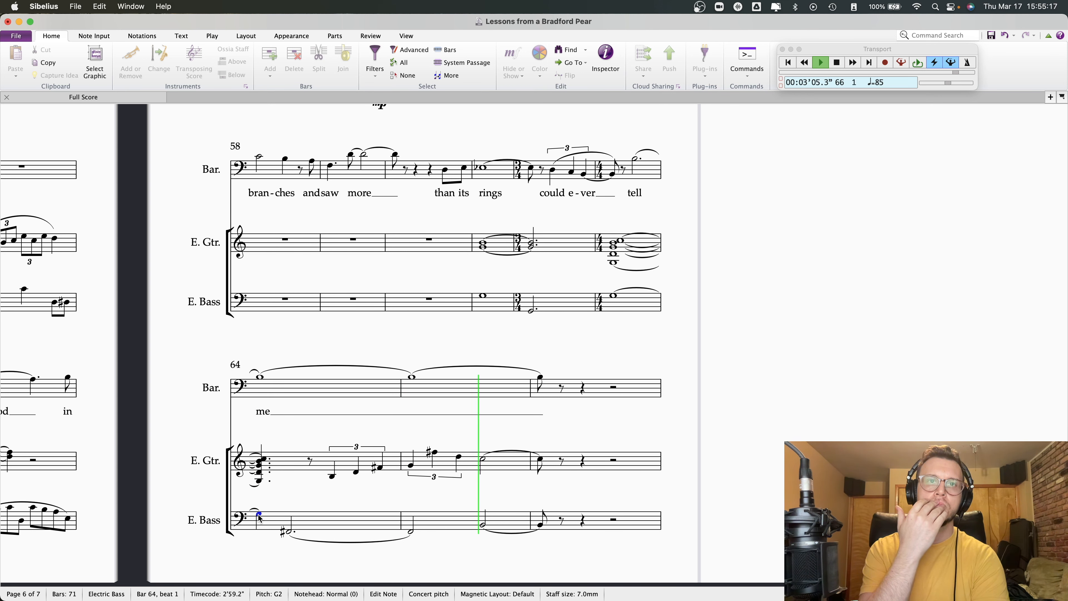
pyautogui.press('space')
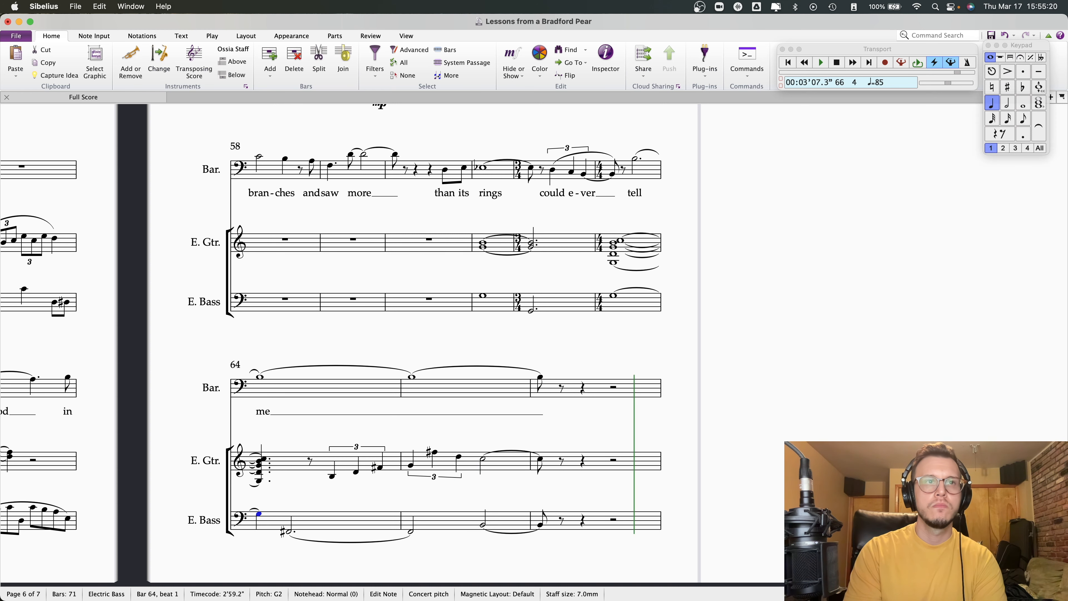
# - Shorten the Electric Bass's F#1 in bar 65 to a quarter note and add a tied quarter-note B1 on beat 2
pyautogui.click(291, 533)
pyautogui.click(411, 533)
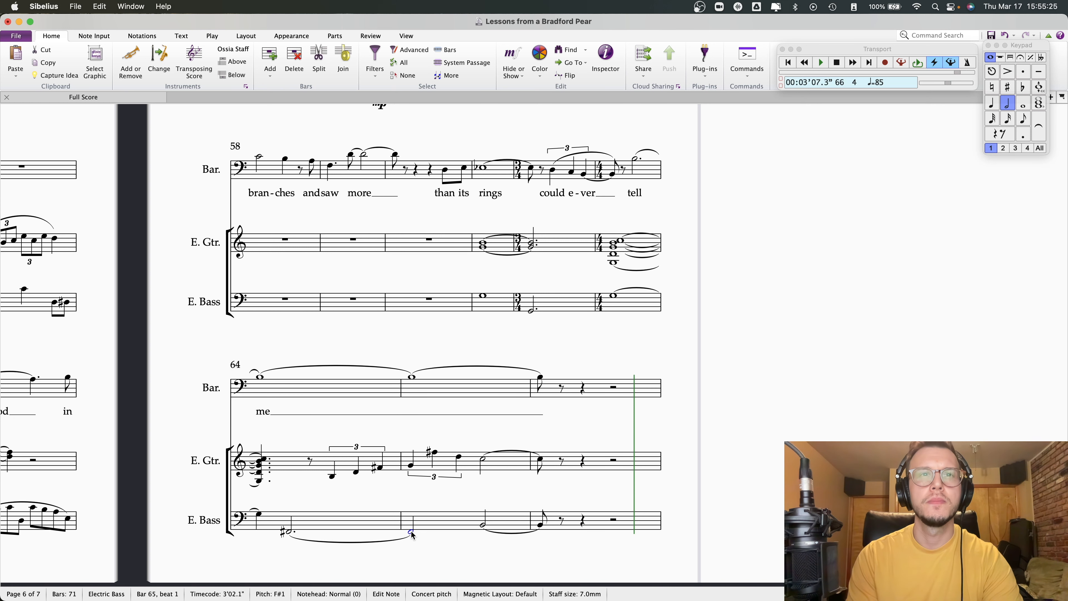
pyautogui.click(992, 103)
pyautogui.write('b')
pyautogui.press('Left')
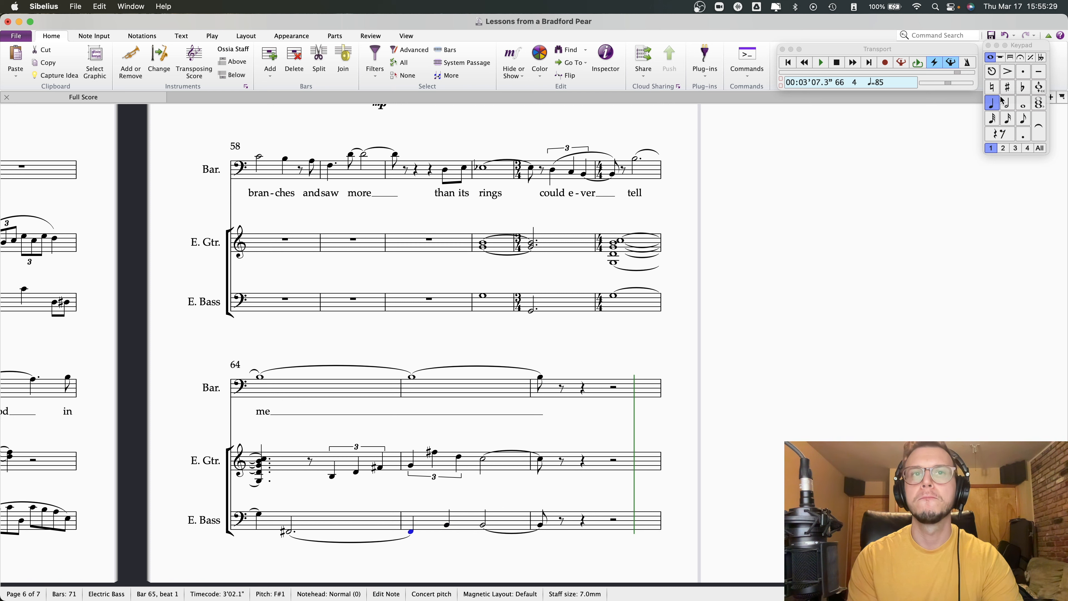
pyautogui.press('Right')
pyautogui.click(1042, 131)
# - Play the score from the Electric Bass's first note in bar 64 to check the quarter-note B entry
pyautogui.click(258, 514)
pyautogui.press('p')
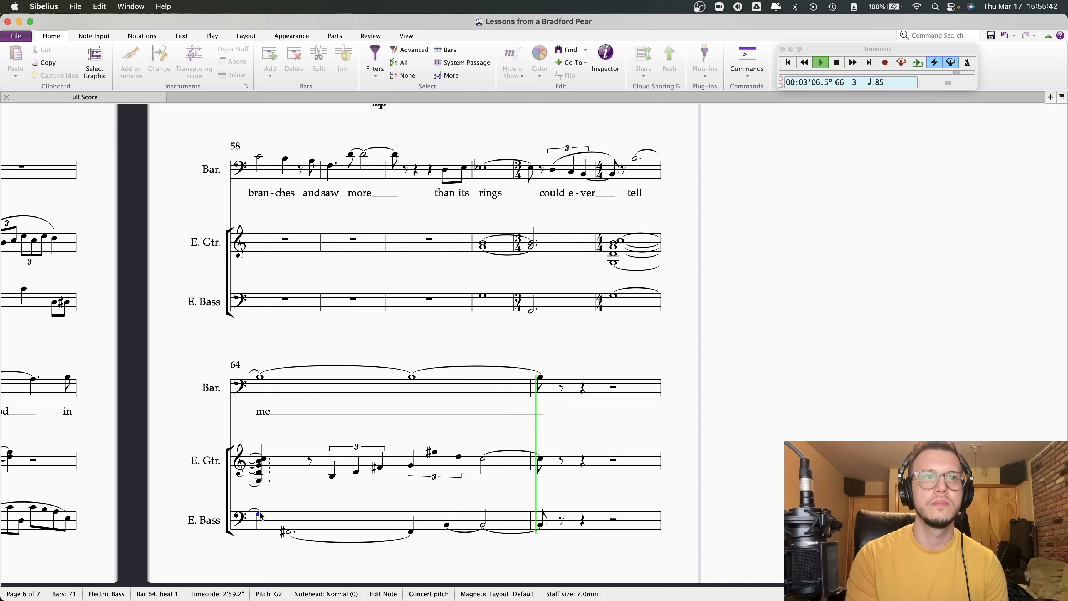
pyautogui.press('space')
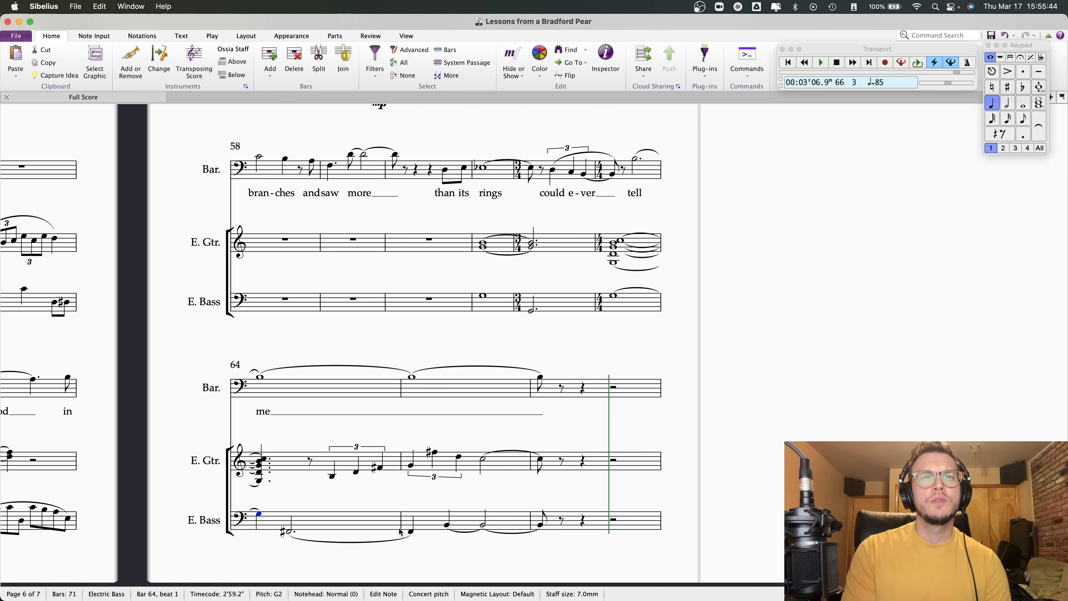
# - Change the Electric Bass's bar 65 to a whole-note B1 tied into bar 66 and remove the tie from bar 64's F#1
pyautogui.click(411, 531)
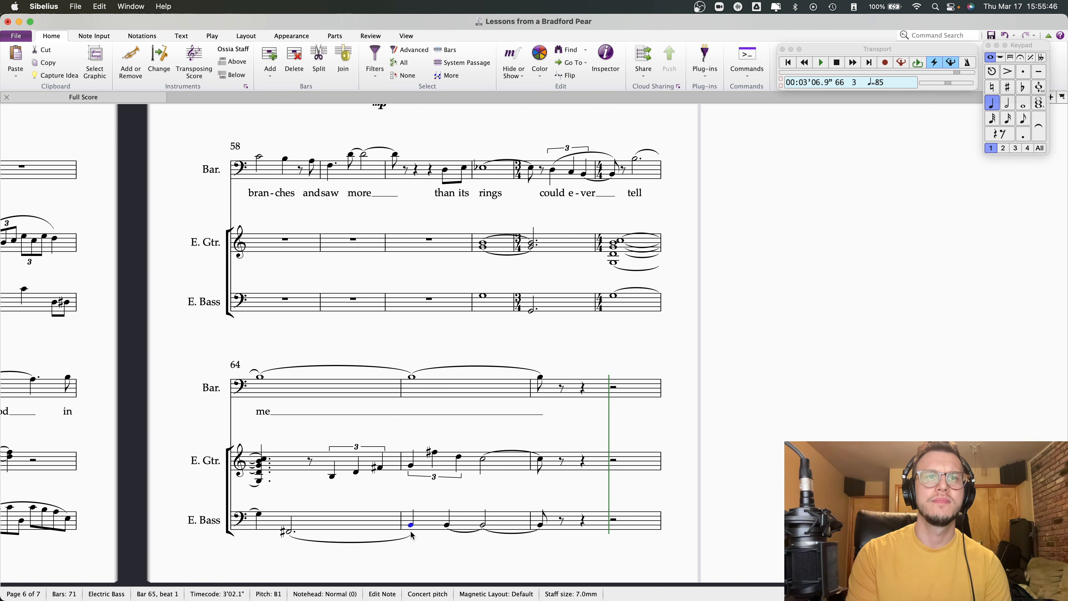
pyautogui.click(1005, 108)
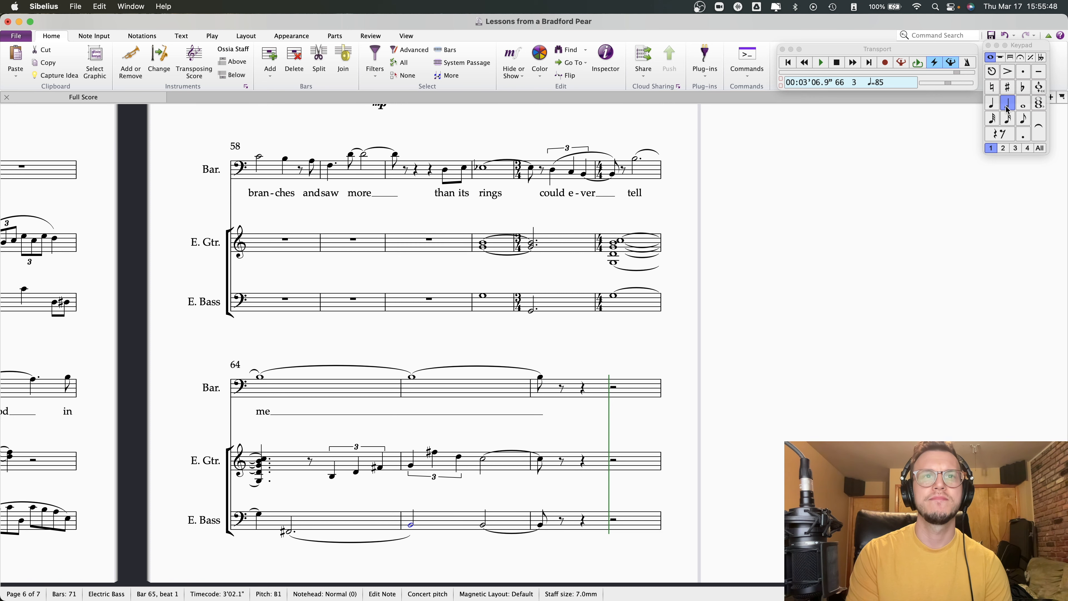
pyautogui.click(1023, 104)
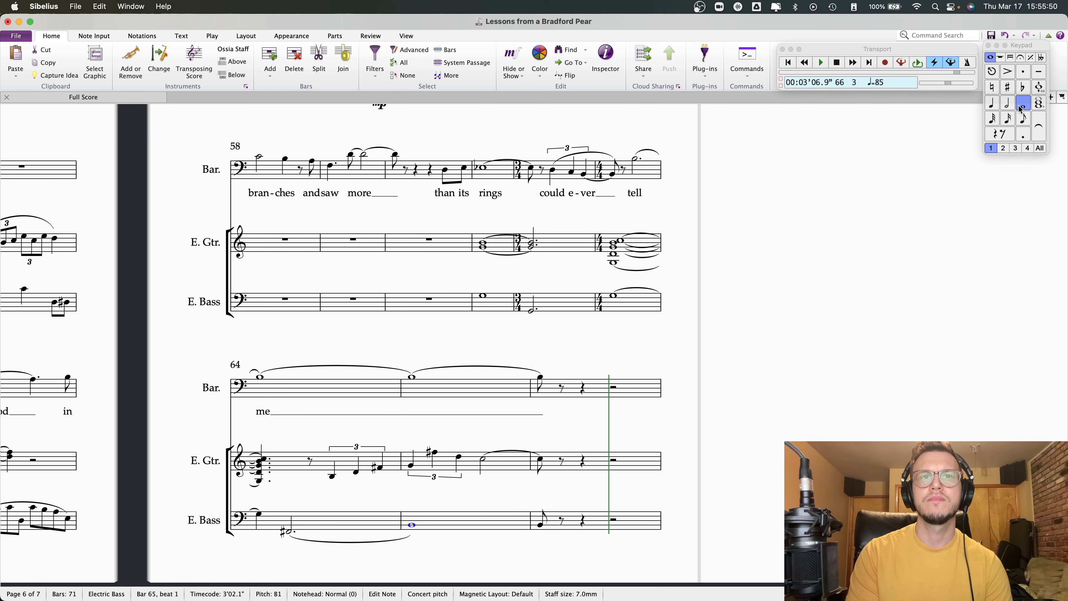
pyautogui.click(1038, 126)
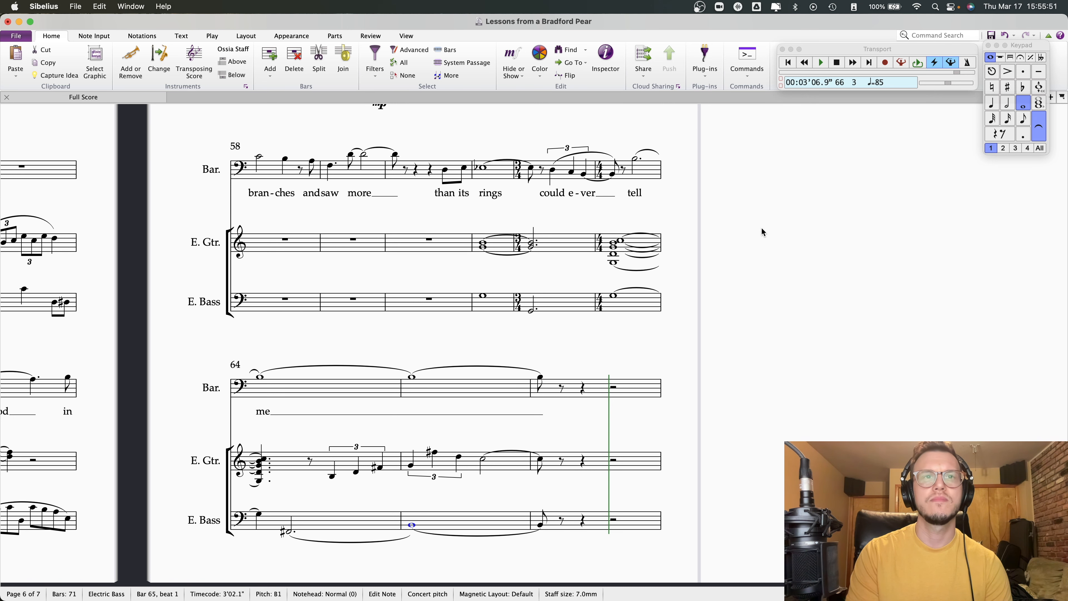
pyautogui.click(328, 545)
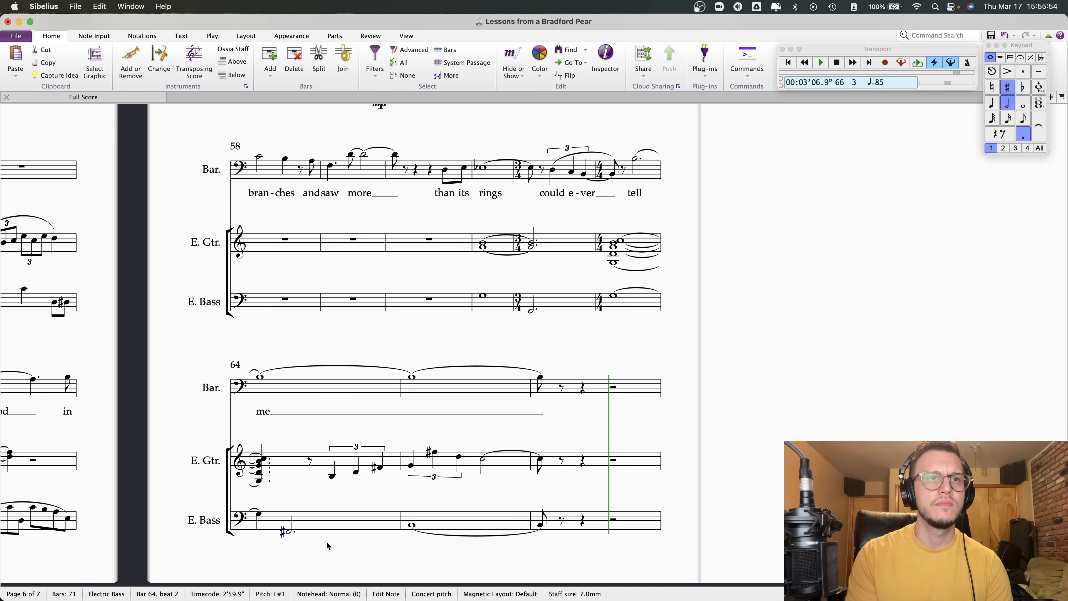
# - Play back from the start of bar 64 to check the whole-note B in the bass
pyautogui.press('Left')
pyautogui.press('p')
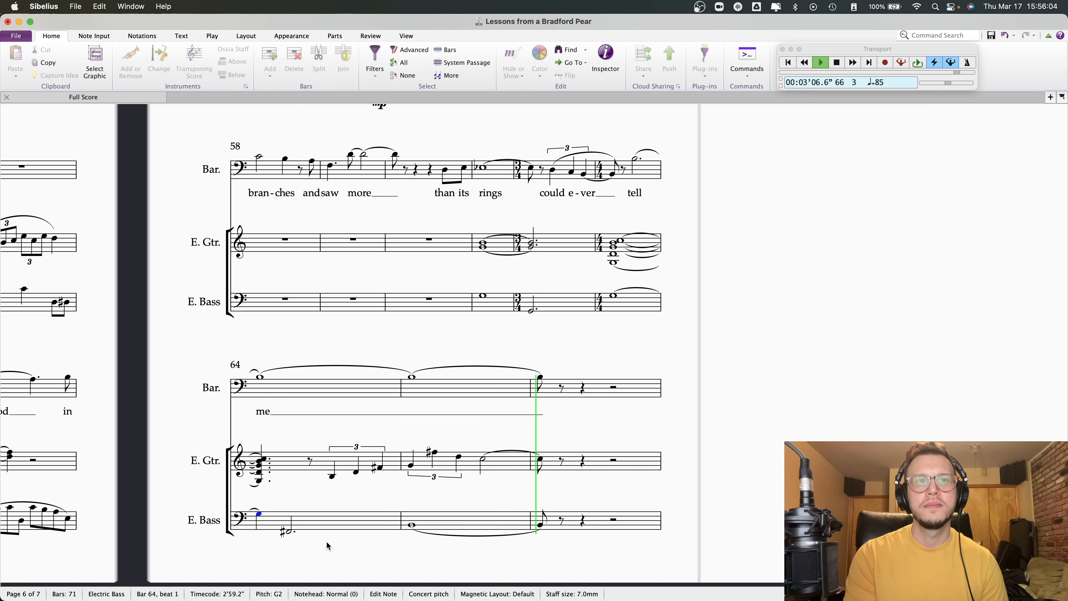
pyautogui.press('space')
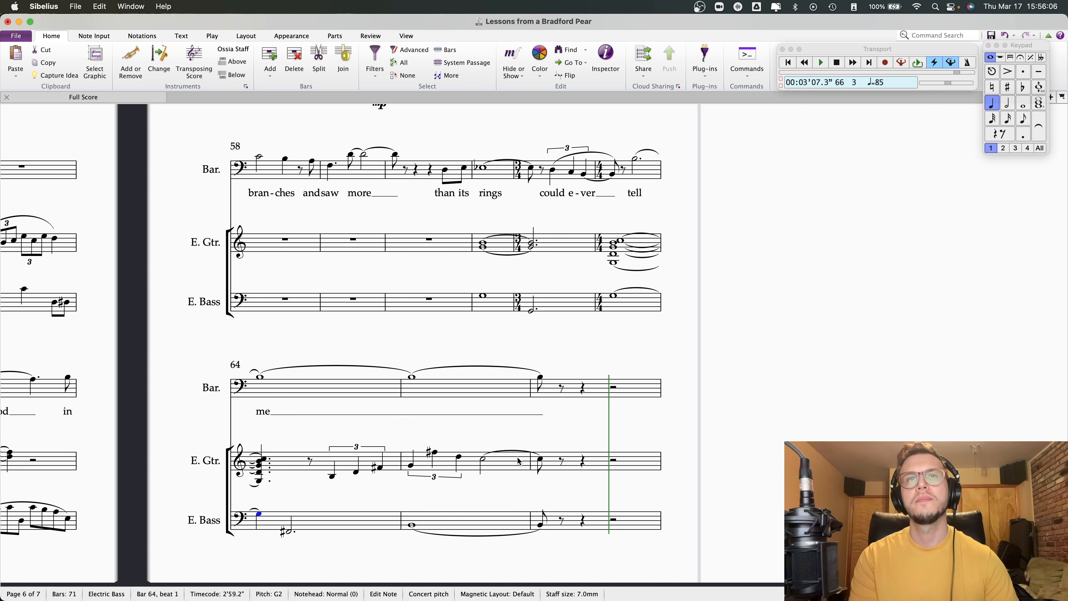
# - Lengthen the Electric Guitar's C4 in bar 66 to a whole note and tie it to an added eighth-note C4 in bar 67
pyautogui.click(539, 460)
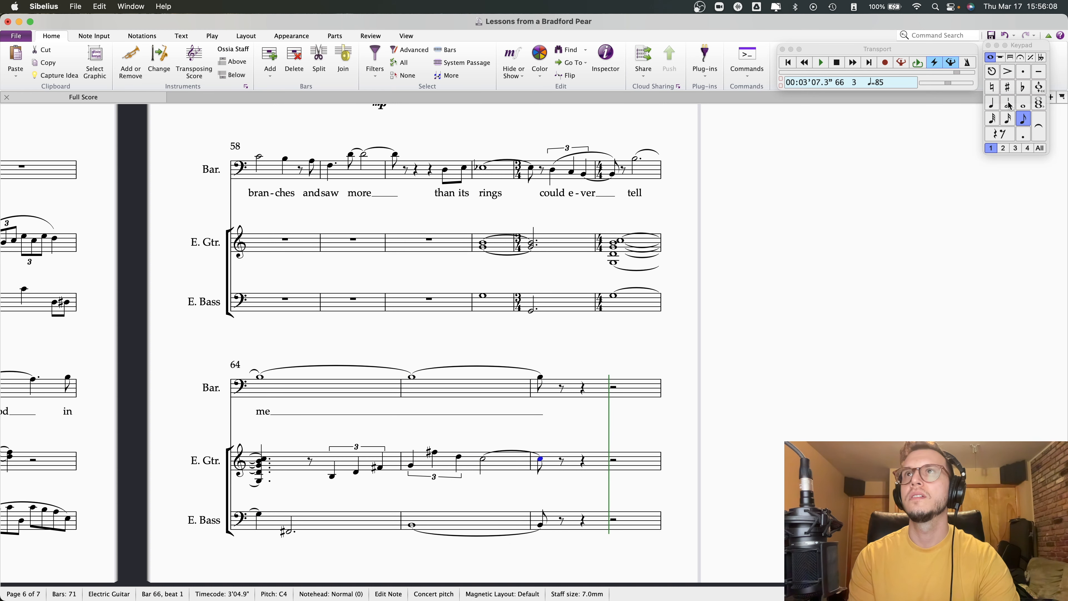
pyautogui.click(1023, 104)
pyautogui.press('r')
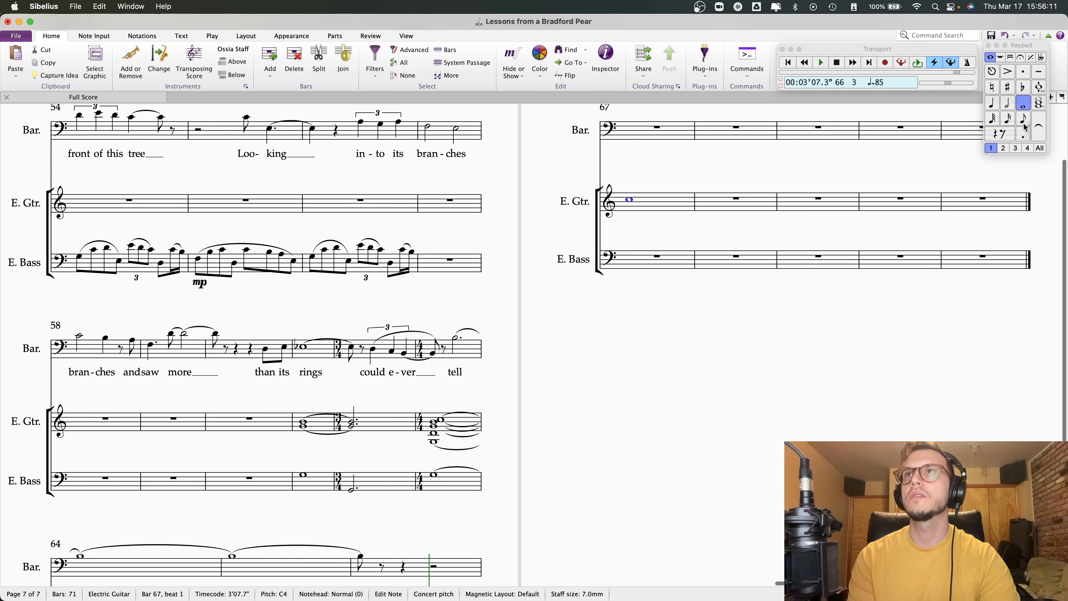
pyautogui.click(1025, 123)
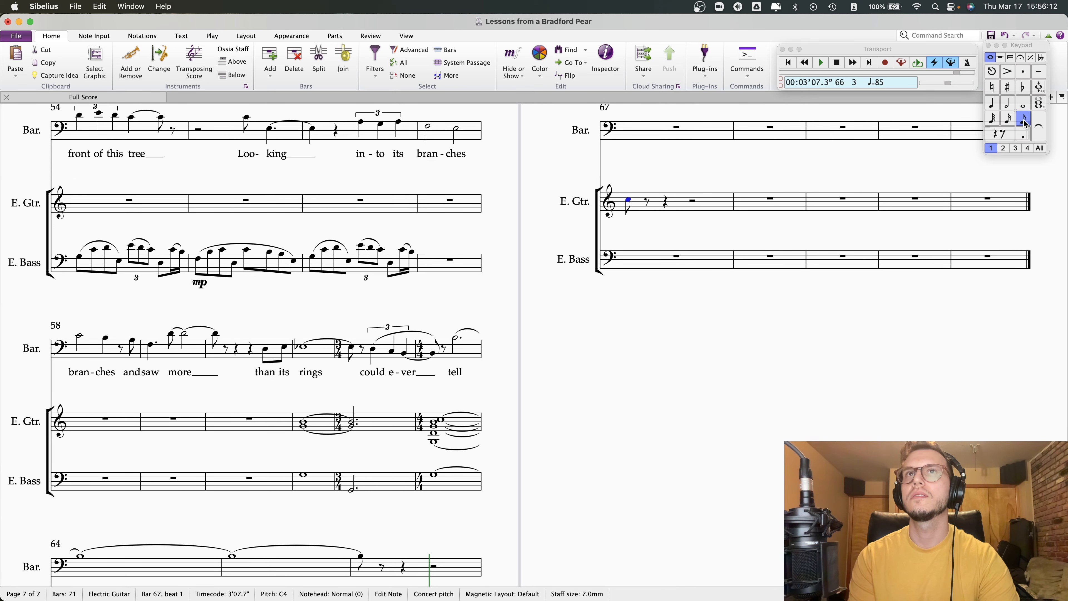
pyautogui.press('Left')
pyautogui.press('Left')
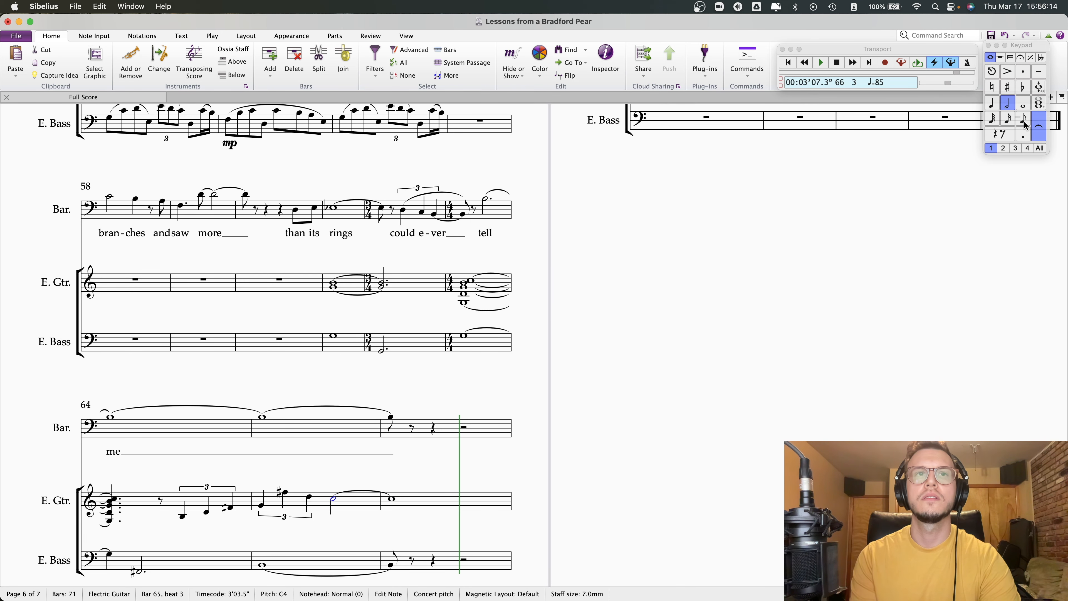
pyautogui.press('Right')
pyautogui.click(1039, 126)
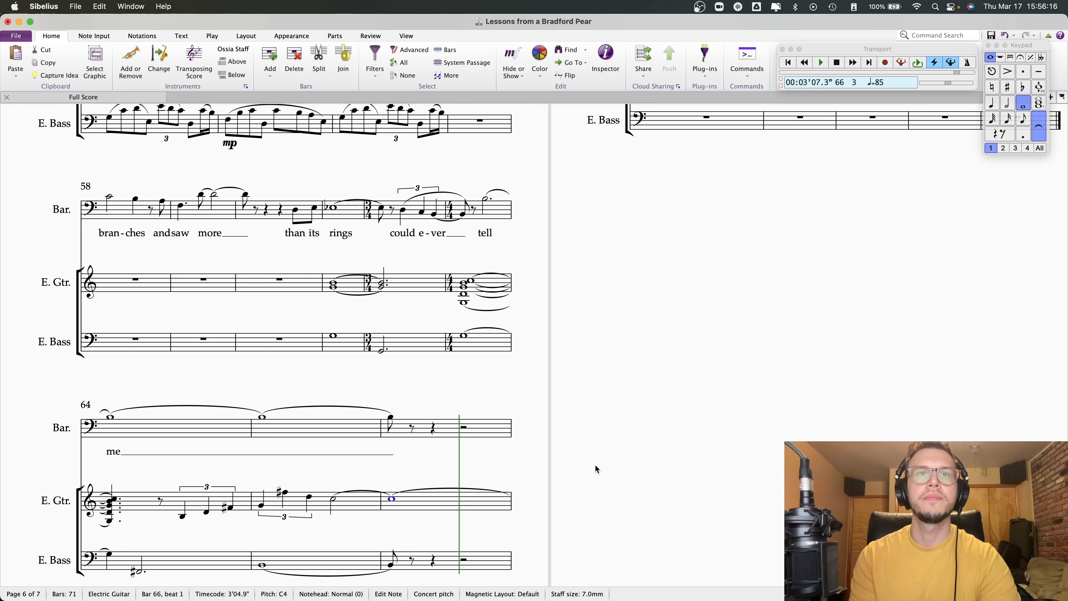
# - Lengthen the Electric Bass's B1 in bar 66 to a whole note and tie it to an added eighth-note B1 in bar 67
pyautogui.scroll(-1, 595, 465)
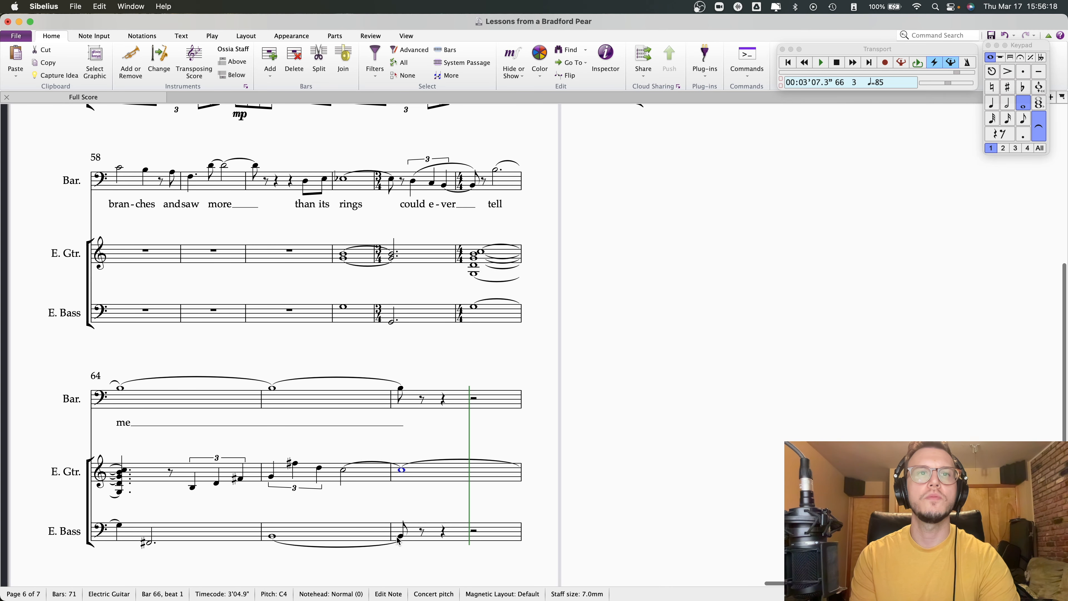
pyautogui.click(401, 536)
pyautogui.click(1024, 104)
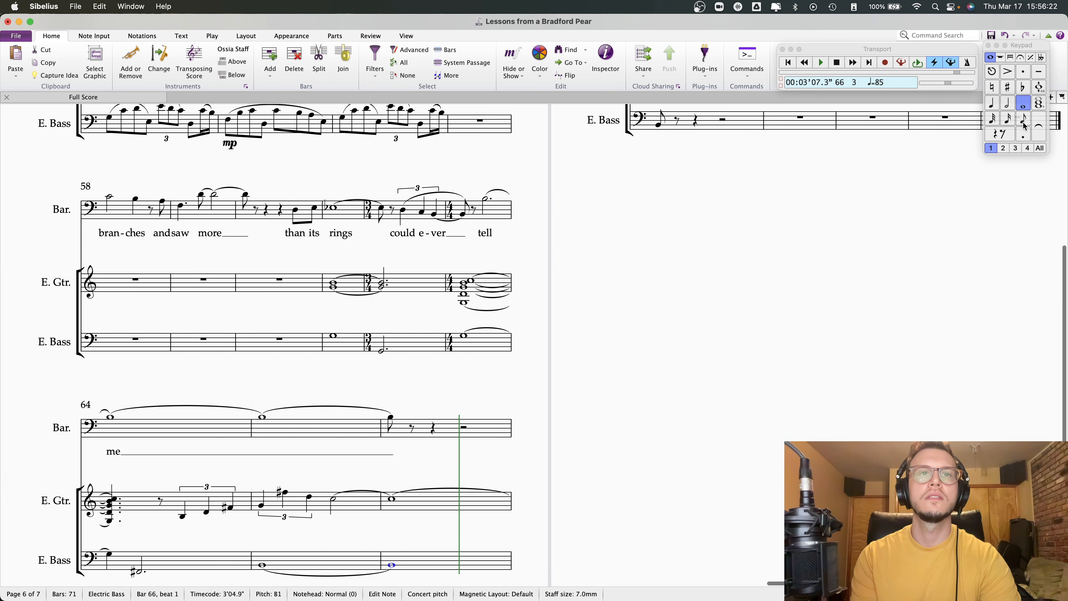
pyautogui.press('super+z')
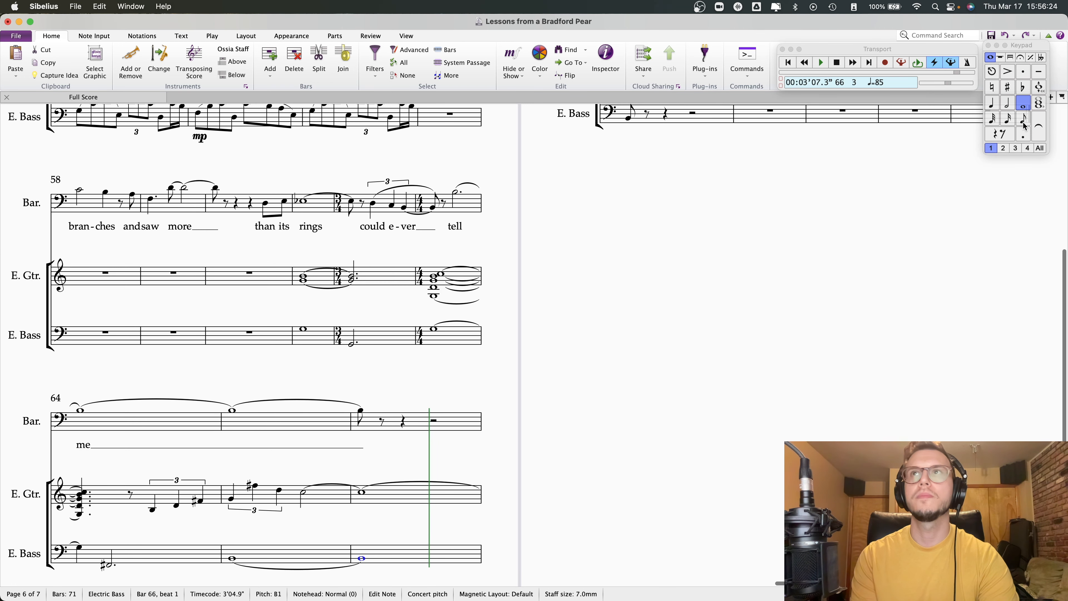
pyautogui.click(1043, 132)
# - Play the score from the Baritone's note in bar 64 to check the extended guitar and bass ending
pyautogui.moveTo(720, 329); pyautogui.dragTo(797, 299)
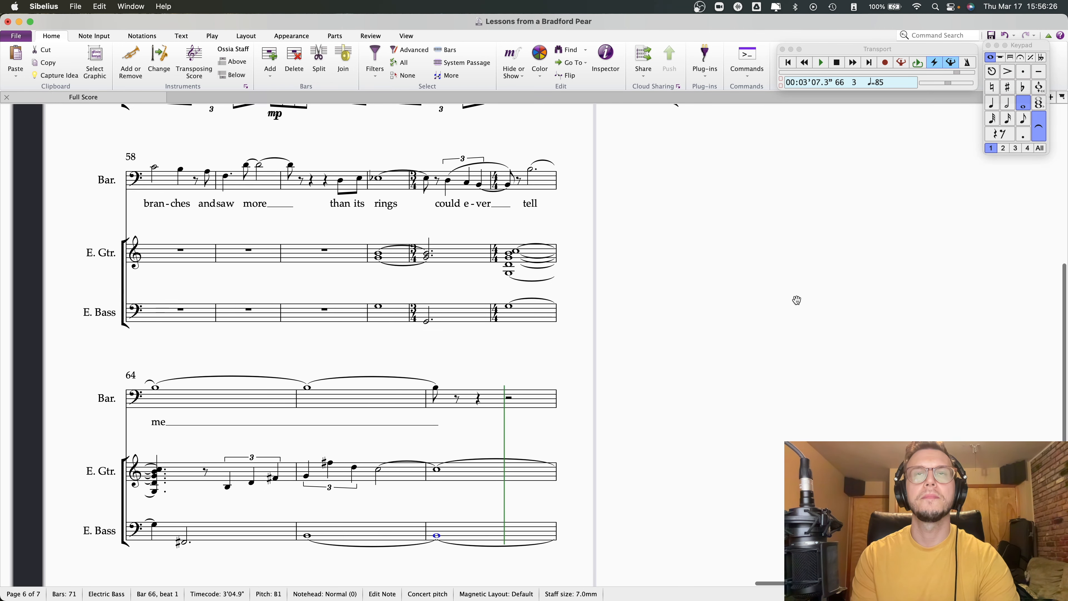
pyautogui.press('super+minus')
pyautogui.click(570, 369)
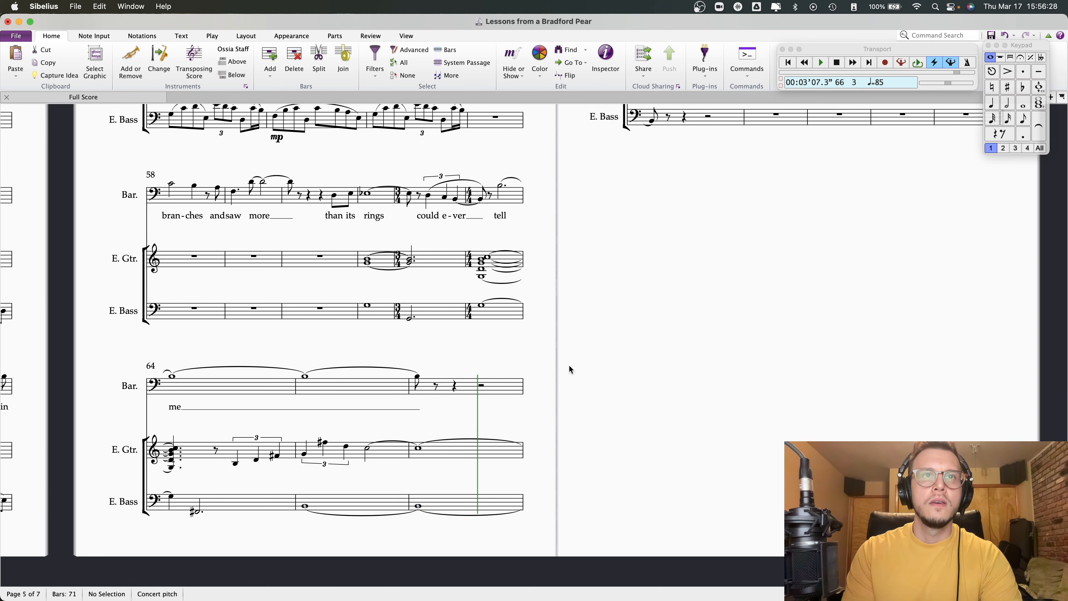
pyautogui.click(172, 377)
pyautogui.press('space')
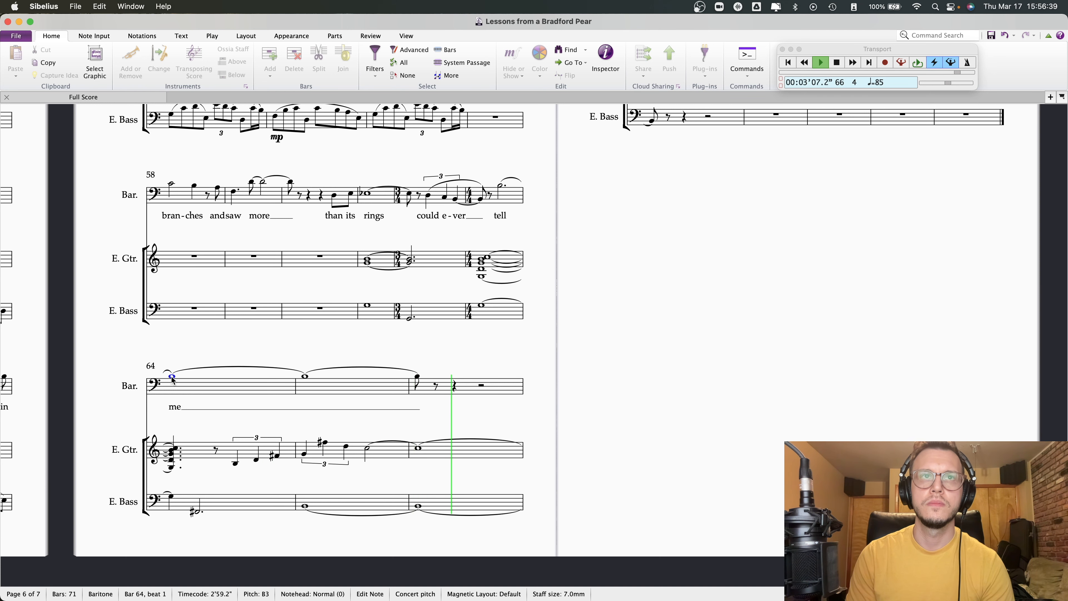
pyautogui.scroll(3, 171, 376)
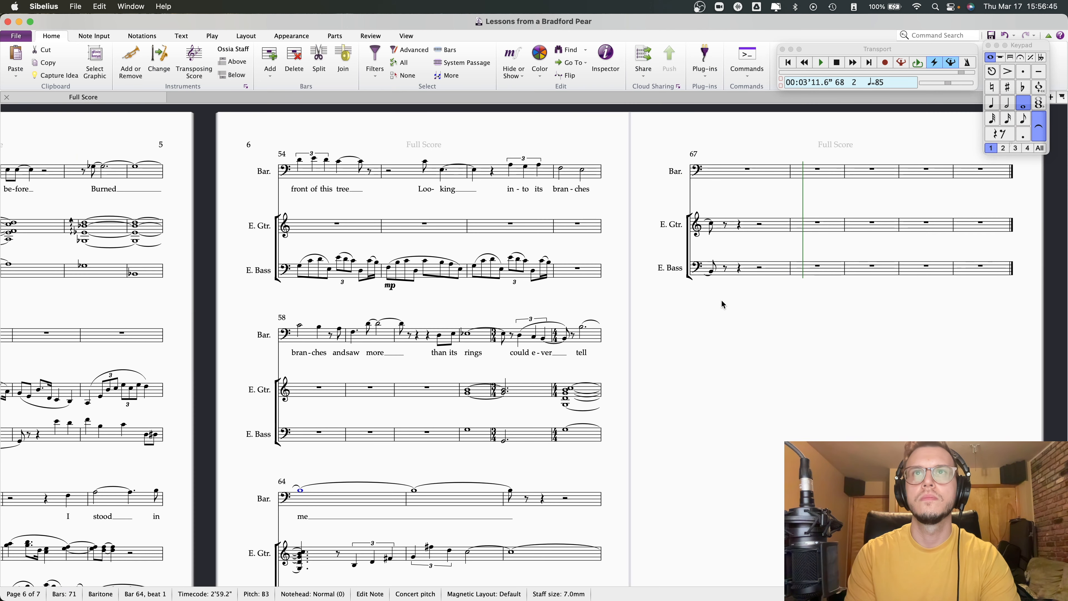
# - Lengthen the guitar and bass eighth notes in bar 67 to whole notes and tie them to repeated eighth notes in bar 68
pyautogui.moveTo(722, 300); pyautogui.dragTo(685, 299)
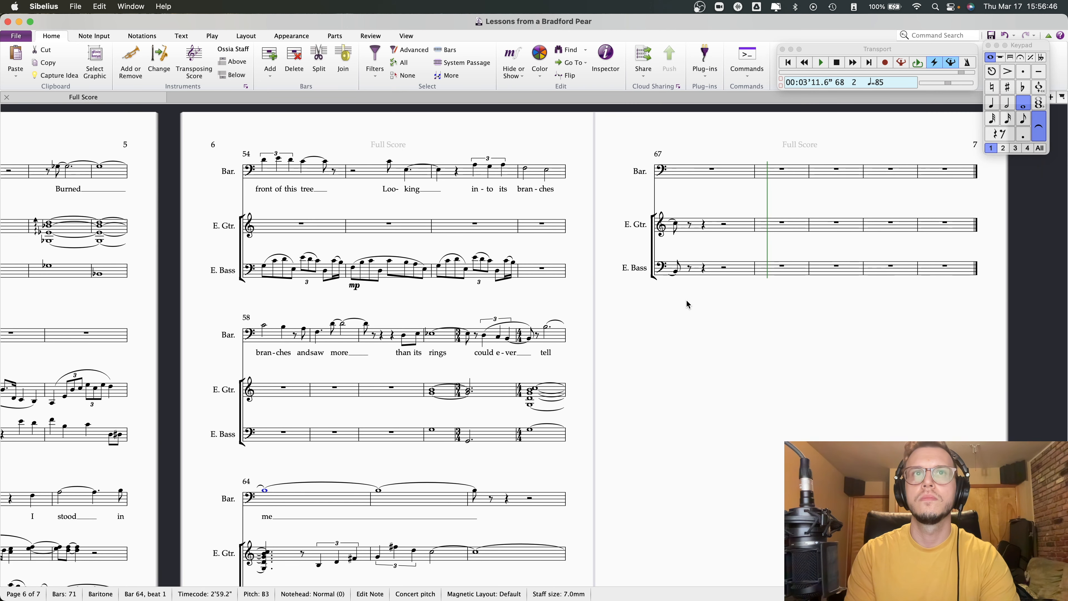
pyautogui.click(675, 272)
pyautogui.keyDown('shift'); pyautogui.click(675, 227); pyautogui.keyUp('shift')
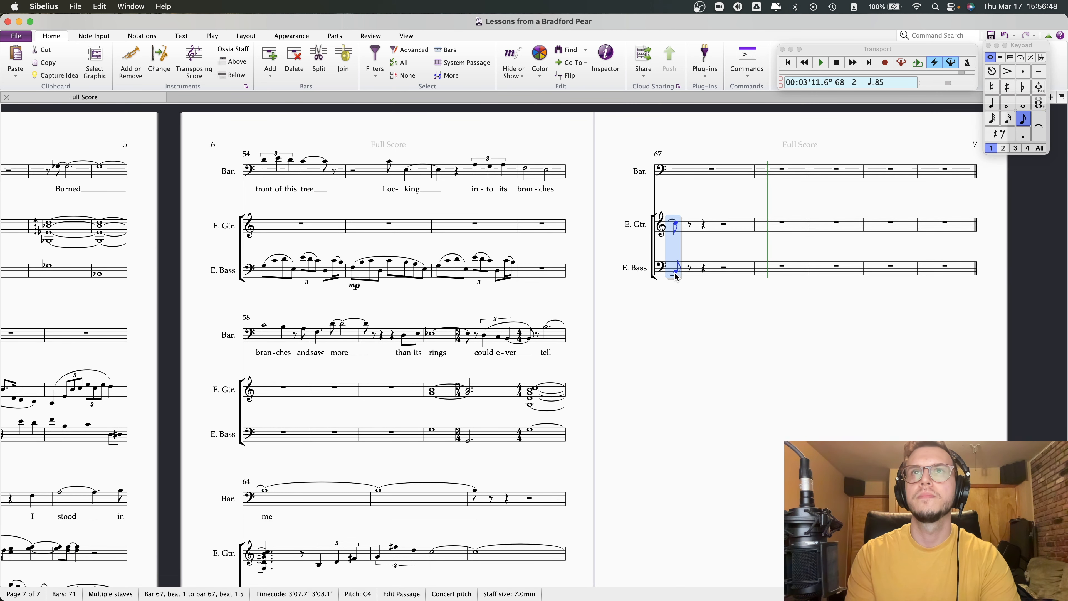
pyautogui.click(1023, 103)
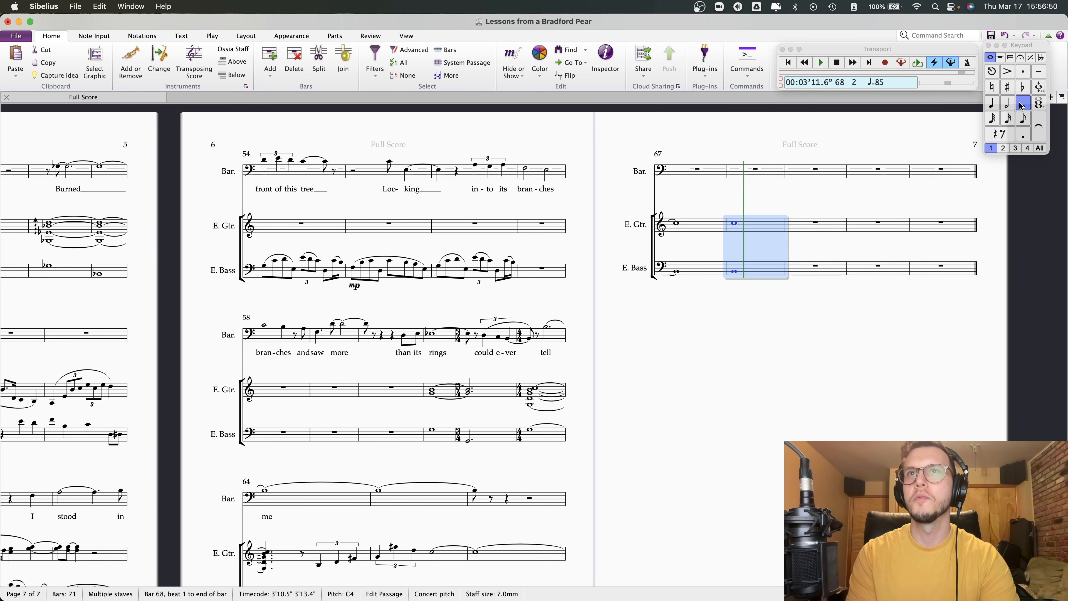
pyautogui.click(1025, 120)
pyautogui.hotkey('shift', 'alt', 'Down')
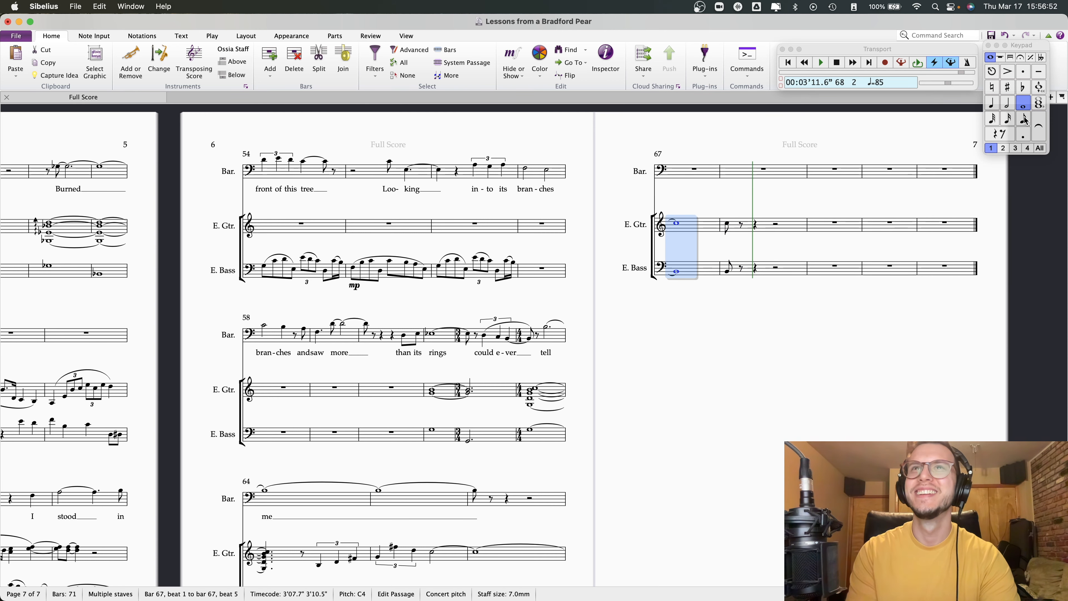
pyautogui.click(1039, 137)
# - Play back from the Electric Bass's first note in bar 64 to check the ending held into bar 68
pyautogui.moveTo(721, 457); pyautogui.dragTo(721, 333)
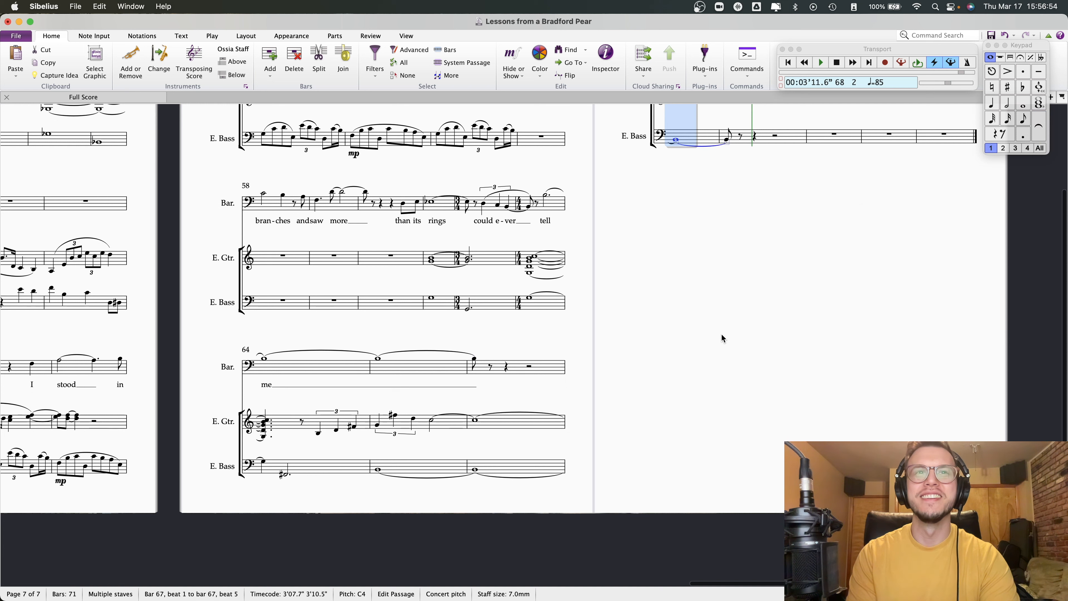
pyautogui.click(264, 463)
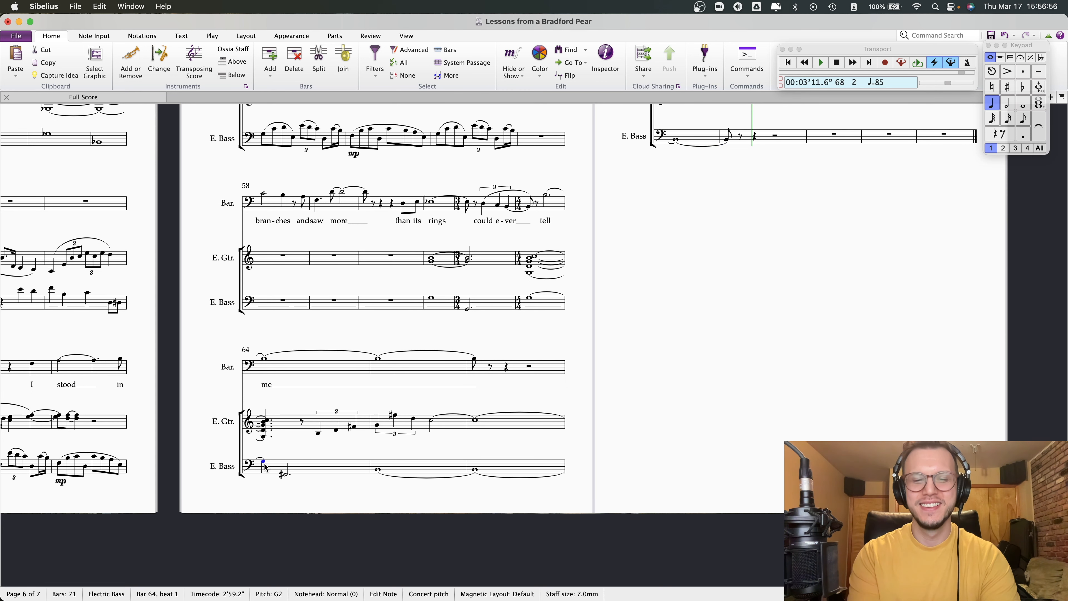
pyautogui.press('p')
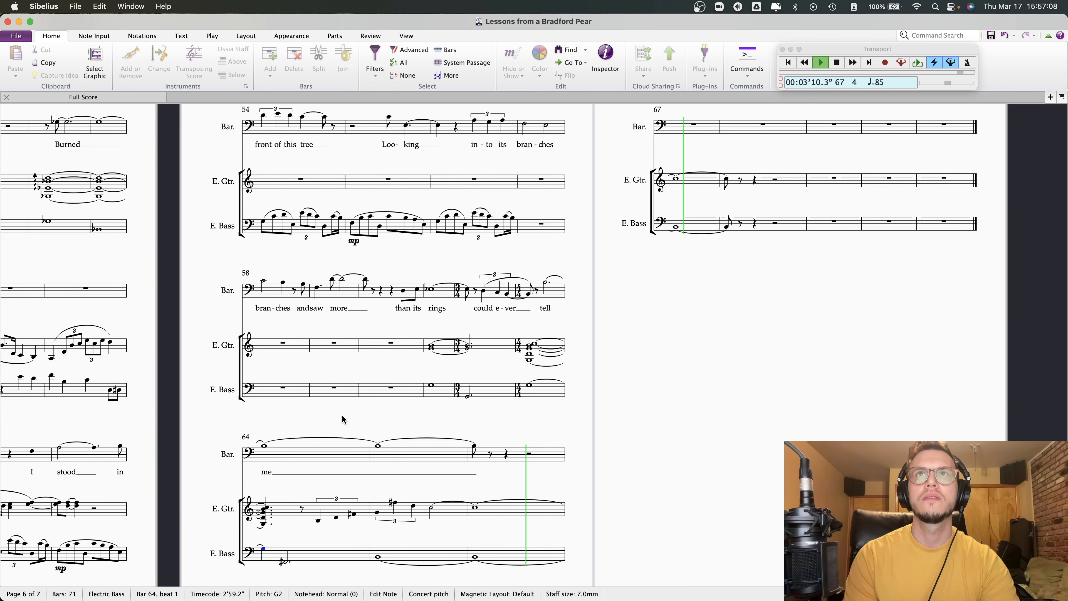
pyautogui.press('space')
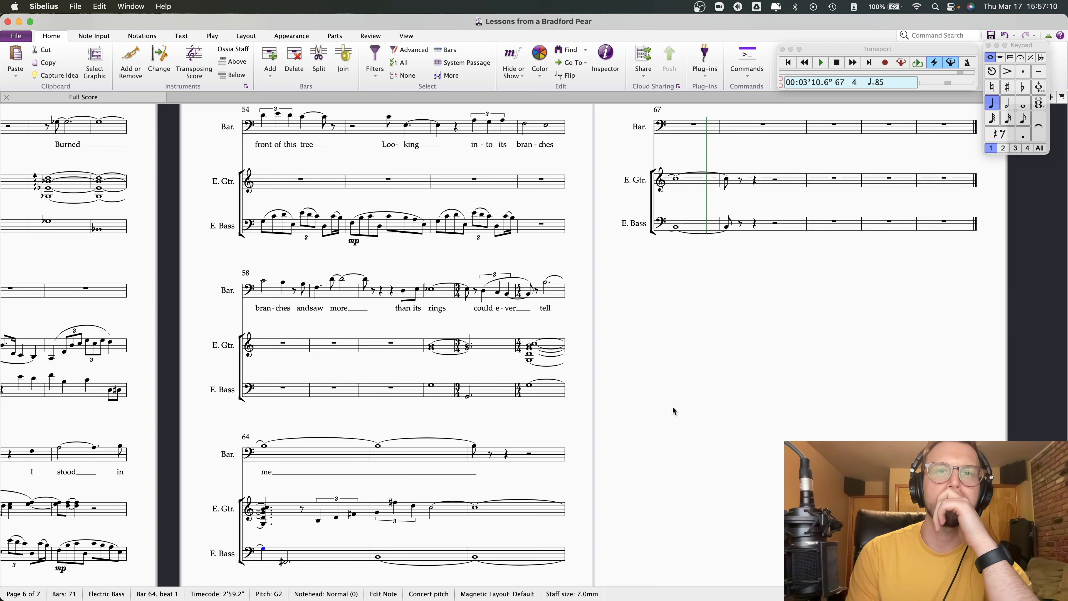
# - Lower the Electric Bass's whole note in bar 65 to F#1
pyautogui.scroll(-2, 673, 411)
pyautogui.click(388, 522)
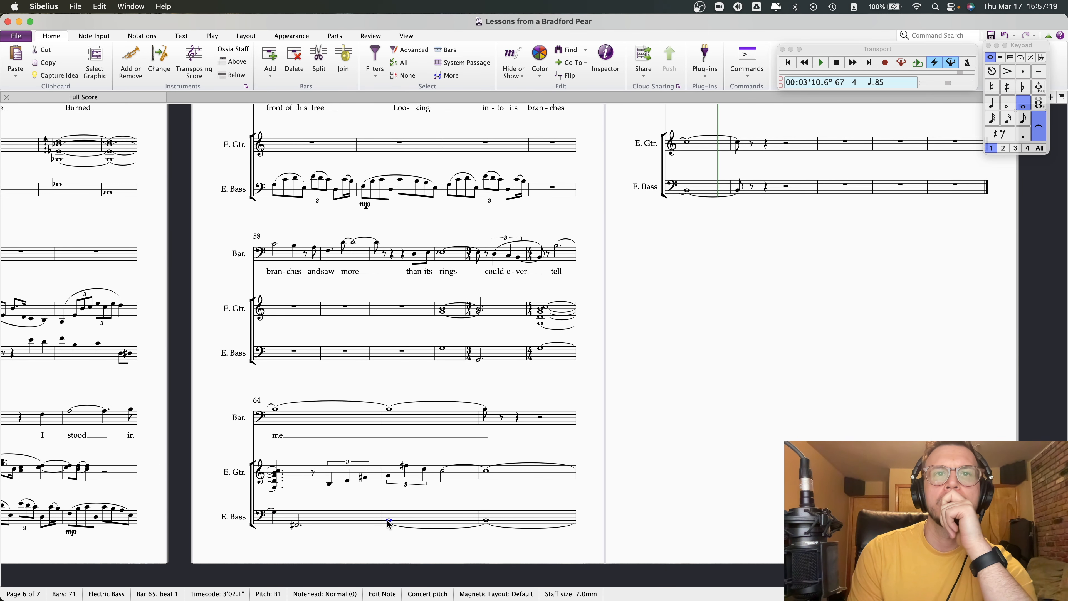
pyautogui.press('Down')
pyautogui.press('Down')
pyautogui.press('Down')
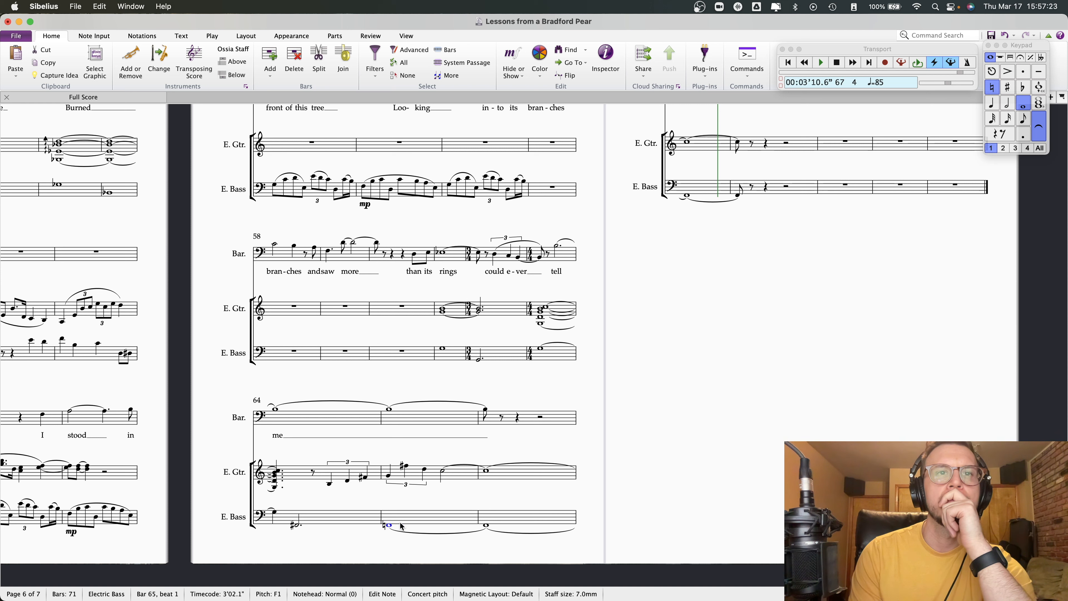
pyautogui.click(1010, 87)
# - Raise the Electric Bass's tied notes from bar 66 onward to B1 and remove the tie from bar 65's F#1
pyautogui.press('Right')
pyautogui.press('Up')
pyautogui.press('Up')
pyautogui.press('Up')
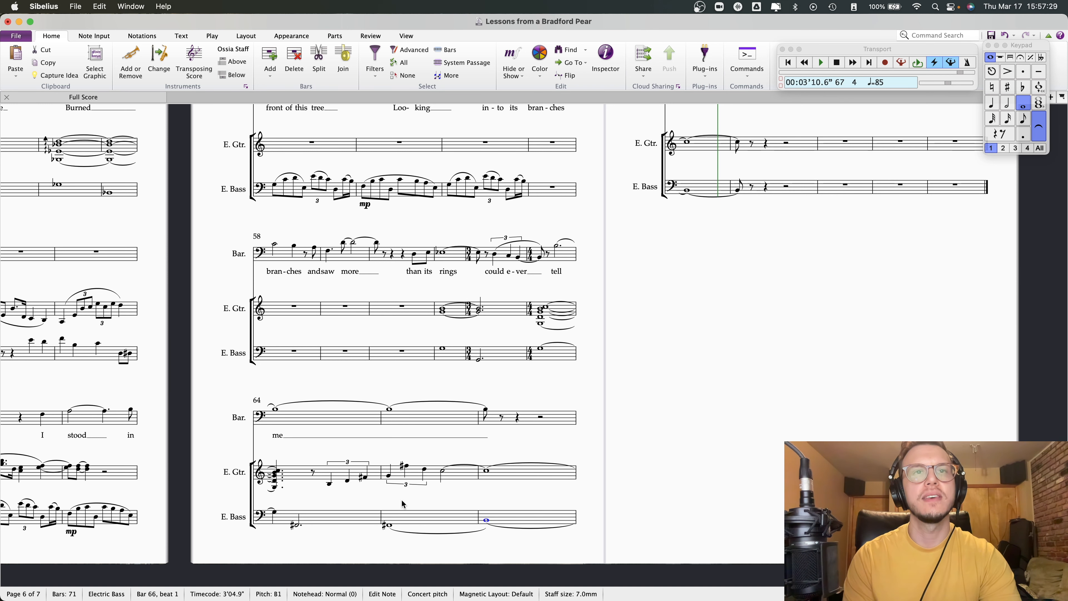
pyautogui.press('Left')
pyautogui.press('Return')
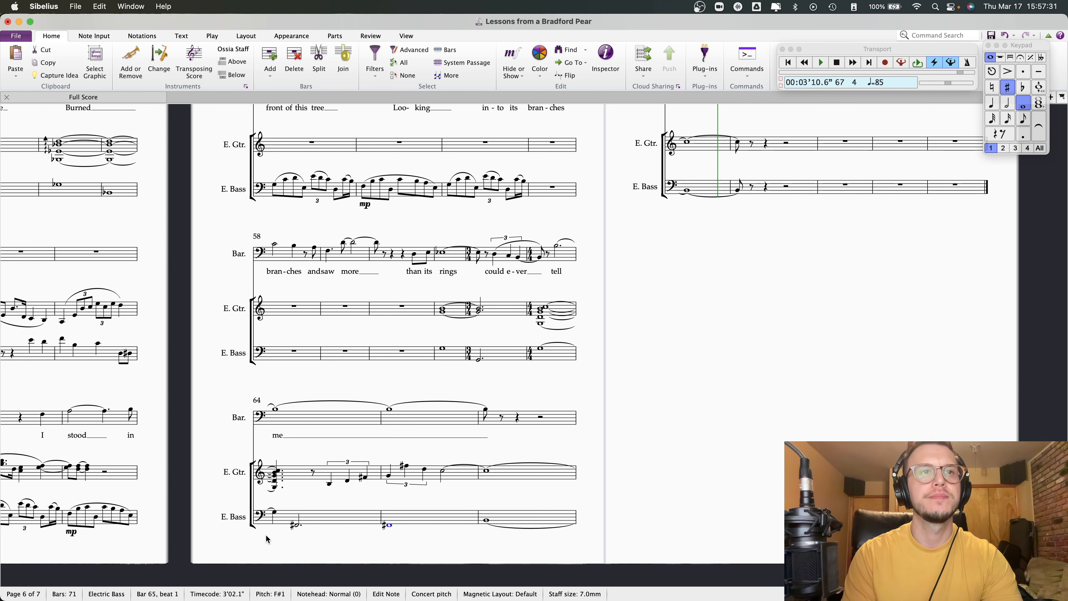
# - Tie the Electric Bass's dotted half F#1 in bar 64 to the whole note in bar 65 and play back from bar 64
pyautogui.click(299, 527)
pyautogui.press('Return')
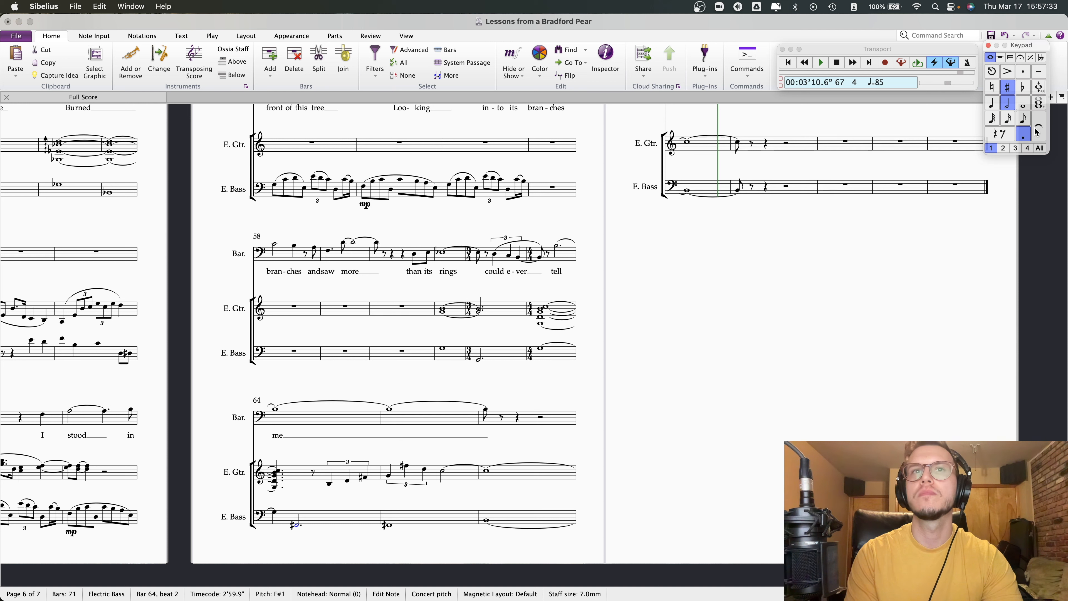
pyautogui.click(275, 513)
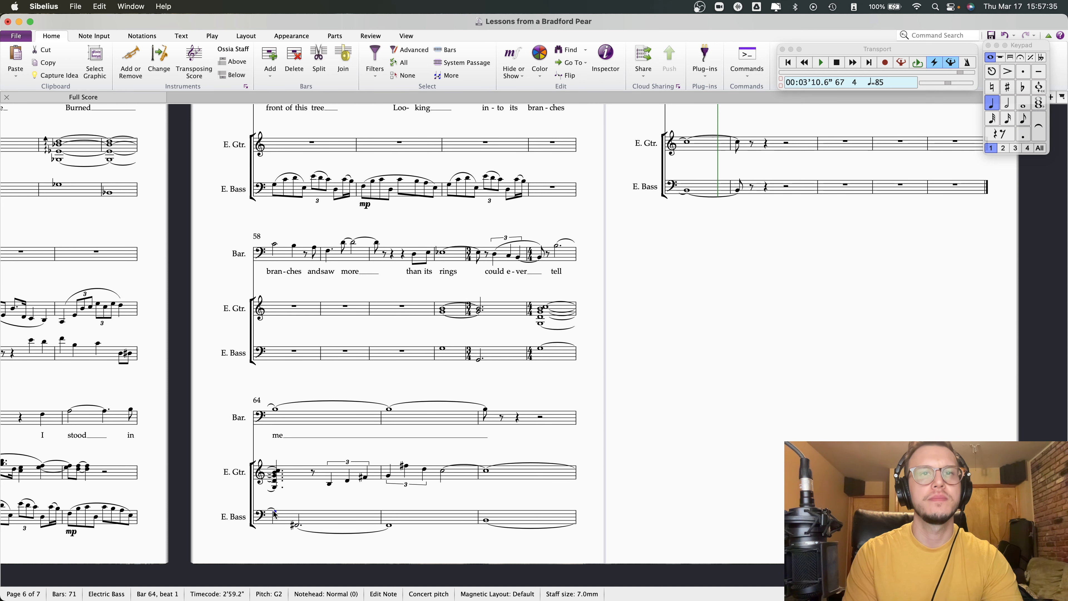
pyautogui.press('space')
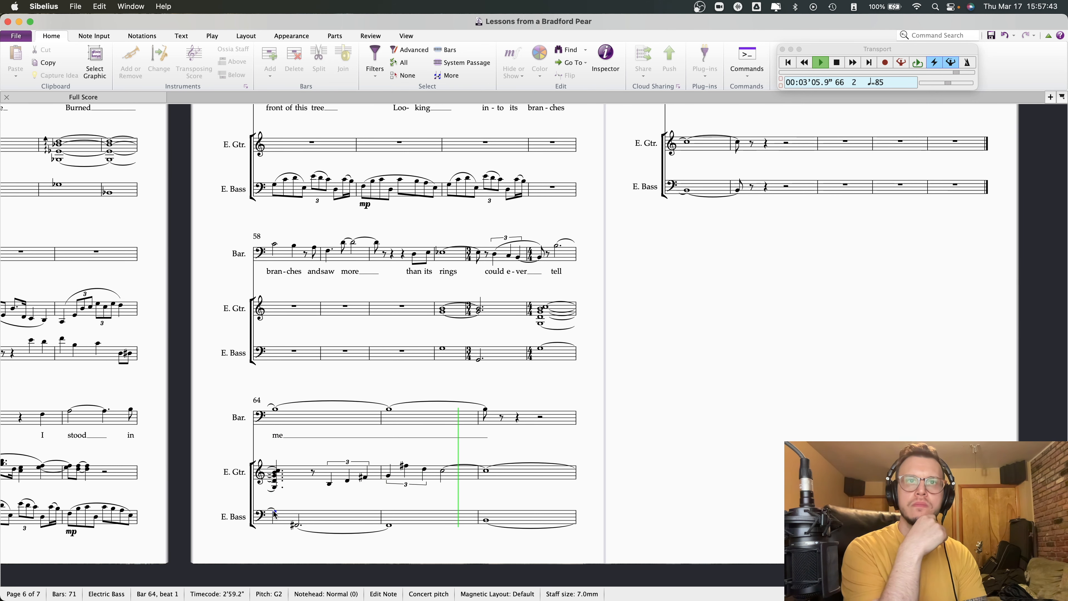
pyautogui.press('space')
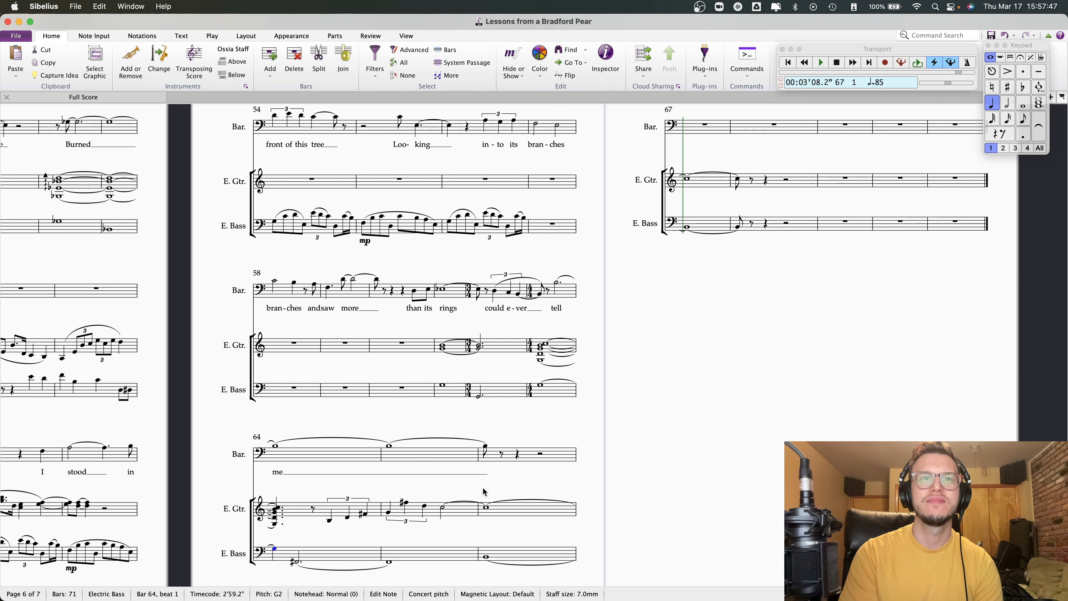
# - Replace the Electric Bass's whole note in bar 66 with a repeat of bar 65's F#1 and tie the two whole notes together
pyautogui.click(486, 556)
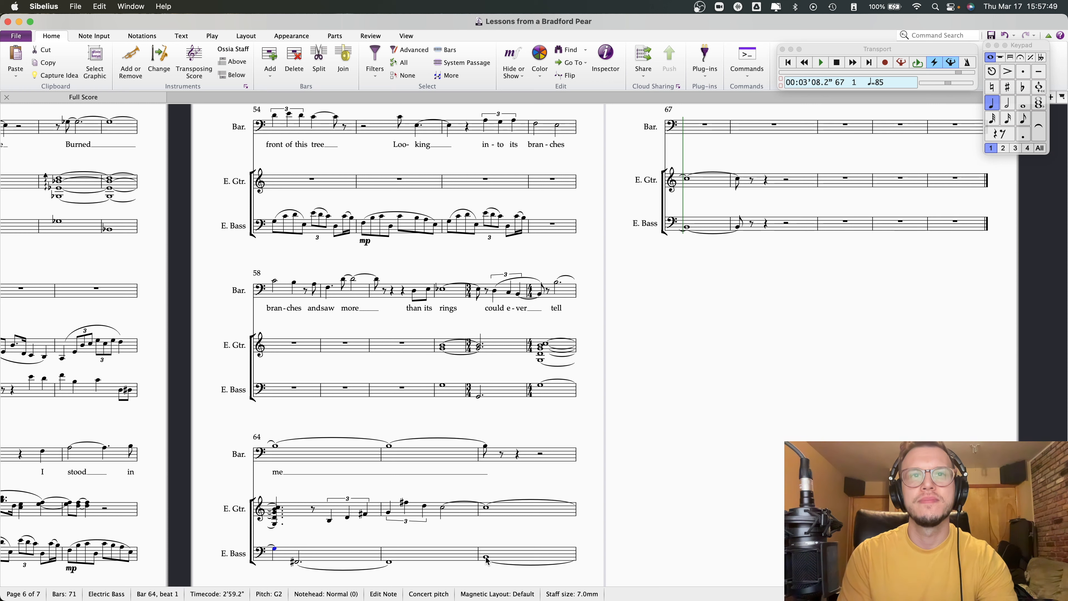
pyautogui.press('Delete')
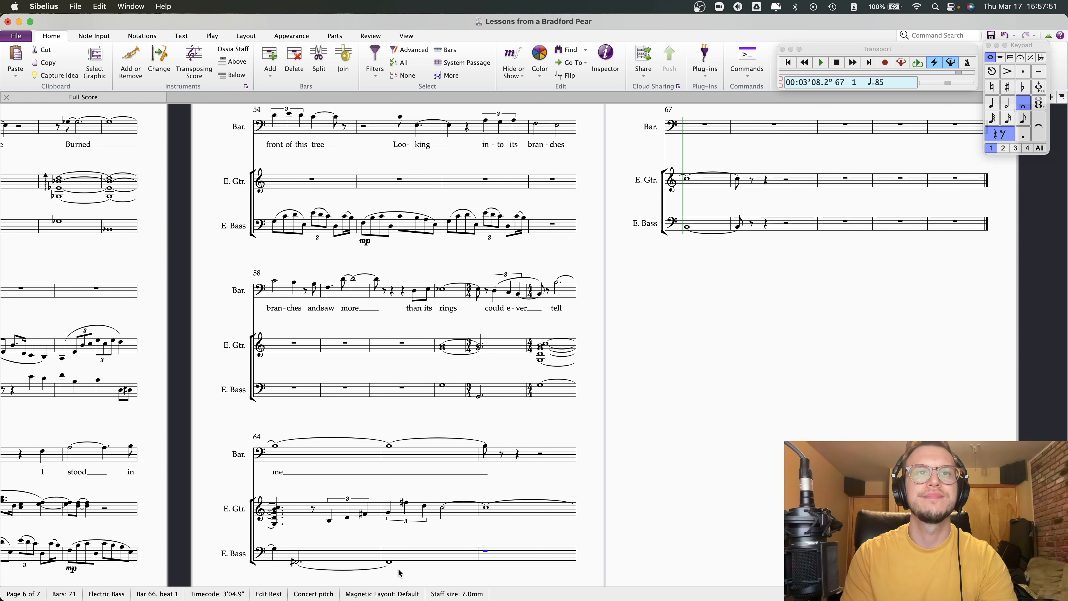
pyautogui.click(389, 562)
pyautogui.press('r')
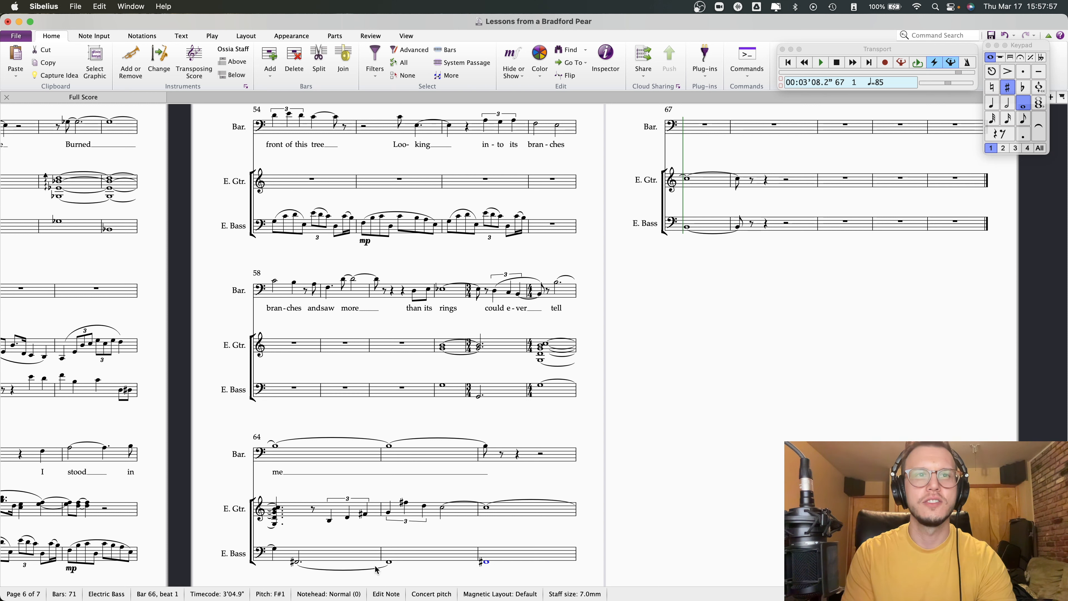
pyautogui.click(388, 563)
pyautogui.click(1039, 126)
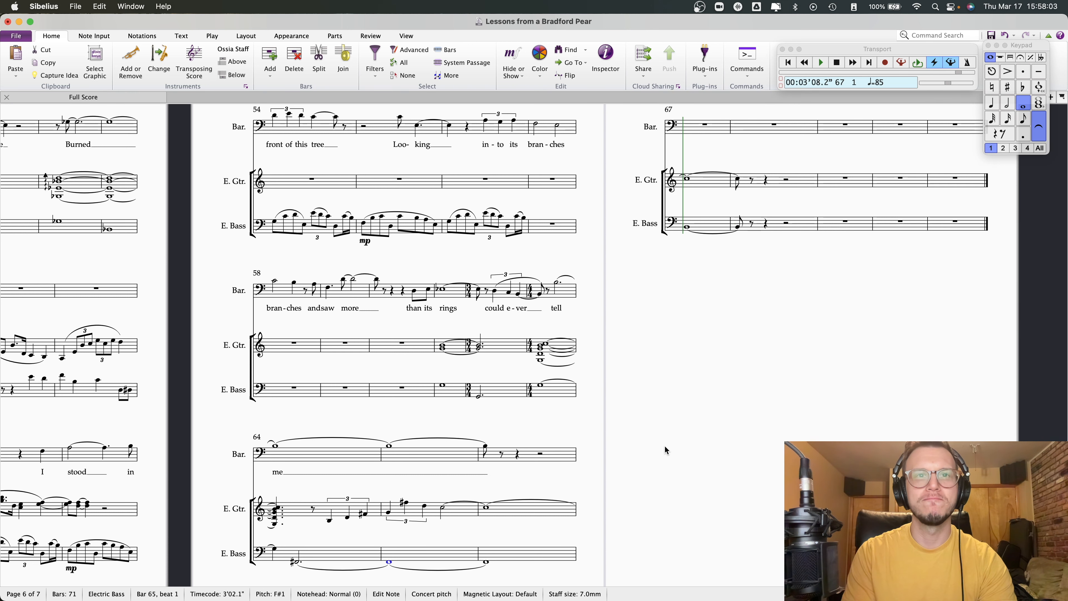
# - Shorten the Electric Bass's whole note in bar 67 to an eighth note and clear its notes from bar 68
pyautogui.scroll(-1, 665, 446)
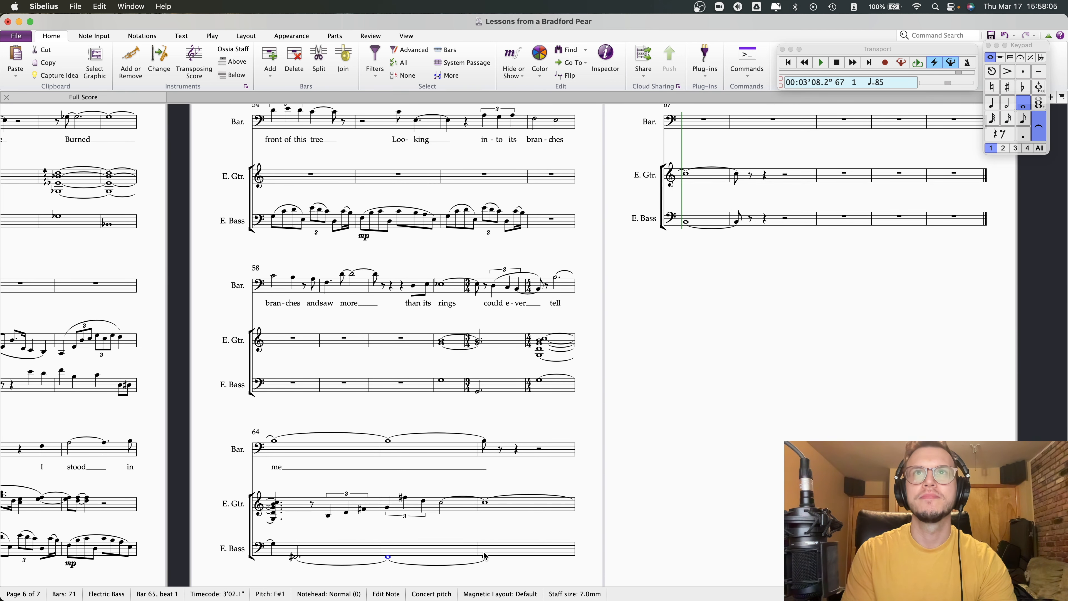
pyautogui.click(687, 222)
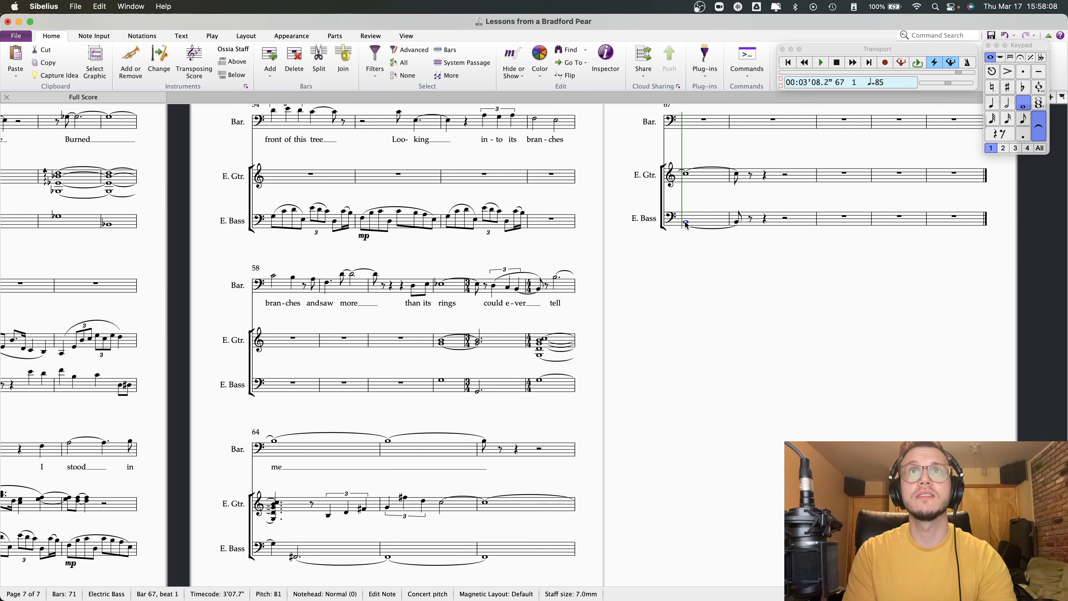
pyautogui.click(1030, 125)
pyautogui.press('Right')
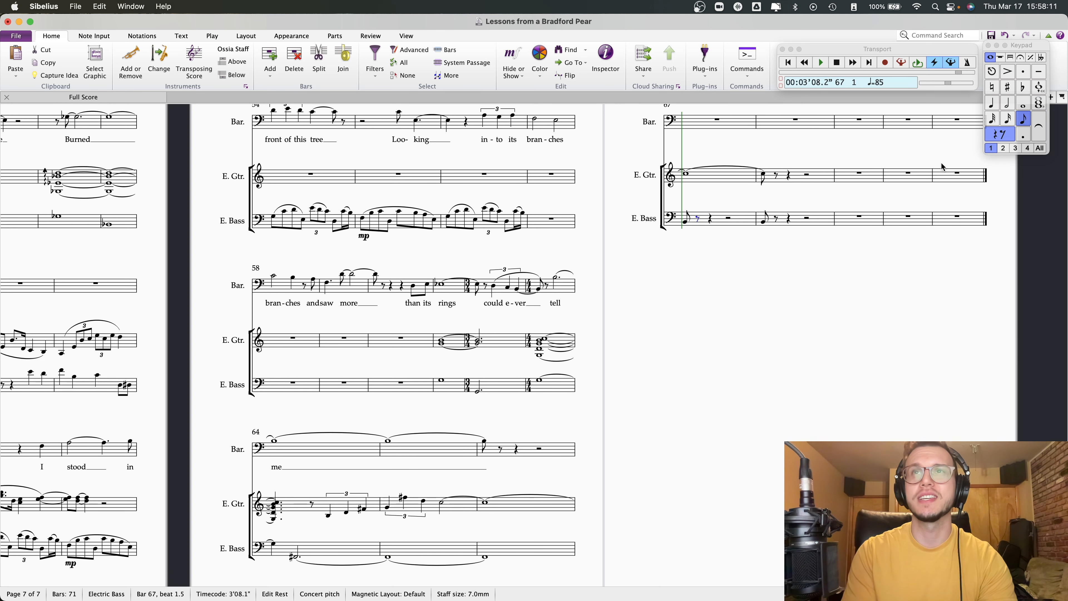
pyautogui.click(813, 219)
pyautogui.press('Delete')
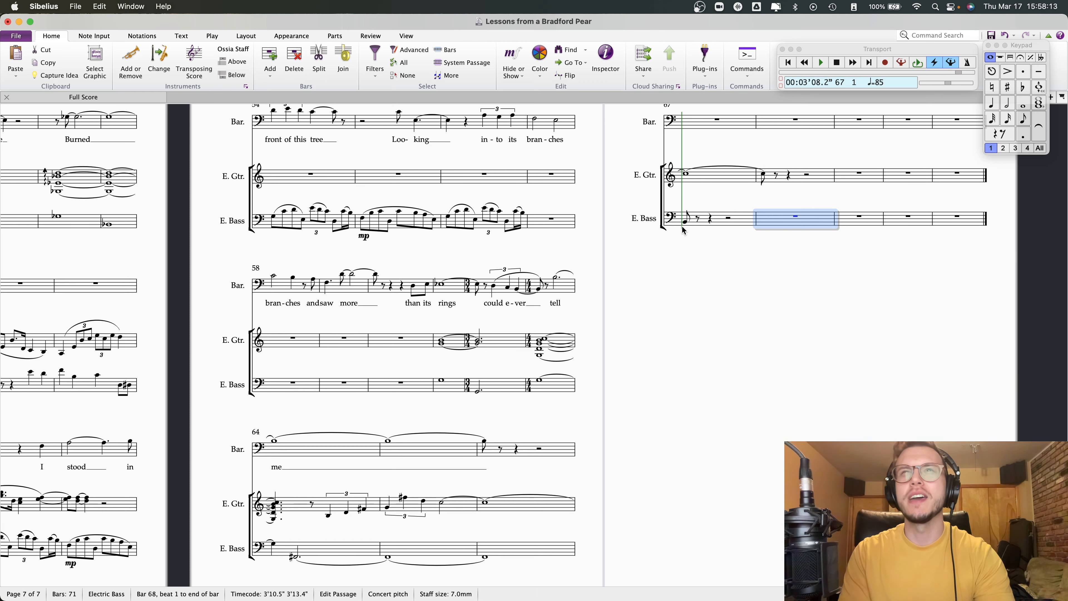
# - Tie the Electric Bass's whole note in bar 66 forward into bar 67 and play back the ending
pyautogui.click(484, 556)
pyautogui.click(1039, 135)
pyautogui.click(270, 541)
pyautogui.press('space')
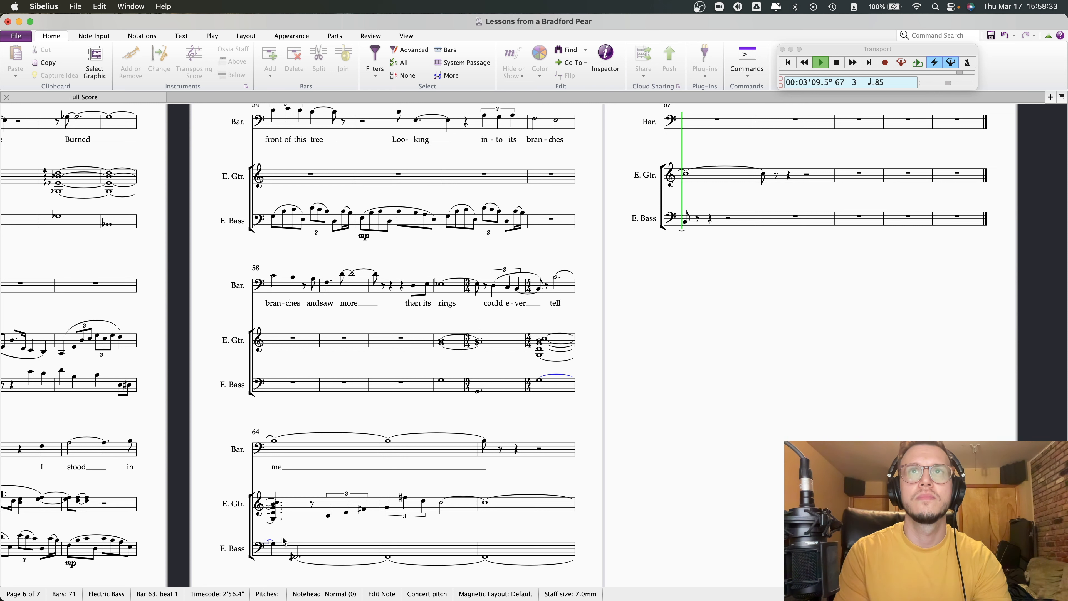
pyautogui.press('space')
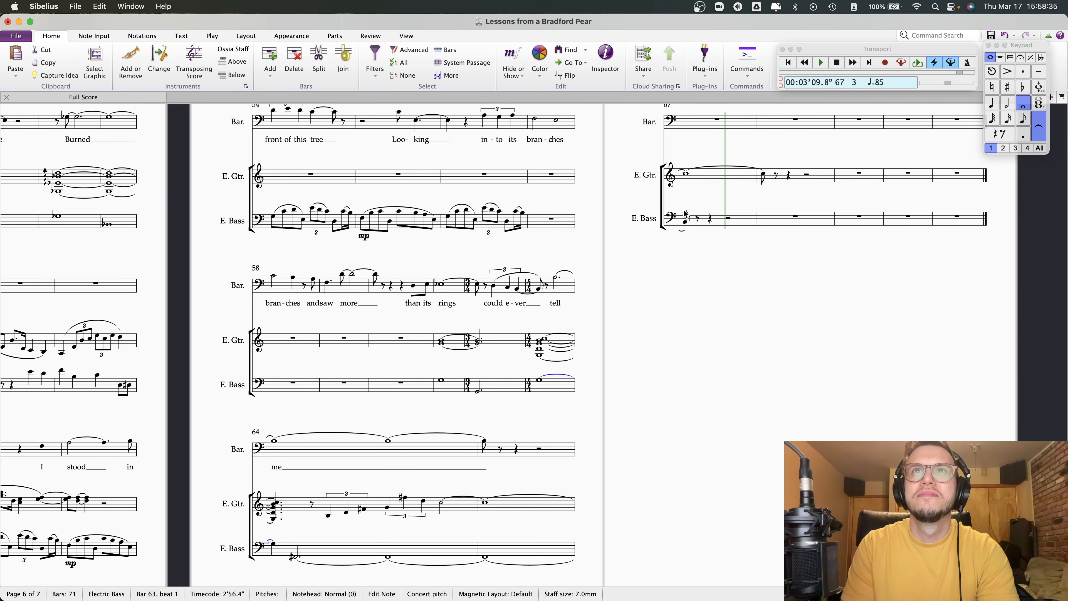
# - Change the Electric Bass's eighth note in bar 67 to F#1 and shorten the Electric Guitar's held note in bar 67 to an eighth
pyautogui.click(685, 222)
pyautogui.press('0')
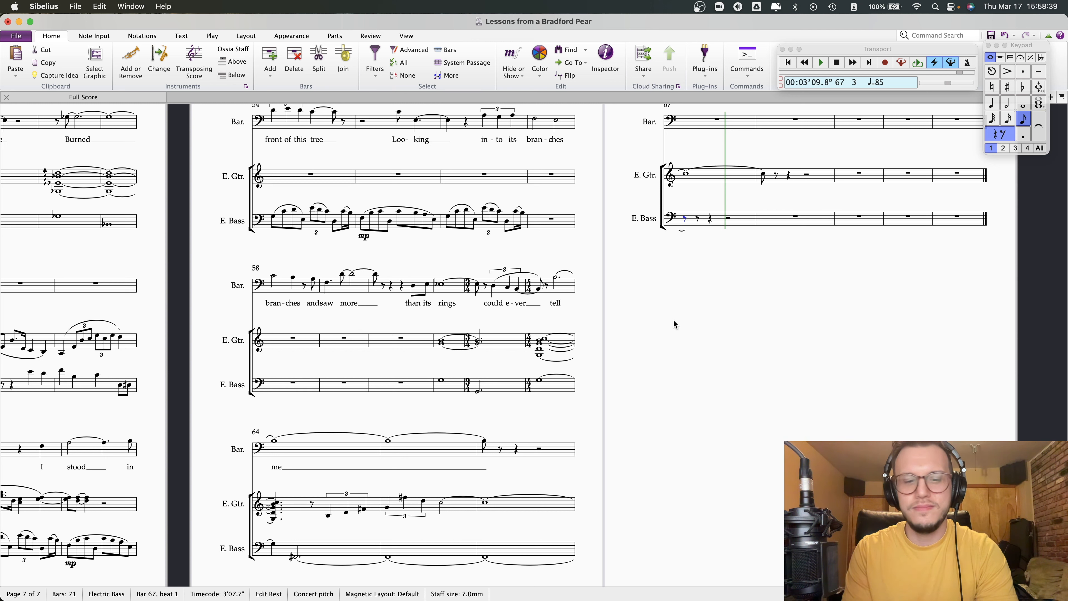
pyautogui.press('f')
pyautogui.press('Left')
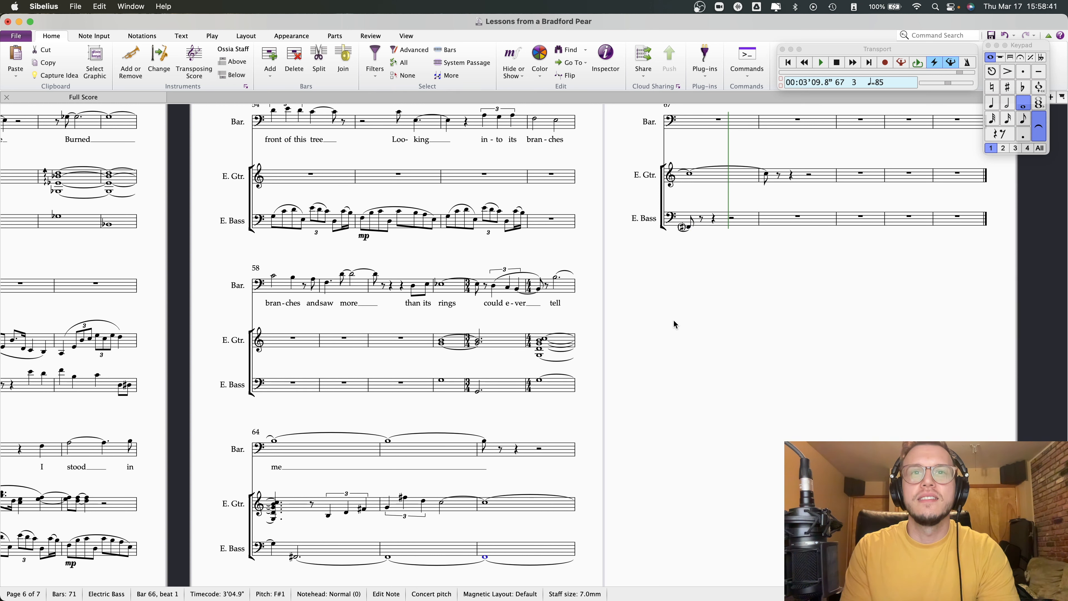
pyautogui.click(693, 176)
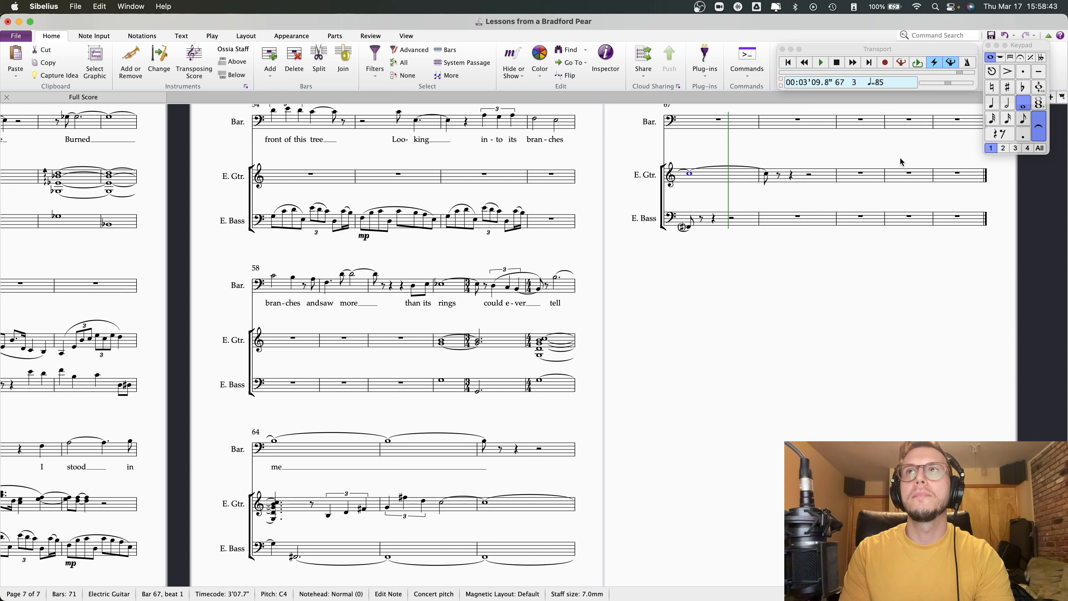
pyautogui.click(1023, 120)
# - Play back from the Baritone's first note in bar 64 to check the ending cut off in bar 67
pyautogui.click(273, 443)
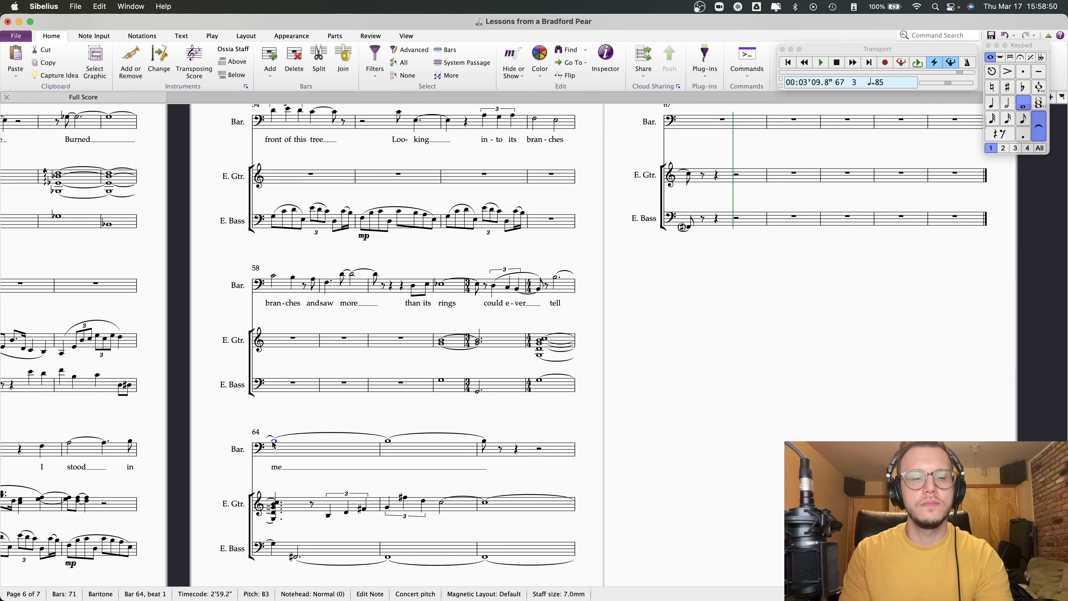
pyautogui.press('p')
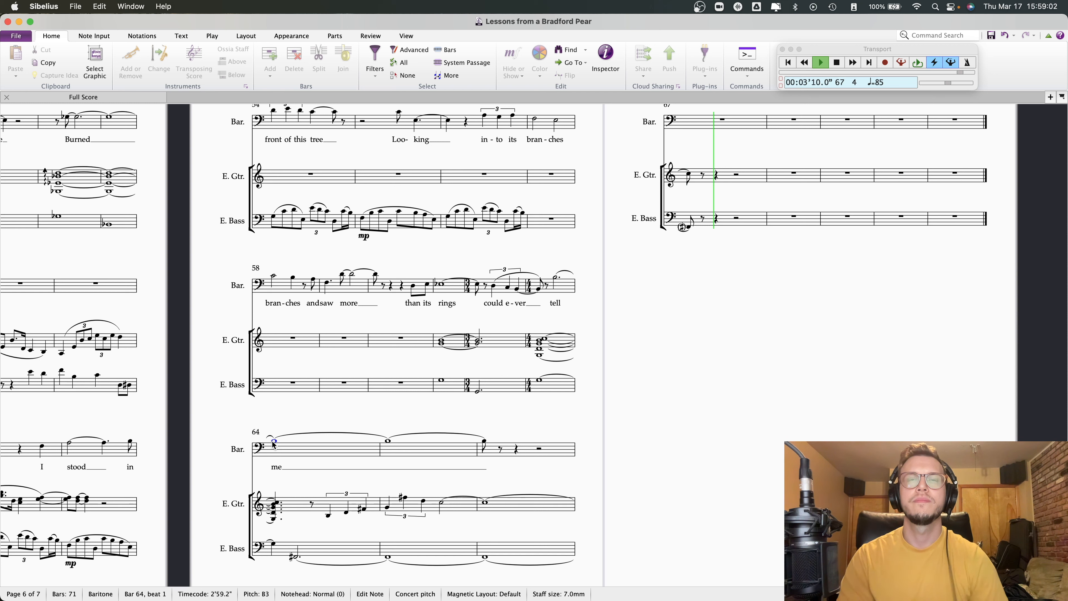
pyautogui.press('super+minus')
pyautogui.press('space')
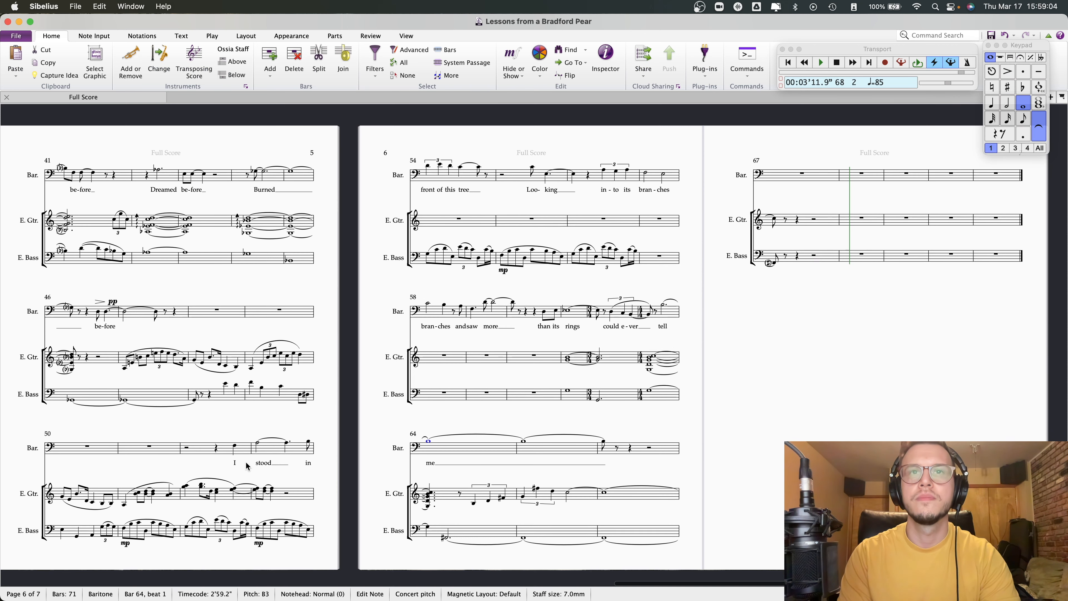
# - Repeat the guitar and bass eighth notes of bar 67 into bar 68 and their whole notes of bar 66 into bar 67
pyautogui.moveTo(776, 446); pyautogui.dragTo(724, 442)
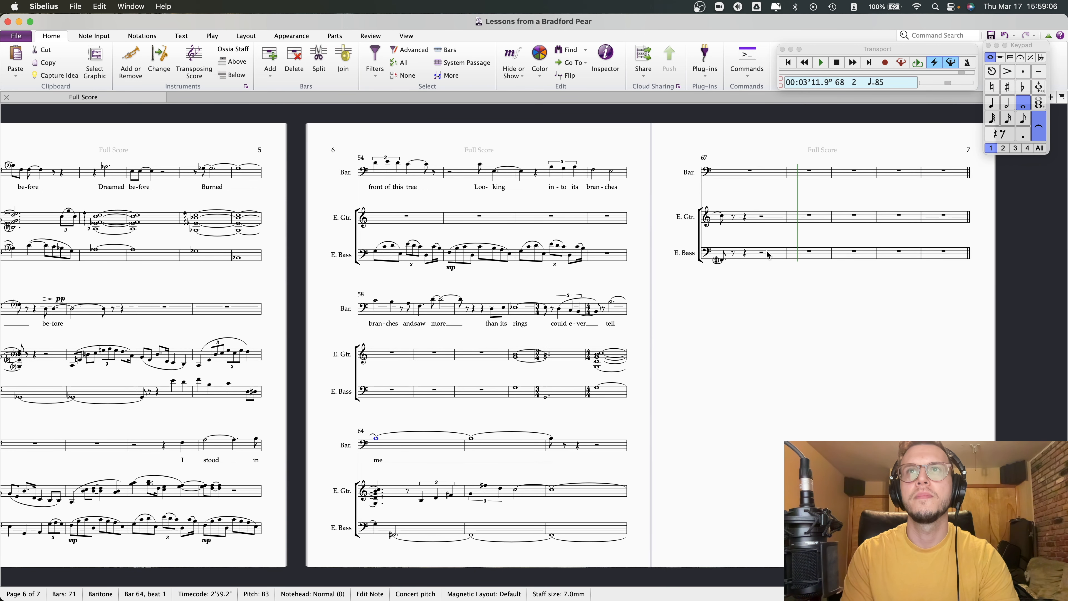
pyautogui.click(751, 255)
pyautogui.hotkey('shift', 'Up')
pyautogui.press('r')
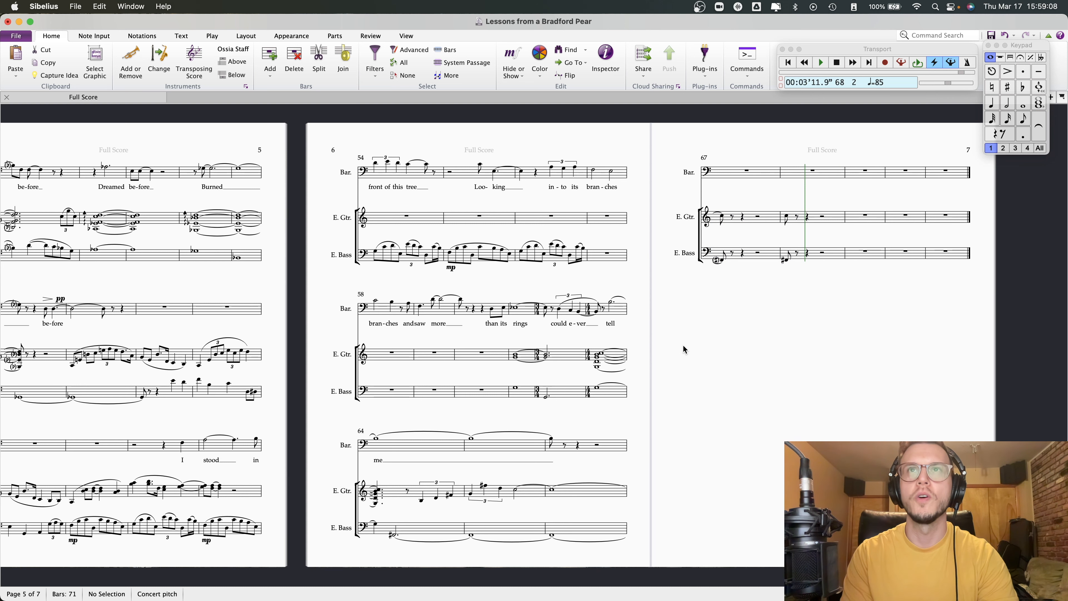
pyautogui.click(591, 496)
pyautogui.hotkey('shift', 'Down')
pyautogui.press('r')
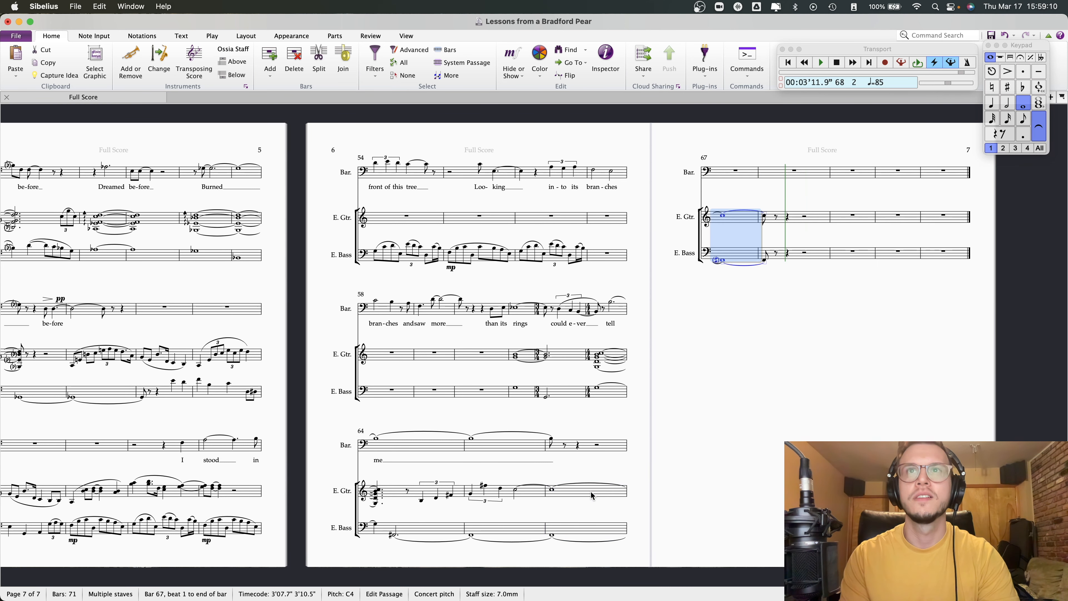
pyautogui.click(709, 534)
pyautogui.hscroll(5, 749, 397)
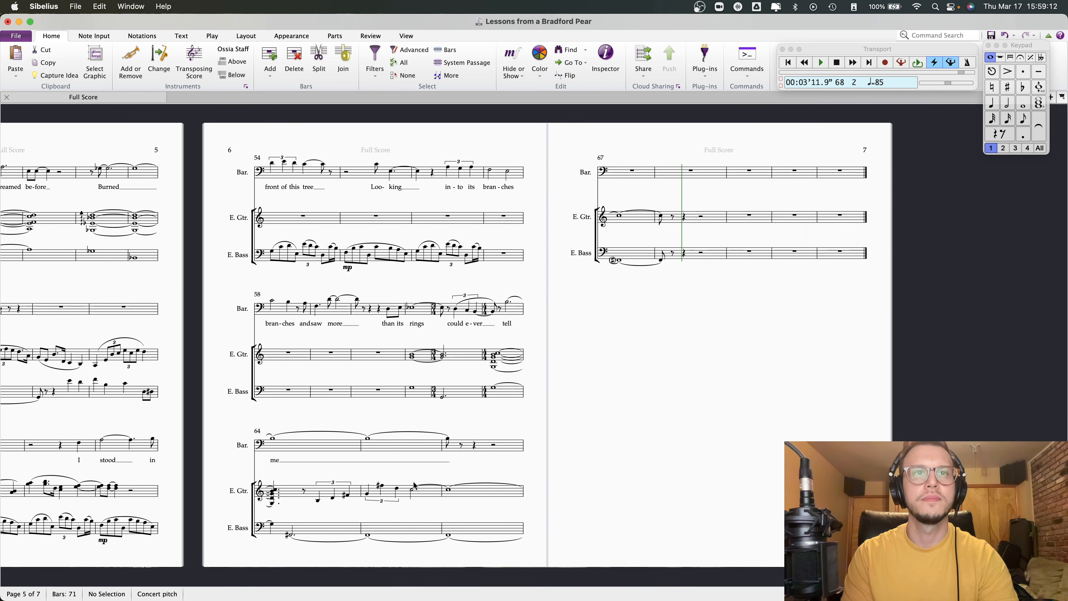
# - Add diminuendo hairpins under the Electric Guitar and Electric Bass from bar 66 through the end of bar 67
pyautogui.click(477, 496)
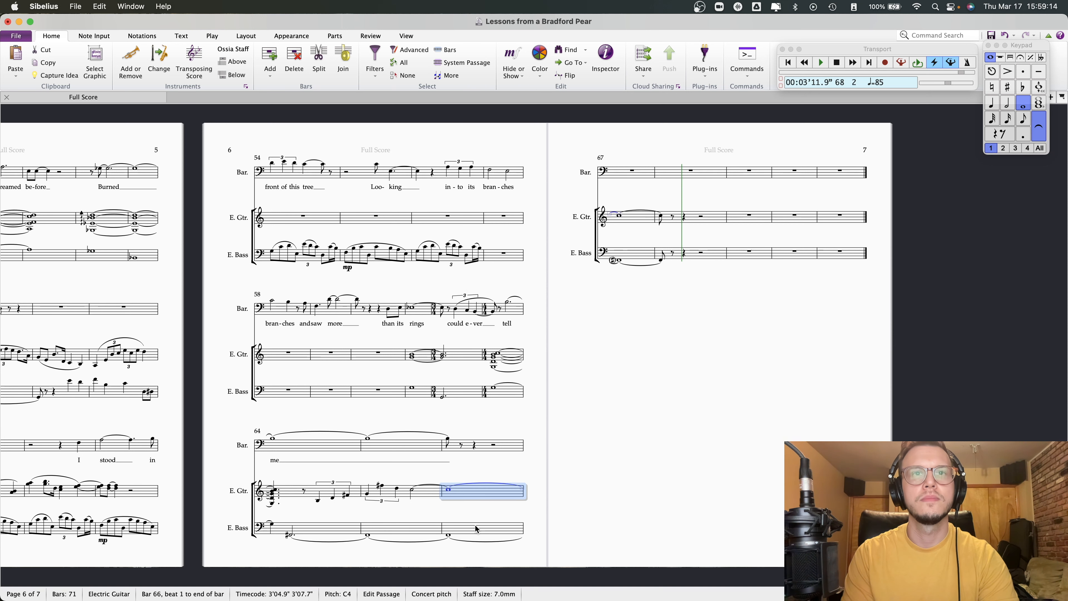
pyautogui.keyDown('shift'); pyautogui.click(477, 528); pyautogui.keyUp('shift')
pyautogui.hotkey('shift', 'Right')
pyautogui.hotkey('shift', 'Right')
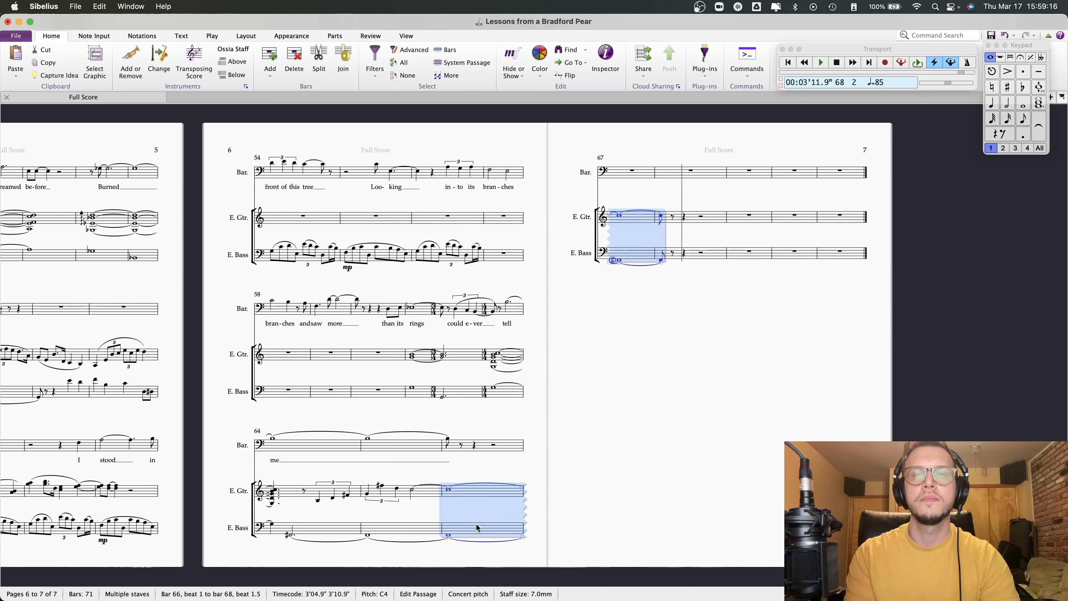
pyautogui.click(531, 510)
pyautogui.click(496, 496)
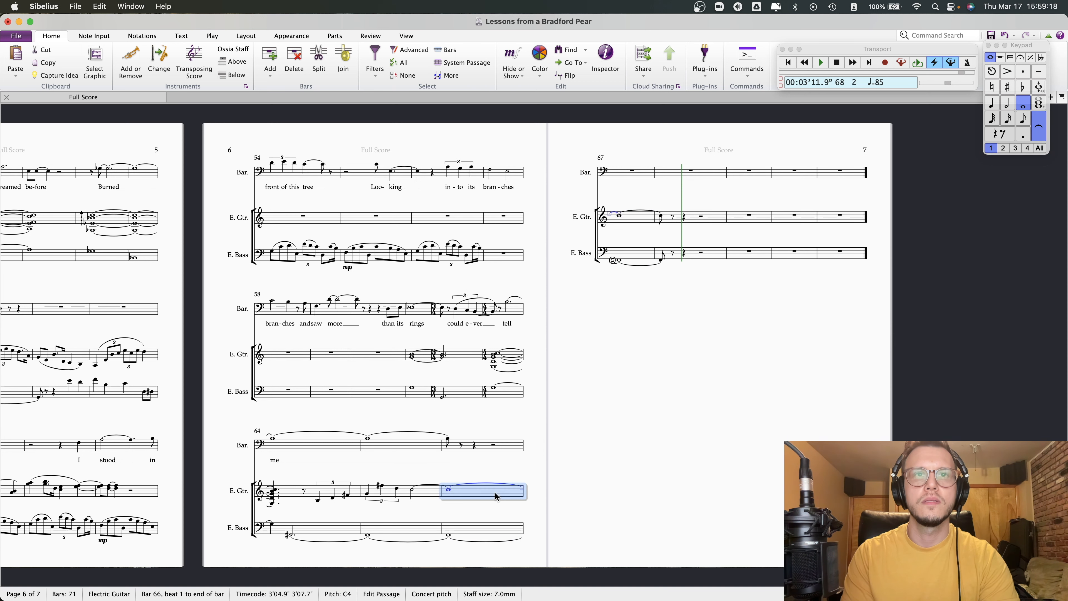
pyautogui.keyDown('shift'); pyautogui.click(497, 529); pyautogui.keyUp('shift')
pyautogui.hotkey('shift', 'Right')
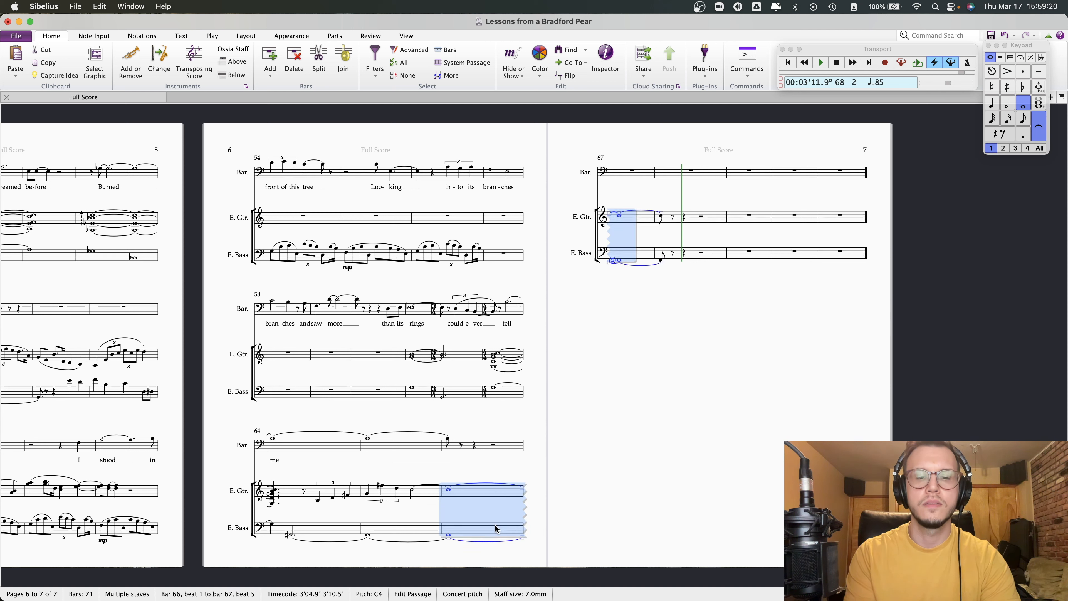
pyautogui.hotkey('shift', 'h')
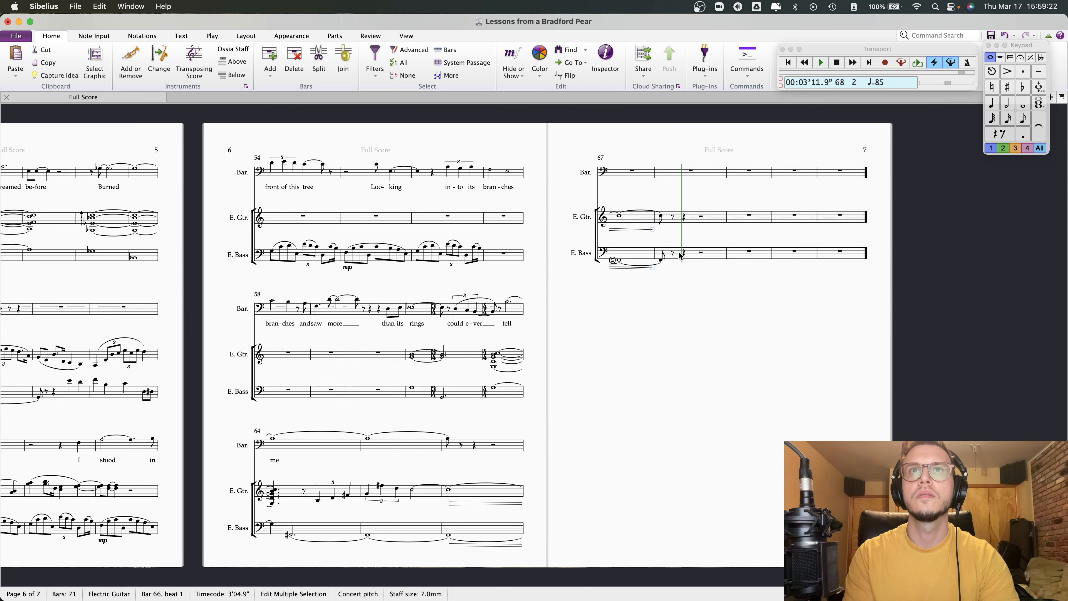
# - Mark the Electric Guitar and Electric Bass eighth notes in bar 68 with a ppp dynamic
pyautogui.click(662, 261)
pyautogui.hotkey('shift', 'Up')
pyautogui.press('super+e')
pyautogui.write('ppp')
pyautogui.press('Escape')
pyautogui.press('Escape')
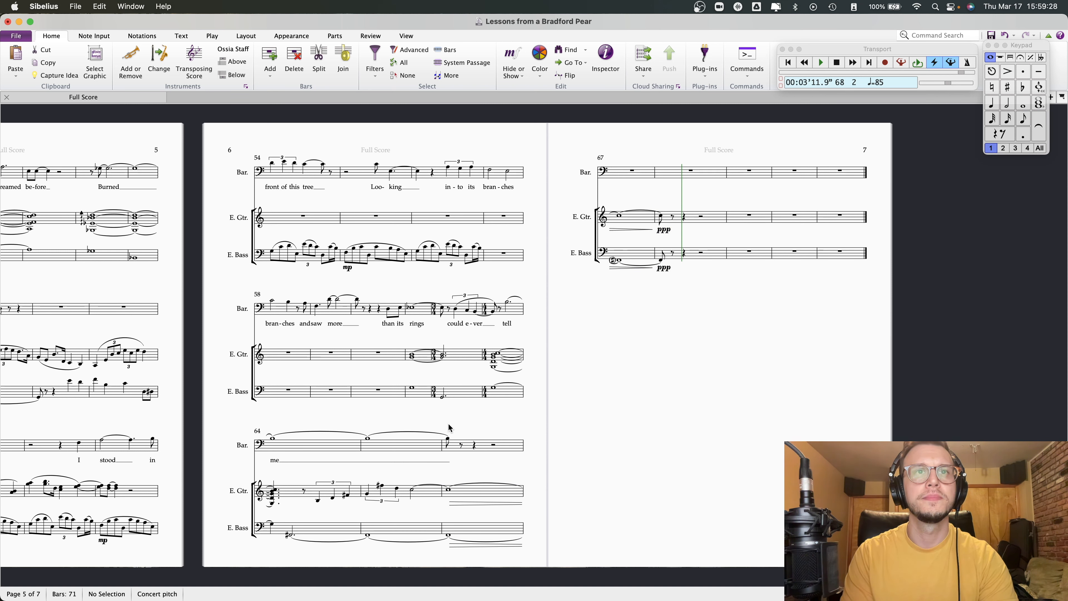
# - Play back the fading ending from bar 66, and again from the Electric Bass's first note in bar 64
pyautogui.click(448, 440)
pyautogui.press('space')
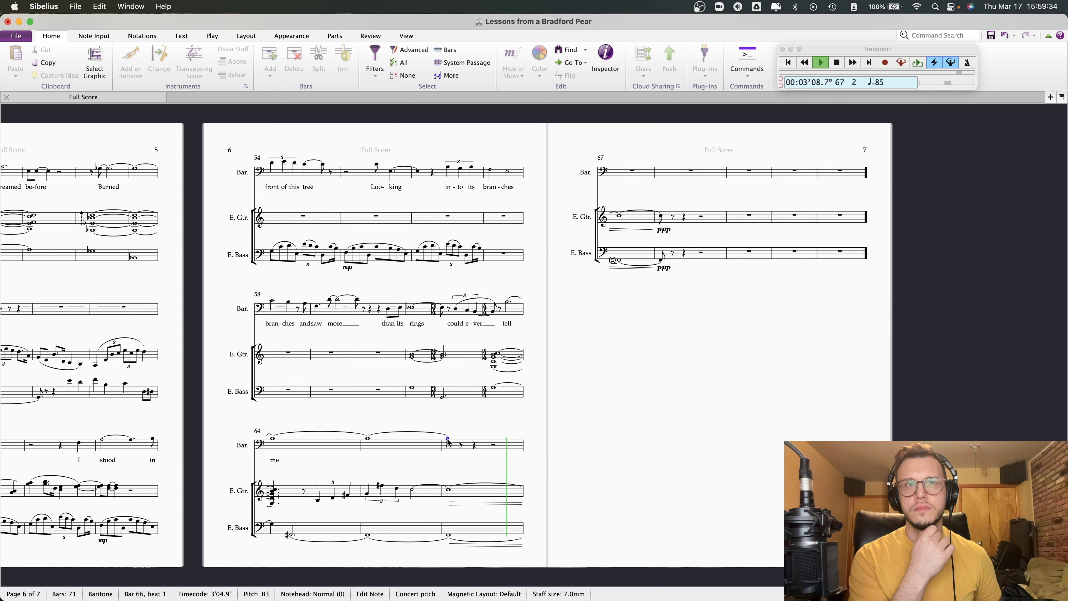
pyautogui.press('space')
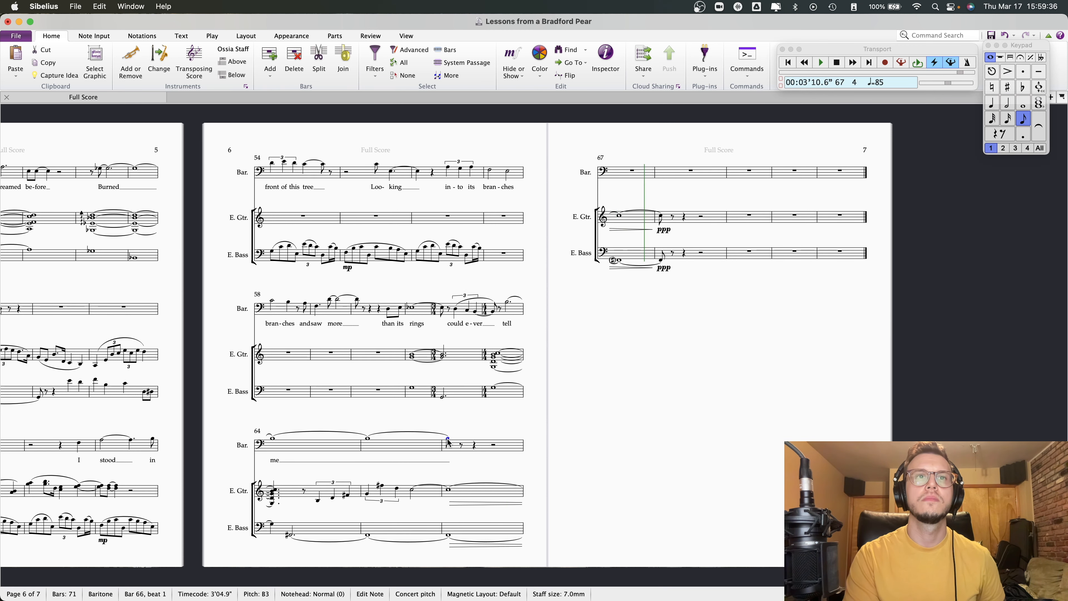
pyautogui.moveTo(602, 429); pyautogui.dragTo(631, 429)
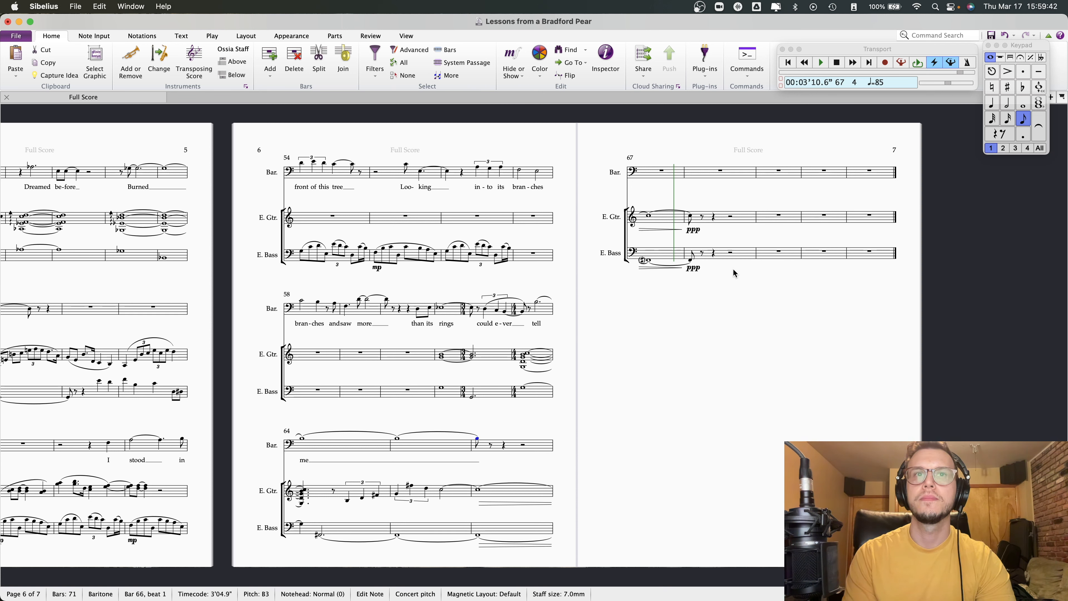
pyautogui.click(302, 524)
pyautogui.press('p')
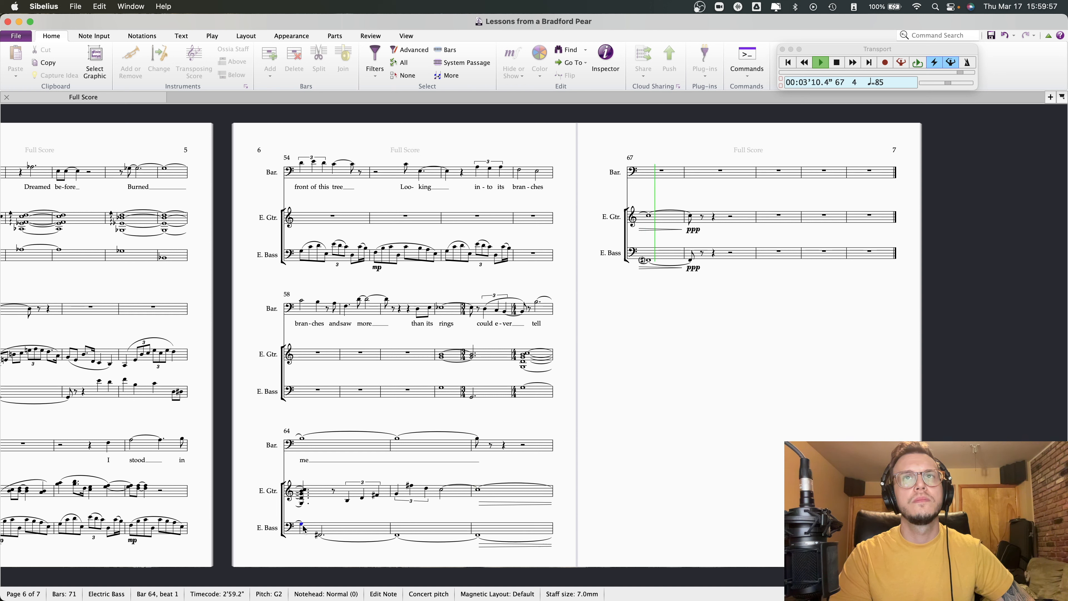
pyautogui.moveTo(642, 424); pyautogui.dragTo(838, 427)
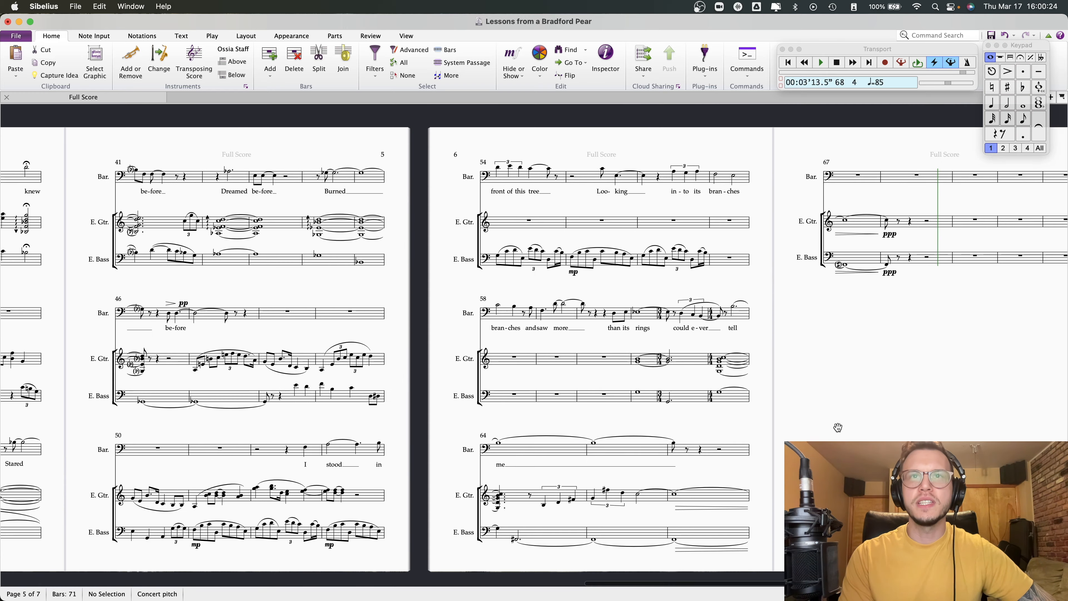
# - Delete the three empty bars 69 to 71 at the end of the score across all staves
pyautogui.moveTo(940, 445); pyautogui.dragTo(772, 447)
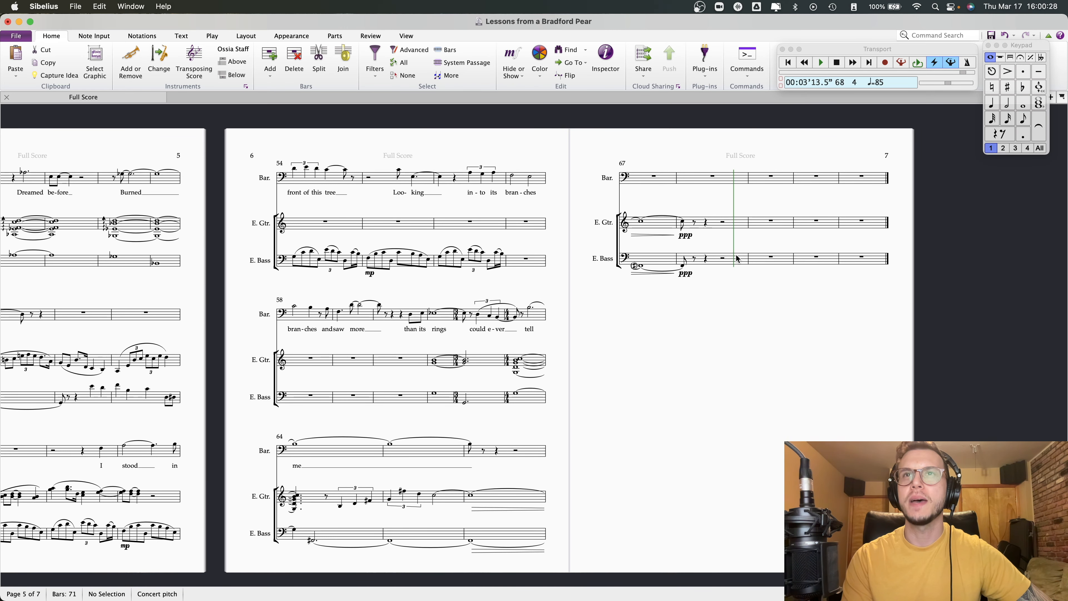
pyautogui.click(759, 260)
pyautogui.hotkey('shift', 'Up')
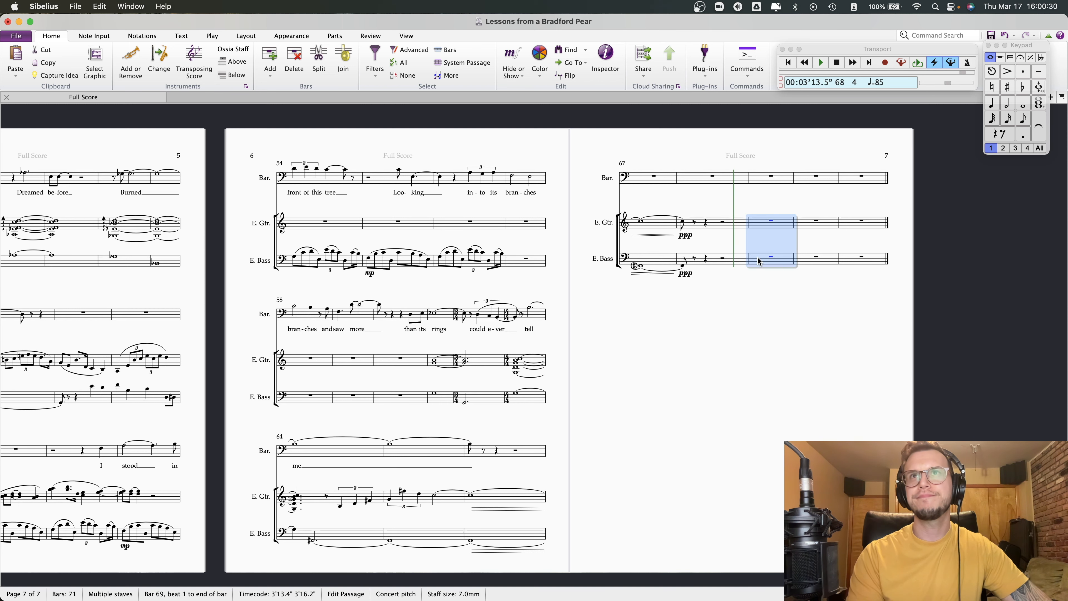
pyautogui.hotkey('shift', 'Up')
pyautogui.hotkey('shift', 'Right')
pyautogui.hotkey('shift', 'Right')
pyautogui.press('super+BackSpace')
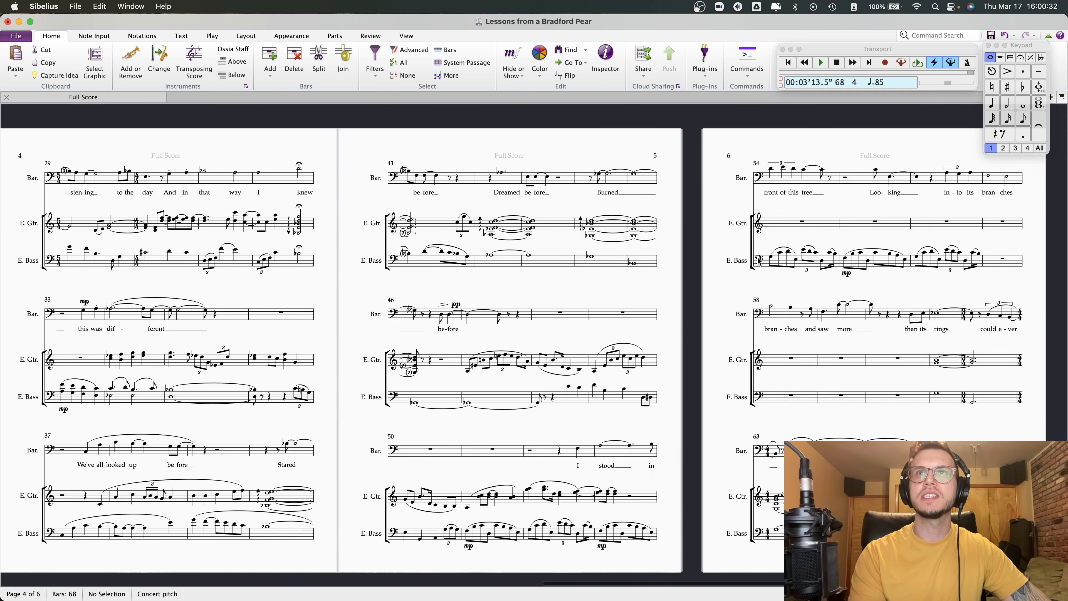
# - Play back the score from the Baritone's "than its" in bar 60 into bar 63
pyautogui.scroll(-1, 726, 430)
pyautogui.hscroll(5, 727, 410)
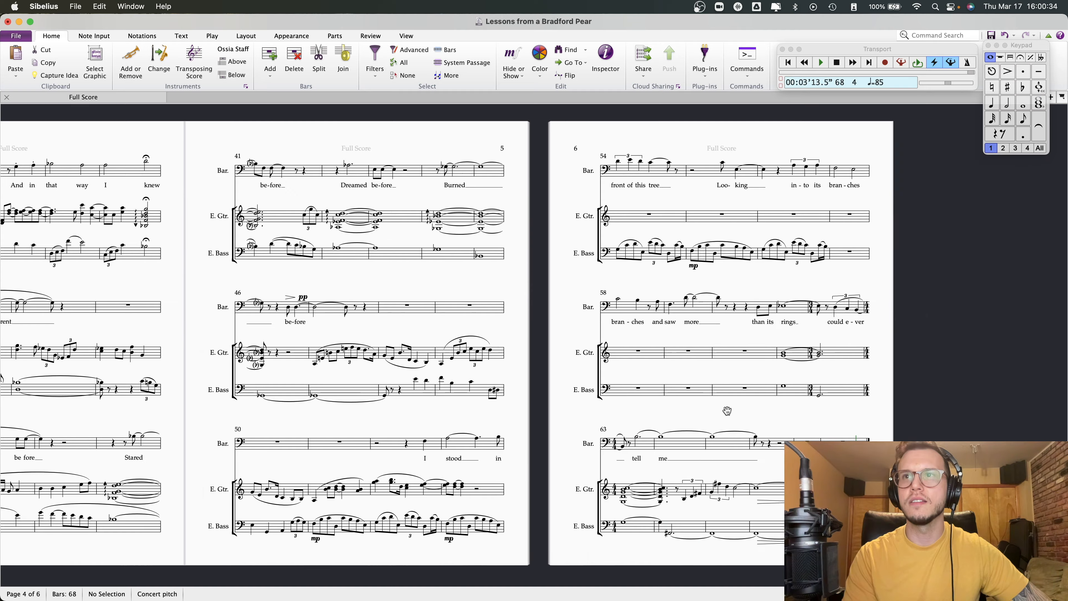
pyautogui.hscroll(3, 727, 411)
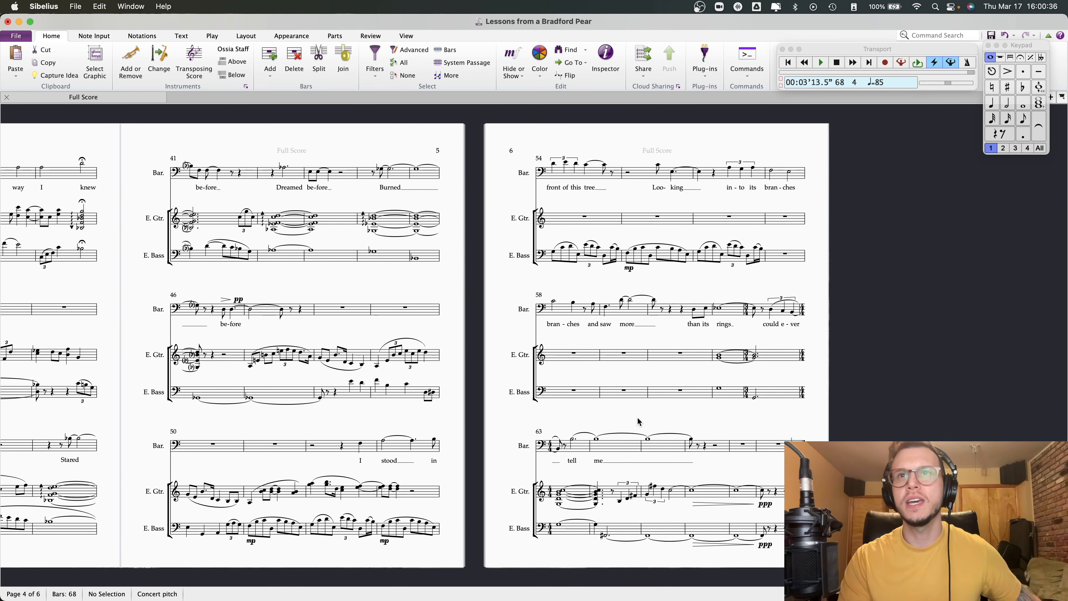
pyautogui.click(696, 312)
pyautogui.press('space')
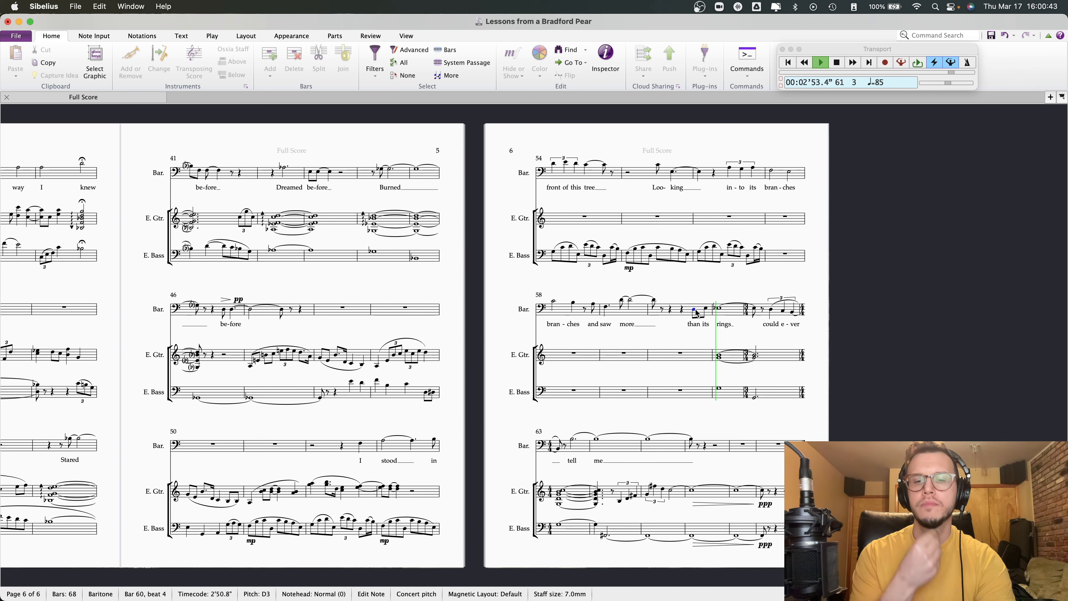
pyautogui.scroll(2, 696, 312)
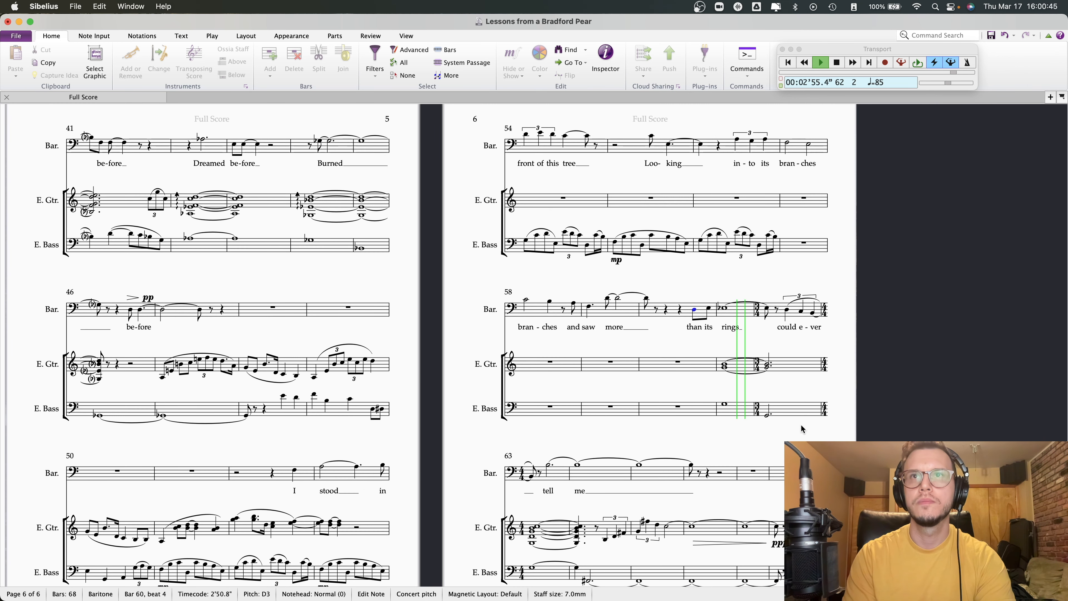
pyautogui.moveTo(800, 424); pyautogui.dragTo(751, 401)
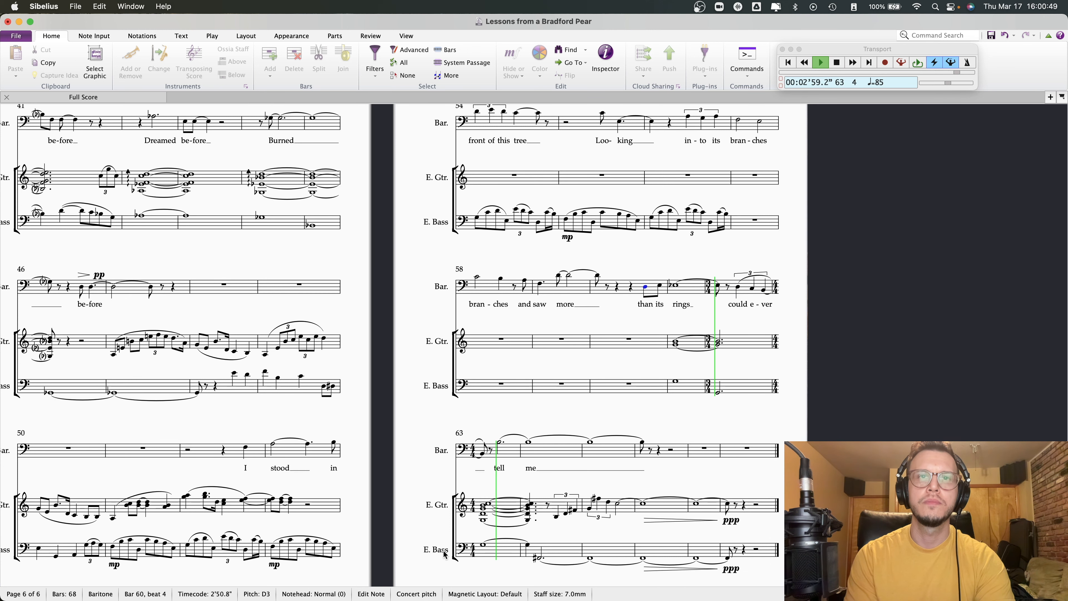
pyautogui.press('space')
# - Add an Arpeggio up line to the Electric Guitar chord in bar 63 and stretch it over the chord's full height
pyautogui.click(483, 520)
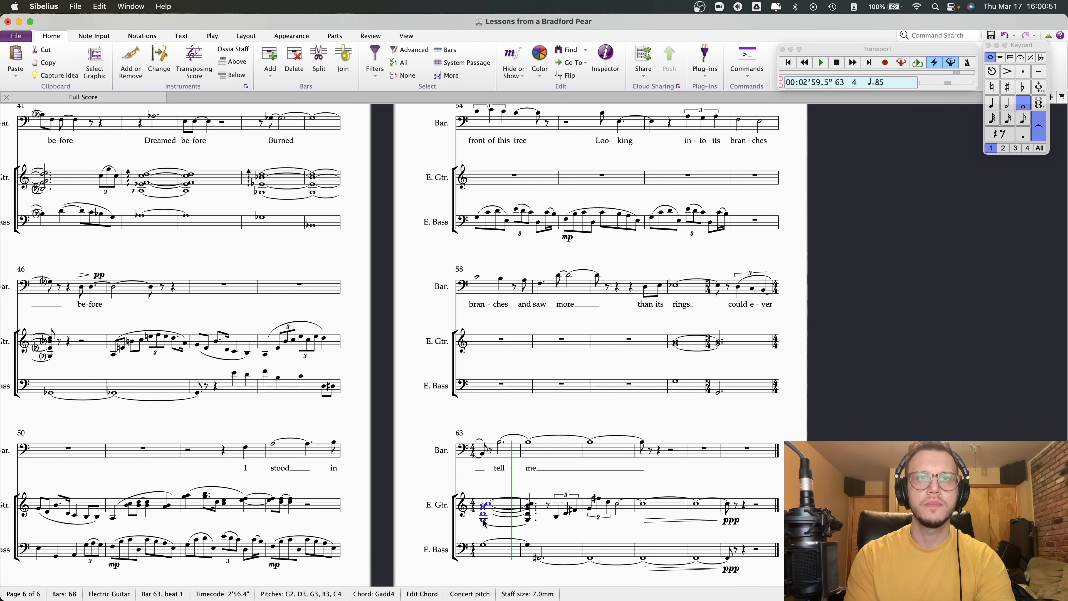
pyautogui.press('l')
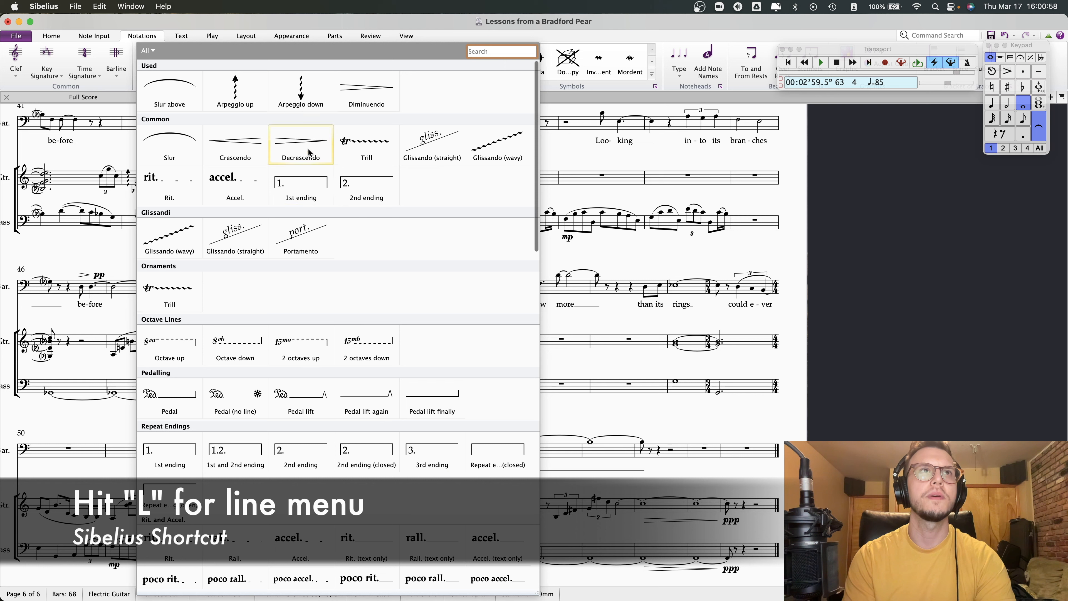
pyautogui.click(256, 106)
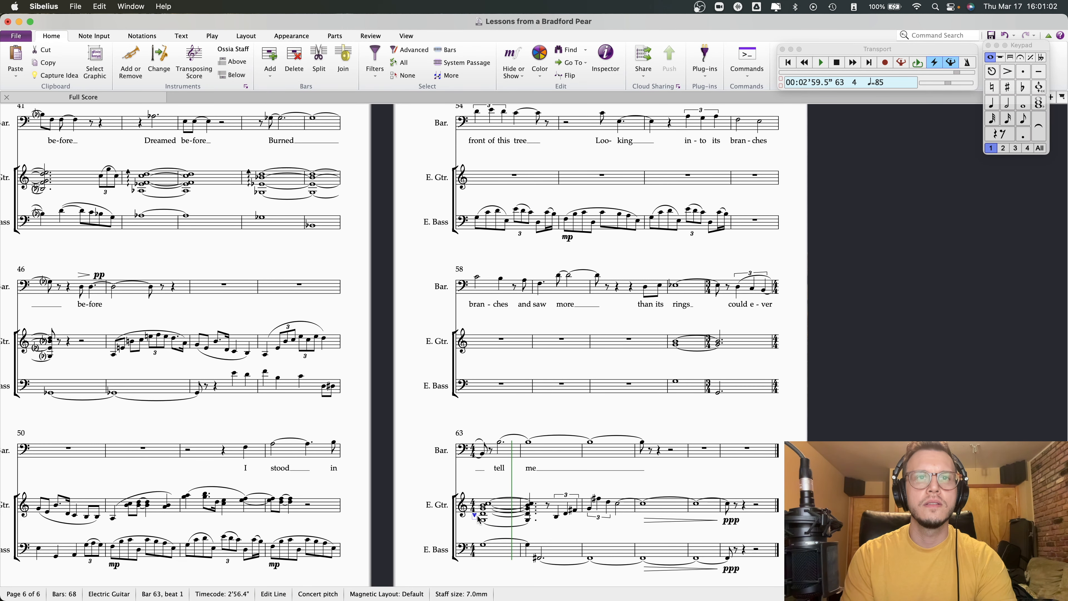
pyautogui.click(482, 520)
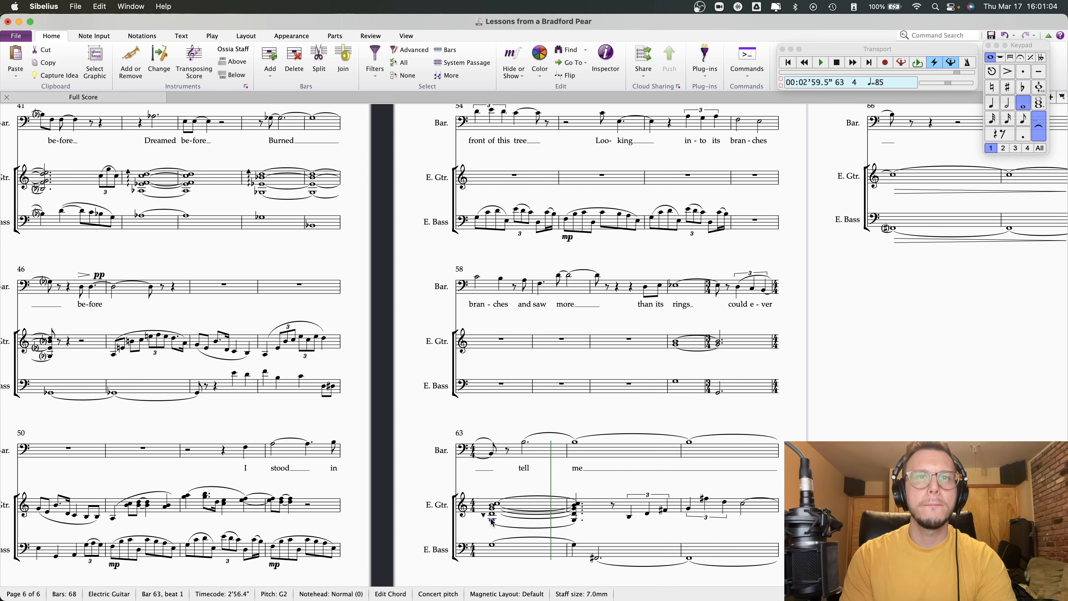
pyautogui.click(483, 503)
pyautogui.moveTo(483, 500)
pyautogui.mouseDown()
pyautogui.moveTo(484, 491)
pyautogui.moveTo(482, 535)
pyautogui.moveTo(483, 505)
pyautogui.moveTo(485, 519)
pyautogui.mouseUp()
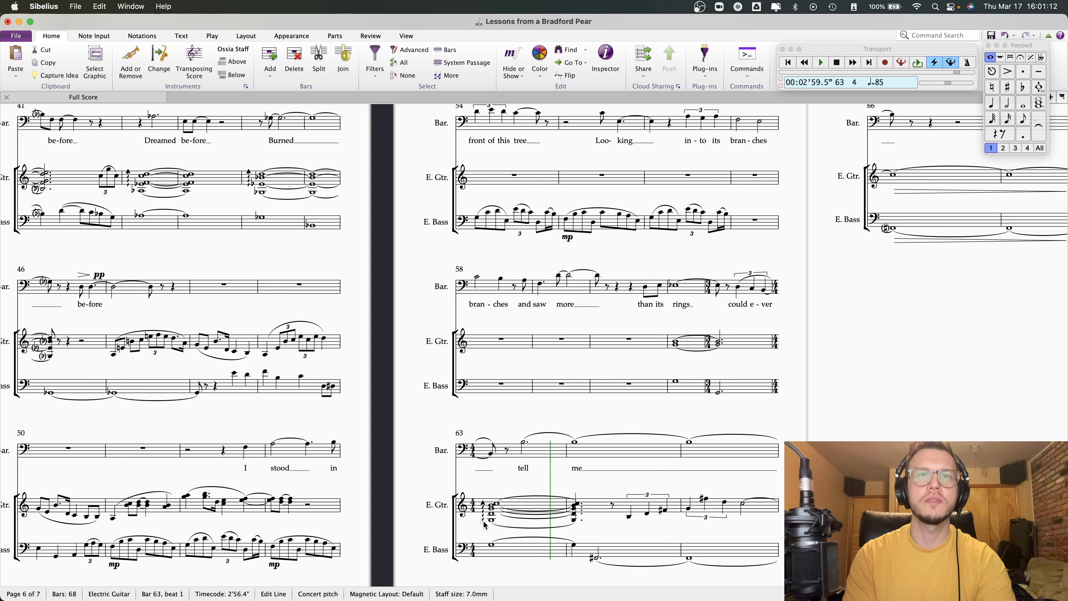
pyautogui.click(470, 524)
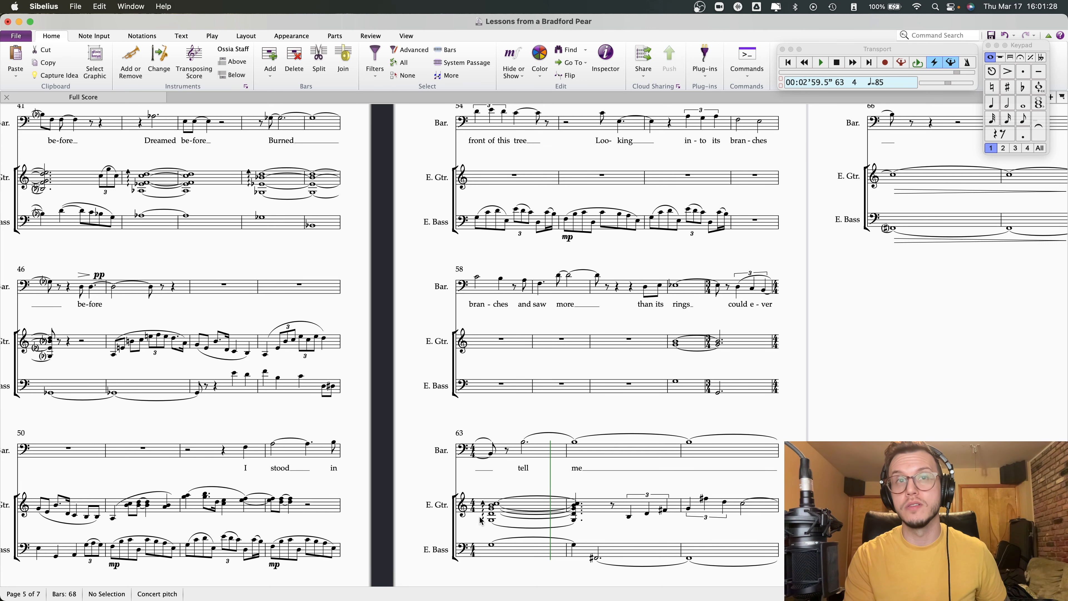
# - Play back the ending again from the Baritone's "than" in bar 60 to the final bar
pyautogui.click(273, 547)
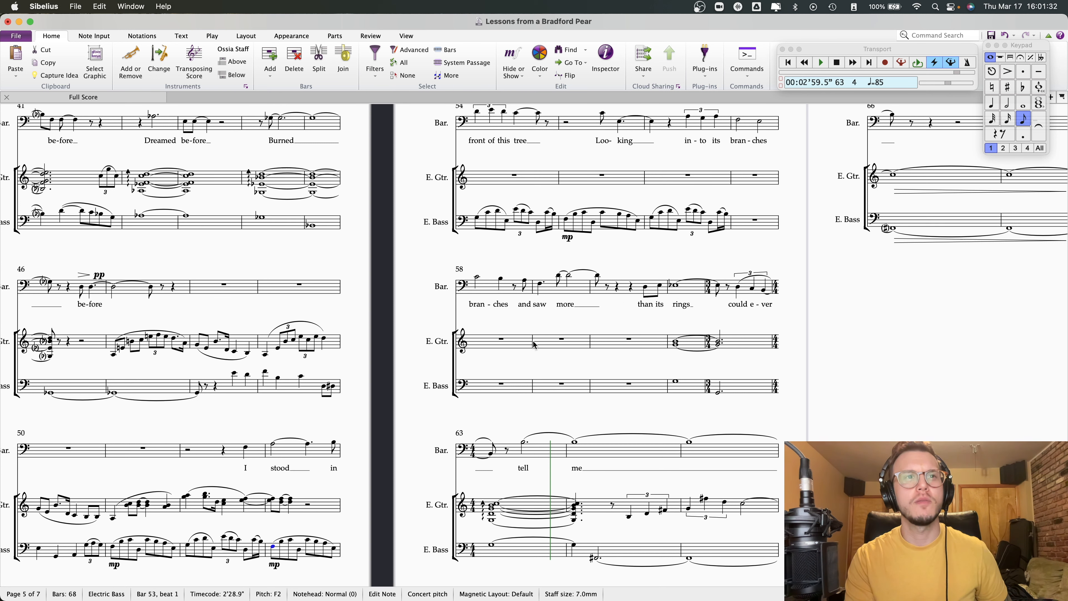
pyautogui.click(645, 289)
pyautogui.press('p')
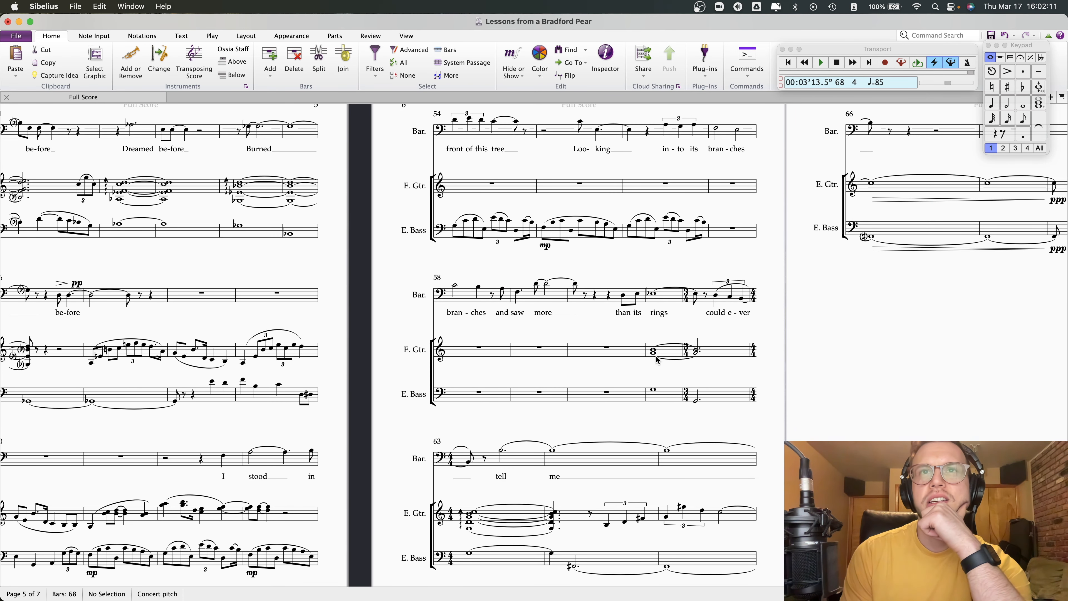
# - Add an Eb4 to the Electric Guitar chords in bars 61 and 62
pyautogui.click(654, 353)
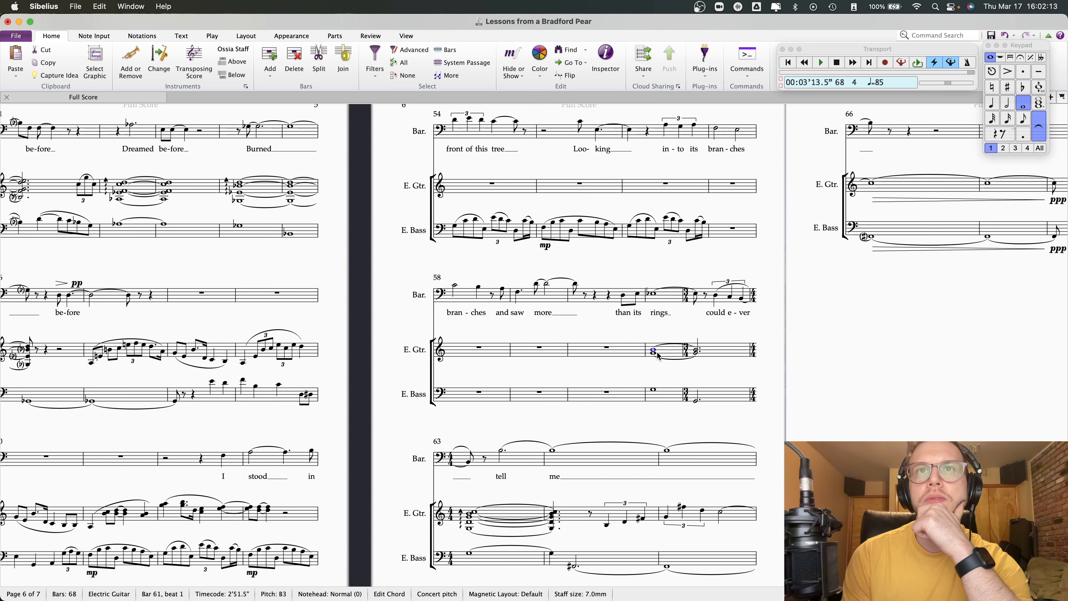
pyautogui.click(656, 370)
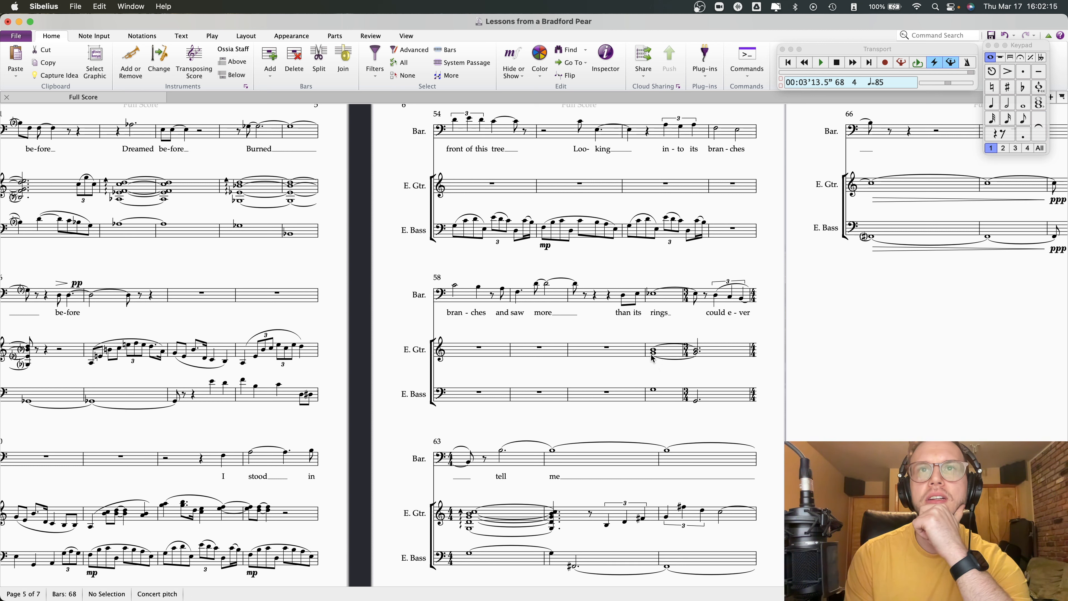
pyautogui.click(654, 354)
pyautogui.click(656, 352)
pyautogui.press('4')
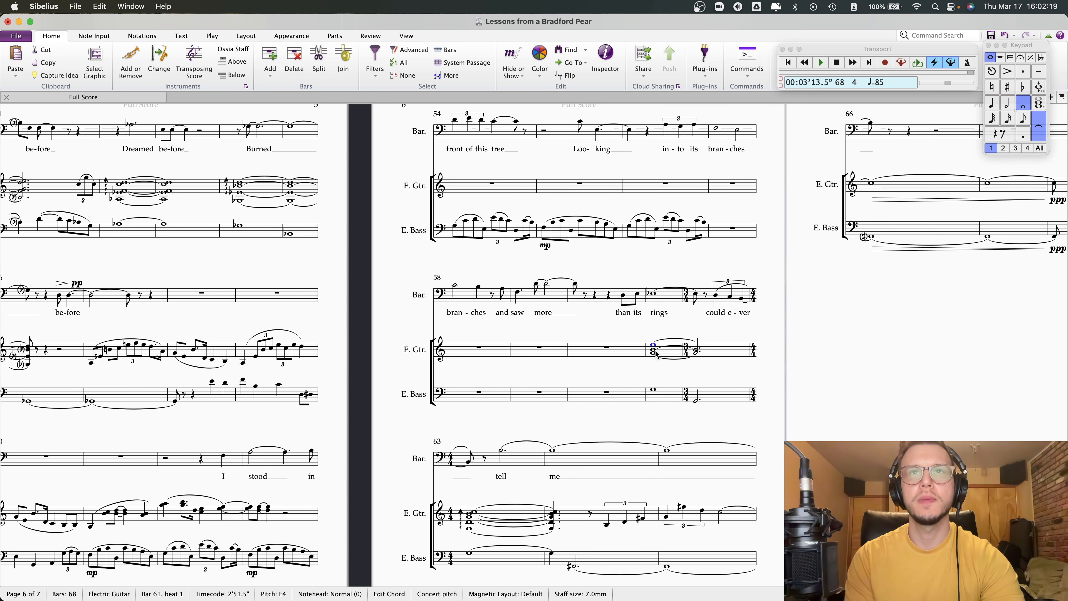
pyautogui.click(1024, 89)
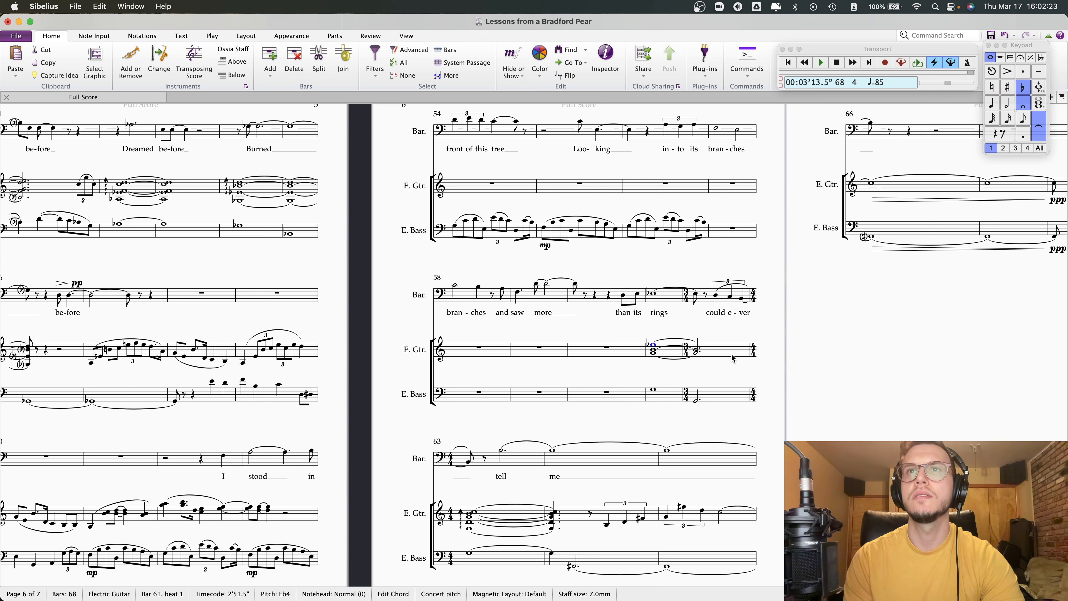
pyautogui.click(696, 352)
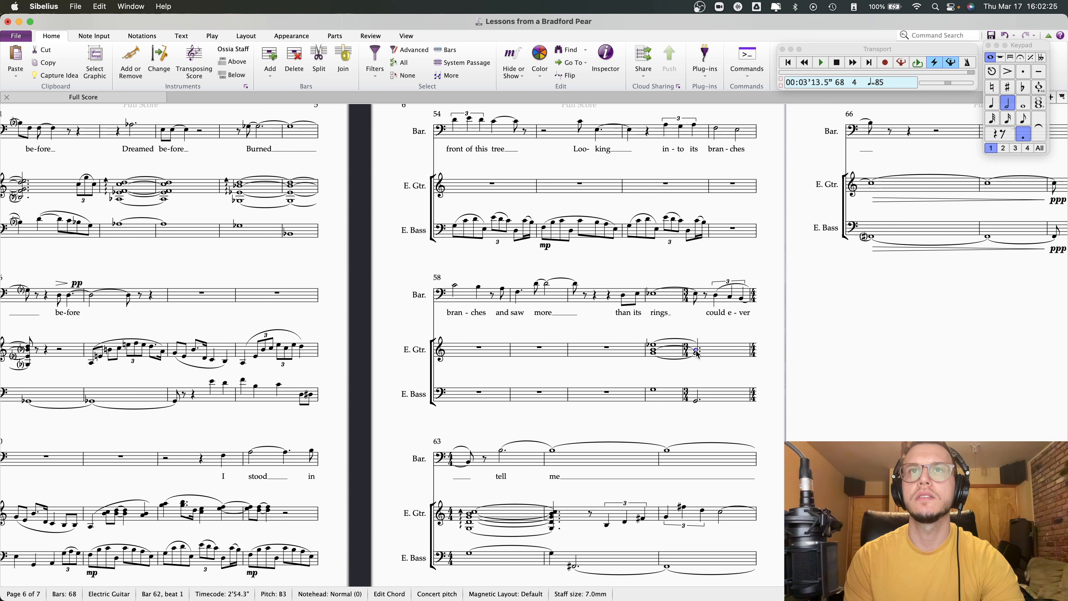
pyautogui.press('4')
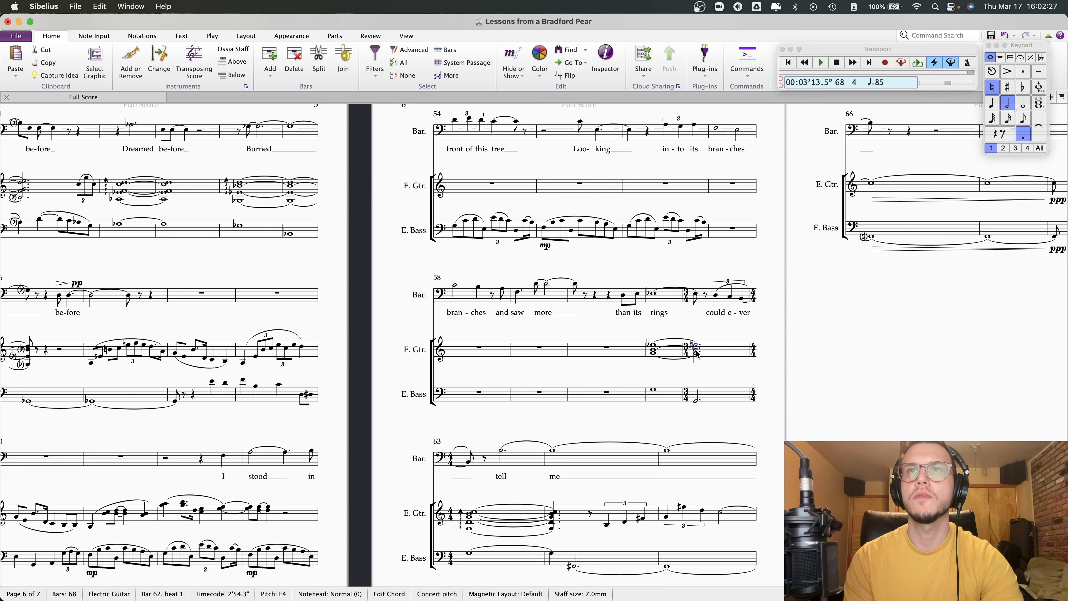
pyautogui.click(1027, 89)
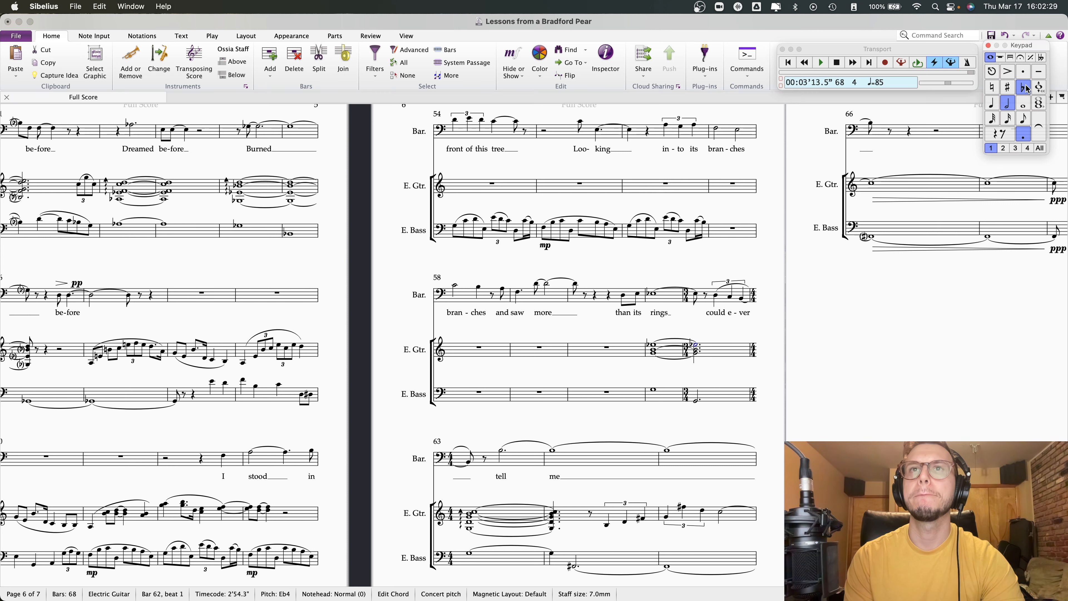
# - Lower the tied bottom G of the Electric Guitar chord in bars 61 and 62 by an octave to G2
pyautogui.click(653, 354)
pyautogui.press('Right')
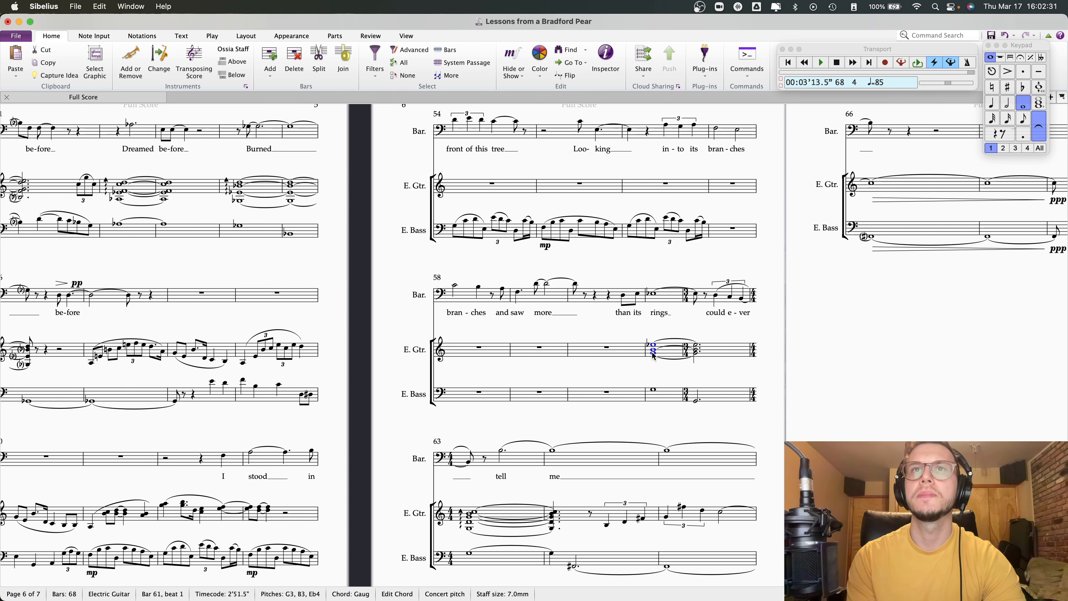
pyautogui.click(655, 356)
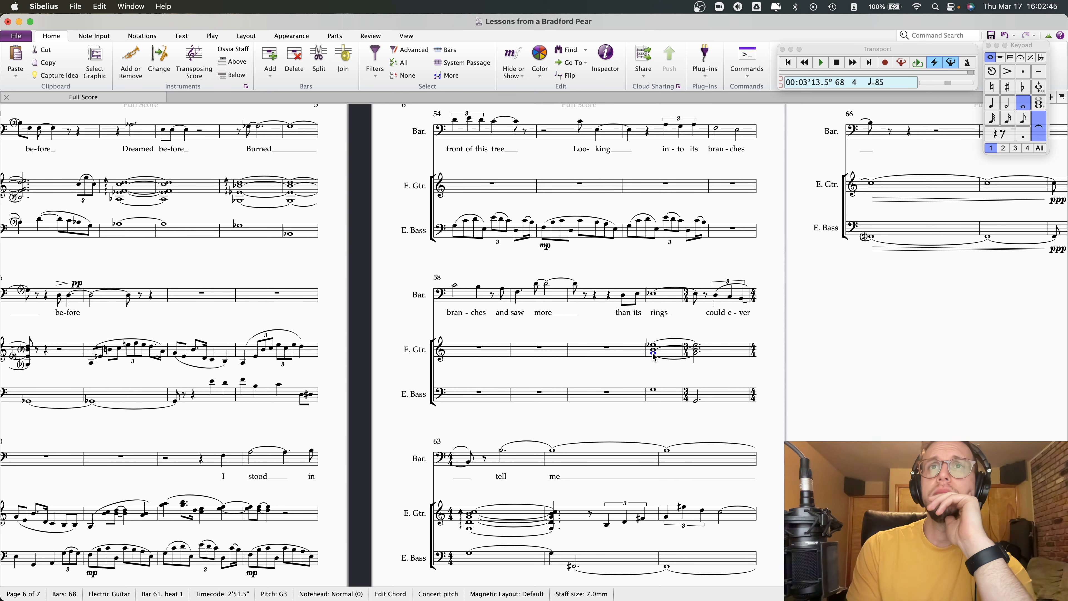
pyautogui.press('super+Down')
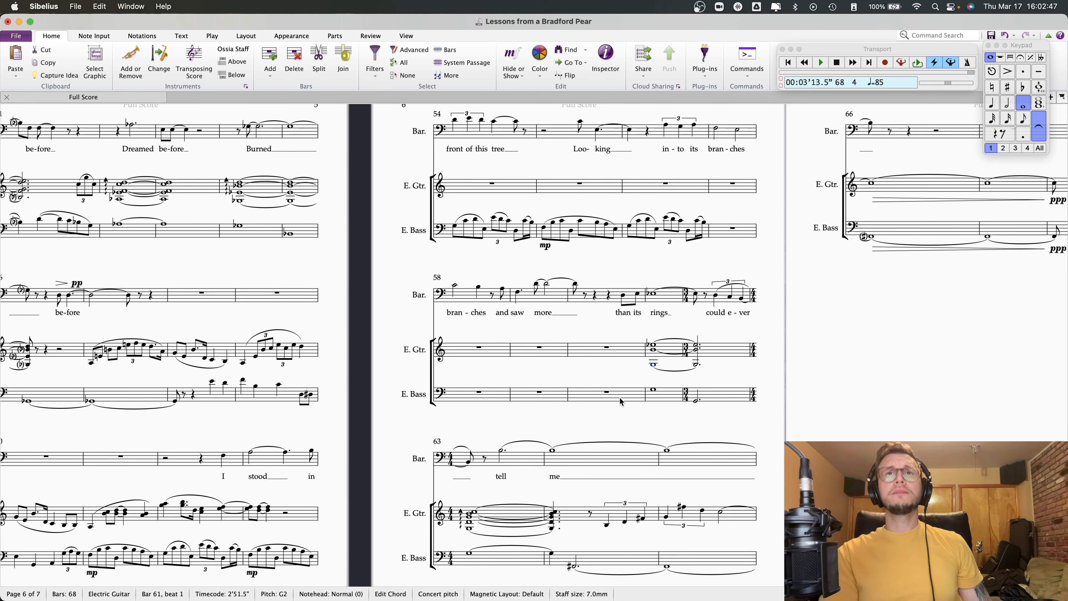
pyautogui.click(626, 374)
pyautogui.click(655, 390)
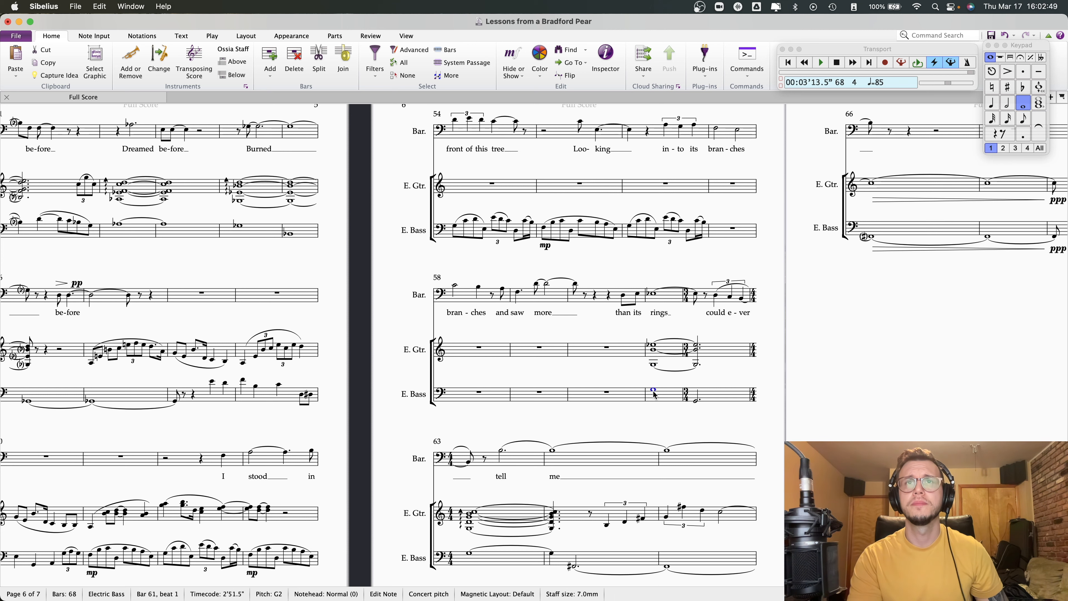
pyautogui.click(654, 367)
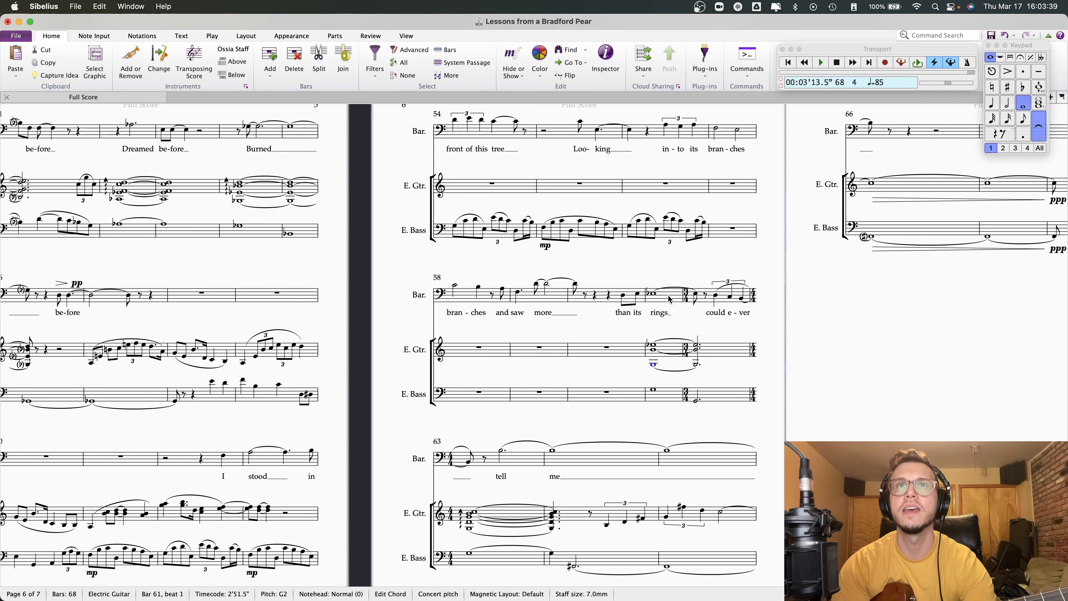
# - Add an A4 on top of the Electric Guitar chords in bars 61 and 62
pyautogui.click(654, 344)
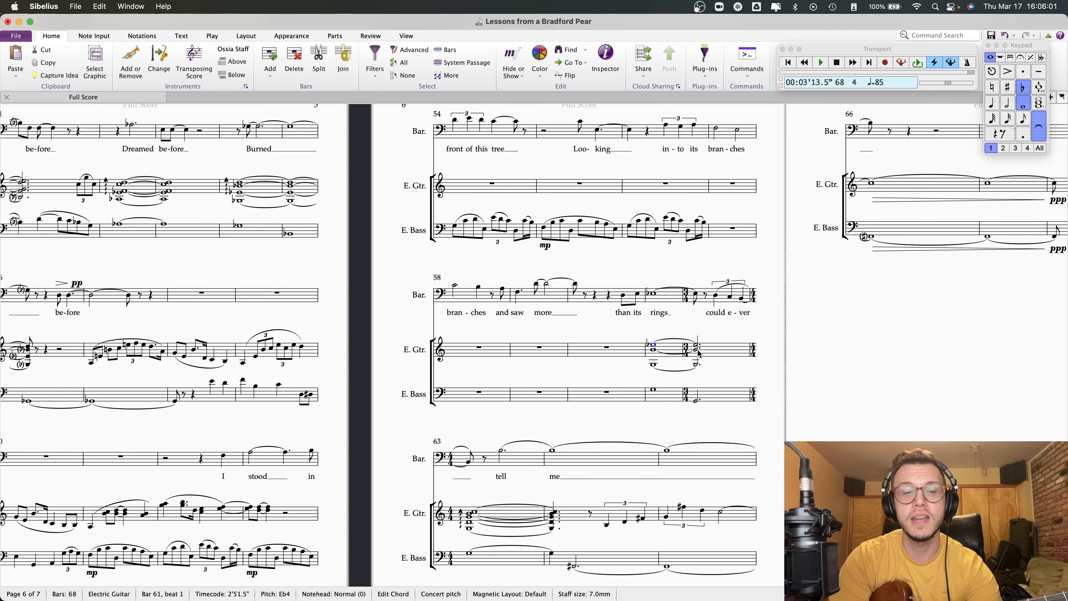
pyautogui.hotkey('shift', 'a')
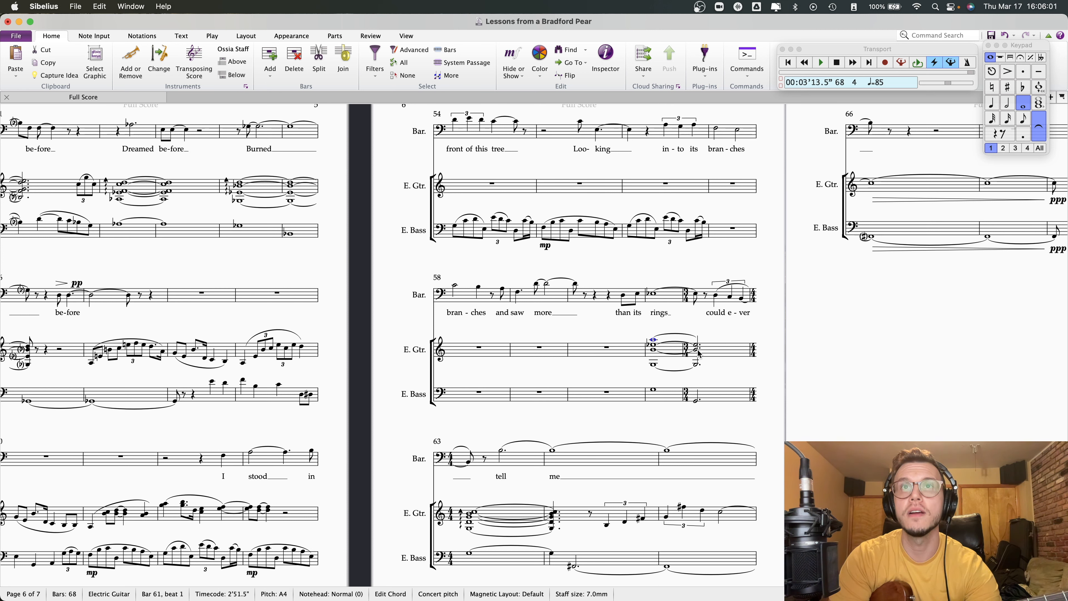
pyautogui.click(697, 348)
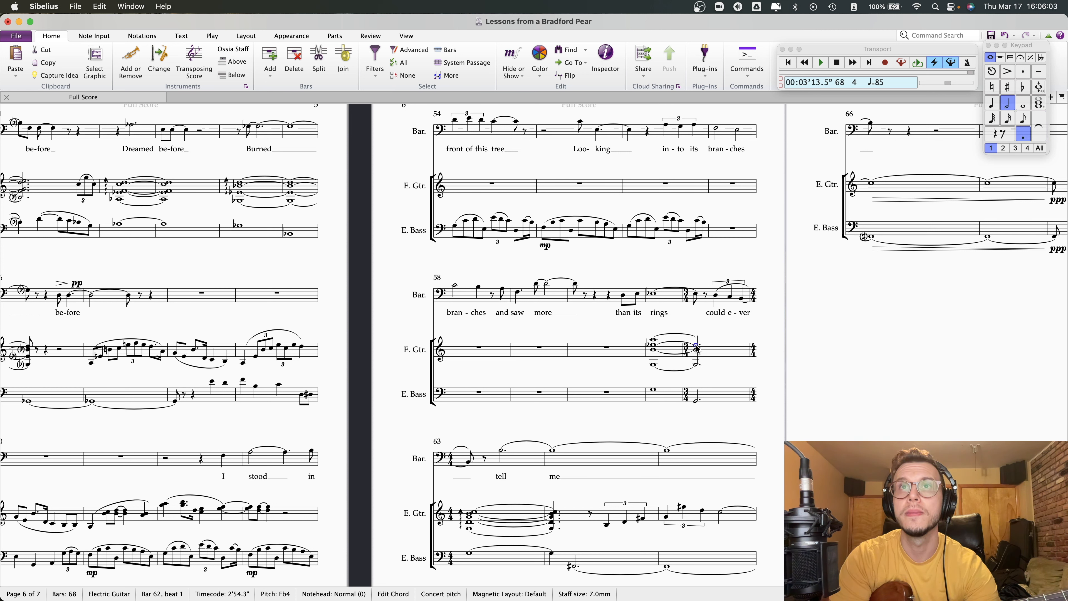
pyautogui.hotkey('shift', 'a')
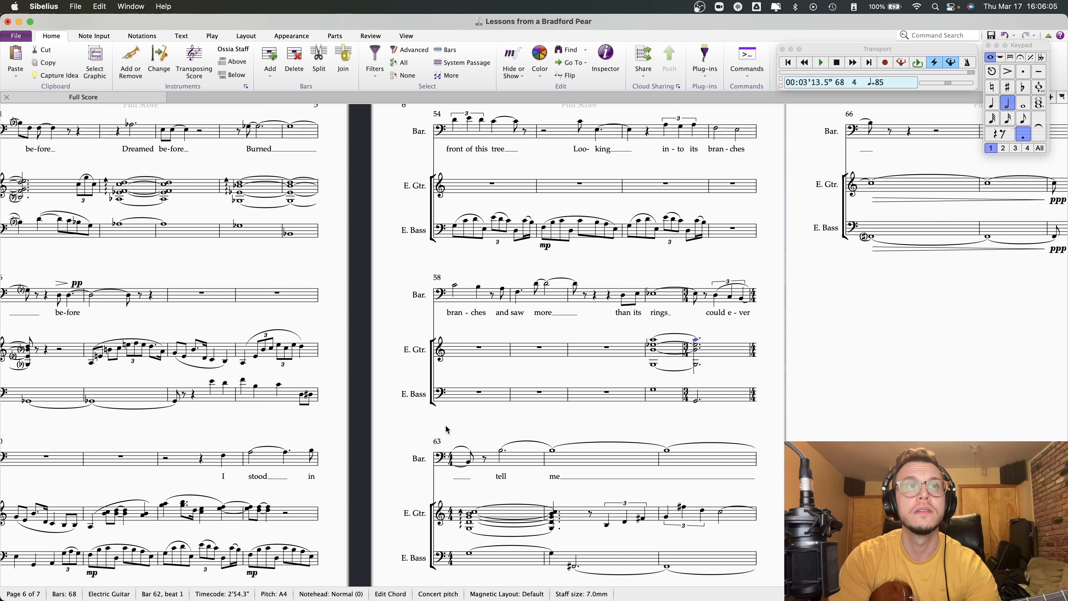
# - Copy the arpeggio line from the Electric Guitar chord in bar 63 to the chord in bar 61
pyautogui.click(461, 511)
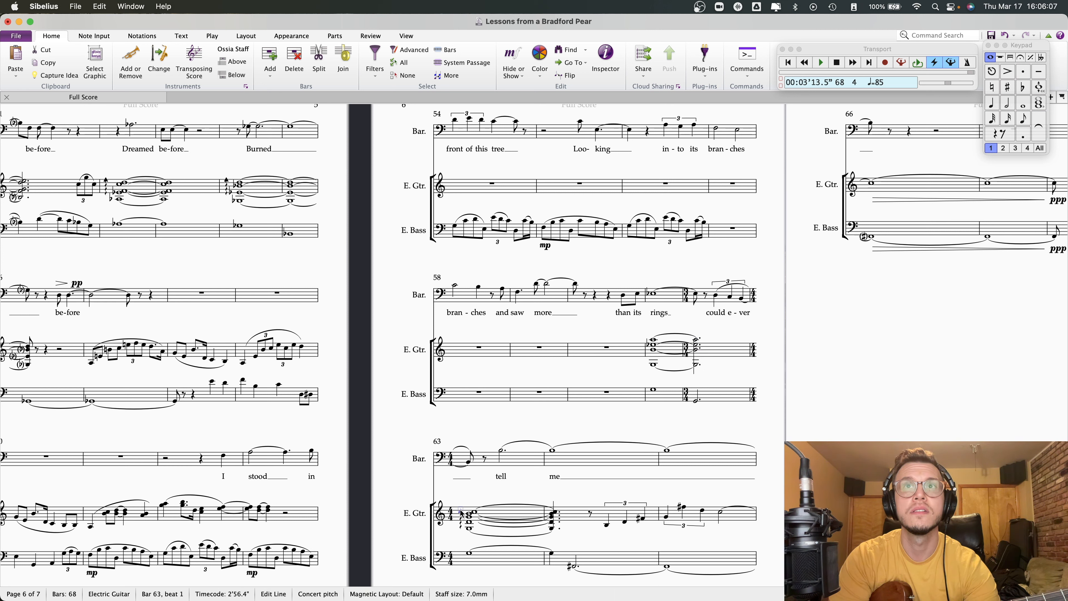
pyautogui.click(651, 356)
pyautogui.press('super+v')
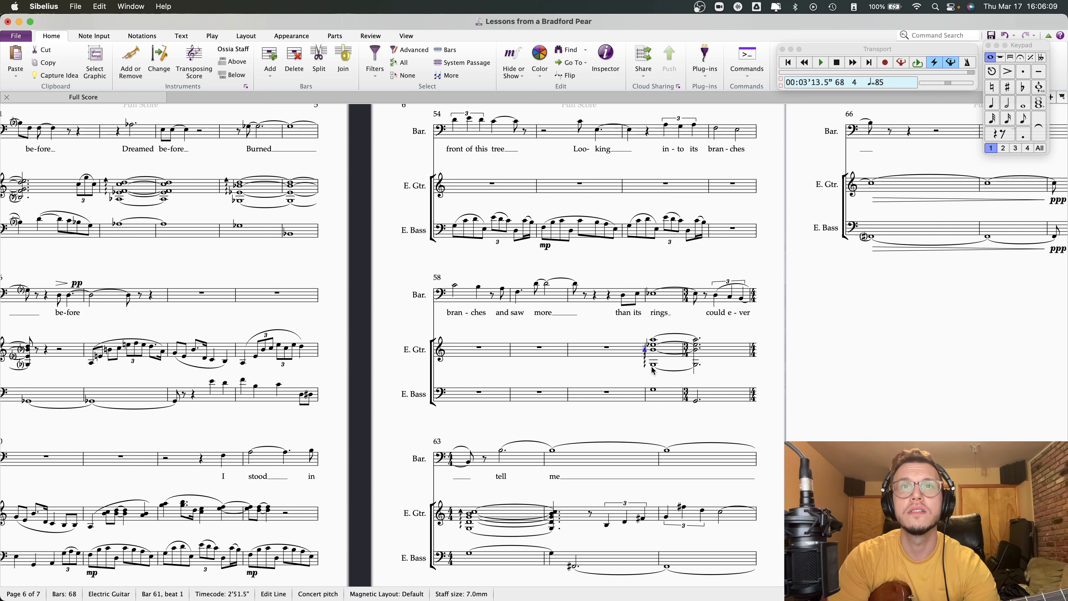
pyautogui.click(652, 351)
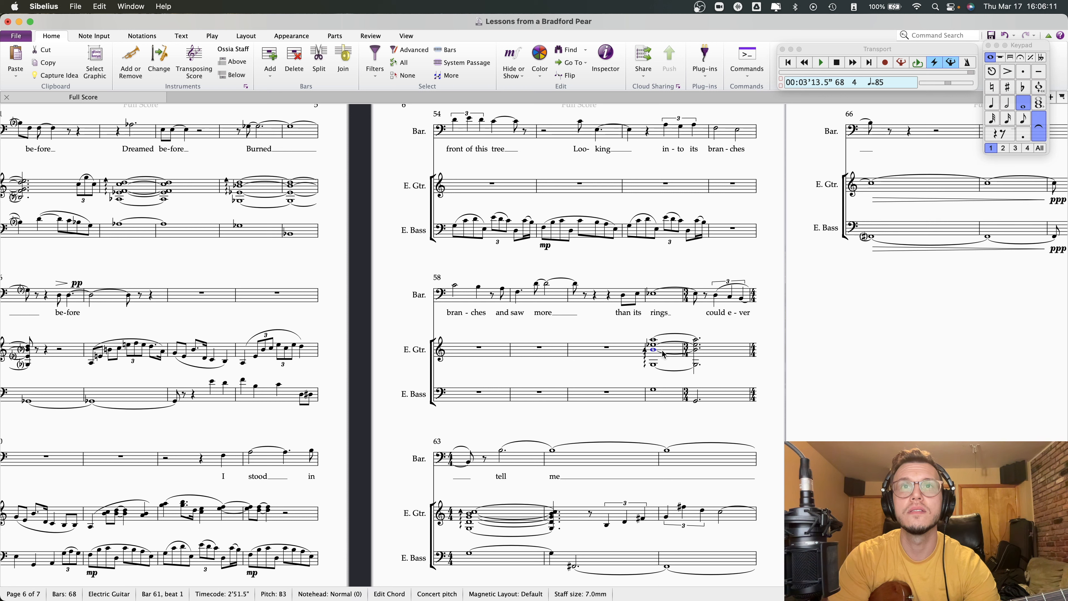
# - Play back the score from beat 4 of bar 60 to hear the arpeggiated Electric Guitar chord in bar 61
pyautogui.hotkey('alt', 'shift', 'Right')
pyautogui.hotkey('alt', 'shift', 'Right')
pyautogui.hotkey('alt', 'shift', 'Right')
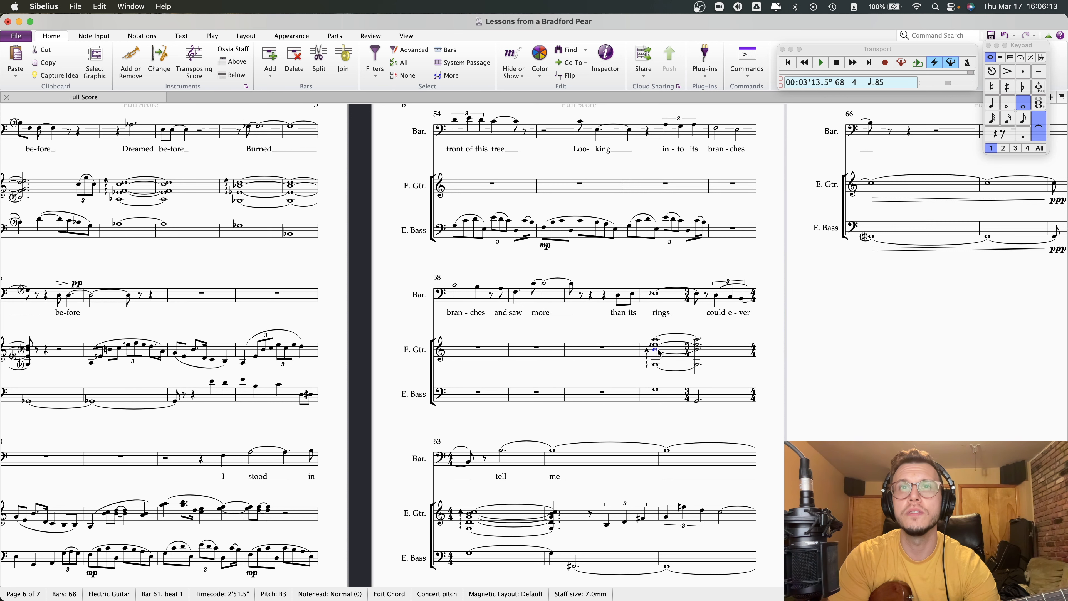
pyautogui.click(647, 353)
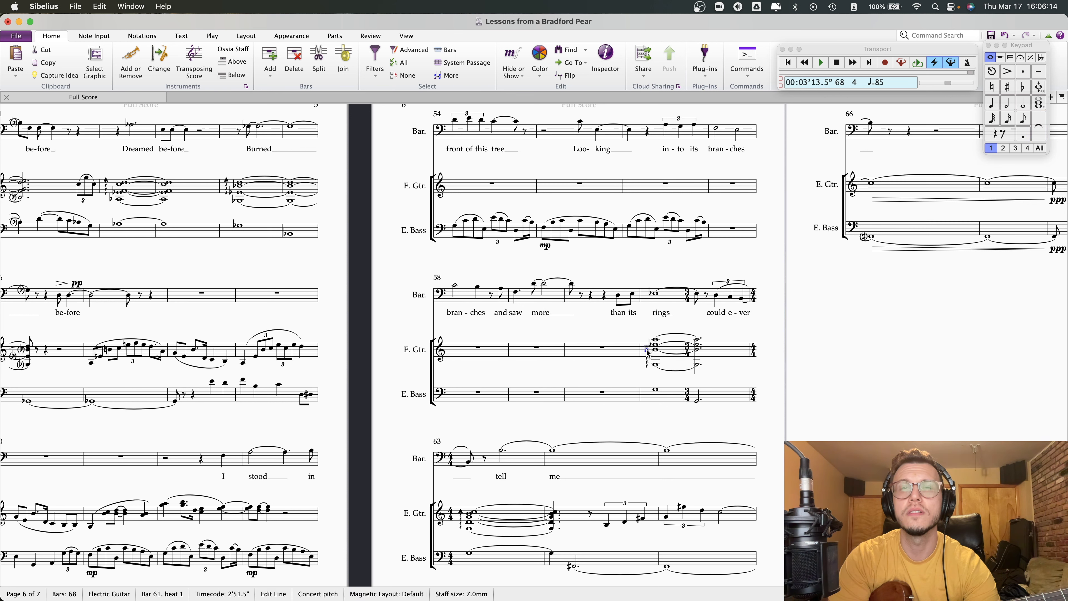
pyautogui.click(619, 297)
pyautogui.press('space')
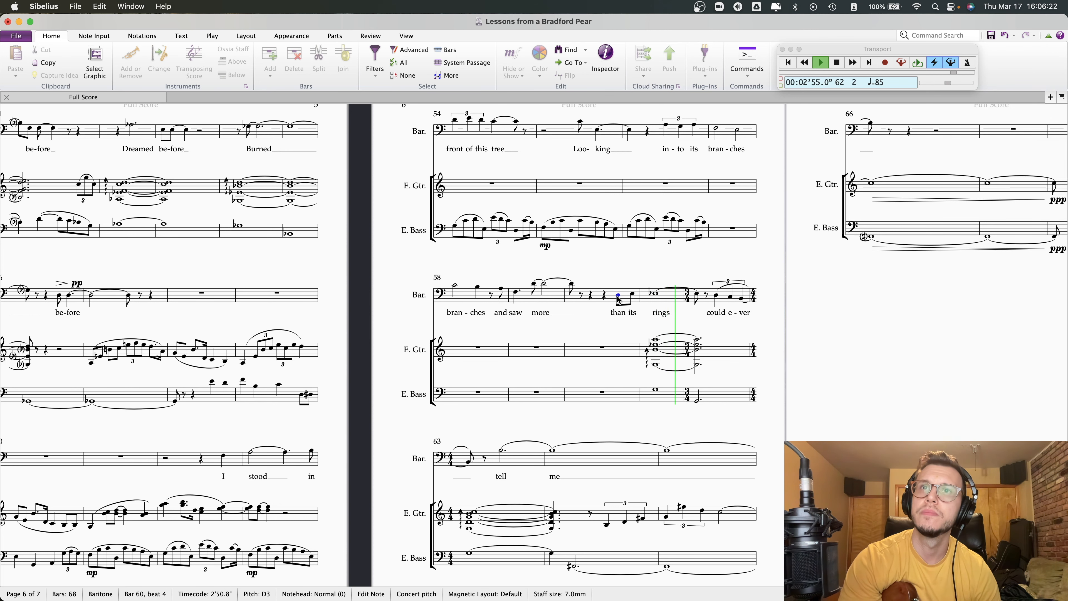
pyautogui.press('space')
# - Lower the Electric Bass whole note in bar 61 to D2 and play the passage back from bar 60
pyautogui.click(657, 366)
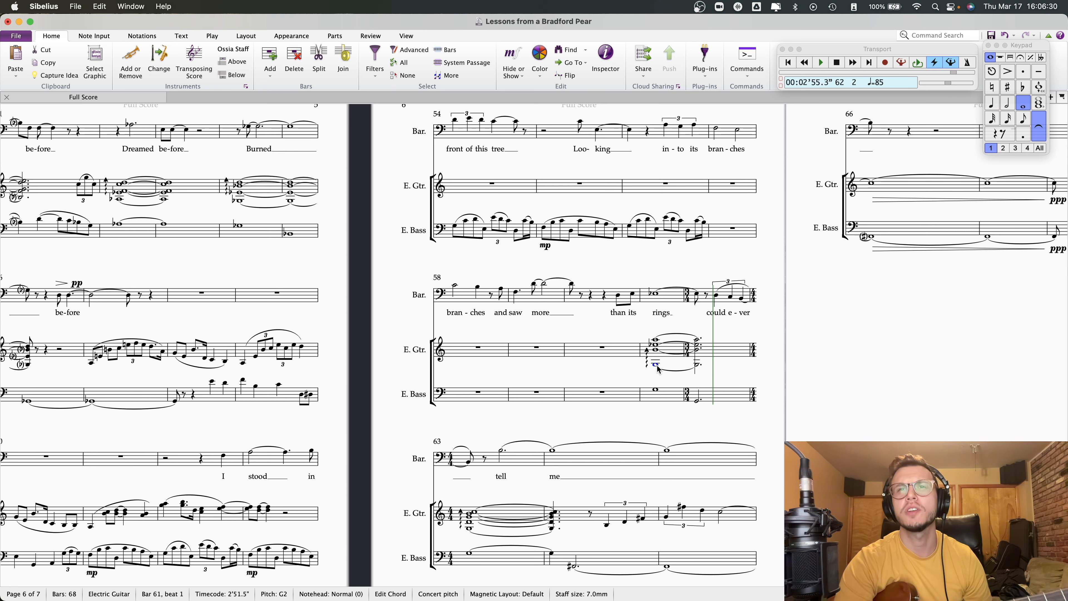
pyautogui.click(658, 391)
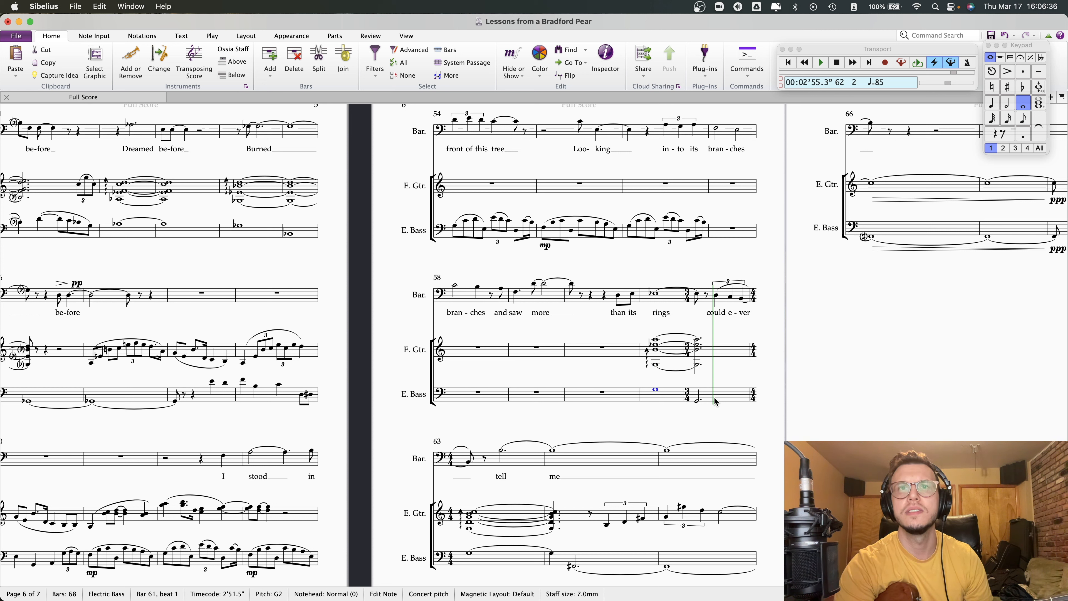
pyautogui.press('Down')
pyautogui.press('Down')
pyautogui.press('Down')
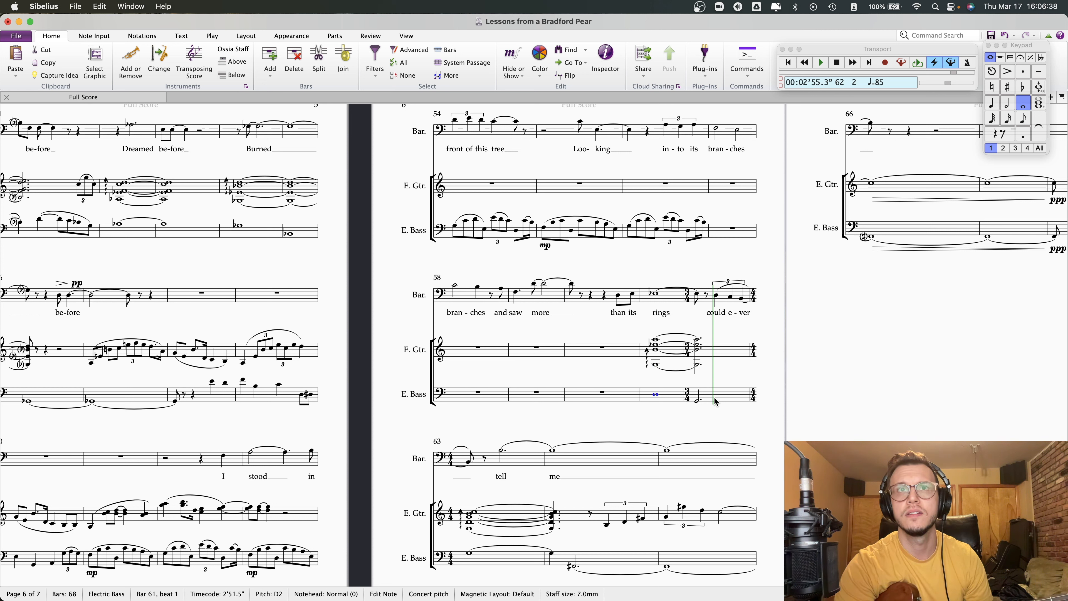
pyautogui.press('Left')
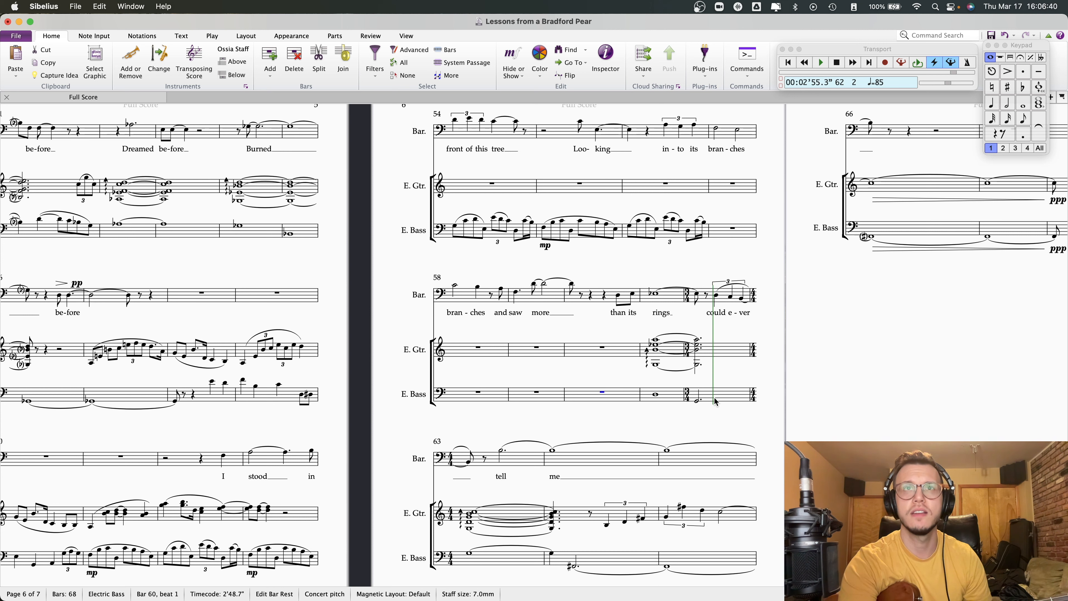
pyautogui.press('space')
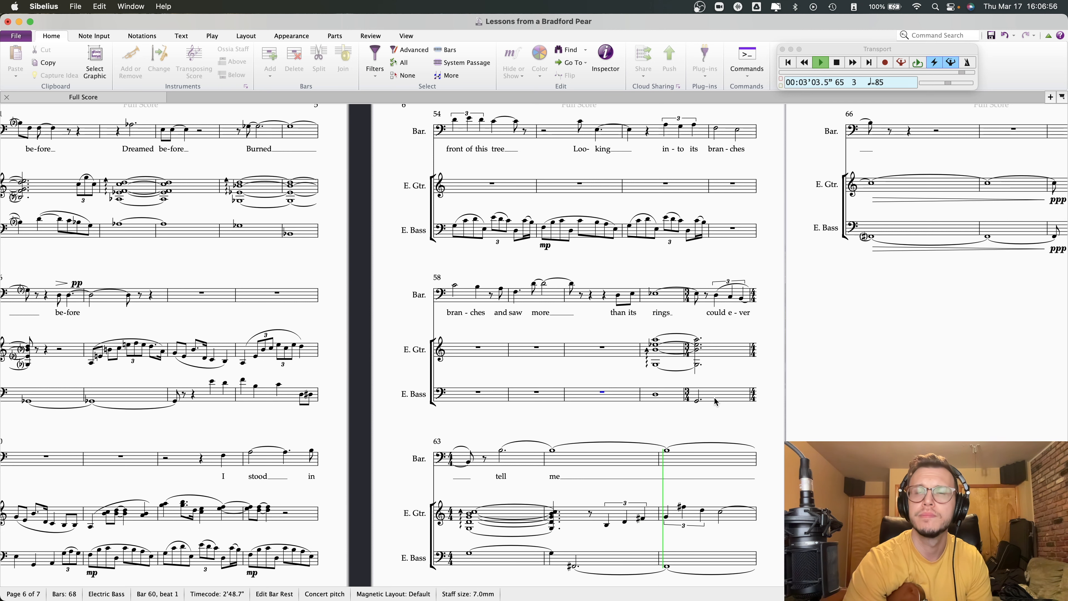
pyautogui.press('space')
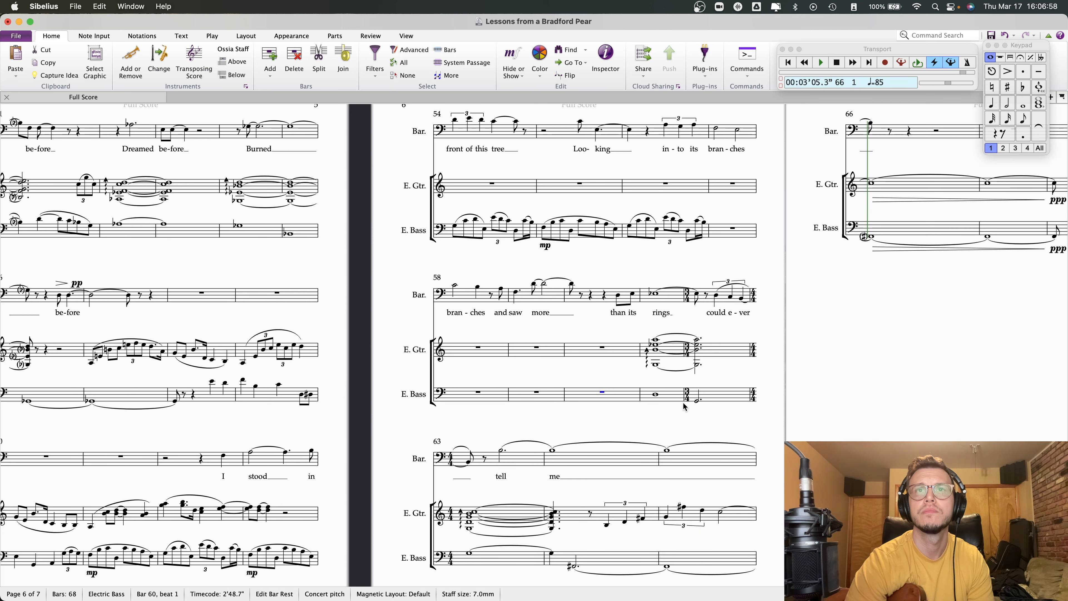
# - Set the Electric Bass whole note in bar 61 to A1 and audition that bar from the guitar and bass passage
pyautogui.click(656, 395)
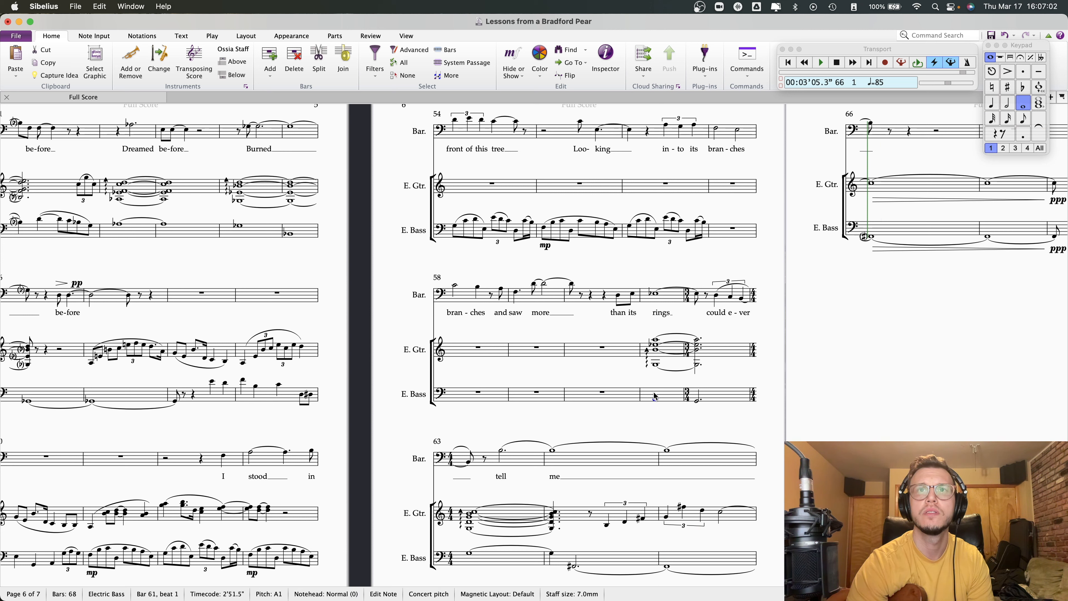
pyautogui.press('Right')
pyautogui.press('Right')
pyautogui.press('Right')
pyautogui.press('Right')
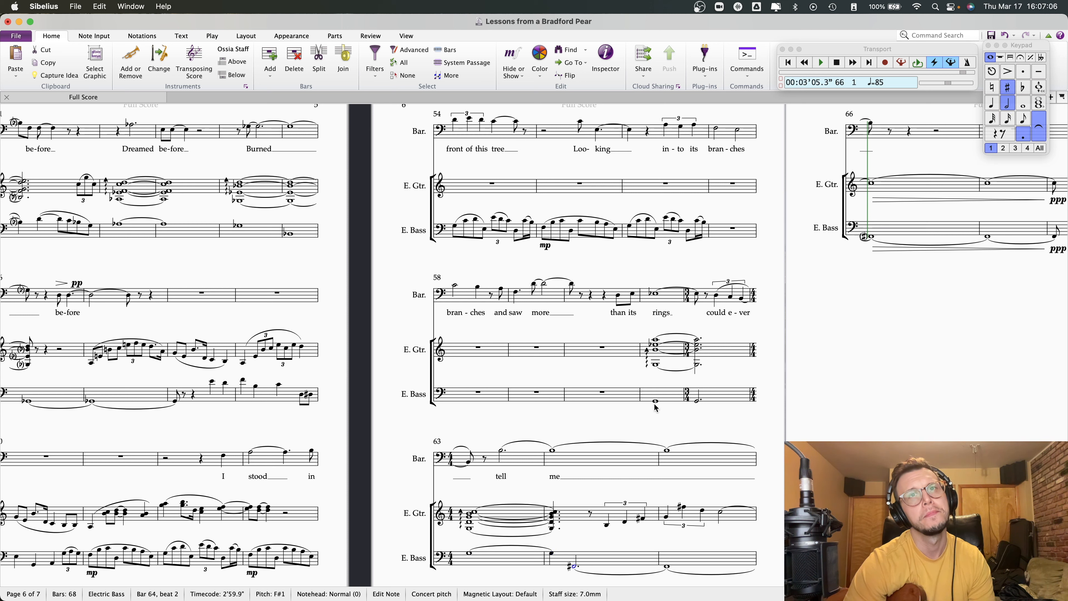
pyautogui.click(657, 401)
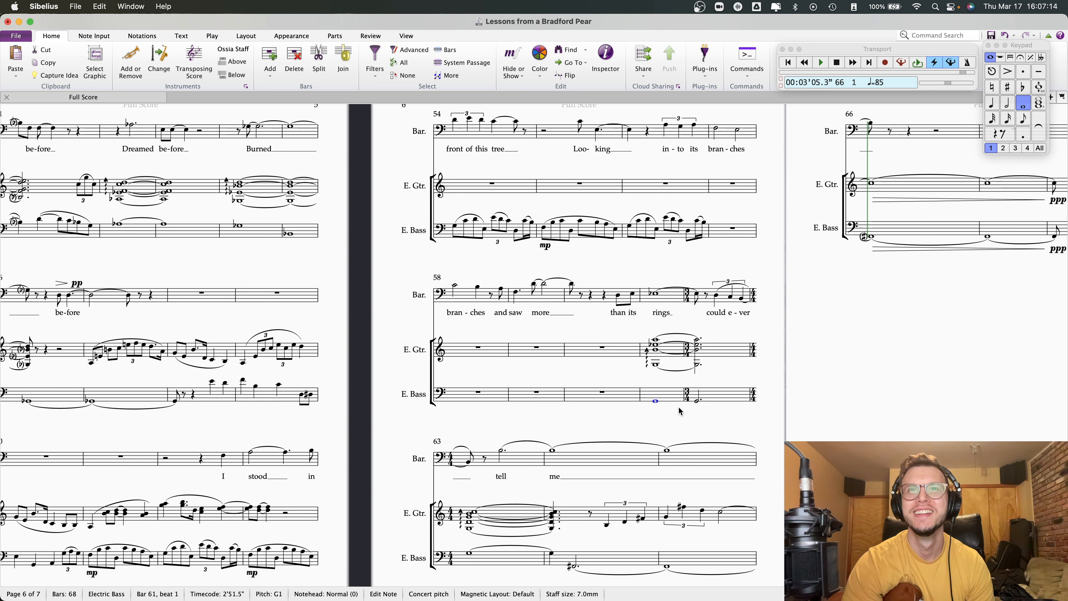
pyautogui.hotkey('shift', 'alt', 'Up')
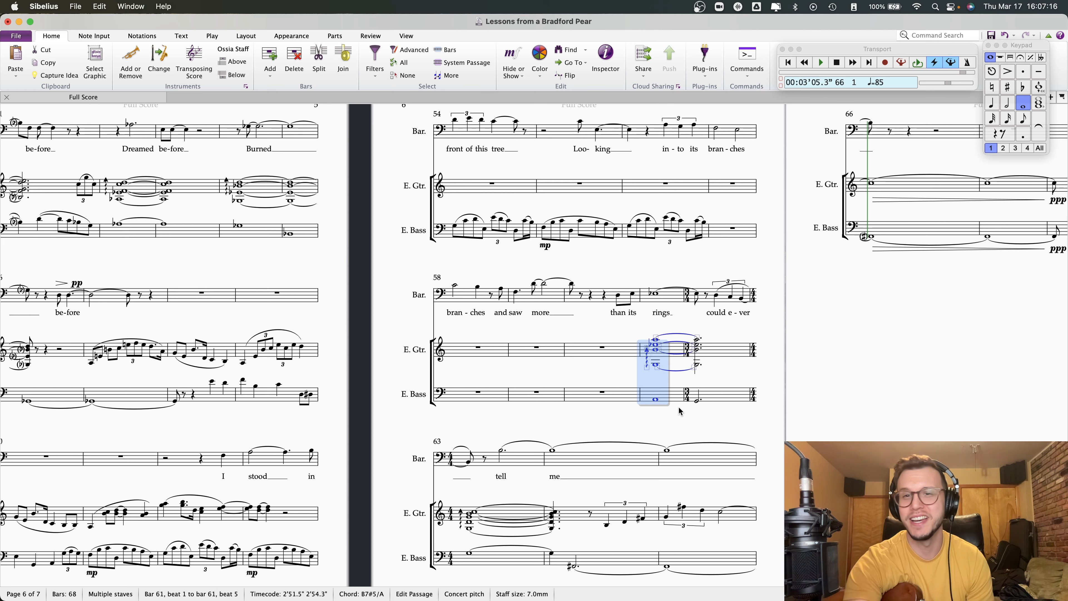
pyautogui.press('space')
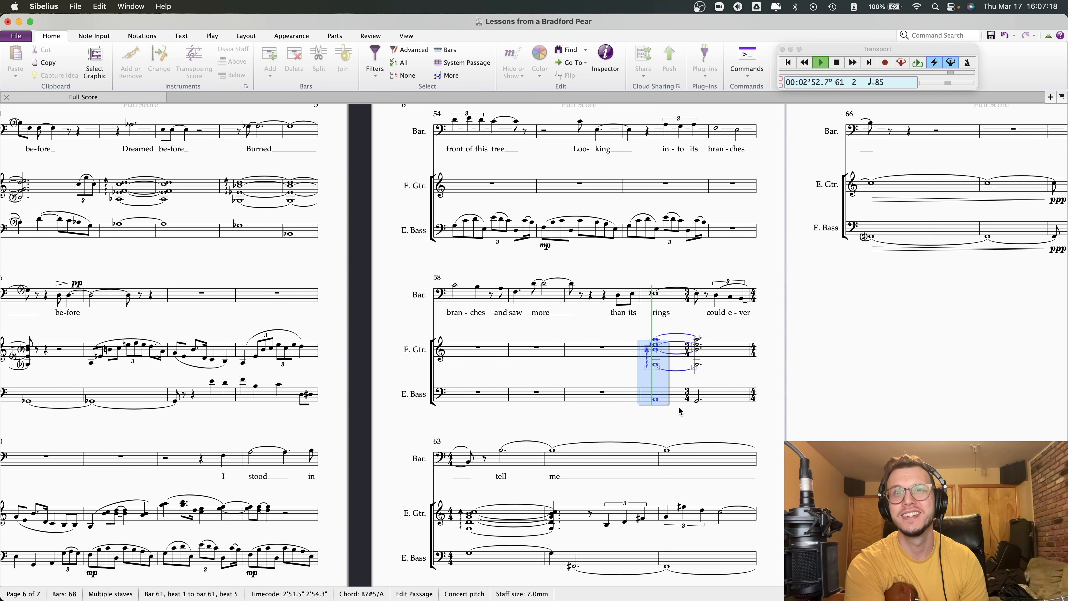
pyautogui.press('space')
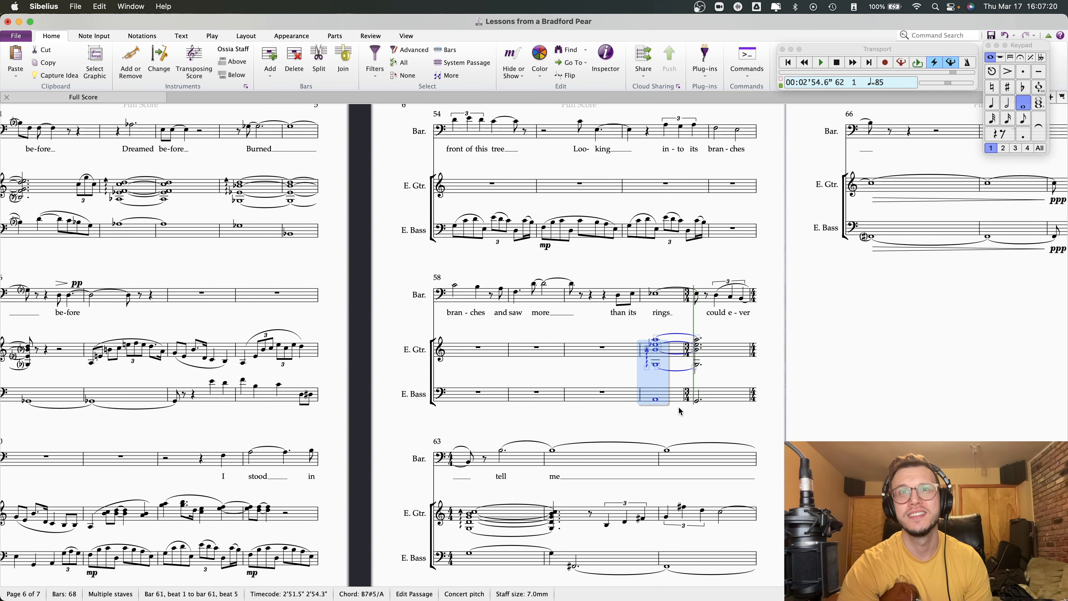
# - Play back the ending from the Baritone note on beat 4 of bar 60
pyautogui.press('Escape')
pyautogui.click(618, 297)
pyautogui.press('space')
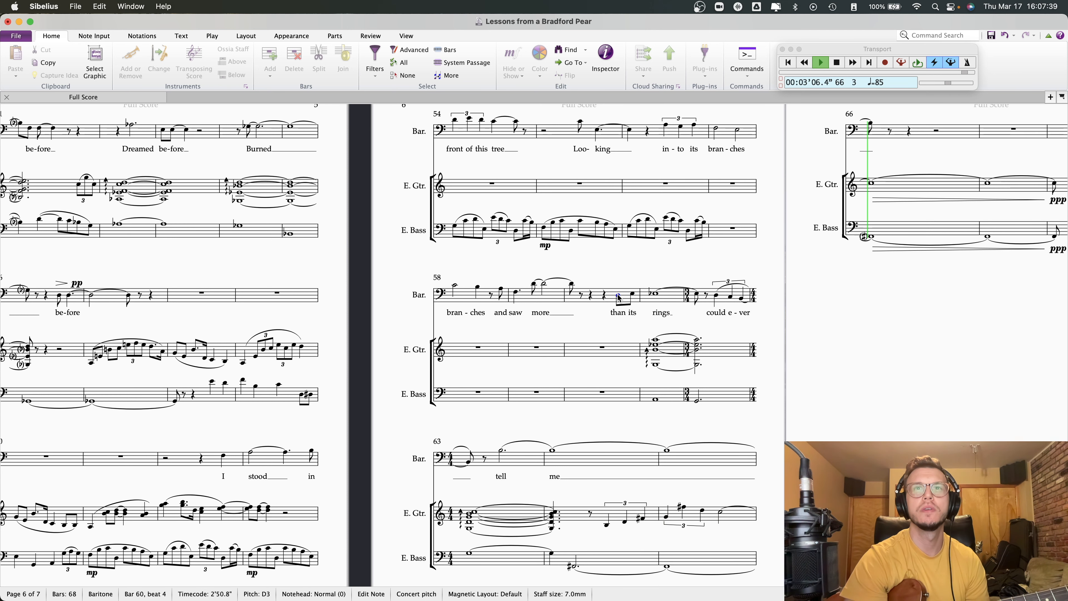
pyautogui.press('space')
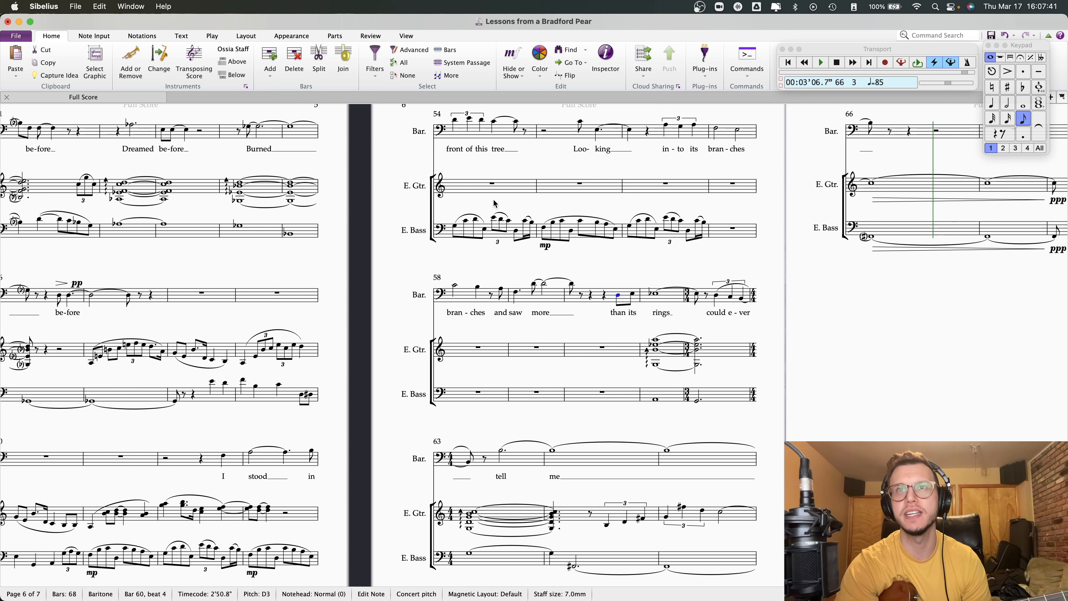
# - Try raising the Electric Bass whole note in bar 61 to F2 and play back from beat 4 of bar 60
pyautogui.click(655, 401)
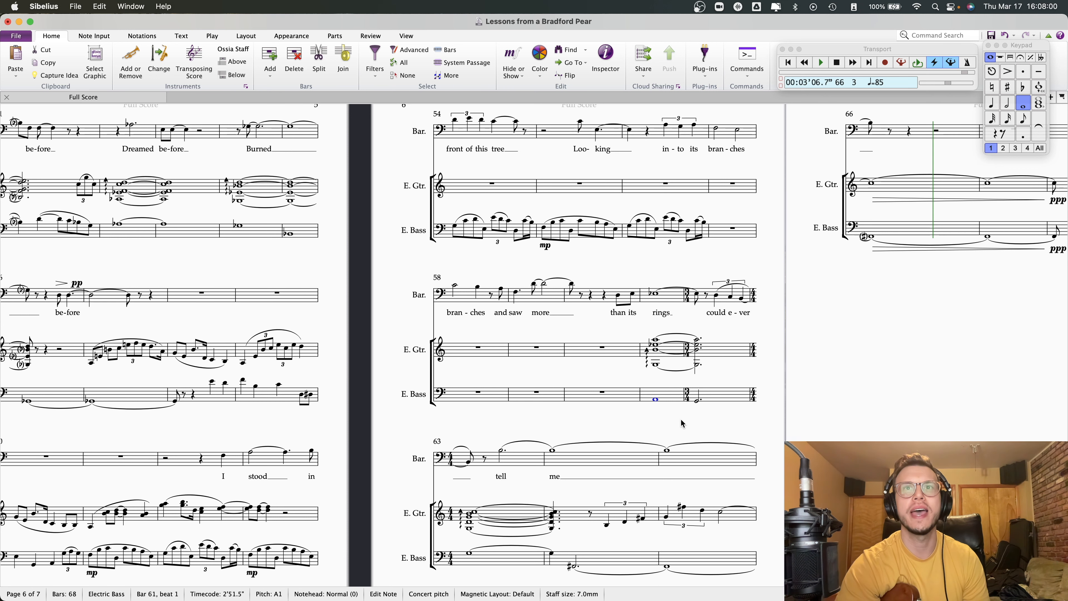
pyautogui.press('Up')
pyautogui.press('Up')
pyautogui.press('Up')
pyautogui.press('Up')
pyautogui.press('Up')
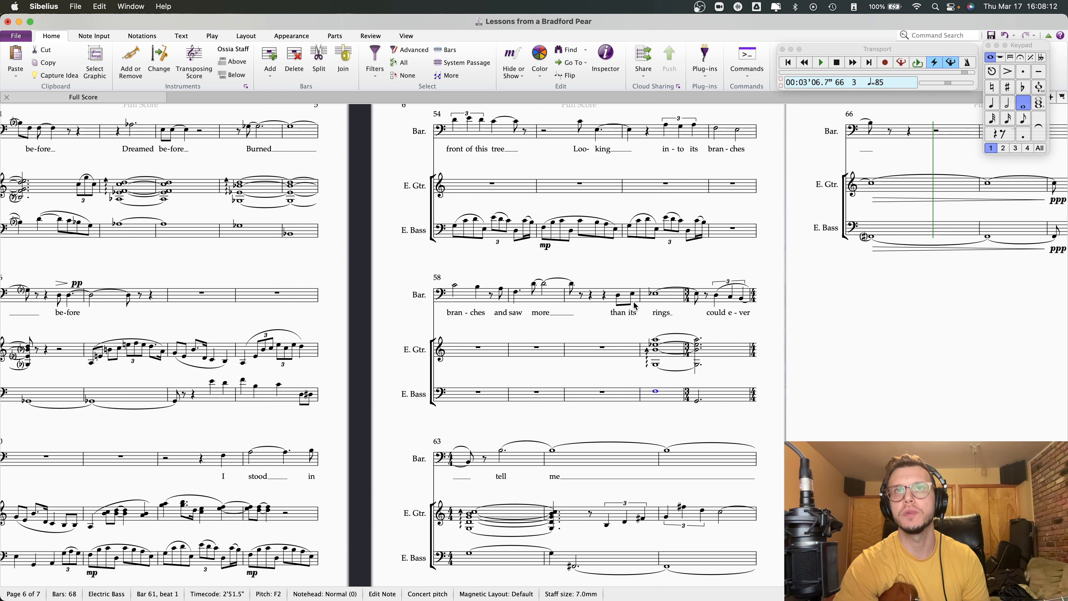
pyautogui.click(618, 296)
pyautogui.press('space')
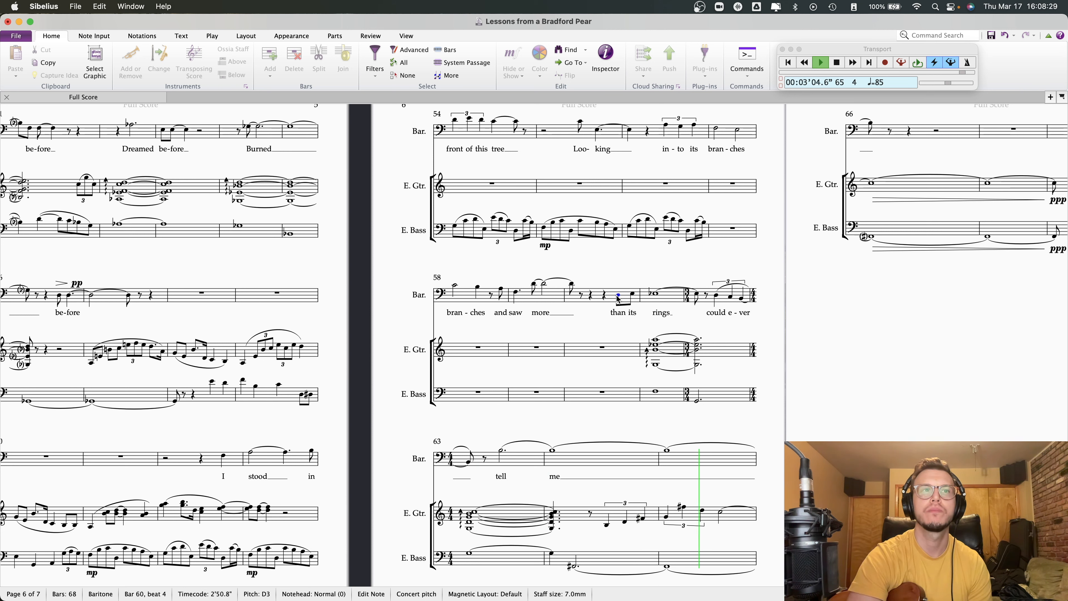
pyautogui.press('space')
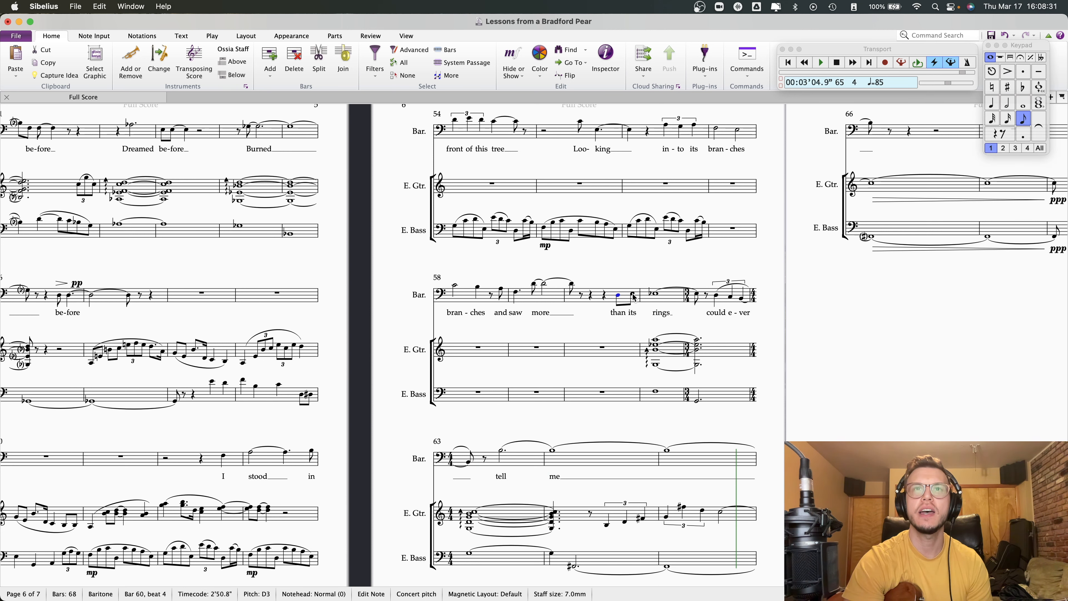
# - Lower the Electric Bass whole note in bar 61 back to A1
pyautogui.click(656, 392)
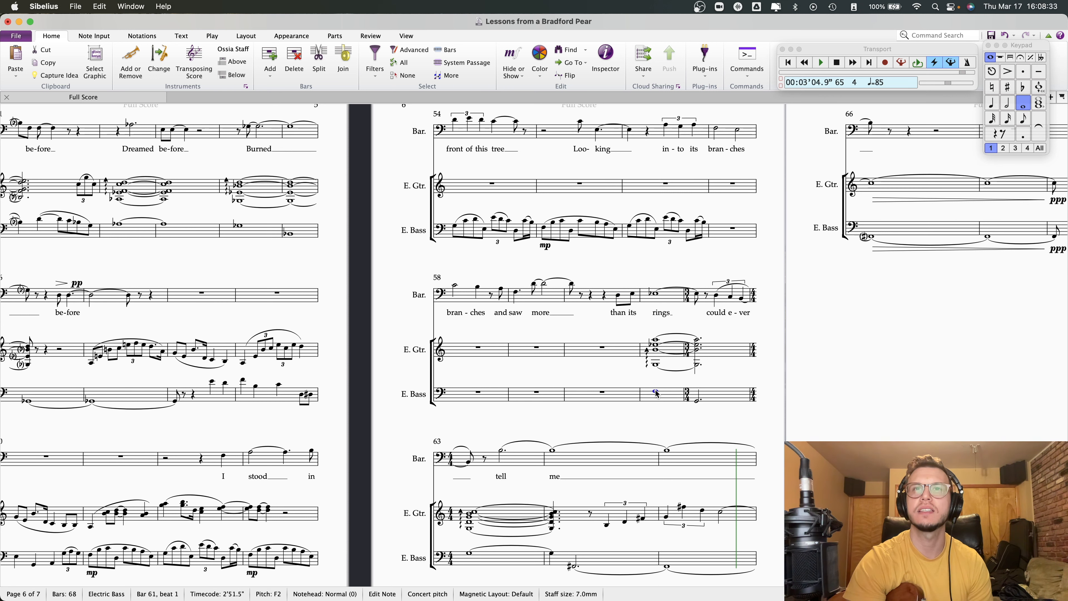
pyautogui.press('Down')
pyautogui.press('Down')
pyautogui.press('Down')
pyautogui.press('Down')
pyautogui.press('Down')
# - Select bar 61 across all staves and play back from there into bar 66
pyautogui.hotkey('shift', 'Up')
pyautogui.hotkey('shift', 'Up')
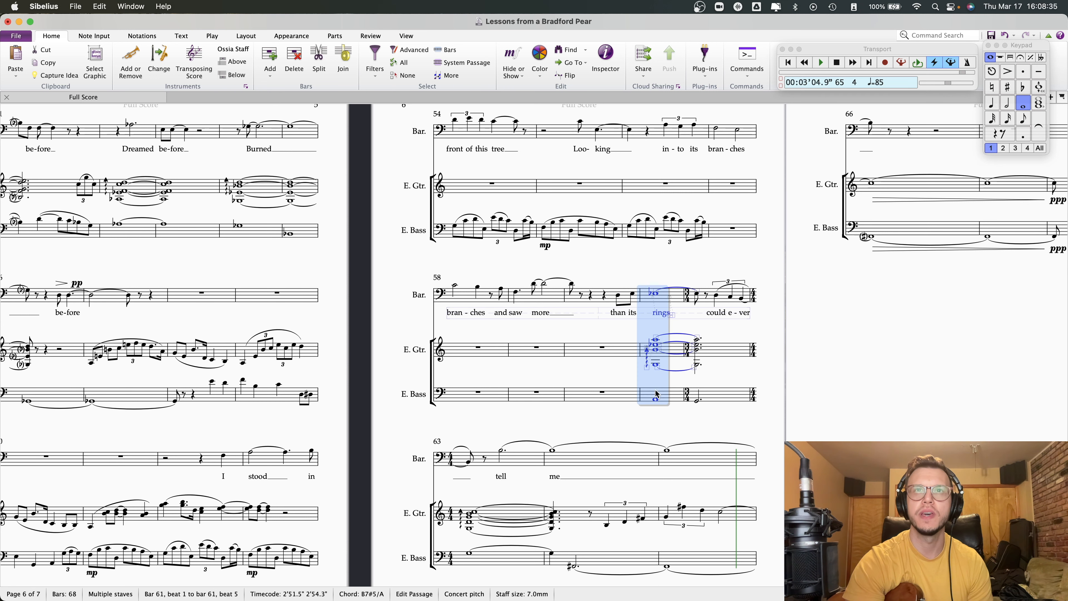
pyautogui.press('space')
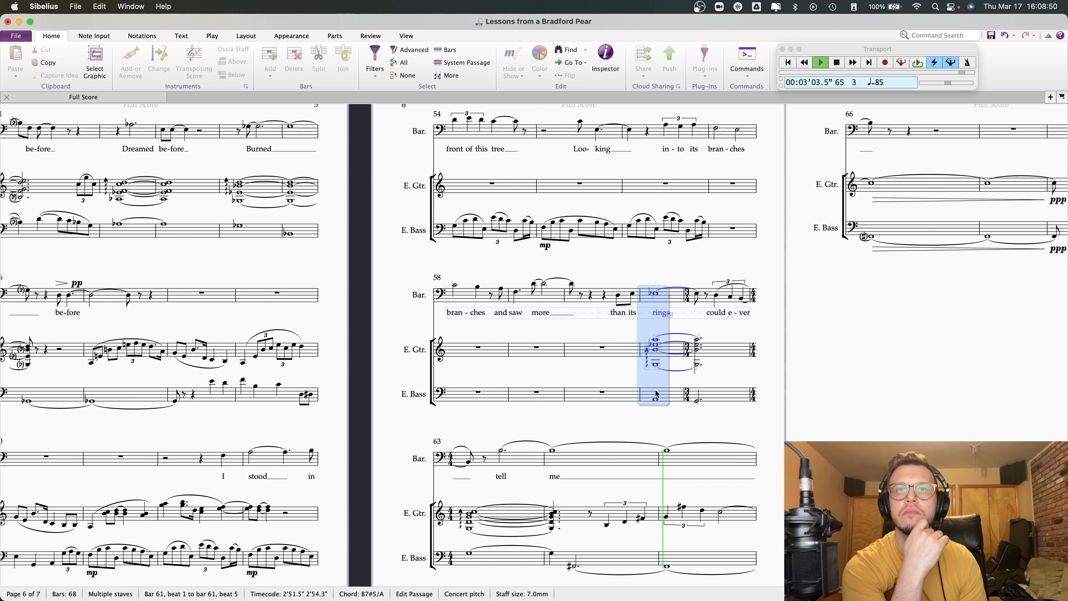
pyautogui.press('super+minus')
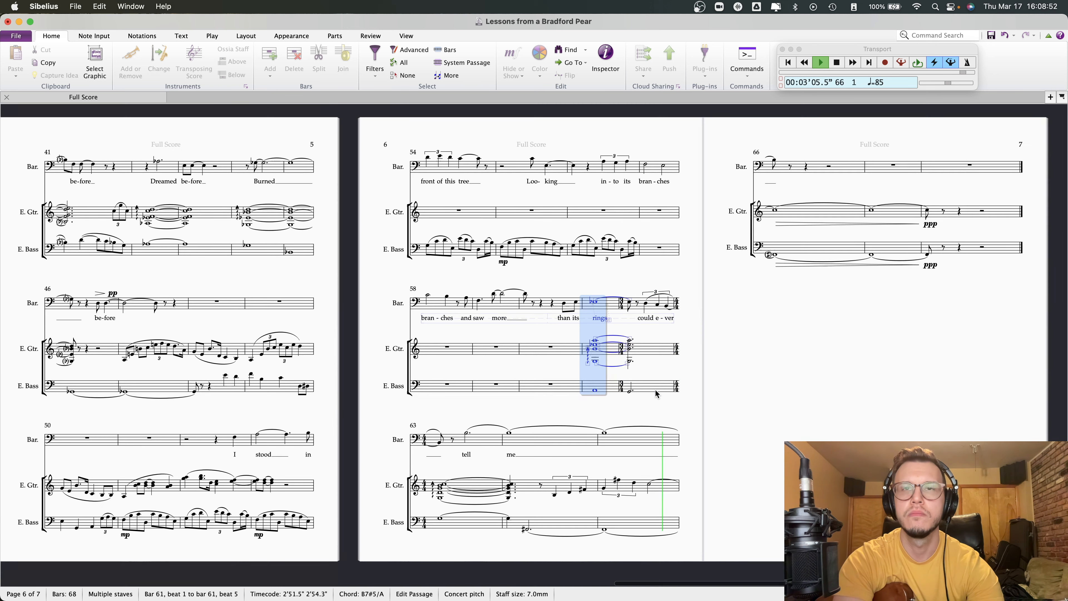
pyautogui.press('super+alt+k')
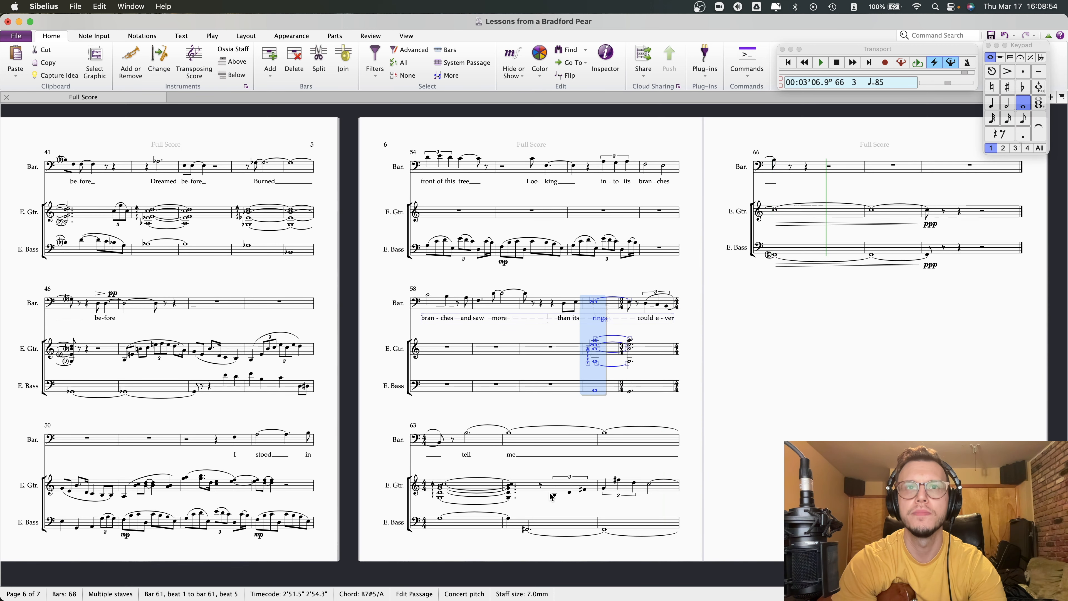
# - Slur the two Electric Guitar triplets across bars 64 and 65 and flip the first triplet's bracket below the notes
pyautogui.click(555, 496)
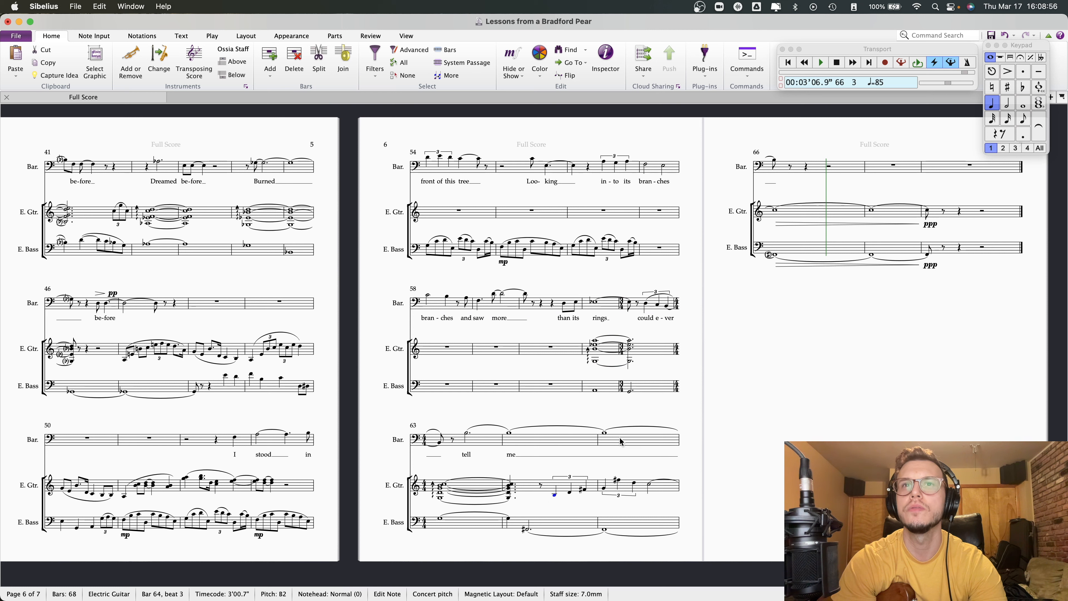
pyautogui.keyDown('shift'); pyautogui.click(636, 484); pyautogui.keyUp('shift')
pyautogui.press('s')
pyautogui.press('Delete')
pyautogui.click(571, 474)
pyautogui.press('x')
pyautogui.press('Escape')
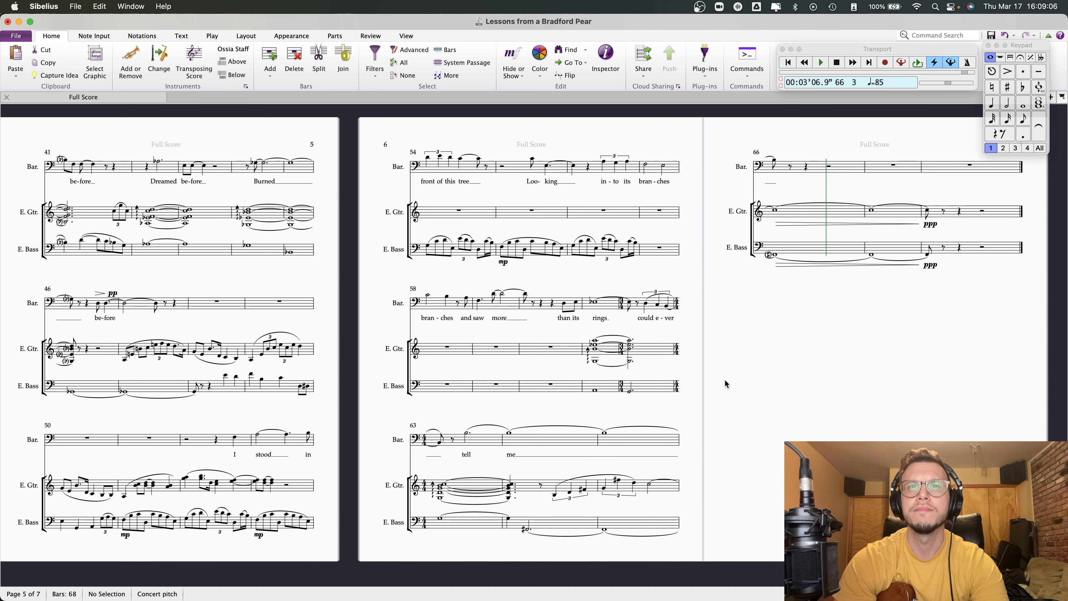
# - Play back from the Baritone Eb3 at the start of bar 61 into bar 63
pyautogui.moveTo(727, 382); pyautogui.dragTo(726, 394)
pyautogui.press('super+equal')
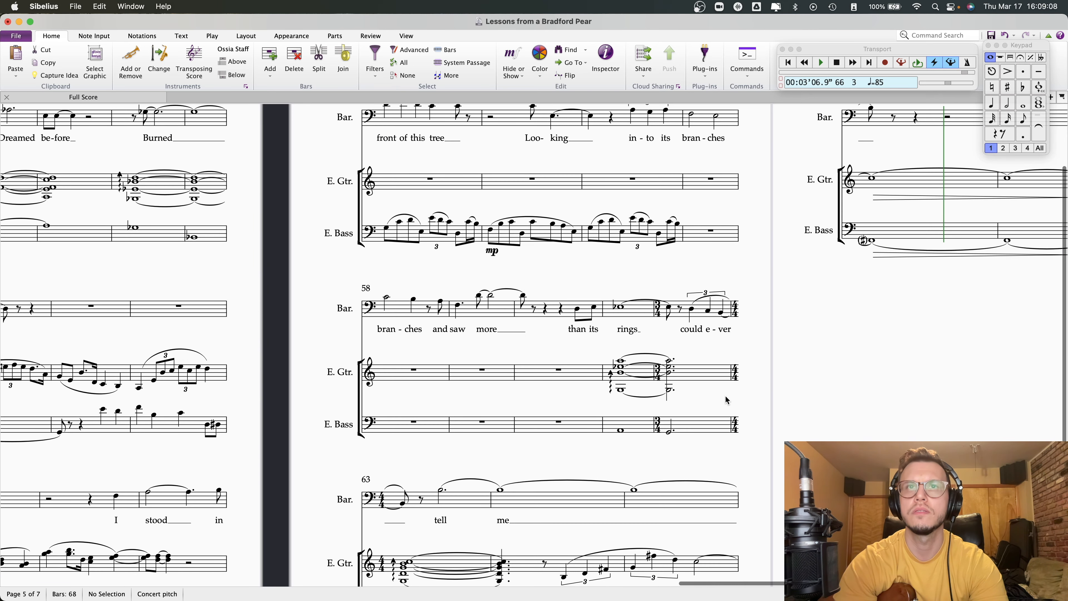
pyautogui.moveTo(796, 402); pyautogui.dragTo(777, 402)
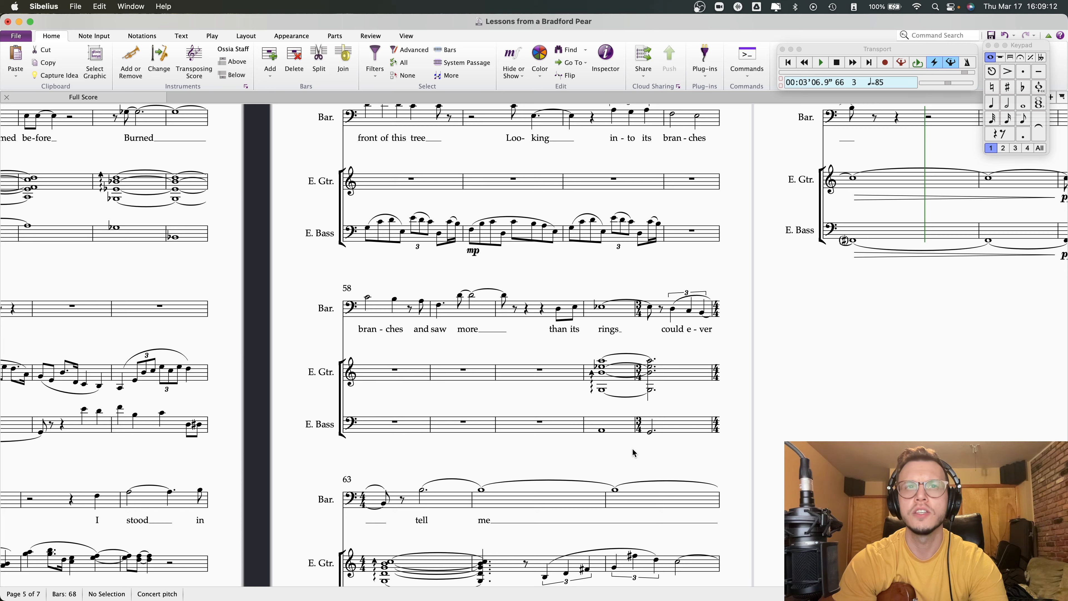
pyautogui.moveTo(634, 453); pyautogui.dragTo(634, 441)
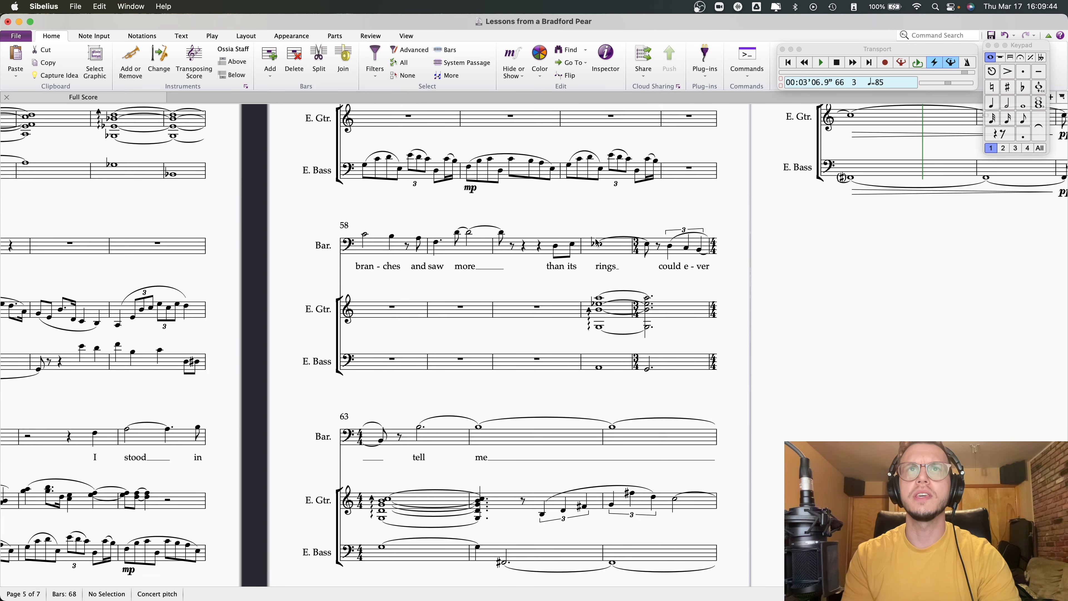
pyautogui.click(598, 244)
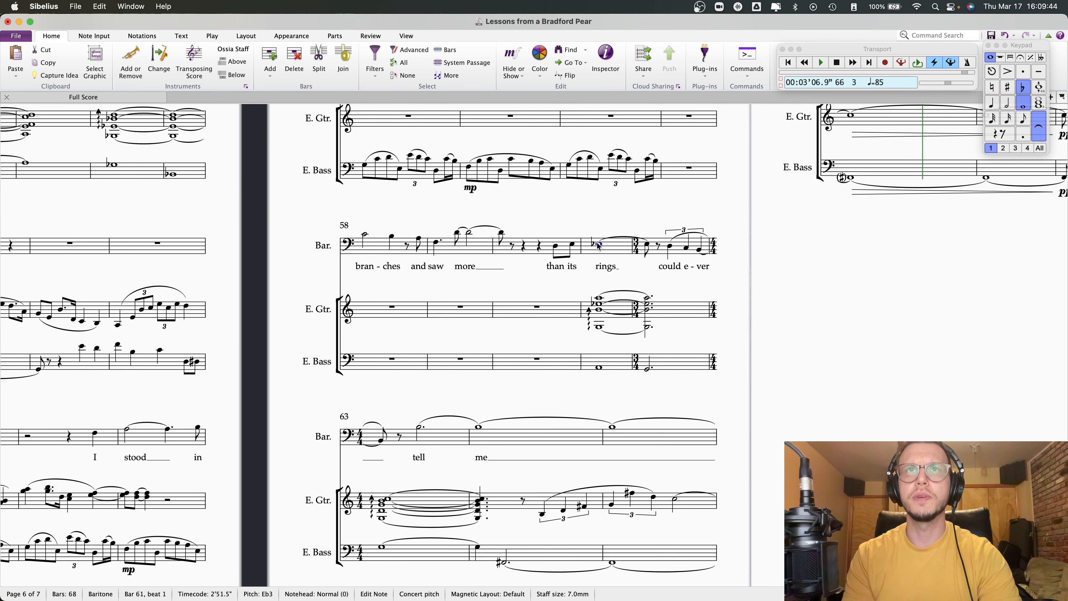
pyautogui.press('space')
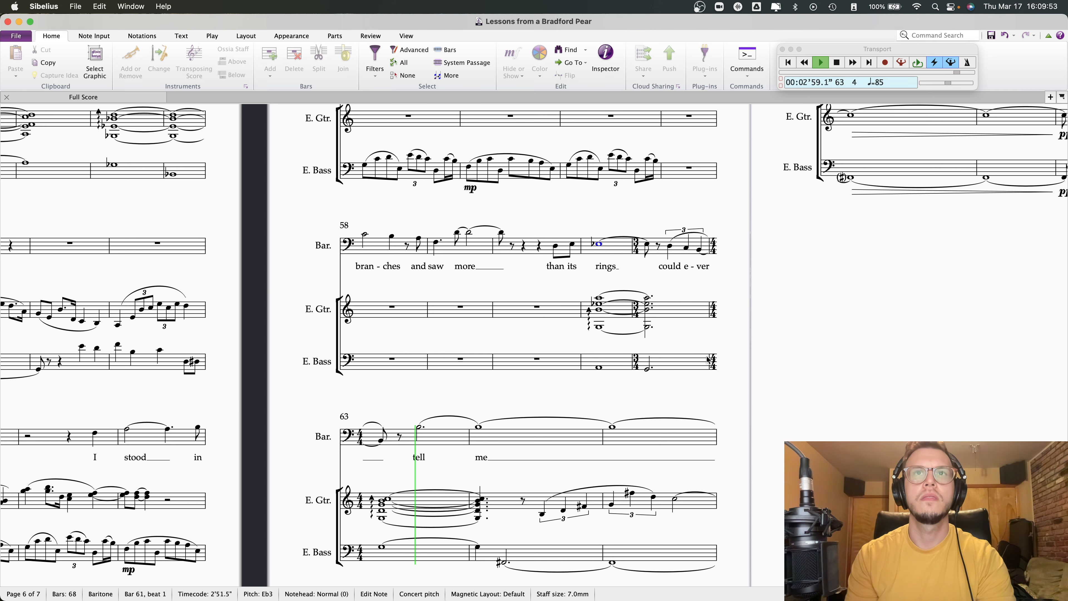
pyautogui.press('space')
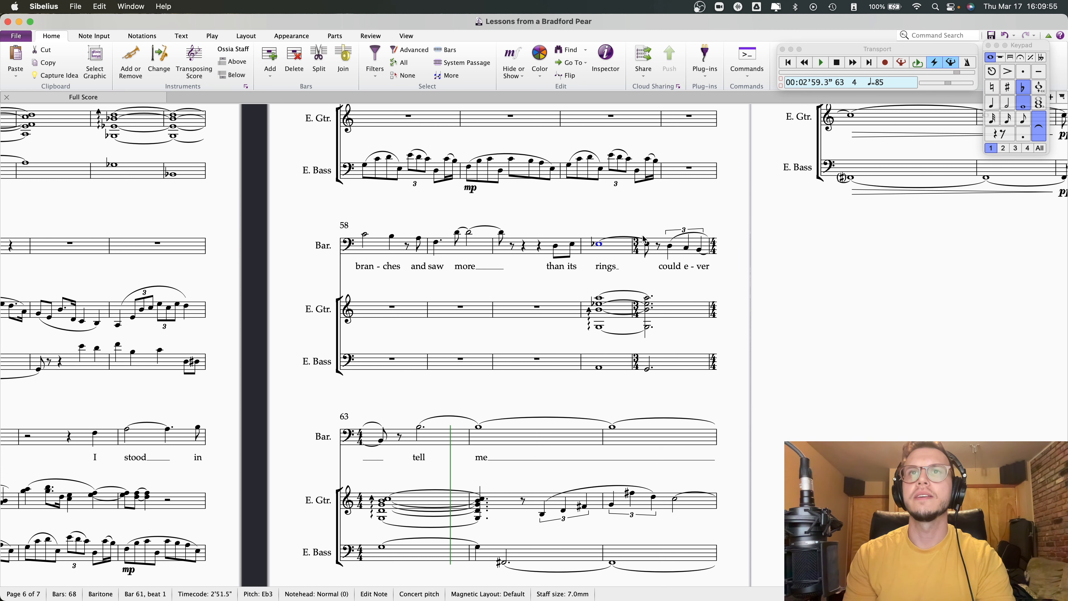
# - Replace the Electric Bass note in bar 62 with eighth notes G1 and G2 followed by a quarter-note A3 on beat 2
pyautogui.click(648, 367)
pyautogui.click(599, 368)
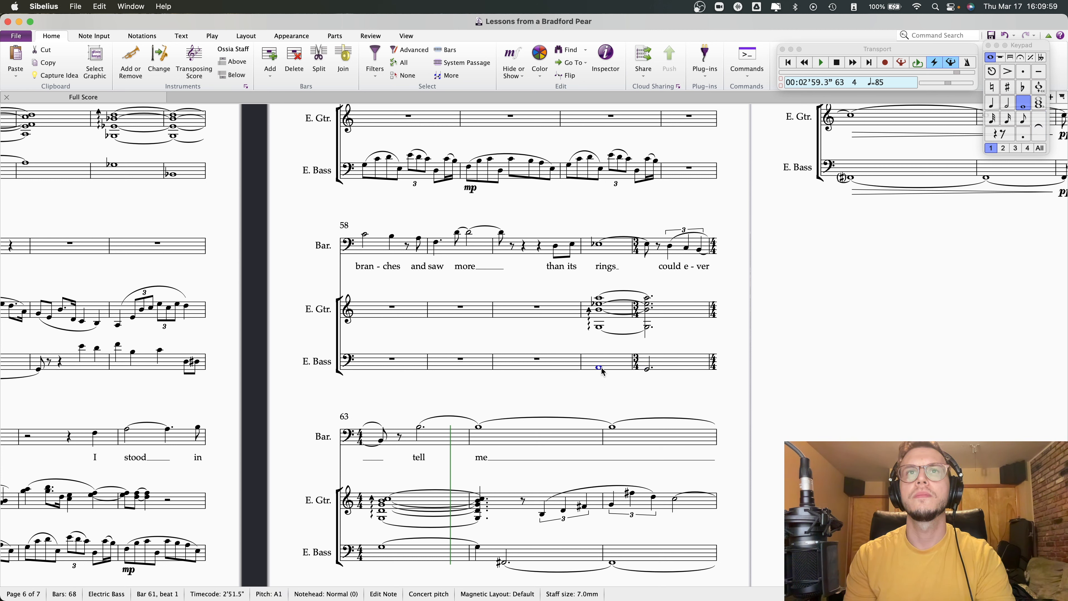
pyautogui.press('Right')
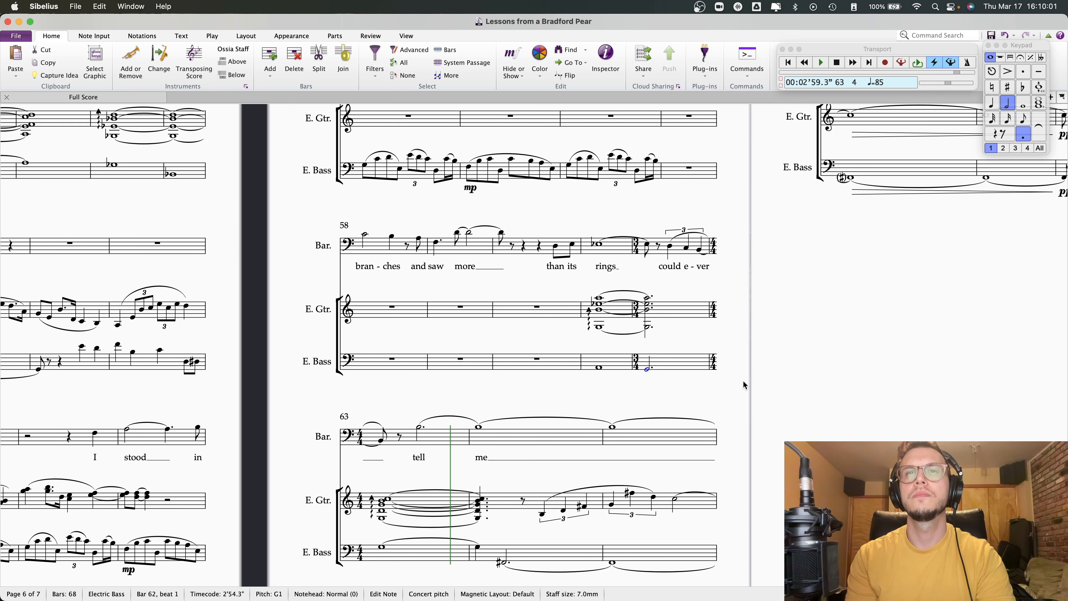
pyautogui.click(1025, 122)
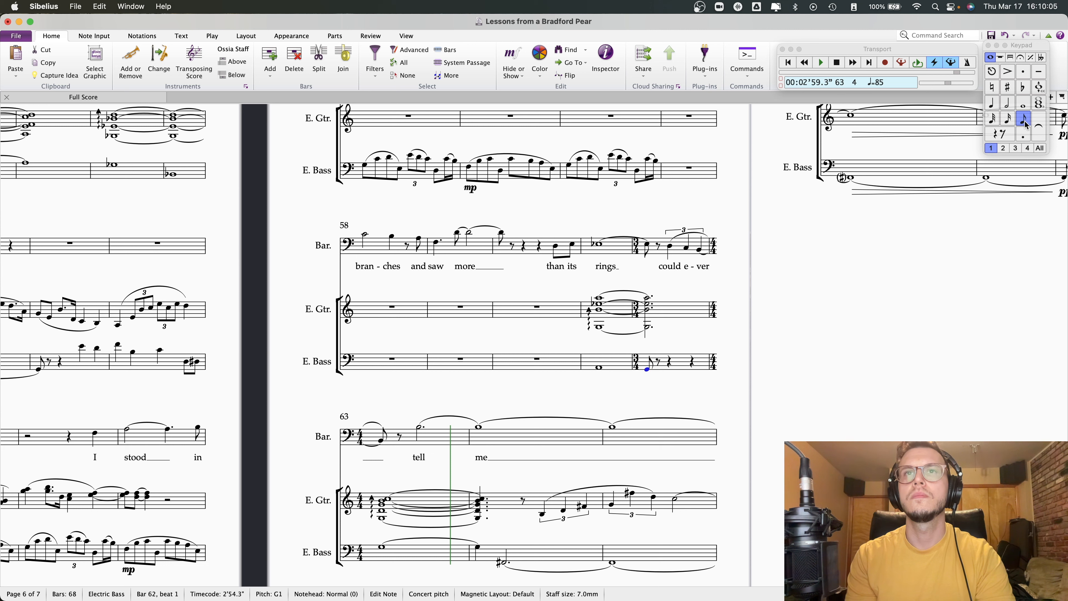
pyautogui.press('g')
pyautogui.press('Right')
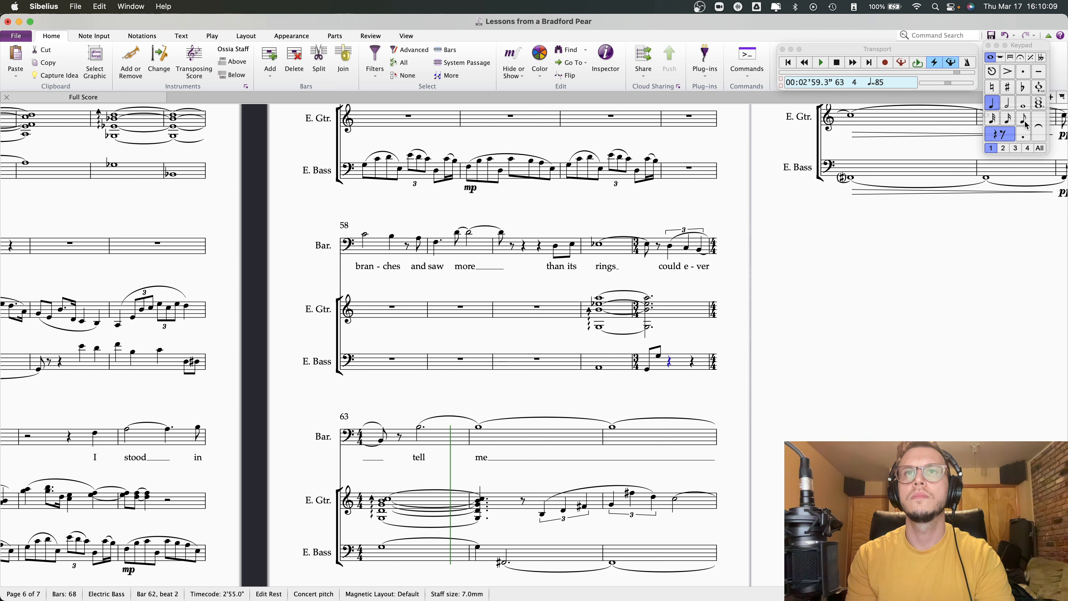
pyautogui.press('g')
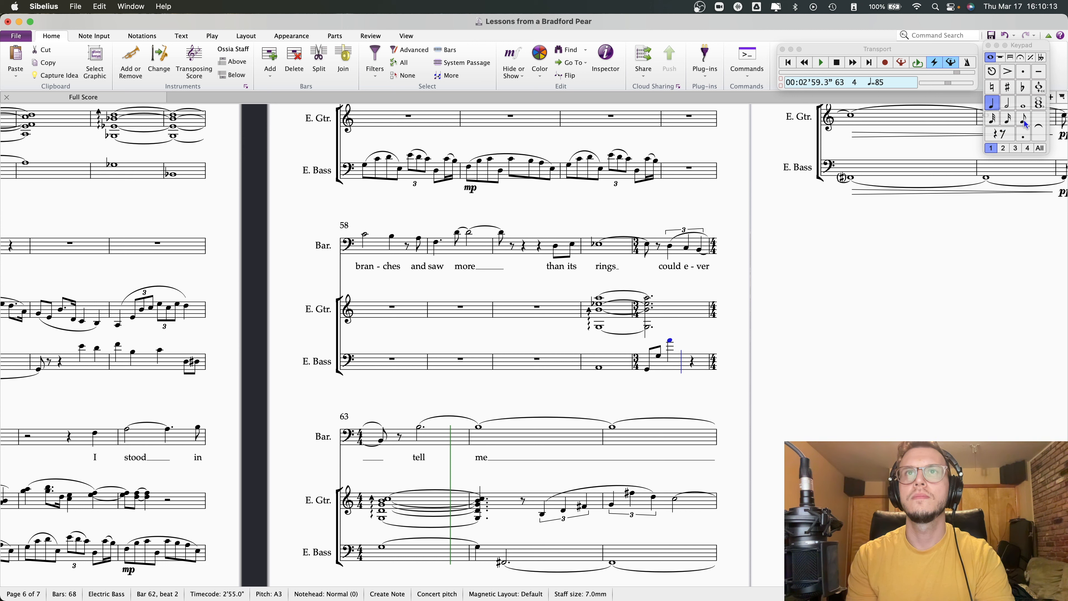
pyautogui.press('Right')
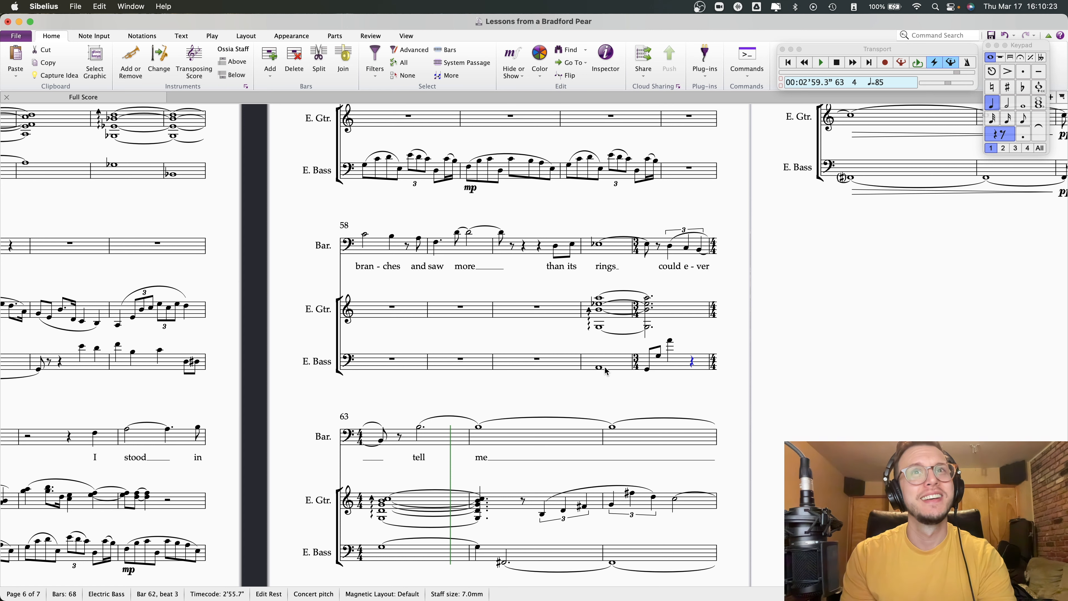
pyautogui.click(647, 369)
pyautogui.press('Escape')
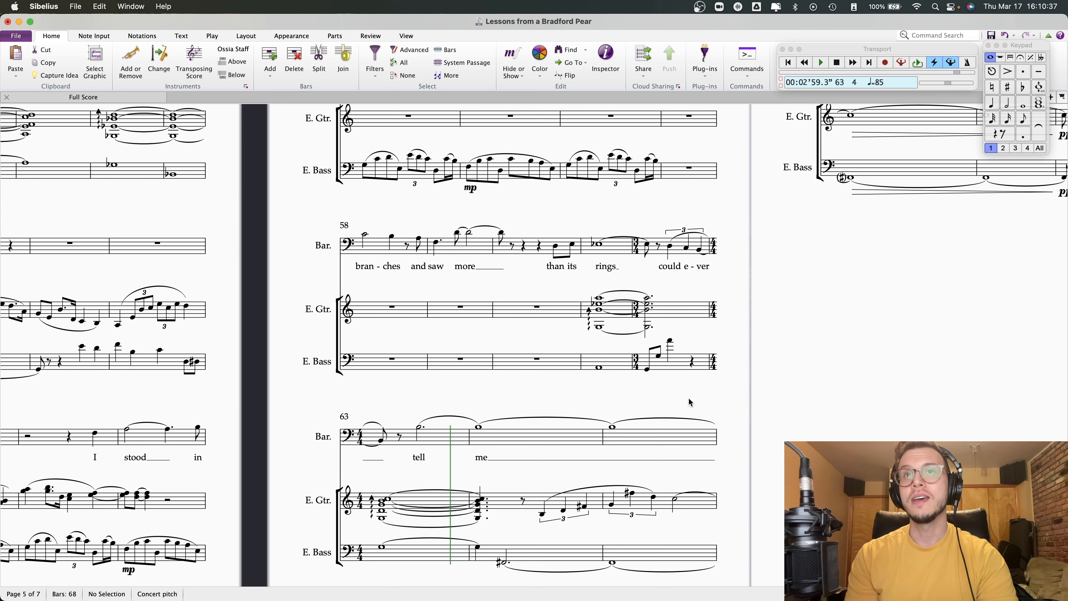
# - Add a second quarter-note A3 on beat 3 of the Electric Bass in bar 62 and tie the beat 2 A3 to it
pyautogui.click(669, 338)
pyautogui.click(690, 347)
pyautogui.press('Left')
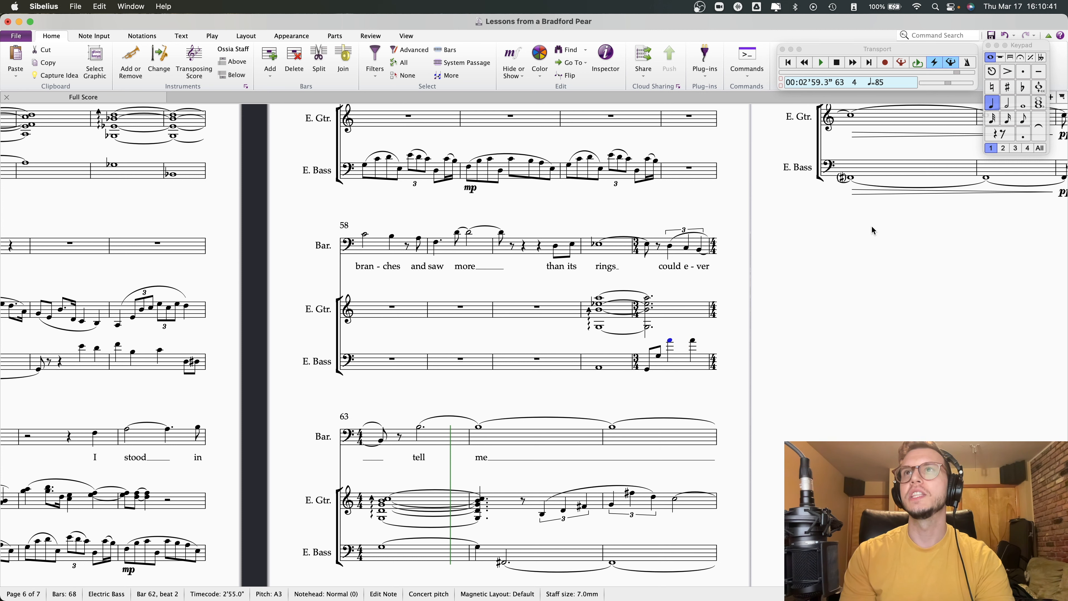
pyautogui.click(1039, 126)
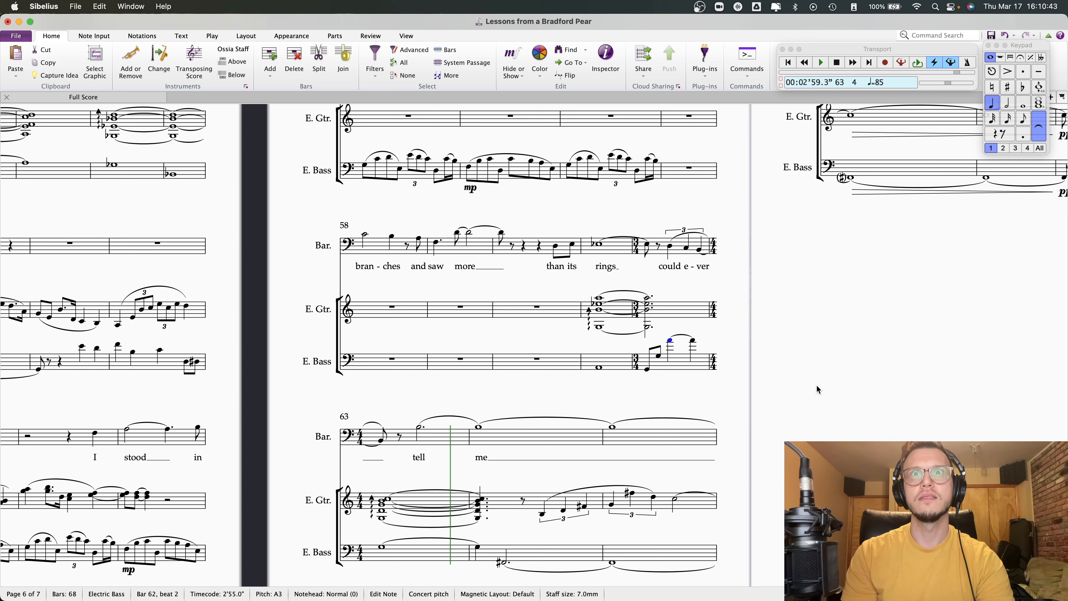
# - Check the pitches of the Electric Bass, Electric Guitar and Baritone notes in bars 61 and 62 one by one
pyautogui.click(647, 370)
pyautogui.press('Right')
pyautogui.press('Right')
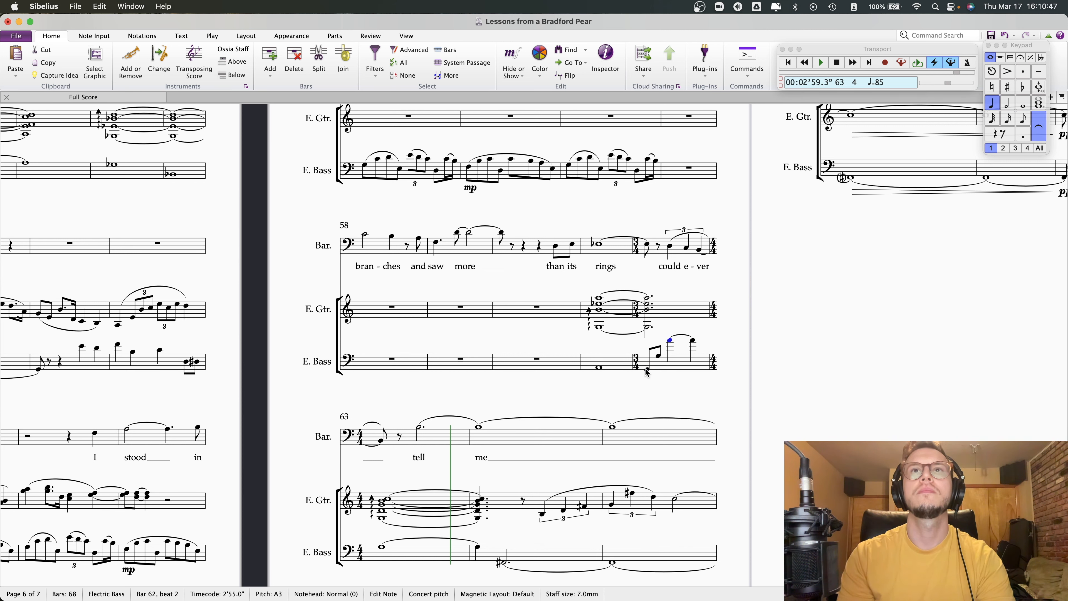
pyautogui.click(599, 368)
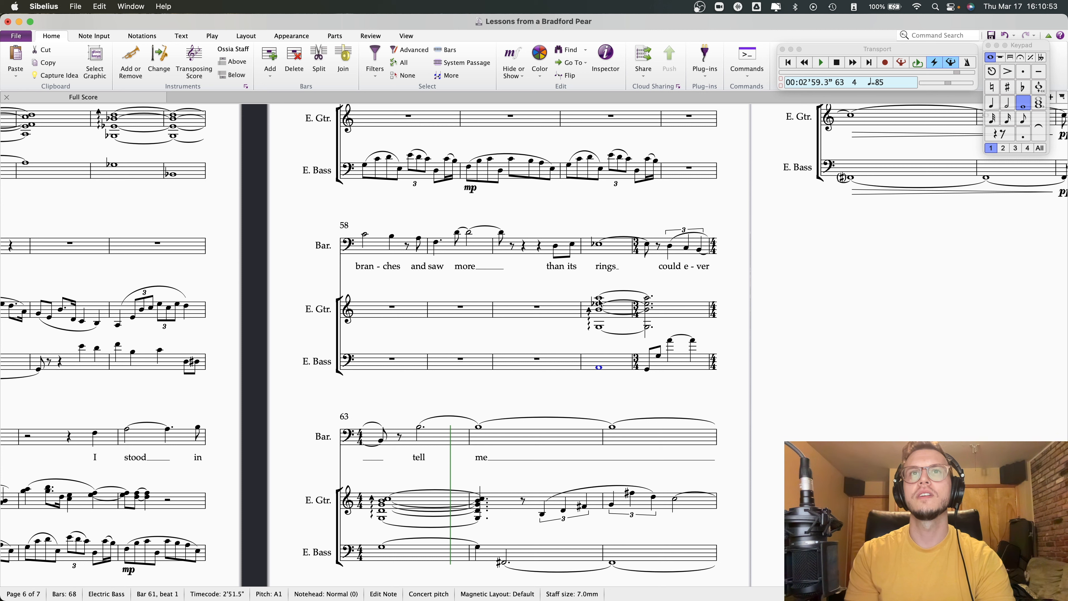
pyautogui.click(599, 299)
pyautogui.click(600, 369)
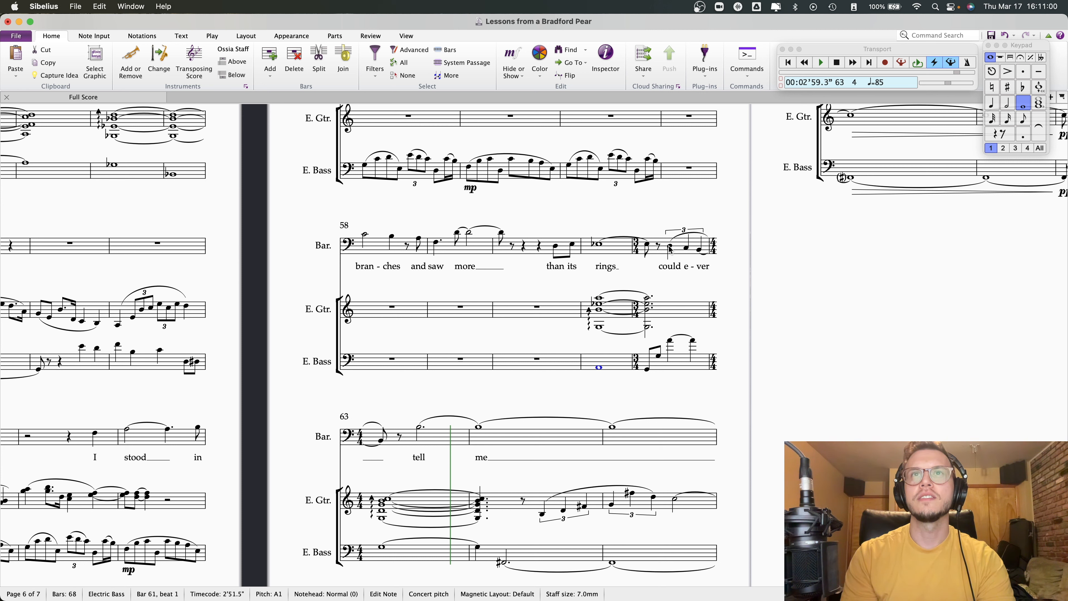
pyautogui.click(670, 341)
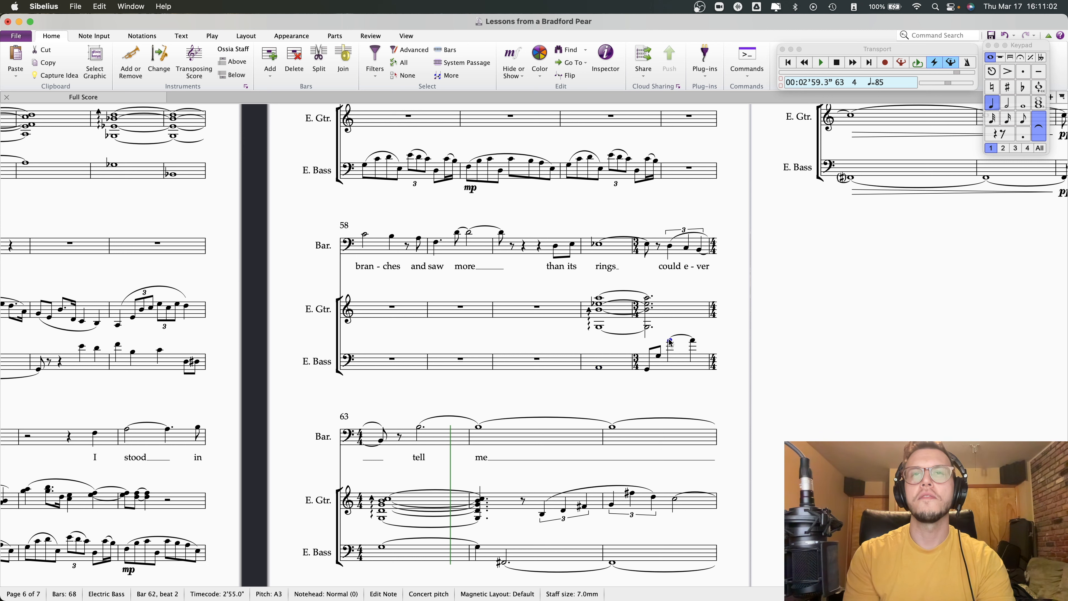
pyautogui.click(671, 247)
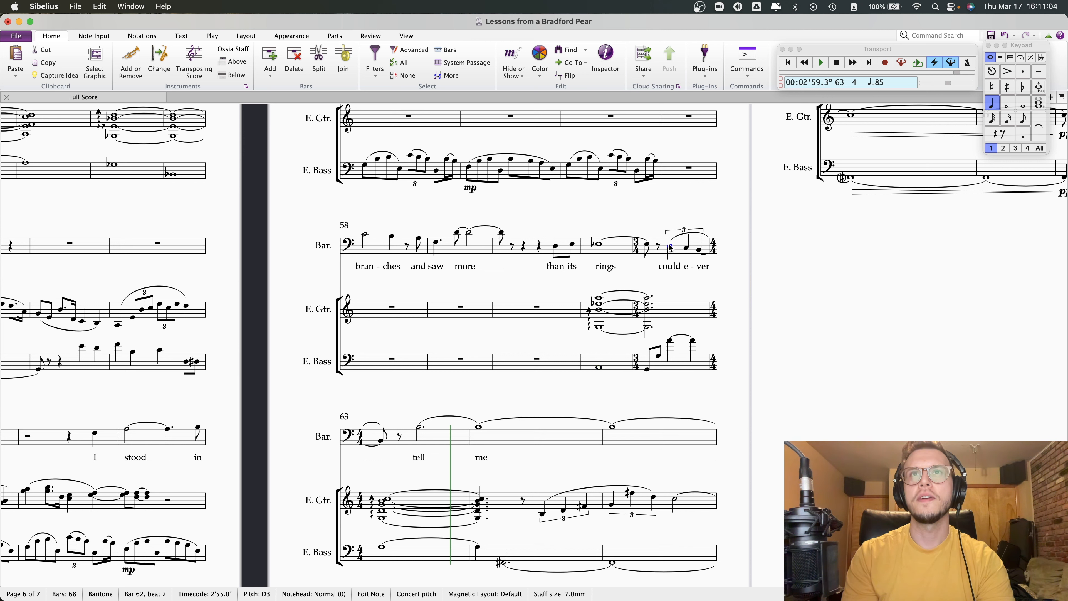
pyautogui.click(686, 248)
pyautogui.click(699, 251)
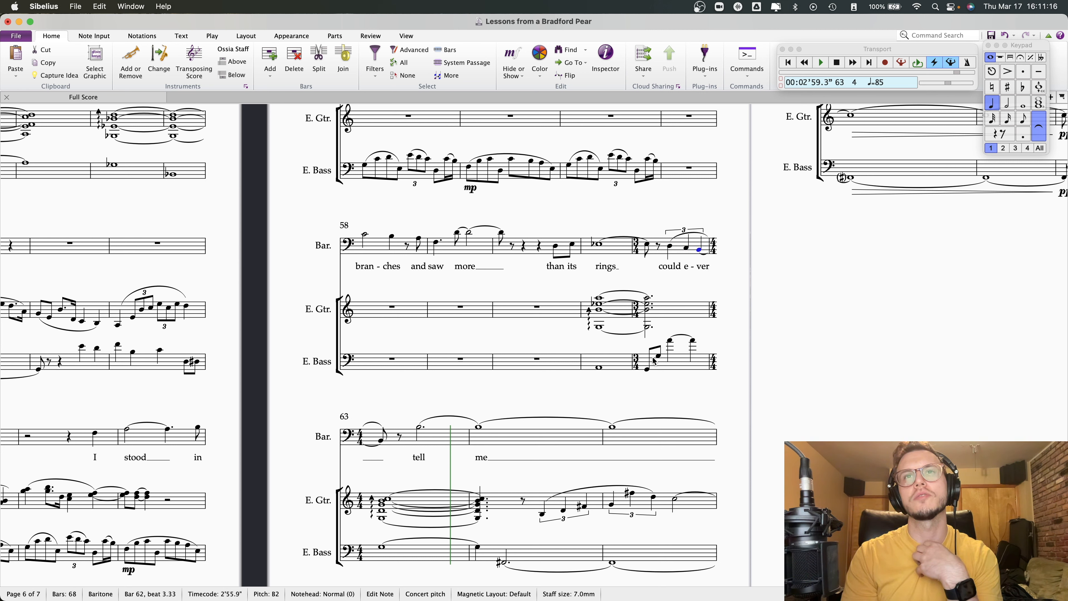
# - Play back from the Electric Guitar chord in bar 61 into bar 63
pyautogui.click(599, 310)
pyautogui.press('space')
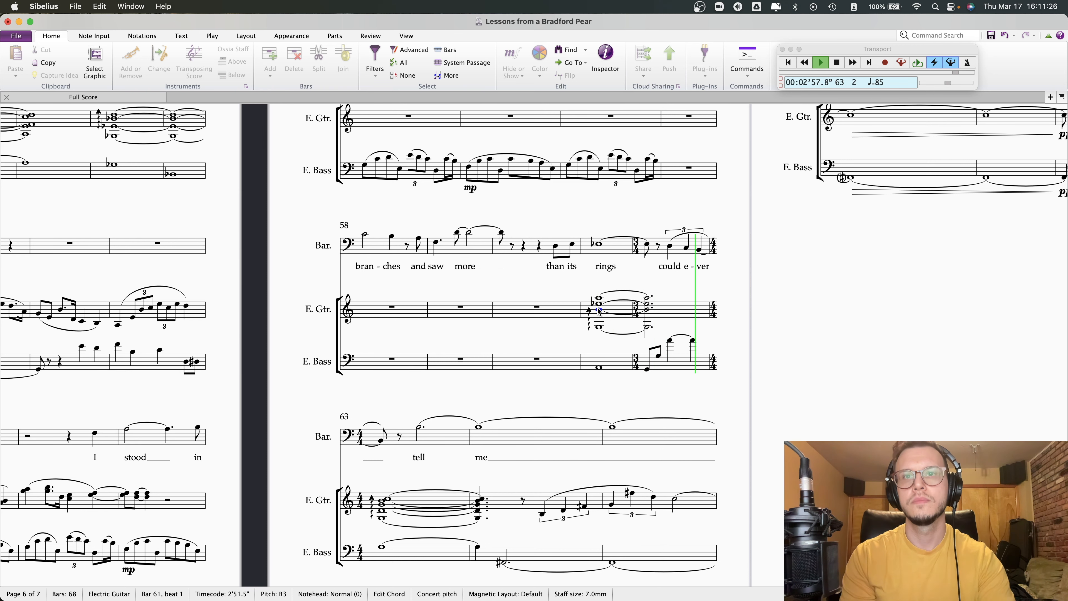
pyautogui.press('space')
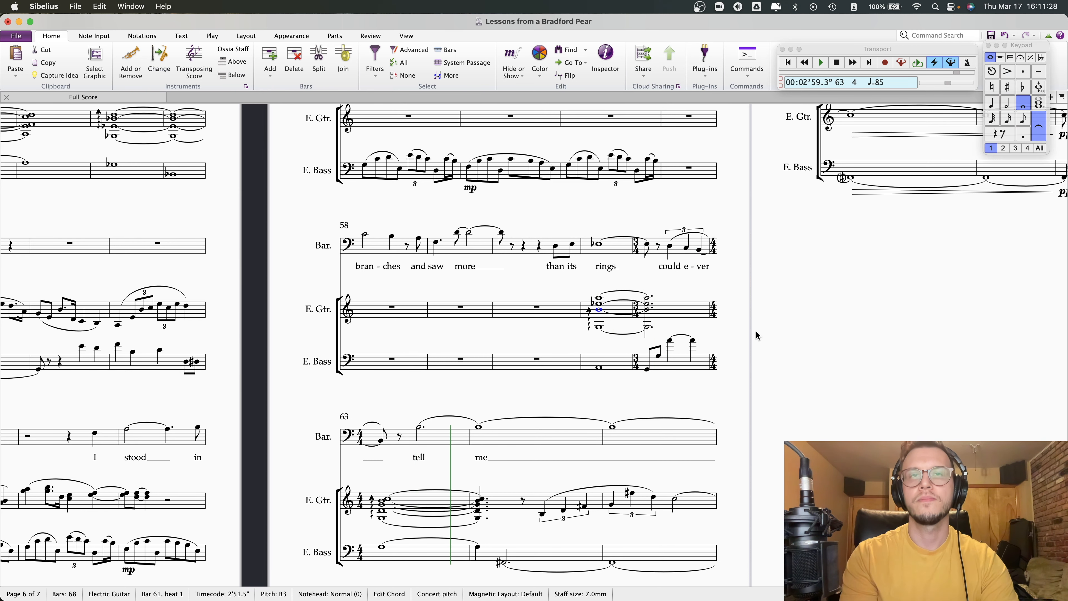
# - Rework beat 1 of the Electric Bass in bar 62 as sixteenths G1 and G2 plus an eighth-note A3 tied into beat 2
pyautogui.press('super+equal')
pyautogui.click(656, 377)
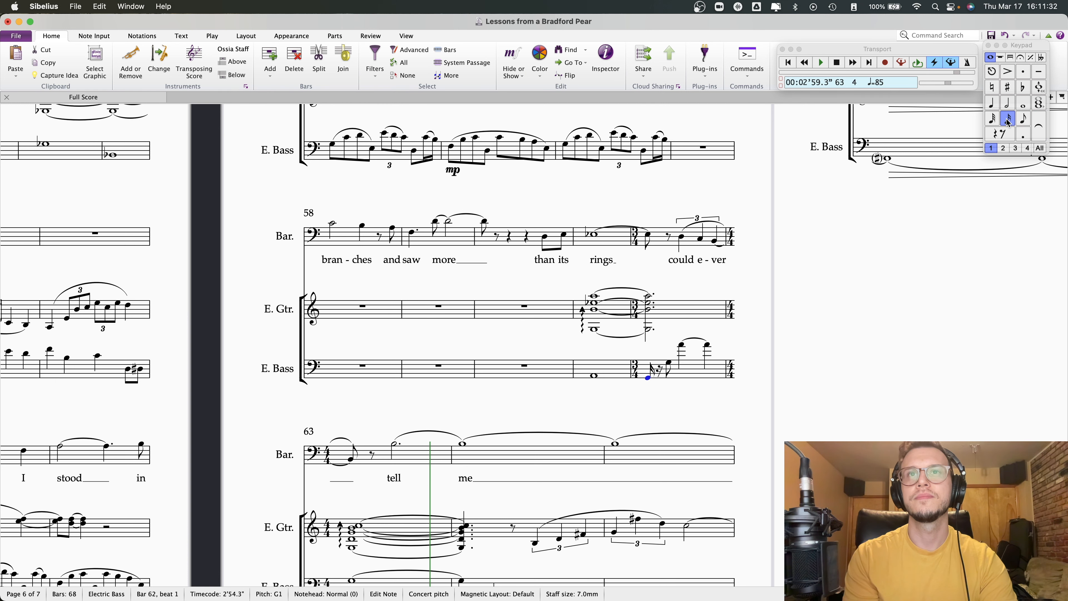
pyautogui.press('g')
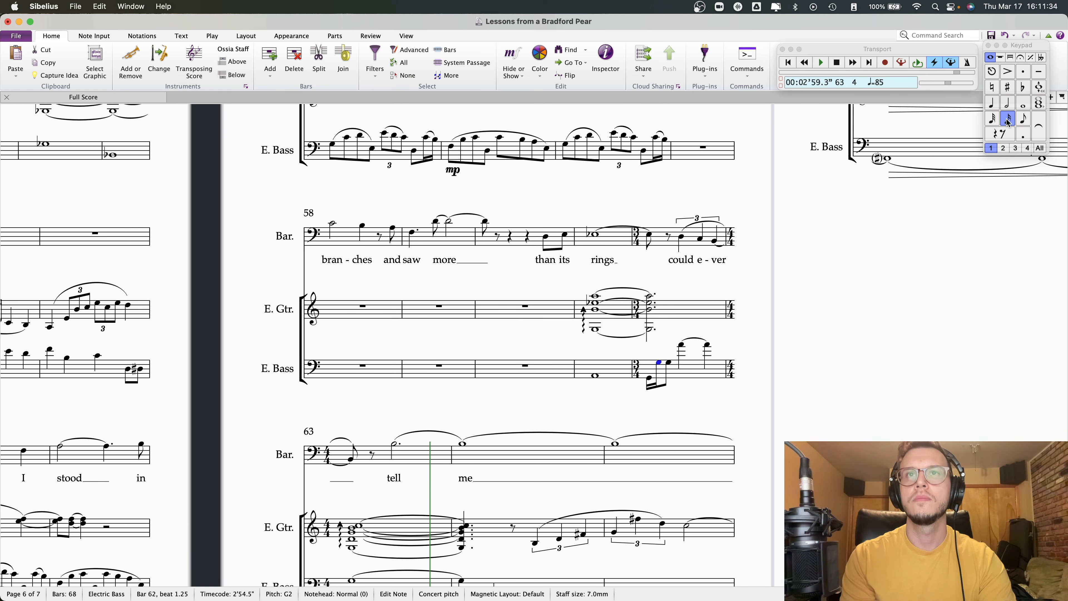
pyautogui.press('Right')
pyautogui.press('super+Up')
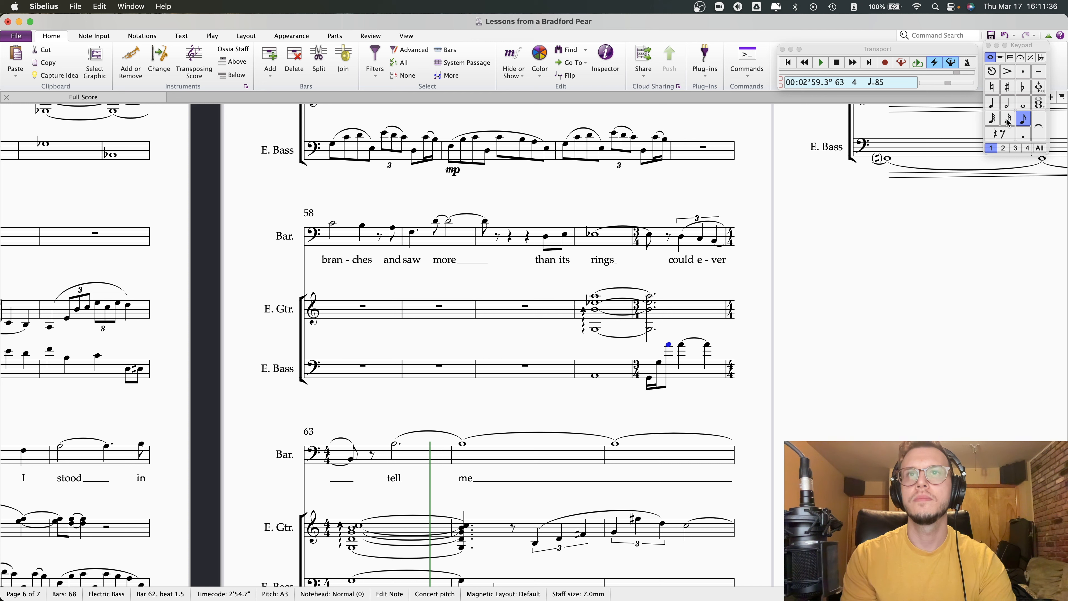
pyautogui.click(1041, 138)
# - Play back from the Electric Bass A1 in bar 61 into bar 63
pyautogui.click(594, 375)
pyautogui.press('p')
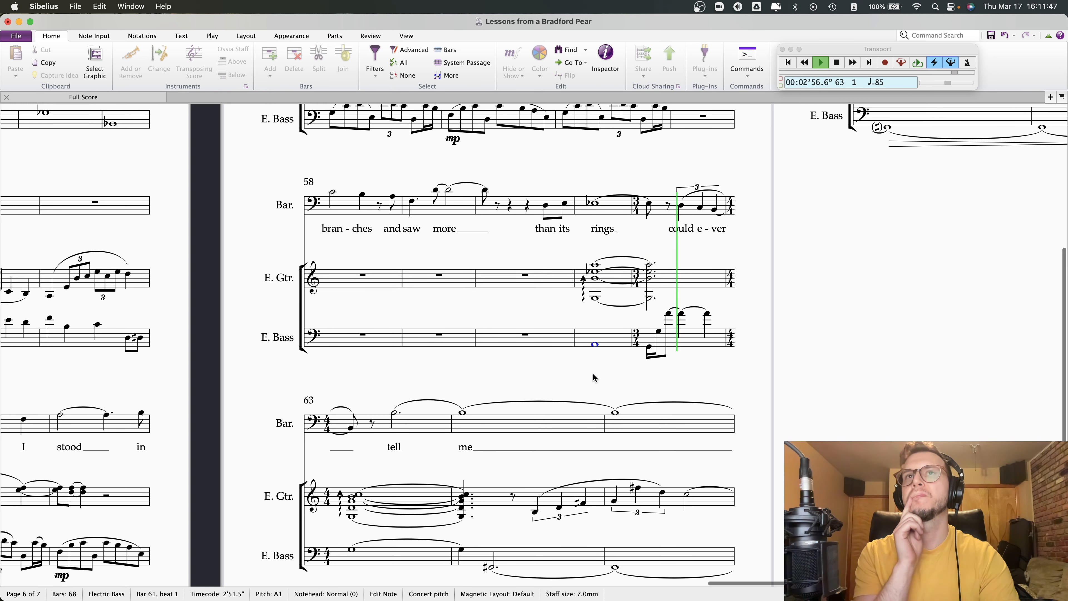
pyautogui.press('space')
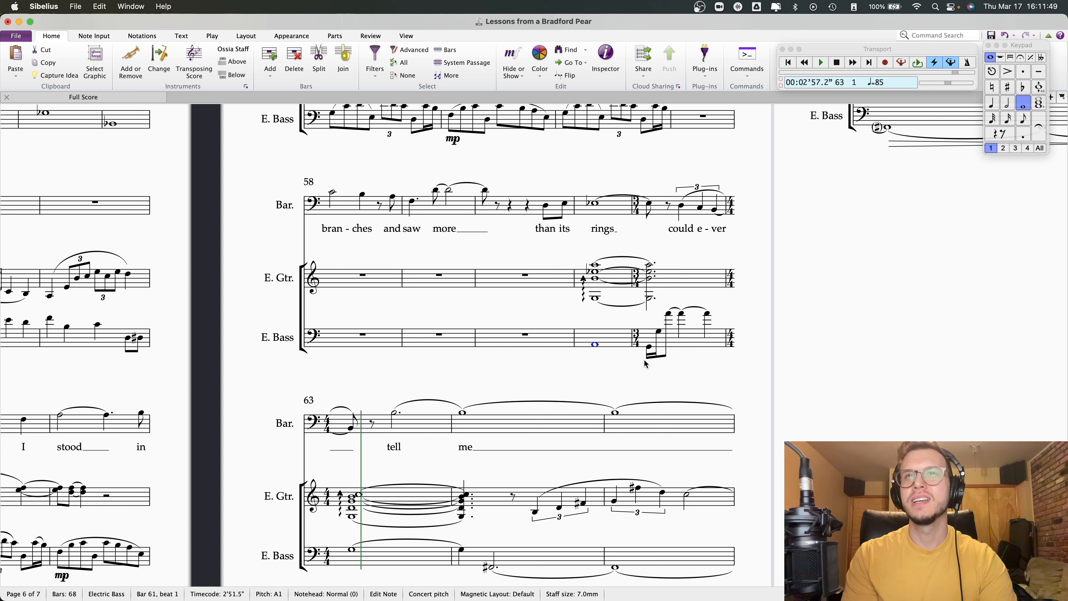
# - Rewrite beat 1 of the Electric Bass in bar 62 as an eighth-note triplet G1, G2, A3, tying the last note into beat 2
pyautogui.press('Right')
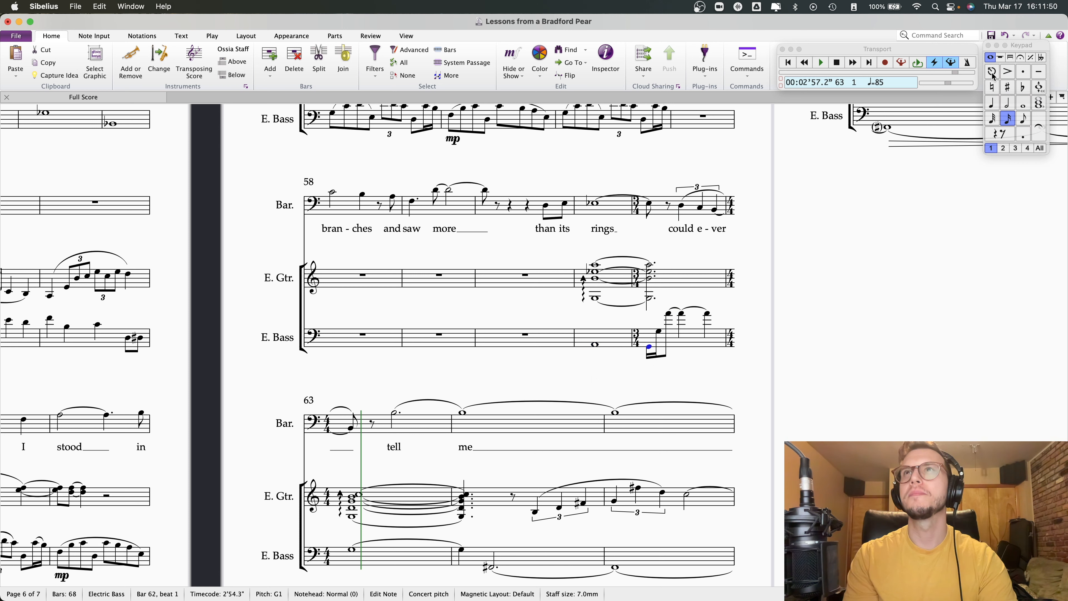
pyautogui.click(1026, 123)
pyautogui.press('super+3')
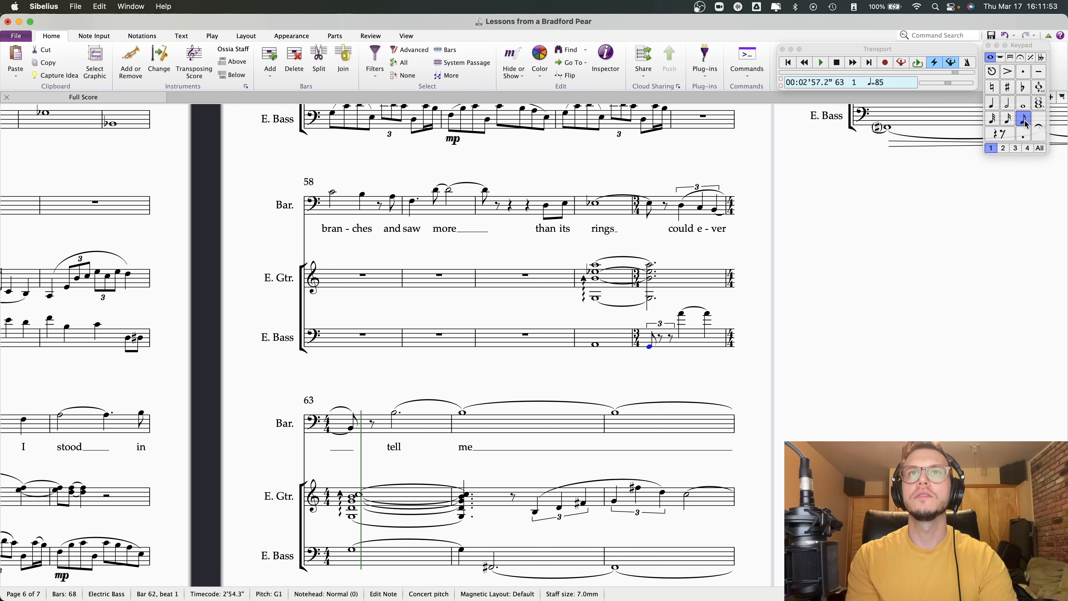
pyautogui.press('g')
pyautogui.press('super+Up')
pyautogui.press('g')
pyautogui.press('super+Up')
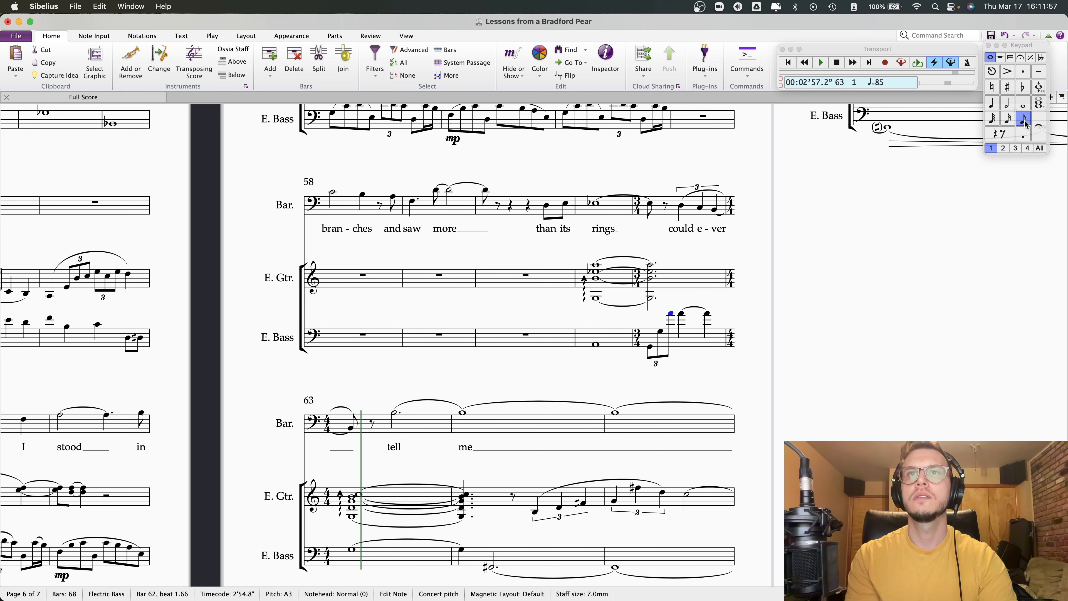
pyautogui.click(1039, 134)
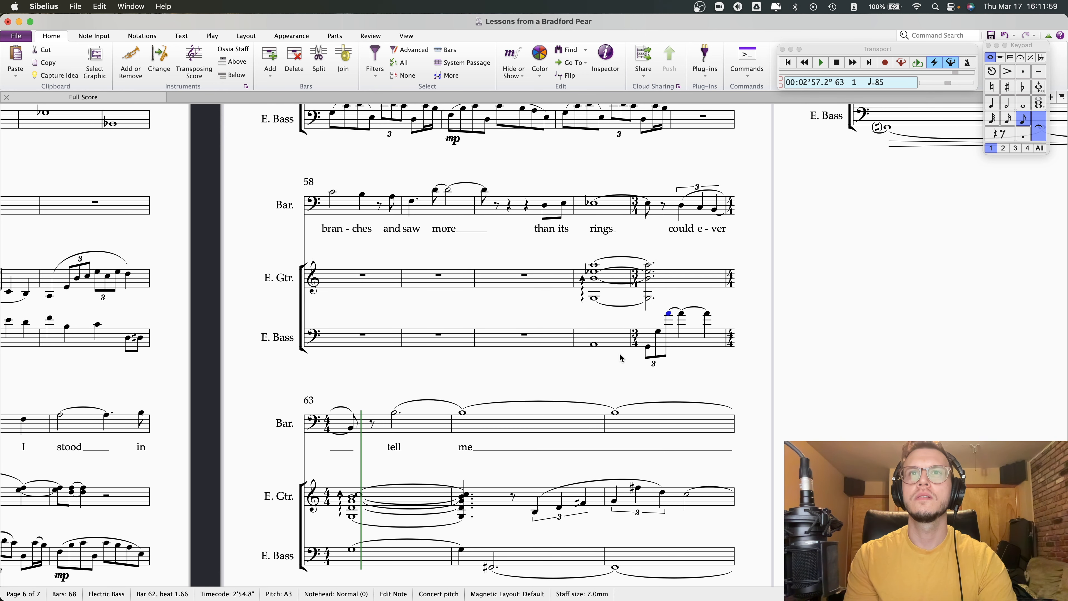
# - Play back from the Electric Bass whole note in bar 61 through to bar 66
pyautogui.click(595, 346)
pyautogui.press('p')
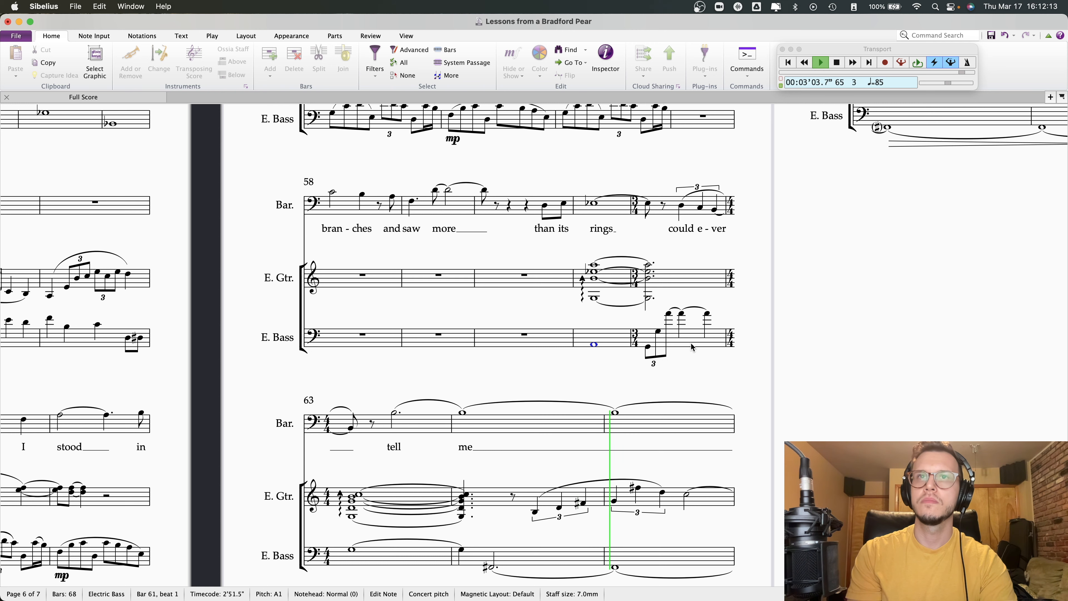
pyautogui.scroll(3, 608, 383)
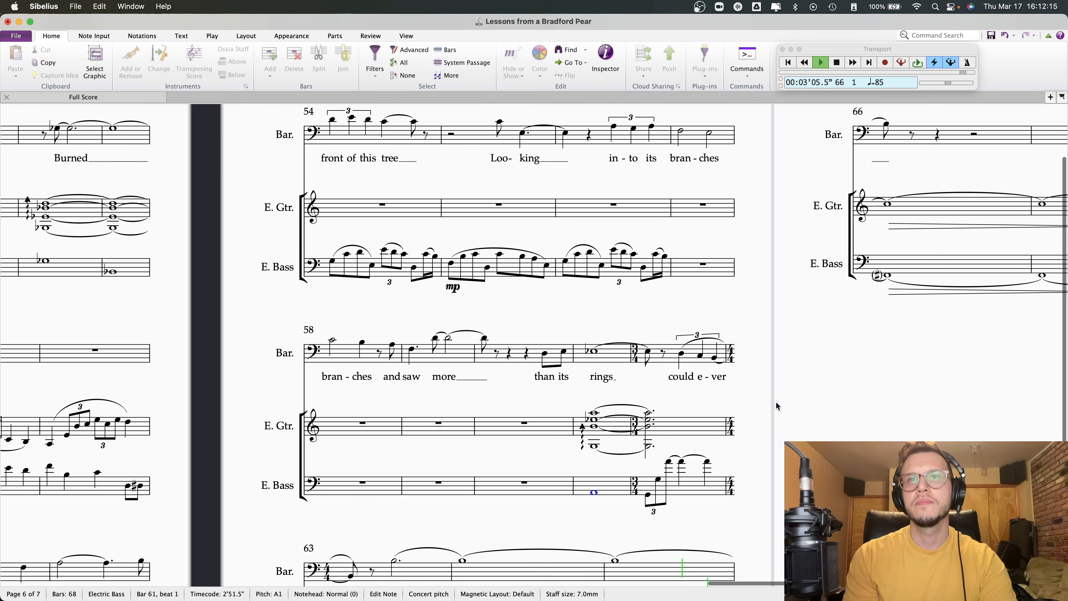
pyautogui.press('space')
# - Play back from the Baritone Eb3 in bar 61 through to bar 66
pyautogui.scroll(-2, 775, 375)
pyautogui.moveTo(654, 430); pyautogui.dragTo(676, 418)
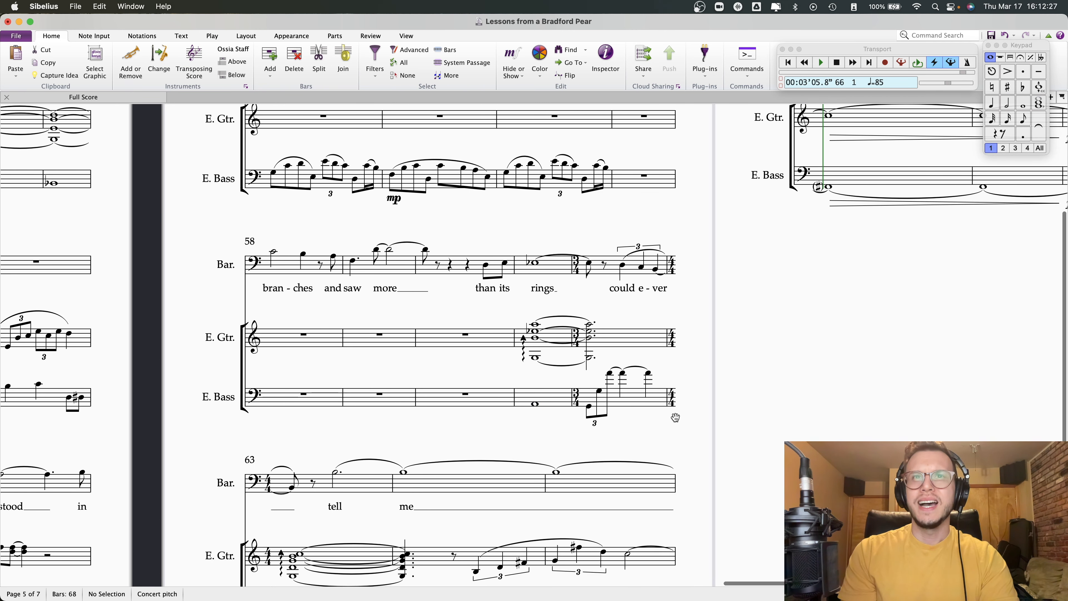
pyautogui.moveTo(428, 450); pyautogui.dragTo(430, 390)
pyautogui.press('super+minus')
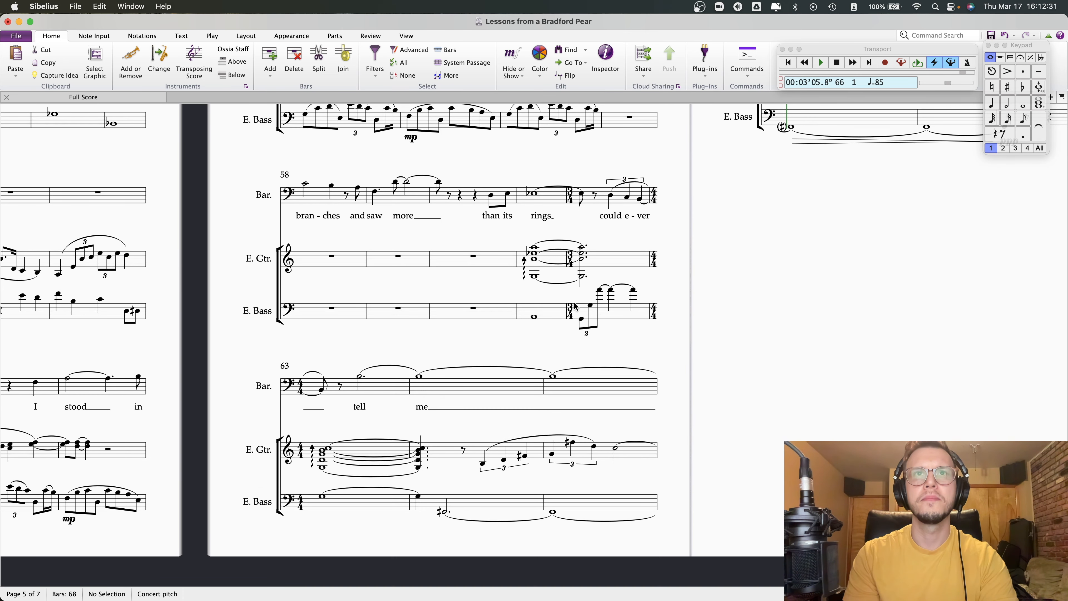
pyautogui.hscroll(-1, 496, 350)
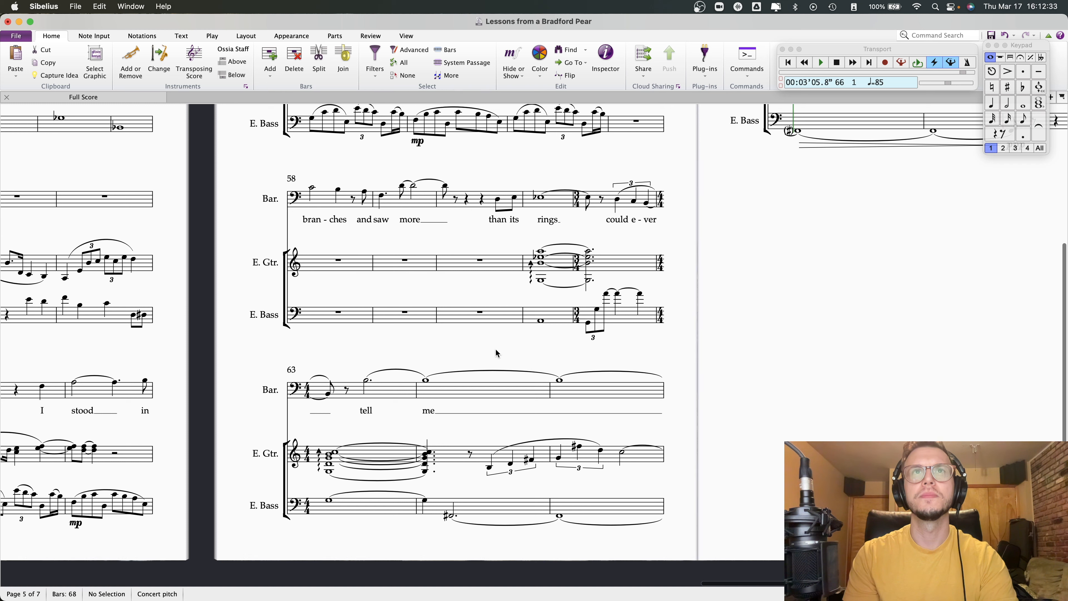
pyautogui.click(541, 197)
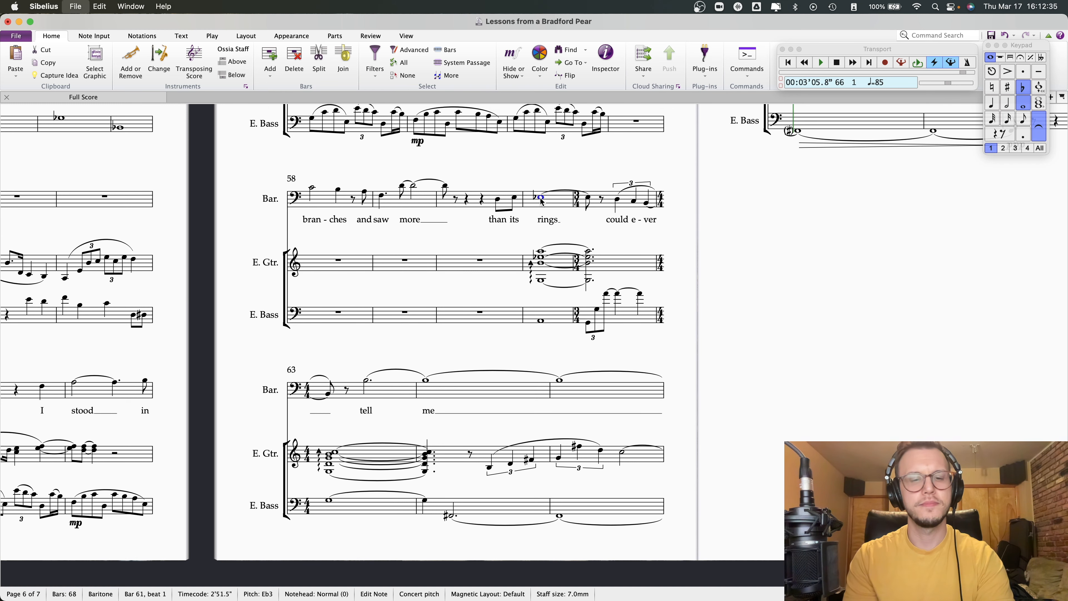
pyautogui.press('p')
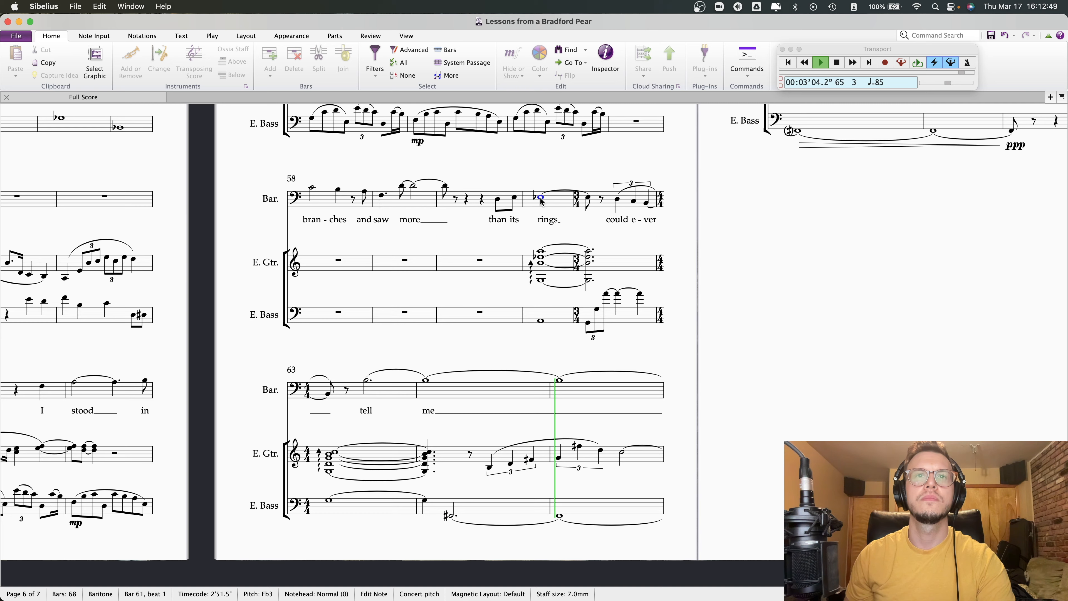
pyautogui.press('space')
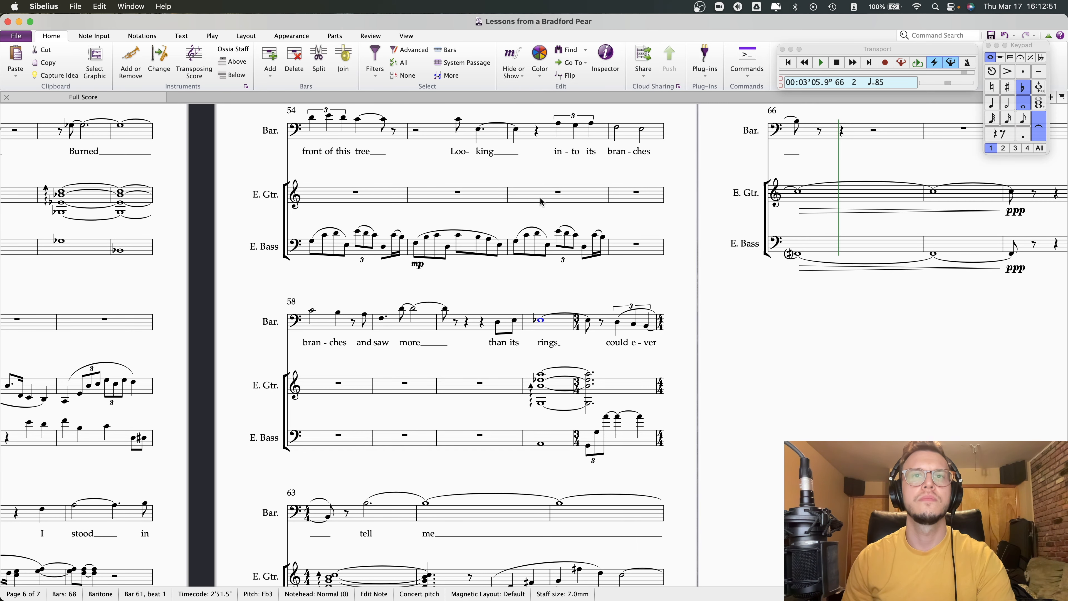
# - Lower the last note of the Electric Bass triplet in bar 62 to Eb3
pyautogui.moveTo(739, 381); pyautogui.dragTo(687, 348)
pyautogui.click(560, 387)
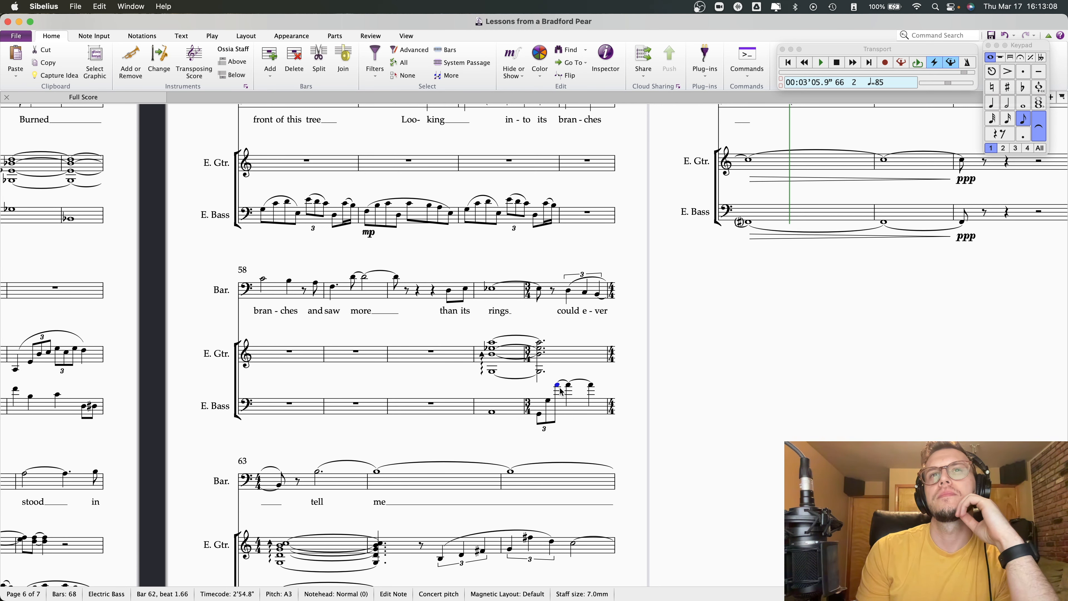
pyautogui.press('Down')
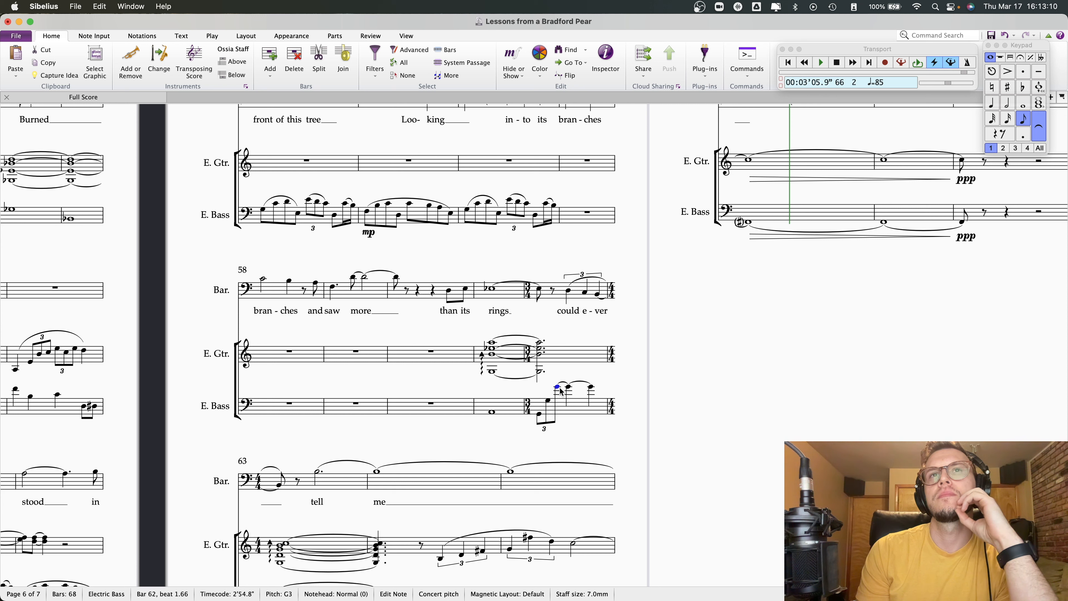
pyautogui.press('Down')
pyautogui.press('Down')
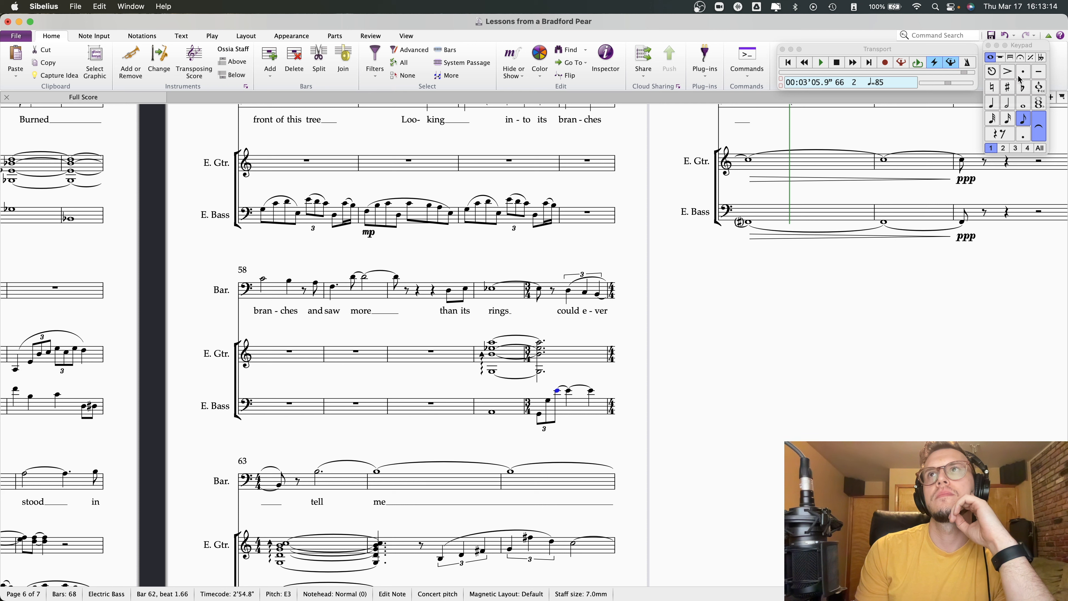
pyautogui.click(1023, 88)
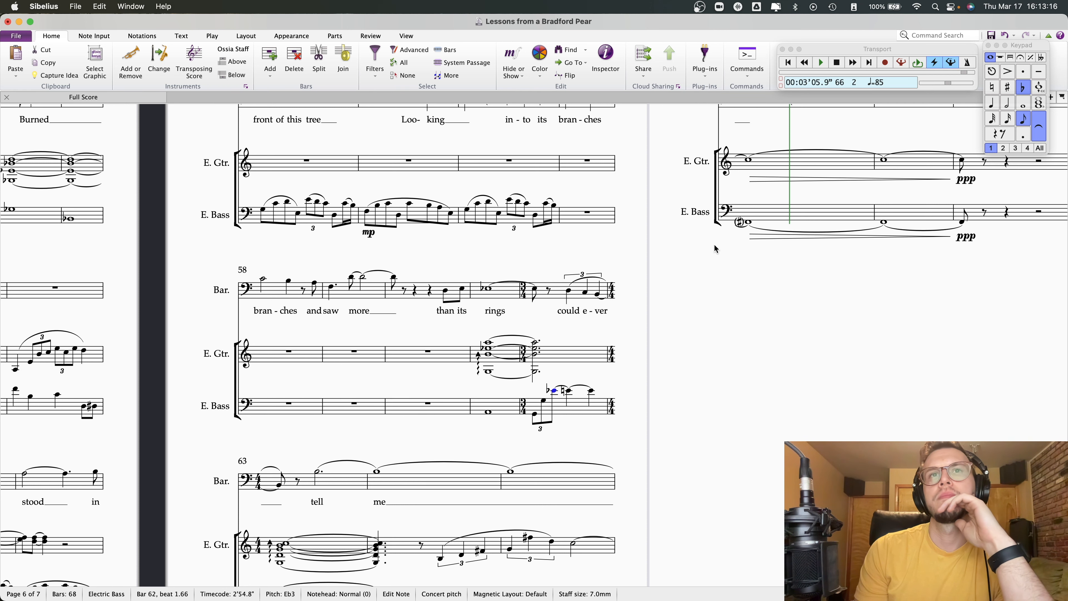
# - Adjust the flats on the Electric Bass notes at beats 2 and 3 of bar 62 to match the Eb3
pyautogui.press('Right')
pyautogui.click(1028, 92)
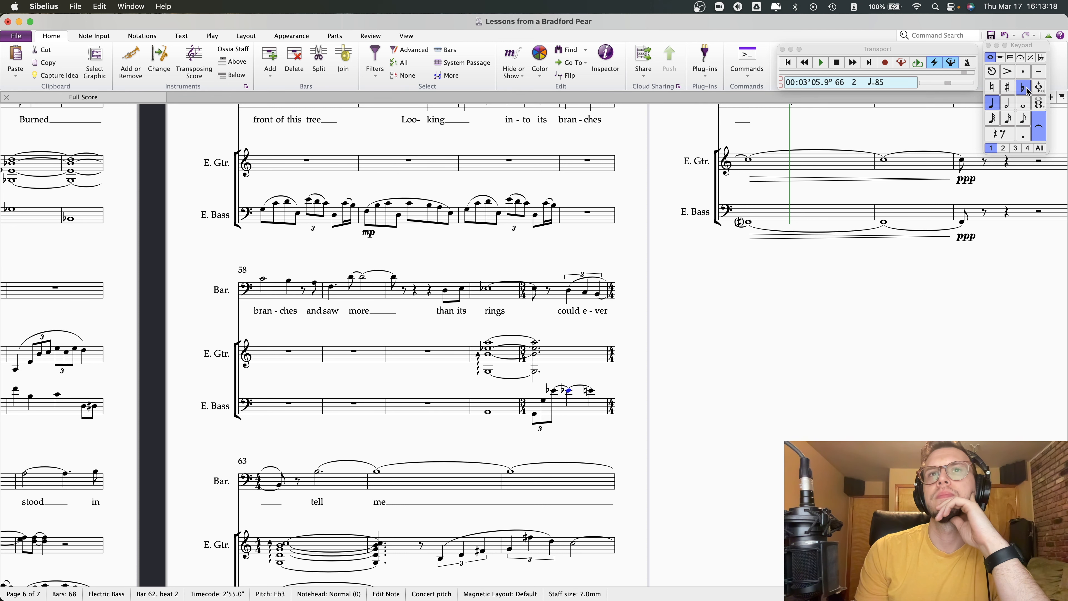
pyautogui.press('Right')
pyautogui.click(1028, 91)
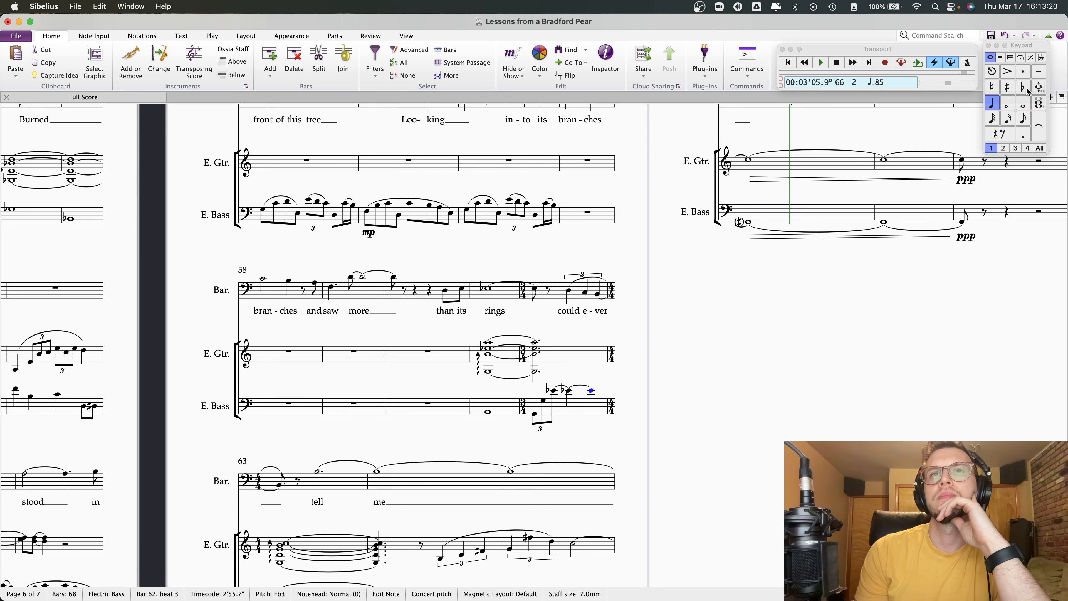
pyautogui.press('Left')
pyautogui.click(1026, 88)
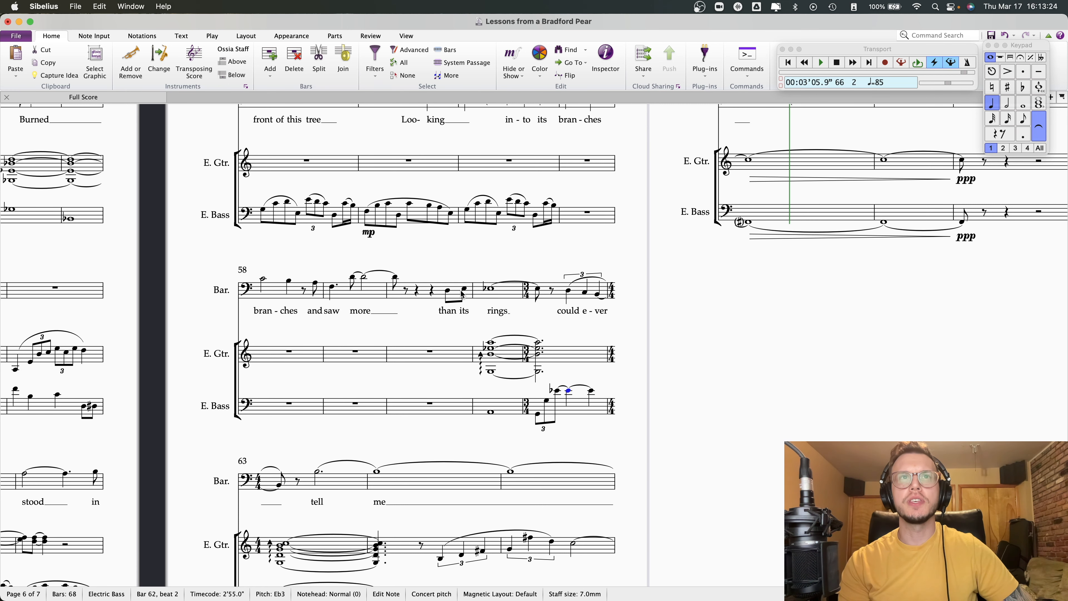
# - Play back from the Baritone D3 on beat 4 of bar 60 into bar 63
pyautogui.click(448, 291)
pyautogui.press('p')
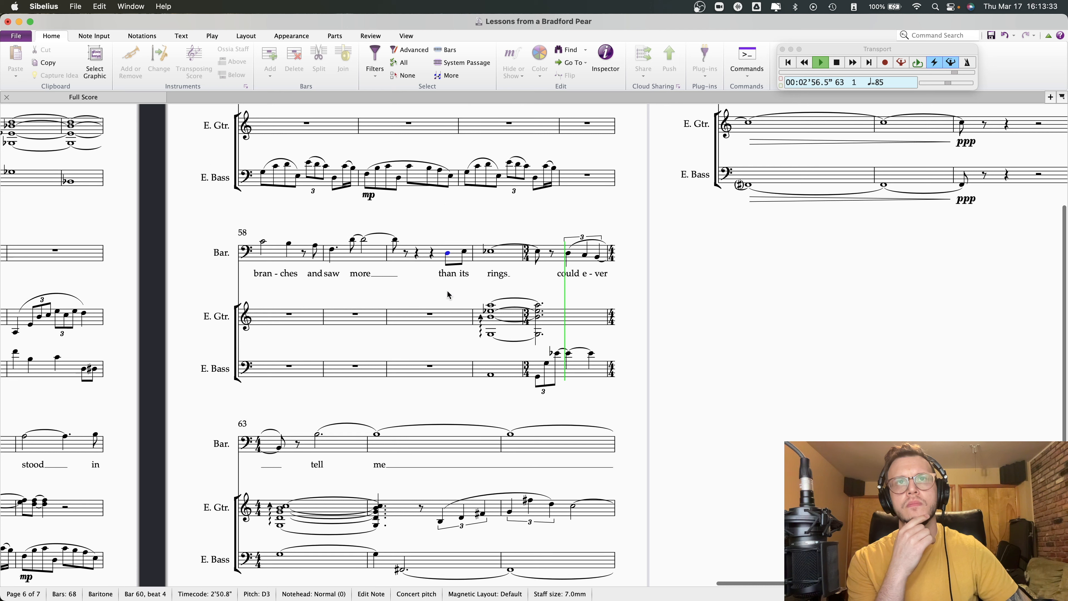
pyautogui.press('Escape')
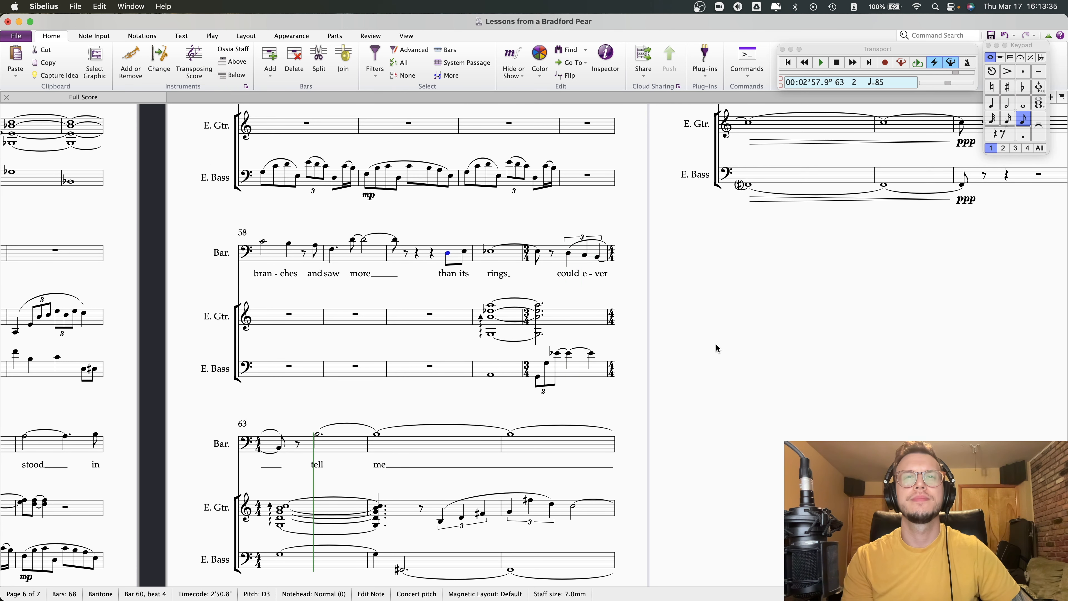
# - Change the first note of the Electric Bass triplet in bar 62 to E2 and raise the last one to G3
pyautogui.click(542, 378)
pyautogui.click(550, 365)
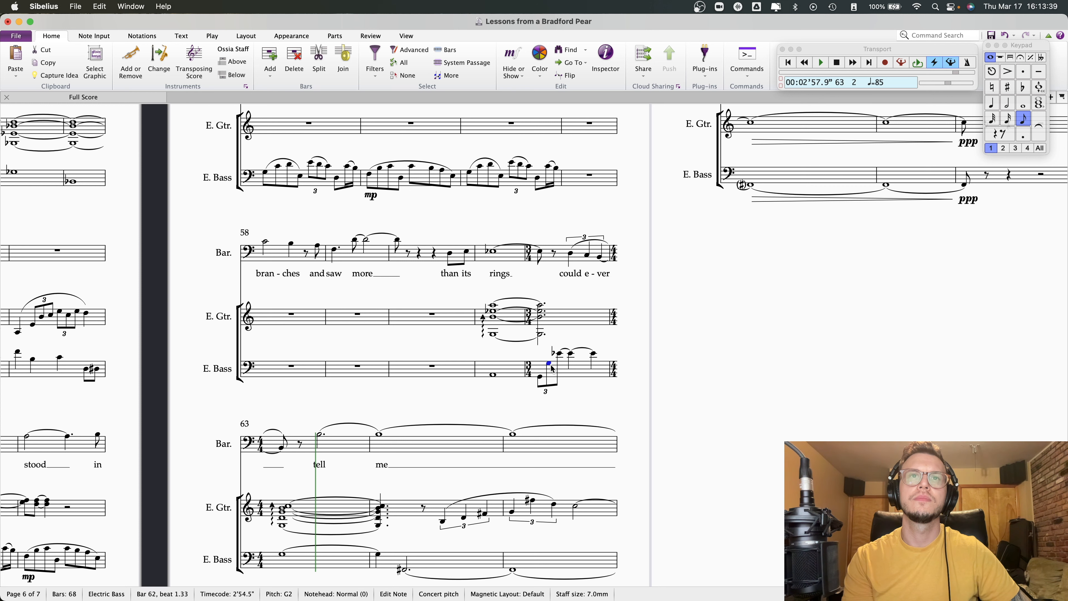
pyautogui.press('Left')
pyautogui.press('c')
pyautogui.press('Right')
pyautogui.press('Right')
pyautogui.press('Up')
pyautogui.press('Up')
pyautogui.press('Up')
pyautogui.press('Up')
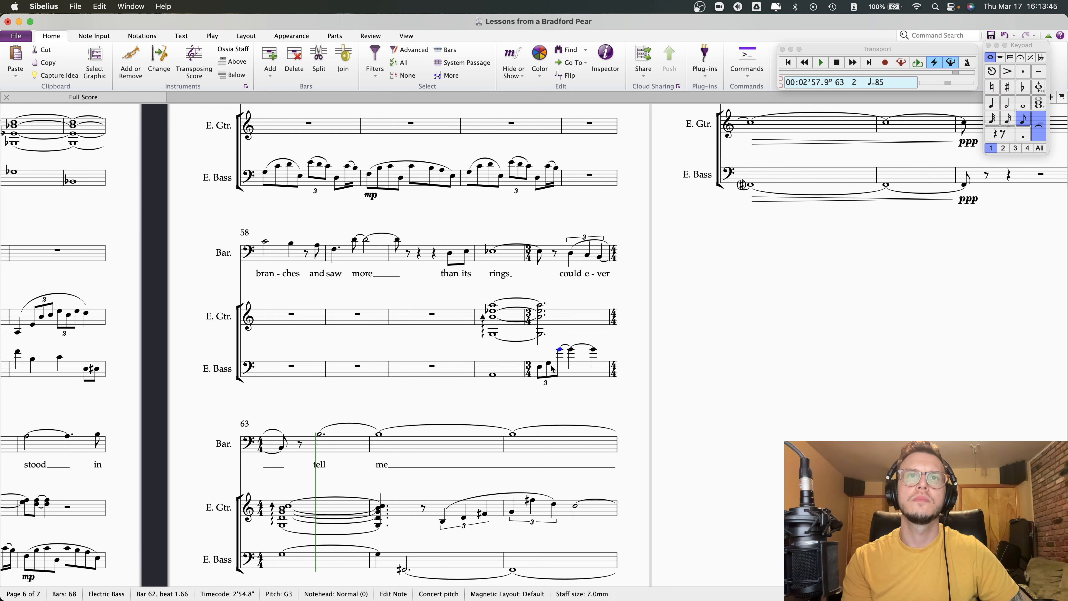
# - Flatten the first note of the Electric Bass triplet in bar 62 to Eb2
pyautogui.click(542, 367)
pyautogui.click(1024, 88)
pyautogui.press('Right')
pyautogui.press('Right')
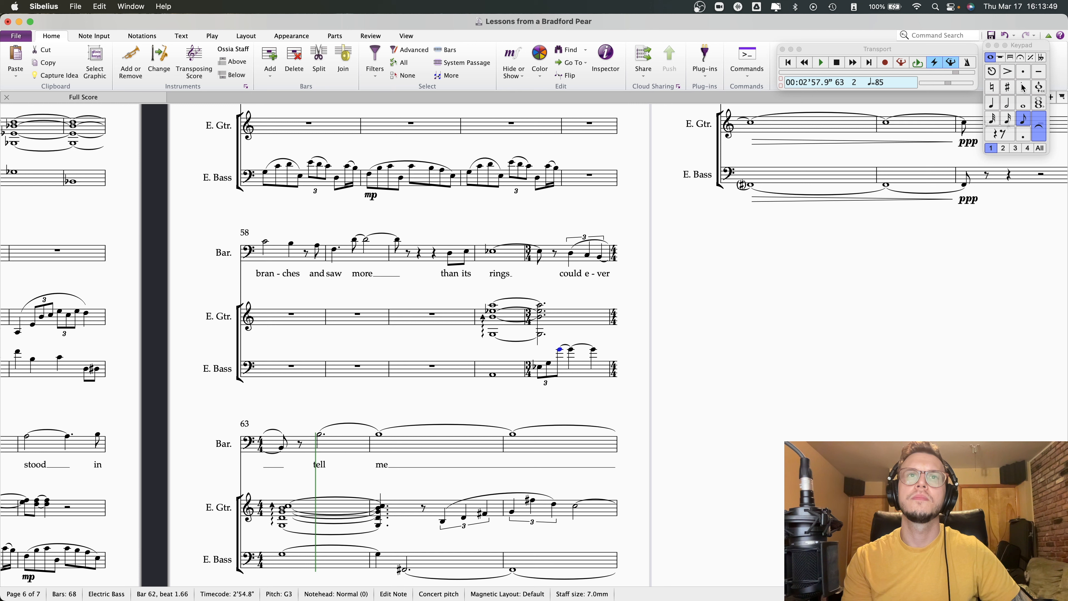
# - Play back from the start of bar 61 into bar 66
pyautogui.click(476, 369)
pyautogui.press('space')
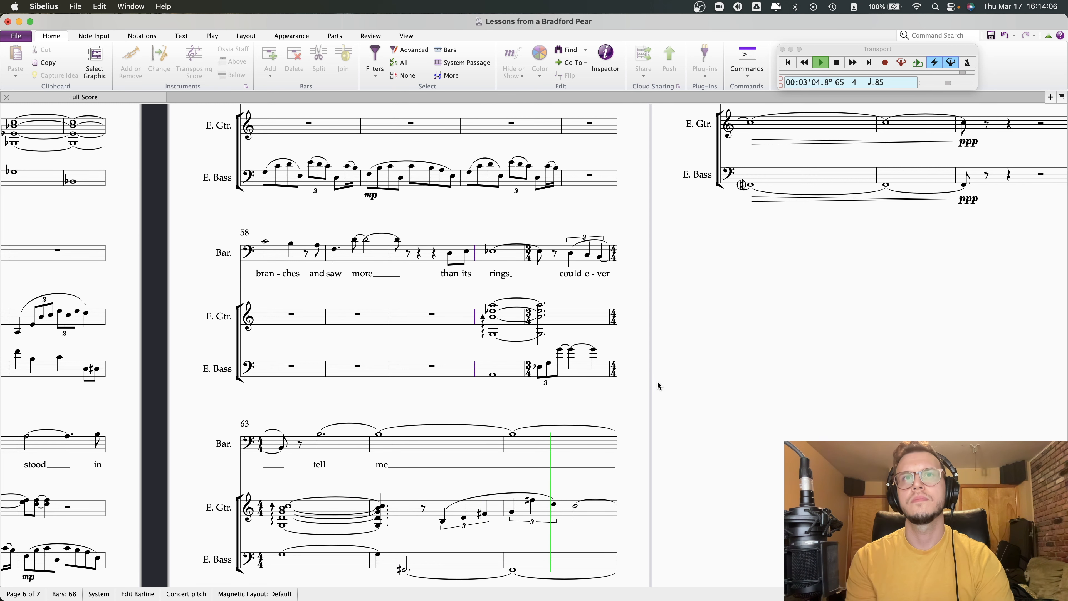
pyautogui.press('space')
pyautogui.scroll(-2, 684, 396)
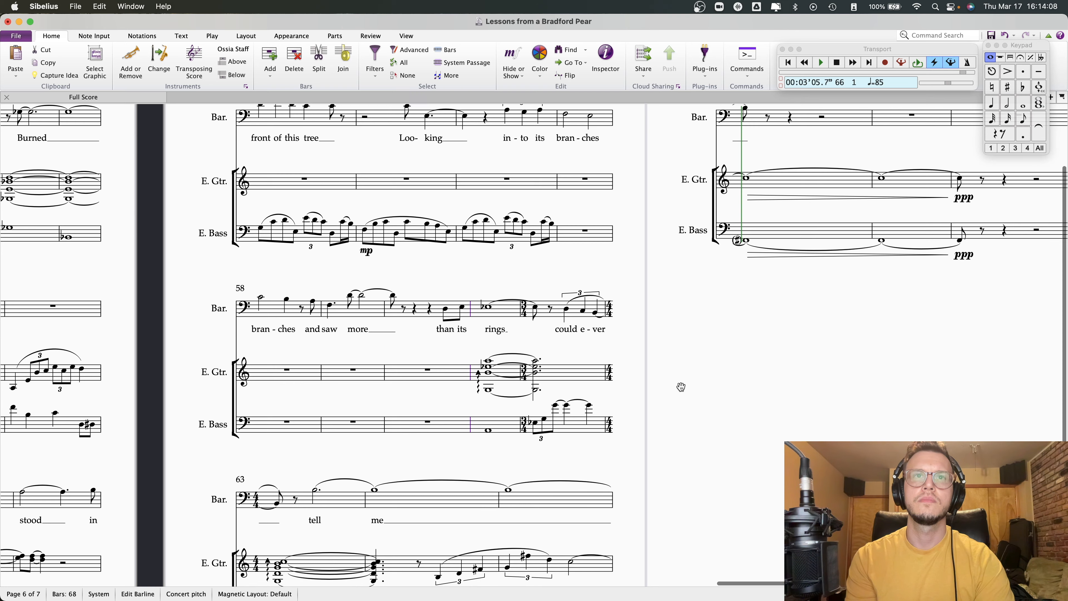
# - Add a slur over the Electric Bass figure in bar 62, starting on the Eb2
pyautogui.click(487, 414)
pyautogui.press('Right')
pyautogui.press('Right')
pyautogui.press('Right')
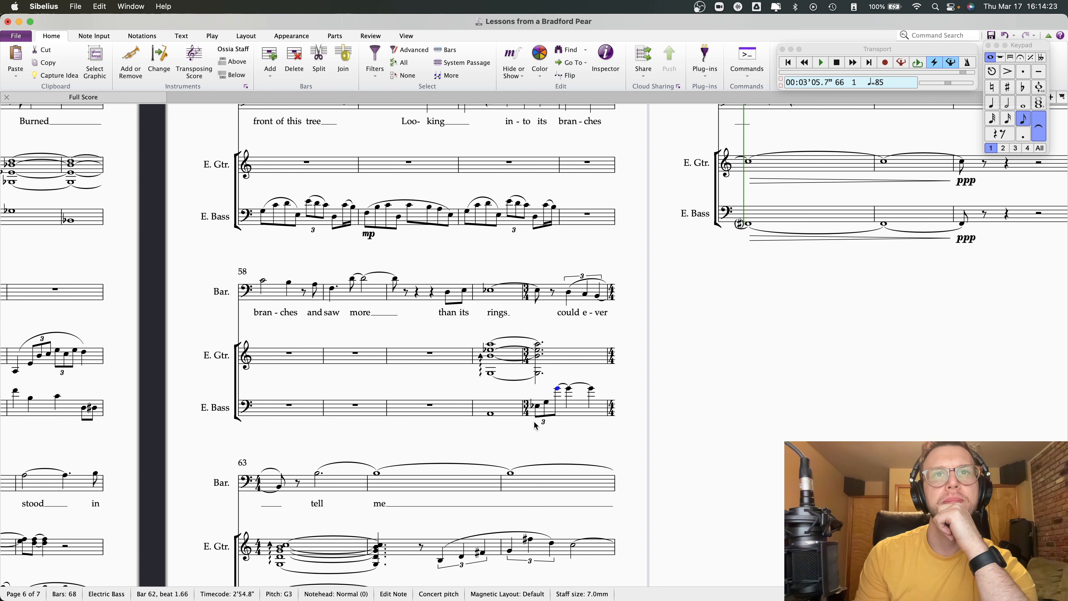
pyautogui.click(540, 408)
pyautogui.press('s')
pyautogui.press('space')
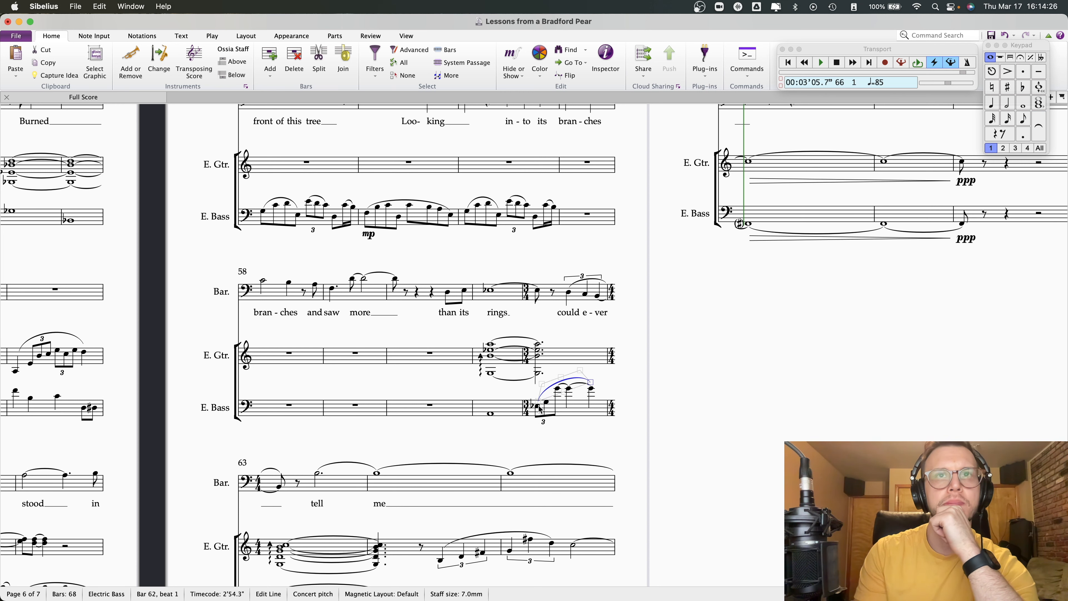
# - Make the Electric Bass G3 on beat 2 of bar 62 a half note and end the slur on it
pyautogui.click(571, 389)
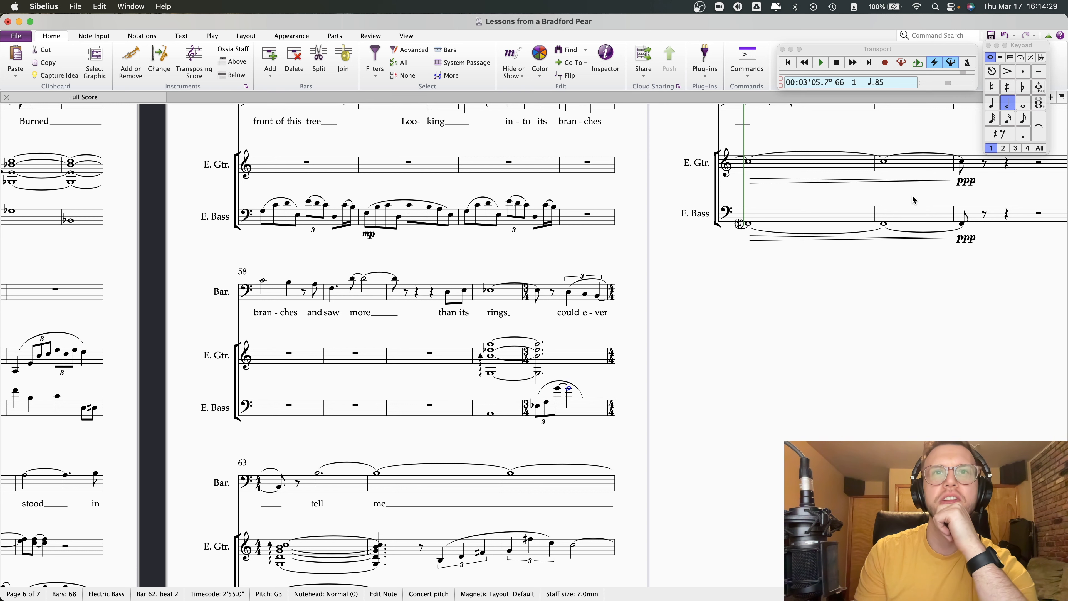
pyautogui.click(702, 494)
pyautogui.click(552, 387)
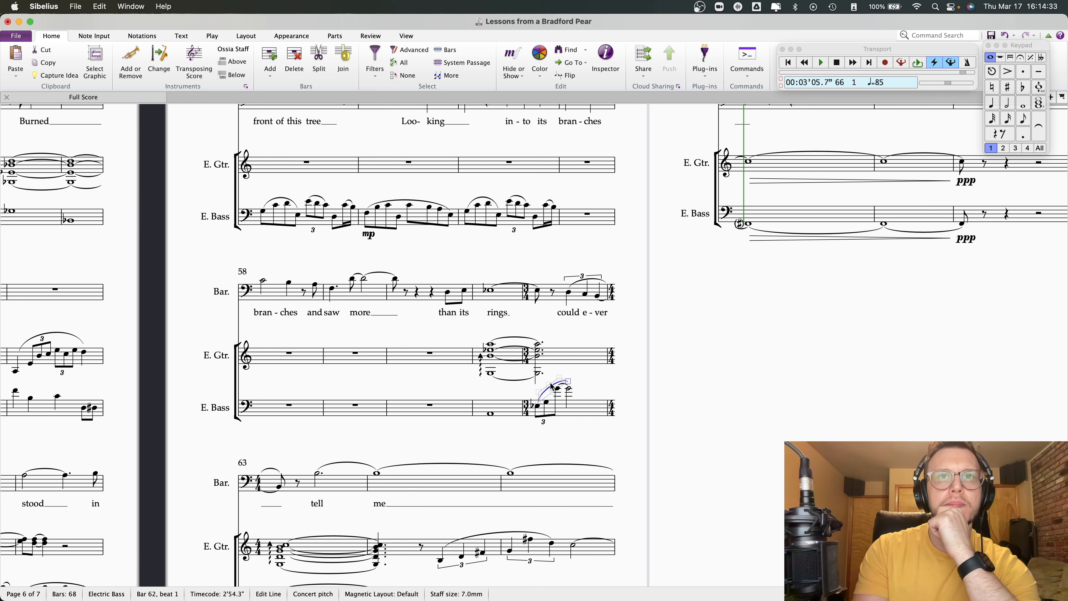
pyautogui.click(720, 407)
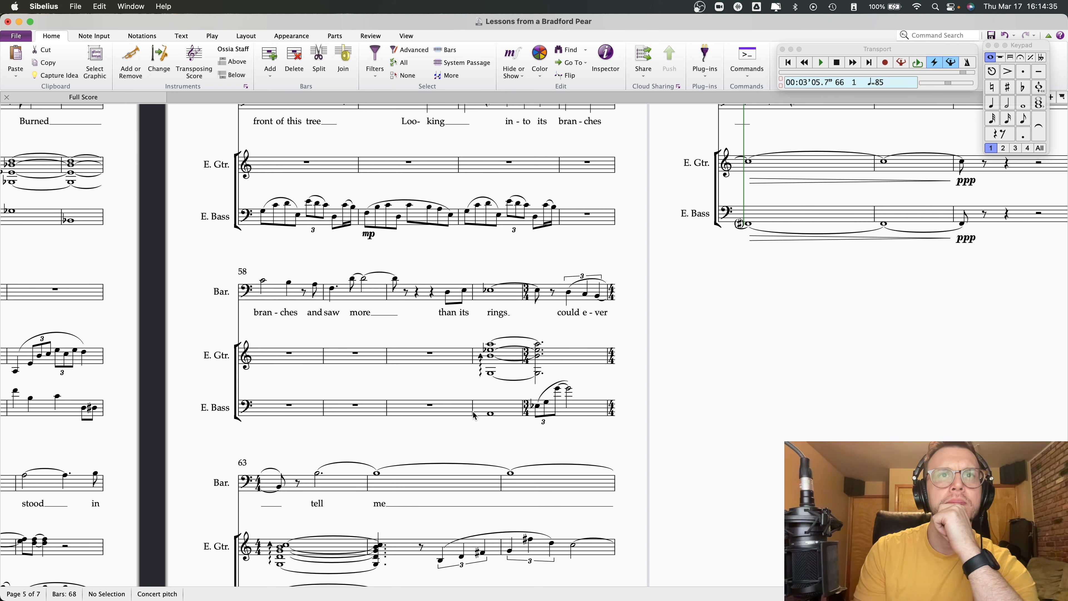
# - Play back from the barline before bar 61 into bar 65
pyautogui.click(475, 415)
pyautogui.press('space')
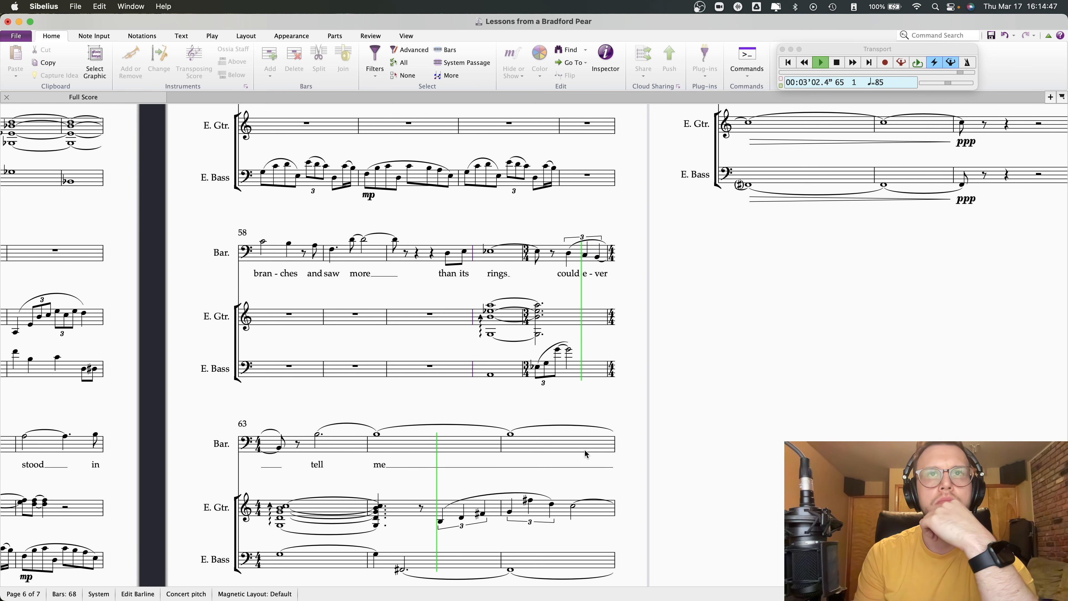
pyautogui.press('space')
# - Lower the last triplet note and the following half note of the Electric Bass in bar 62 to F#3
pyautogui.click(557, 350)
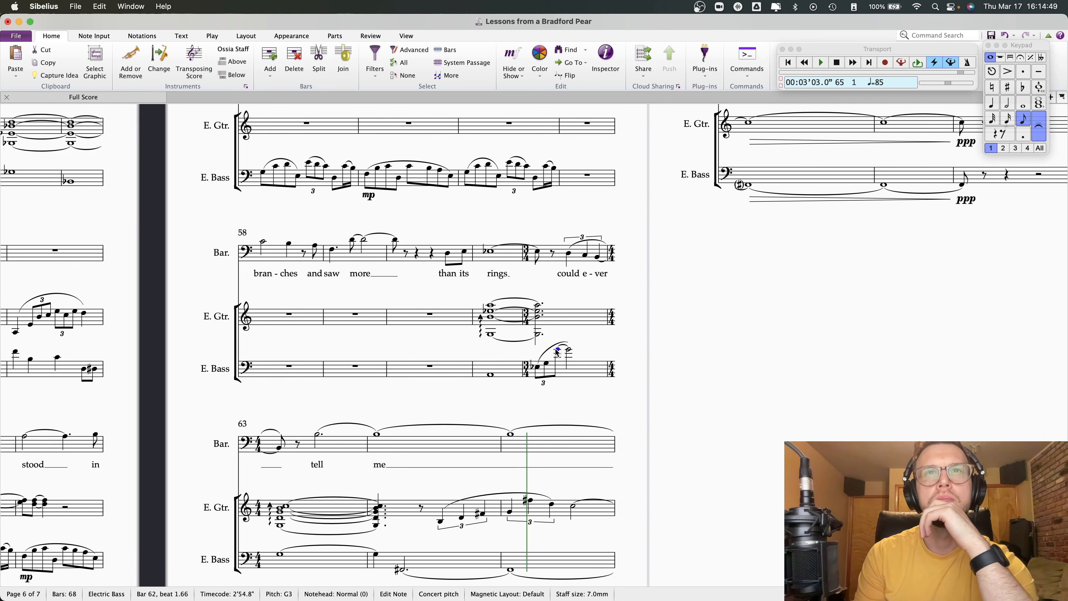
pyautogui.press('Down')
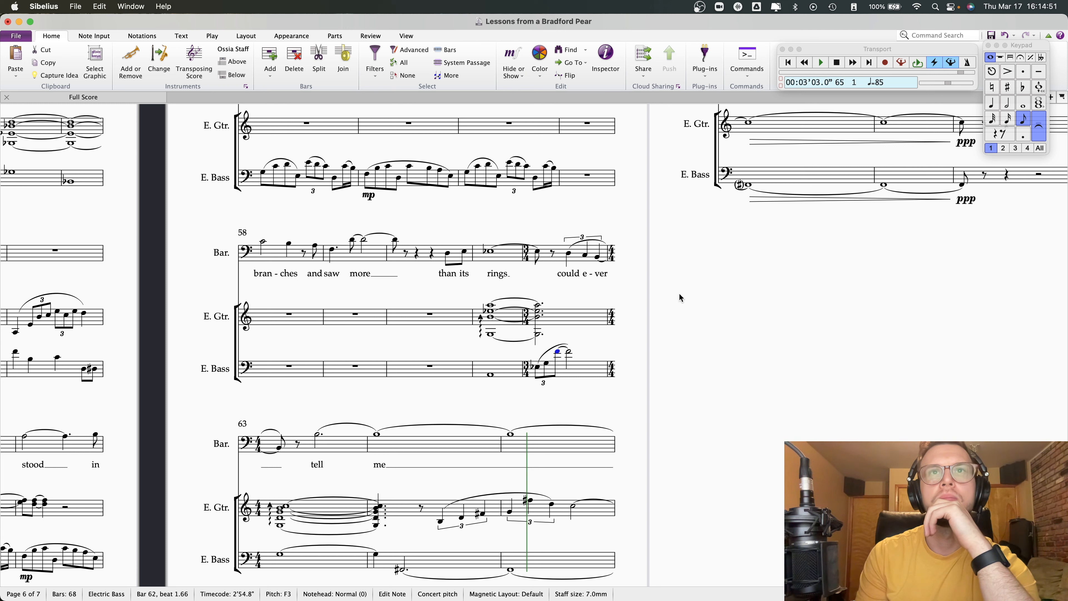
pyautogui.click(1008, 89)
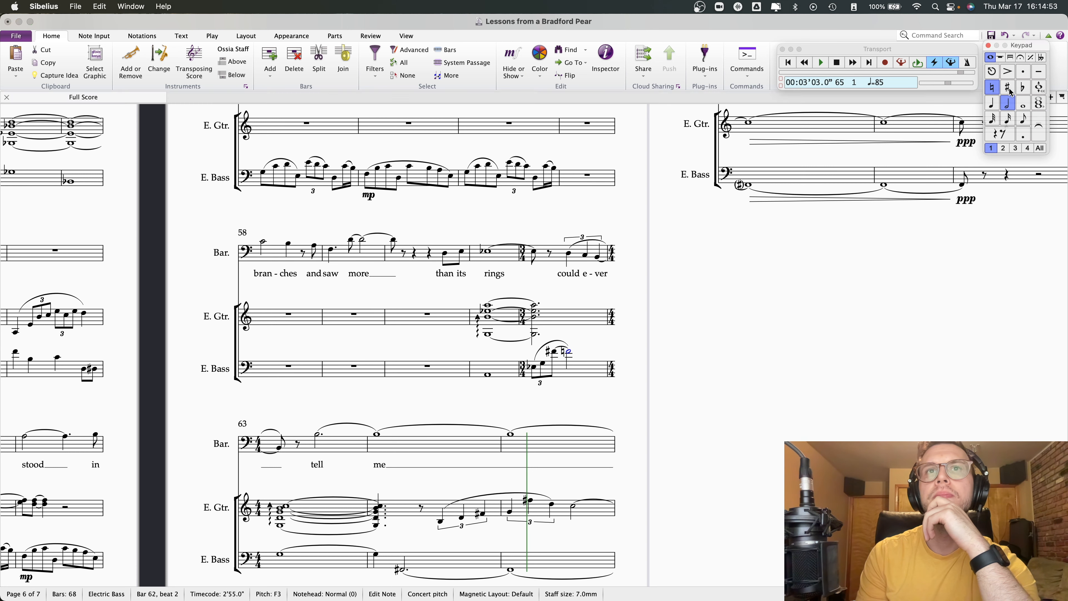
pyautogui.press('Left')
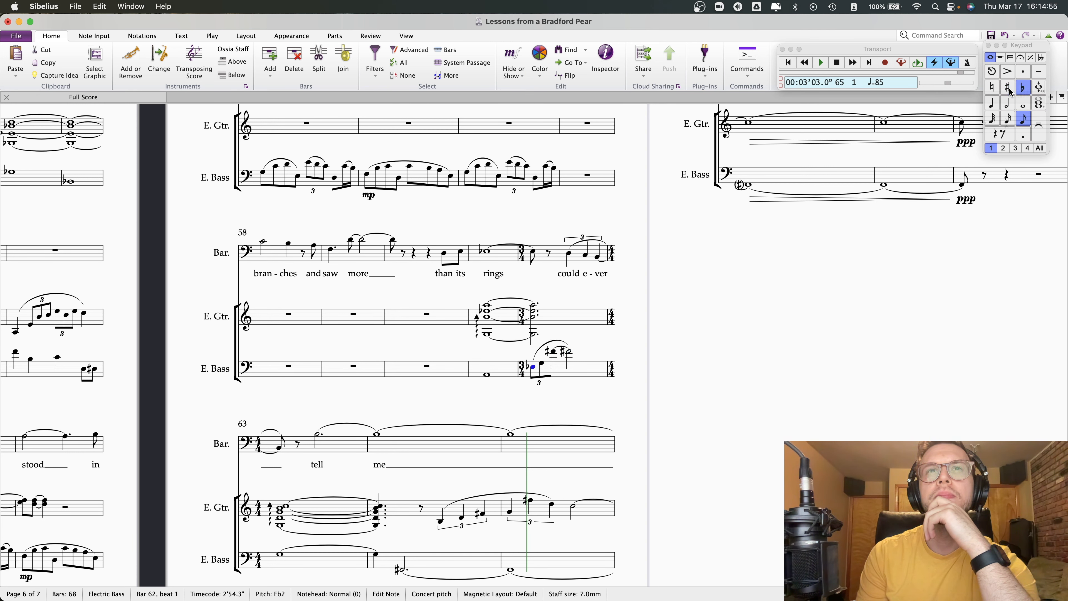
# - Play back from the Electric Bass A1 in bar 61 through to bar 68
pyautogui.click(487, 375)
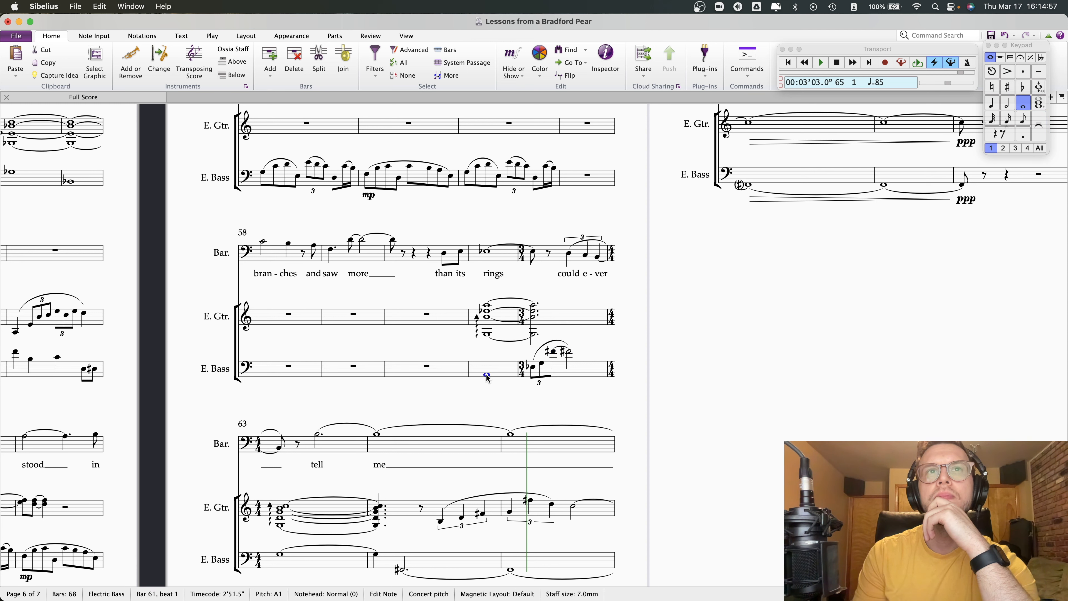
pyautogui.press('p')
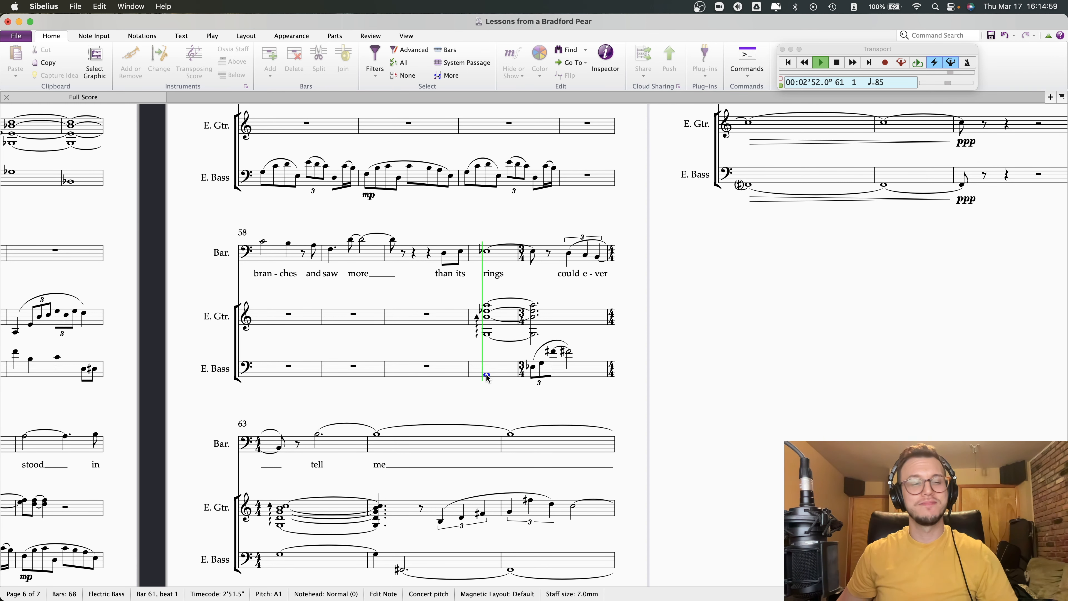
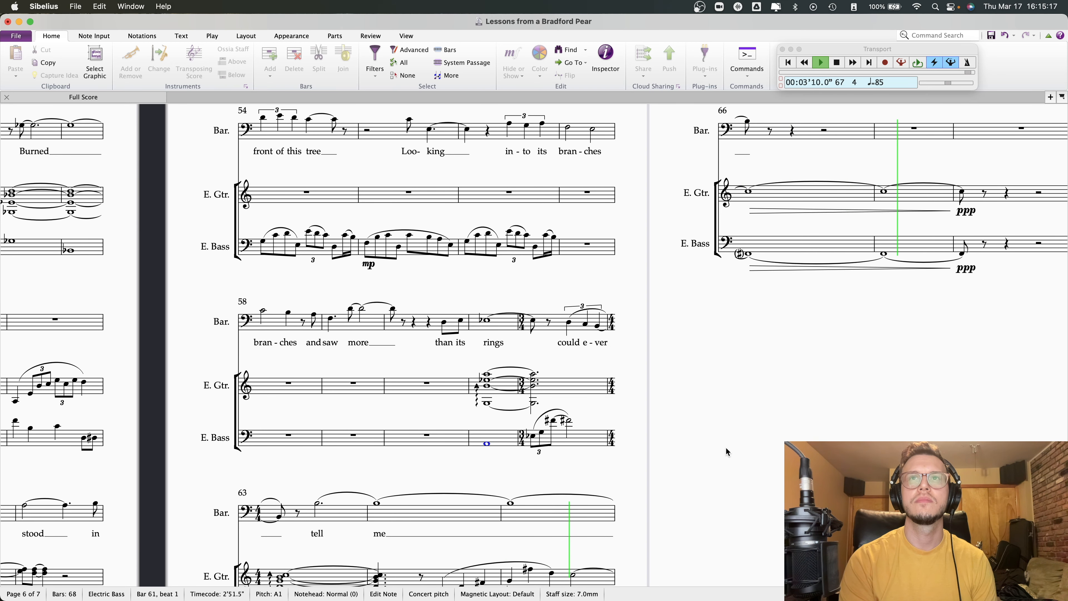
pyautogui.press('space')
# - Select the Electric Guitar and Electric Bass whole notes in bar 67 together
pyautogui.click(672, 333)
pyautogui.keyDown('shift'); pyautogui.click(672, 269); pyautogui.keyUp('shift')
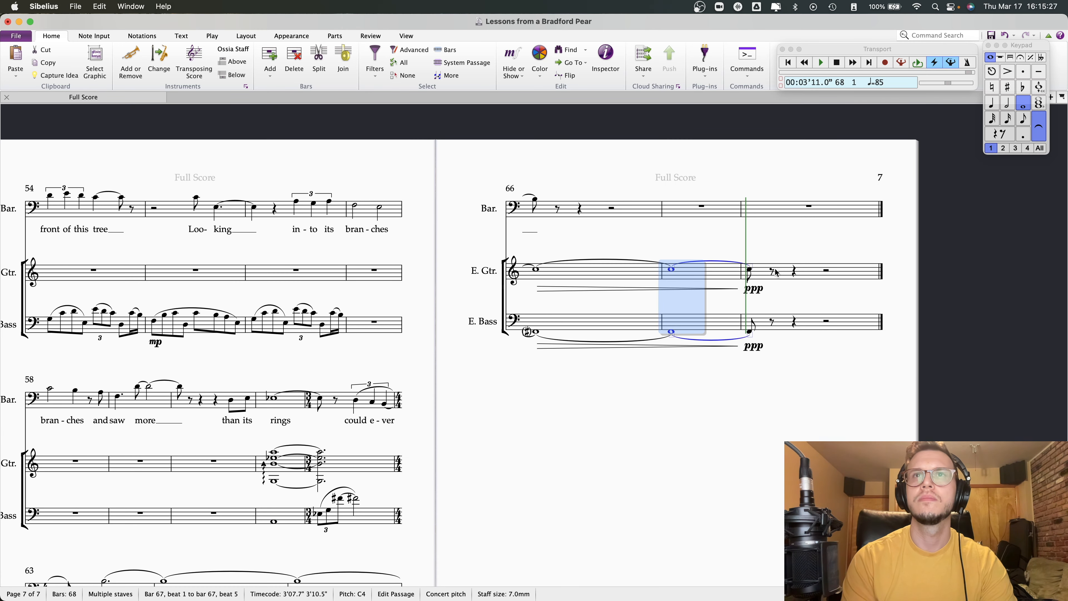
# - Clear the selection and play the score back from the baritone's note on "than" in bar 60
pyautogui.press('Escape')
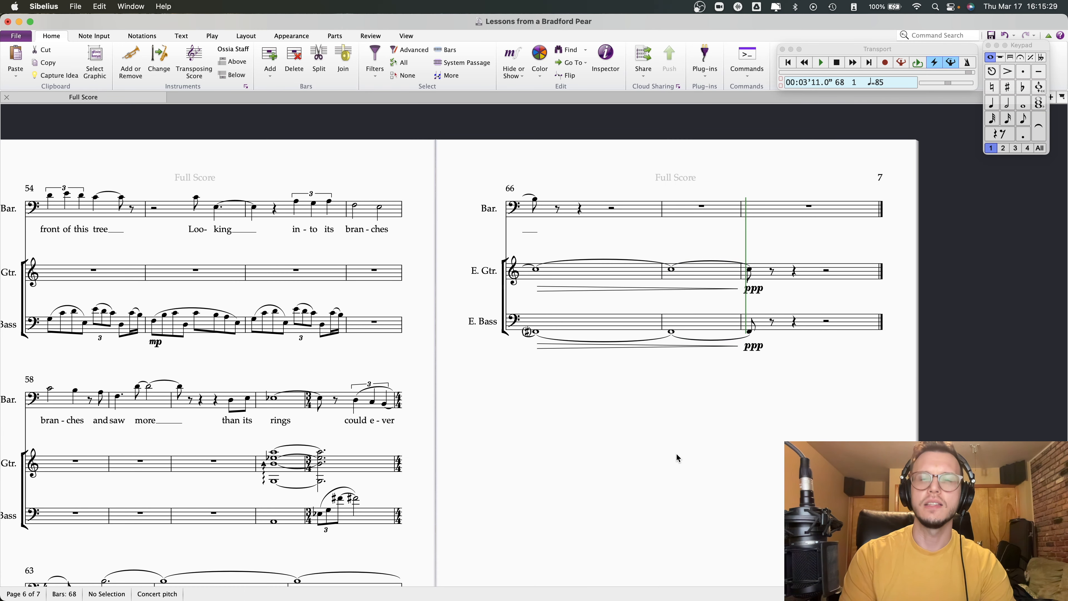
pyautogui.press('super+minus')
pyautogui.scroll(-5, 637, 450)
pyautogui.hscroll(-4, 636, 450)
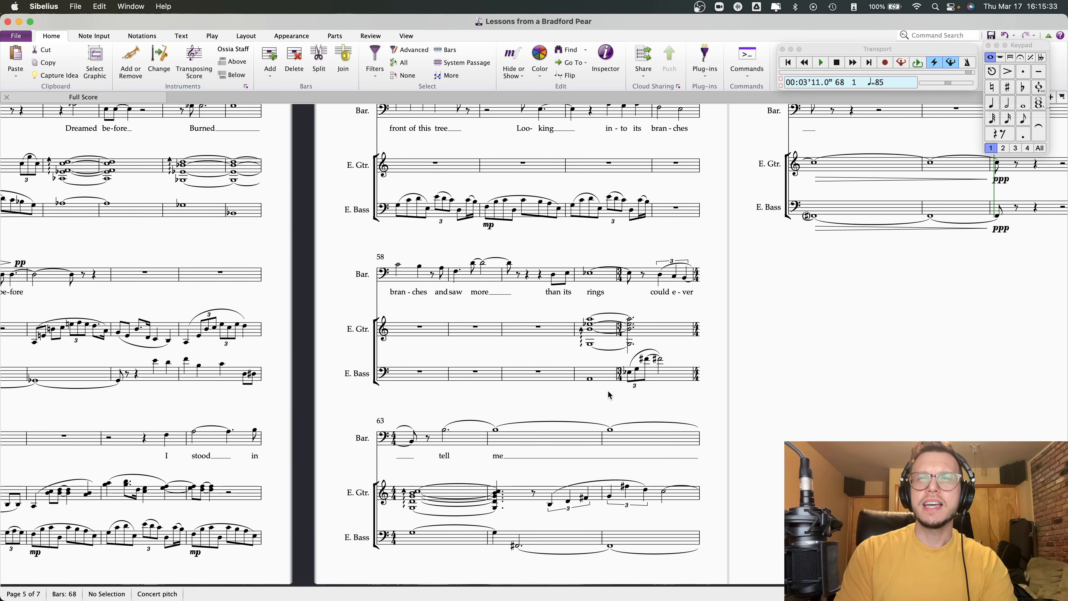
pyautogui.click(553, 275)
pyautogui.press('p')
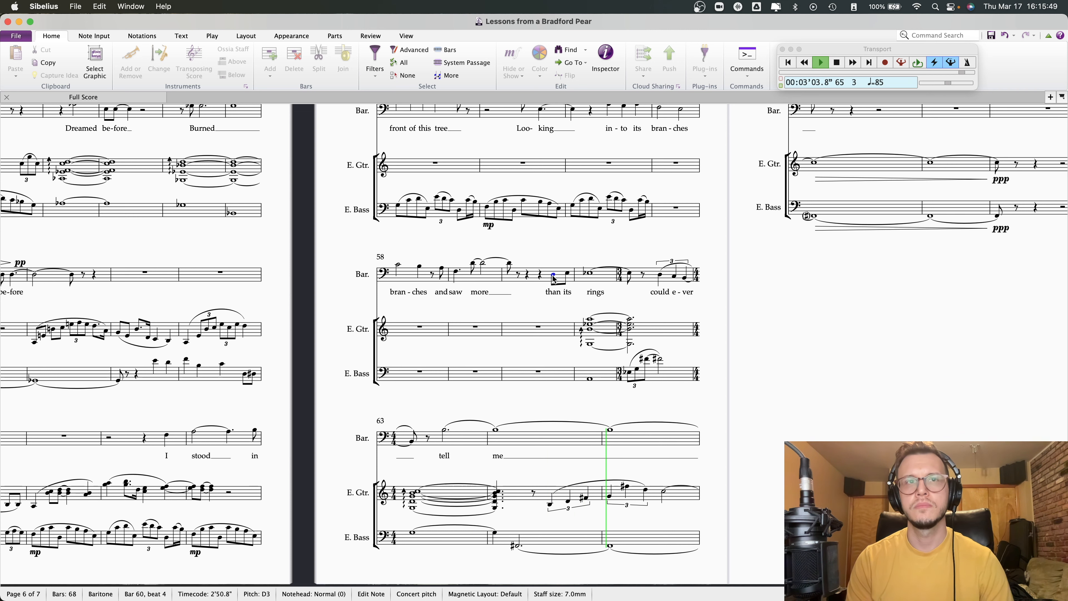
pyautogui.scroll(1, 554, 279)
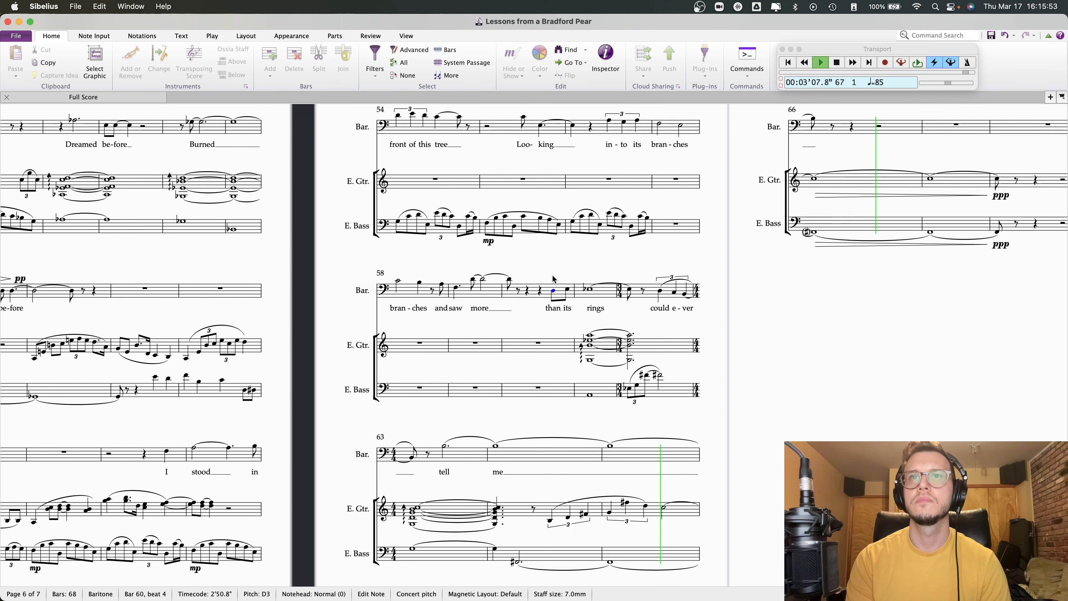
pyautogui.moveTo(854, 370); pyautogui.dragTo(684, 460)
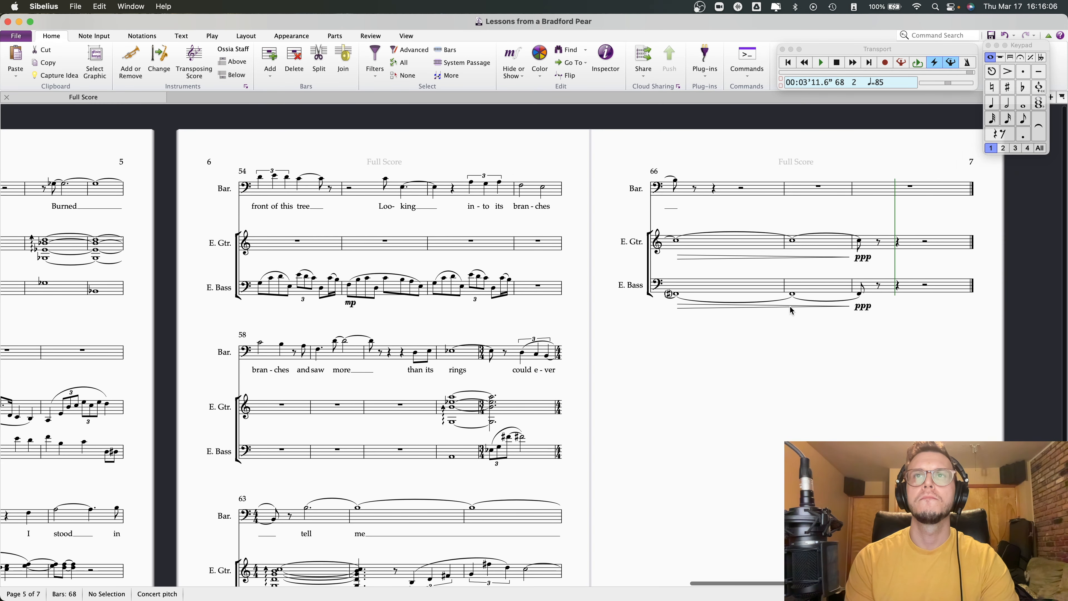
# - Try the electric bass's tied note in bar 67 an octave higher and play back from bar 66
pyautogui.click(793, 294)
pyautogui.press('super+Up')
pyautogui.press('Left')
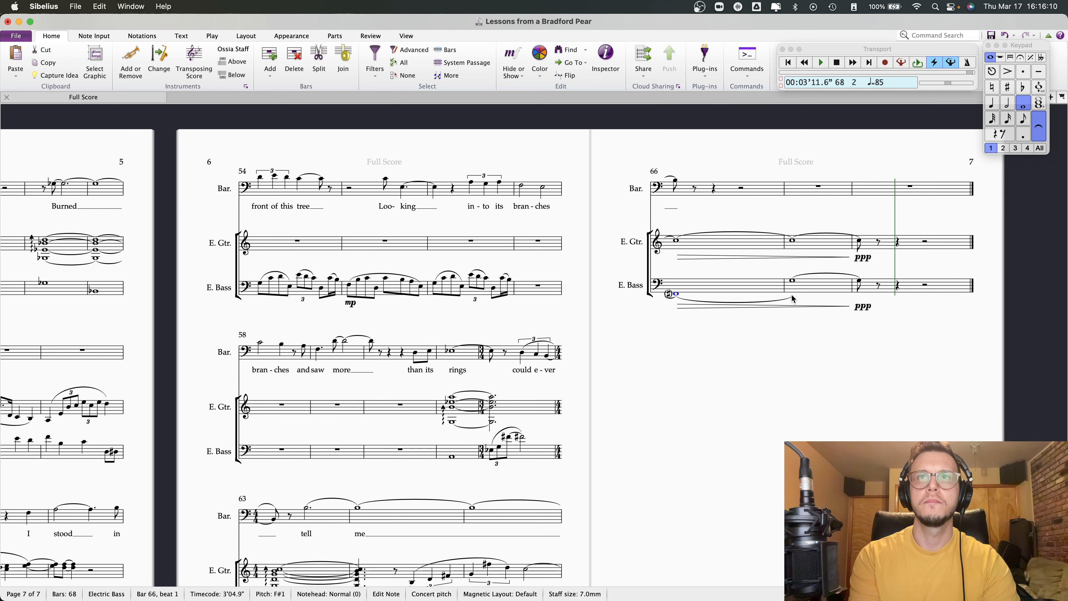
pyautogui.press('p')
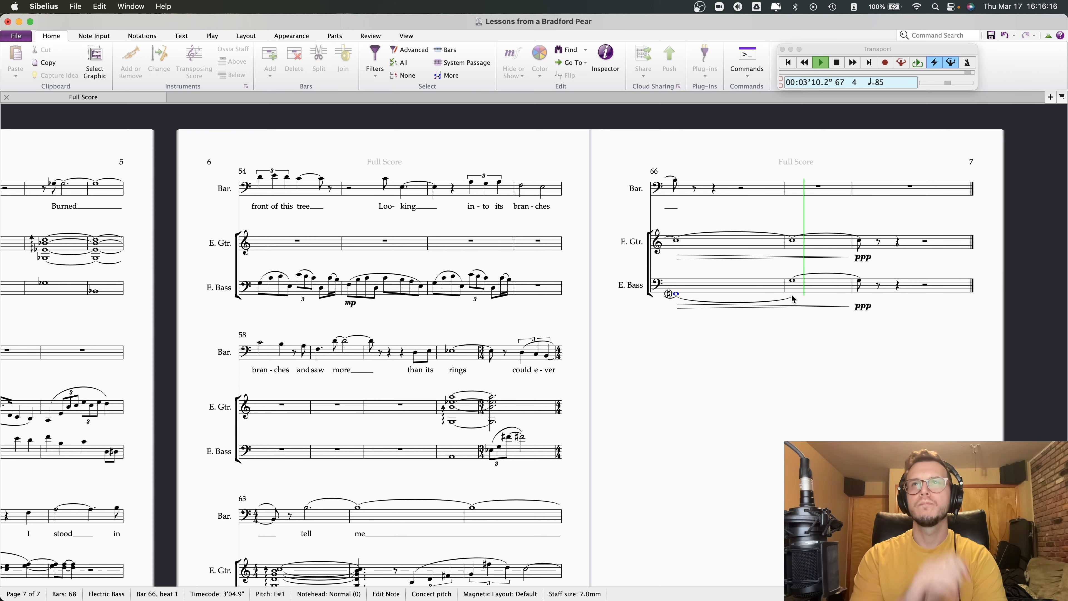
pyautogui.press('space')
# - Play the score back from the electric bass's first note in bar 64 through bar 67
pyautogui.scroll(-2, 492, 474)
pyautogui.hscroll(-2, 492, 475)
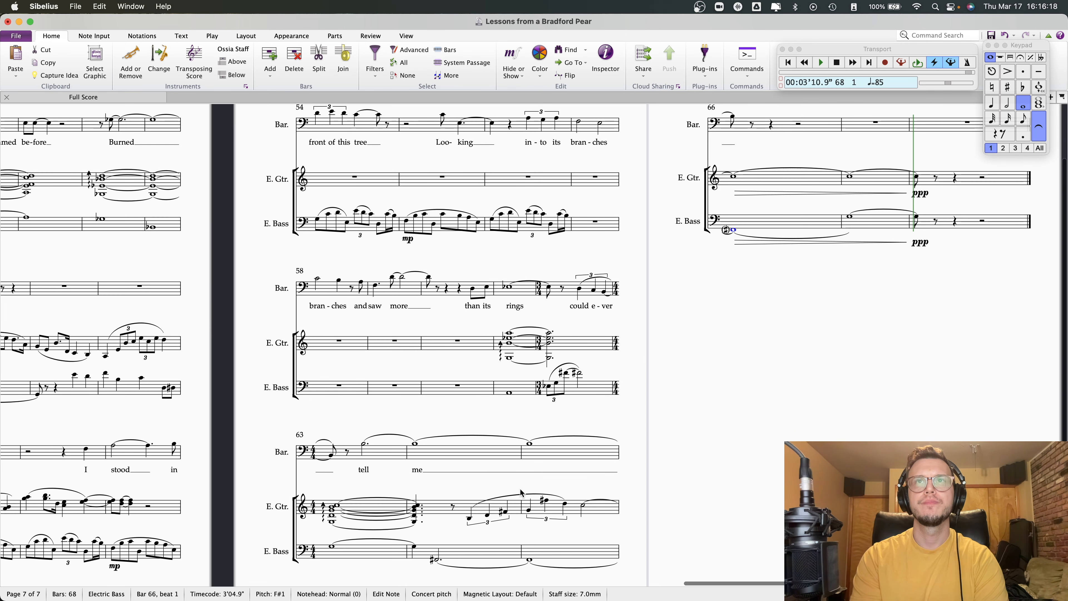
pyautogui.click(435, 559)
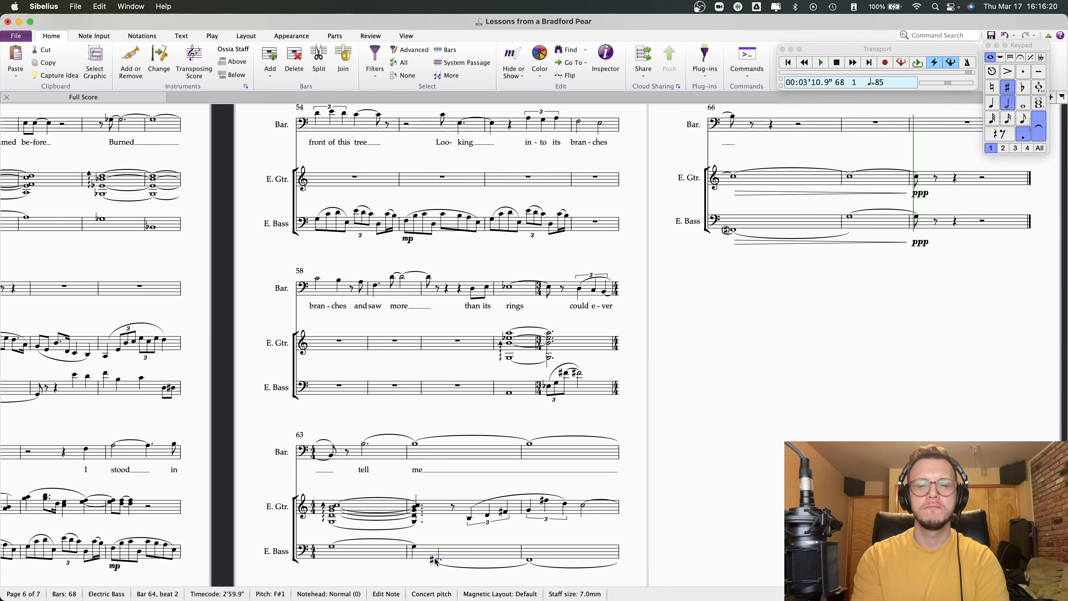
pyautogui.click(414, 547)
pyautogui.press('space')
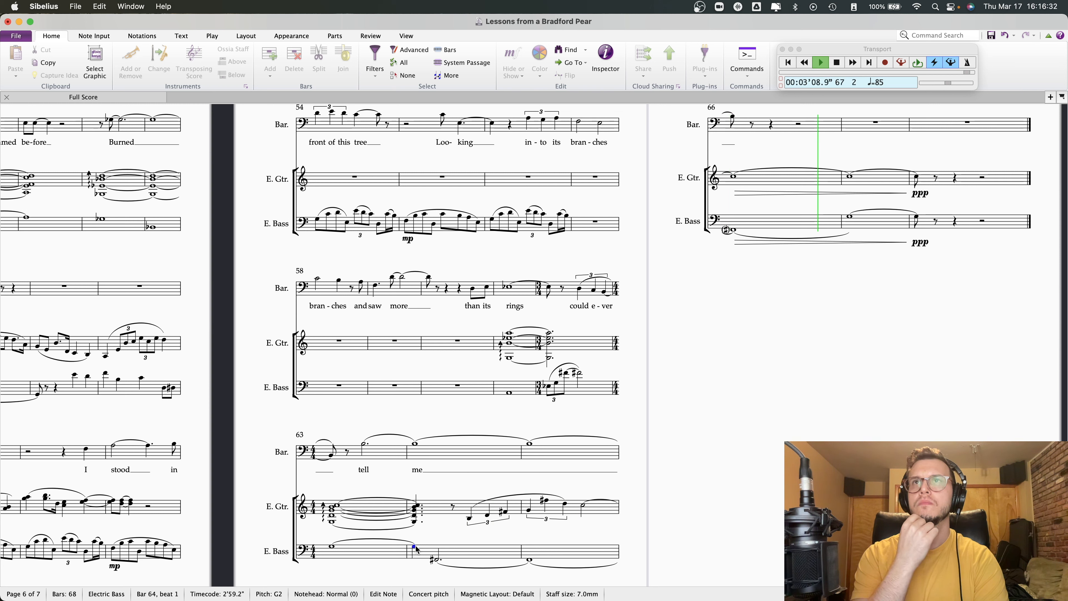
pyautogui.press('space')
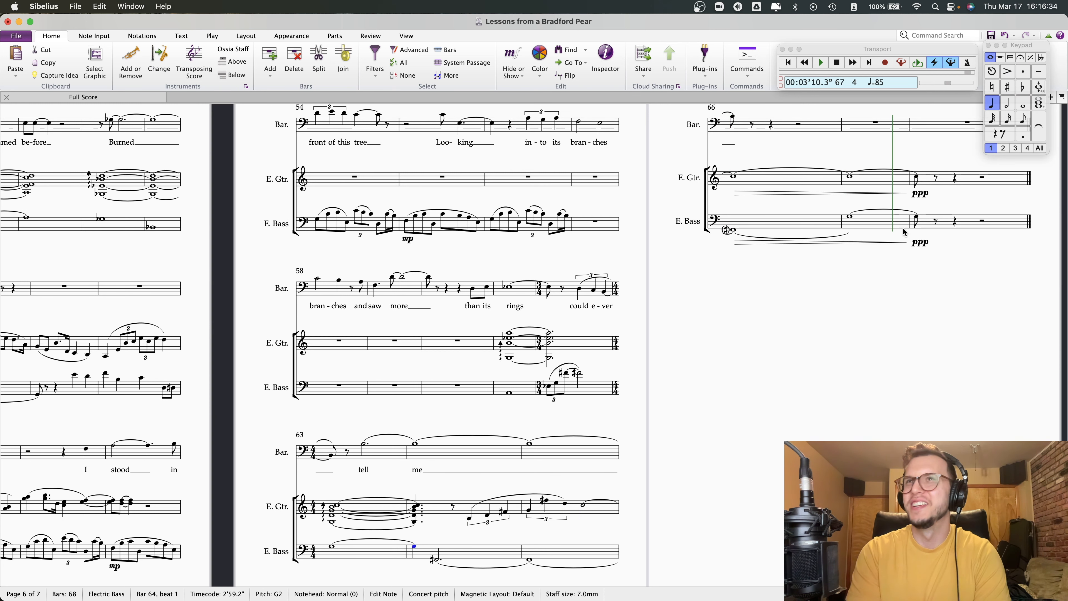
# - Return the electric bass's tied whole note in bar 67 to the low F#1 and clear the selection
pyautogui.click(851, 219)
pyautogui.press('f')
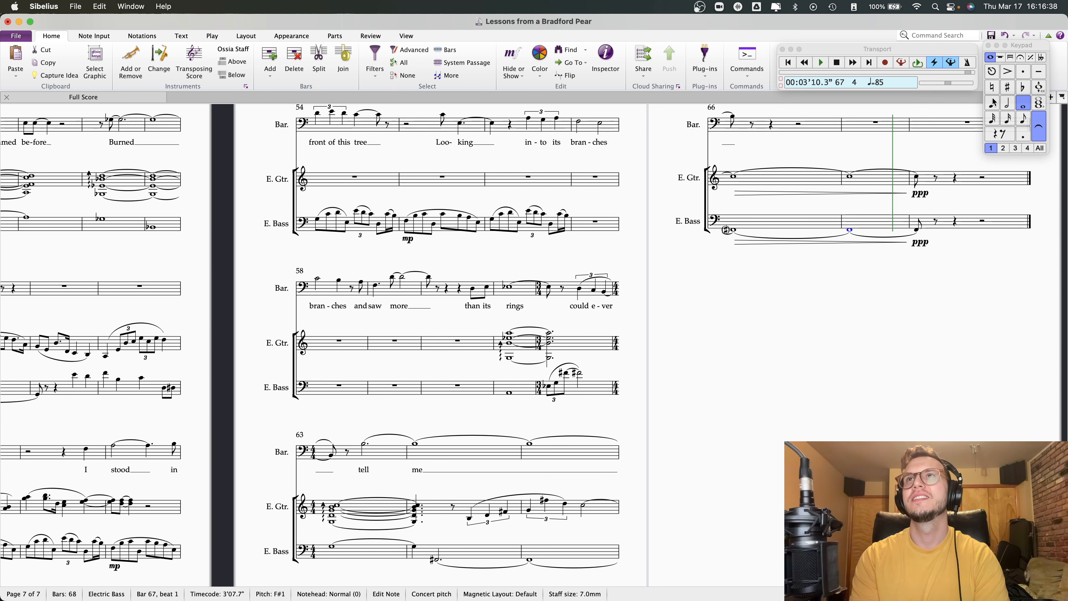
pyautogui.click(847, 328)
pyautogui.click(733, 230)
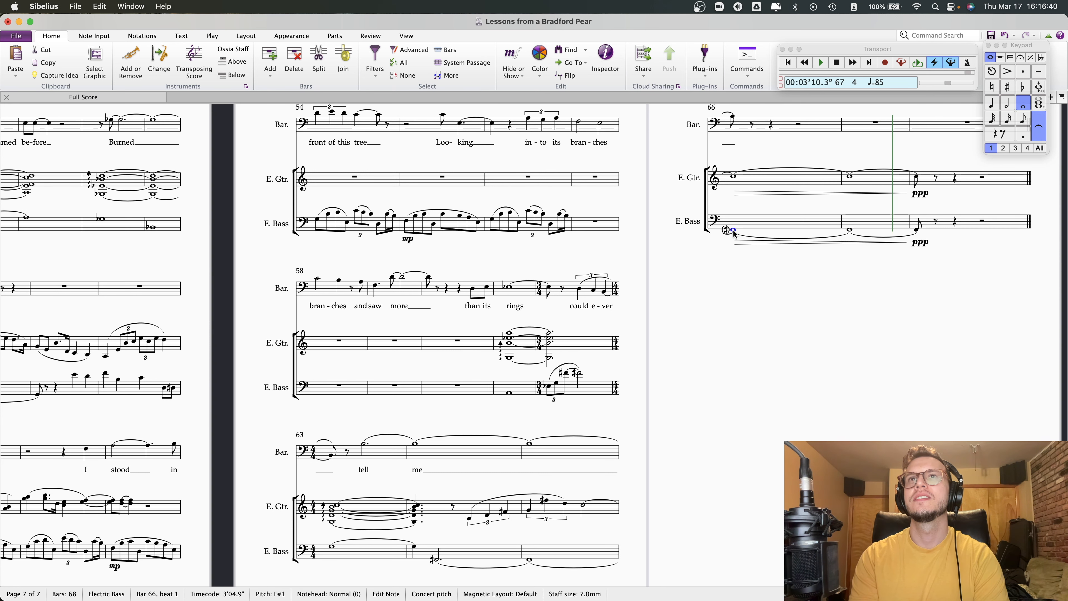
pyautogui.press('Right')
pyautogui.click(773, 284)
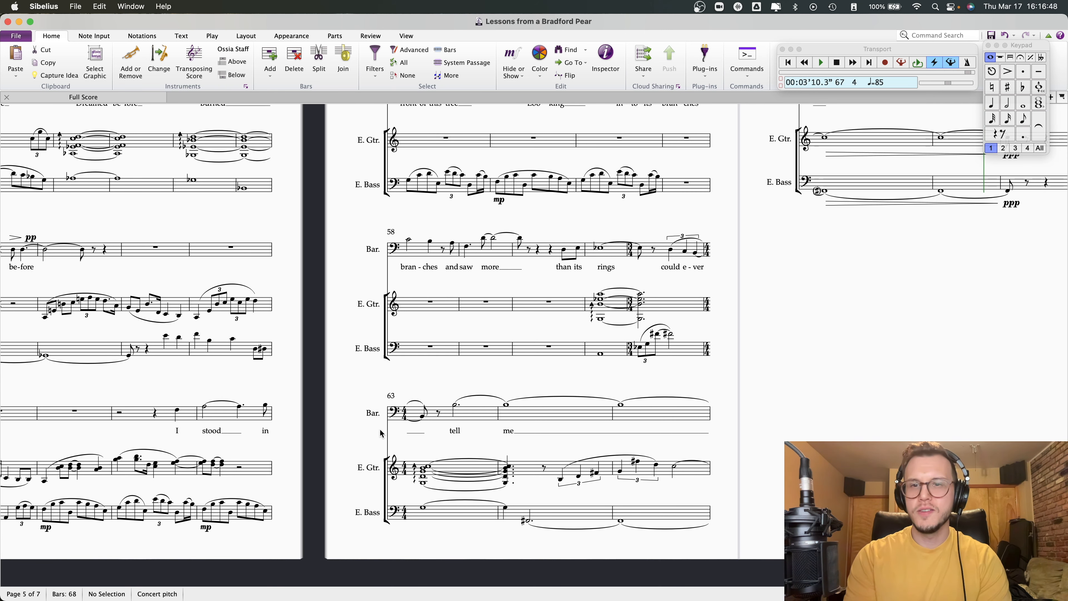
# - Examine the score's last three pages, from bar 41 to bar 66
pyautogui.scroll(2, 826, 291)
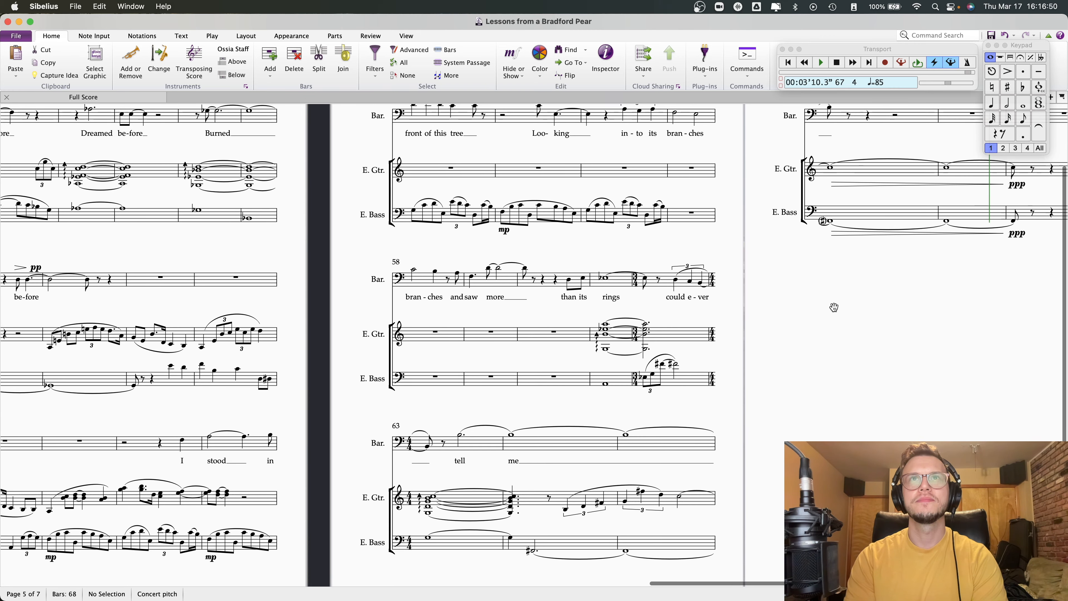
pyautogui.moveTo(335, 413); pyautogui.dragTo(404, 417)
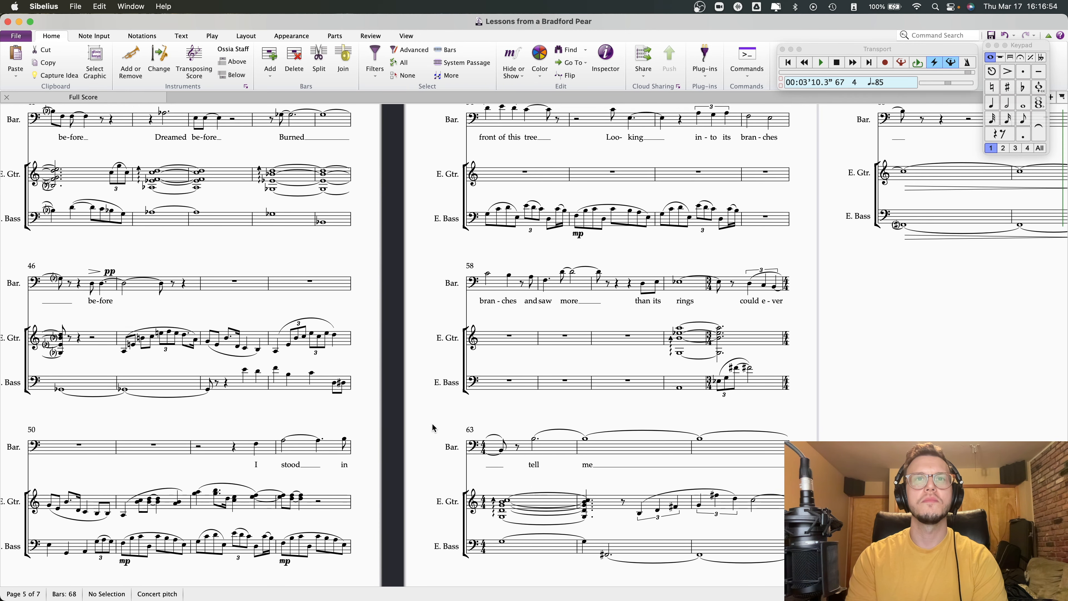
pyautogui.scroll(1, 419, 398)
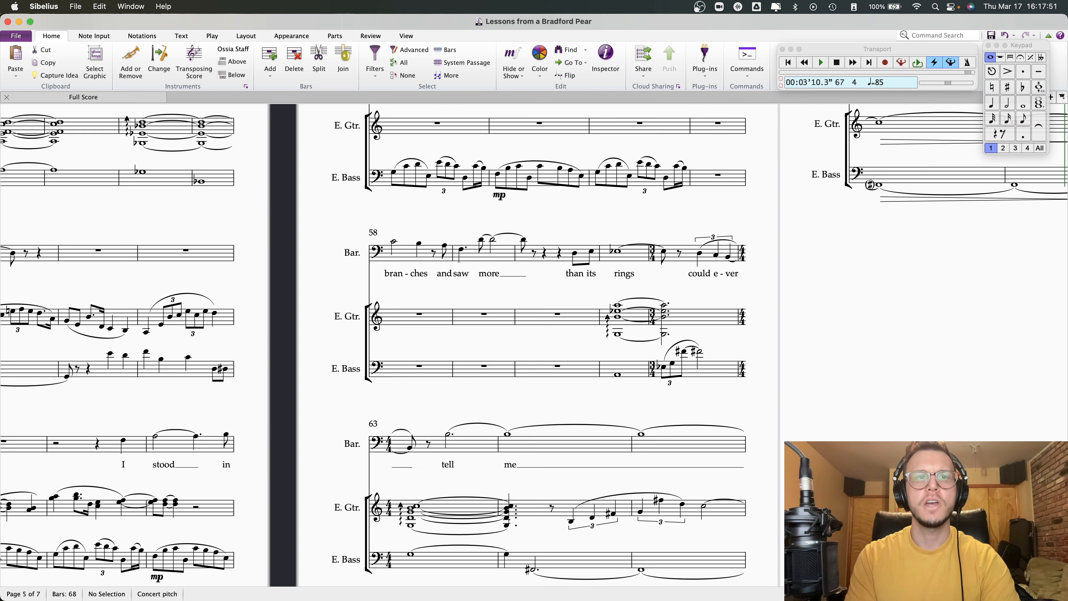
pyautogui.click(821, 436)
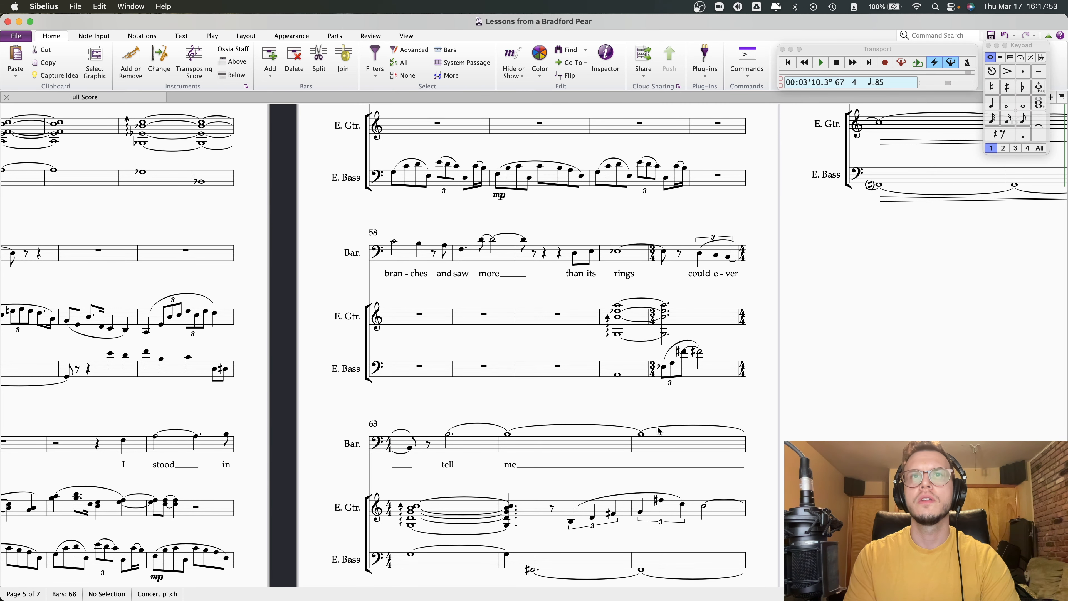
pyautogui.moveTo(622, 403)
pyautogui.mouseDown()
pyautogui.moveTo(635, 430)
pyautogui.moveTo(623, 415)
pyautogui.mouseUp()
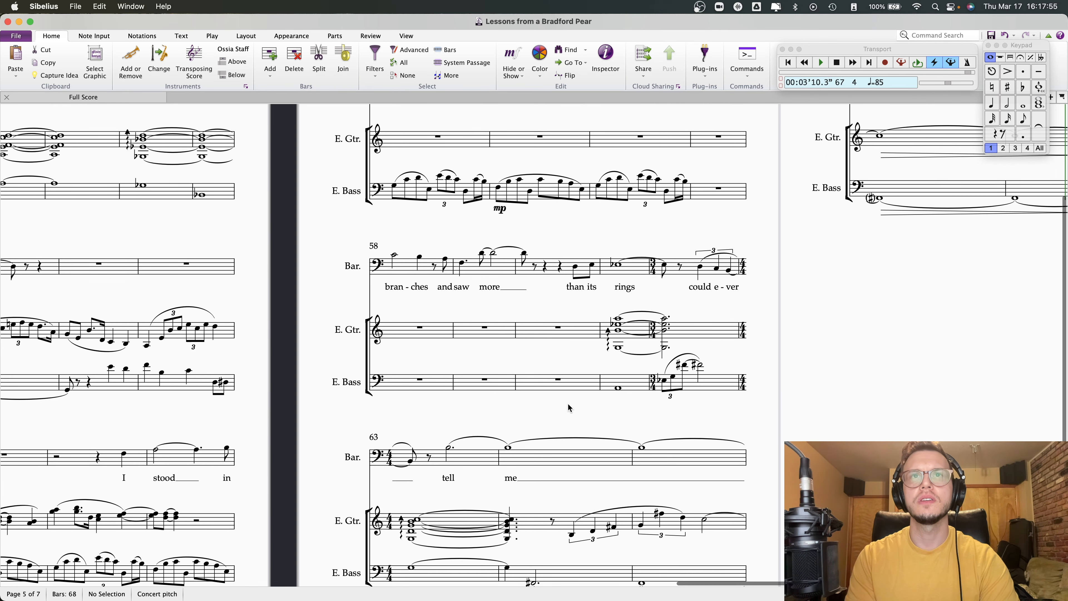
pyautogui.moveTo(546, 404); pyautogui.dragTo(555, 402)
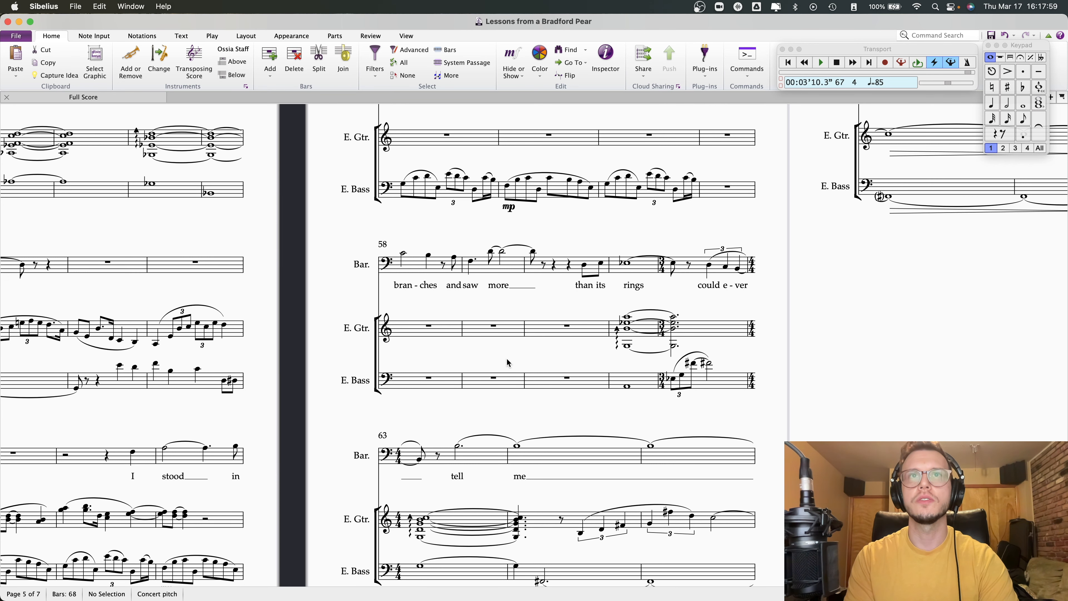
pyautogui.moveTo(432, 412); pyautogui.dragTo(423, 421)
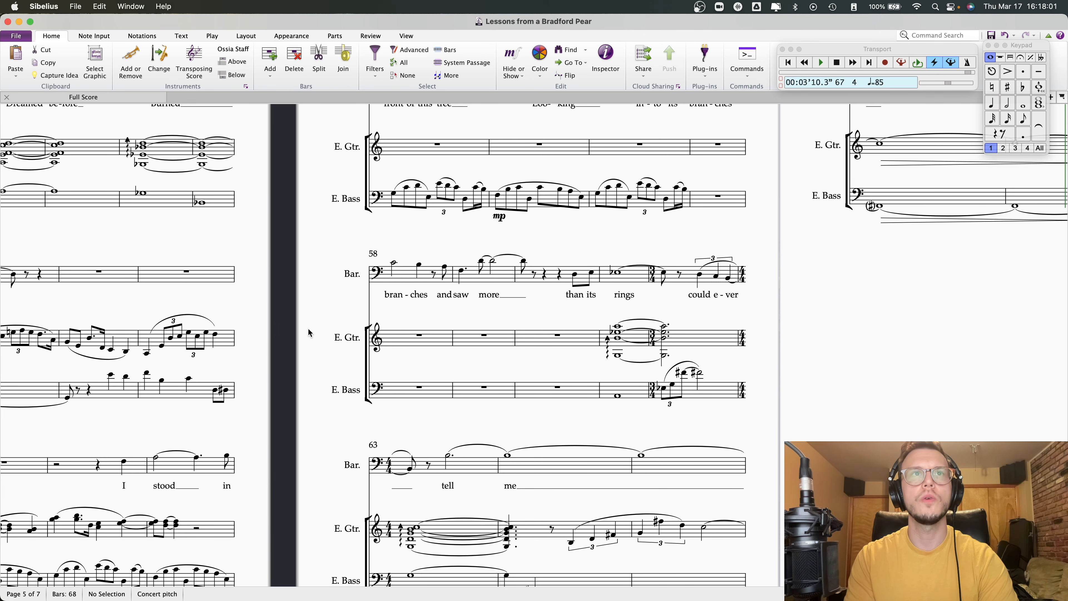
pyautogui.moveTo(183, 220); pyautogui.dragTo(455, 336)
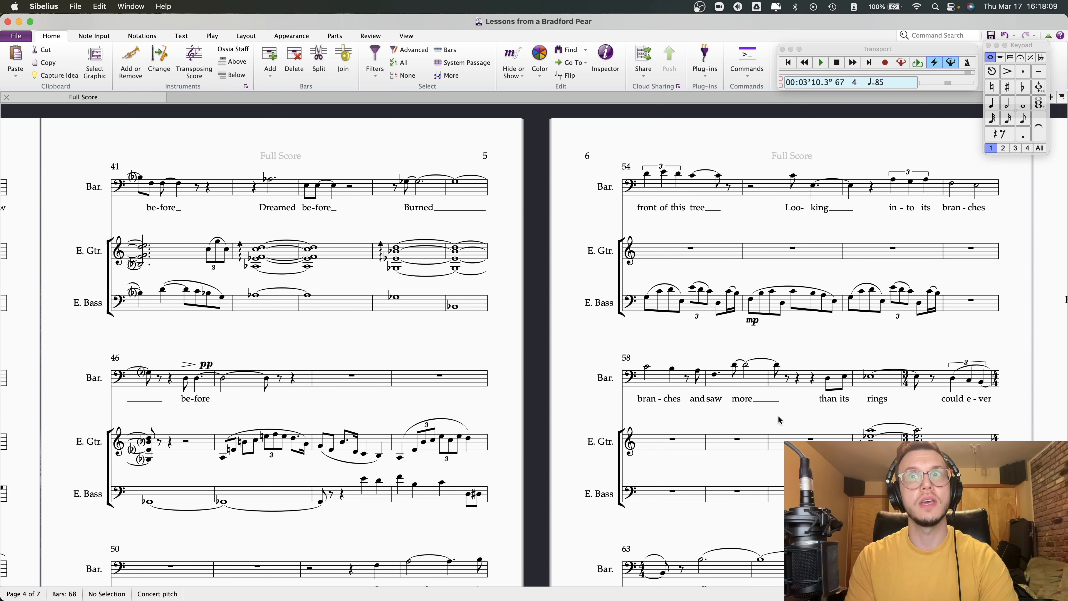
pyautogui.hscroll(5, 779, 420)
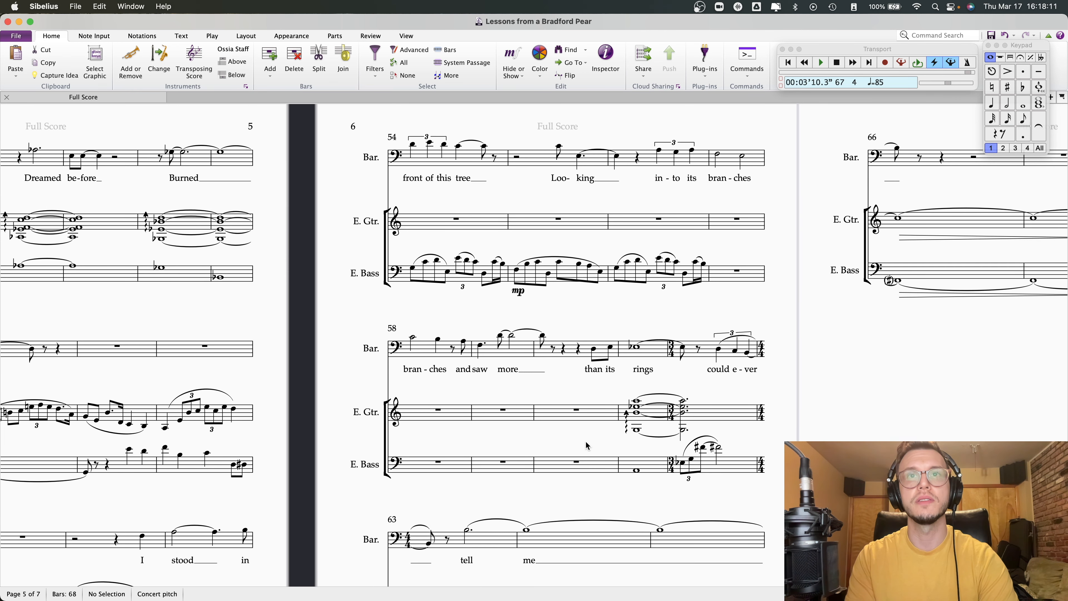
# - Shorten the electric guitar's whole-note chord in bar 61 to a dotted half note
pyautogui.hscroll(1, 586, 441)
pyautogui.click(577, 433)
pyautogui.hotkey('shift', 'Up')
pyautogui.hotkey('shift', 'Down')
pyautogui.keyDown('shift'); pyautogui.click(574, 400); pyautogui.keyUp('shift')
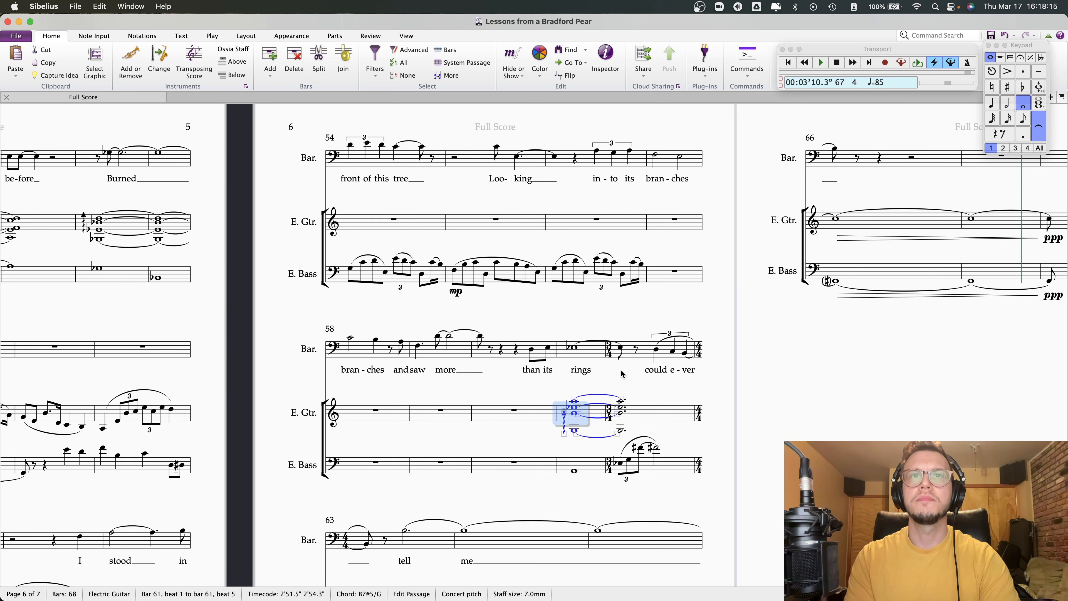
pyautogui.click(1009, 104)
pyautogui.click(1023, 134)
pyautogui.press('Escape')
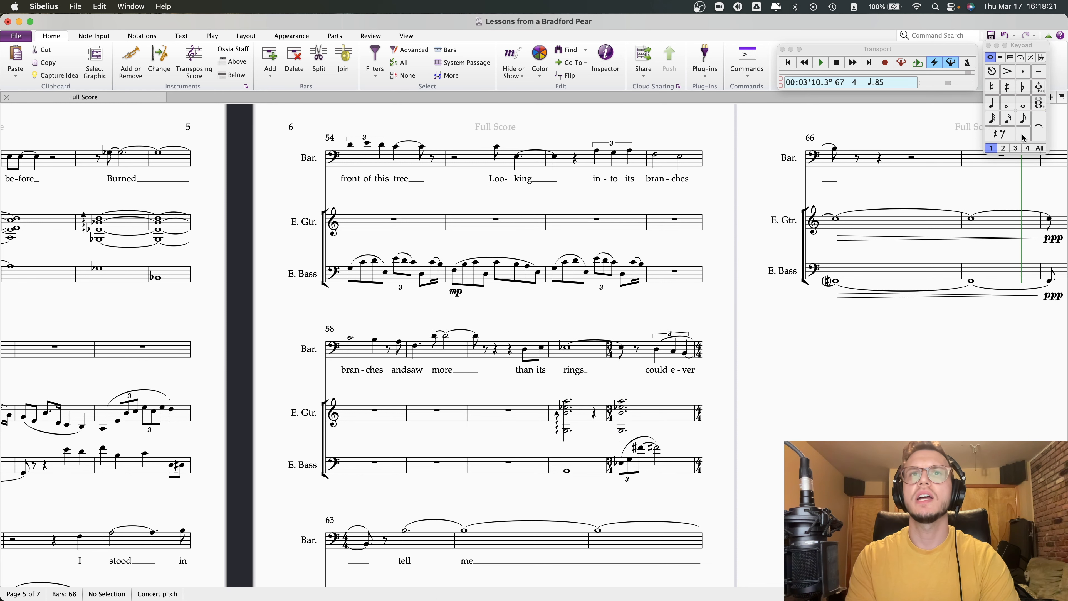
# - Move the electric guitar chord in bar 61 to beat 2 after a quarter rest and tie it into bar 62
pyautogui.click(567, 402)
pyautogui.click(569, 430)
pyautogui.press('Delete')
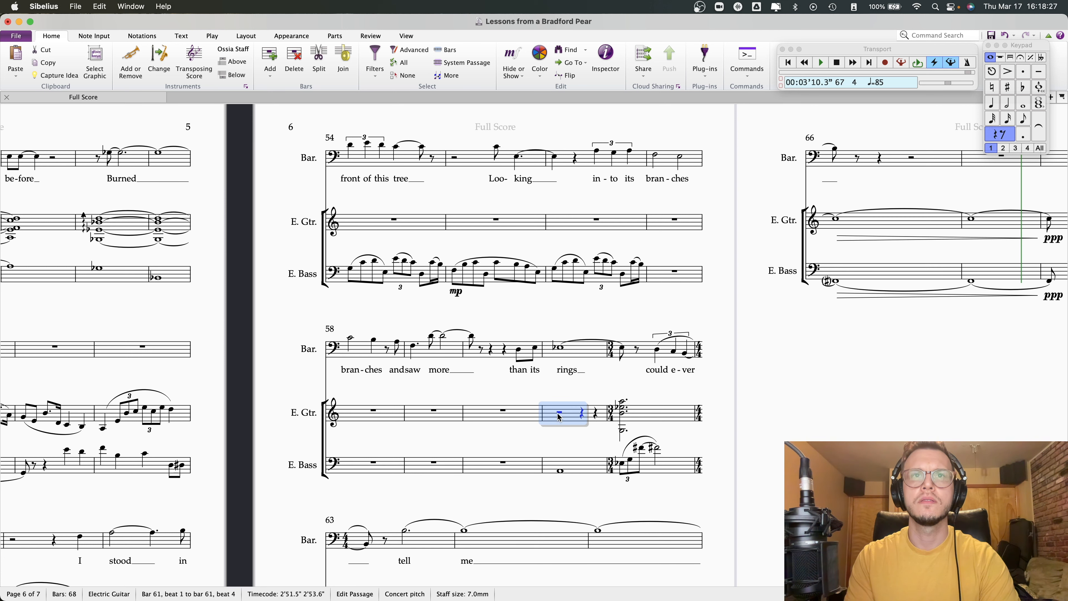
pyautogui.click(559, 418)
pyautogui.click(992, 105)
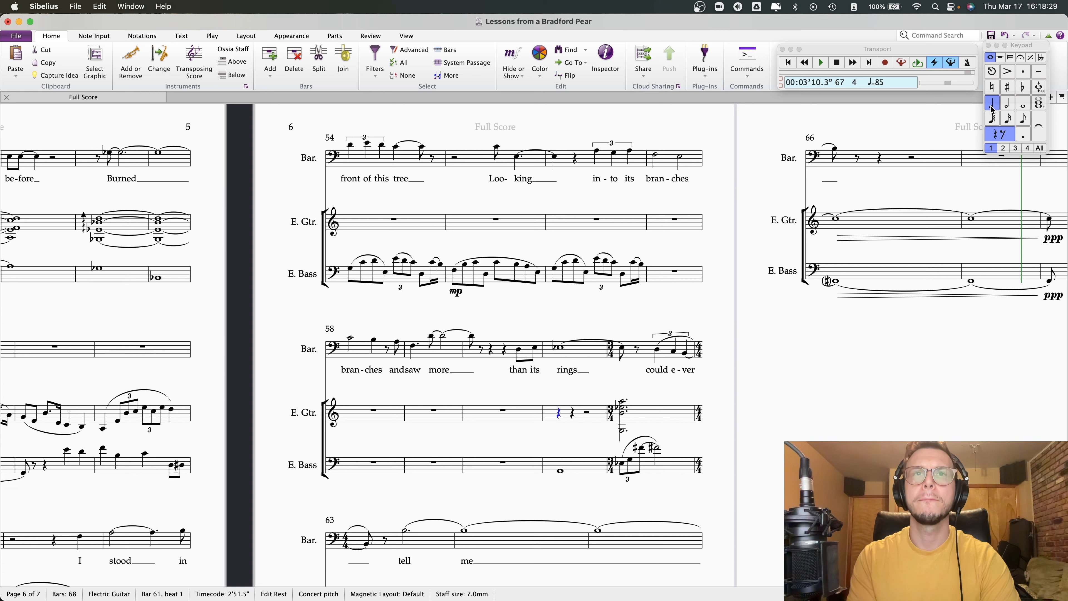
pyautogui.press('super+v')
pyautogui.click(1043, 133)
# - Replace the electric bass's whole note in bar 61 with a quarter rest and a dotted-half A1 on beat 2
pyautogui.click(565, 471)
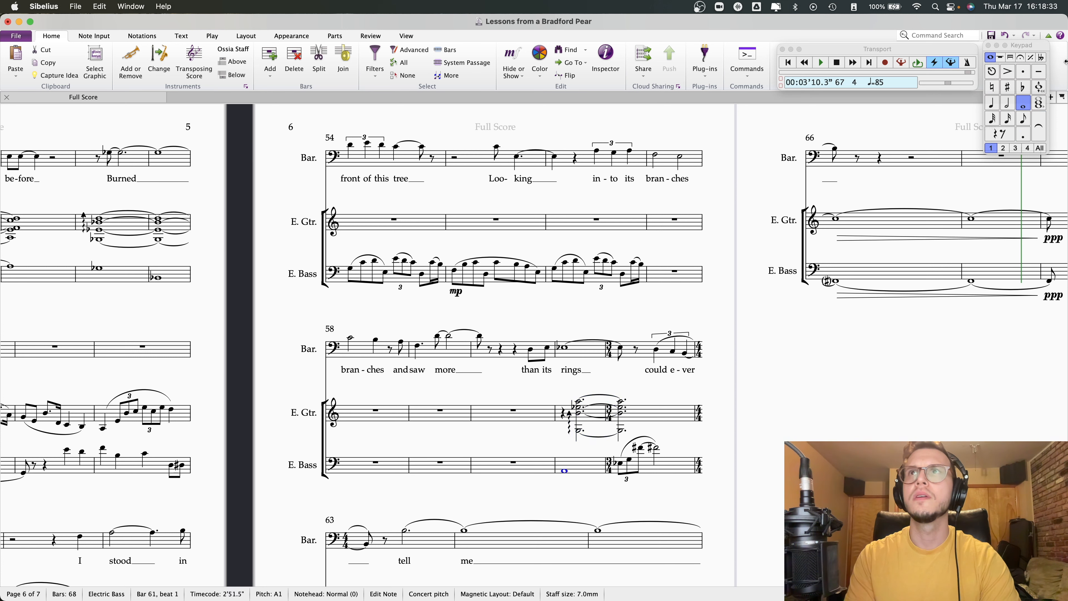
pyautogui.click(996, 134)
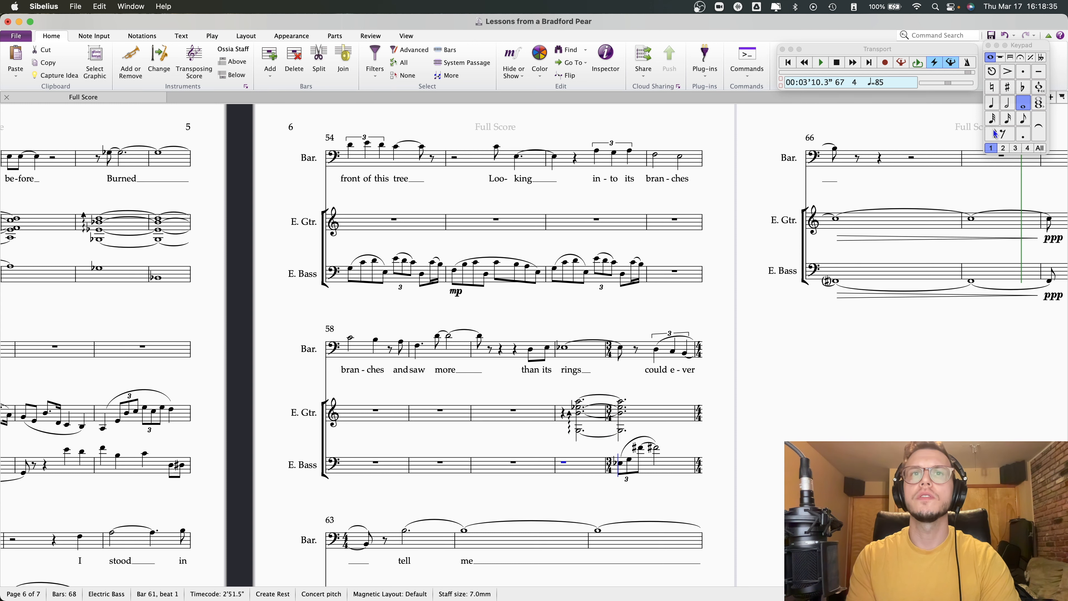
pyautogui.click(994, 103)
pyautogui.press('g')
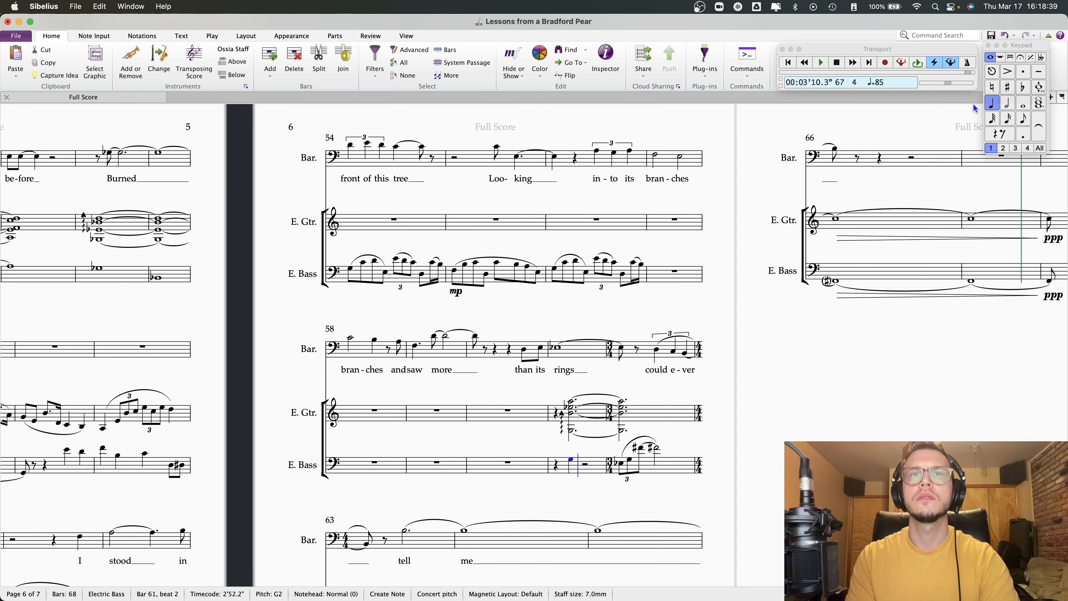
pyautogui.press('Down')
pyautogui.press('Down')
pyautogui.press('Down')
pyautogui.press('Down')
pyautogui.press('Down')
pyautogui.press('Down')
pyautogui.press('Escape')
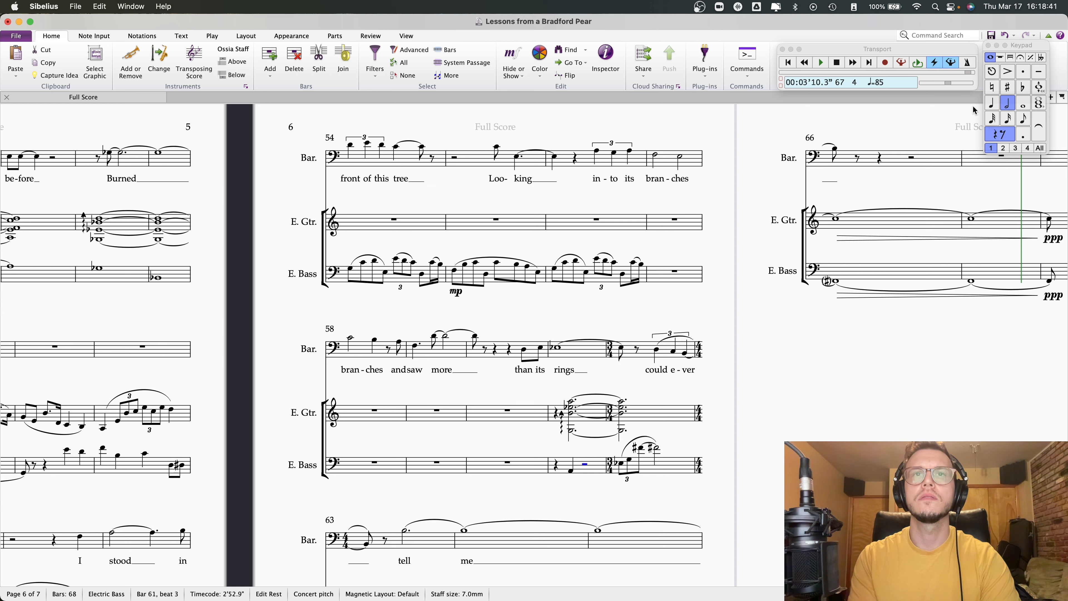
pyautogui.click(1008, 104)
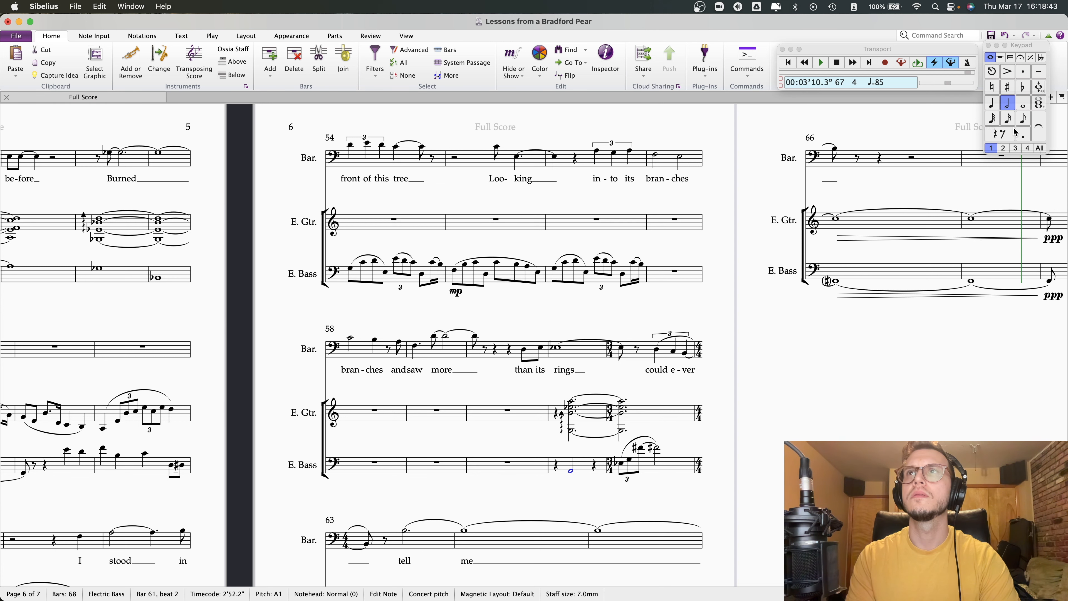
pyautogui.click(1023, 135)
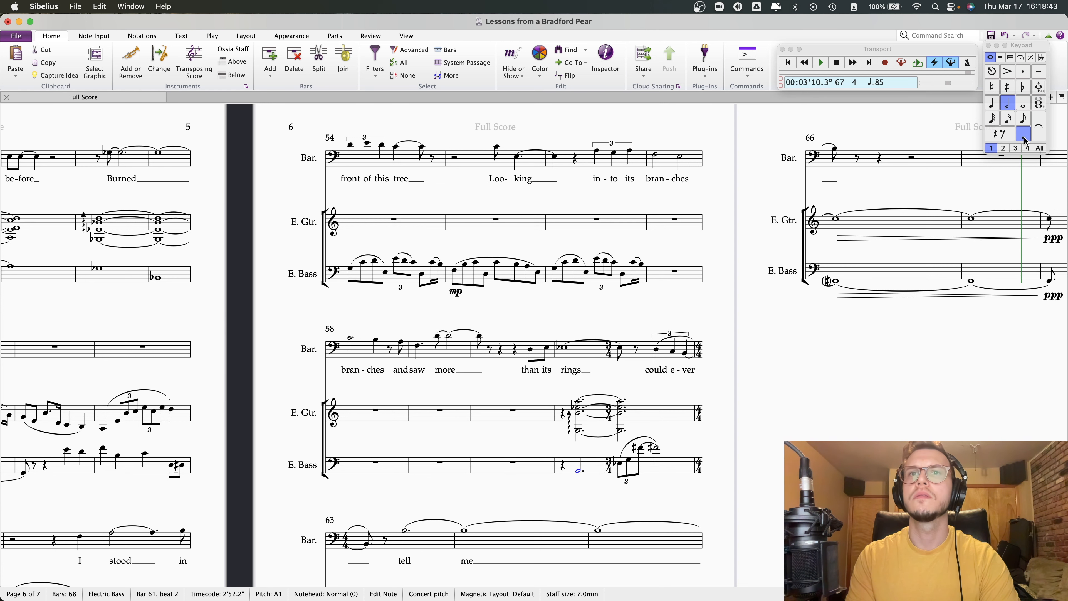
# - Play the score back from bar 59 and check the pitches of the guitar chord in bar 63 and the bass triplet in bar 62
pyautogui.click(437, 337)
pyautogui.press('p')
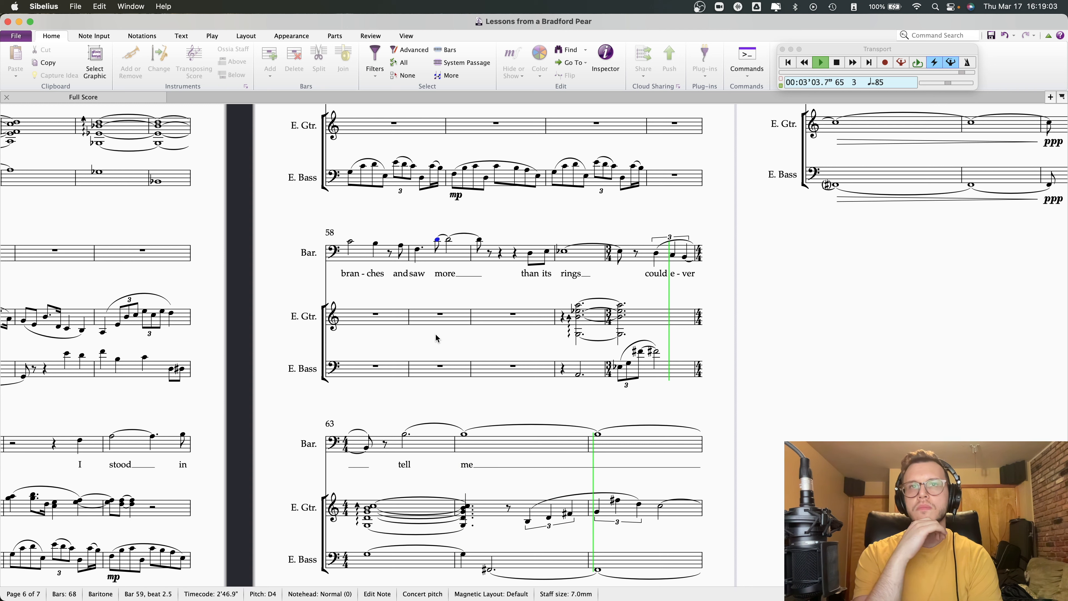
pyautogui.scroll(3, 435, 333)
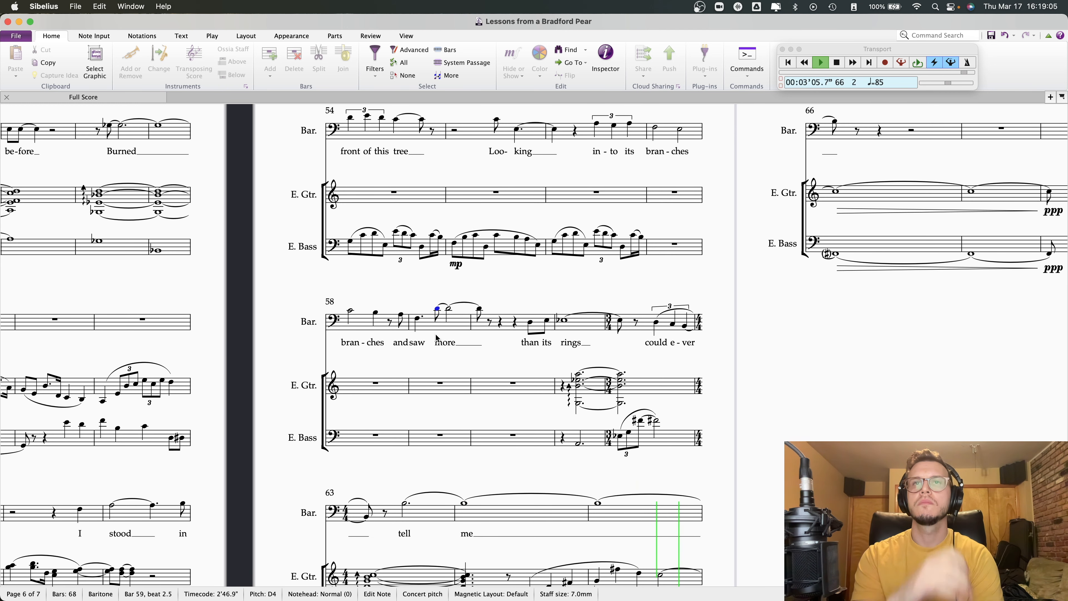
pyautogui.press('space')
pyautogui.scroll(-5, 596, 501)
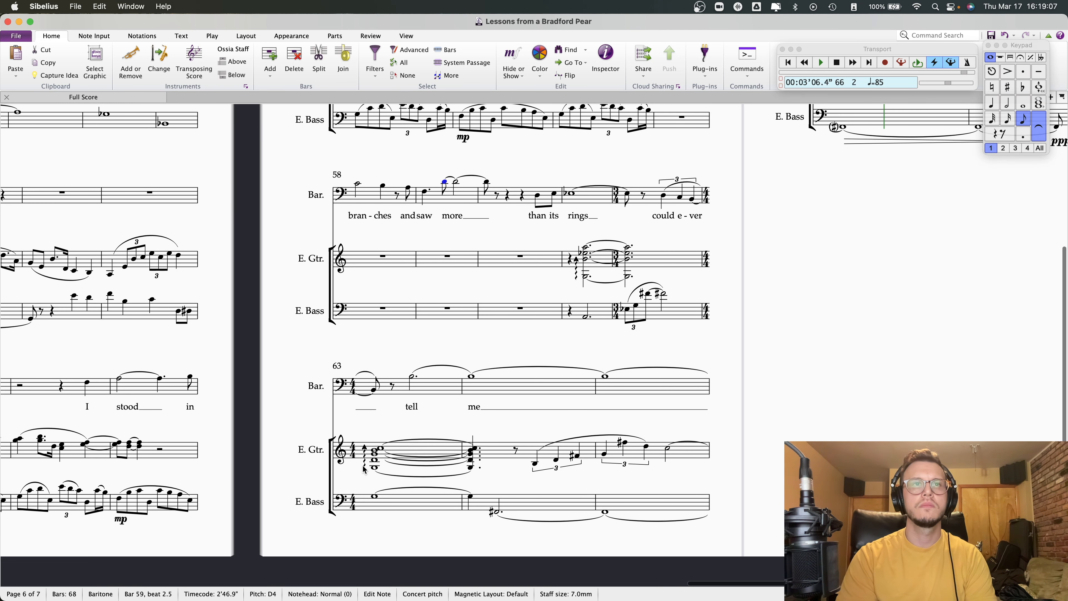
pyautogui.click(374, 467)
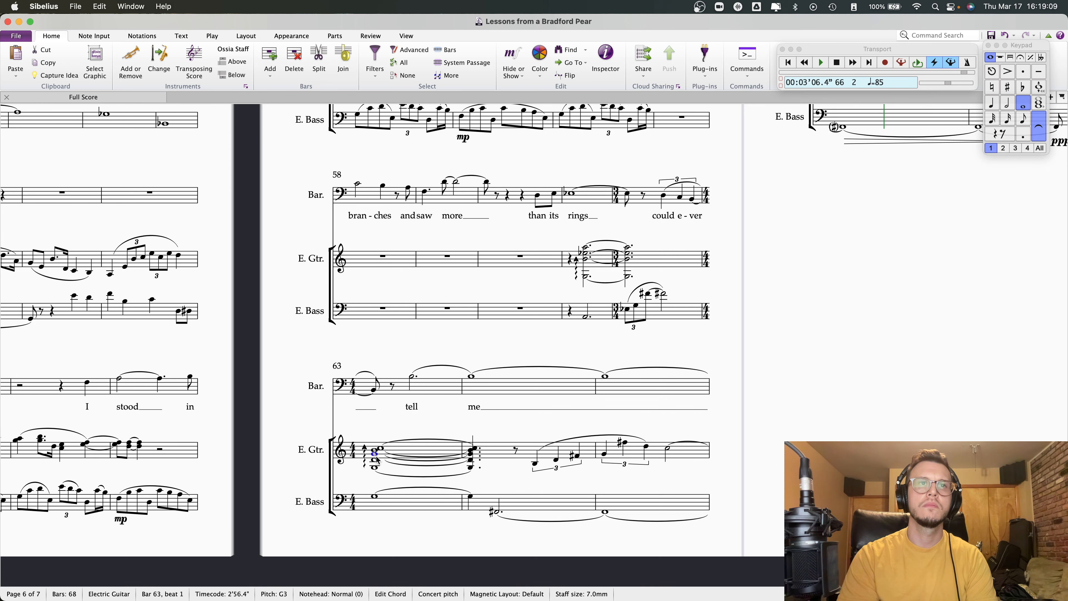
pyautogui.click(380, 450)
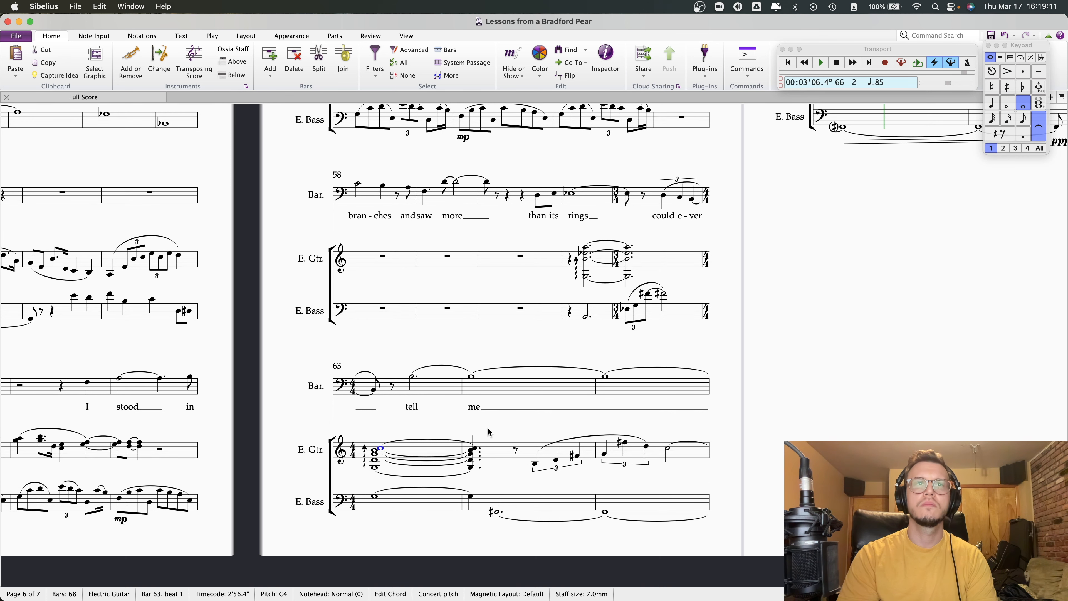
pyautogui.scroll(1, 610, 357)
pyautogui.click(649, 294)
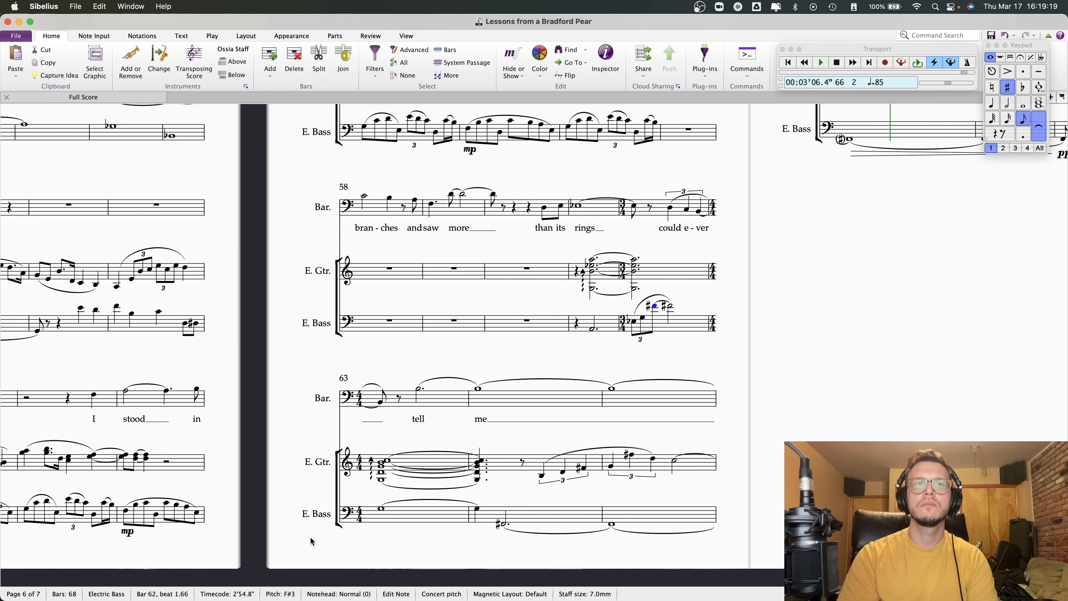
# - Lower the electric bass's tied note across bars 63 and 64 to D2
pyautogui.click(380, 509)
pyautogui.press('Up')
pyautogui.press('Up')
pyautogui.press('super+Down')
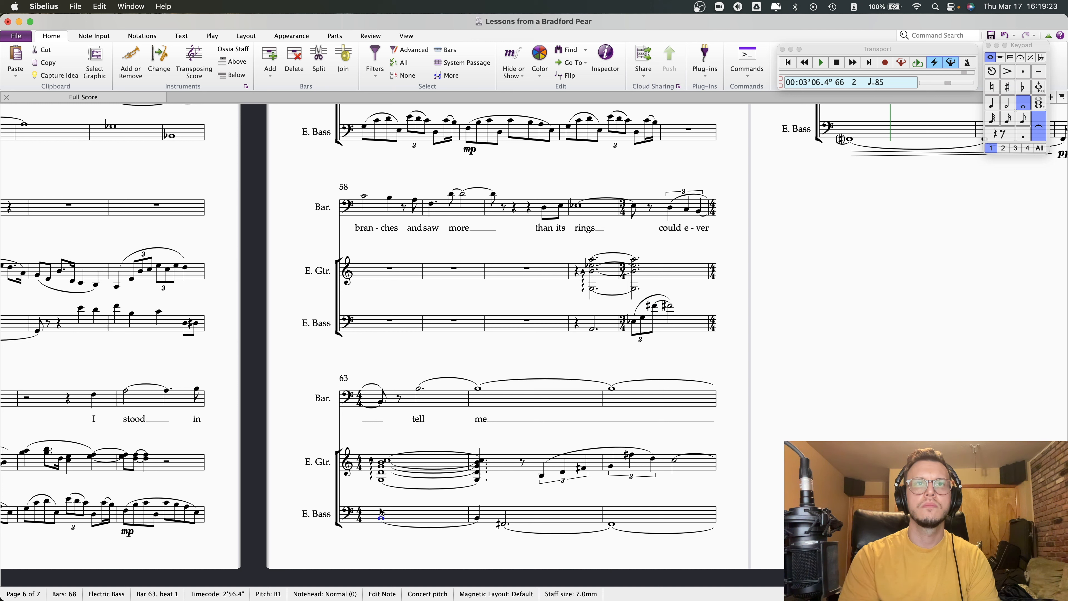
pyautogui.press('super+Up')
pyautogui.press('Down')
pyautogui.press('Down')
pyautogui.press('Down')
pyautogui.press('Down')
pyautogui.press('Down')
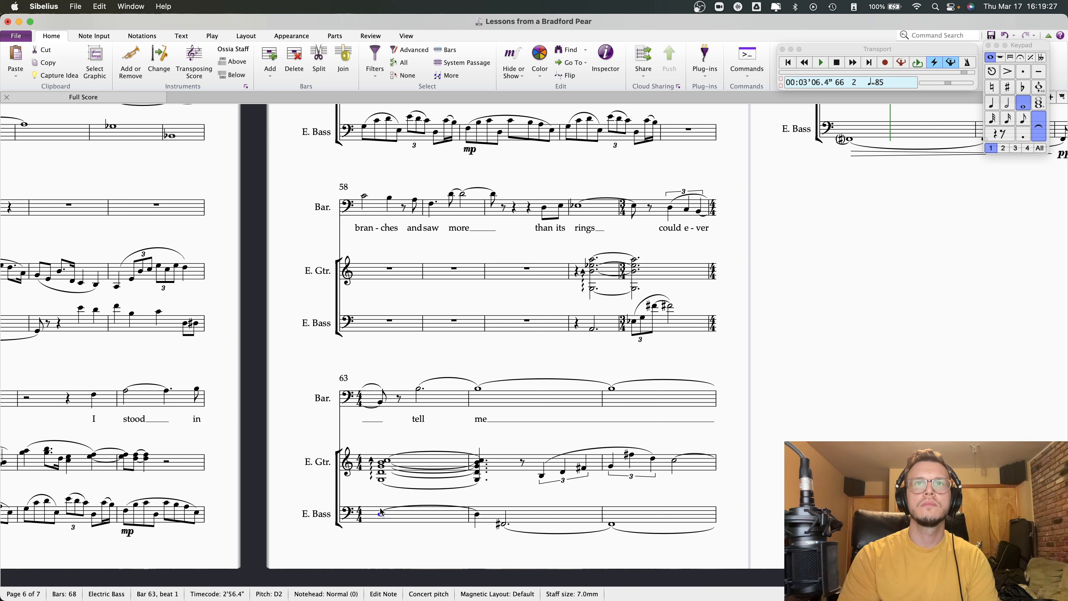
# - Play back from the electric bass's note in bar 61 and check the bass pitches in bars 61, 63 and 64
pyautogui.click(593, 329)
pyautogui.press('space')
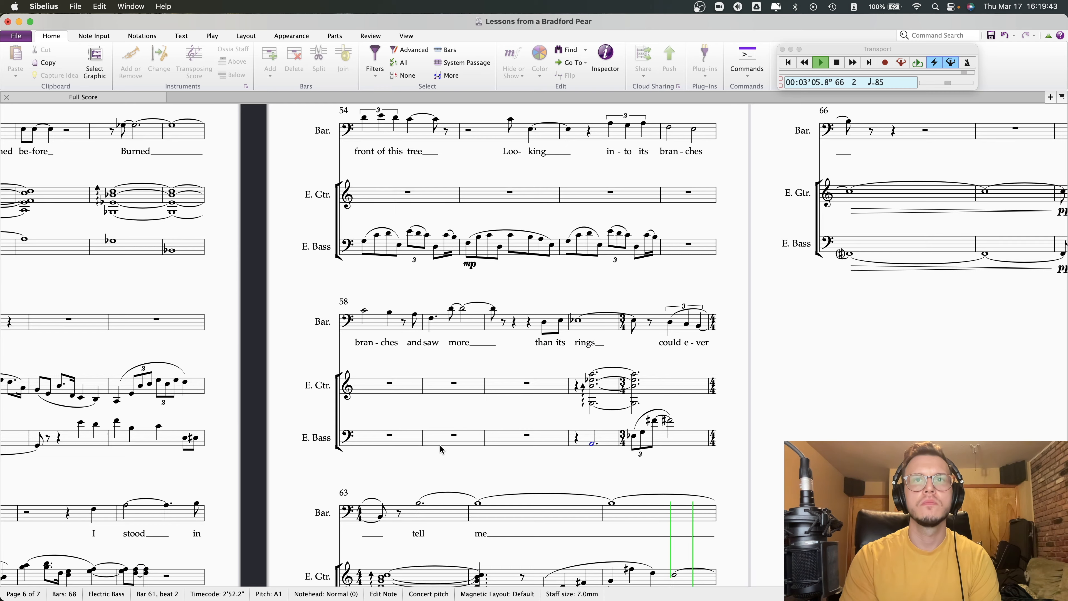
pyautogui.press('space')
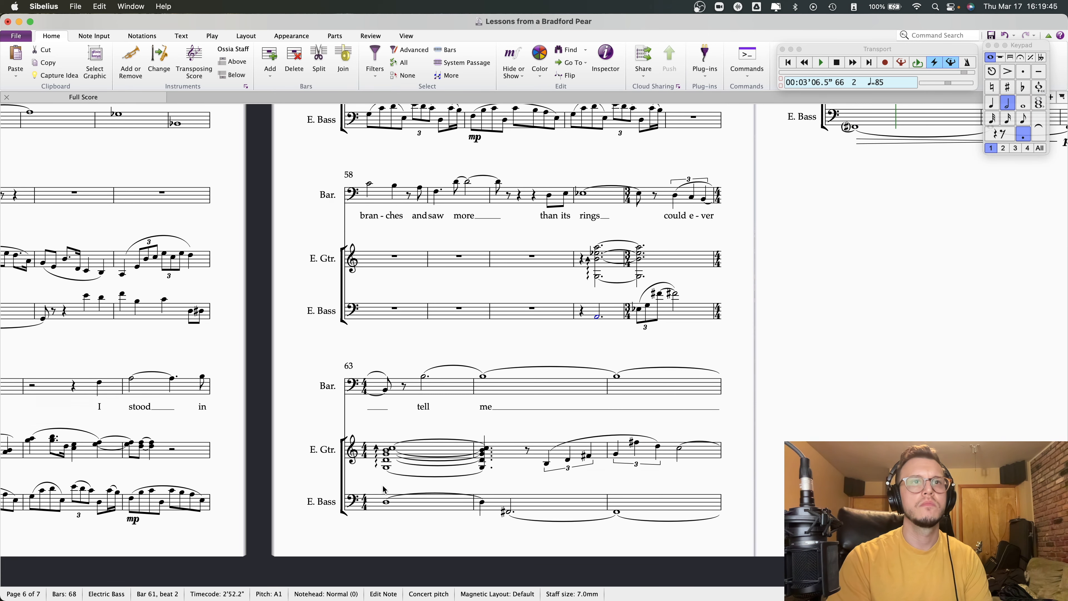
pyautogui.click(387, 502)
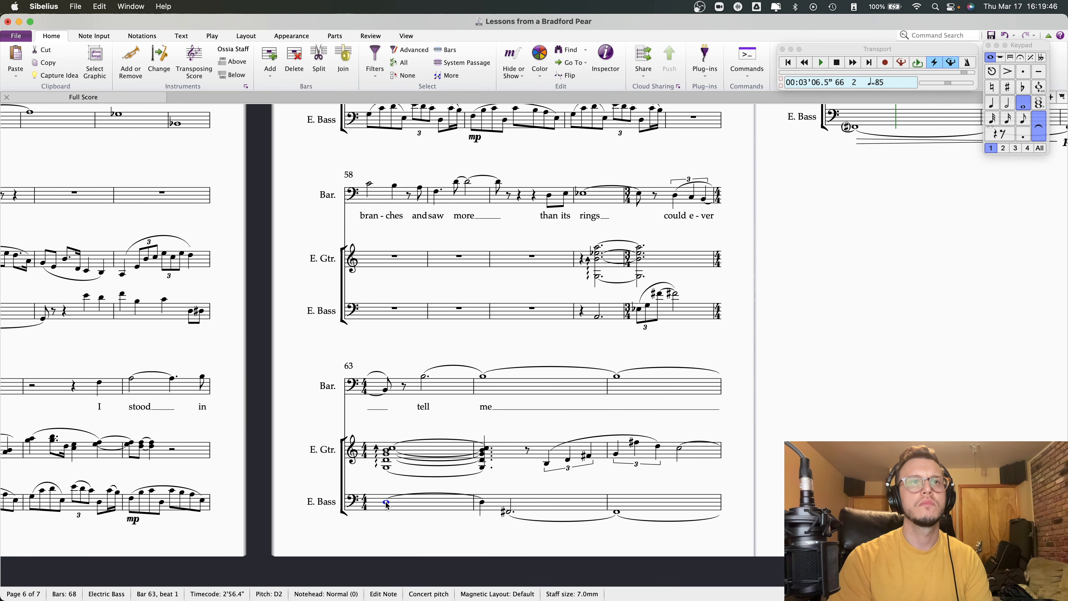
pyautogui.click(507, 513)
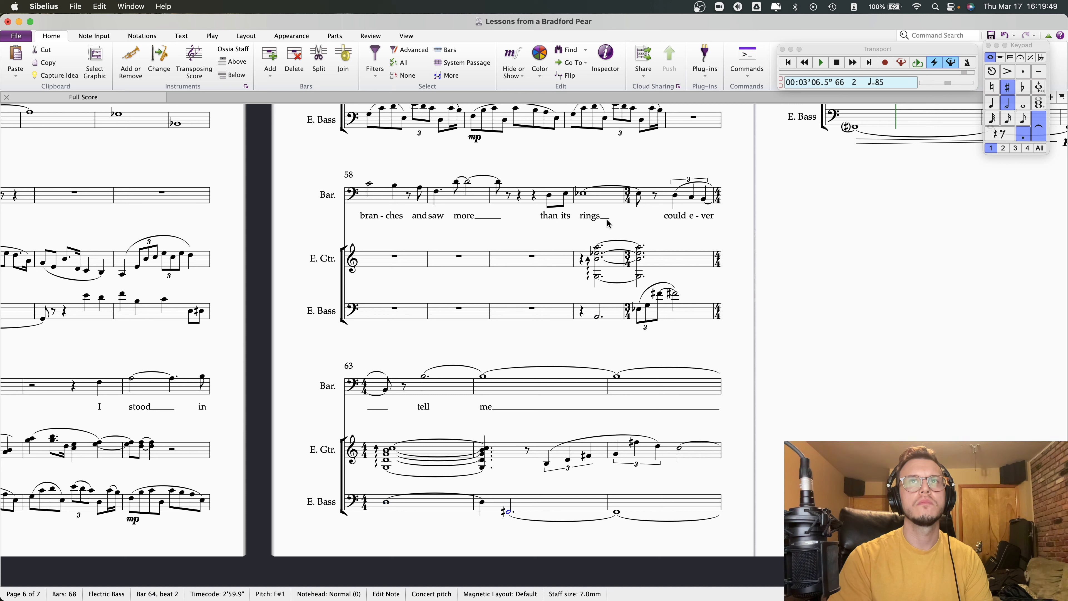
pyautogui.click(598, 318)
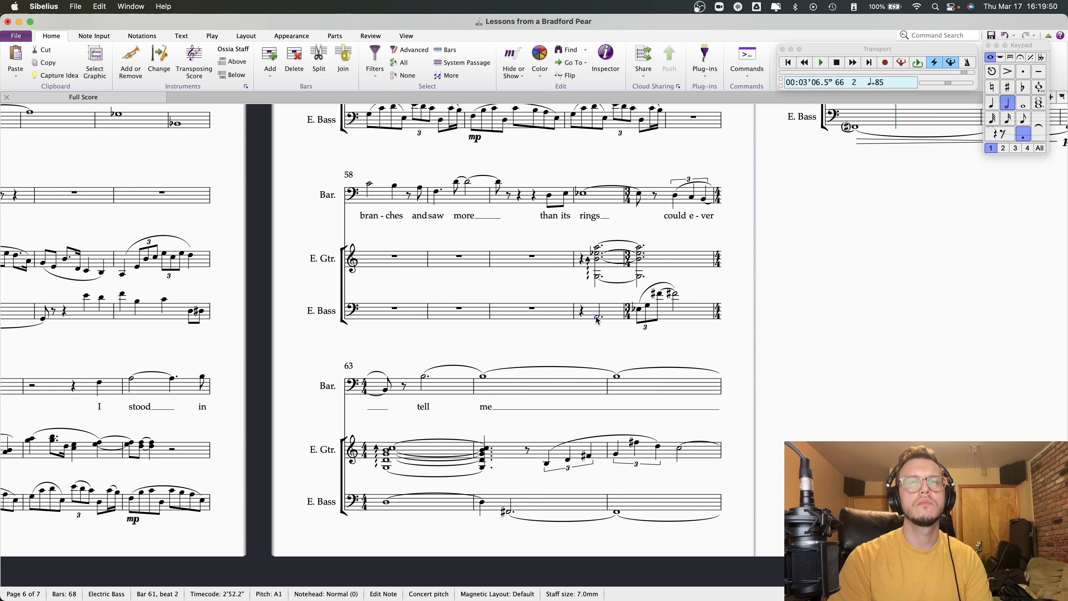
# - Play back the passage from the baritone's "than" in bar 60 into bar 62
pyautogui.click(549, 199)
pyautogui.press('p')
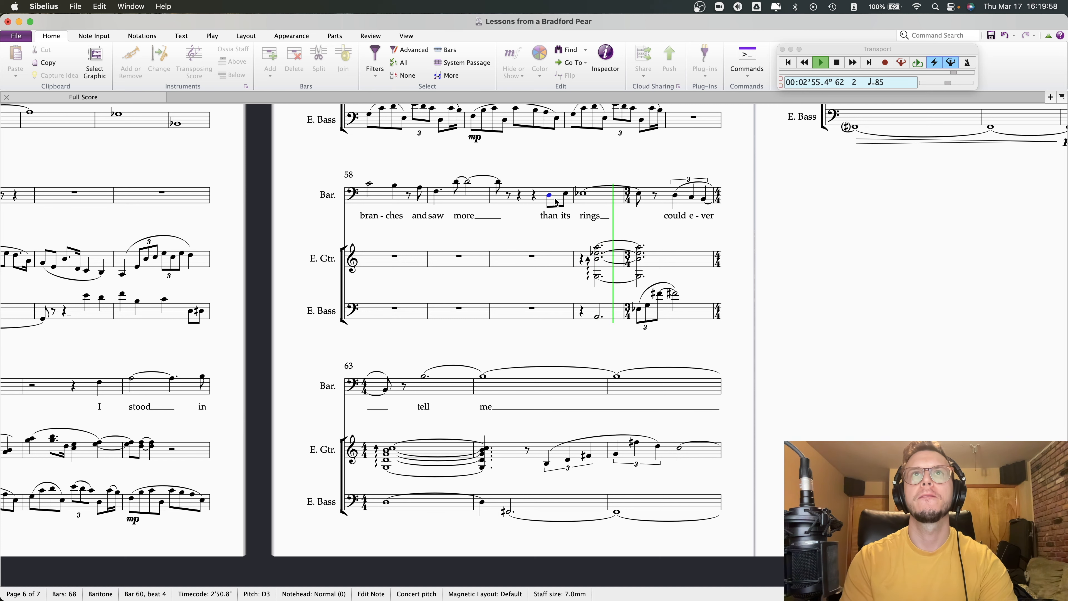
pyautogui.press('space')
# - Split the opening quarter rests of bar 61 into two eighth rests in both the electric guitar and electric bass
pyautogui.press('super+=')
pyautogui.press('super+=')
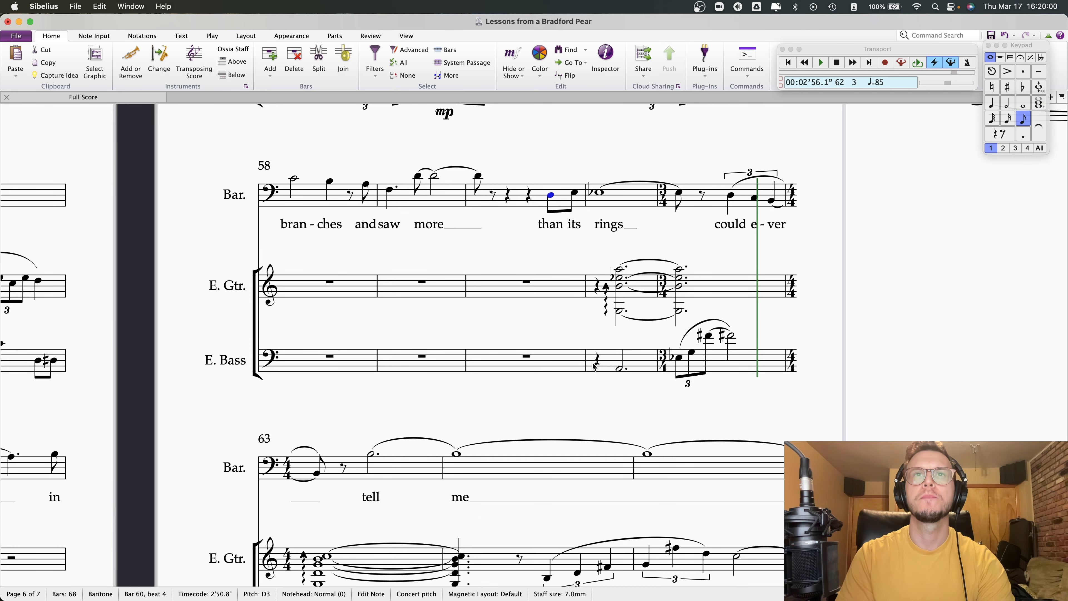
pyautogui.click(594, 363)
pyautogui.hotkey('shift', 'Up')
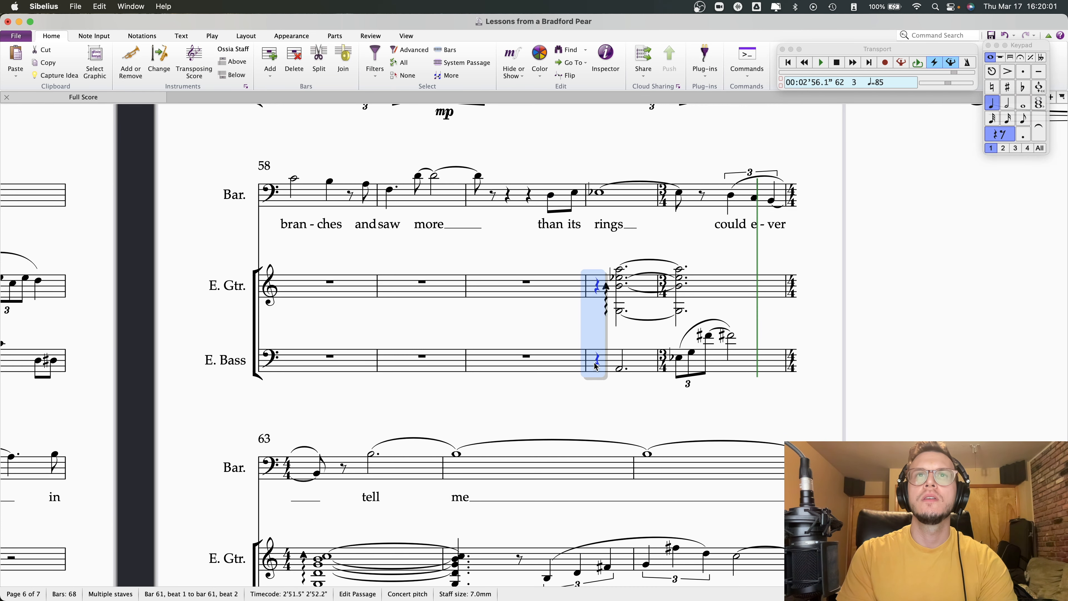
pyautogui.click(1018, 123)
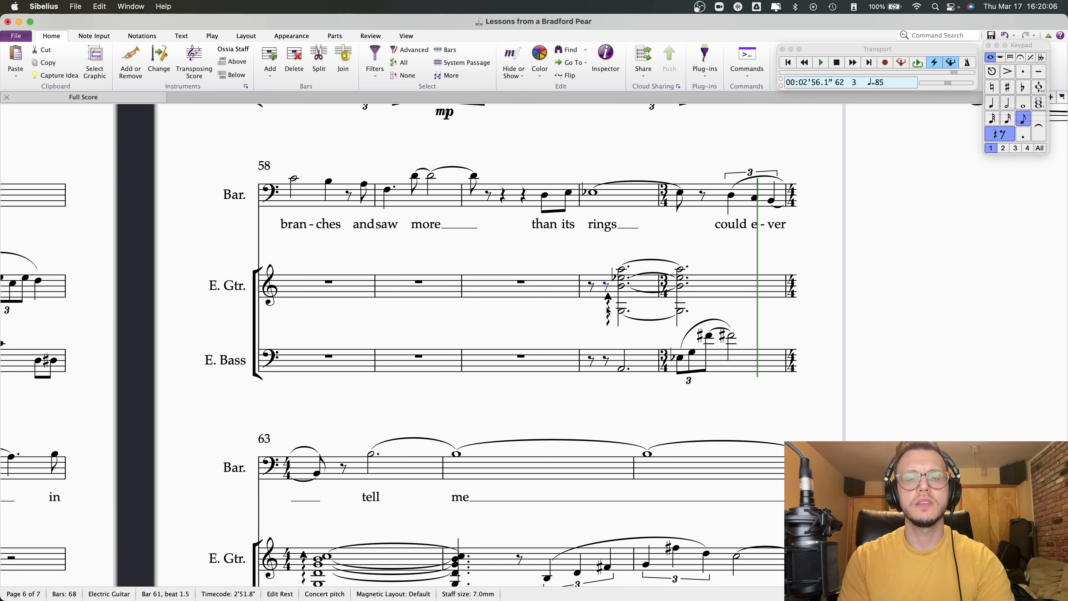
# - Enter an eighth-note G2, B3, E4, A4 guitar chord on beat 1.5 of bar 61 and move the arpeggio line in front of it
pyautogui.press('g')
pyautogui.hotkey('ctrl', 'Down')
pyautogui.hotkey('ctrl', 'Down')
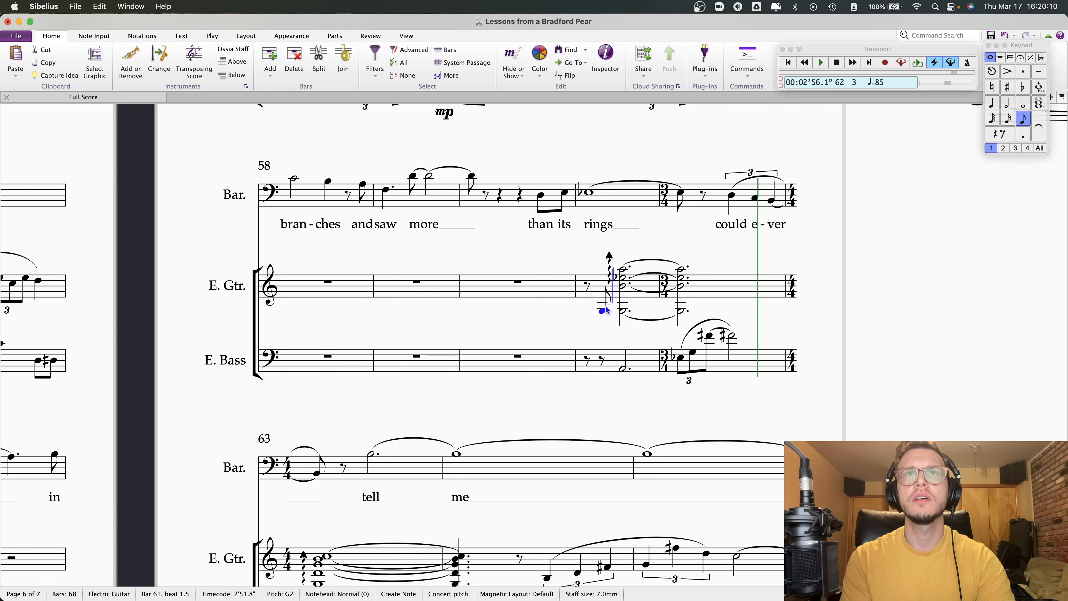
pyautogui.hotkey('shift', 'e')
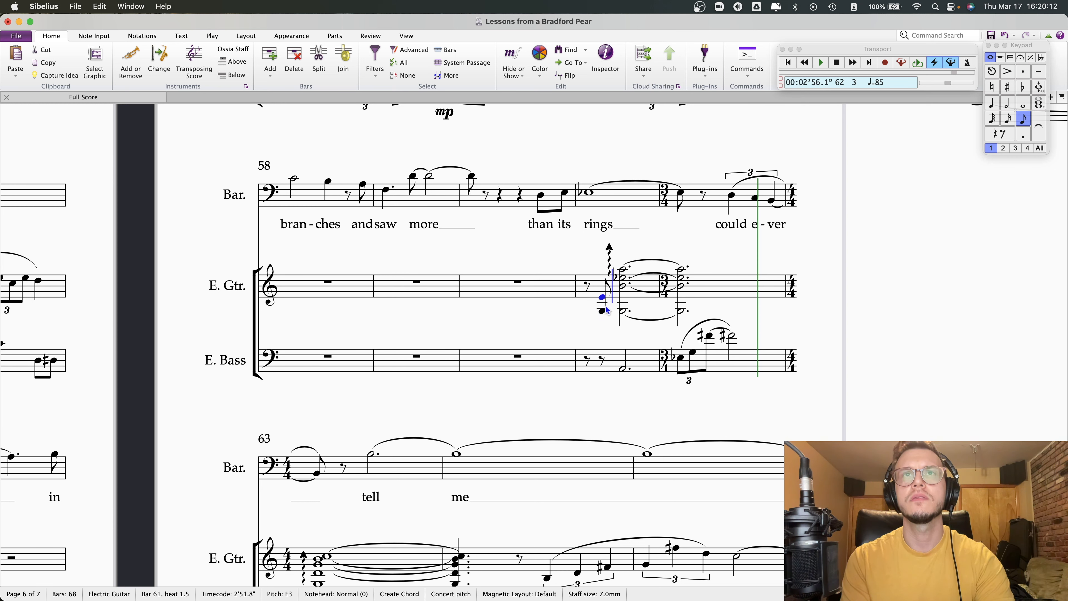
pyautogui.hotkey('shift', 'a')
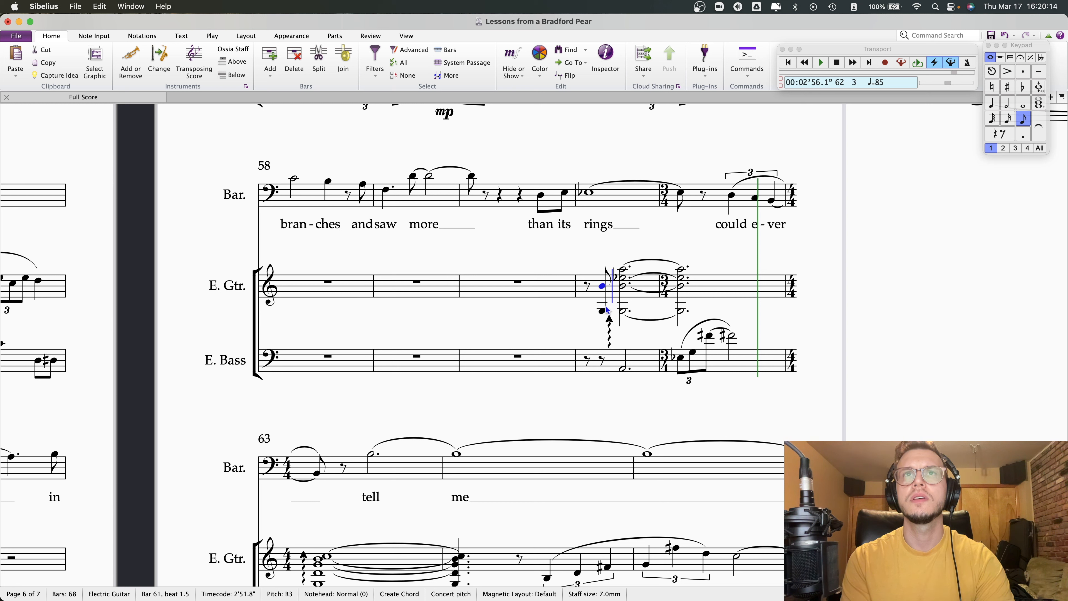
pyautogui.press('4')
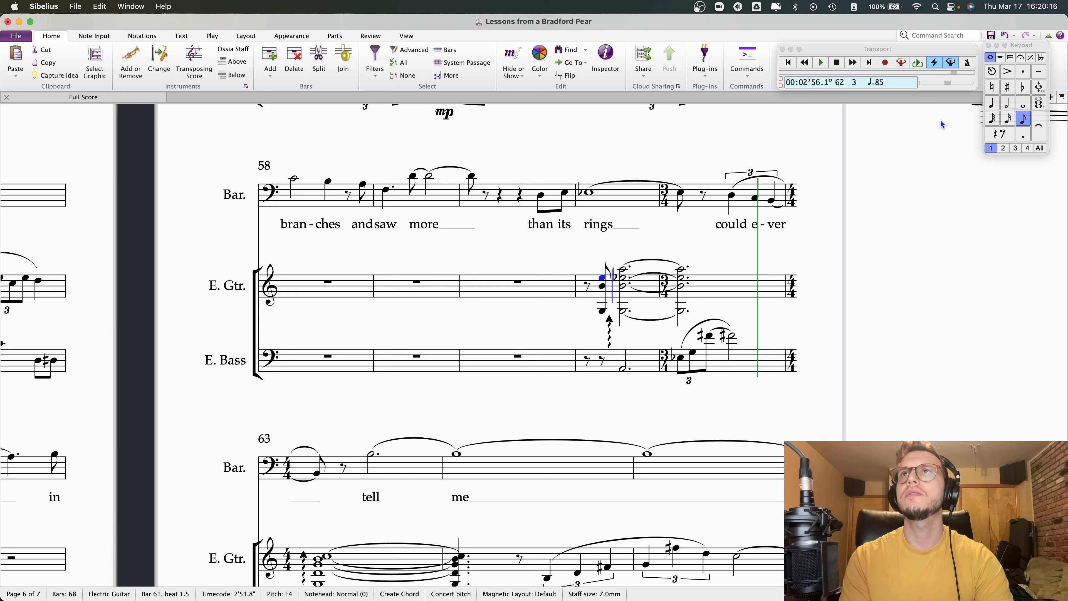
pyautogui.press('4')
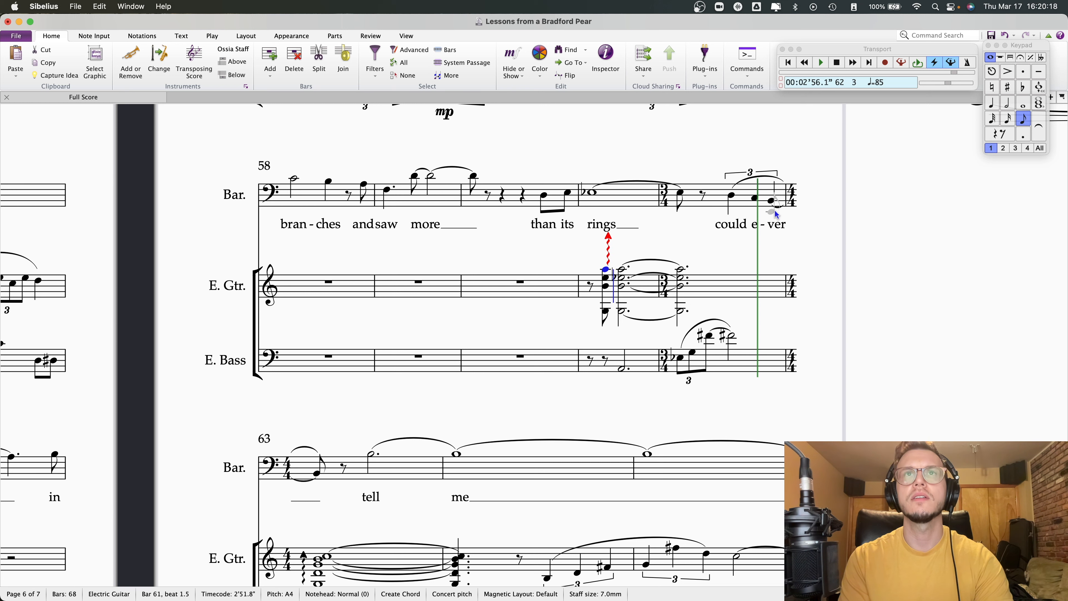
pyautogui.press('Right')
pyautogui.moveTo(609, 254); pyautogui.dragTo(596, 256)
# - Flatten the new guitar chord's E4 to Eb4 and tie the whole chord to the dotted-half chord on beat 2
pyautogui.click(605, 270)
pyautogui.click(605, 277)
pyautogui.click(1023, 88)
pyautogui.press('super+shift+a')
pyautogui.click(1041, 122)
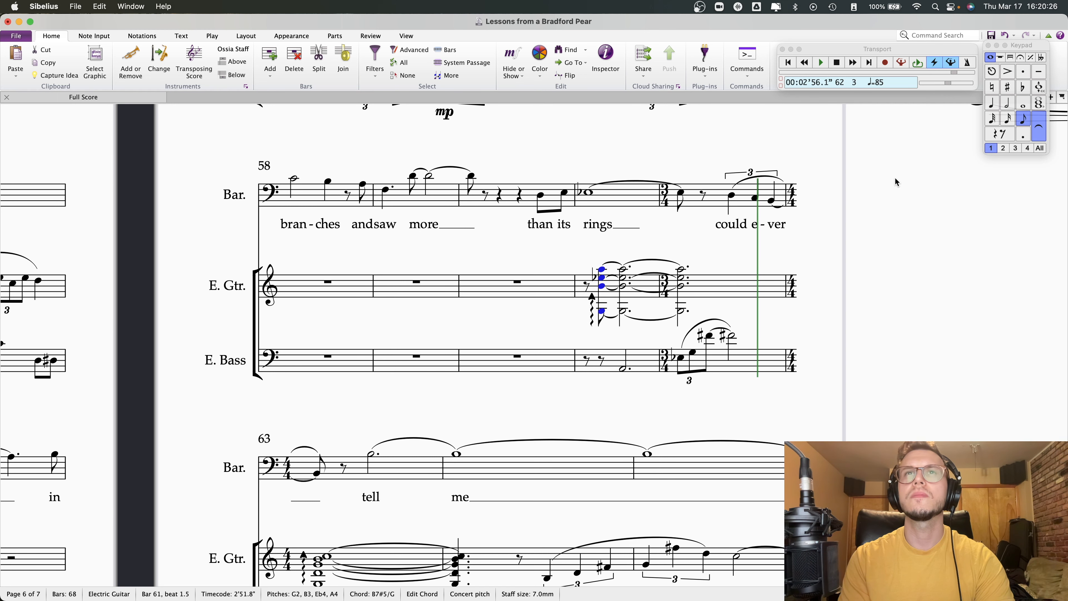
pyautogui.click(540, 296)
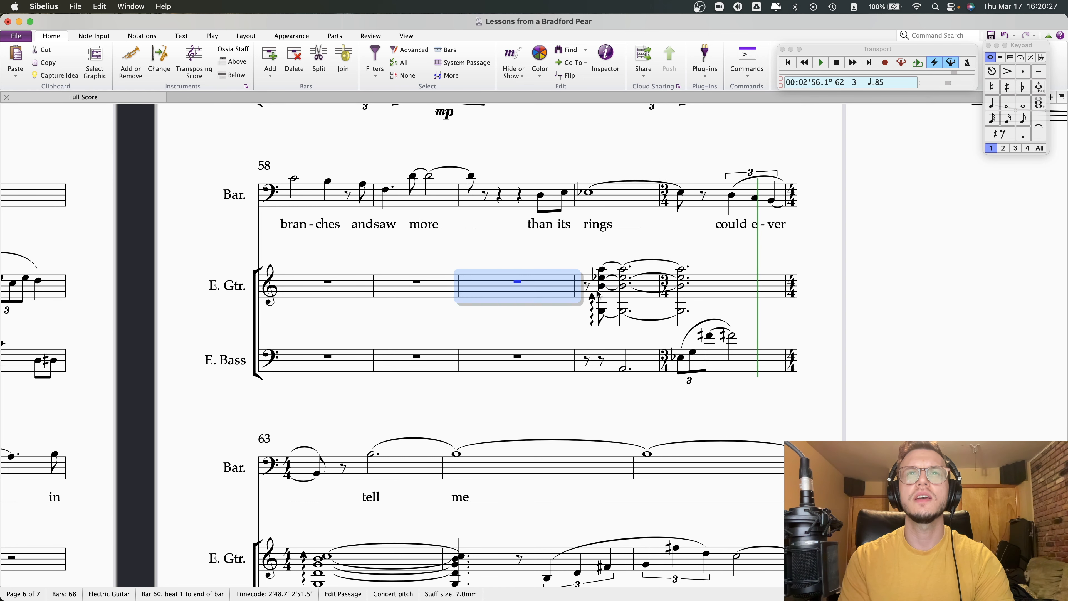
pyautogui.press('Escape')
pyautogui.click(622, 360)
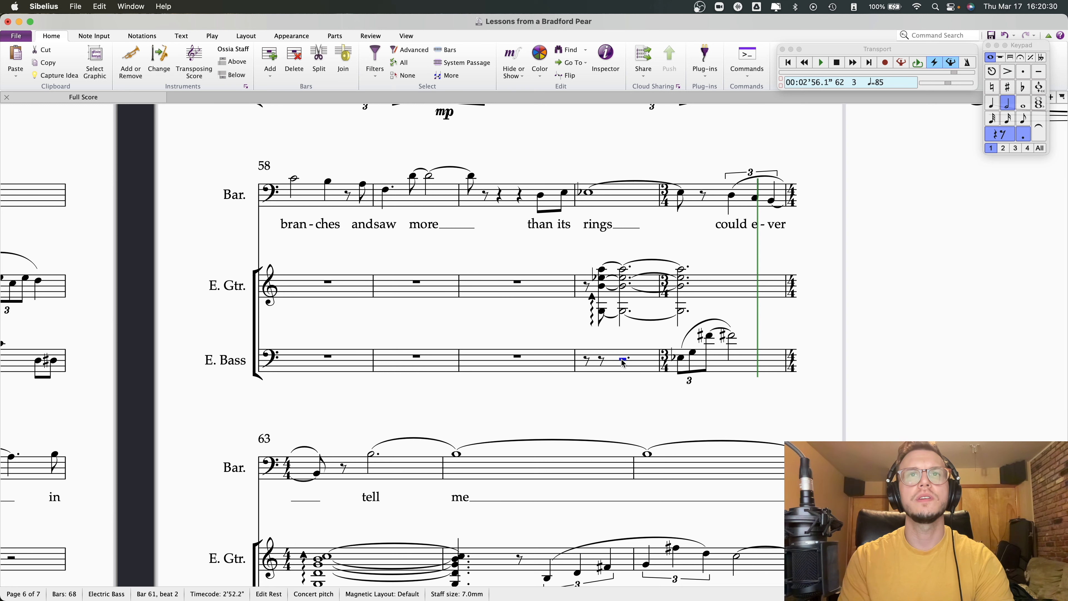
pyautogui.press('super+z')
pyautogui.press('super+z')
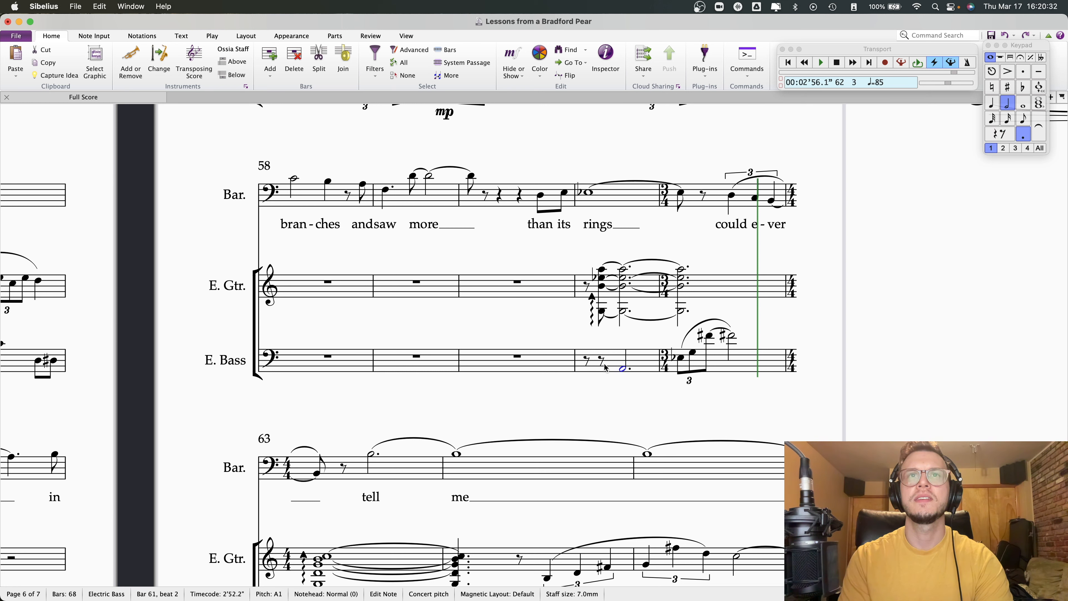
# - Enter an eighth-note A1 on beat 1.5 of the electric bass's bar 61 and tie it to the dotted half note
pyautogui.click(601, 363)
pyautogui.press('a')
pyautogui.press('super+Down')
pyautogui.press('Escape')
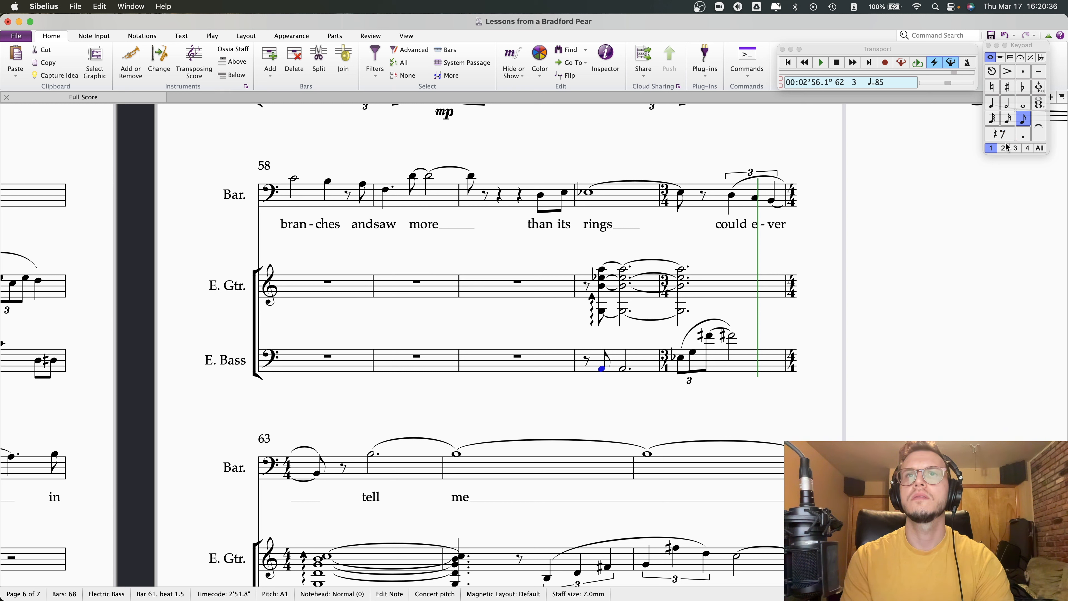
pyautogui.click(1039, 127)
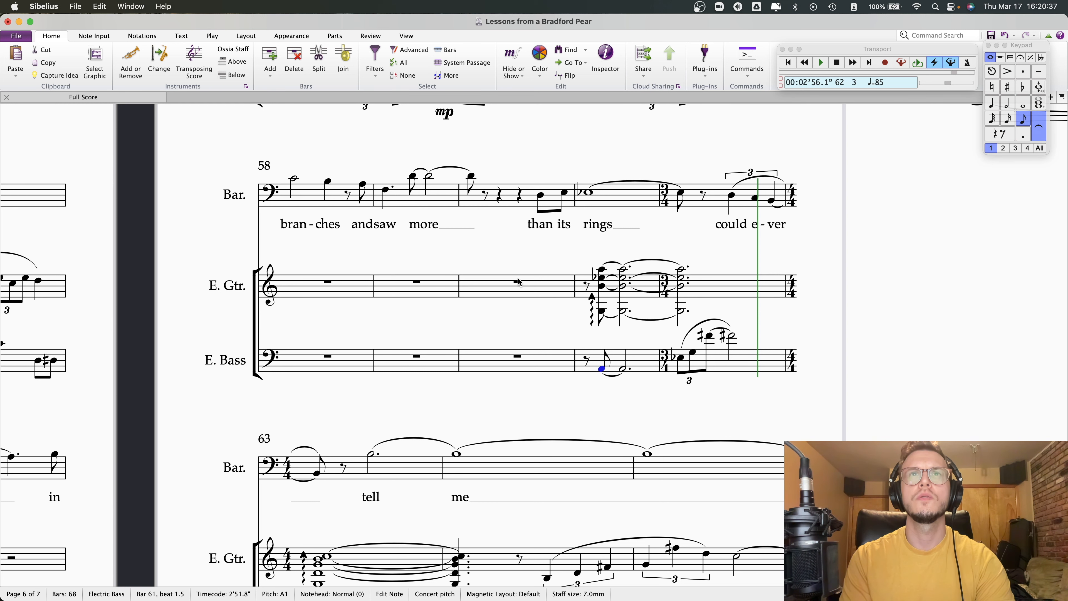
# - Play back from the baritone's "than" in bar 60 through bar 63 to hear the earlier guitar and bass entries
pyautogui.click(541, 196)
pyautogui.press('p')
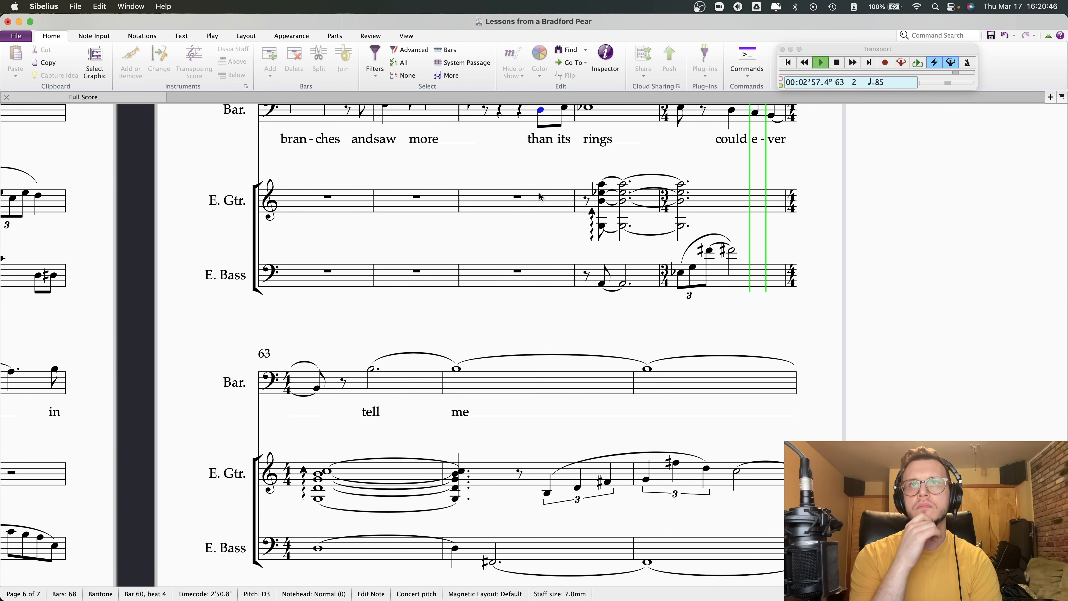
pyautogui.press('space')
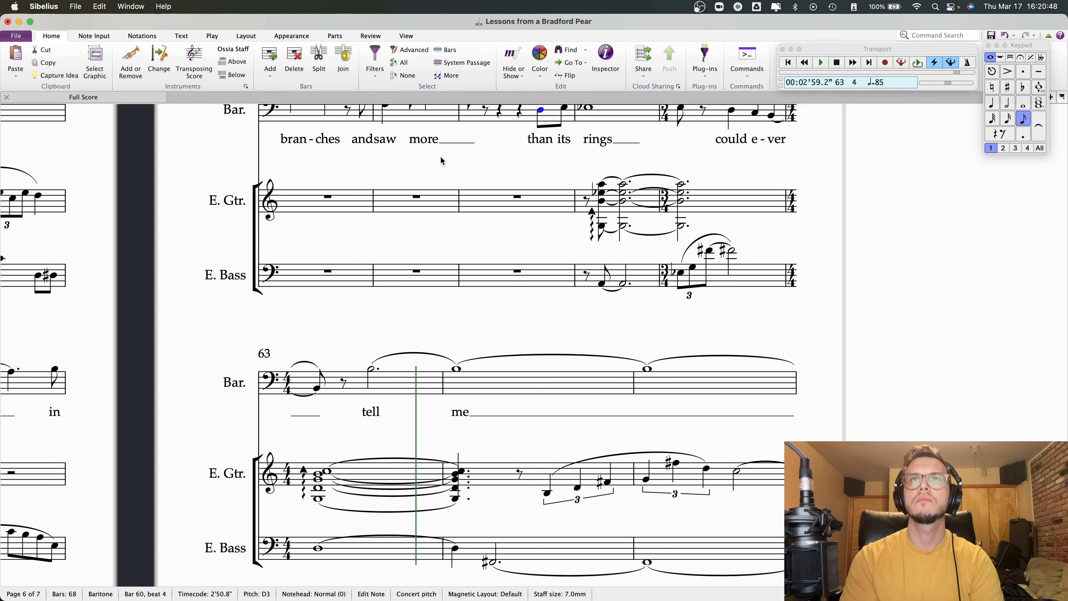
# - Change the first two notes of the electric bass's bar 62 triplet to an eighth rest followed by Eb
pyautogui.click(681, 273)
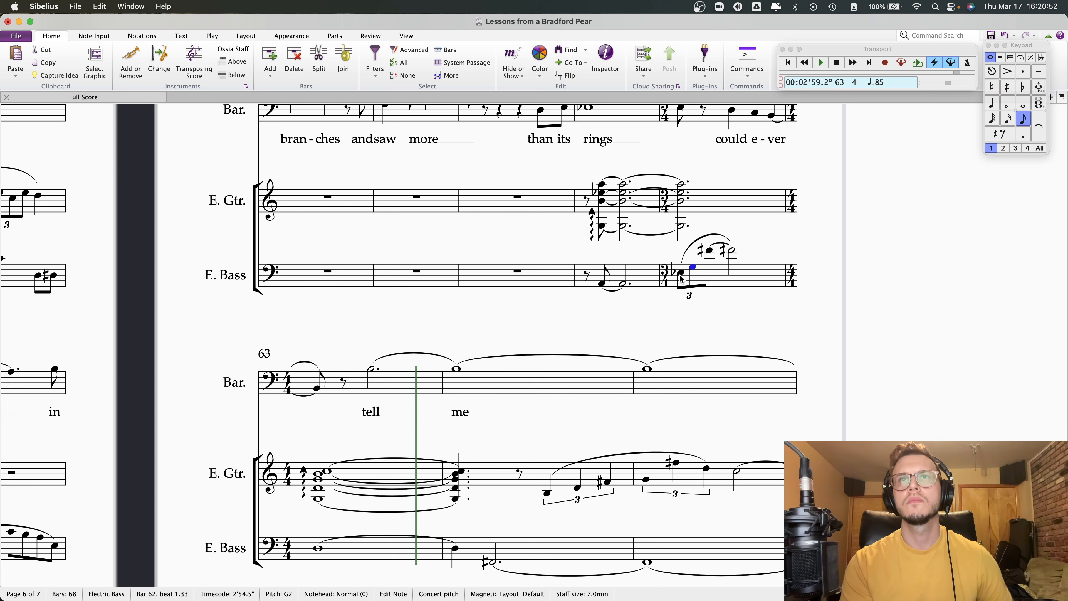
pyautogui.press('BackSpace')
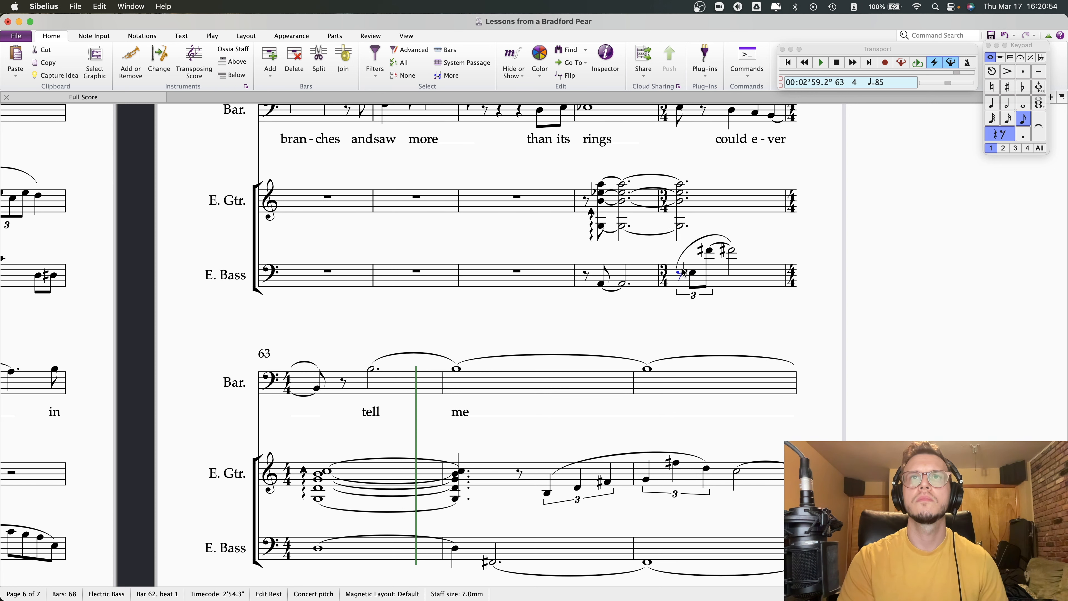
pyautogui.press('Escape')
# - Replace the electric bass's slur in bar 62 with one that starts on the triplet's Eb instead of the rest
pyautogui.click(686, 248)
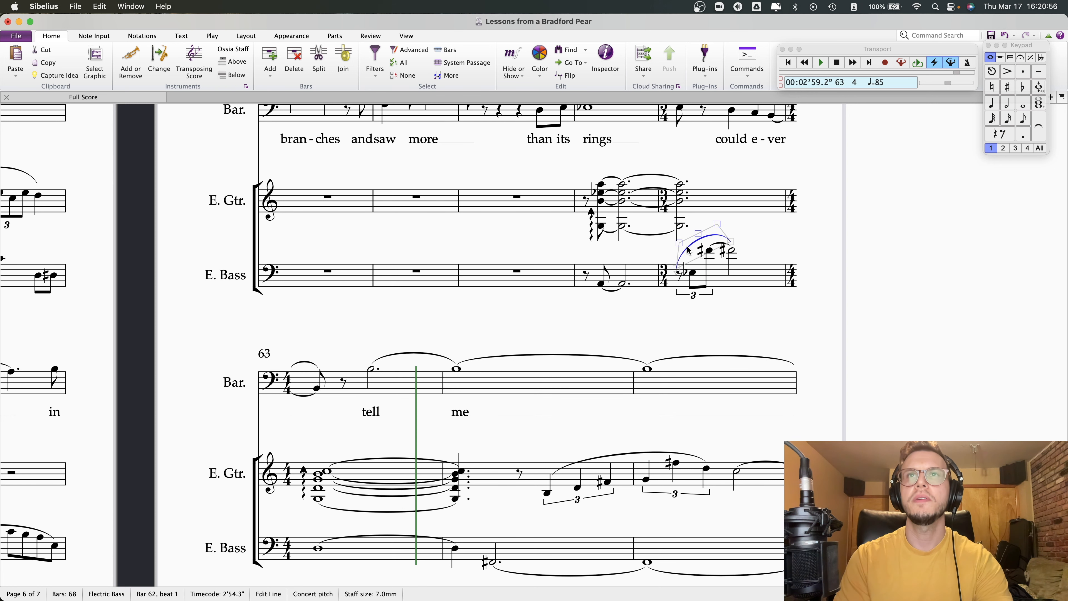
pyautogui.click(693, 274)
pyautogui.press('s')
pyautogui.press('space')
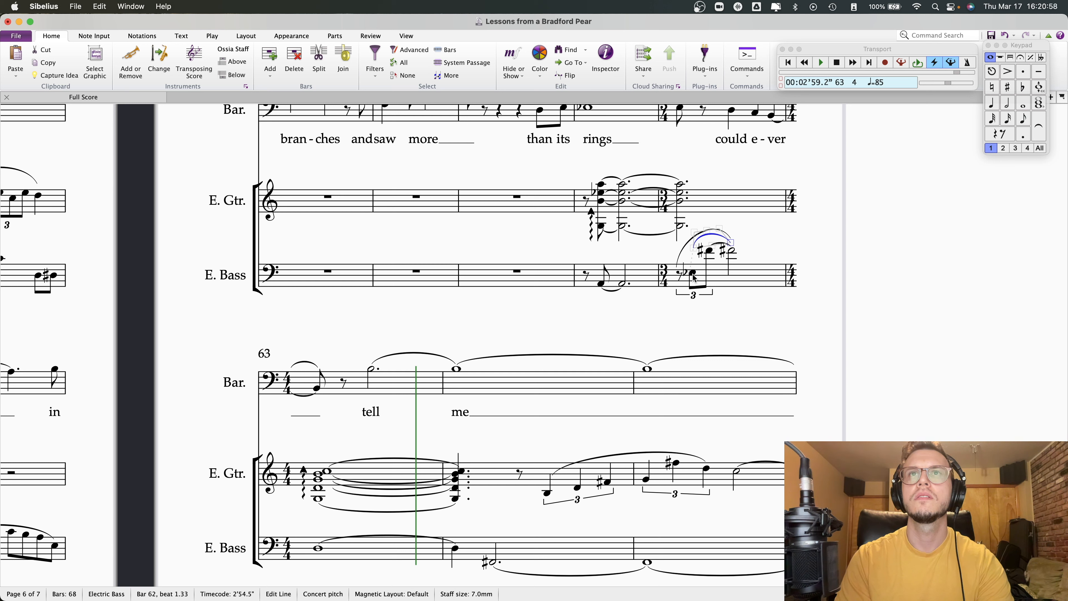
pyautogui.click(682, 251)
pyautogui.press('Delete')
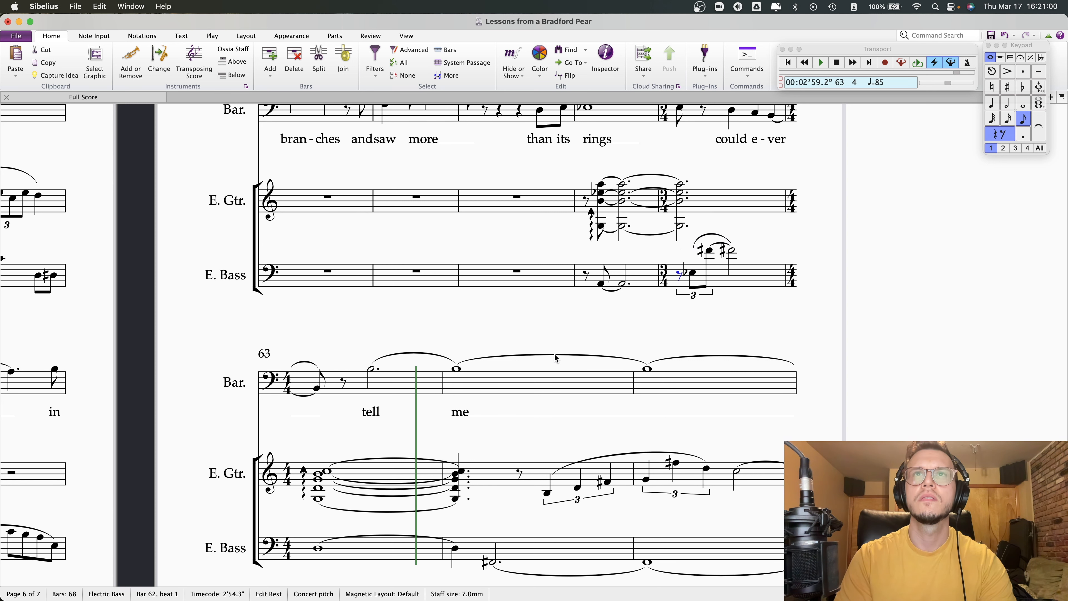
# - Play back from the baritone's "than" in bar 60 into bar 63 to check the bass triplet with its opening rest
pyautogui.click(602, 285)
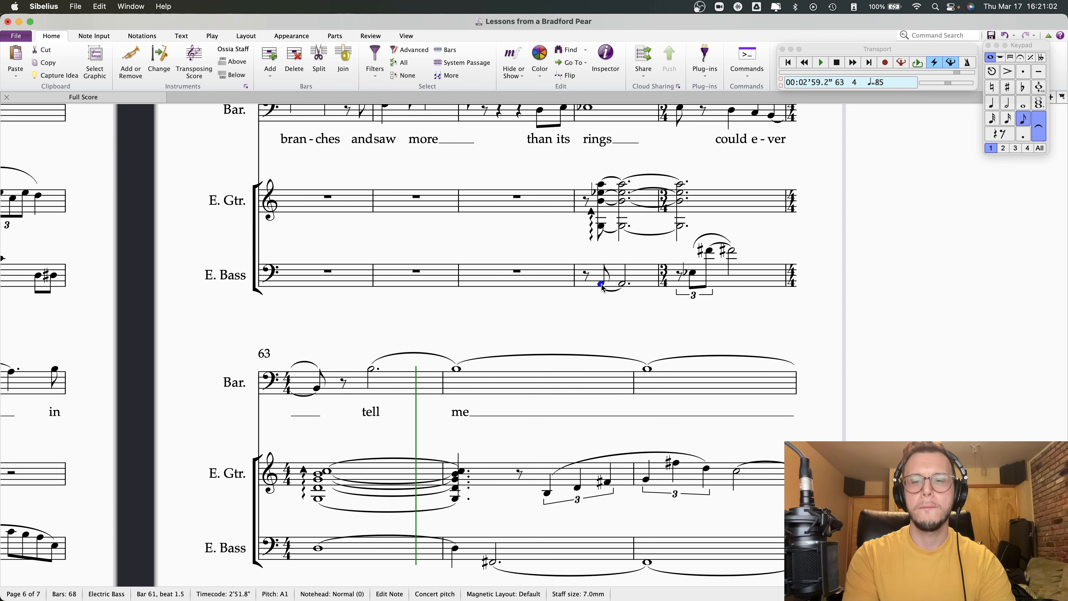
pyautogui.click(541, 112)
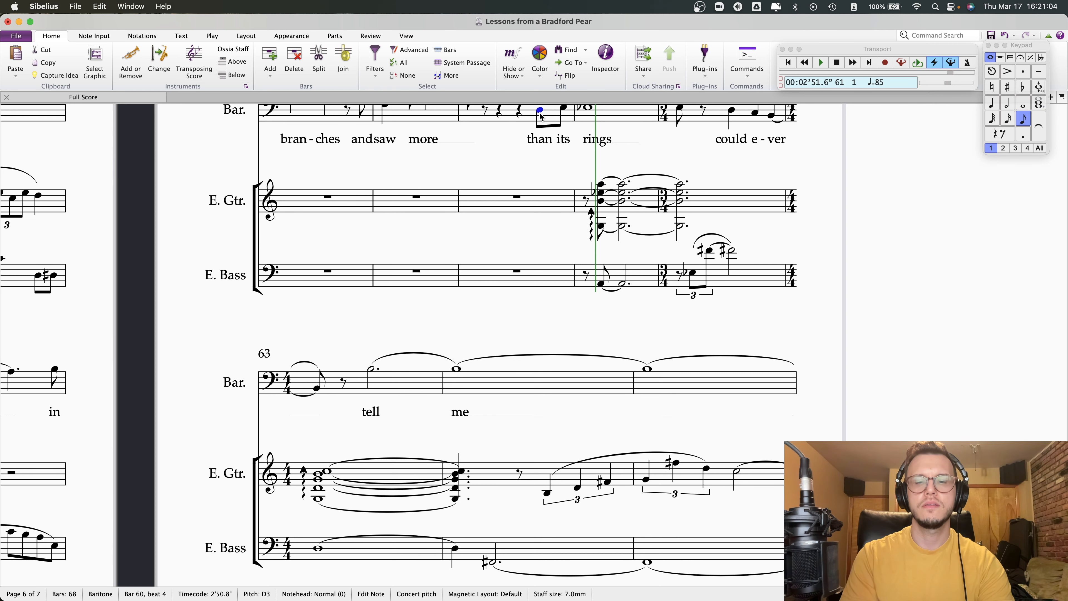
pyautogui.press('space')
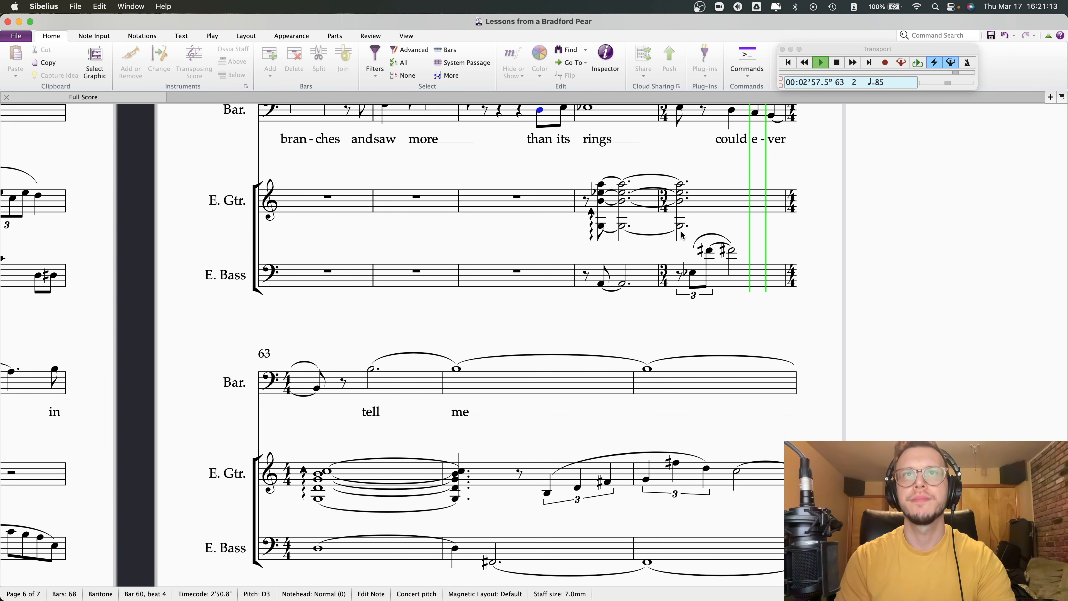
pyautogui.press('space')
# - Replace the rest opening the electric bass's bar 62 triplet with an A and tie bar 61's dotted half note into it
pyautogui.click(681, 276)
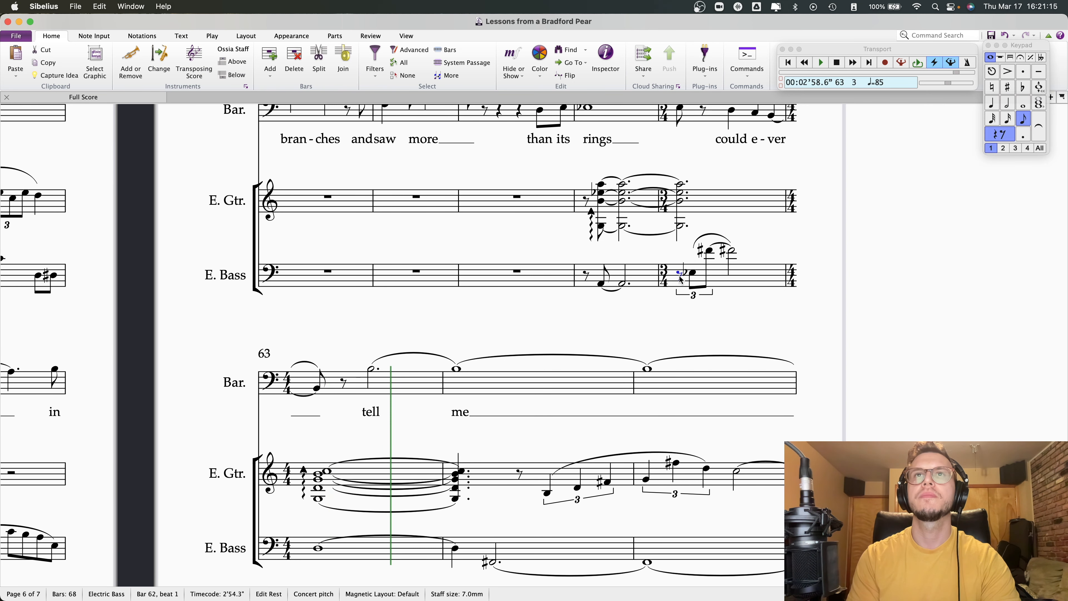
pyautogui.press('a')
pyautogui.press('Left')
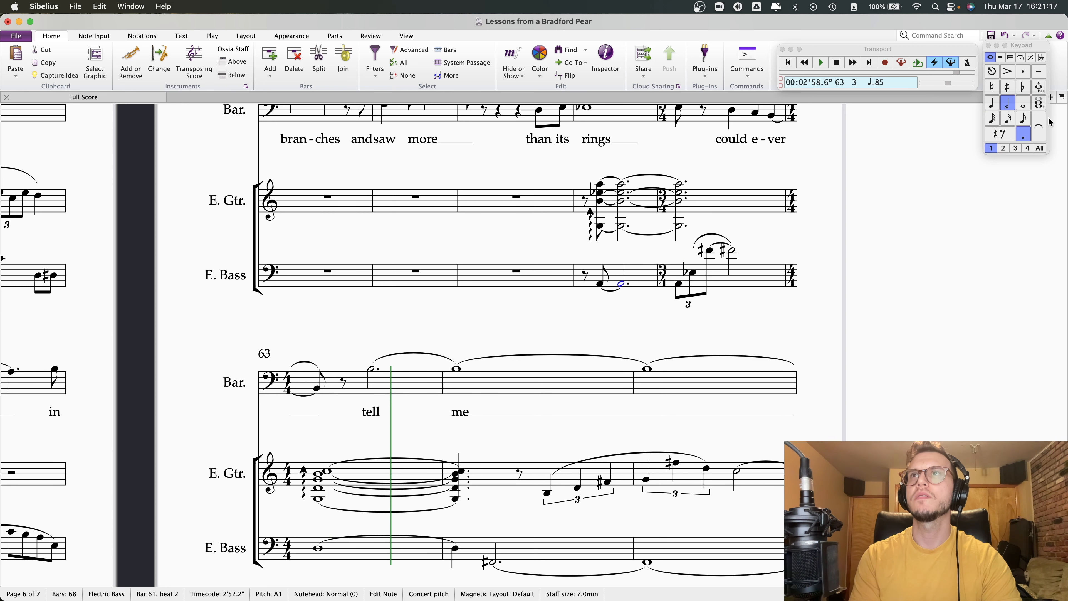
pyautogui.click(634, 312)
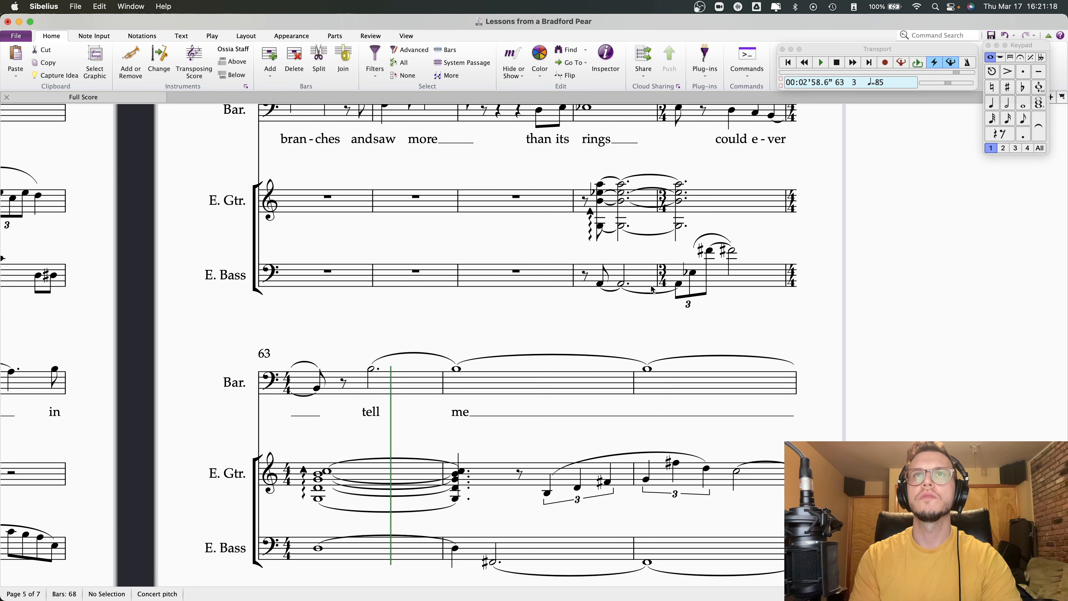
# - Play back from the baritone's "than" in bar 60 to bar 66 to hear the tied bass A in context
pyautogui.click(602, 285)
pyautogui.scroll(1, 571, 259)
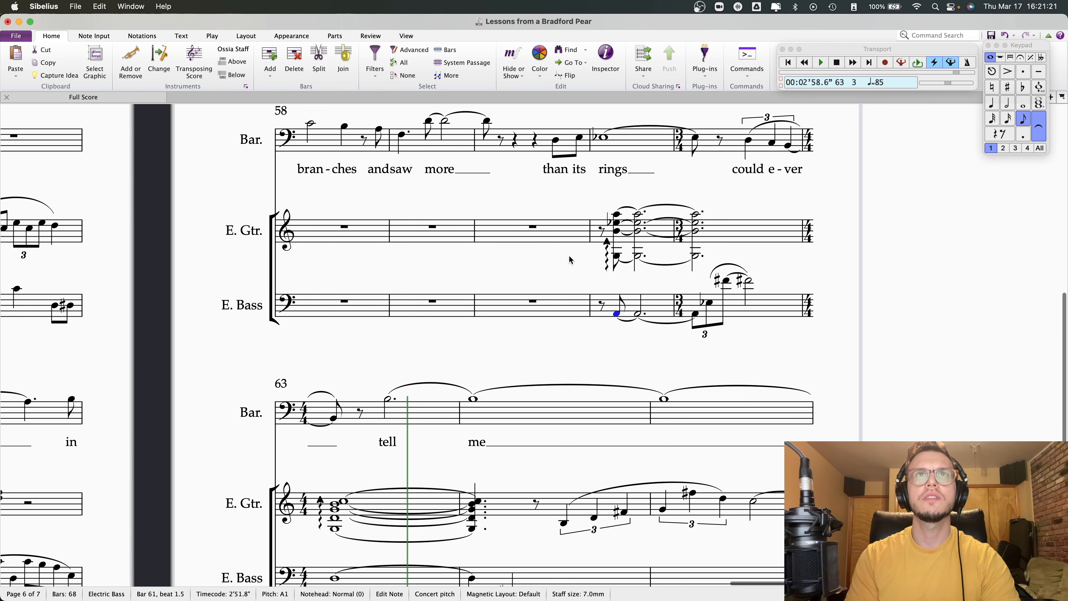
pyautogui.click(555, 141)
pyautogui.press('space')
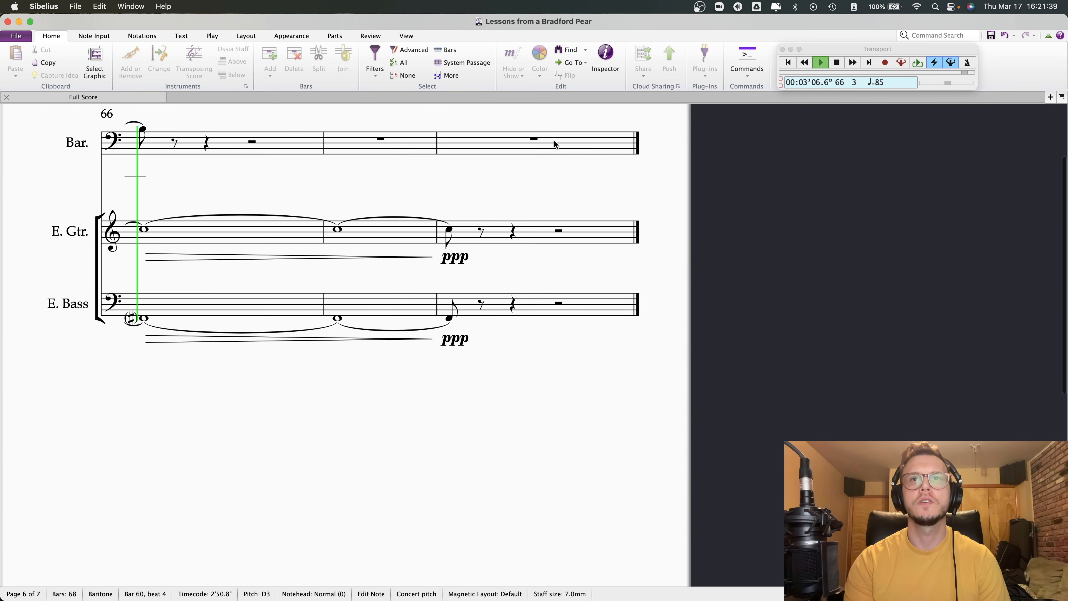
pyautogui.press('space')
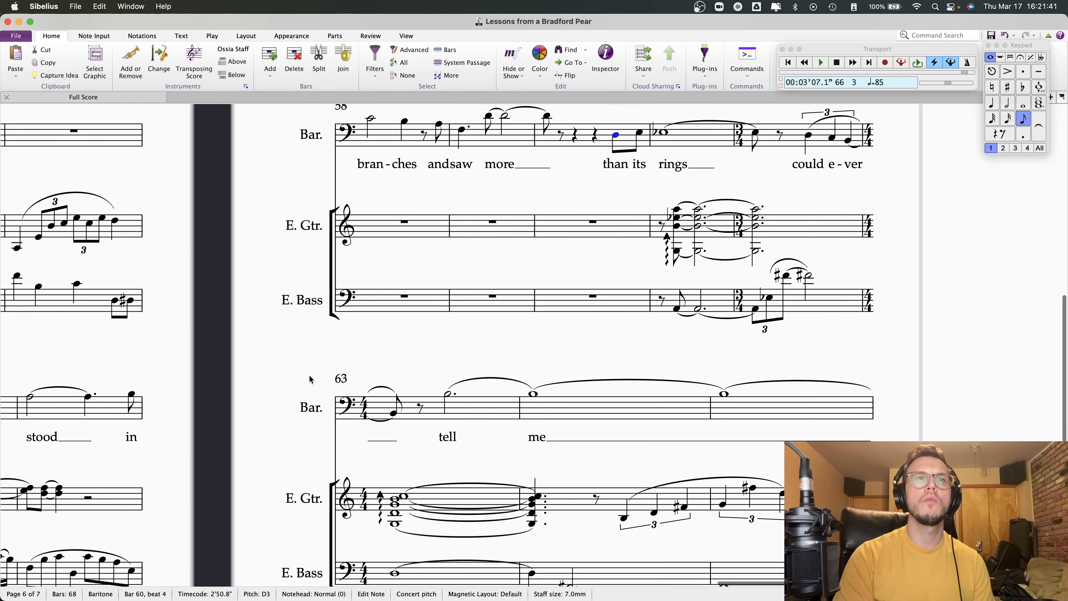
# - Examine the bar 63 harmony by checking the bass note, the baritone's "tell" and the guitar chord
pyautogui.click(402, 497)
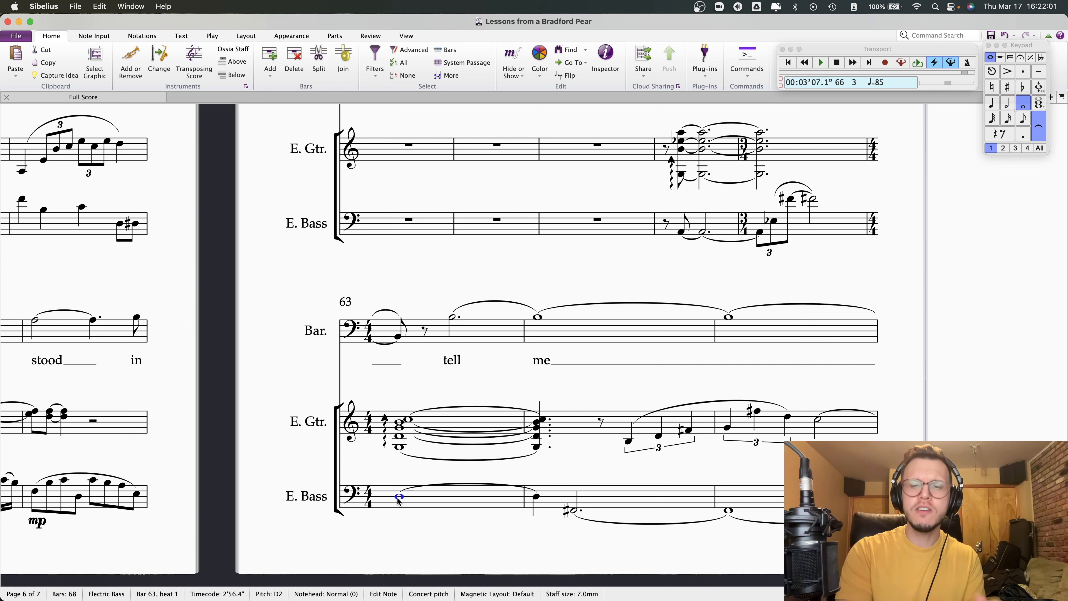
pyautogui.press('super+minus')
pyautogui.press('super+minus')
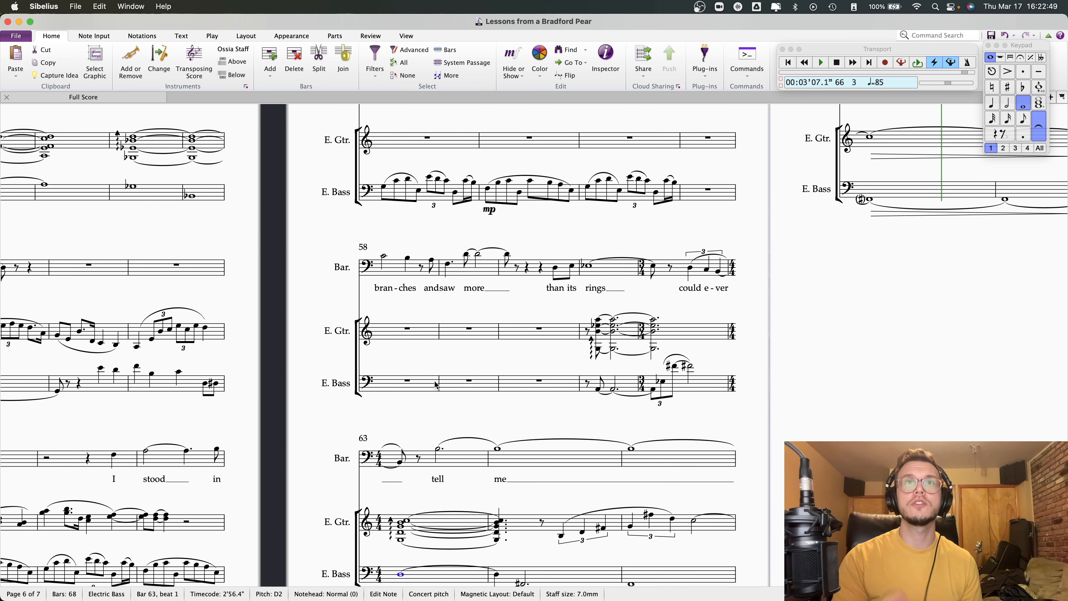
pyautogui.scroll(-2, 423, 539)
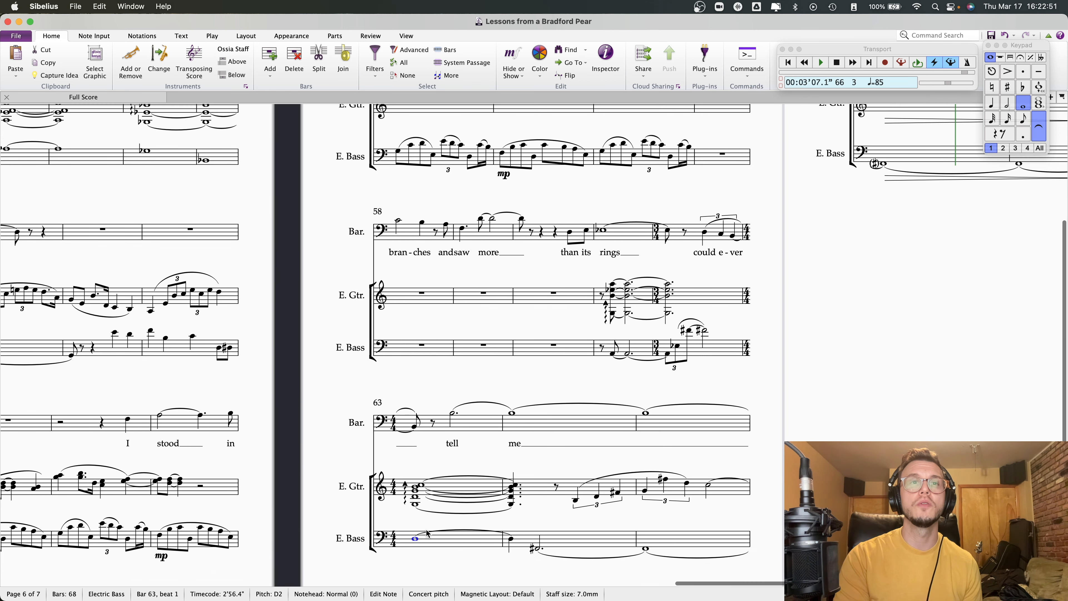
pyautogui.click(453, 414)
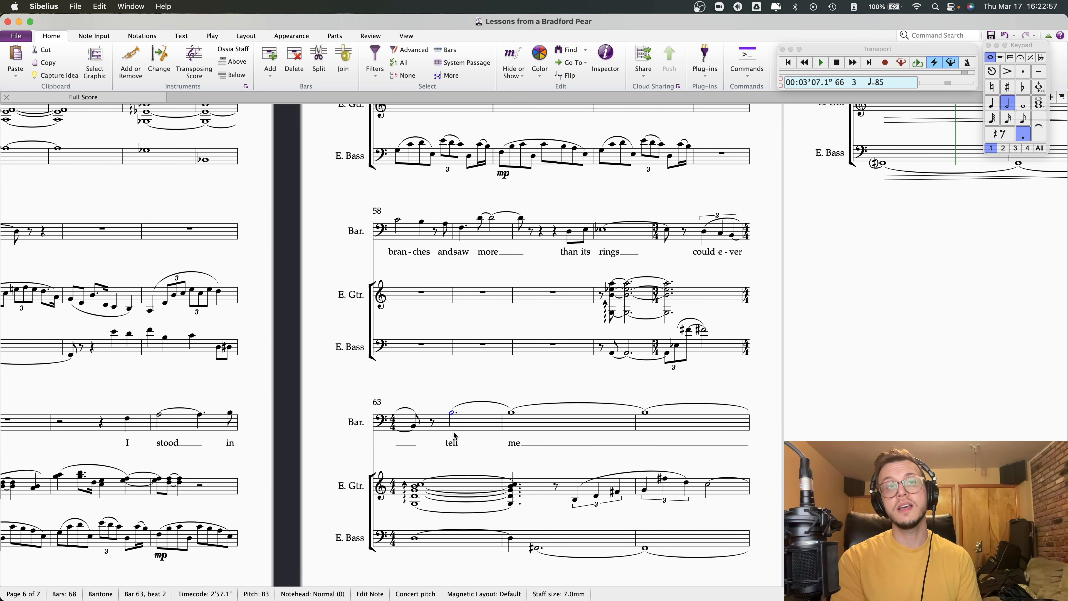
pyautogui.click(414, 507)
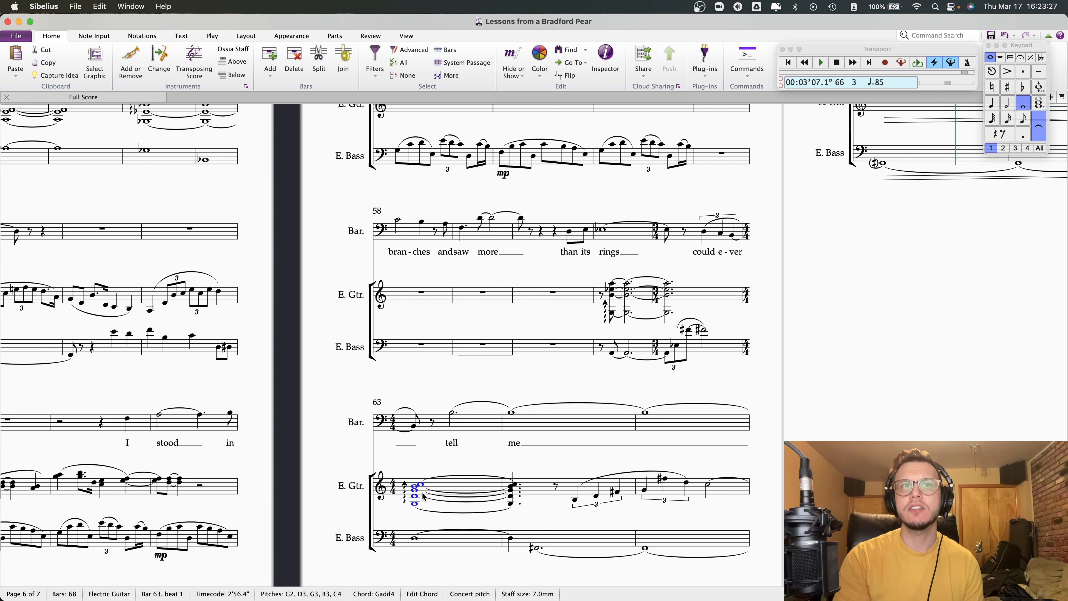
pyautogui.click(414, 539)
pyautogui.press('Escape')
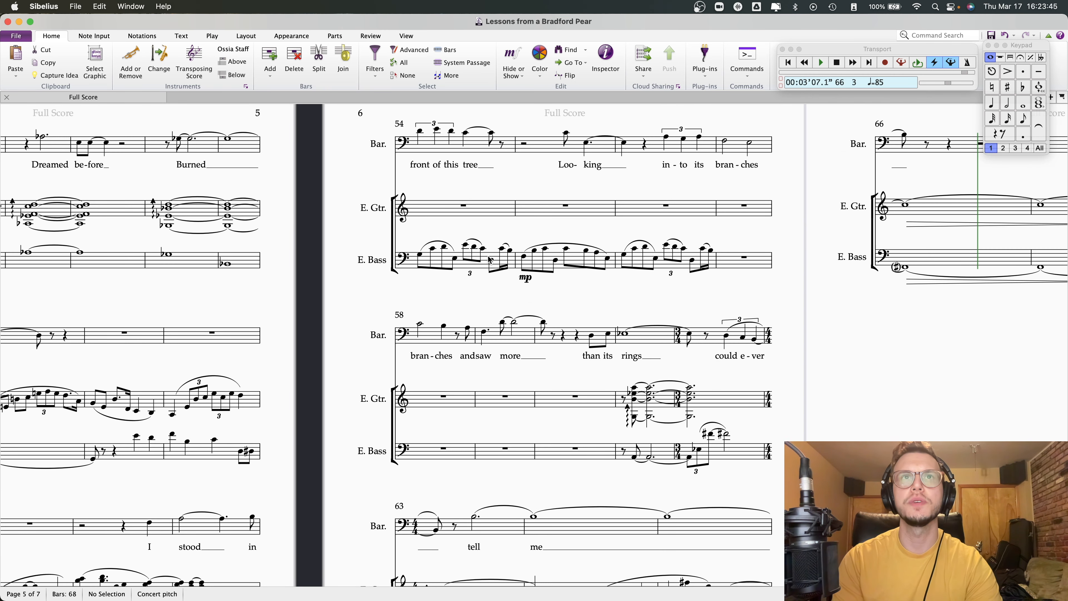
# - Play back from the electric guitar's first note in bar 47 through bar 57, following the score onto page 6
pyautogui.click(420, 254)
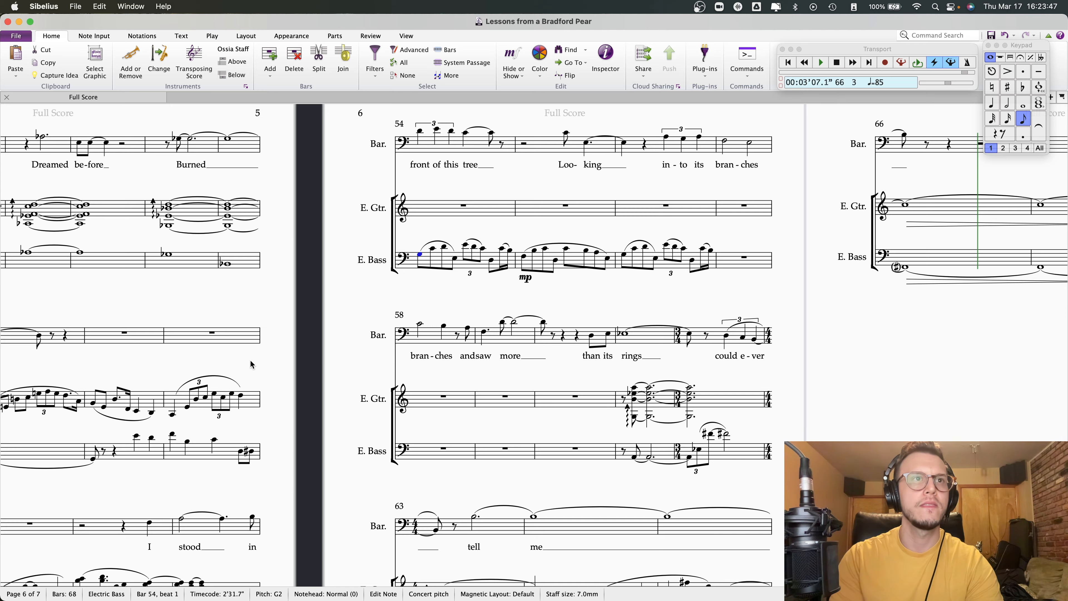
pyautogui.hscroll(-8, 252, 364)
pyautogui.scroll(-3, 251, 365)
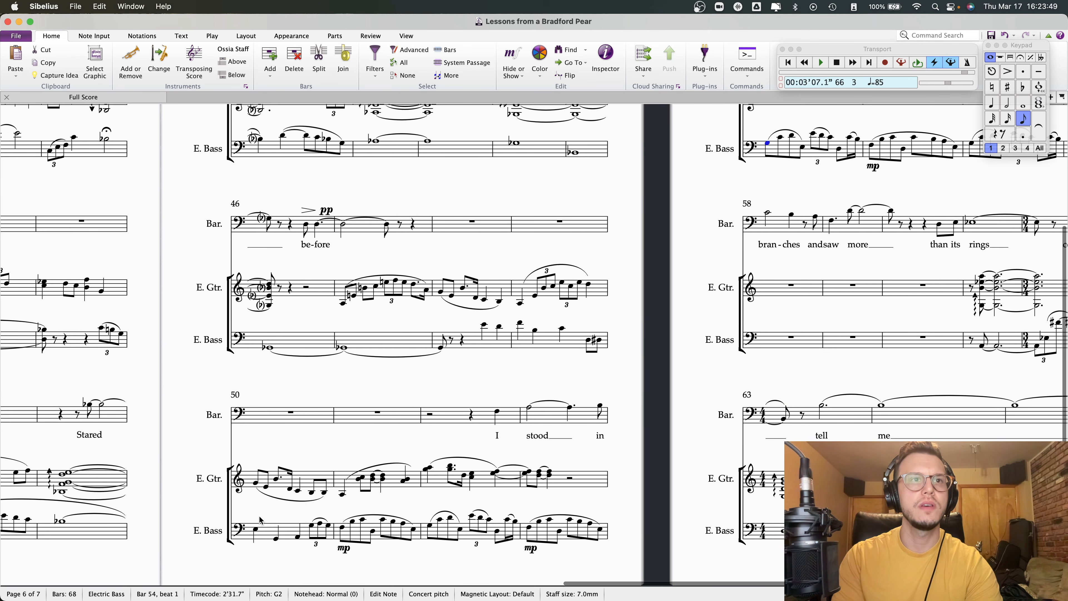
pyautogui.click(343, 304)
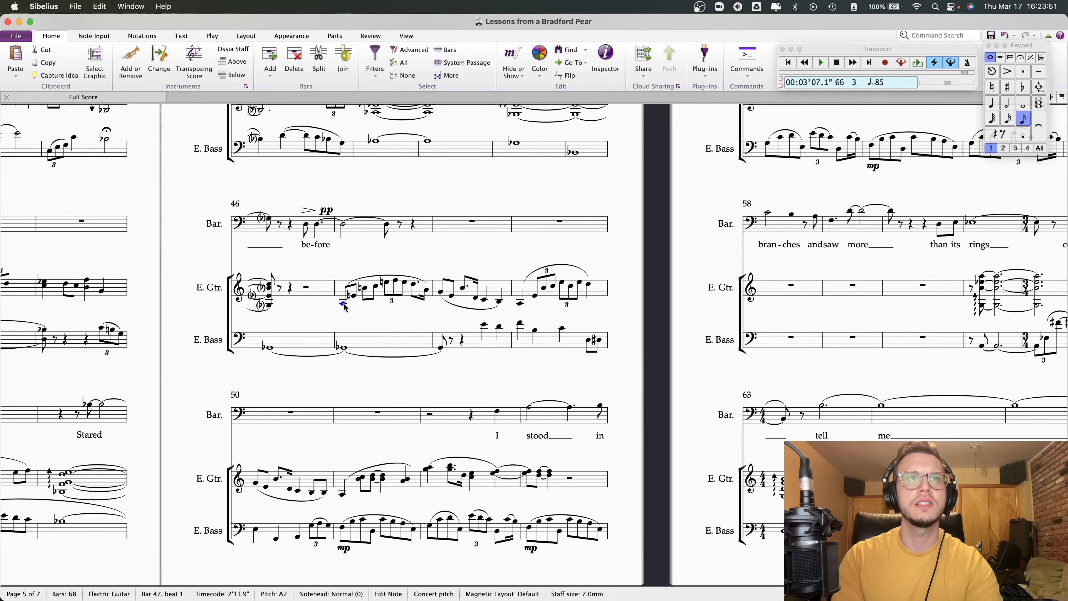
pyautogui.press('space')
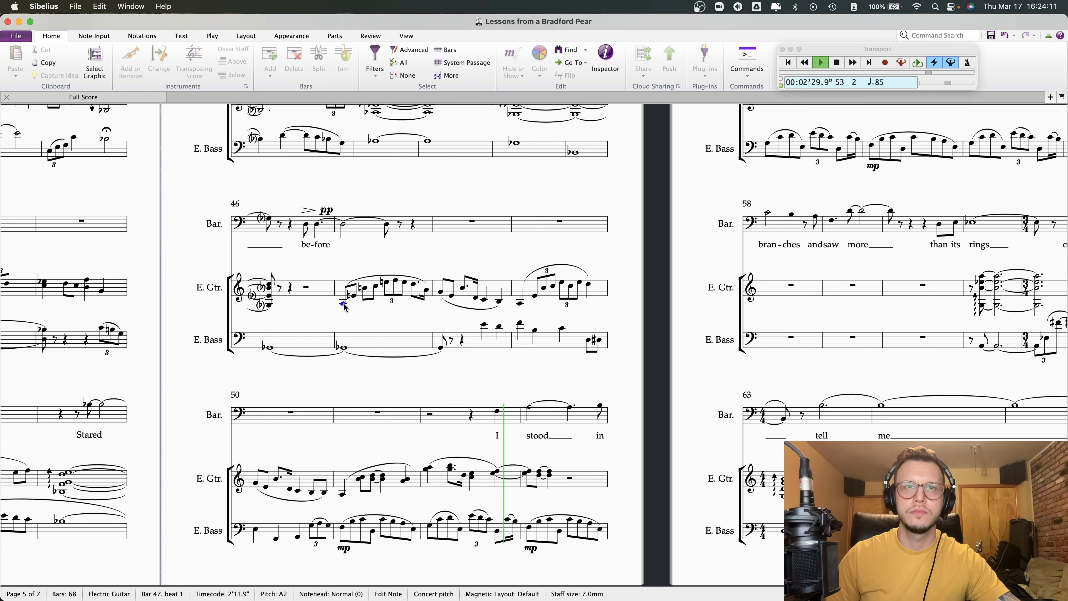
pyautogui.scroll(3, 345, 307)
pyautogui.moveTo(680, 322); pyautogui.dragTo(280, 369)
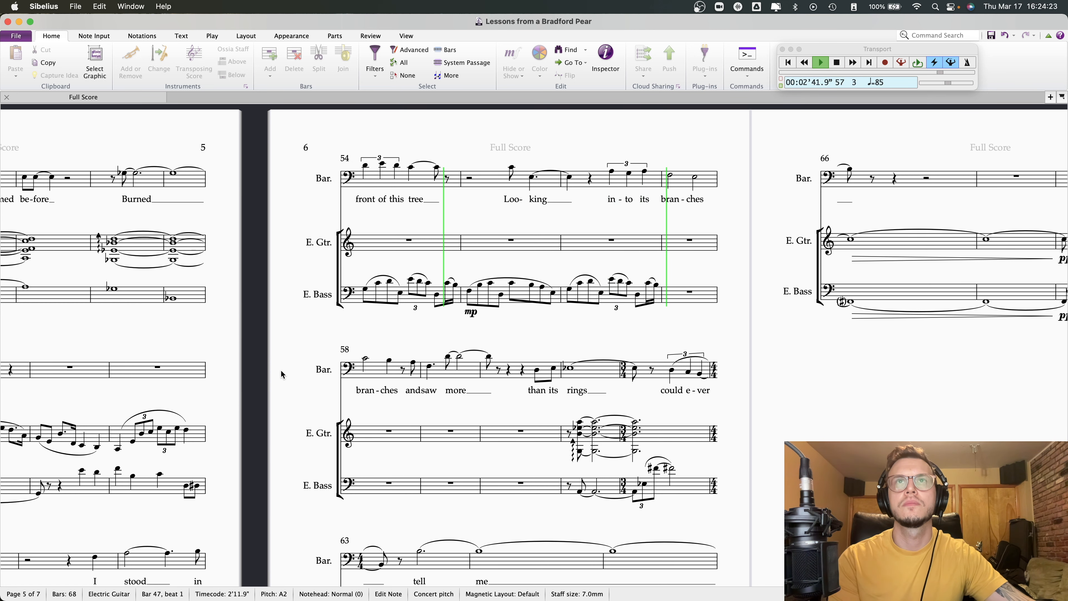
pyautogui.press('space')
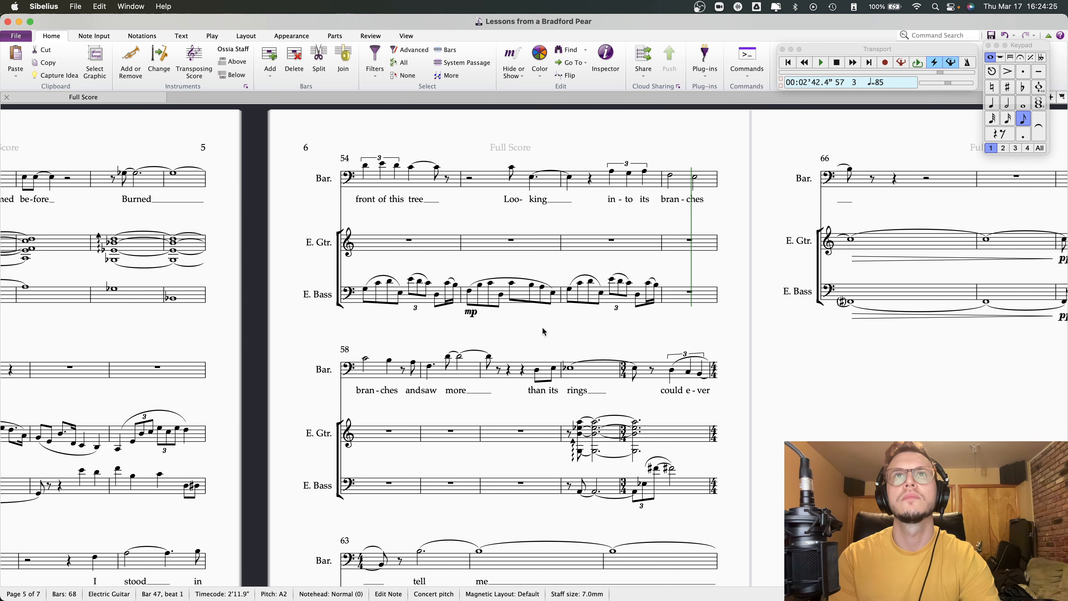
# - Lower the first note of the baritone's bar 56 triplet to G3 and check the following notes into bar 57
pyautogui.click(612, 172)
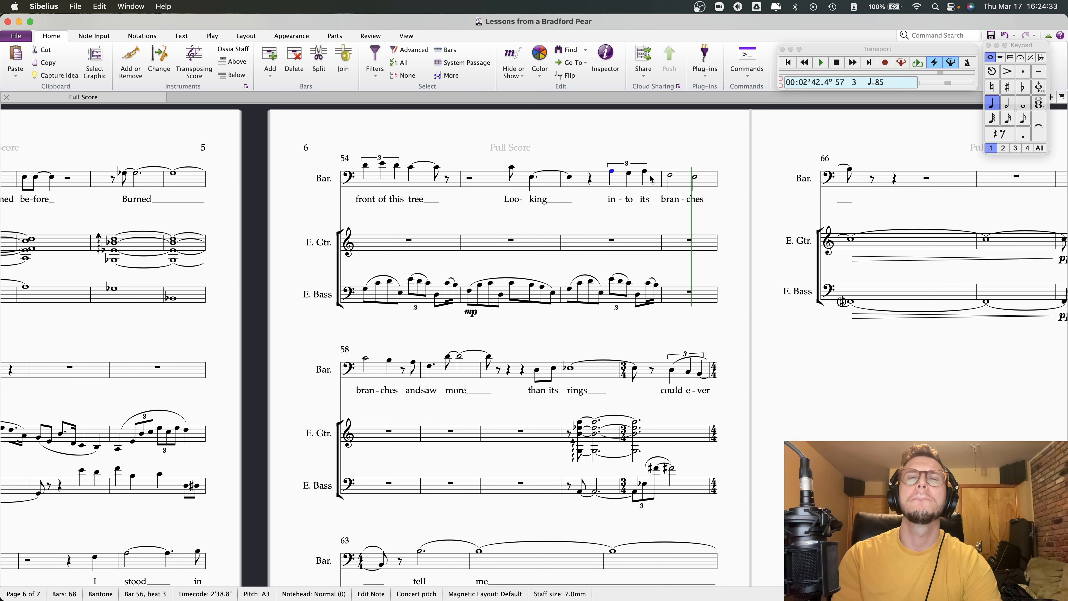
pyautogui.press('Down')
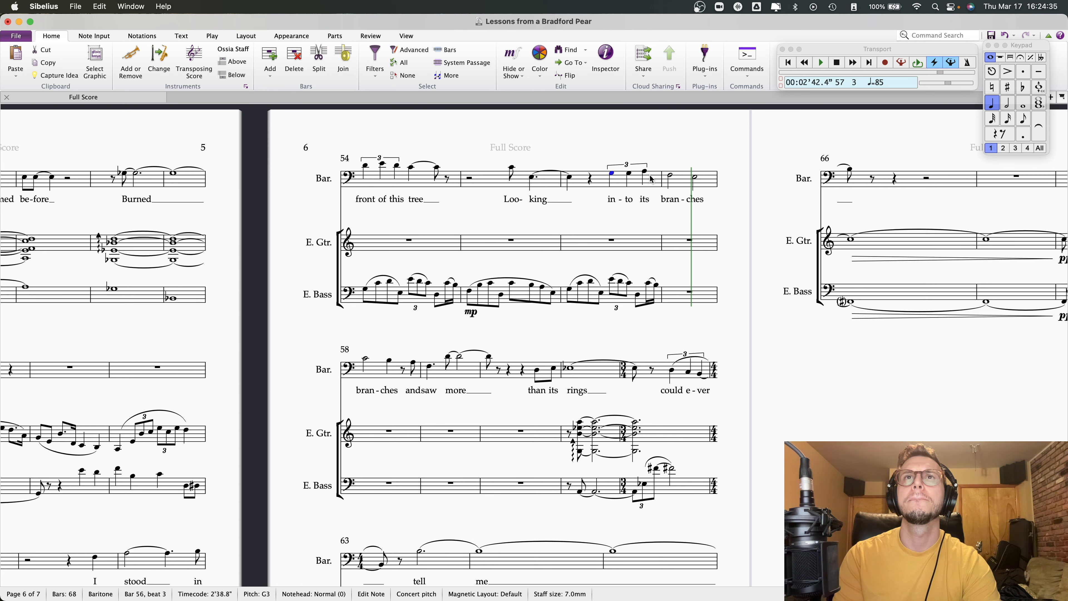
pyautogui.press('Right')
pyautogui.press('Right')
pyautogui.press('Right')
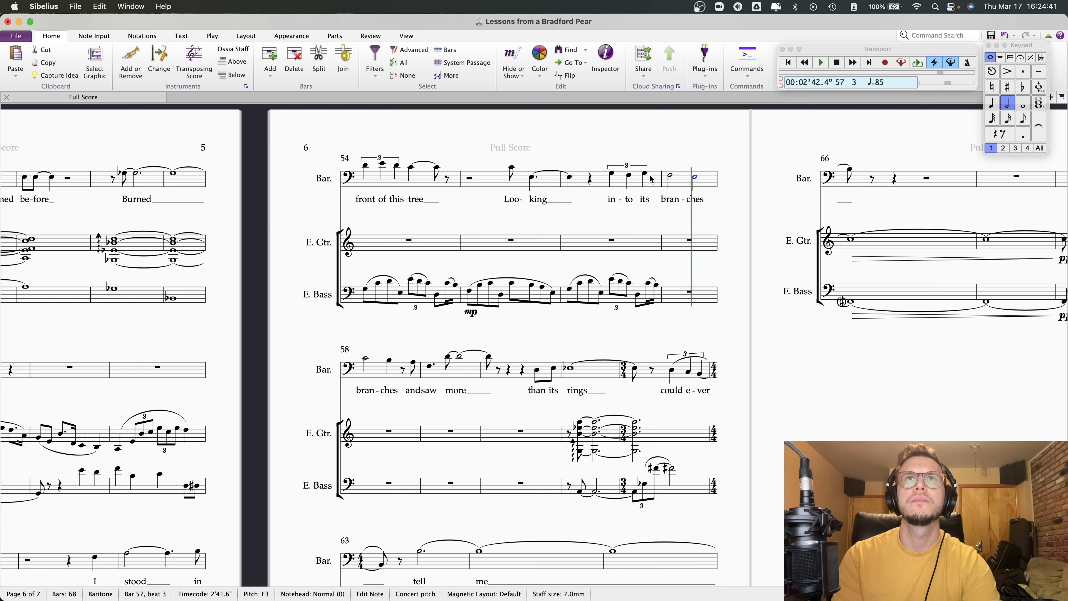
# - Play back from the start of the electric bass's bar 55 to bar 57 to hear the revised baritone triplet
pyautogui.click(512, 168)
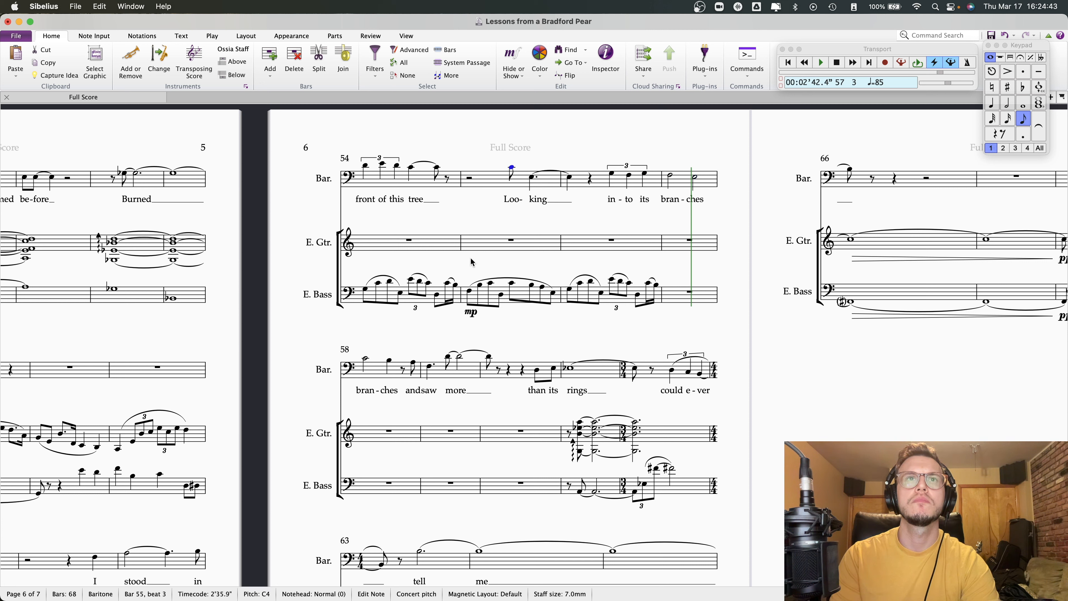
pyautogui.click(470, 291)
pyautogui.press('p')
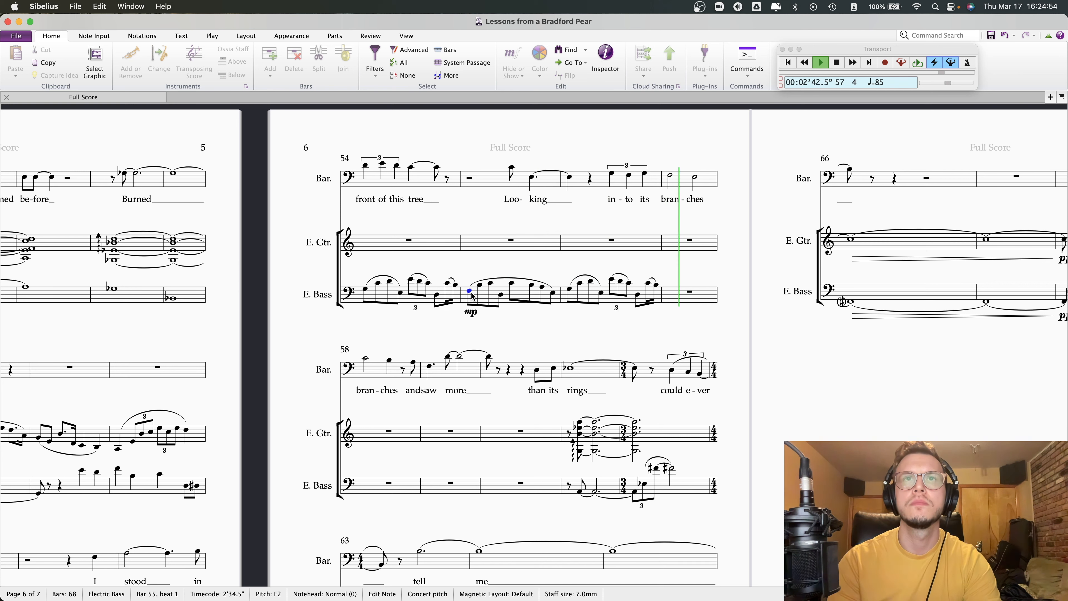
pyautogui.press('space')
# - Examine the electric bass's closing beat-4 notes in bar 56 and the matching figure in bar 52
pyautogui.click(638, 295)
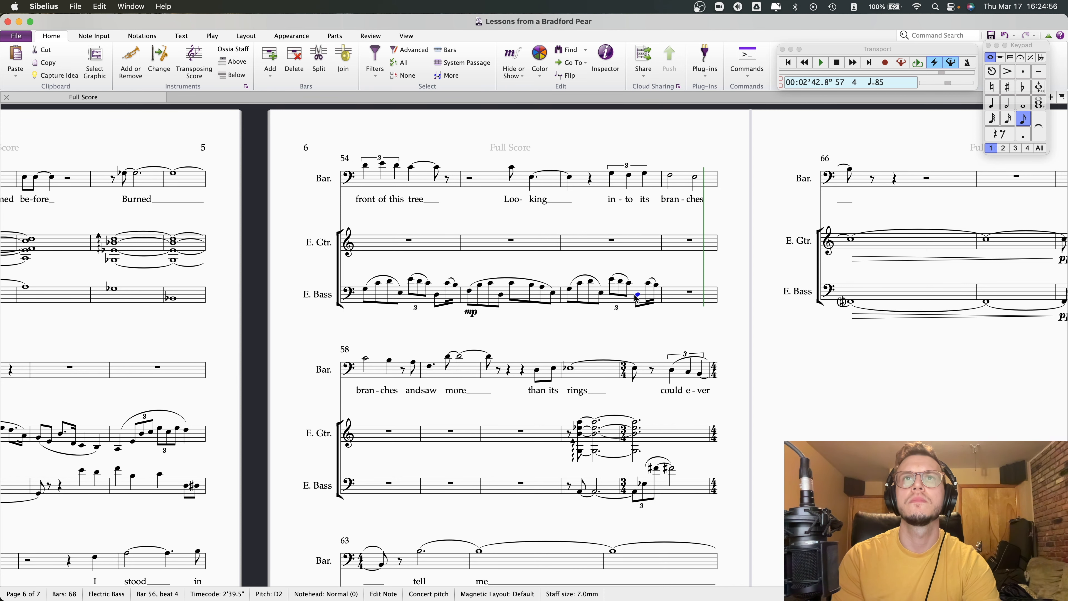
pyautogui.click(649, 283)
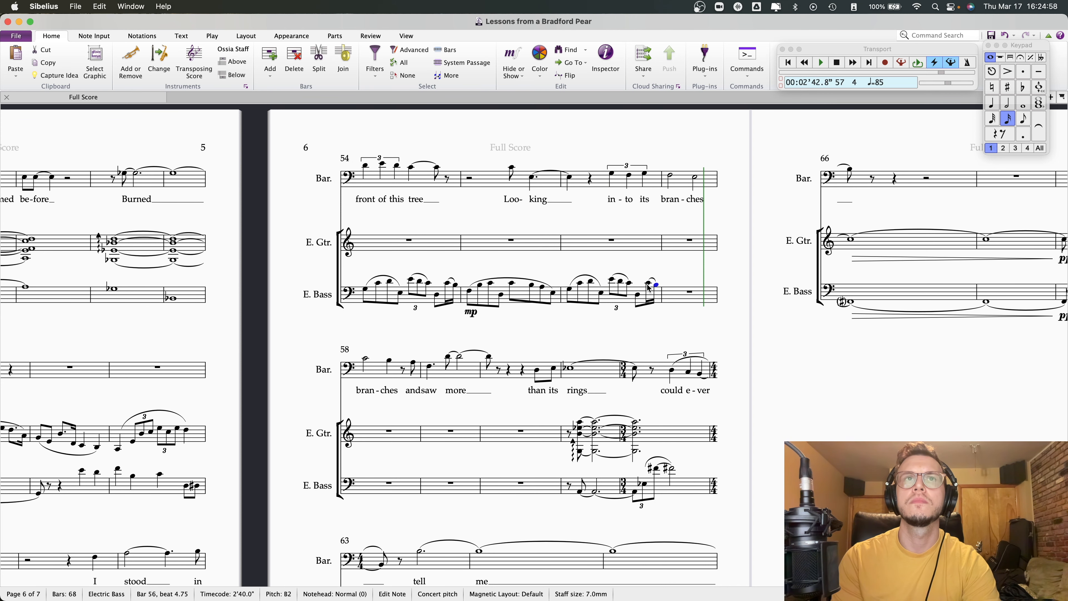
pyautogui.moveTo(610, 324); pyautogui.dragTo(802, 162)
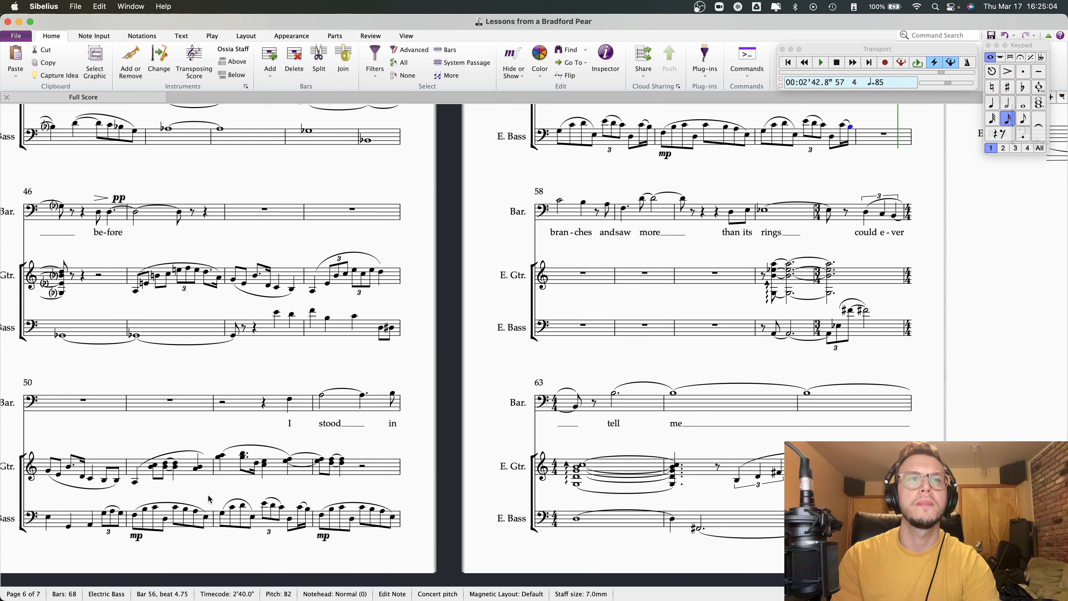
pyautogui.hscroll(-3, 200, 554)
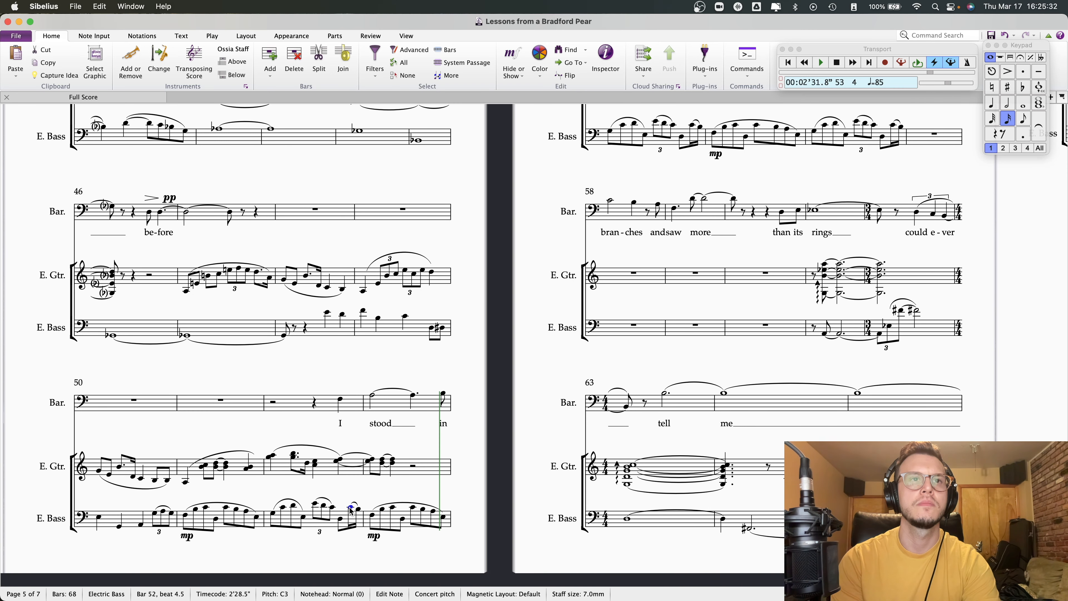
pyautogui.click(351, 508)
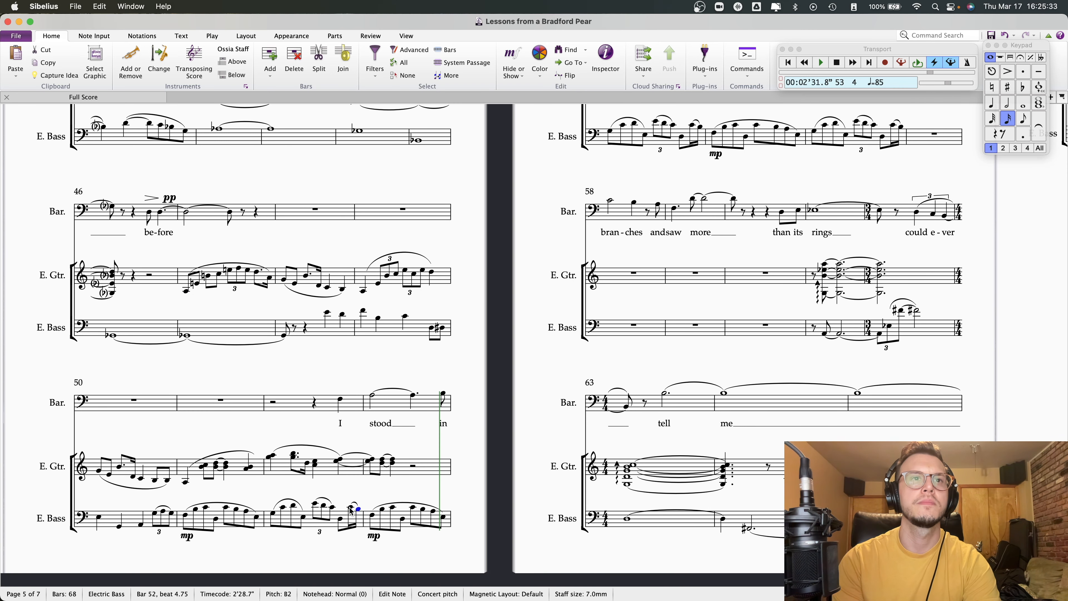
# - Lengthen the opening F2 of the electric bass's bar 53 to a quarter note and check the notes around it
pyautogui.click(372, 515)
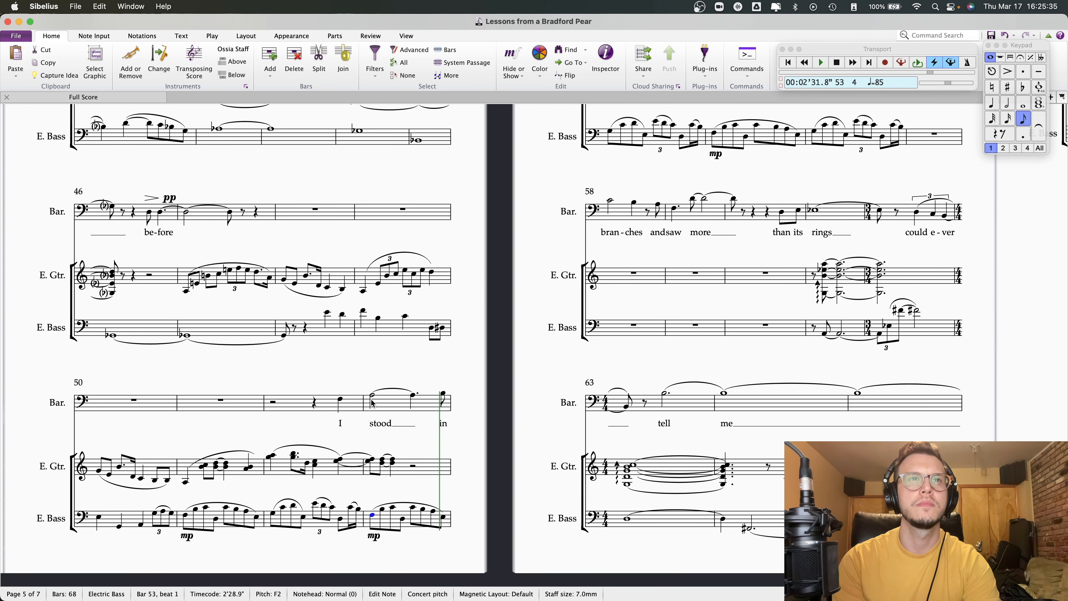
pyautogui.press('Left')
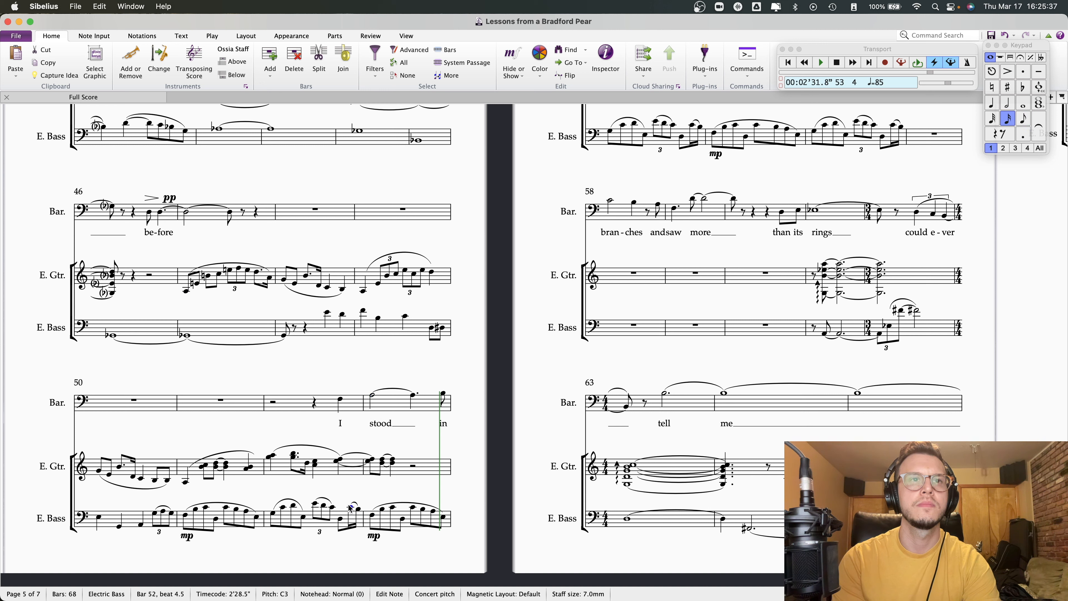
pyautogui.press('Right')
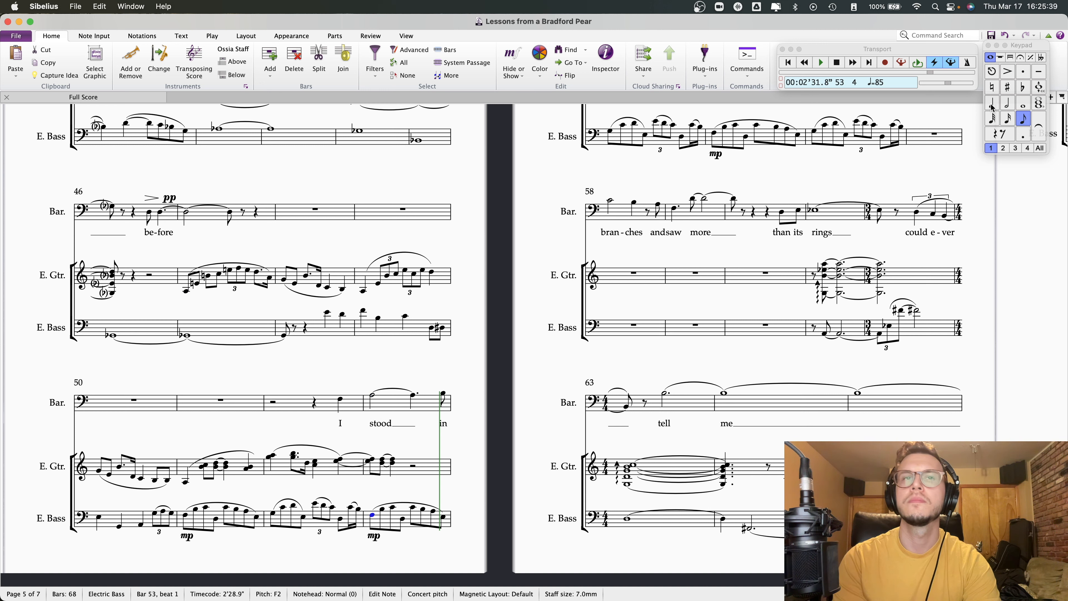
pyautogui.press('Left')
pyautogui.press('Left')
pyautogui.press('Right')
pyautogui.press('Right')
pyautogui.press('Right')
pyautogui.press('Right')
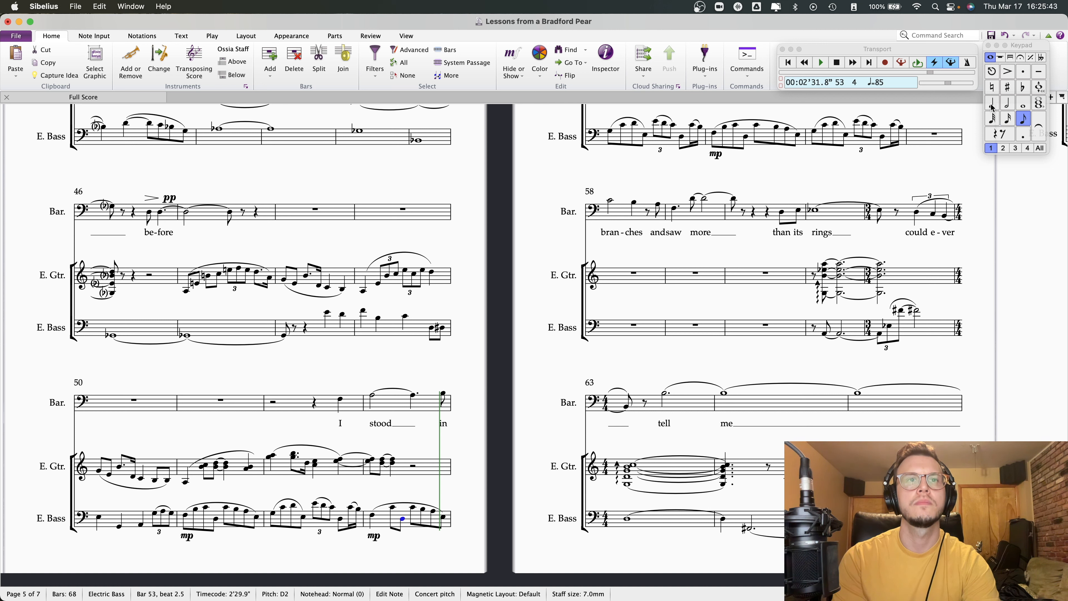
# - Raise the electric bass's beat 2.5 note in bar 53 to B2 and play back from bar 52 to check the line
pyautogui.press('Left')
pyautogui.press('Left')
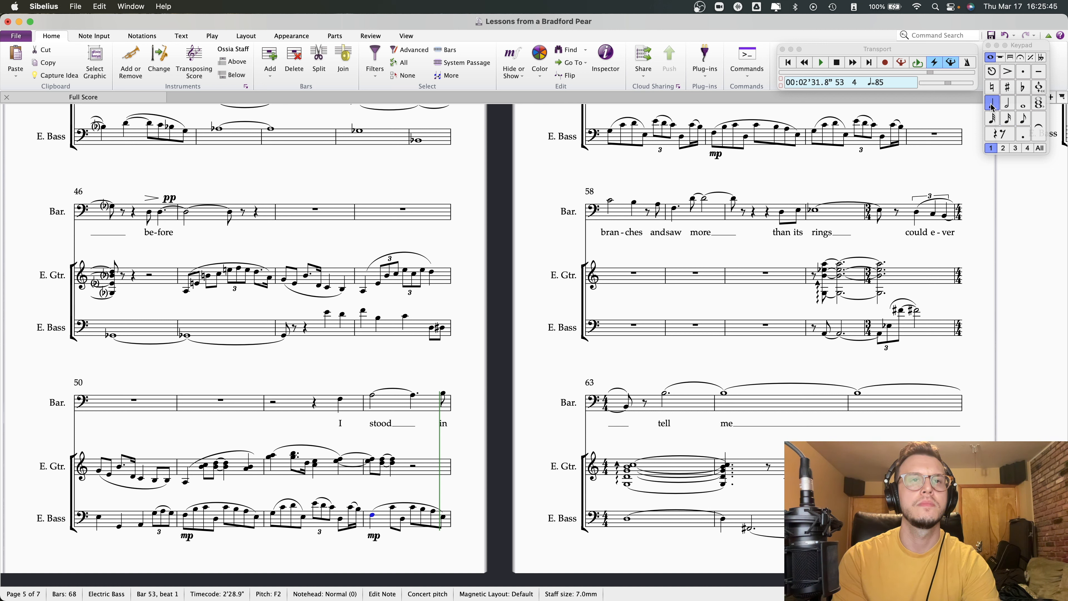
pyautogui.press('Right')
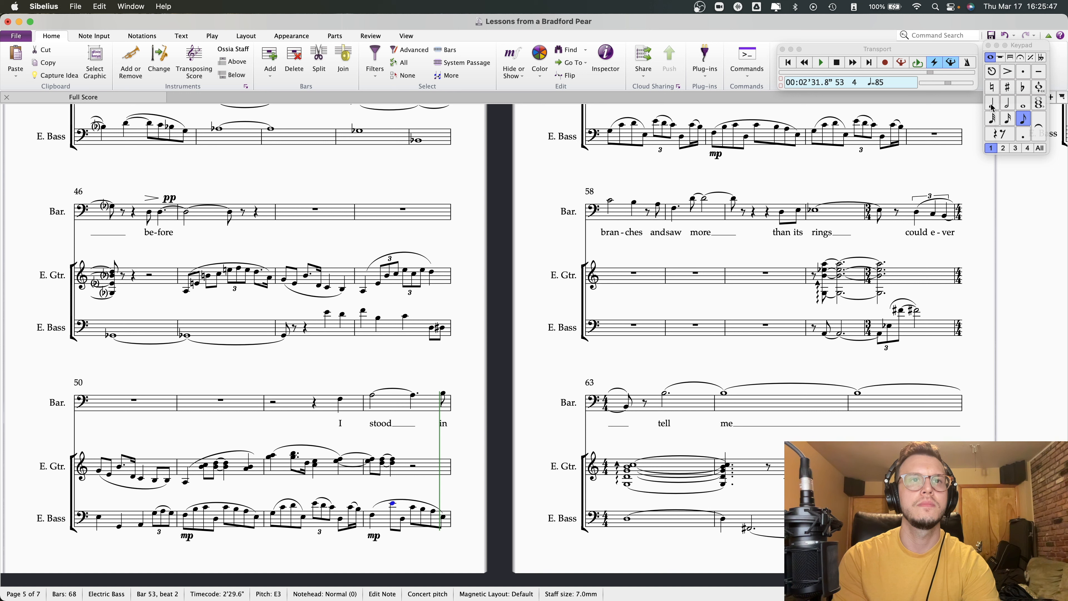
pyautogui.press('Right')
pyautogui.press('Right')
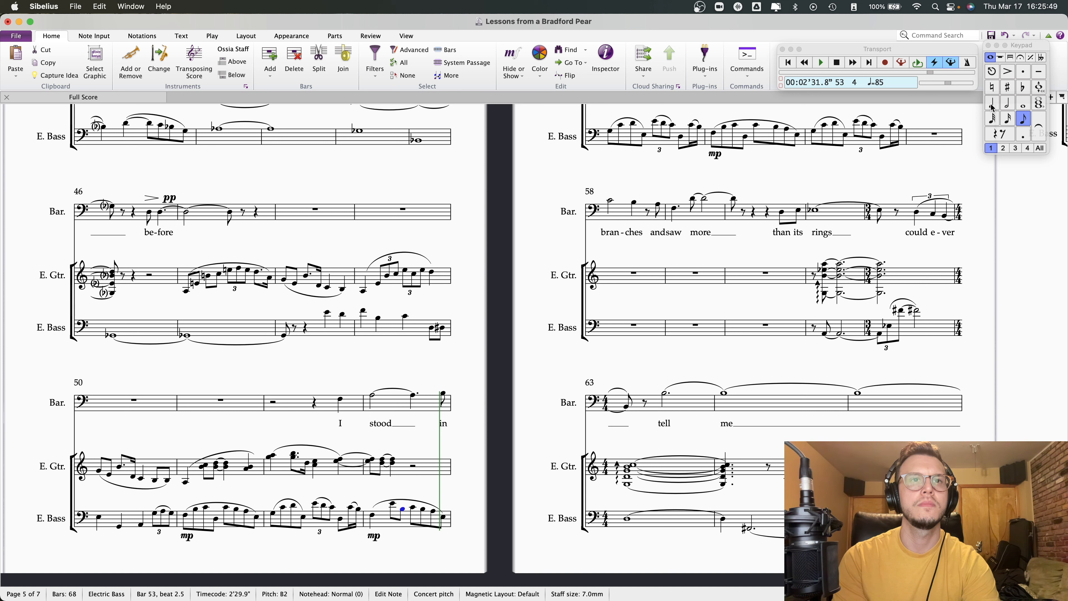
pyautogui.press('Up')
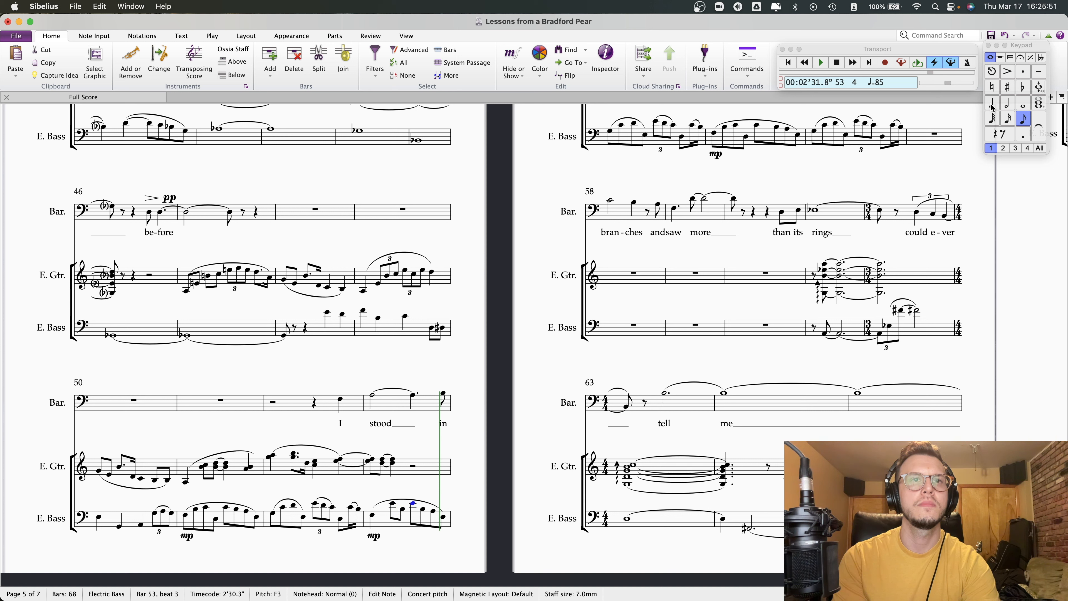
pyautogui.press('Right')
pyautogui.press('Right')
pyautogui.press('Right')
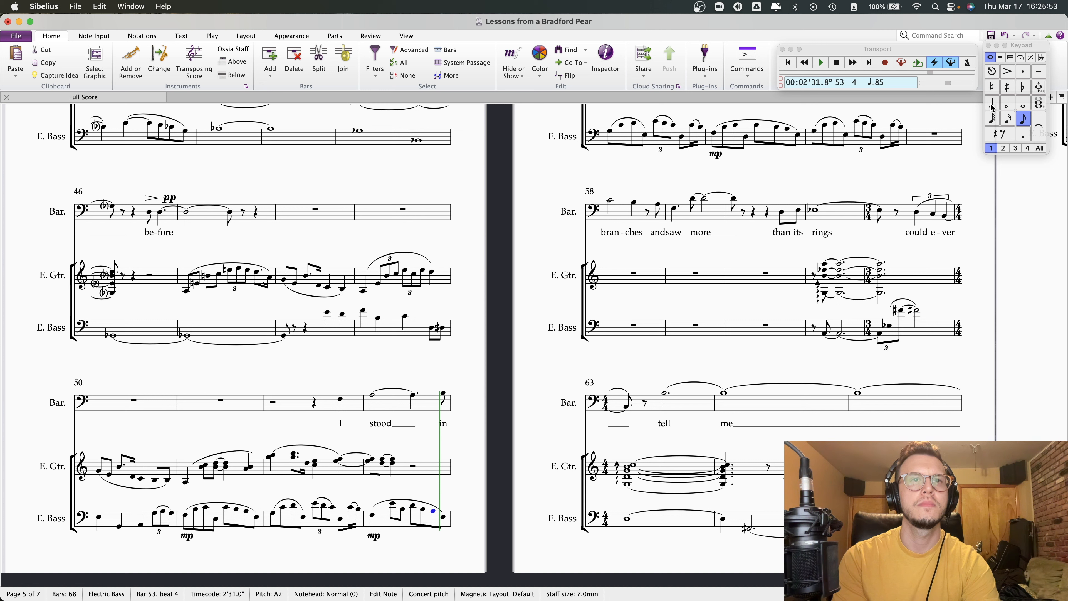
pyautogui.press('Right')
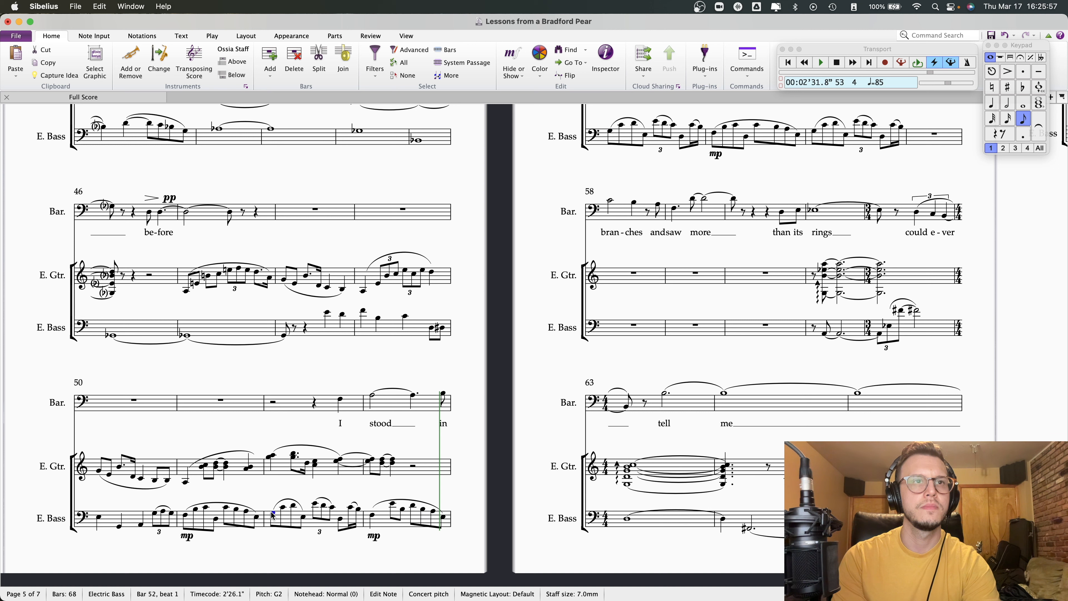
pyautogui.press('p')
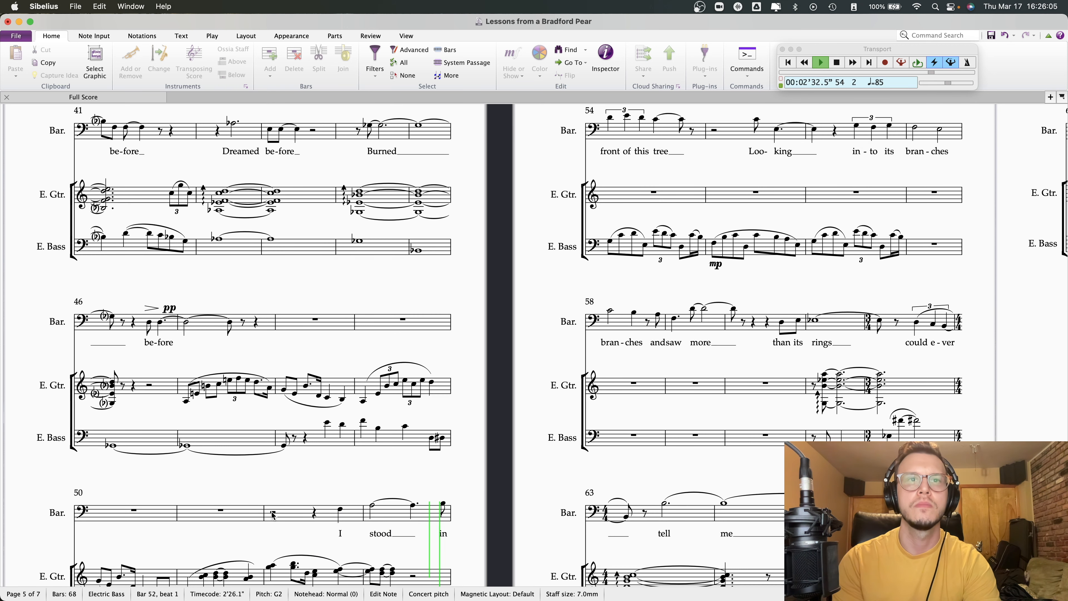
pyautogui.press('space')
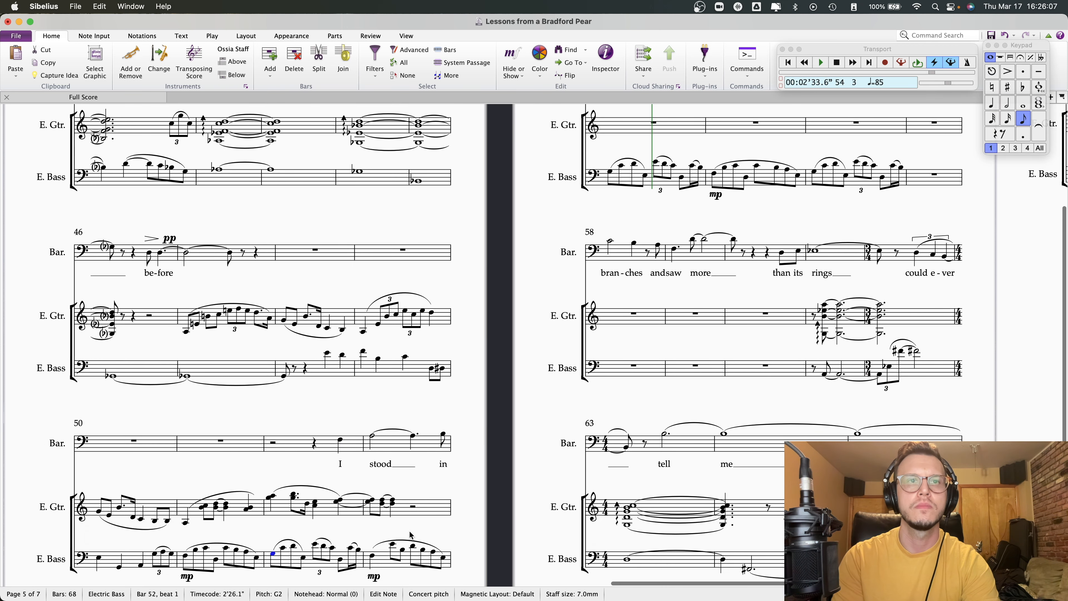
# - Set the electric bass's beat 3.5 note in bar 53 to G2 and raise its beat 4 note to B2
pyautogui.click(372, 555)
pyautogui.press('Right')
pyautogui.press('Right')
pyautogui.press('Right')
pyautogui.press('Right')
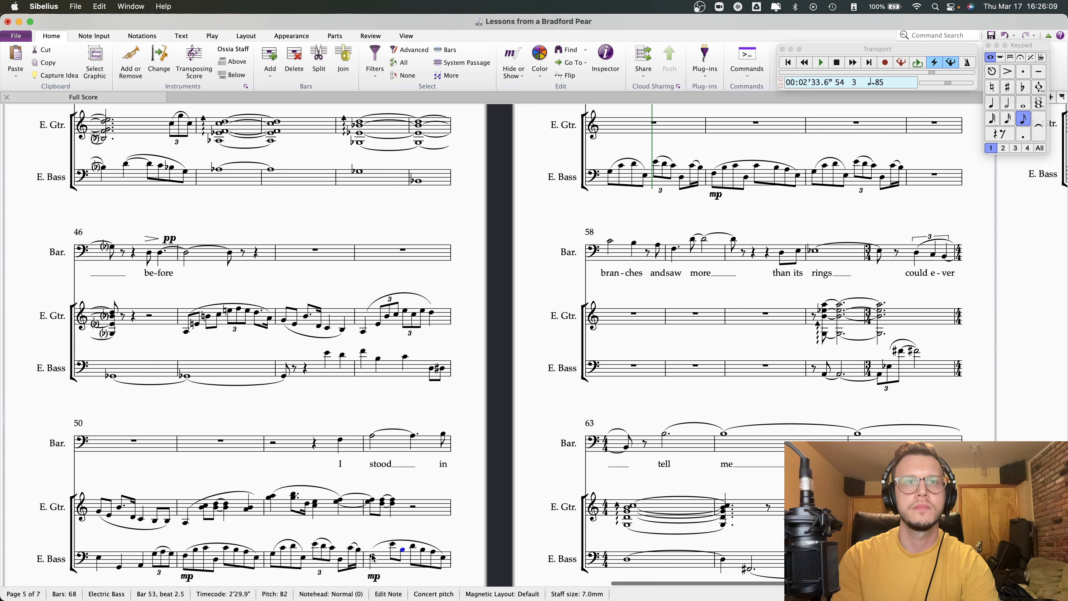
pyautogui.press('Down')
pyautogui.press('Down')
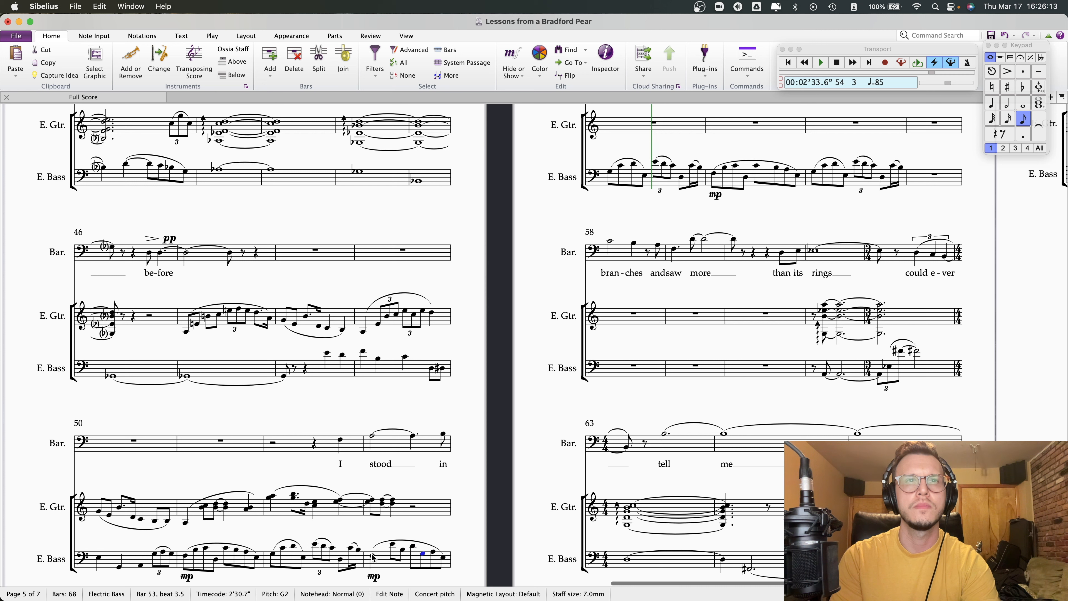
pyautogui.press('Right')
pyautogui.press('Up')
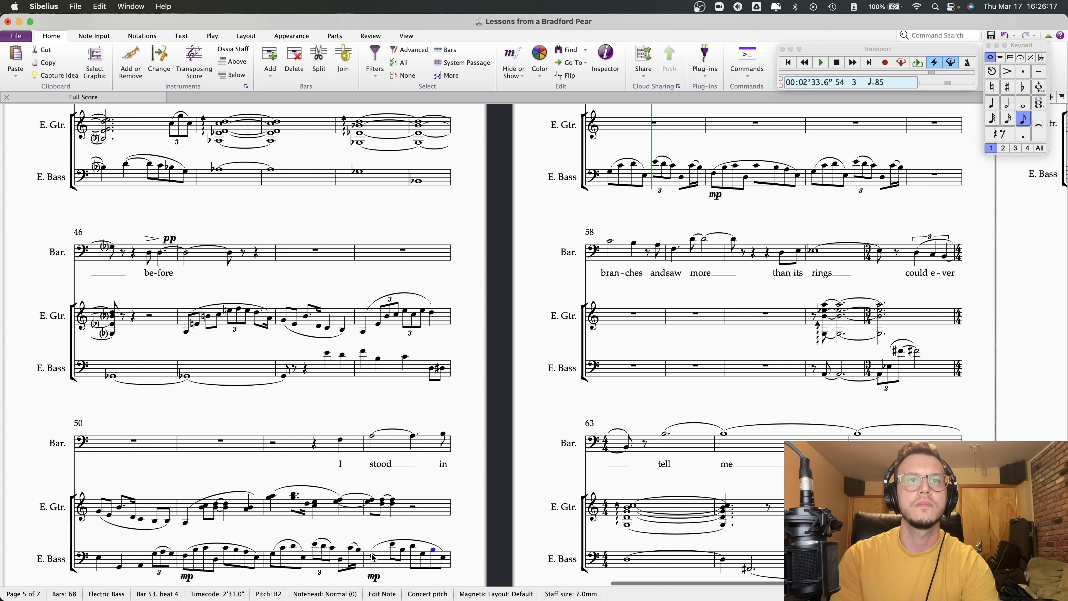
pyautogui.press('Left')
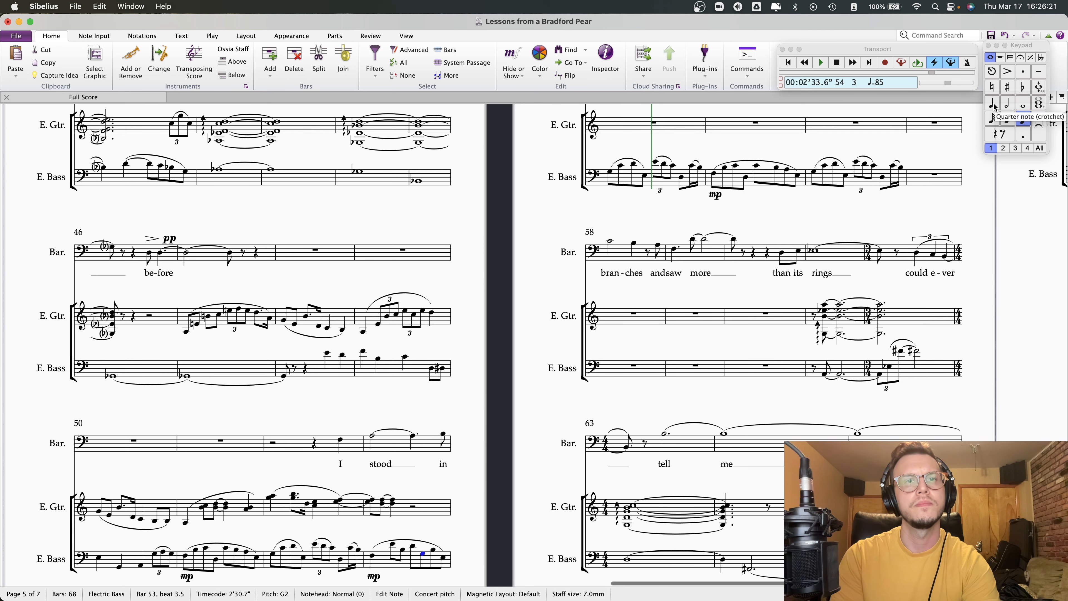
# - Lower the electric bass's beat 4 note in bar 53 to G2 and check the notes leading into bar 54
pyautogui.scroll(-2, 402, 460)
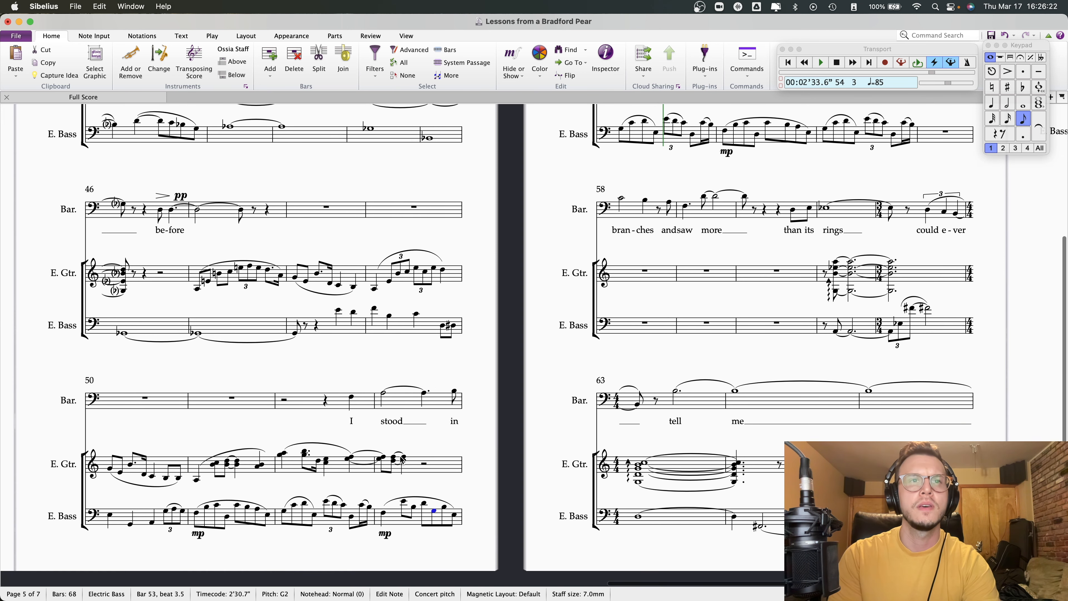
pyautogui.click(384, 513)
pyautogui.press('Right')
pyautogui.press('Right')
pyautogui.press('Right')
pyautogui.press('Right')
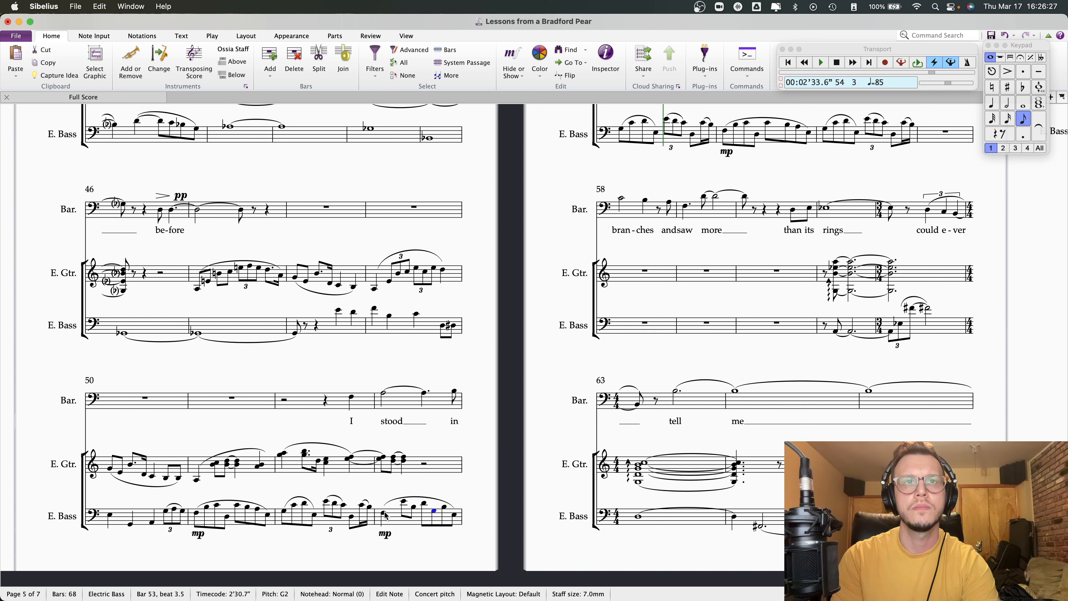
pyautogui.press('Right')
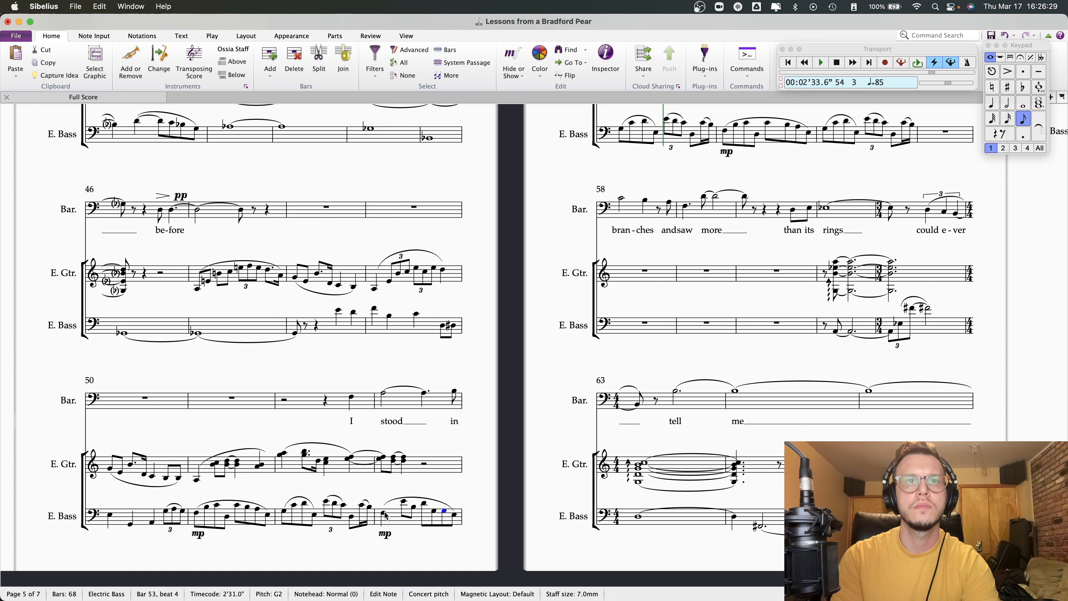
pyautogui.press('Right')
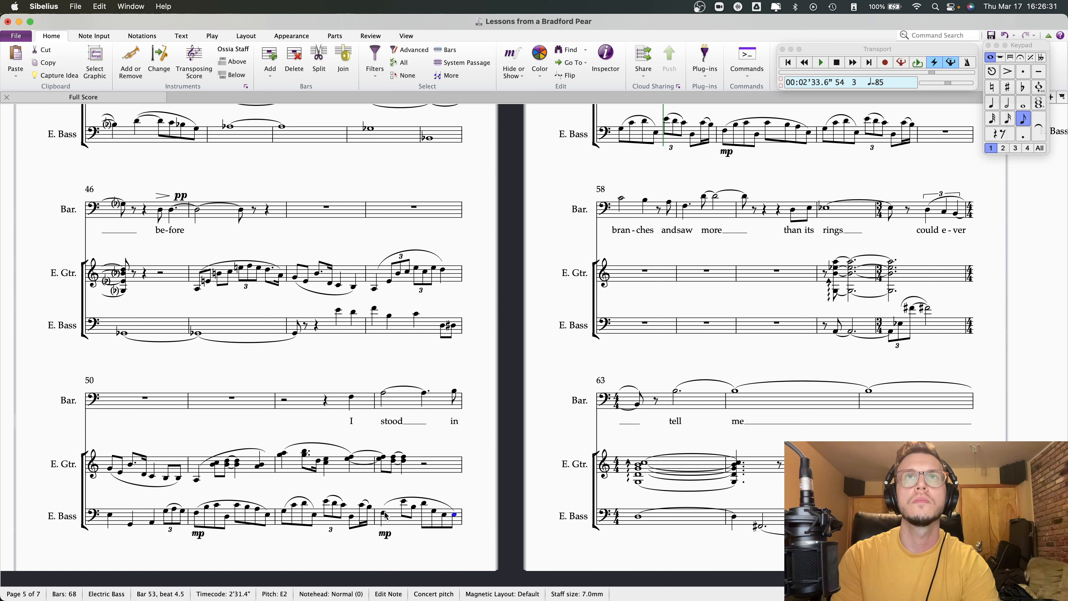
pyautogui.press('Right')
pyautogui.press('Right')
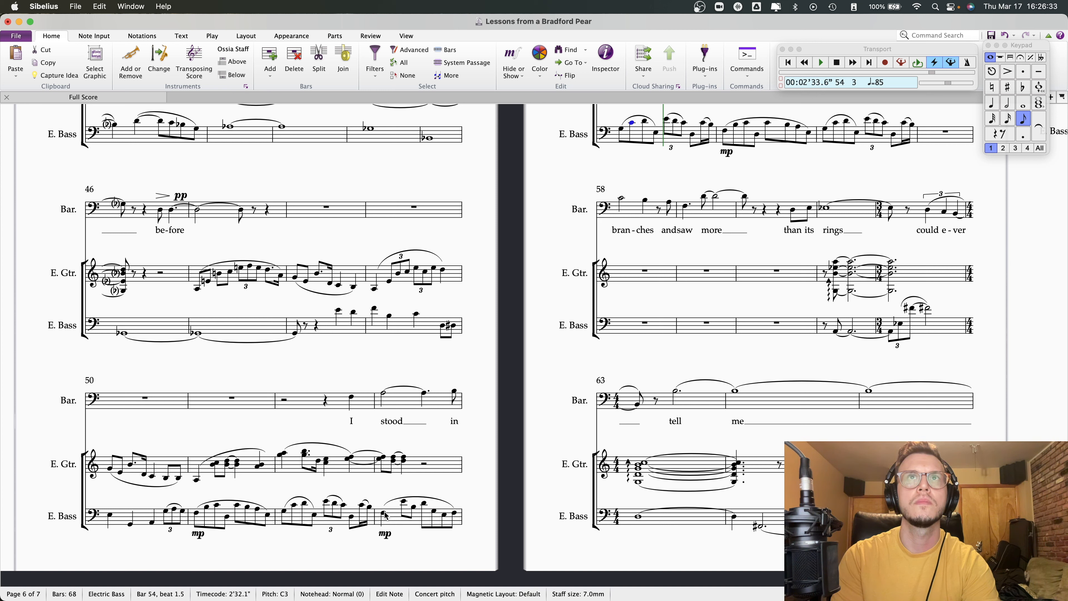
# - Examine the electric bass's notes from the start of bar 53 to the first note of bar 54
pyautogui.click(384, 514)
pyautogui.press('Right')
pyautogui.press('Right')
pyautogui.press('Right')
pyautogui.press('Right')
pyautogui.press('Right')
pyautogui.press('Right')
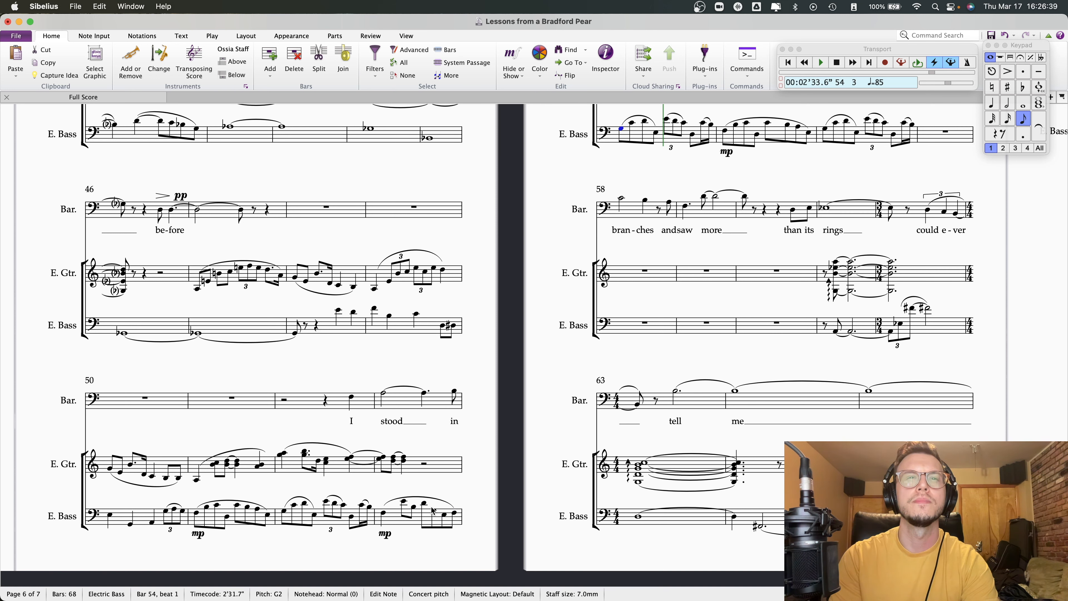
pyautogui.press('Left')
pyautogui.press('Left')
pyautogui.press('Left')
pyautogui.press('Left')
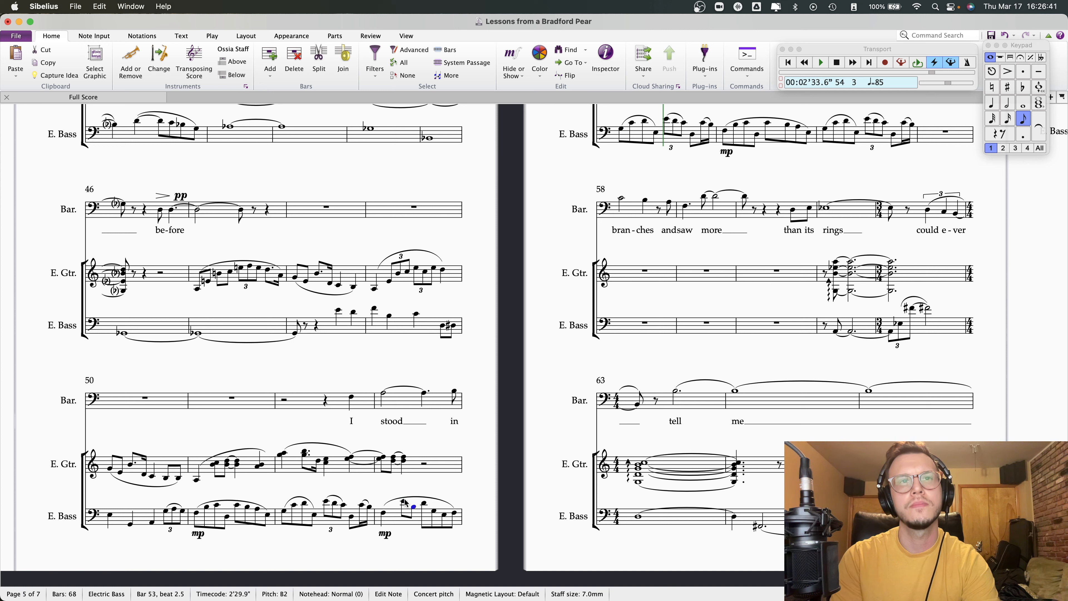
pyautogui.press('Right')
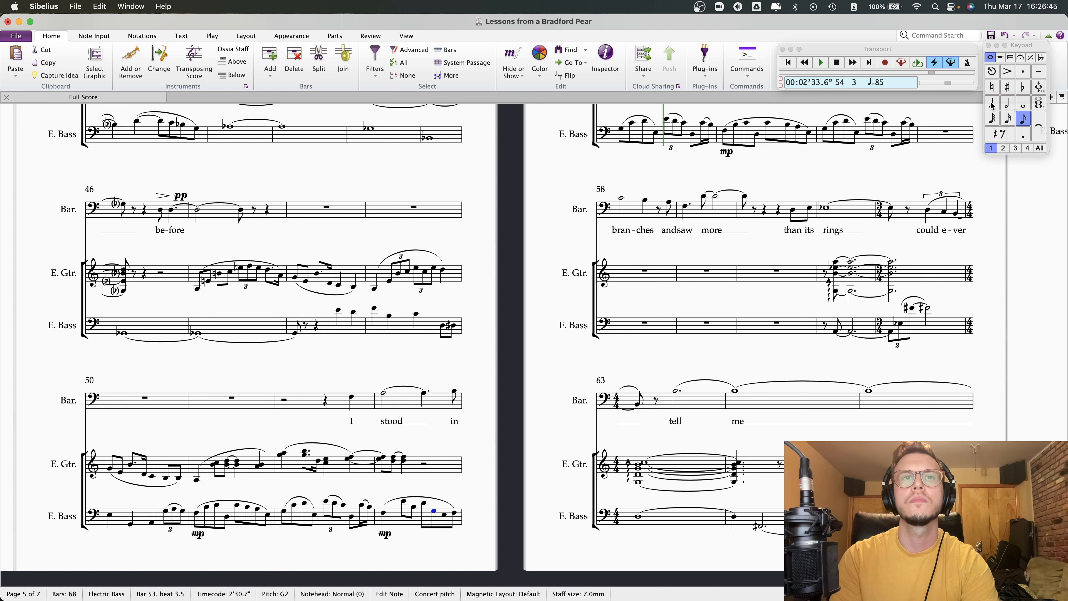
pyautogui.press('Right')
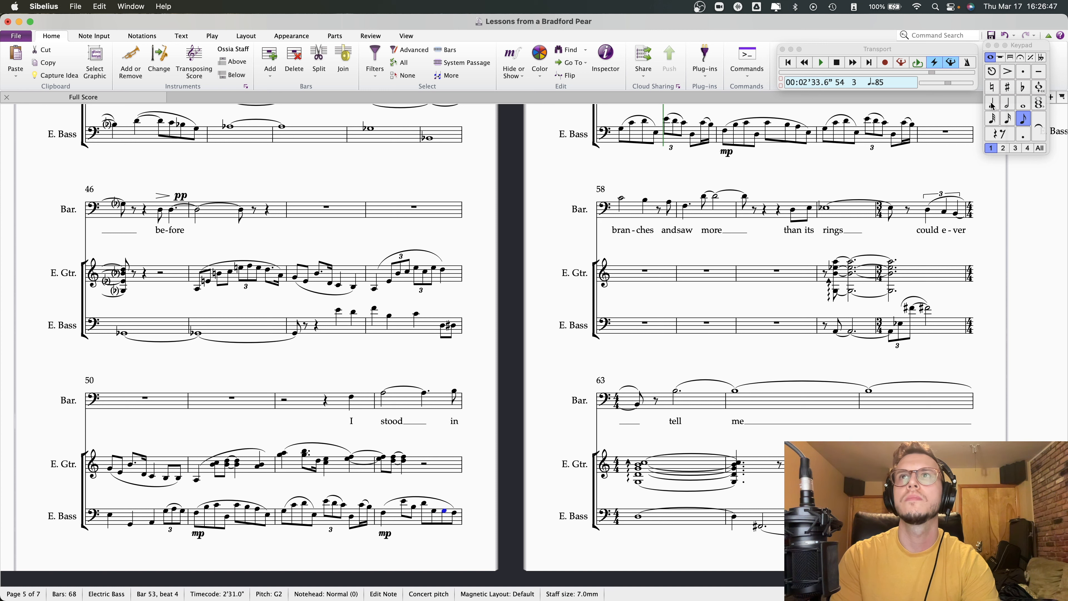
# - Tie the electric bass's G2 on beat 3.5 of bar 53 to the G2 on beat 4
pyautogui.click(1040, 129)
pyautogui.click(1040, 130)
pyautogui.press('Left')
pyautogui.click(1040, 129)
# - Lower the electric bass's last note in bar 53, on beat 4.5, to B1 and check it against bar 54
pyautogui.press('Right')
pyautogui.press('Right')
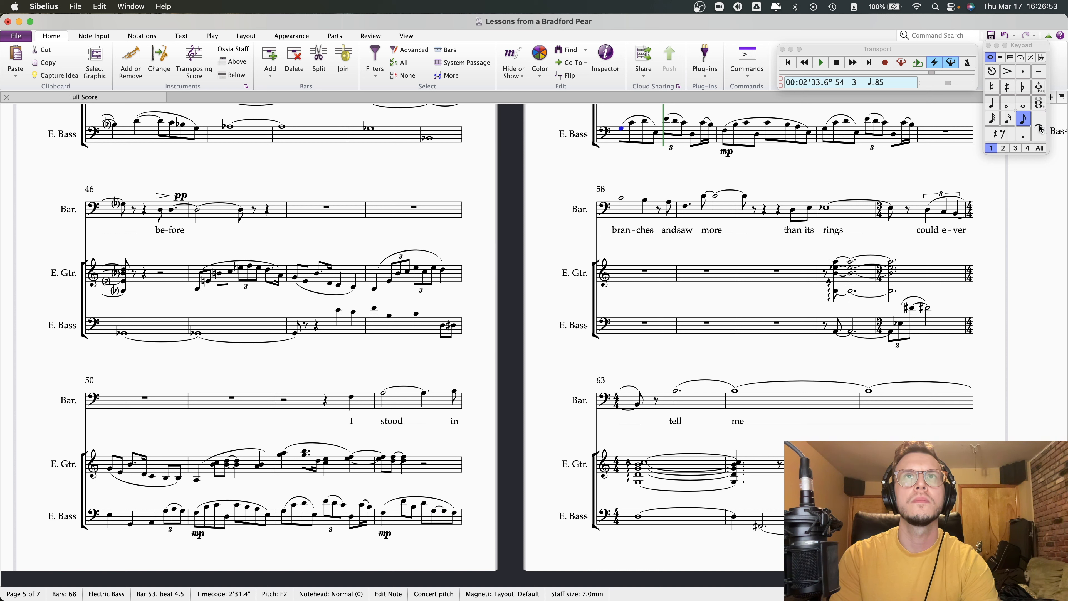
pyautogui.press('Down')
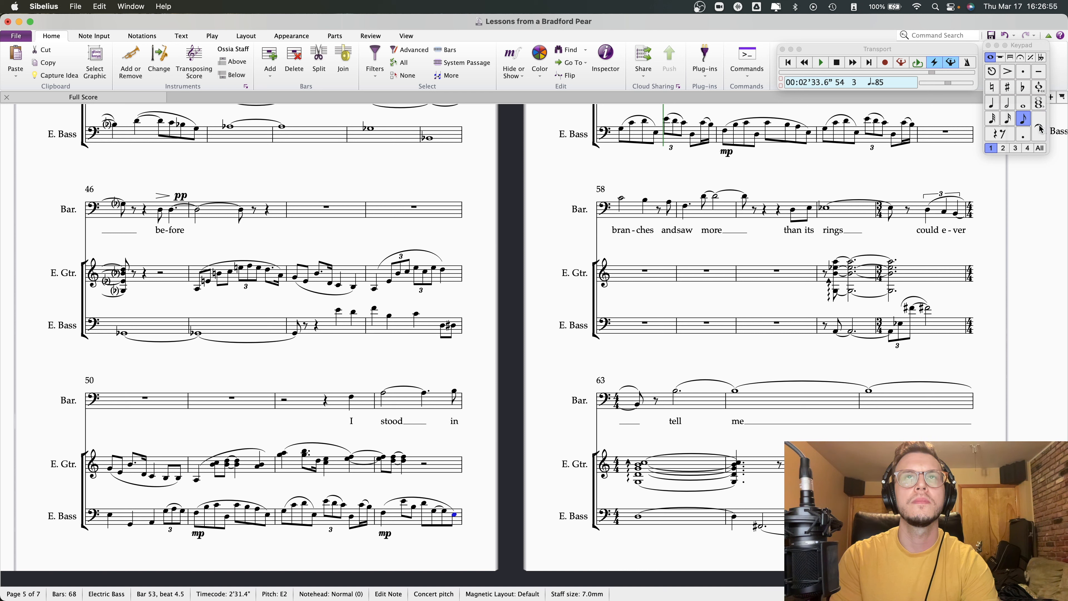
pyautogui.press('Right')
pyautogui.press('Left')
pyautogui.press('Right')
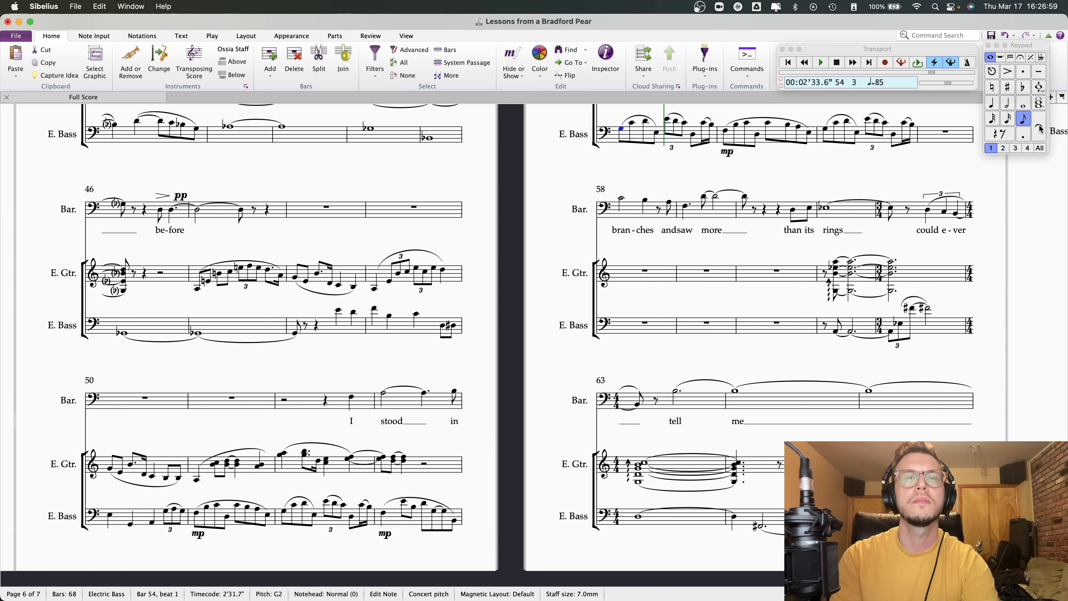
pyautogui.click(453, 519)
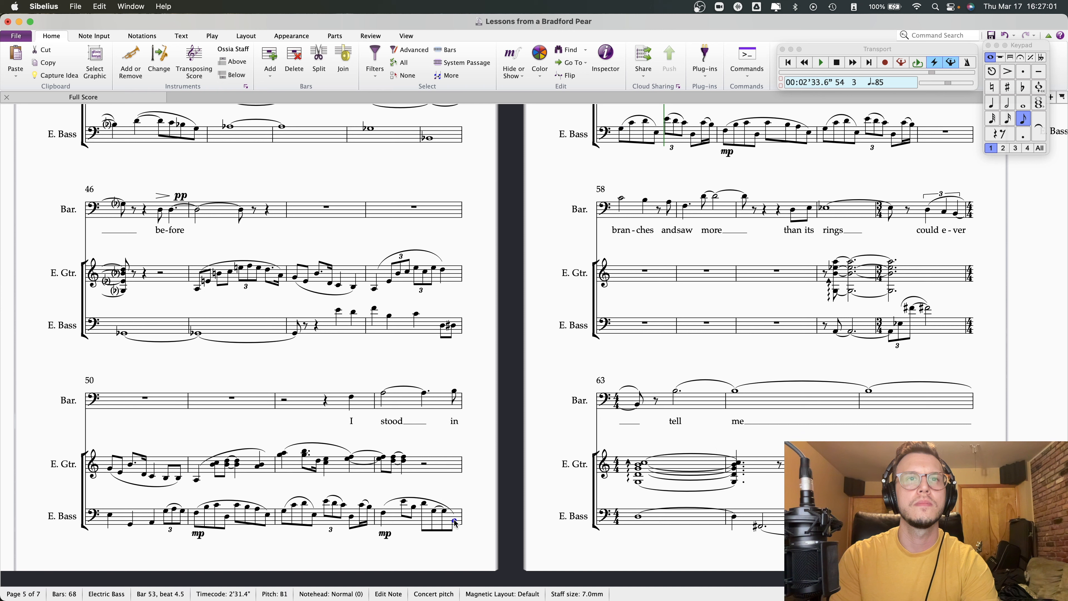
# - Play back from the electric bass's opening note of bar 53 to bar 55 to hear the revised line
pyautogui.click(383, 513)
pyautogui.press('p')
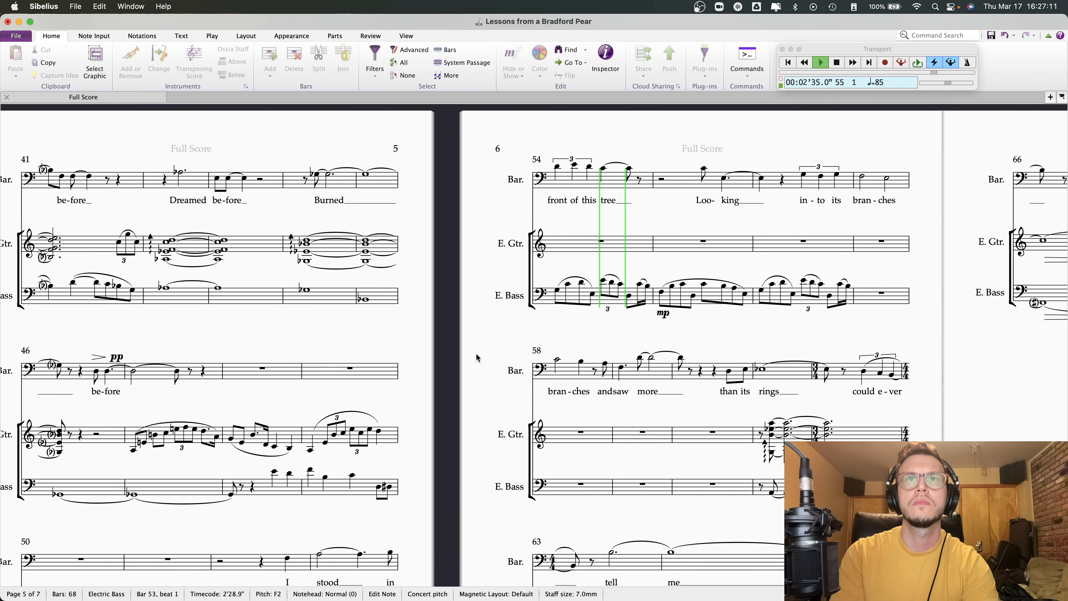
pyautogui.press('Escape')
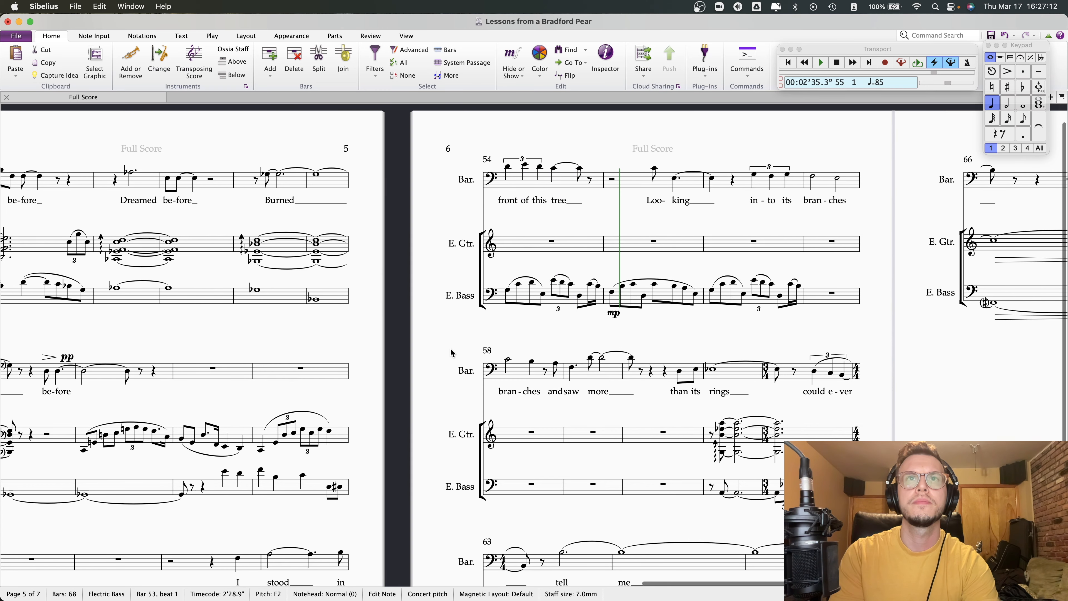
# - Lower the electric bass's beat 1.5 note in bar 54 to G2, trying other pitches around it
pyautogui.click(508, 291)
pyautogui.click(520, 285)
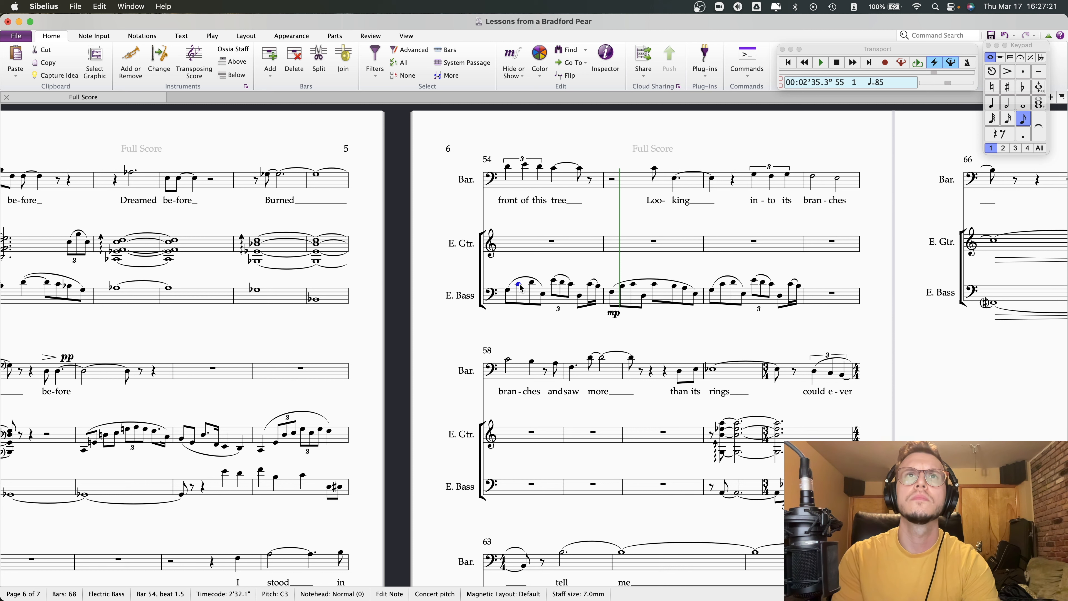
pyautogui.press('Down')
pyautogui.press('Down')
pyautogui.press('Left')
pyautogui.press('Right')
pyautogui.press('Right')
pyautogui.press('super+Up')
pyautogui.press('Down')
pyautogui.press('super+Down')
pyautogui.press('Up')
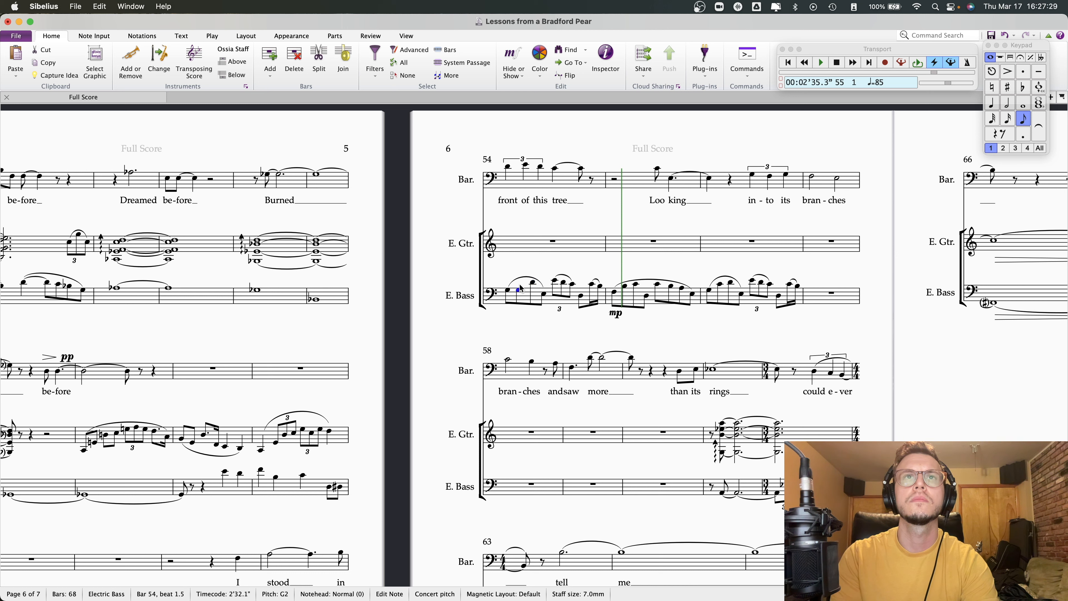
pyautogui.press('Up')
pyautogui.press('Up')
# - Raise the electric bass's beat 2.5 note in bar 54 to F2
pyautogui.click(520, 289)
pyautogui.press('Right')
pyautogui.press('Right')
pyautogui.press('Up')
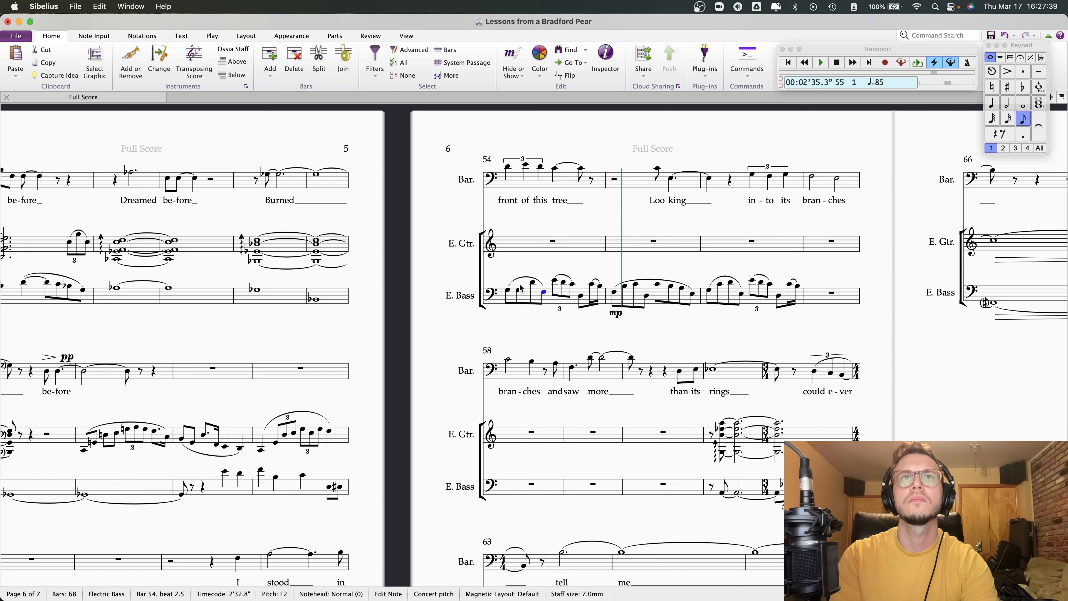
# - Try an eighth-note G2 and then D2 on beat 4.5 of the electric bass's bar 54
pyautogui.press('Right')
pyautogui.press('Right')
pyautogui.press('Right')
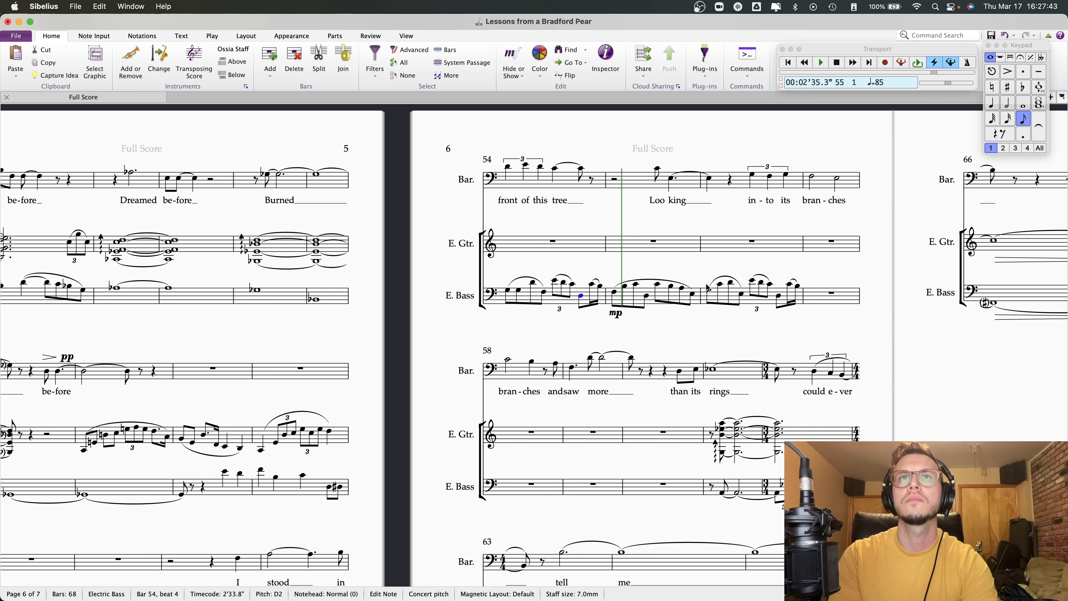
pyautogui.press('g')
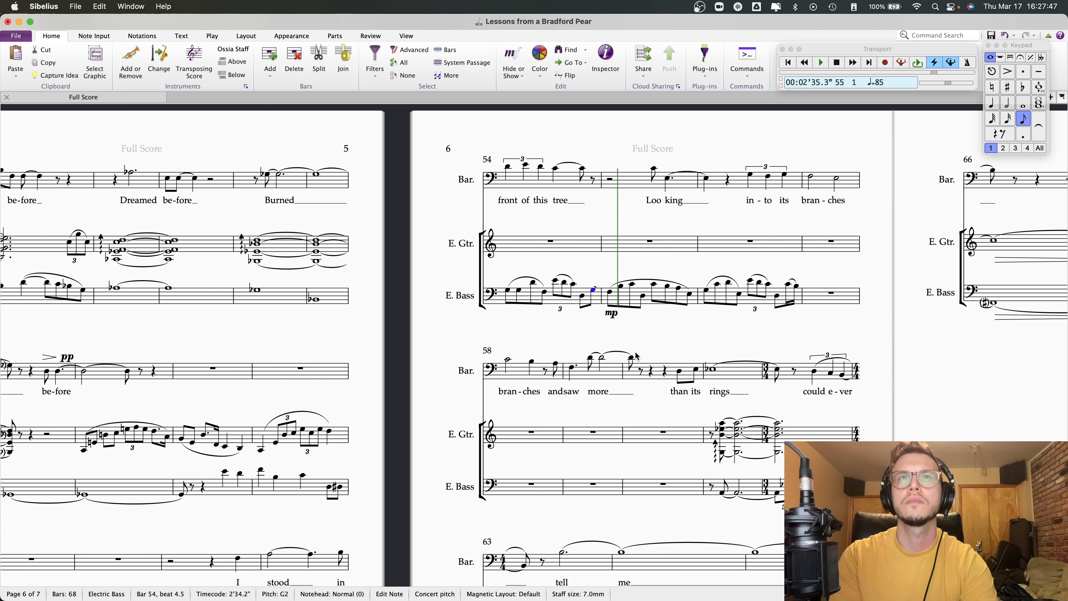
pyautogui.press('d')
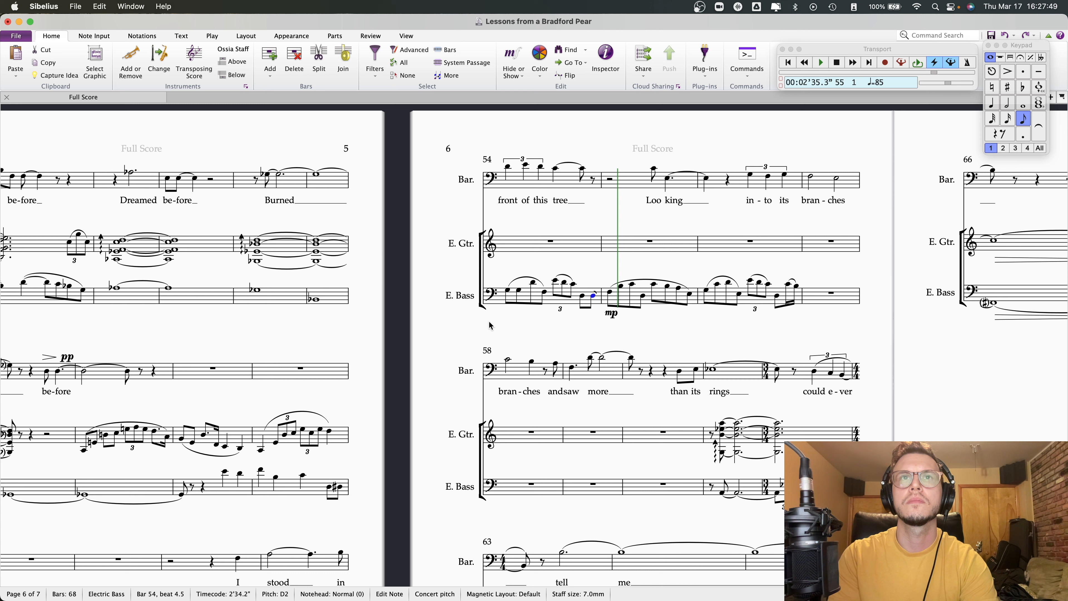
# - Repeat the electric bass's beat 3 triplet in bar 54 on beat 4
pyautogui.click(555, 281)
pyautogui.keyDown('shift'); pyautogui.click(572, 282); pyautogui.keyUp('shift')
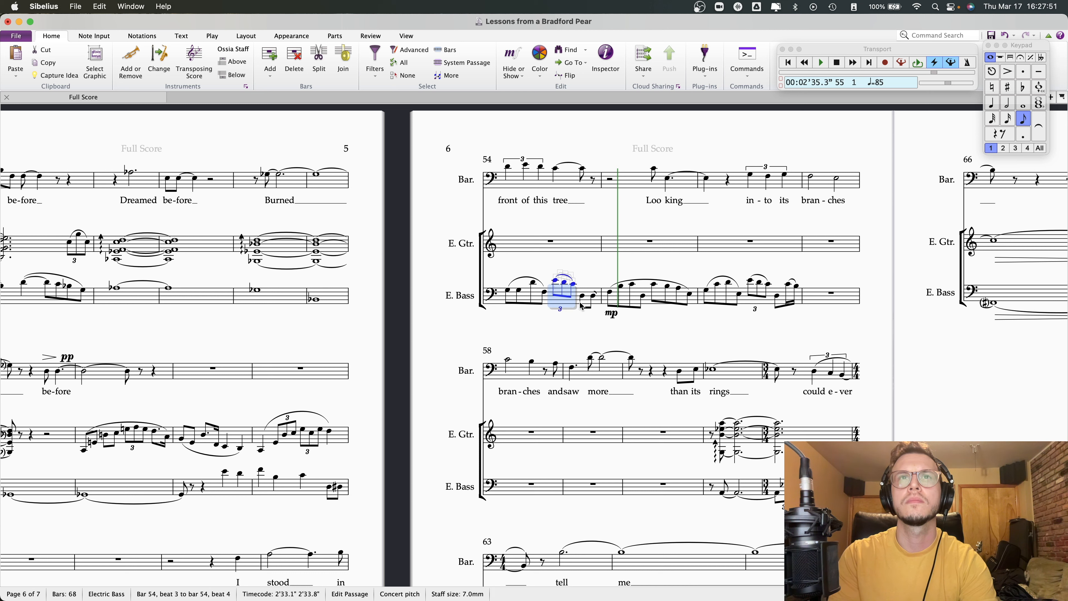
pyautogui.press('r')
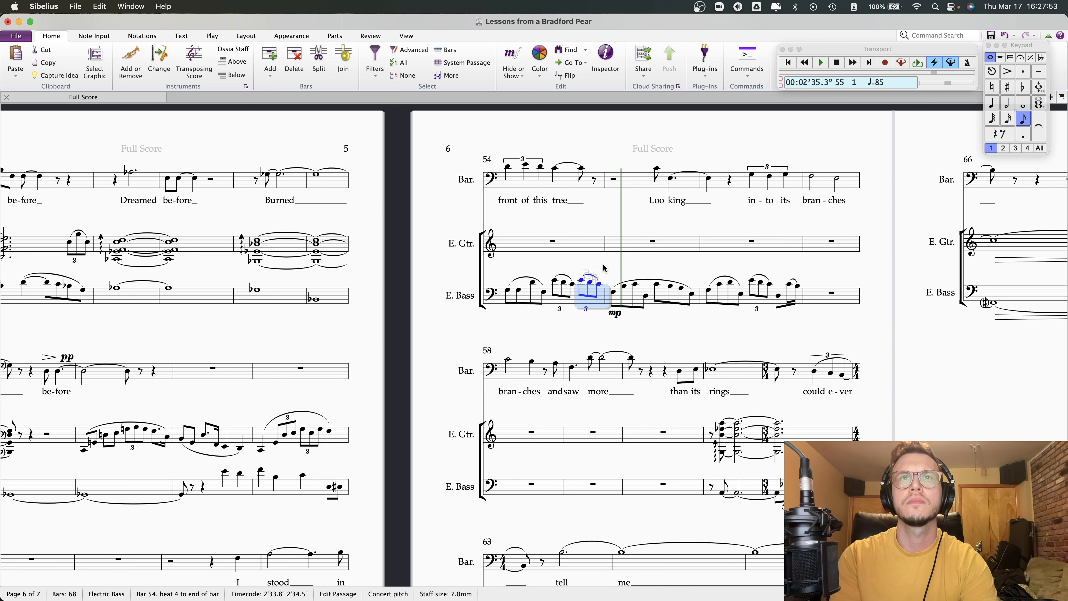
# - Lower the electric bass's beat 4 triplet in bar 54 an octave and set its second note to G2 and third to E2
pyautogui.press('super+Down')
pyautogui.press('Escape')
pyautogui.click(600, 300)
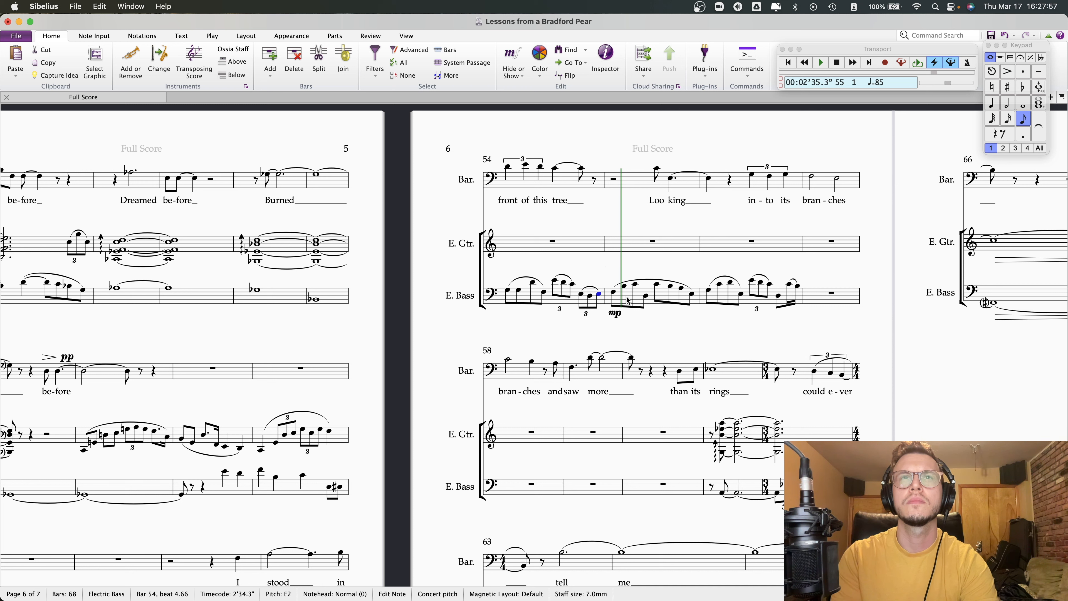
pyautogui.press('Left')
pyautogui.press('Left')
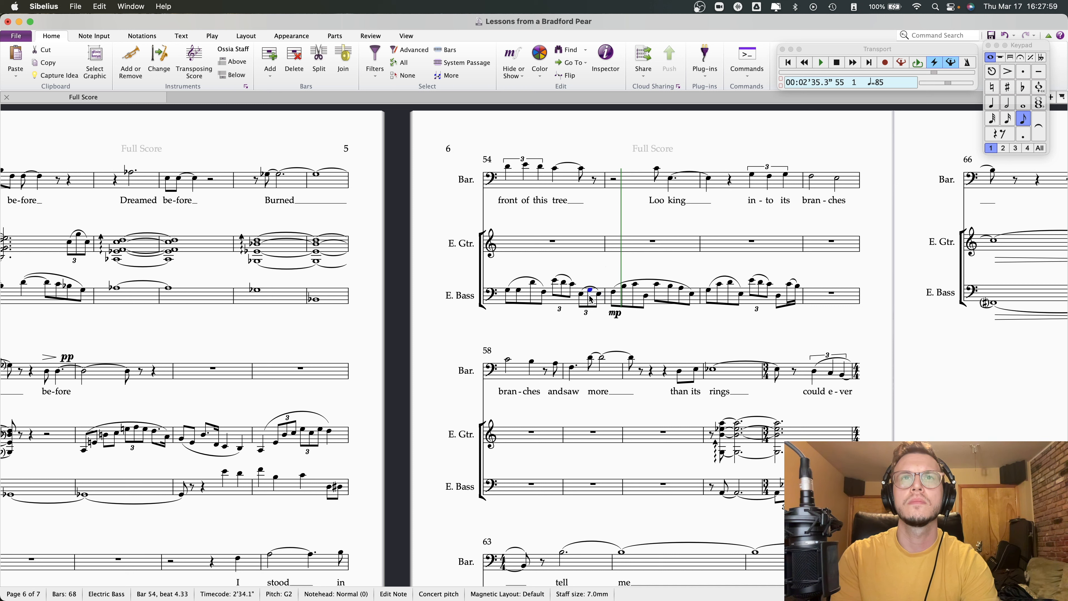
pyautogui.press('Right')
pyautogui.press('Right')
pyautogui.press('Right')
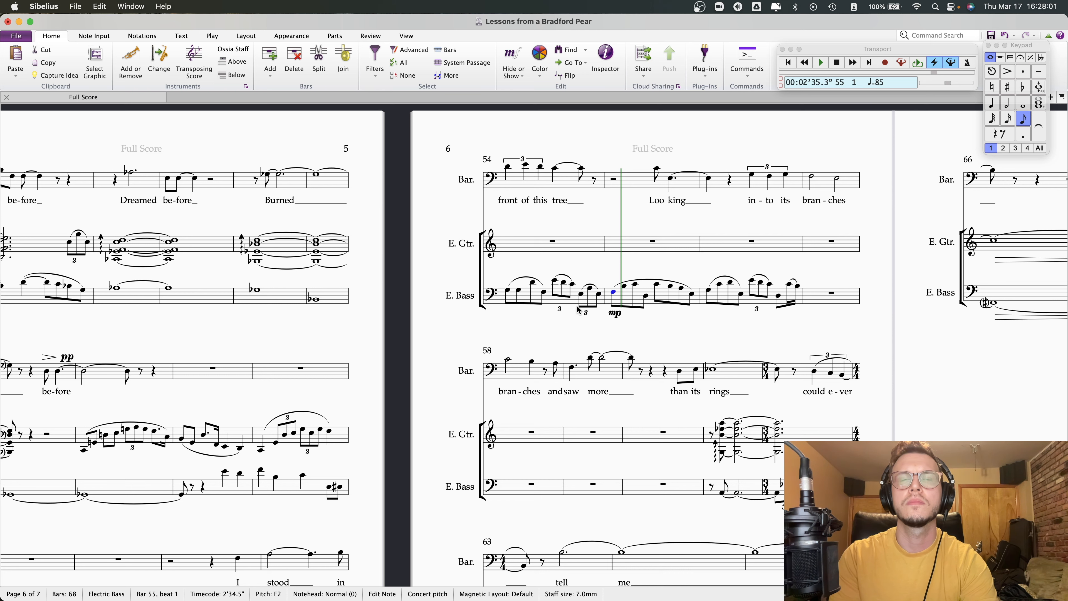
# - Play back the score from the electric bass's first note in bar 54 into bar 55
pyautogui.hscroll(-5, 587, 303)
pyautogui.scroll(-2, 587, 303)
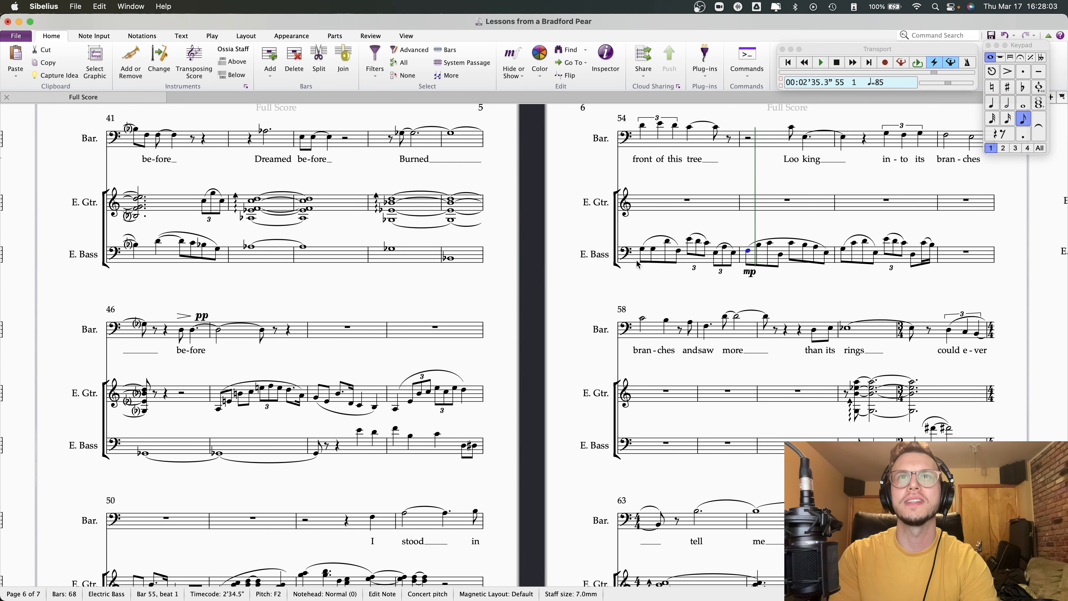
pyautogui.click(642, 251)
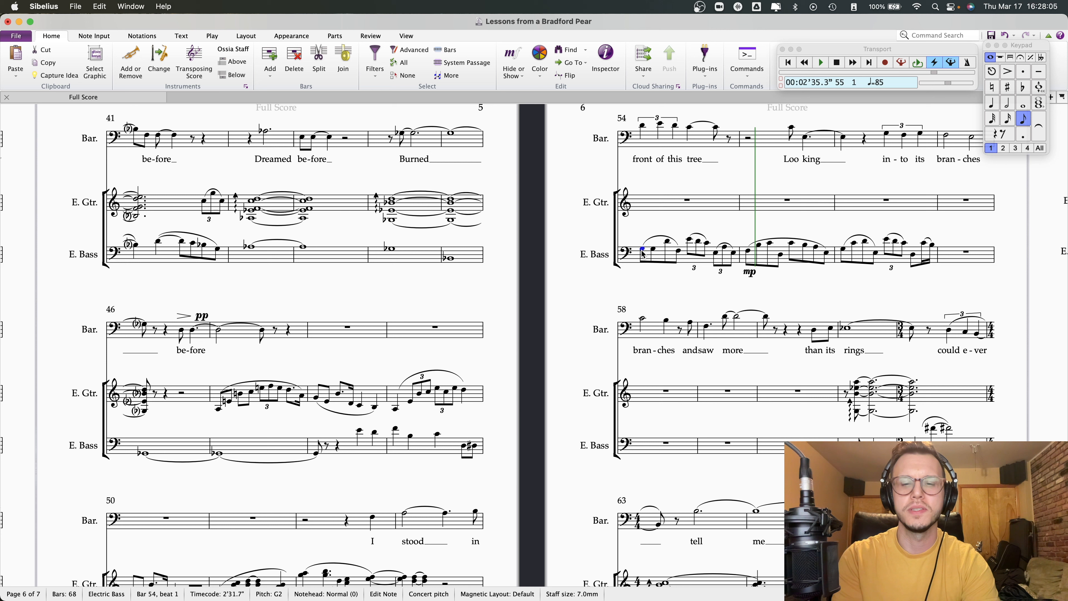
pyautogui.press('space')
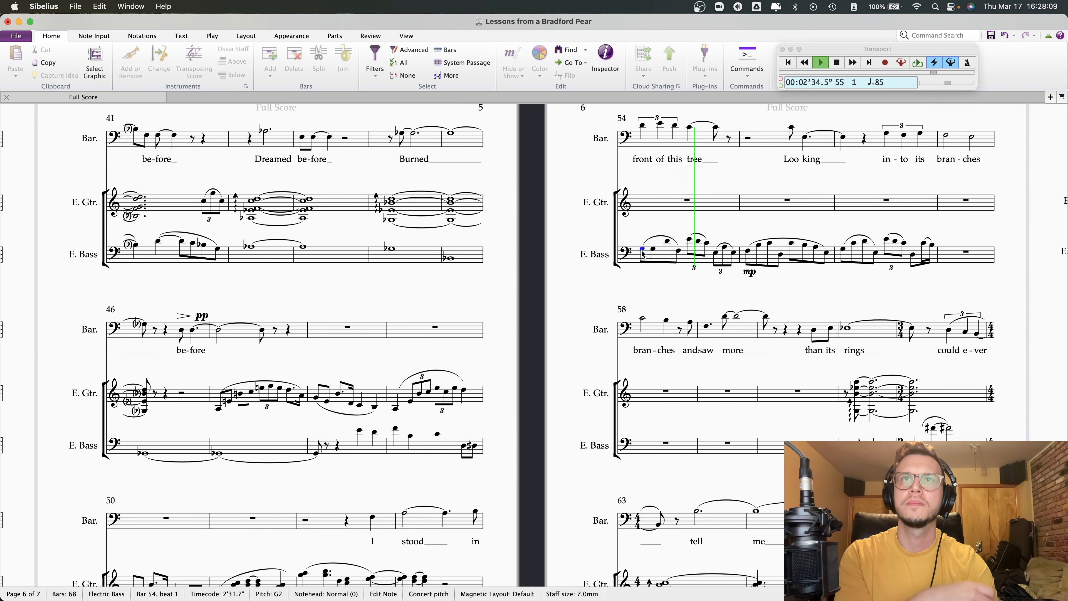
pyautogui.press('space')
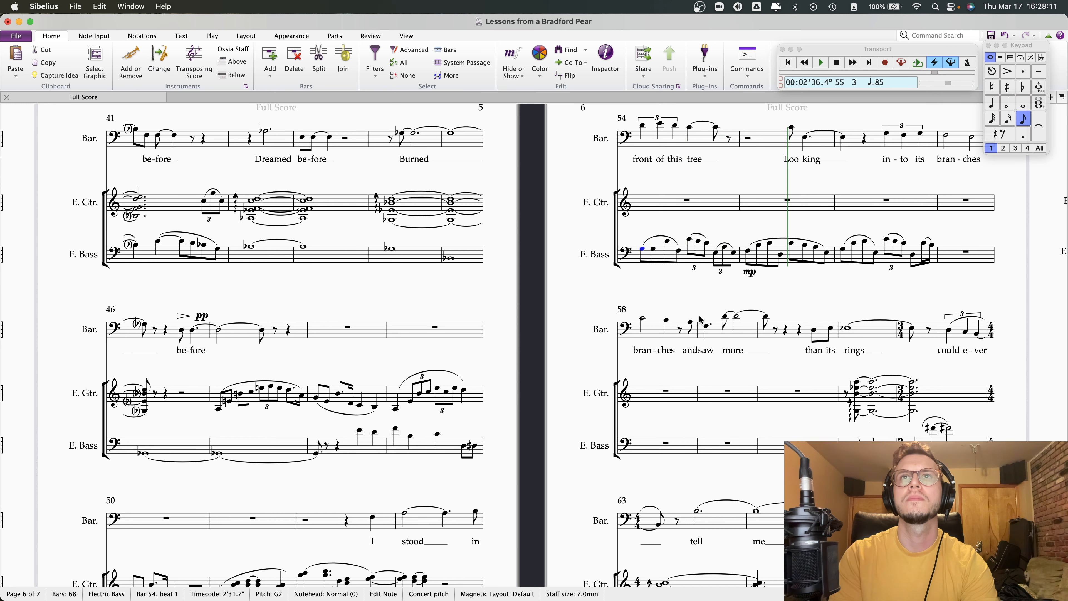
# - Reshape the electric bass's beat 4 triplet in bar 54, with D2 on beat 4 and A2 on beat 4.33
pyautogui.click(716, 254)
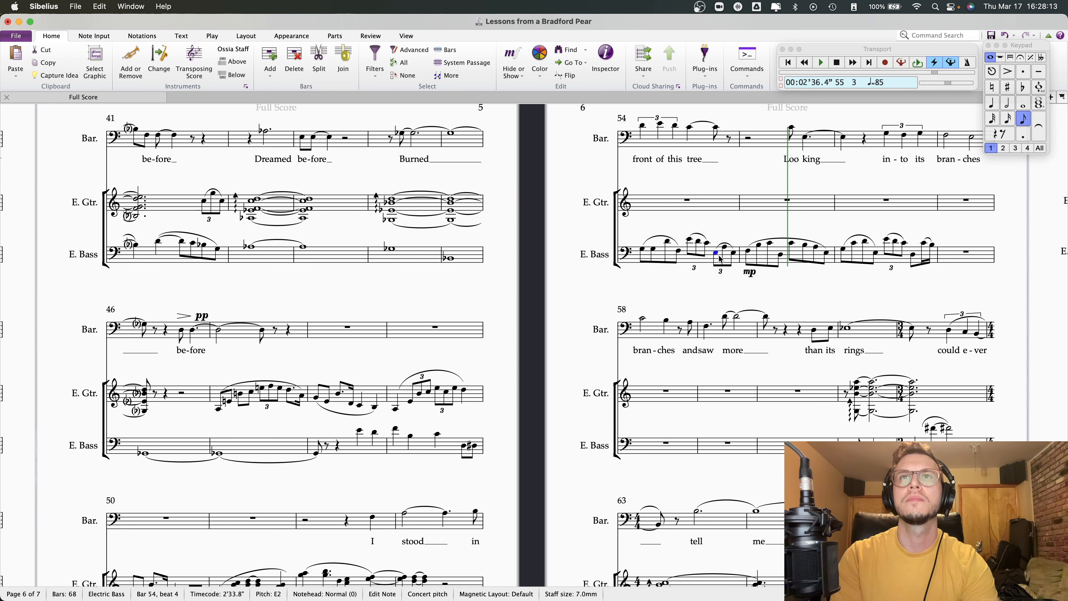
pyautogui.press('Right')
pyautogui.press('Right')
pyautogui.press('Right')
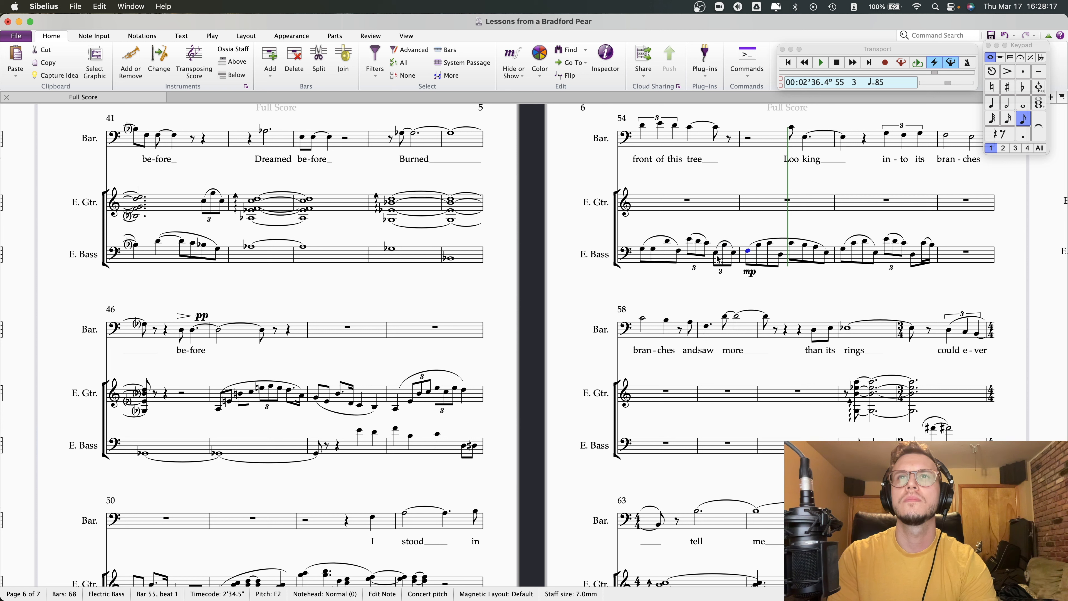
pyautogui.press('Right')
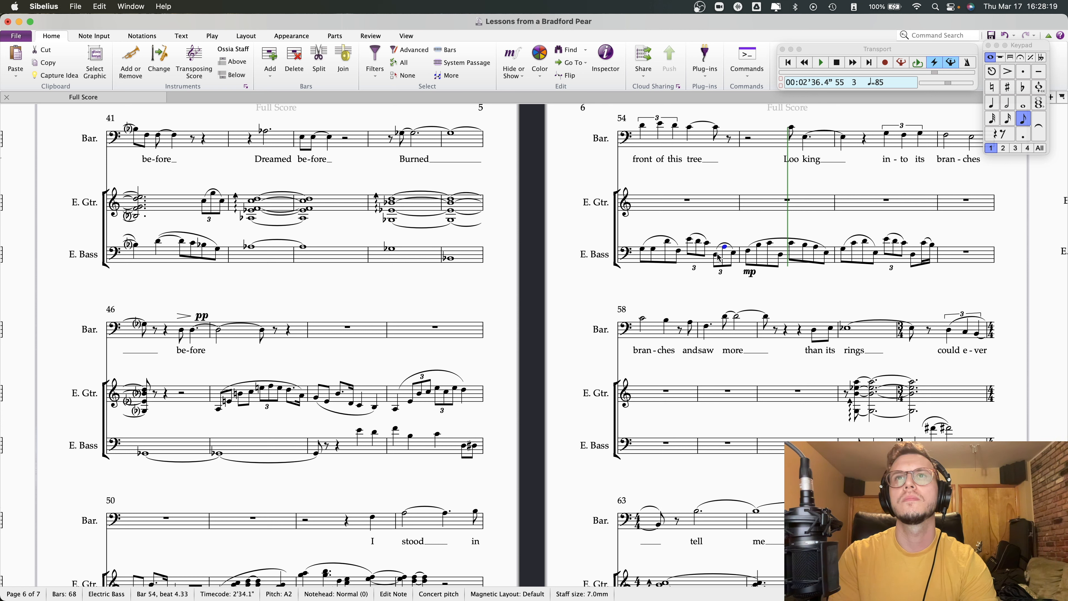
pyautogui.press('Right')
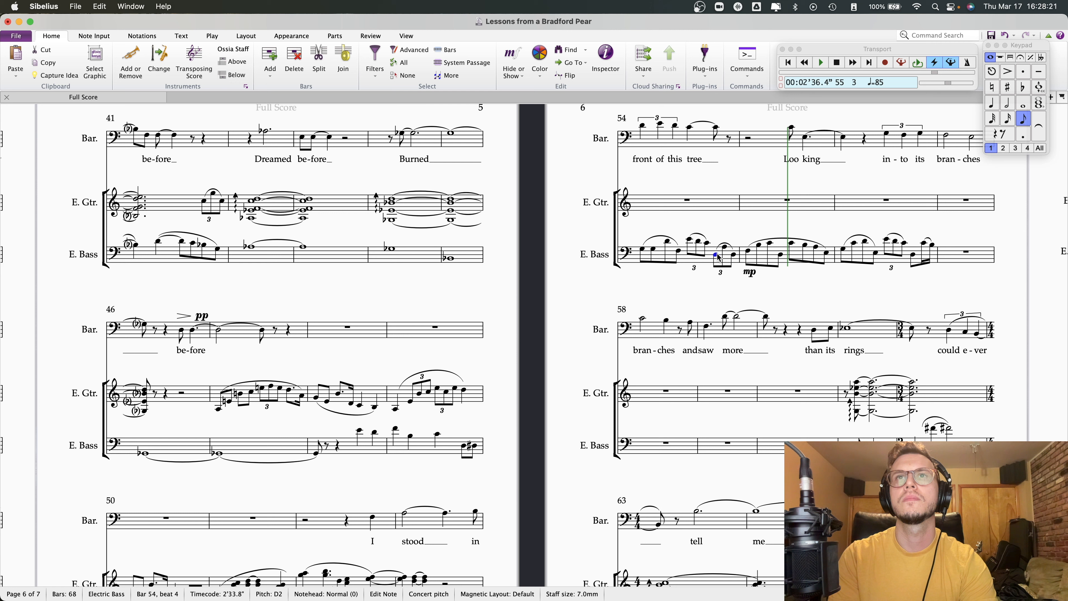
pyautogui.press('Right')
# - Play back bar 54 and make the electric bass's beat 1 note in that bar a quarter note
pyautogui.click(643, 252)
pyautogui.press('space')
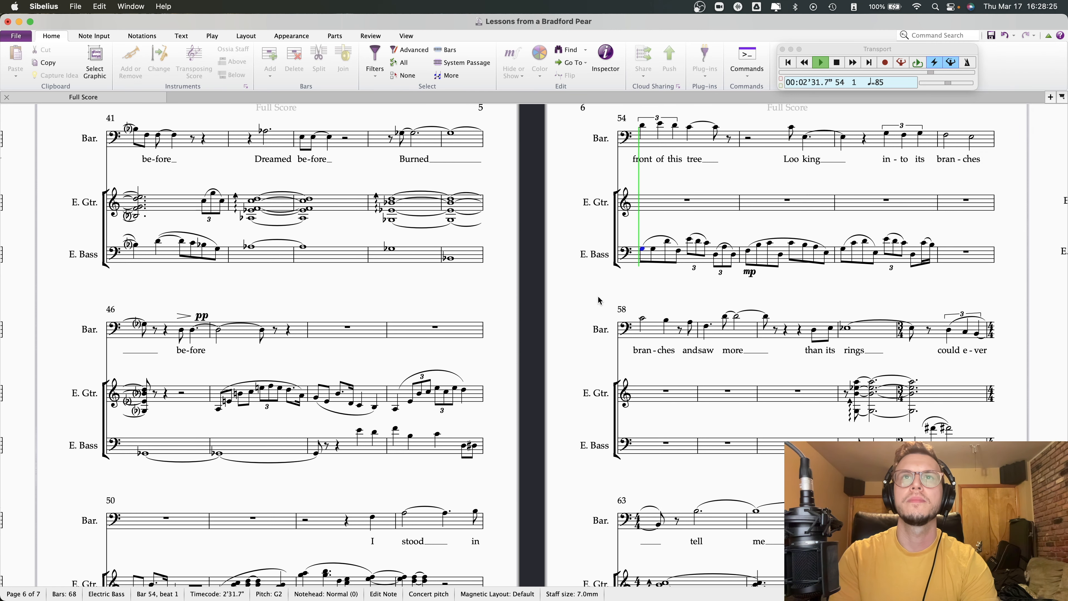
pyautogui.moveTo(599, 296); pyautogui.dragTo(581, 296)
pyautogui.press('super+minus')
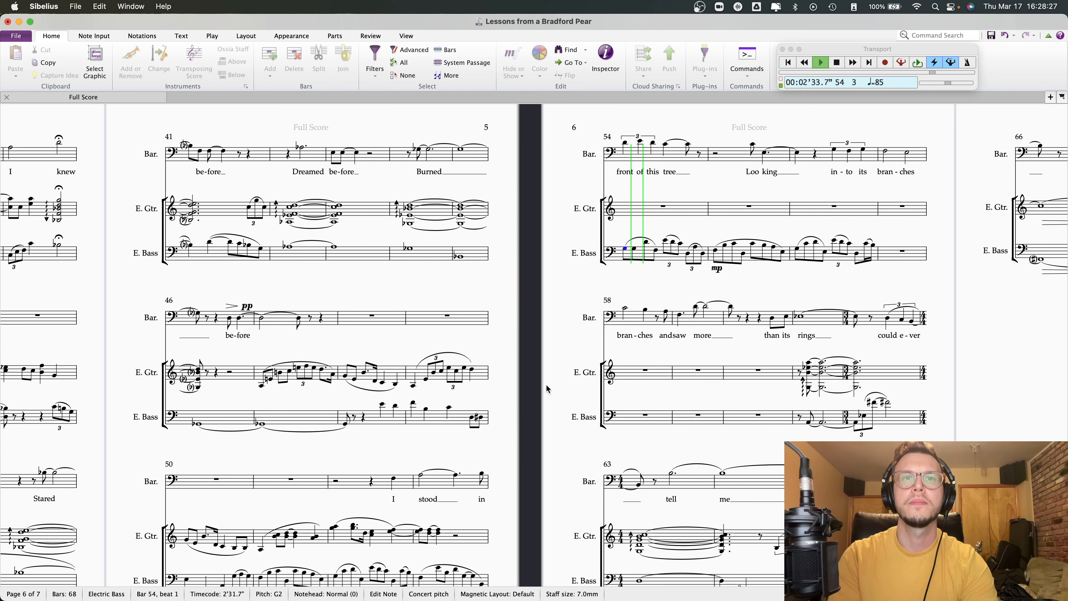
pyautogui.press('space')
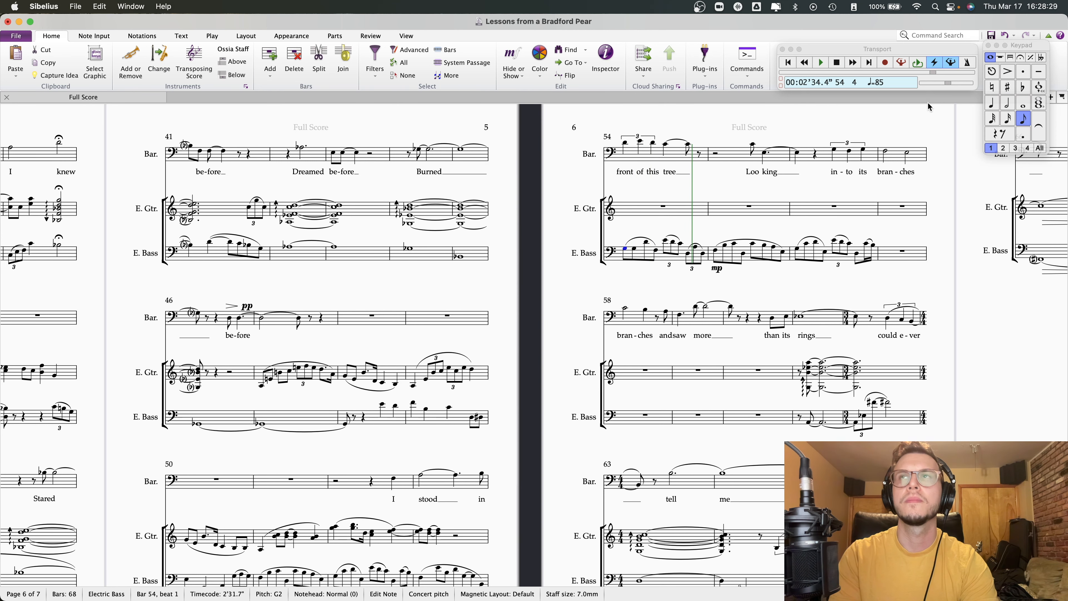
pyautogui.click(993, 101)
# - Play back from the electric bass's beat 4 triplet in bar 50 into bar 55, pausing in bar 54
pyautogui.scroll(-5, 519, 454)
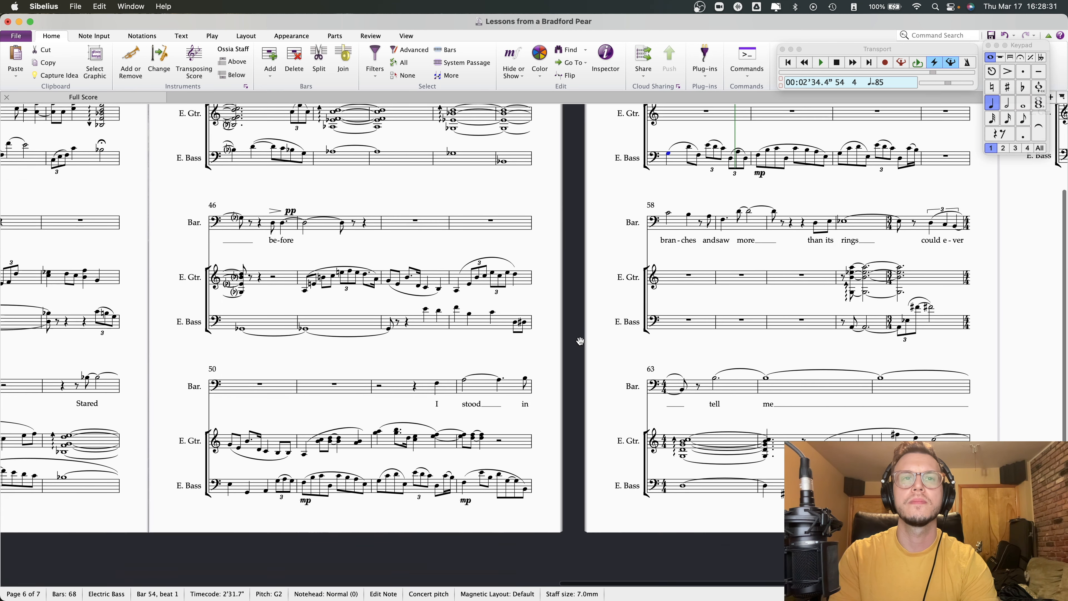
pyautogui.click(278, 483)
pyautogui.press('space')
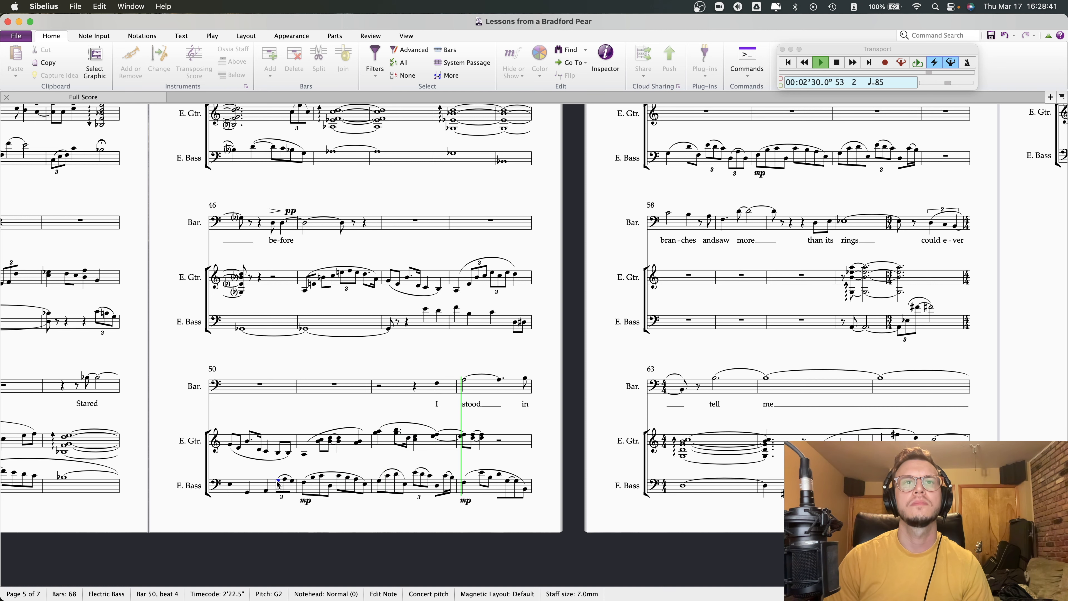
pyautogui.scroll(2, 278, 484)
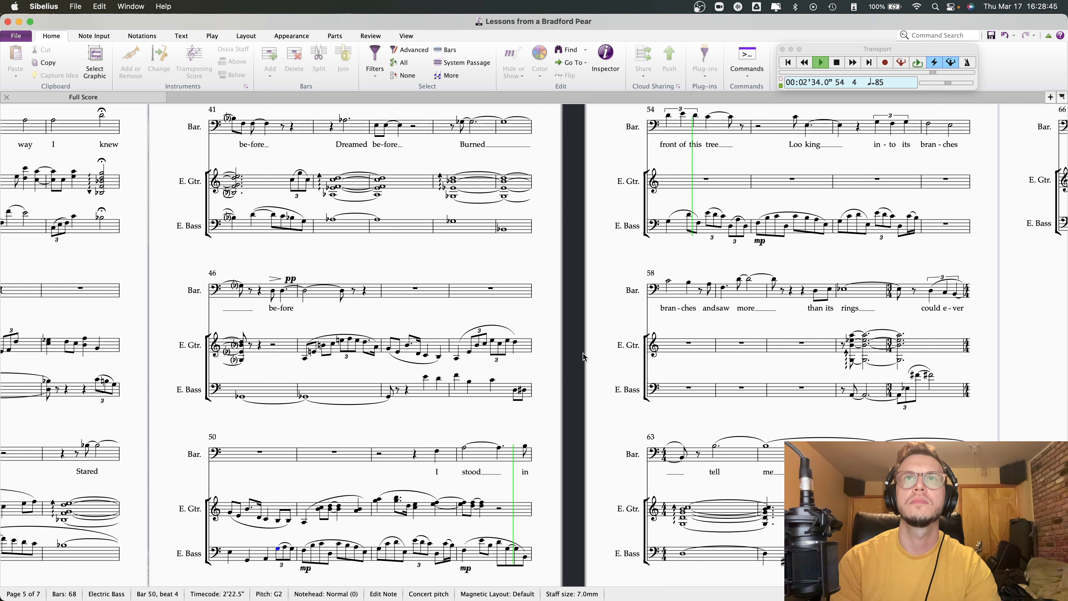
pyautogui.press('space')
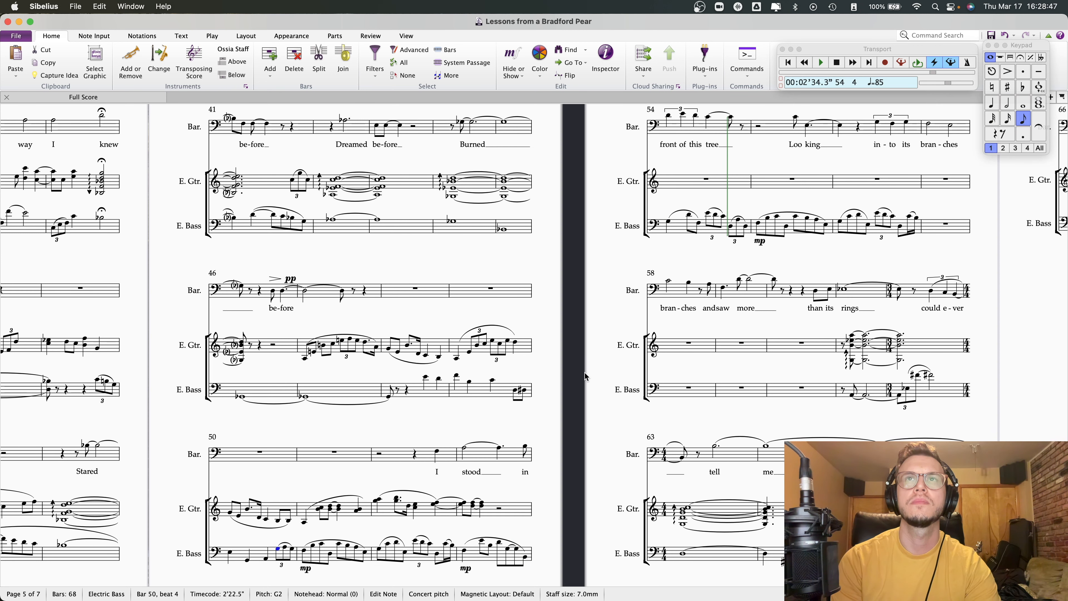
pyautogui.press('space')
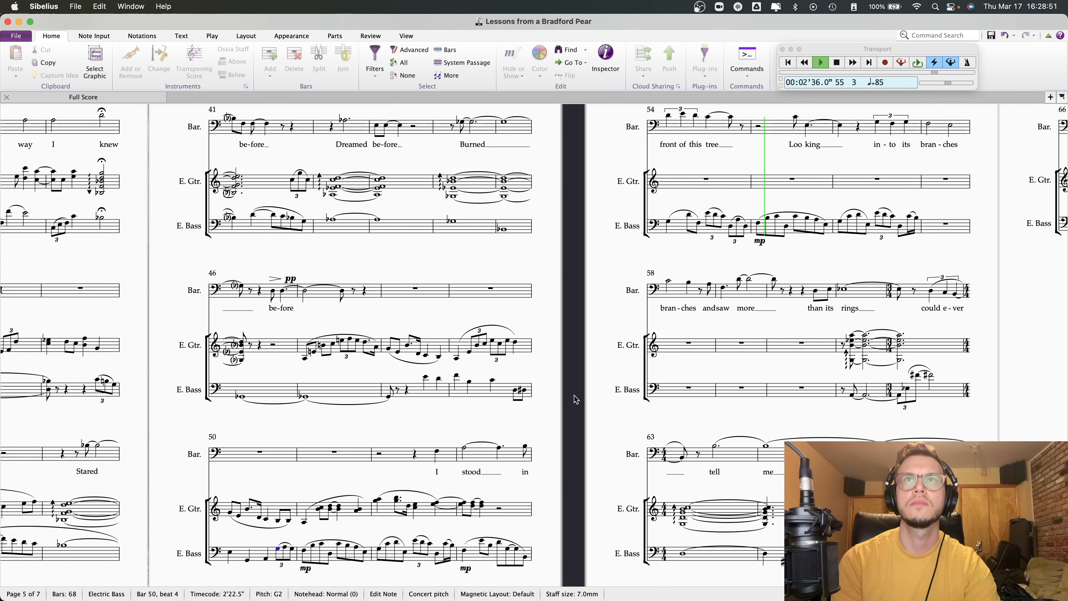
pyautogui.press('space')
# - Examine the electric bass phrase starting on beat 3 of bar 8, auditioning it note by note
pyautogui.scroll(-2, 543, 456)
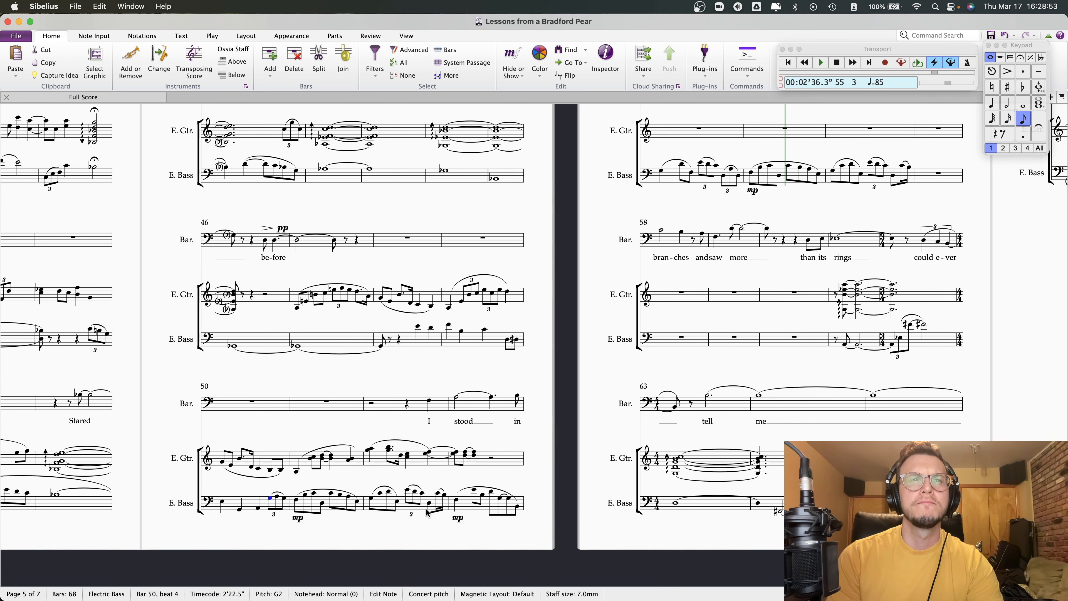
pyautogui.hscroll(-2, 408, 531)
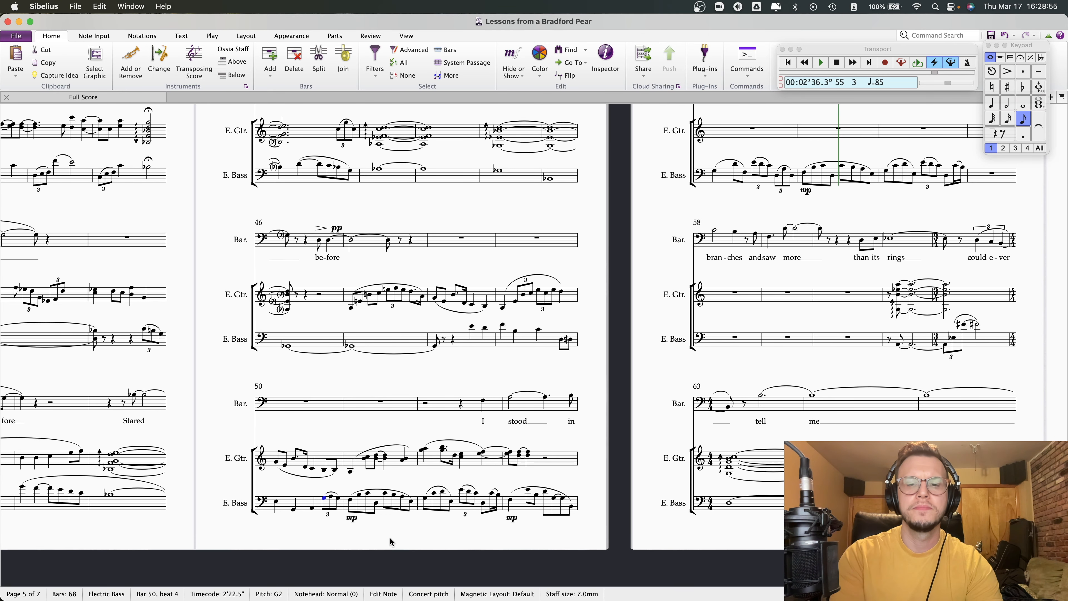
pyautogui.press('super+minus')
pyautogui.hscroll(-20, 390, 542)
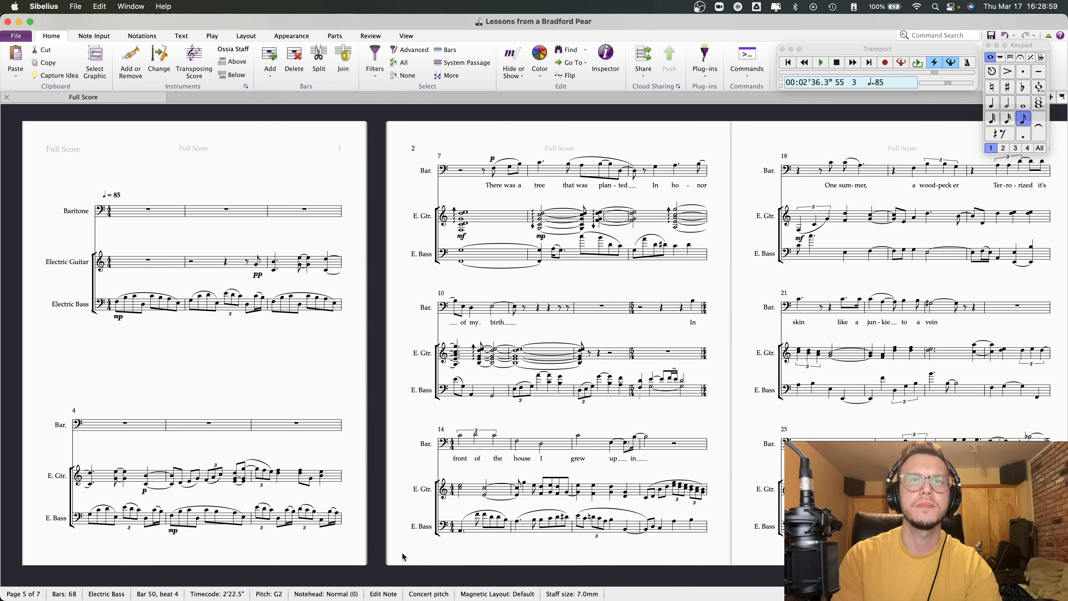
pyautogui.hscroll(2, 408, 552)
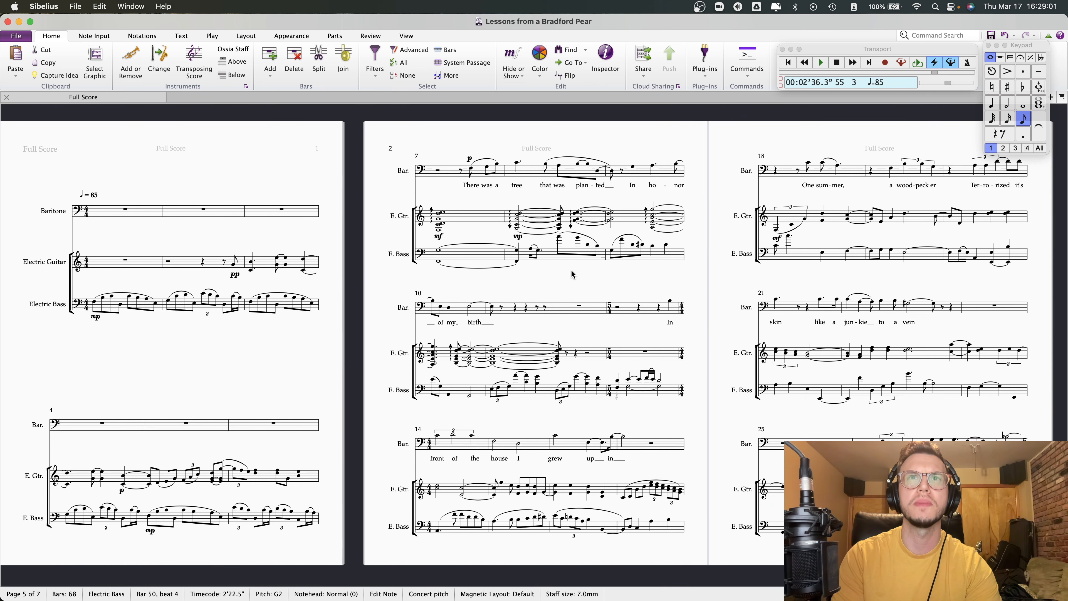
pyautogui.click(559, 237)
pyautogui.press('Right')
pyautogui.press('Right')
pyautogui.press('Right')
pyautogui.press('Right')
pyautogui.press('Right')
pyautogui.press('Right')
pyautogui.press('Right')
# - Copy the electric bass passage in bar 8 from beat 2 to the end of the bar
pyautogui.click(560, 237)
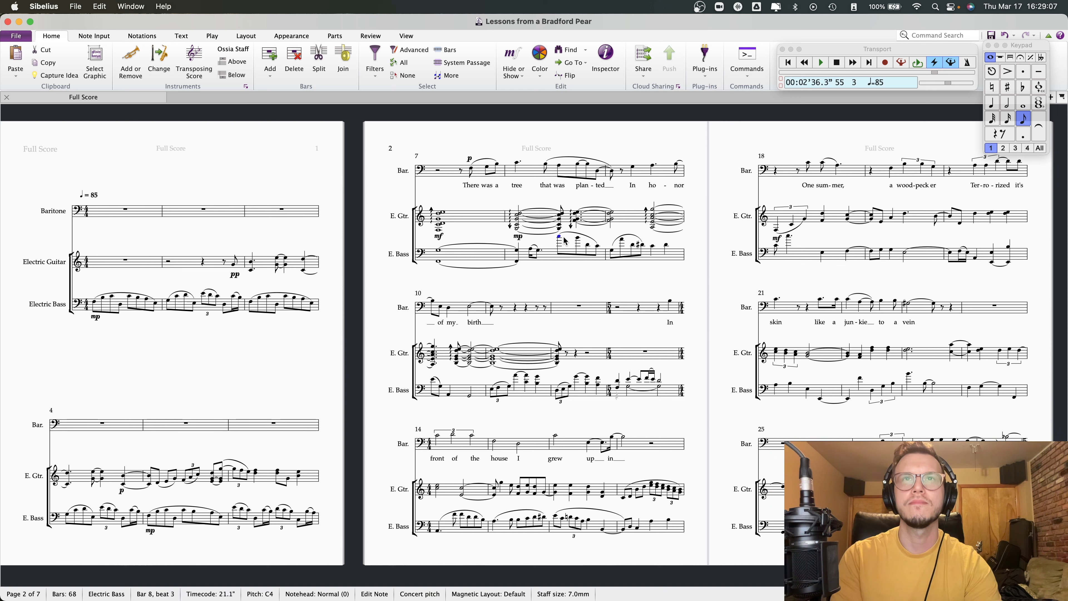
pyautogui.keyDown('shift'); pyautogui.click(599, 249); pyautogui.keyUp('shift')
pyautogui.keyDown('shift'); pyautogui.click(533, 252); pyautogui.keyUp('shift')
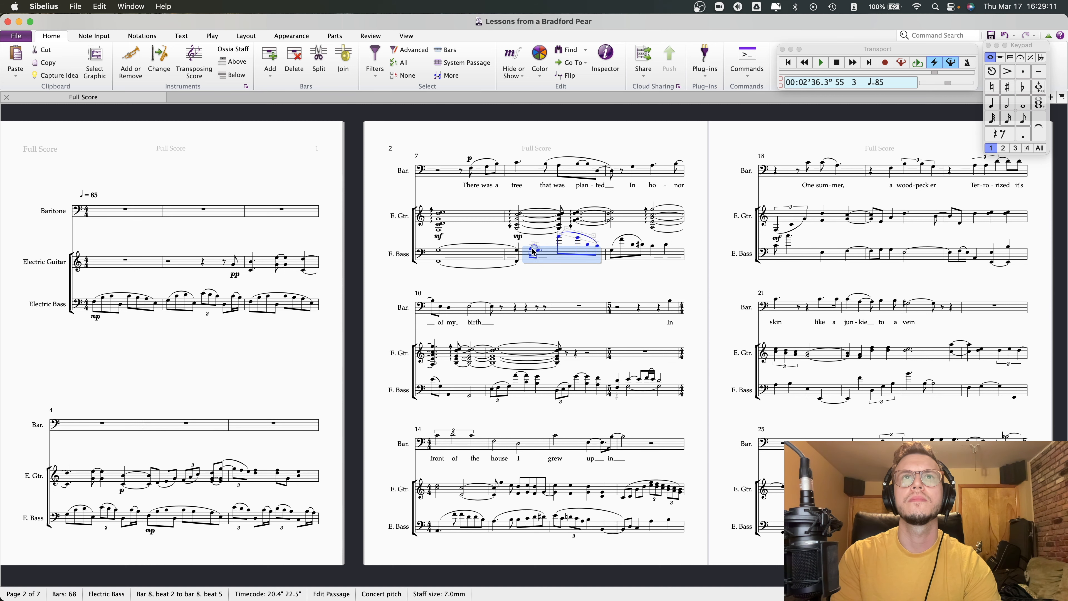
pyautogui.hscroll(15, 548, 287)
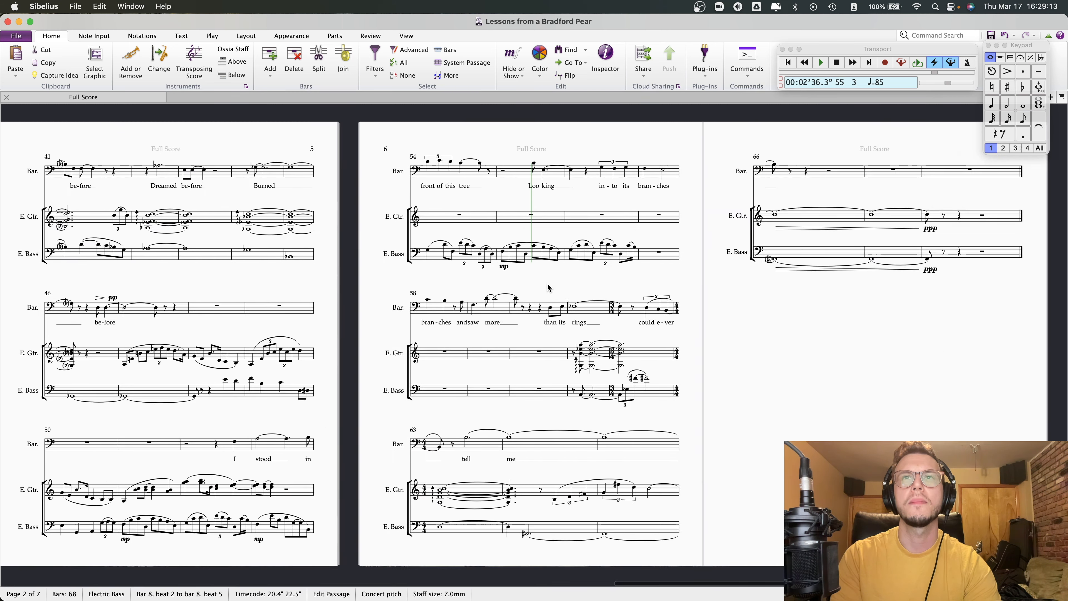
pyautogui.press('Escape')
# - Play back the score from the start of bar 51 to beat 4 of bar 53
pyautogui.hscroll(-3, 311, 515)
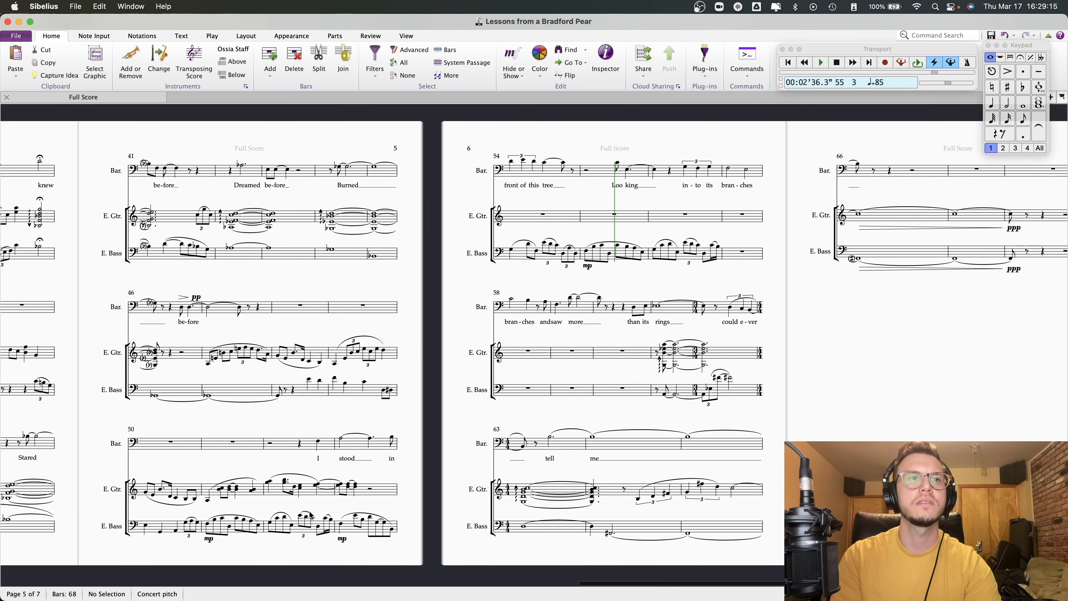
pyautogui.hscroll(-3, 311, 515)
pyautogui.click(288, 527)
pyautogui.press('space')
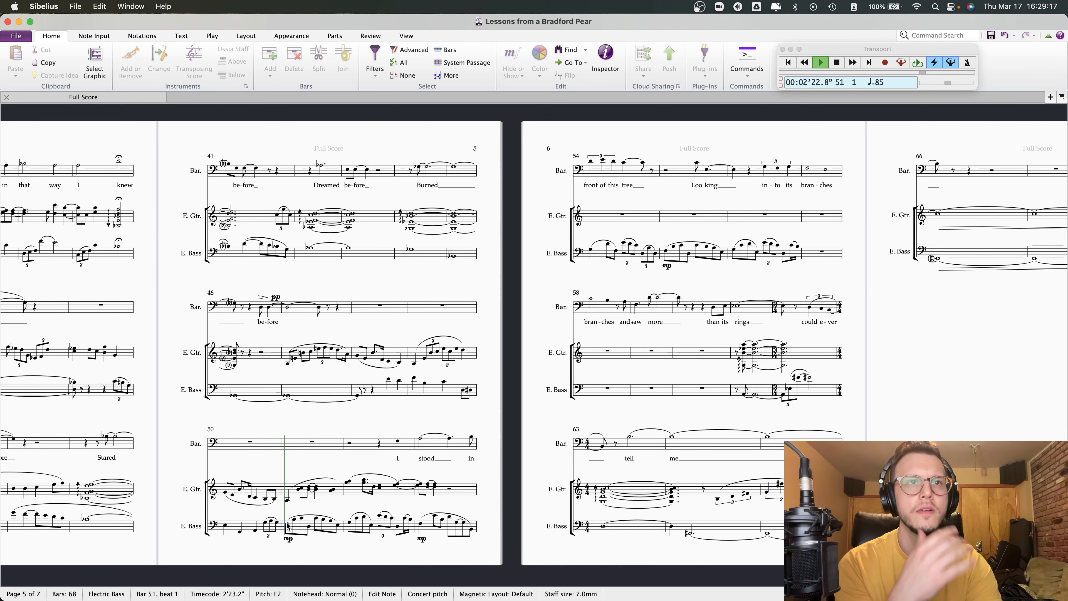
pyautogui.hscroll(6, 288, 526)
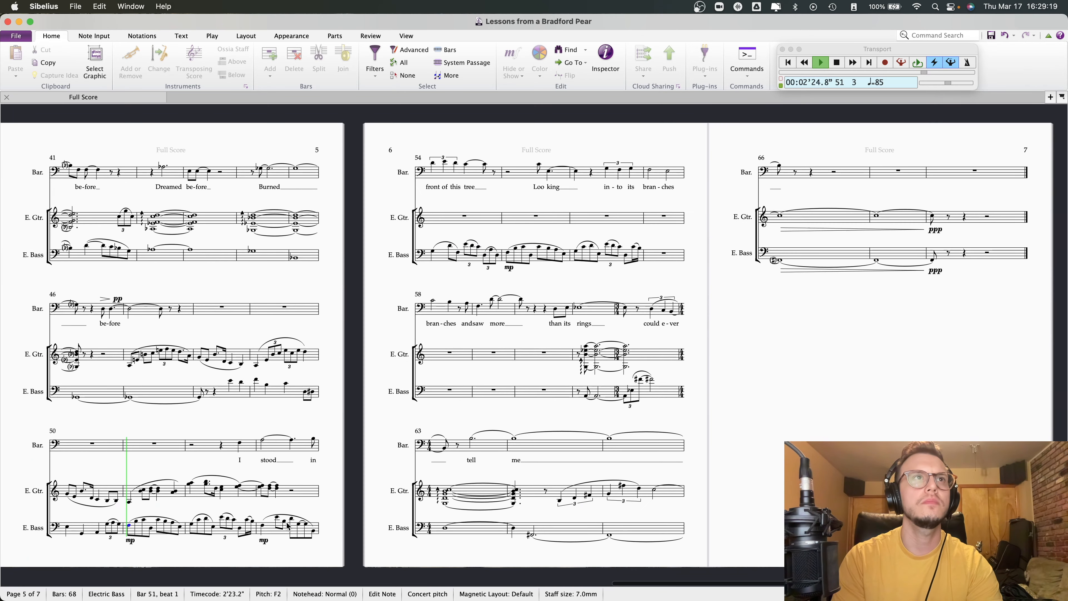
pyautogui.hscroll(-1, 287, 526)
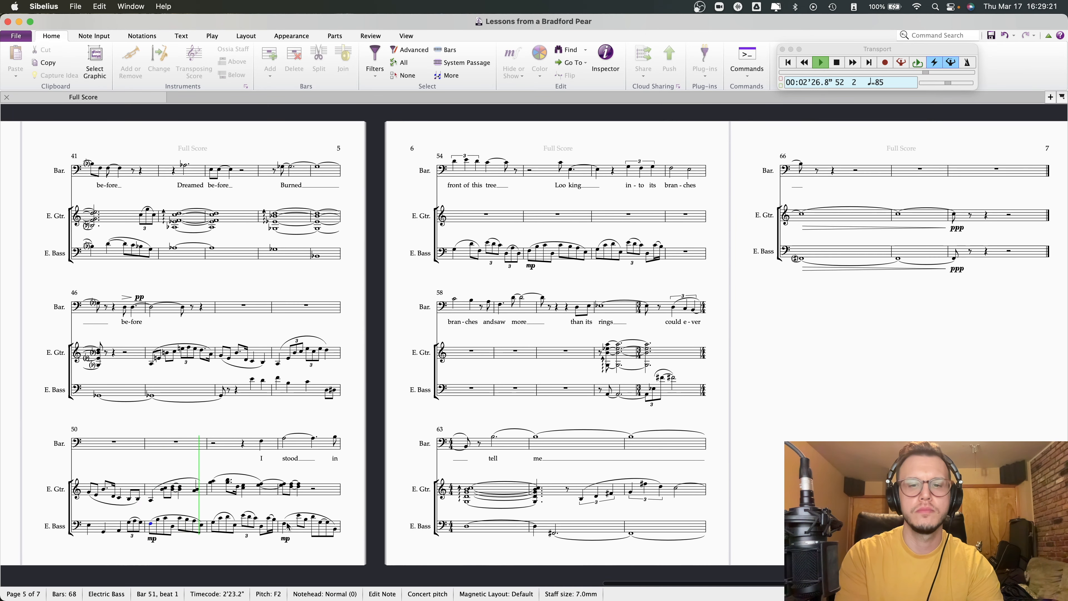
pyautogui.scroll(3, 288, 526)
pyautogui.hscroll(-1, 287, 526)
pyautogui.click(335, 551)
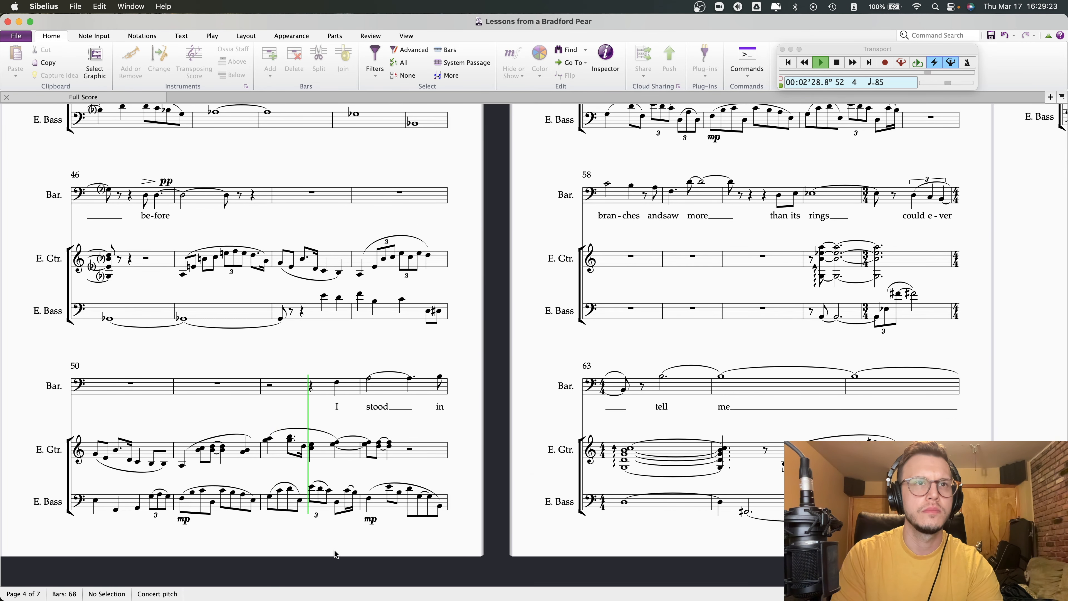
pyautogui.hscroll(1, 351, 554)
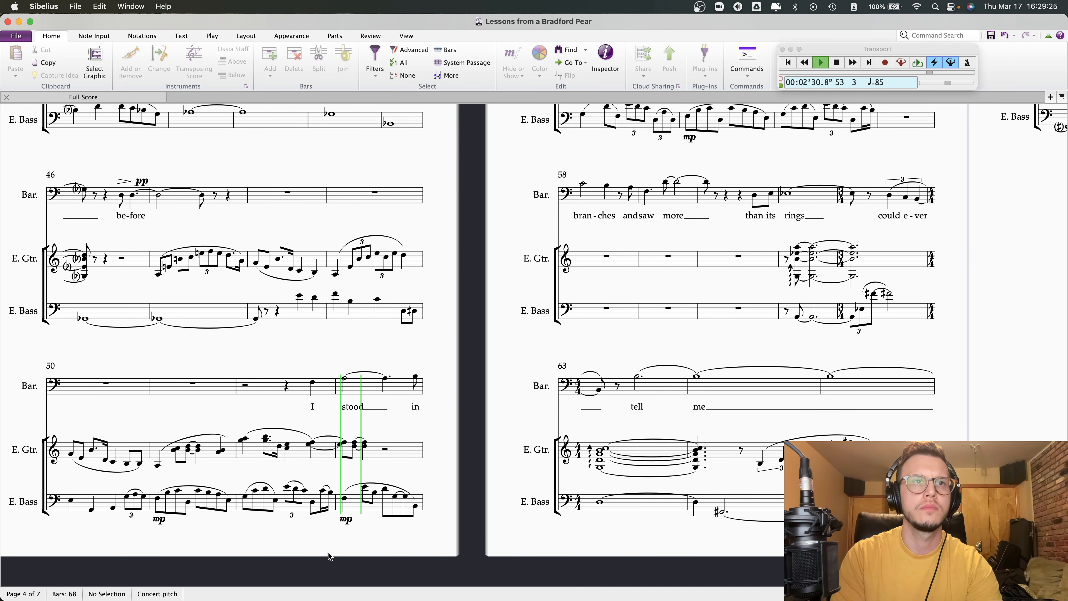
pyautogui.press('space')
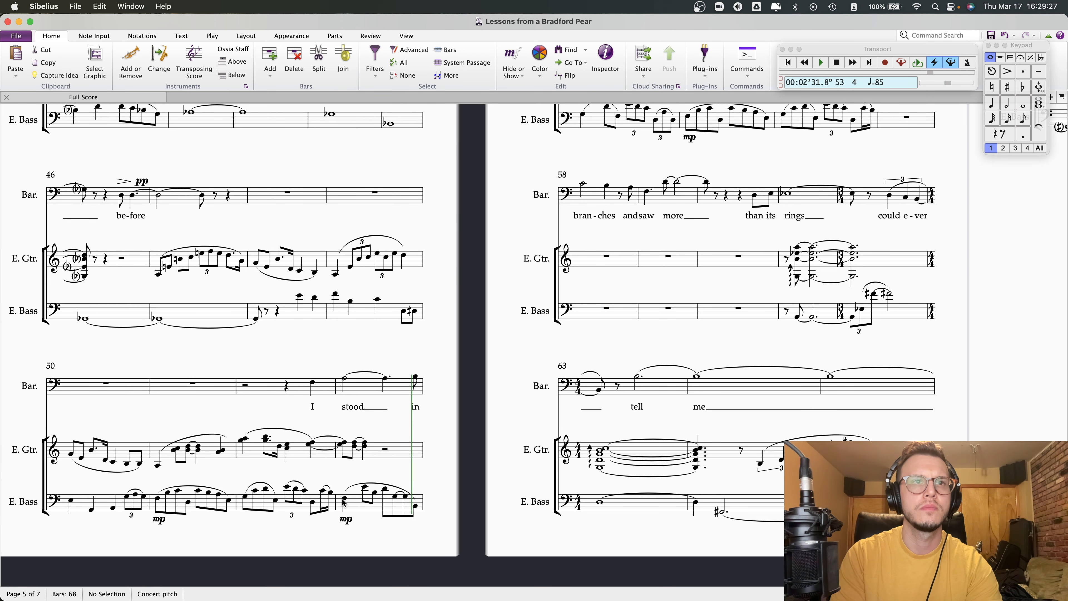
# - Paste the copied bar 8 passage at beat 1 of the electric bass's bar 53 and play back from beat 4.5 of bar 52
pyautogui.click(344, 503)
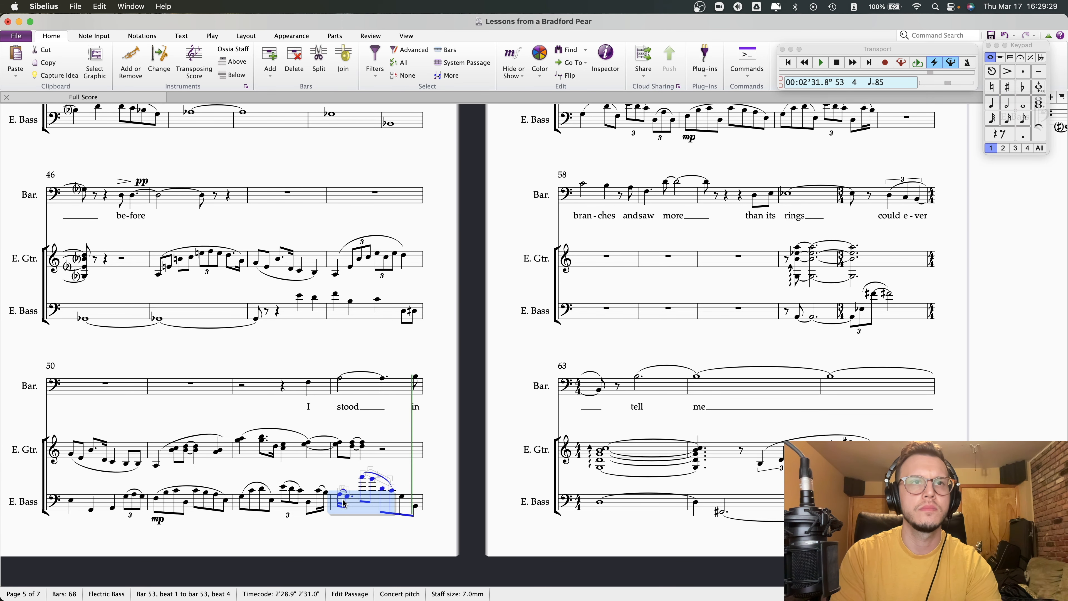
pyautogui.click(318, 490)
pyautogui.press('p')
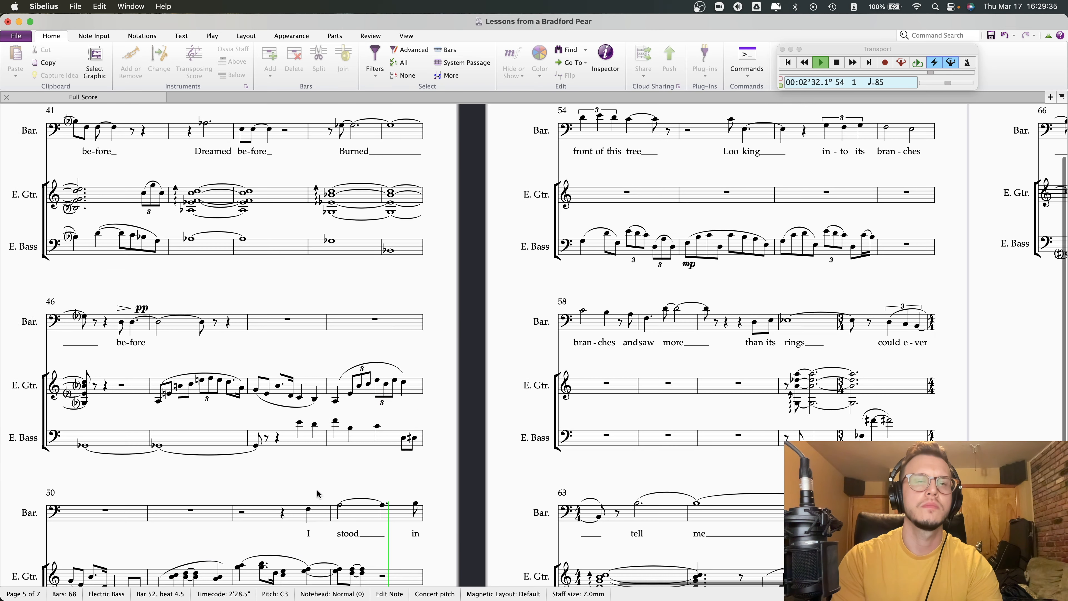
# - Change the electric bass's A2 on beat 1 of bar 53 to a quarter note
pyautogui.press('space')
pyautogui.moveTo(480, 475); pyautogui.dragTo(480, 340)
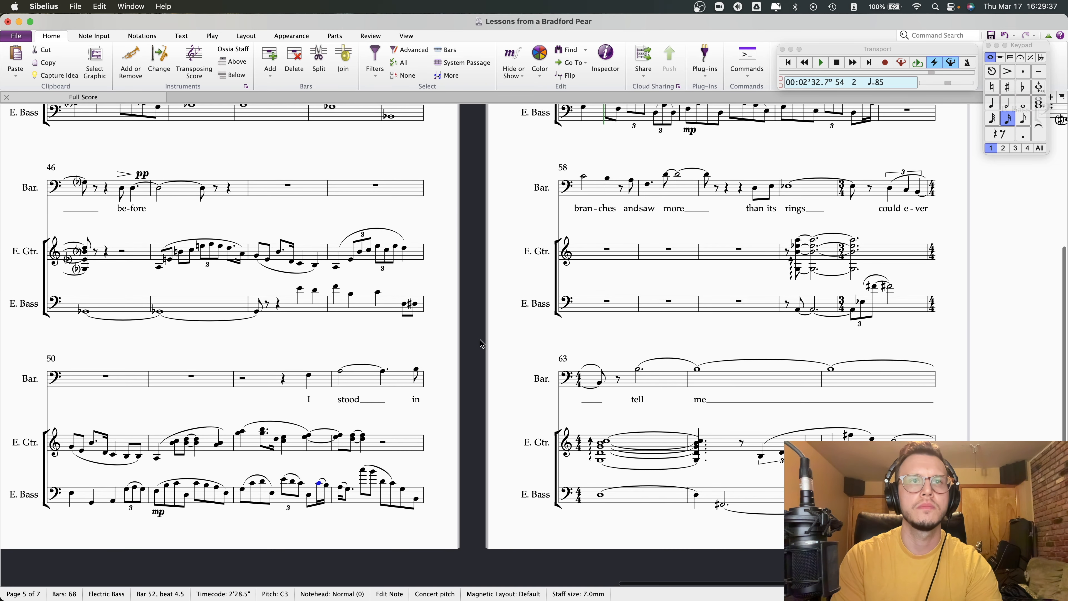
pyautogui.click(340, 489)
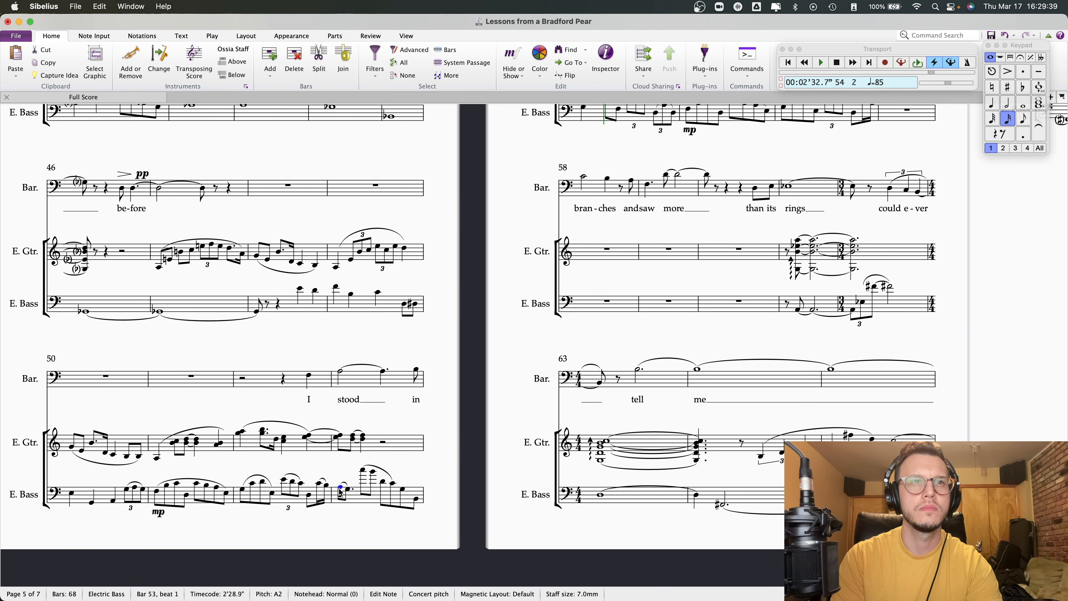
pyautogui.hscroll(-1, 320, 488)
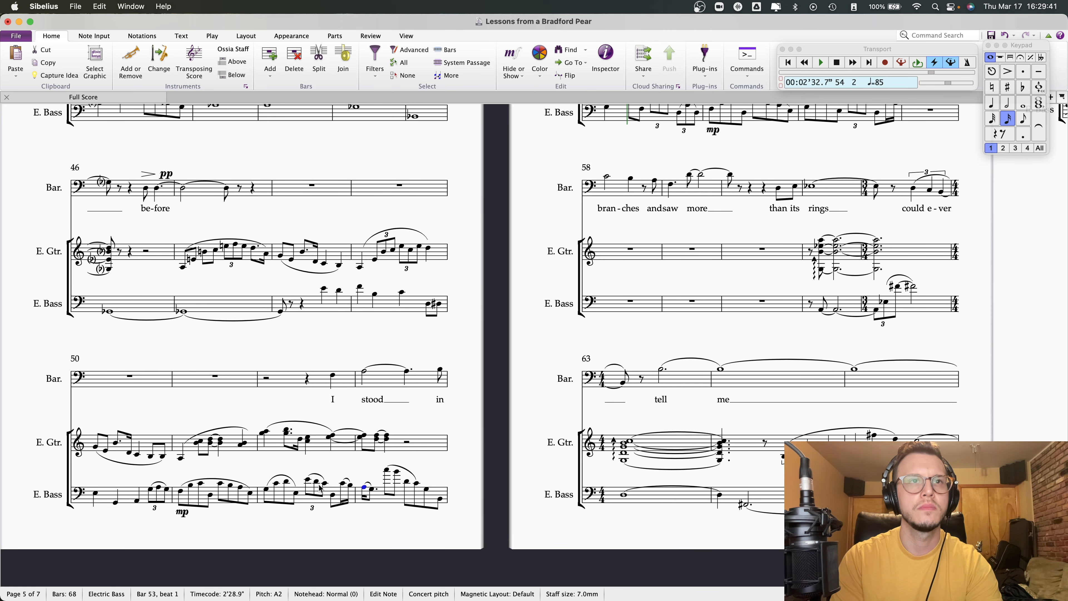
pyautogui.click(992, 105)
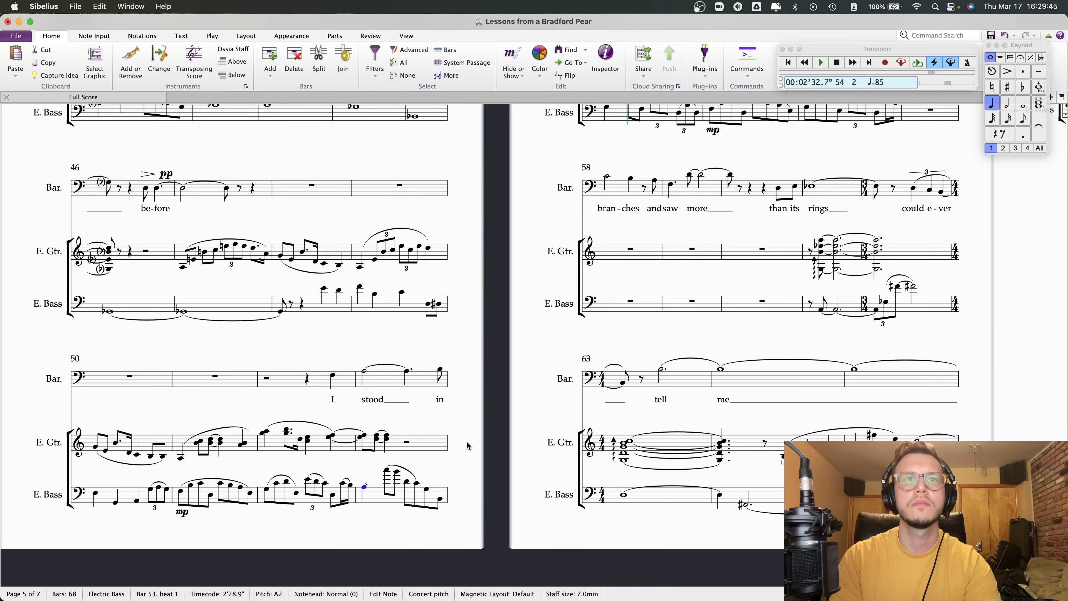
# - Play back the score from the start of bar 52 to beat 2 of bar 54
pyautogui.press('Escape')
pyautogui.click(263, 493)
pyautogui.press('p')
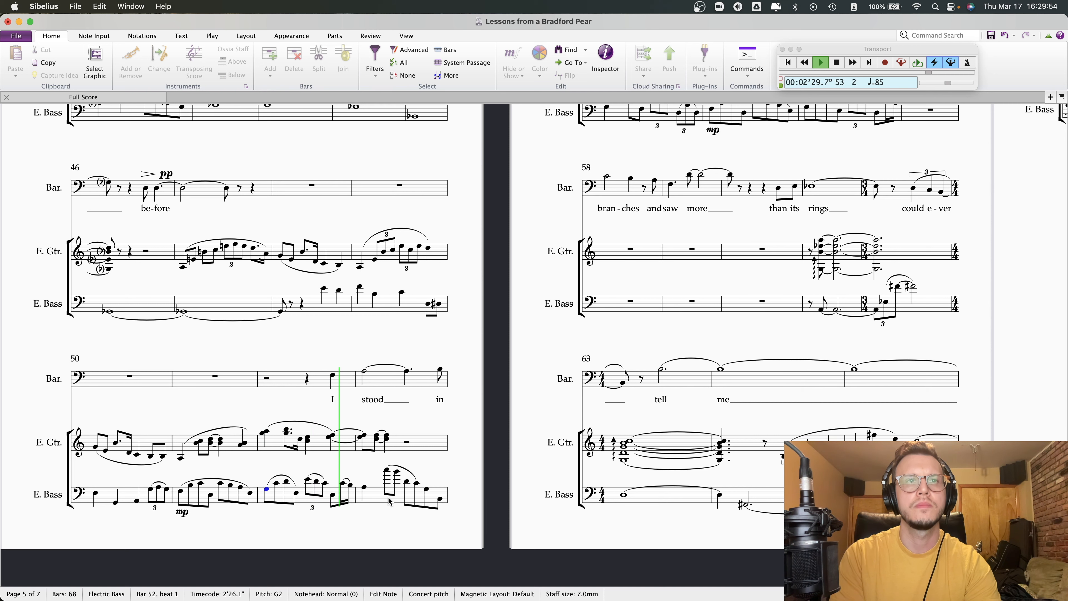
pyautogui.scroll(-2, 491, 332)
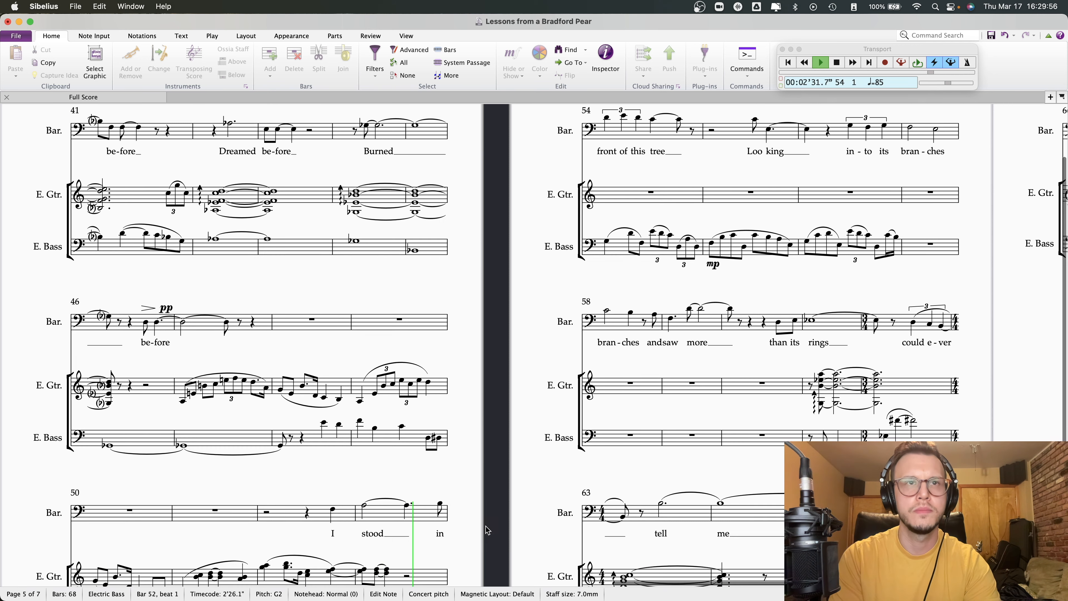
pyautogui.press('Escape')
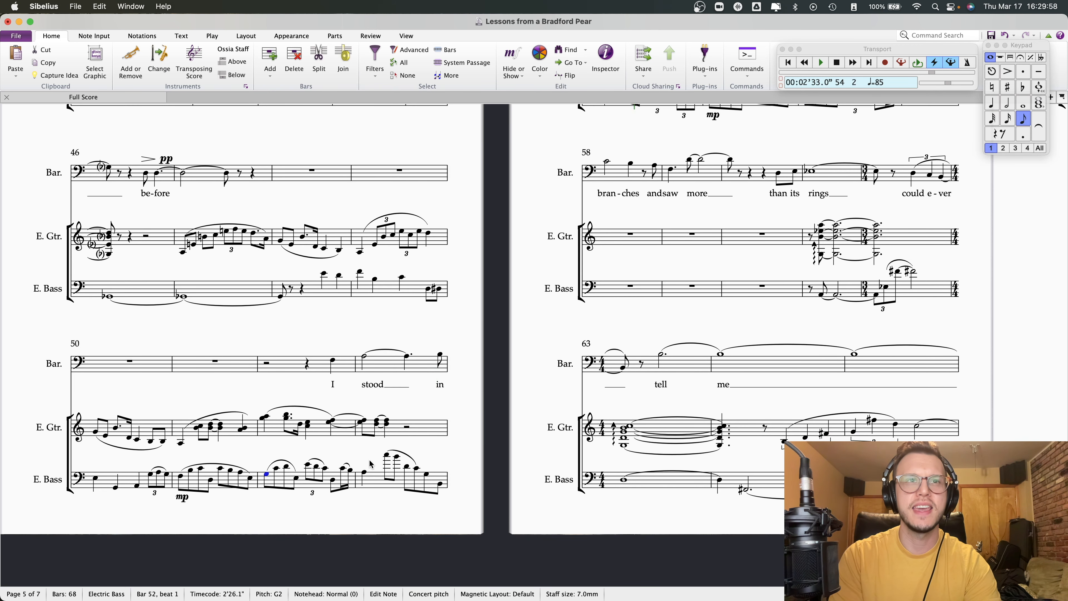
# - Lengthen the electric bass note on beat 3 of bar 53 to a quarter note
pyautogui.click(364, 472)
pyautogui.press('Right')
pyautogui.press('Right')
pyautogui.press('Right')
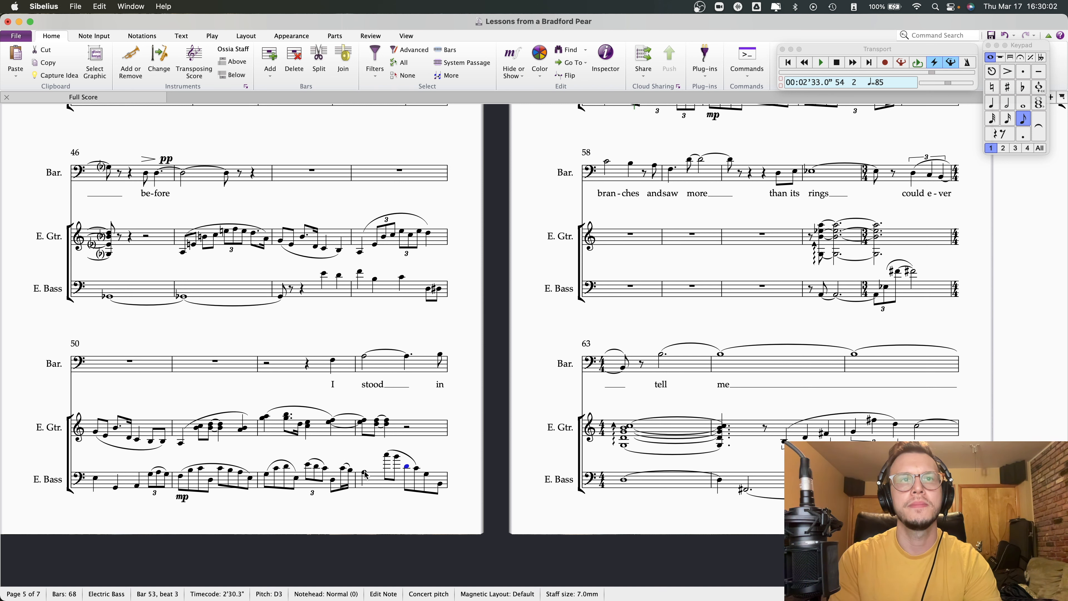
pyautogui.click(993, 105)
# - Remove the slur starting on beat 2 of the electric bass's bar 53 and lower the beat 3 note to G2
pyautogui.press('Left')
pyautogui.press('Left')
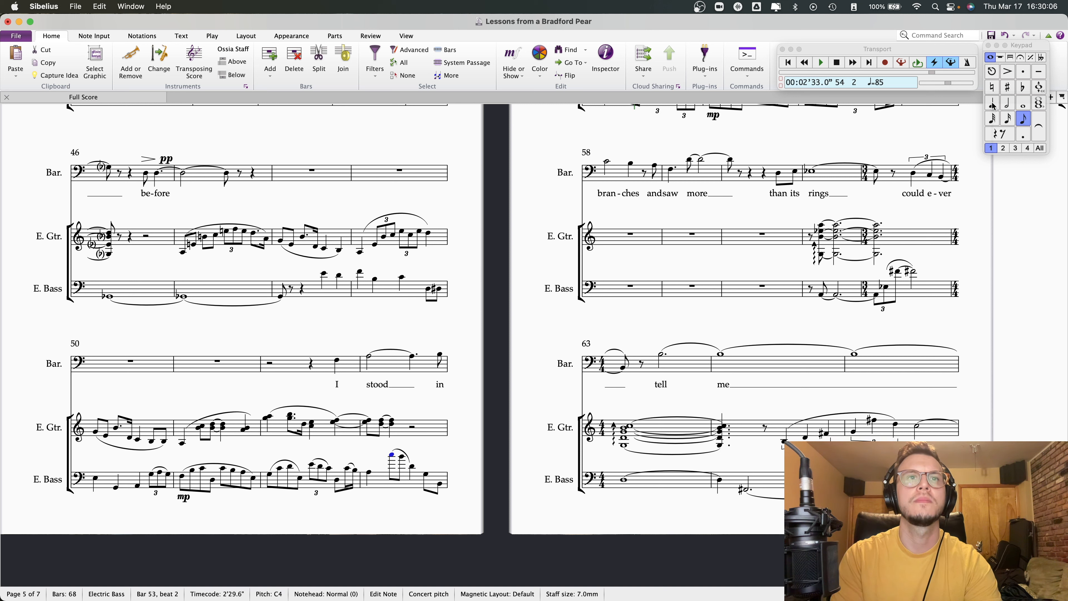
pyautogui.press('Right')
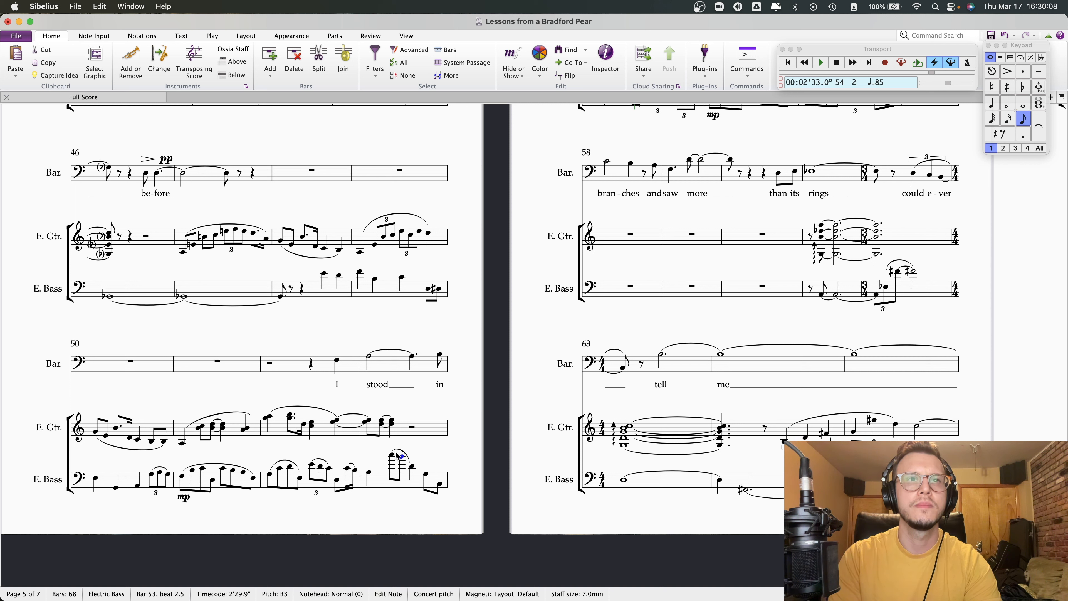
pyautogui.press('s')
pyautogui.hotkey('ctrl', 'z')
pyautogui.press('Down')
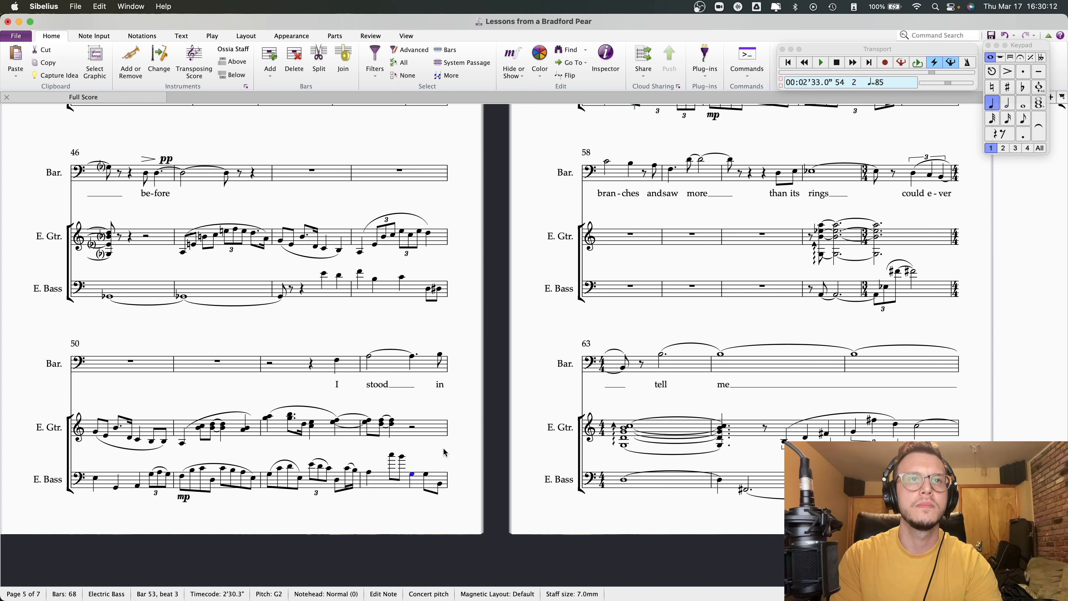
# - Raise the last two electric bass notes of bar 53 to A3 on beat 4 and G3 on beat 4.5
pyautogui.click(370, 473)
pyautogui.press('Right')
pyautogui.press('Right')
pyautogui.press('Right')
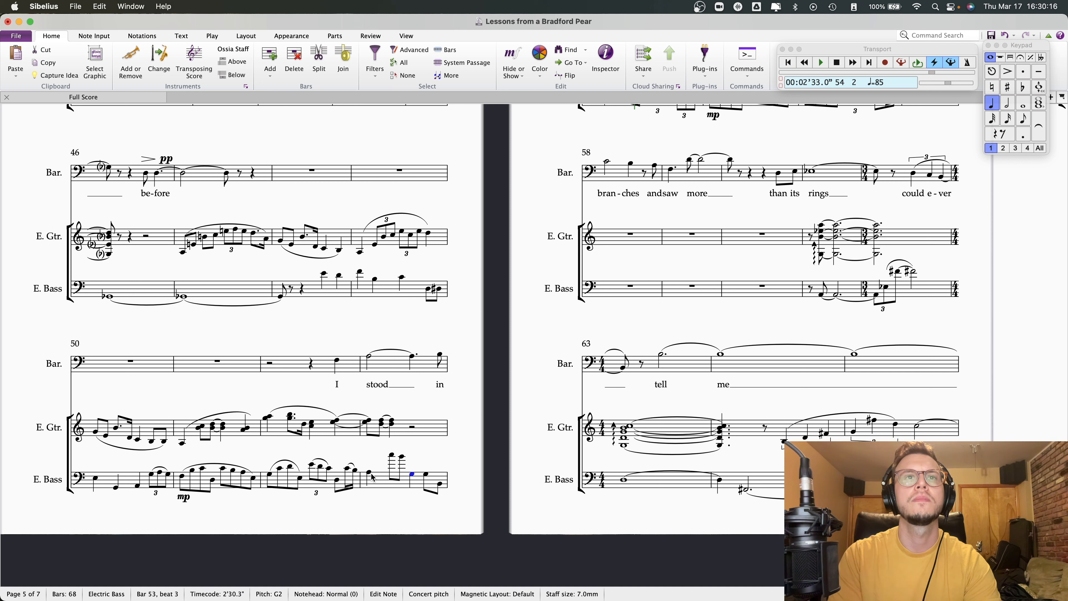
pyautogui.press('Right')
pyautogui.press('super+Up')
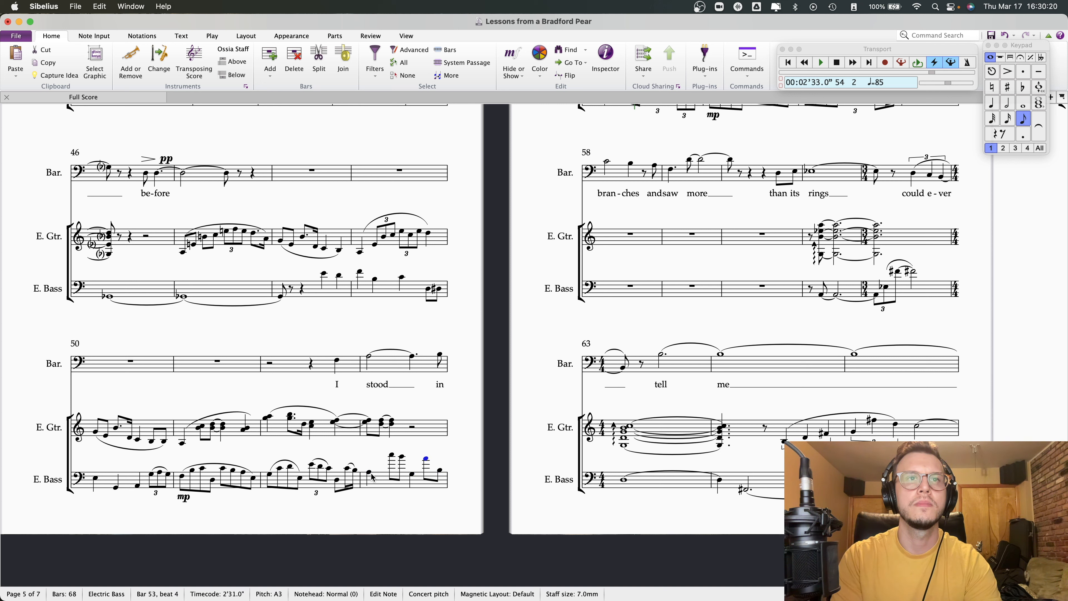
pyautogui.press('Right')
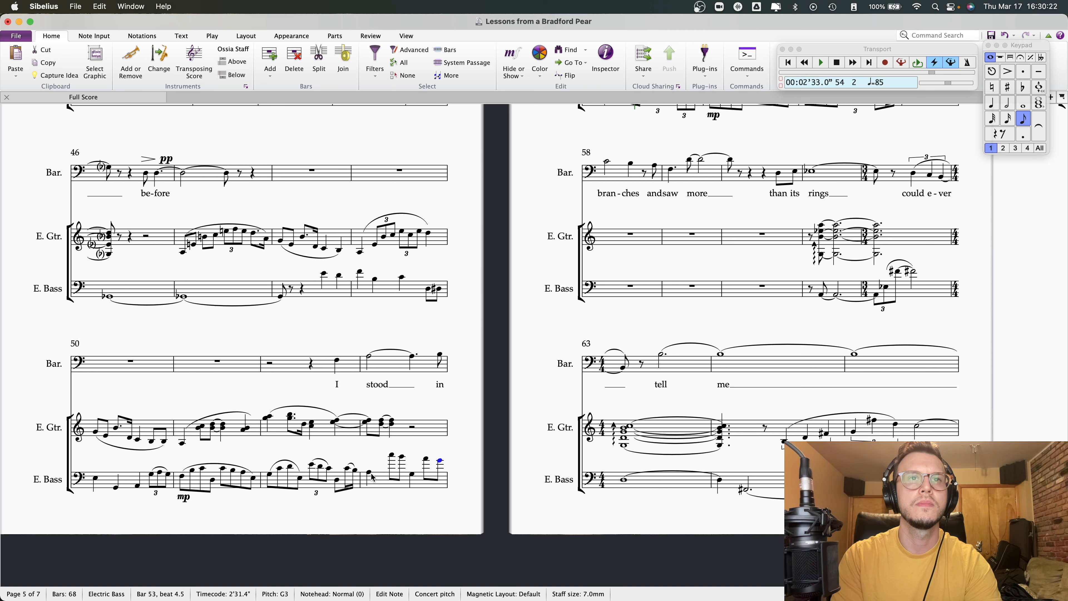
# - Audition the electric bass line note by note through bar 54 to the first note of bar 55
pyautogui.press('Right')
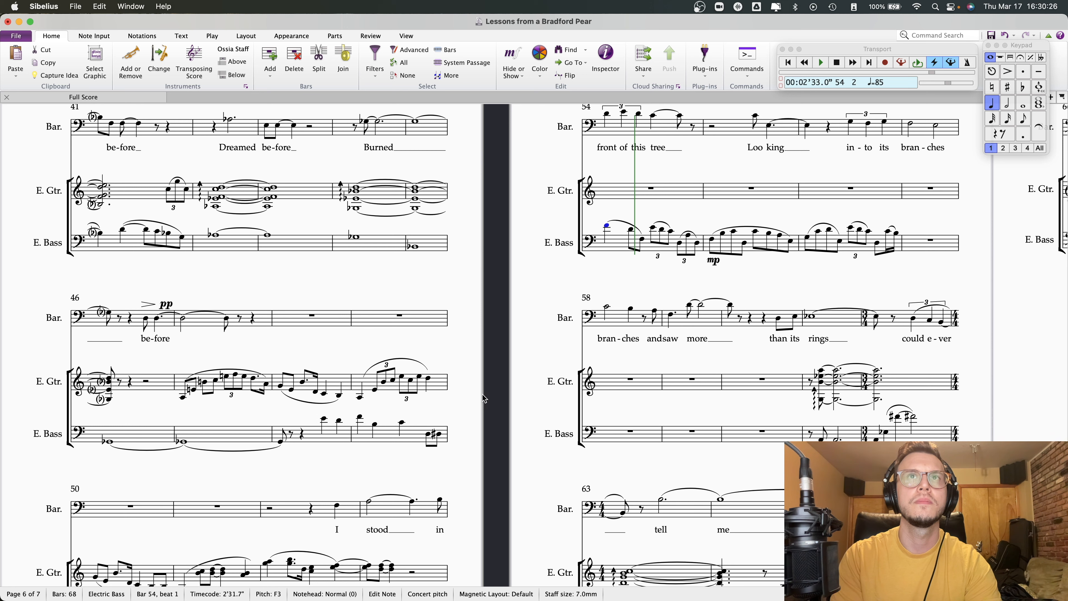
pyautogui.scroll(-1, 578, 324)
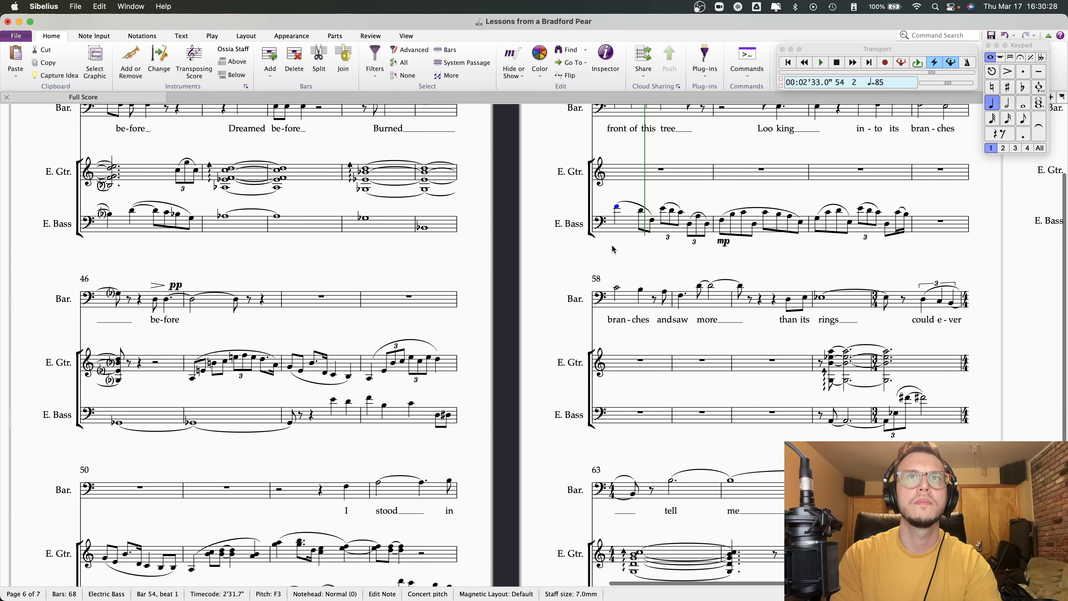
pyautogui.press('Right')
pyautogui.press('Right')
pyautogui.press('Right')
pyautogui.press('Right')
pyautogui.press('Right')
pyautogui.press('Right')
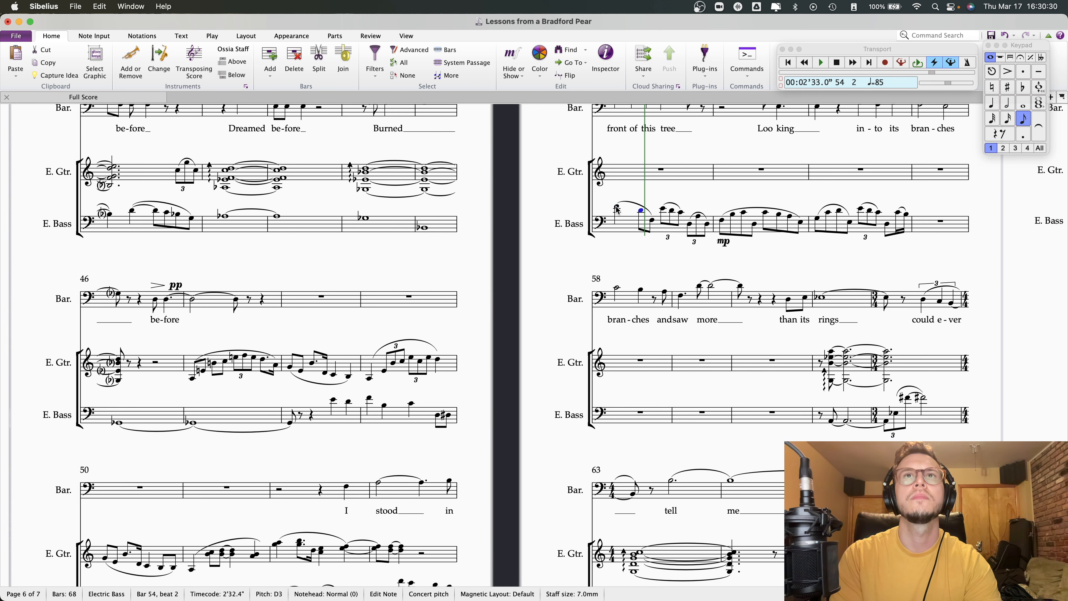
pyautogui.press('Right')
pyautogui.press('Right')
pyautogui.press('Right')
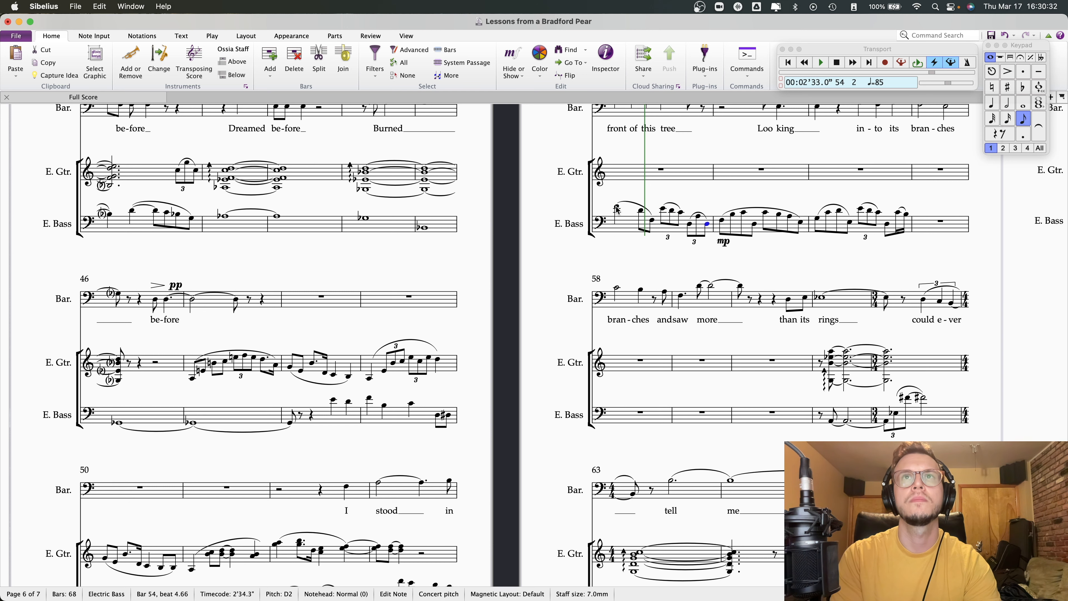
pyautogui.scroll(-1, 423, 436)
pyautogui.scroll(-4, 423, 436)
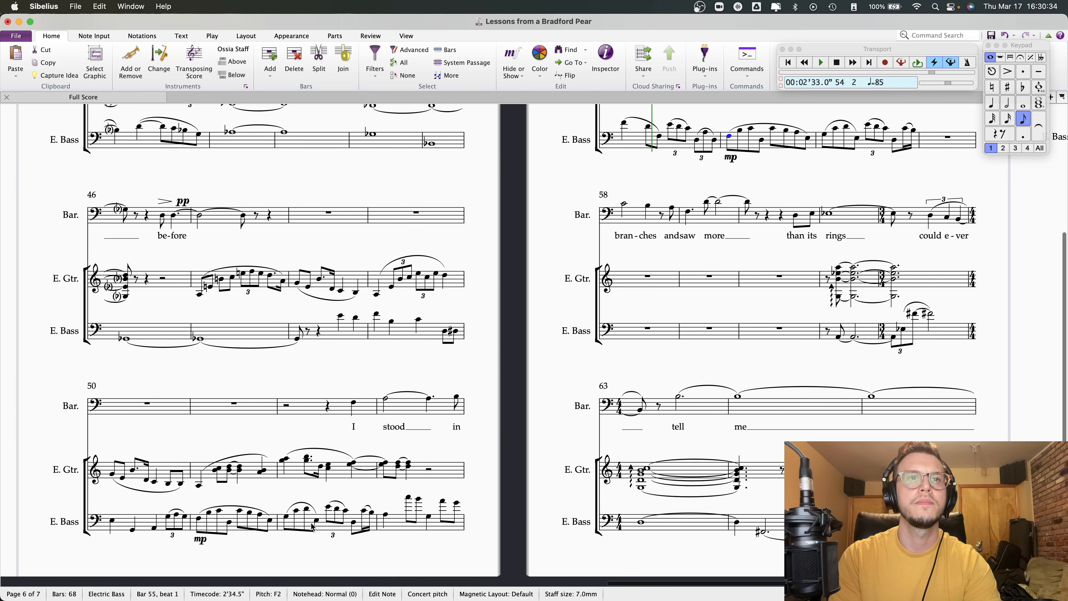
# - Examine the closing notes of the electric bass phrase in bar 8 for comparison with bar 53
pyautogui.click(287, 516)
pyautogui.hscroll(-15, 407, 503)
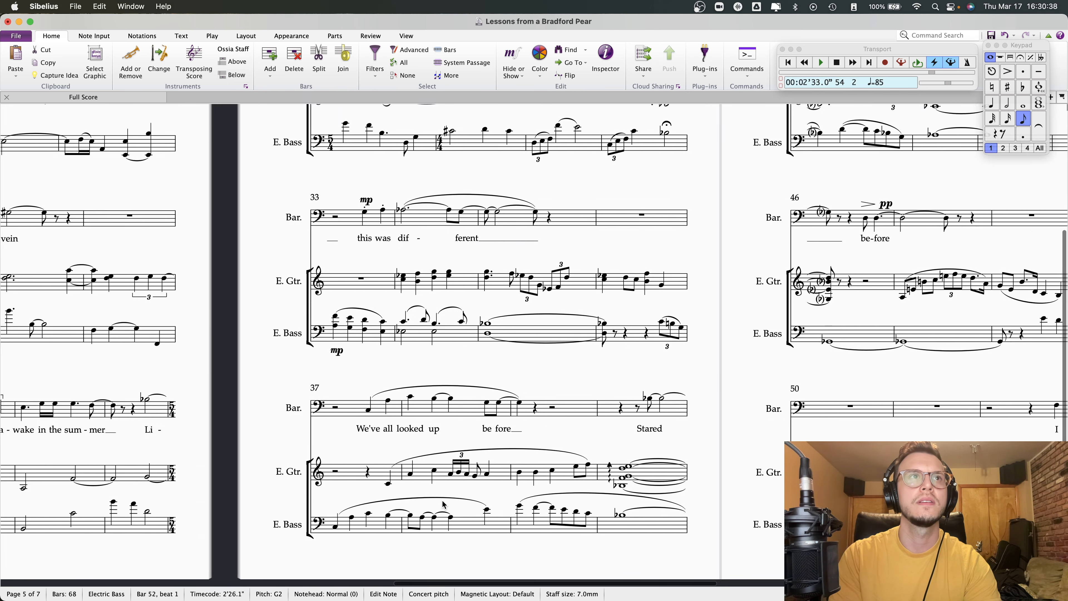
pyautogui.hscroll(-8, 443, 504)
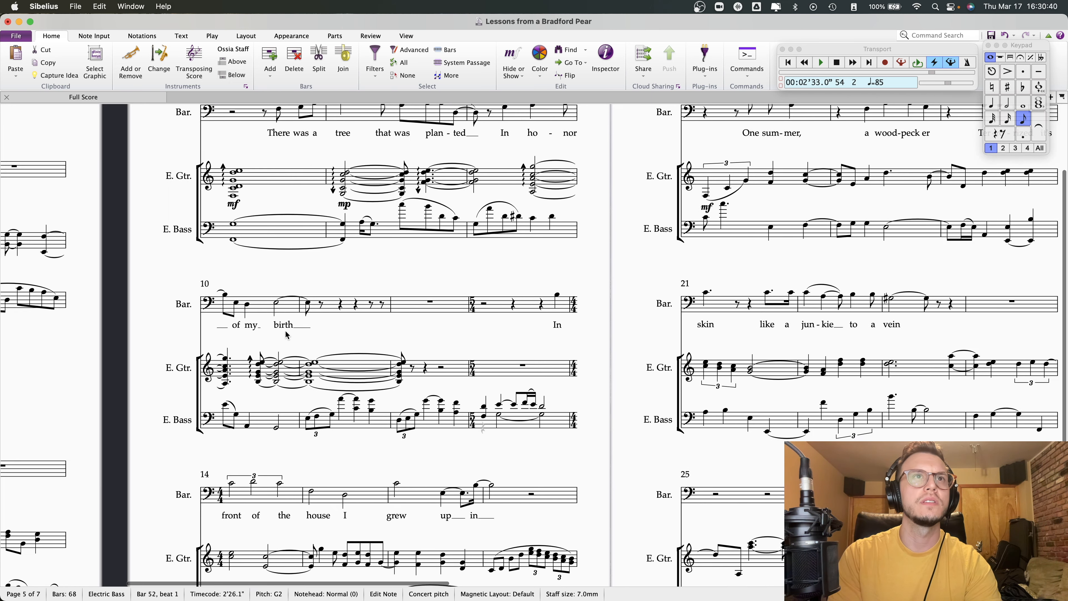
pyautogui.click(443, 217)
pyautogui.click(456, 218)
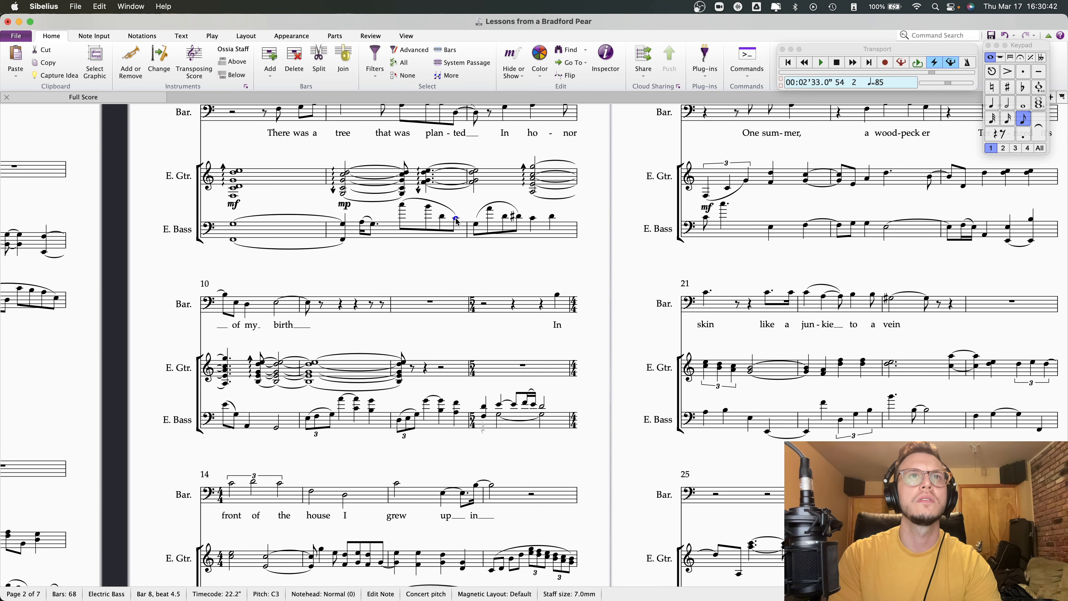
pyautogui.hscroll(20, 520, 276)
pyautogui.scroll(-5, 598, 404)
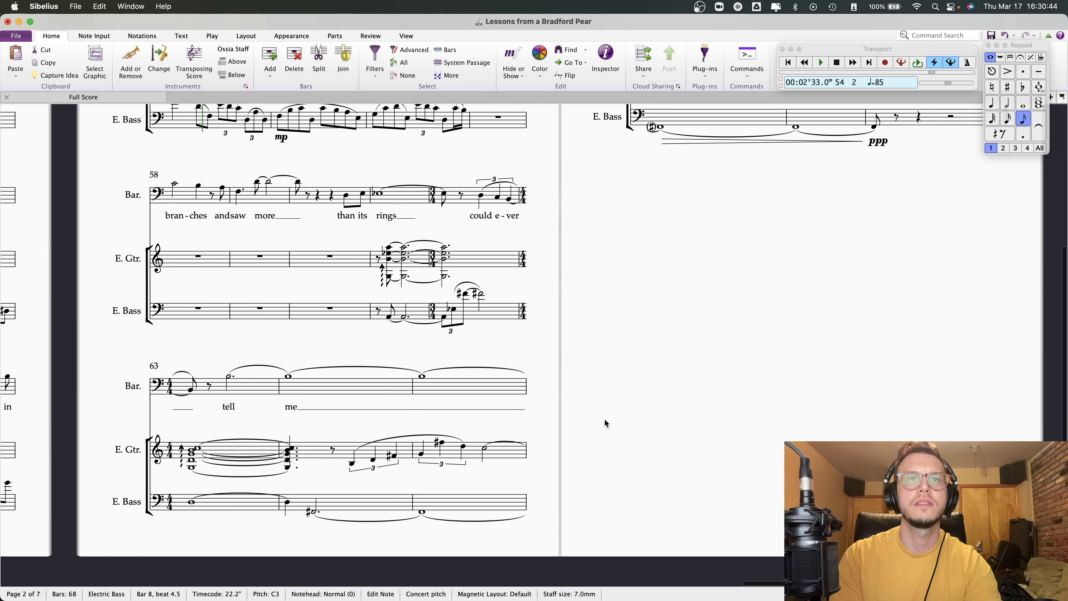
pyautogui.scroll(5, 604, 419)
pyautogui.hscroll(-10, 605, 418)
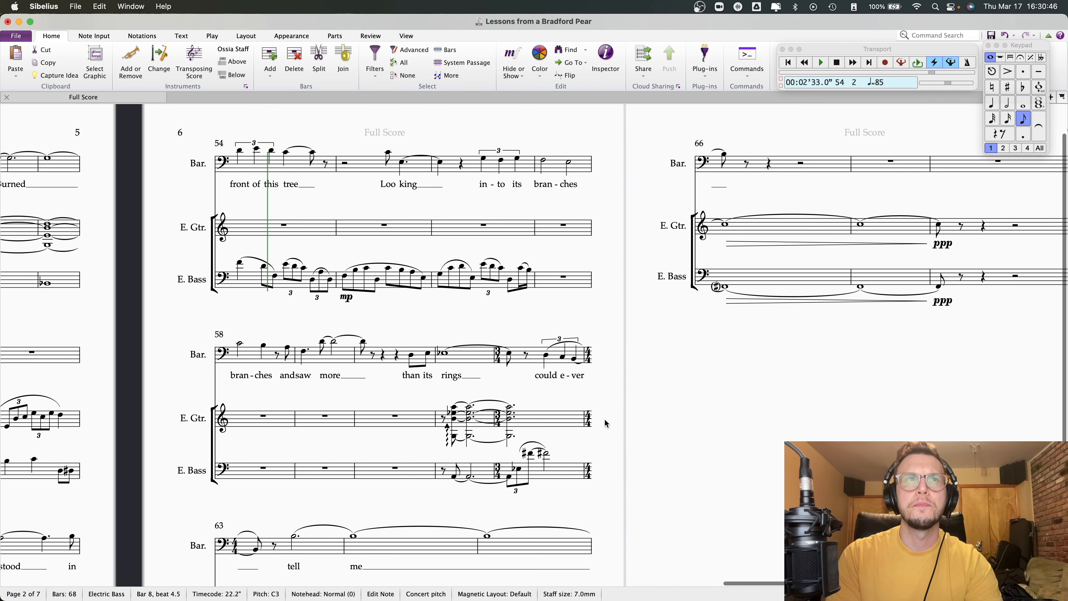
# - Audition the last electric bass notes of bar 53, and play back from the start of bar 52 to beat 2 of bar 55
pyautogui.scroll(-5, 423, 421)
pyautogui.click(298, 479)
pyautogui.hscroll(-5, 292, 481)
pyautogui.press('Right')
pyautogui.press('Right')
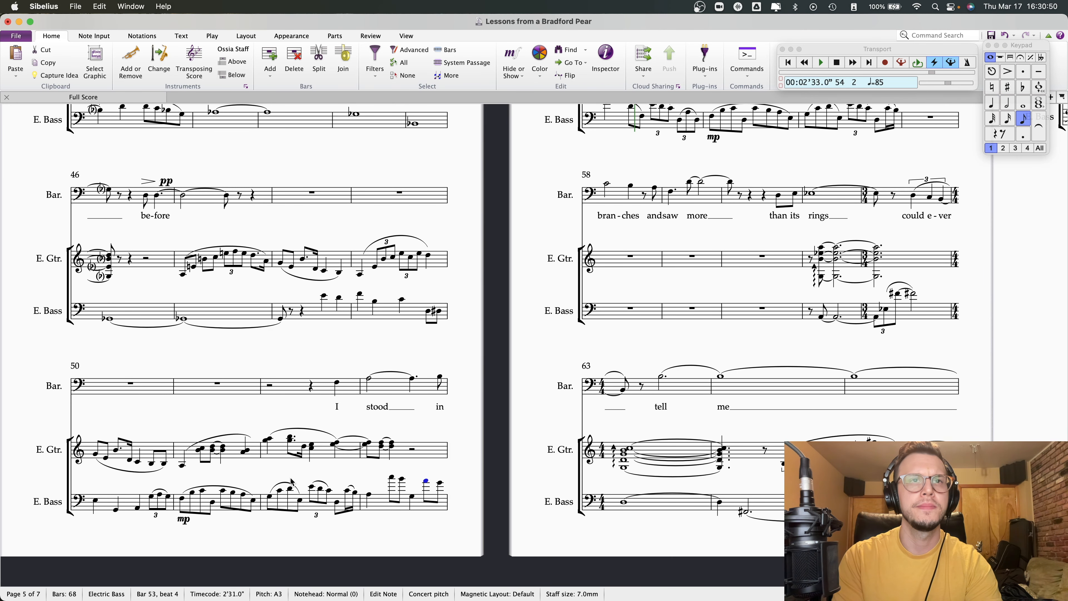
pyautogui.press('Right')
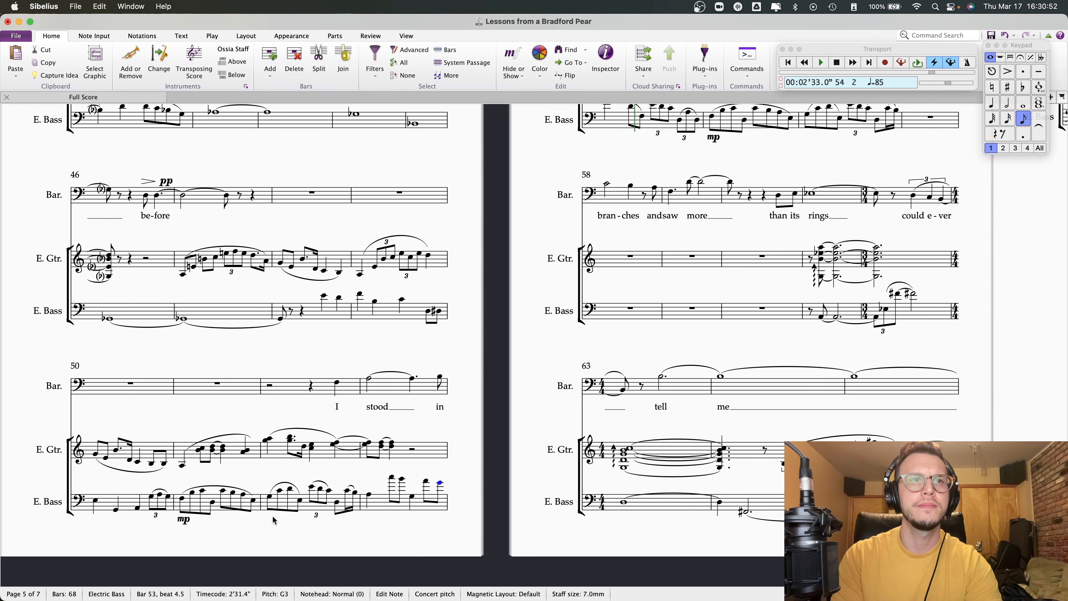
pyautogui.click(270, 499)
pyautogui.press('space')
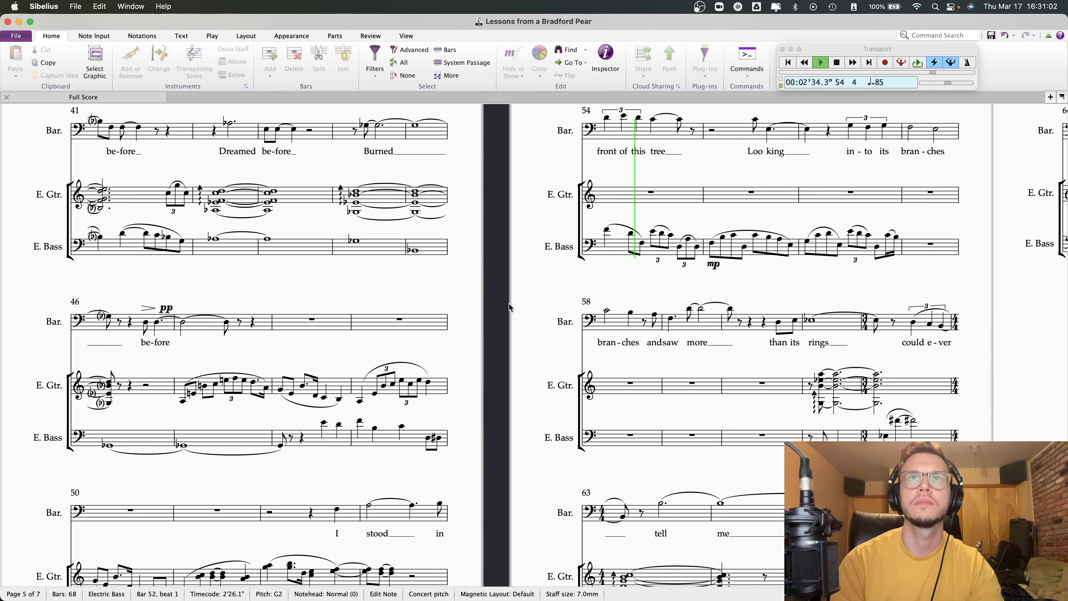
pyautogui.press('space')
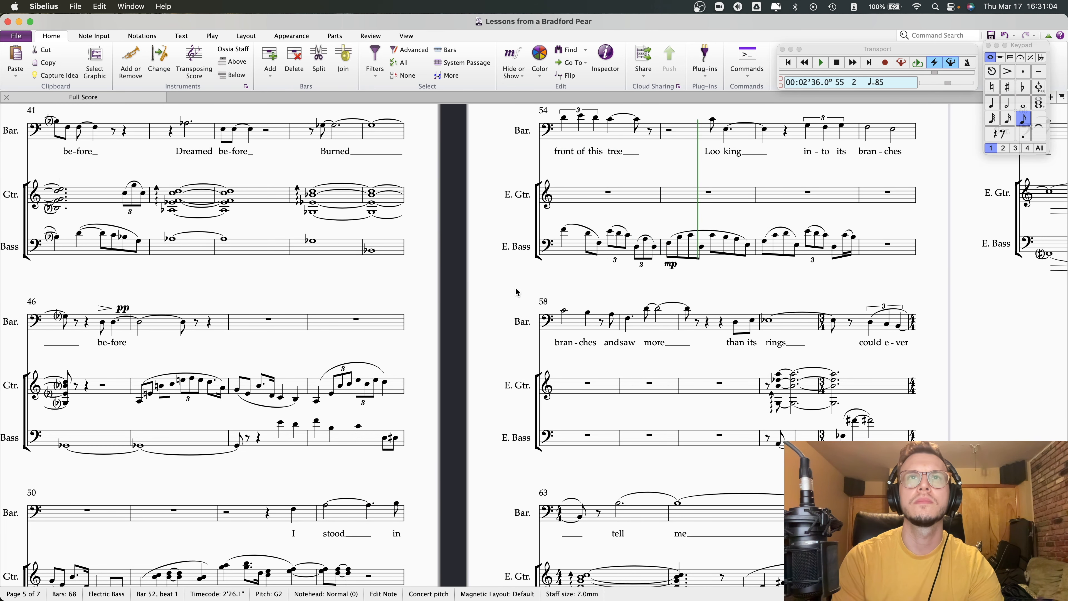
# - Slur the eighth-note pairs on beats 2 and 4 of the electric bass's bar 53, with the beat 4 slur above the notes
pyautogui.click(548, 230)
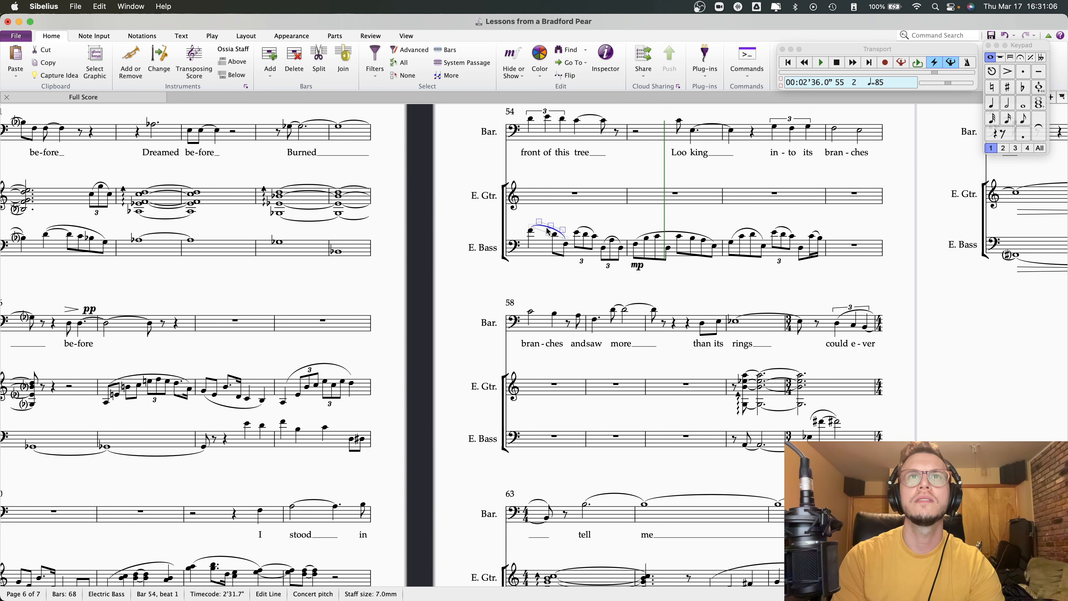
pyautogui.scroll(-5, 419, 448)
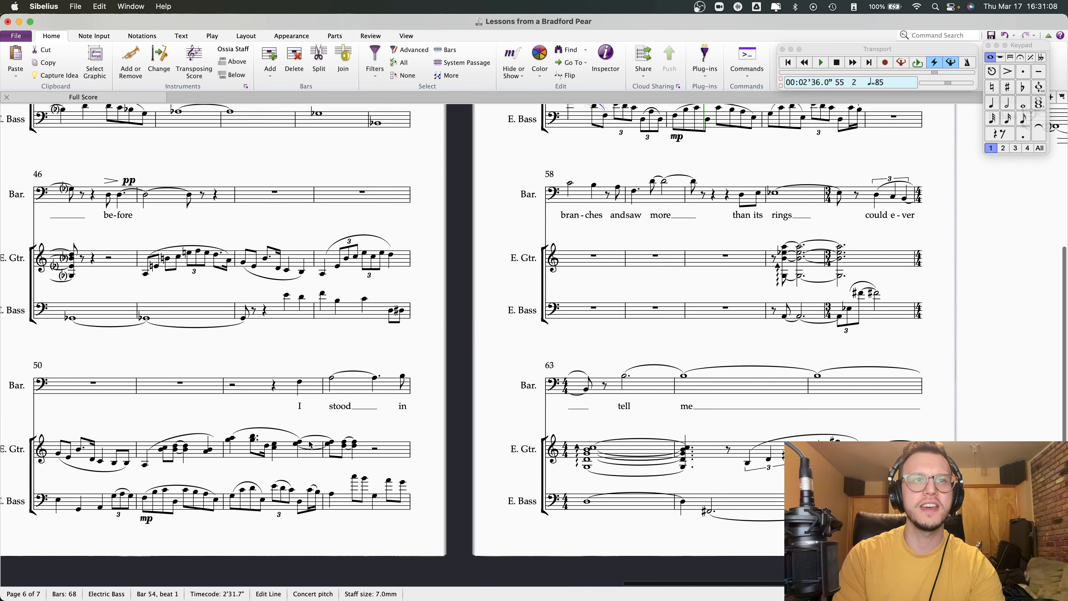
pyautogui.hscroll(-3, 340, 536)
pyautogui.click(383, 495)
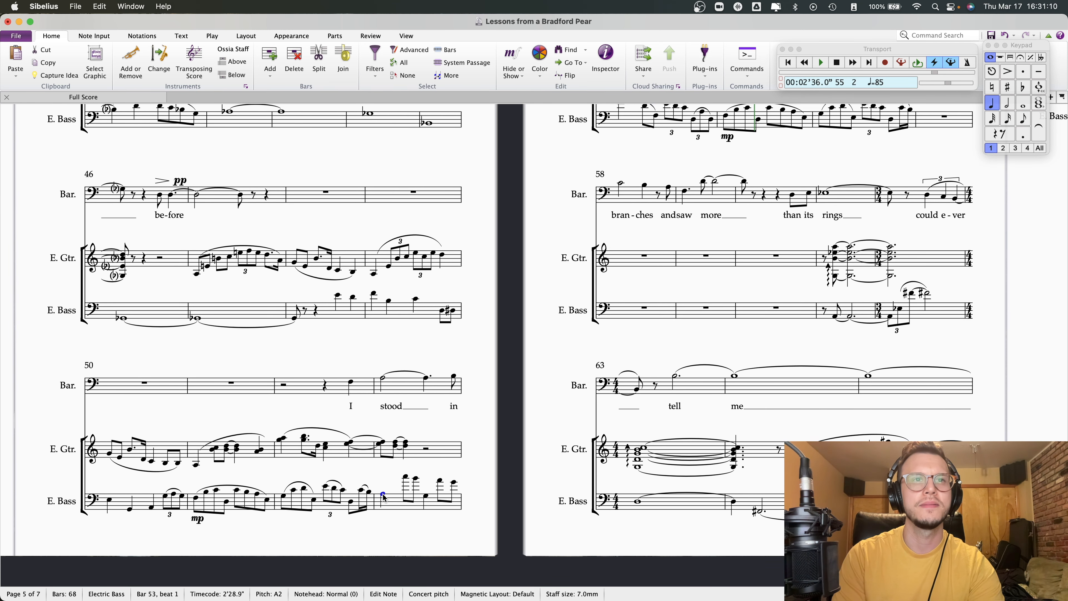
pyautogui.click(407, 479)
pyautogui.press('s')
pyautogui.click(440, 482)
pyautogui.press('s')
pyautogui.press('Escape')
pyautogui.click(441, 483)
pyautogui.press('x')
# - Move the electric bass's G2 on beat 3 of bar 53 to voice 2 and make it a half note
pyautogui.press('Left')
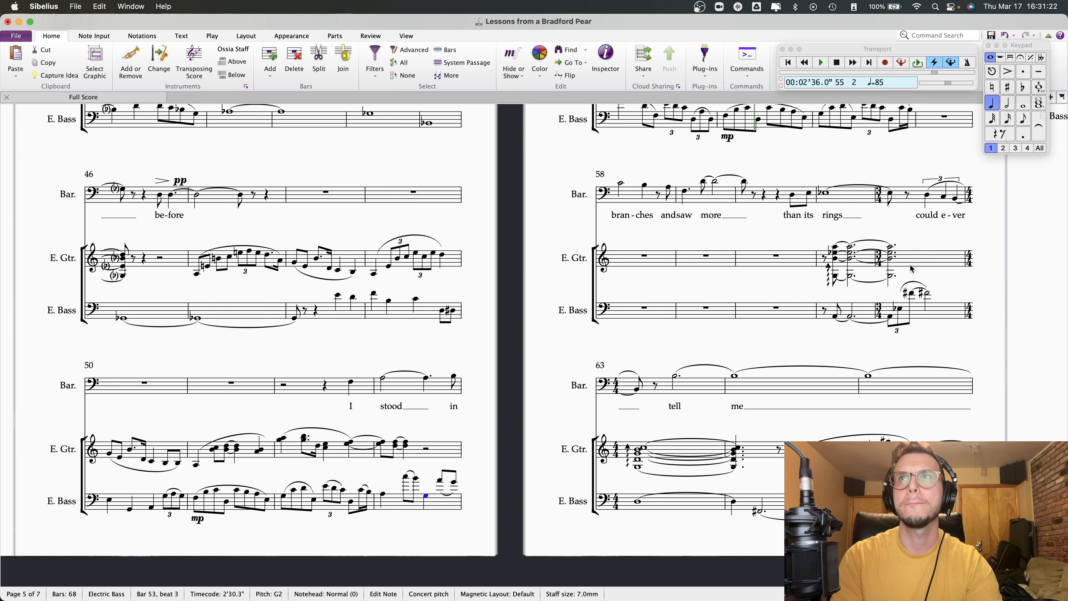
pyautogui.click(1004, 148)
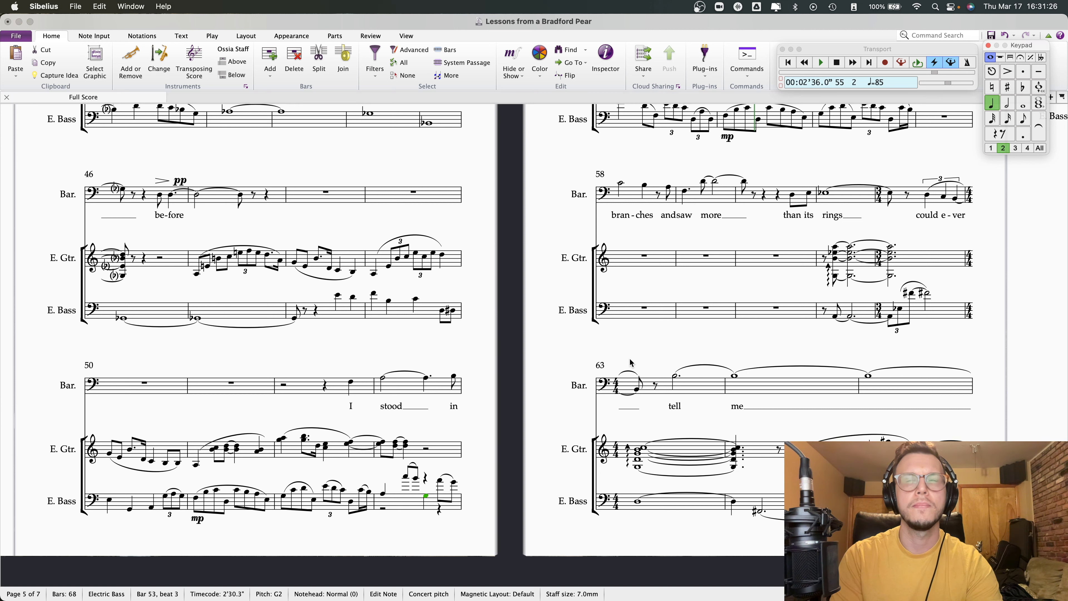
pyautogui.click(1008, 103)
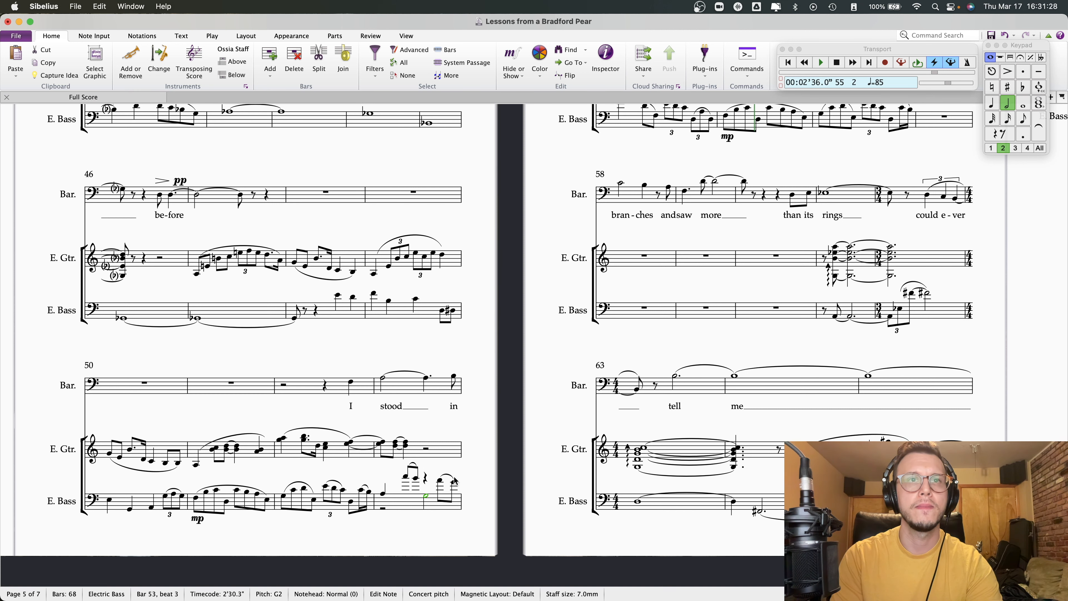
pyautogui.click(443, 482)
pyautogui.click(440, 481)
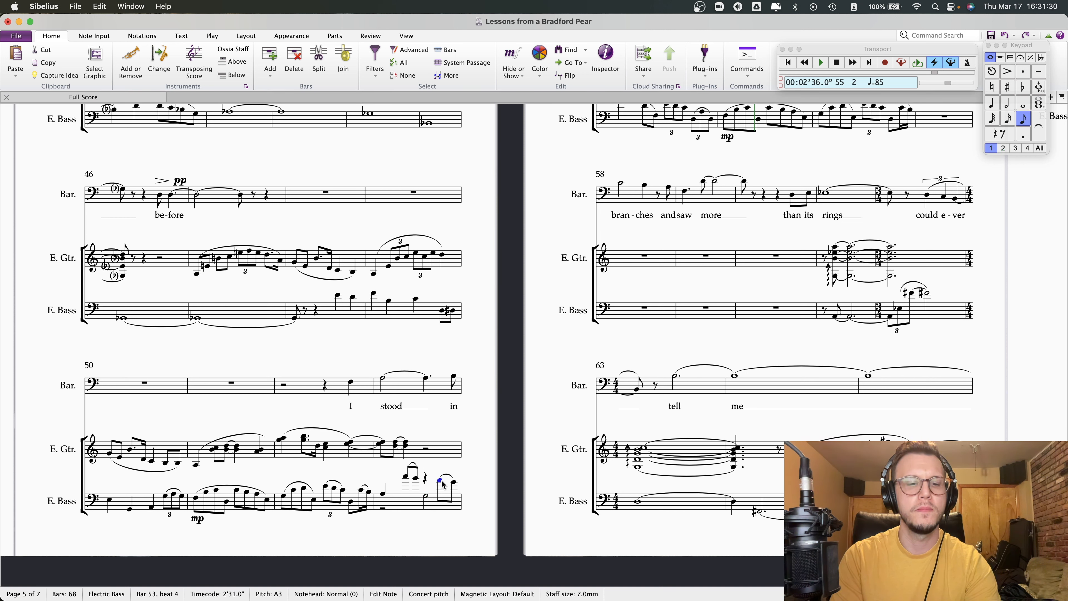
# - Enter a quarter-note G2 in voice 1 on beat 3 of the electric bass's bar 53, doubling the voice 2 note
pyautogui.click(429, 530)
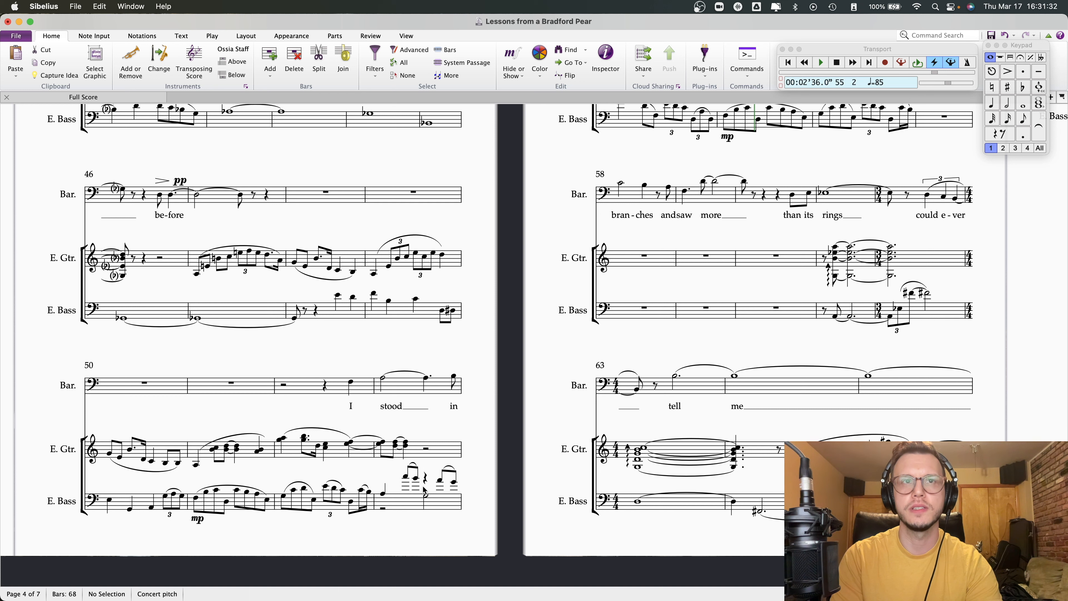
pyautogui.click(425, 479)
pyautogui.press('g')
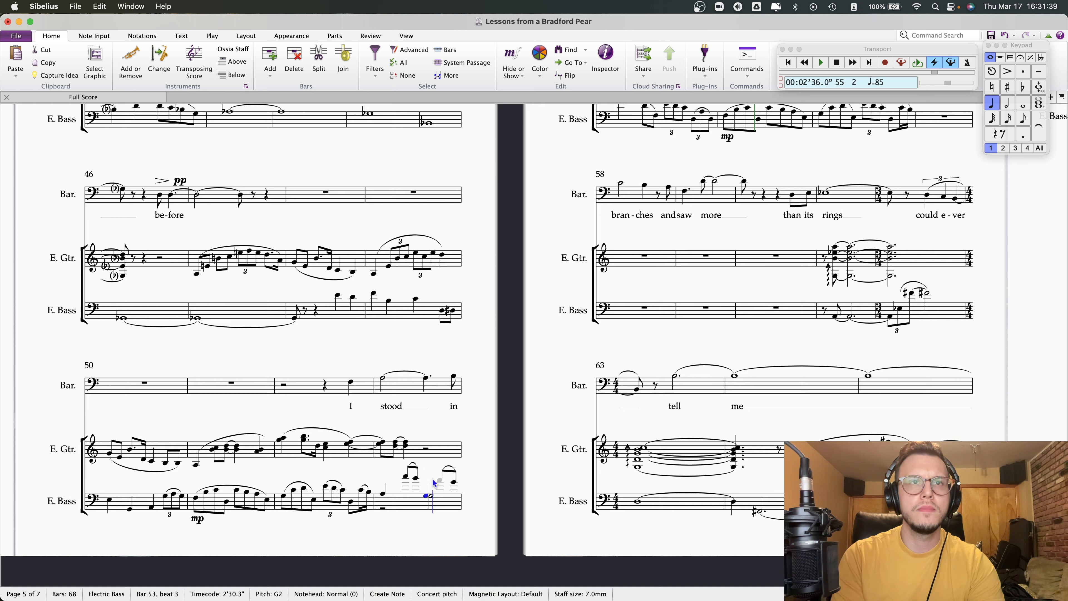
pyautogui.press('Escape')
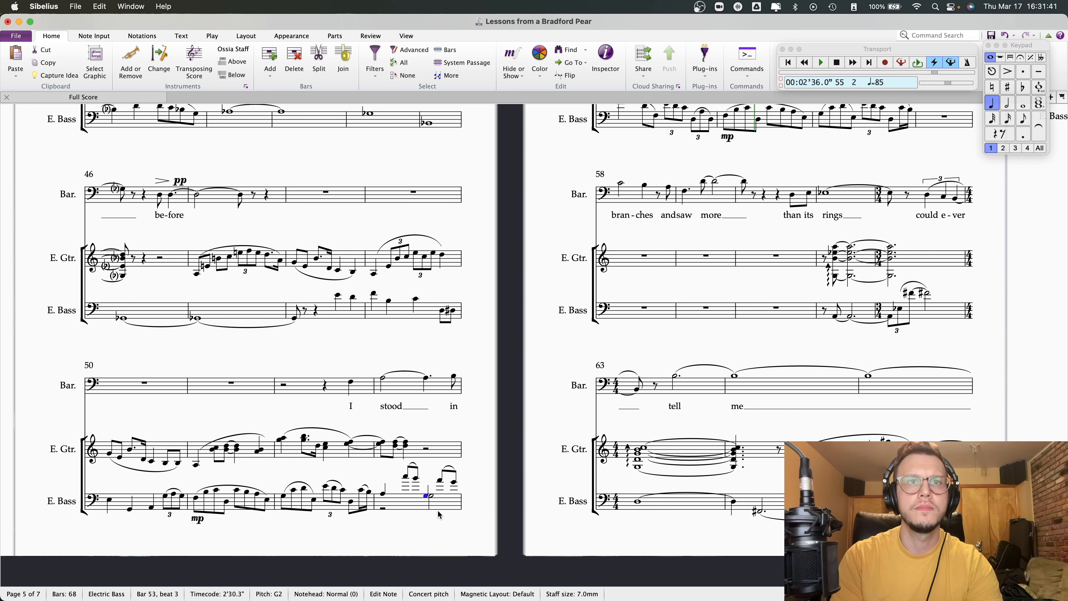
pyautogui.press('Escape')
# - Re-enter the first eighth note on beat 2 of the electric bass's bar 53 as C4
pyautogui.click(382, 493)
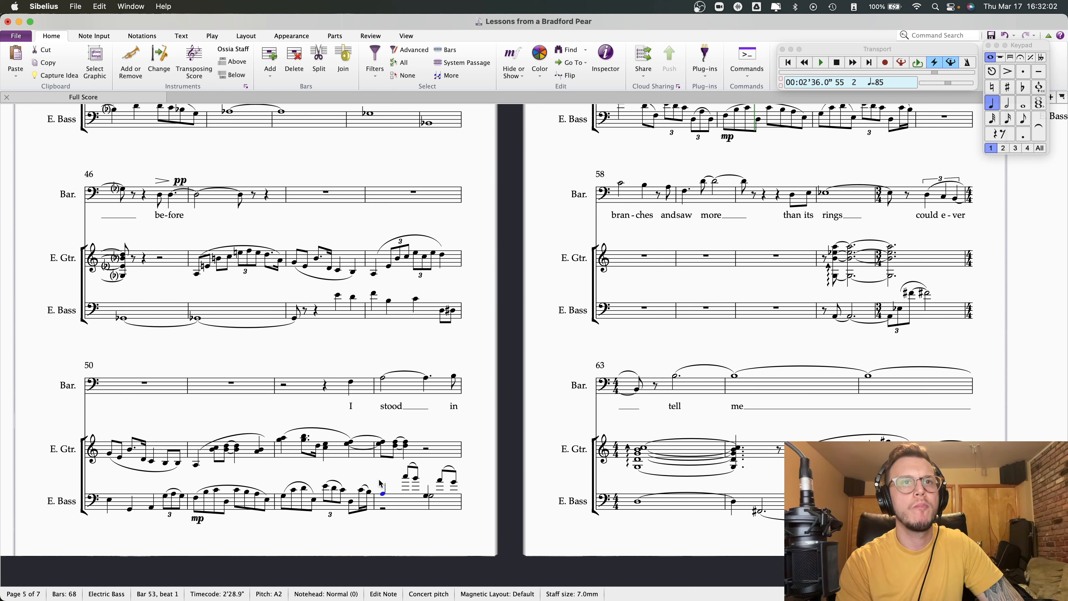
pyautogui.press('3')
pyautogui.press('c')
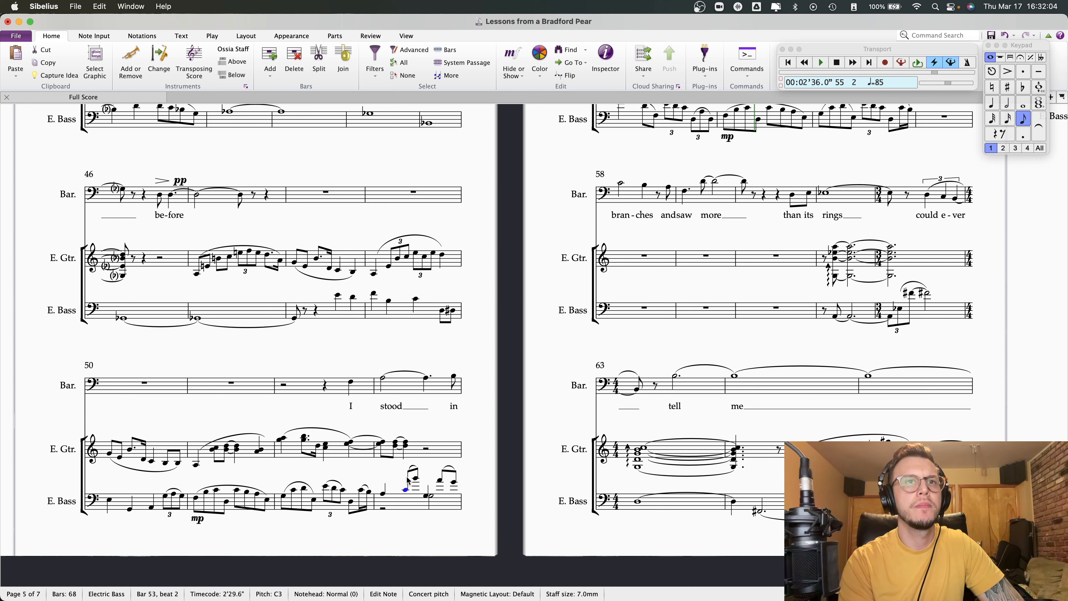
pyautogui.press('super+Up')
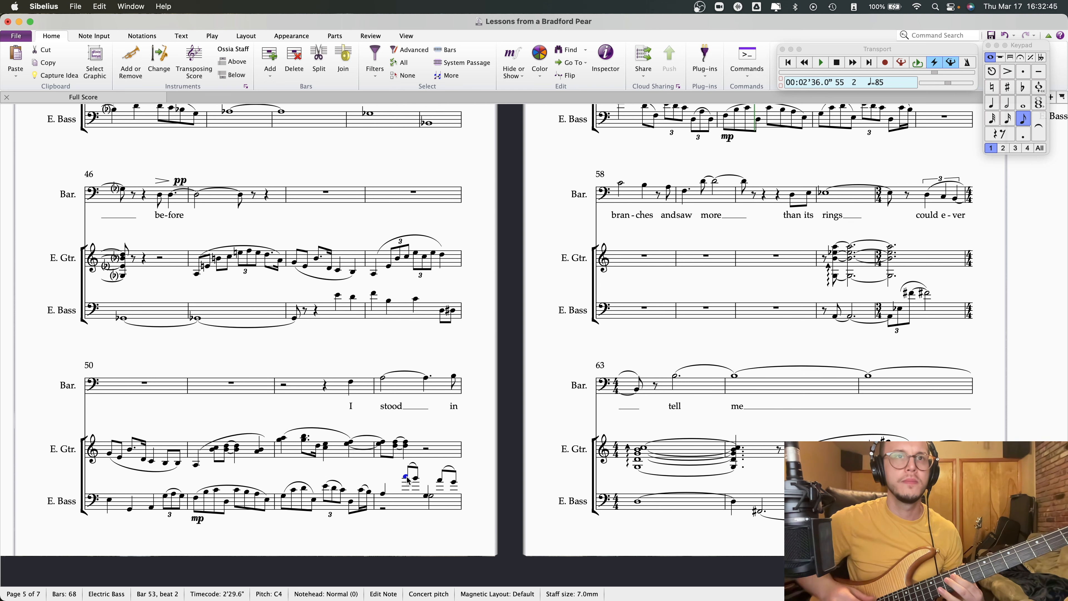
# - Audition the electric bass notes on beats 1, 3 and 4 of bar 53
pyautogui.click(384, 494)
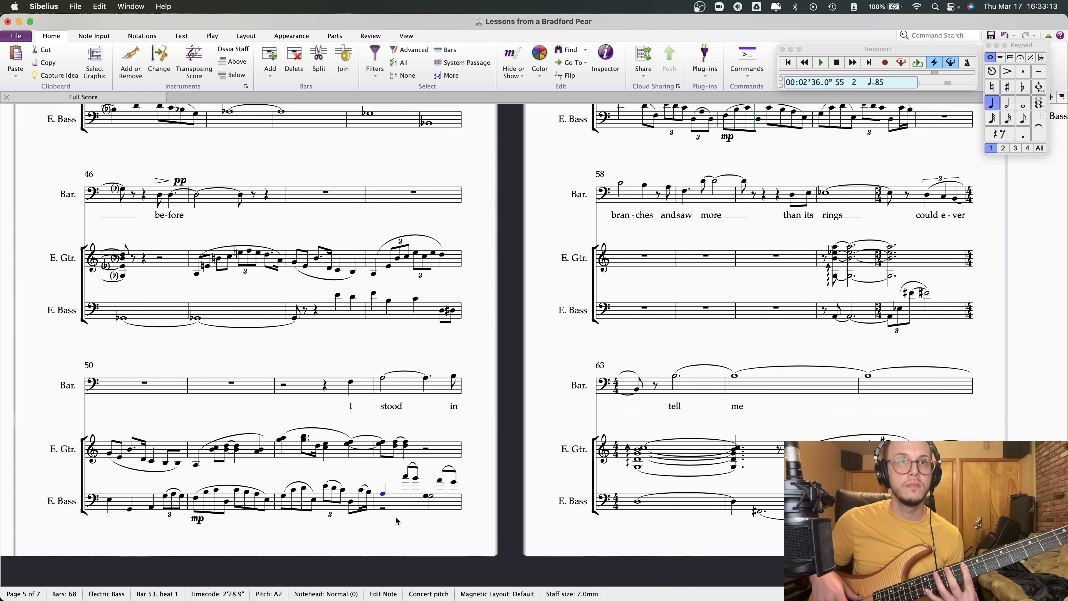
pyautogui.click(439, 480)
pyautogui.press('Right')
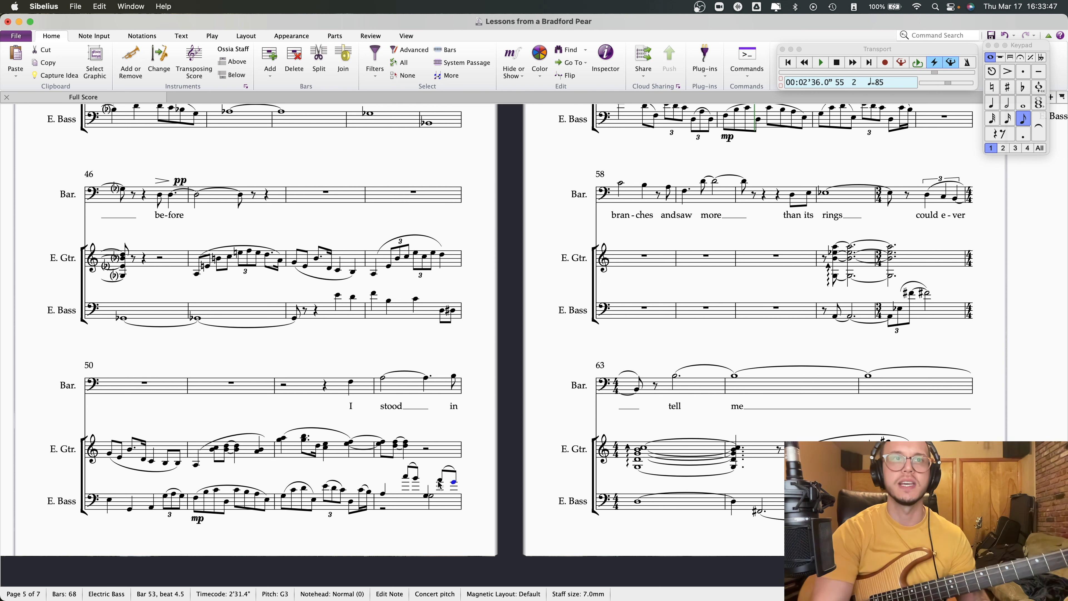
pyautogui.click(384, 495)
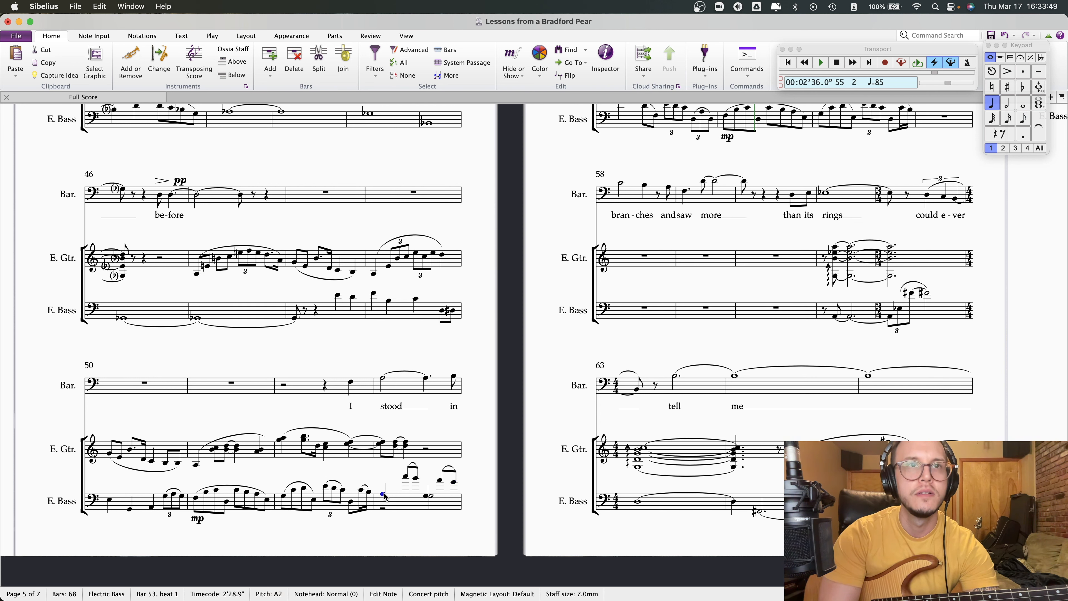
pyautogui.press('Right')
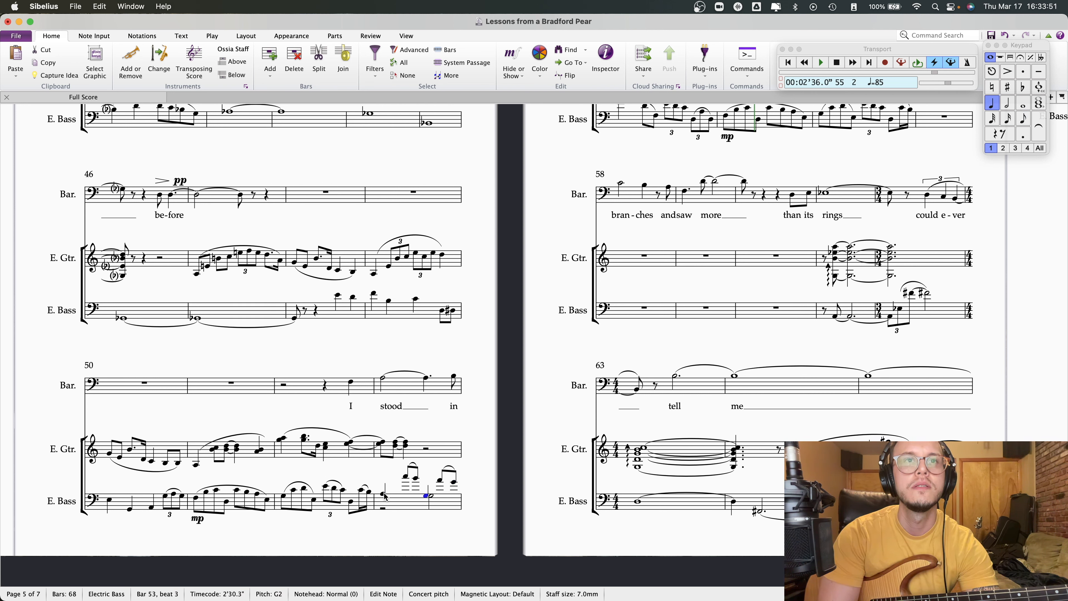
pyautogui.press('Right')
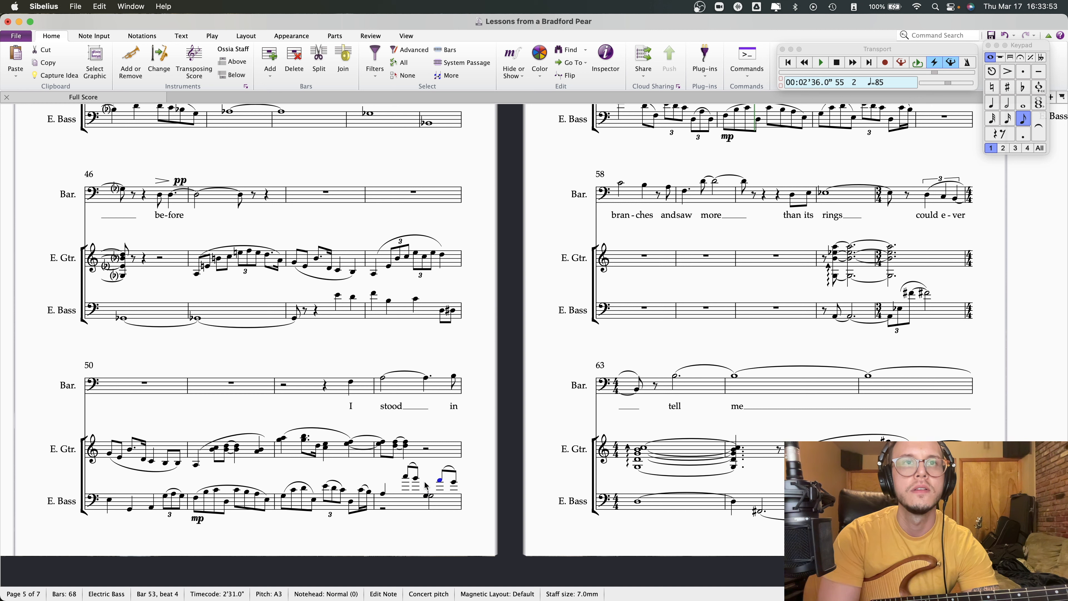
# - Shorten the voice 1 G2 on beat 3 of the electric bass's bar 53 to an eighth note
pyautogui.click(428, 497)
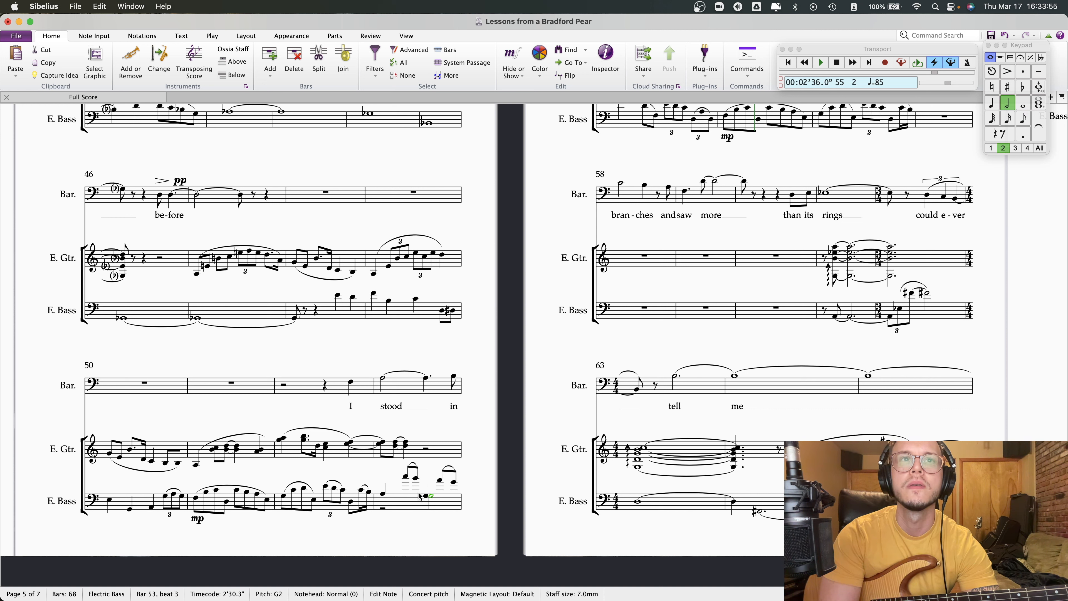
pyautogui.click(1026, 119)
pyautogui.click(1026, 120)
pyautogui.press('Right')
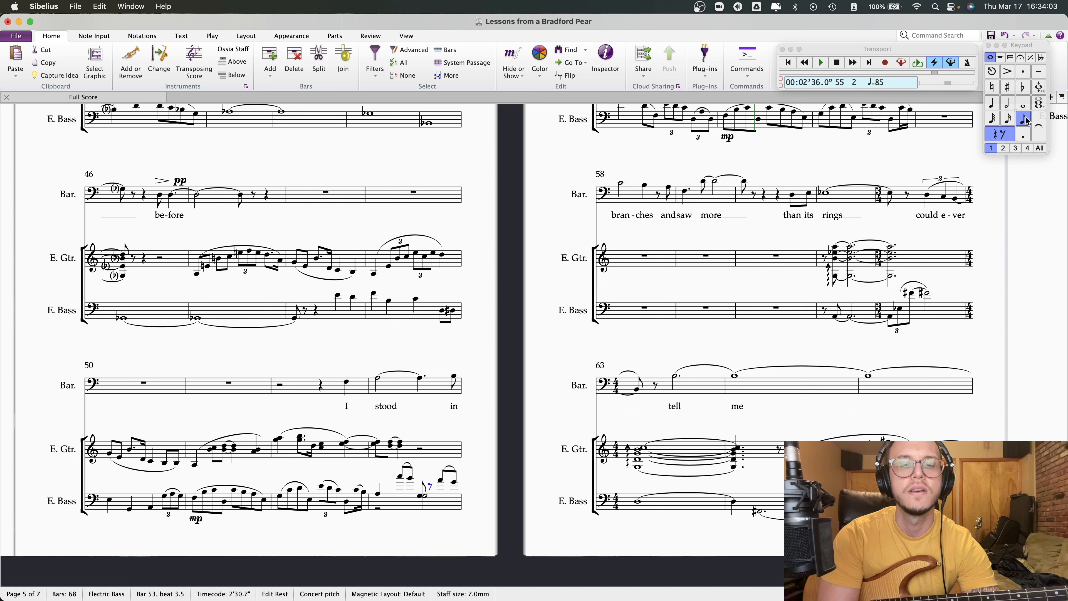
# - Enter an eighth-note A3 on the second half of beat 3 in bar 53, and lower the note on beat 4 to G3
pyautogui.press('c')
pyautogui.press('super+Up')
pyautogui.press('Down')
pyautogui.press('Down')
pyautogui.press('Right')
pyautogui.press('Down')
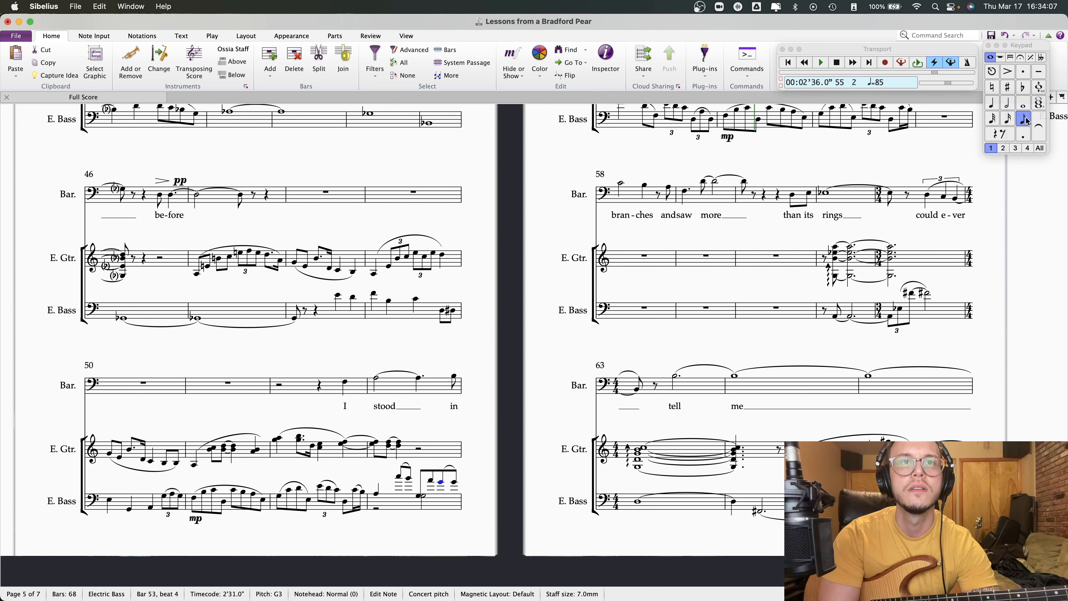
# - Lengthen the G3 on beat 4 of the electric bass's bar 53 to a quarter note and remove its leftover slur
pyautogui.press('Escape')
pyautogui.click(440, 485)
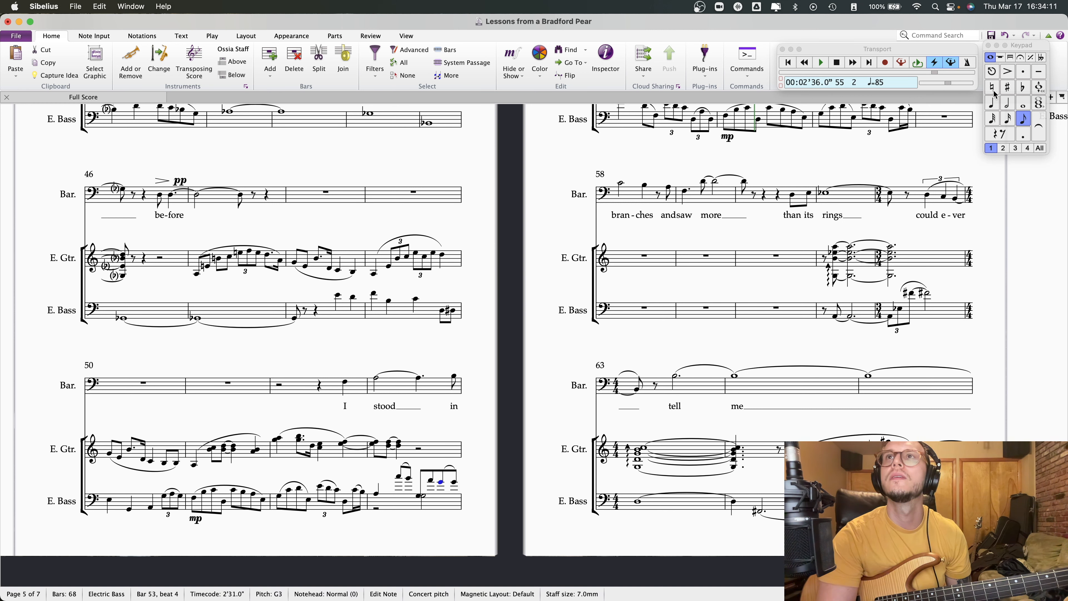
pyautogui.press('Right')
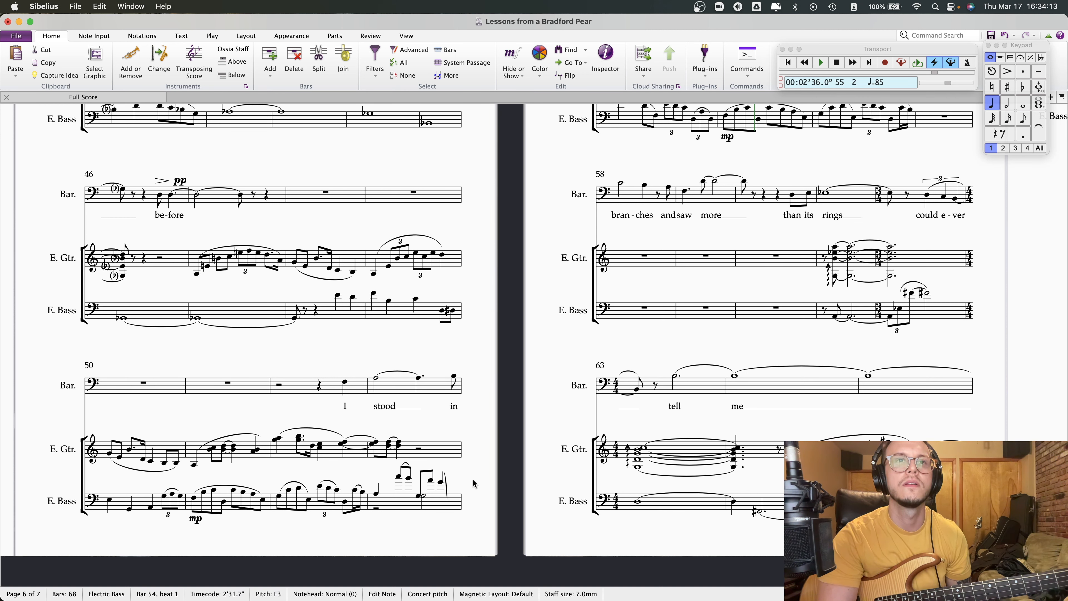
pyautogui.press('Left')
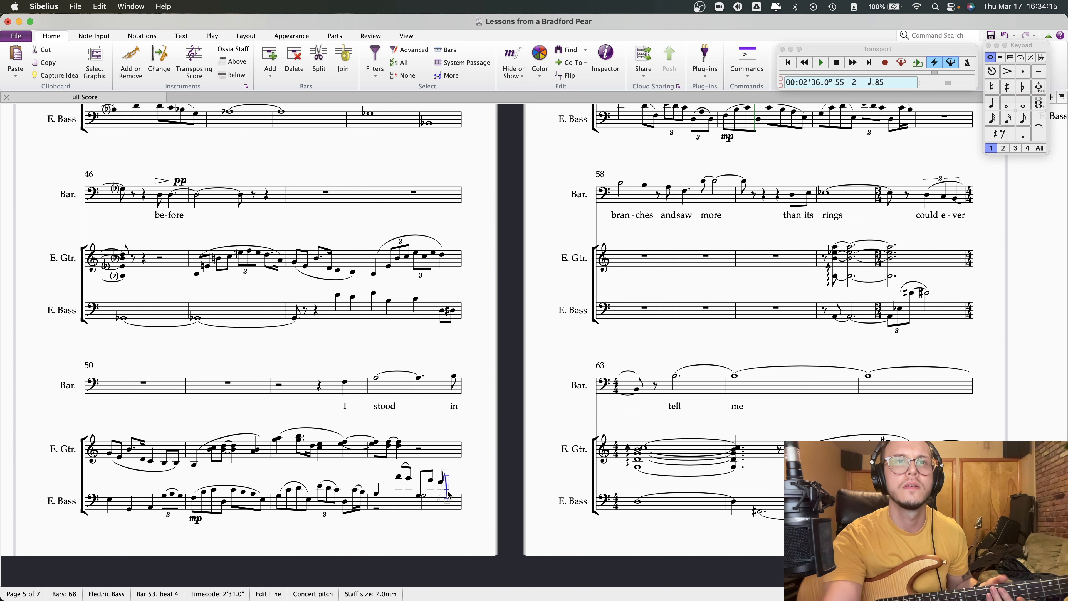
# - Play back the score from the start of bar 53 to beat 3 of bar 55
pyautogui.click(383, 501)
pyautogui.press('p')
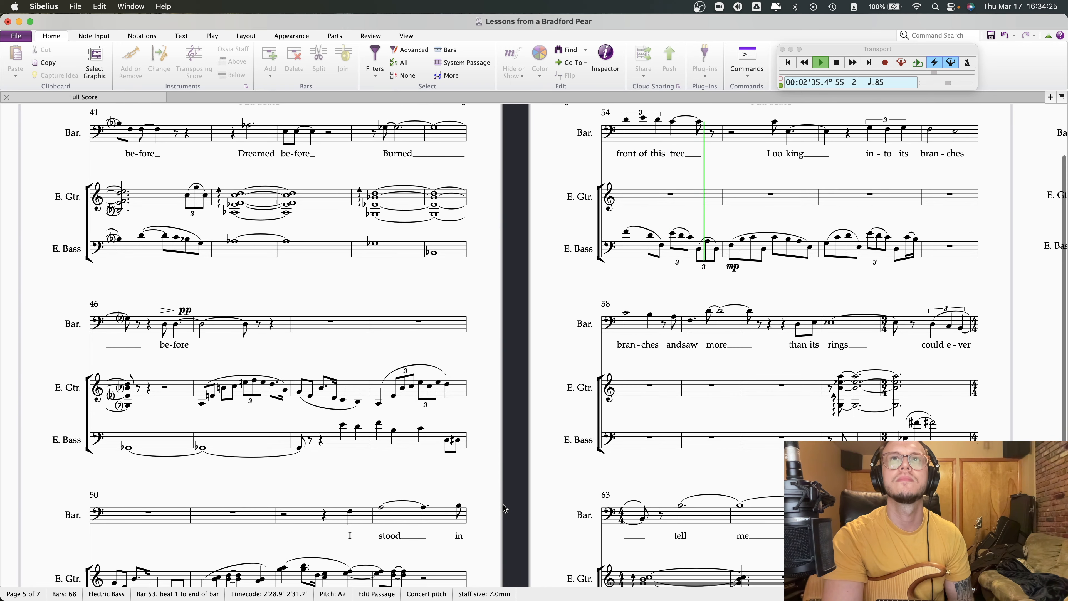
pyautogui.press('Escape')
pyautogui.scroll(-3, 554, 451)
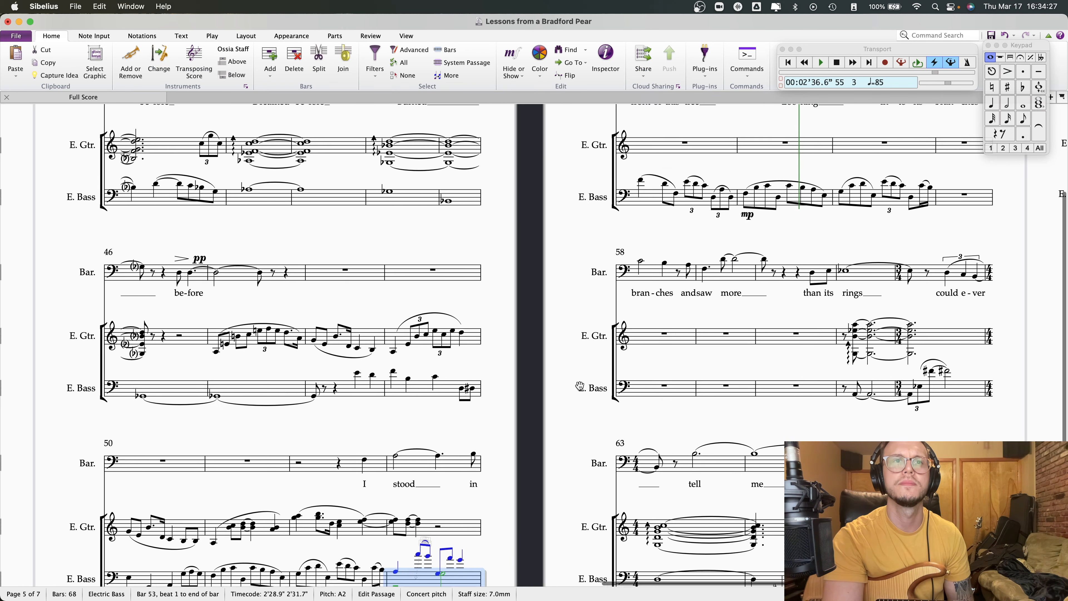
pyautogui.press('Escape')
pyautogui.scroll(-2, 580, 434)
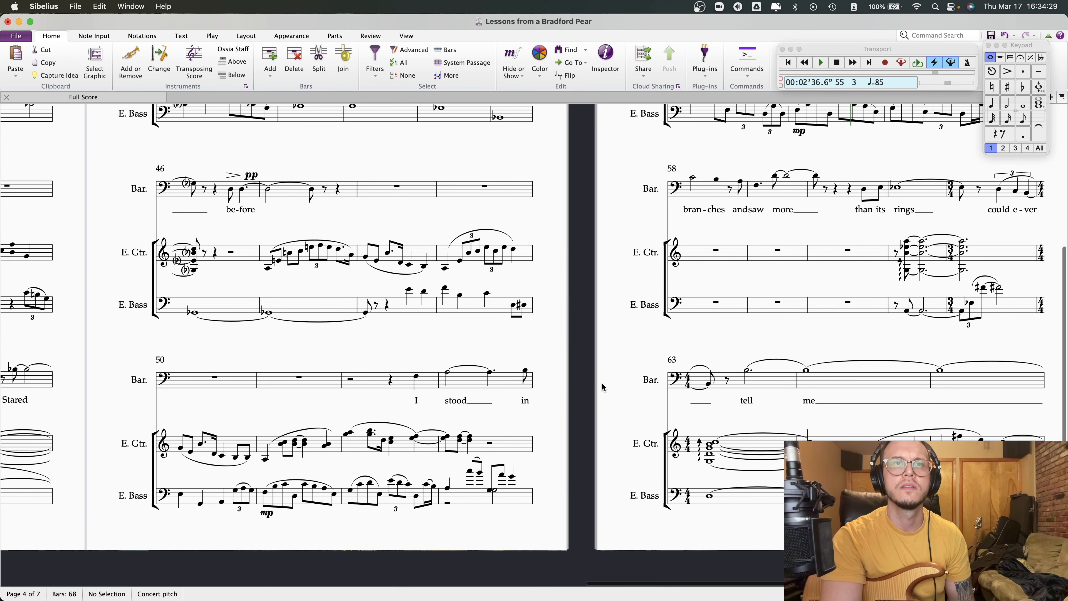
# - Replace the voice 2 half rest at the start of the electric bass's bar 53 with a half-note A2
pyautogui.click(448, 488)
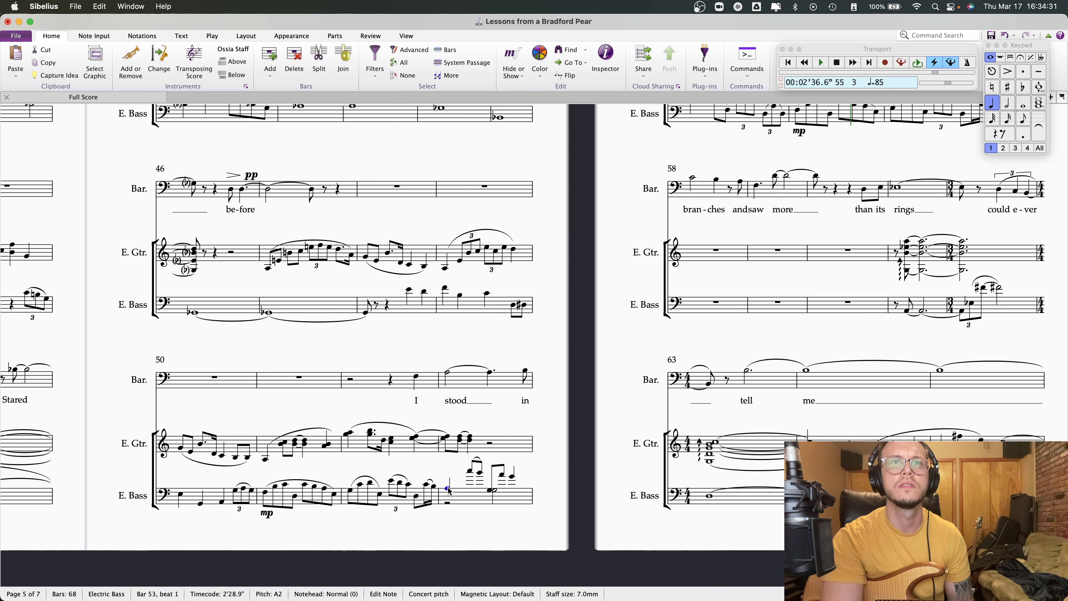
pyautogui.click(448, 503)
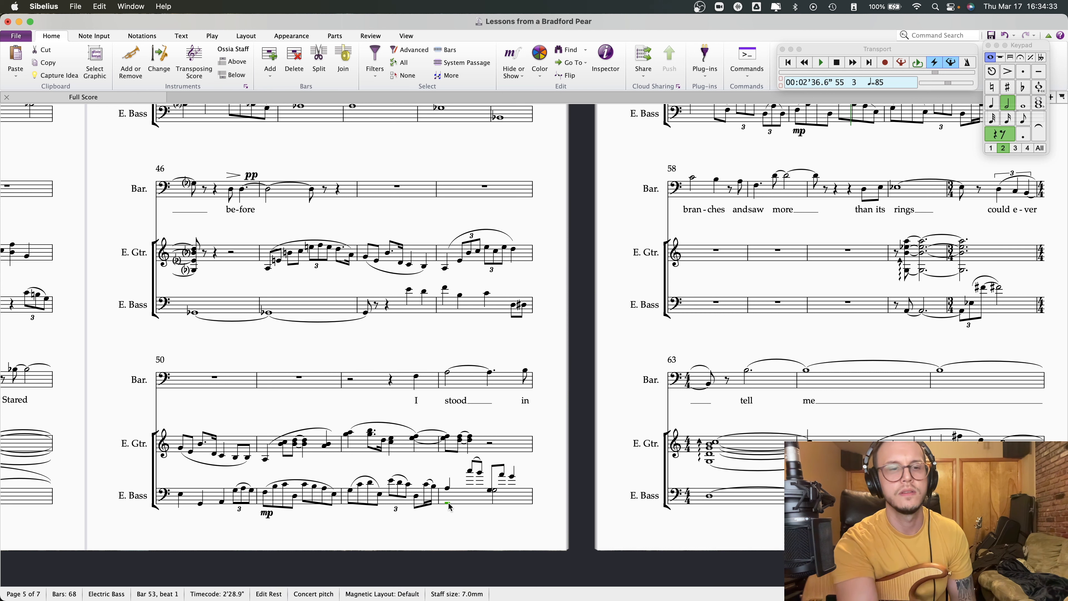
pyautogui.press('Right')
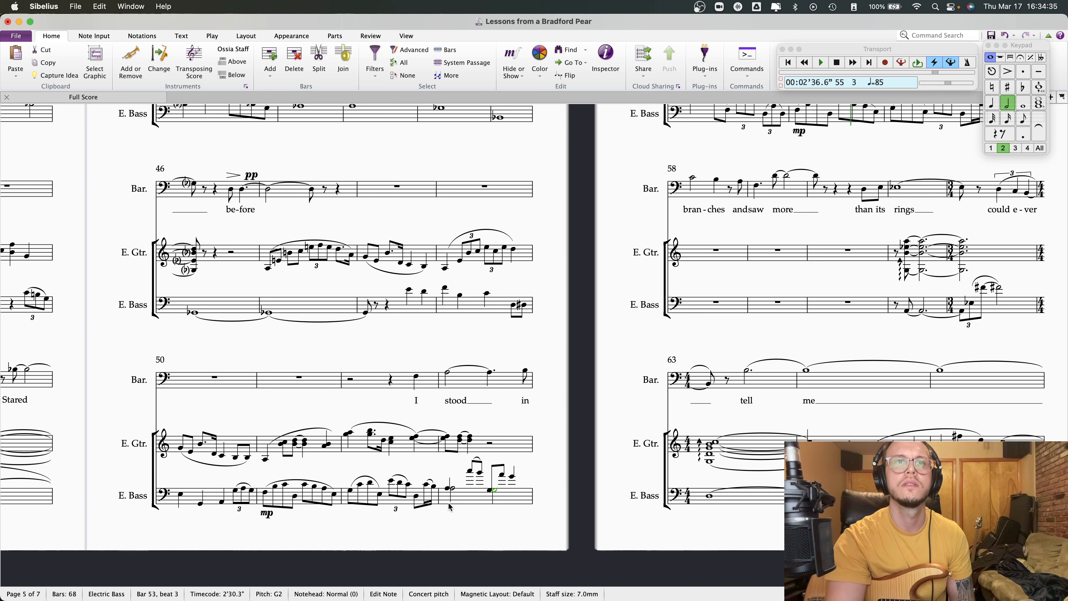
pyautogui.click(391, 482)
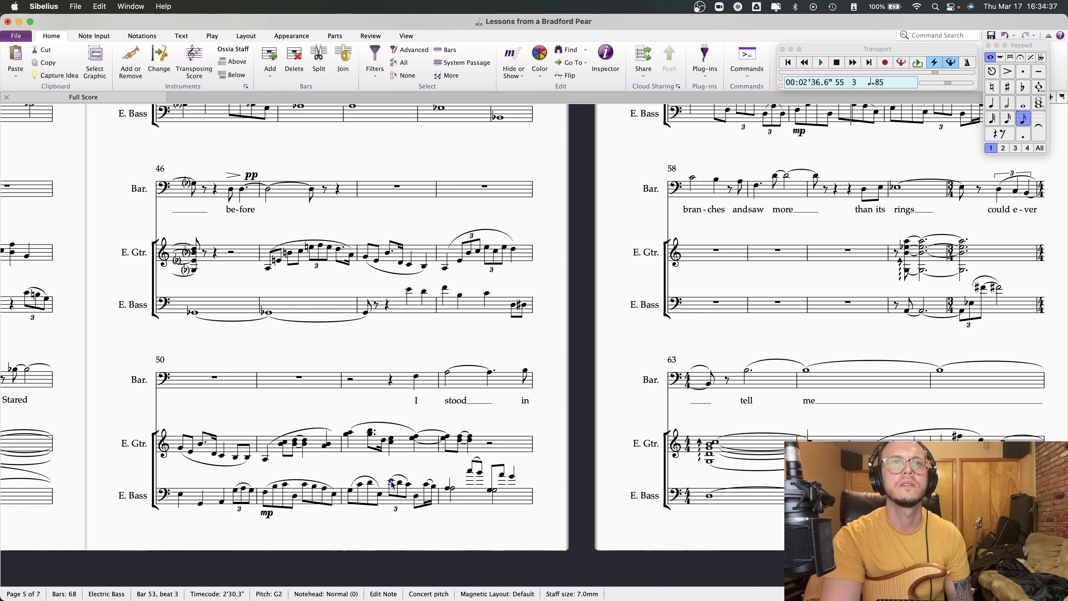
pyautogui.click(453, 489)
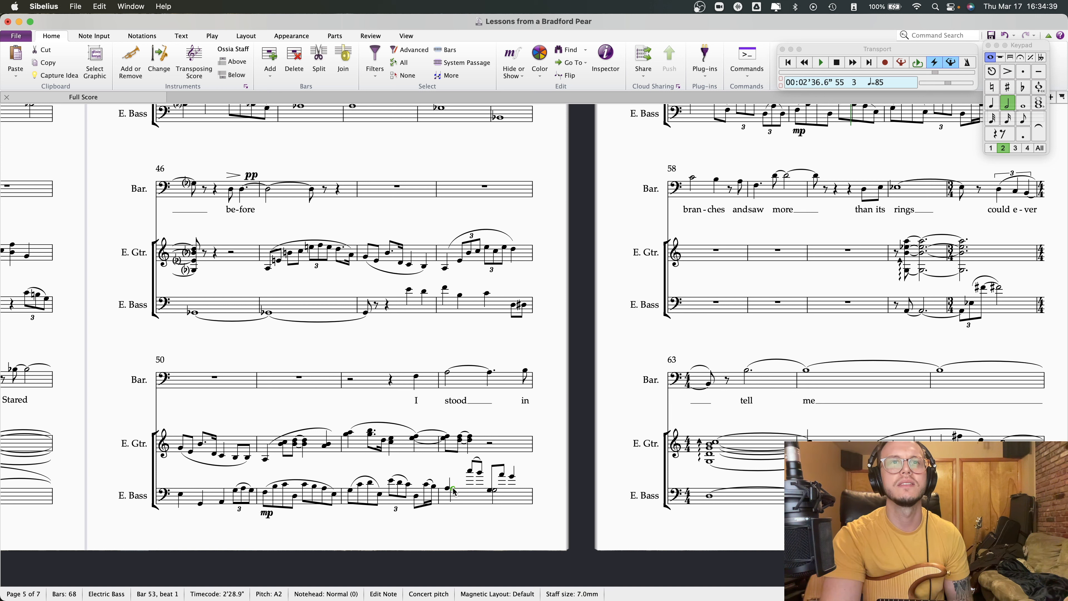
# - Replace the duplicate voice 1 notes in the electric bass's bar 53, A2 on beat 1 and G2 on beat 3, with rests
pyautogui.click(449, 488)
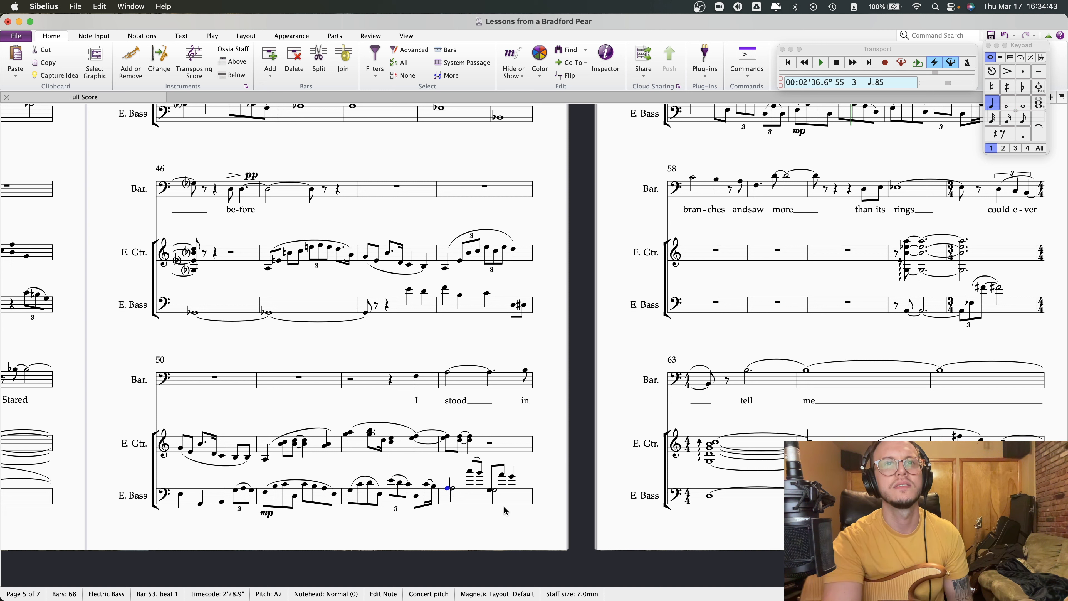
pyautogui.press('Delete')
pyautogui.click(490, 492)
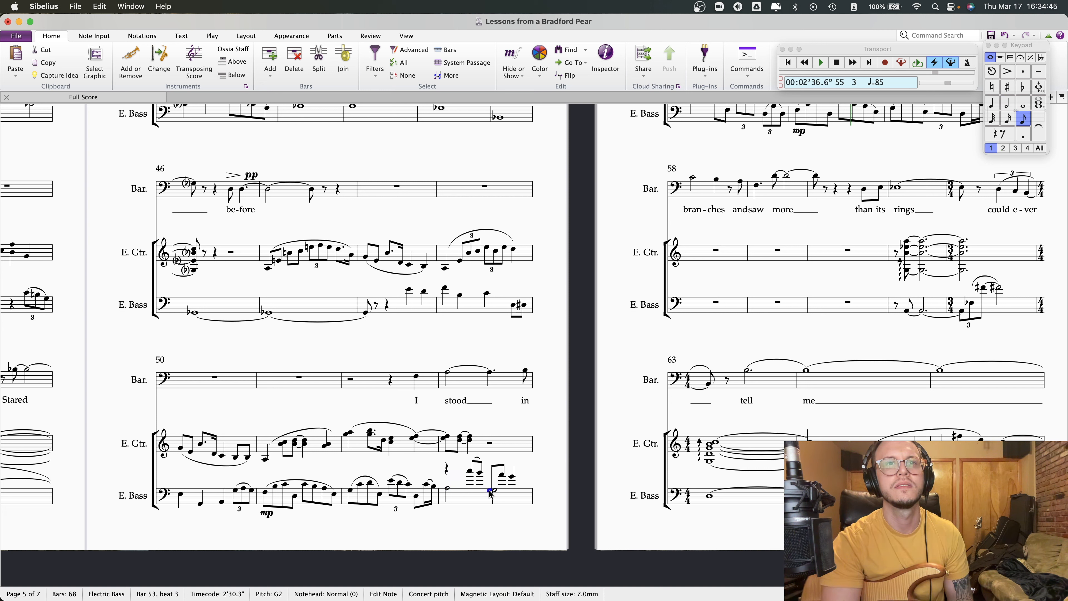
pyautogui.press('alt+super+2')
pyautogui.press('Escape')
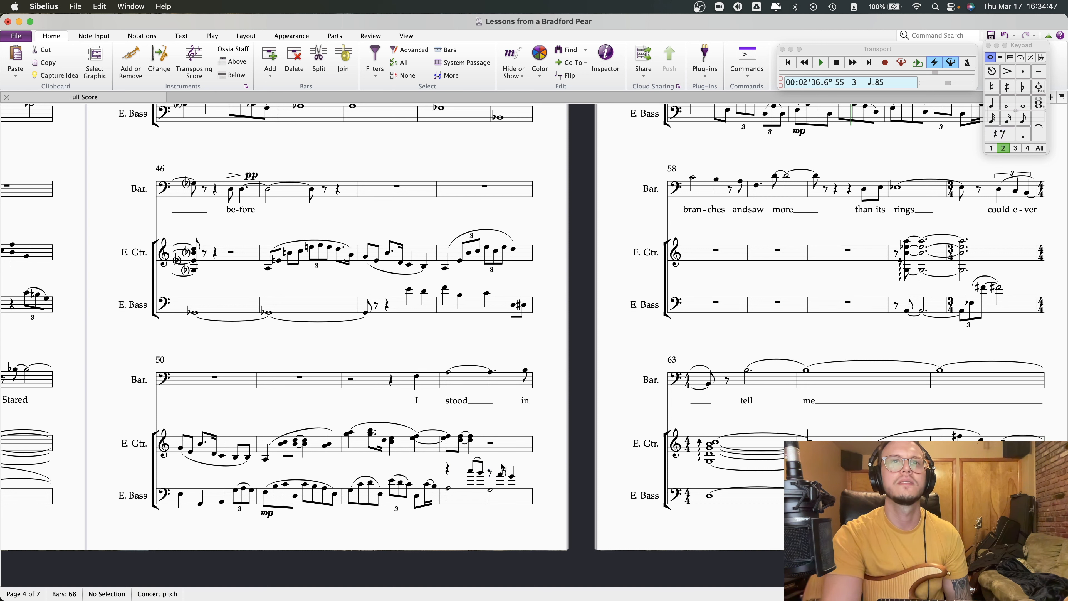
# - Slur the eighth-note A3 to the quarter-note G3 at the end of the electric bass's bar 53
pyautogui.click(502, 475)
pyautogui.press('alt+super+2')
pyautogui.press('Escape')
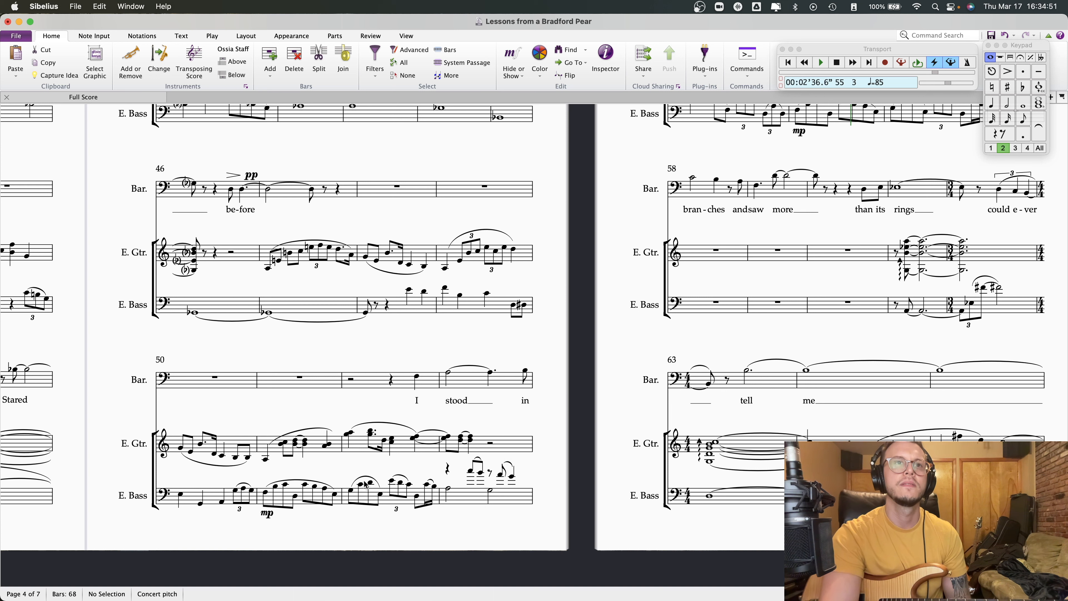
# - Play back the revised two-voice bass line from the start of bar 53 to beat 1 of bar 55
pyautogui.click(351, 491)
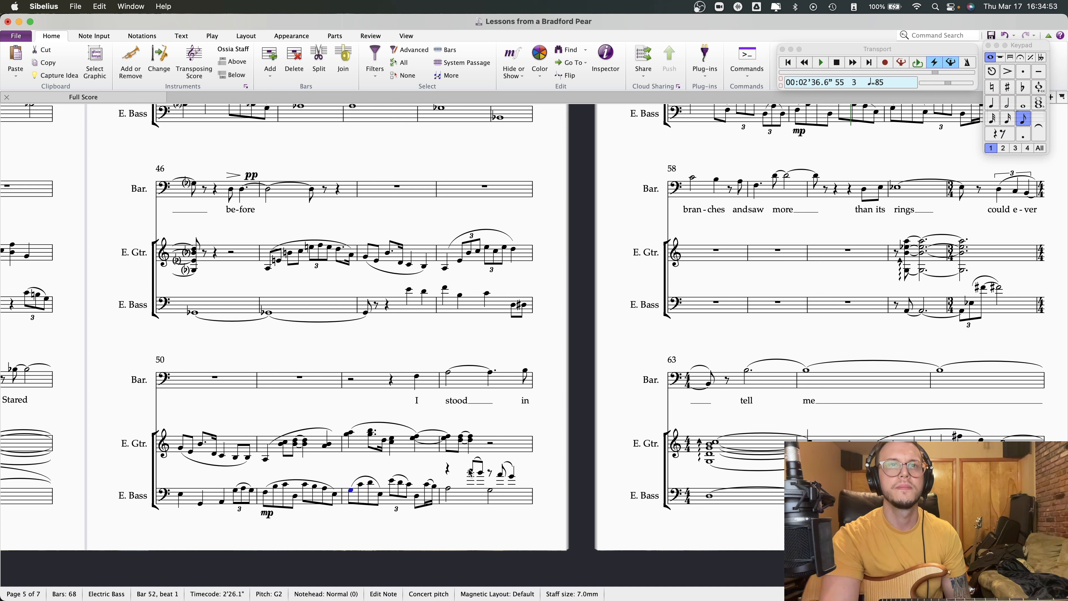
pyautogui.click(490, 476)
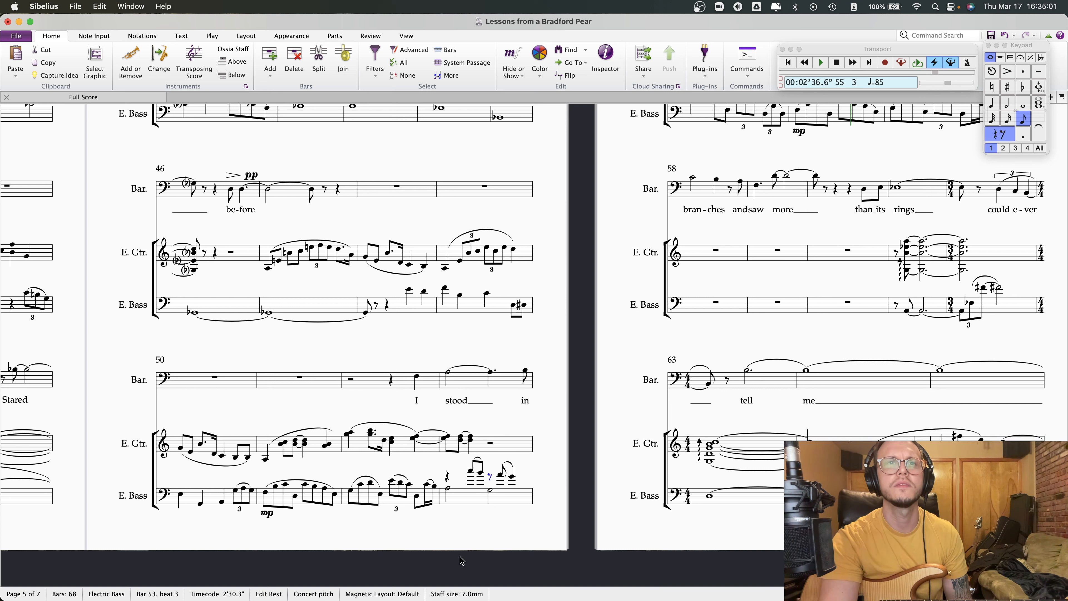
pyautogui.press('Escape')
pyautogui.click(448, 489)
pyautogui.press('p')
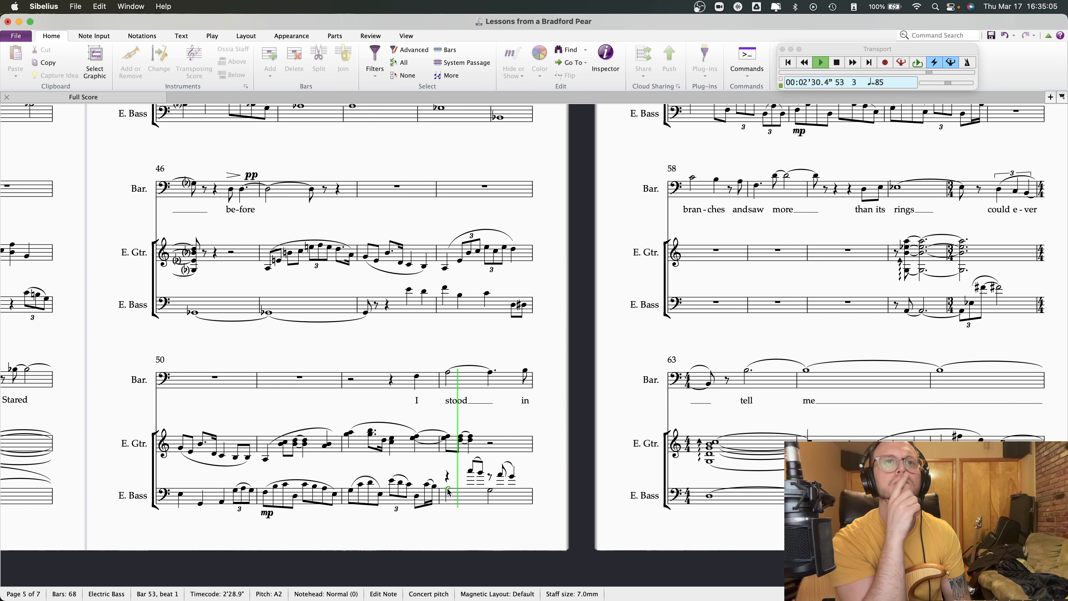
pyautogui.scroll(3, 449, 492)
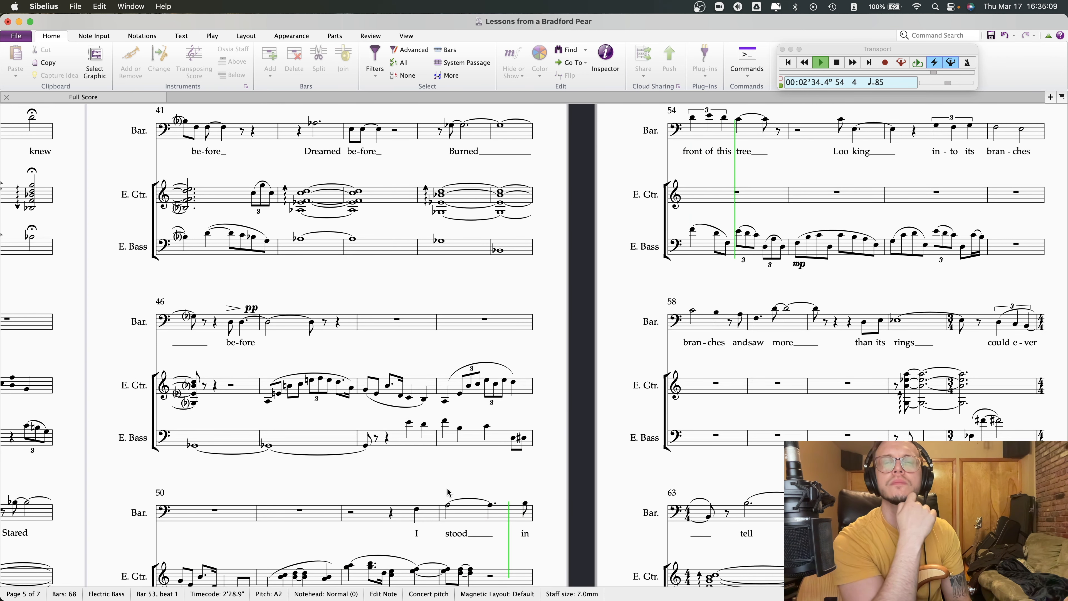
pyautogui.press('space')
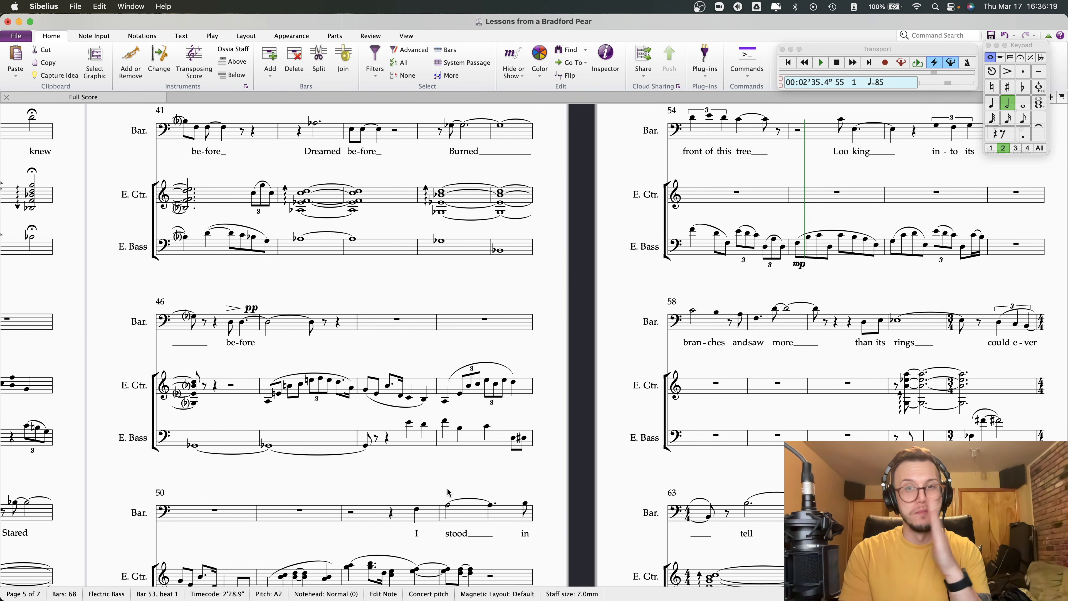
pyautogui.scroll(-5, 411, 471)
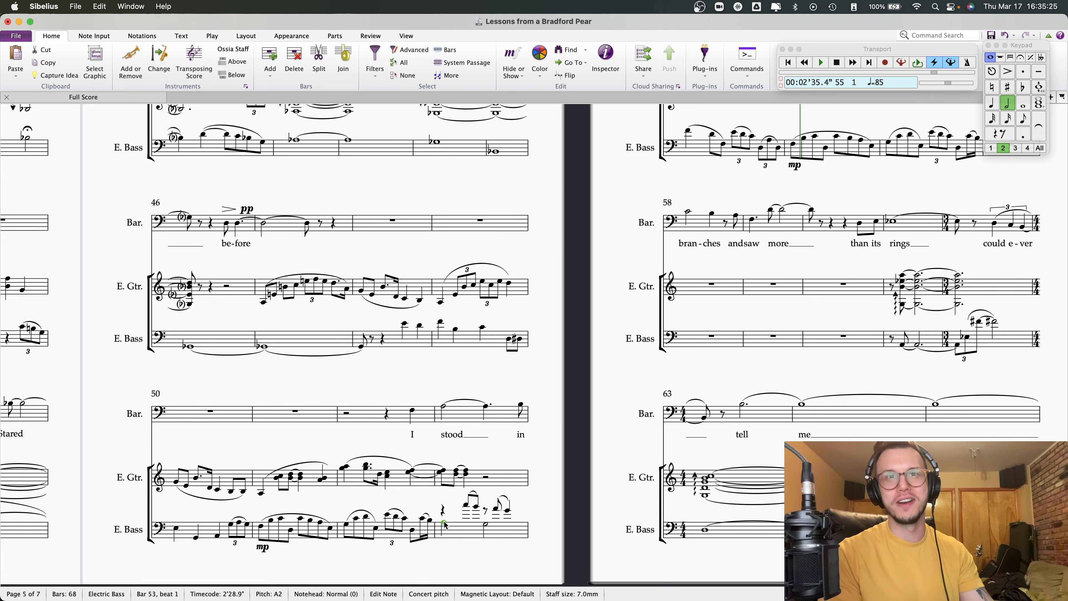
# - Play back the bass line from bar 53 through bar 54 and audition the electric bass's first two notes of bar 54
pyautogui.press('space')
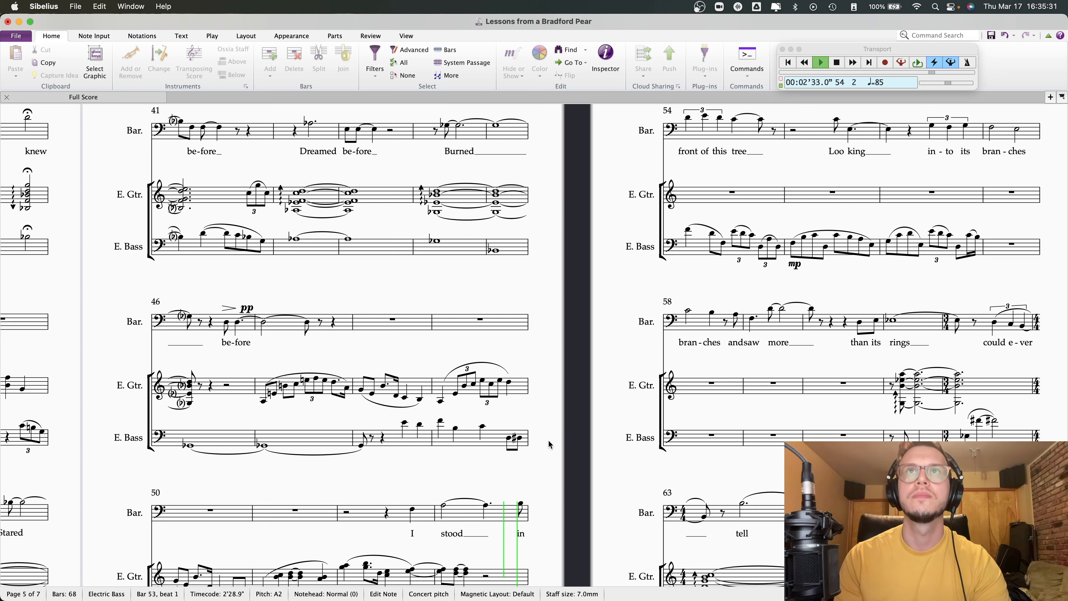
pyautogui.press('space')
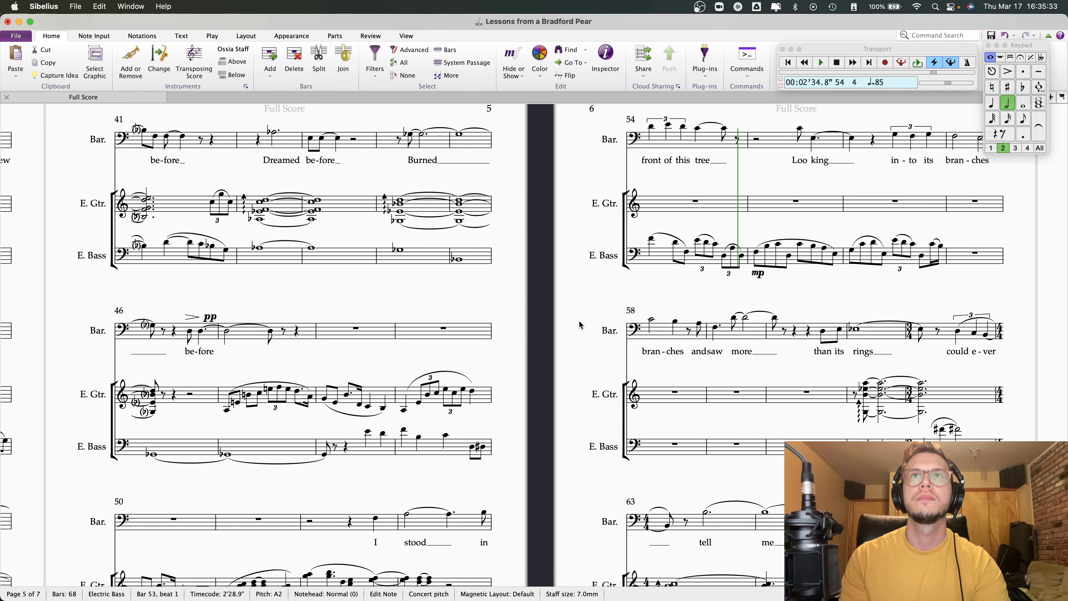
pyautogui.click(583, 326)
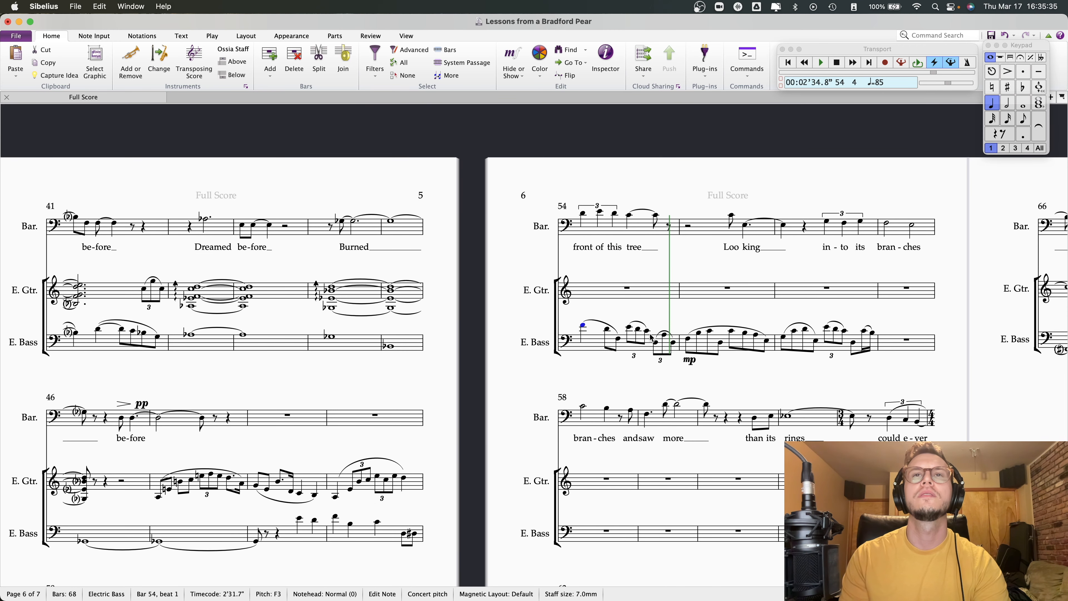
pyautogui.press('Right')
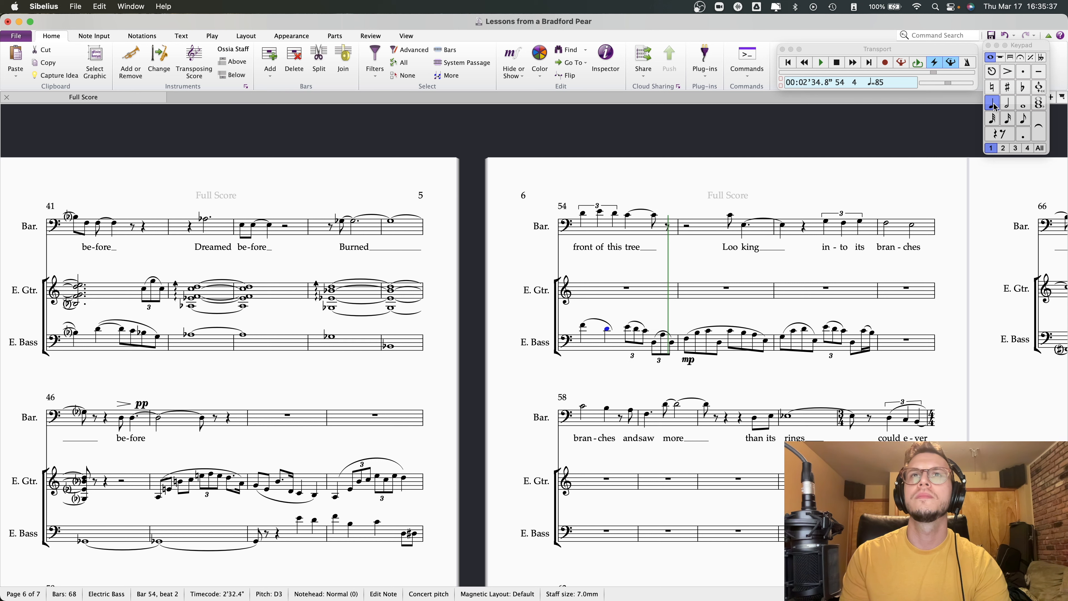
# - Turn the beat 4 triplet in the electric bass's bar 54 into a quarter-note B2 followed by an eighth-note G2
pyautogui.click(636, 329)
pyautogui.press('Right')
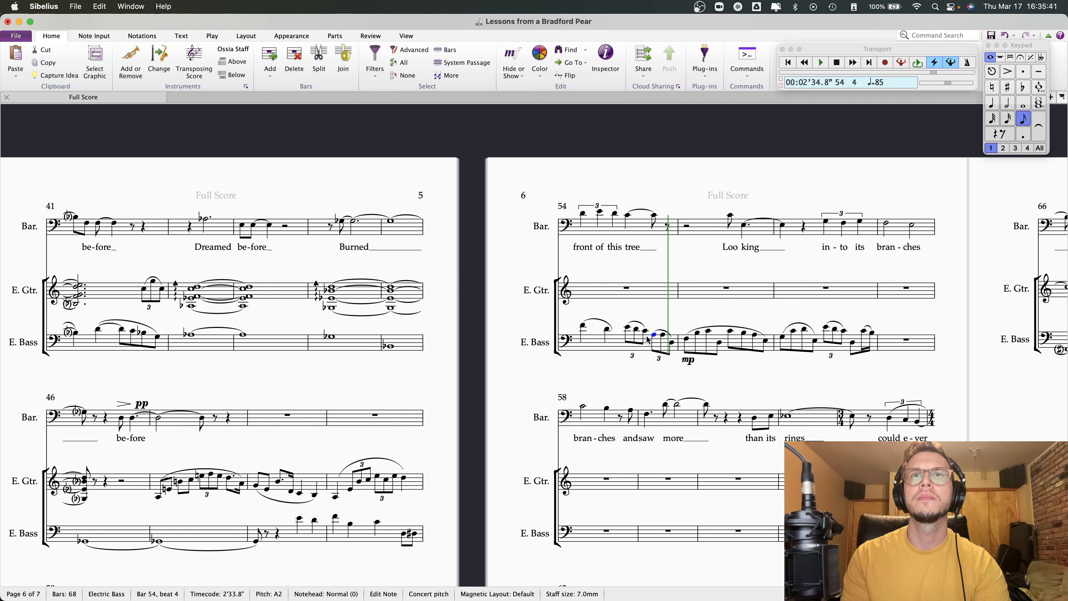
pyautogui.press('Up')
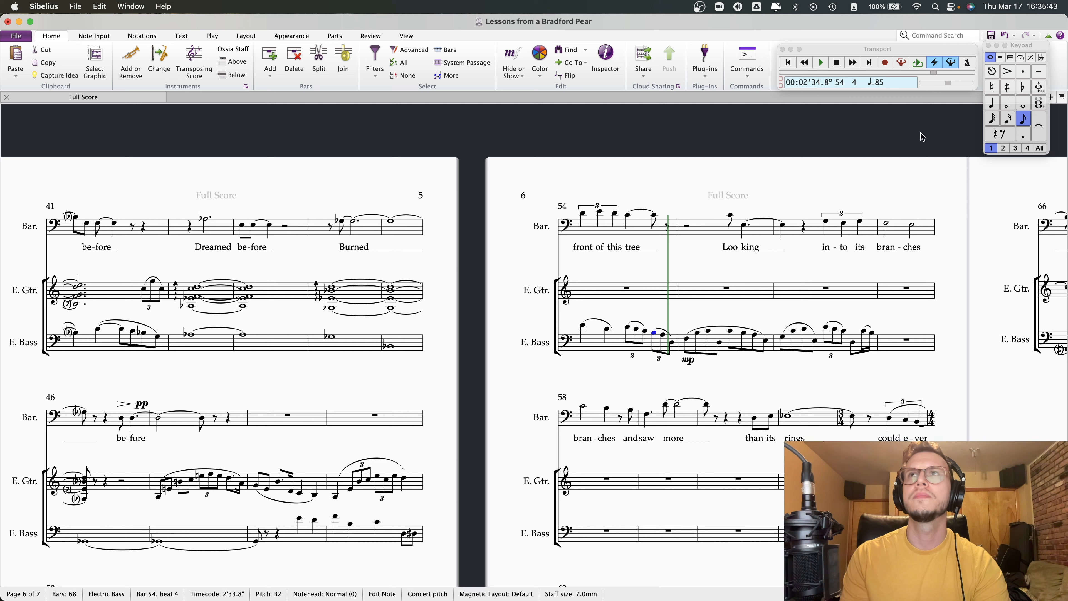
pyautogui.press('4')
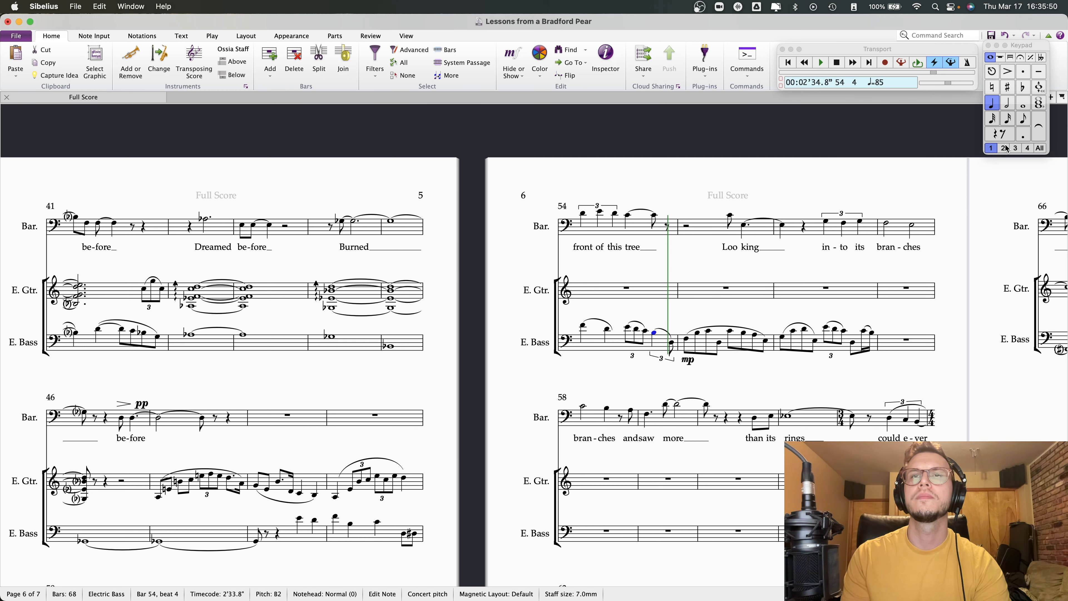
pyautogui.press('Right')
pyautogui.press('Right')
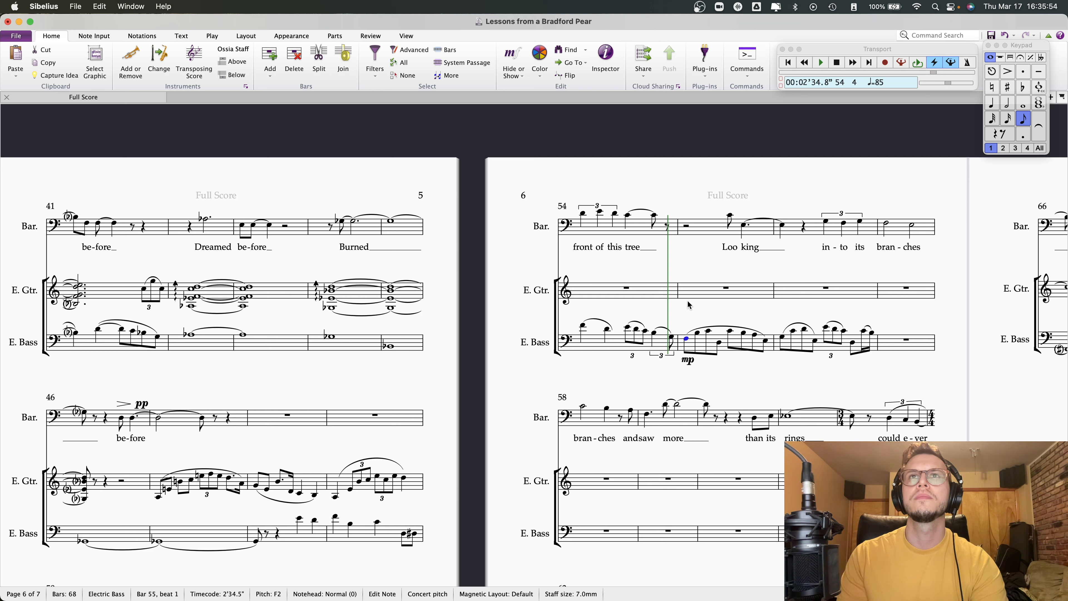
pyautogui.press('Escape')
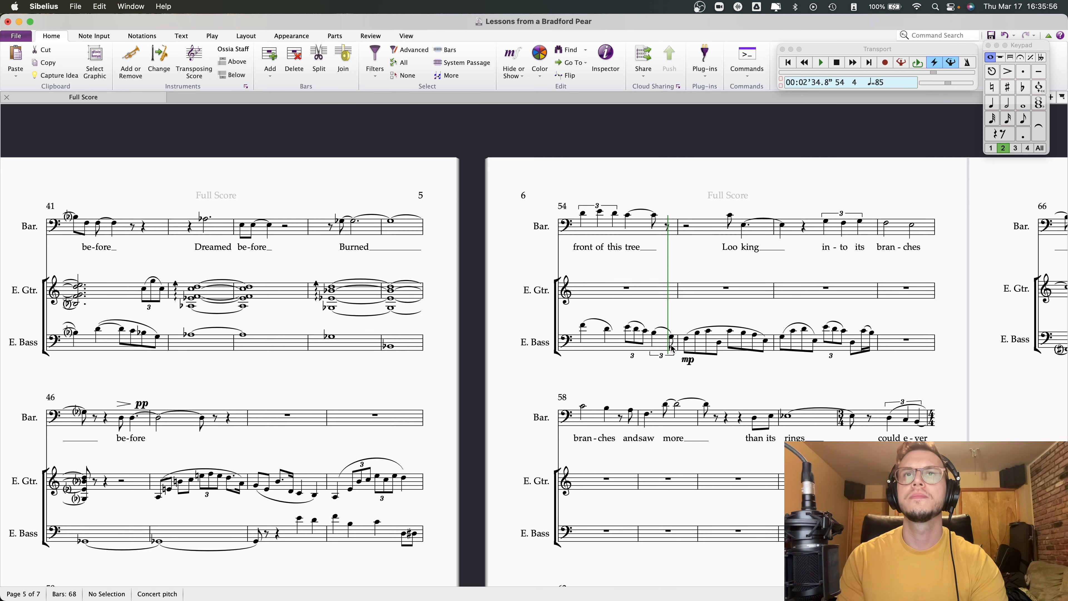
# - Set the last note of the beat 4 triplet in the electric bass's bar 54 to D2
pyautogui.click(655, 334)
pyautogui.press('Right')
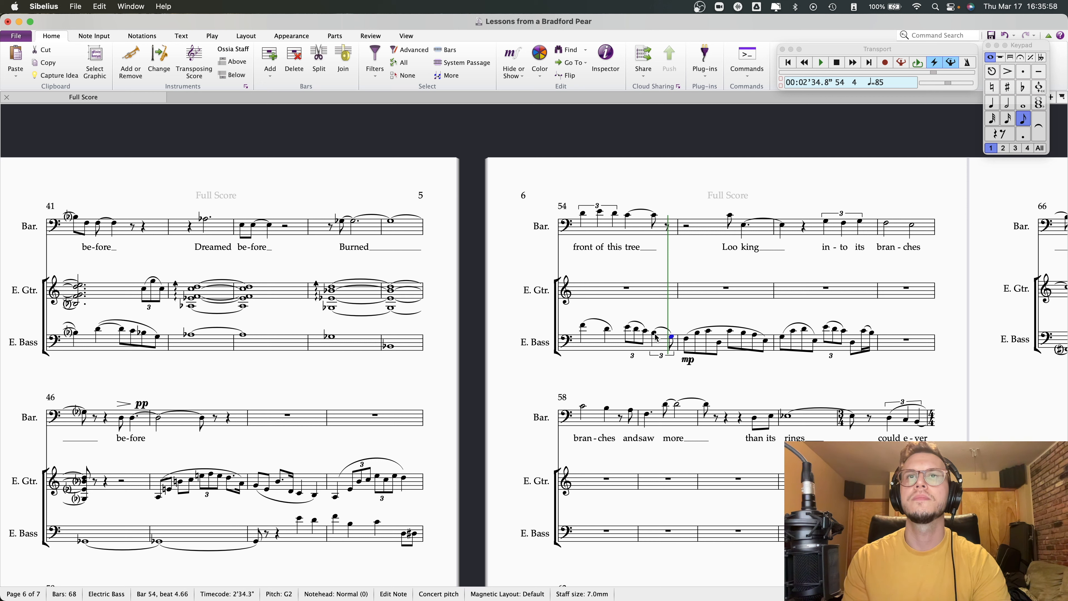
pyautogui.click(584, 326)
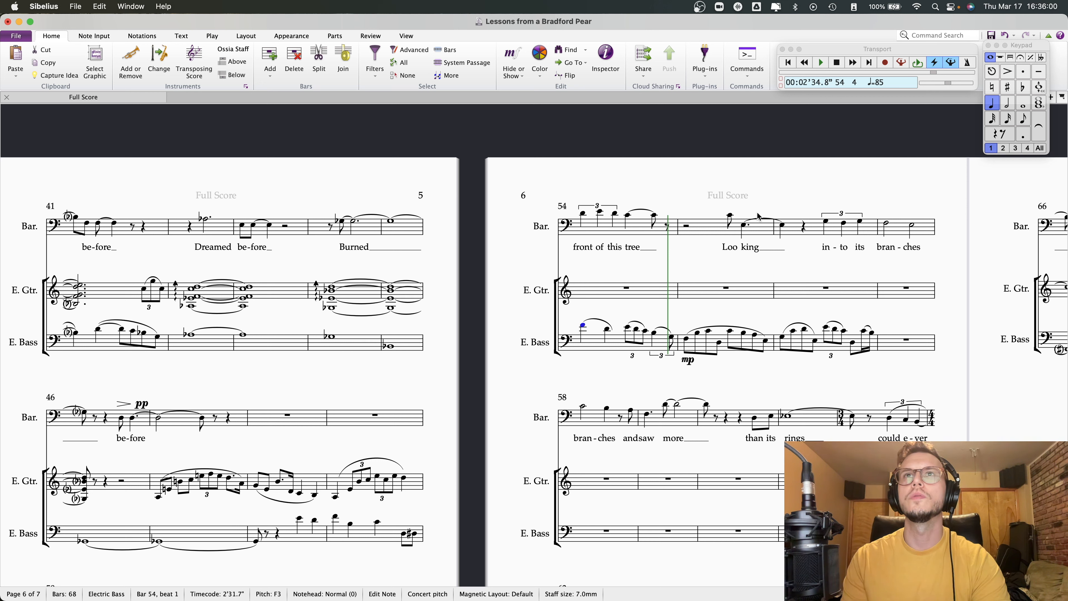
pyautogui.click(743, 224)
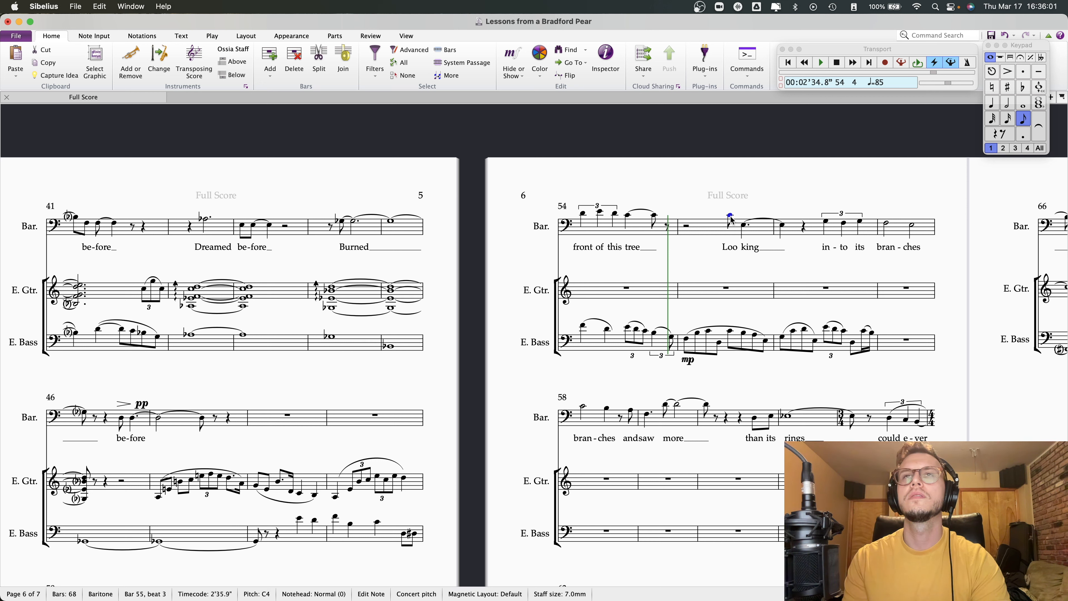
pyautogui.click(654, 333)
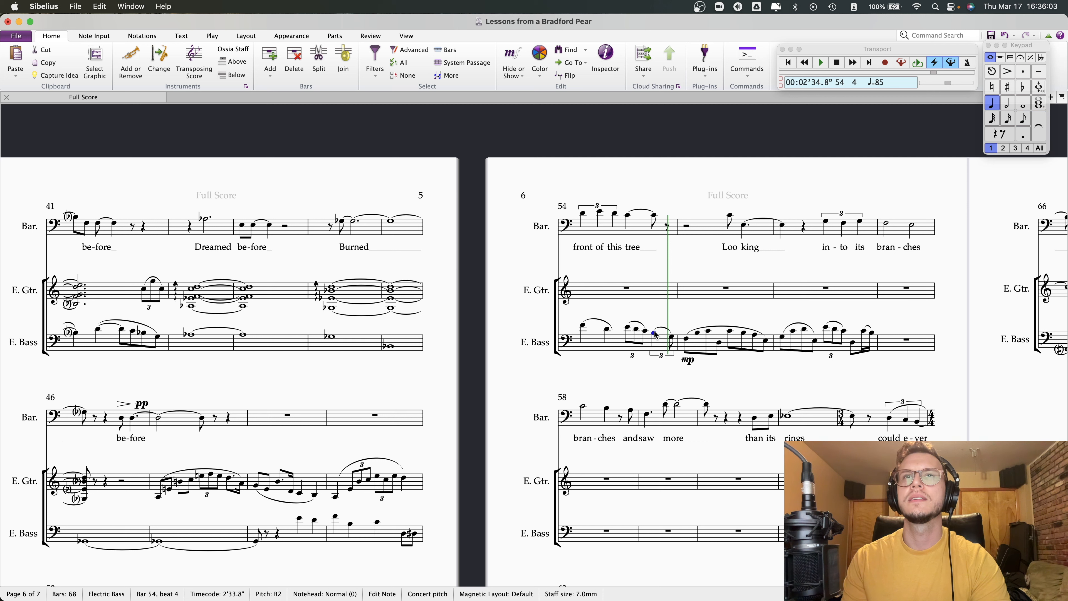
pyautogui.click(672, 342)
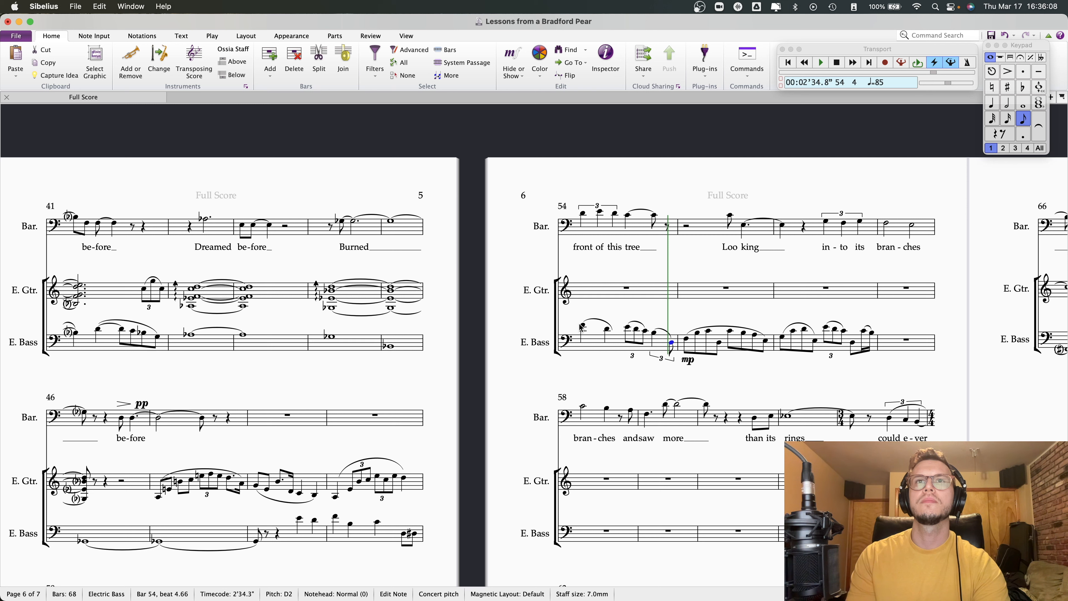
# - Audition the bass notes around the barline between bars 54 and 55 and the baritone's "Looking" notes in bar 55
pyautogui.click(686, 339)
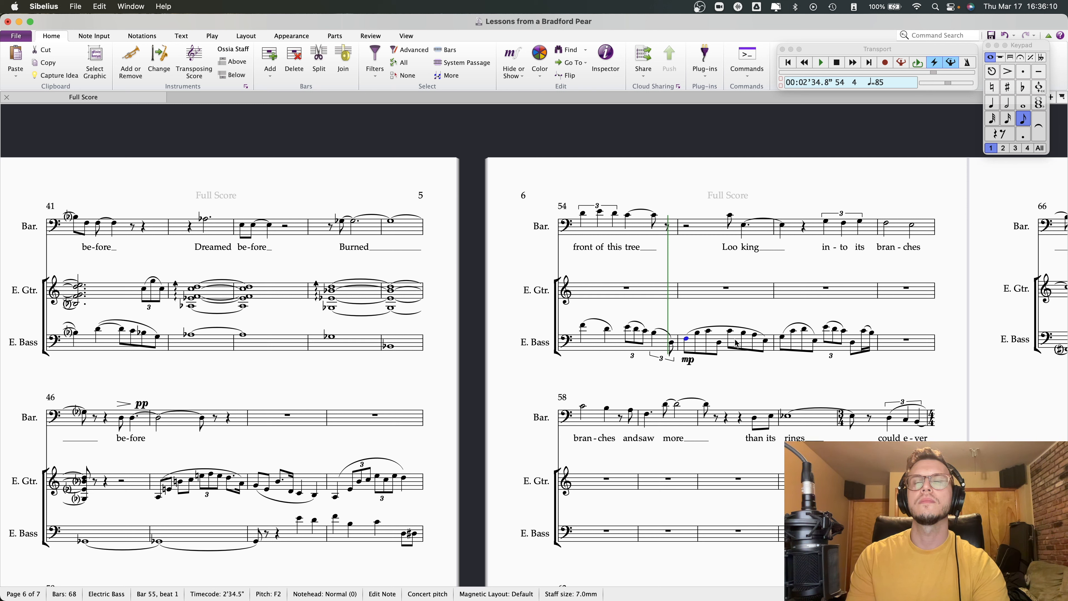
pyautogui.click(583, 326)
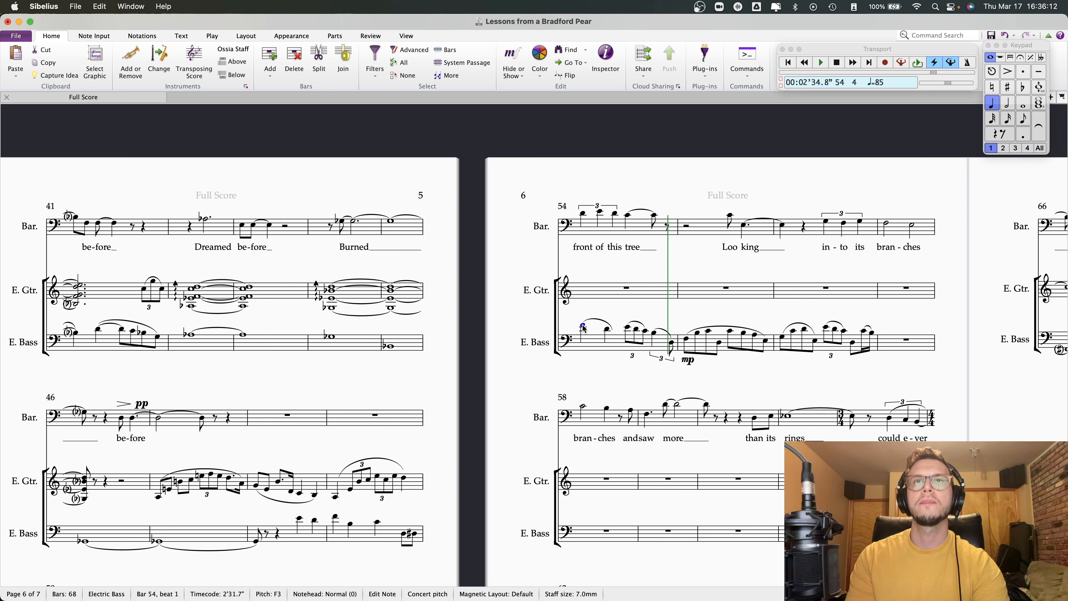
pyautogui.click(671, 344)
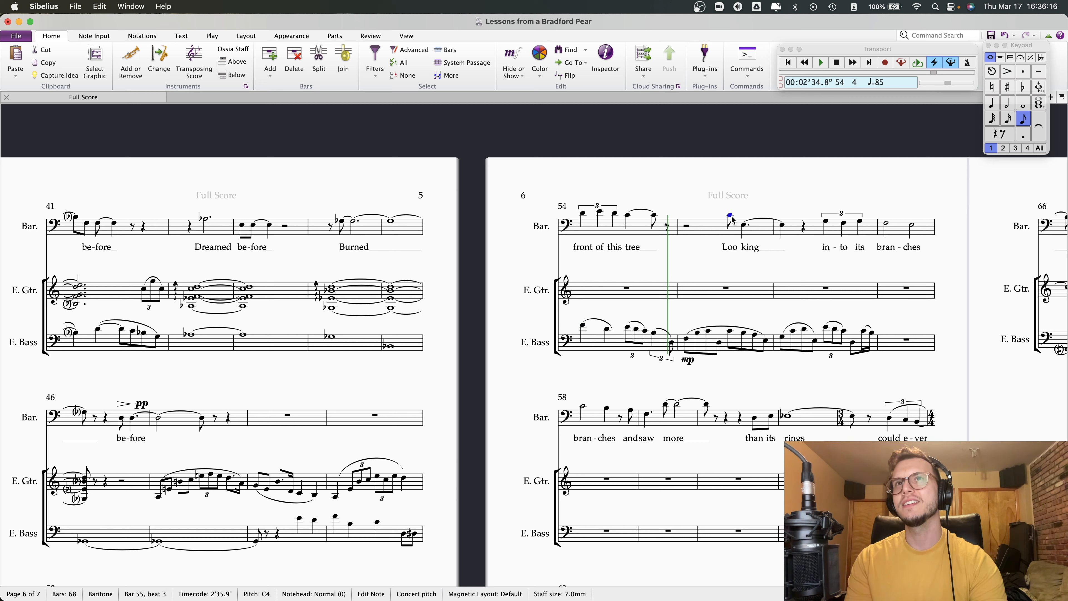
pyautogui.click(741, 226)
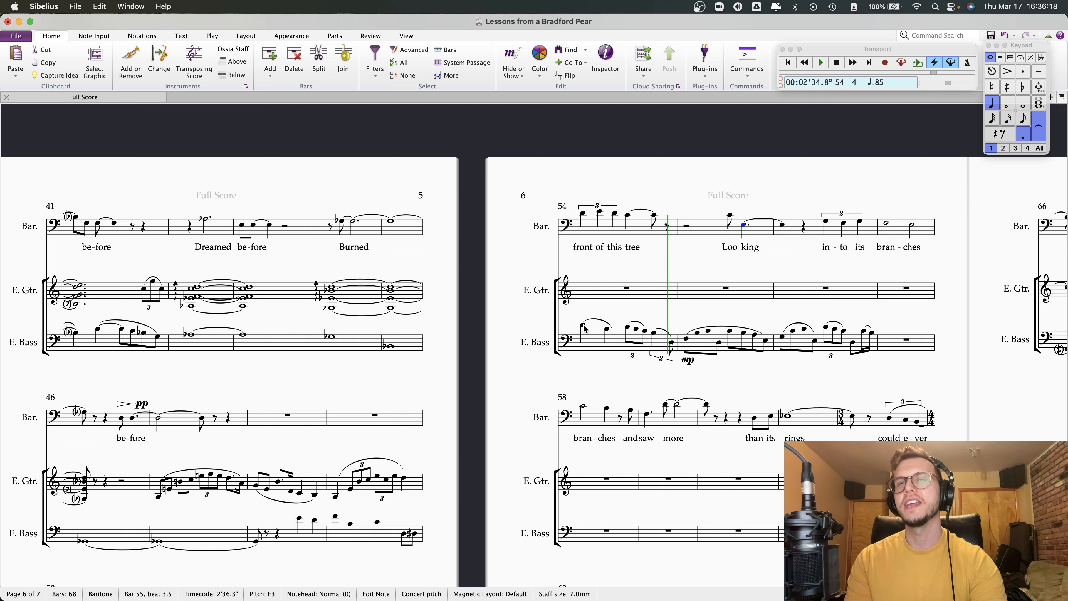
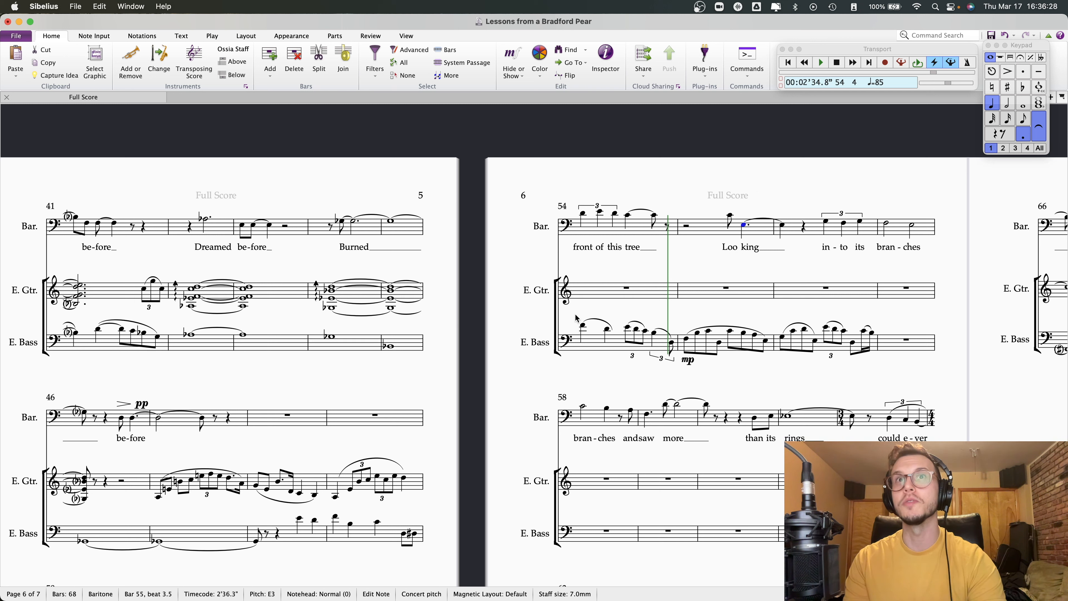
# - Play back the score from the start of bar 54 to beat 3 of bar 56
pyautogui.click(583, 327)
pyautogui.press('p')
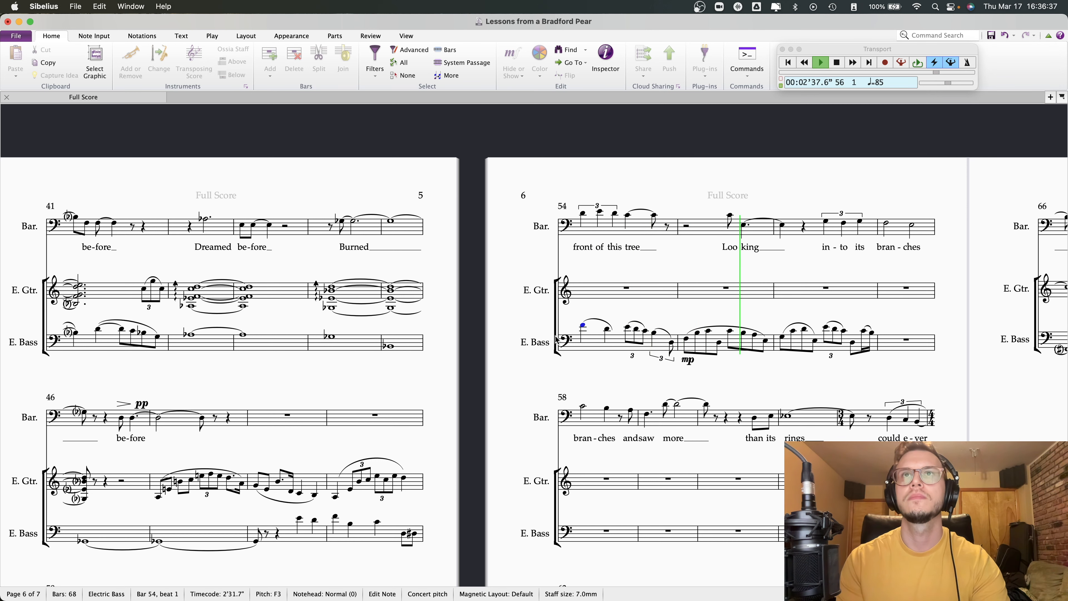
pyautogui.press('space')
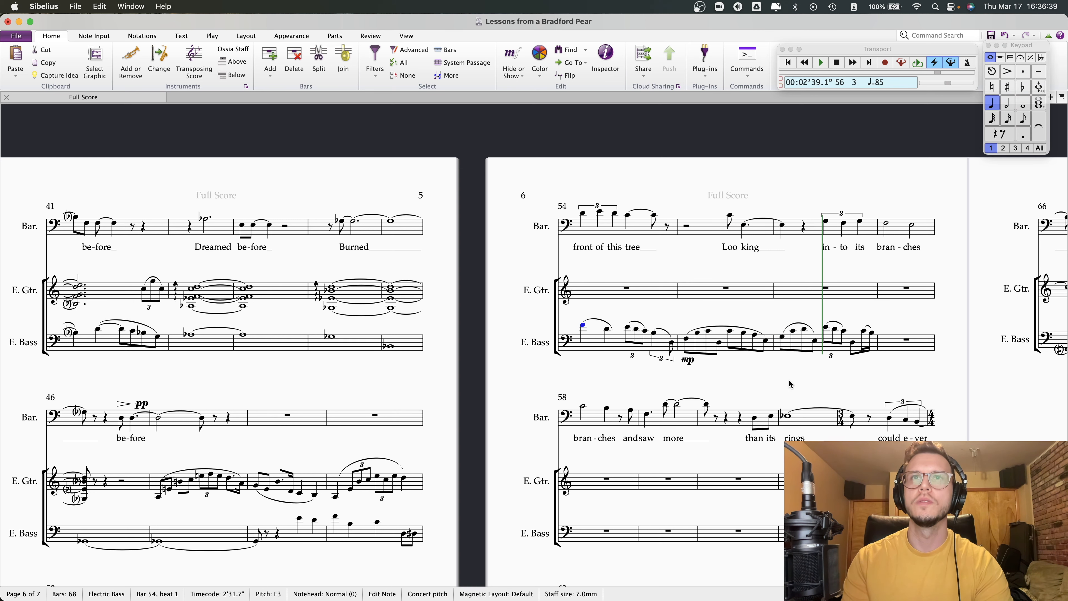
# - Replace the triplet on beat 4 of the electric bass's bar 54 with two plain eighth notes starting on B2
pyautogui.moveTo(841, 372); pyautogui.dragTo(928, 210)
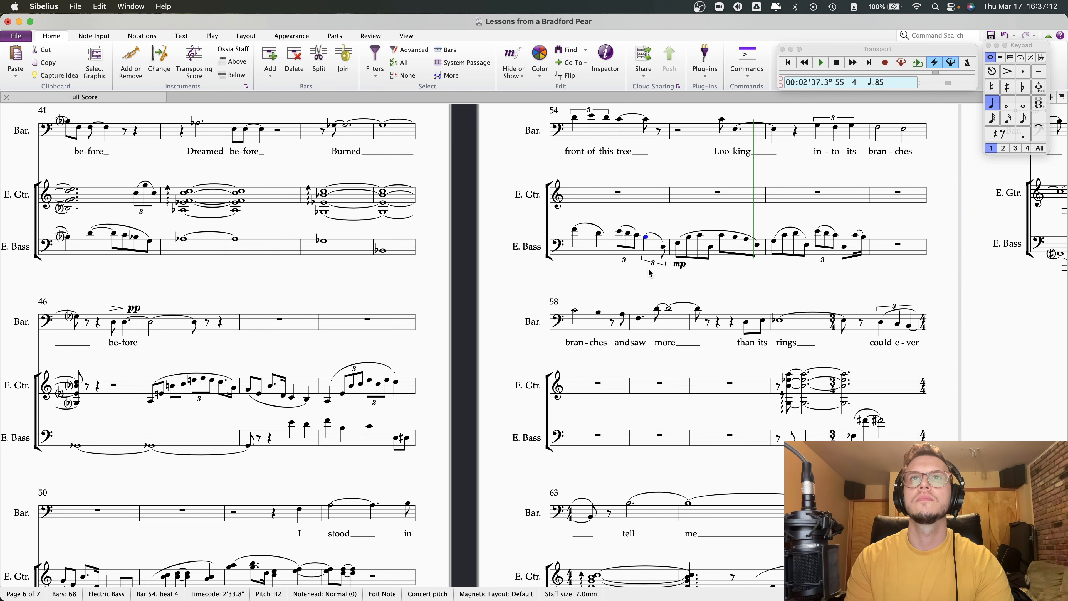
pyautogui.click(653, 263)
pyautogui.press('Delete')
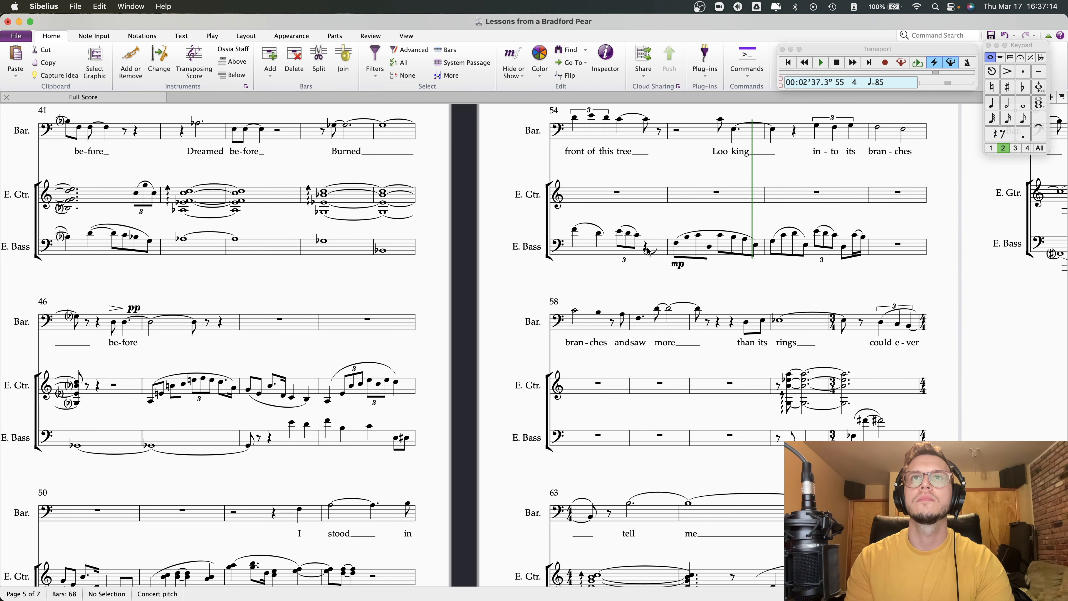
pyautogui.click(647, 249)
pyautogui.click(1022, 120)
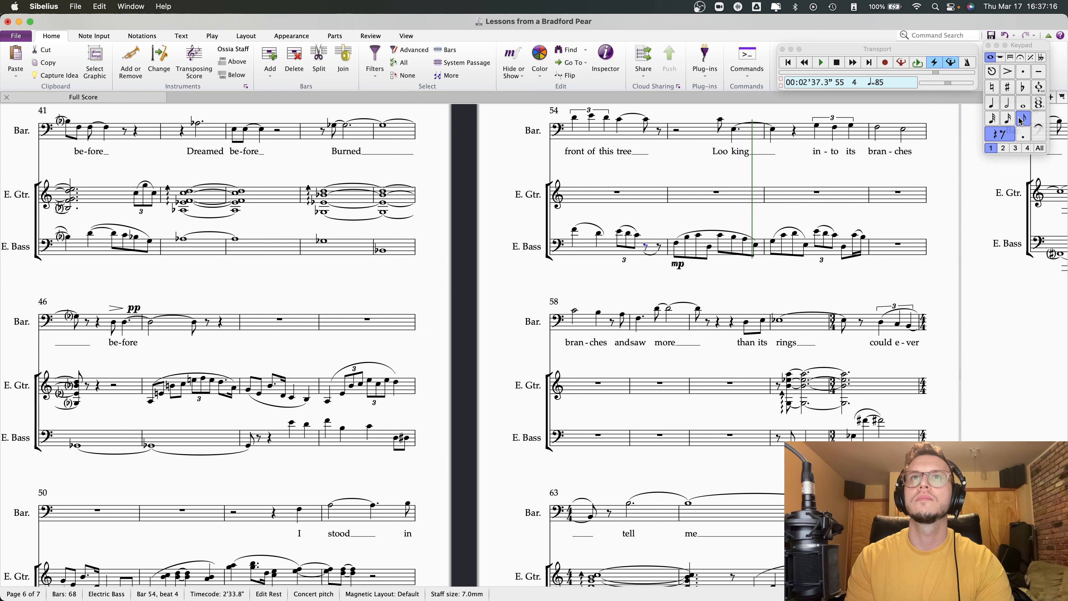
pyautogui.press('c')
pyautogui.press('b')
pyautogui.press('d')
pyautogui.press('Escape')
pyautogui.press('Right')
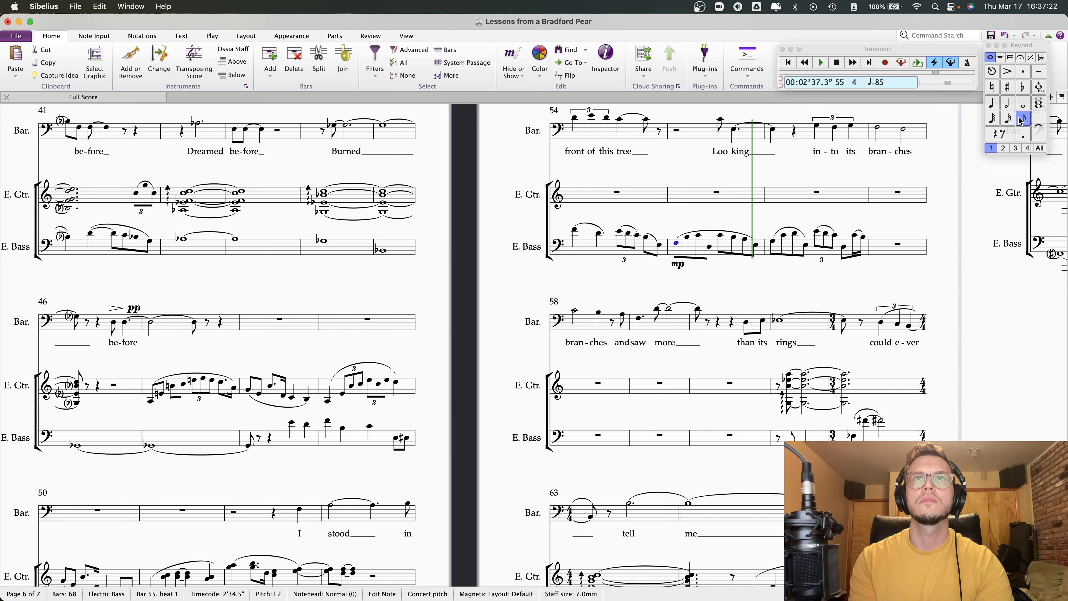
# - Replace the leftover slur on beat 4 of the electric bass's bar 54 with a new slur over the two eighth notes
pyautogui.press('Escape')
pyautogui.click(655, 238)
pyautogui.press('Delete')
pyautogui.press('s')
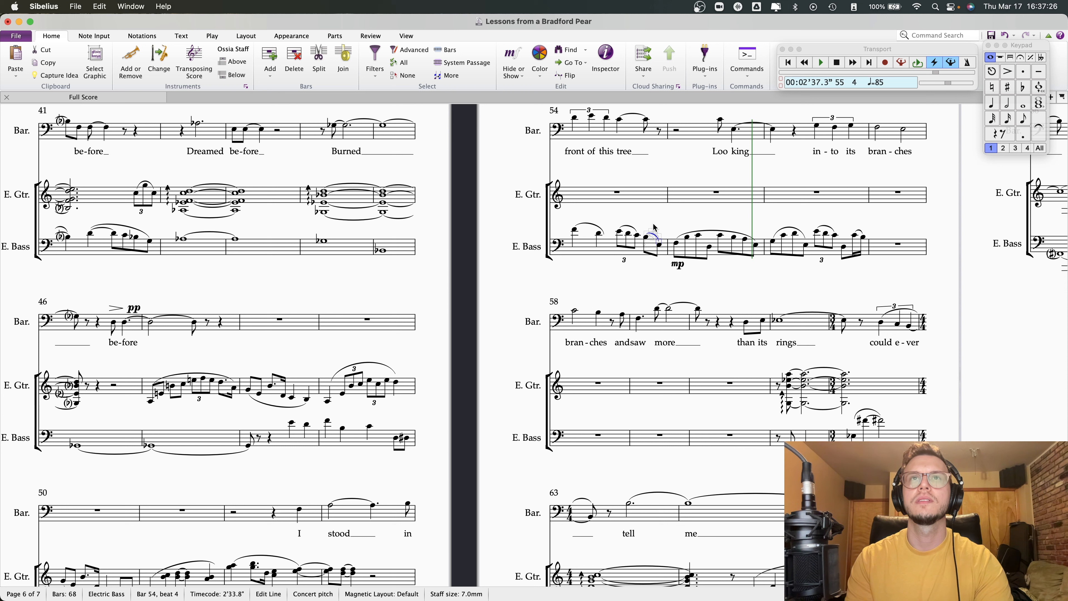
# - Play back the slurred eighth notes in context from the start of bar 54 to beat 3 of bar 55
pyautogui.click(580, 229)
pyautogui.press('p')
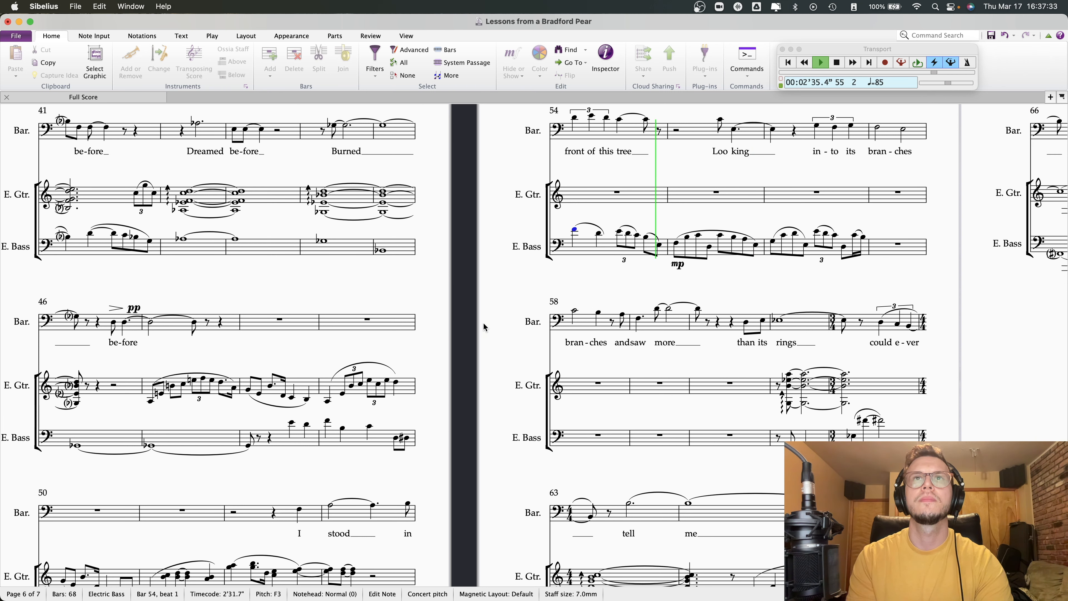
pyautogui.press('Escape')
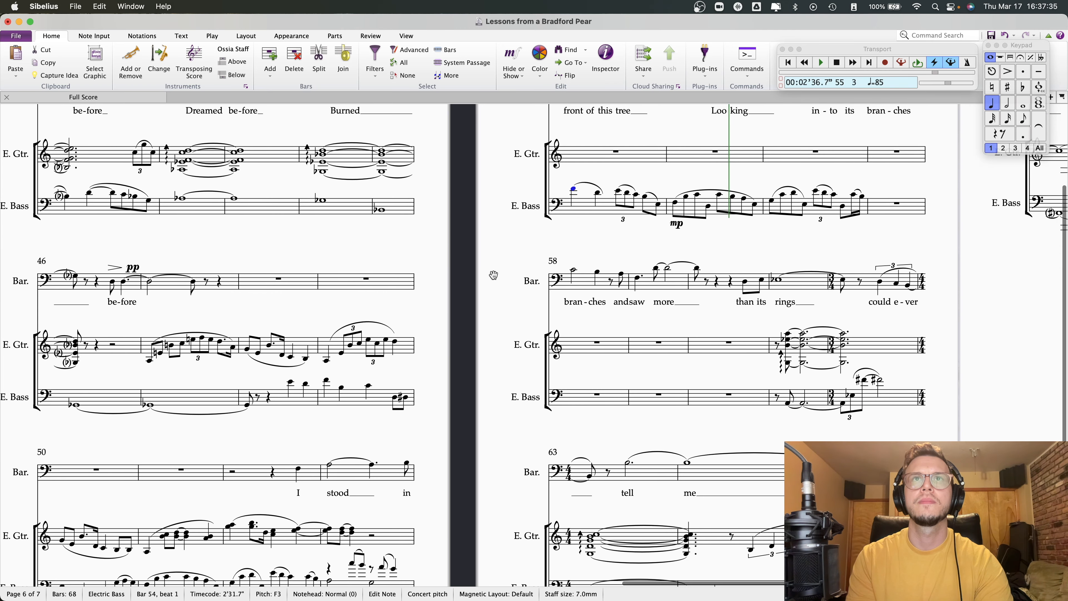
# - Lengthen the B2 on beat 4 of the electric bass's bar 54 to a quarter note and play back from the bar's start
pyautogui.click(632, 254)
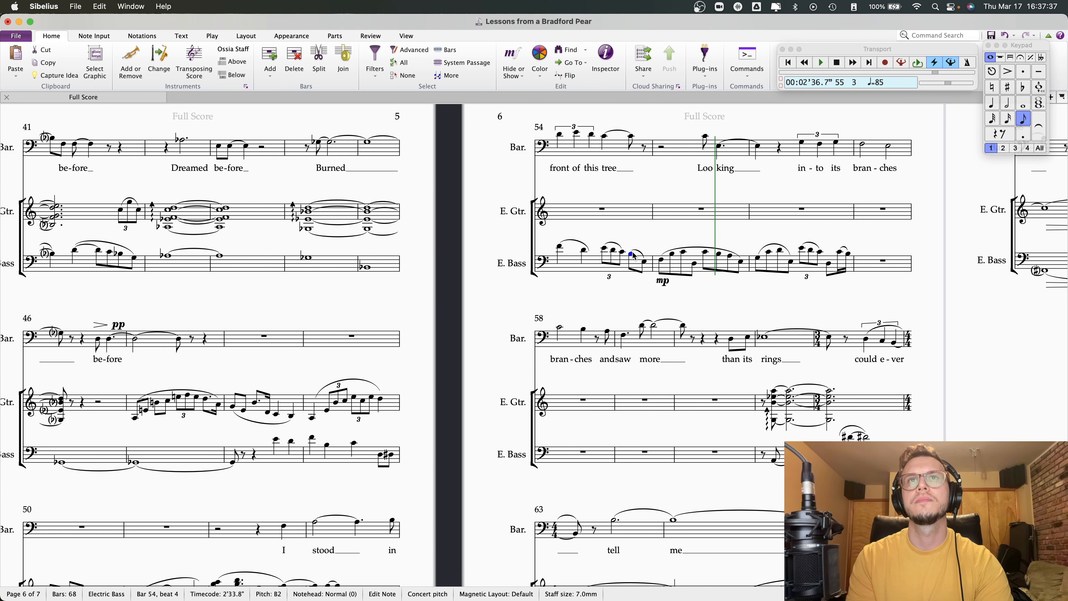
pyautogui.click(991, 105)
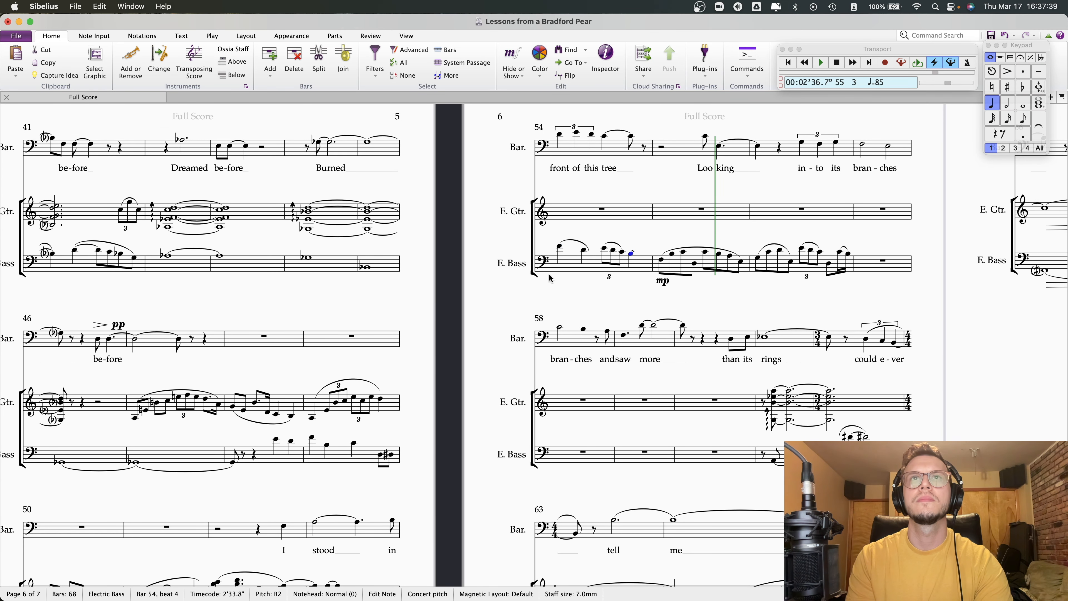
pyautogui.click(560, 248)
pyautogui.press('p')
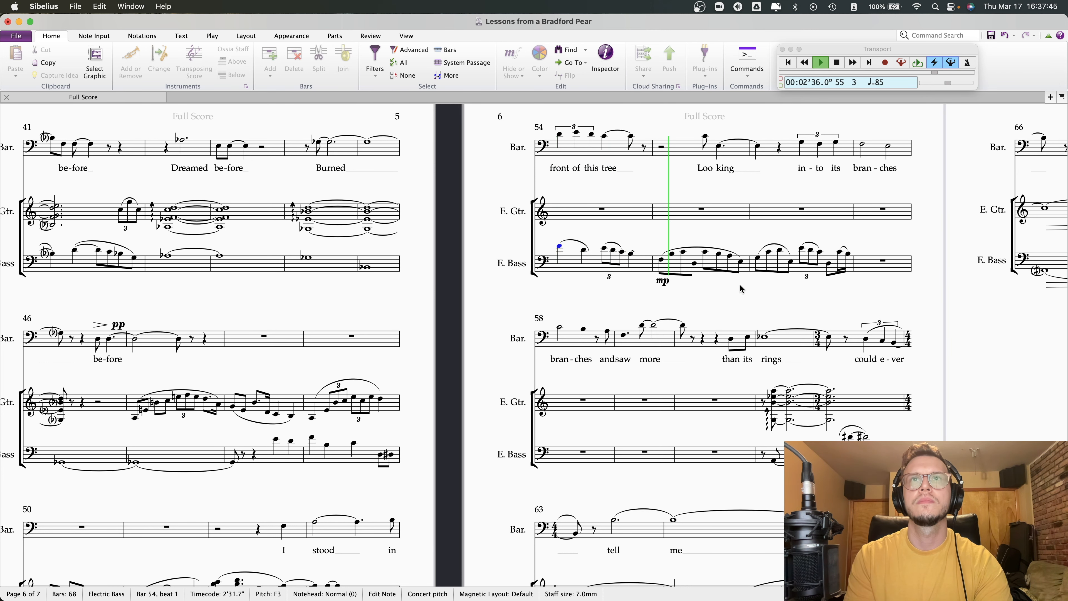
pyautogui.moveTo(741, 284); pyautogui.dragTo(664, 292)
pyautogui.press('space')
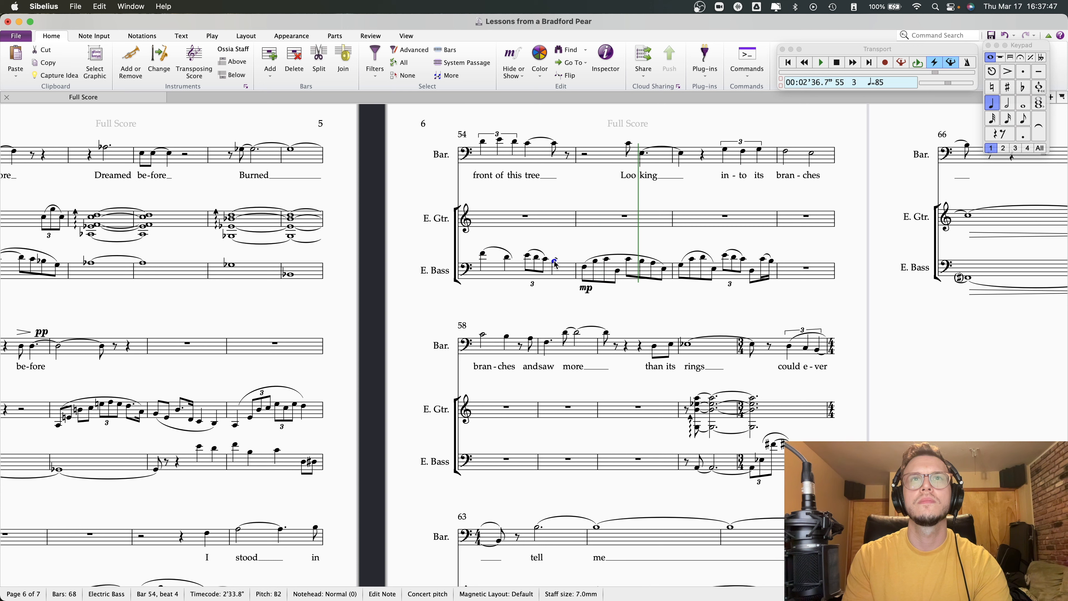
# - Try to slur the quarter-note B2 on beat 4 of the electric bass's bar 54 into bar 55
pyautogui.press('s')
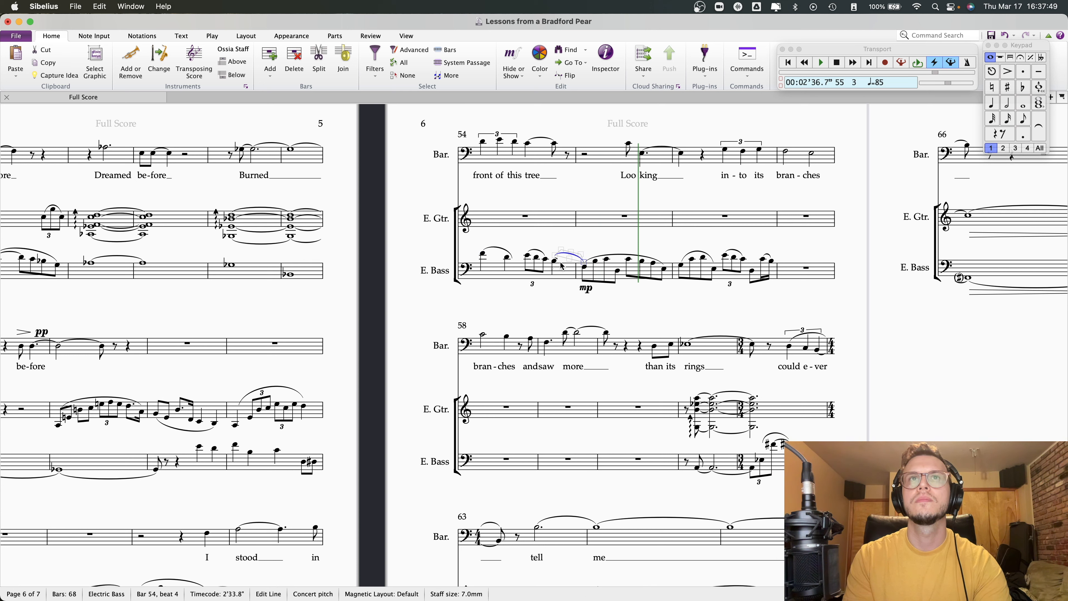
pyautogui.press('s')
pyautogui.press('Return')
pyautogui.press('super+z')
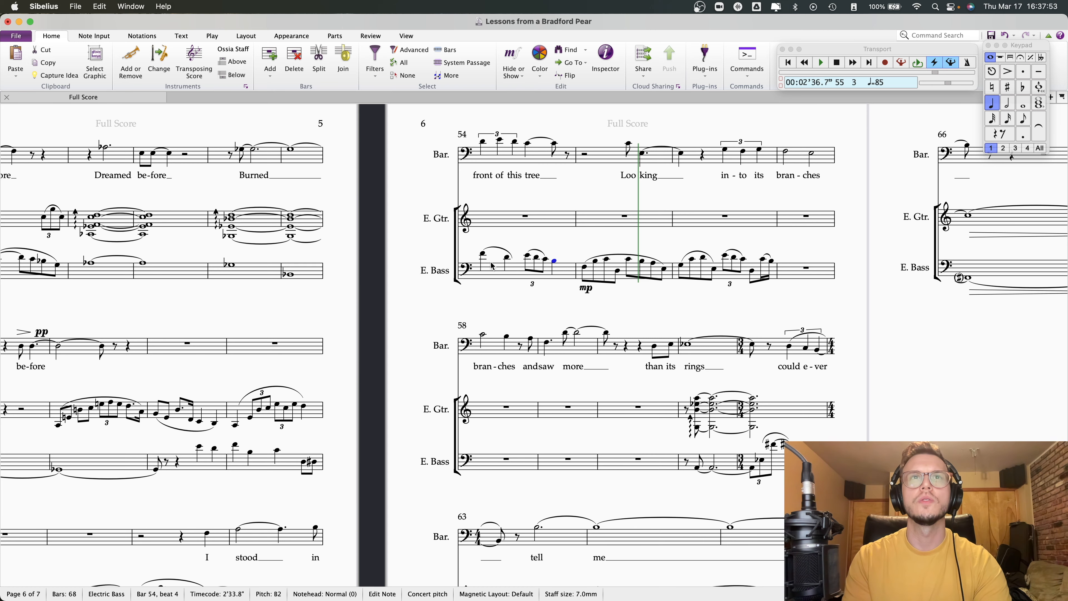
# - Lower the middle note of the beat 3 triplet in the electric bass's bar 54 by an octave
pyautogui.scroll(-3, 493, 266)
pyautogui.hscroll(-1, 494, 266)
pyautogui.click(544, 208)
pyautogui.press('Left')
pyautogui.press('super+Down')
pyautogui.press('Left')
pyautogui.press('Right')
pyautogui.press('Right')
pyautogui.press('Right')
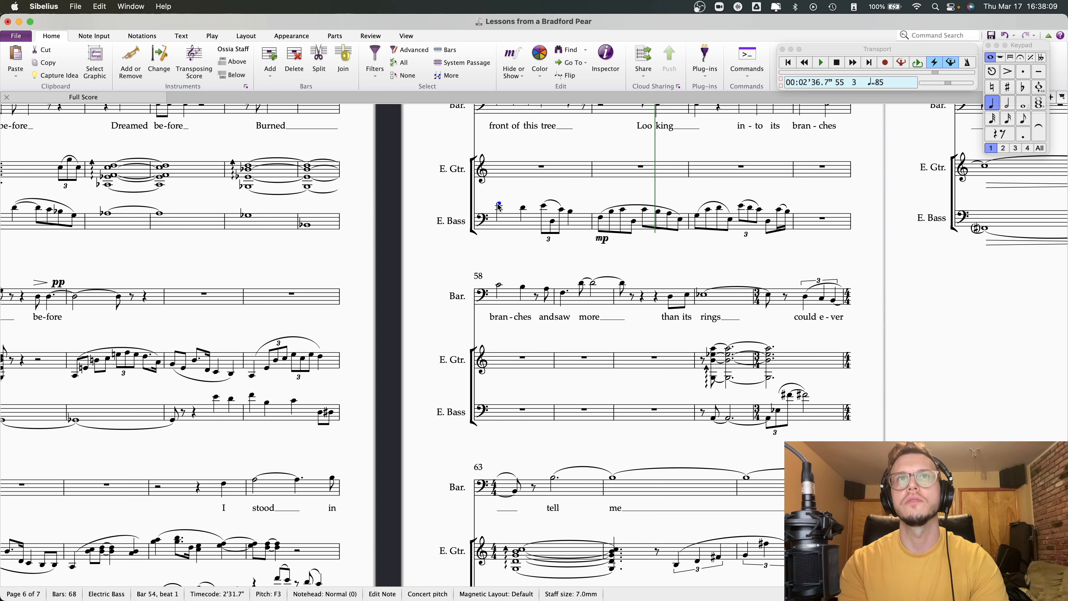
# - Raise the middle note of the beat 3 triplet in the electric bass's bar 54 by an octave, playing back from the bar's start
pyautogui.press('p')
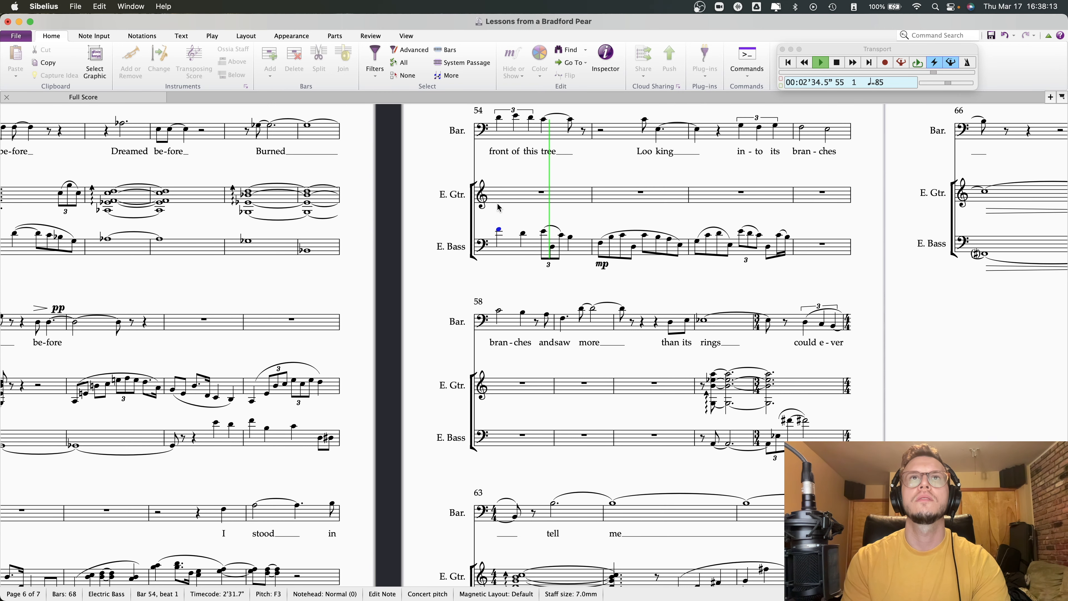
pyautogui.press('Escape')
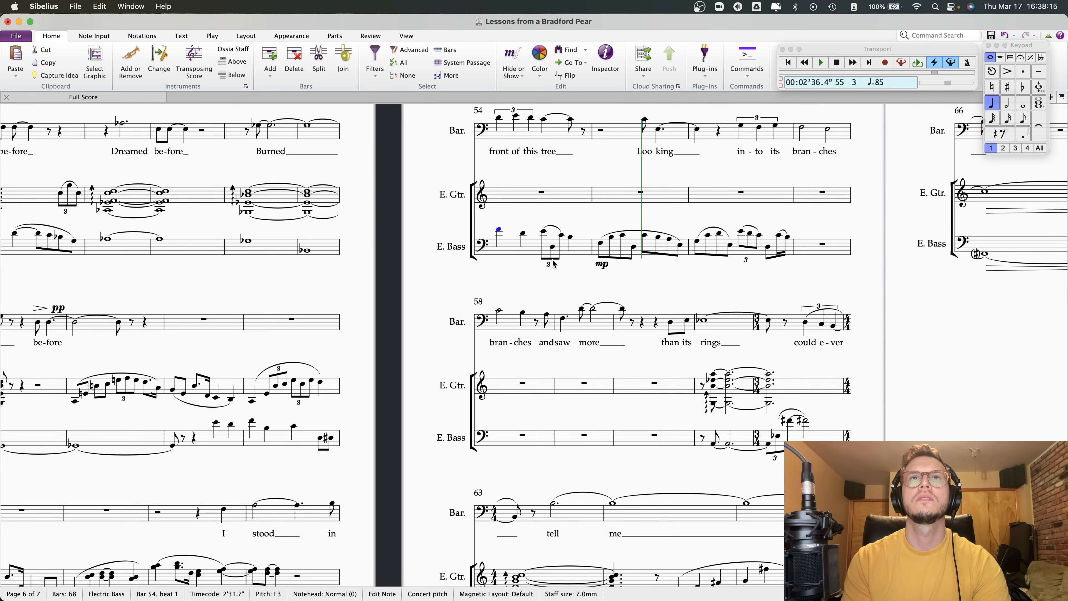
pyautogui.click(553, 248)
pyautogui.press('super+Up')
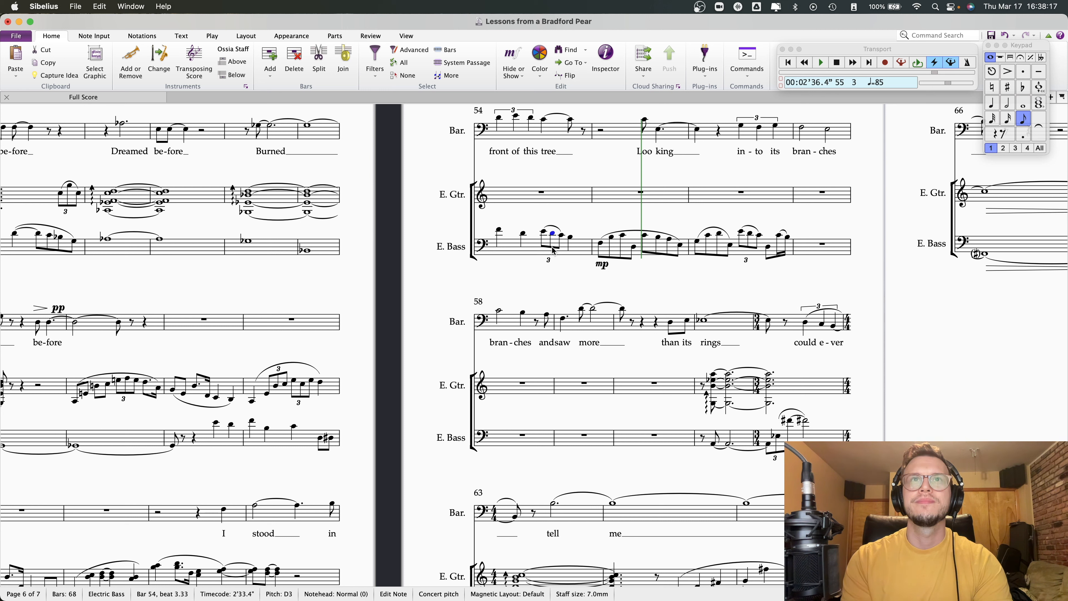
pyautogui.click(500, 232)
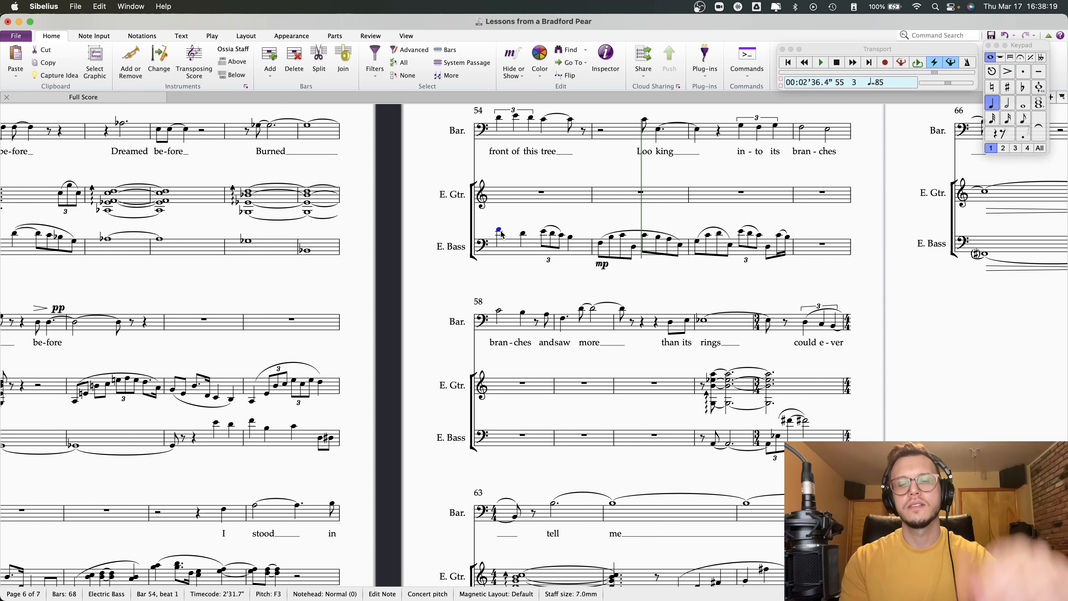
pyautogui.press('p')
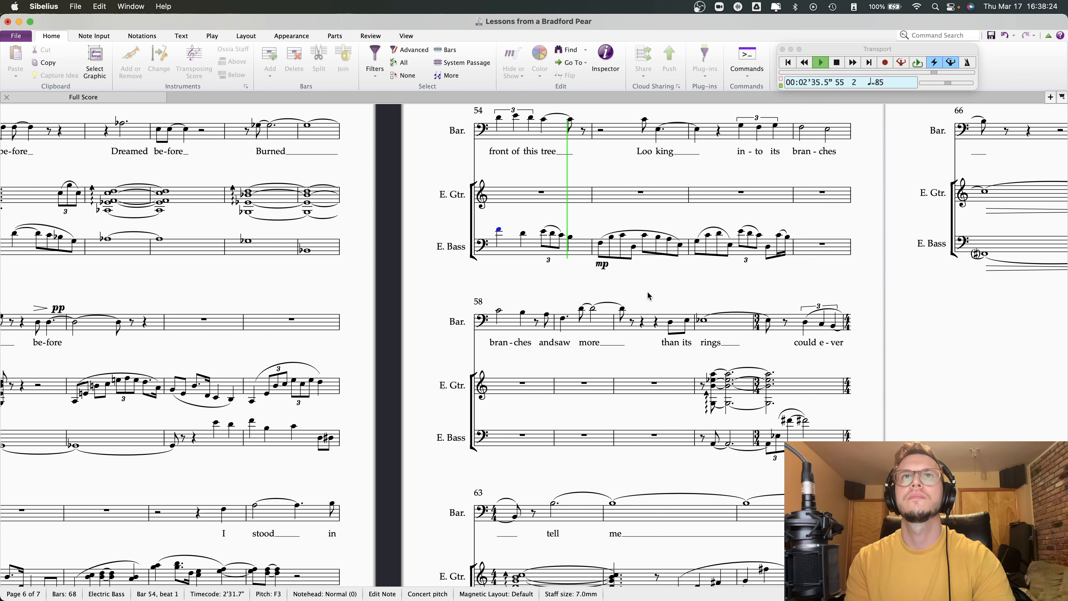
pyautogui.press('Escape')
# - Change beat 4 of the electric bass's bar 54 to a dotted eighth B2 followed by a sixteenth D3
pyautogui.moveTo(546, 276); pyautogui.dragTo(506, 288)
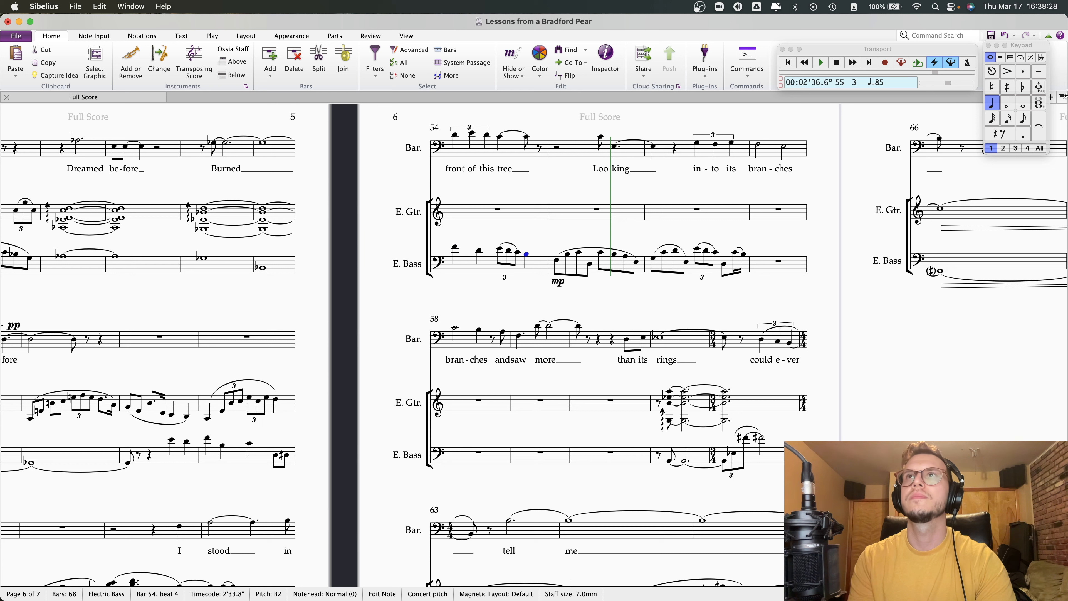
pyautogui.click(1023, 134)
pyautogui.click(1009, 119)
pyautogui.press('d')
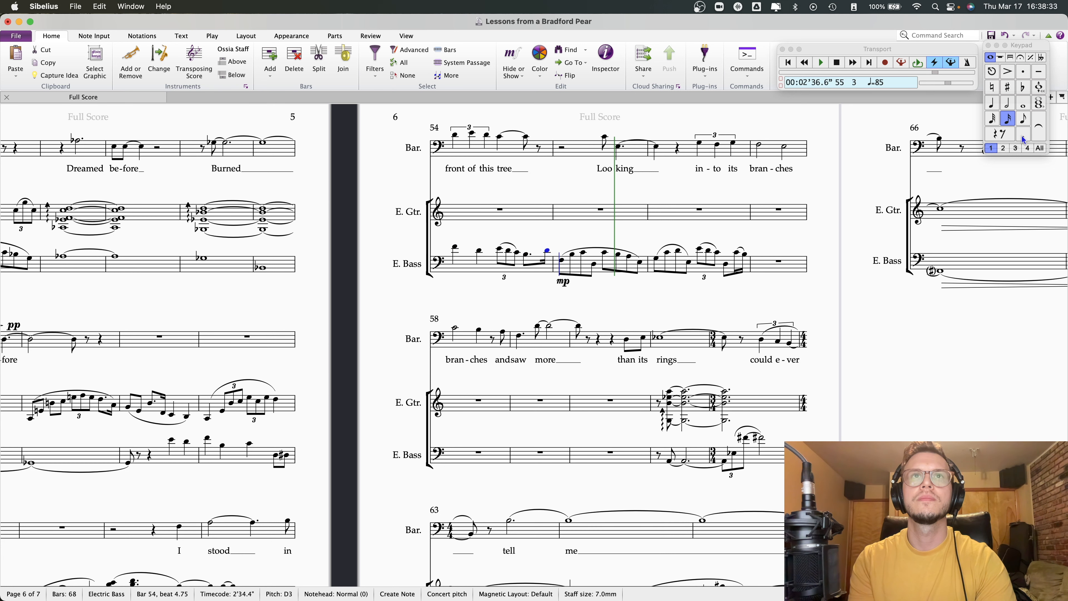
# - Try C3 and A2 as the opening eighth note of the electric bass's bar 55
pyautogui.press('Right')
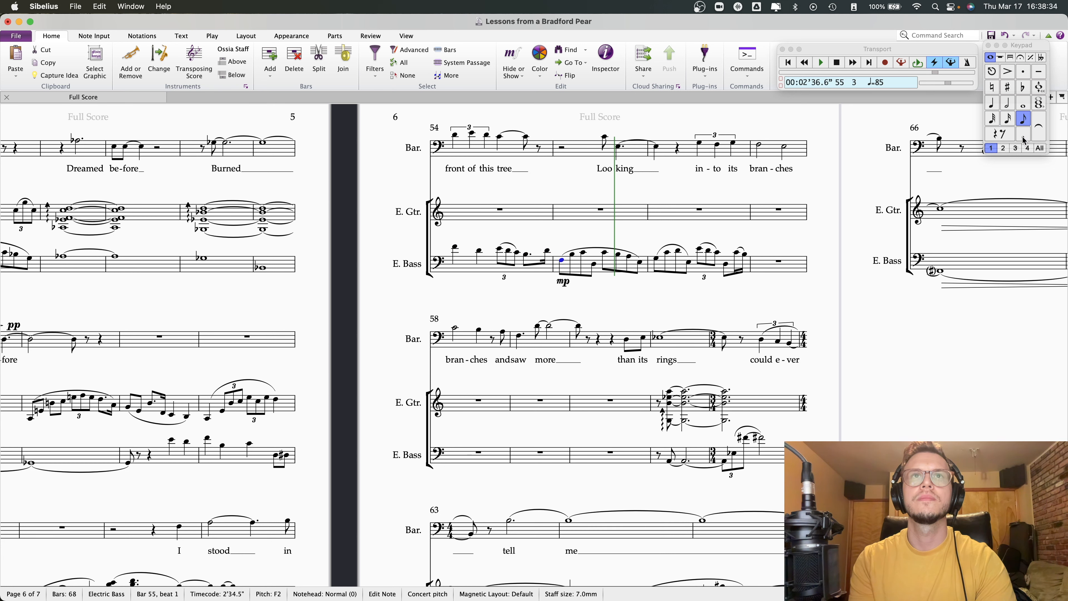
pyautogui.press('Left')
pyautogui.press('Right')
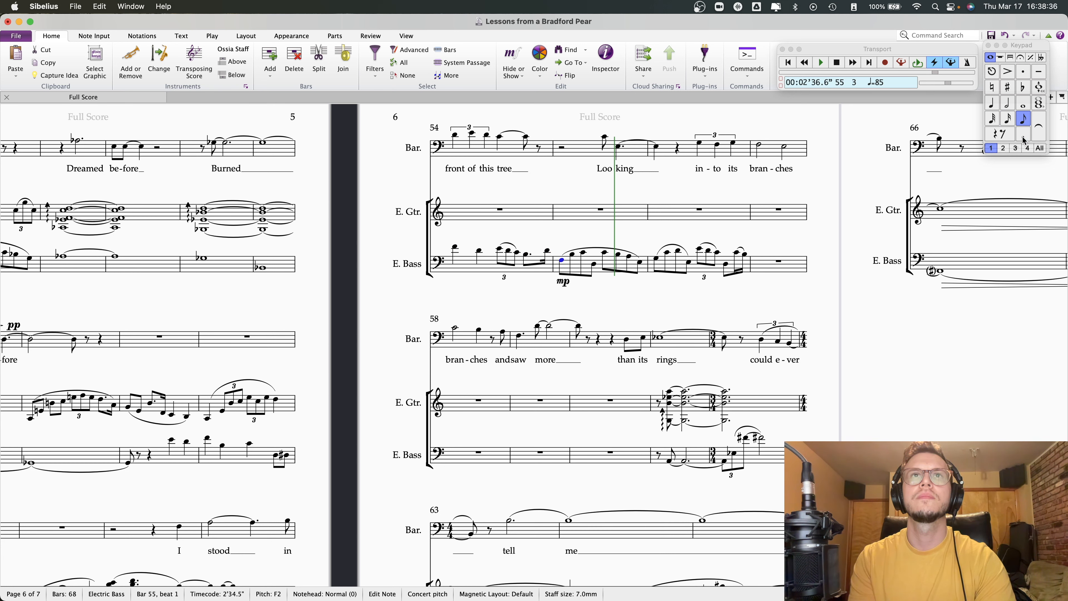
pyautogui.press('Up')
pyautogui.press('Up')
pyautogui.press('Up')
pyautogui.press('Up')
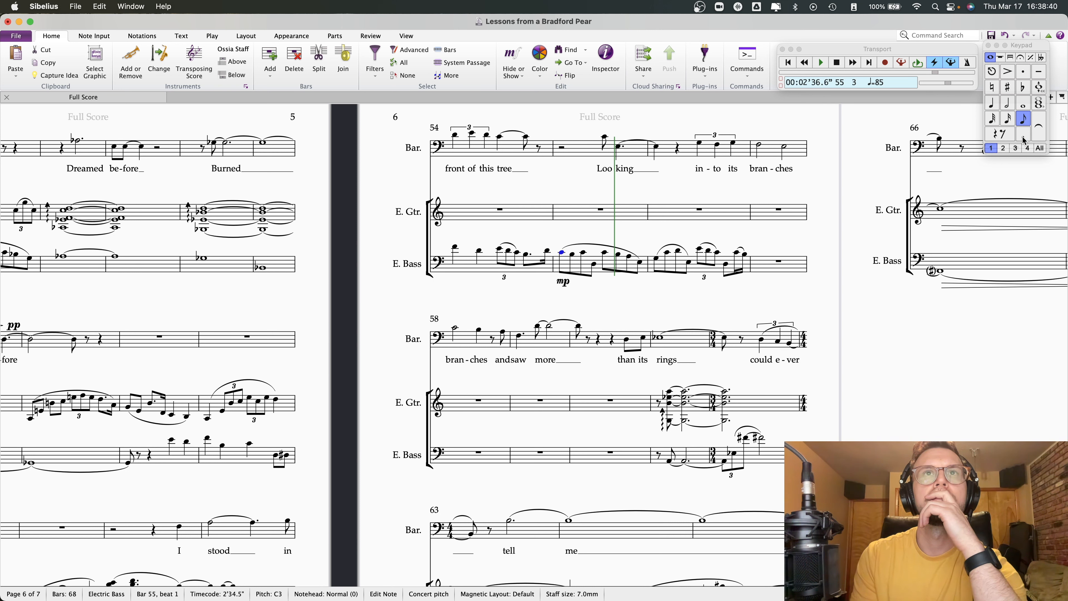
pyautogui.press('Left')
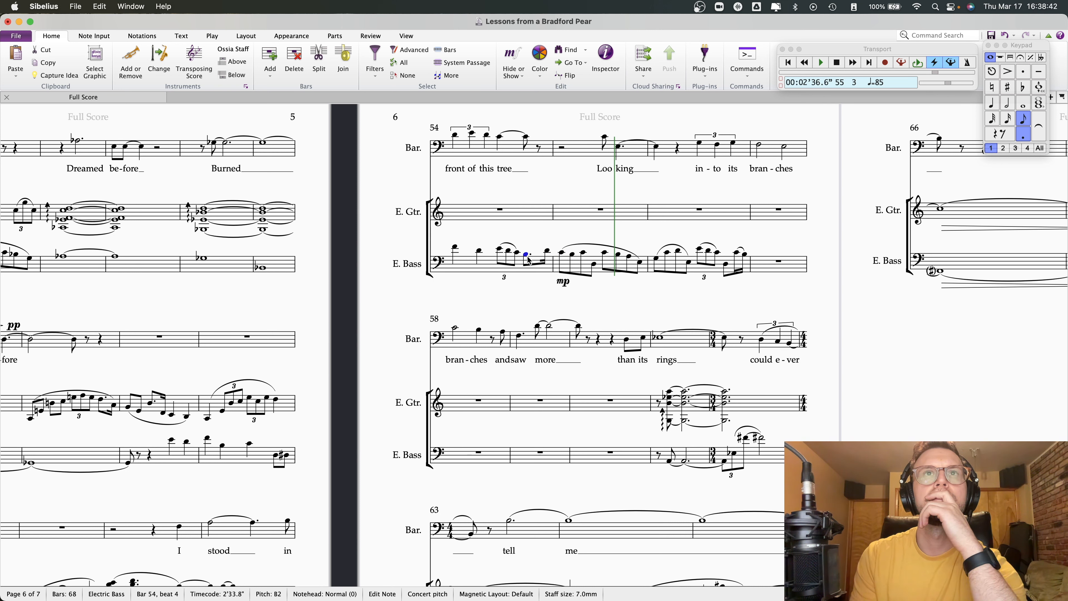
pyautogui.press('Right')
pyautogui.press('Right')
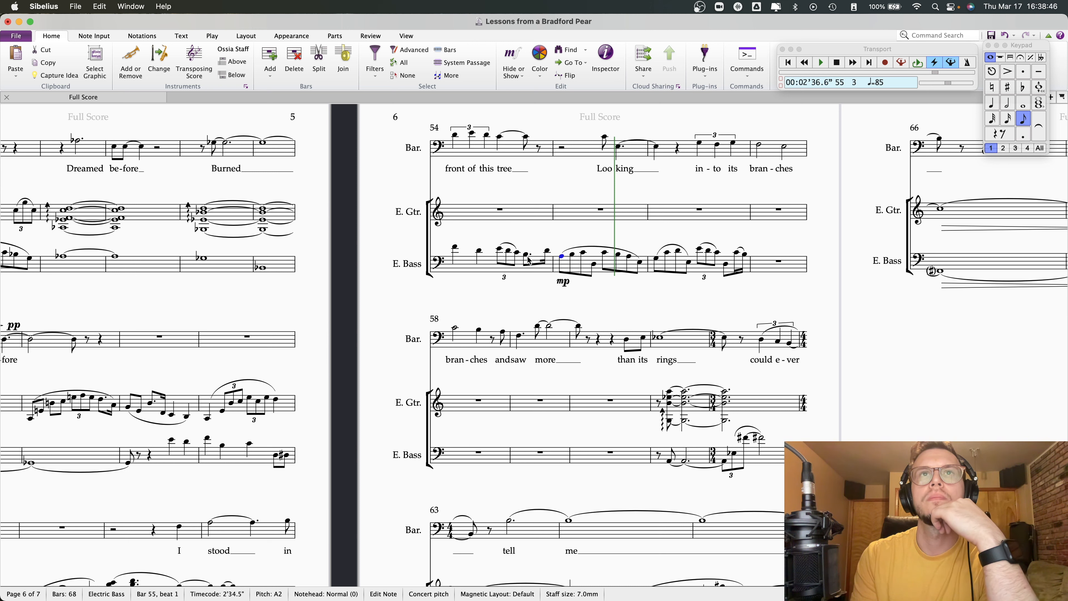
pyautogui.click(549, 252)
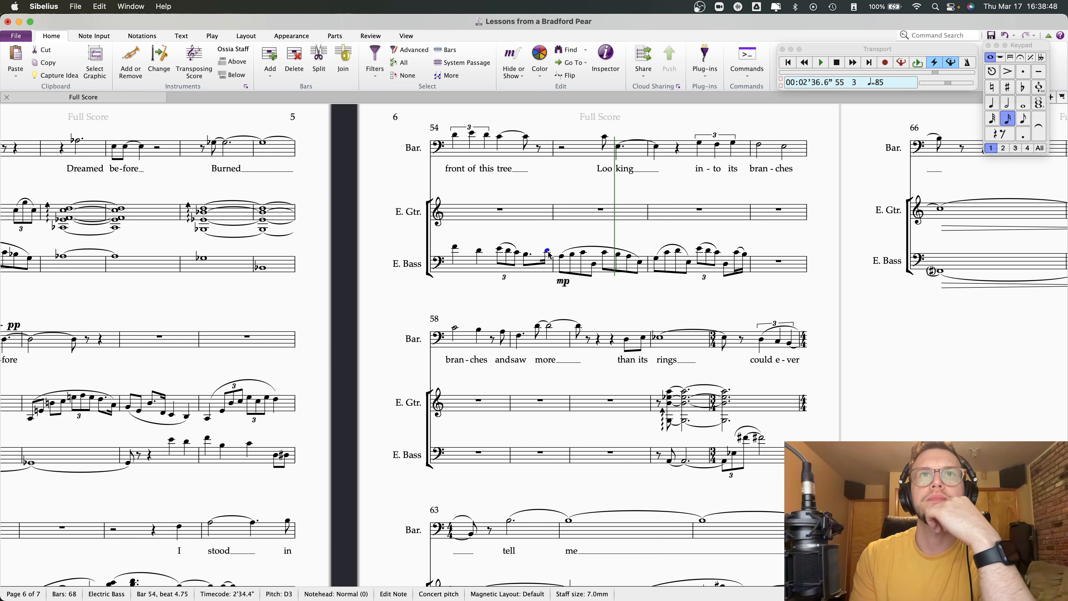
pyautogui.press('Right')
# - Copy beats 1 and 2 of the electric bass's bar 53 to the start of bar 55 and play back from bar 54
pyautogui.scroll(-5, 418, 346)
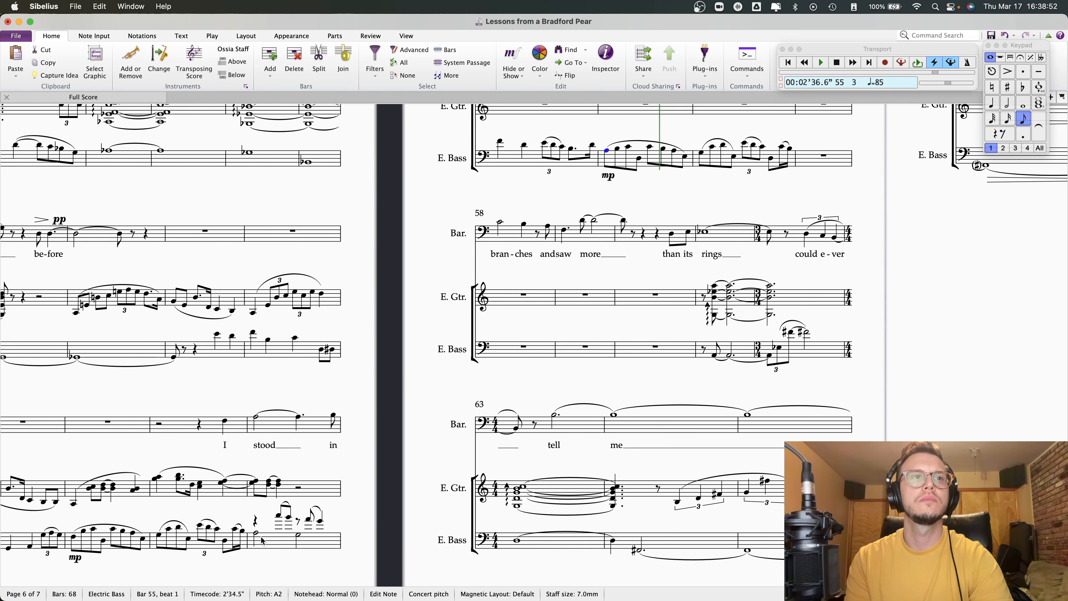
pyautogui.click(256, 533)
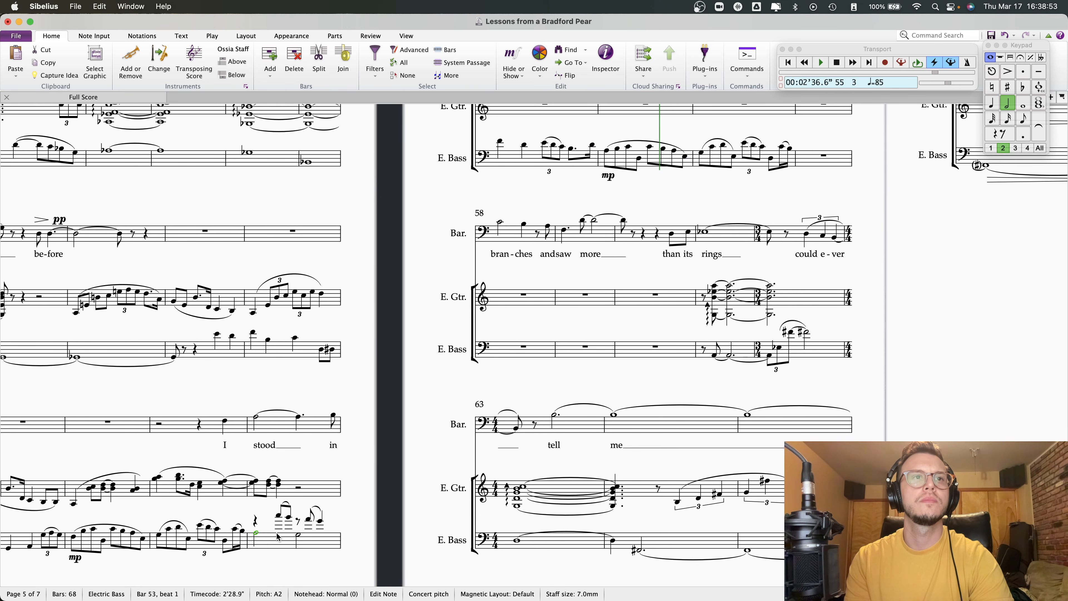
pyautogui.keyDown('shift'); pyautogui.click(288, 521); pyautogui.keyUp('shift')
pyautogui.scroll(3, 589, 216)
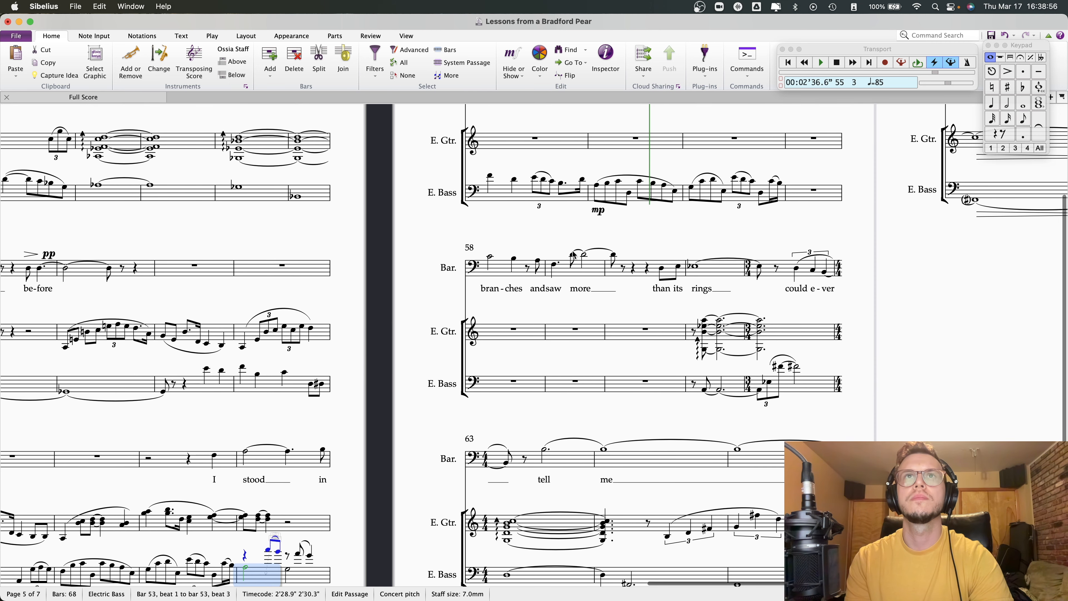
pyautogui.keyDown('alt'); pyautogui.click(589, 217); pyautogui.keyUp('alt')
pyautogui.press('Escape')
pyautogui.scroll(2, 581, 268)
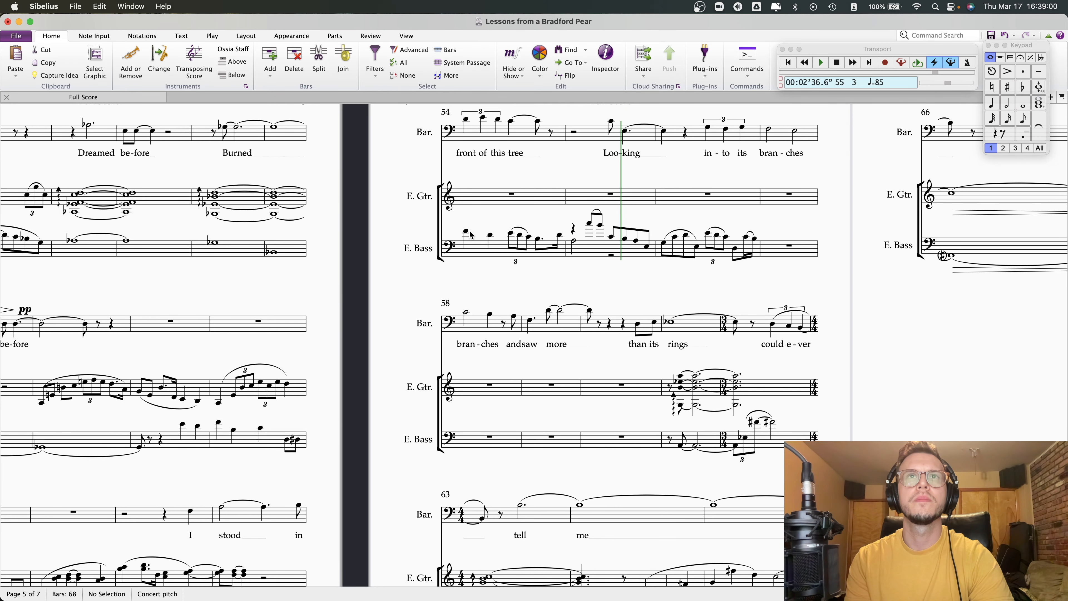
pyautogui.click(466, 232)
pyautogui.press('p')
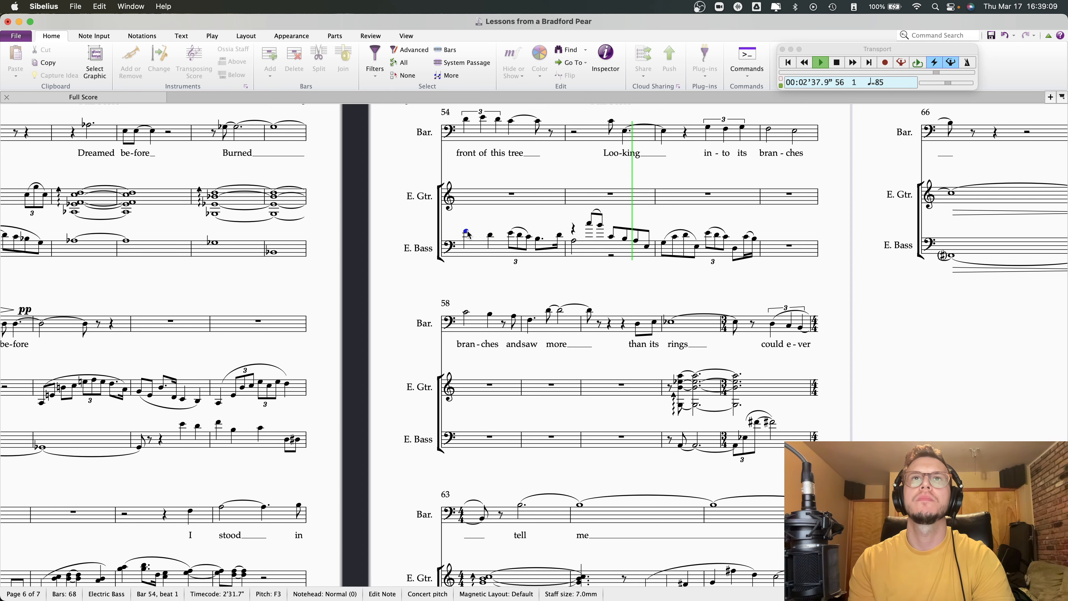
pyautogui.press('space')
# - Lower the two high eighth notes on beat 2 of the electric bass's bar 55 by an octave
pyautogui.hscroll(2, 624, 294)
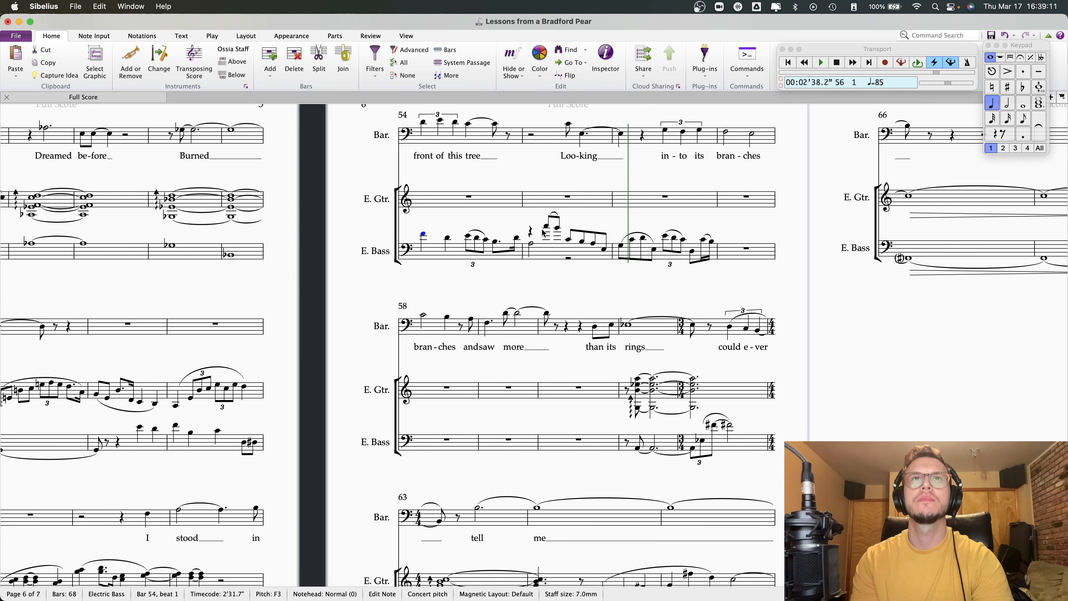
pyautogui.hscroll(-3, 539, 279)
pyautogui.scroll(1, 538, 279)
pyautogui.click(632, 263)
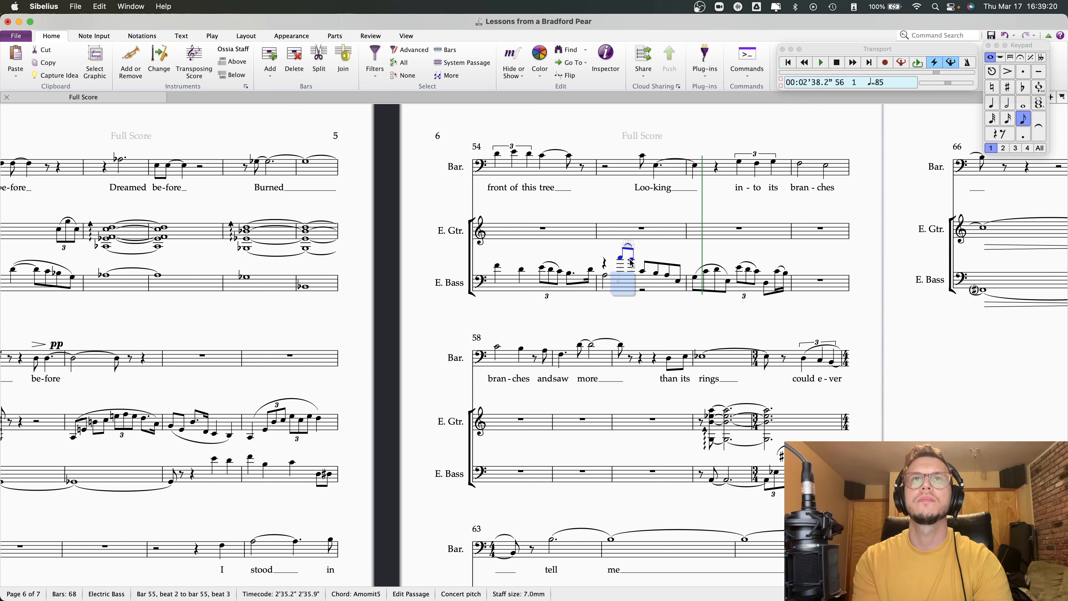
# - Set the voice 2 half note on beat 1 of the electric bass's bar 55 to A1 and play back from bar 54
pyautogui.click(606, 272)
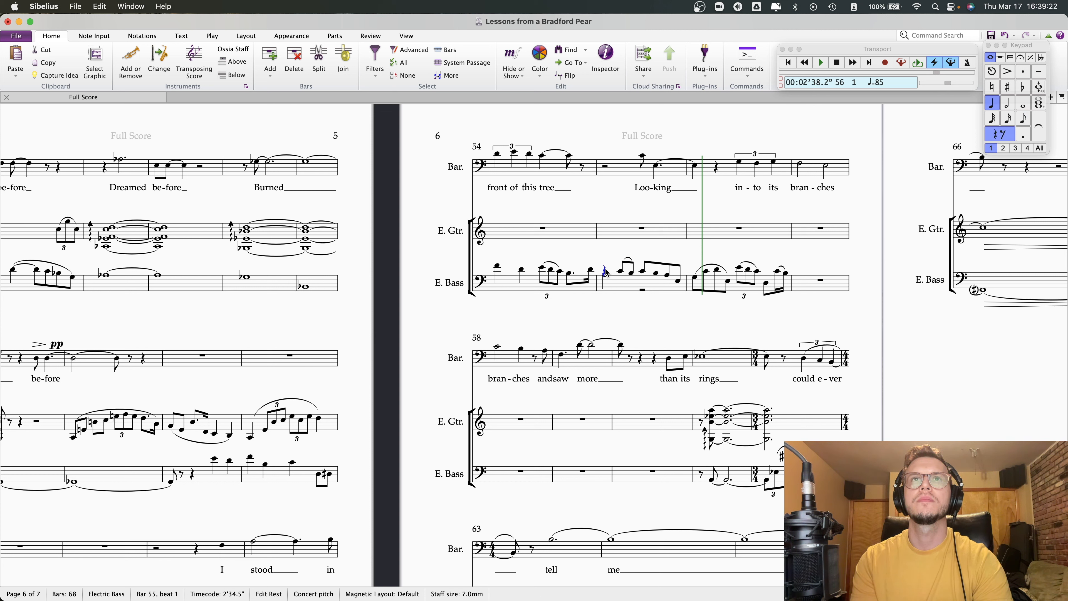
pyautogui.press('super+alt+2')
pyautogui.press('6')
pyautogui.press('a')
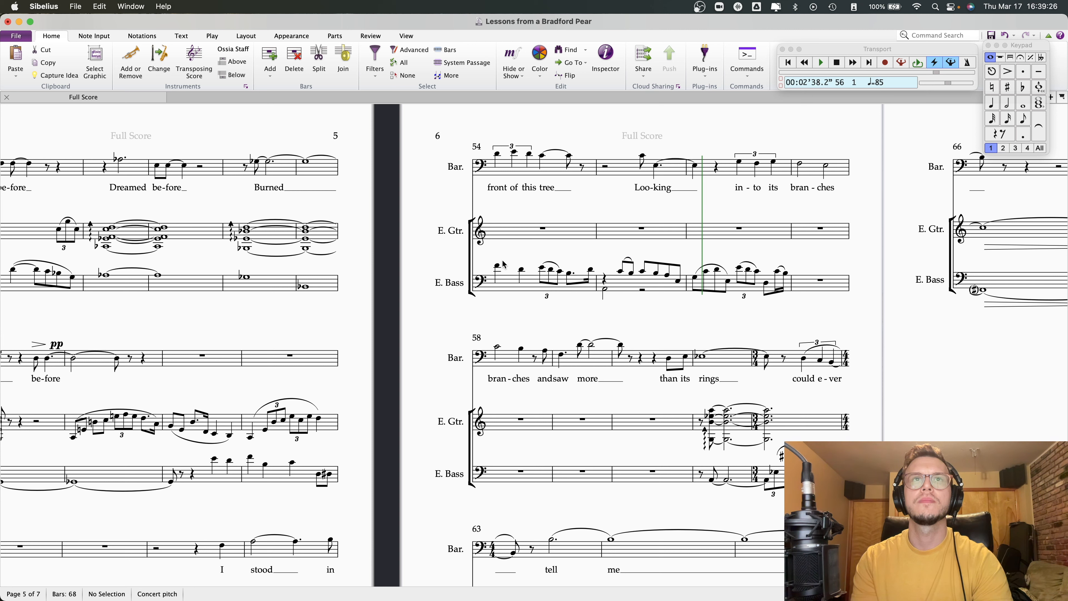
pyautogui.click(500, 262)
pyautogui.press('p')
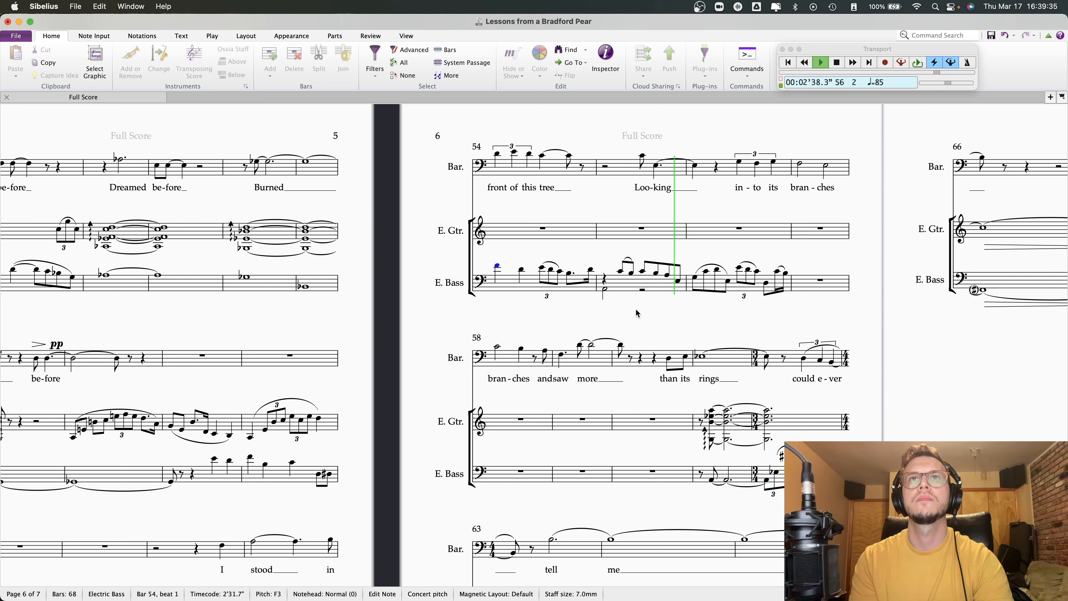
pyautogui.press('space')
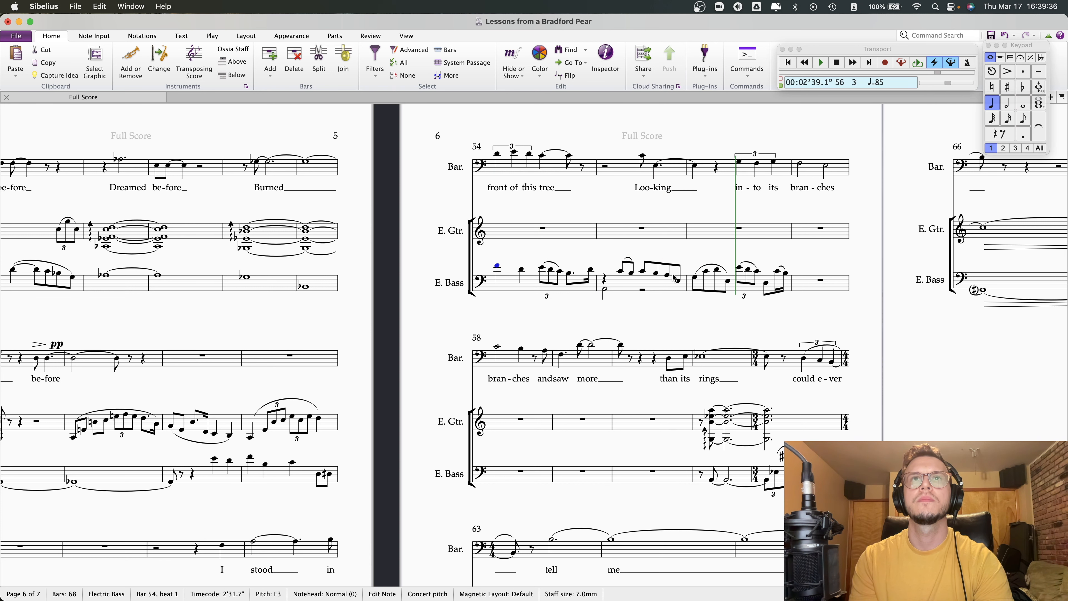
# - Lengthen the voice 2 A1 in the electric bass's bar 55 to a whole note and play back from bar 54
pyautogui.click(620, 272)
pyautogui.click(608, 290)
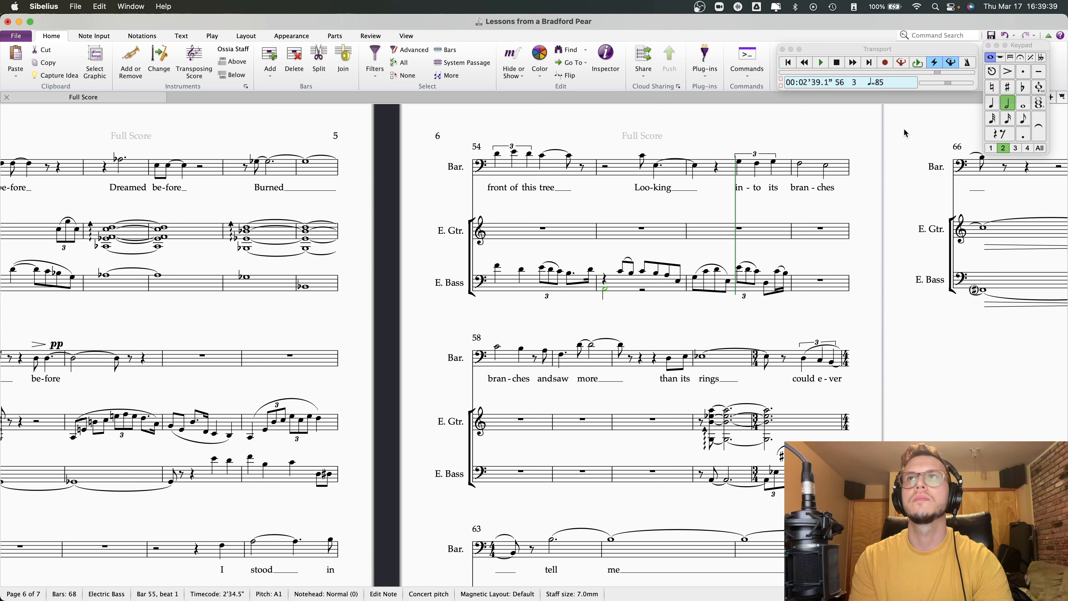
pyautogui.click(1027, 103)
pyautogui.press('Escape')
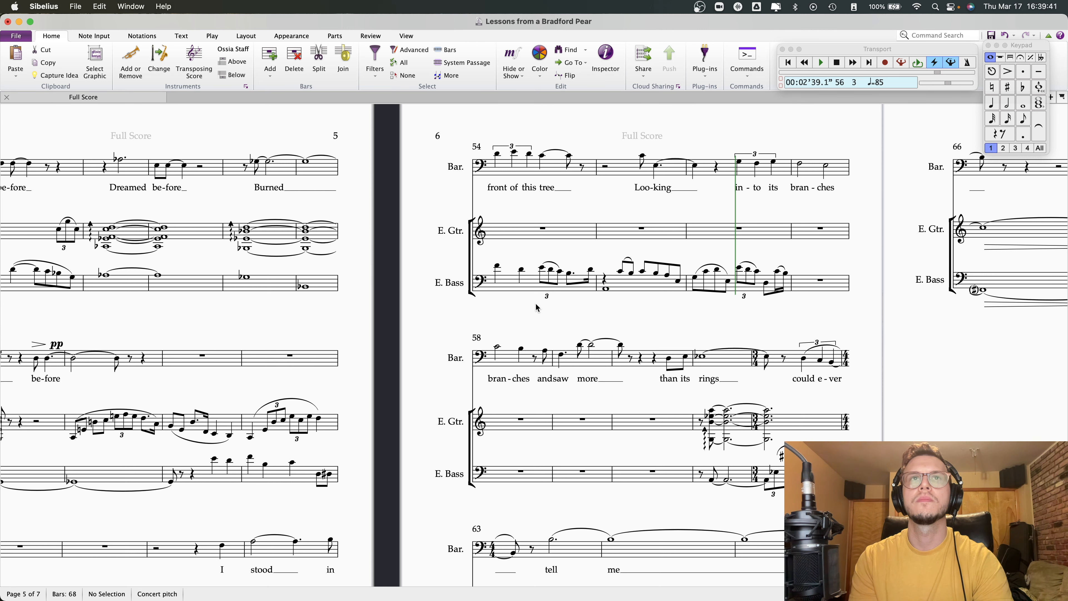
pyautogui.click(497, 267)
pyautogui.press('p')
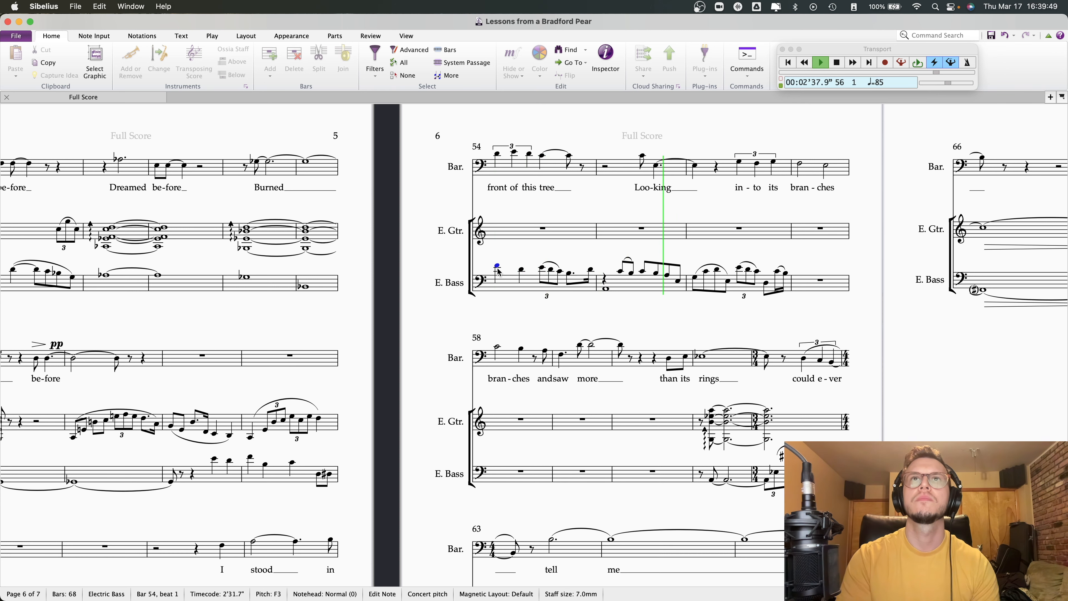
pyautogui.press('space')
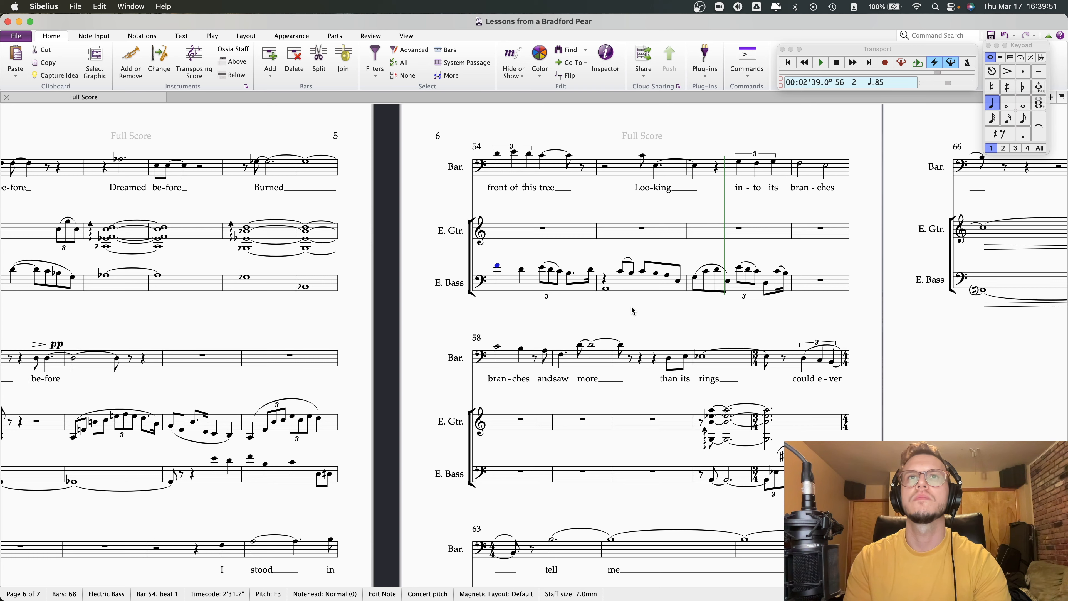
# - Check the eighth notes of the electric bass's bar 55 and clear all of its music from bar 56
pyautogui.click(606, 289)
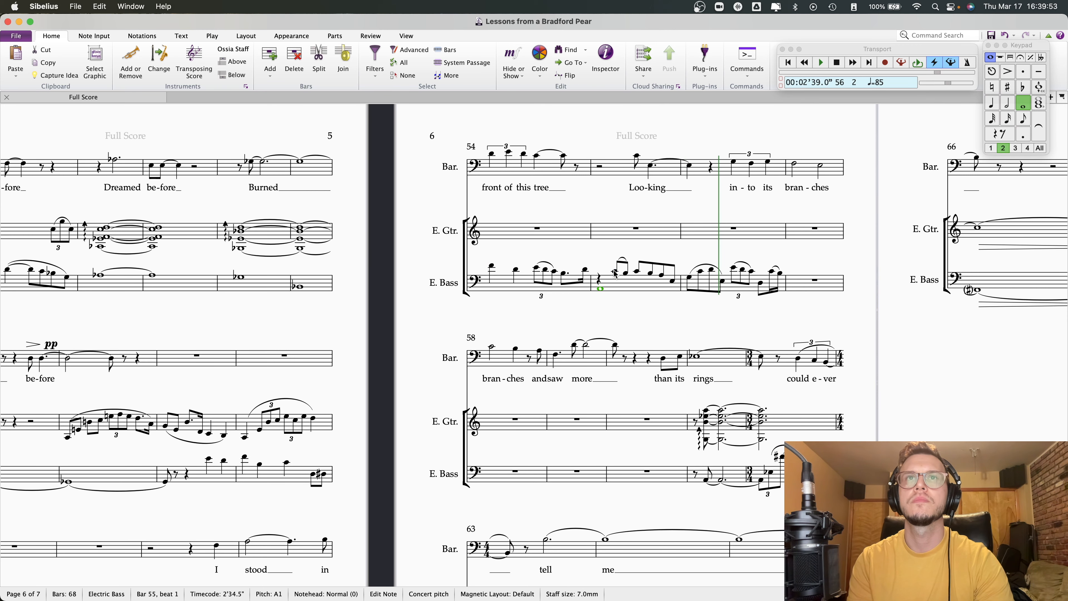
pyautogui.click(625, 273)
pyautogui.press('Right')
pyautogui.press('Right')
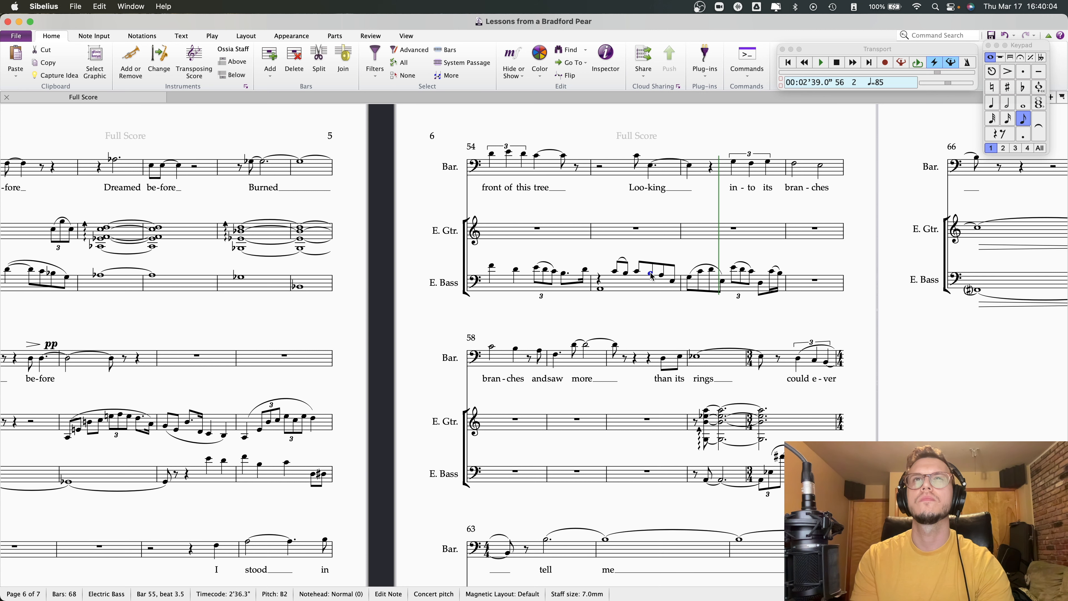
pyautogui.press('Right')
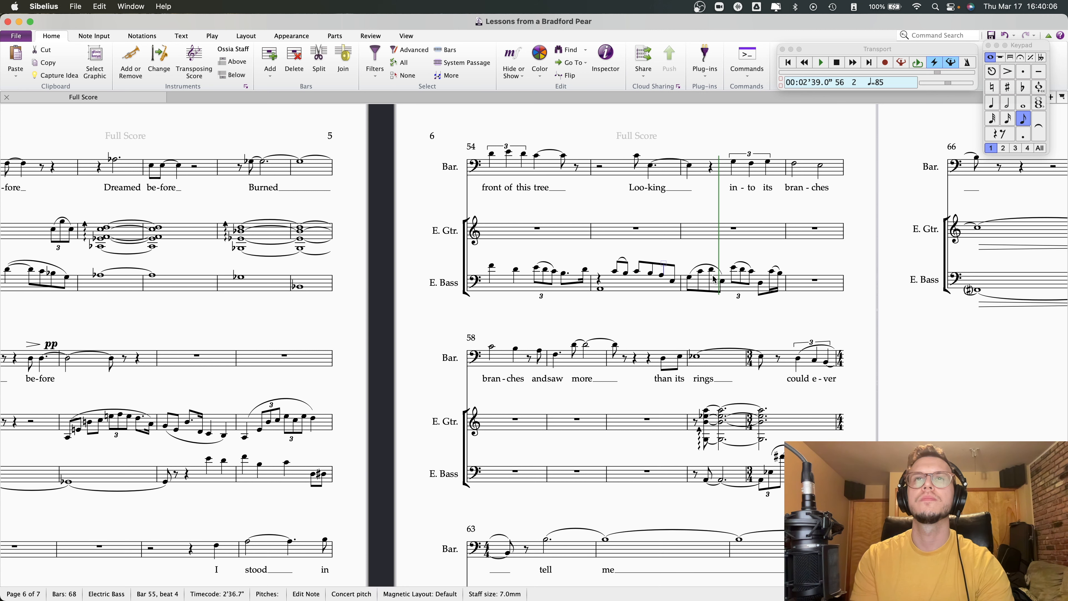
pyautogui.click(664, 277)
pyautogui.click(733, 282)
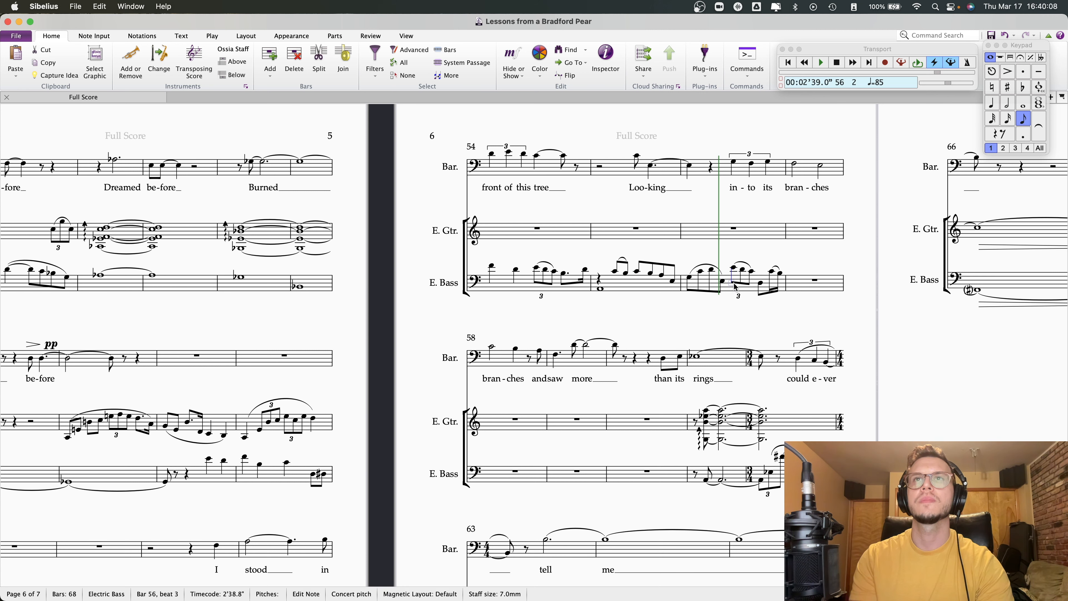
pyautogui.click(736, 291)
pyautogui.press('Delete')
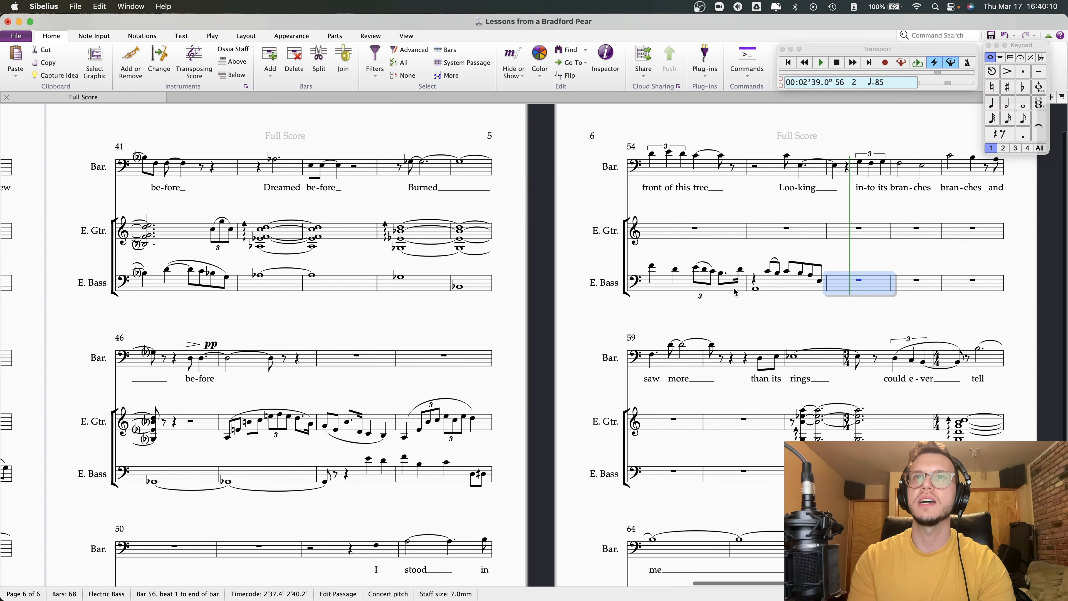
pyautogui.press('Escape')
# - Examine the electric bass figures in bars 8 and 11, stepping through the notes of bar 11
pyautogui.moveTo(779, 320); pyautogui.dragTo(943, 166)
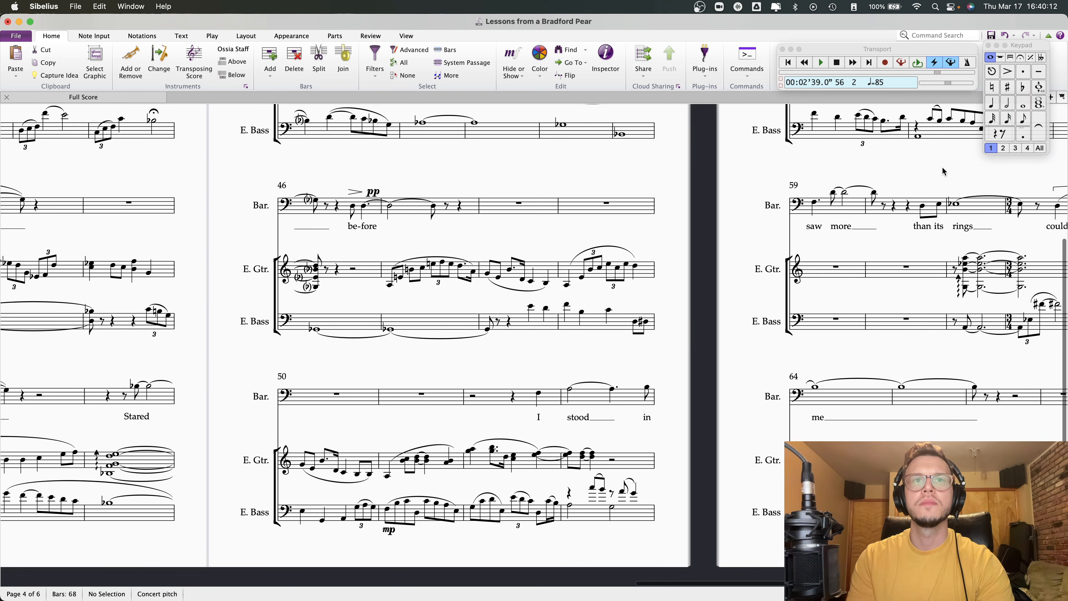
pyautogui.hscroll(-20, 550, 388)
pyautogui.scroll(2, 550, 387)
pyautogui.hscroll(5, 550, 388)
pyautogui.scroll(1, 550, 389)
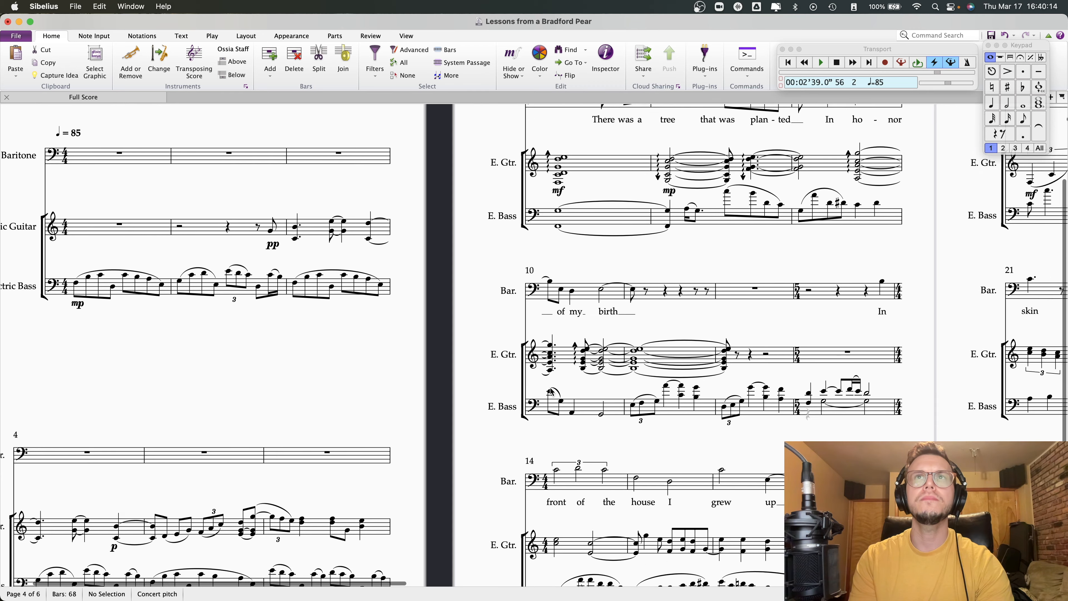
pyautogui.click(650, 219)
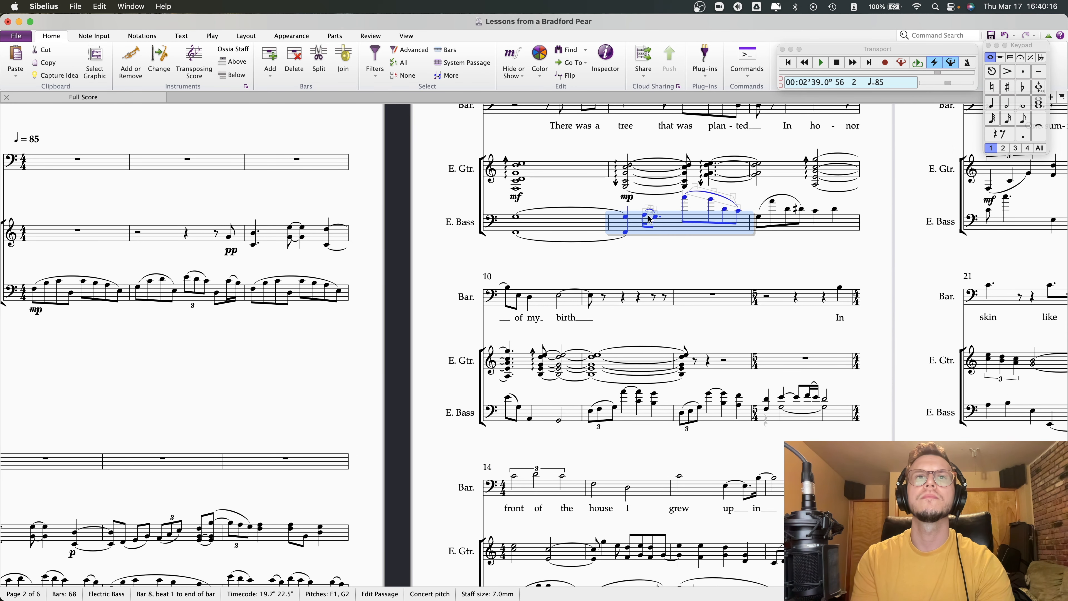
pyautogui.click(650, 219)
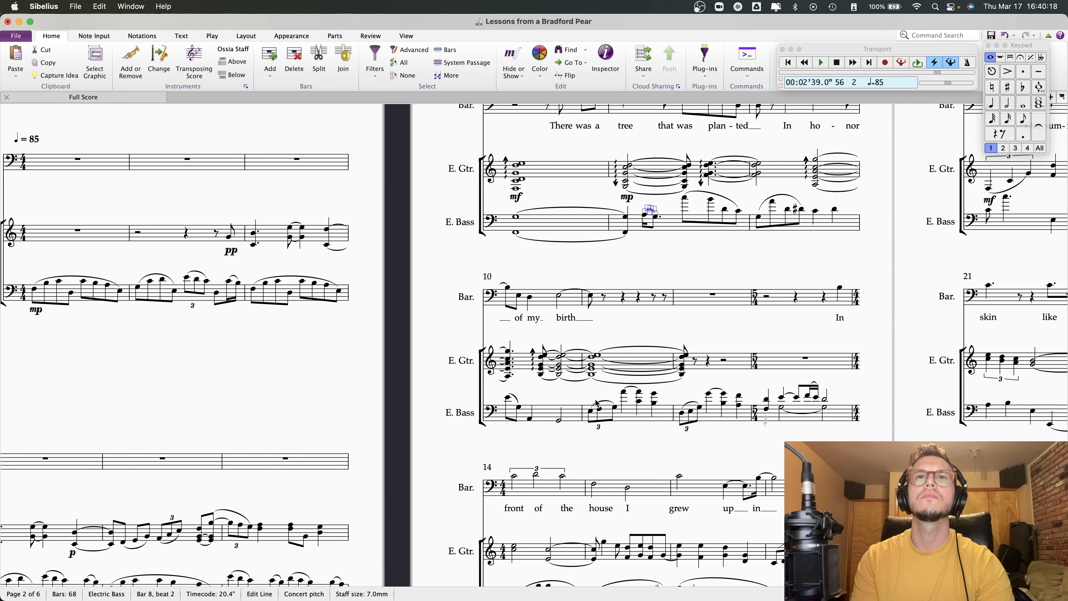
pyautogui.click(590, 414)
pyautogui.press('Right')
pyautogui.press('Right')
pyautogui.press('Right')
pyautogui.press('Right')
pyautogui.press('Right')
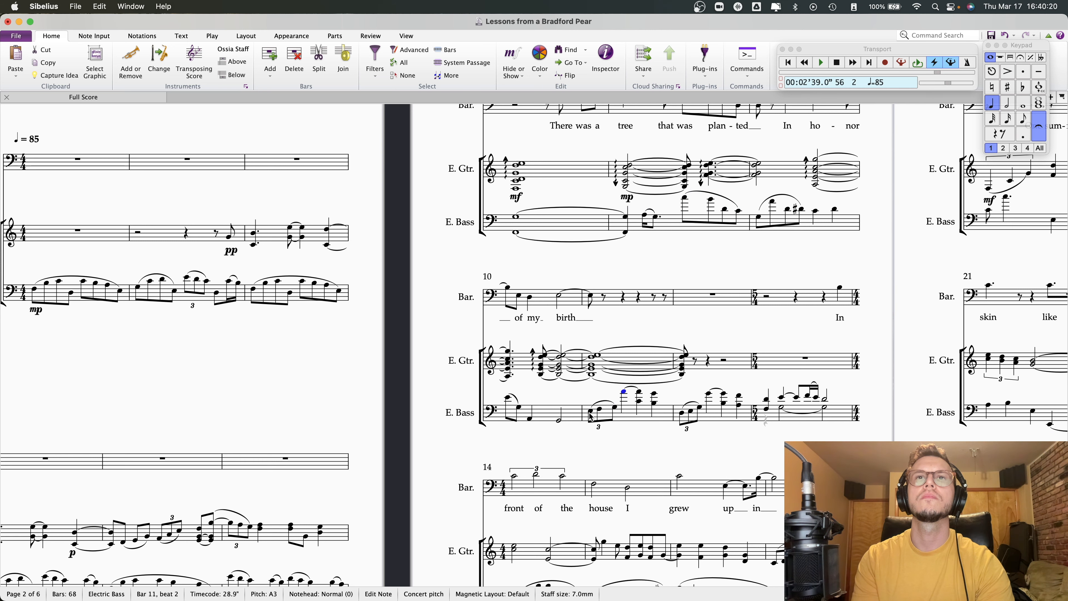
pyautogui.scroll(-1, 591, 417)
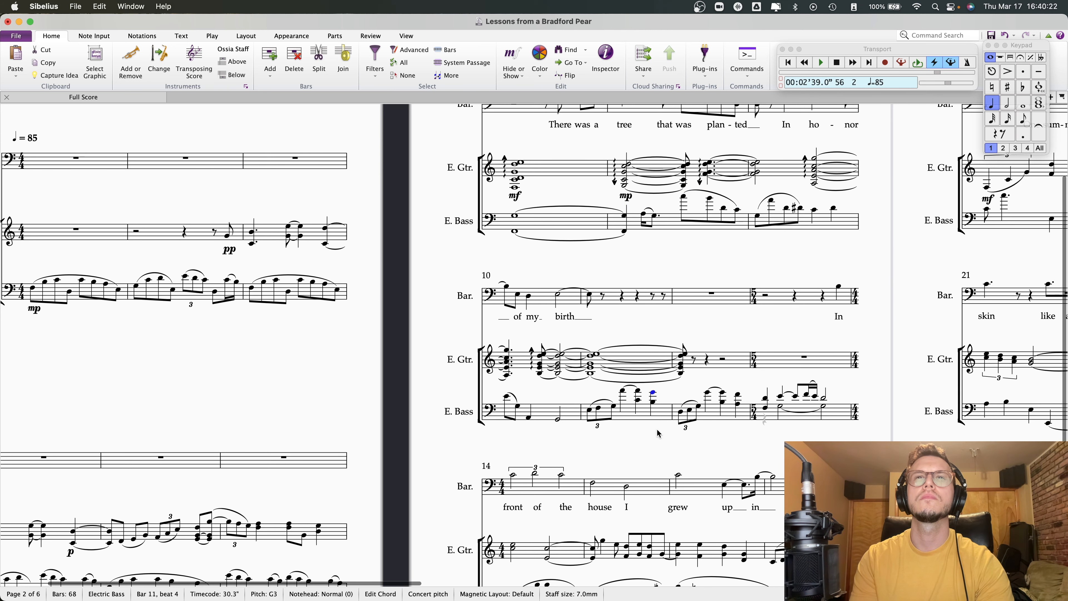
pyautogui.hscroll(15, 657, 429)
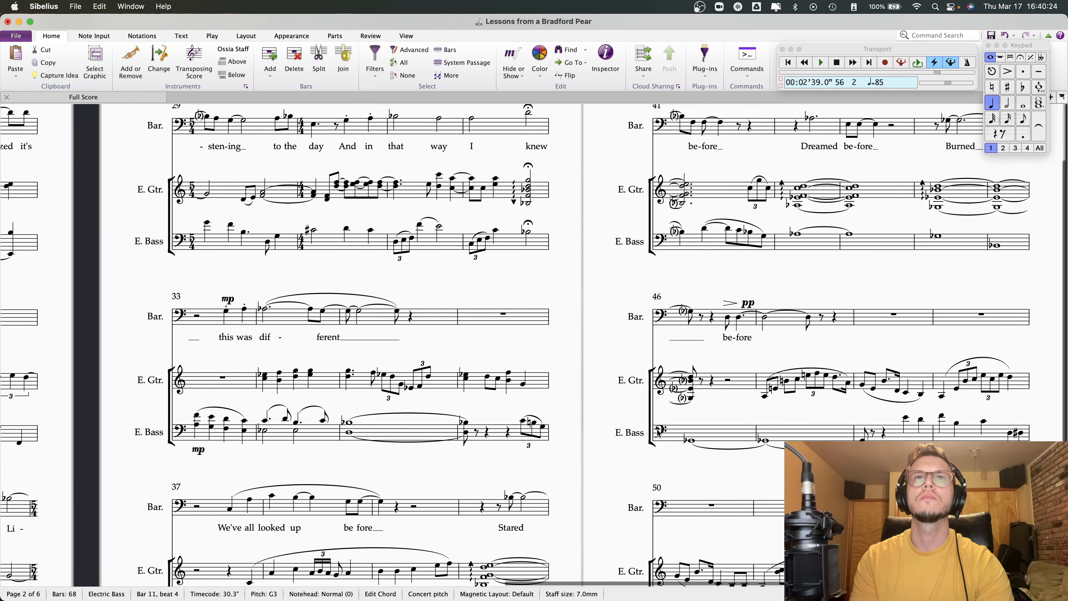
pyautogui.hscroll(15, 657, 428)
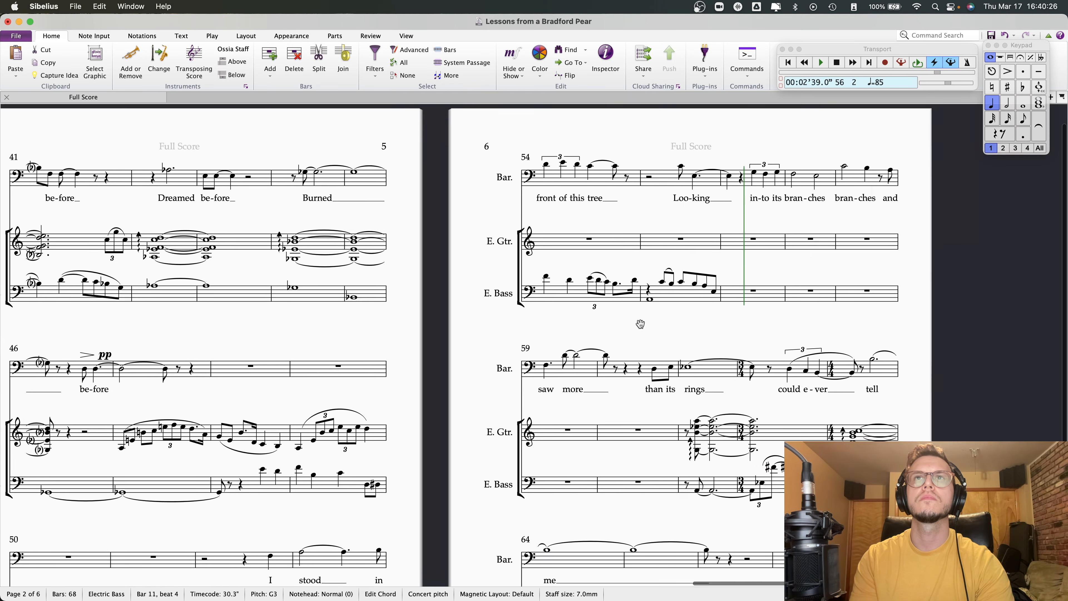
# - Play back the score from the first electric bass note of bar 54 into bar 55
pyautogui.moveTo(641, 325); pyautogui.dragTo(589, 337)
pyautogui.click(454, 296)
pyautogui.press('p')
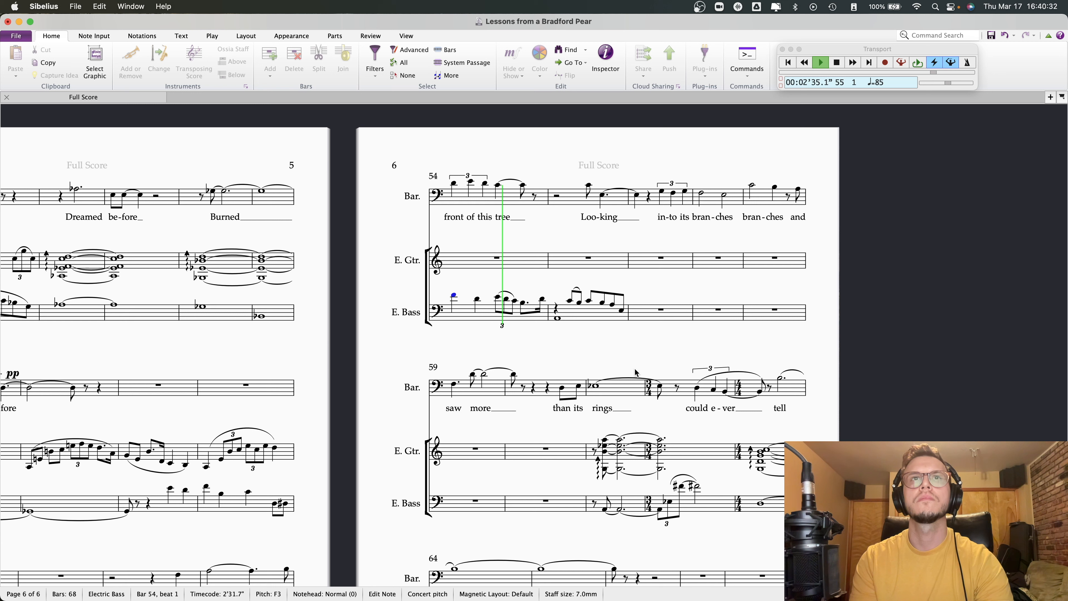
pyautogui.press('Escape')
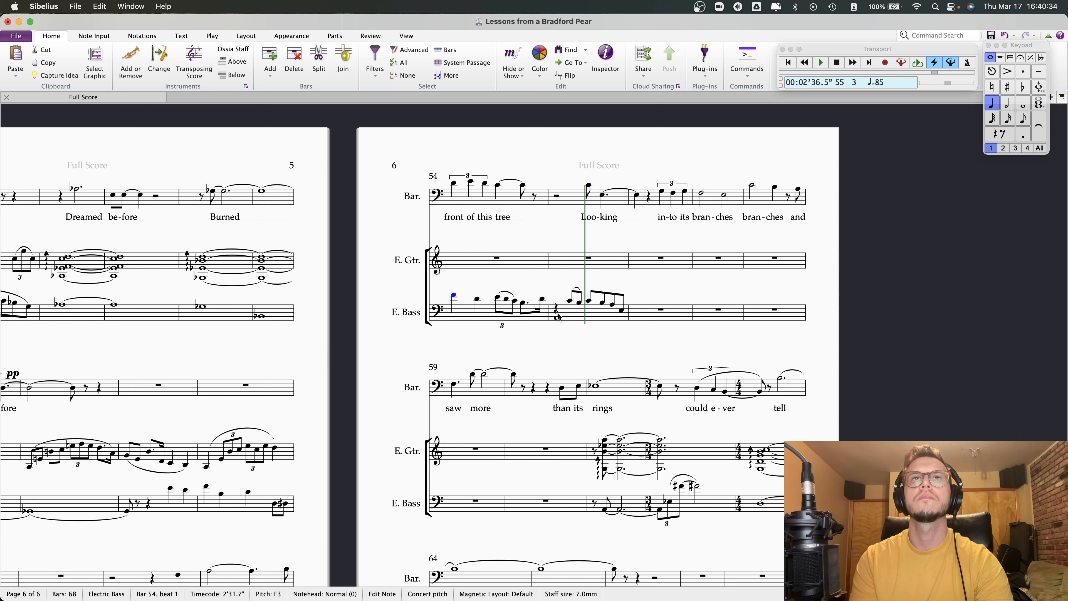
# - Copy the eighth-note triplet on beat 3 of the electric bass's bar 54 to beat 1 of bar 55
pyautogui.click(558, 320)
pyautogui.click(499, 298)
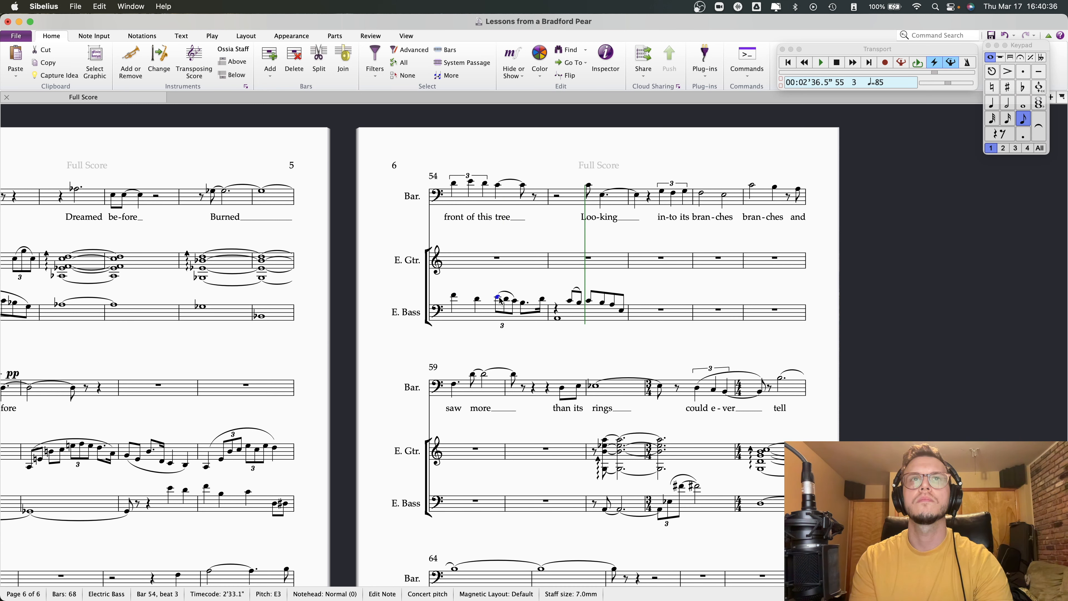
pyautogui.keyDown('shift'); pyautogui.click(513, 302); pyautogui.keyUp('shift')
pyautogui.press('super+c')
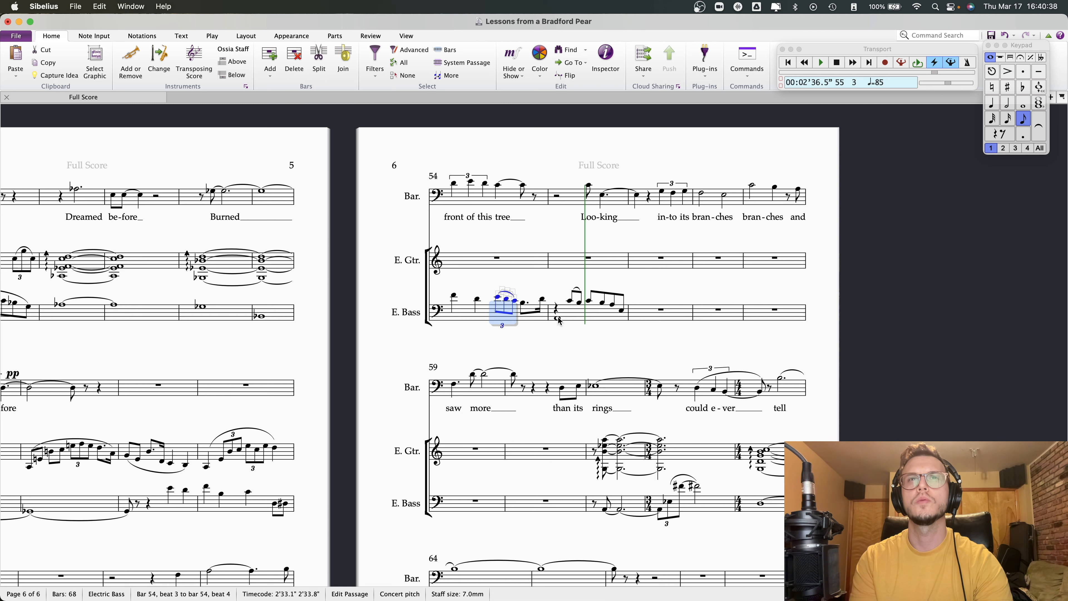
pyautogui.click(559, 319)
pyautogui.press('super+v')
pyautogui.click(596, 321)
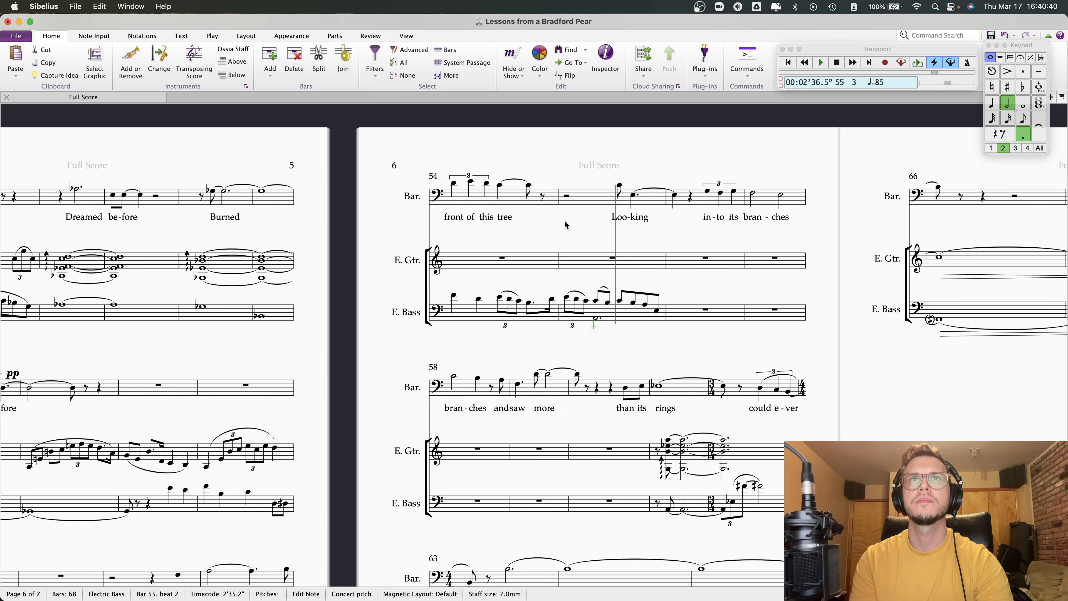
# - Repitch the copied triplet on beat 1 of the electric bass's bar 55 as a rising figure starting on A1
pyautogui.click(568, 298)
pyautogui.keyDown('shift'); pyautogui.click(587, 303); pyautogui.keyUp('shift')
pyautogui.click(576, 312)
pyautogui.click(566, 310)
pyautogui.press('Down')
pyautogui.press('Down')
pyautogui.press('Down')
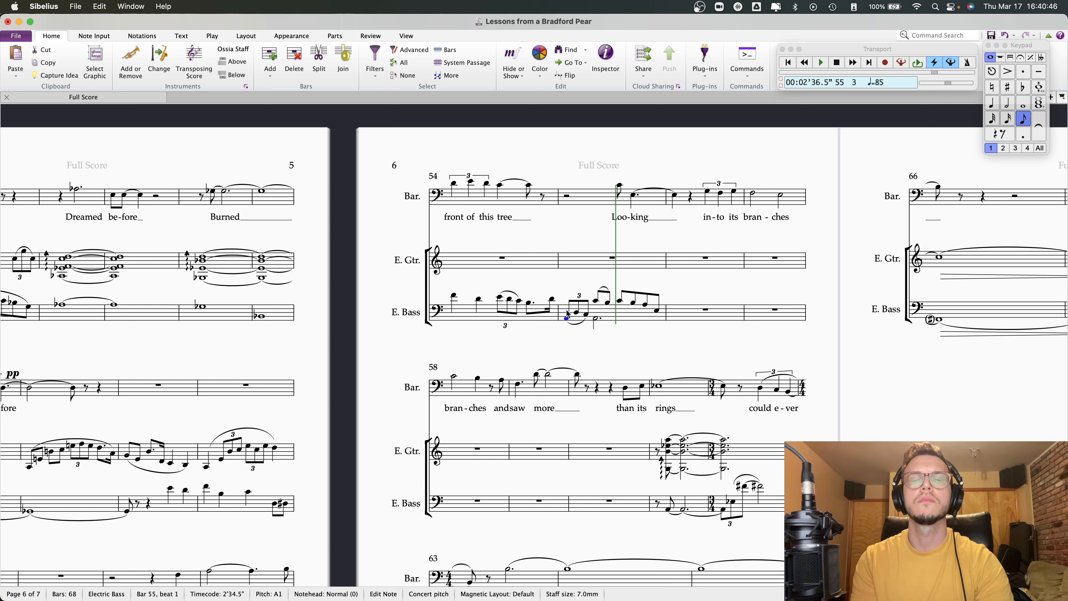
pyautogui.press('Right')
pyautogui.press('Right')
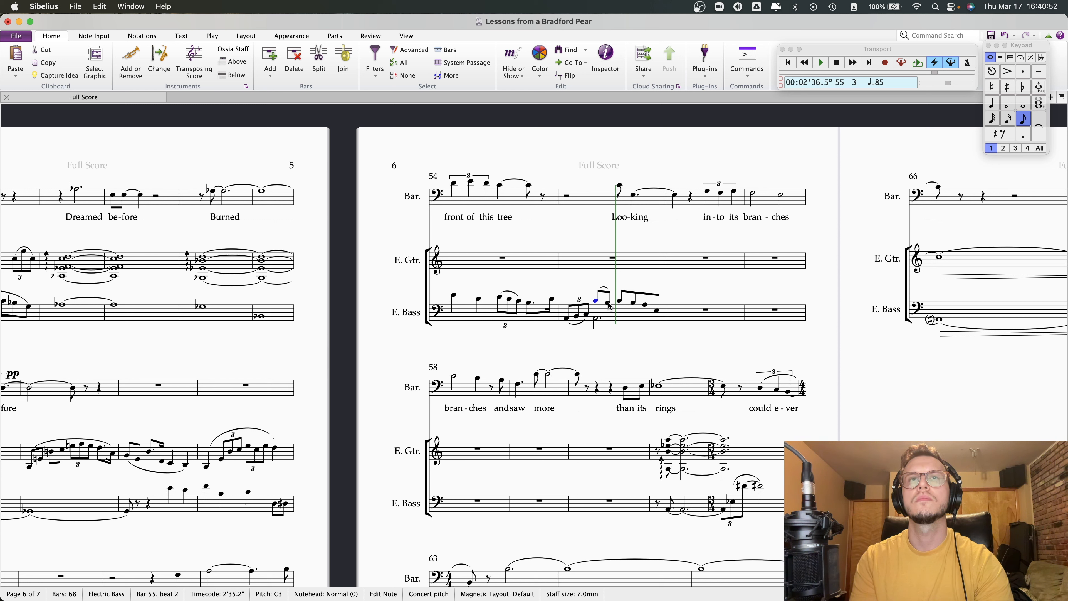
# - Copy the electric bass's bar 11 passage from beat 2 to the end of the bar into bar 55 from beat 2
pyautogui.hscroll(-10, 540, 396)
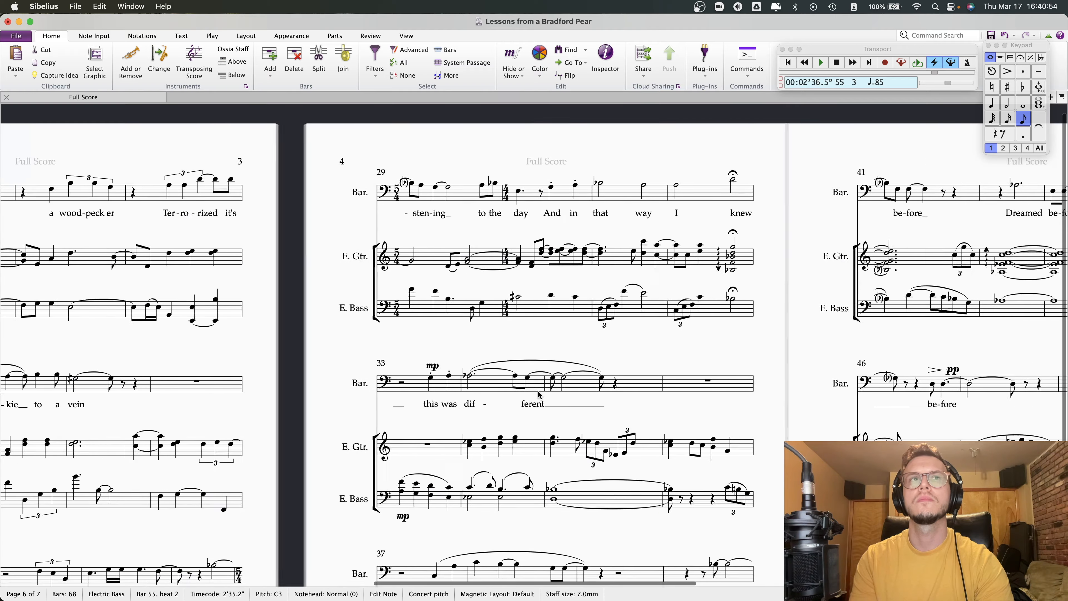
pyautogui.hscroll(-12, 540, 396)
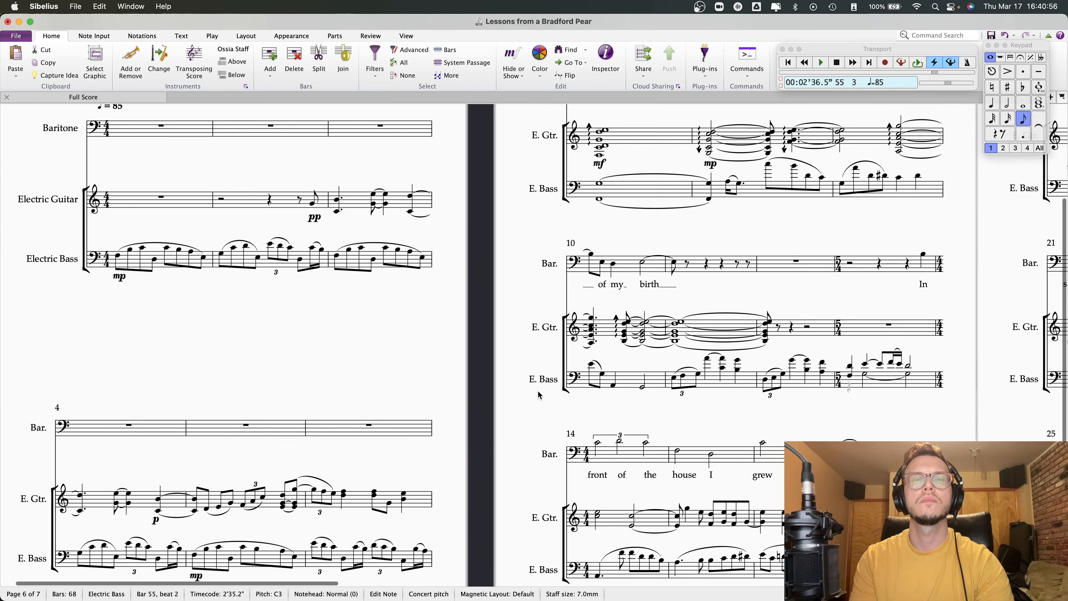
pyautogui.hscroll(5, 539, 394)
pyautogui.scroll(-3, 539, 394)
pyautogui.click(561, 311)
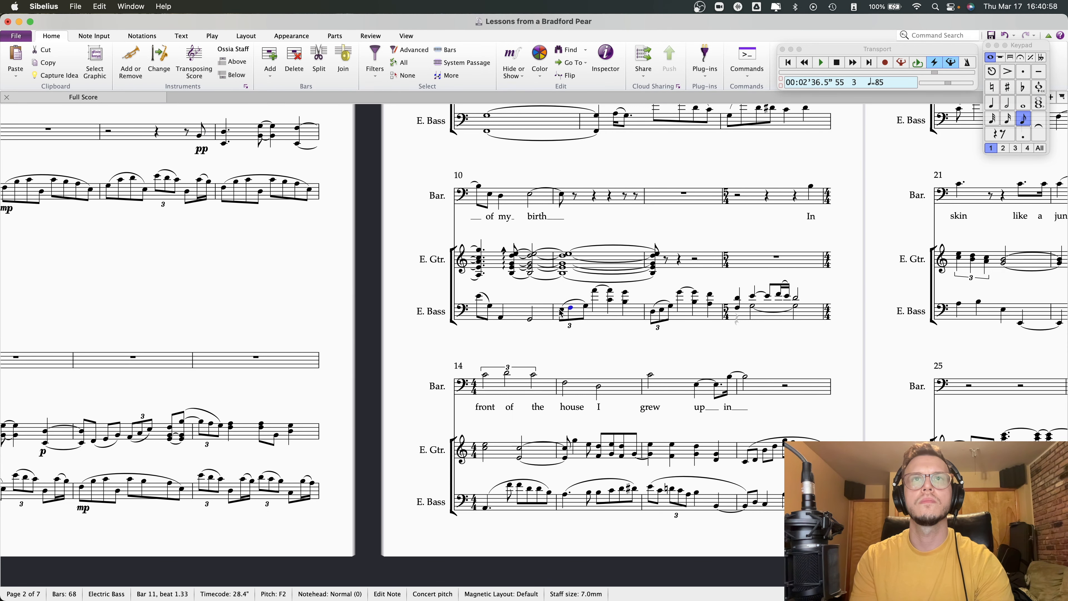
pyautogui.press('Right')
pyautogui.press('Right')
pyautogui.press('Right')
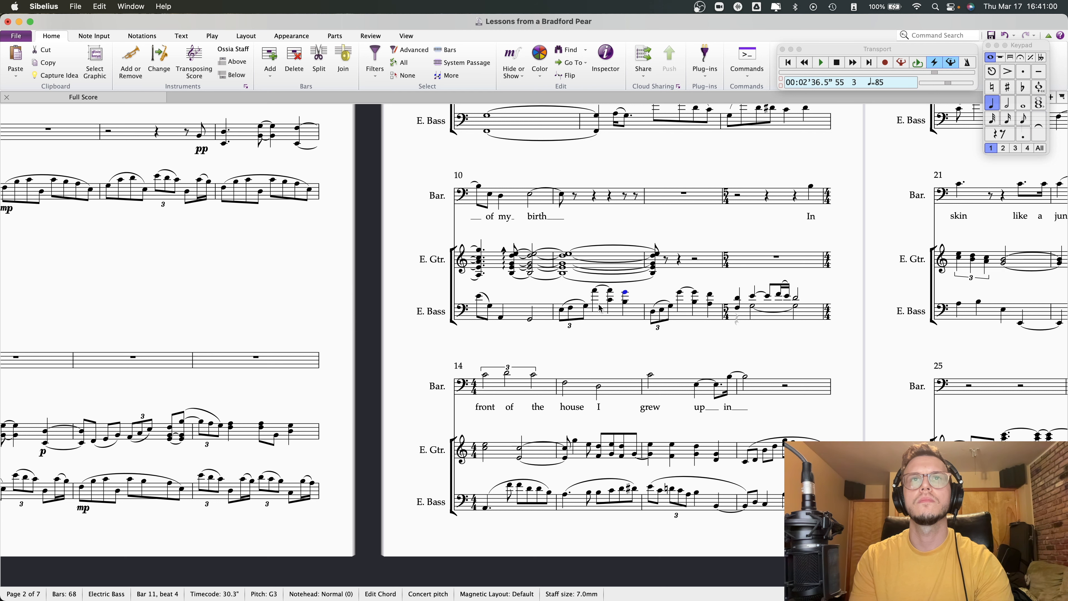
pyautogui.click(593, 290)
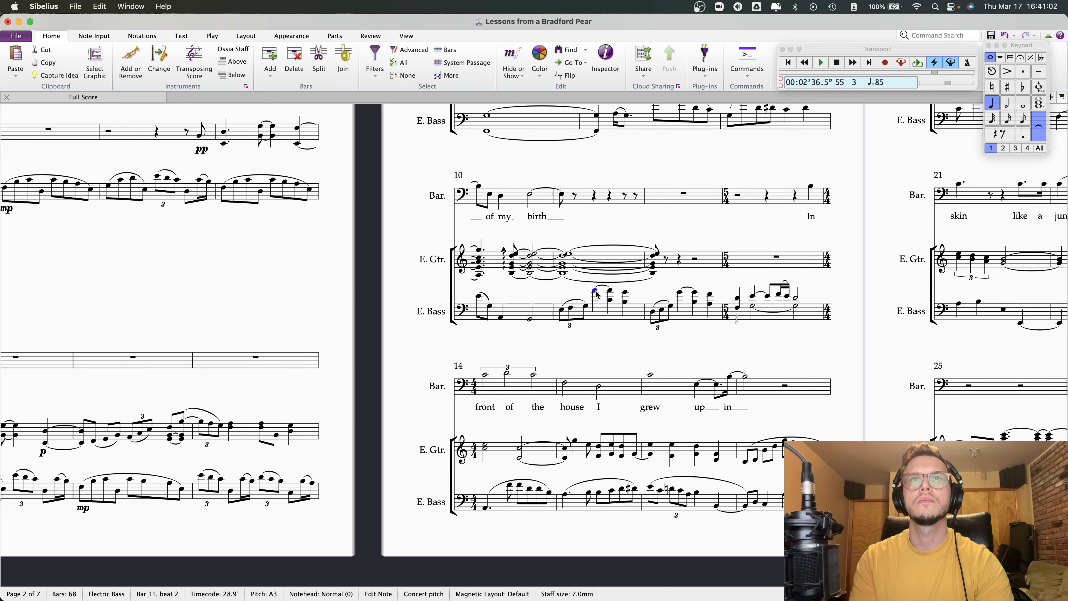
pyautogui.keyDown('shift'); pyautogui.click(624, 301); pyautogui.keyUp('shift')
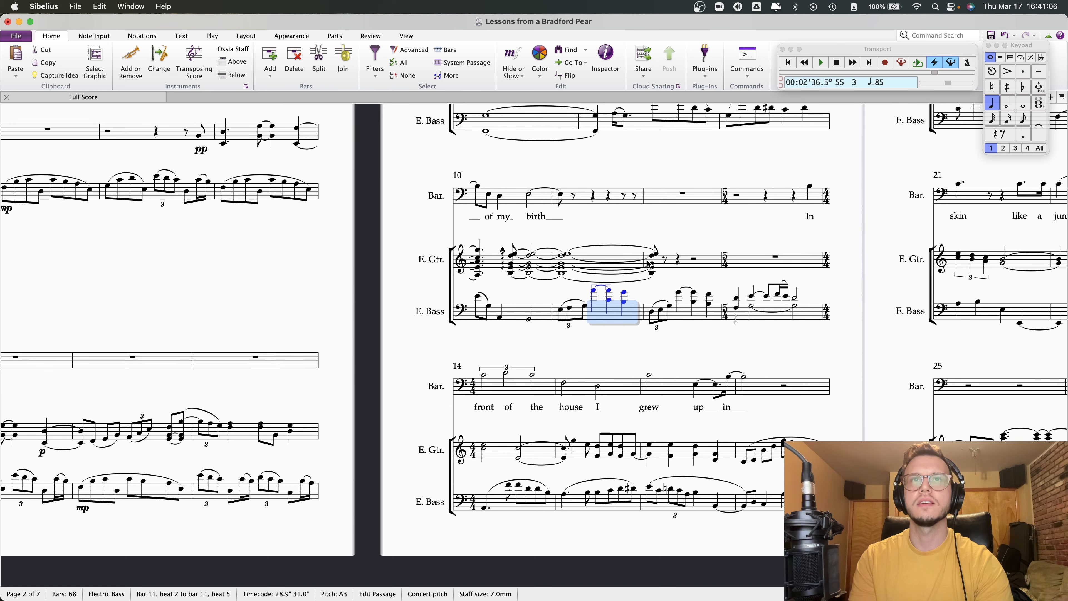
pyautogui.scroll(-20, 650, 264)
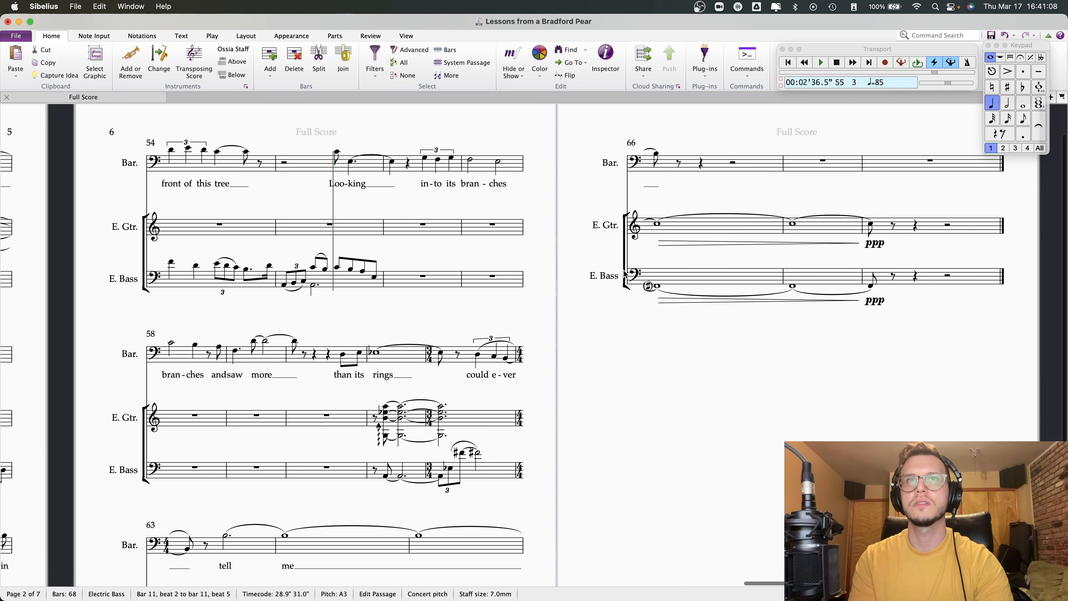
pyautogui.scroll(-4, 636, 269)
pyautogui.hscroll(-5, 608, 283)
pyautogui.scroll(3, 607, 282)
pyautogui.click(449, 265)
pyautogui.press('super+v')
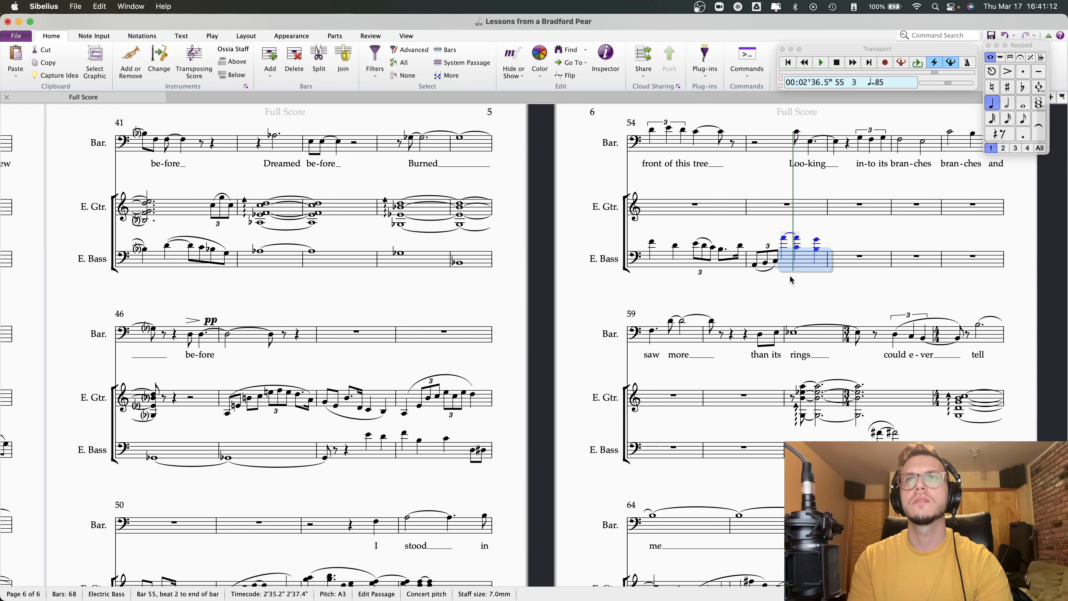
pyautogui.hscroll(5, 673, 278)
pyautogui.press('Escape')
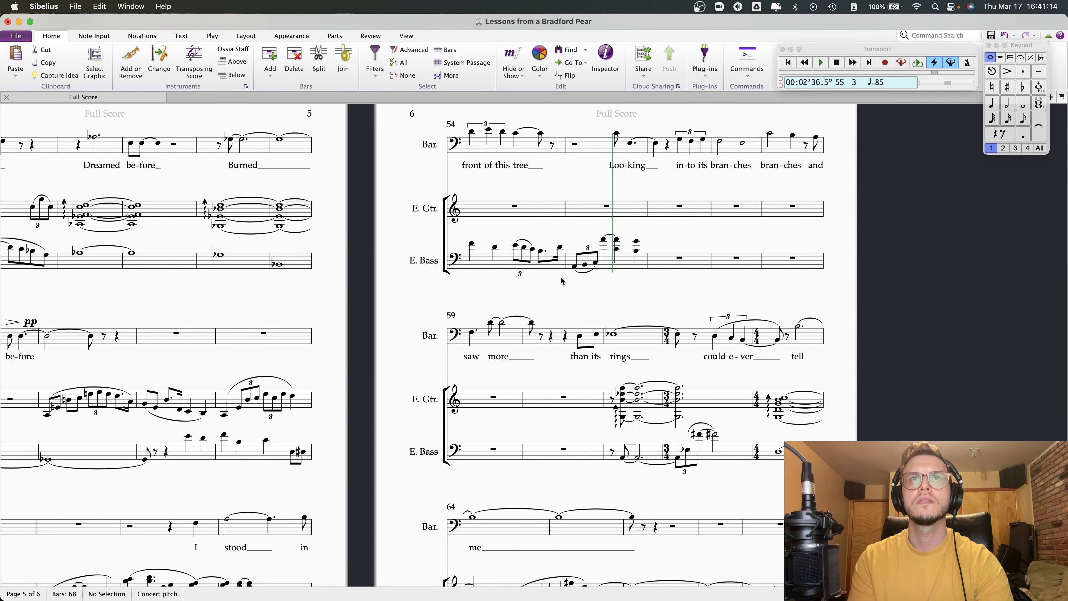
# - Lower the copied notes and chords on beats 2 to 4 of the electric bass's bar 55 by a fifth
pyautogui.click(604, 240)
pyautogui.keyDown('shift'); pyautogui.click(637, 253); pyautogui.keyUp('shift')
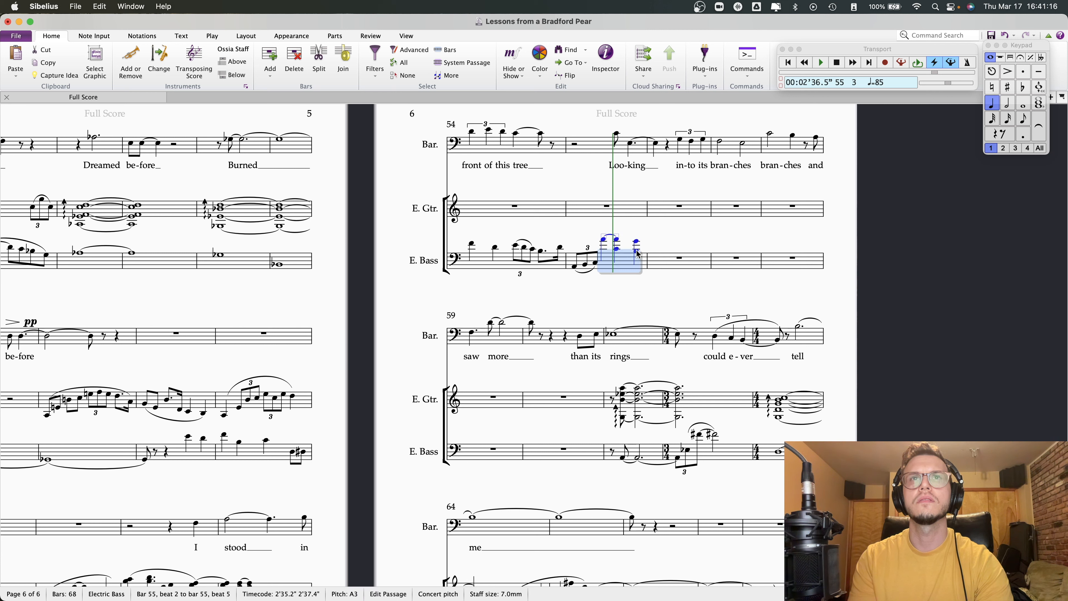
pyautogui.press('Down')
pyautogui.press('Down')
pyautogui.press('Down')
pyautogui.press('Down')
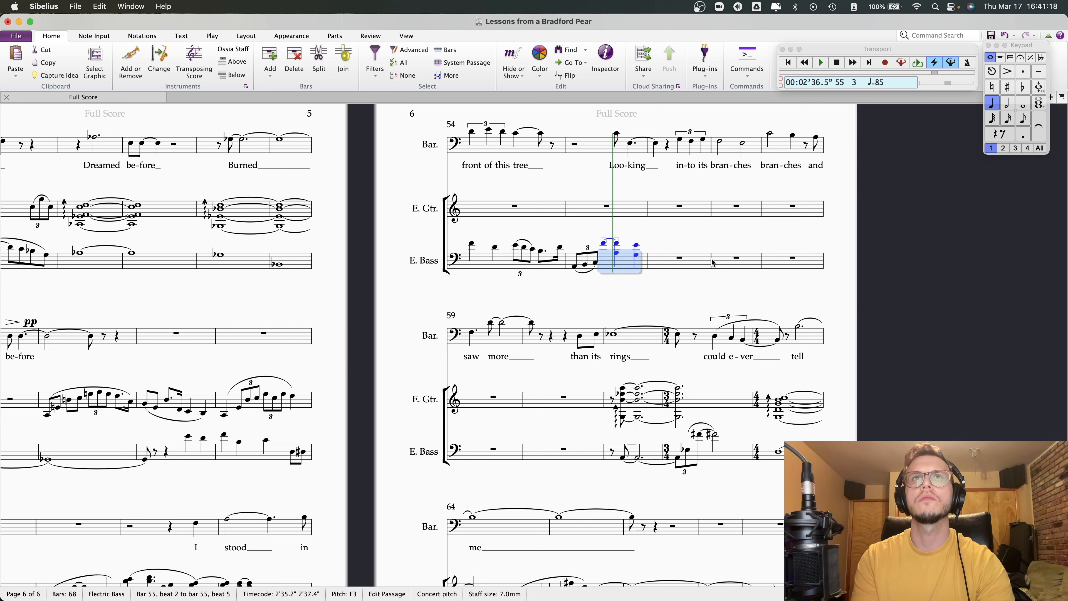
pyautogui.press('Escape')
# - Play back from the last electric bass note of bar 54 through bar 55
pyautogui.click(560, 248)
pyautogui.press('space')
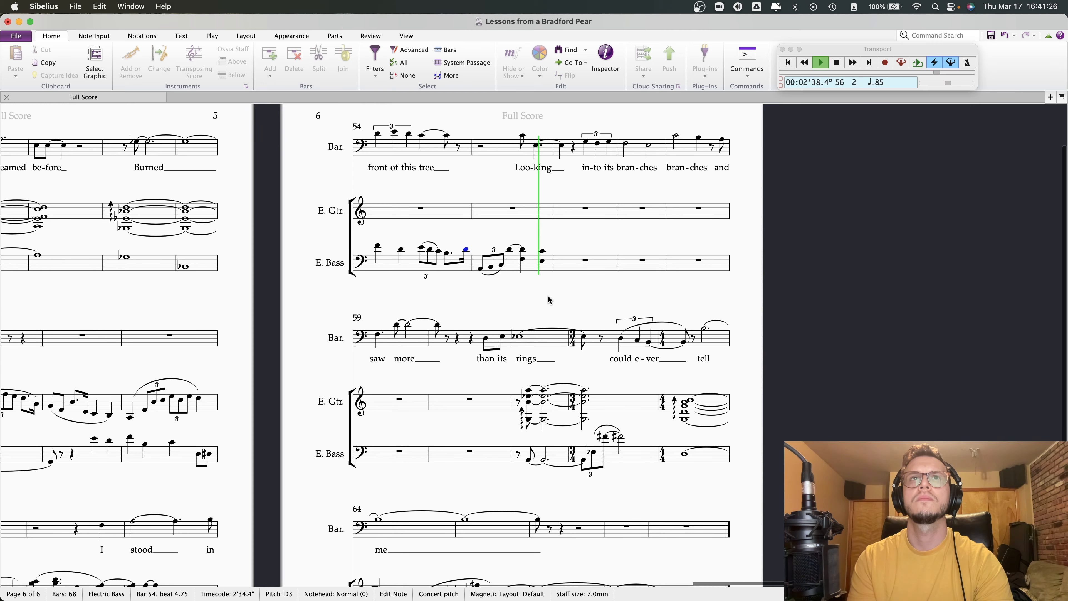
pyautogui.press('space')
pyautogui.click(561, 295)
# - Copy the electric bass's bar 12 into bar 56 and lower the copied music by a fifth
pyautogui.hscroll(-15, 561, 294)
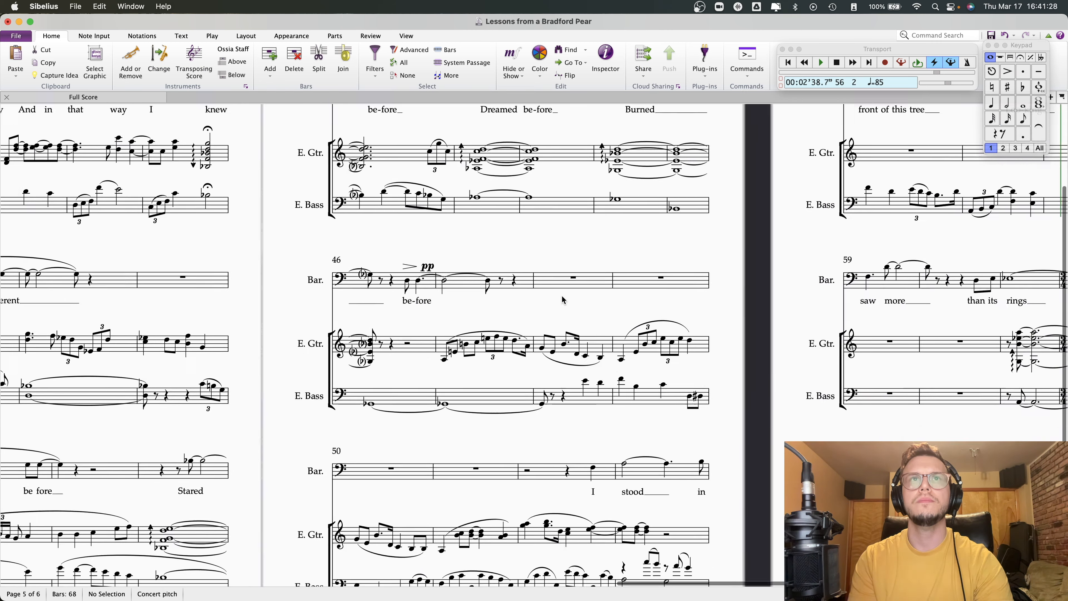
pyautogui.hscroll(-10, 564, 299)
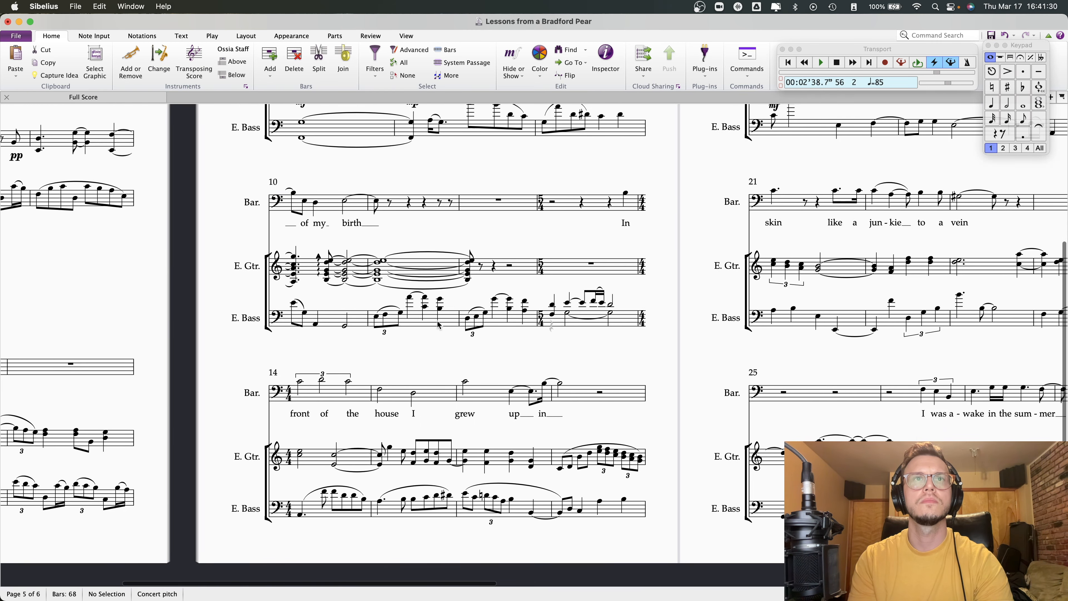
pyautogui.click(503, 328)
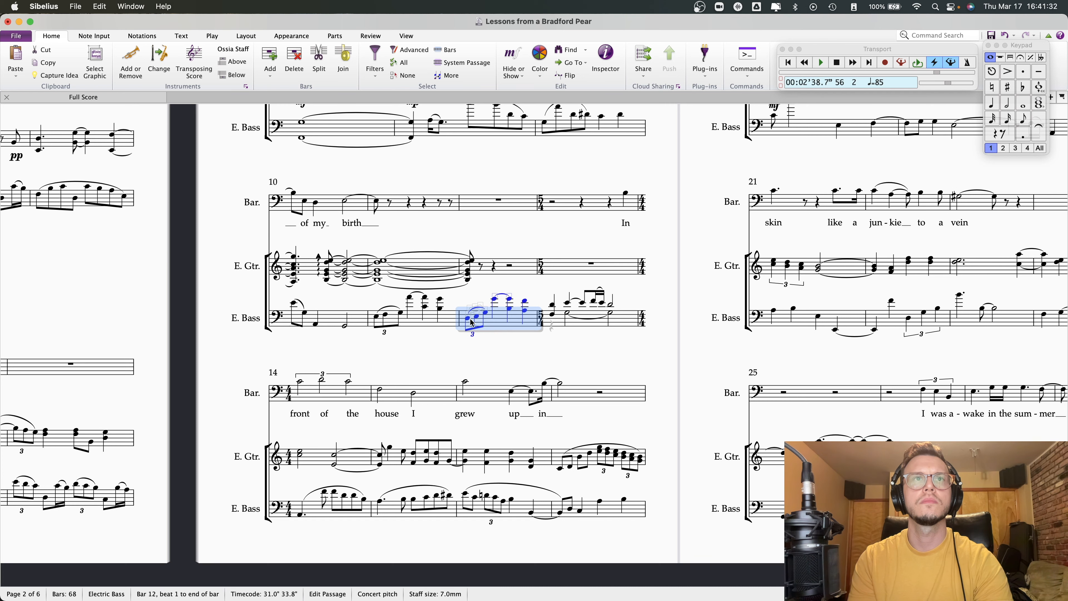
pyautogui.hscroll(20, 470, 320)
pyautogui.click(835, 324)
pyautogui.press('super+v')
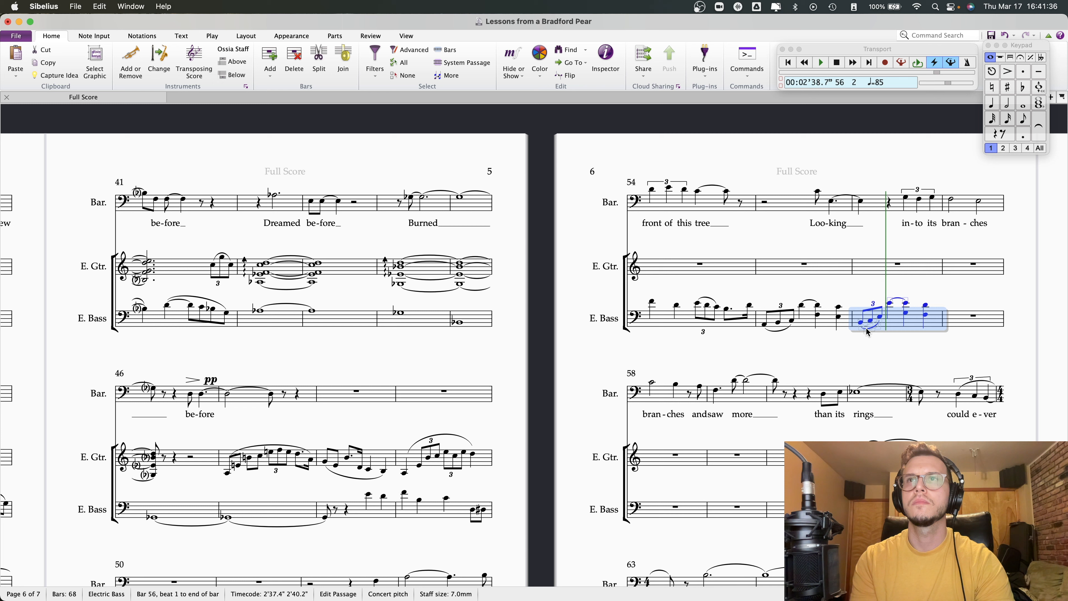
pyautogui.moveTo(844, 355); pyautogui.dragTo(601, 357)
# - Raise the whole electric bass bar 56 by an octave and play back from beat 3 of bar 54
pyautogui.click(558, 328)
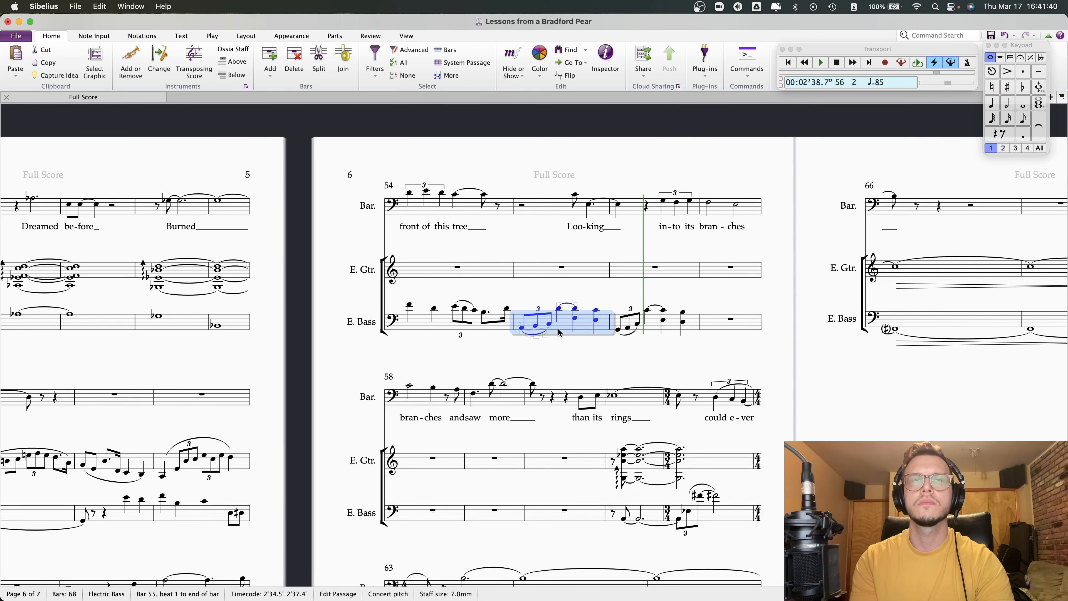
pyautogui.click(659, 328)
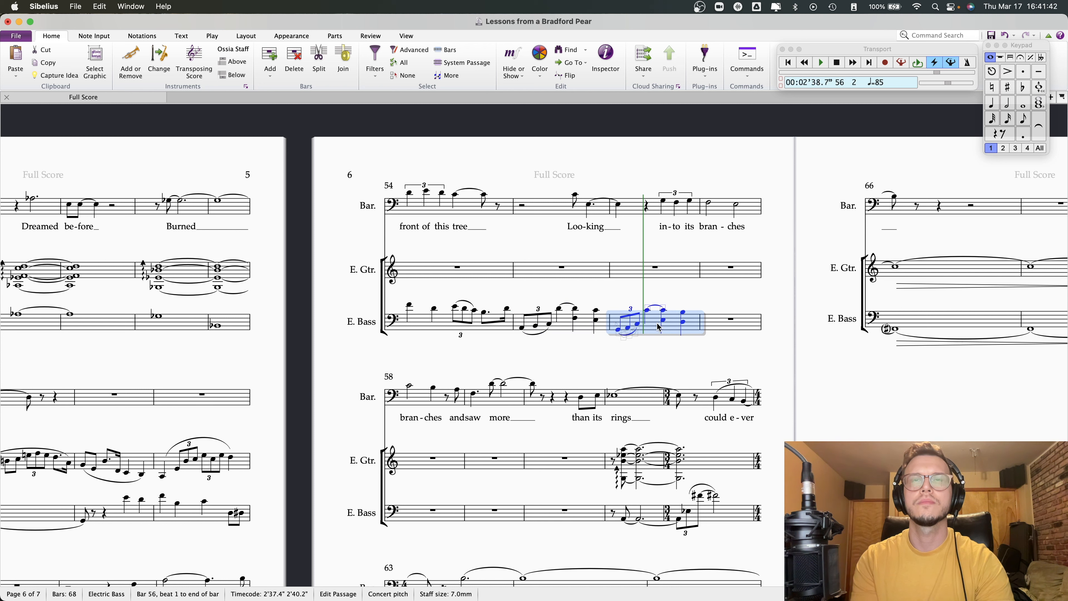
pyautogui.press('super+Up')
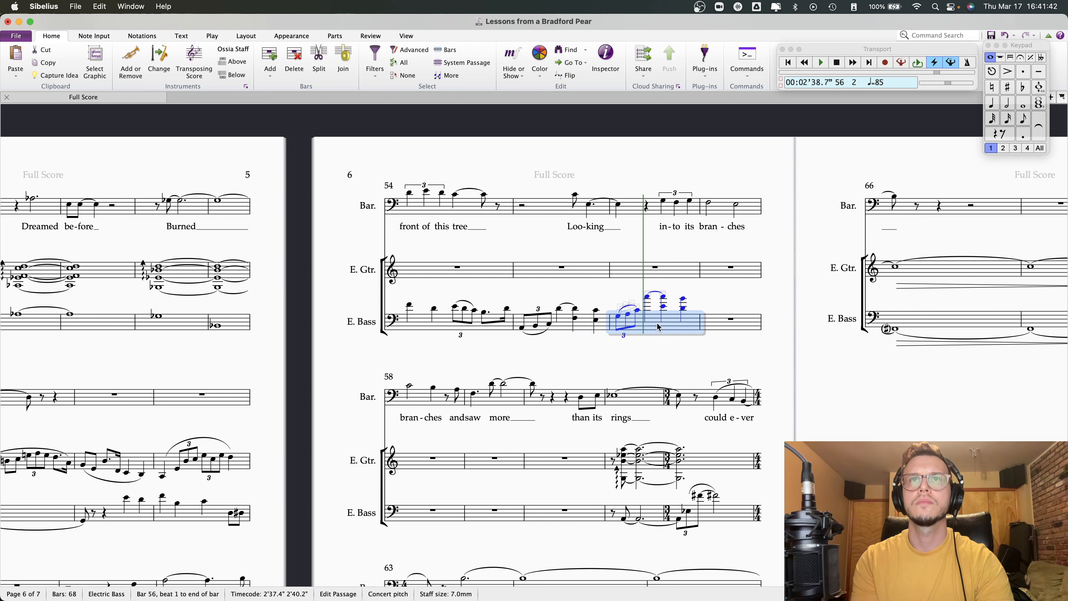
pyautogui.click(456, 308)
pyautogui.press('p')
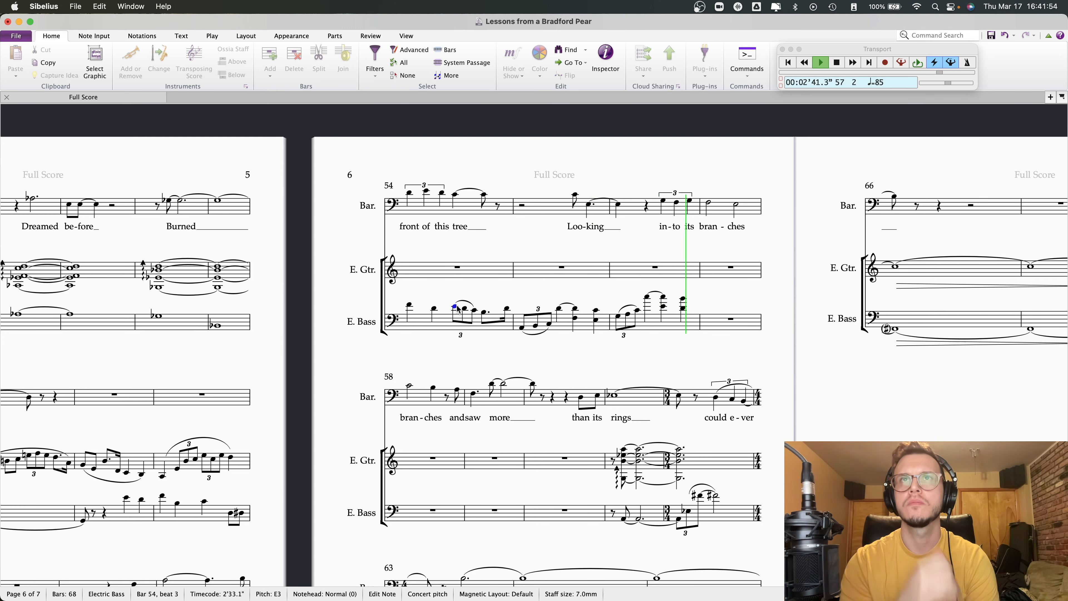
# - Stop playback and lower all of the electric bass's bar 56 by an octave
pyautogui.press('space')
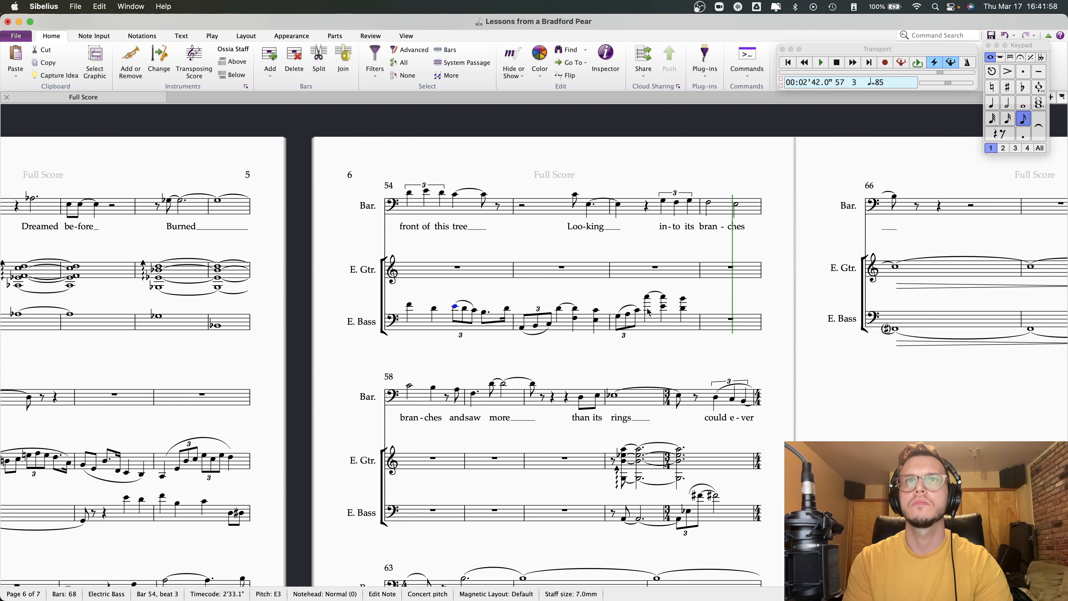
pyautogui.click(620, 316)
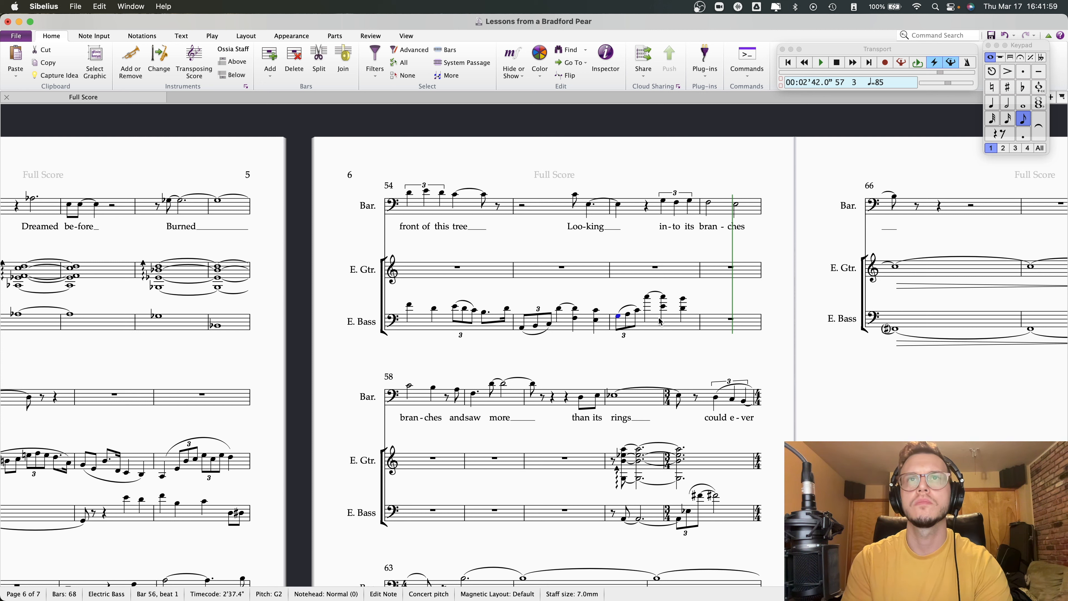
pyautogui.keyDown('shift'); pyautogui.click(683, 309); pyautogui.keyUp('shift')
pyautogui.press('Escape')
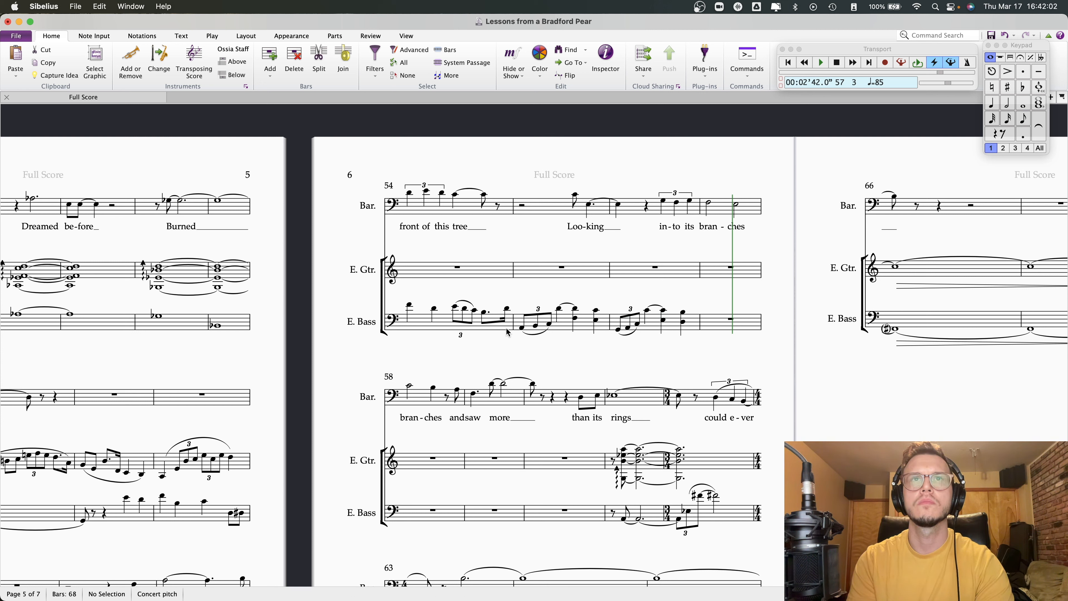
# - Raise the three triplet notes on beat 1 of the electric bass's bar 55 by an octave
pyautogui.click(521, 329)
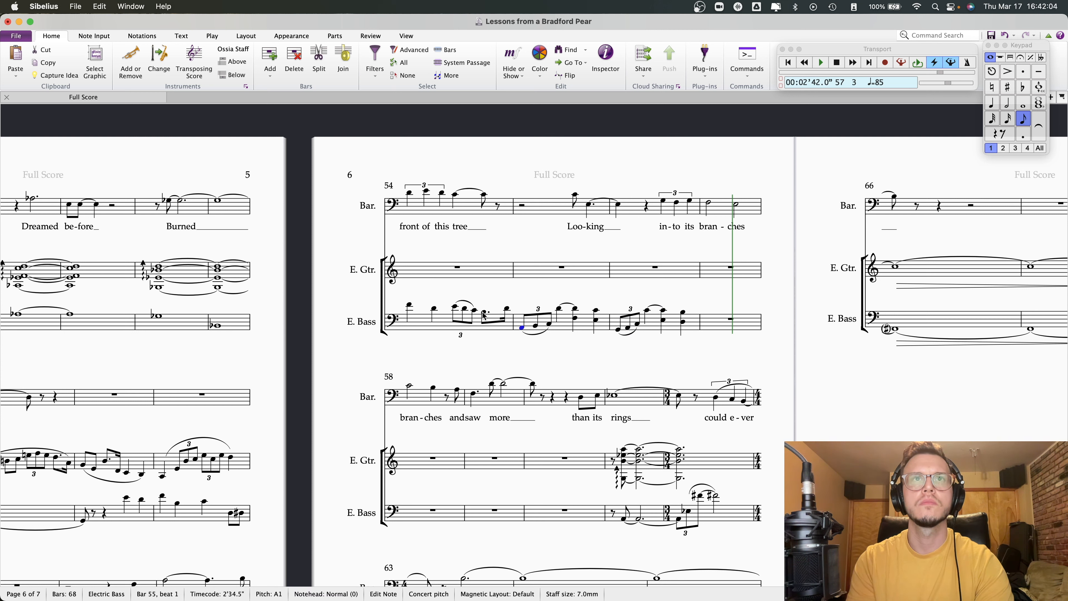
pyautogui.hotkey('ctrl', 'Up')
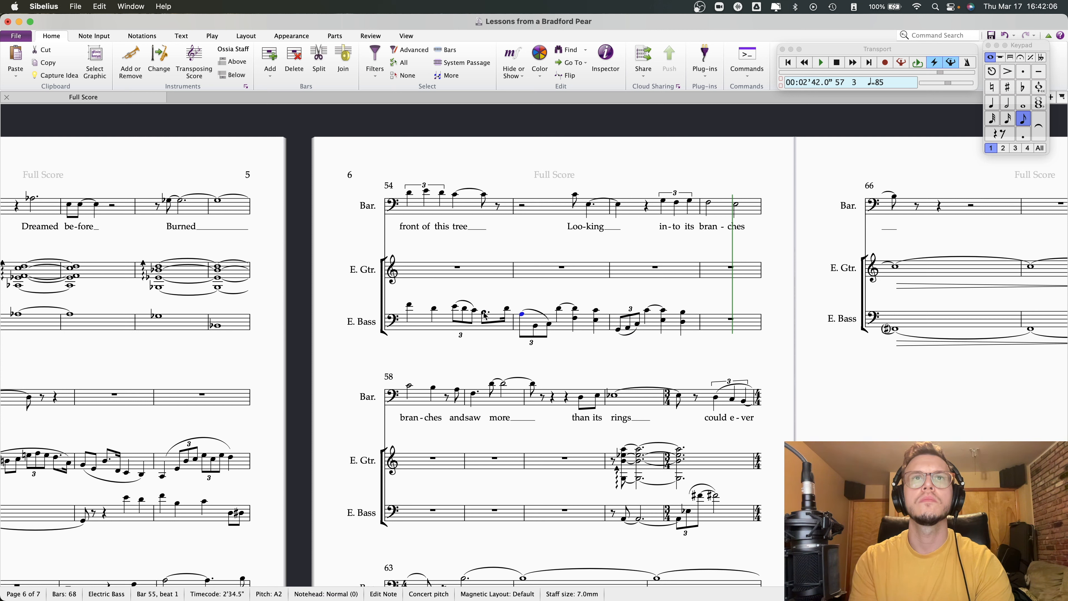
pyautogui.press('Right')
pyautogui.press('Left')
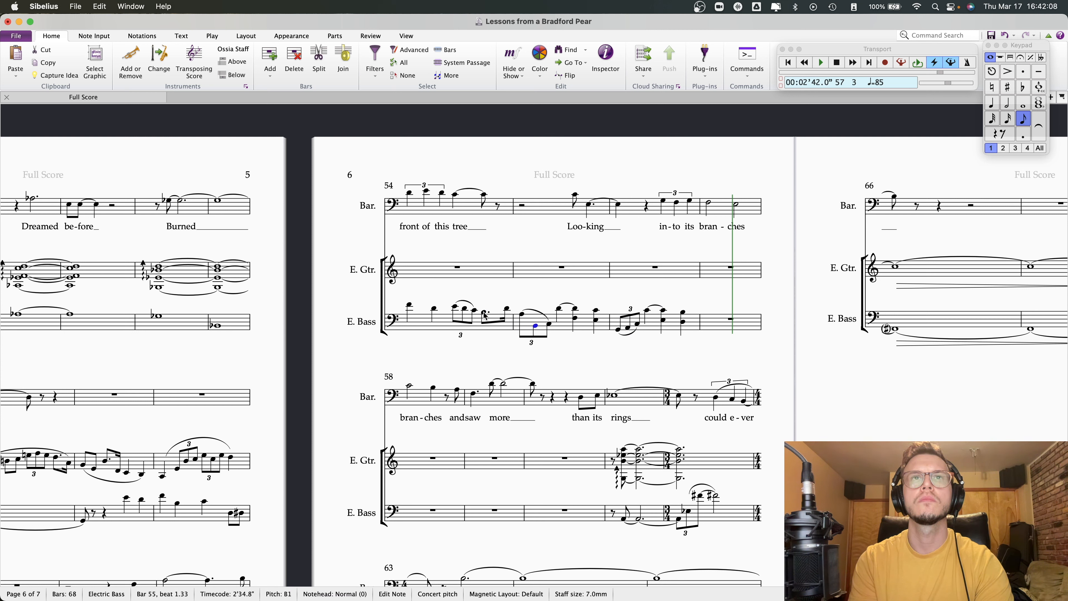
pyautogui.hotkey('ctrl', 'Up')
pyautogui.press('Right')
pyautogui.hotkey('ctrl', 'Up')
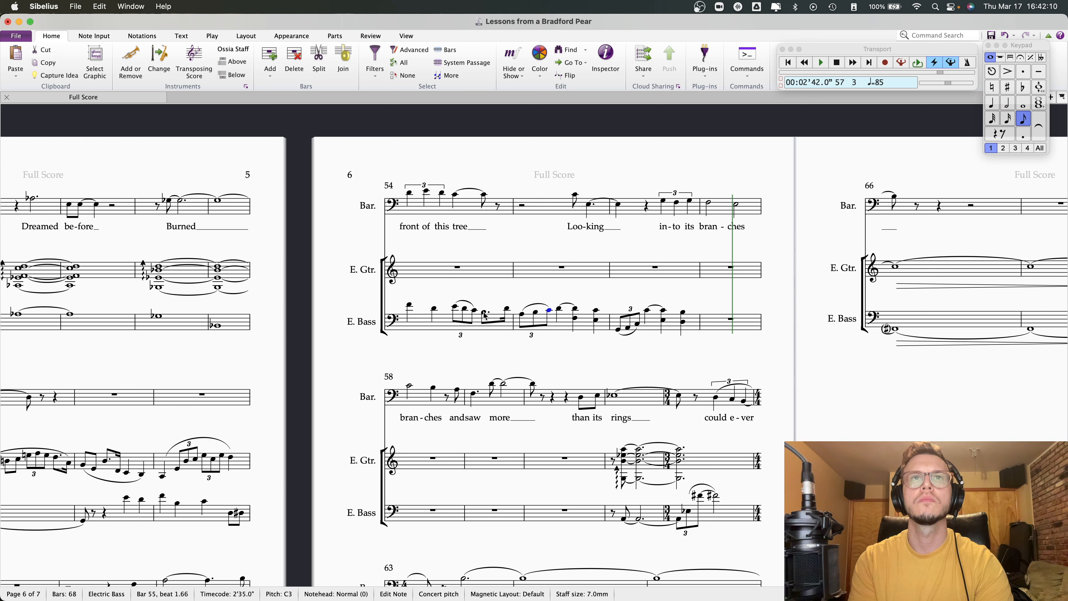
# - Play back from the electric bass note on beat 4 of bar 54 through bar 56
pyautogui.click(485, 315)
pyautogui.press('p')
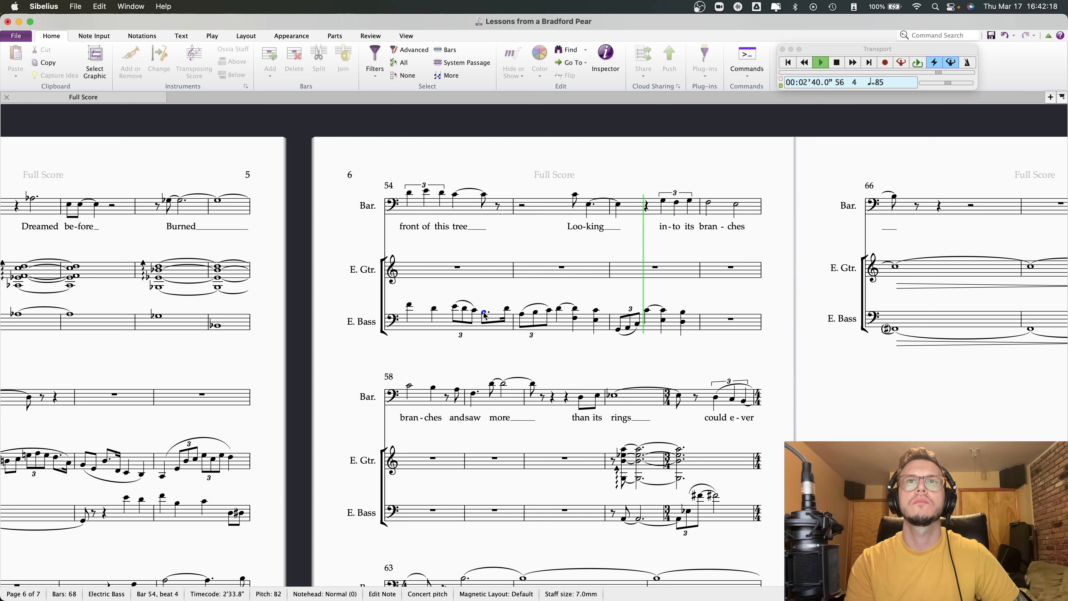
pyautogui.press('space')
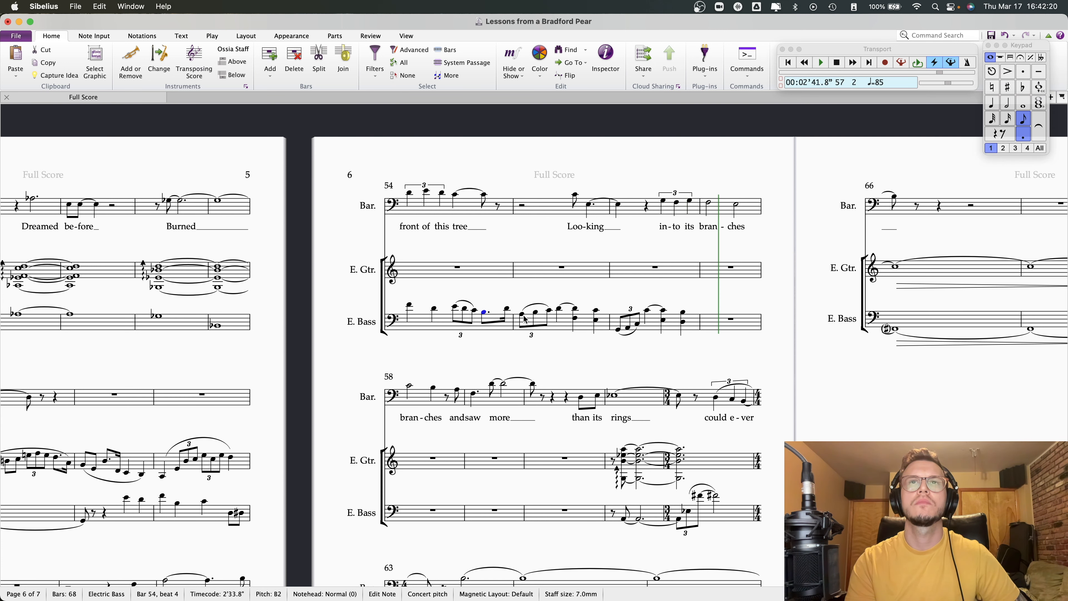
# - Change the lower note of the electric bass chord on beat 4 of bar 56 to E-flat 2
pyautogui.click(664, 322)
pyautogui.click(684, 322)
pyautogui.click(1008, 89)
pyautogui.press('Left')
pyautogui.press('Right')
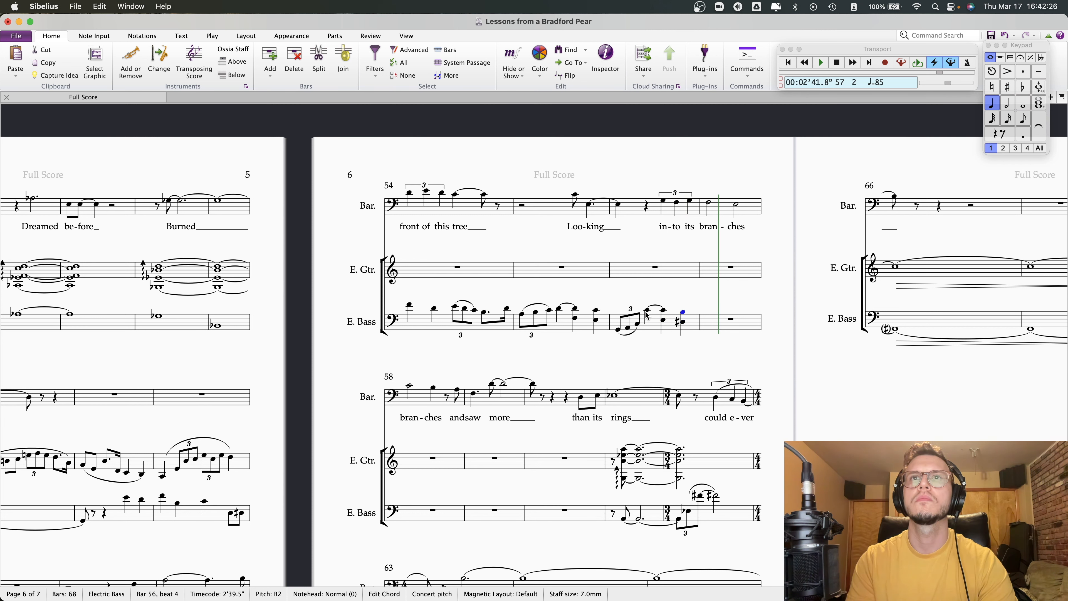
pyautogui.hotkey('alt', 'Down')
pyautogui.click(1008, 87)
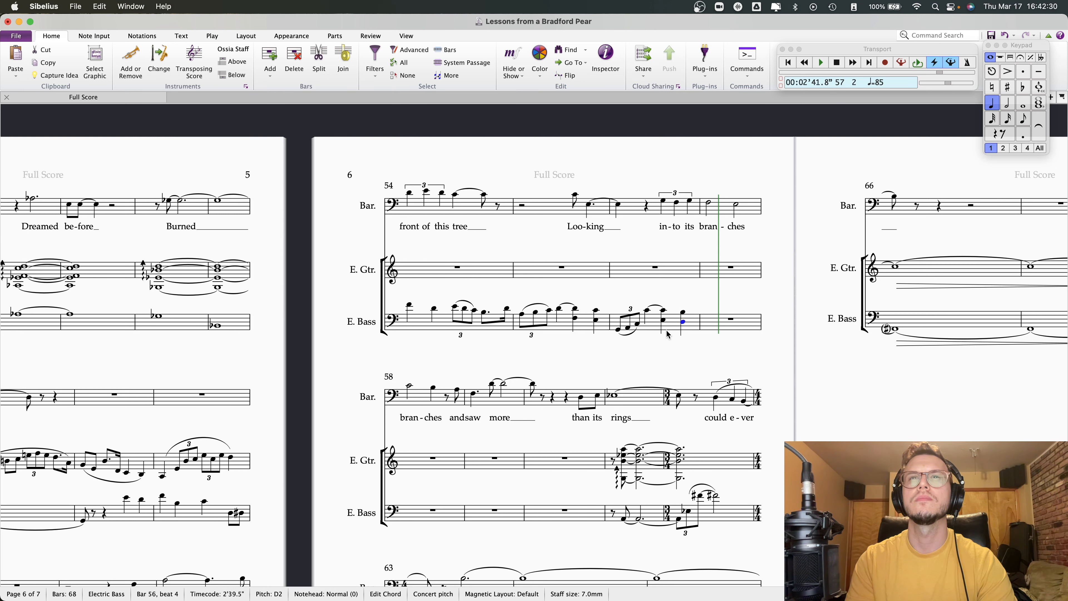
pyautogui.press('Up')
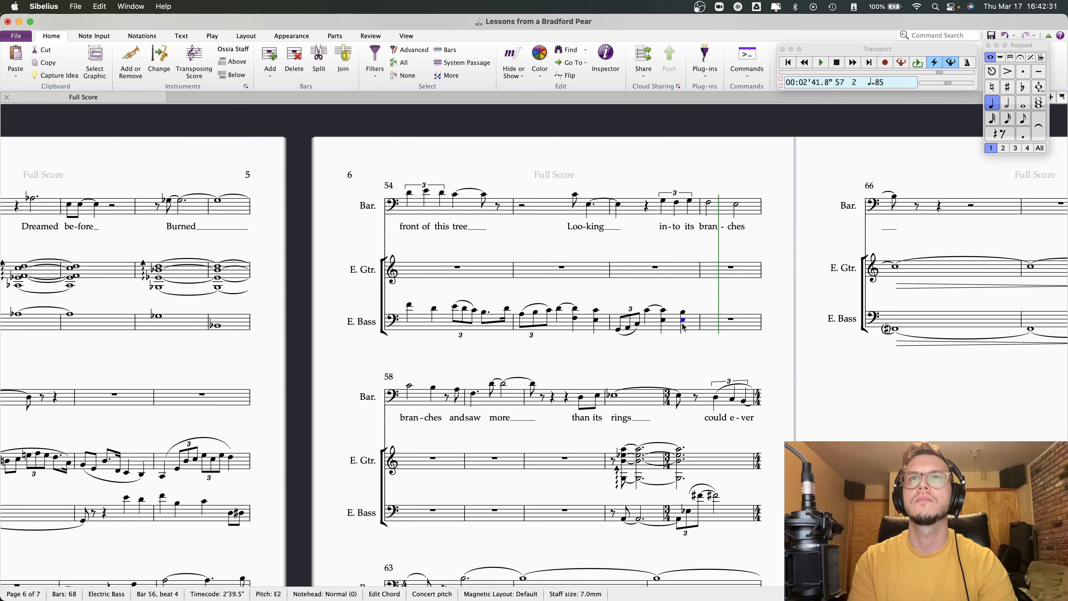
pyautogui.click(1028, 92)
# - Play back from the first electric bass note of bar 56 into bar 57
pyautogui.click(618, 329)
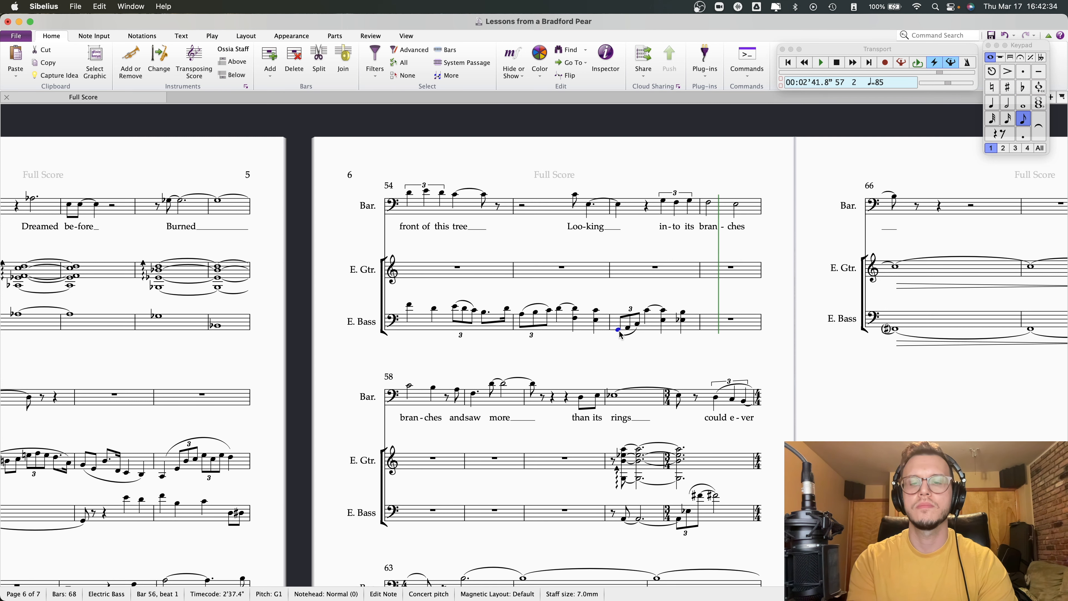
pyautogui.press('p')
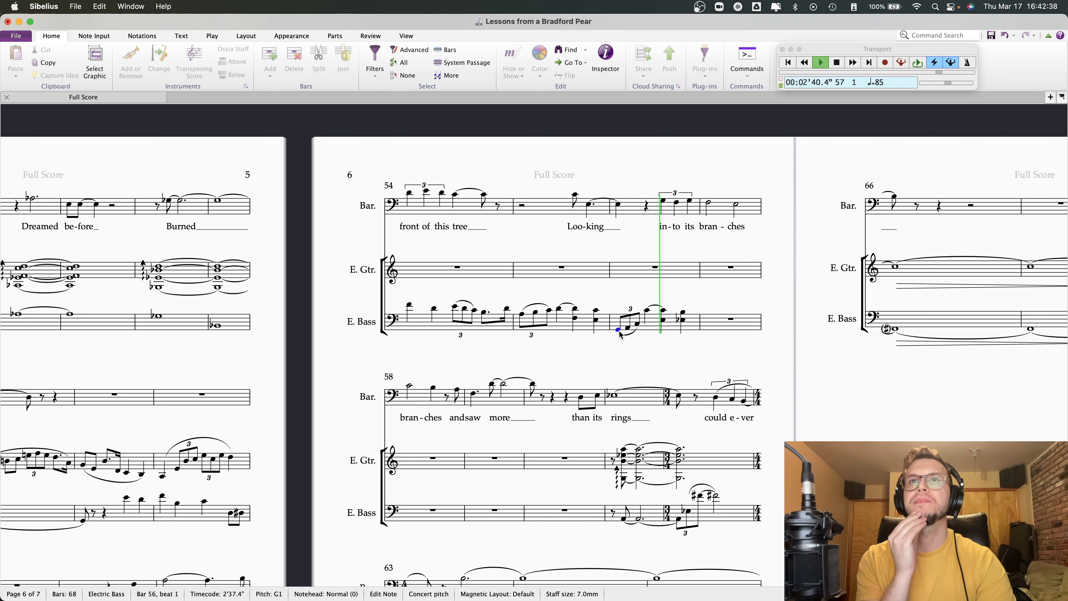
pyautogui.press('Escape')
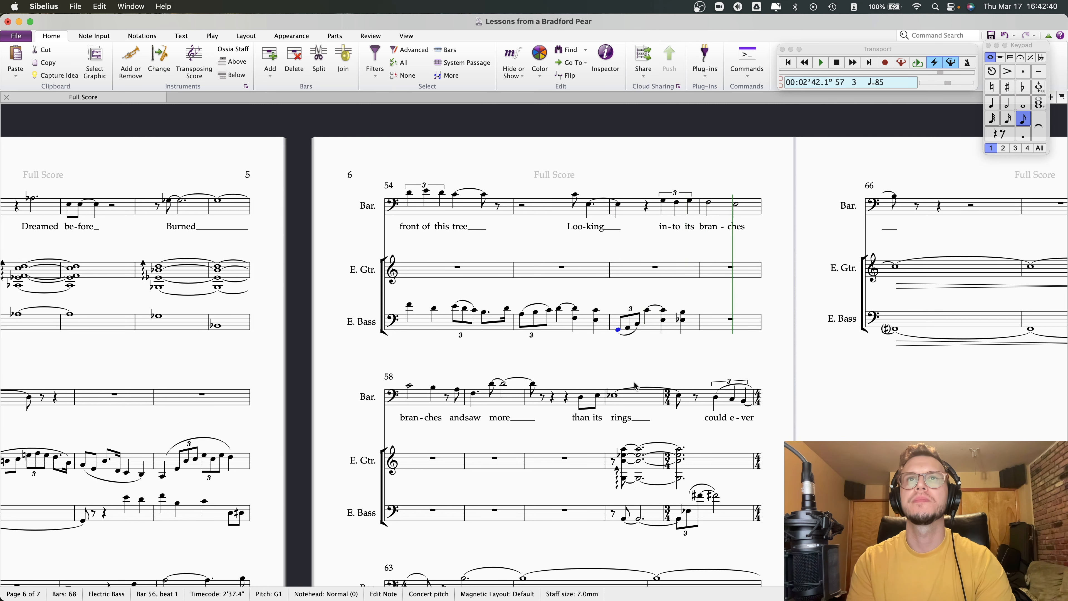
# - Examine the pitches of the electric bass chord on beat 4 of bar 56 and the baritone notes in bar 57
pyautogui.hscroll(3, 636, 386)
pyautogui.click(600, 333)
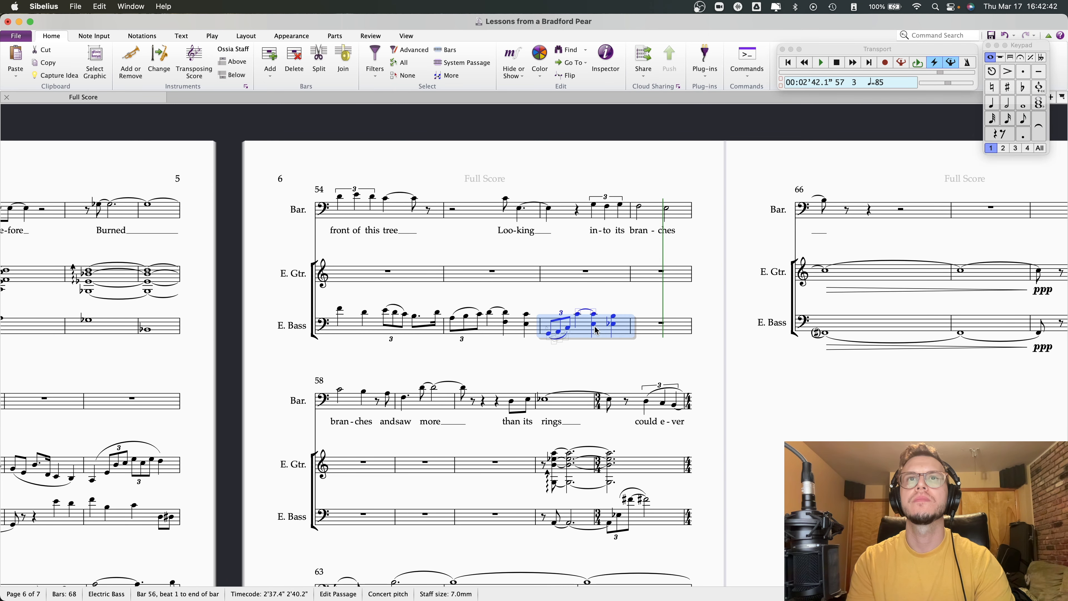
pyautogui.click(598, 330)
pyautogui.press('Right')
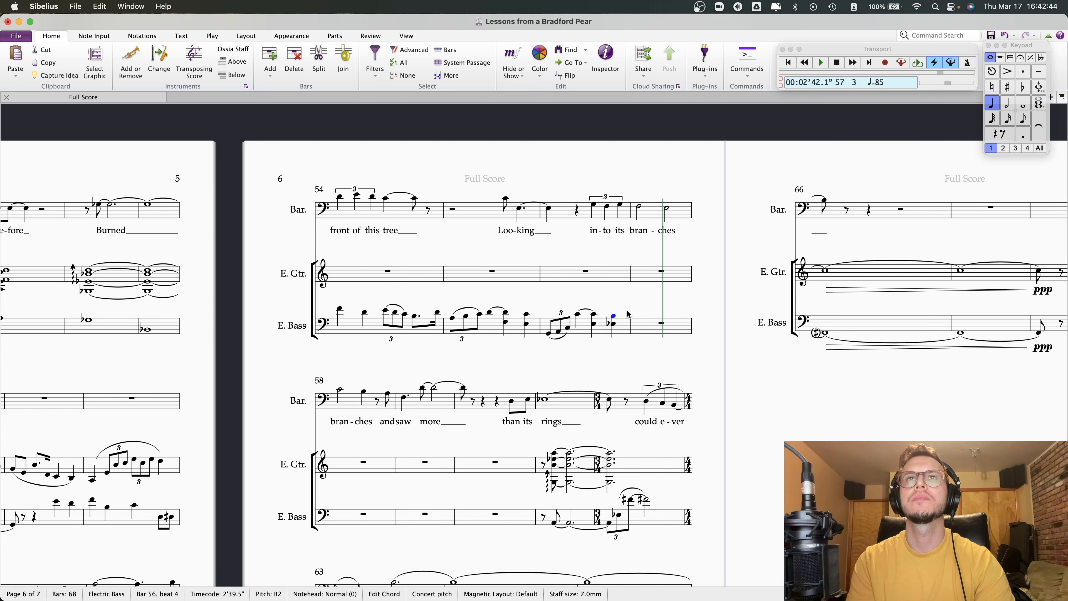
pyautogui.click(614, 329)
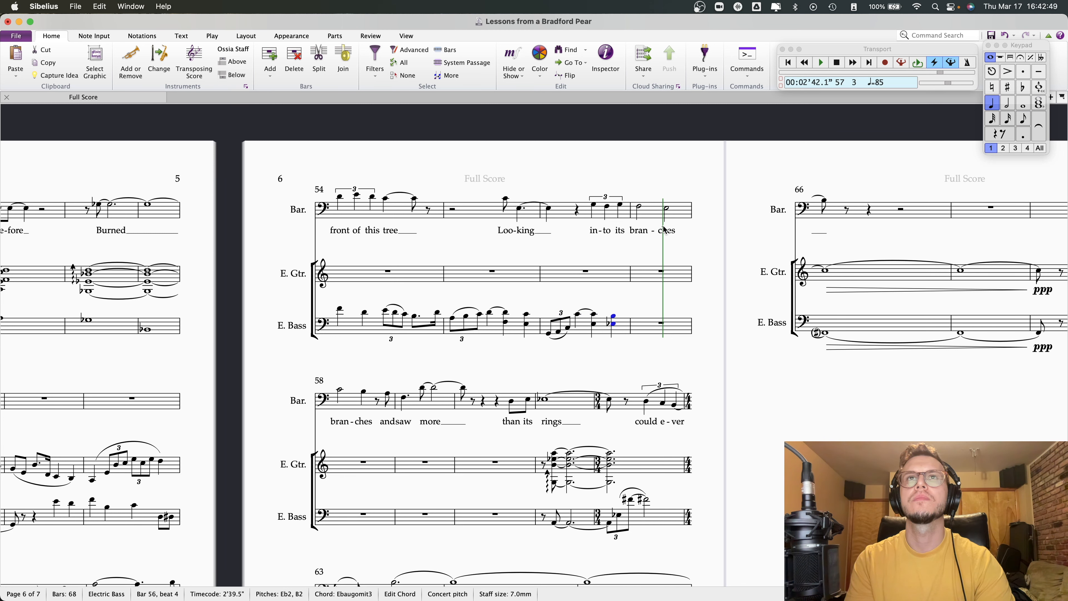
pyautogui.click(641, 209)
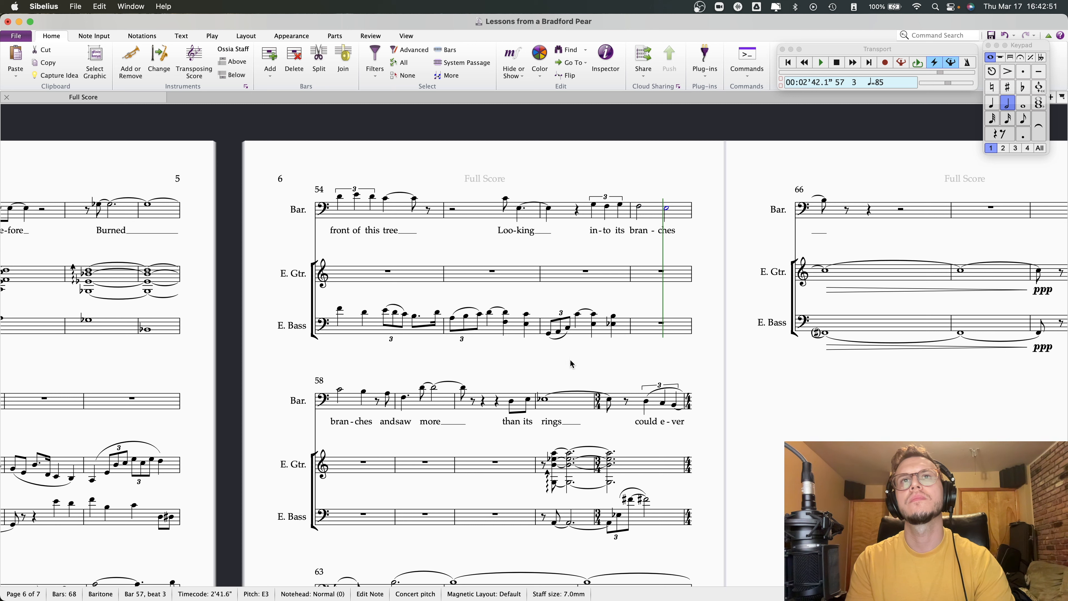
# - Enter a quarter-note D2 on beat 1 of the electric bass's bar 57 and make the rest after it a half rest
pyautogui.click(615, 325)
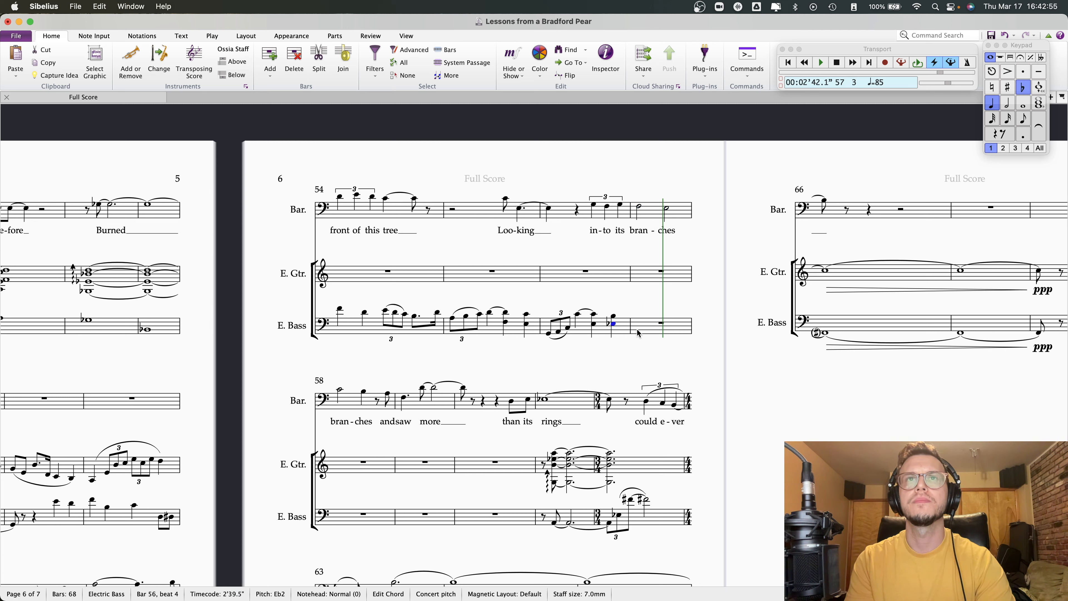
pyautogui.press('f')
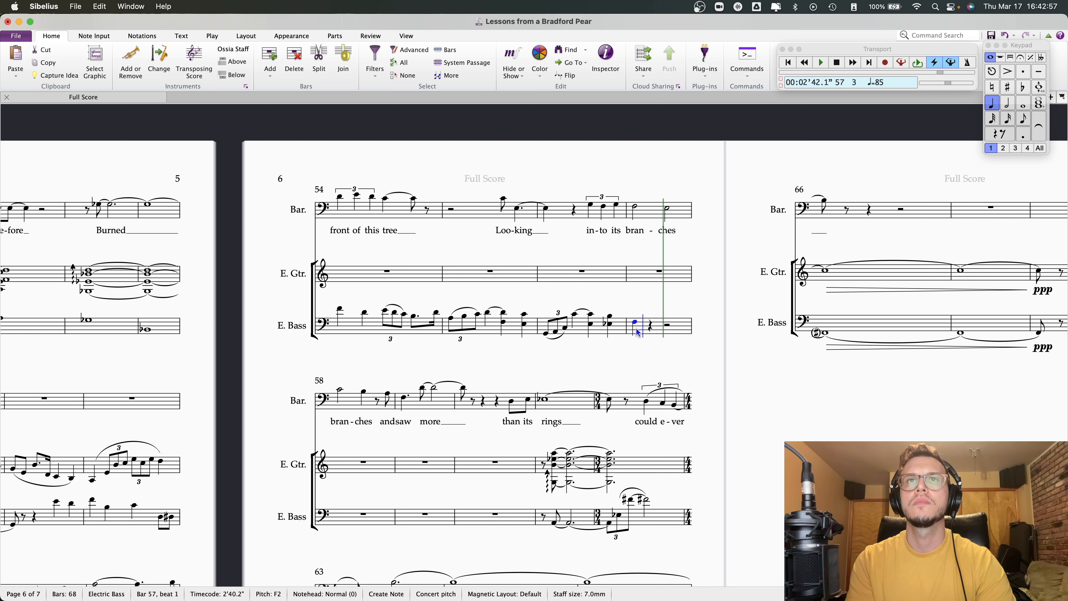
pyautogui.press('Down')
pyautogui.press('Down')
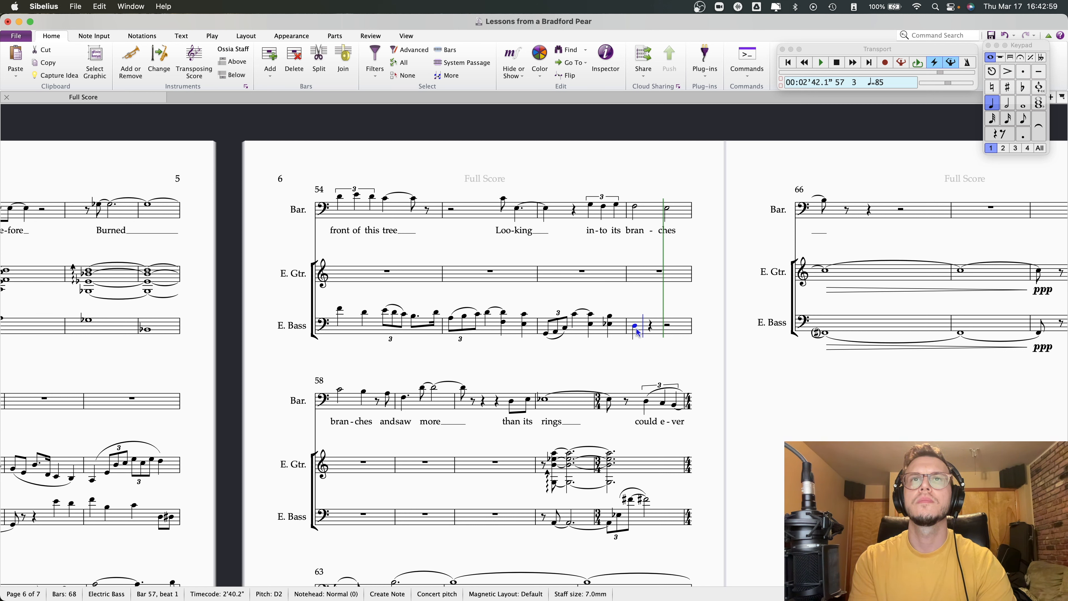
pyautogui.press('Right')
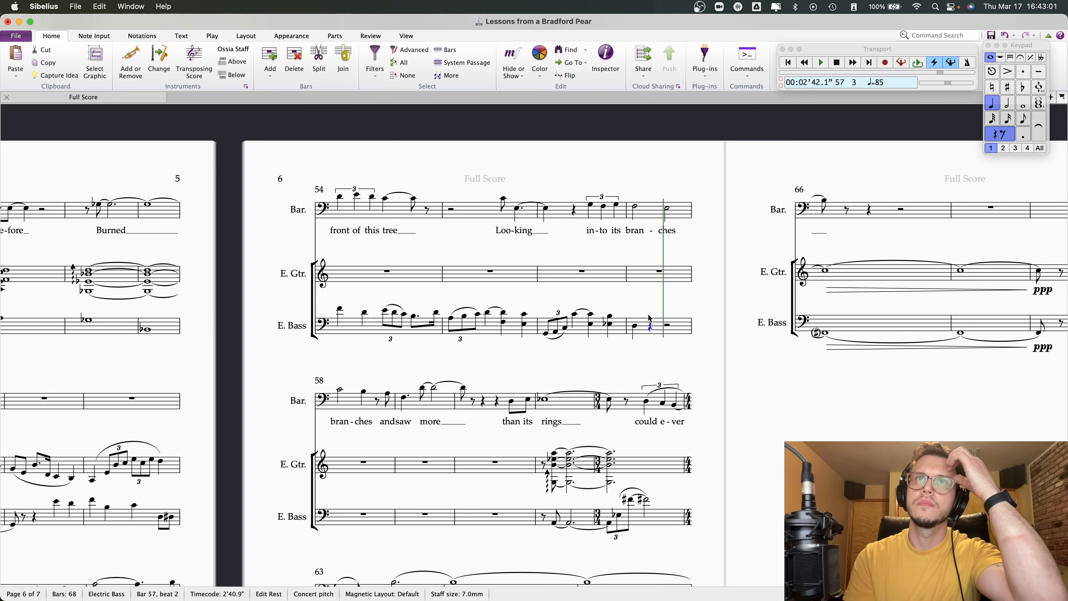
pyautogui.click(1007, 106)
pyautogui.click(717, 324)
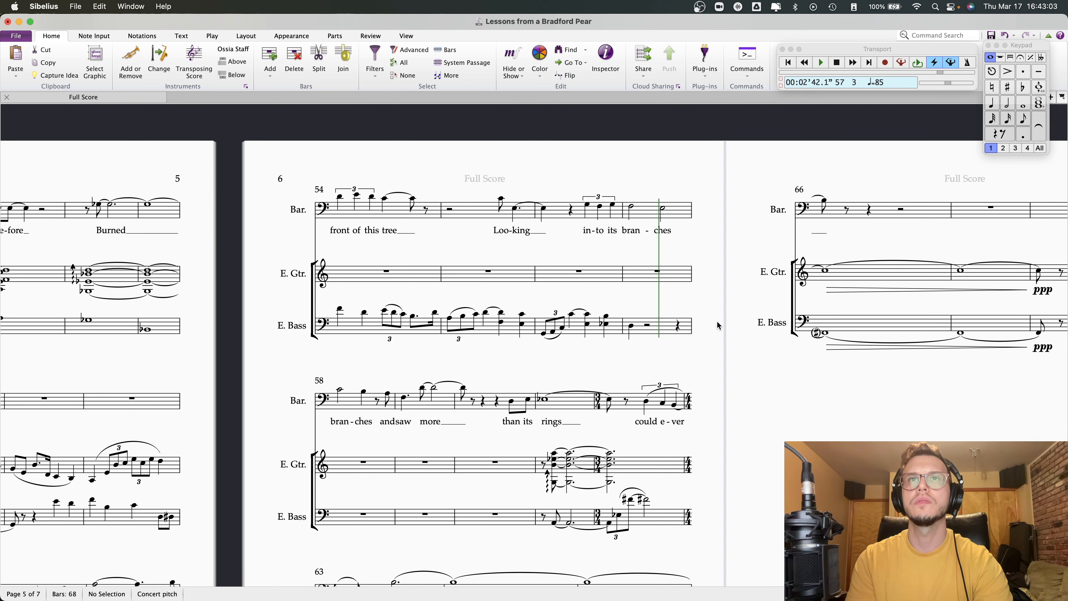
pyautogui.scroll(-3, 638, 328)
pyautogui.hscroll(-2, 638, 328)
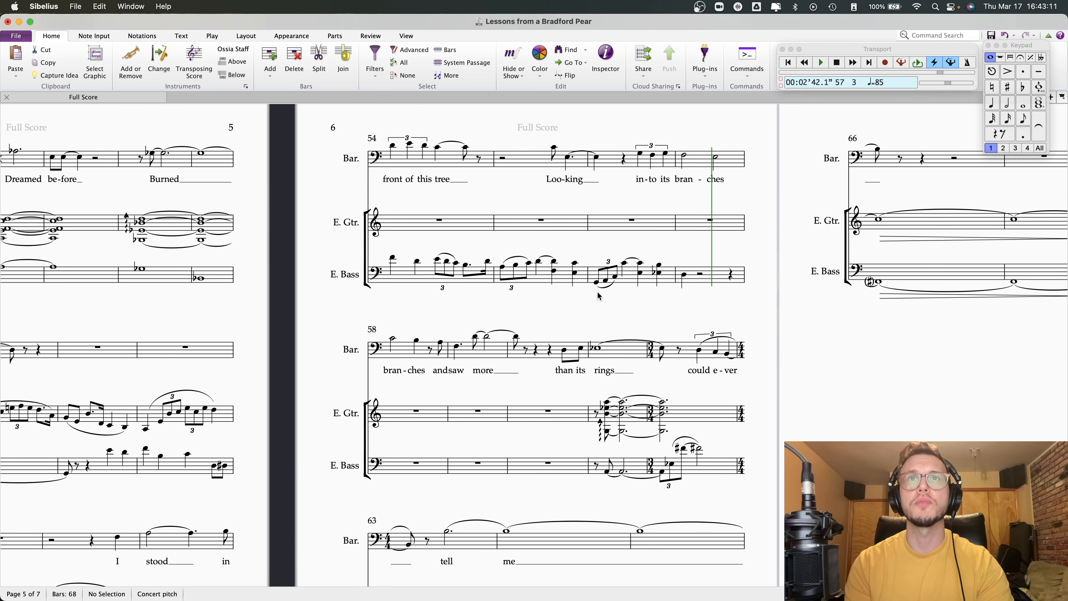
pyautogui.scroll(-2, 597, 288)
pyautogui.press('super+minus')
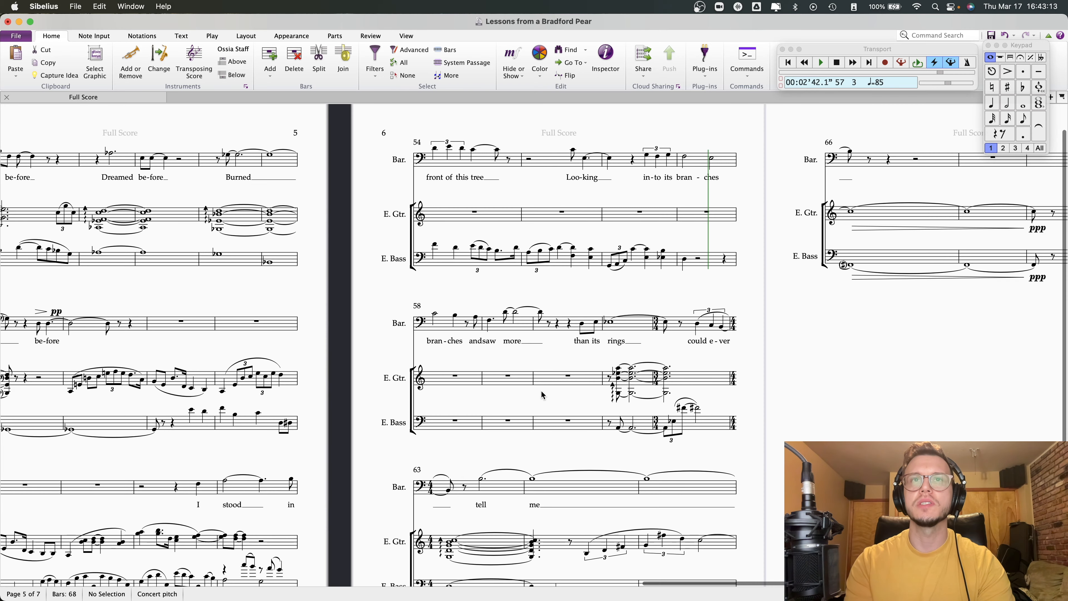
pyautogui.moveTo(384, 453); pyautogui.dragTo(483, 430)
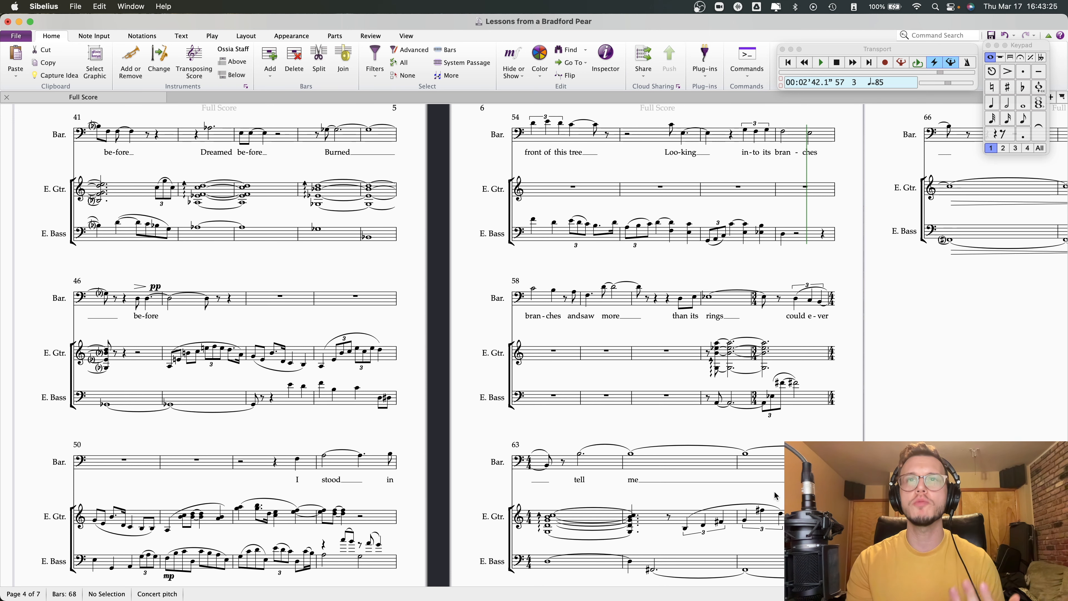
pyautogui.hscroll(2, 483, 430)
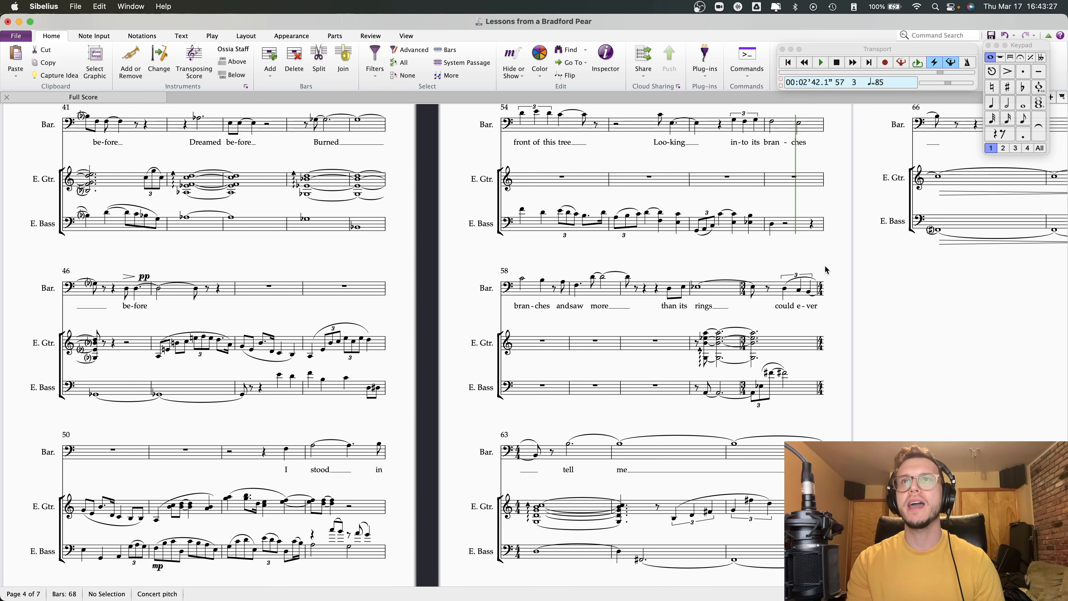